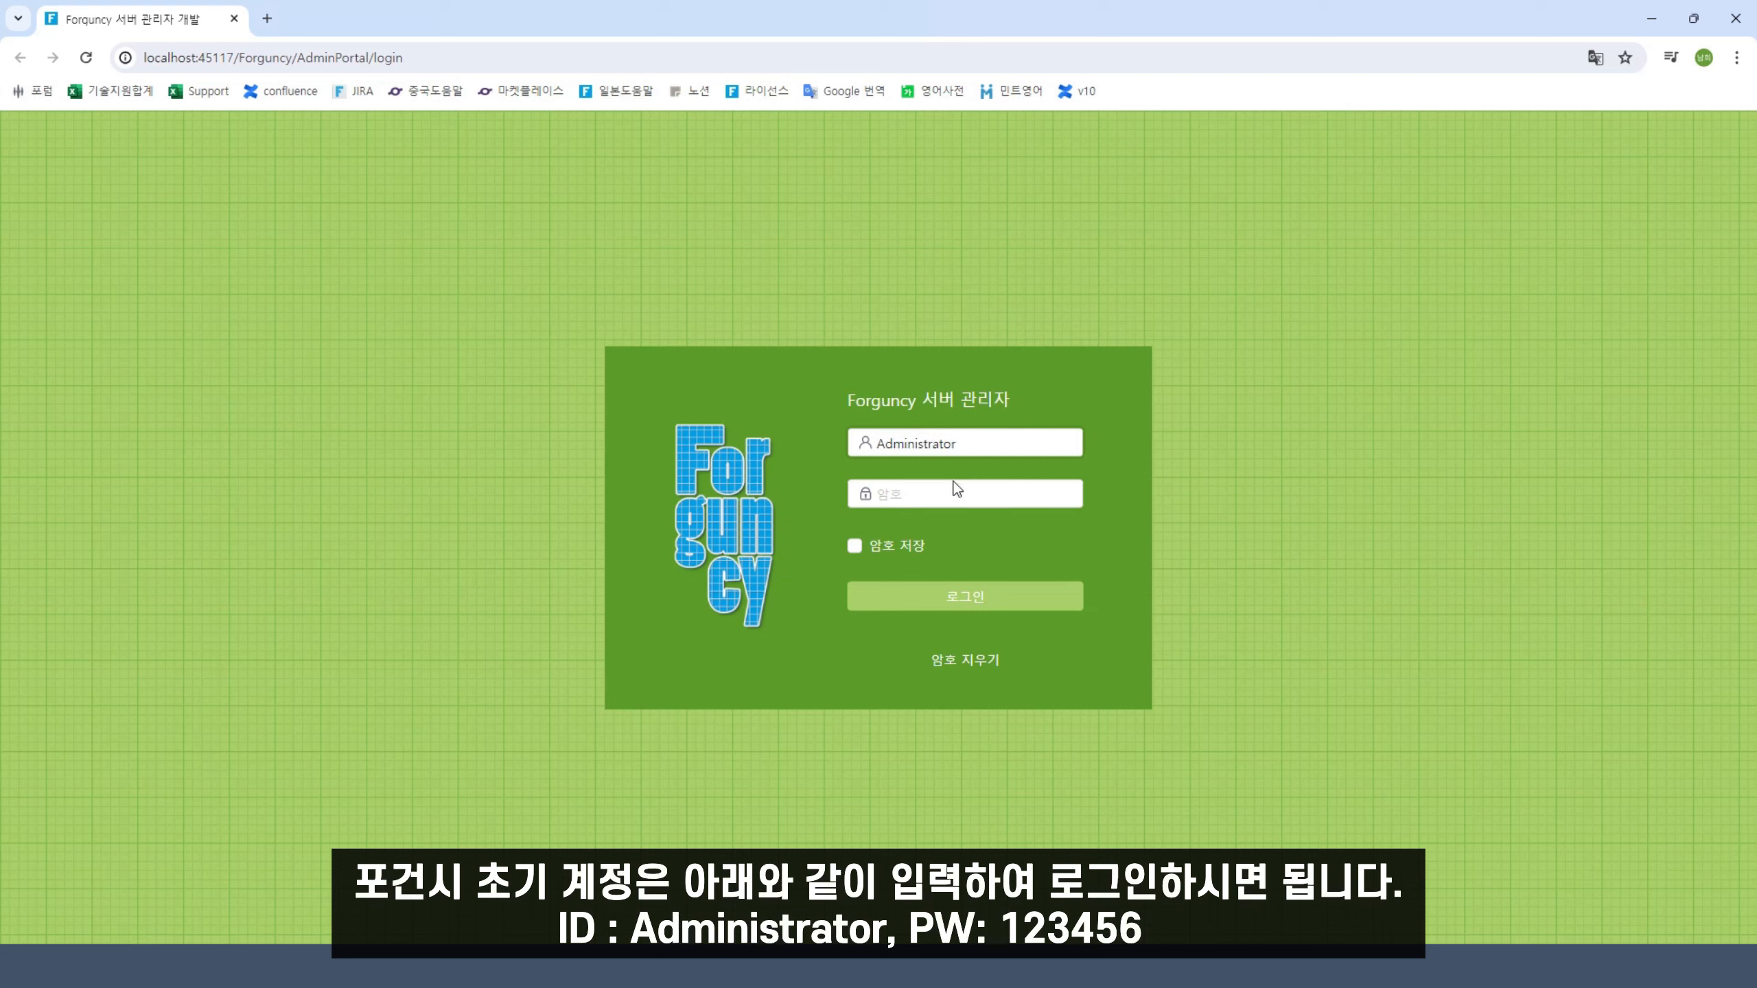
# Log in to Server Manager with the administrator password and dismiss the password-change warning
pyautogui.write('123456')
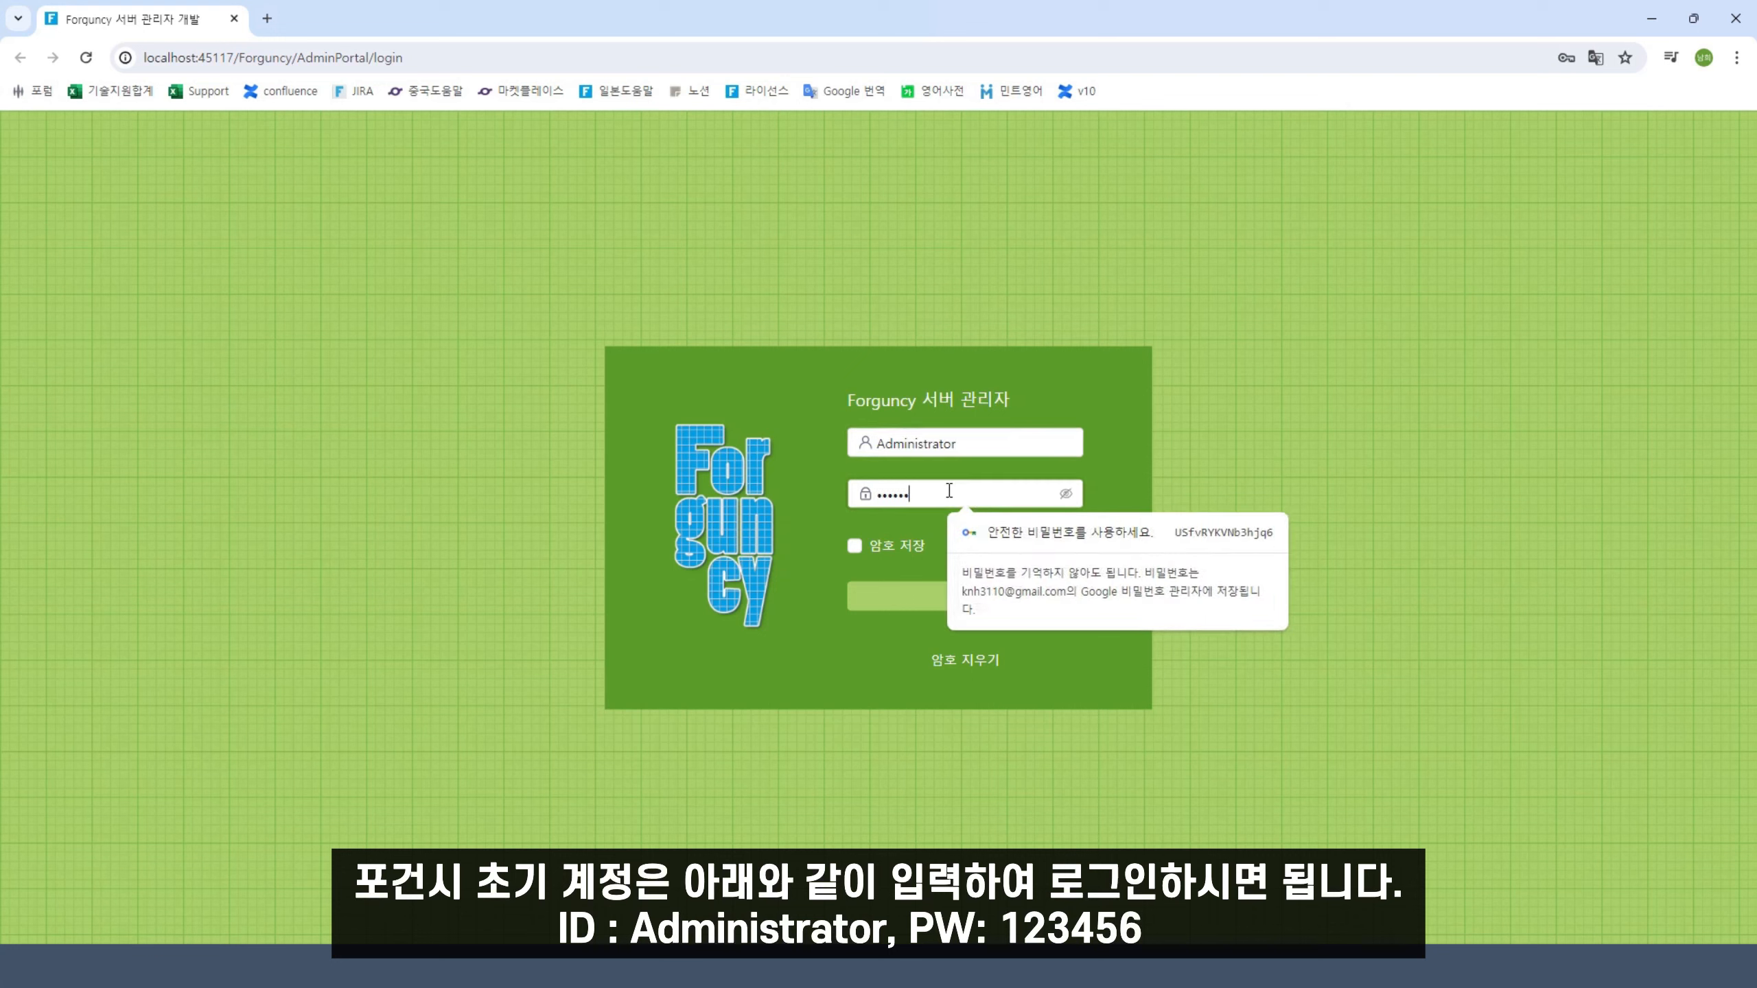
pyautogui.click(1065, 493)
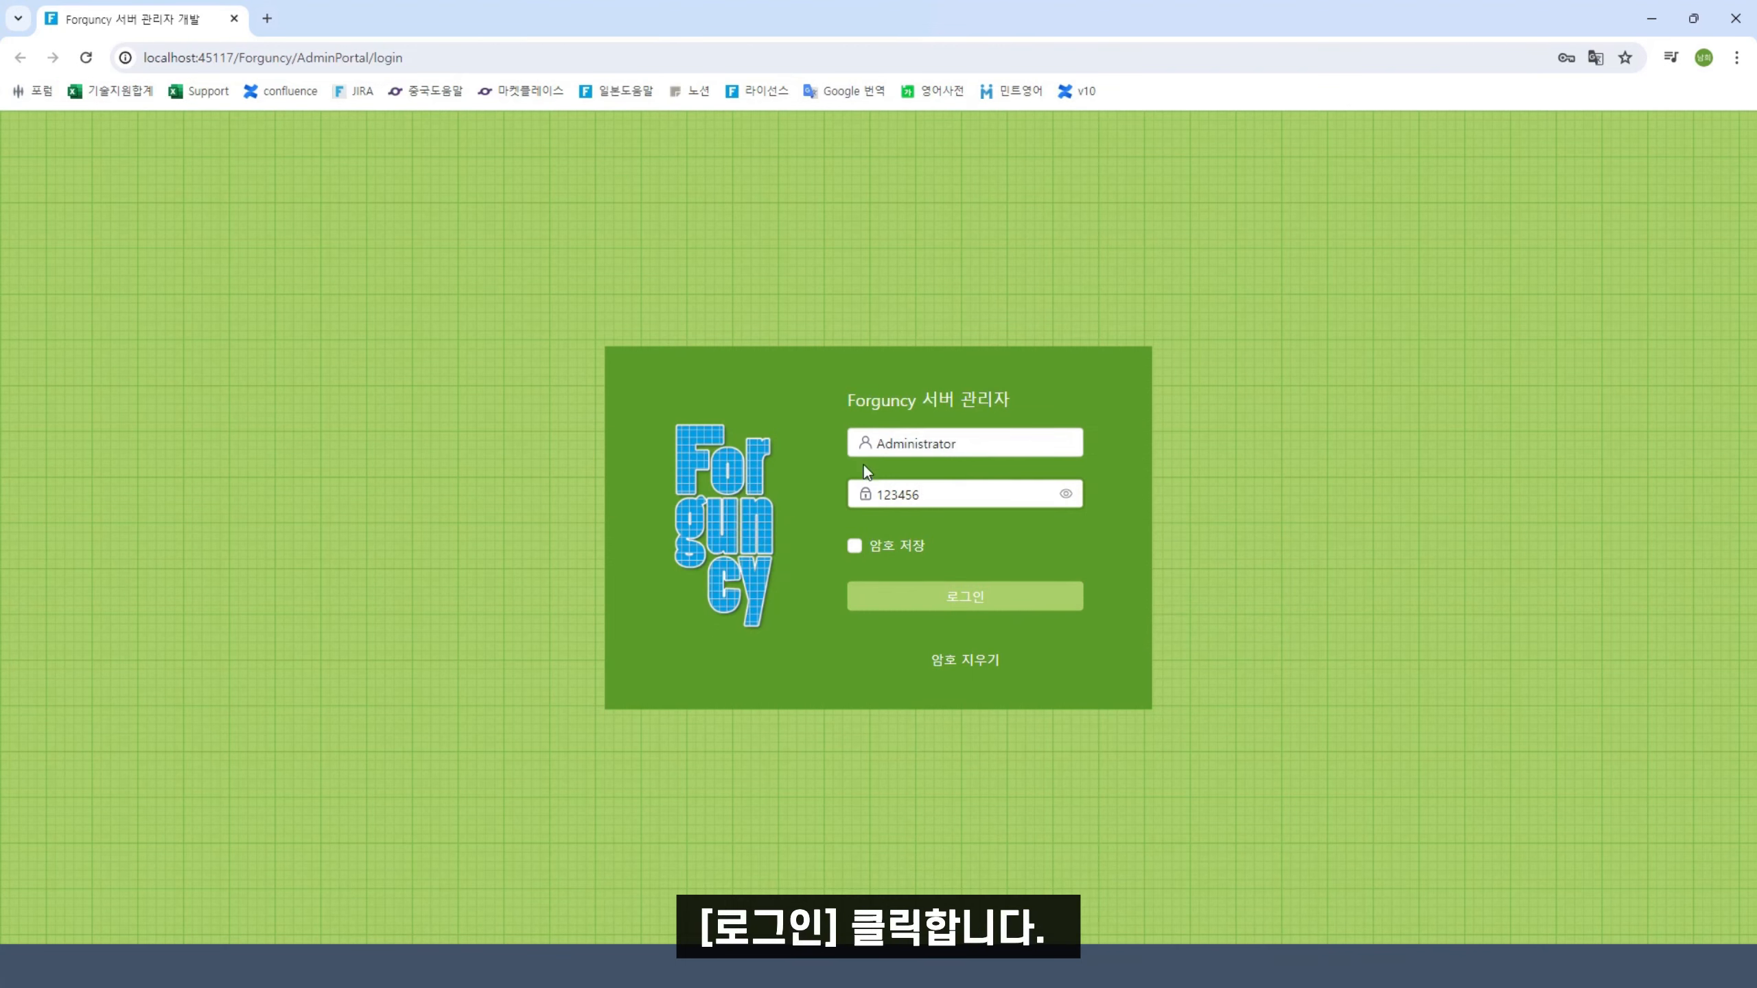
pyautogui.click(948, 606)
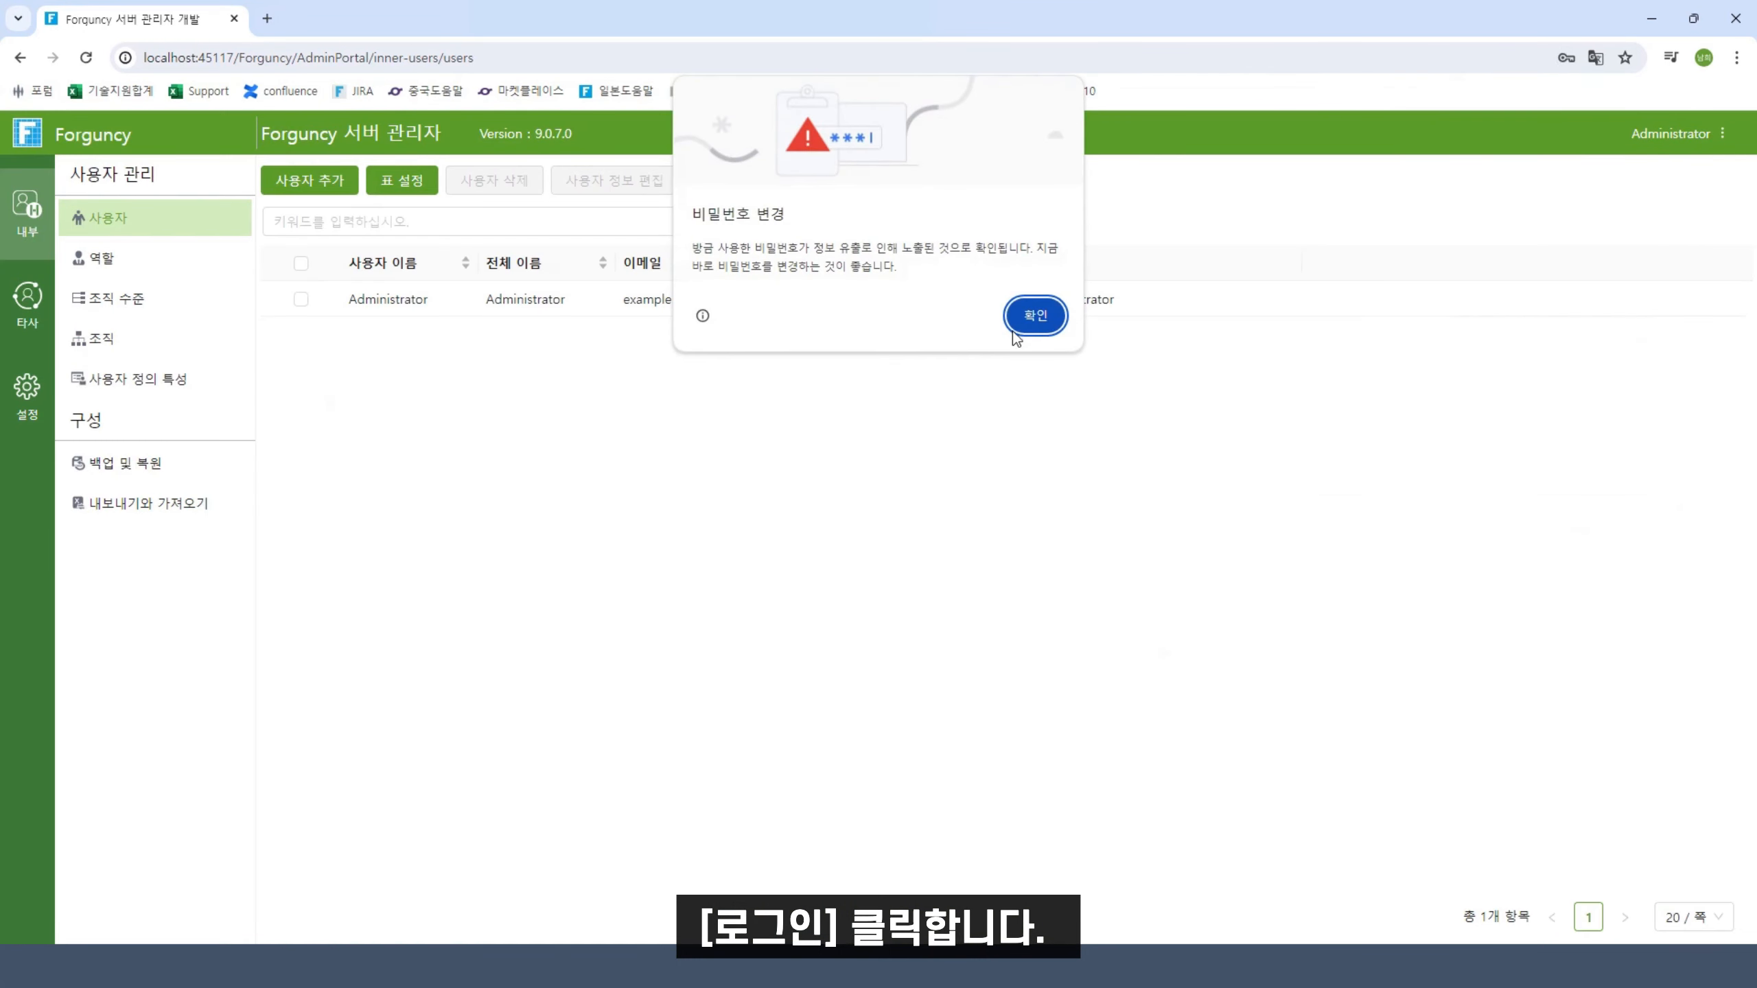
pyautogui.click(1015, 334)
# Begin a new user, entering the employee's name as both username and full name
pyautogui.click(1616, 103)
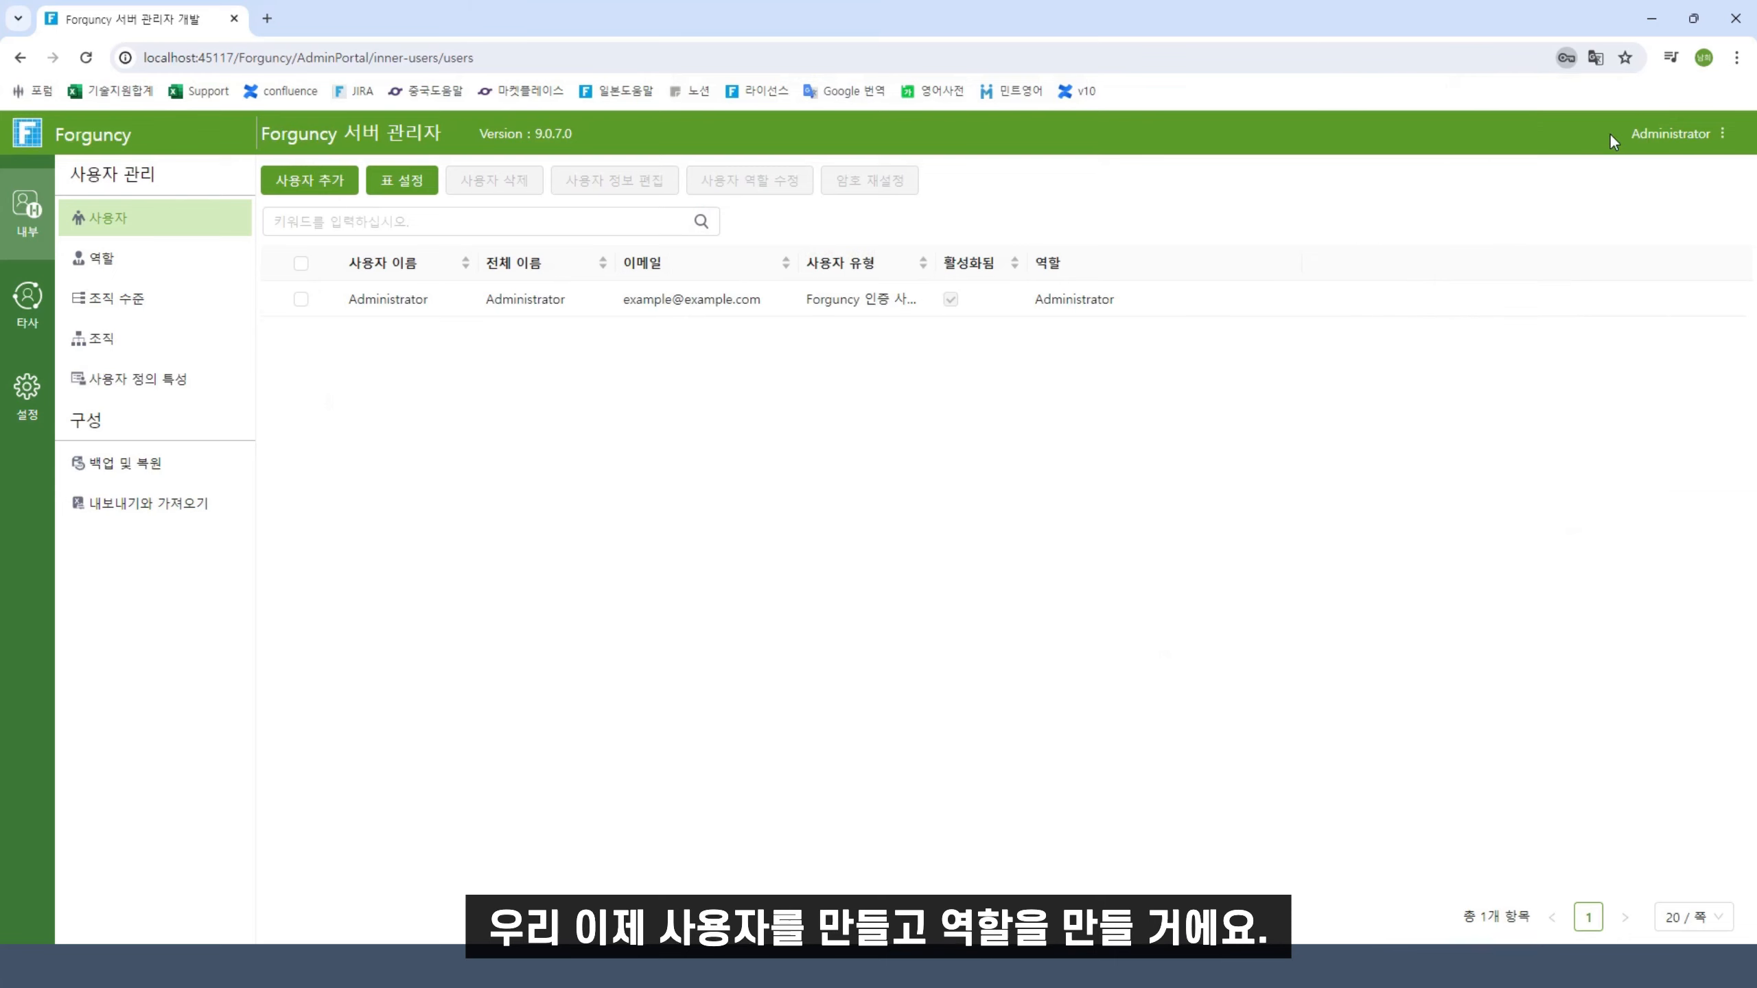
pyautogui.click(322, 196)
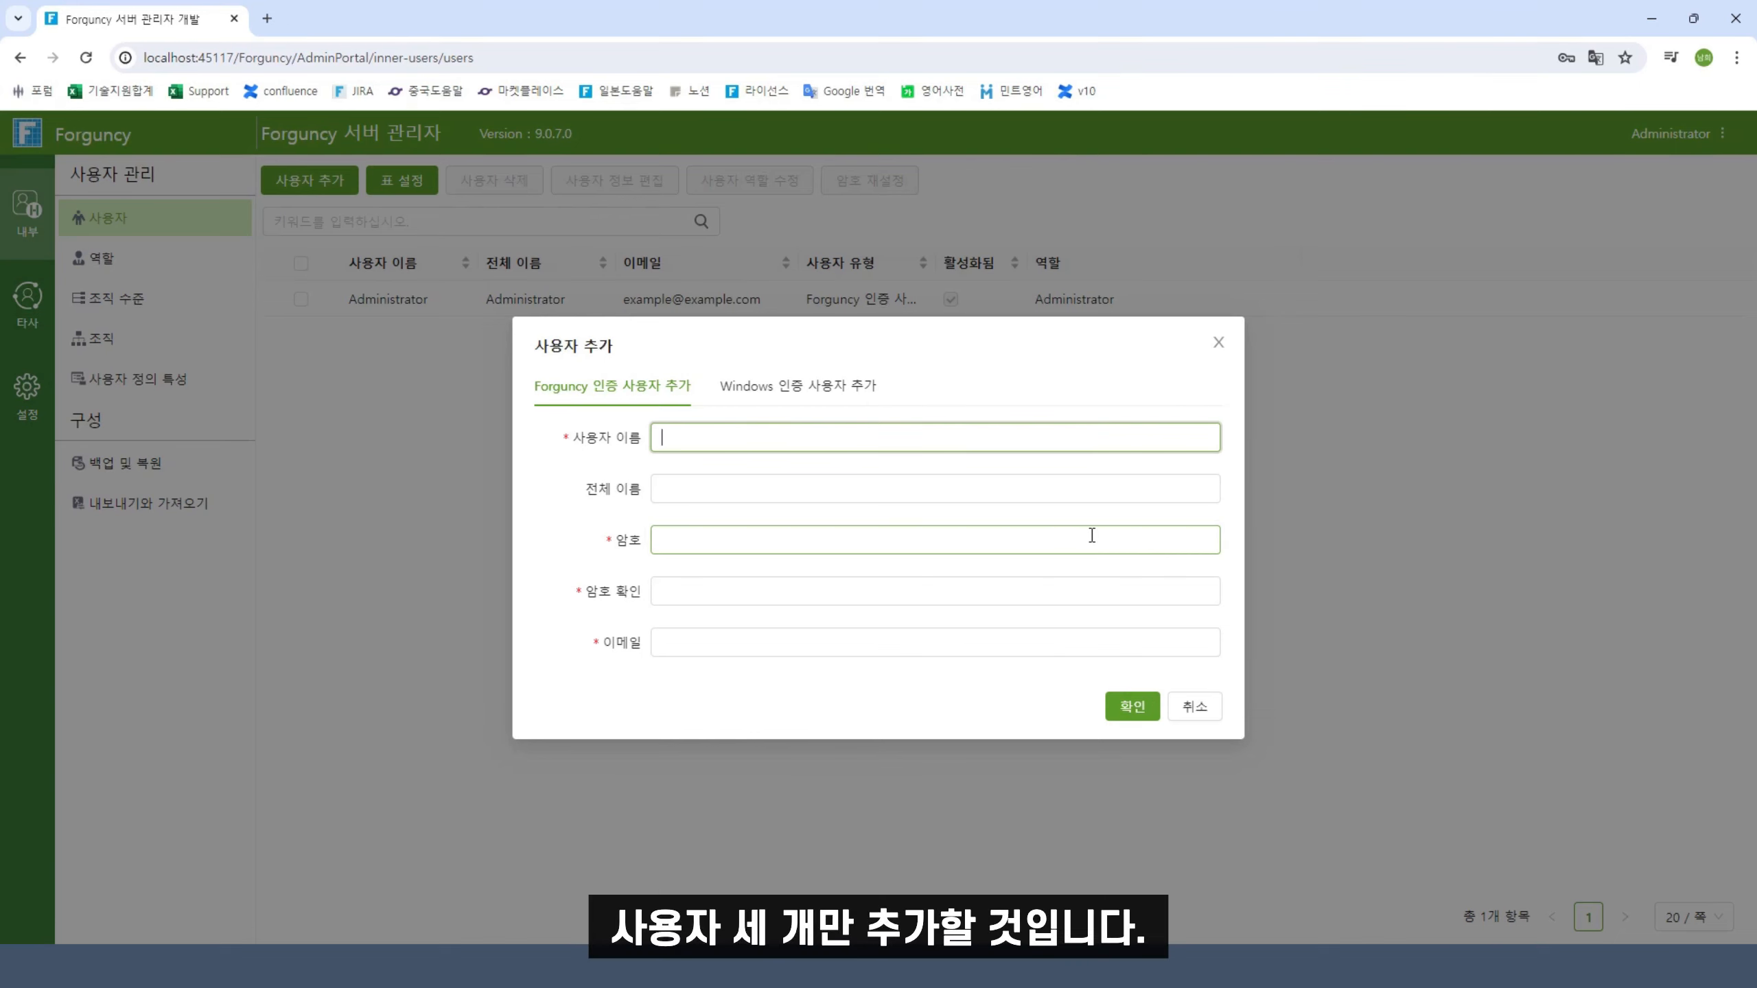
pyautogui.write('김사원')
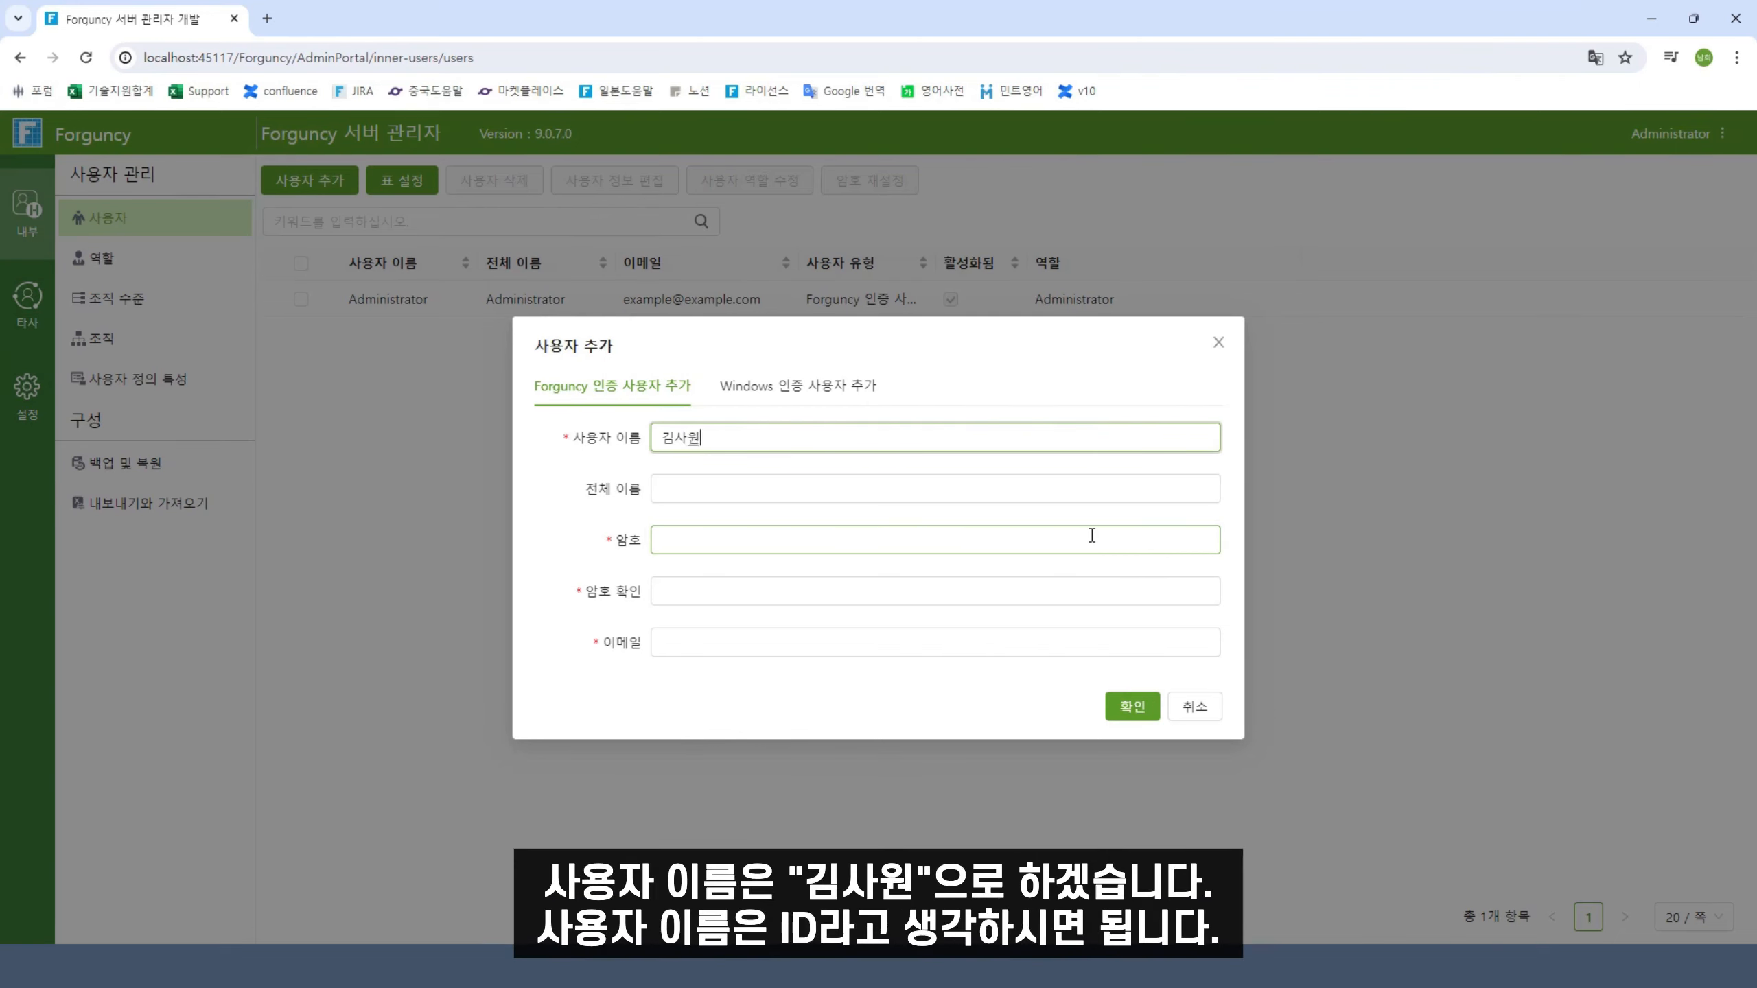
pyautogui.click(703, 489)
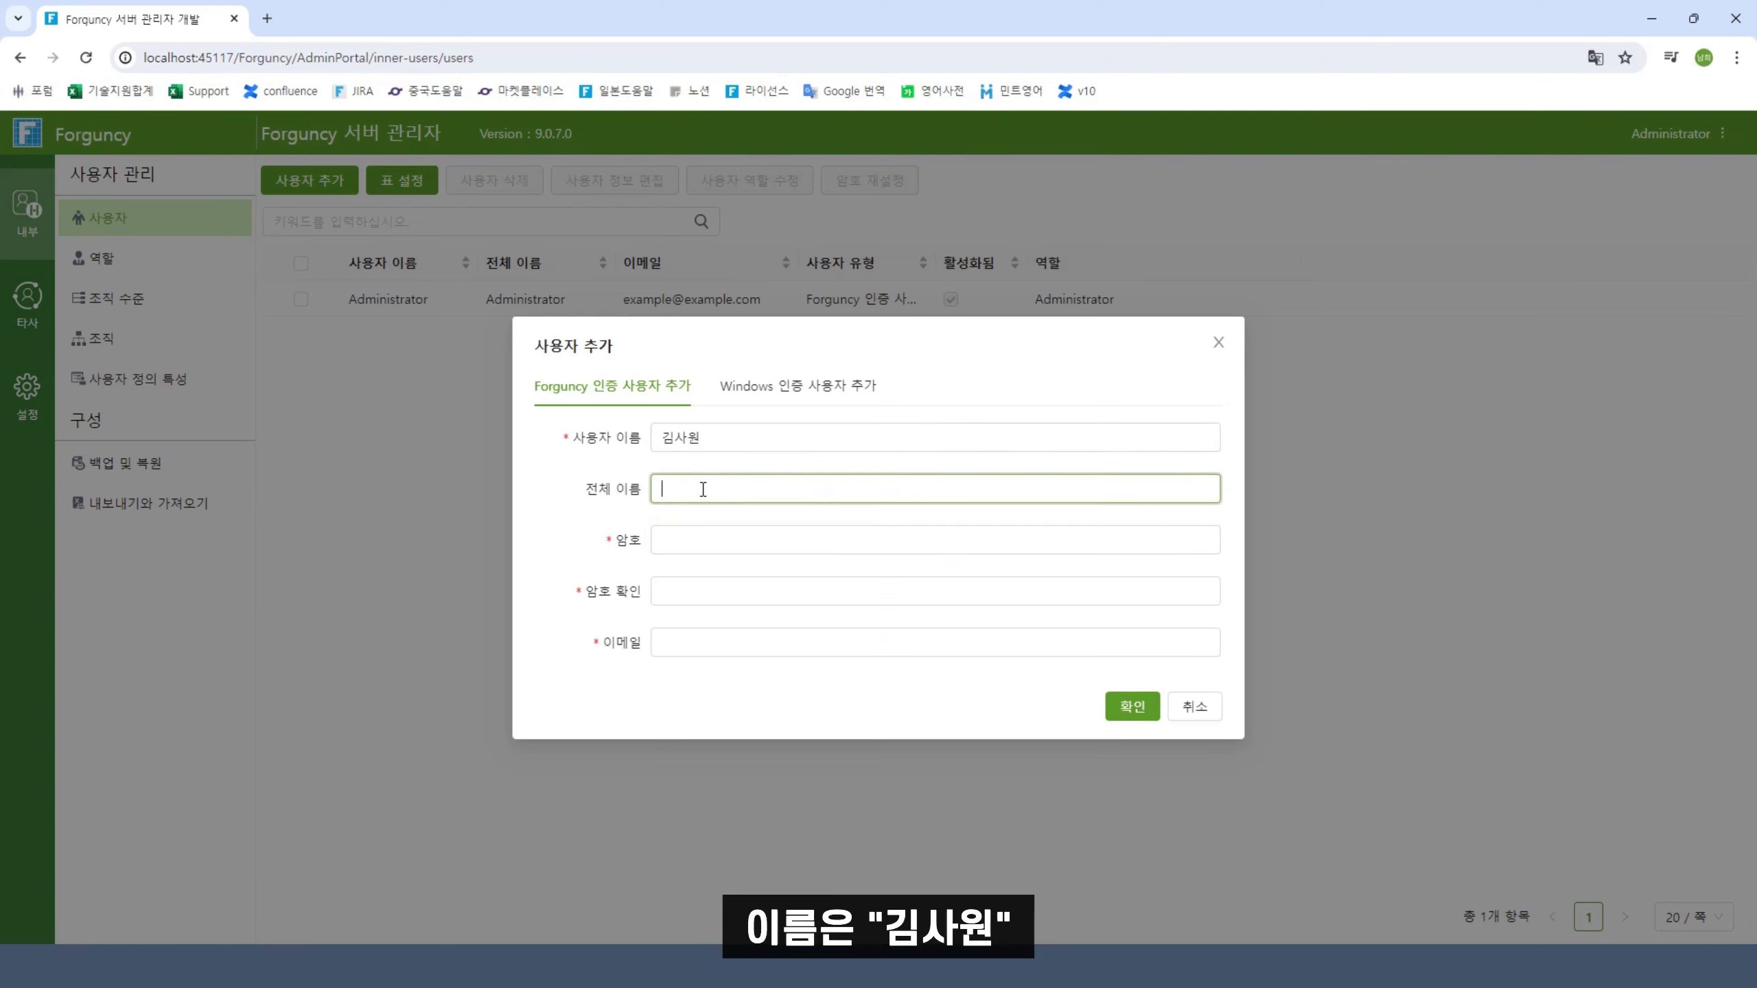
pyautogui.write('김사원')
# Enter and confirm the employee's password, add their e-mail address, and save the account
pyautogui.click(710, 539)
pyautogui.write('1234')
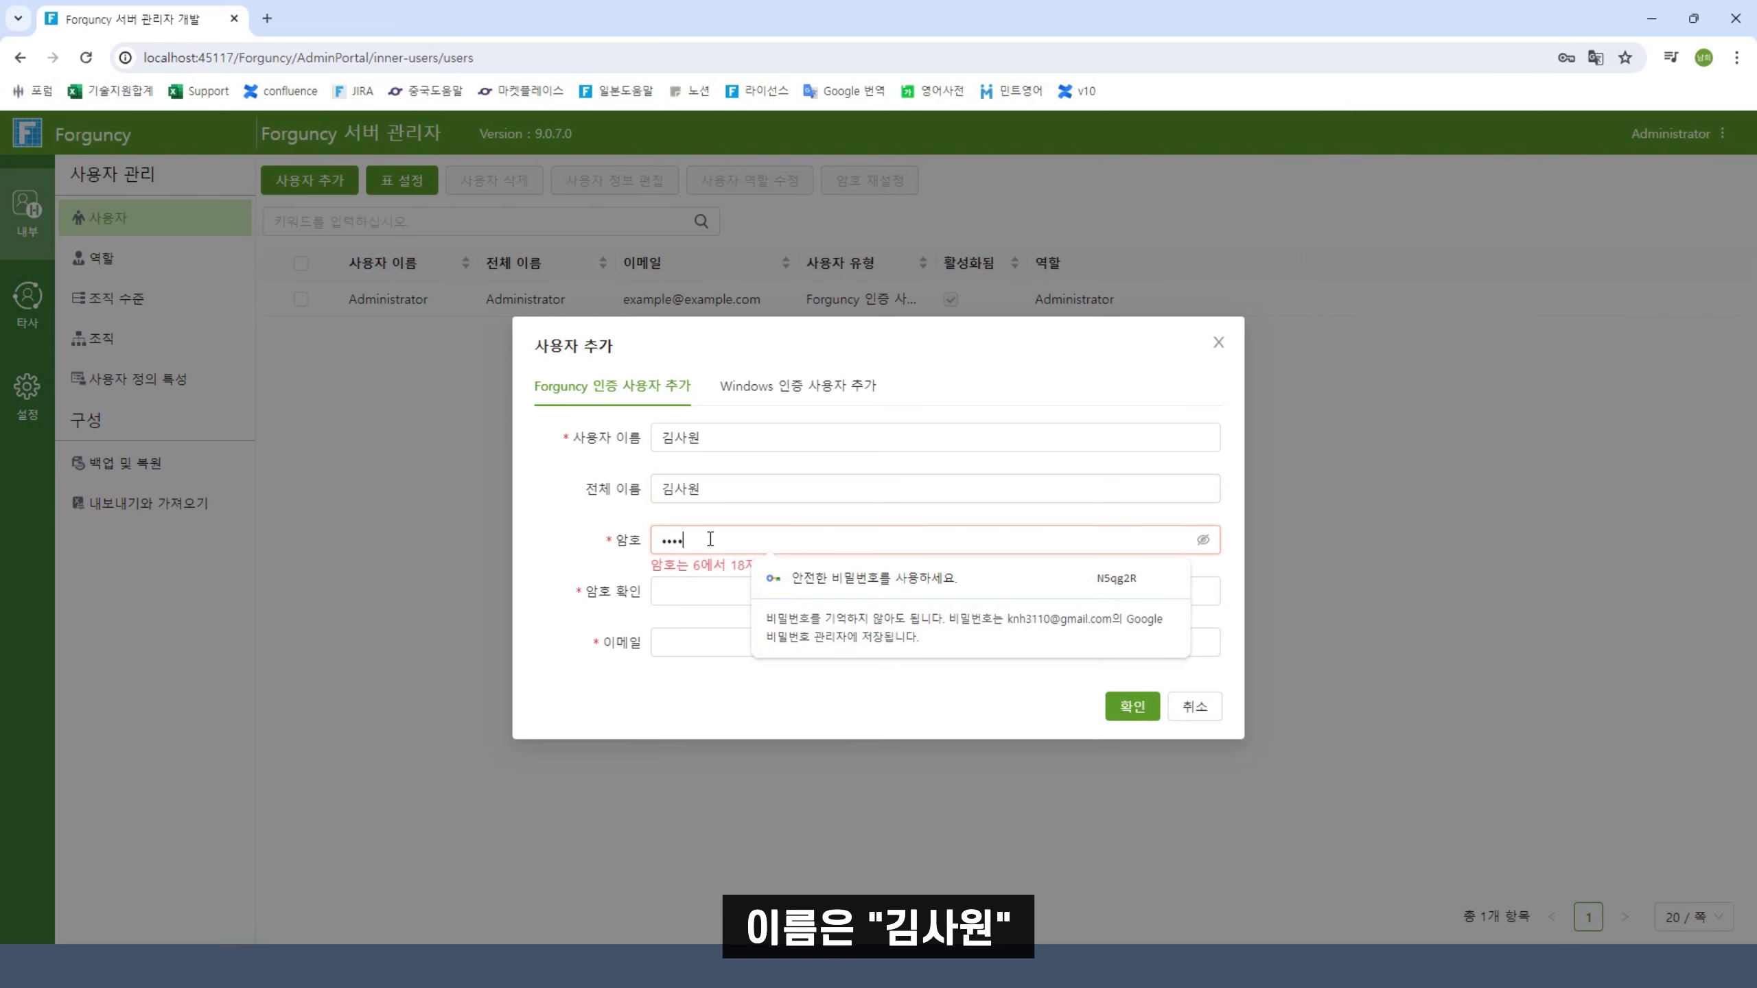
pyautogui.write('56')
pyautogui.click(1203, 540)
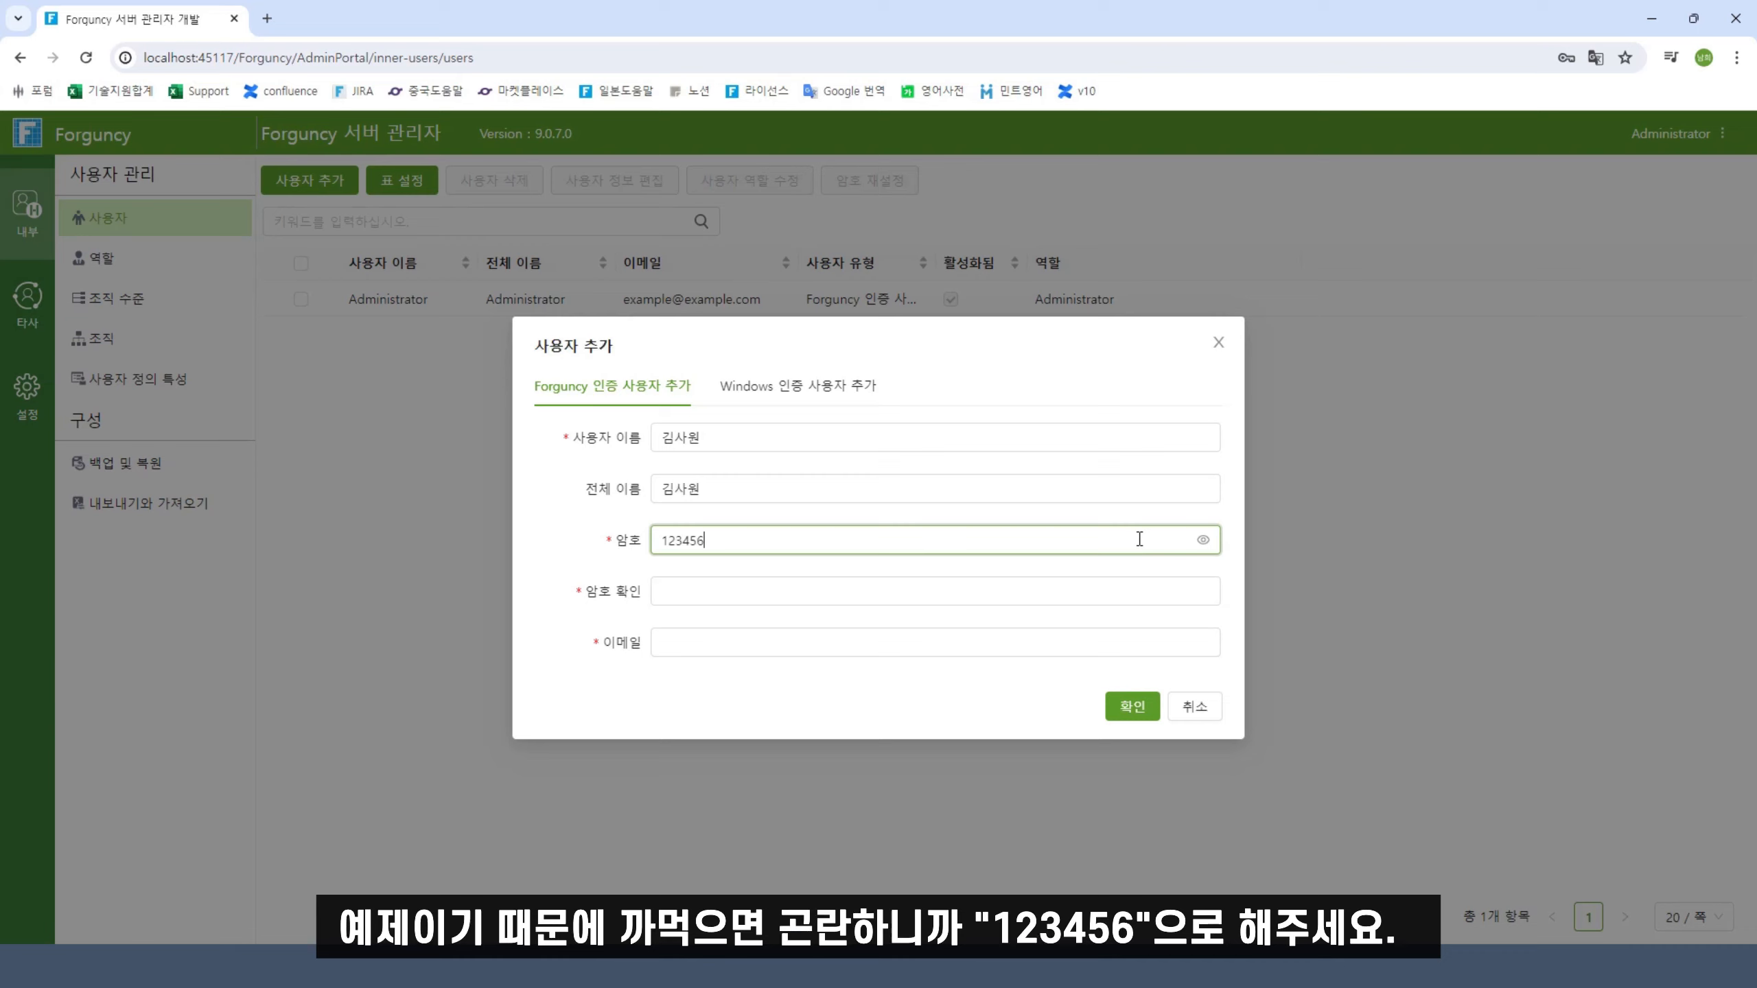
pyautogui.click(785, 589)
pyautogui.write('1')
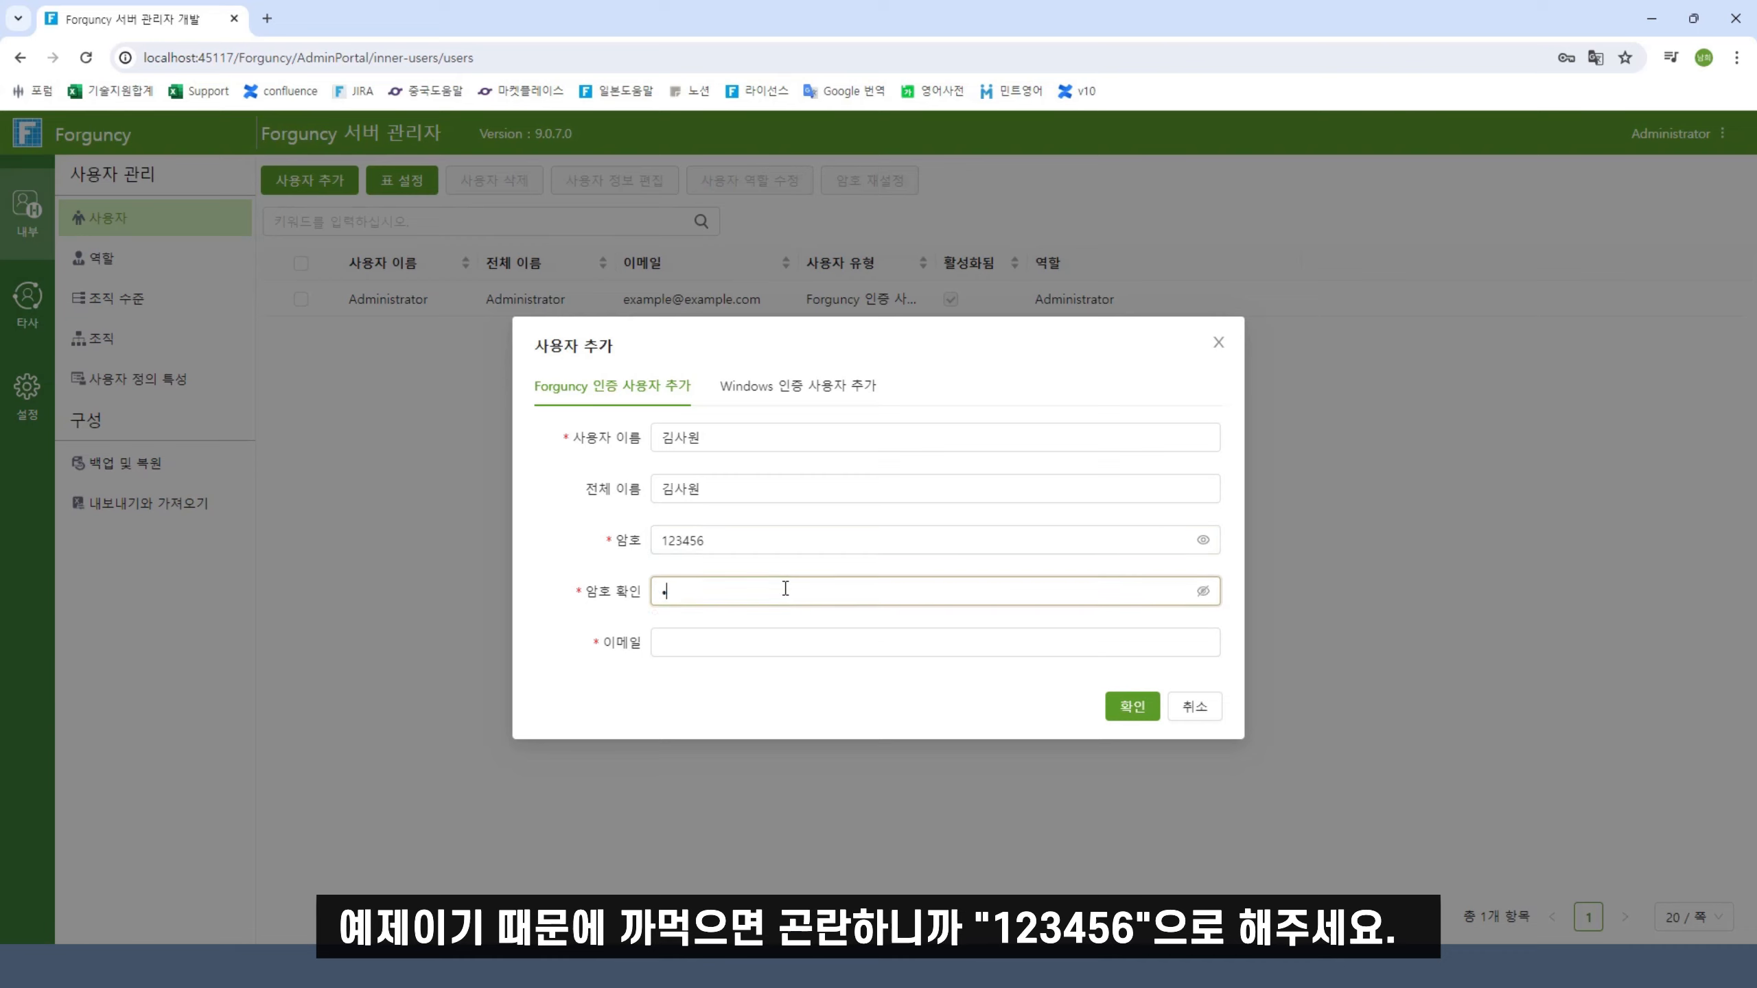
pyautogui.write('23456')
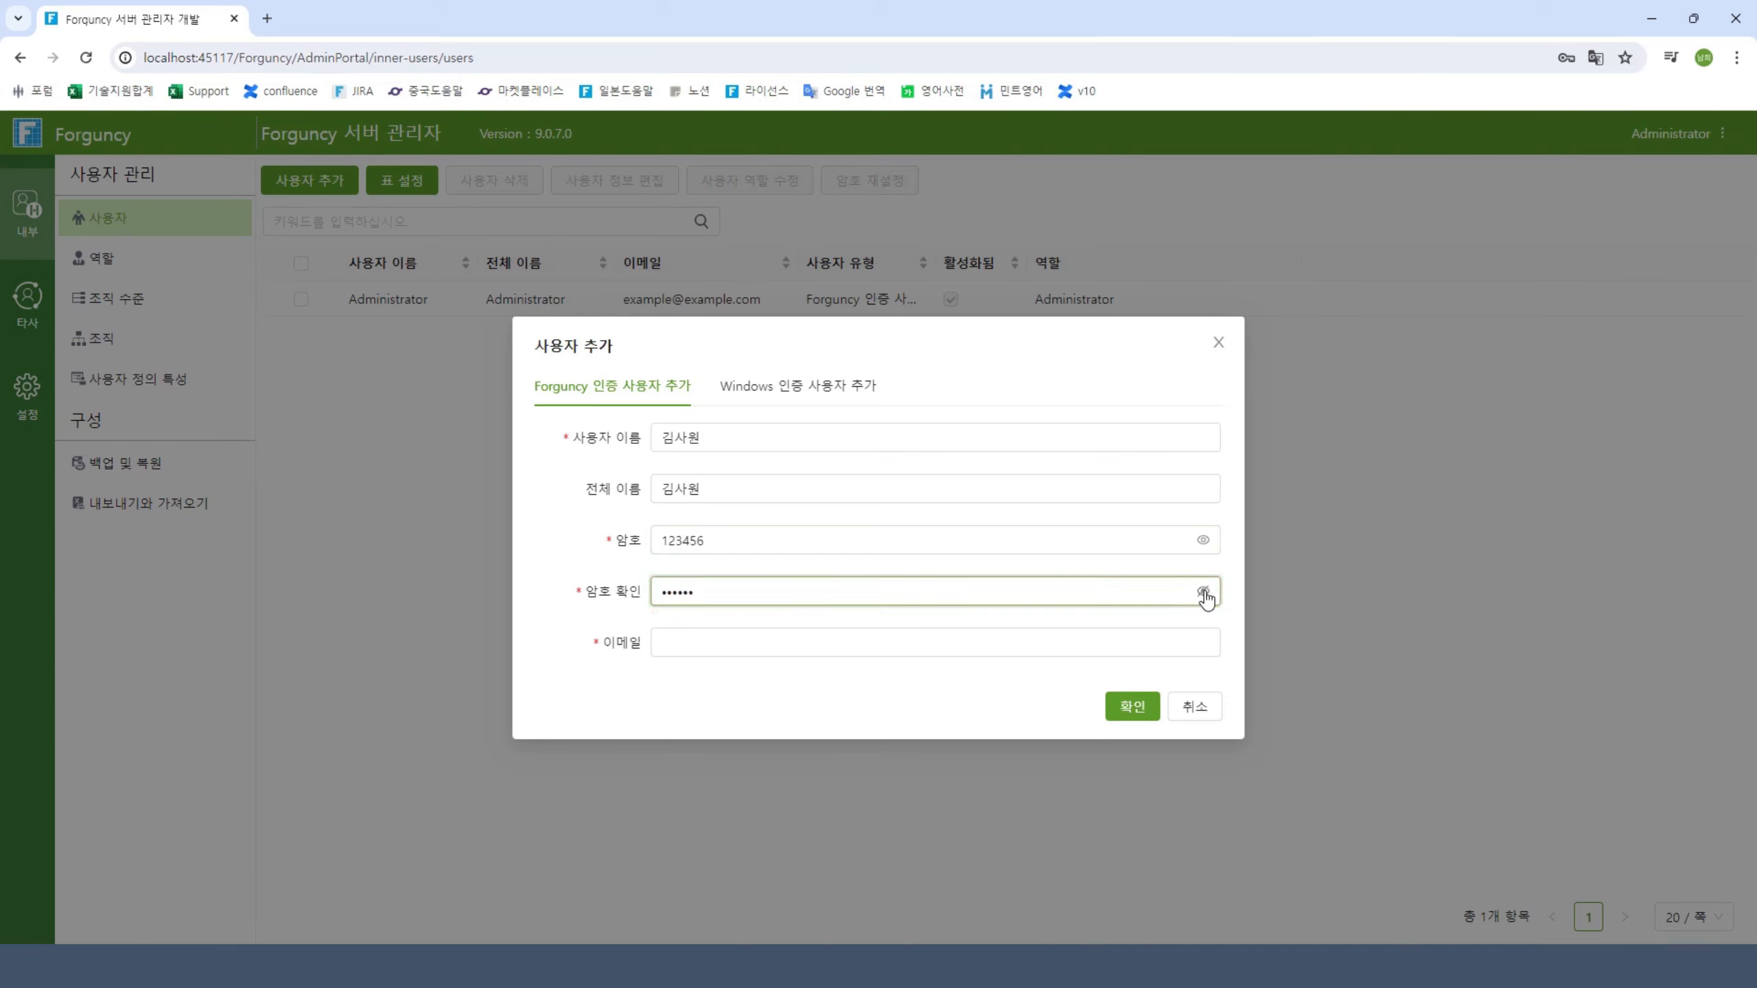
pyautogui.click(1204, 593)
pyautogui.click(880, 632)
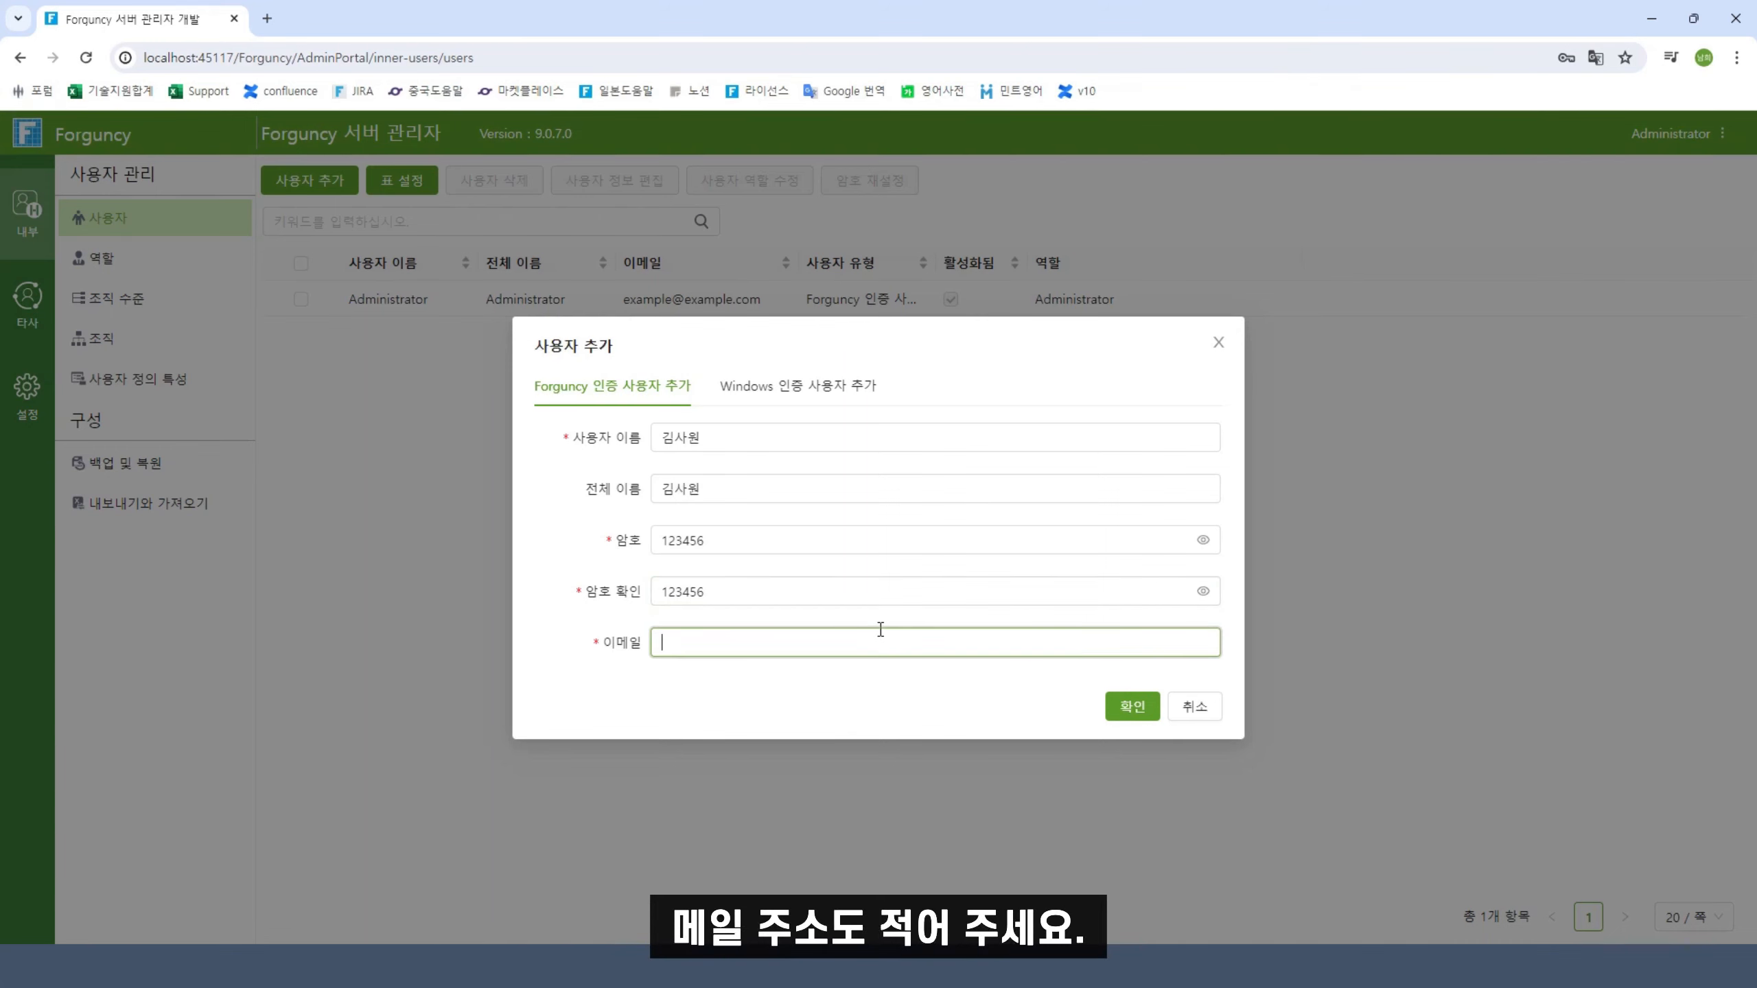
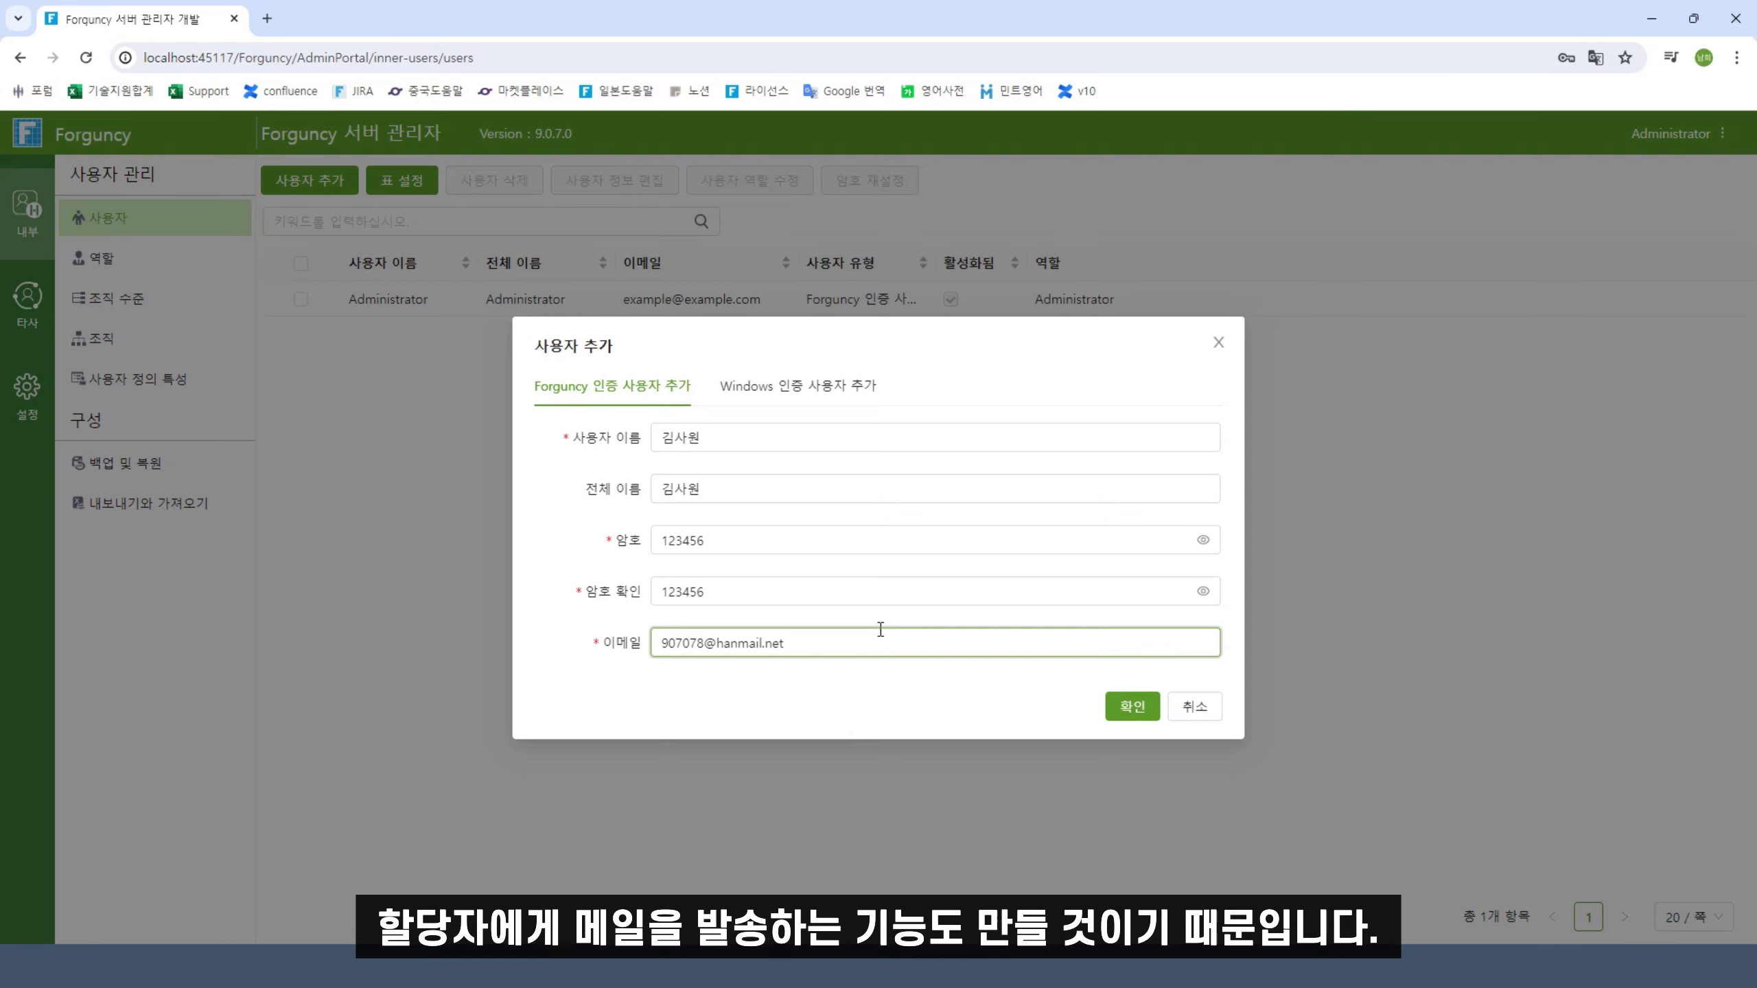
pyautogui.moveTo(823, 640); pyautogui.dragTo(565, 646)
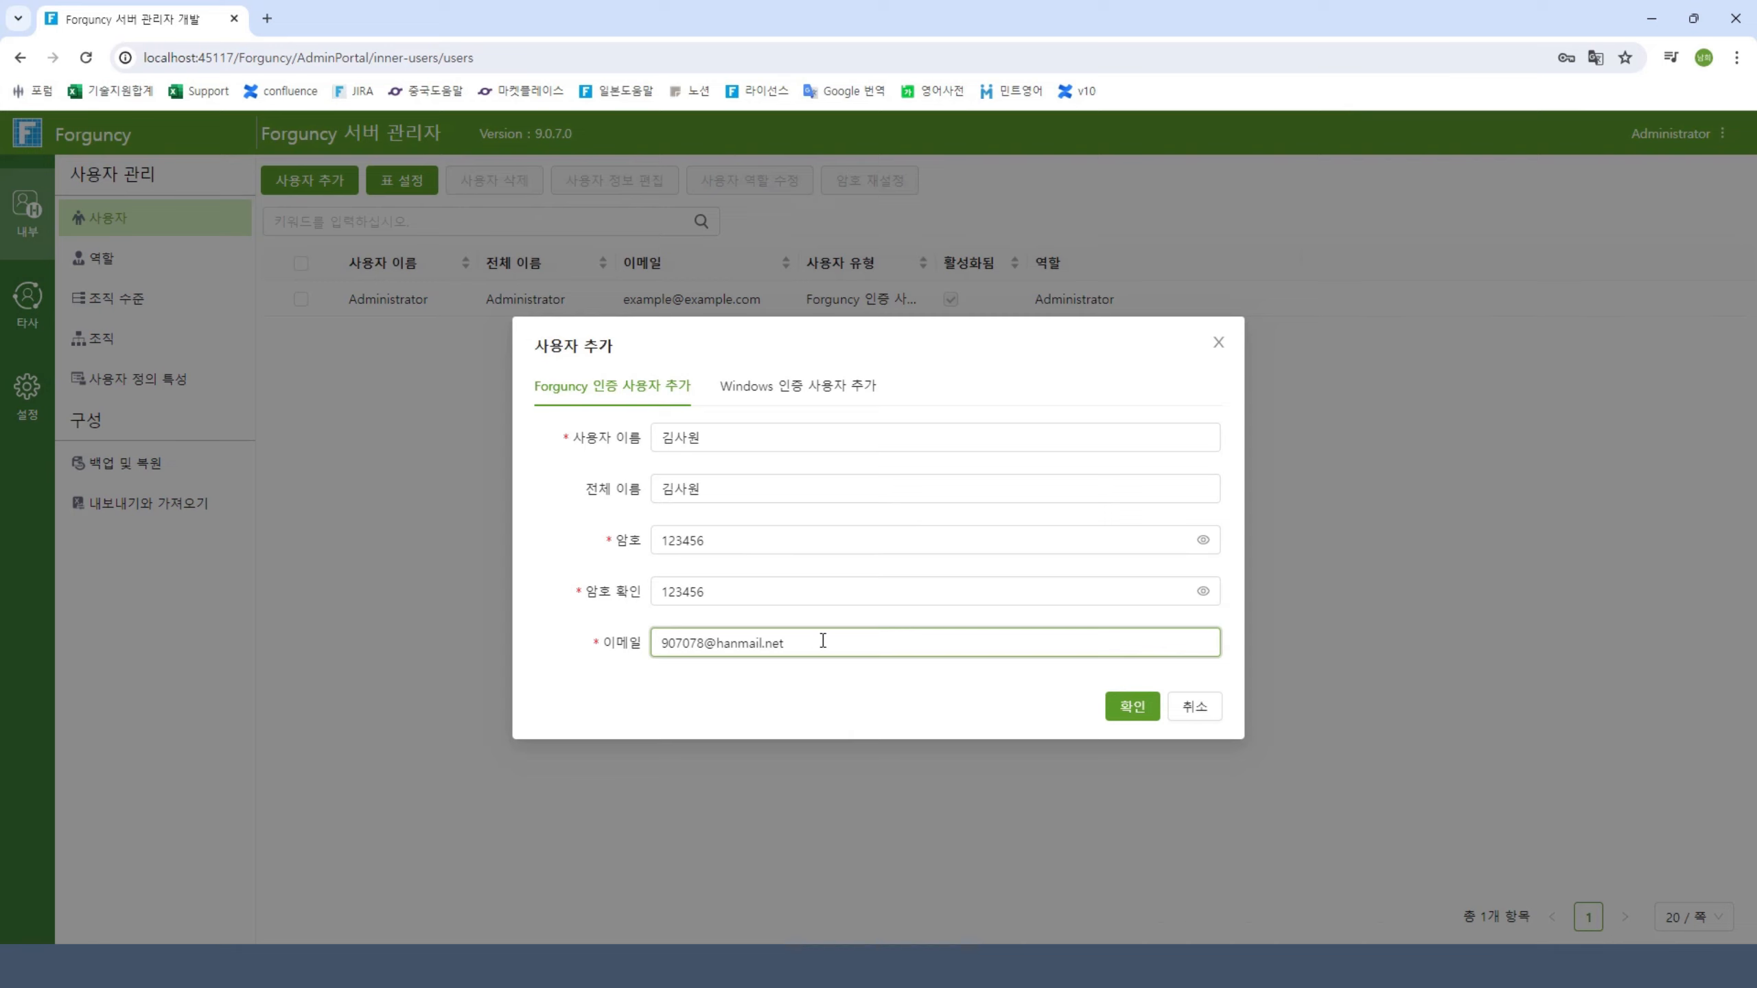
pyautogui.click(1135, 710)
# Add the leader user with username, full name, password and e-mail address
pyautogui.click(322, 181)
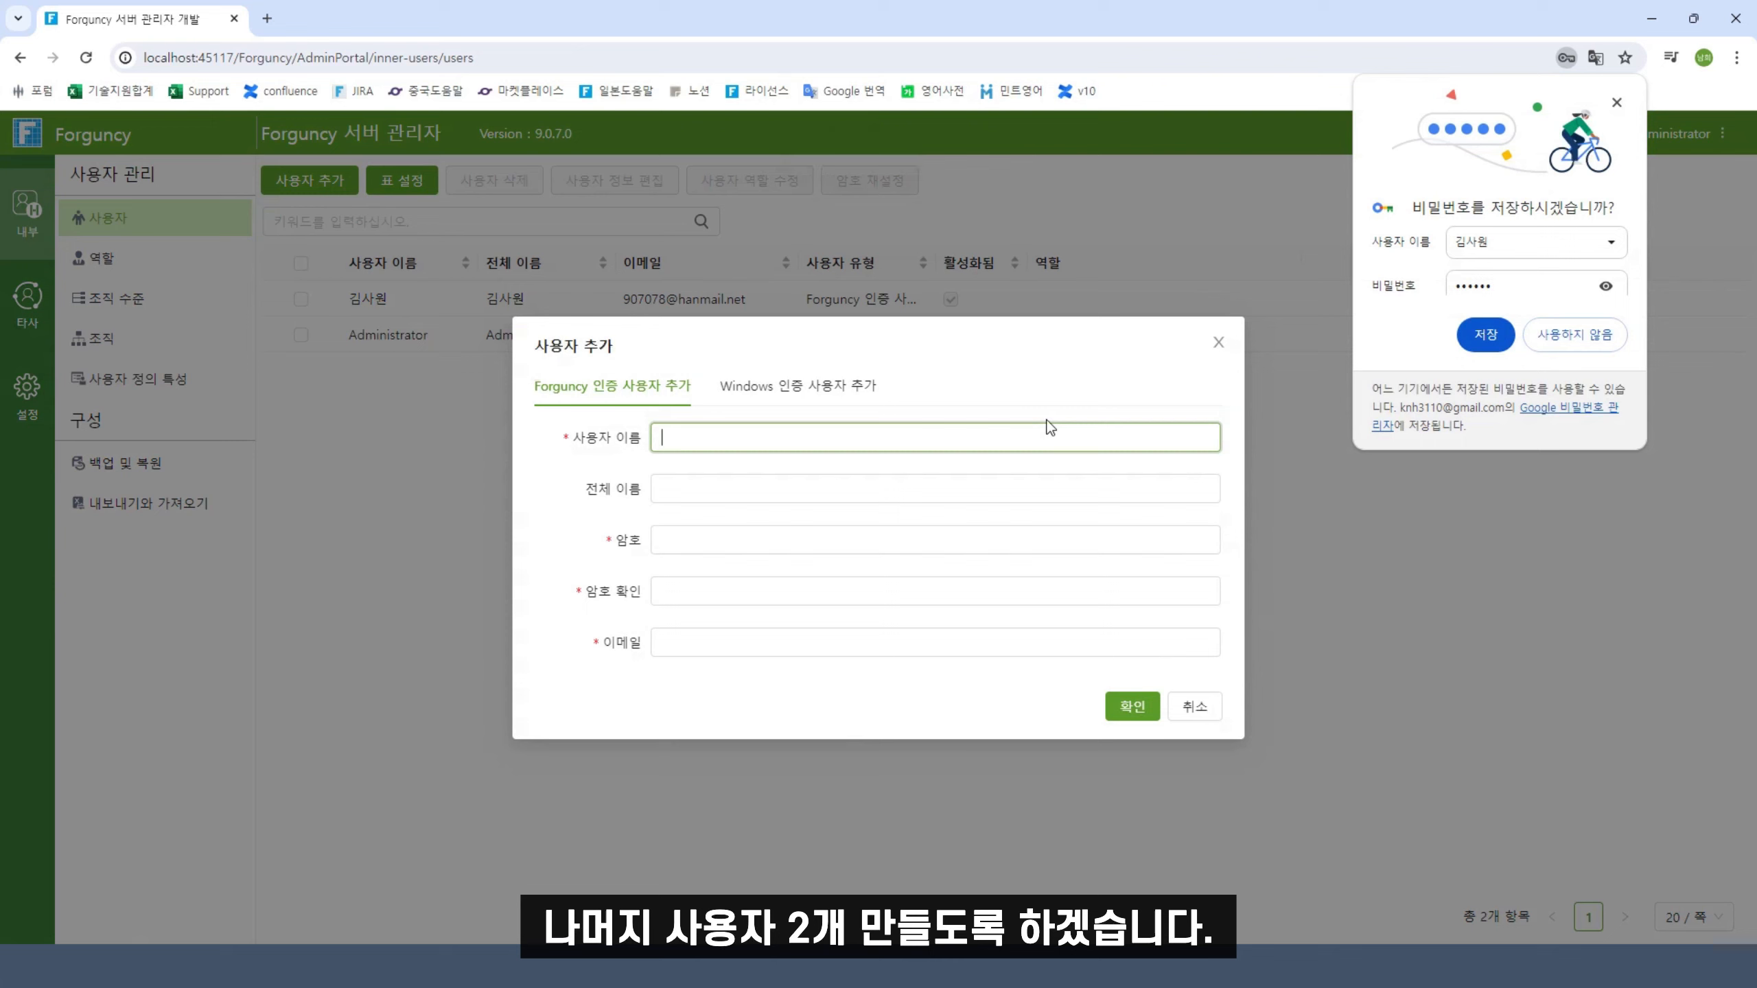
pyautogui.write('김리더')
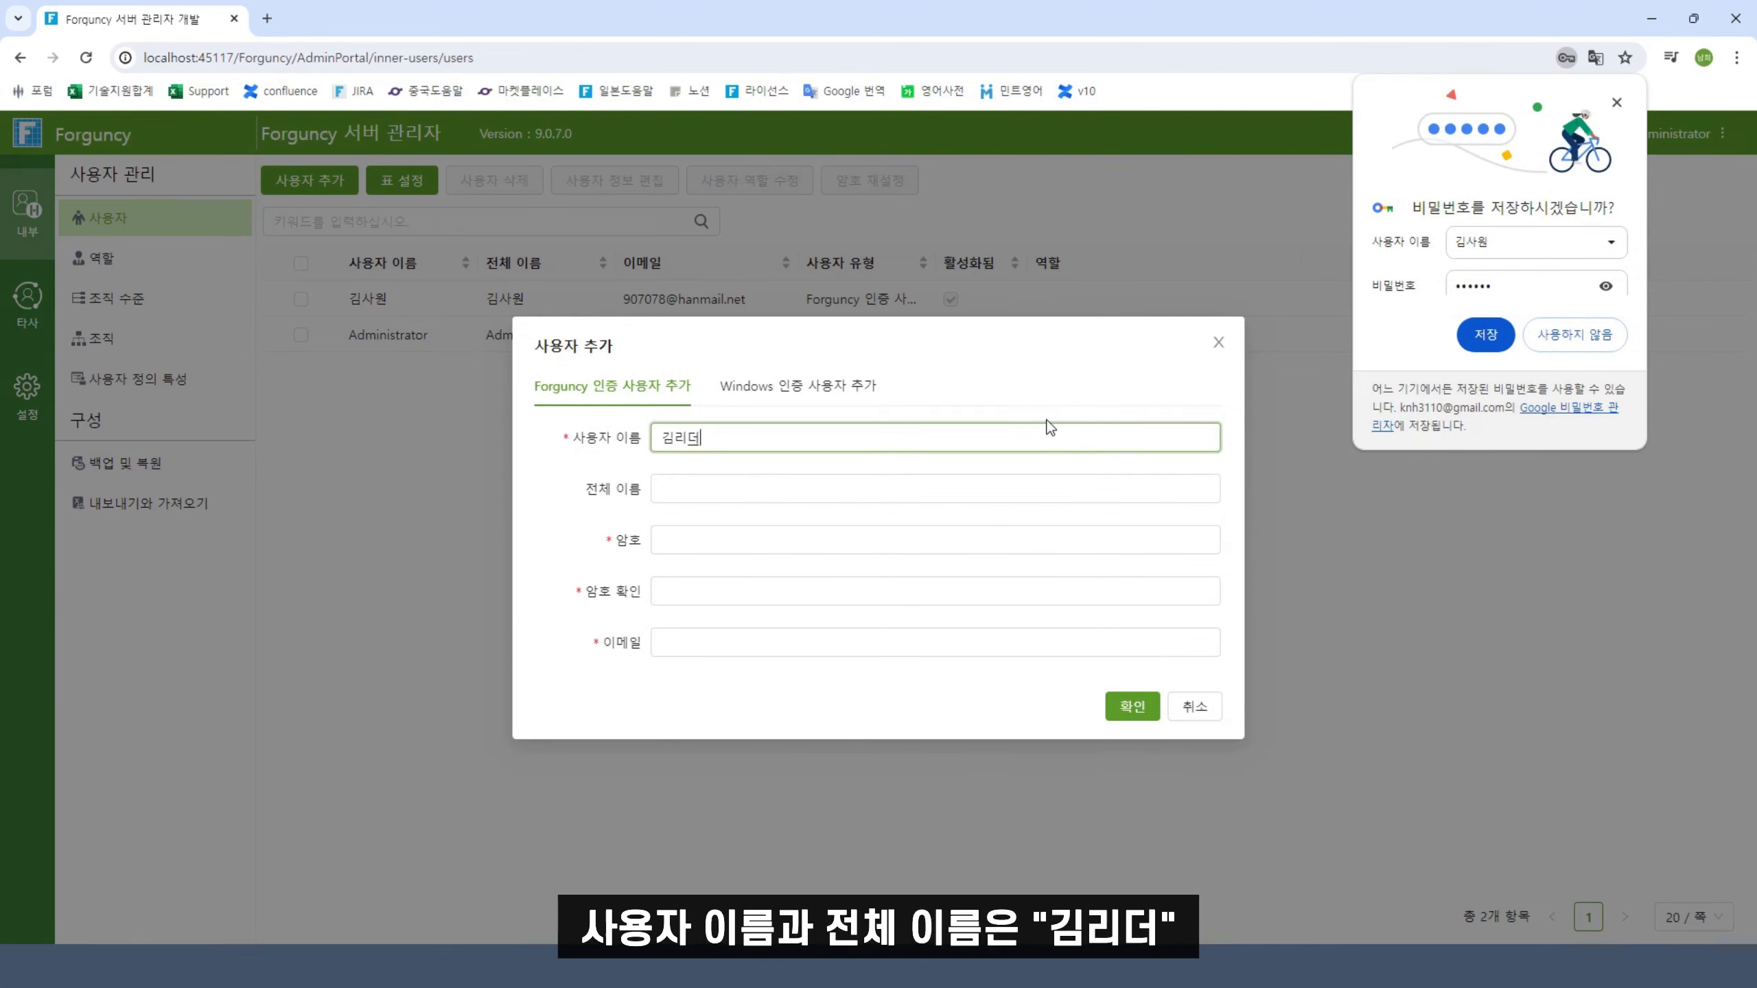
pyautogui.click(927, 483)
pyautogui.write('기리')
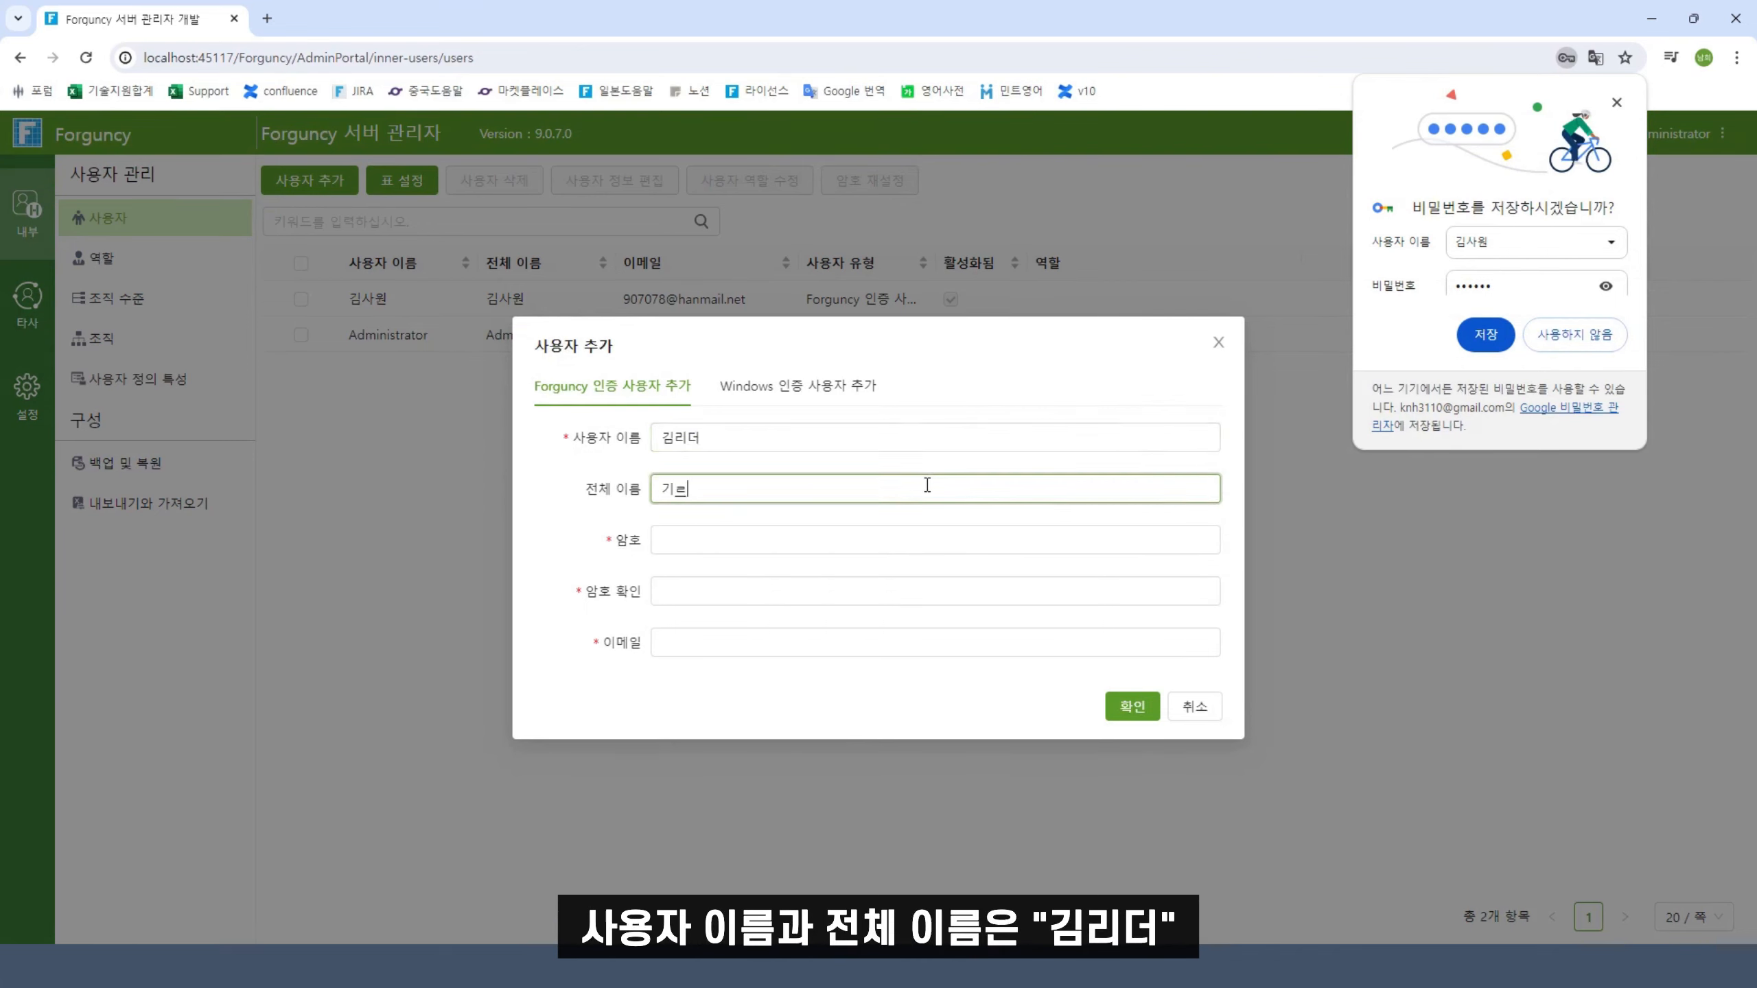
pyautogui.write('더')
pyautogui.click(881, 539)
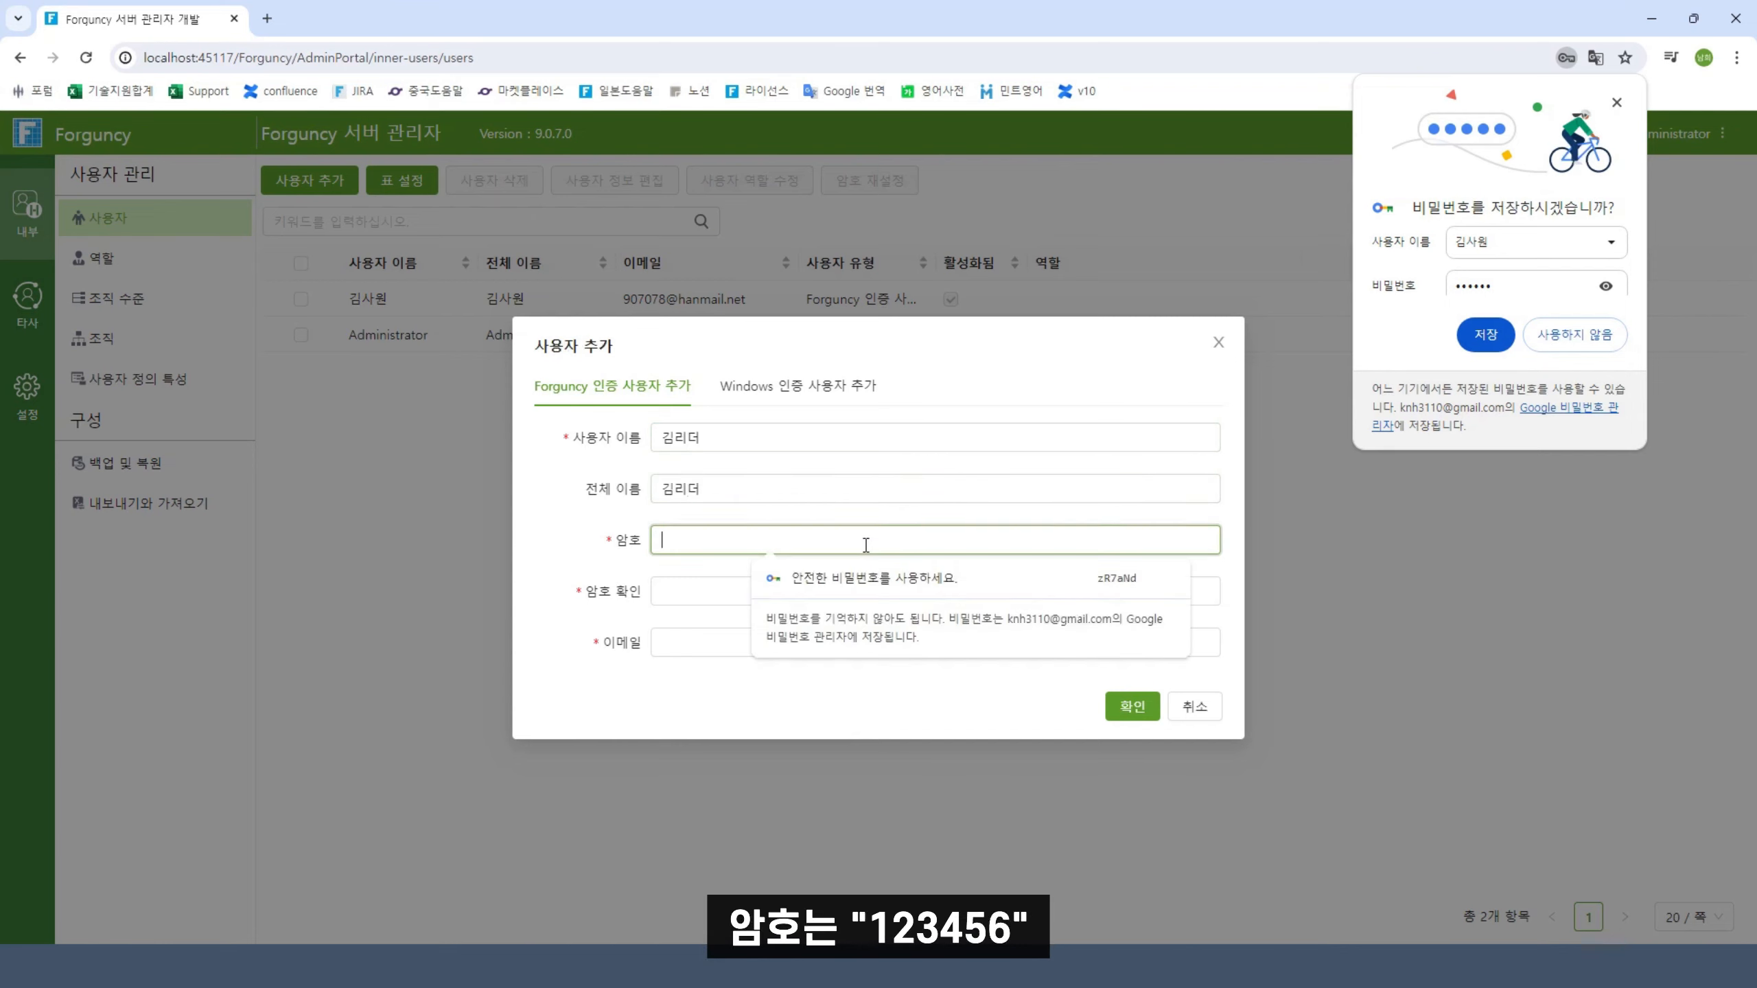
pyautogui.write('123456')
pyautogui.click(762, 602)
pyautogui.write('123456')
pyautogui.click(766, 637)
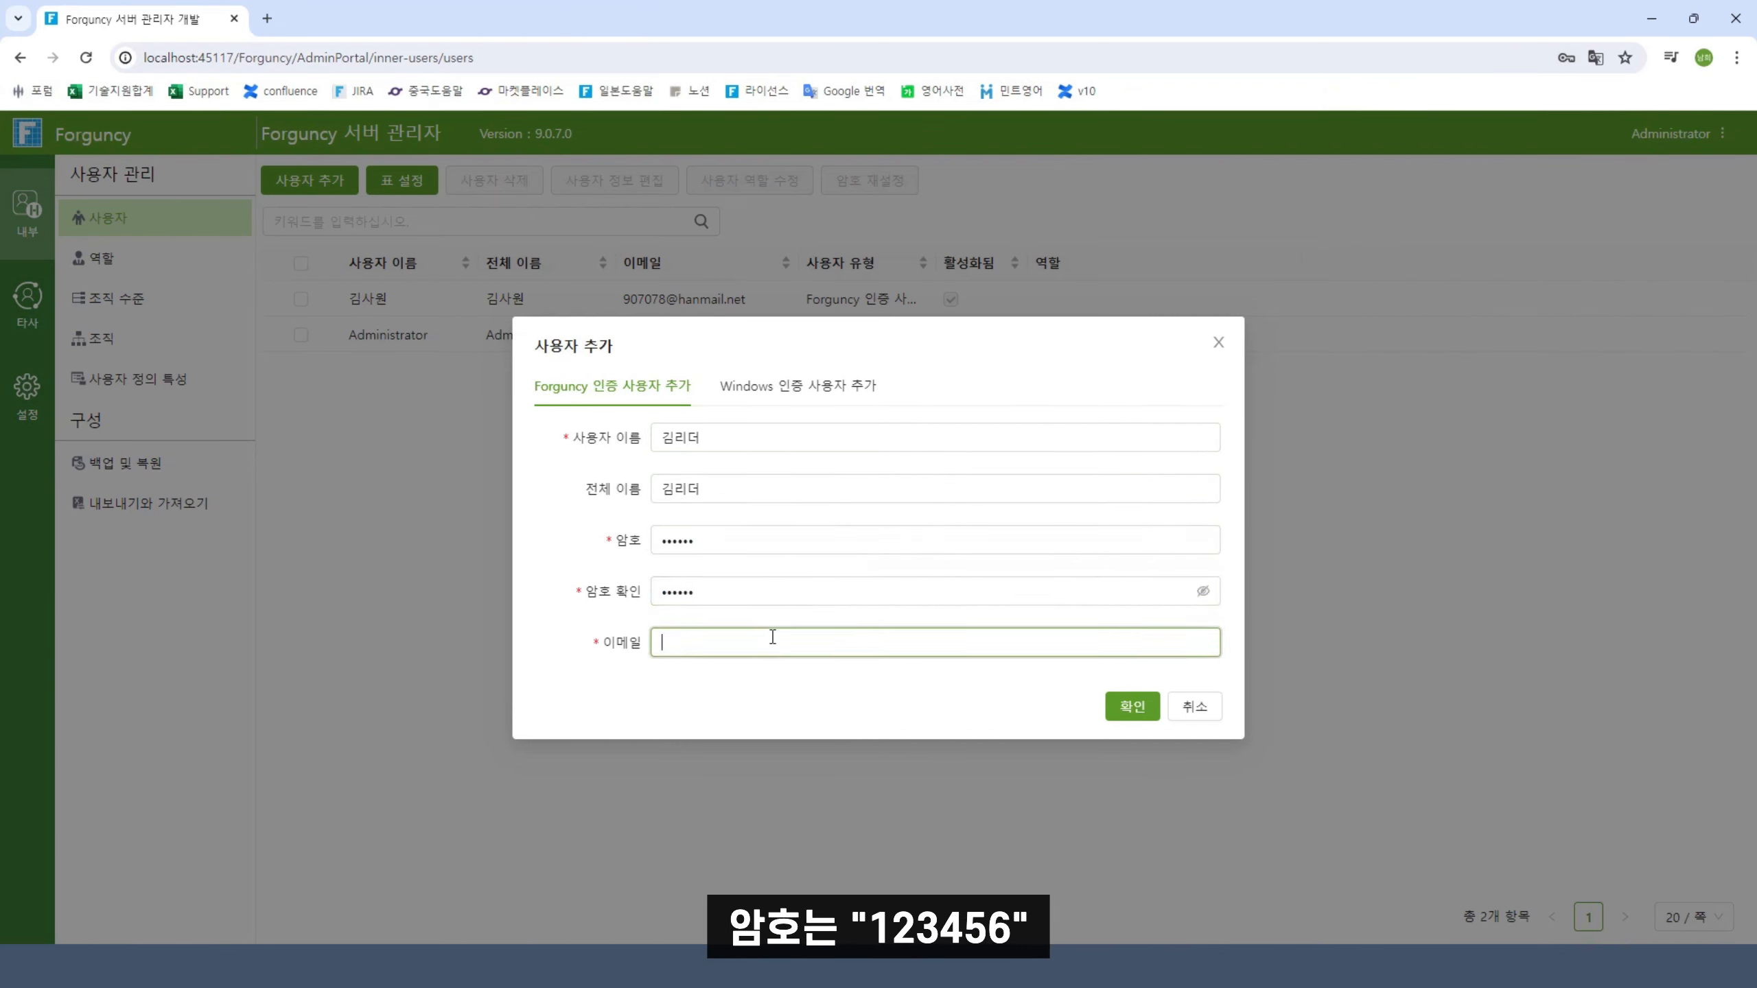
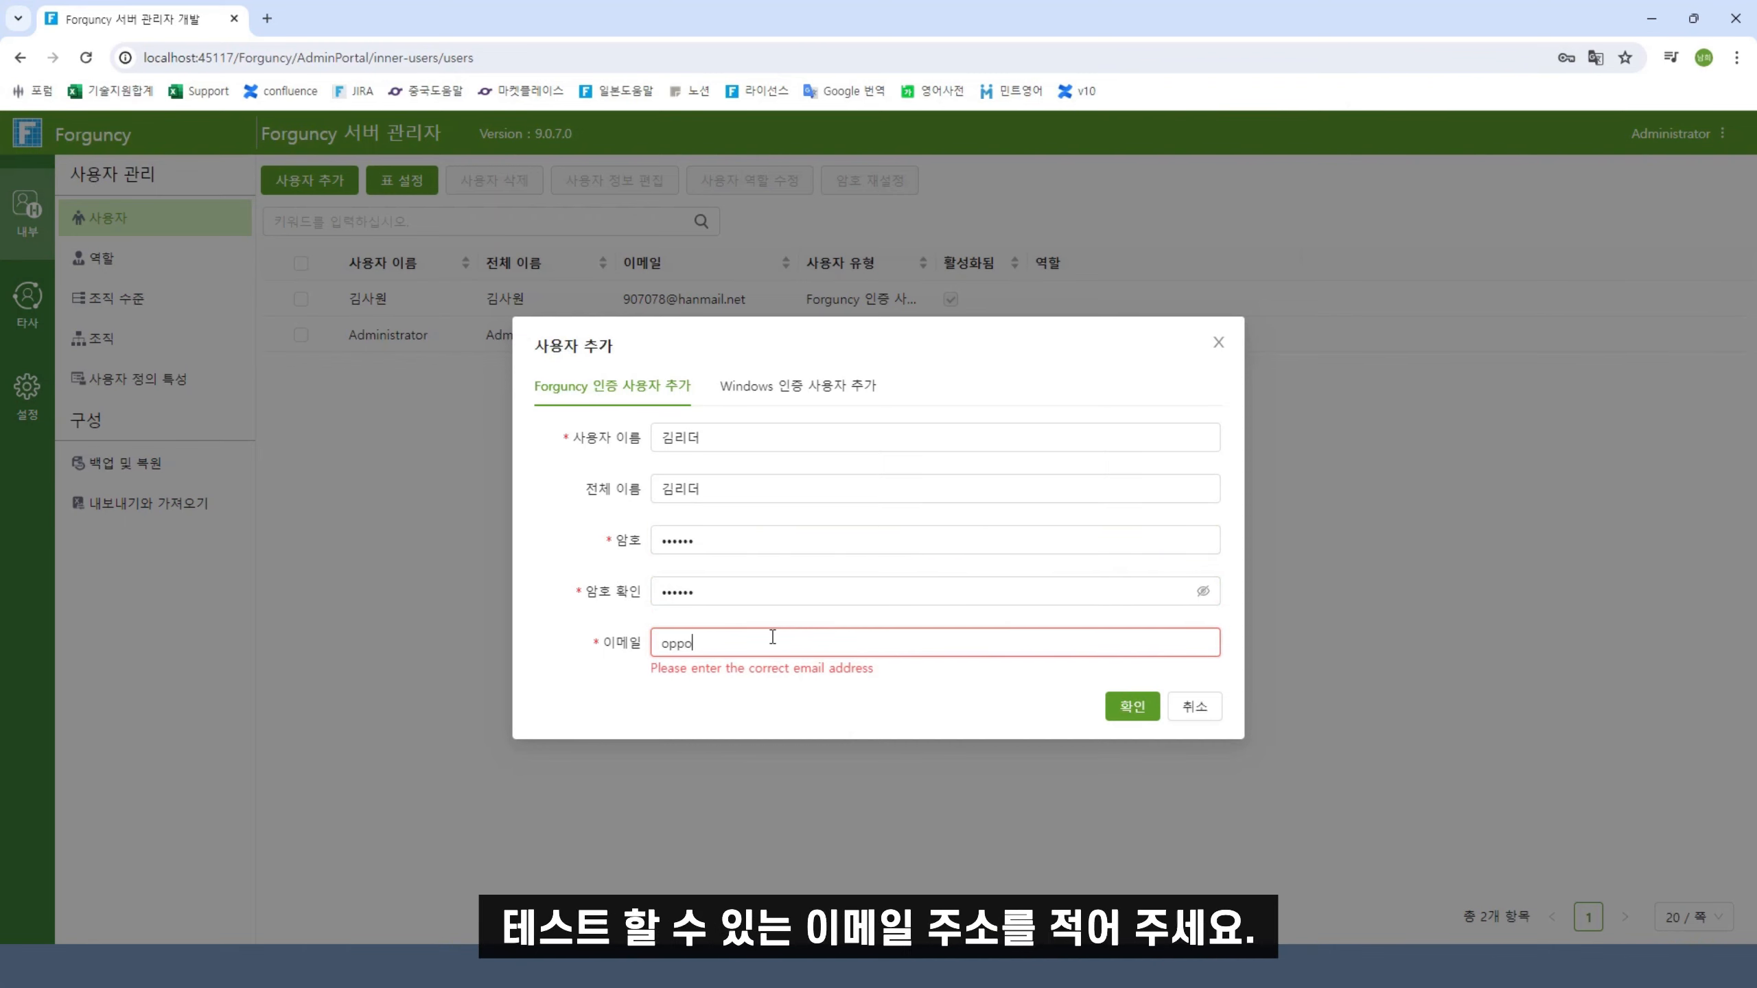
pyautogui.click(1132, 706)
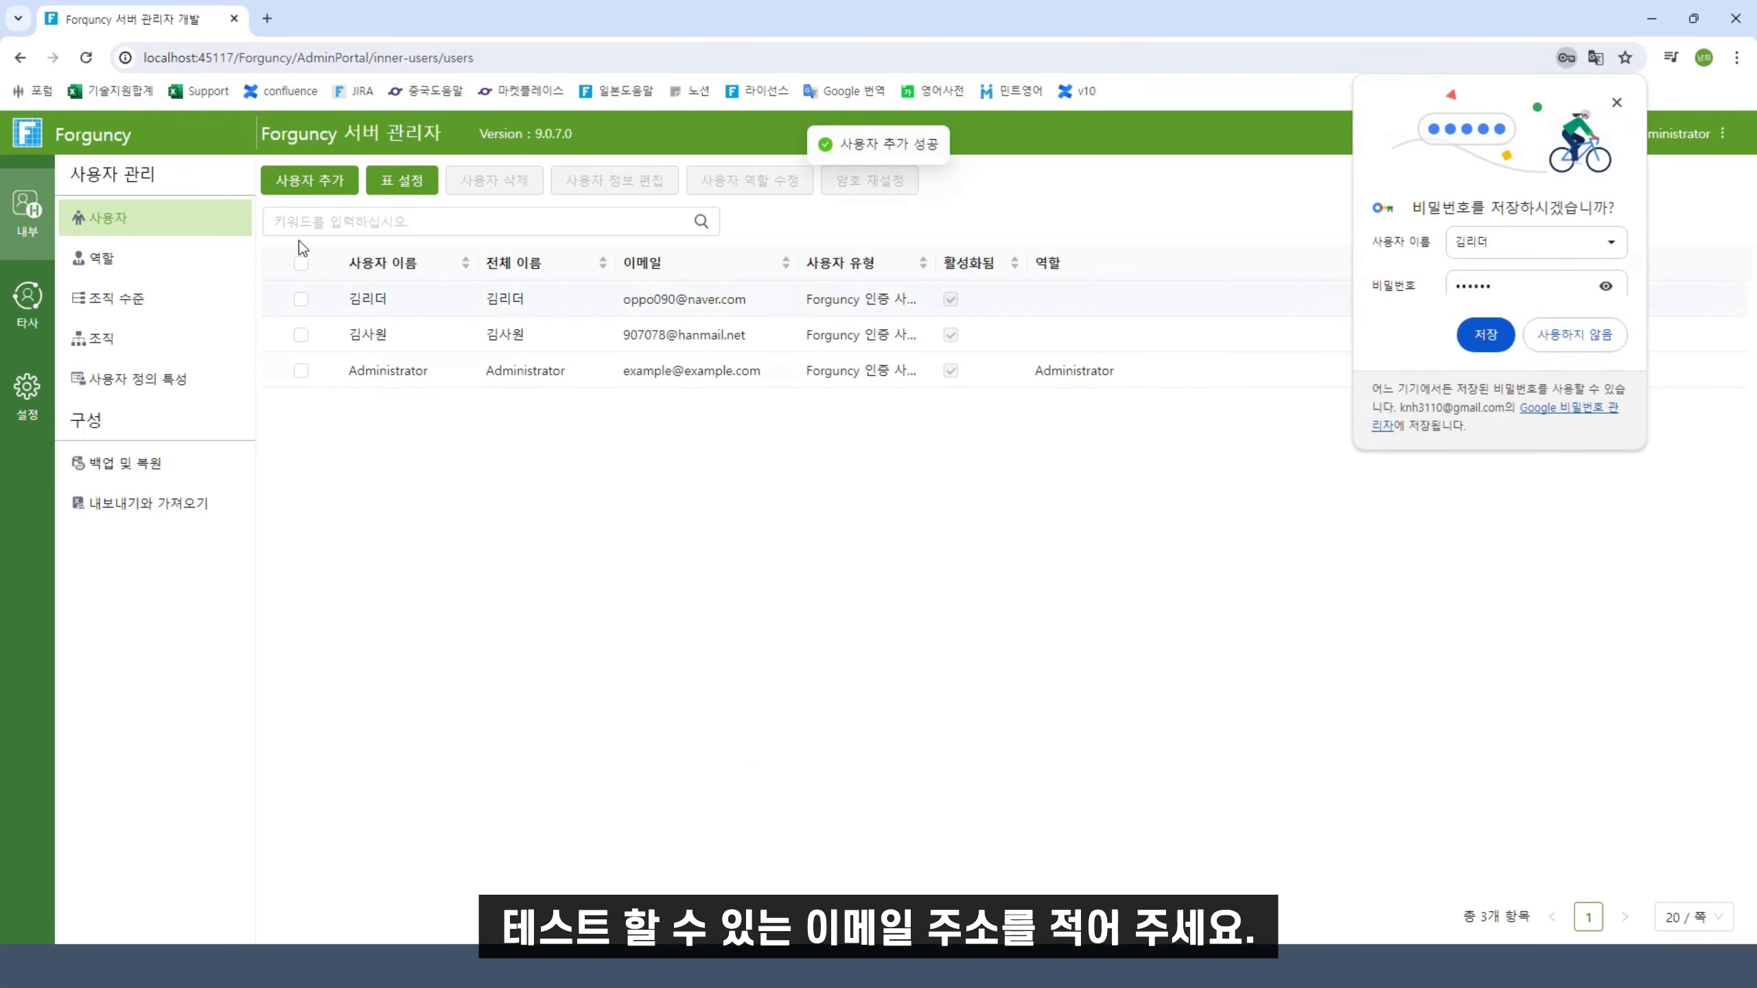
# Add the manager user with matching username and full name, password and e-mail address
pyautogui.click(309, 181)
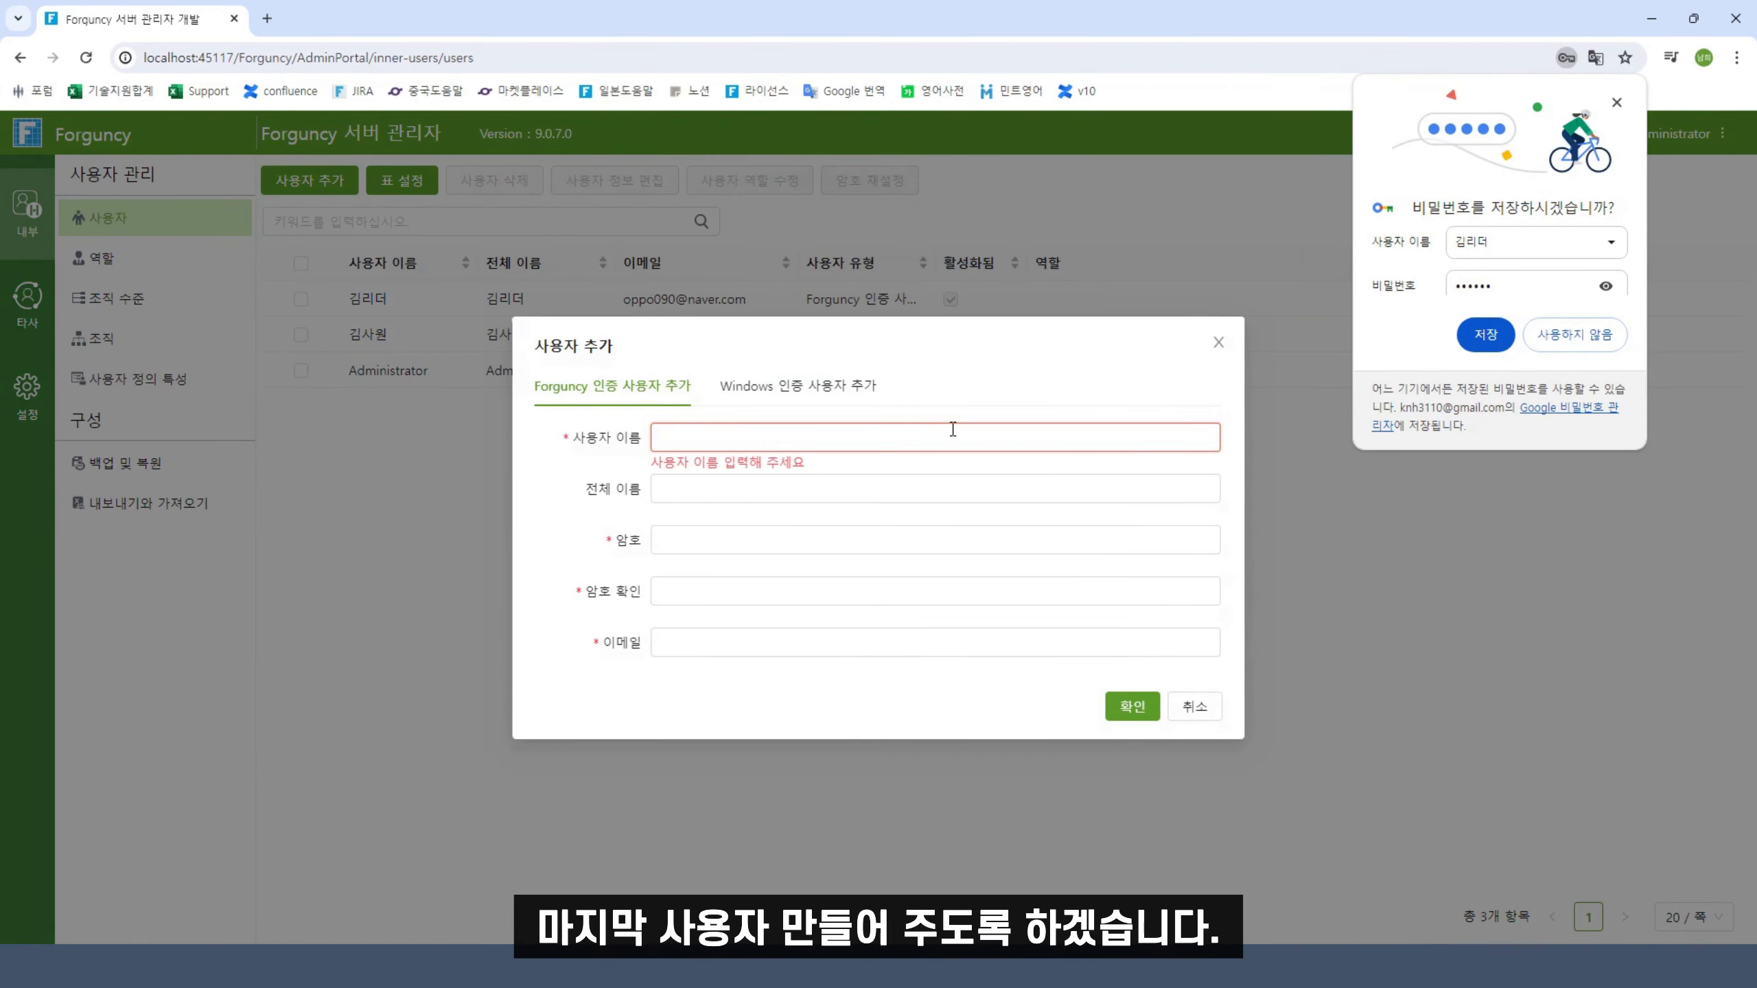
pyautogui.write('김매니저')
pyautogui.click(794, 498)
pyautogui.write('김매니저')
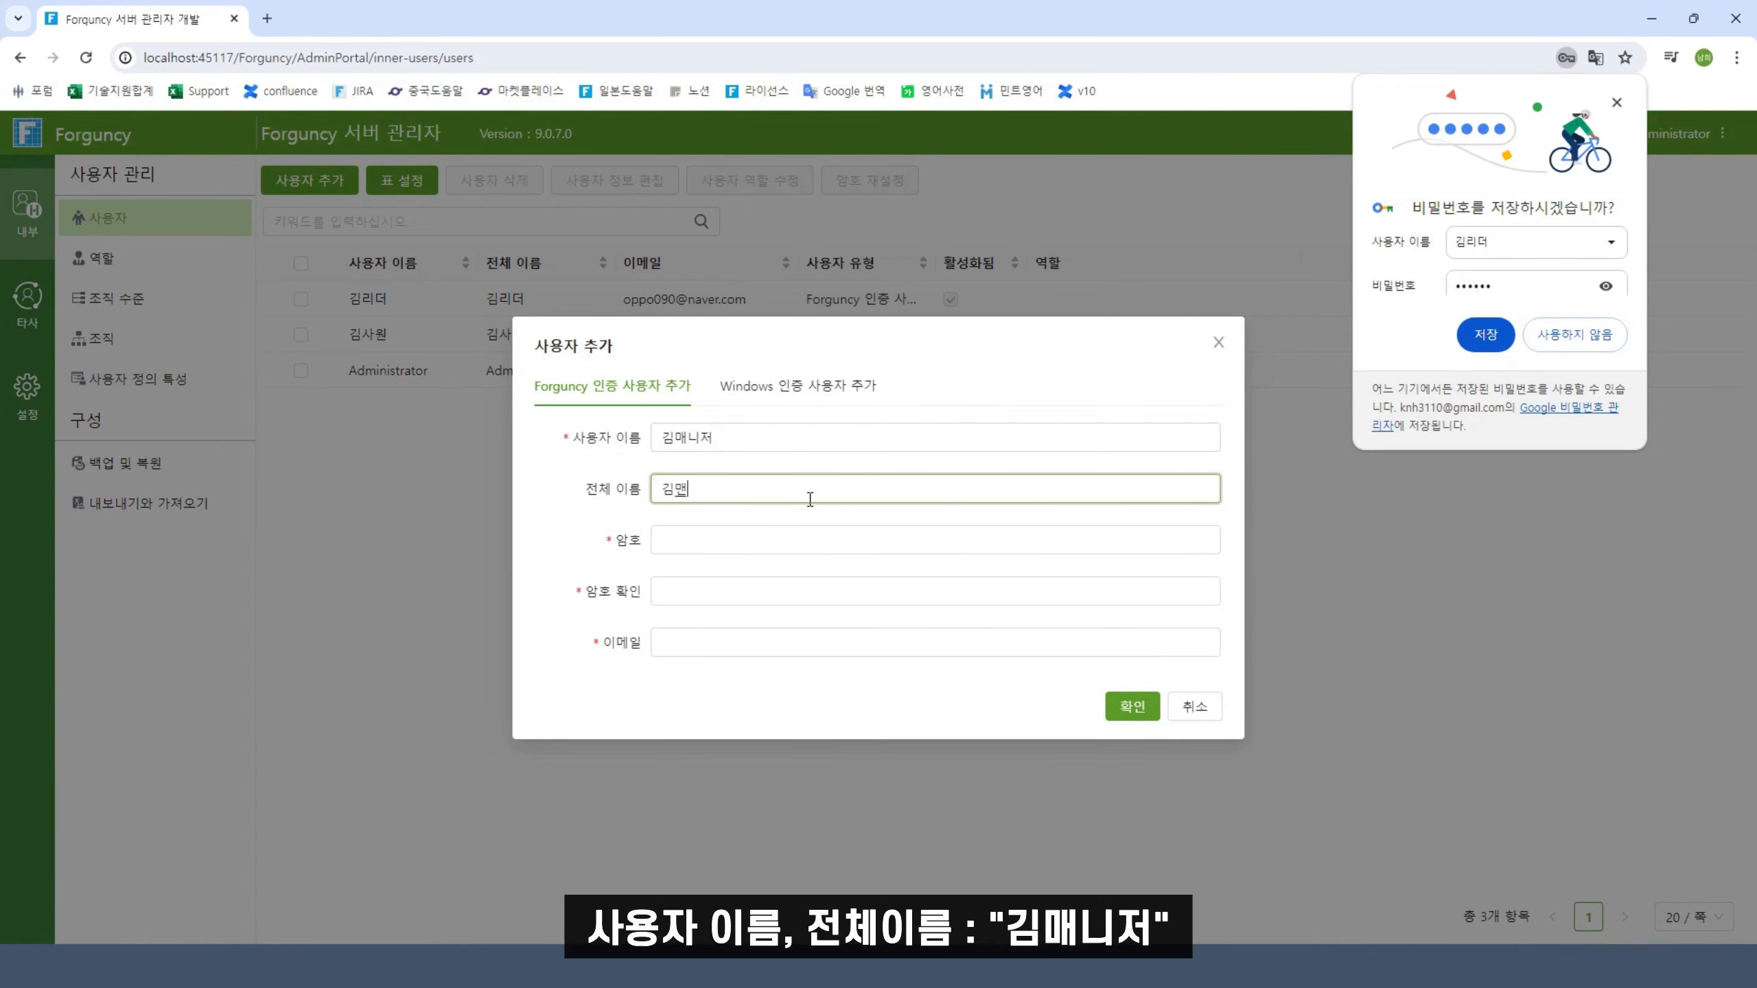
pyautogui.click(775, 539)
pyautogui.write('123456')
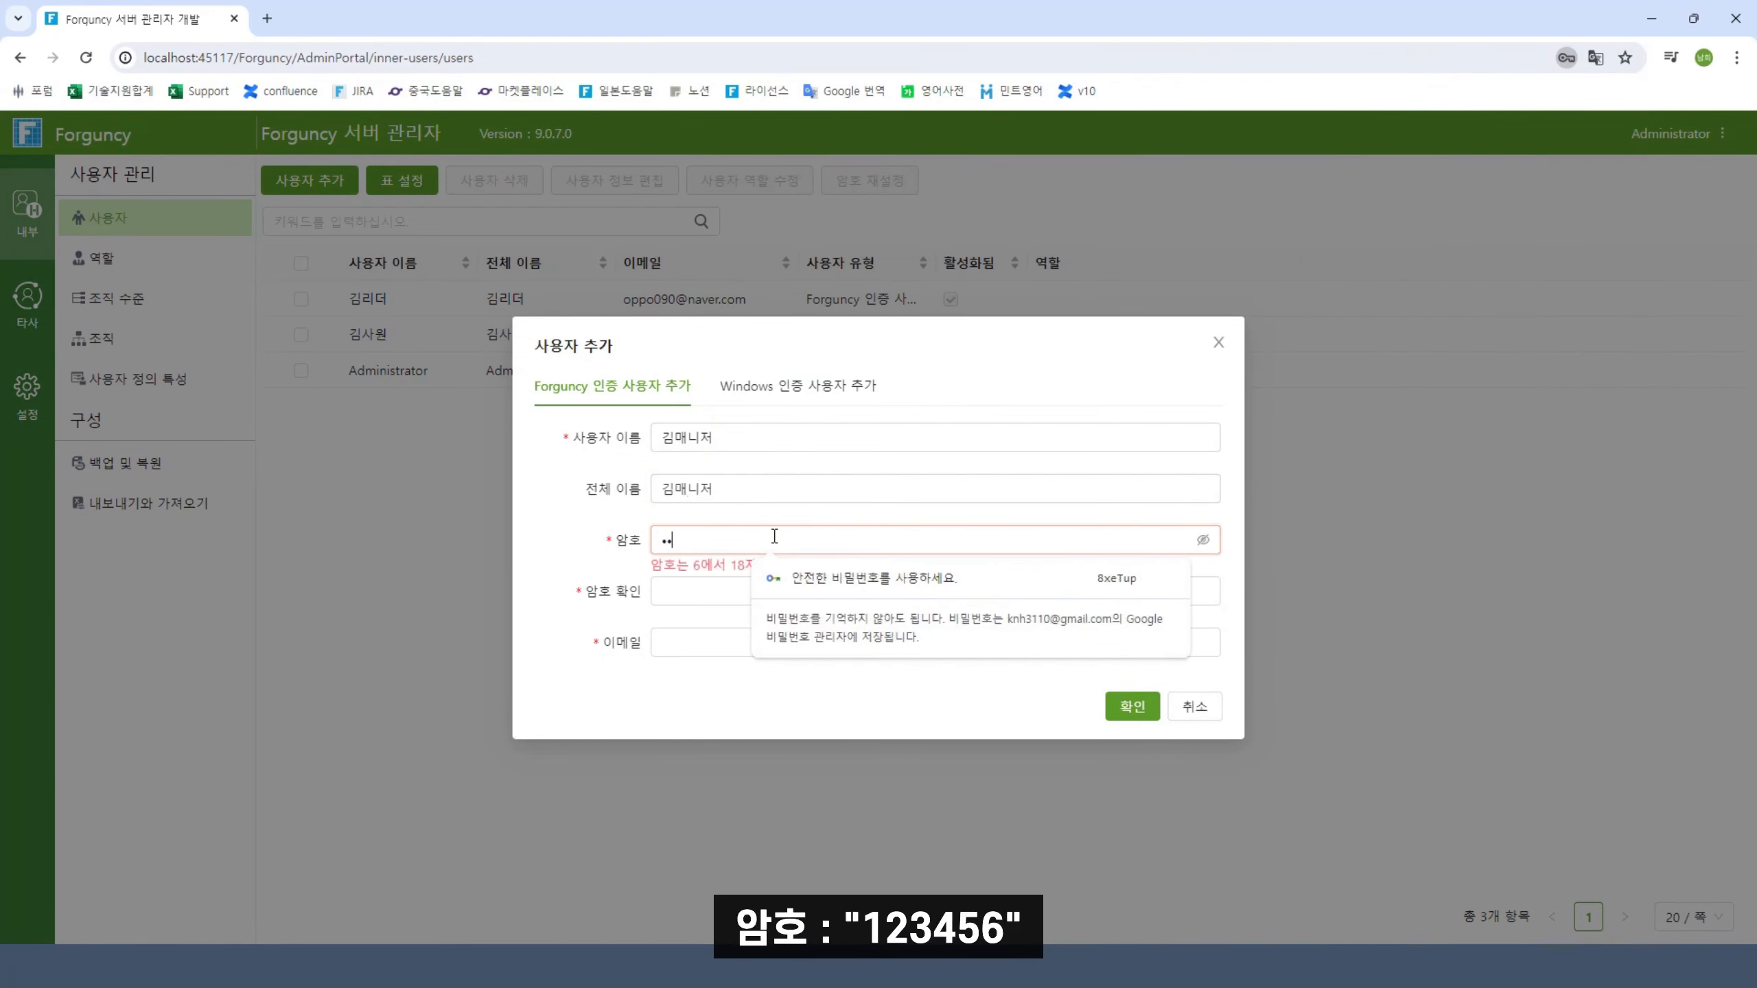
pyautogui.click(712, 589)
pyautogui.write('123456')
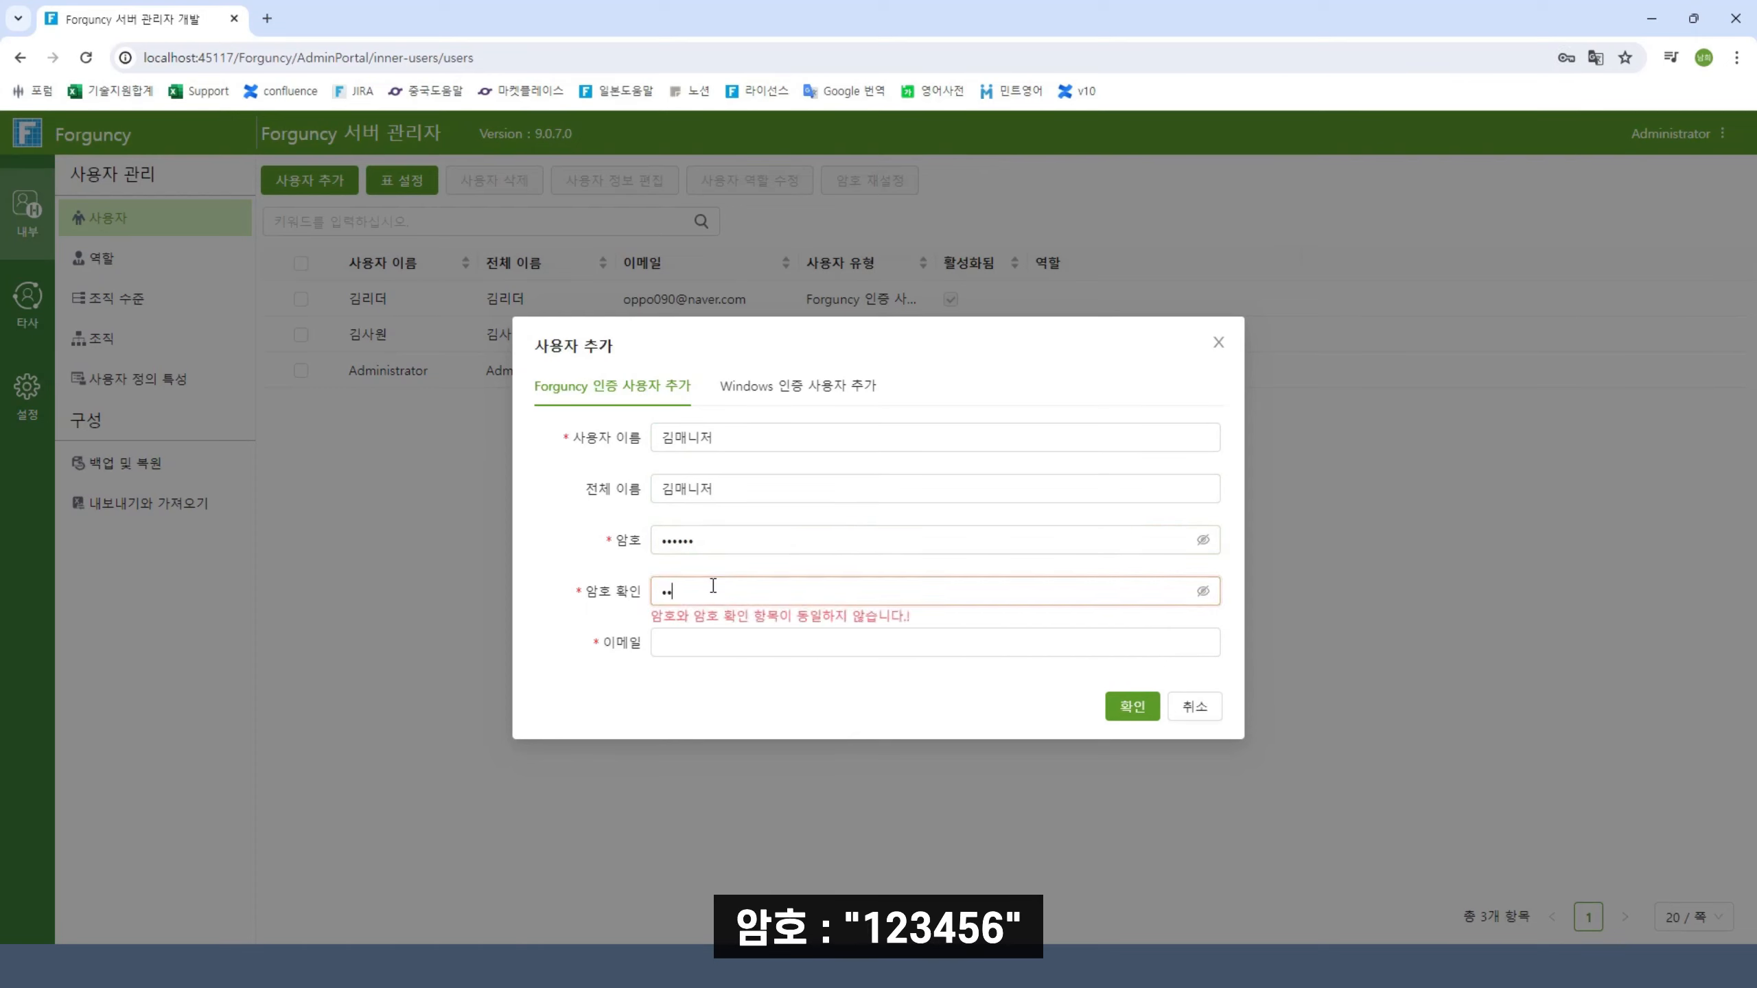
pyautogui.click(714, 642)
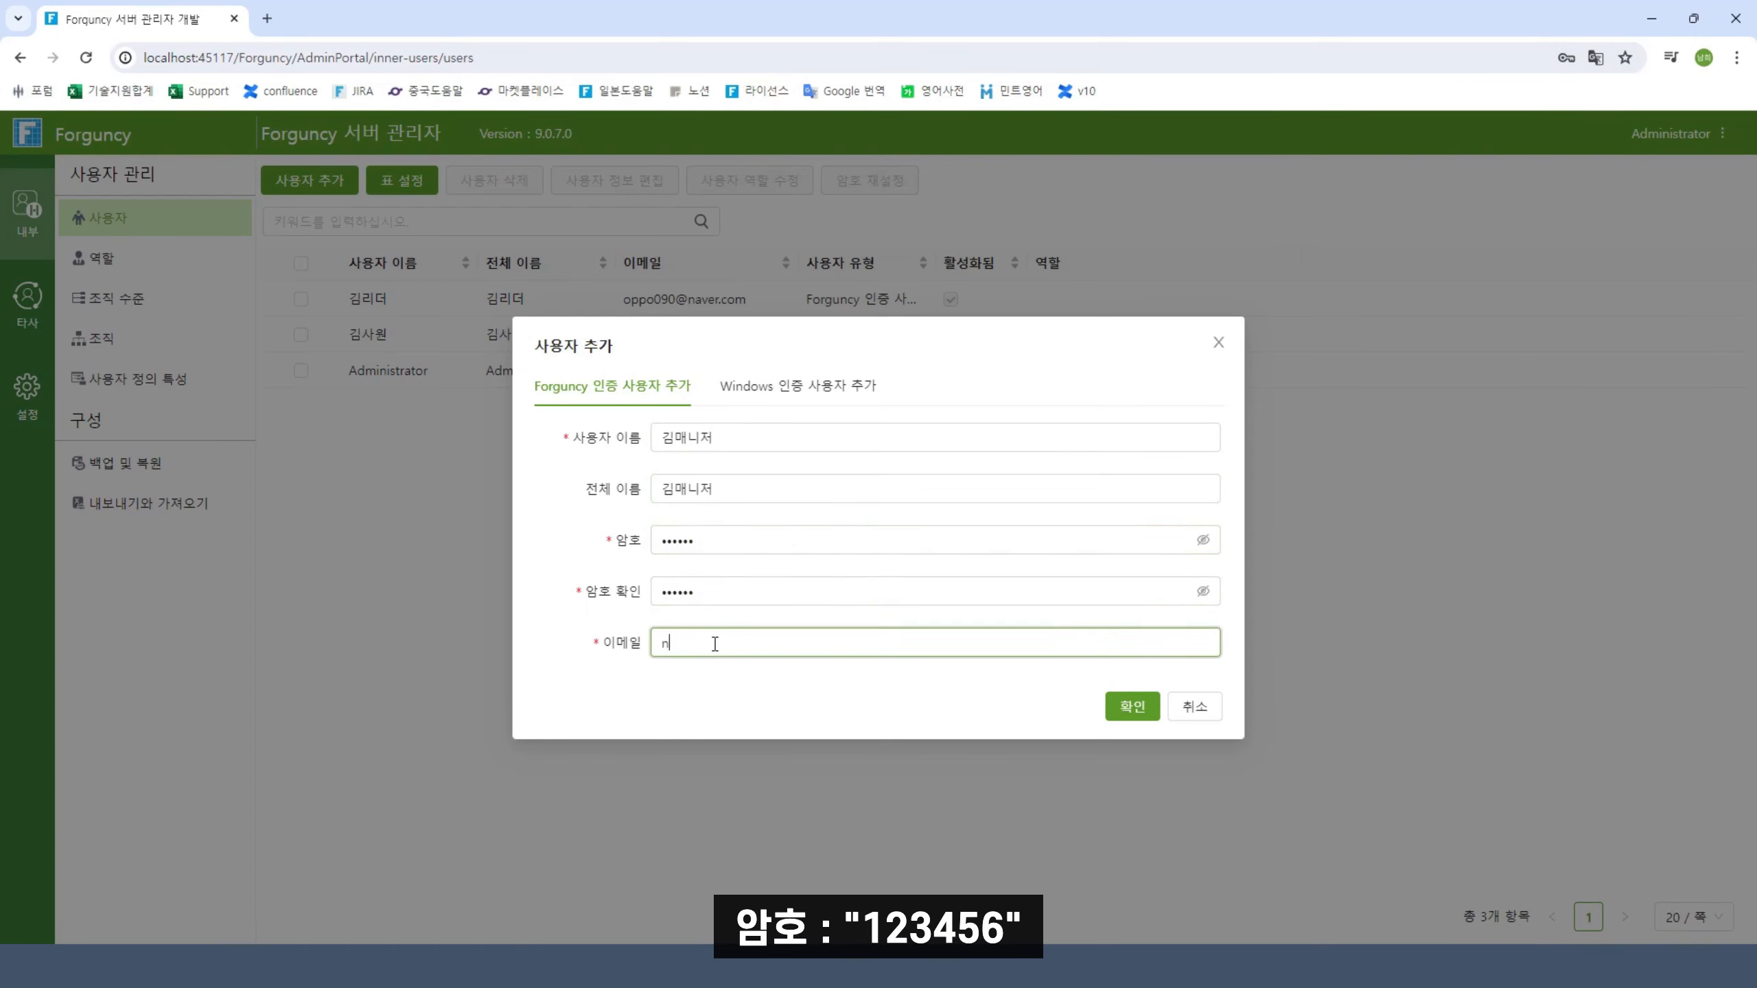
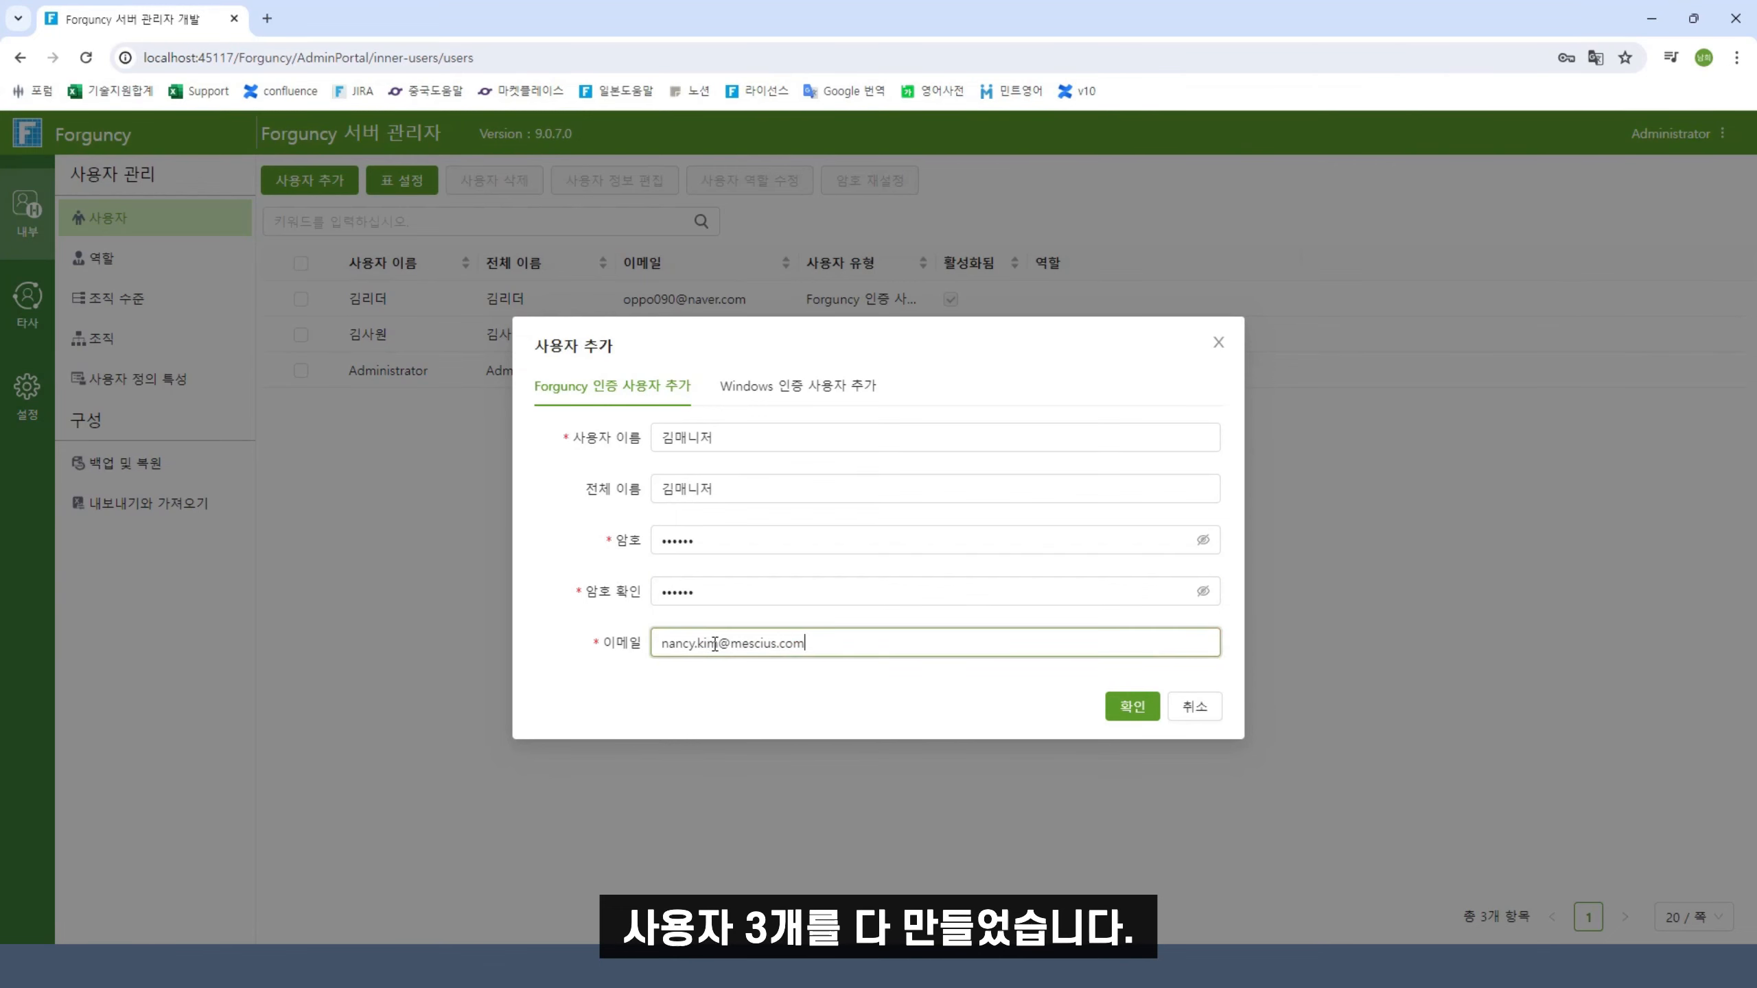
pyautogui.click(1124, 711)
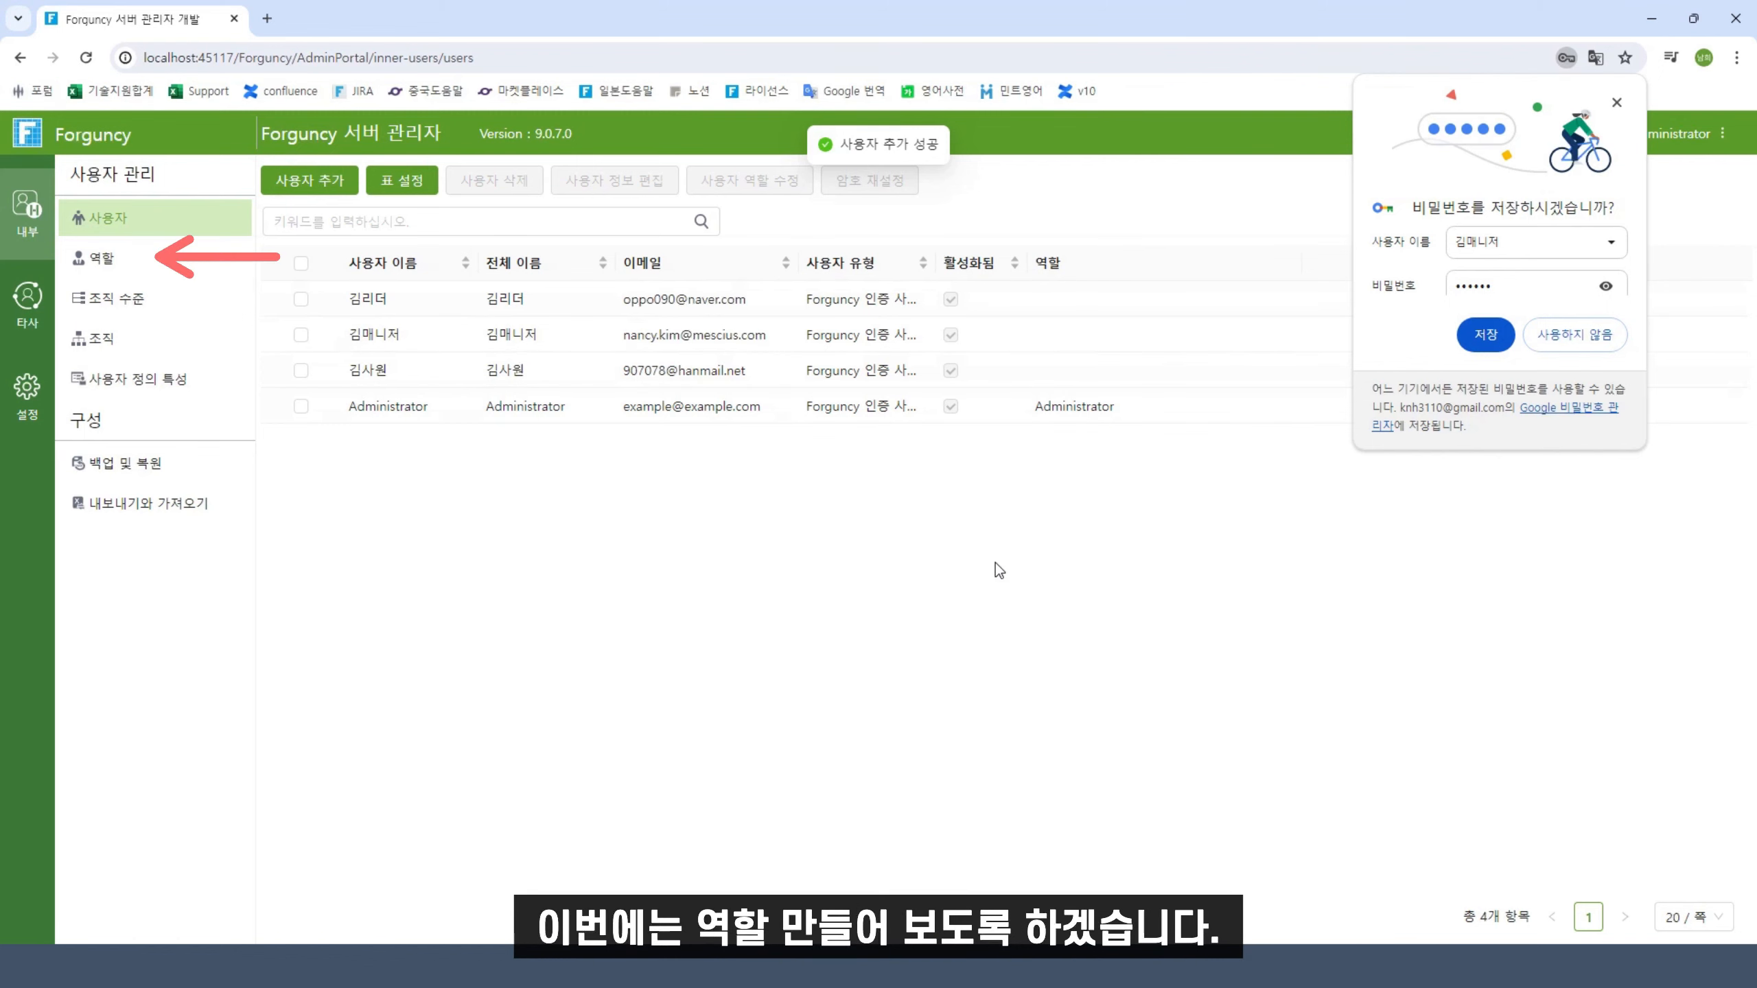
# Create a Member role and assign the employee user to it
pyautogui.click(111, 259)
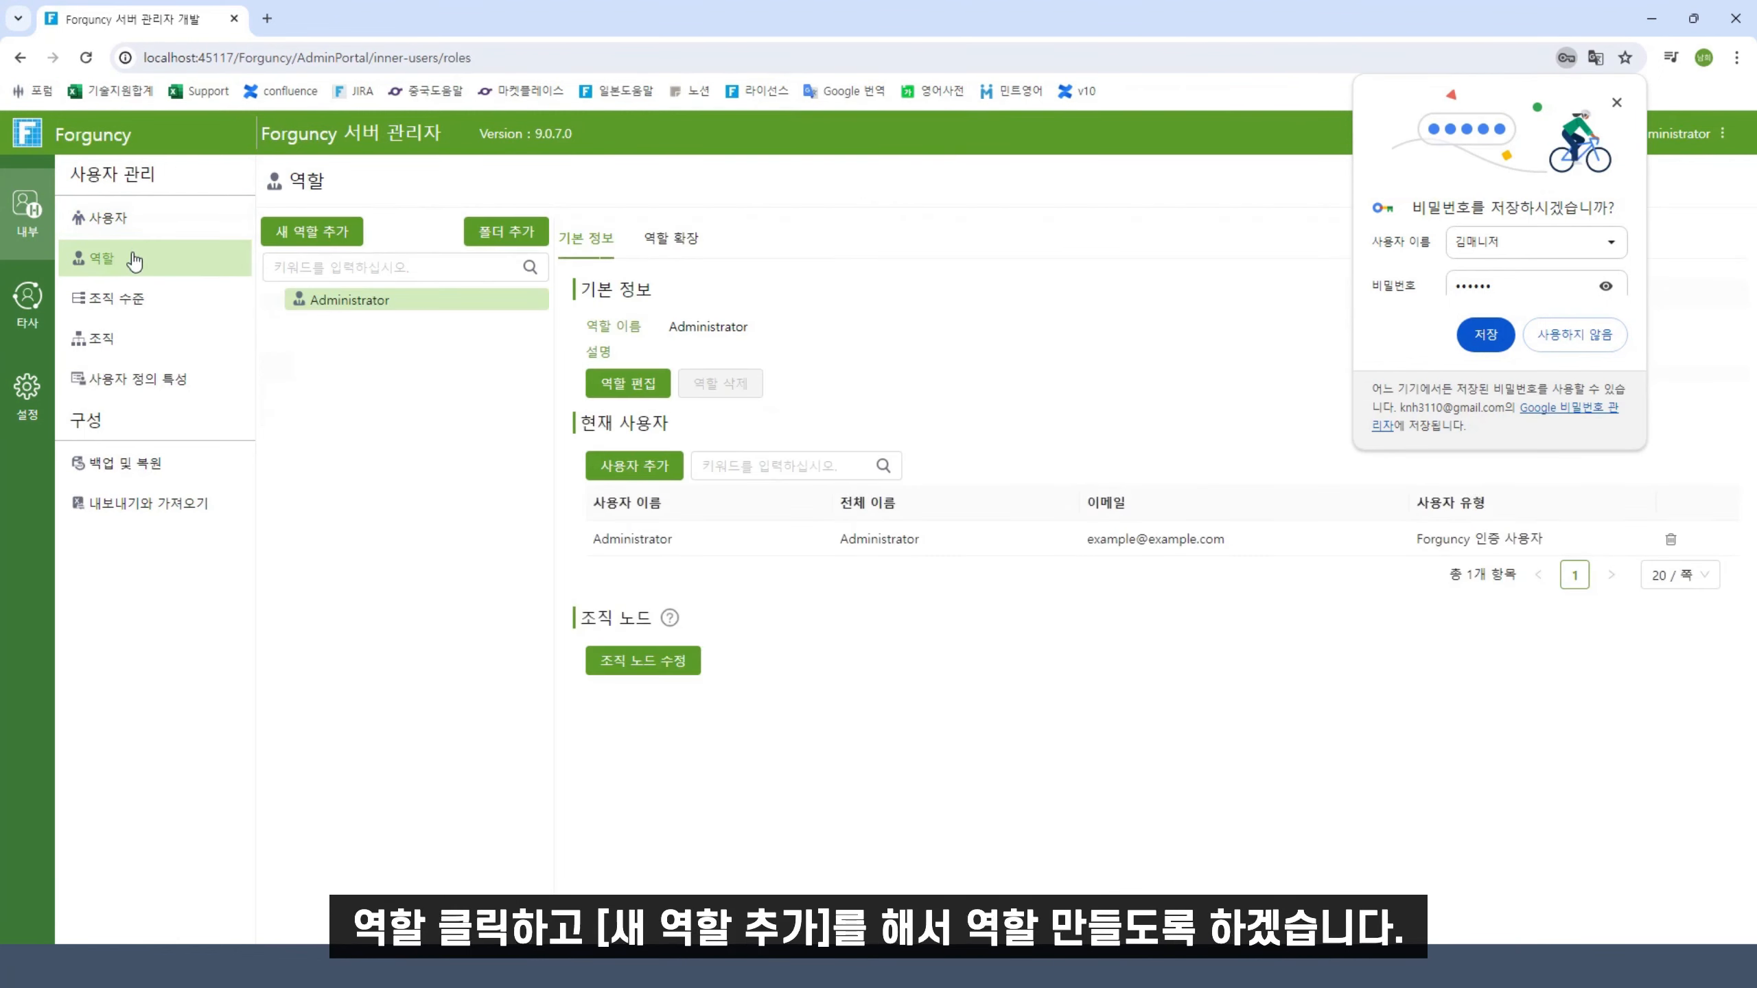
pyautogui.click(308, 230)
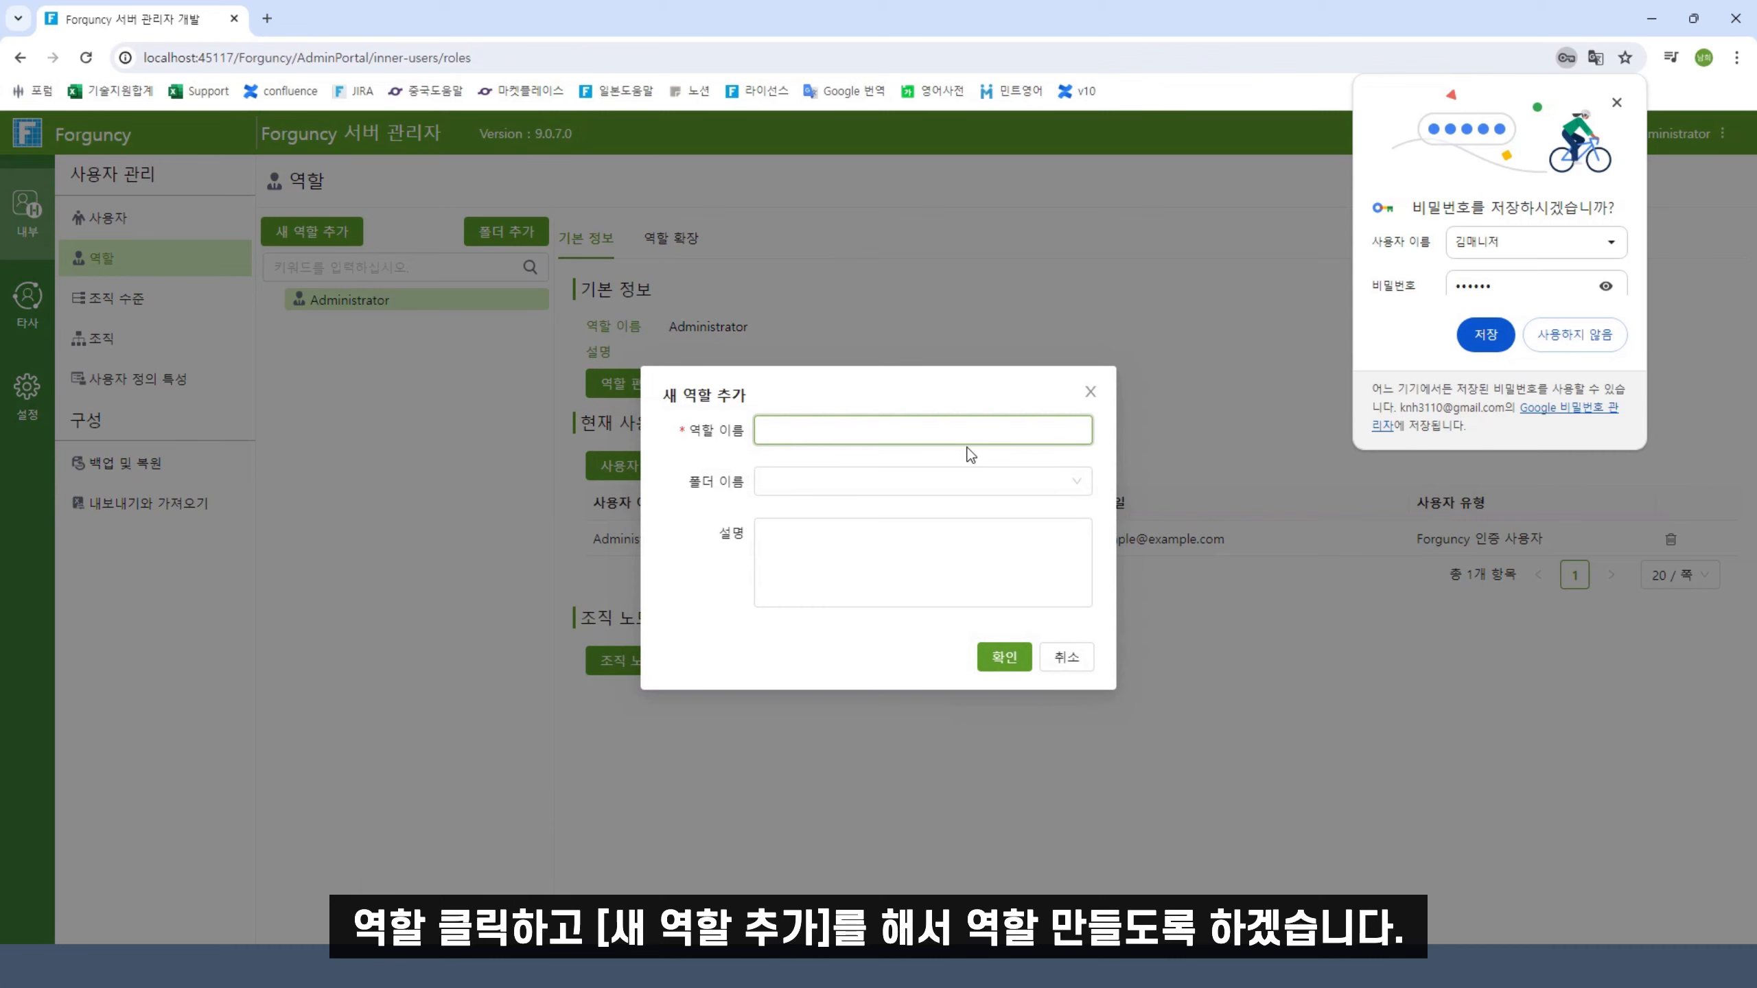
pyautogui.write('Member')
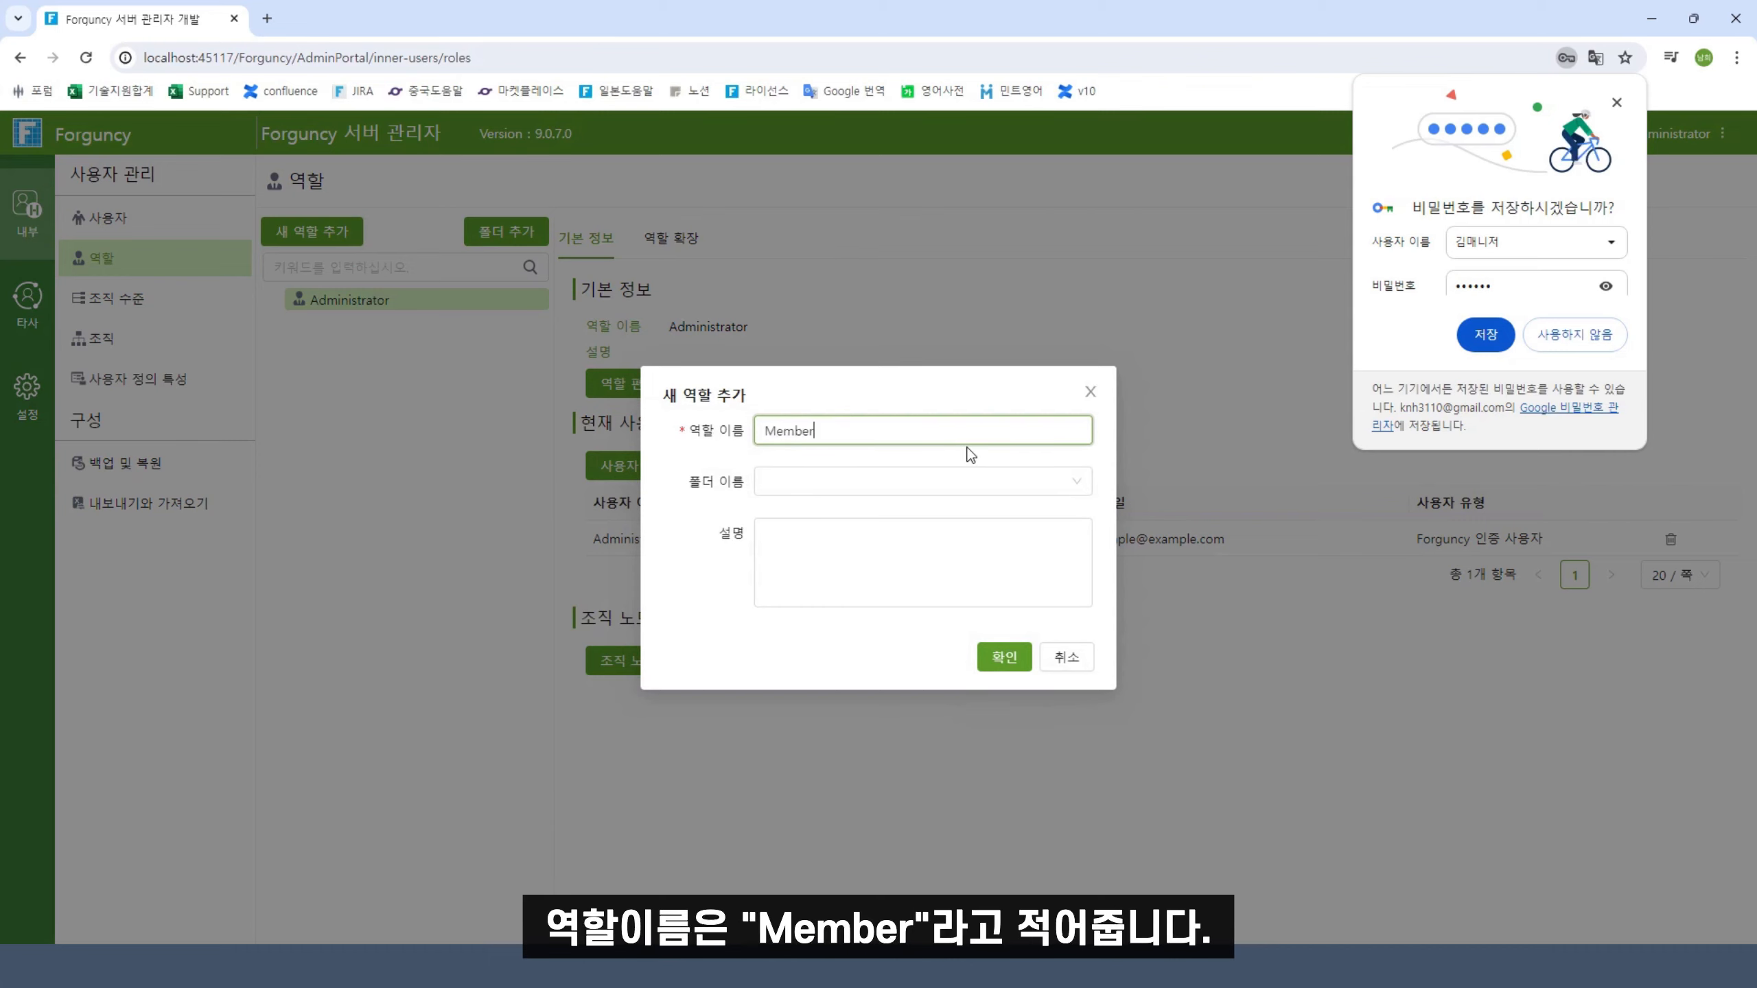
pyautogui.click(1002, 656)
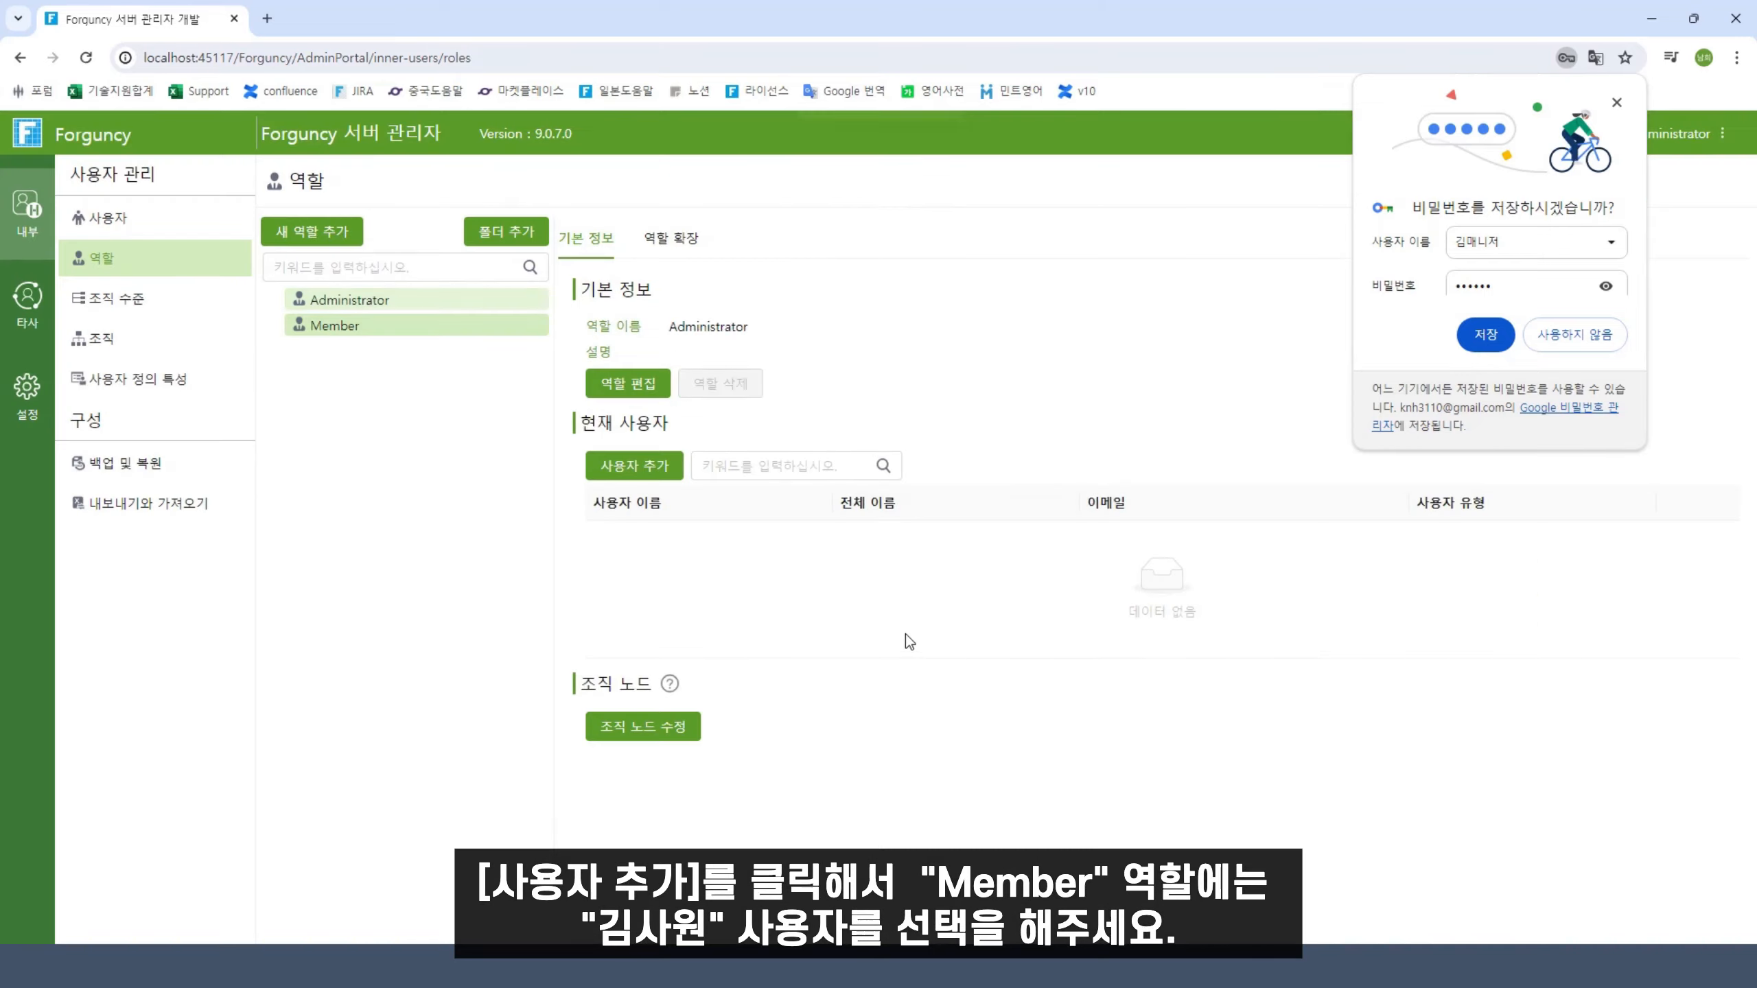
pyautogui.click(631, 466)
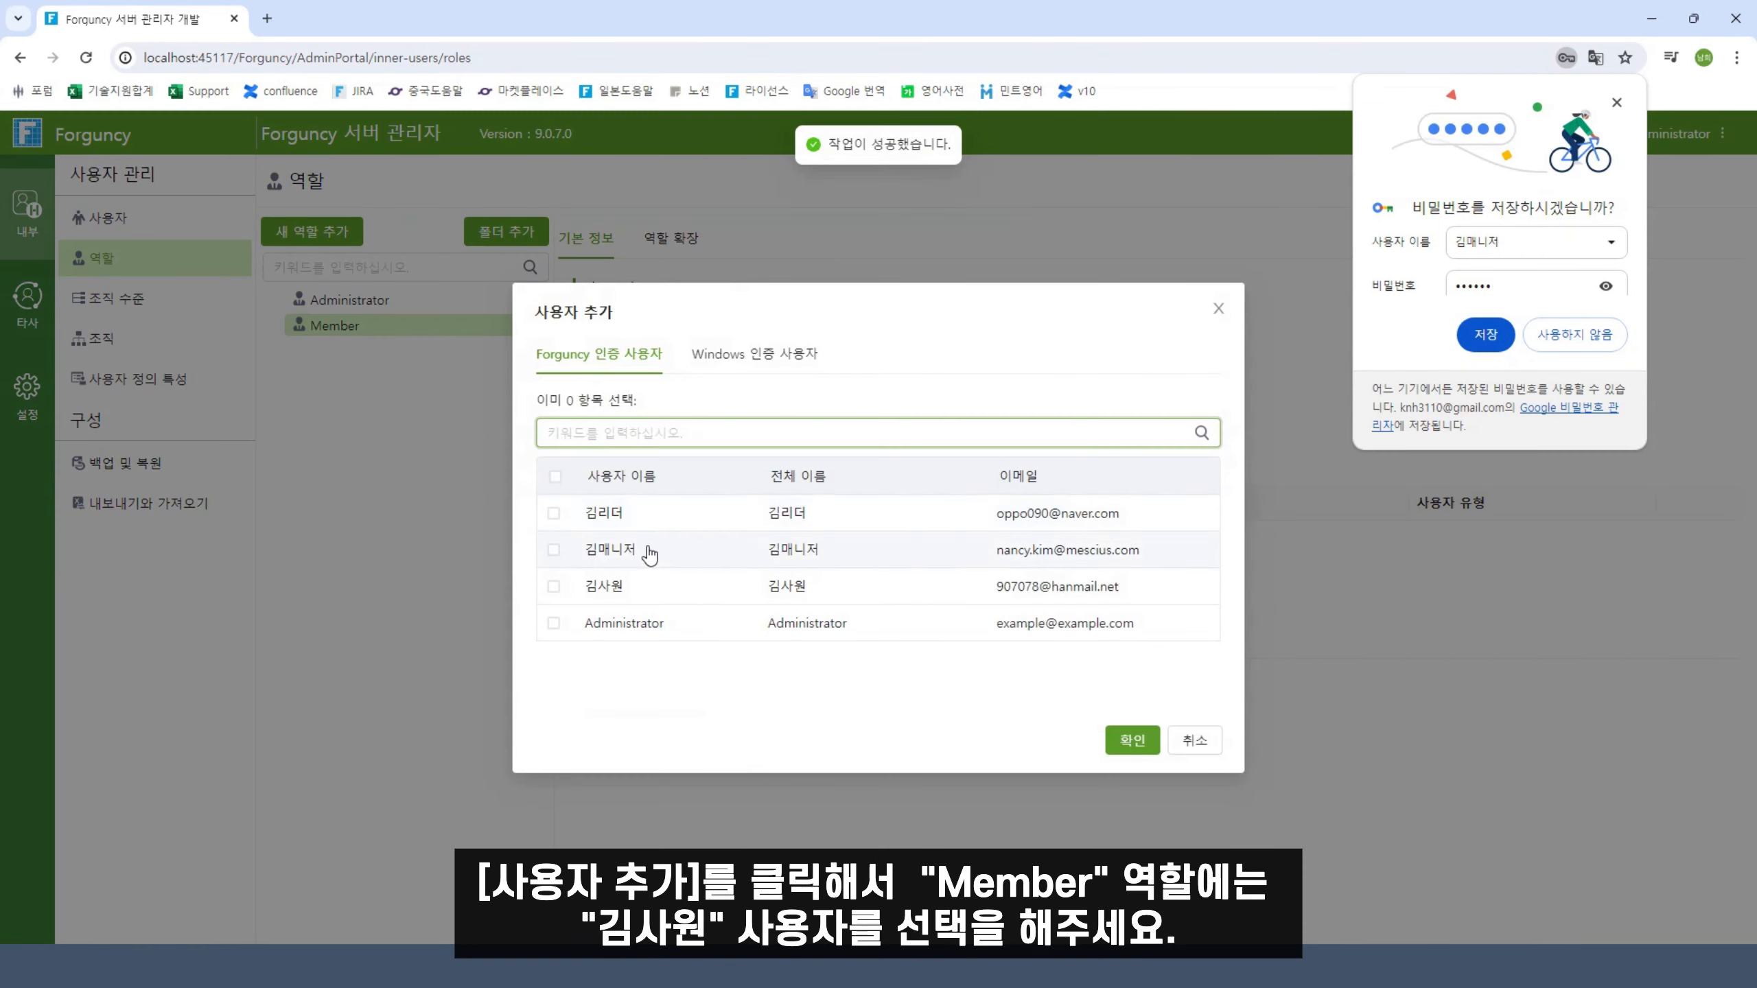
pyautogui.click(702, 588)
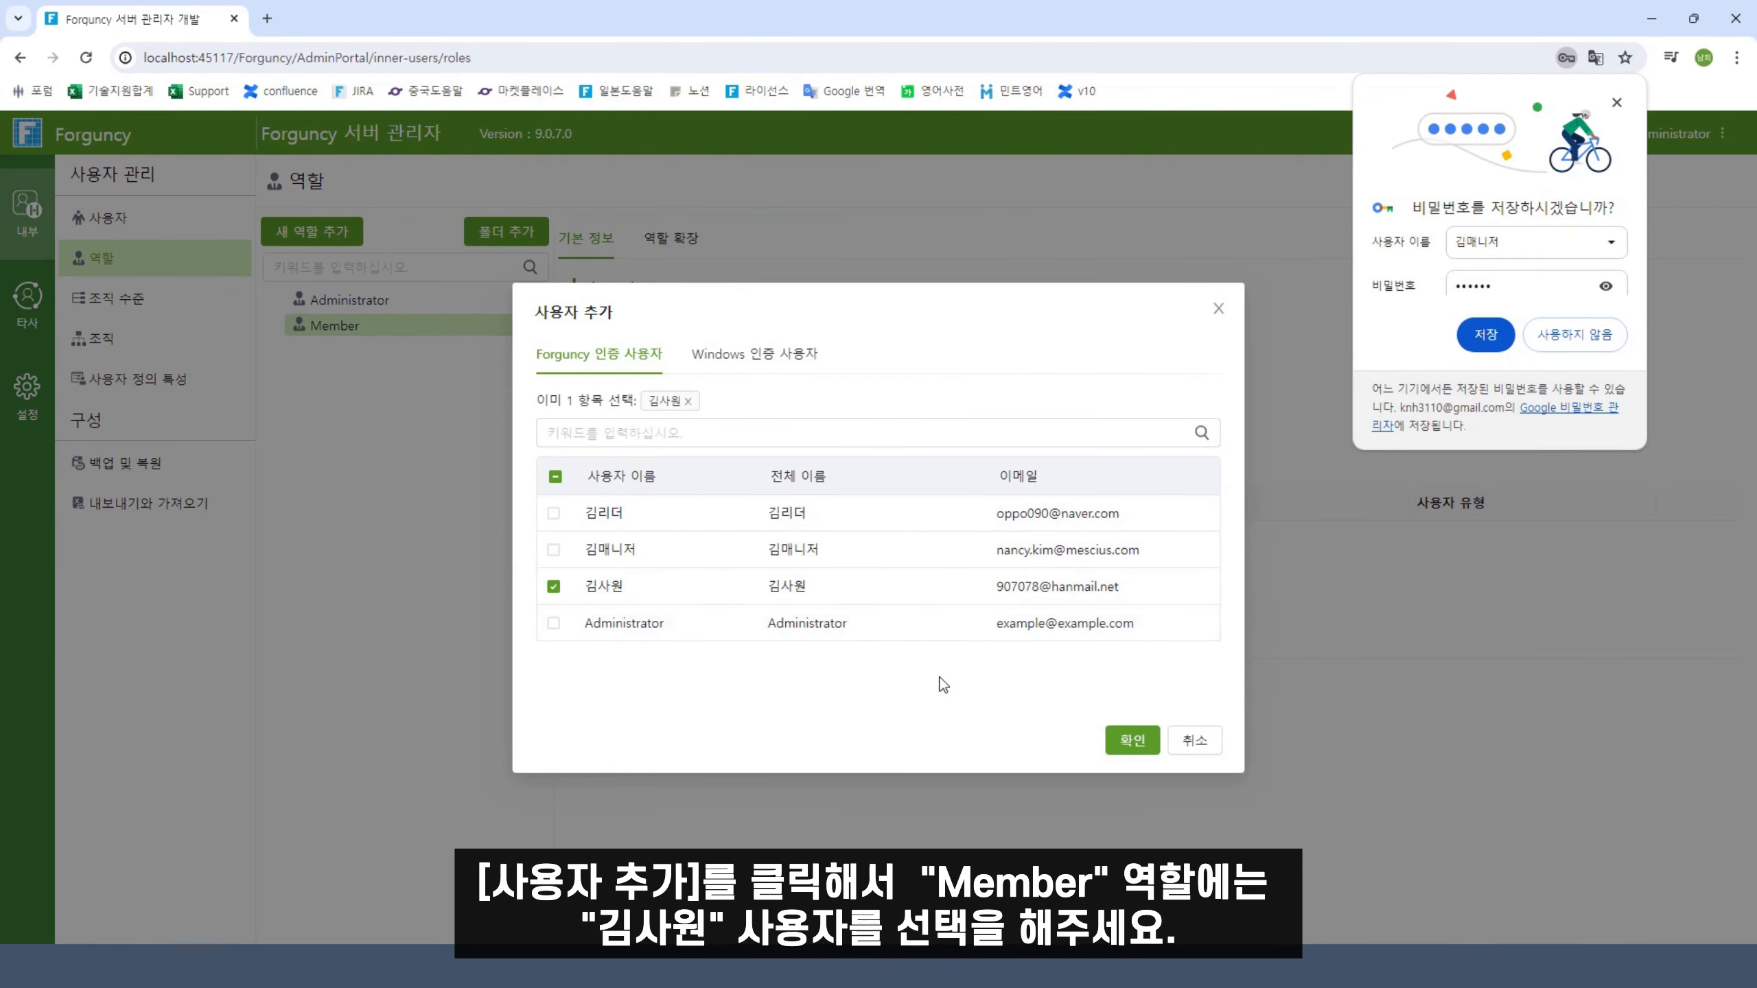
pyautogui.click(1134, 741)
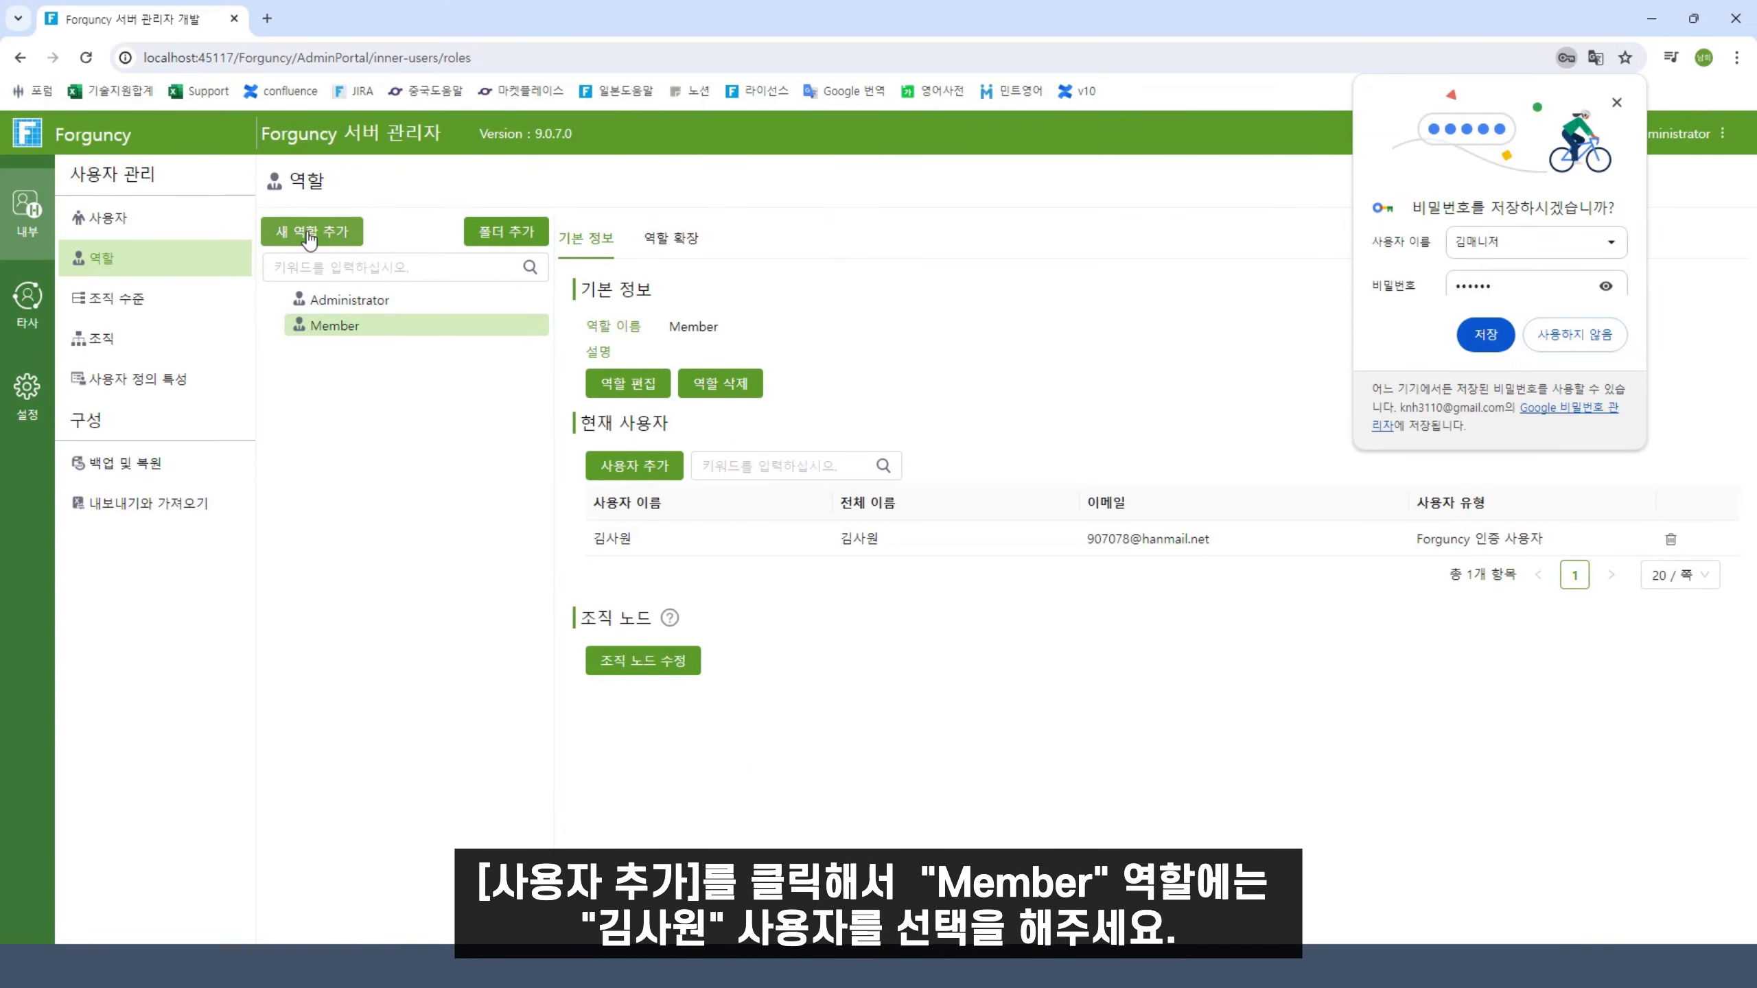
# Create a Leader role and assign the leader user to it
pyautogui.click(315, 233)
pyautogui.write('Leader')
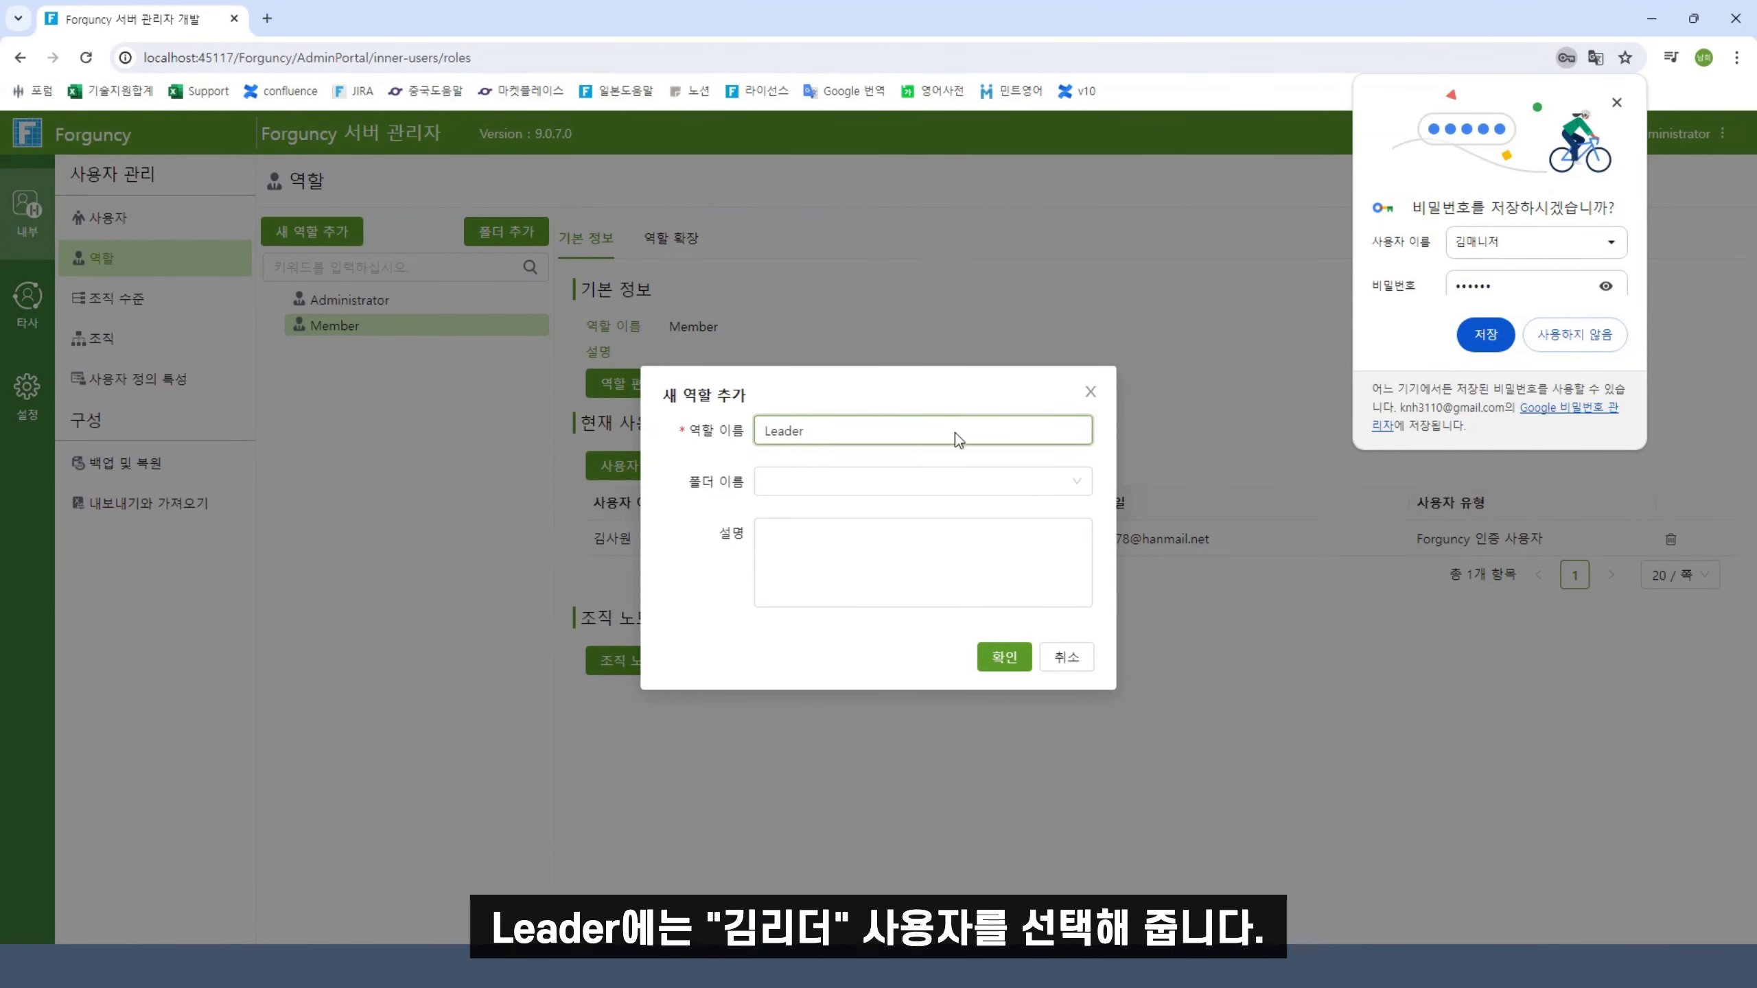
pyautogui.click(1004, 657)
pyautogui.click(668, 476)
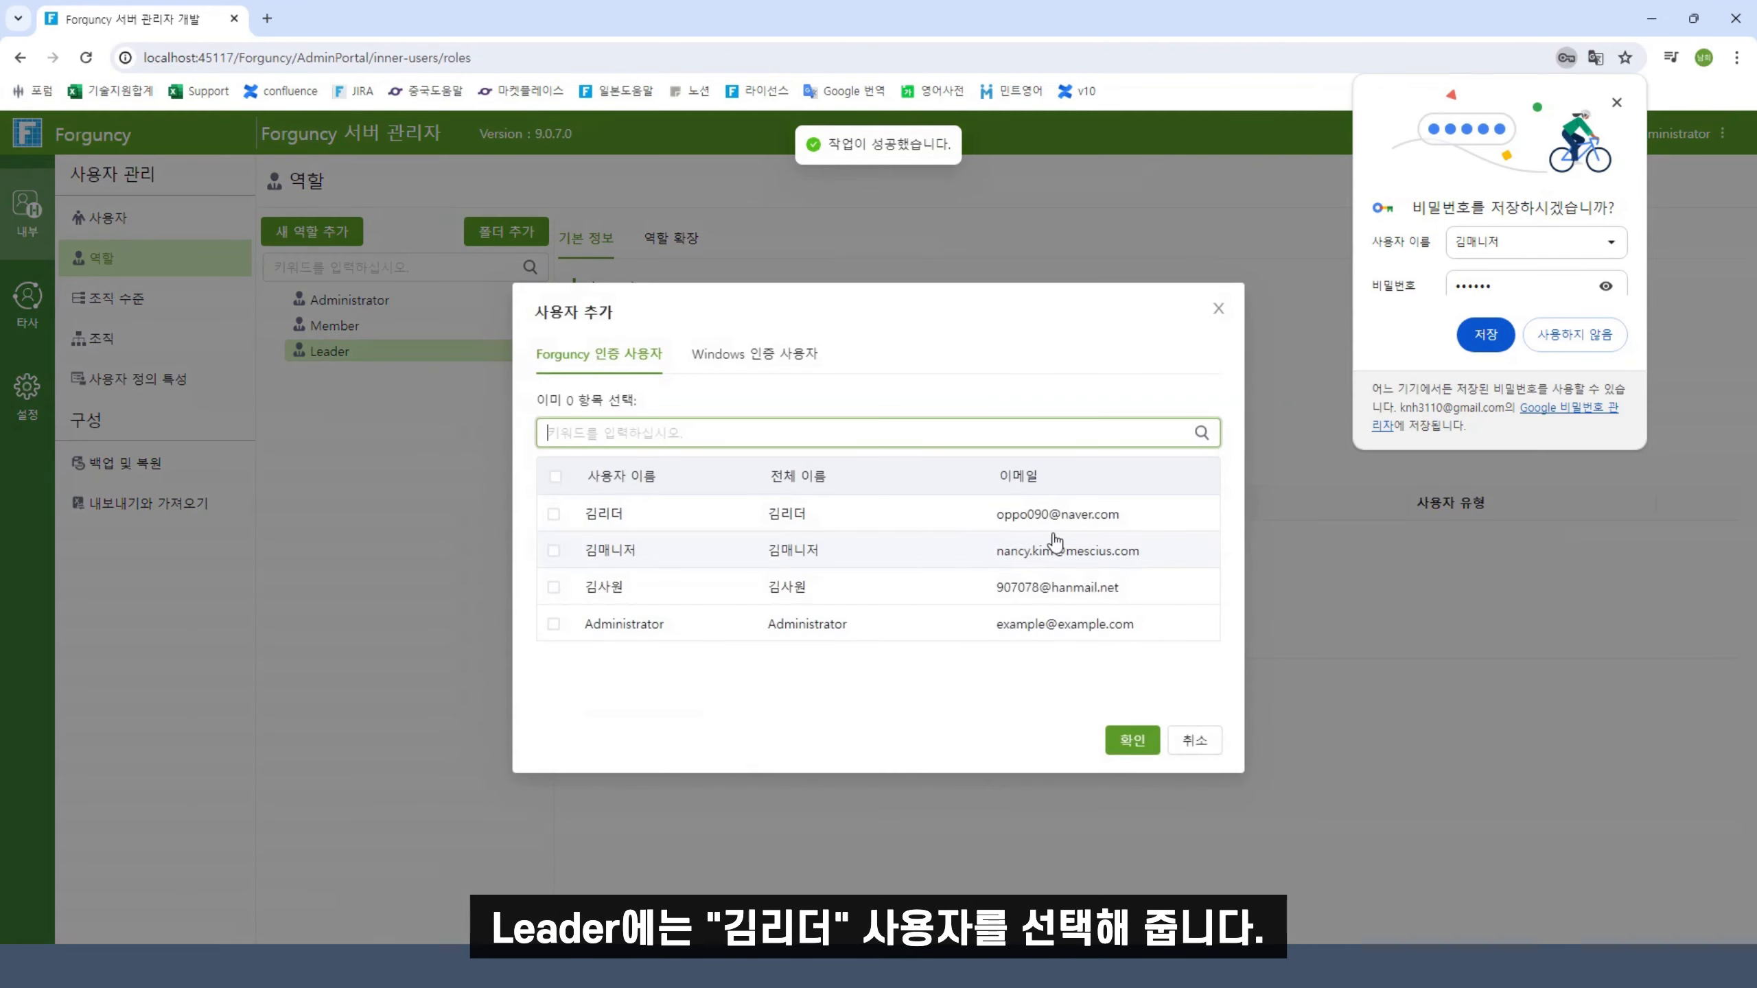
pyautogui.click(780, 515)
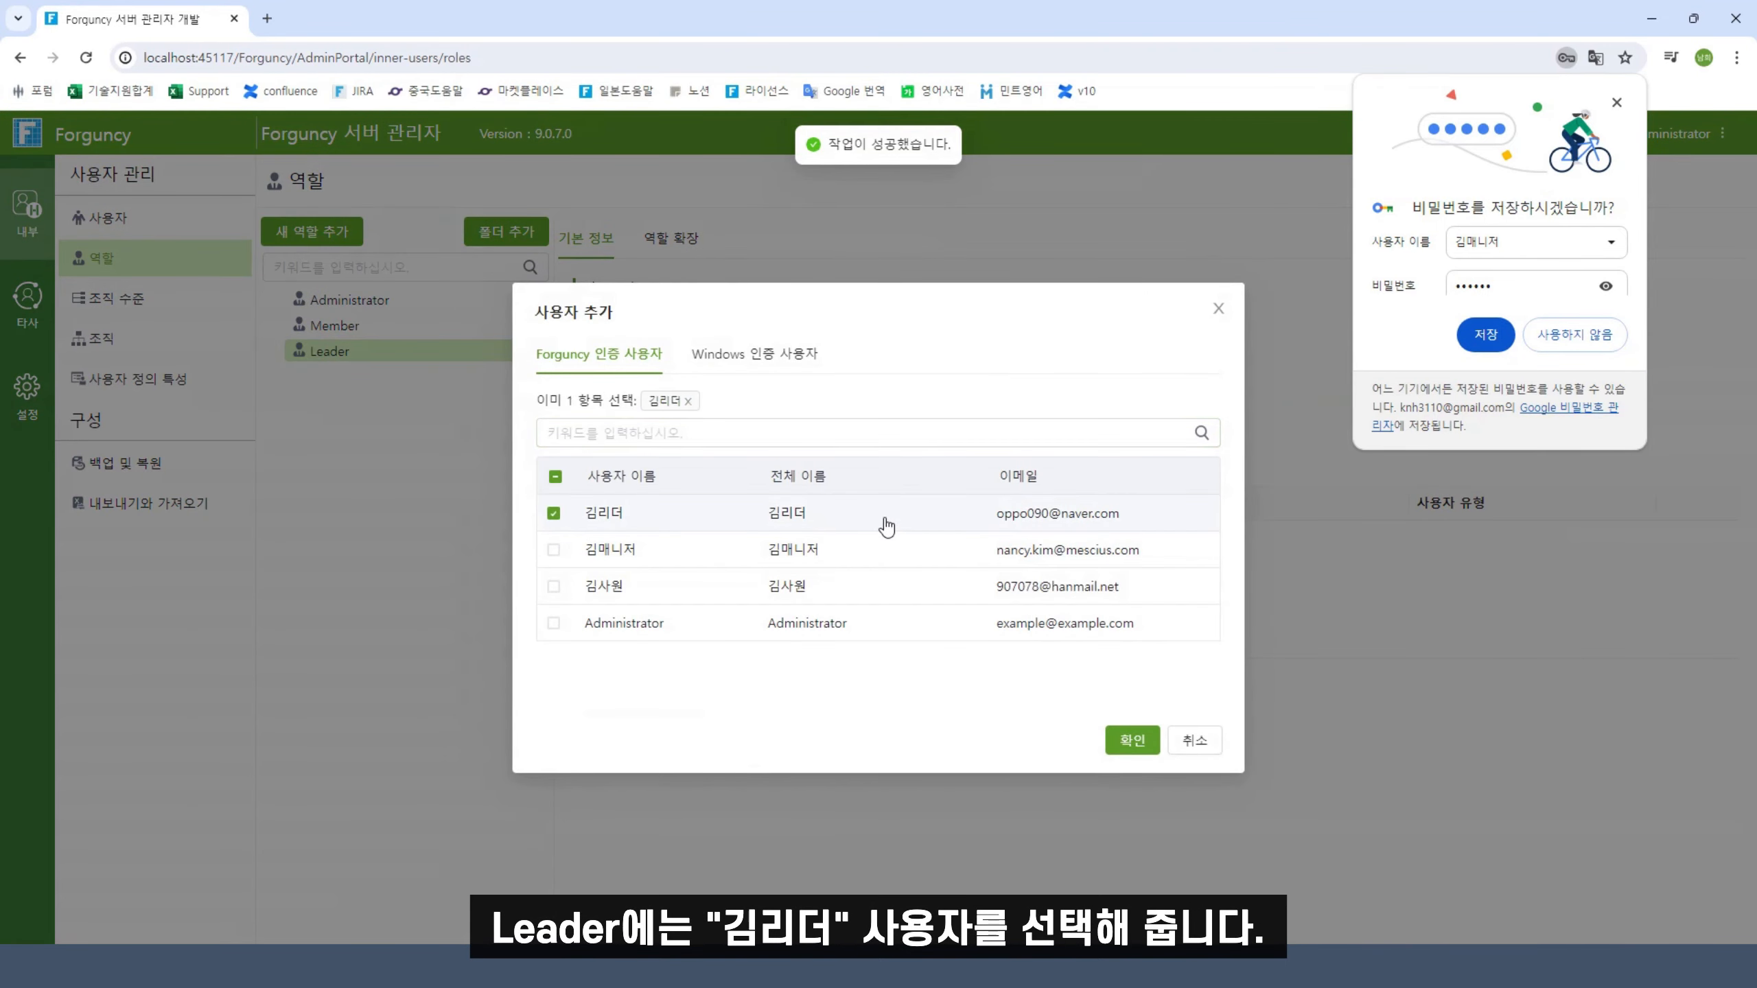
pyautogui.click(1128, 744)
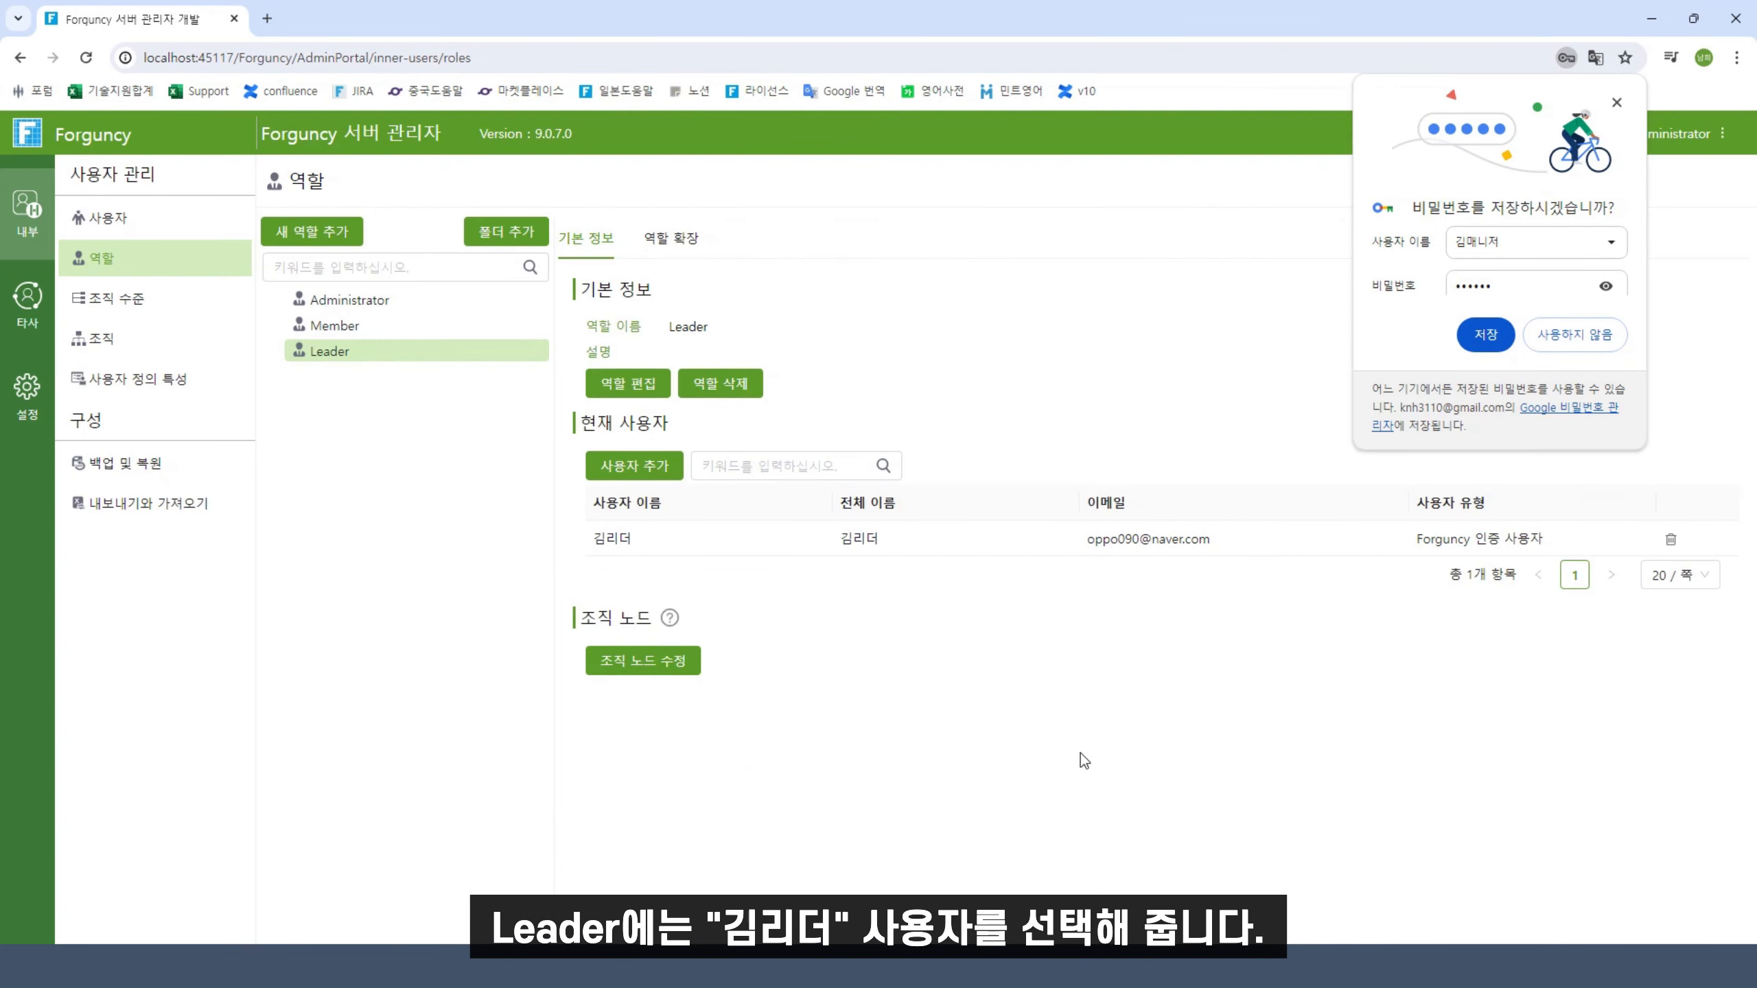
pyautogui.click(313, 232)
# Create the Manager role with the manager user assigned, then close the admin browser window
pyautogui.write('Manager')
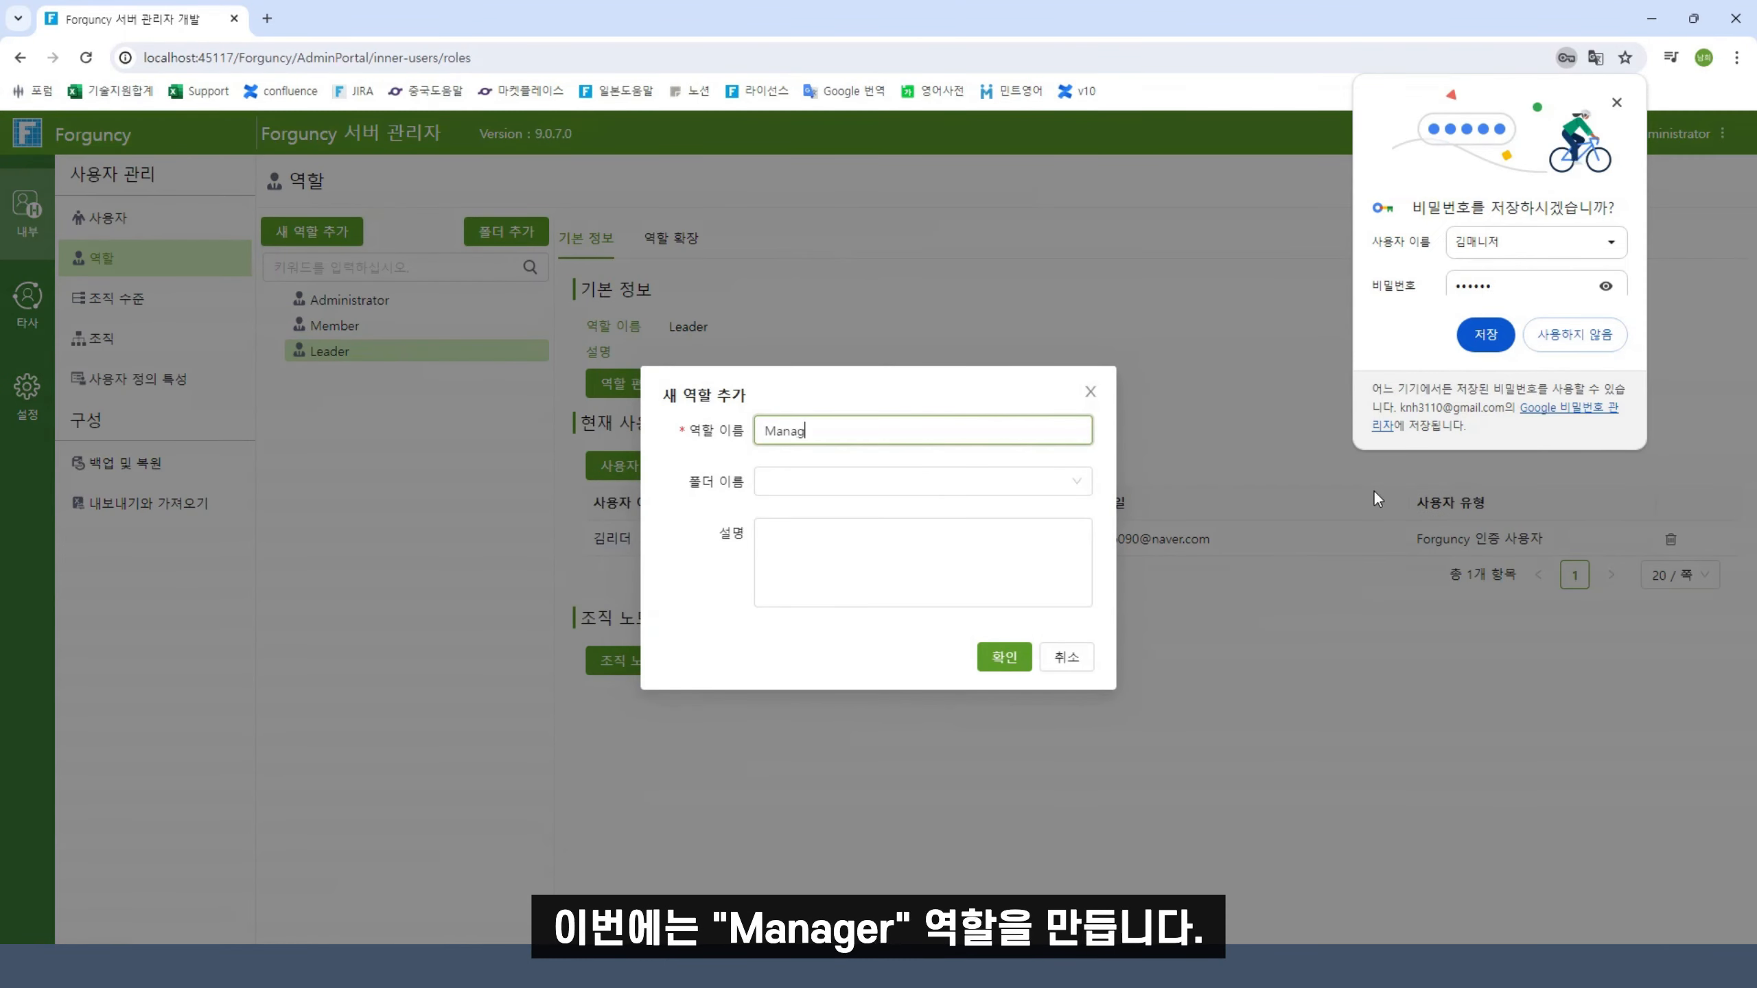
pyautogui.click(1004, 657)
pyautogui.click(629, 478)
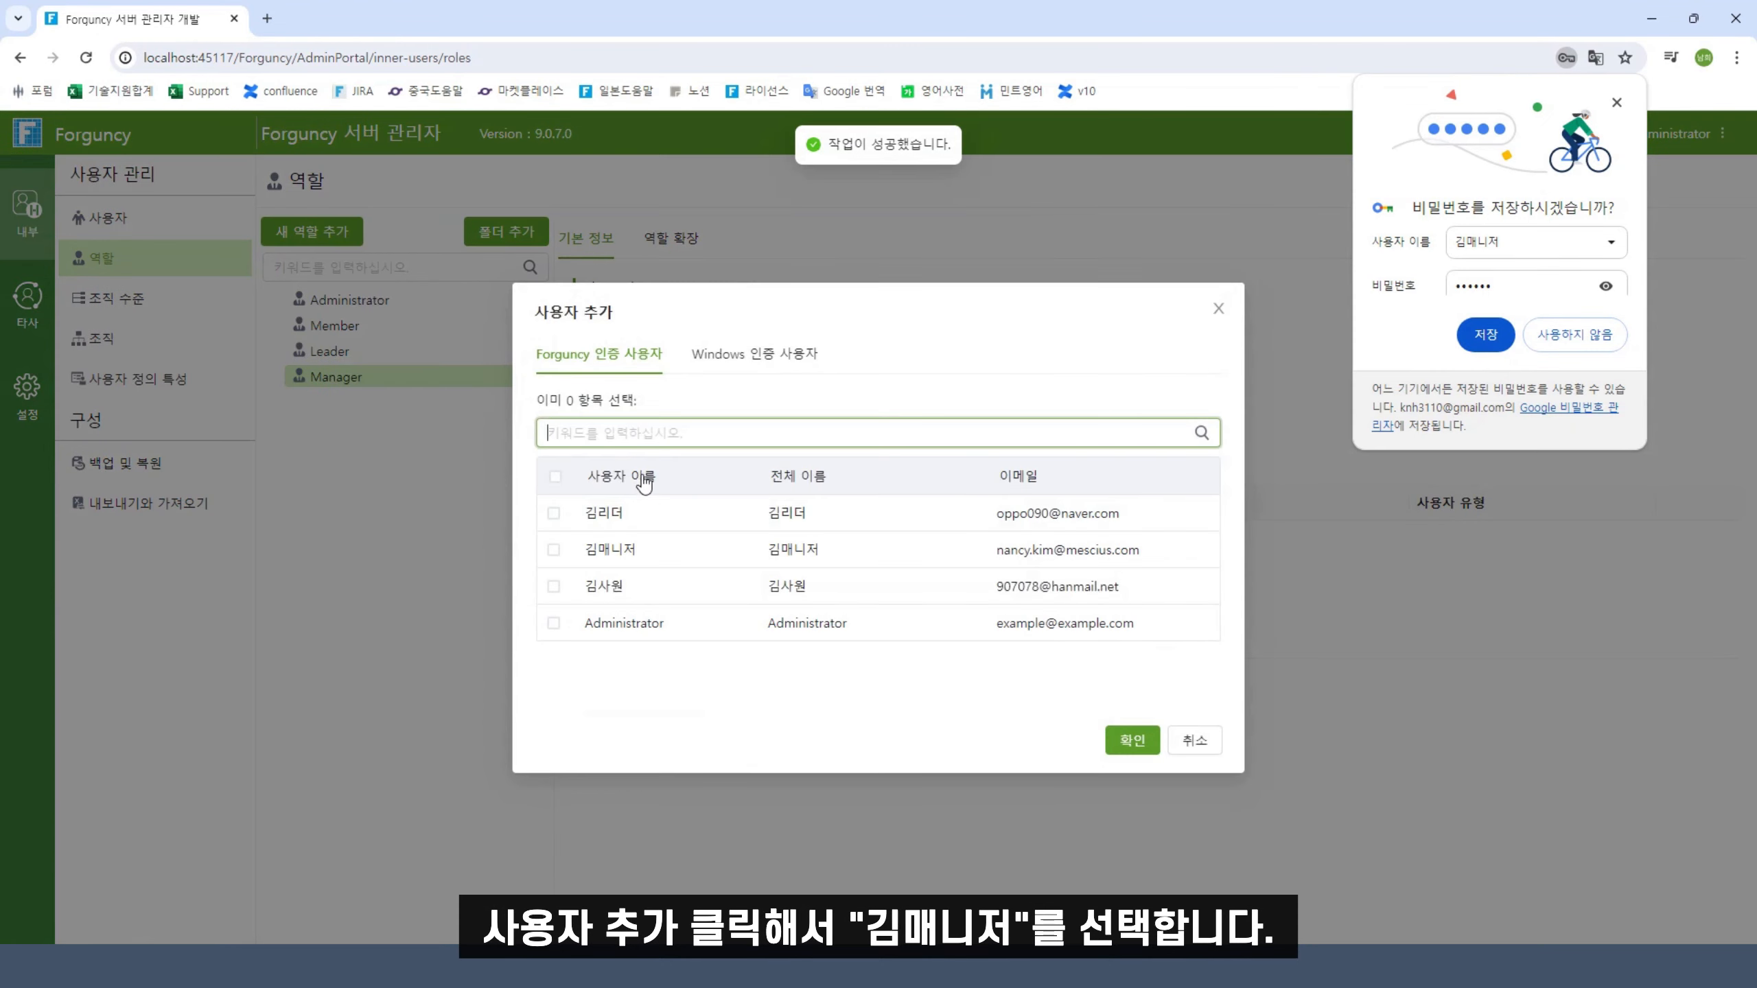
pyautogui.click(681, 550)
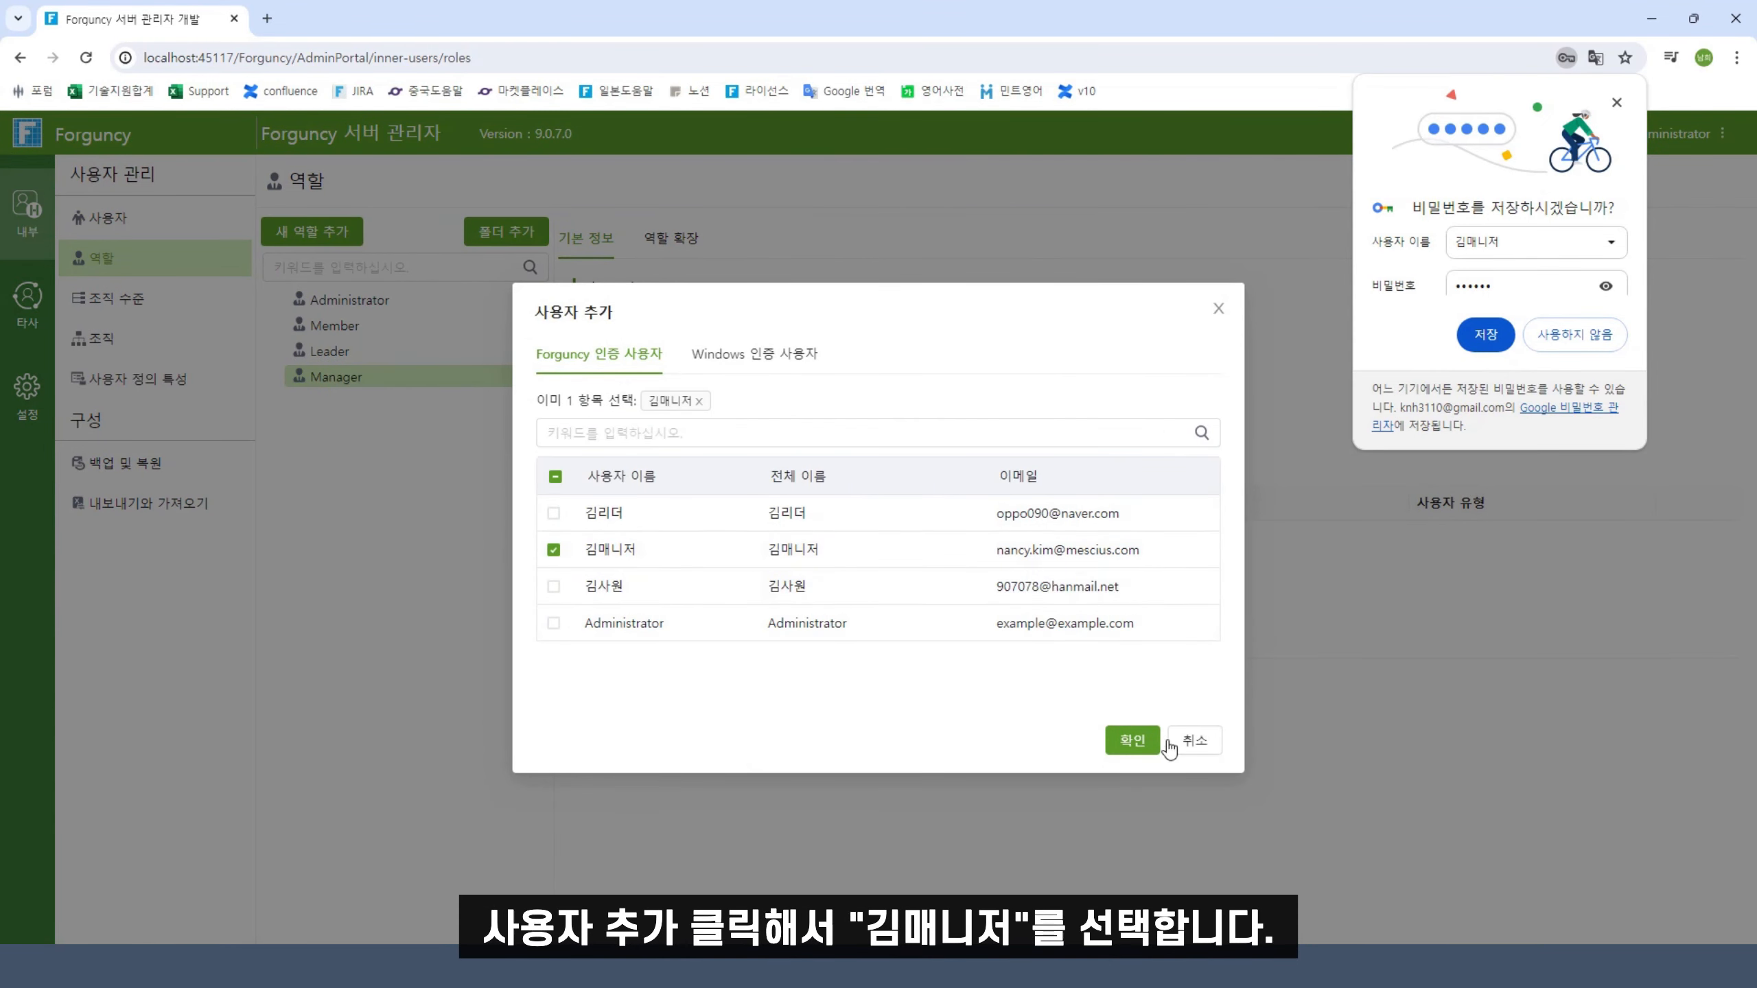
pyautogui.click(1132, 739)
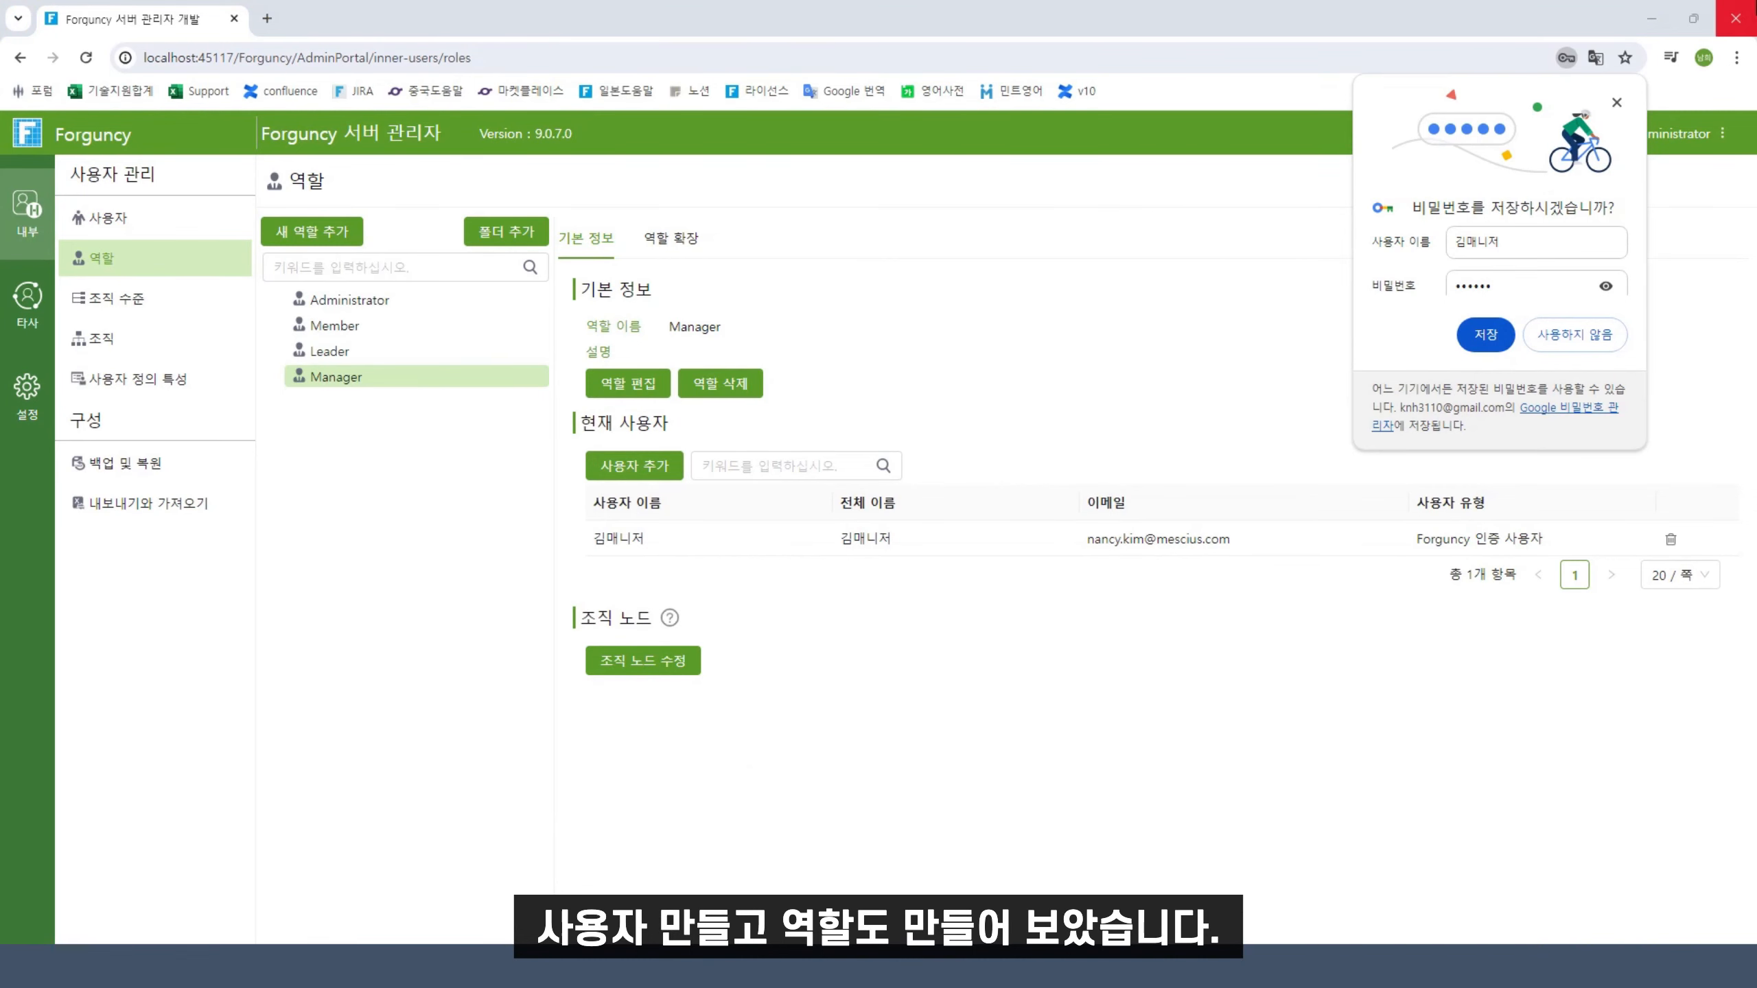
pyautogui.click(1735, 18)
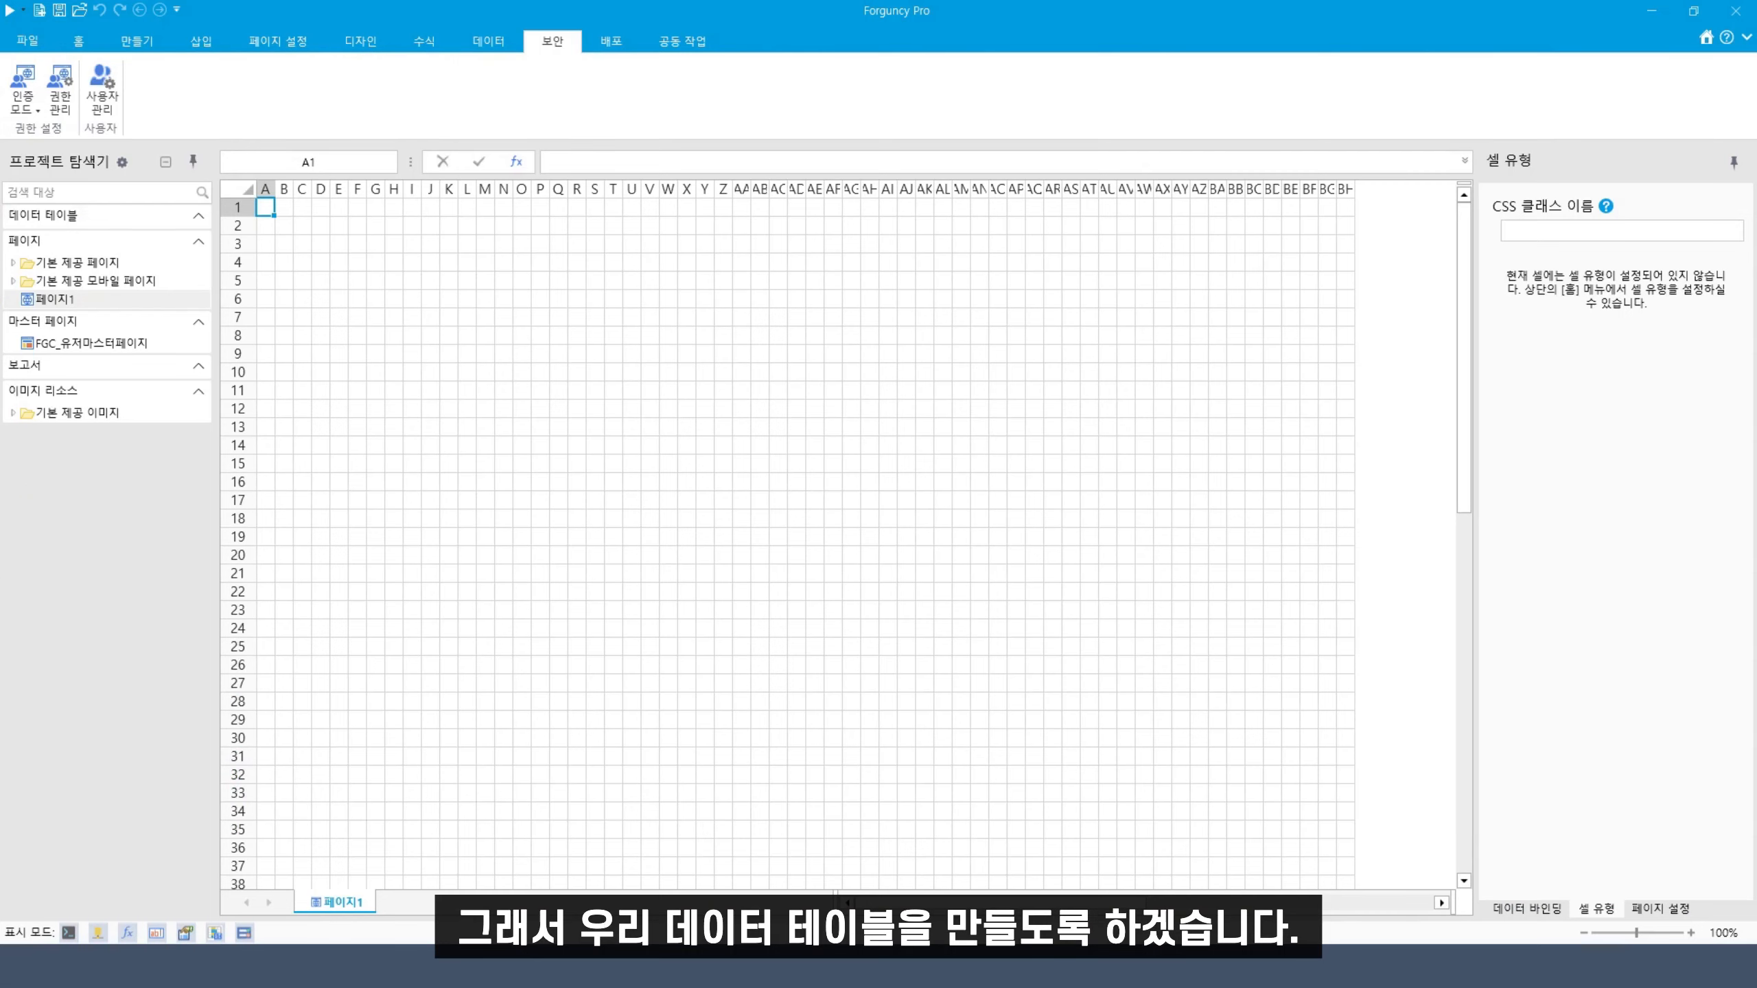
# Create a new empty data table and rename 테이블1 to 휴가요청테이블
pyautogui.rightClick(113, 219)
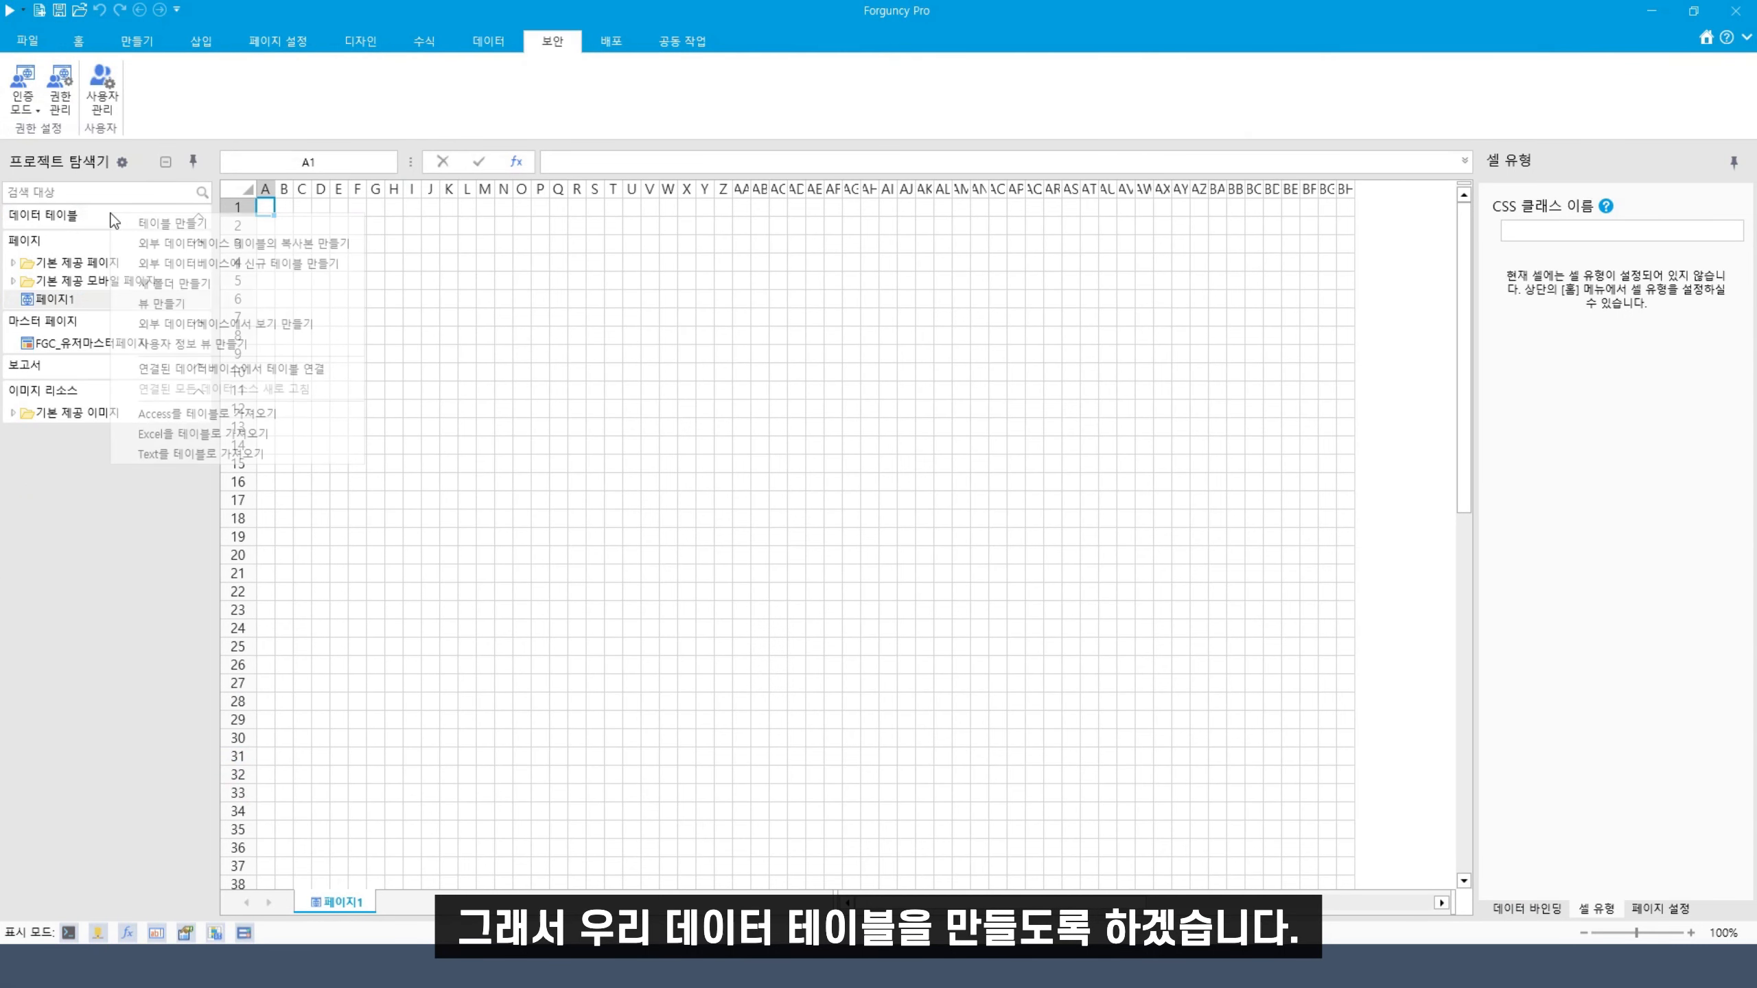
pyautogui.click(173, 223)
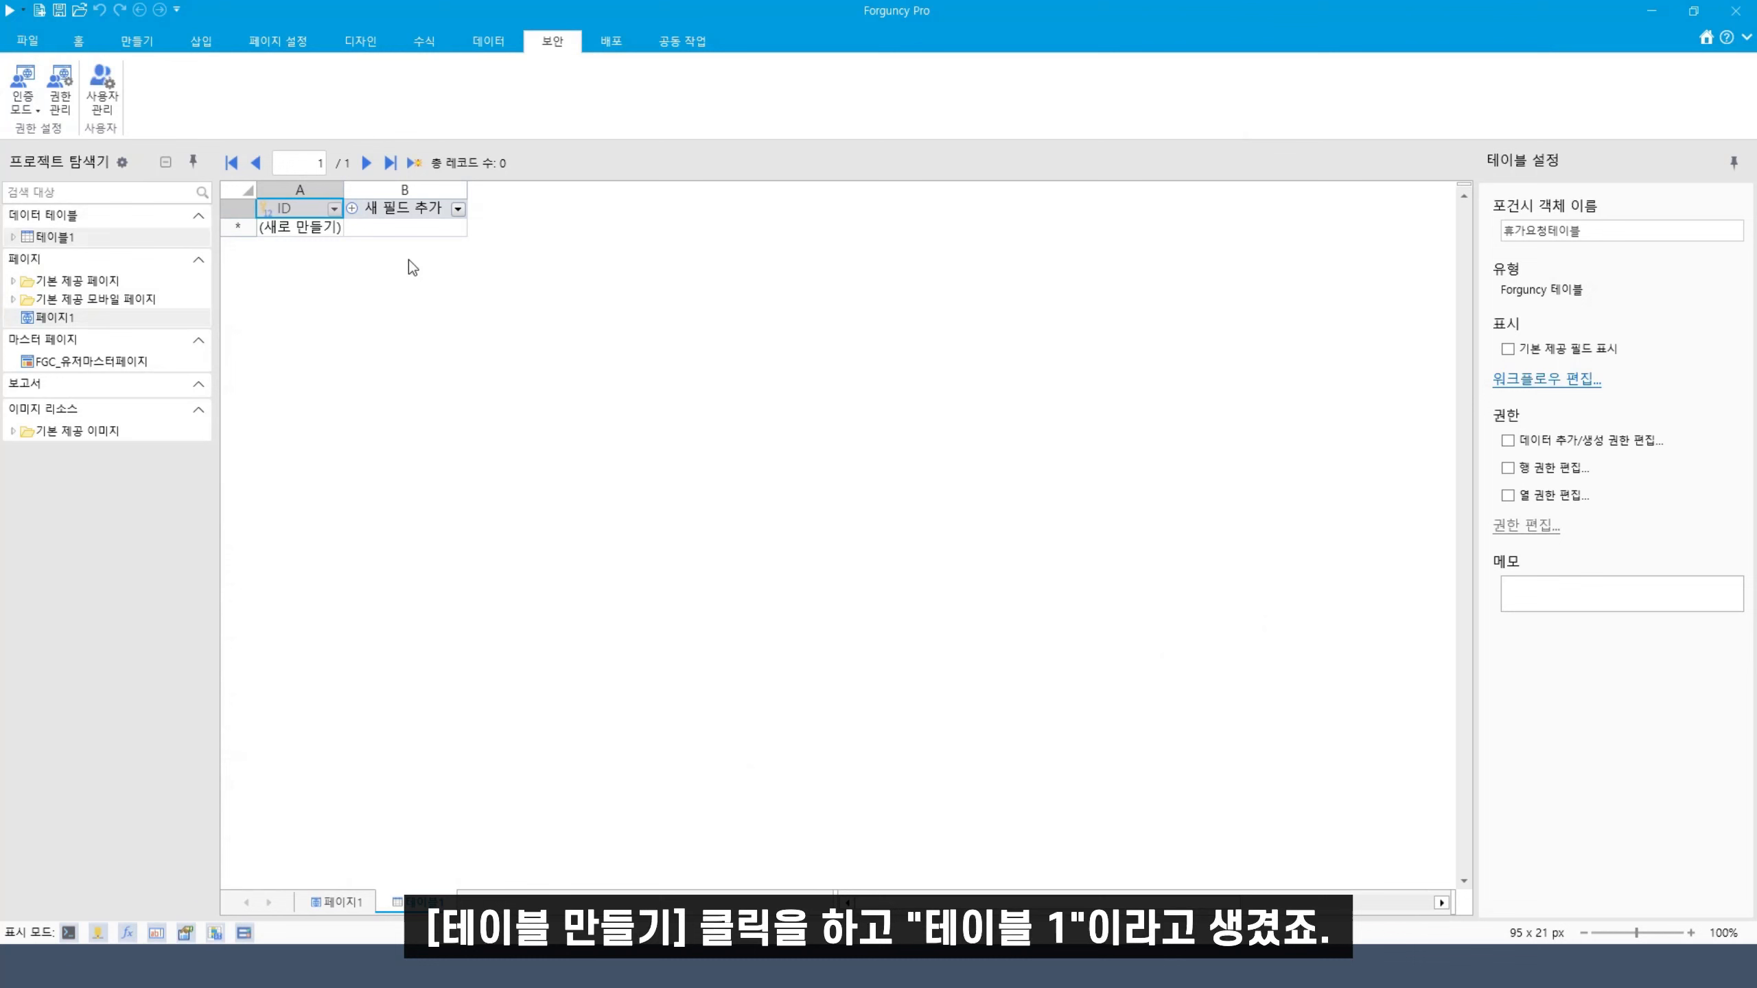
pyautogui.rightClick(91, 240)
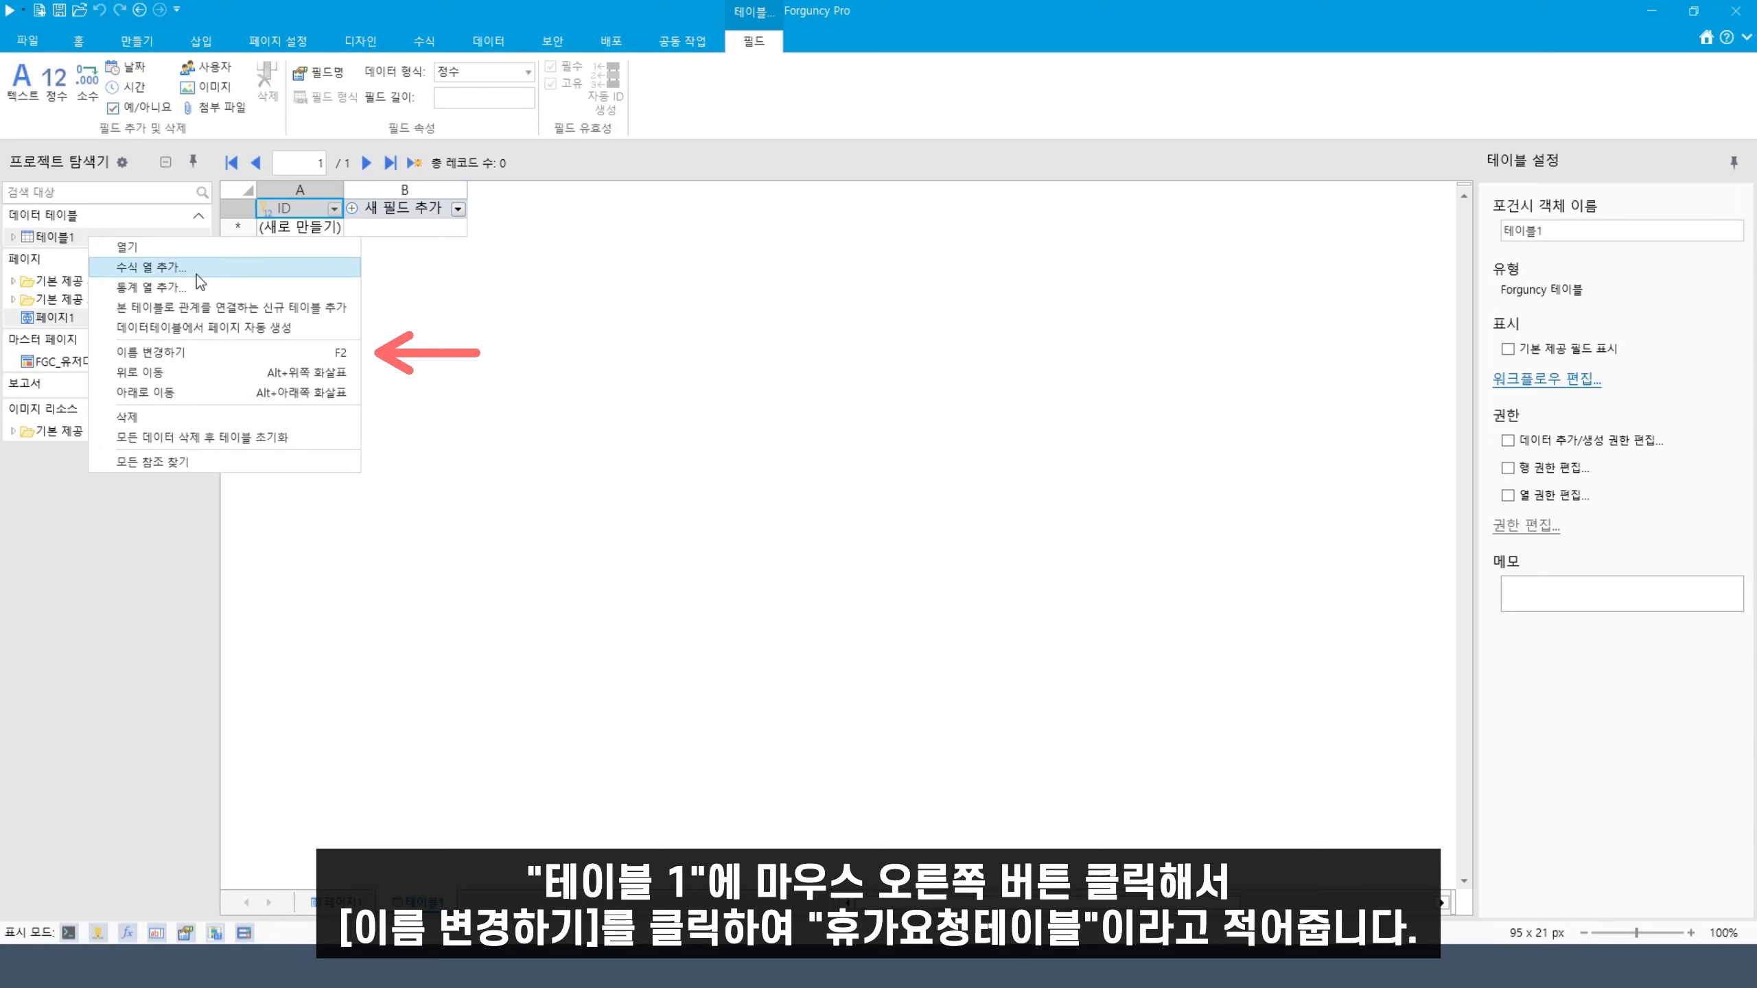
pyautogui.click(192, 353)
pyautogui.write('휴가요청ㅌ')
pyautogui.write('ㅔ이블')
pyautogui.click(430, 403)
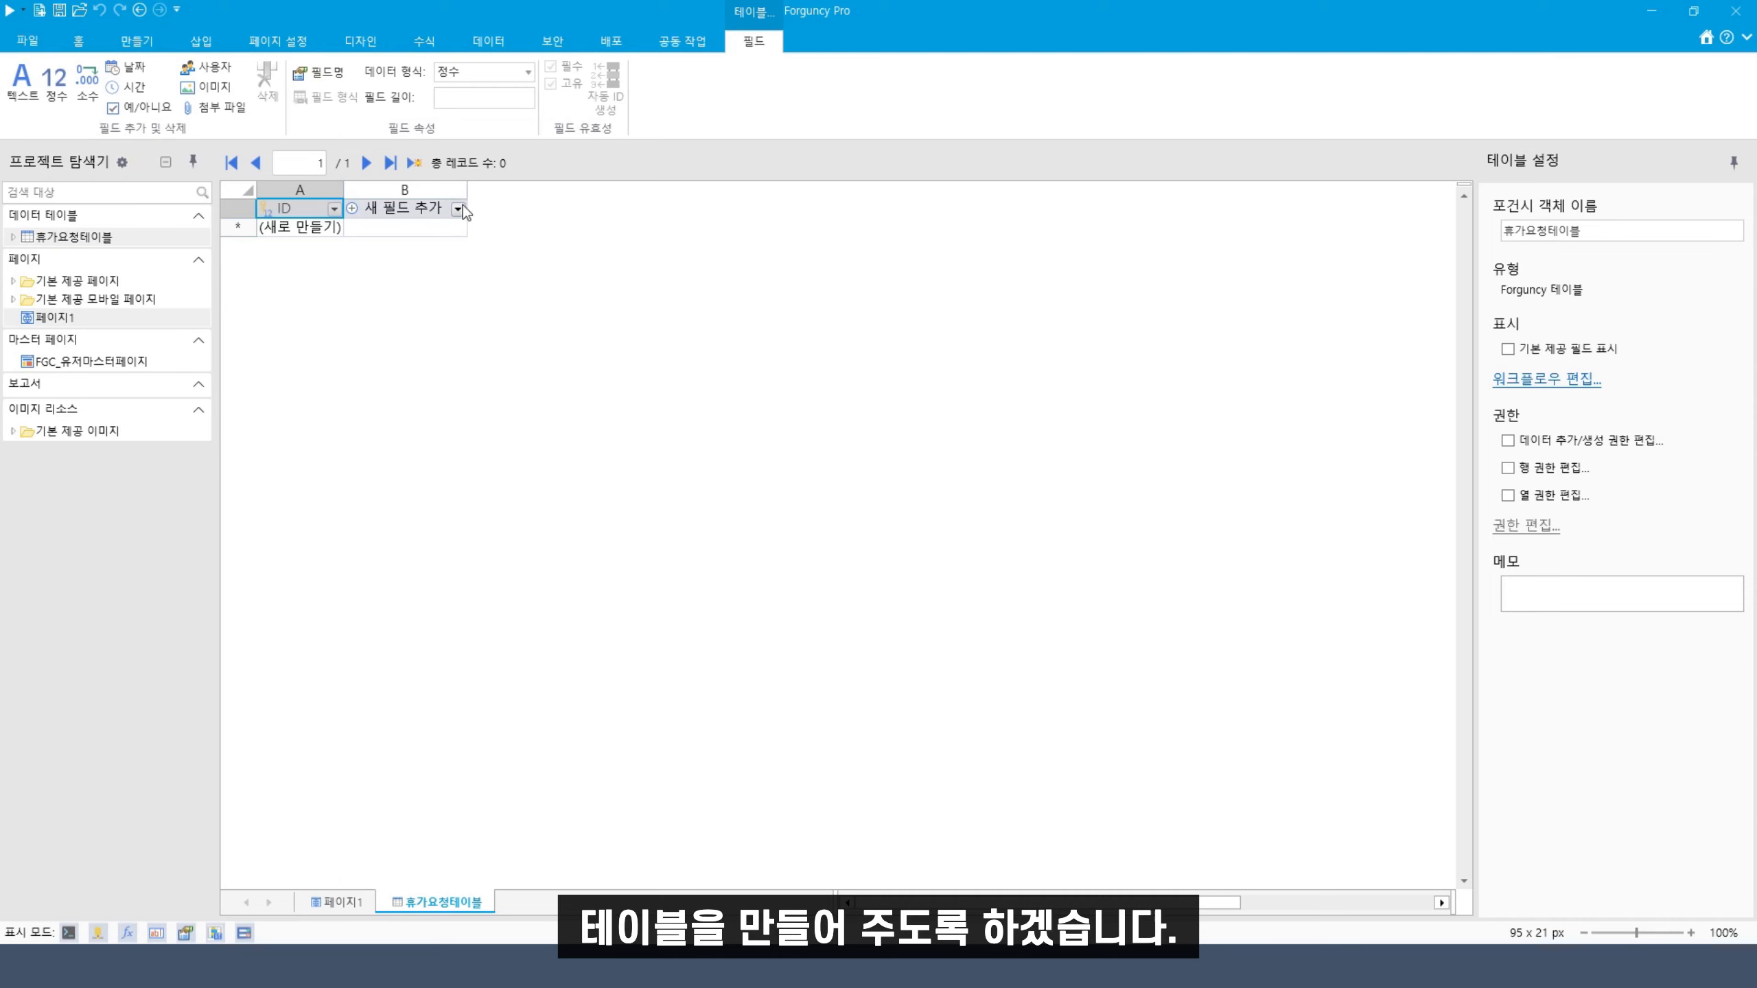
# Add field headers 종류, 사유 and 기간 in columns B, C and D
pyautogui.click(412, 212)
pyautogui.write('종류')
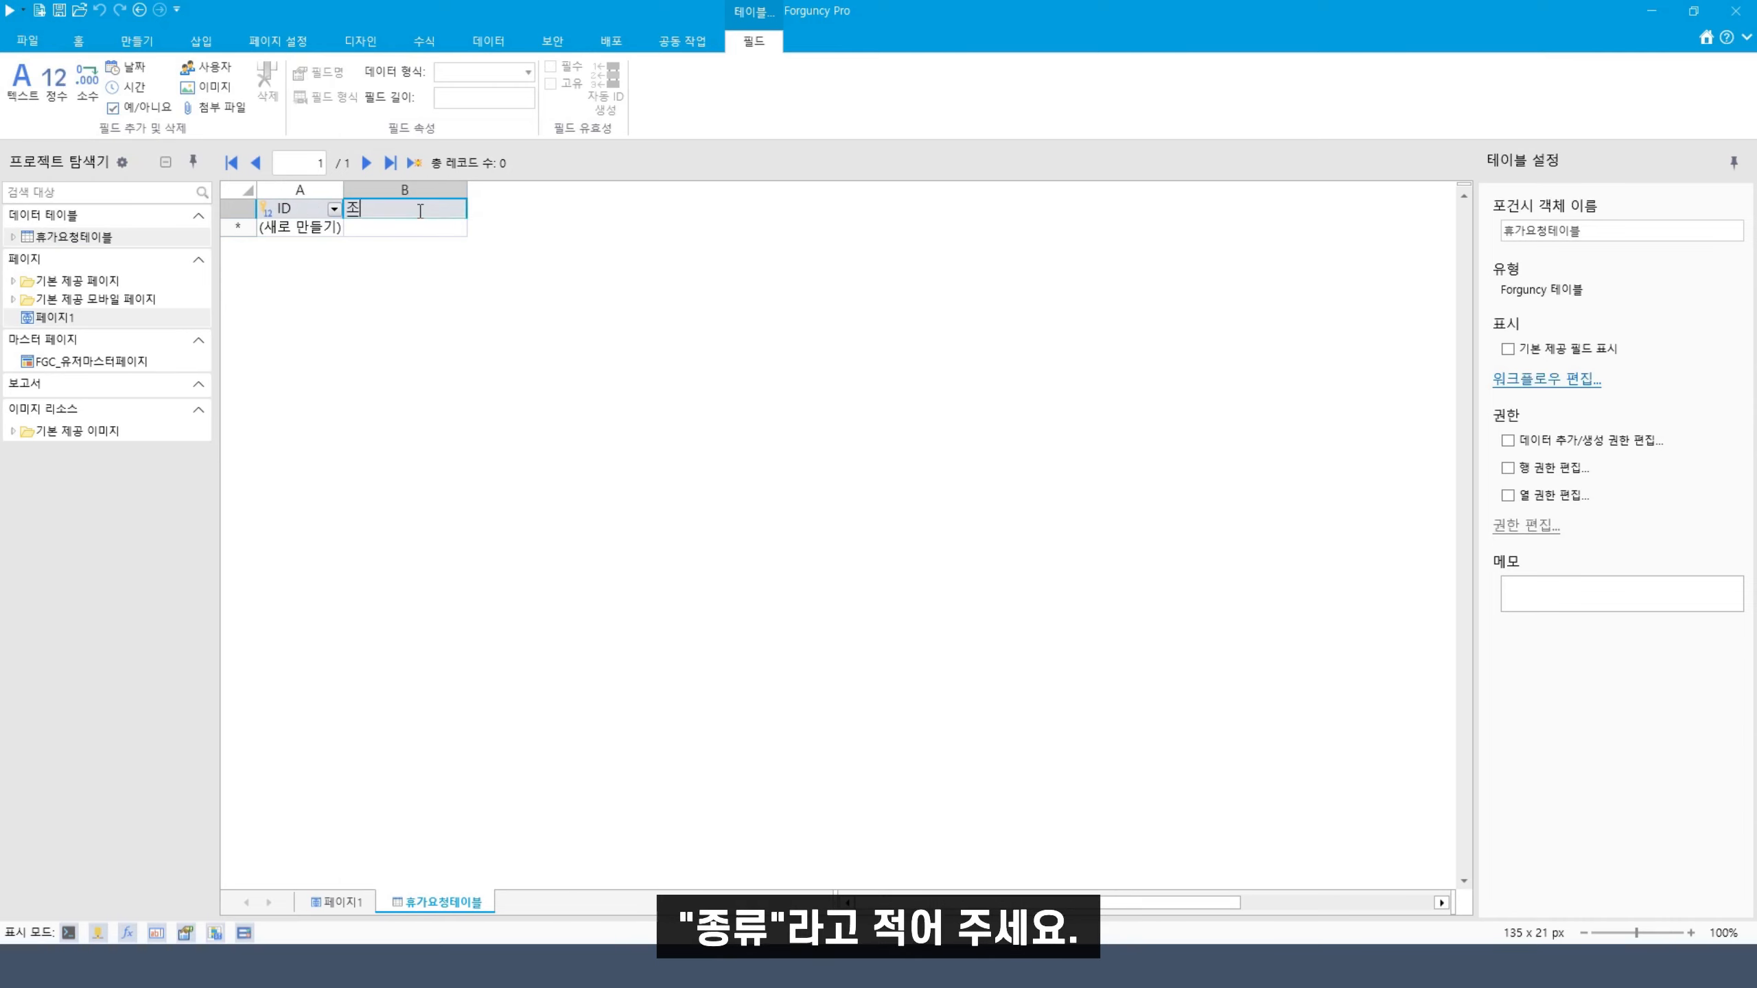
pyautogui.press('Return')
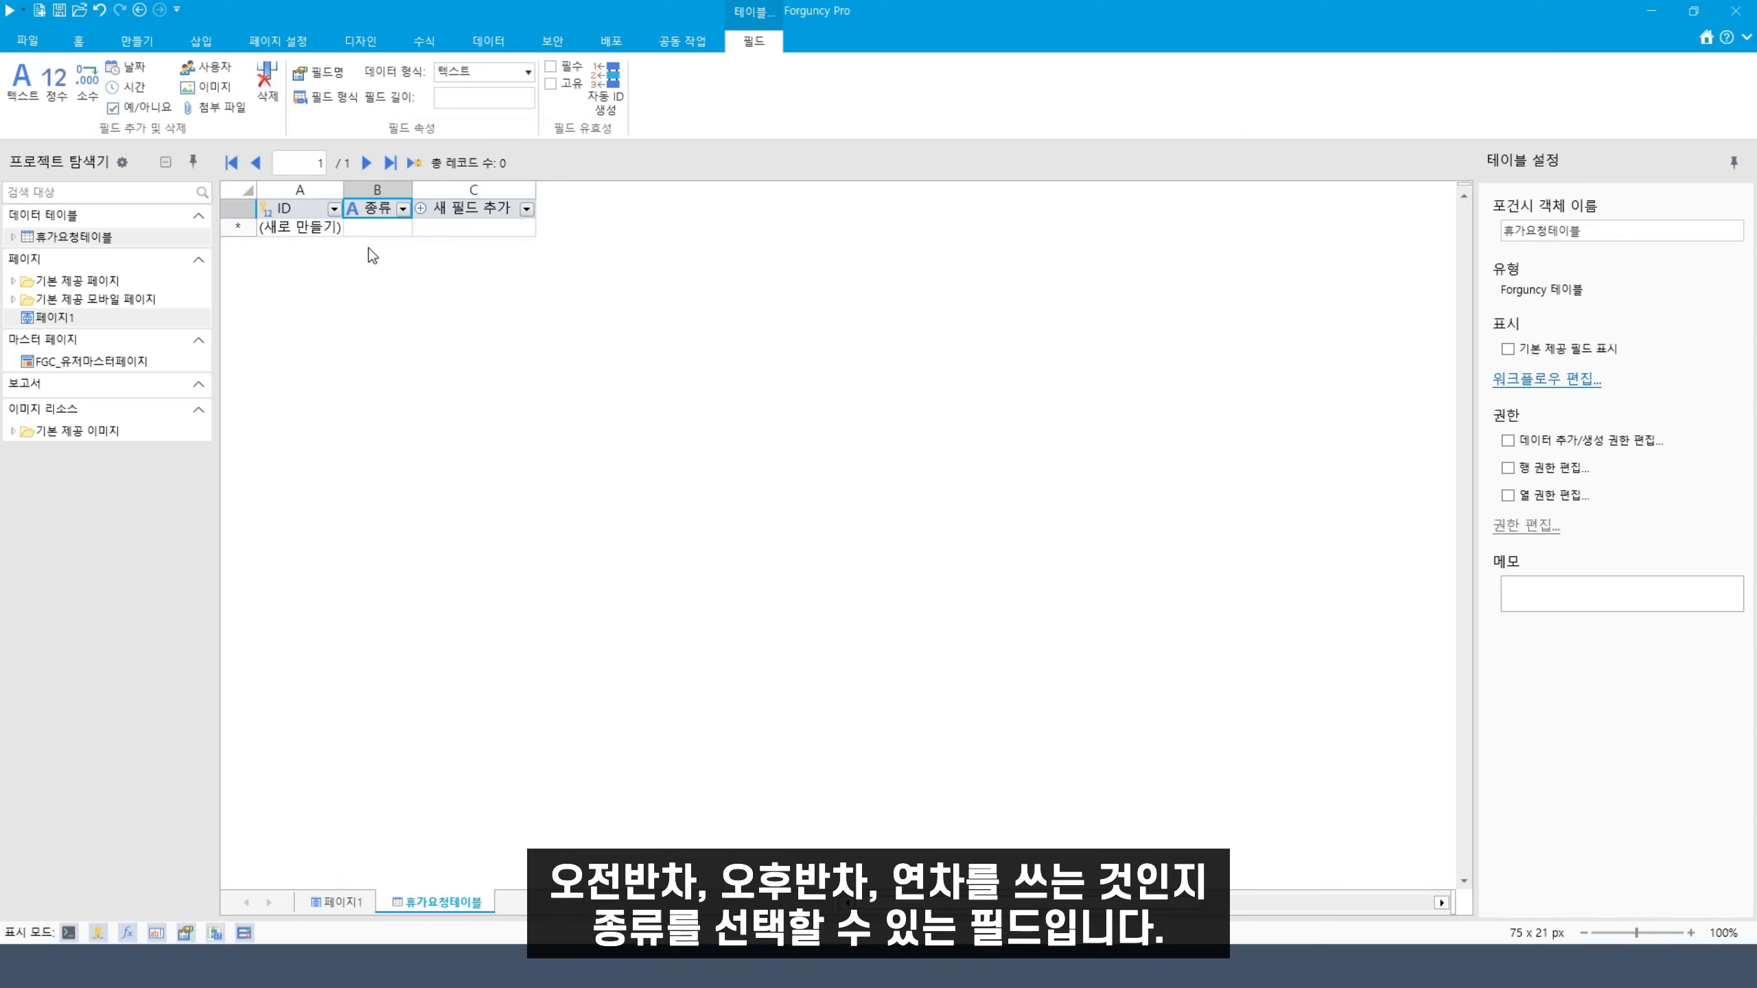
pyautogui.click(488, 209)
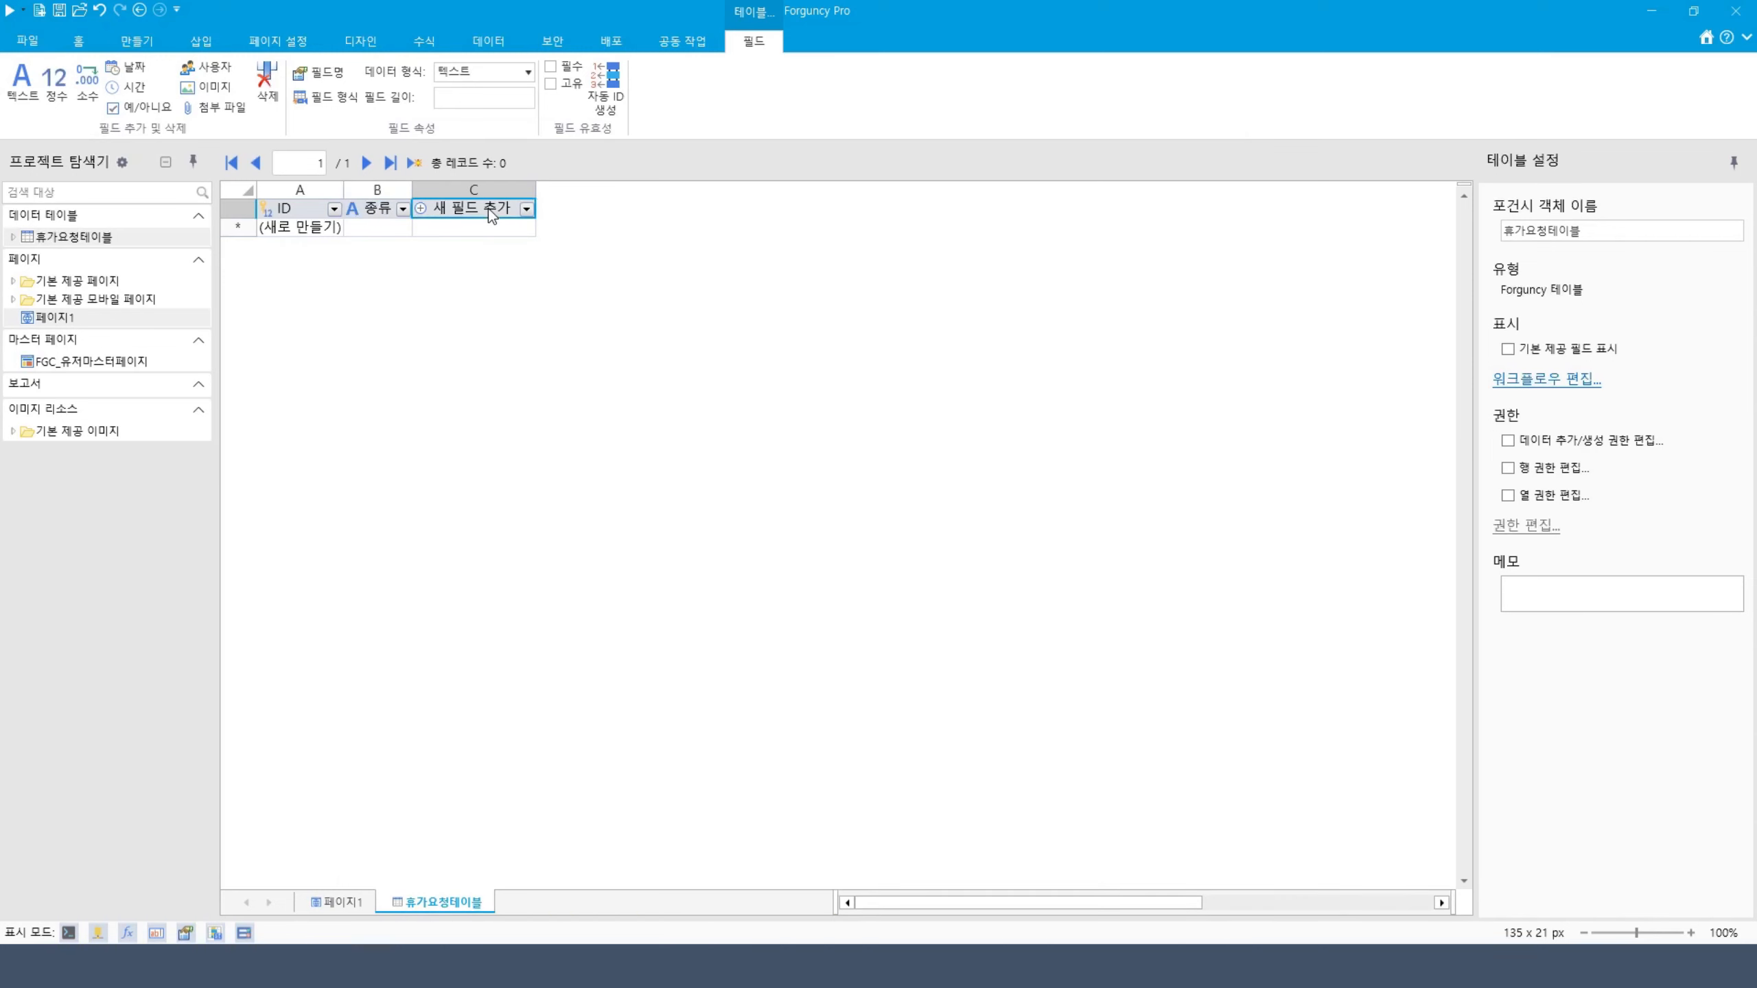
pyautogui.doubleClick(488, 209)
pyautogui.write('사유')
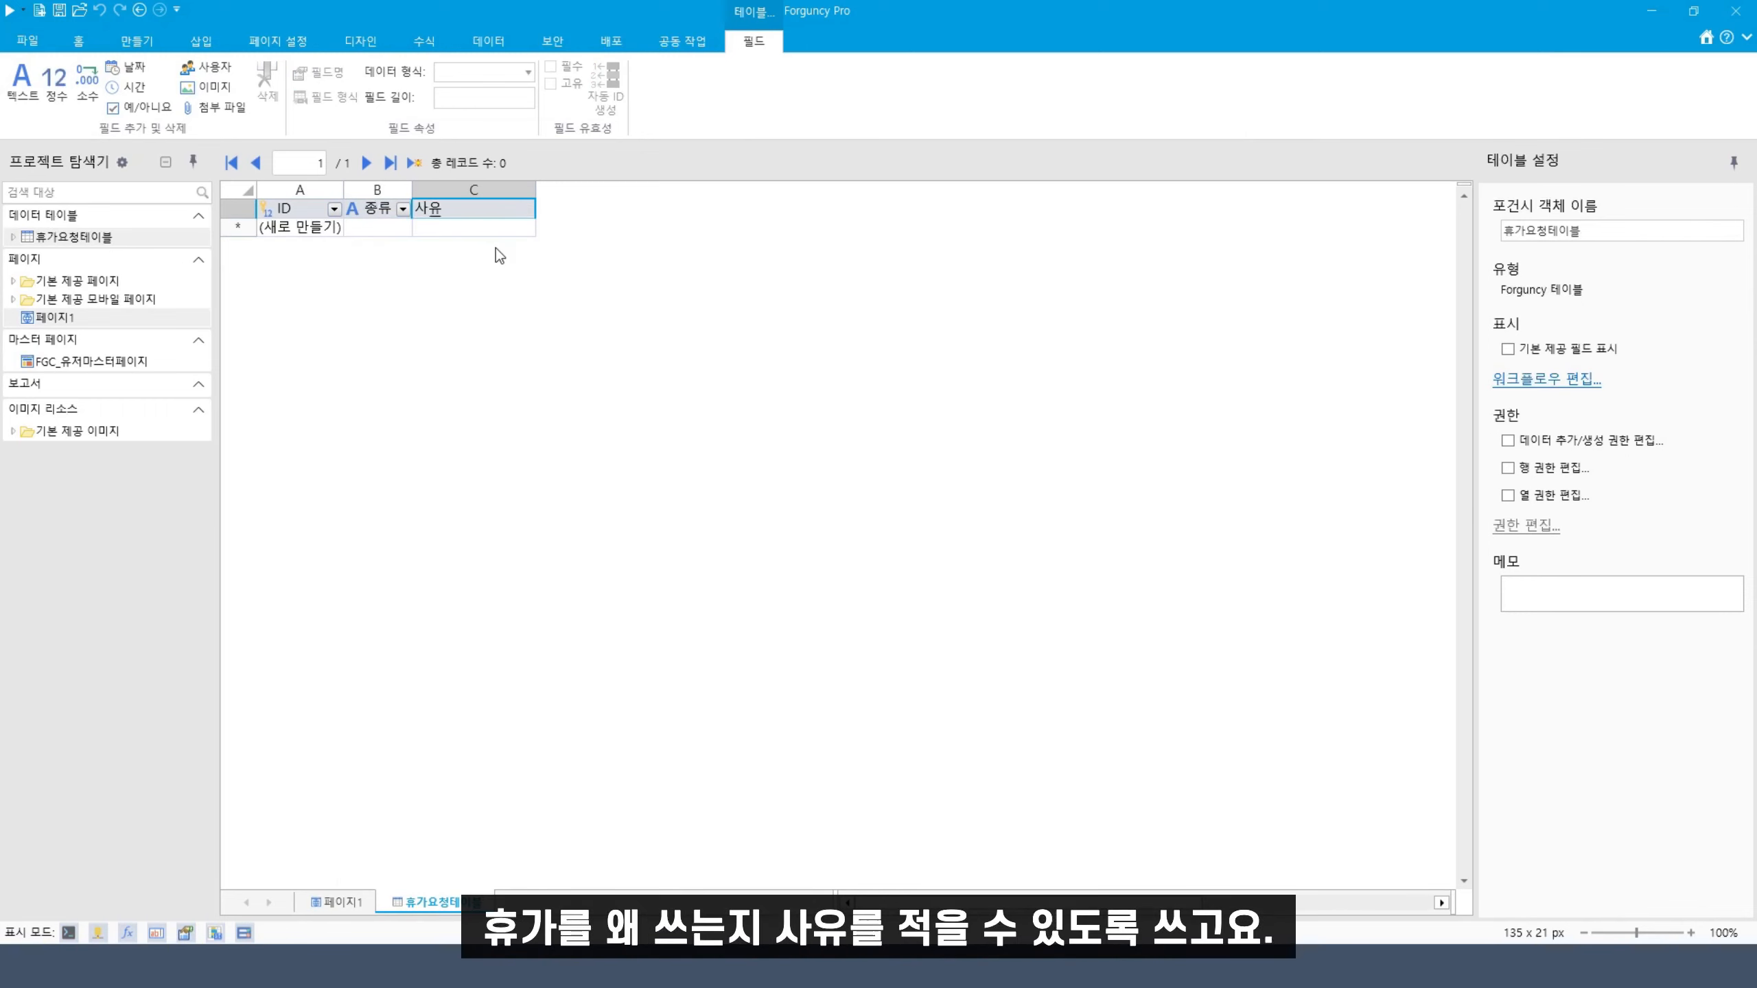
pyautogui.press('Return')
pyautogui.click(556, 209)
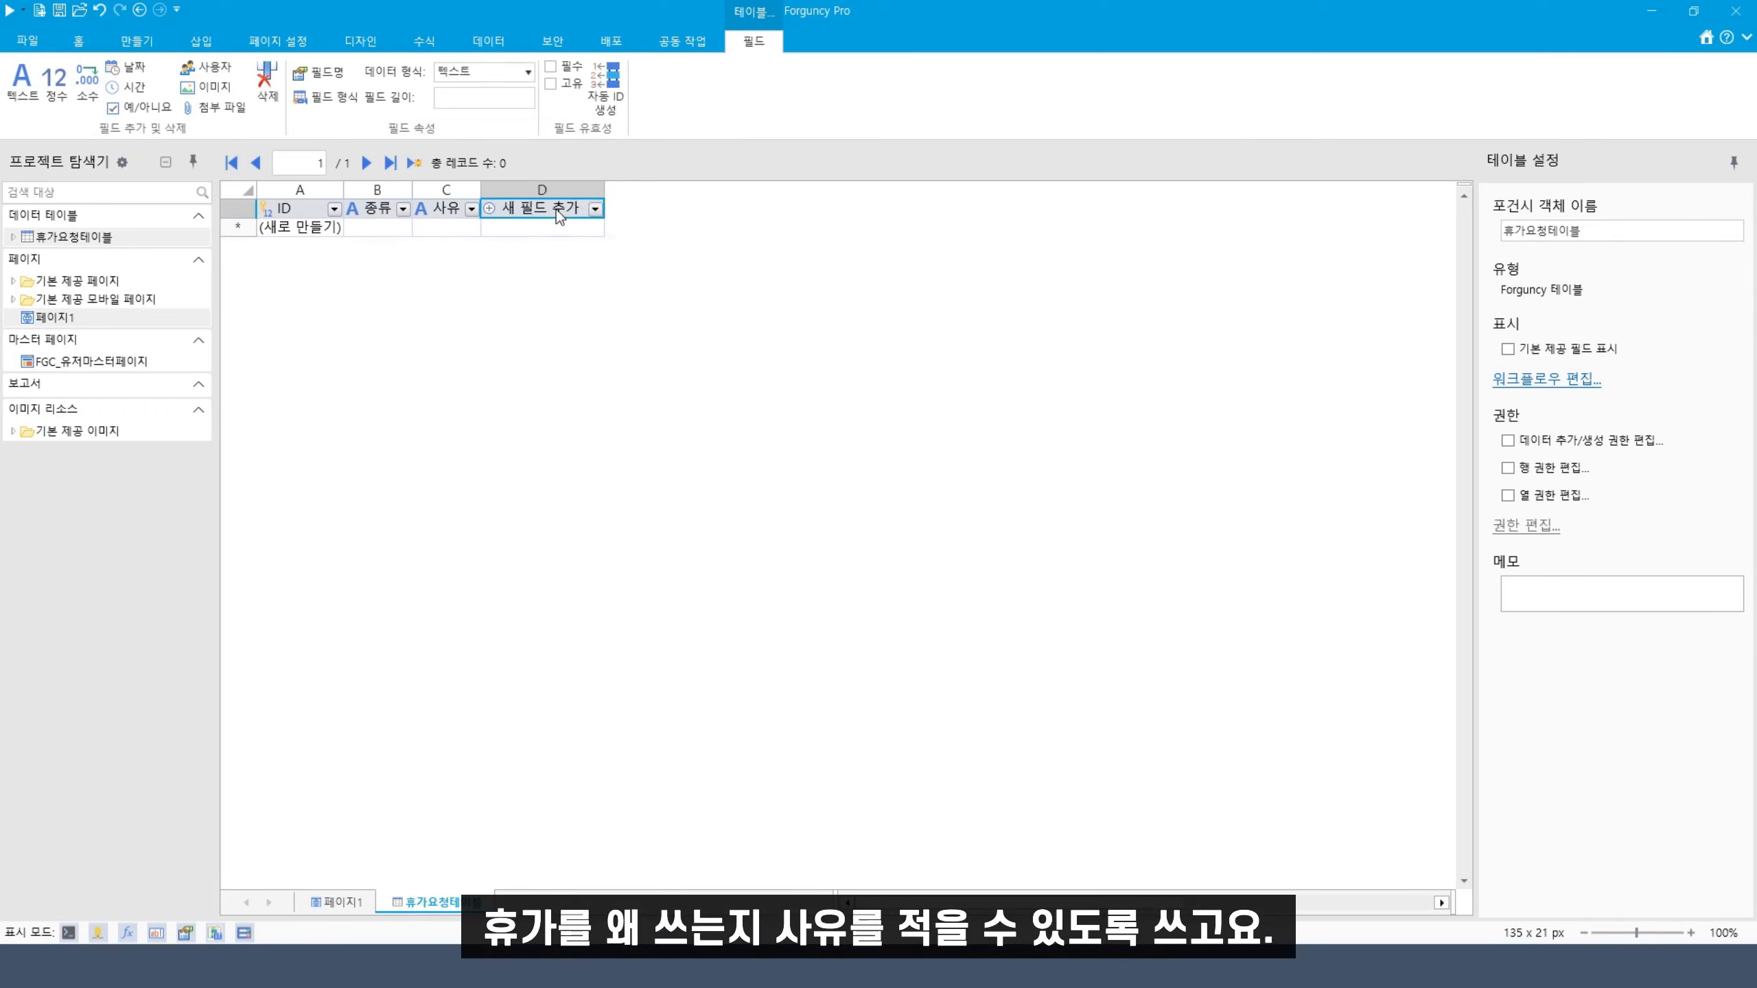
pyautogui.doubleClick(556, 209)
pyautogui.write('기가')
pyautogui.press('Return')
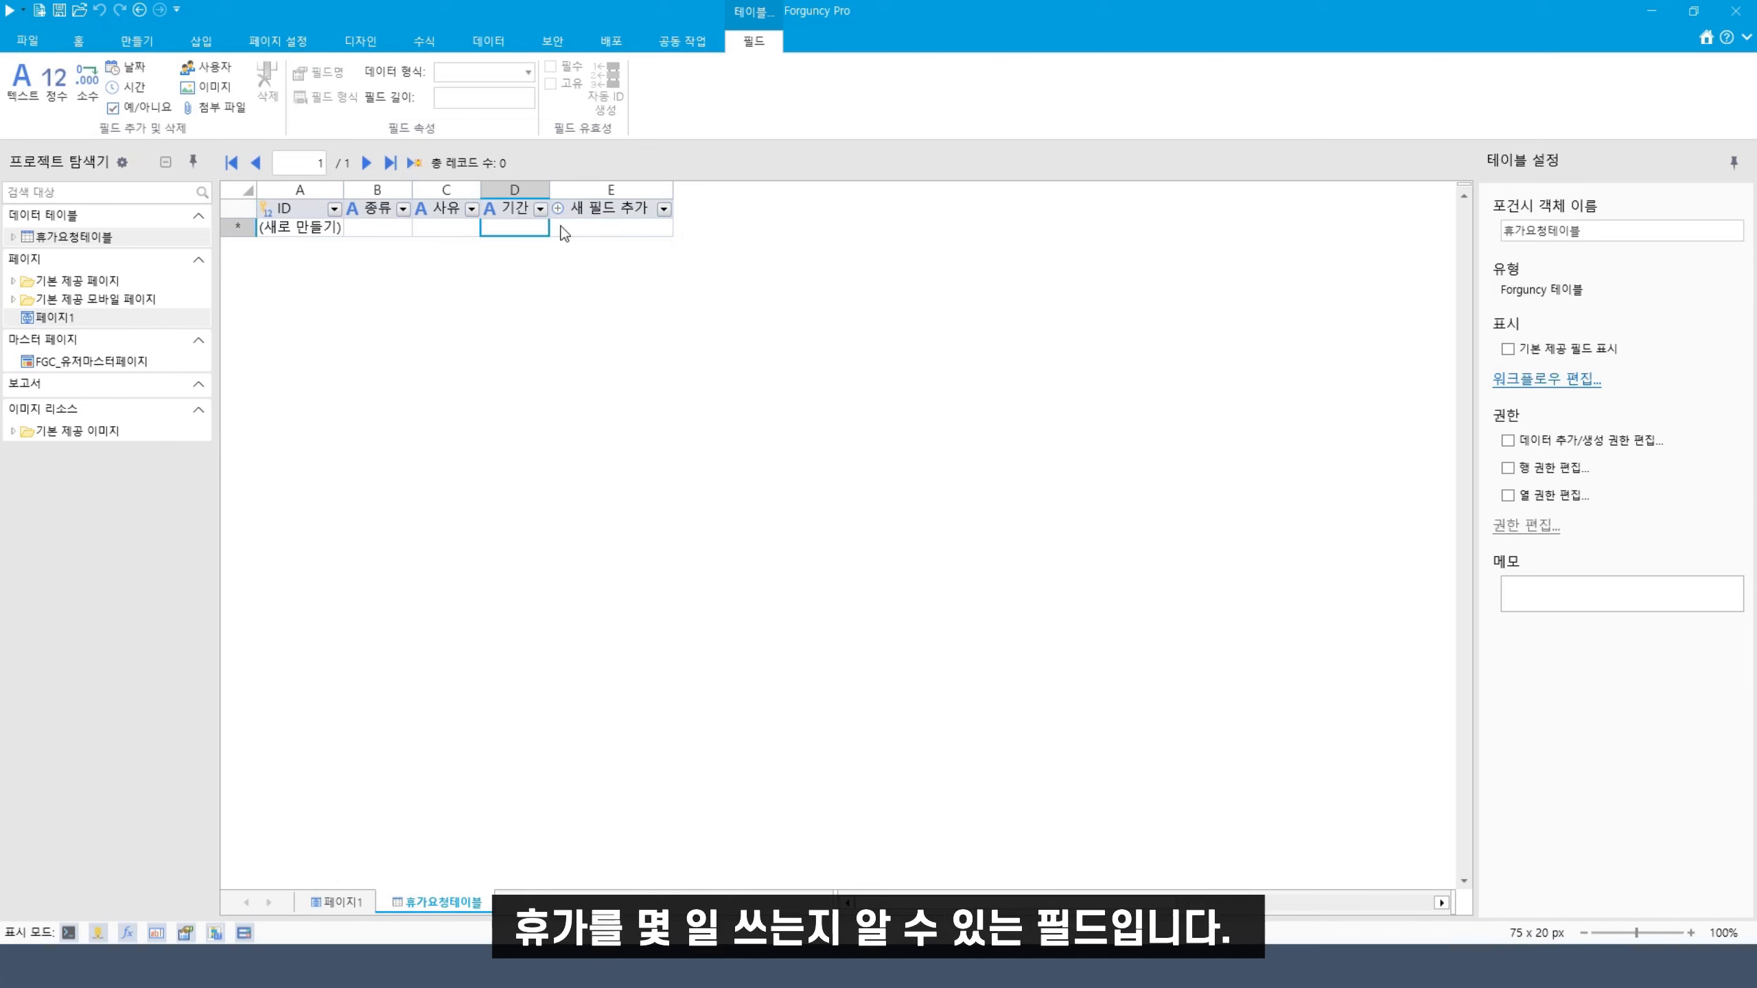
# Change the 기간 field's data type to 정수 (integer), accepting the warning
pyautogui.click(500, 78)
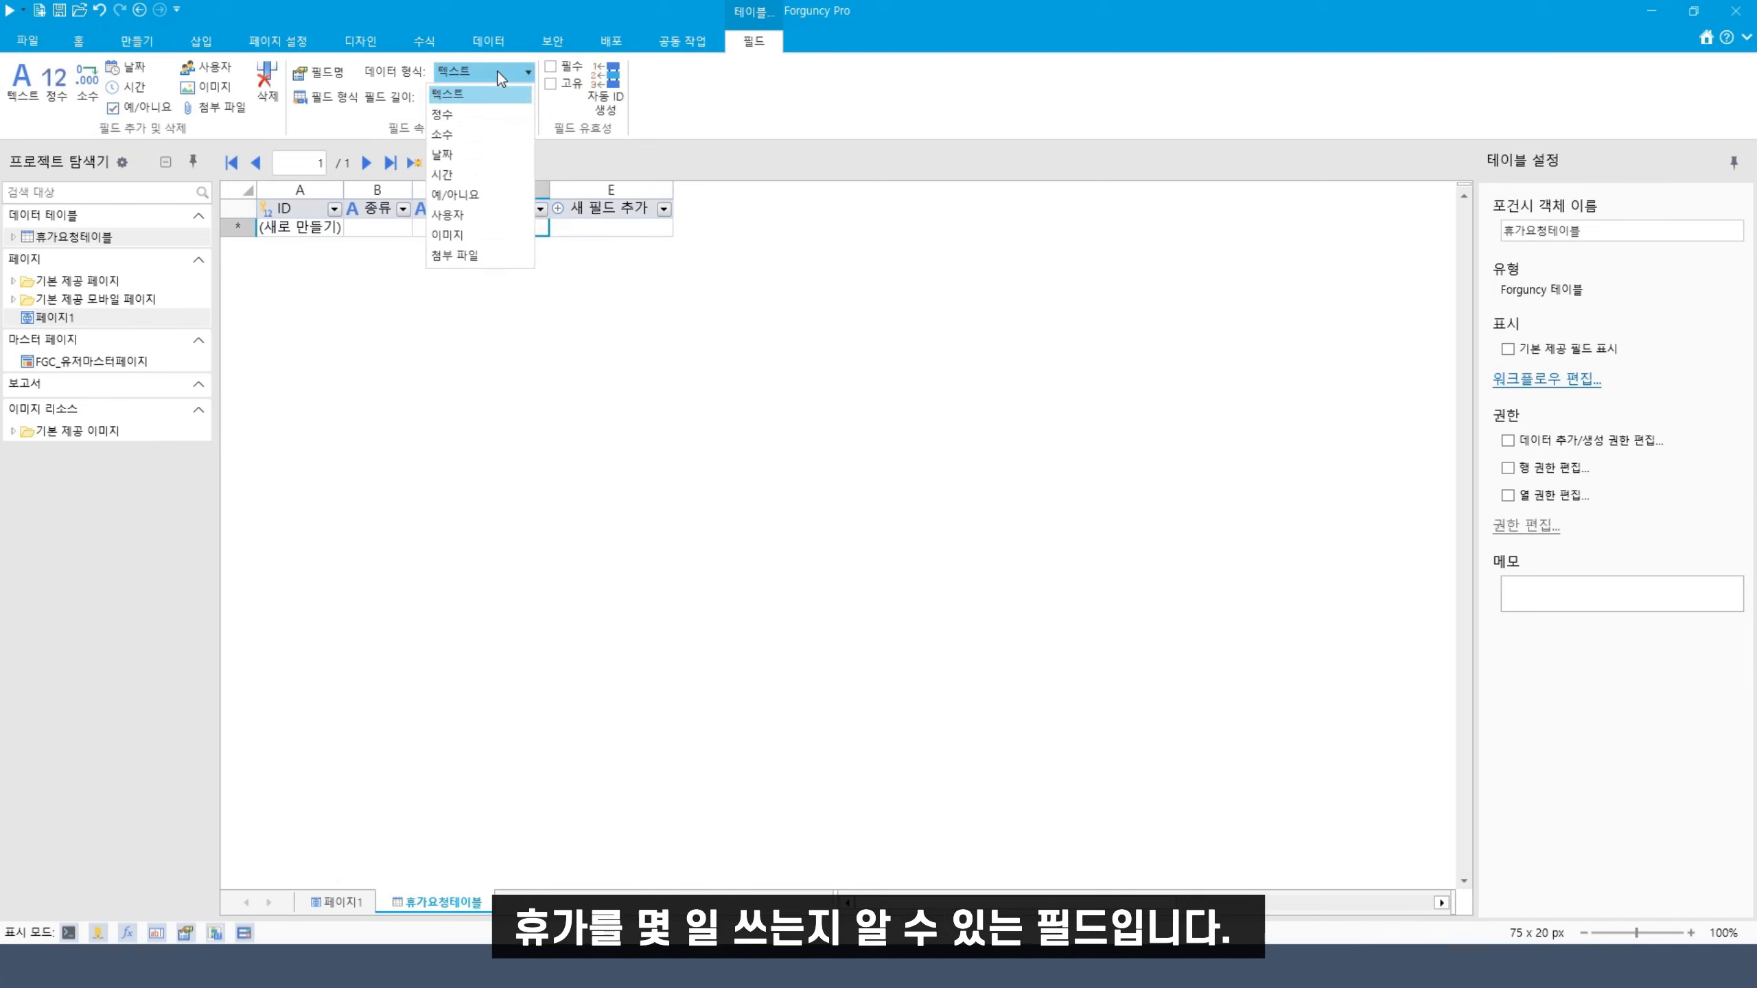
pyautogui.click(500, 78)
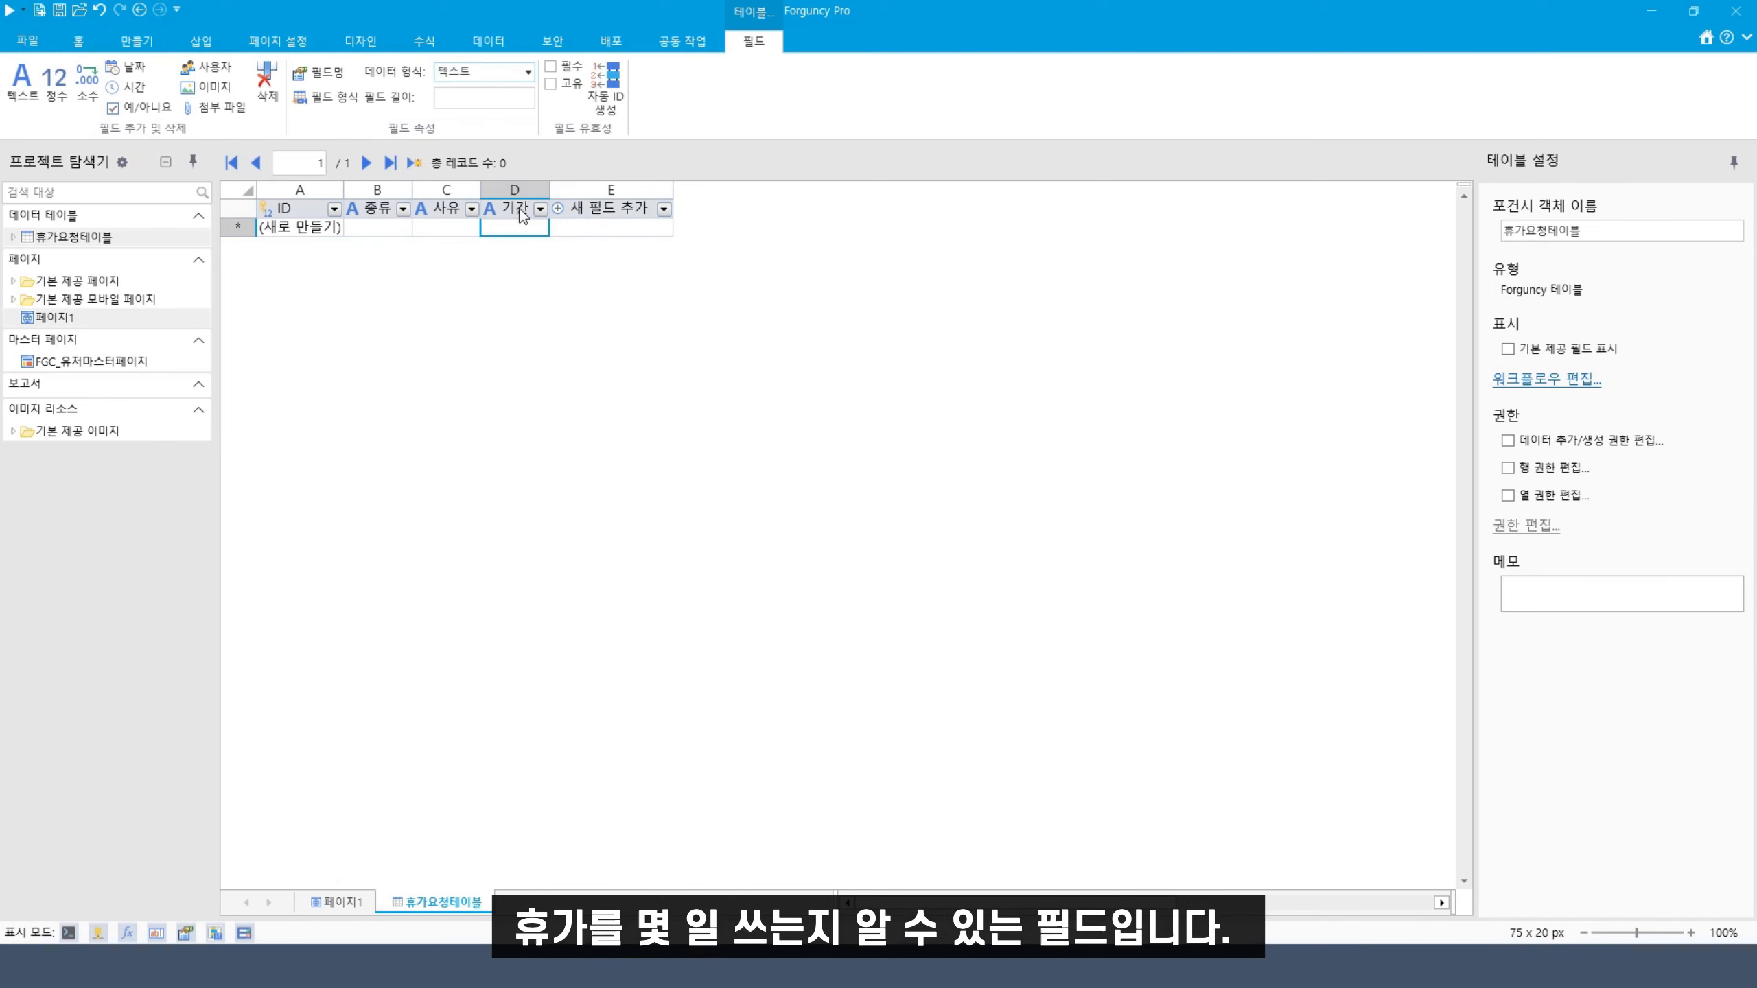
pyautogui.click(488, 72)
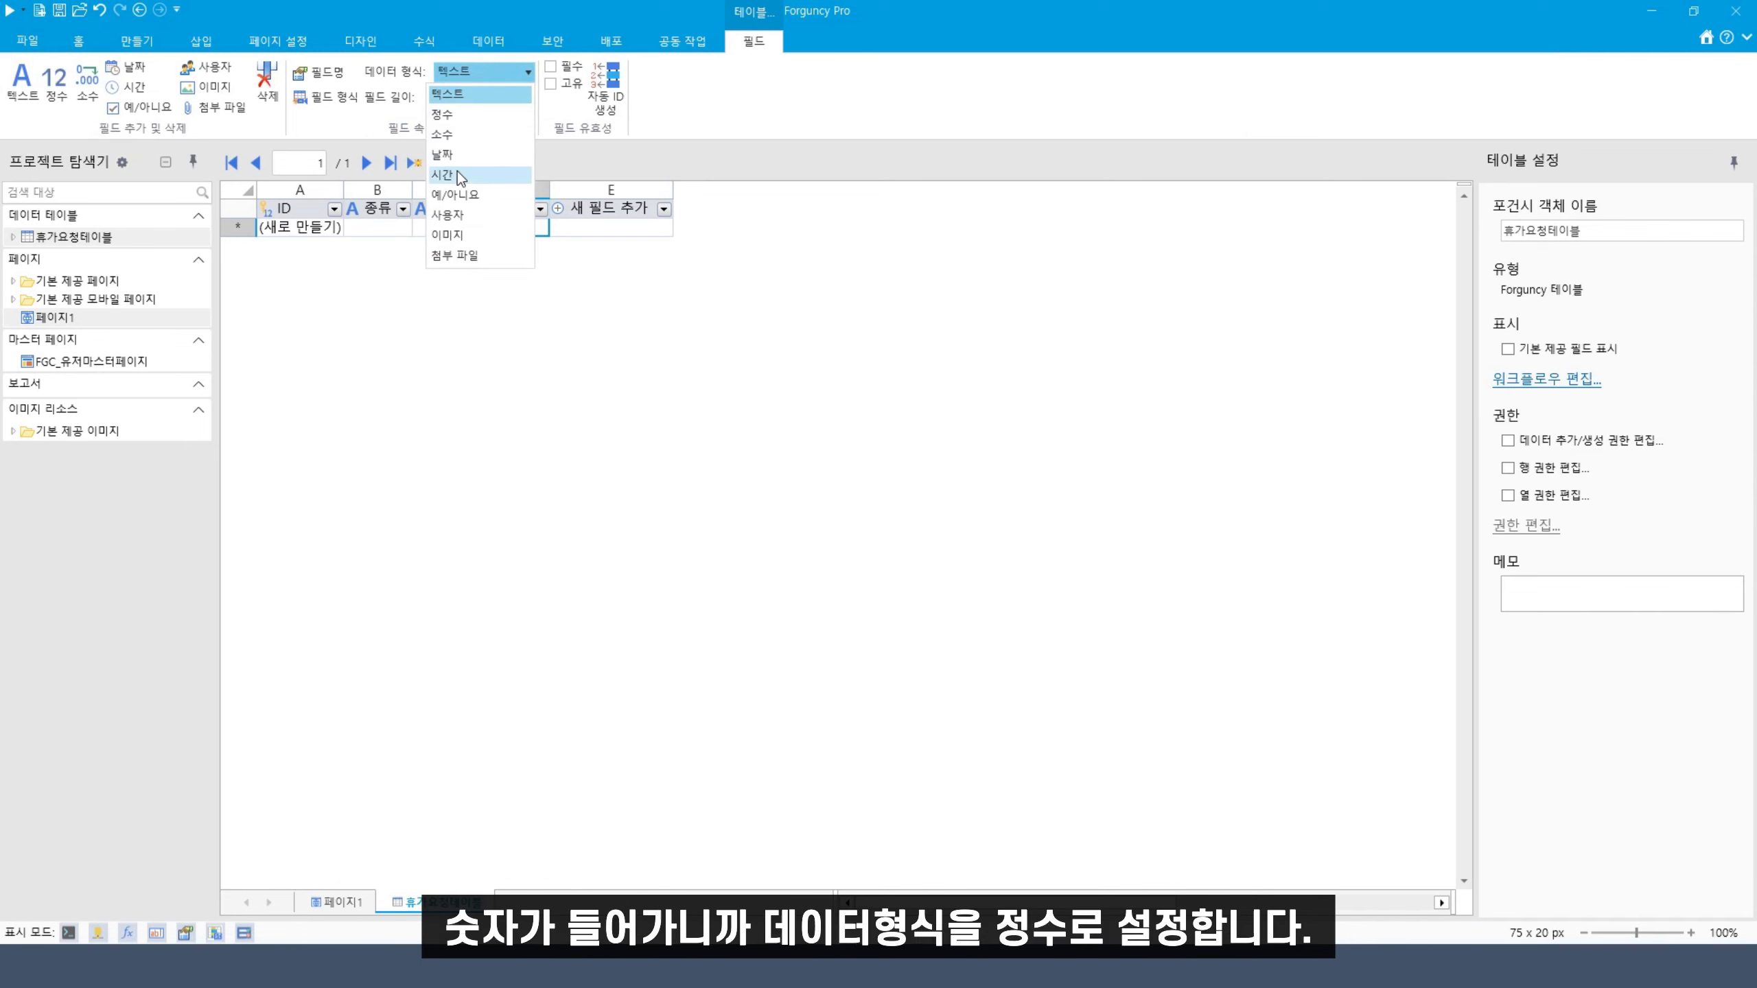
pyautogui.click(477, 112)
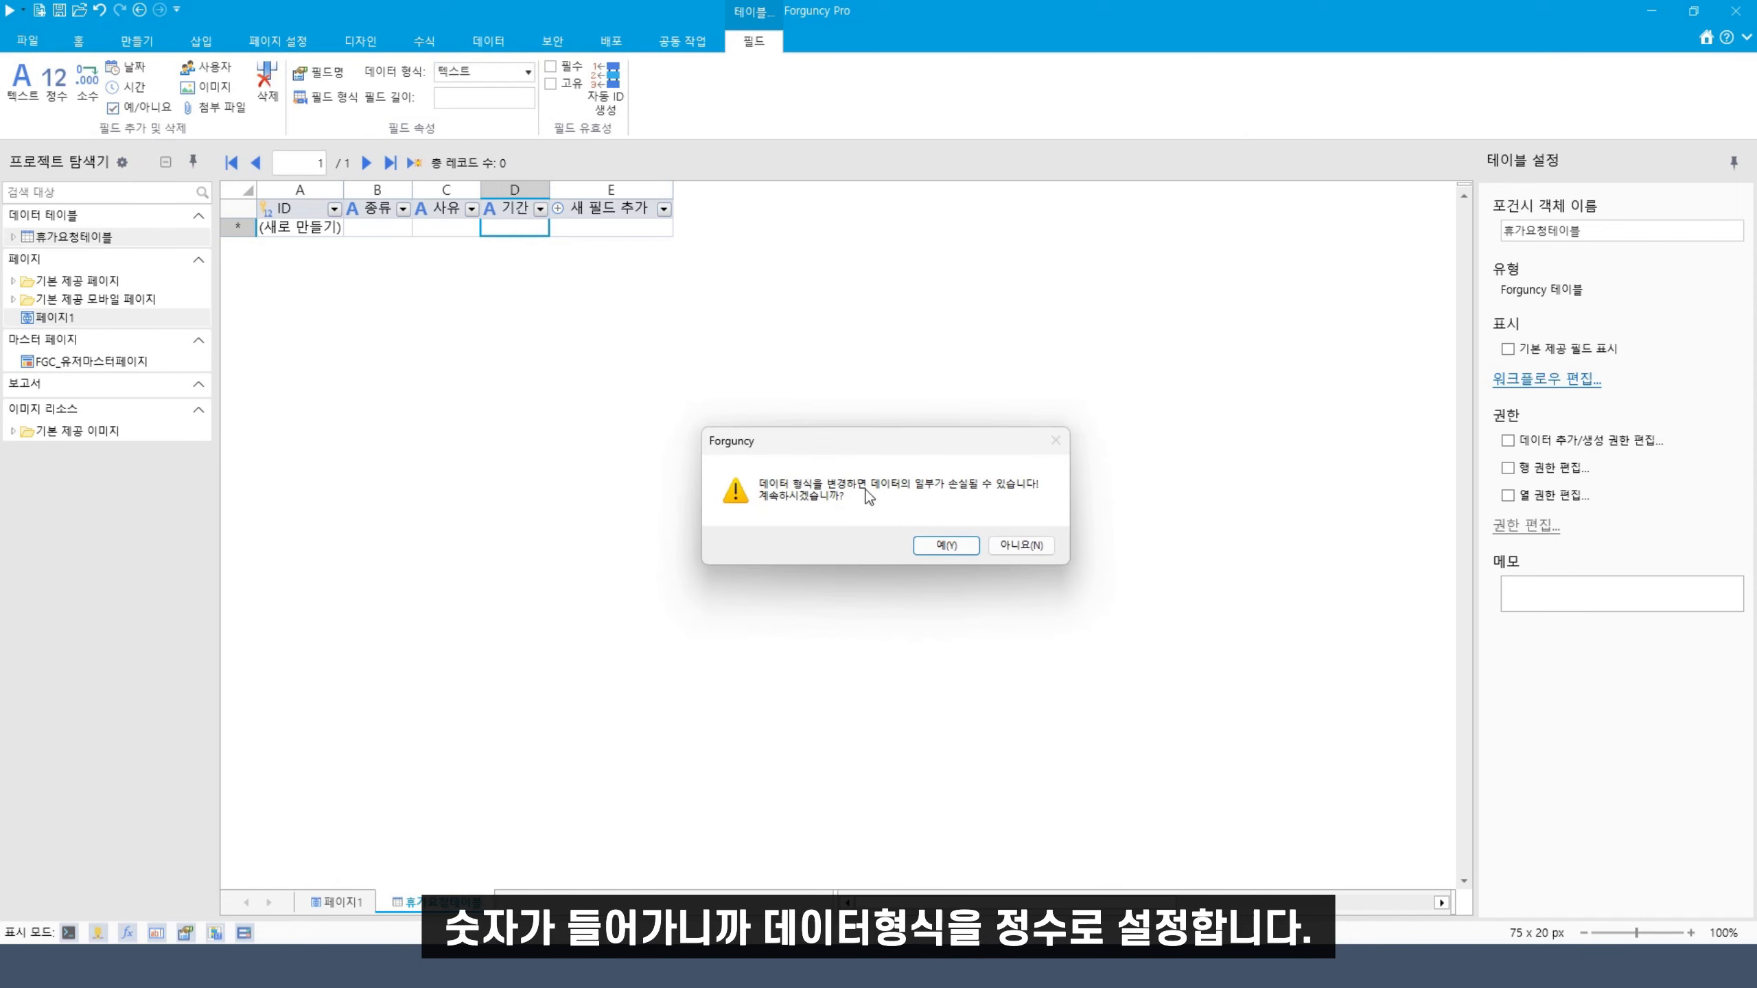
pyautogui.click(923, 546)
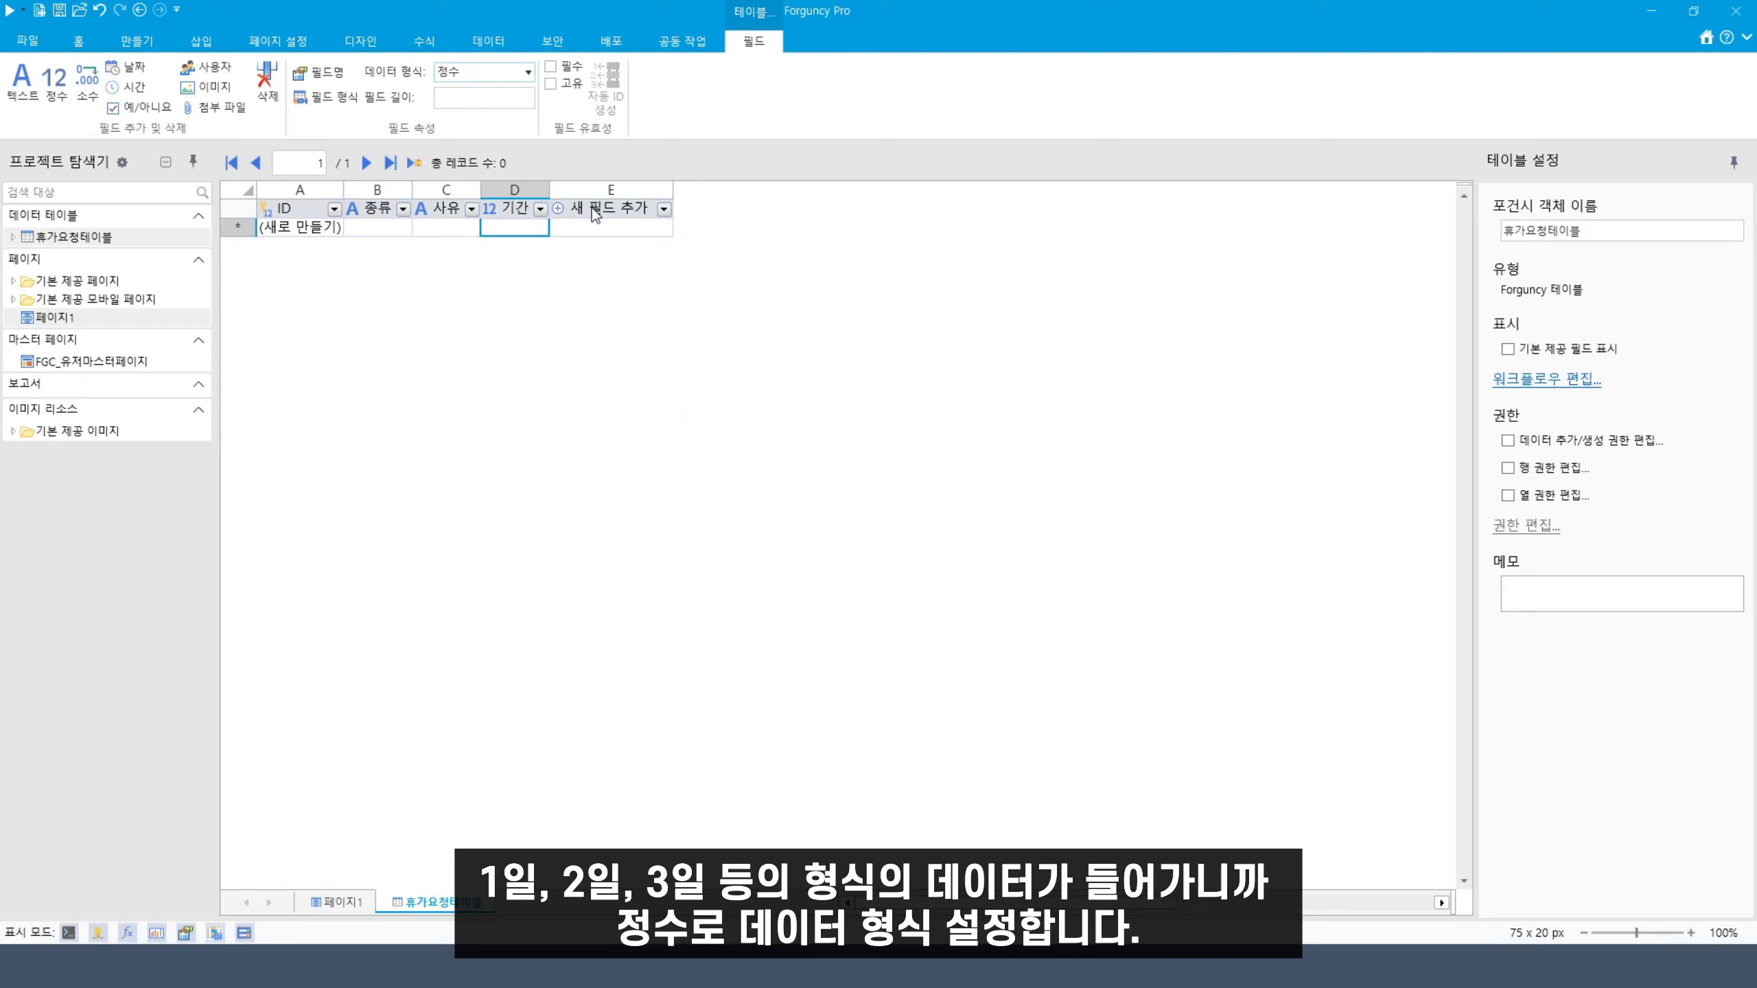
# Add a 시작일 field in column E with the 날짜 (date) data type
pyautogui.click(631, 219)
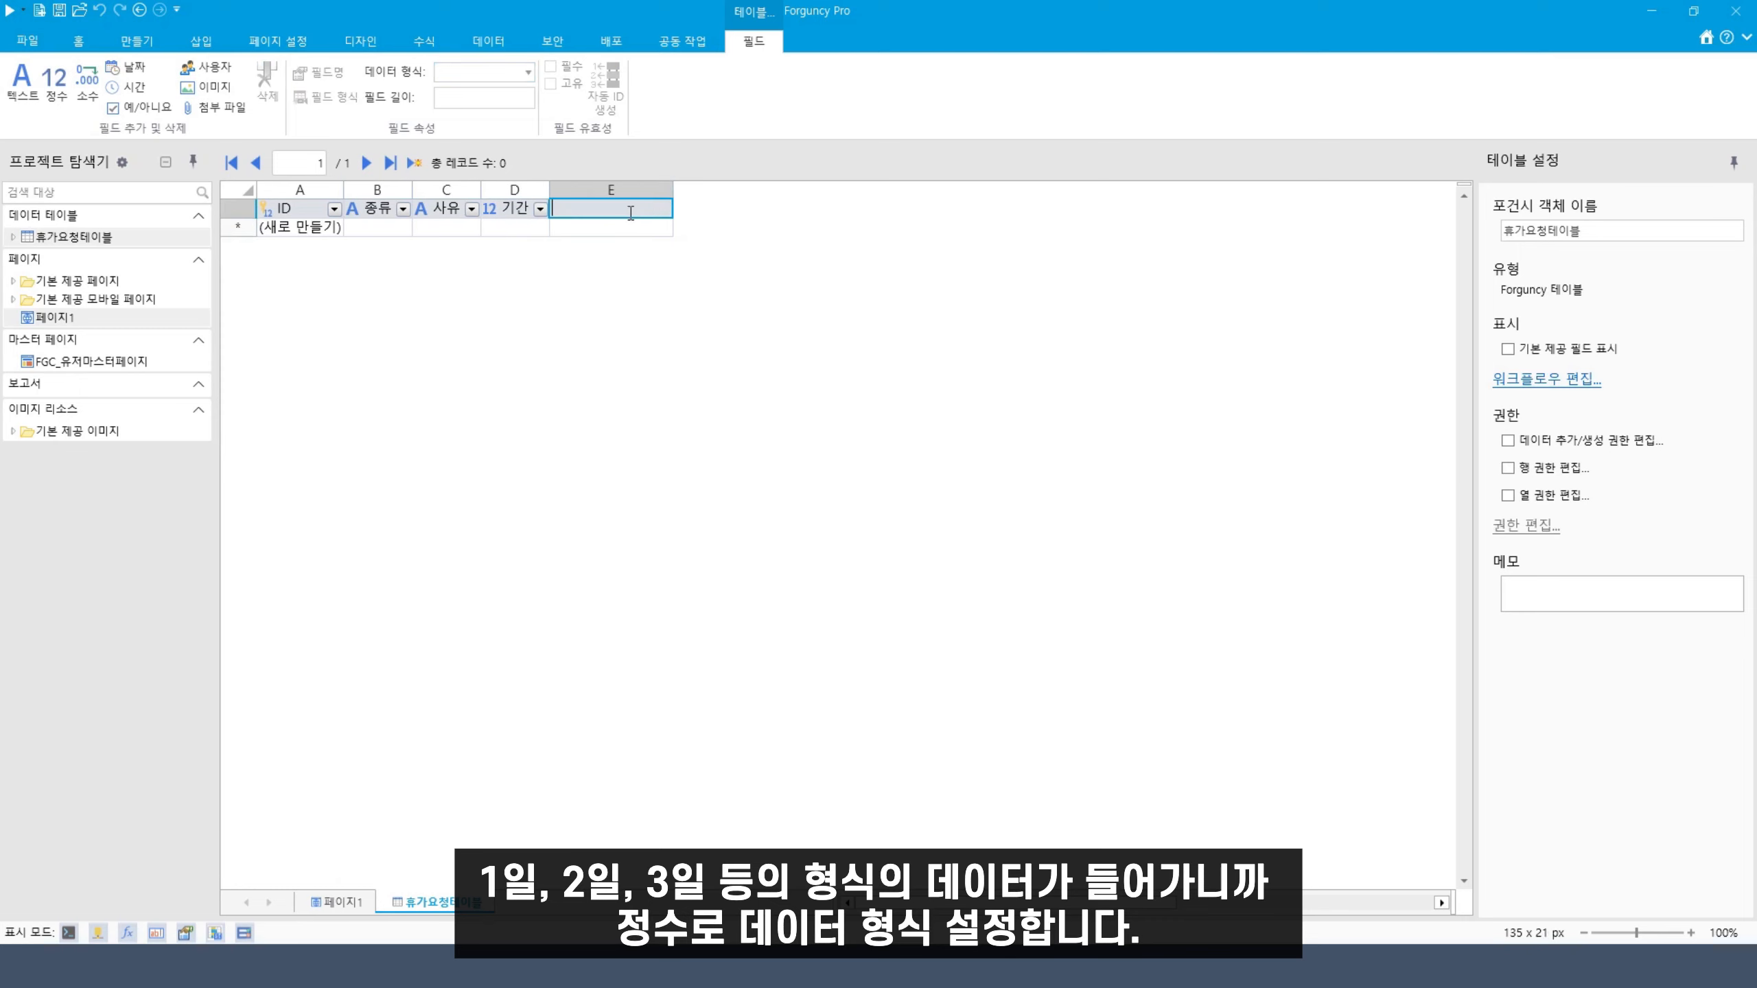
pyautogui.write('시작이')
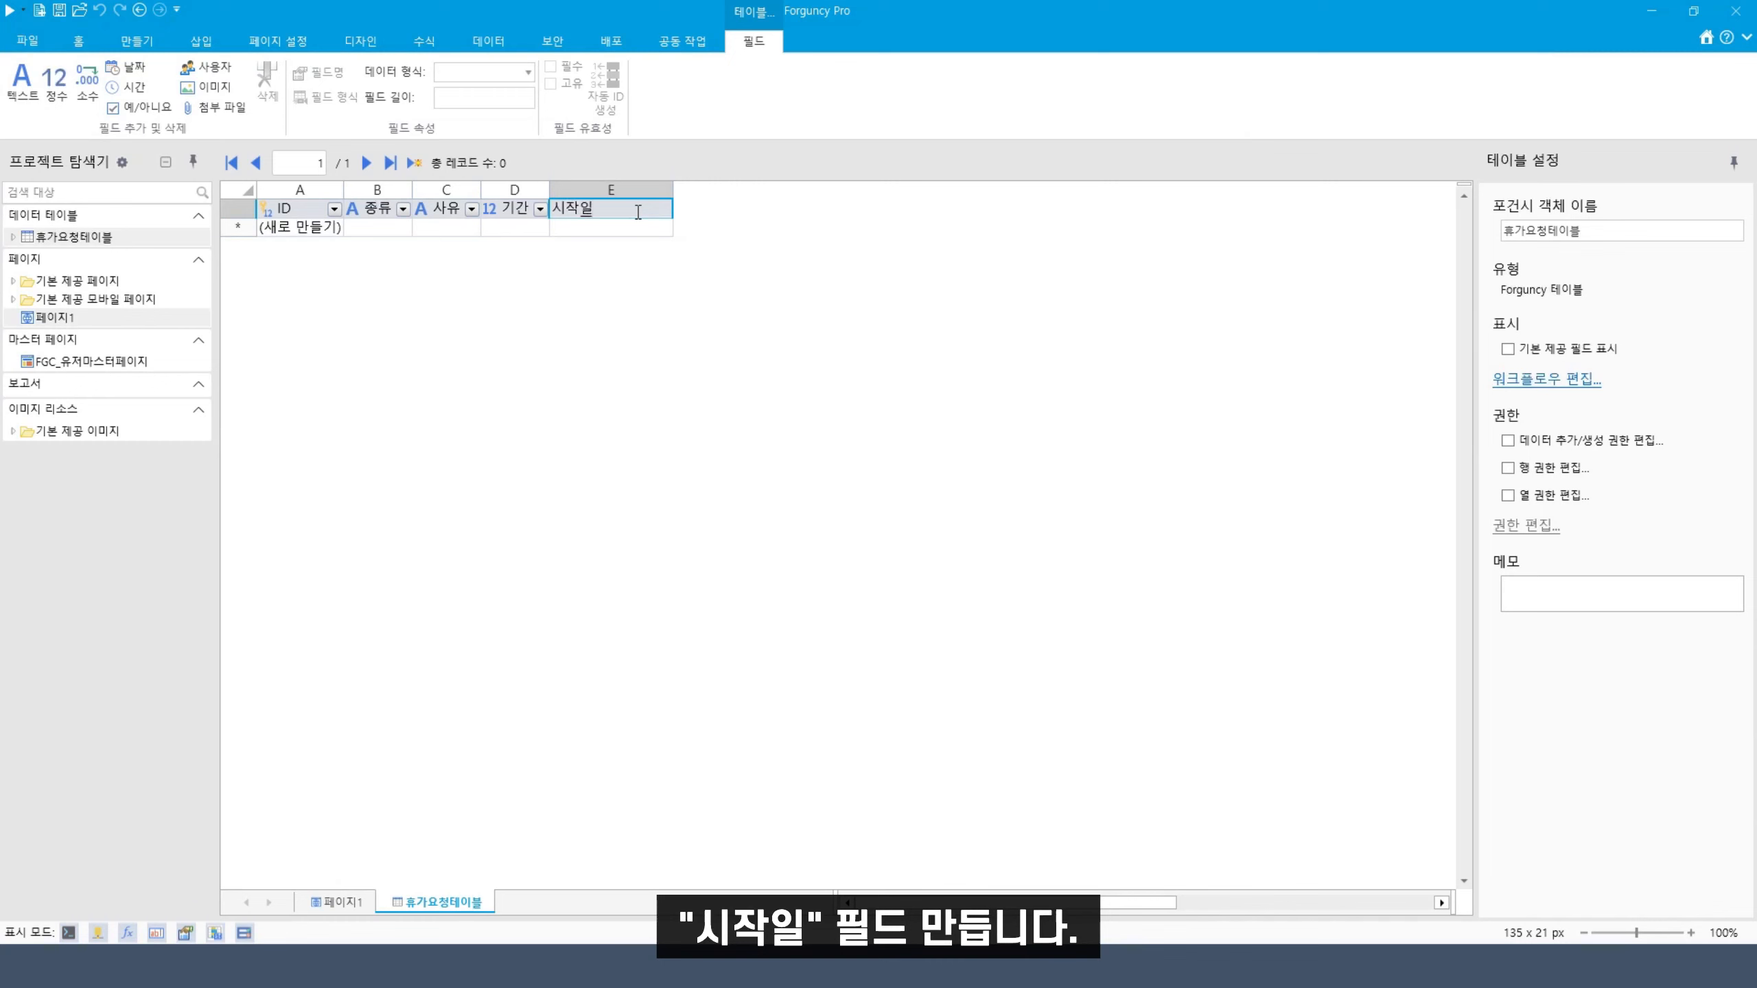
pyautogui.press('Return')
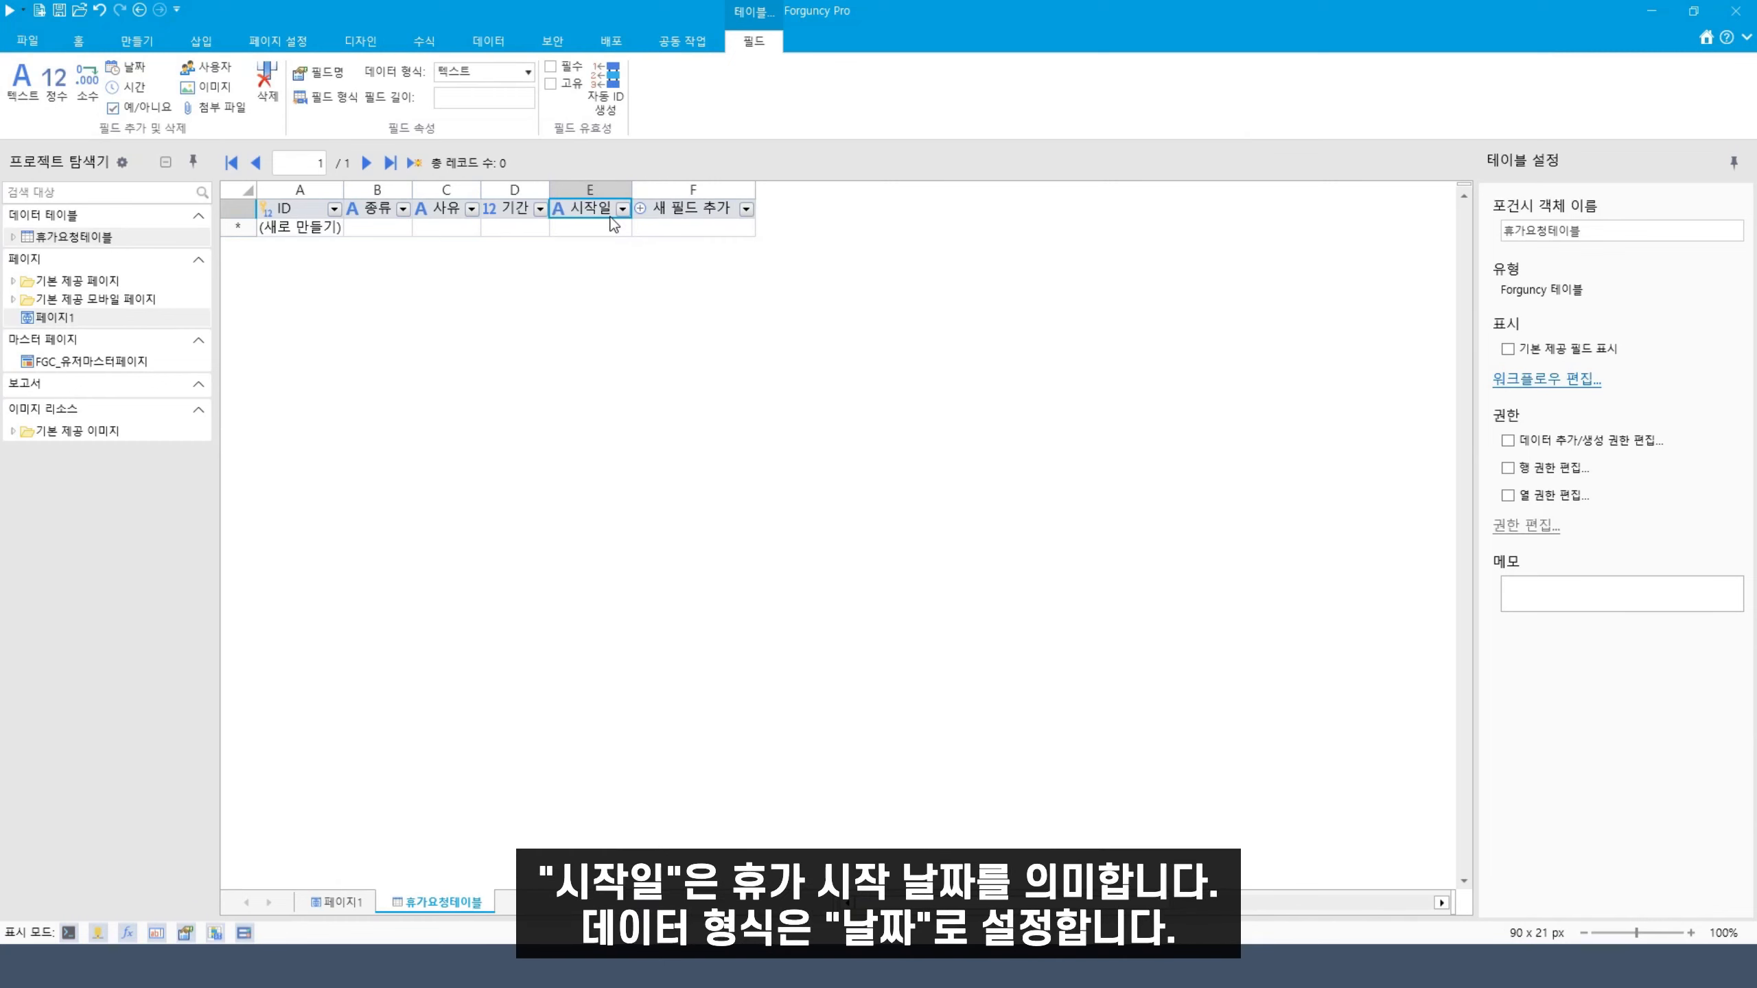
pyautogui.click(511, 72)
pyautogui.click(479, 152)
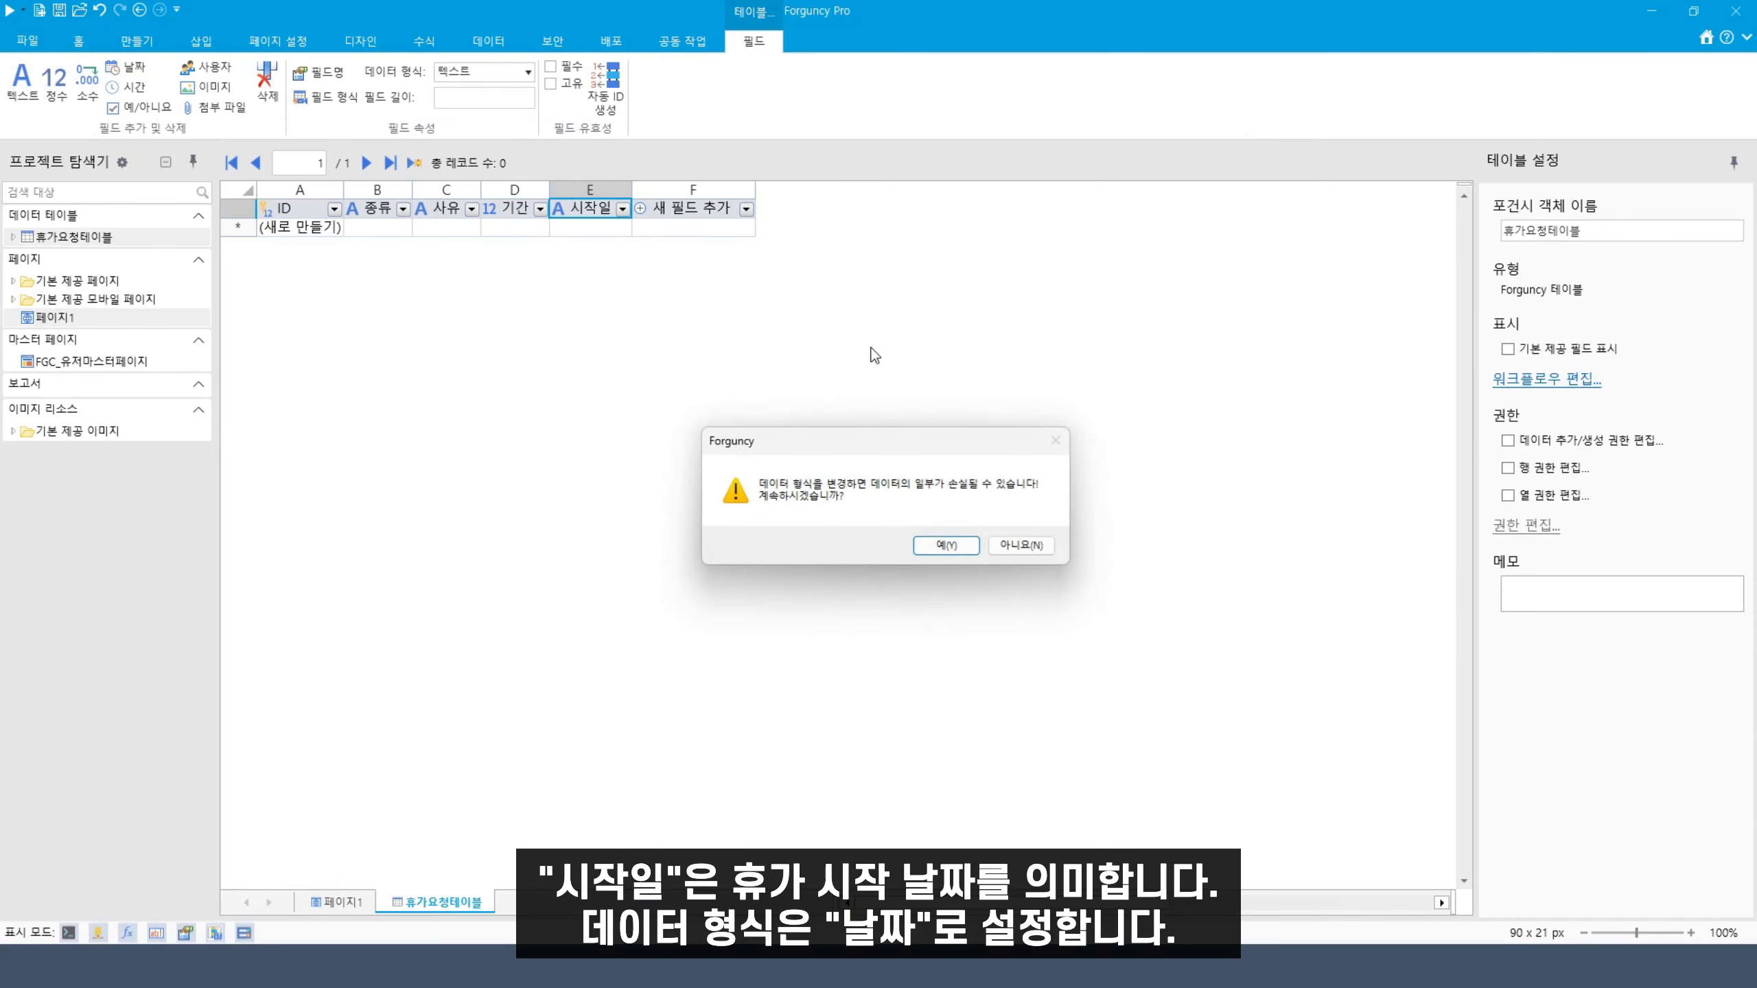
pyautogui.click(944, 546)
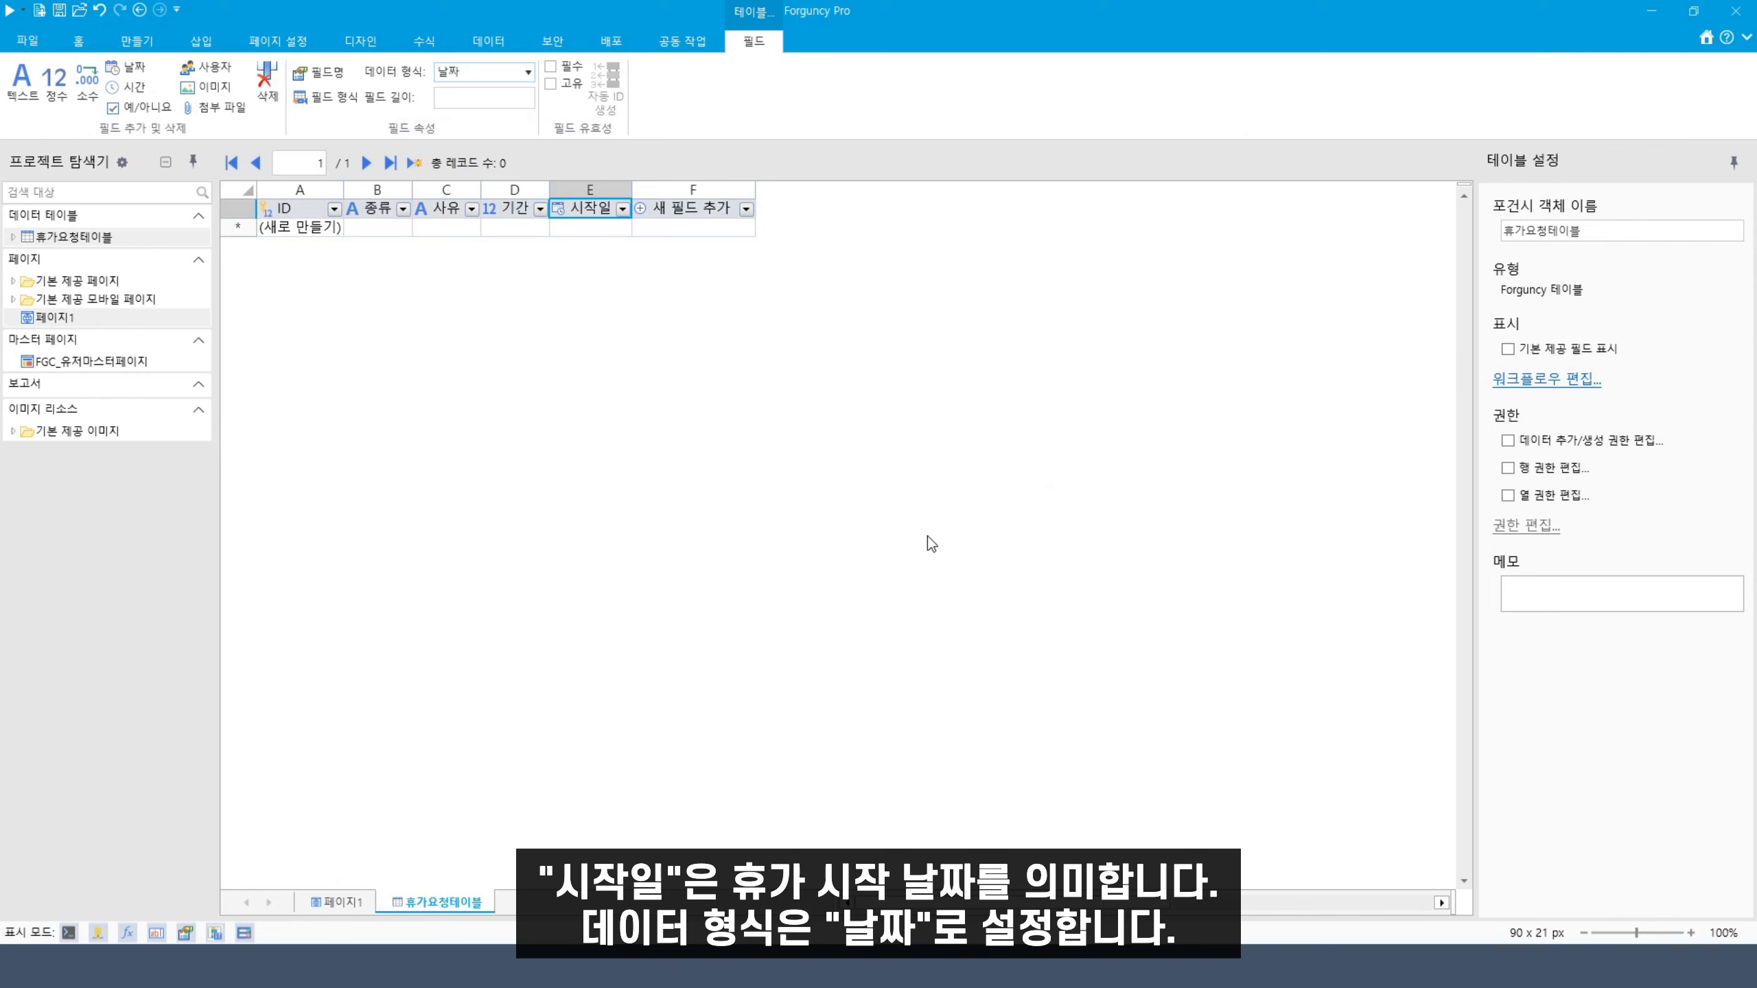
# Add a 종료일 field in column F with the 날짜 (date) data type
pyautogui.click(677, 210)
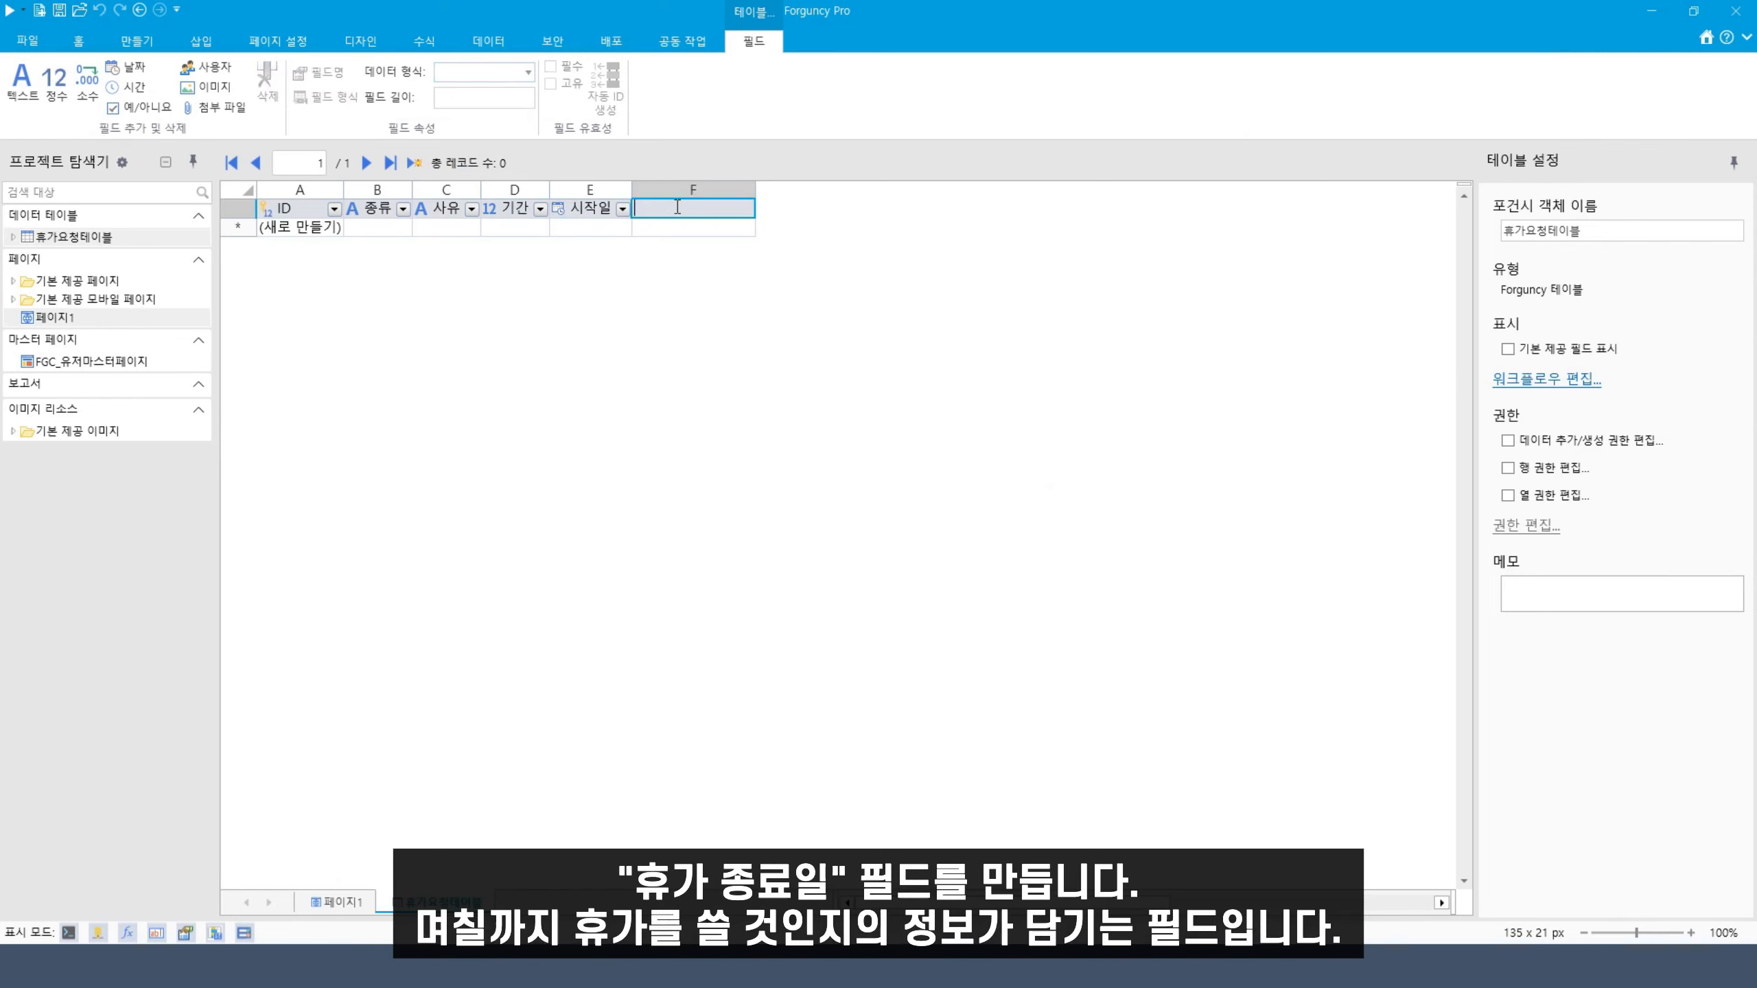
pyautogui.write('종료일')
pyautogui.click(690, 228)
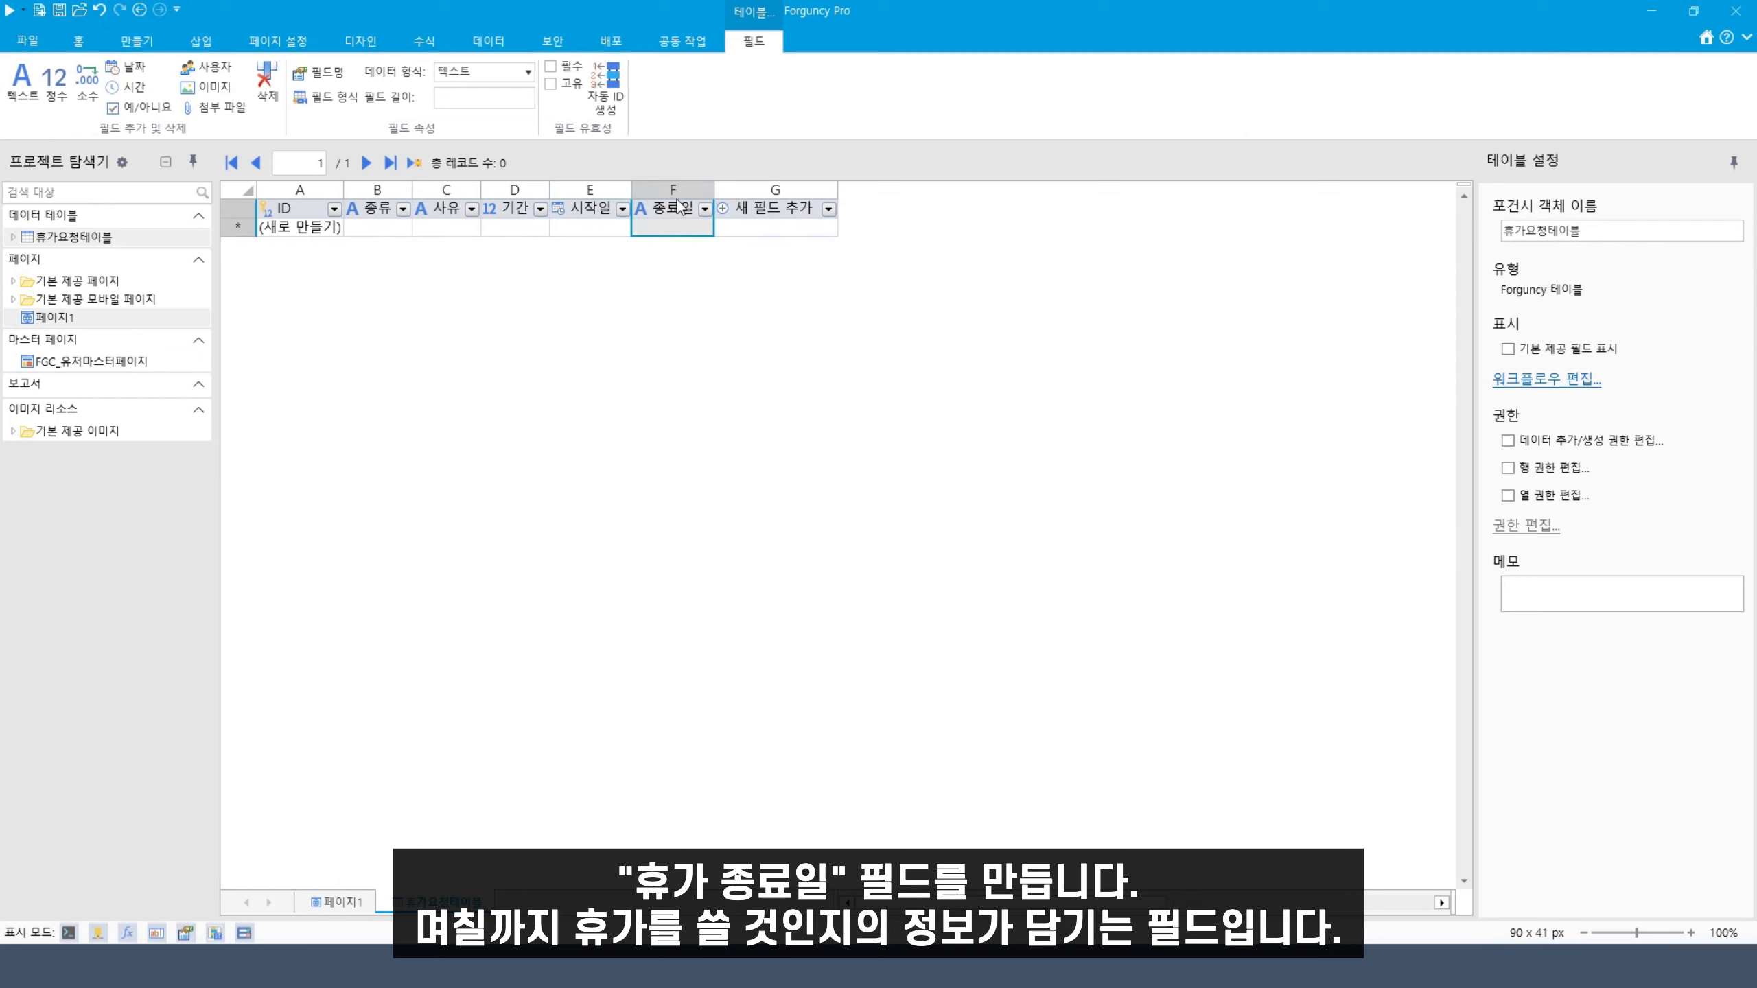
pyautogui.click(704, 209)
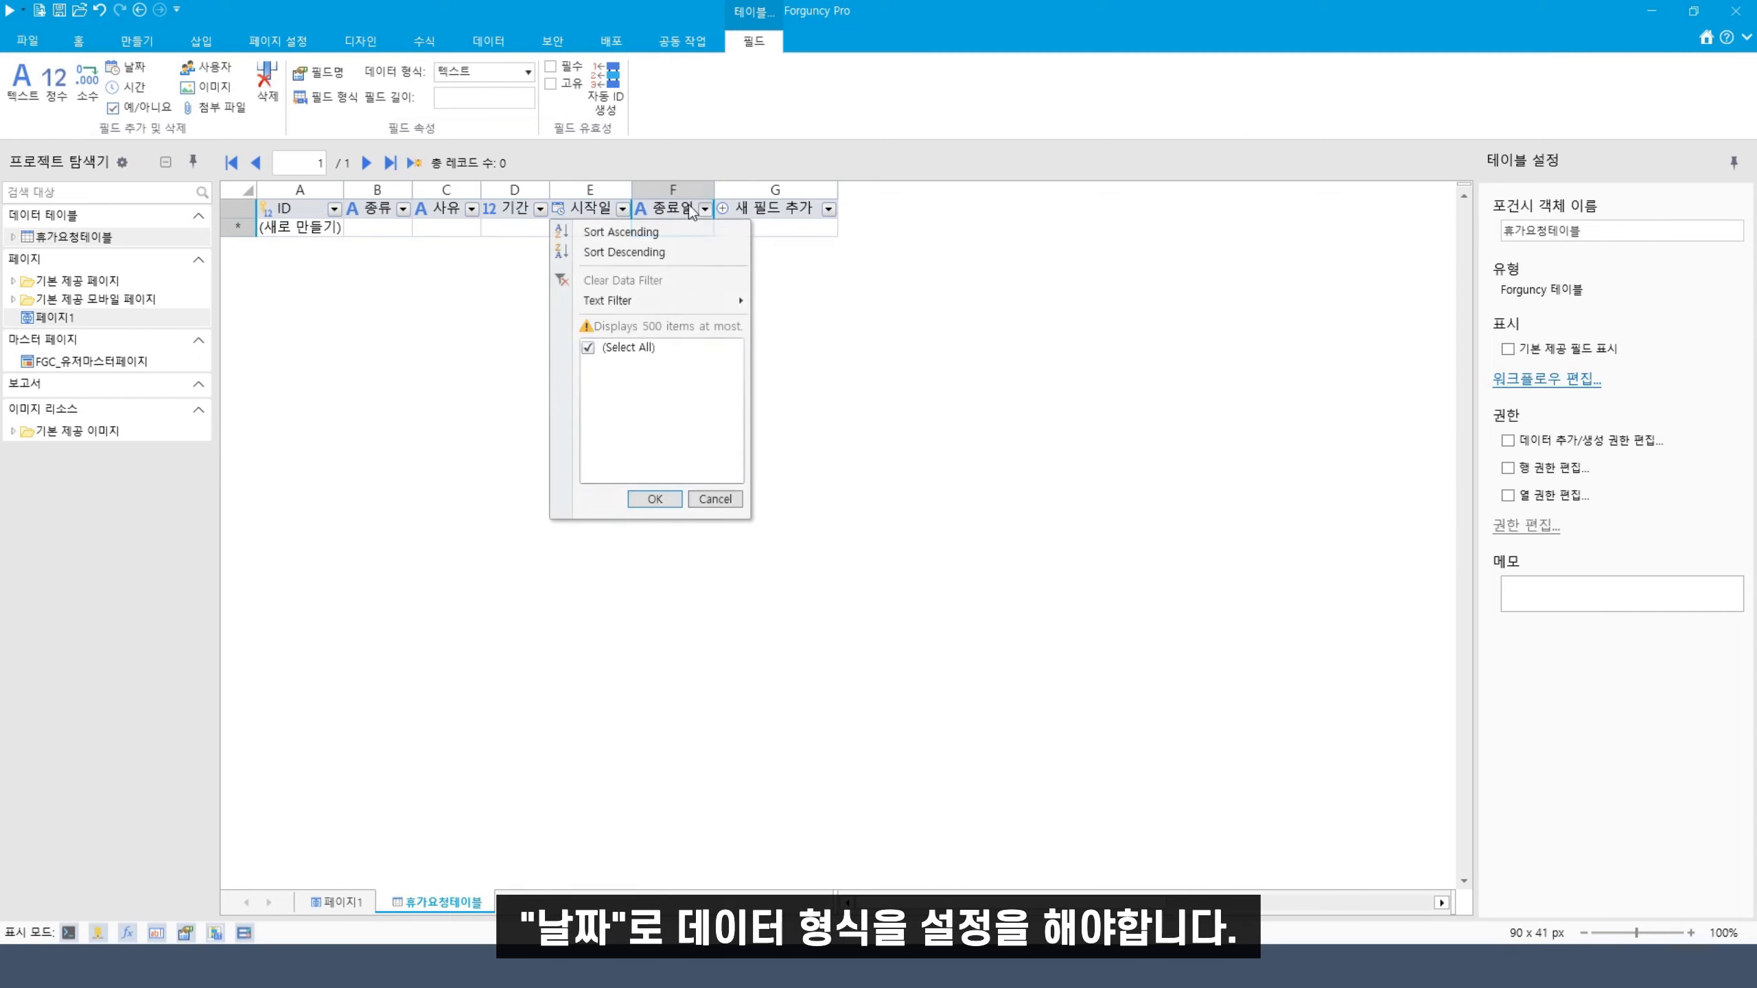
pyautogui.click(494, 82)
pyautogui.click(494, 82)
pyautogui.click(478, 182)
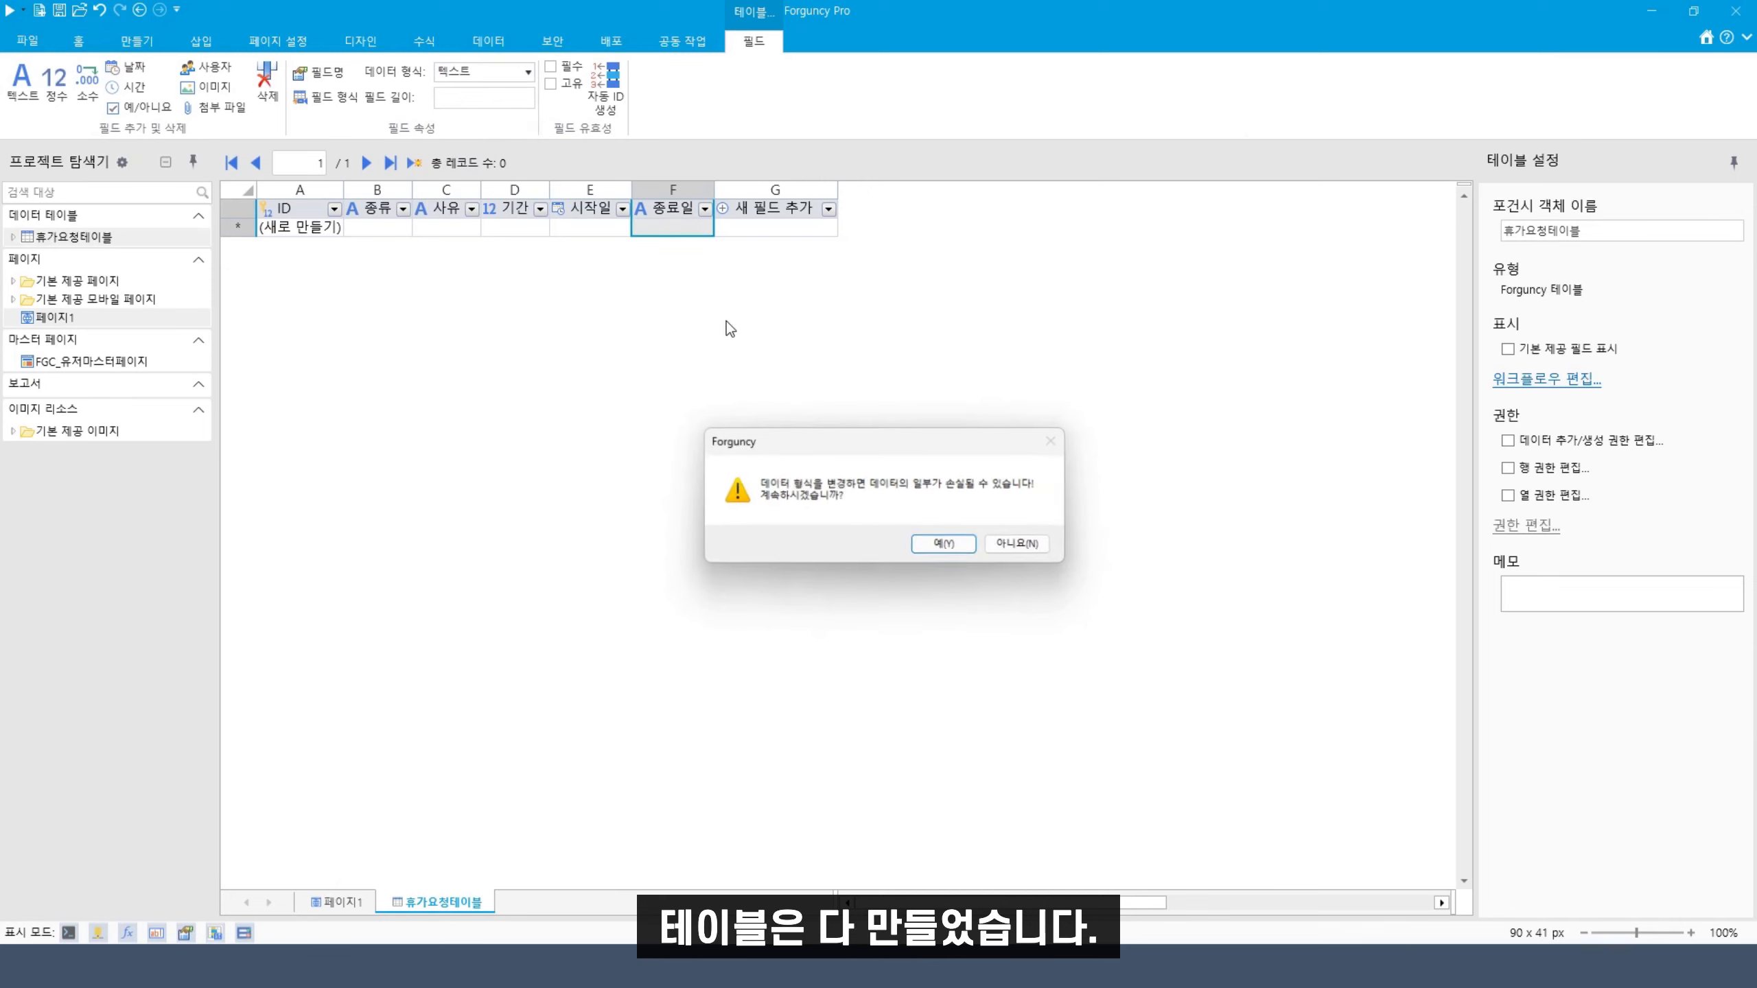
pyautogui.click(947, 546)
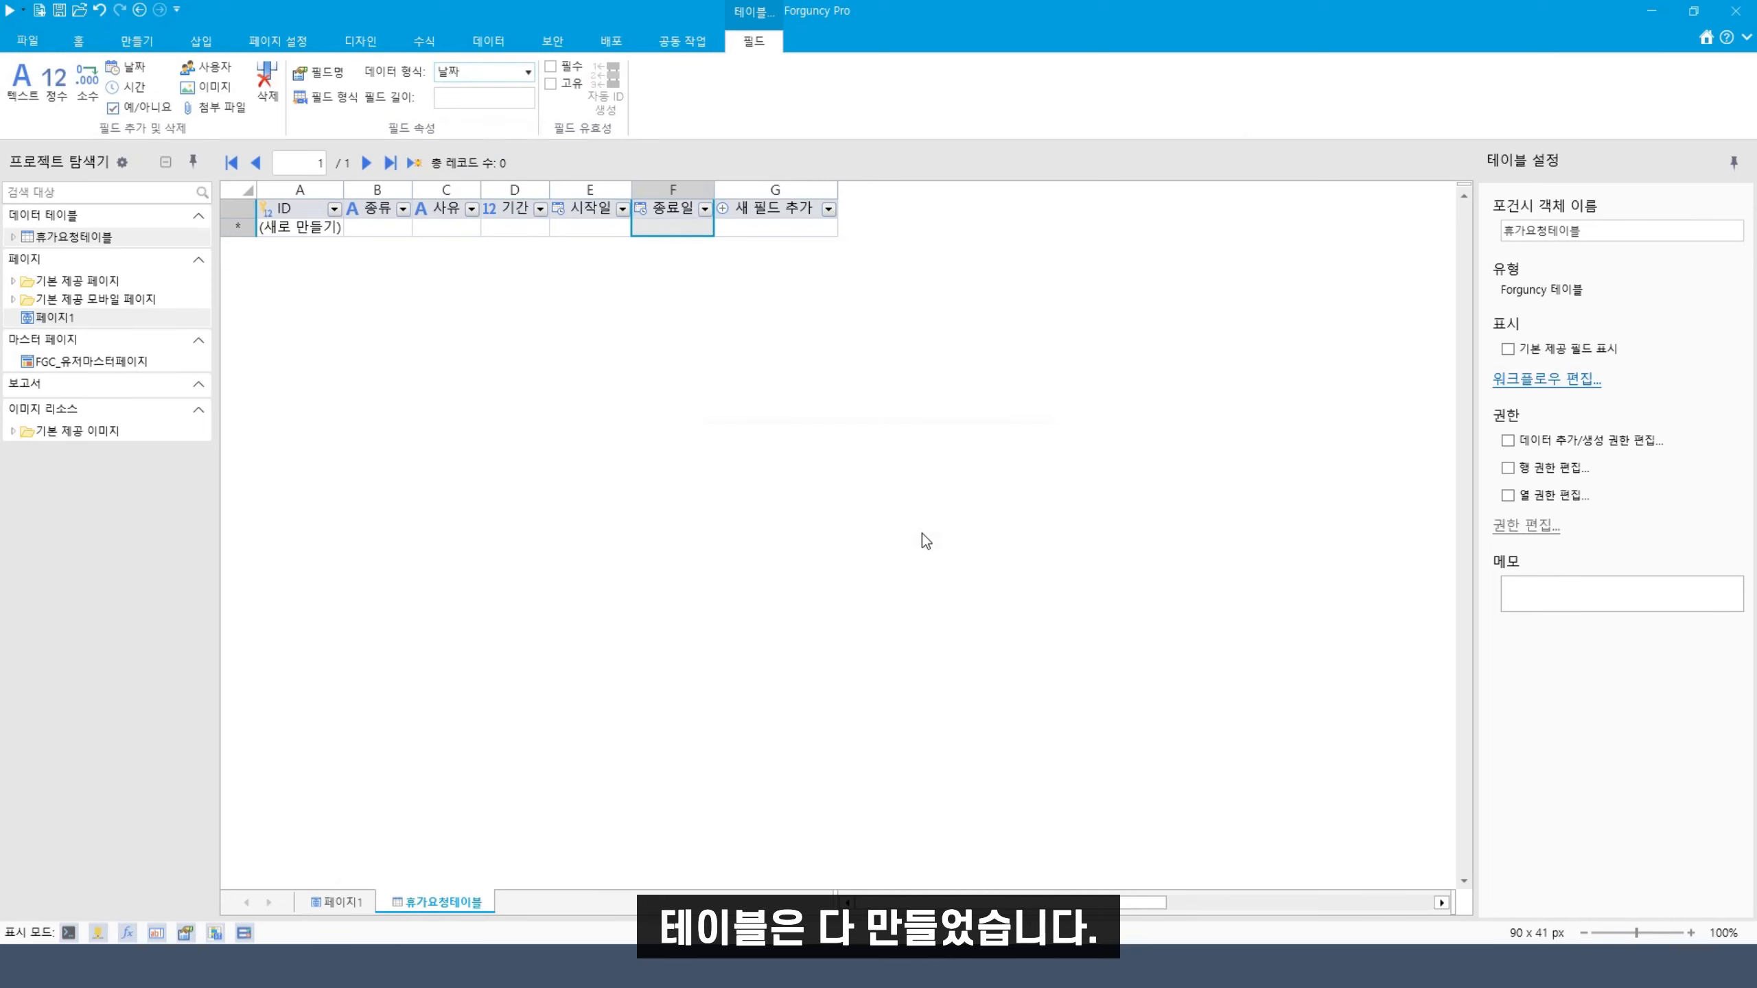
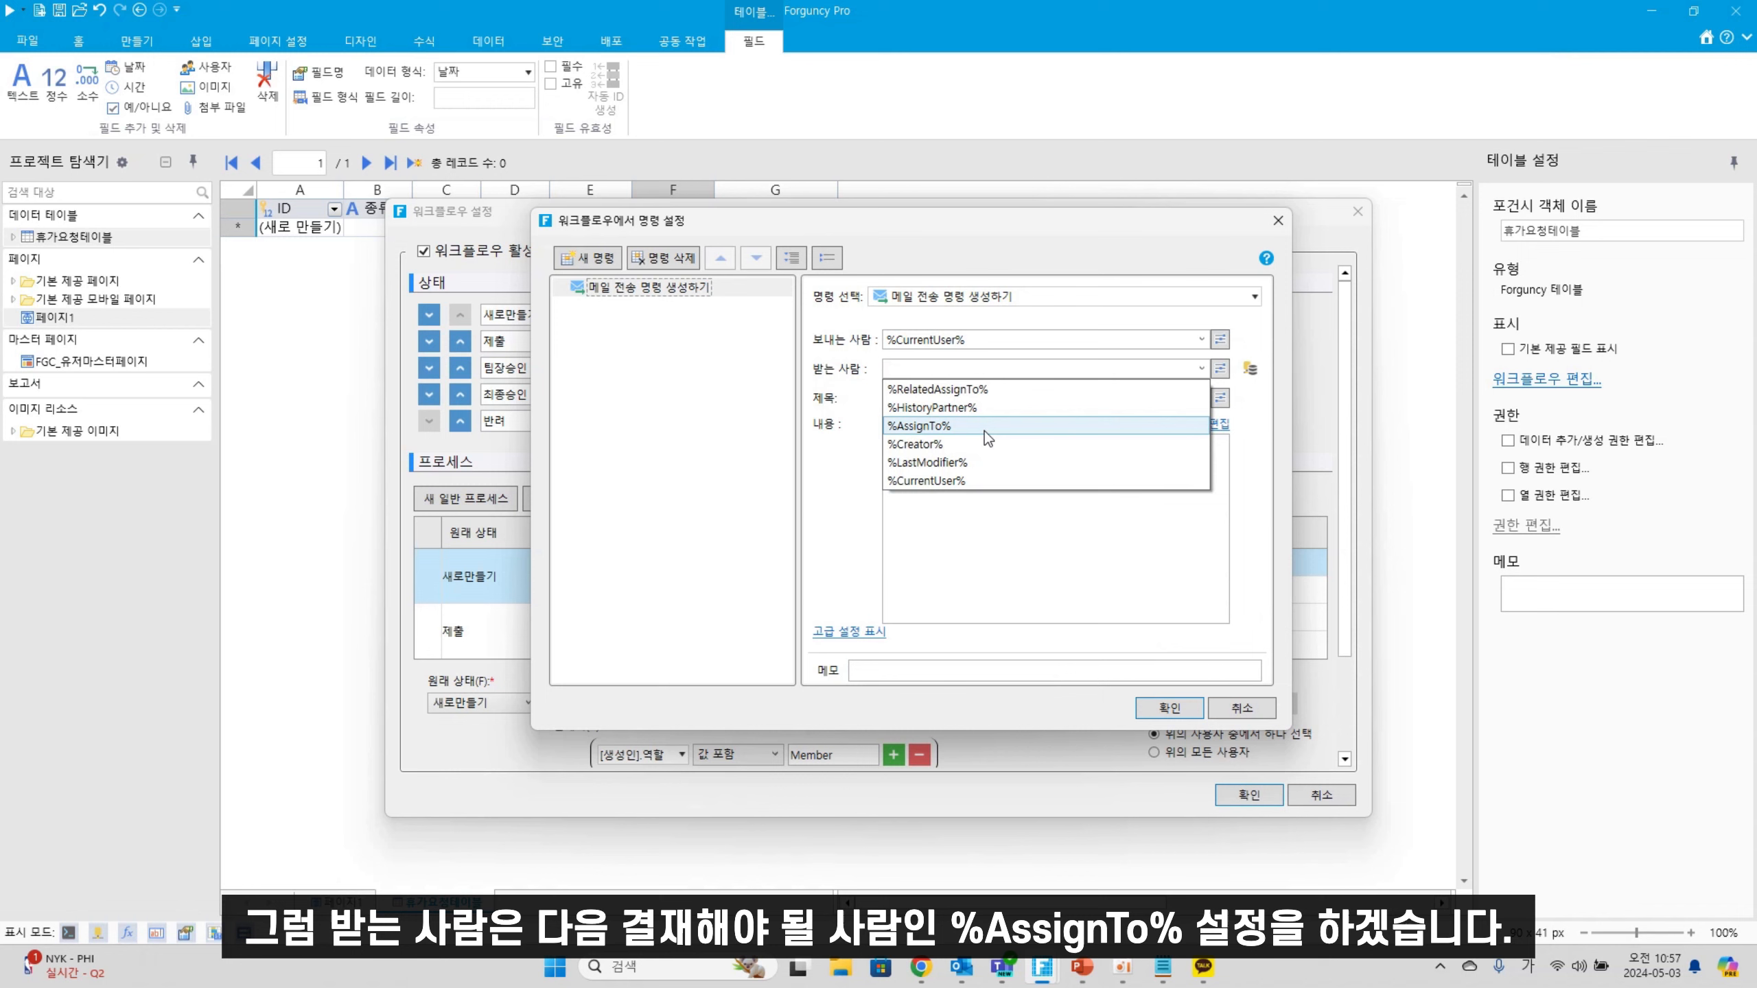
# Address the workflow mail to %AssignTo% and begin the subject 휴가 결재 승인 요청
pyautogui.click(984, 425)
pyautogui.click(1000, 400)
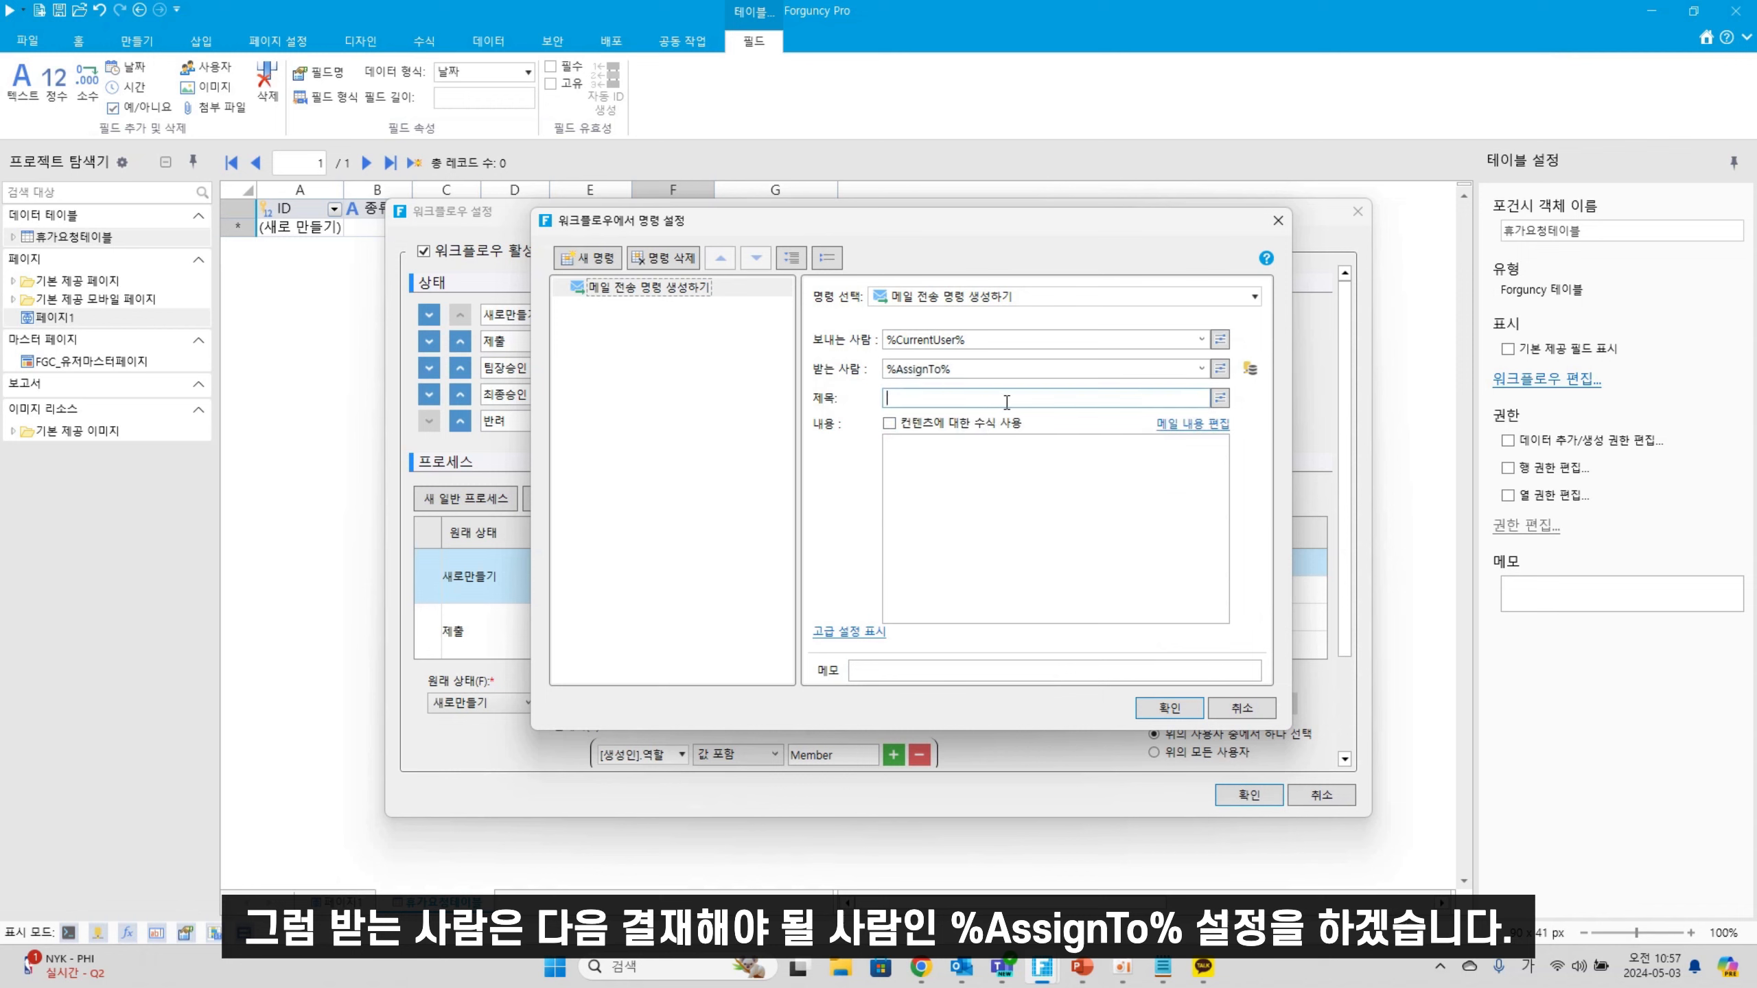
pyautogui.write('휴')
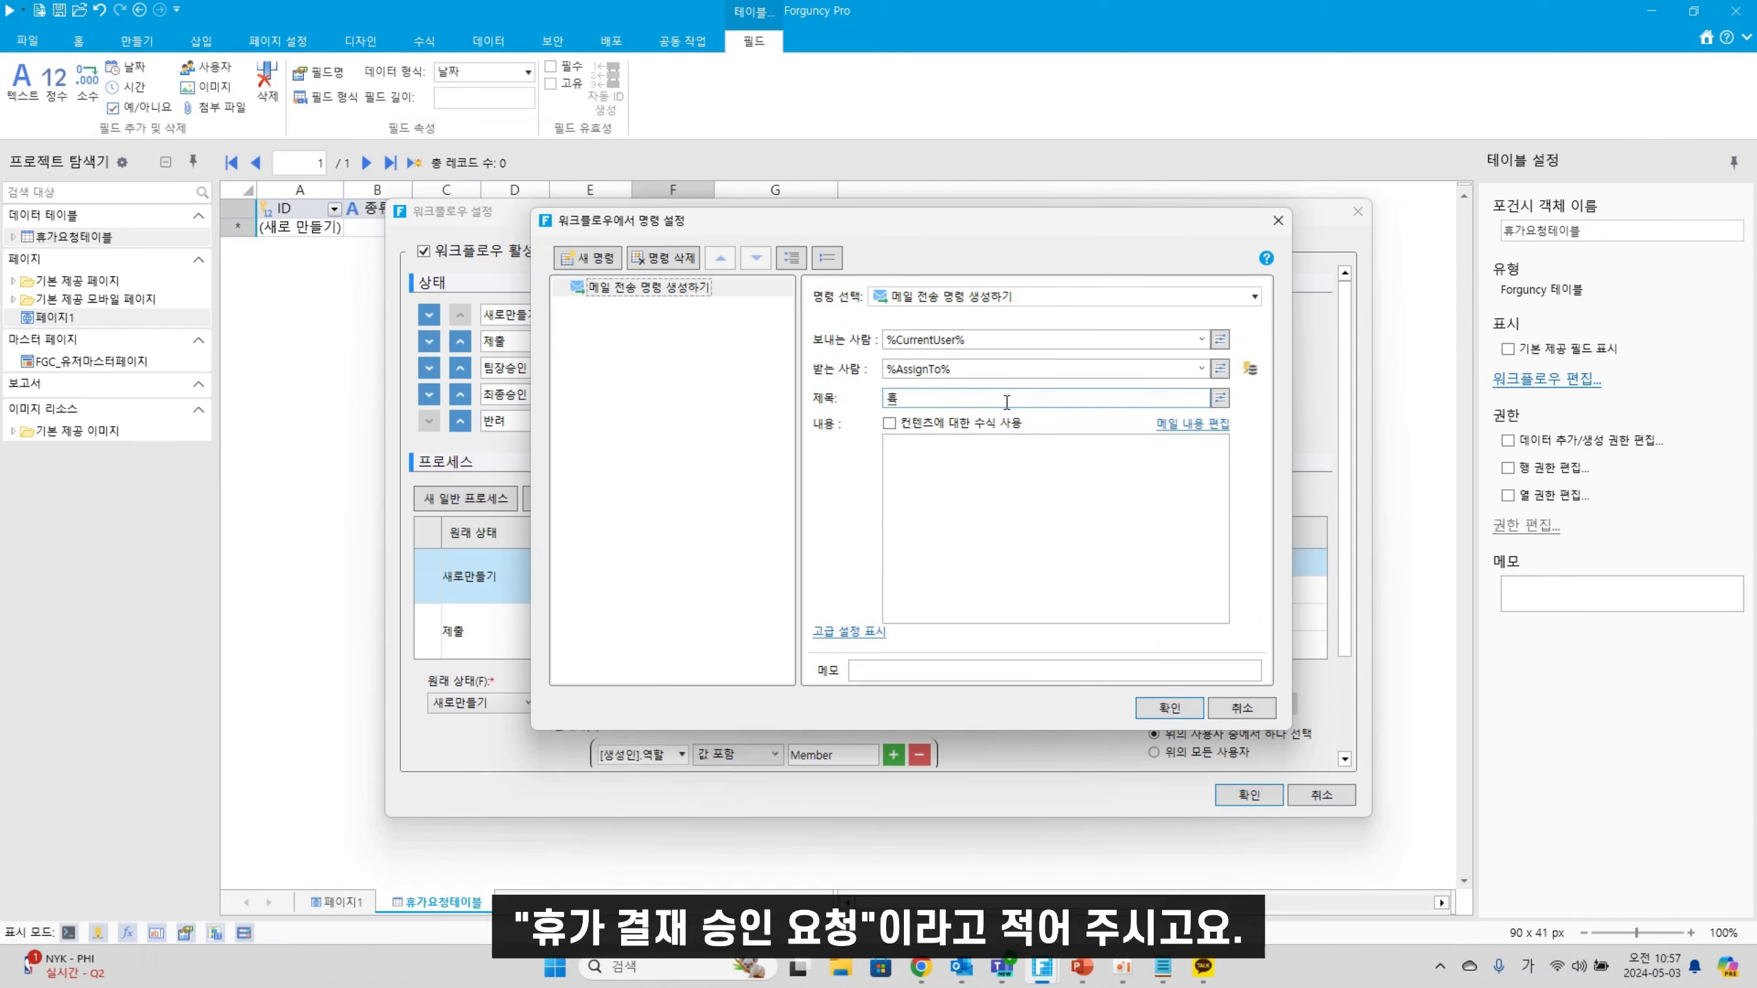
pyautogui.write('가 결재 스ㅇ인 요제')
# Write the mail body's opening line: '아래와 같이 [생성인]가 휴가 결재를 등록하였습니다.'
pyautogui.click(1191, 423)
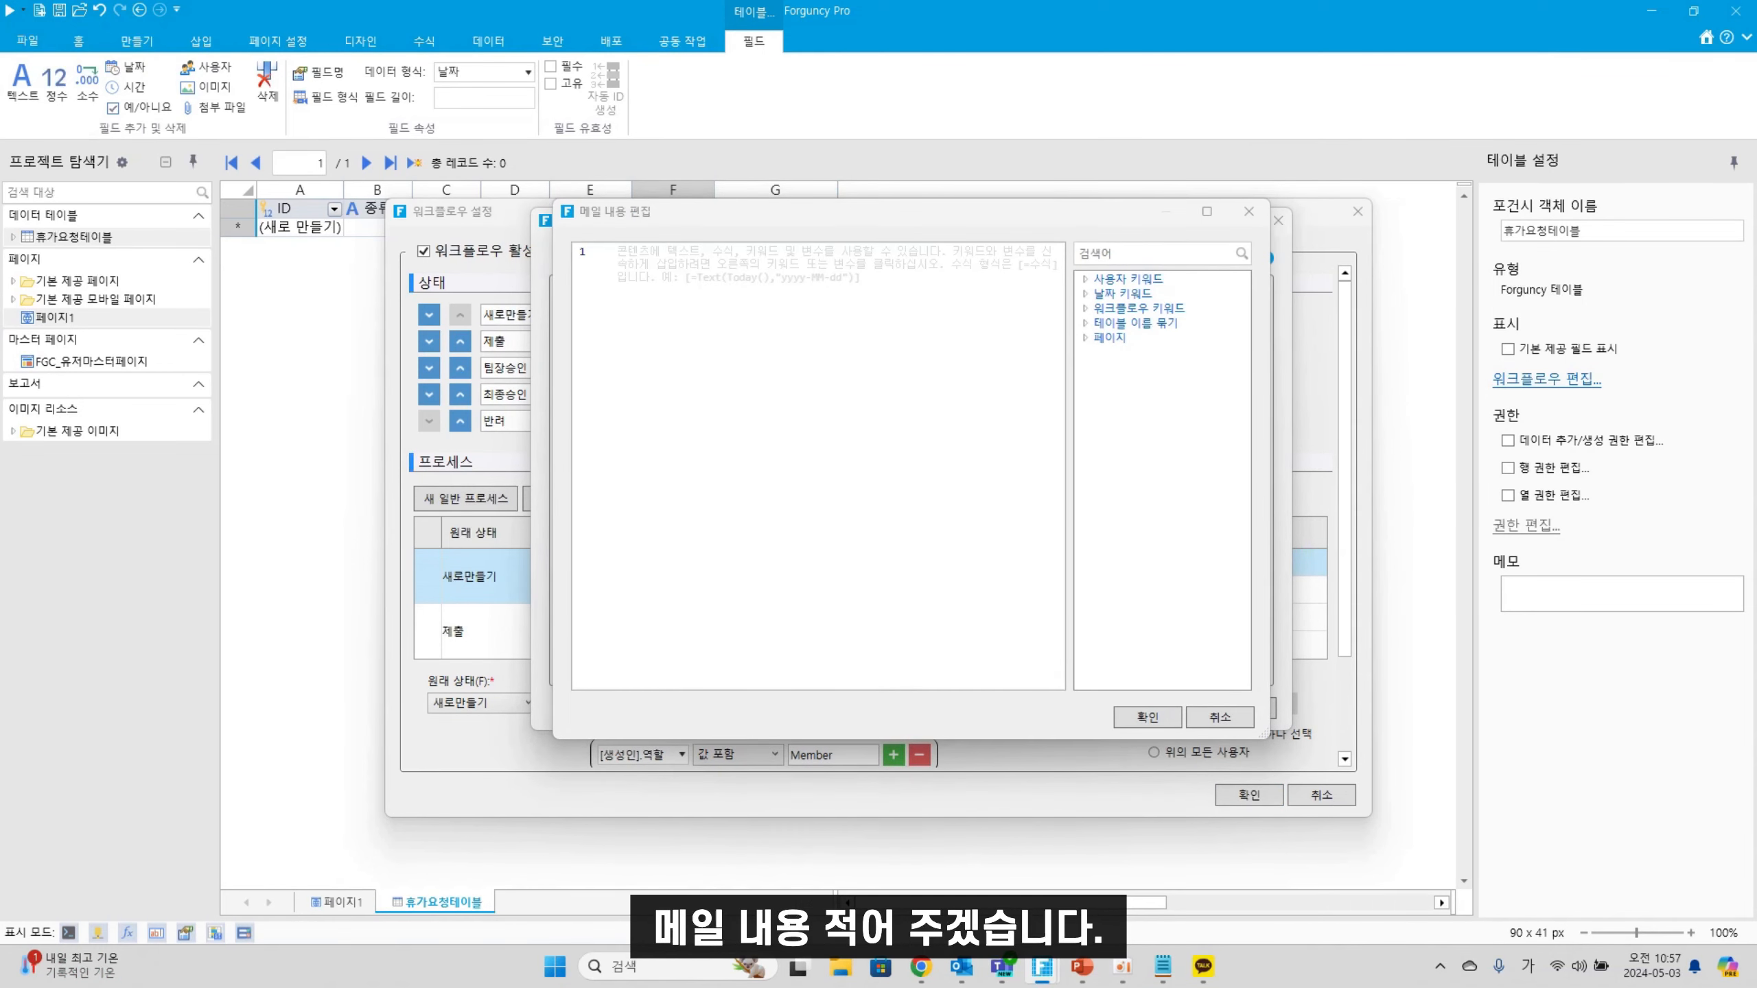
pyautogui.click(836, 454)
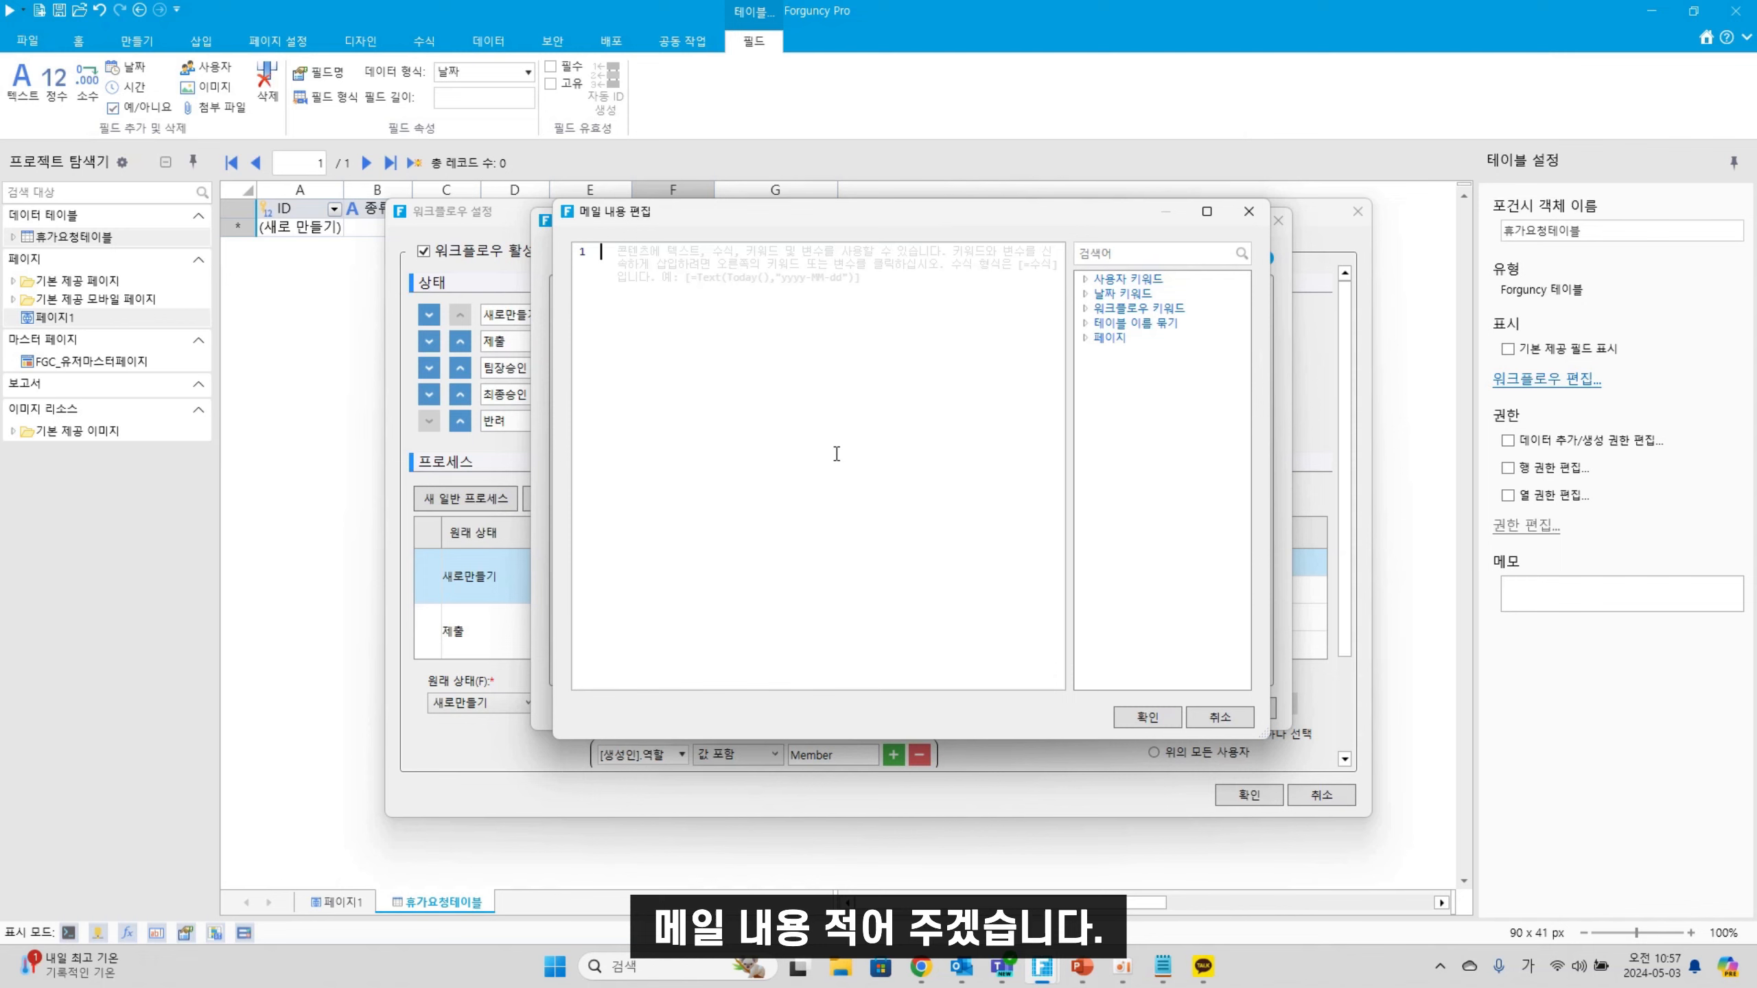
pyautogui.write('아래 ')
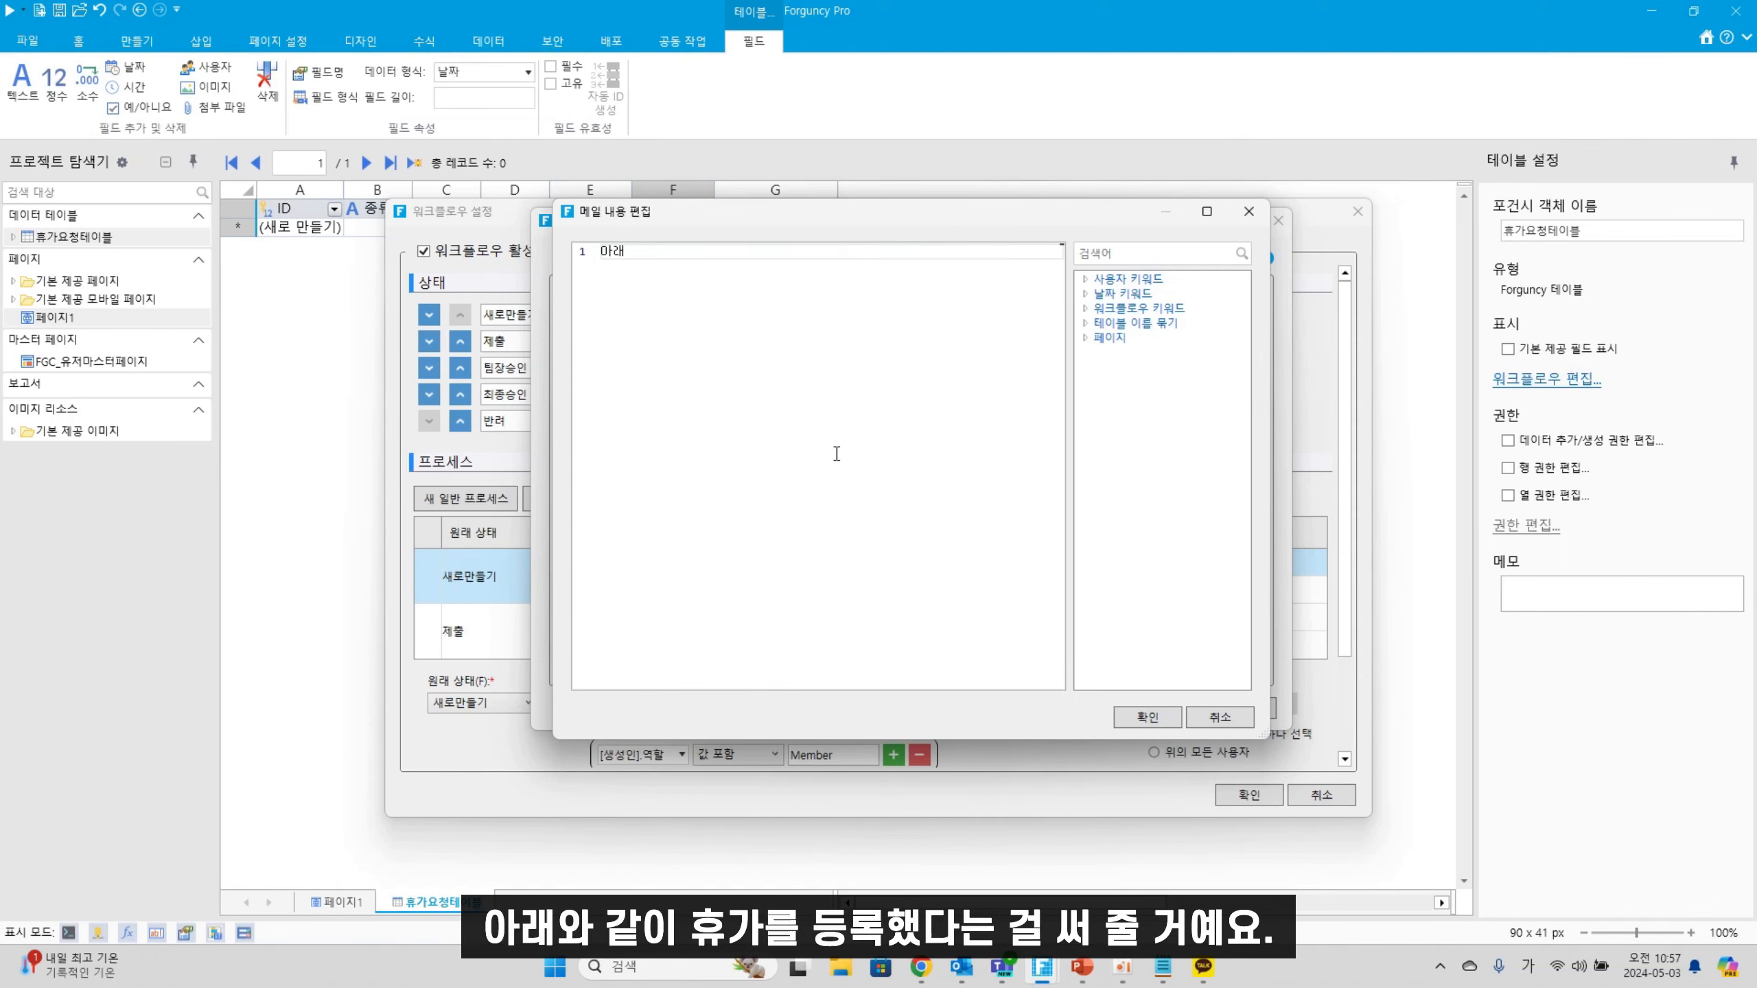
pyautogui.write('와 같이')
pyautogui.click(1085, 325)
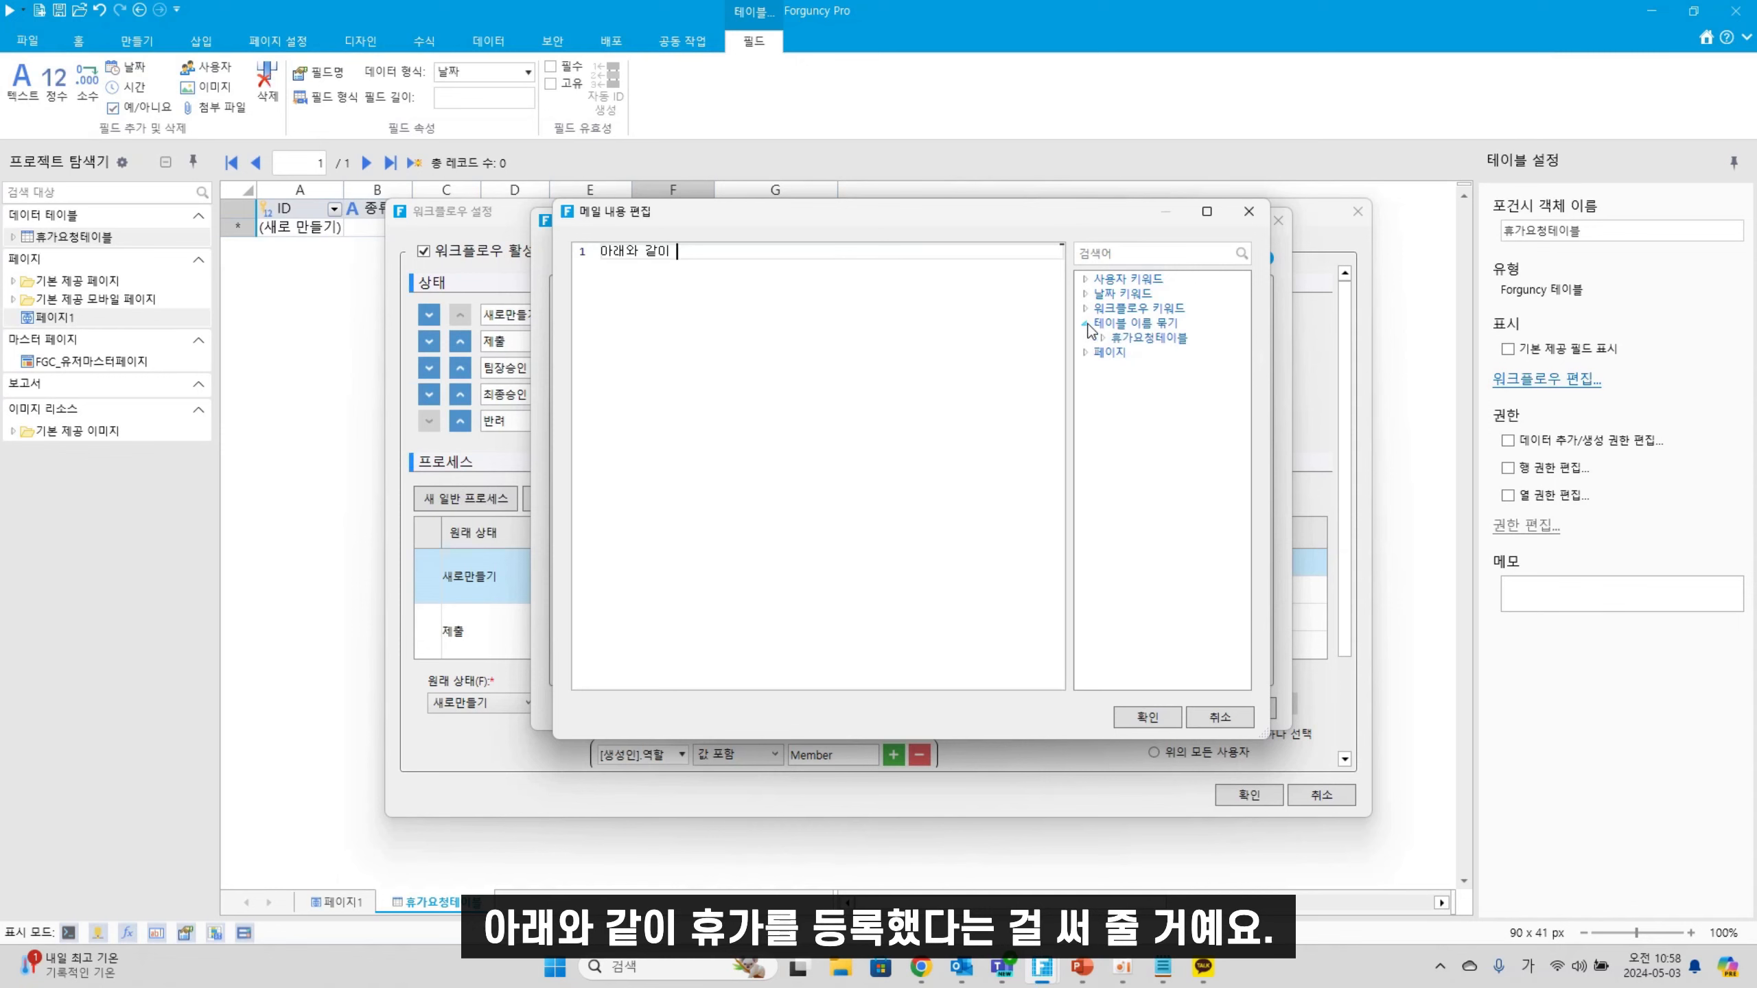
pyautogui.click(1103, 338)
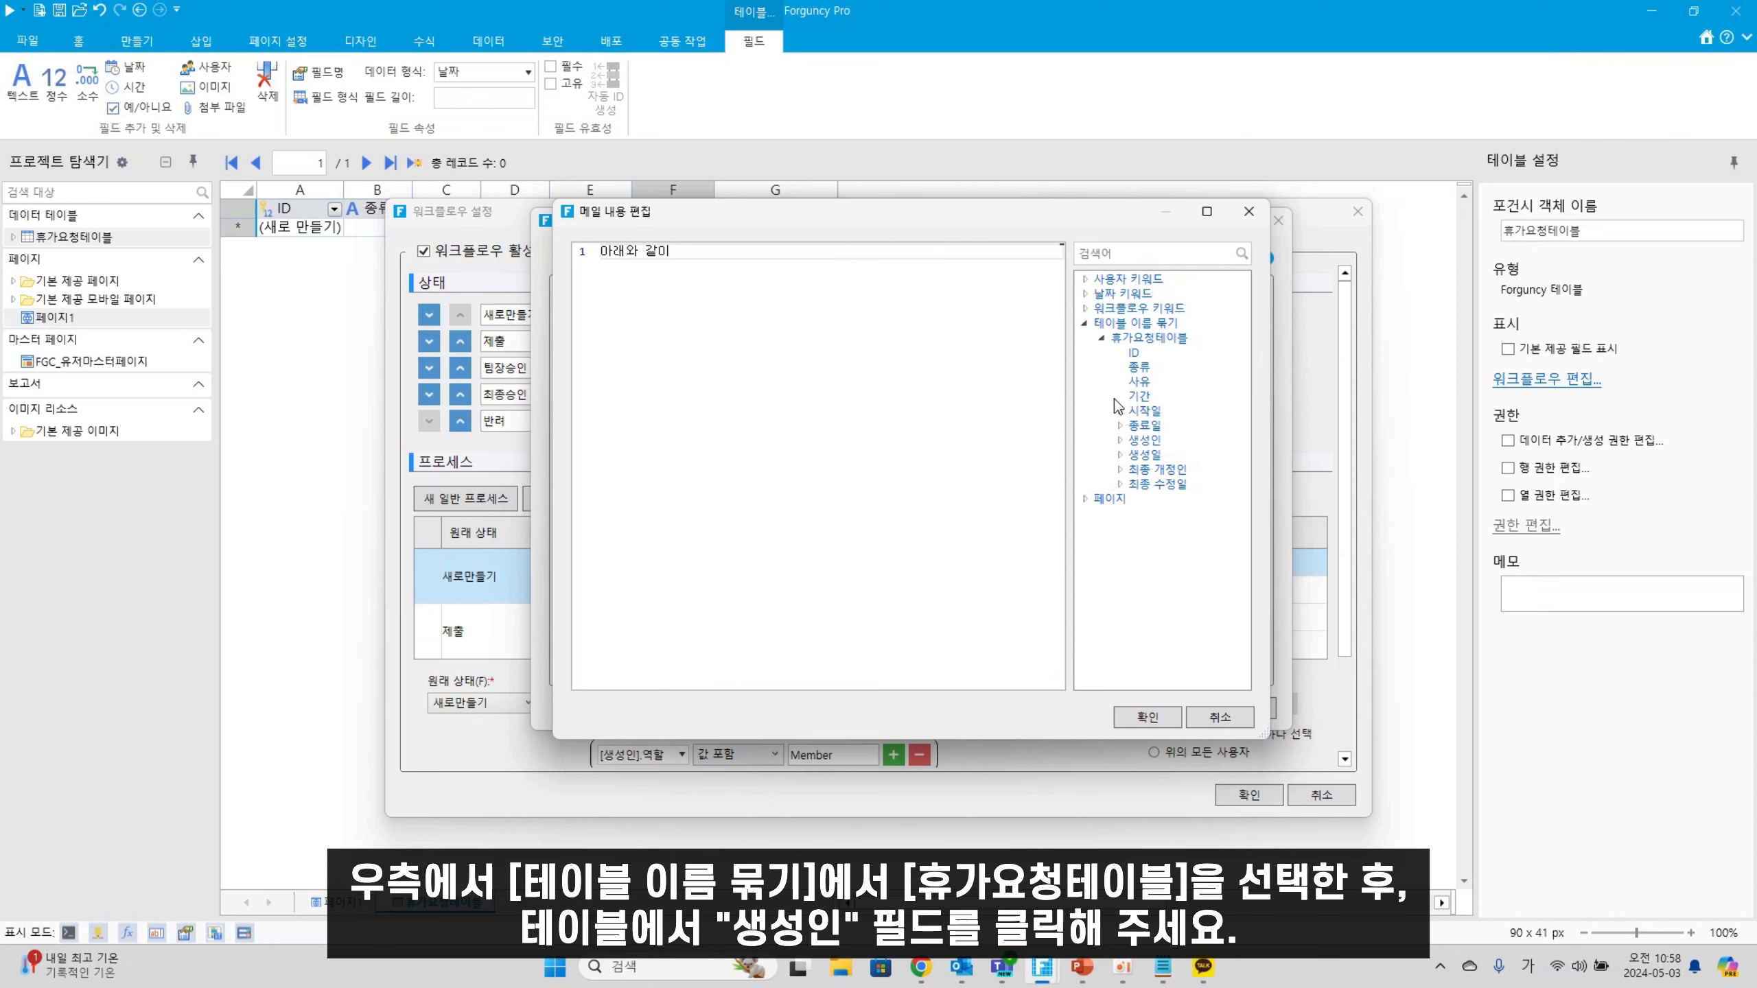
pyautogui.doubleClick(1123, 441)
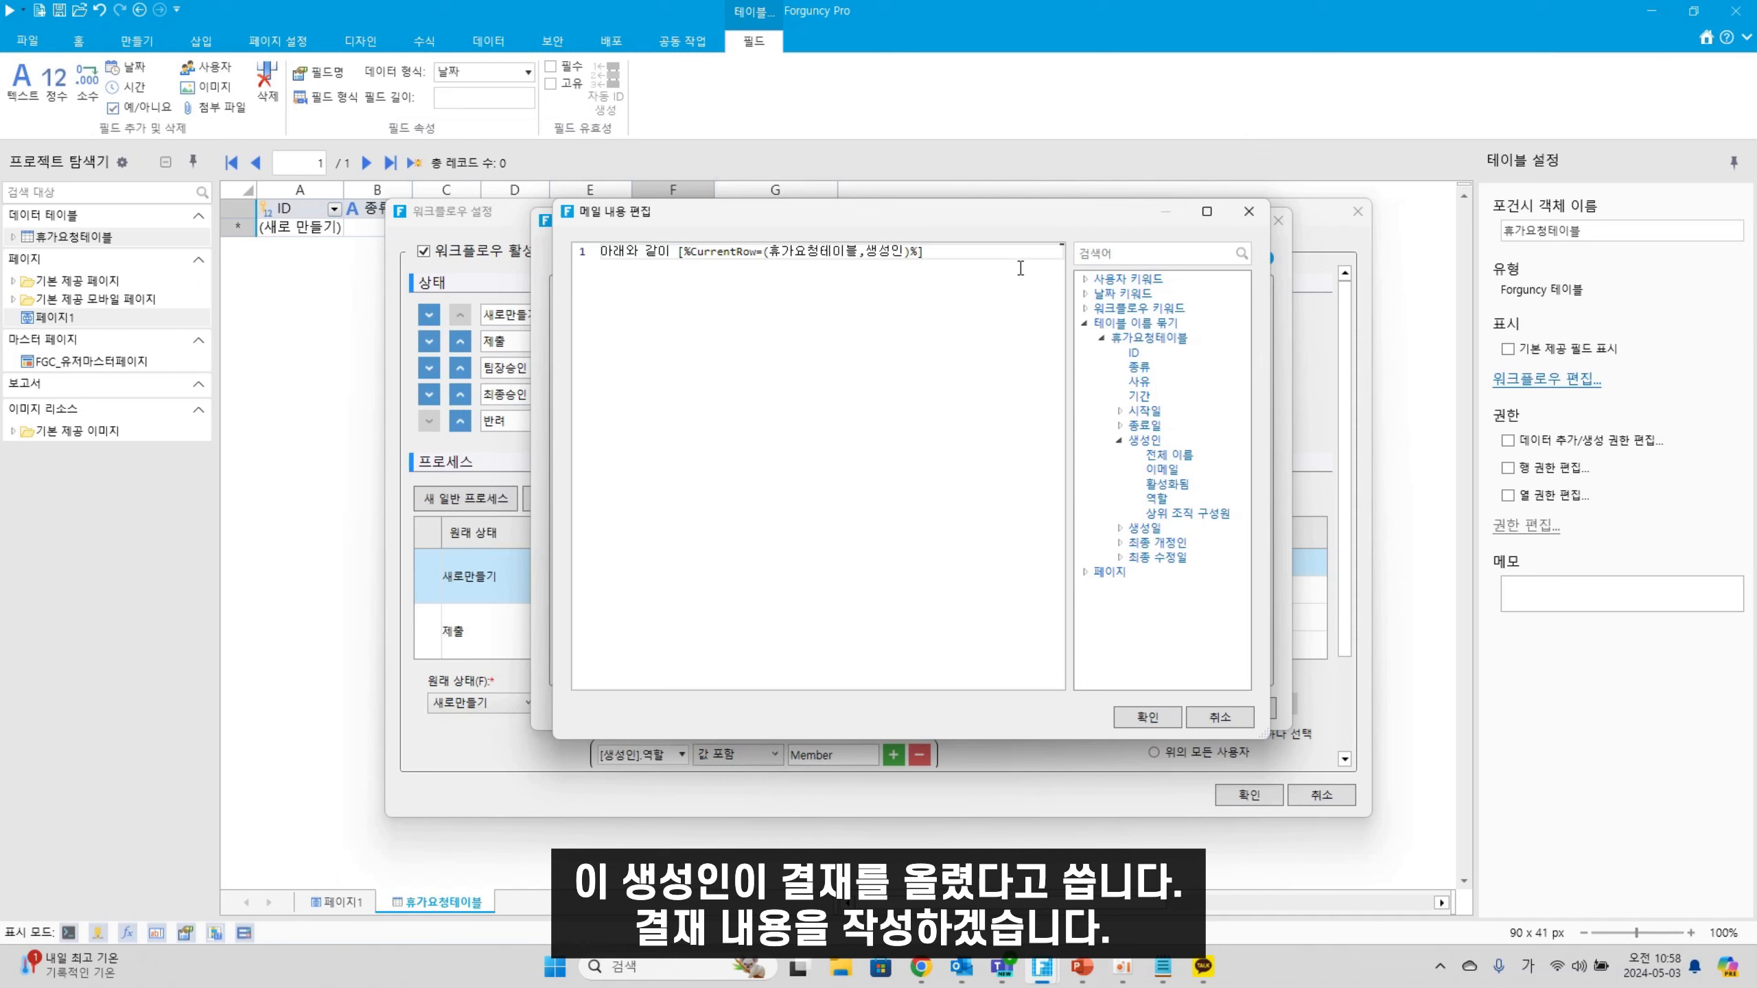
pyautogui.write('가 휴개')
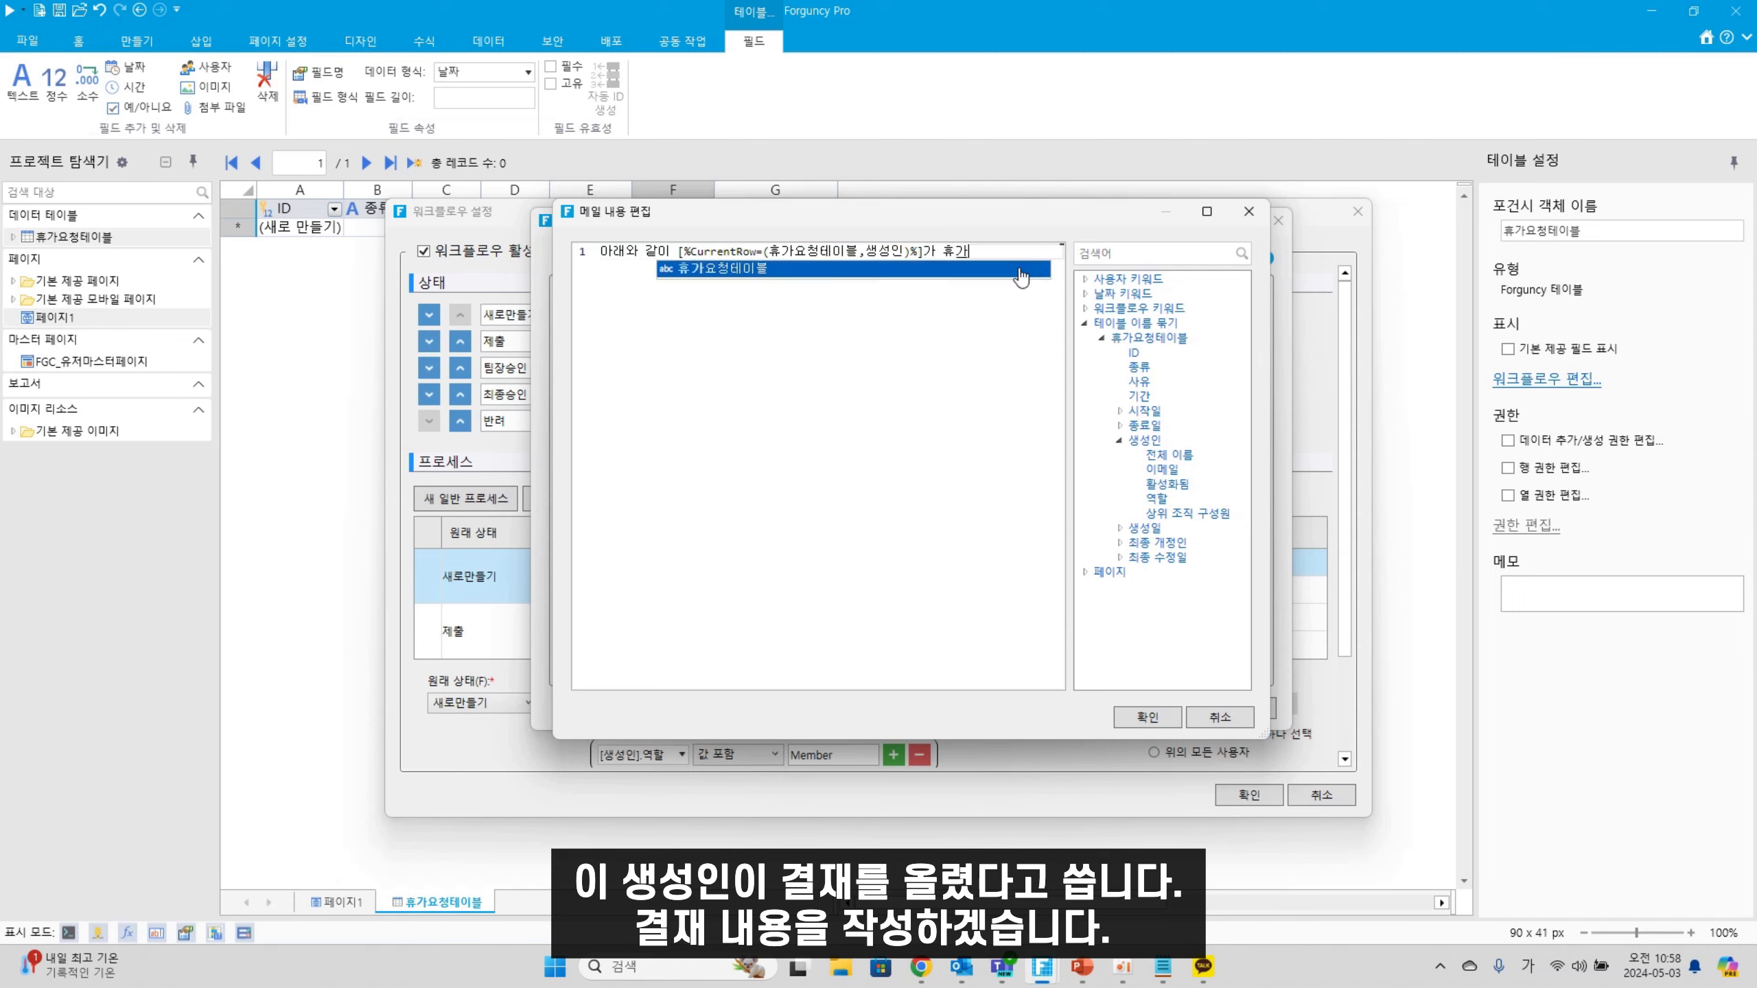
pyautogui.write(' 결재를 등ㄹ')
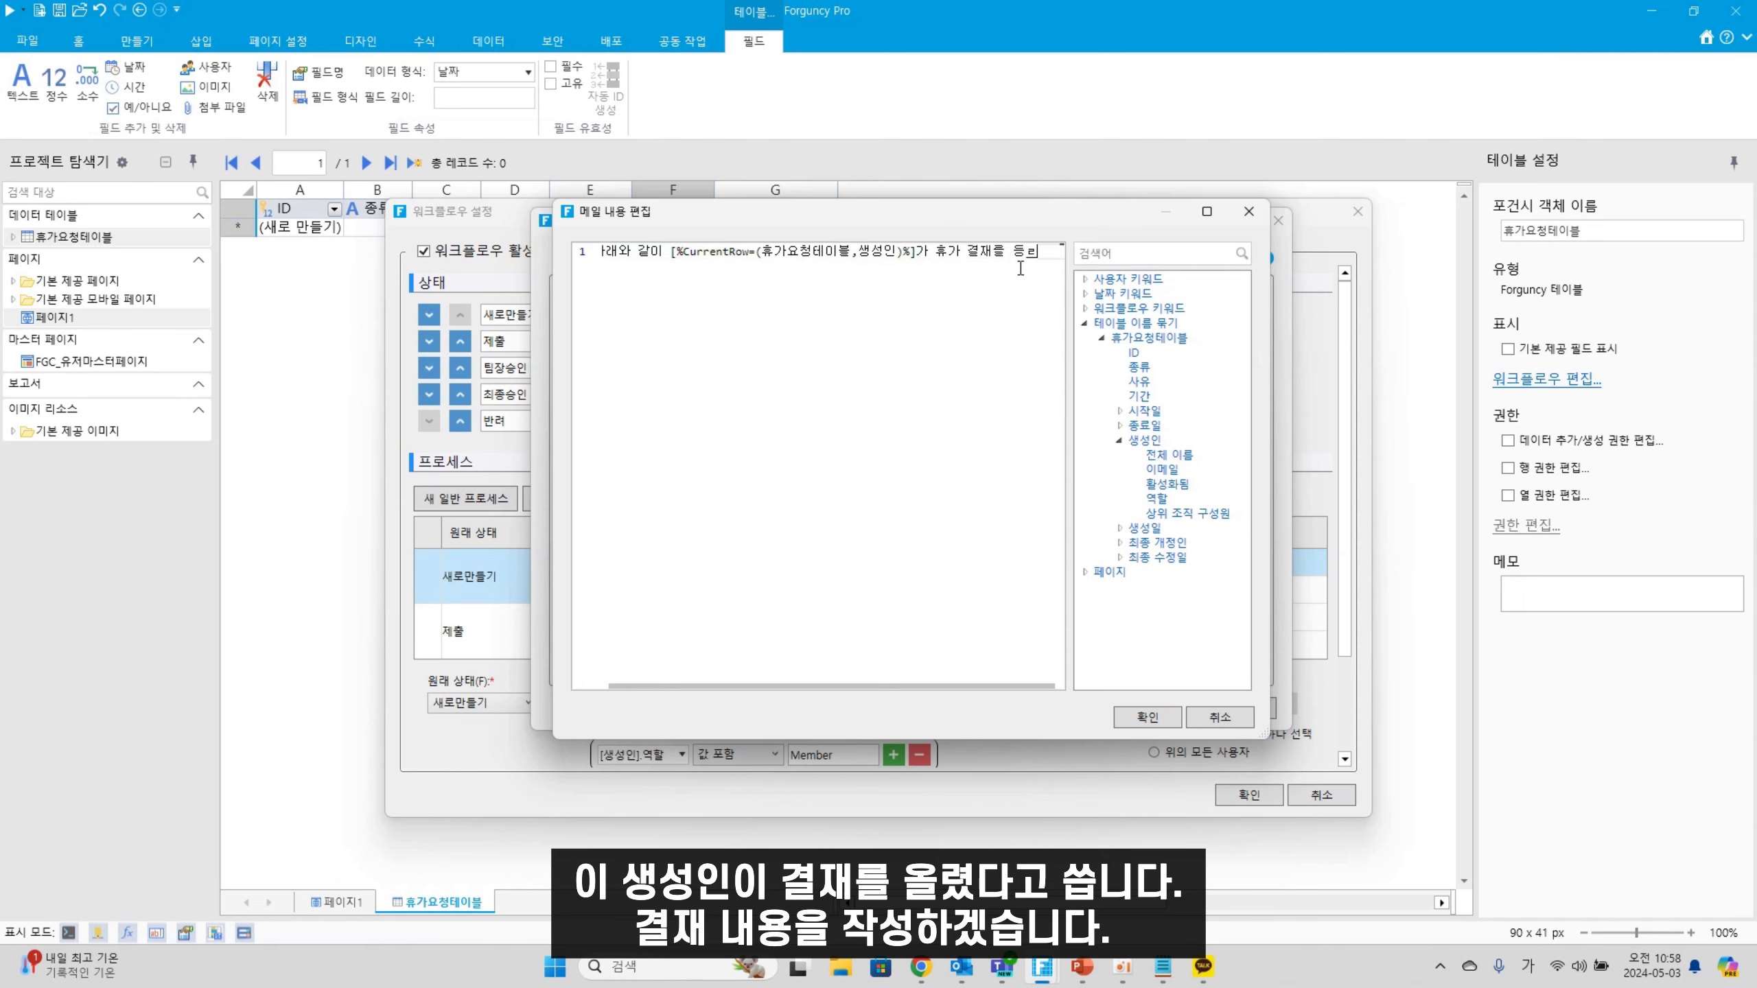
pyautogui.write('록하였습니다.')
# Add a '- 기안자:' line bound to 생성인 and a '- 휴가일 :' line showing 시작일 ~ 종료일
pyautogui.press('Return')
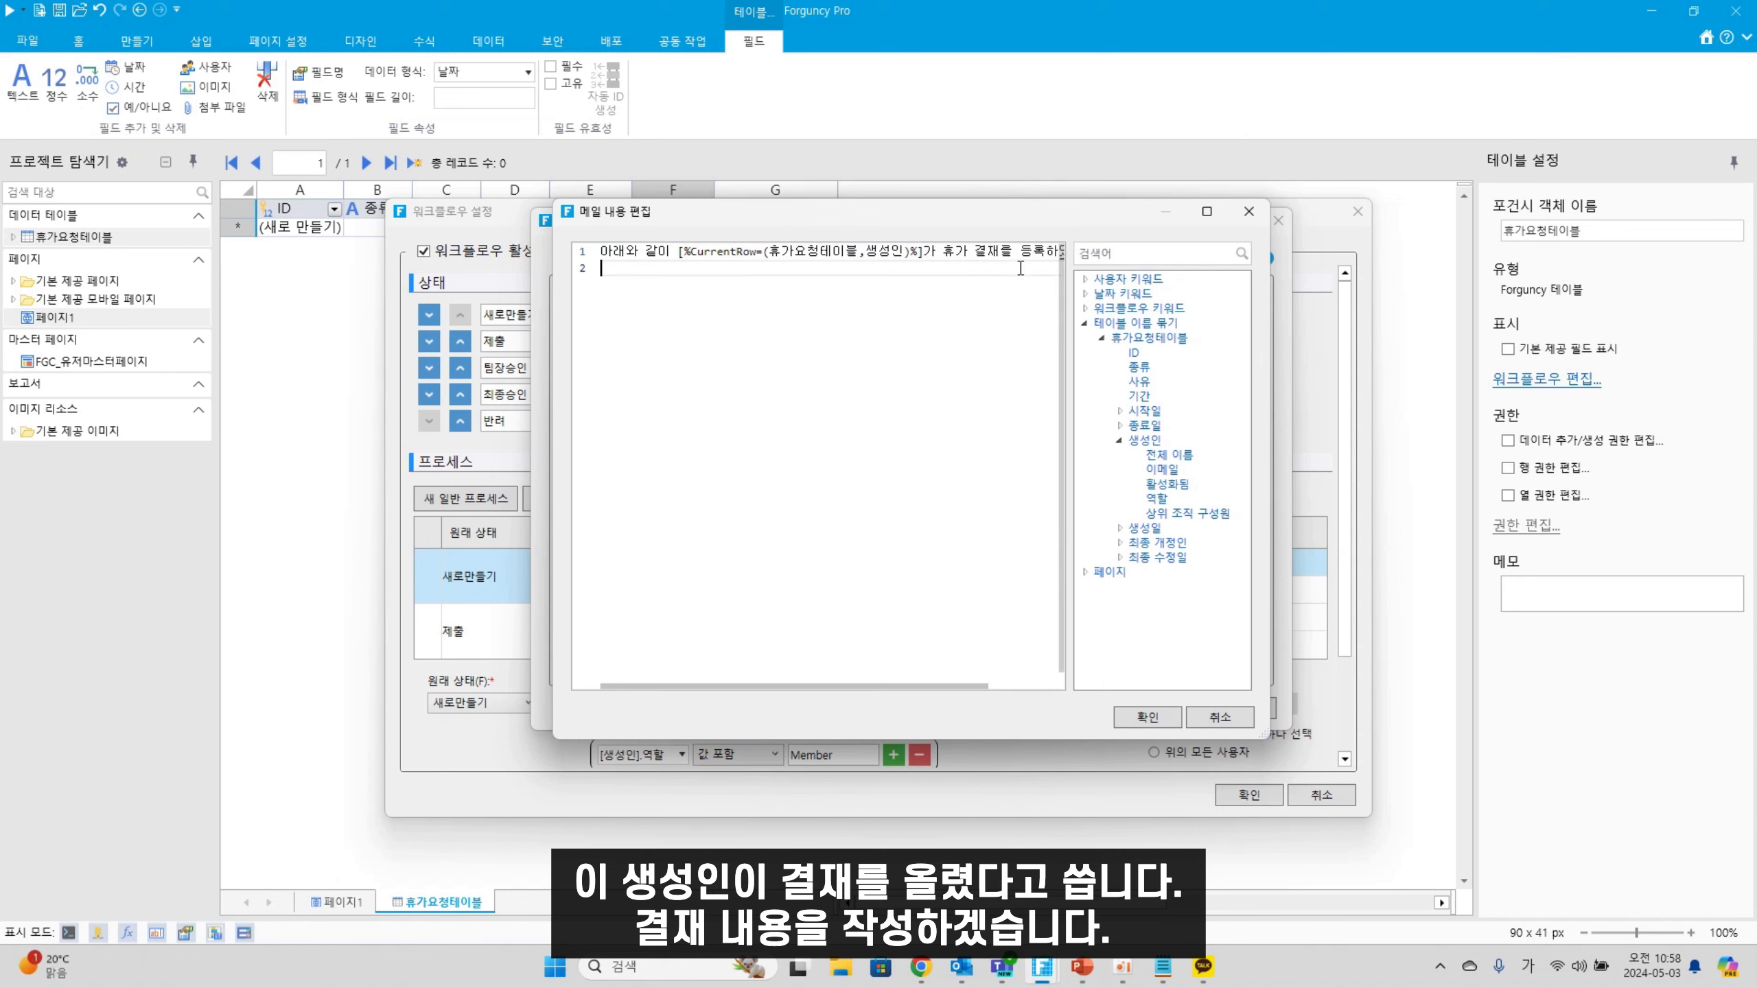
pyautogui.press('Return')
pyautogui.write('- 기안')
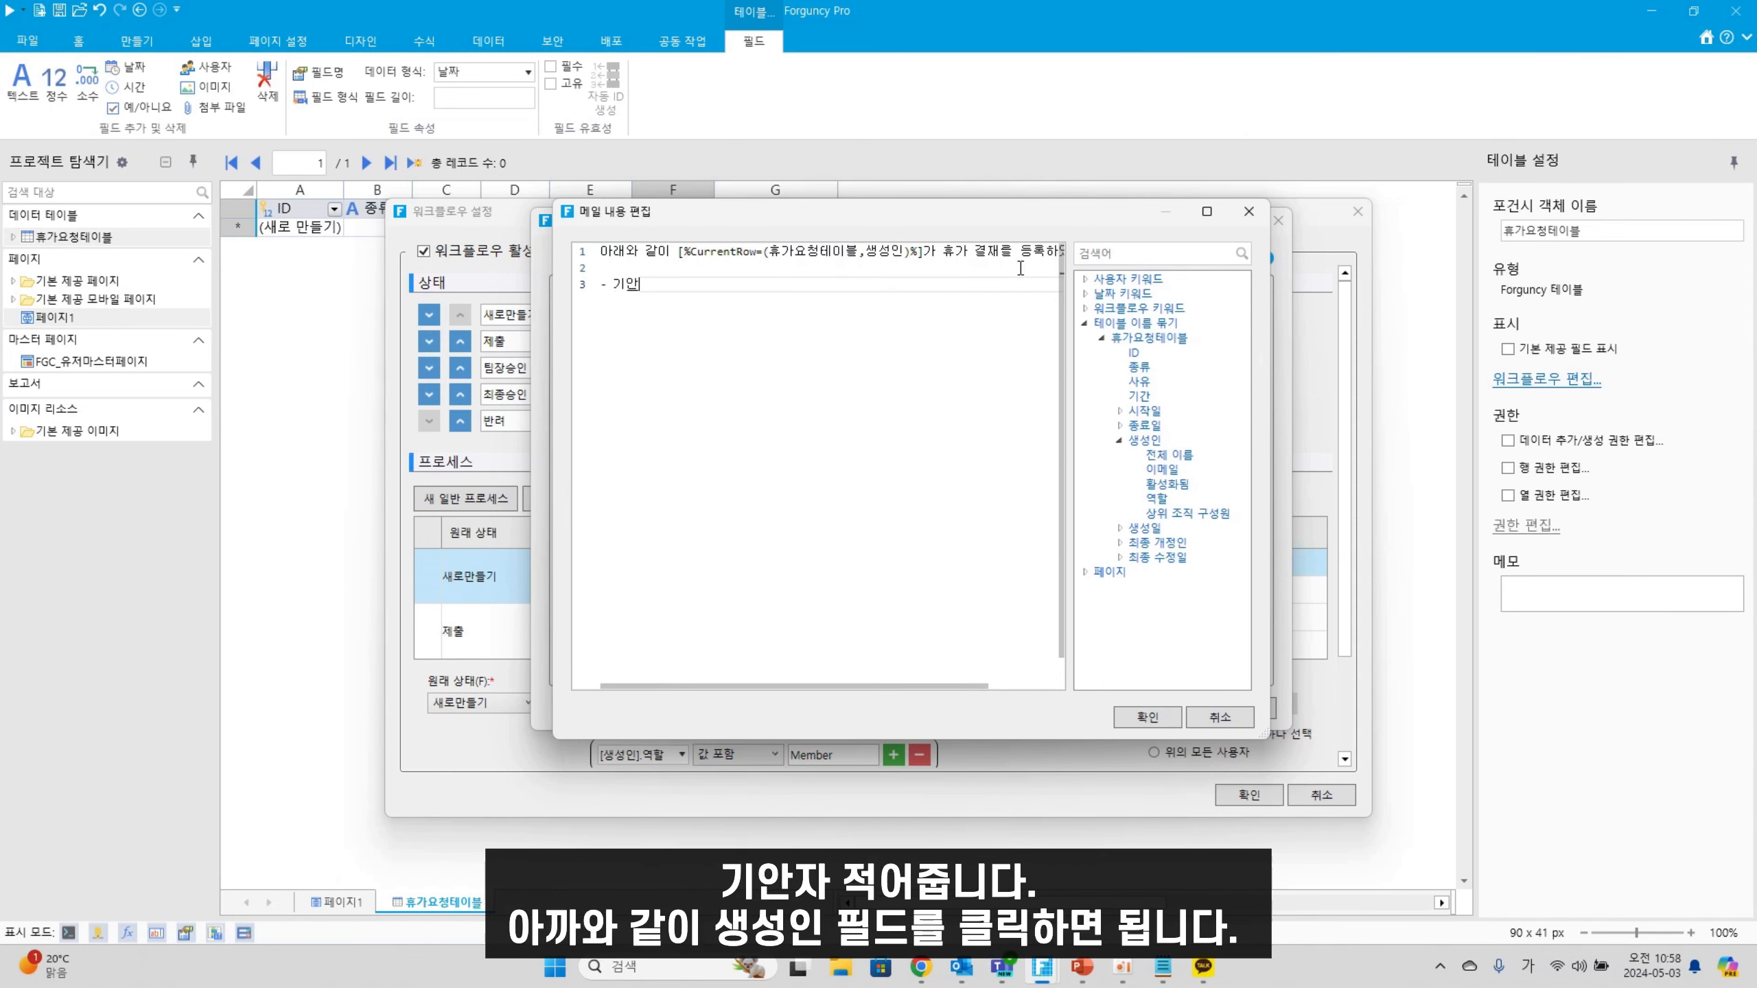
pyautogui.write('자:')
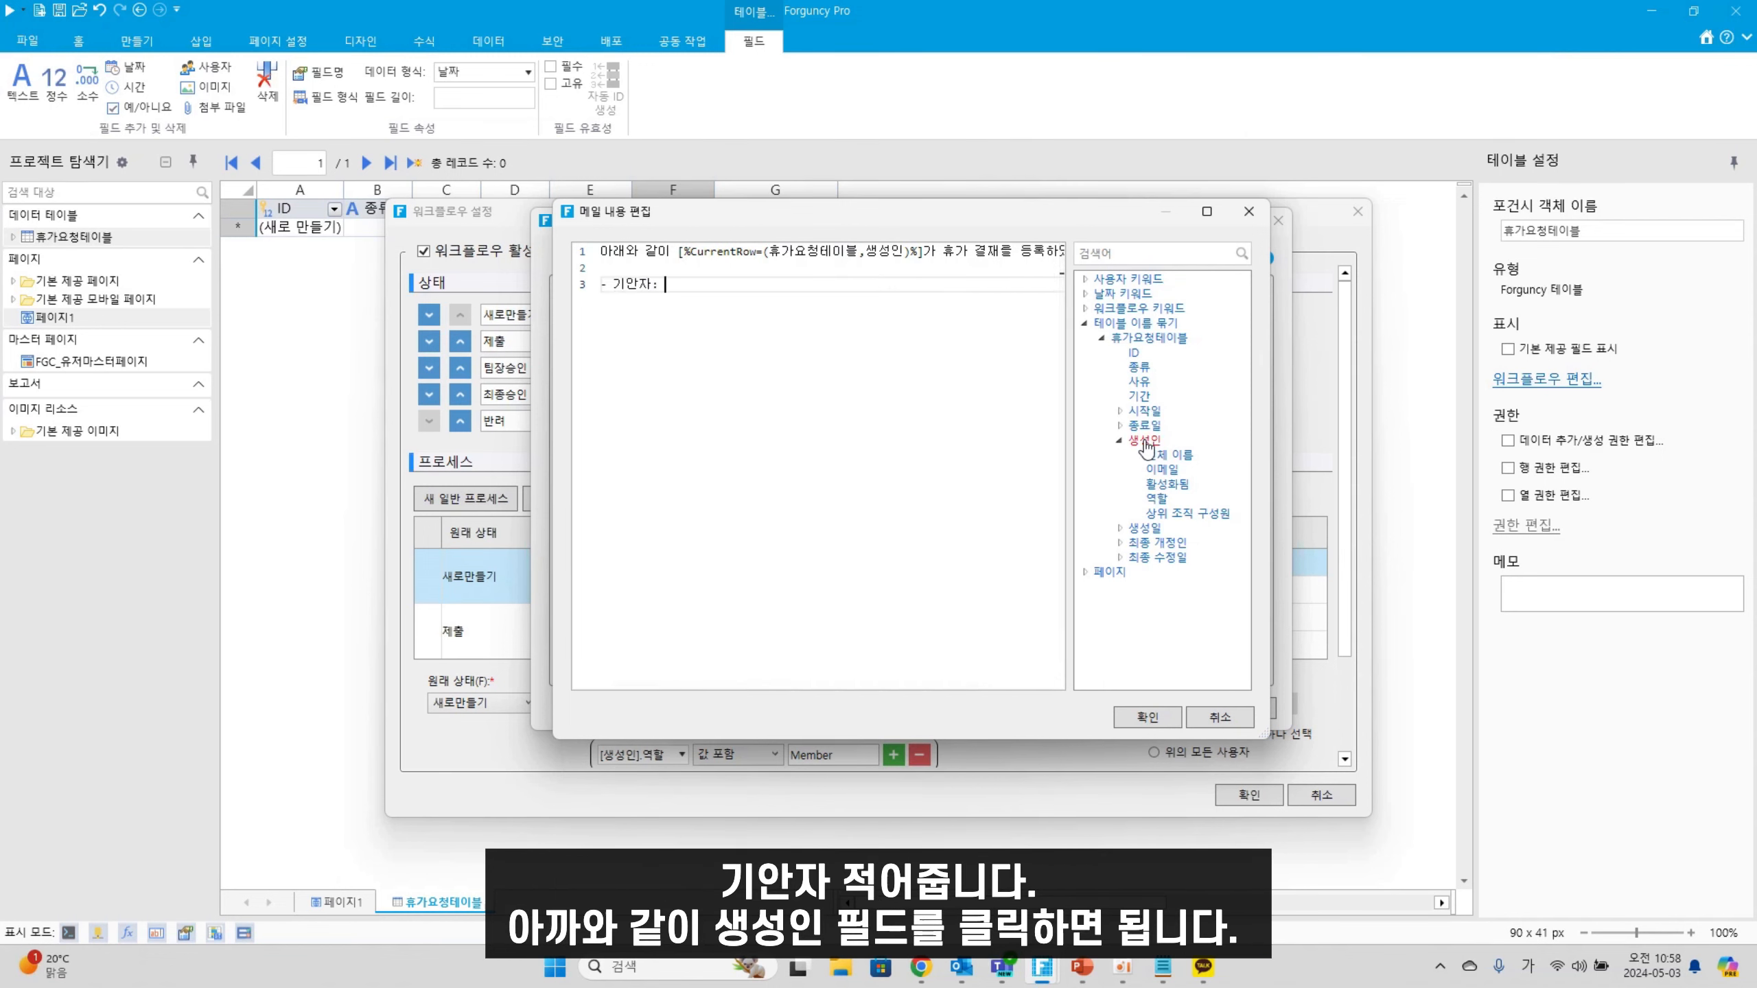
pyautogui.doubleClick(1144, 440)
pyautogui.press('Return')
pyautogui.write('- 휴가일 :')
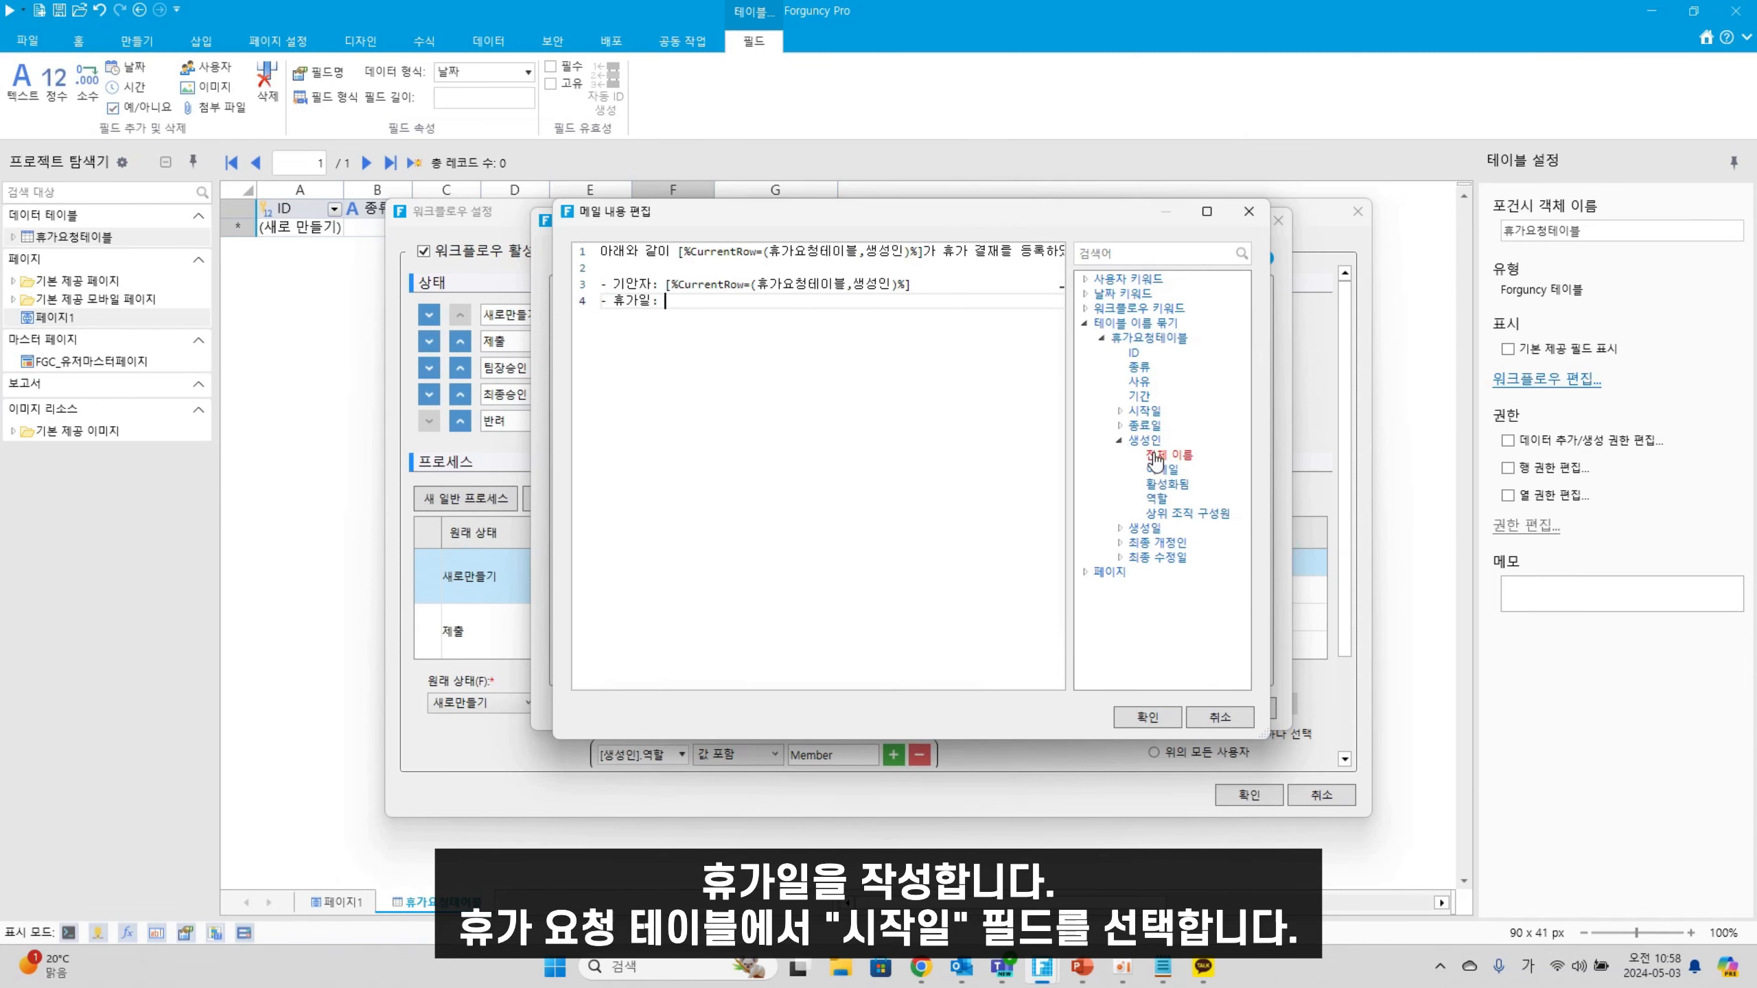
pyautogui.doubleClick(1146, 414)
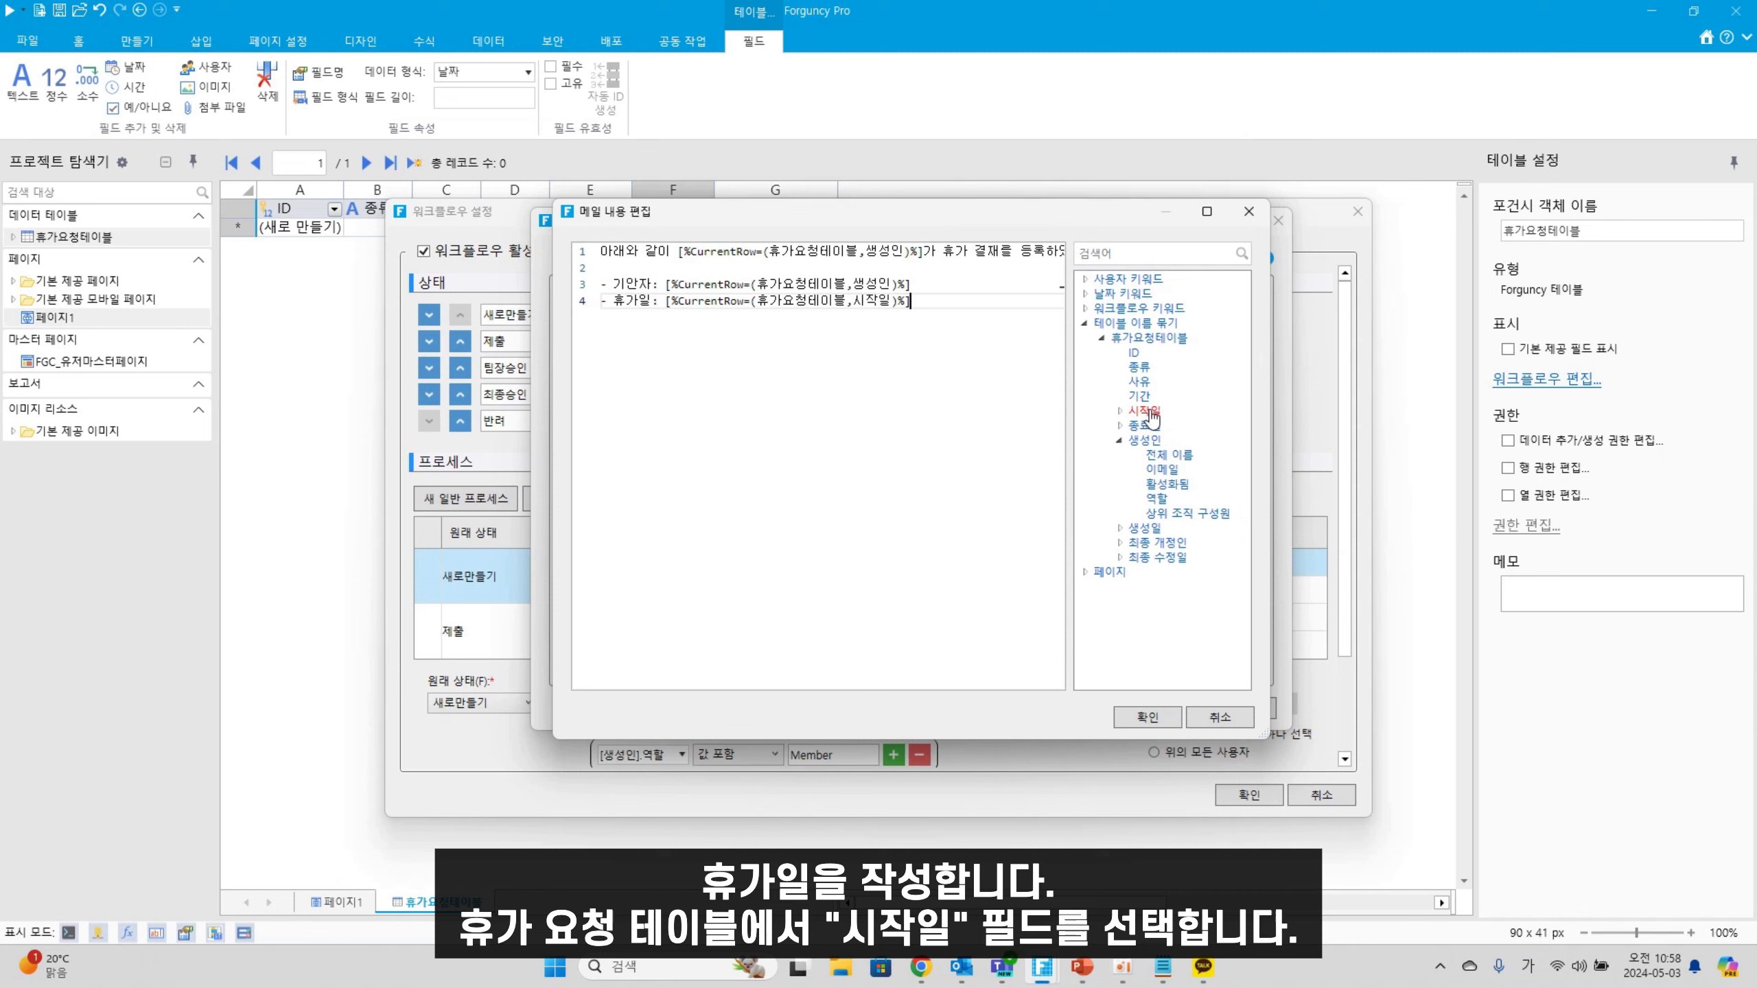
pyautogui.write('~')
pyautogui.doubleClick(1156, 427)
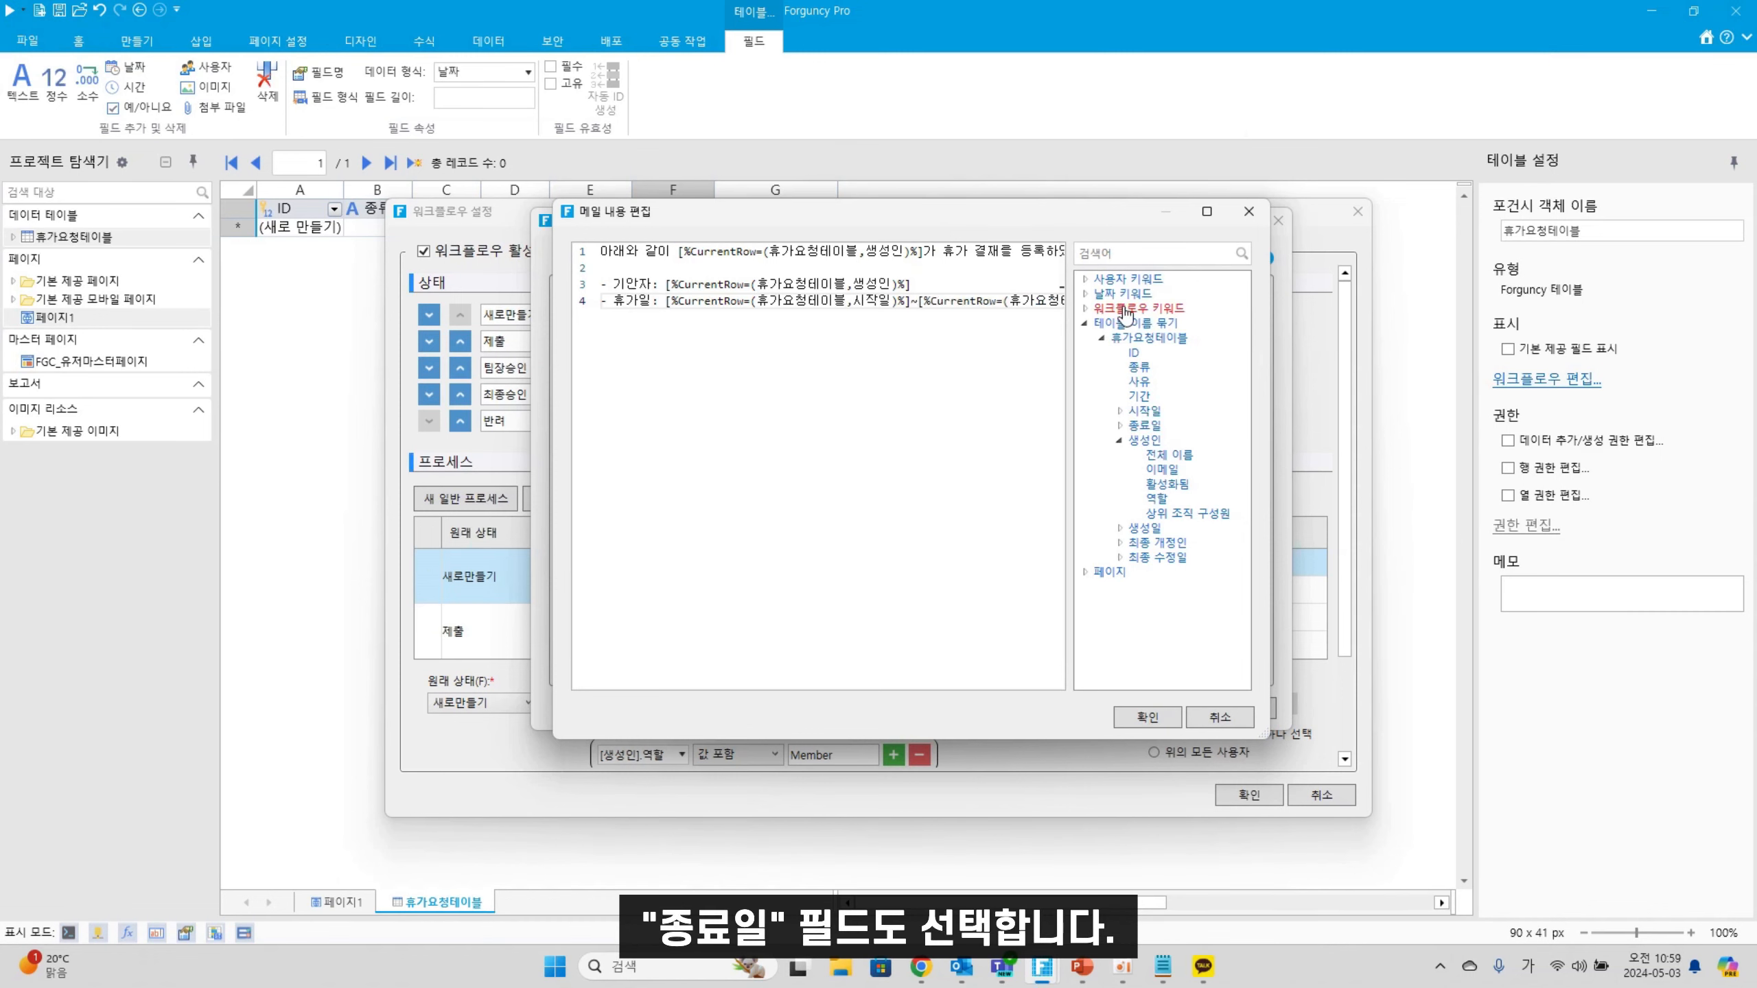
# Add '- 기간:' and '- 사유:' lines bound to the 기간 and 사유 fields
pyautogui.press('Return')
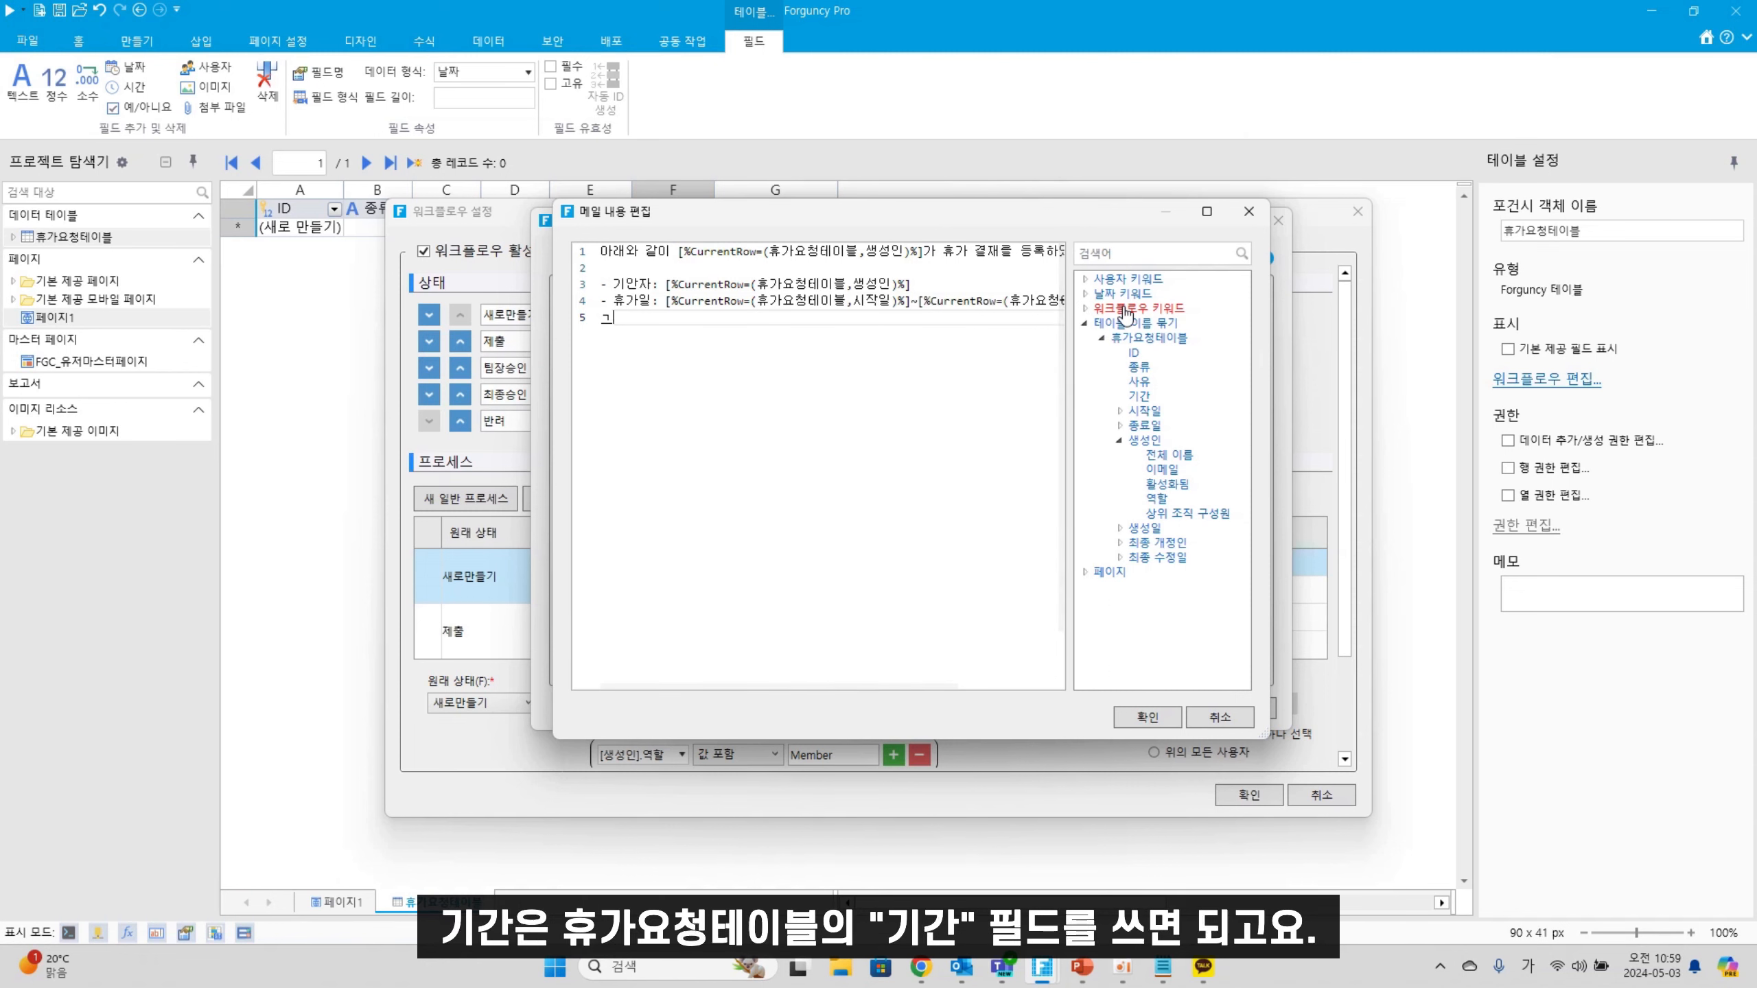
pyautogui.write('- ㄱ간:')
pyautogui.doubleClick(1140, 397)
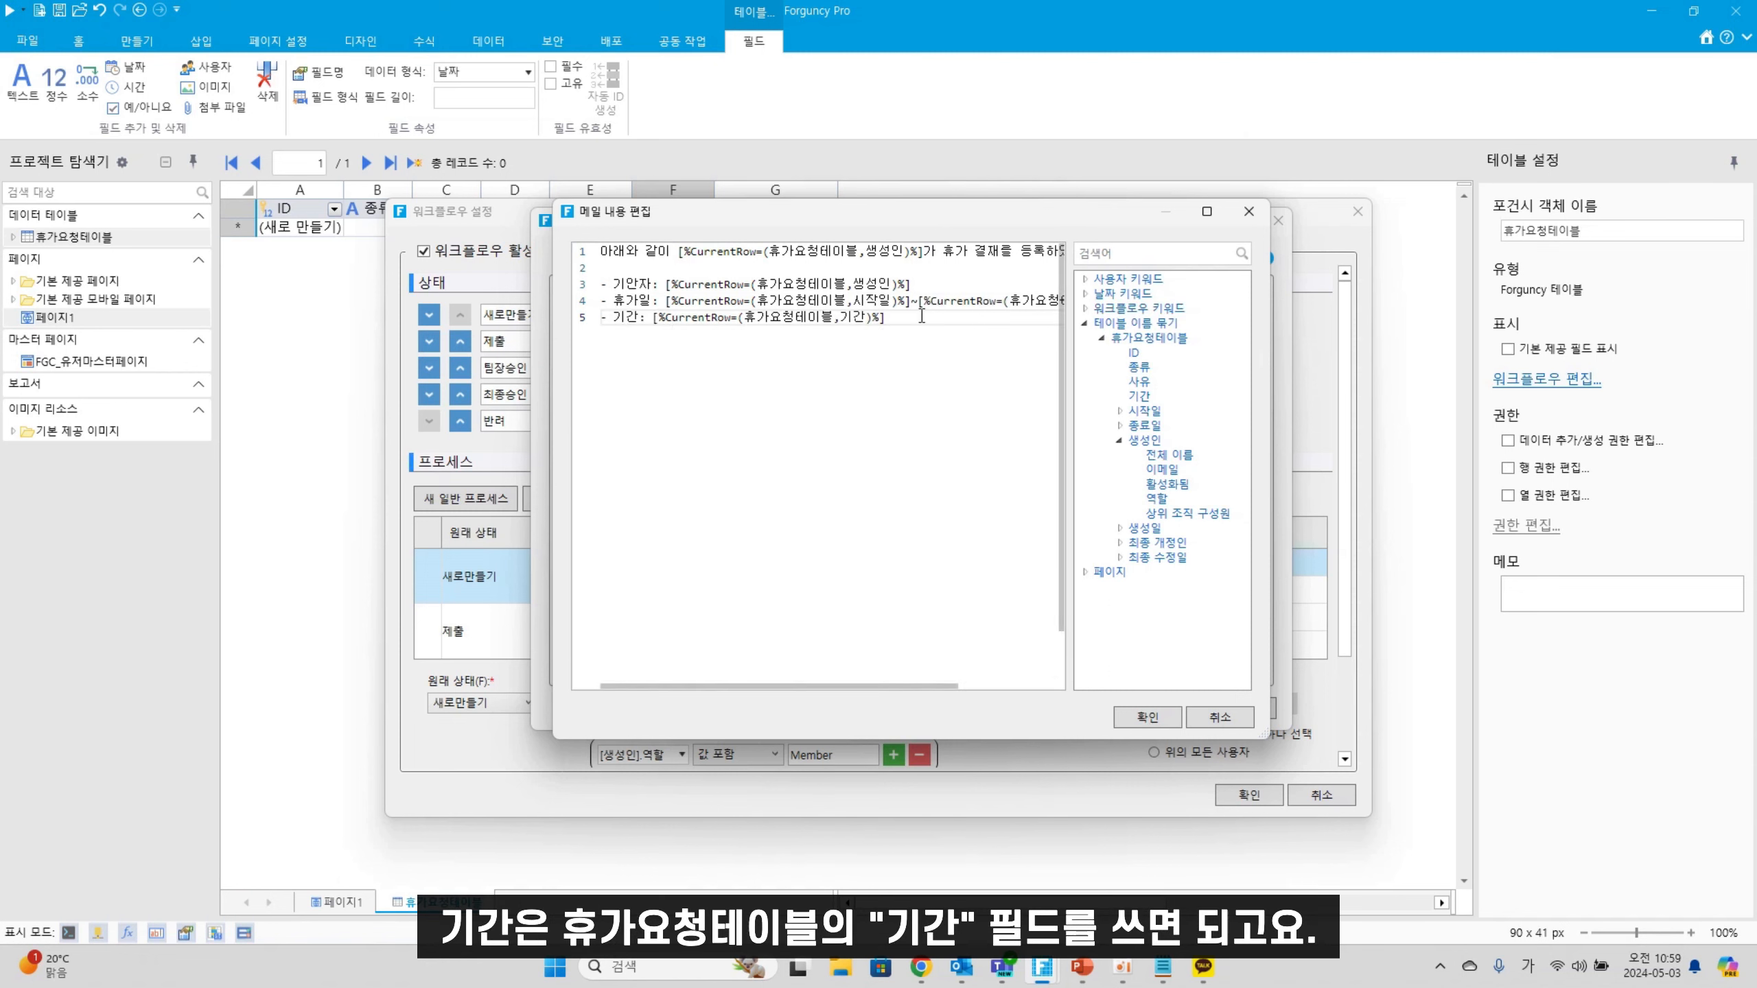
pyautogui.press('Return')
pyautogui.write('- 사유:')
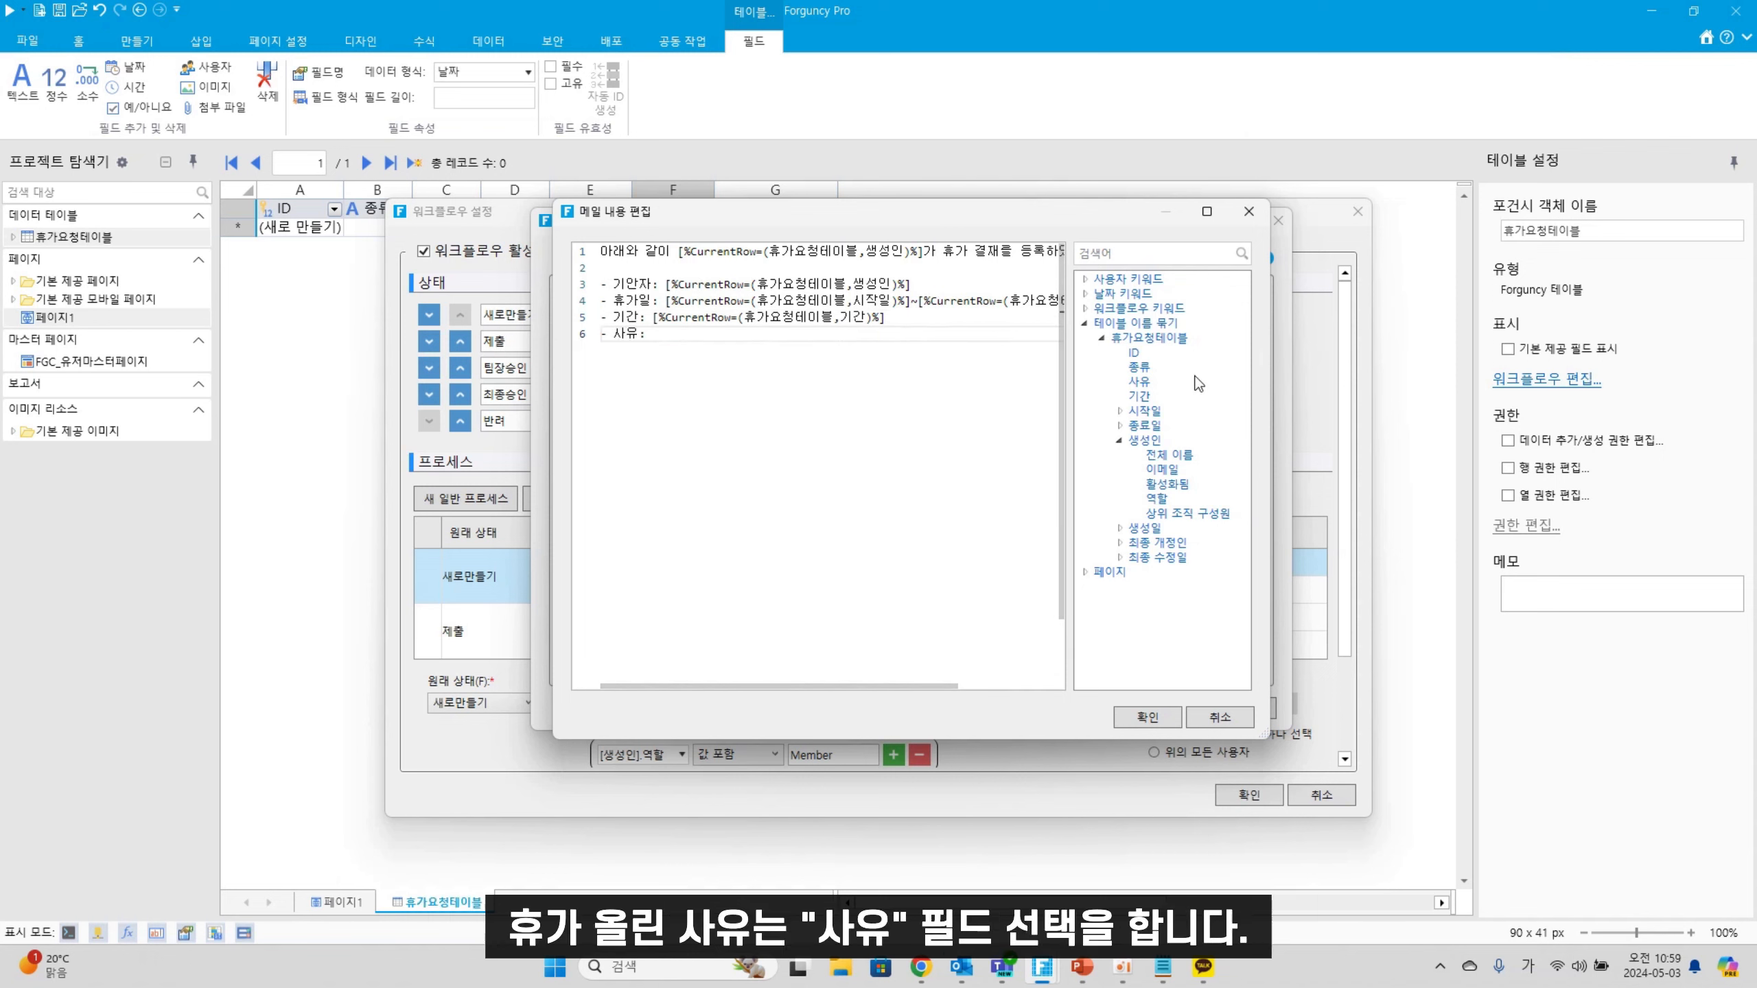
pyautogui.doubleClick(1137, 382)
pyautogui.press('Return')
pyautogui.press('Return')
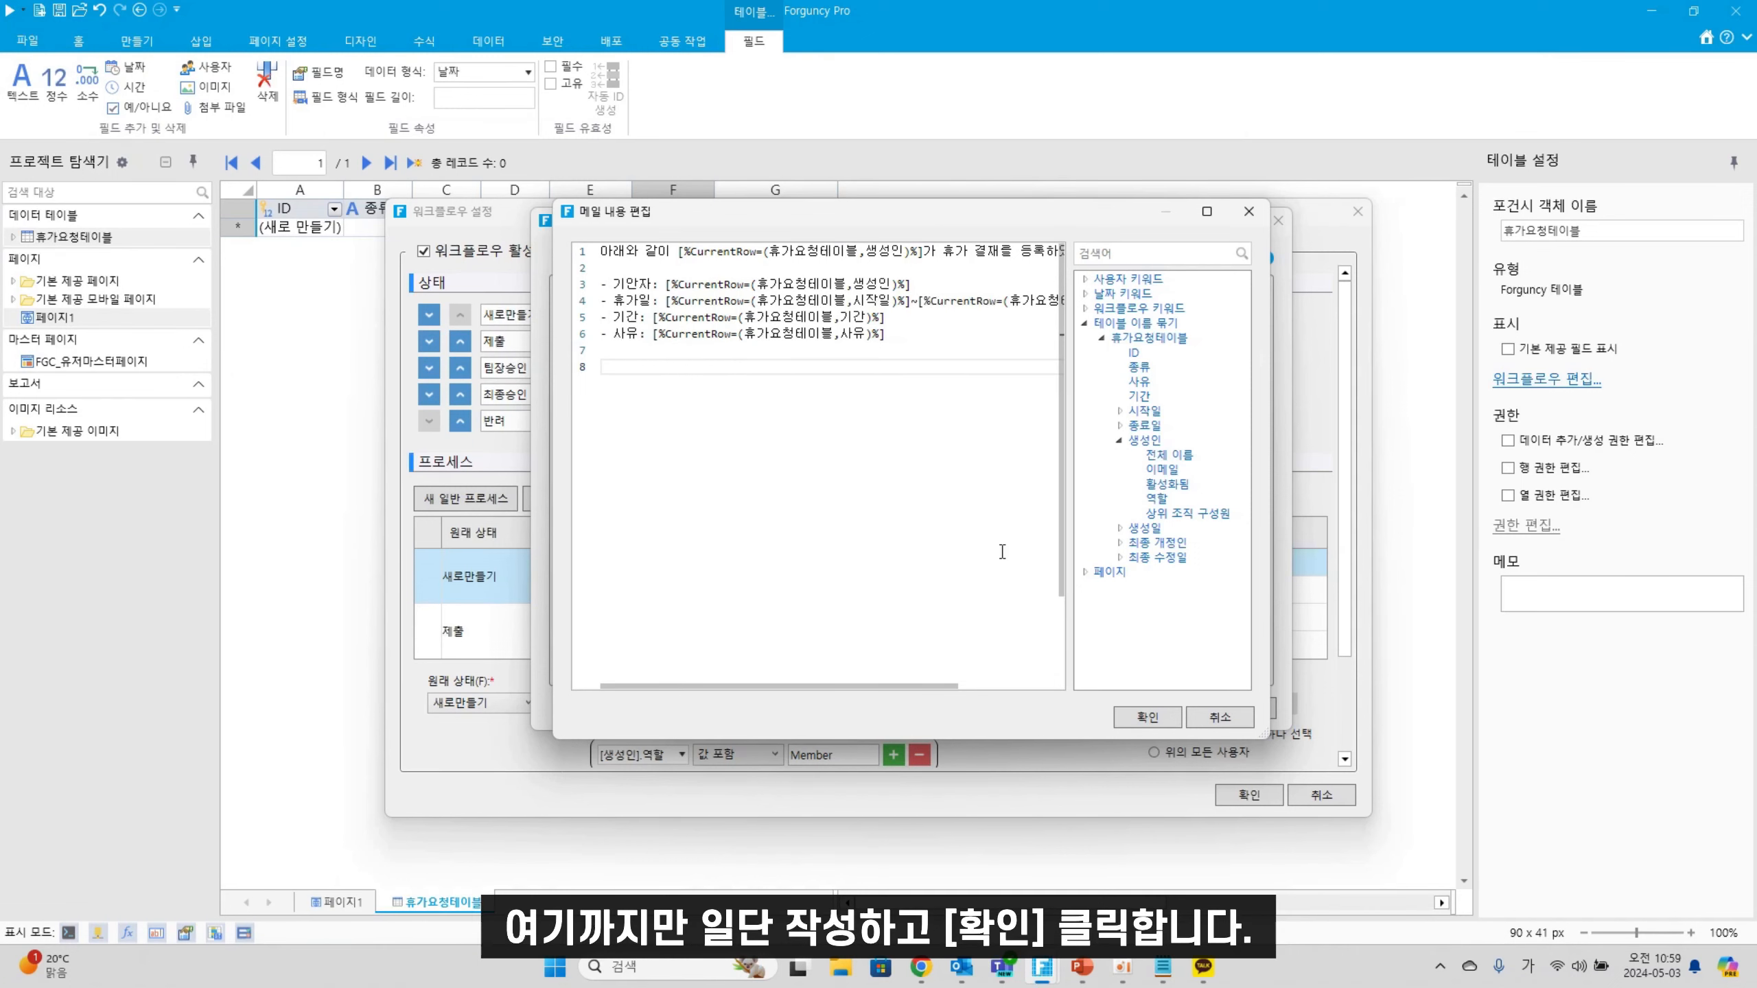
# Confirm the mail body and mail command settings, then select the unconditioned 제출 process
pyautogui.click(1141, 718)
pyautogui.click(1136, 717)
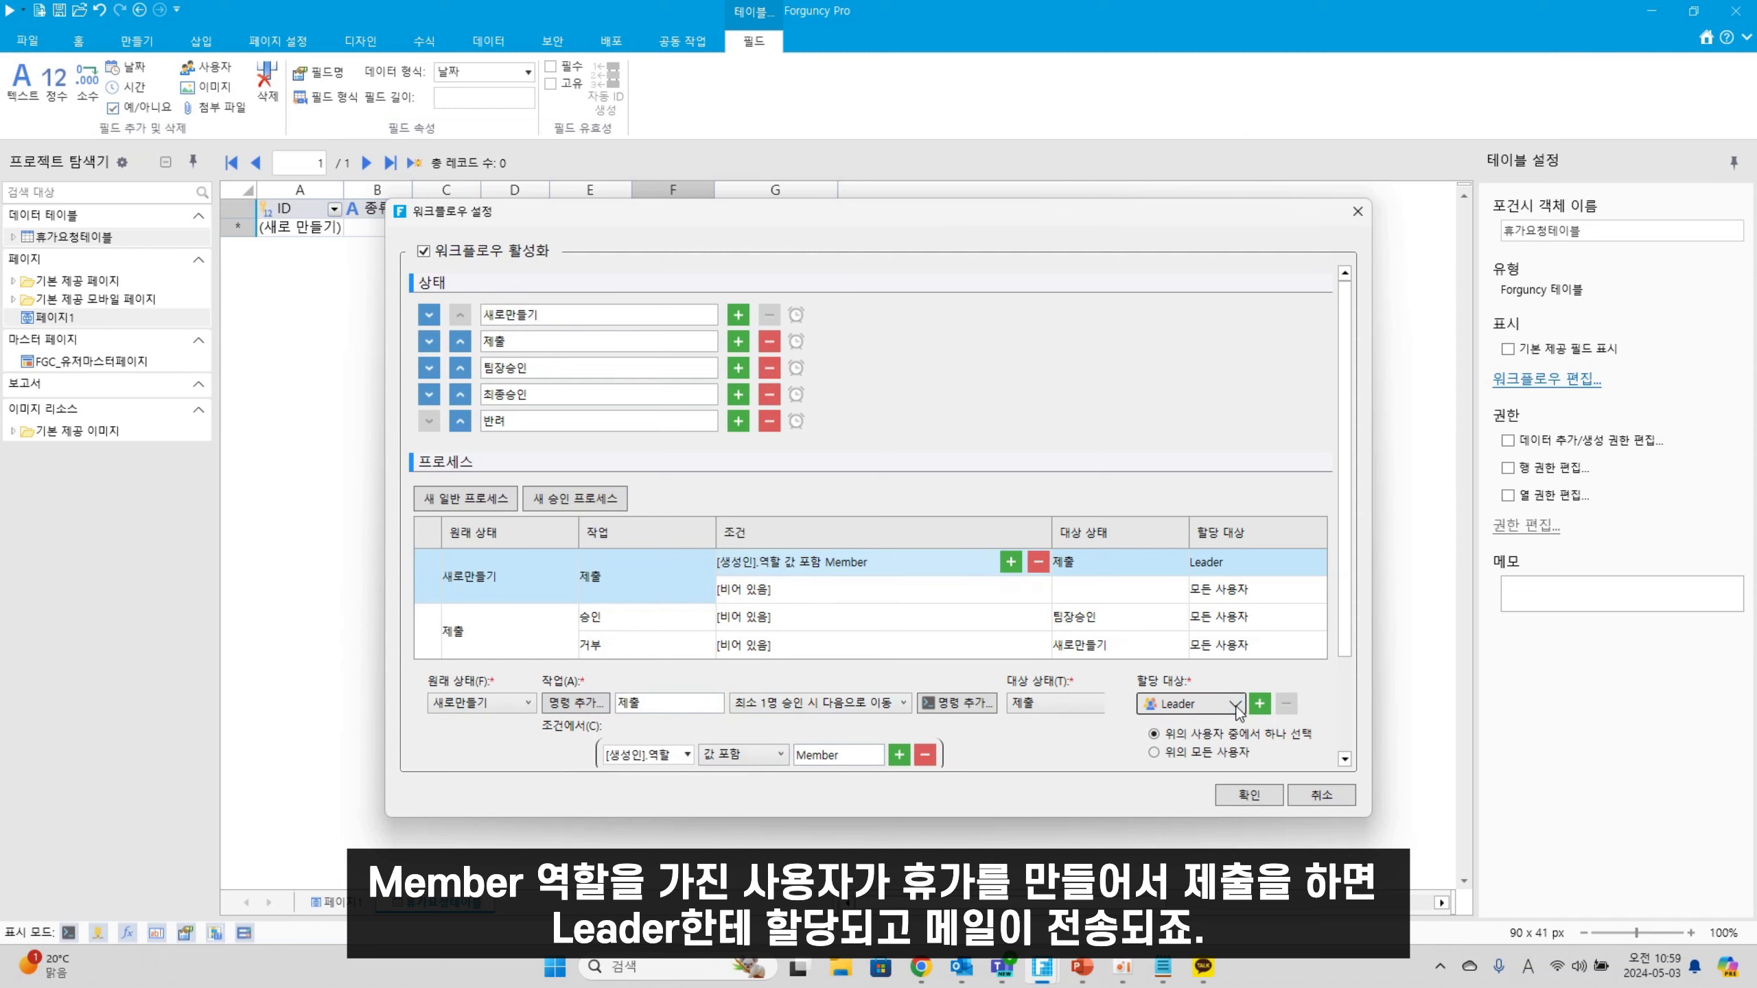
pyautogui.click(814, 592)
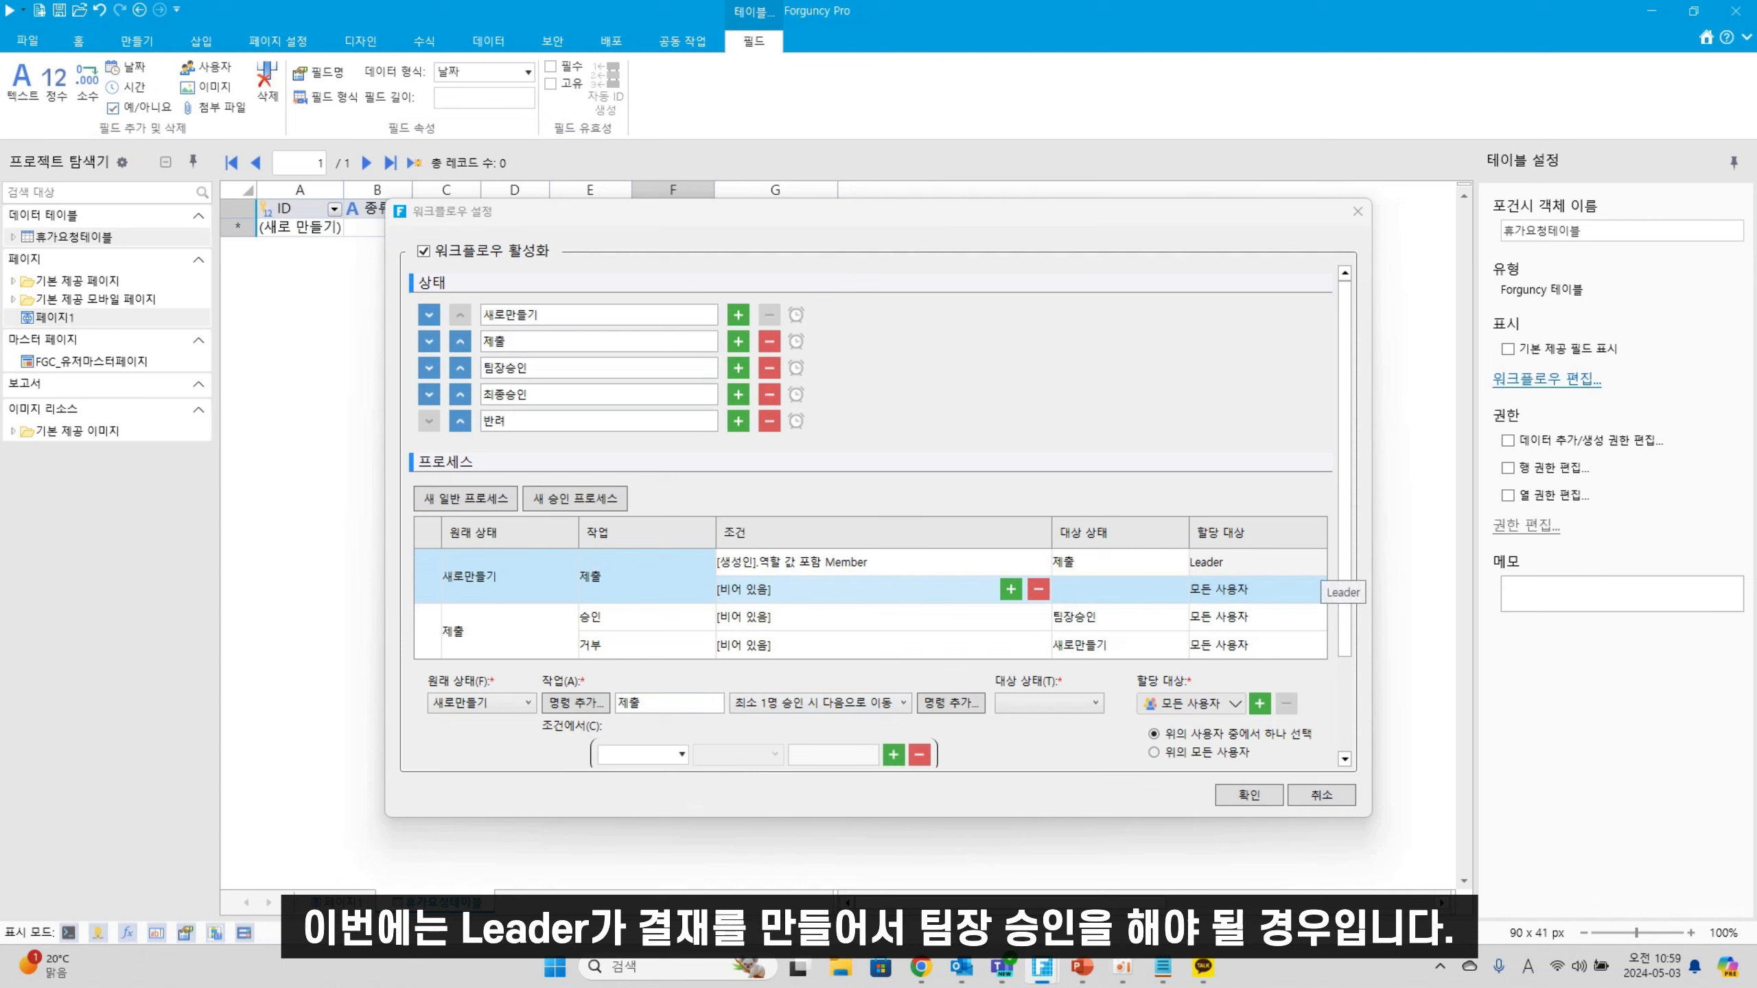
# Give the process the condition [생성인].역할 값 포함 Leader
pyautogui.click(682, 754)
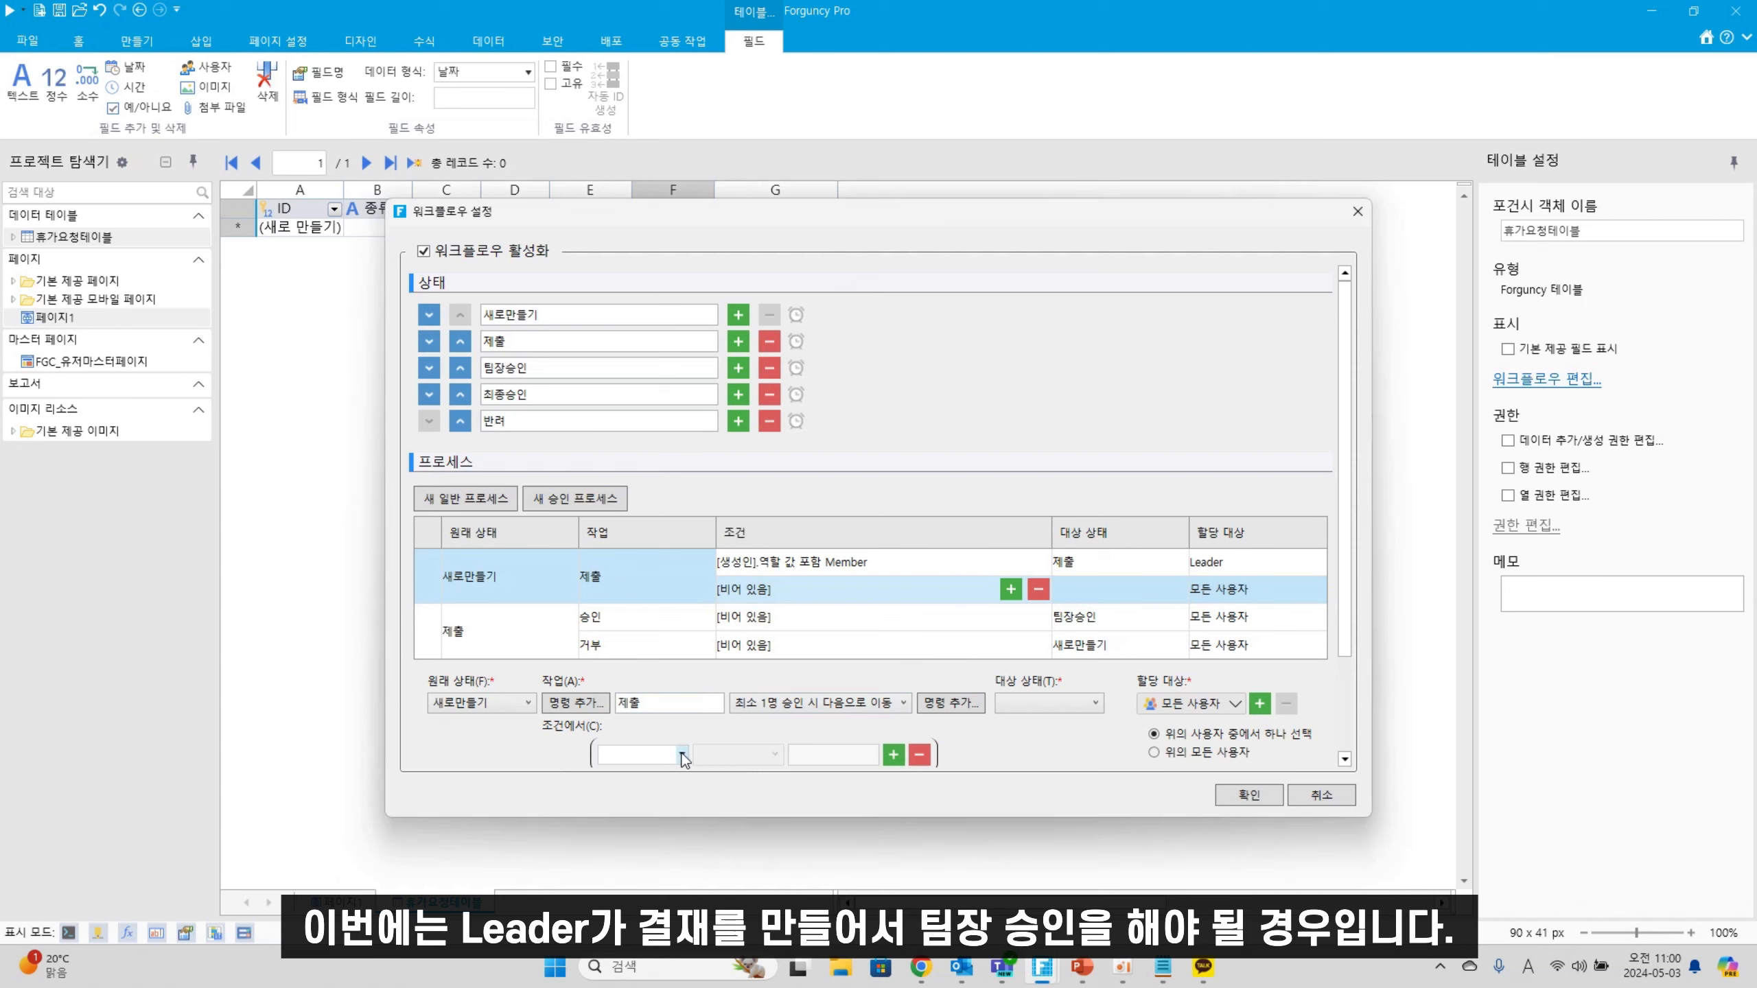
pyautogui.click(609, 915)
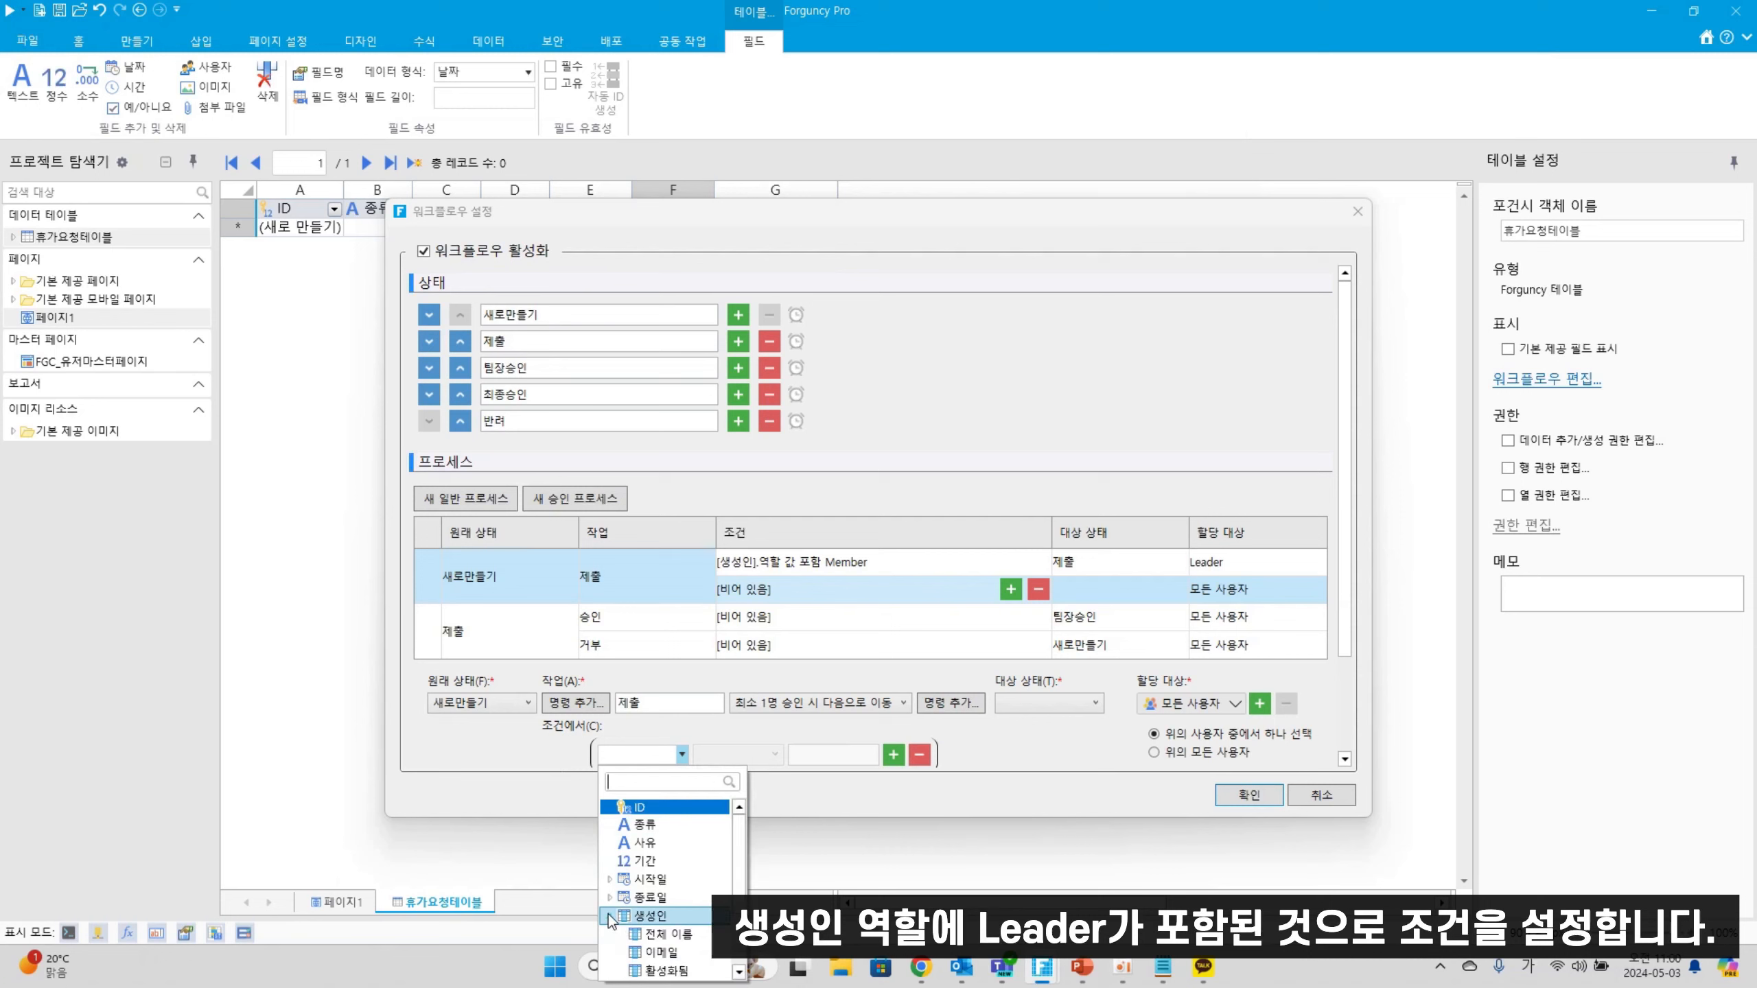
pyautogui.scroll(-2, 664, 927)
pyautogui.click(656, 903)
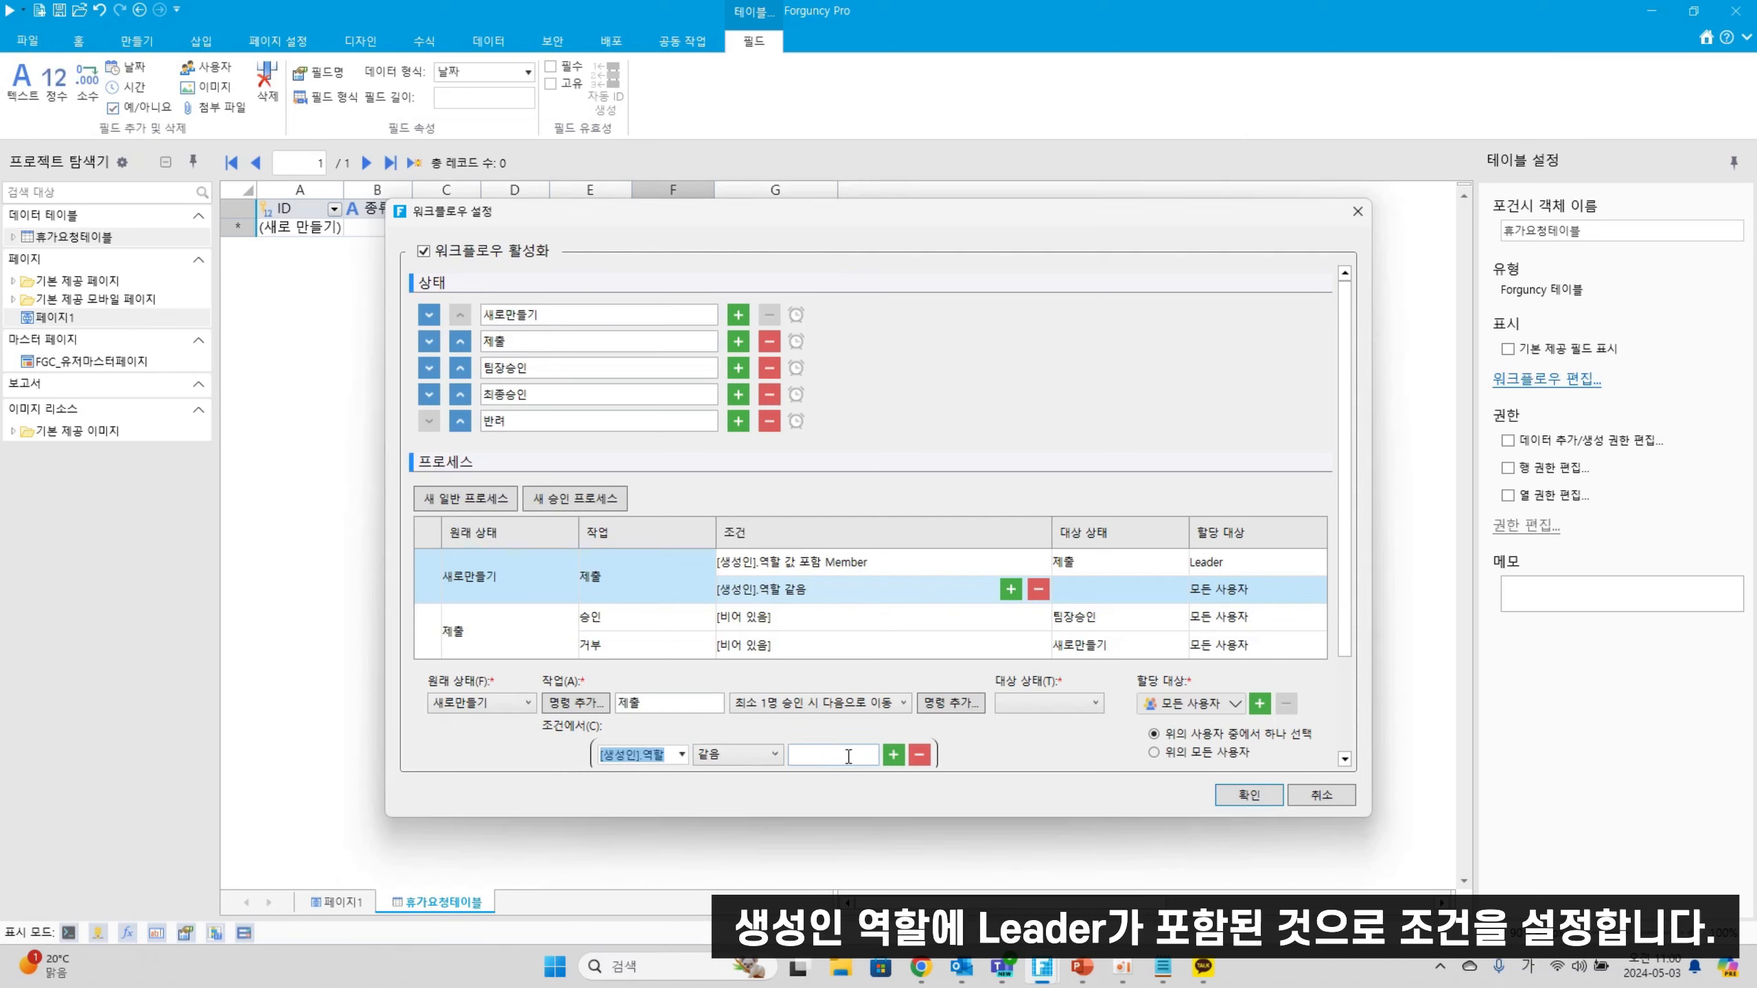
pyautogui.click(849, 755)
pyautogui.write(':')
pyautogui.click(766, 754)
pyautogui.click(747, 884)
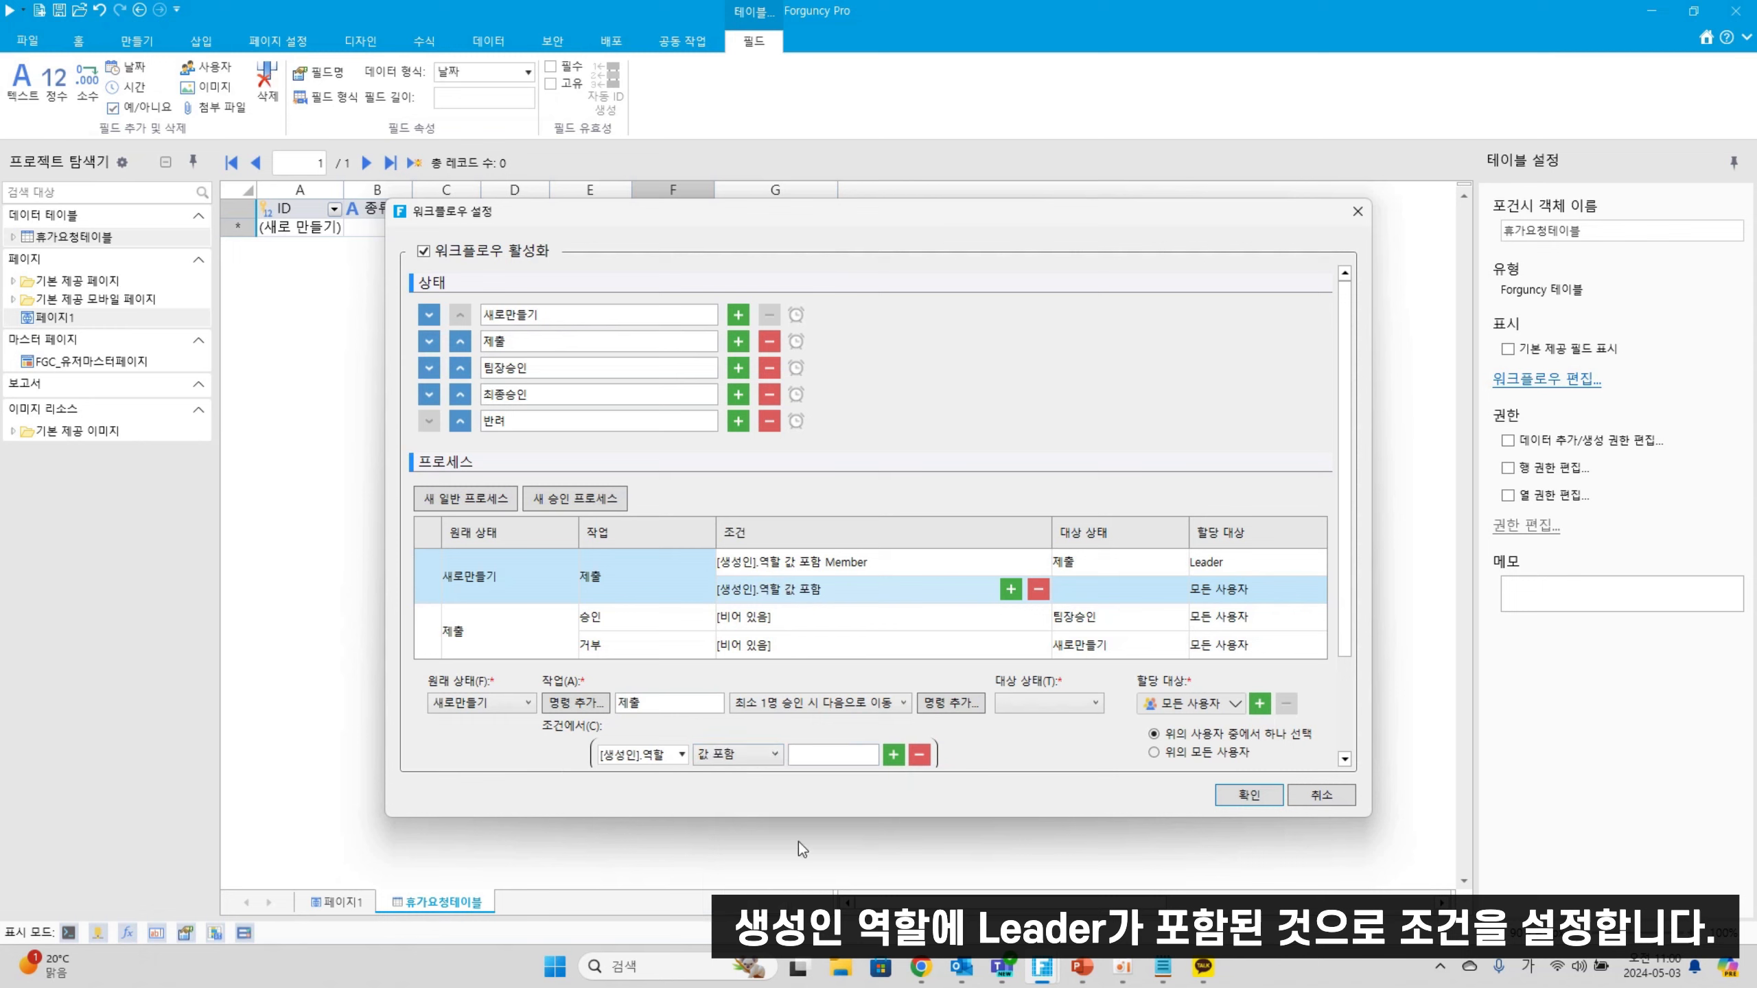
pyautogui.click(870, 757)
pyautogui.write('Leader')
pyautogui.click(1059, 702)
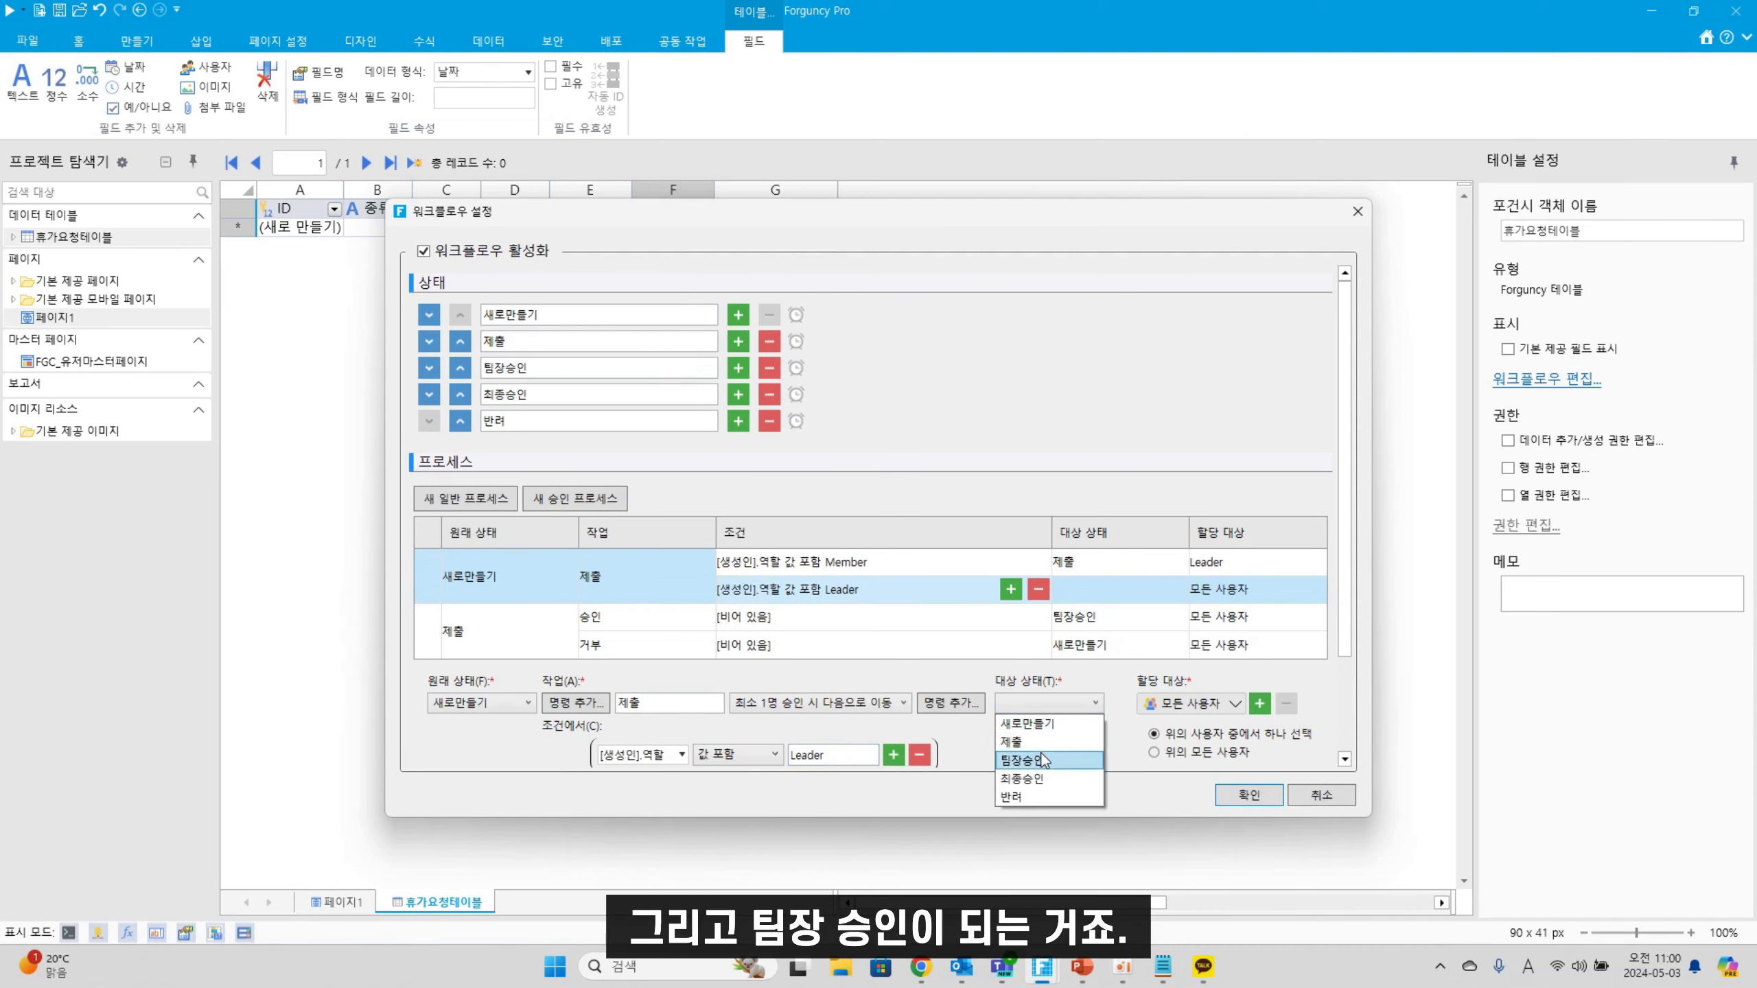
# Set the Leader process's target state to 팀장승인 and its assignee to Manager
pyautogui.click(1035, 760)
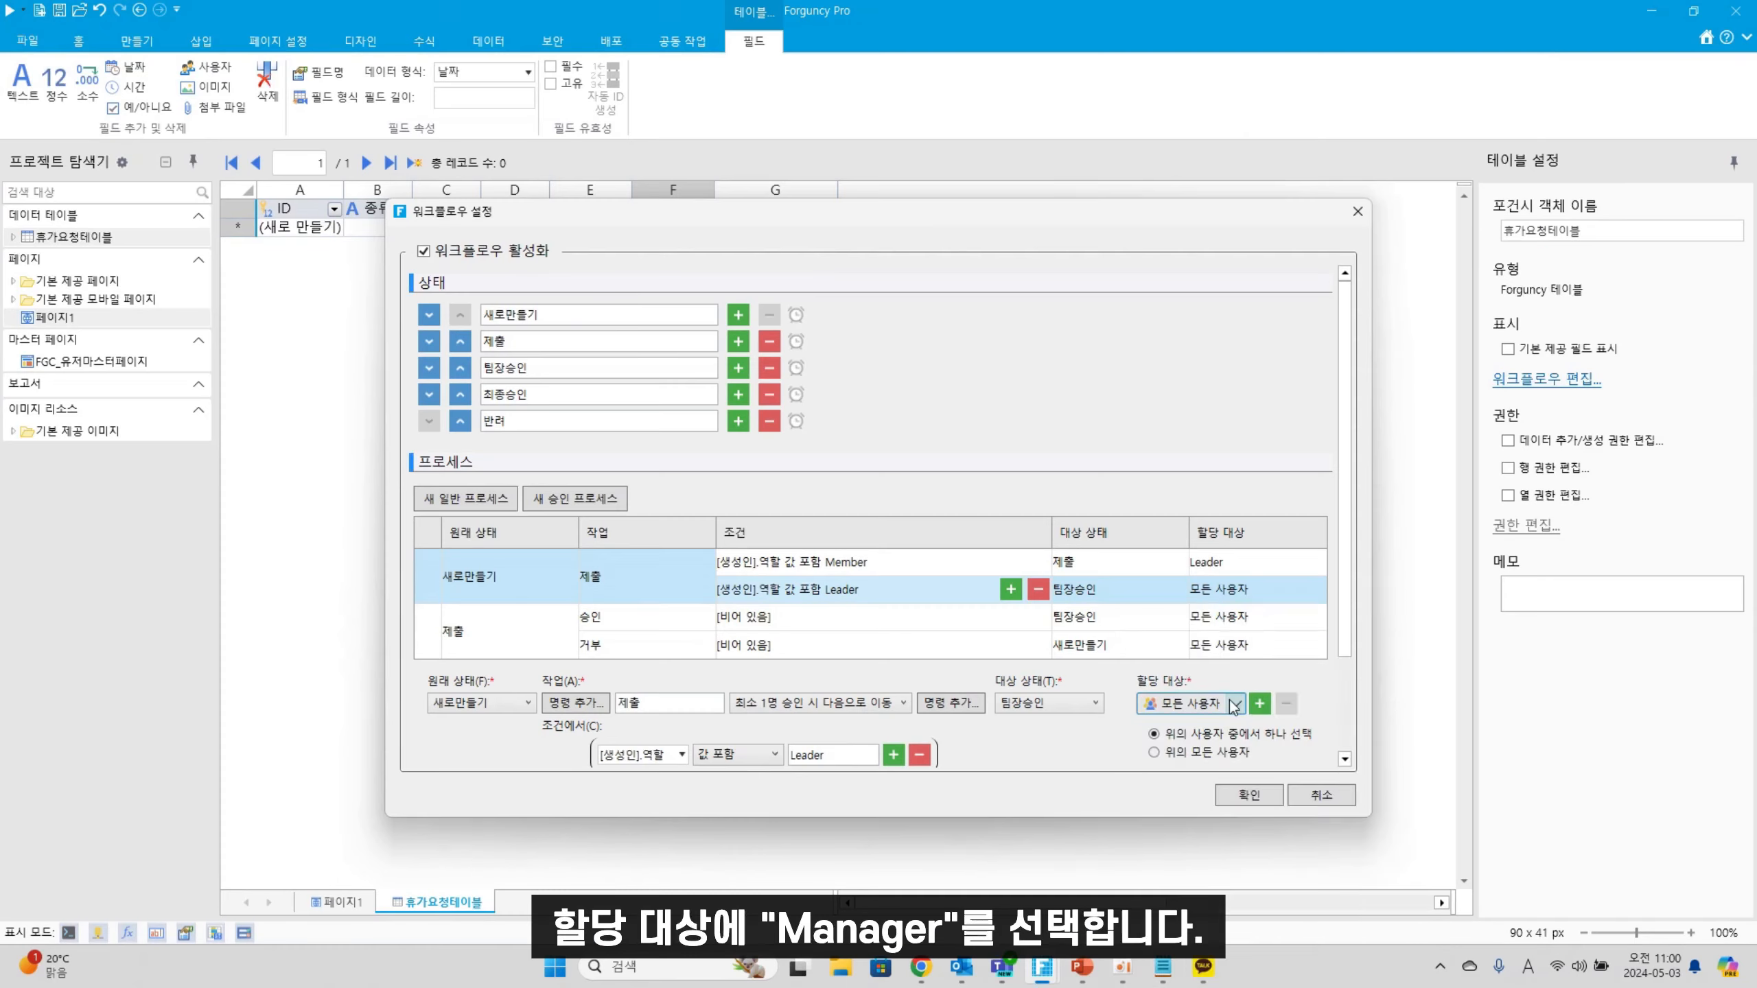
pyautogui.click(1190, 703)
pyautogui.click(1204, 750)
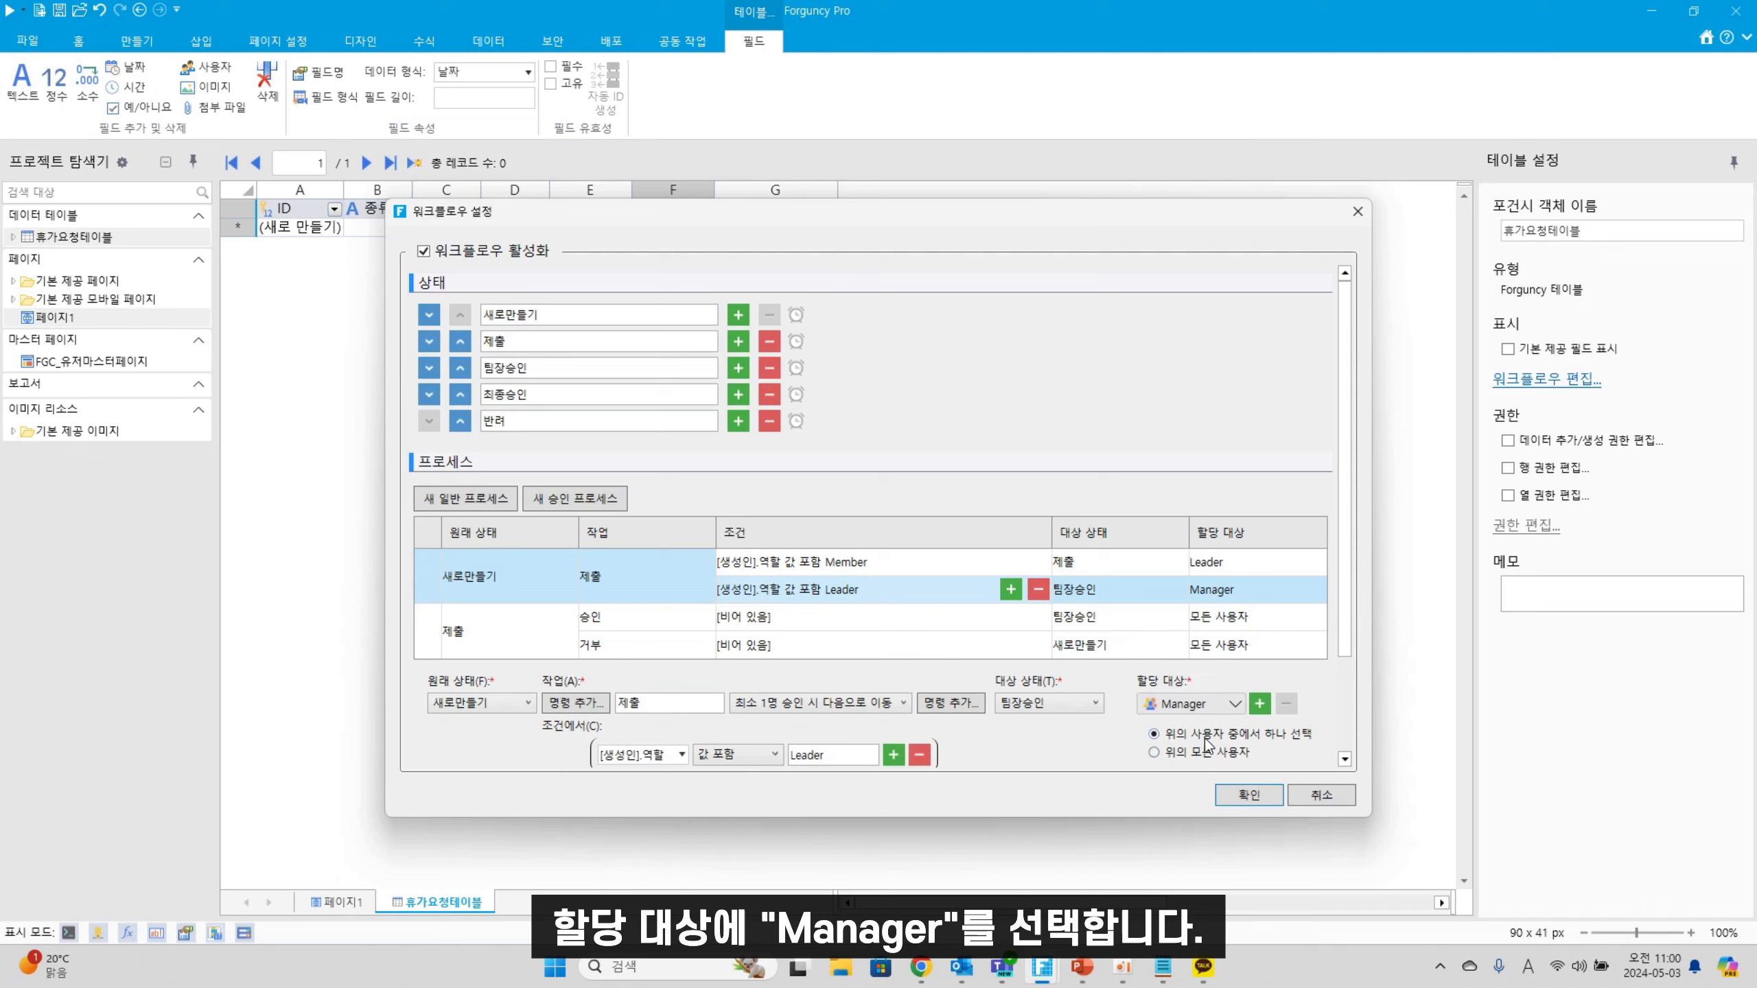
pyautogui.click(498, 647)
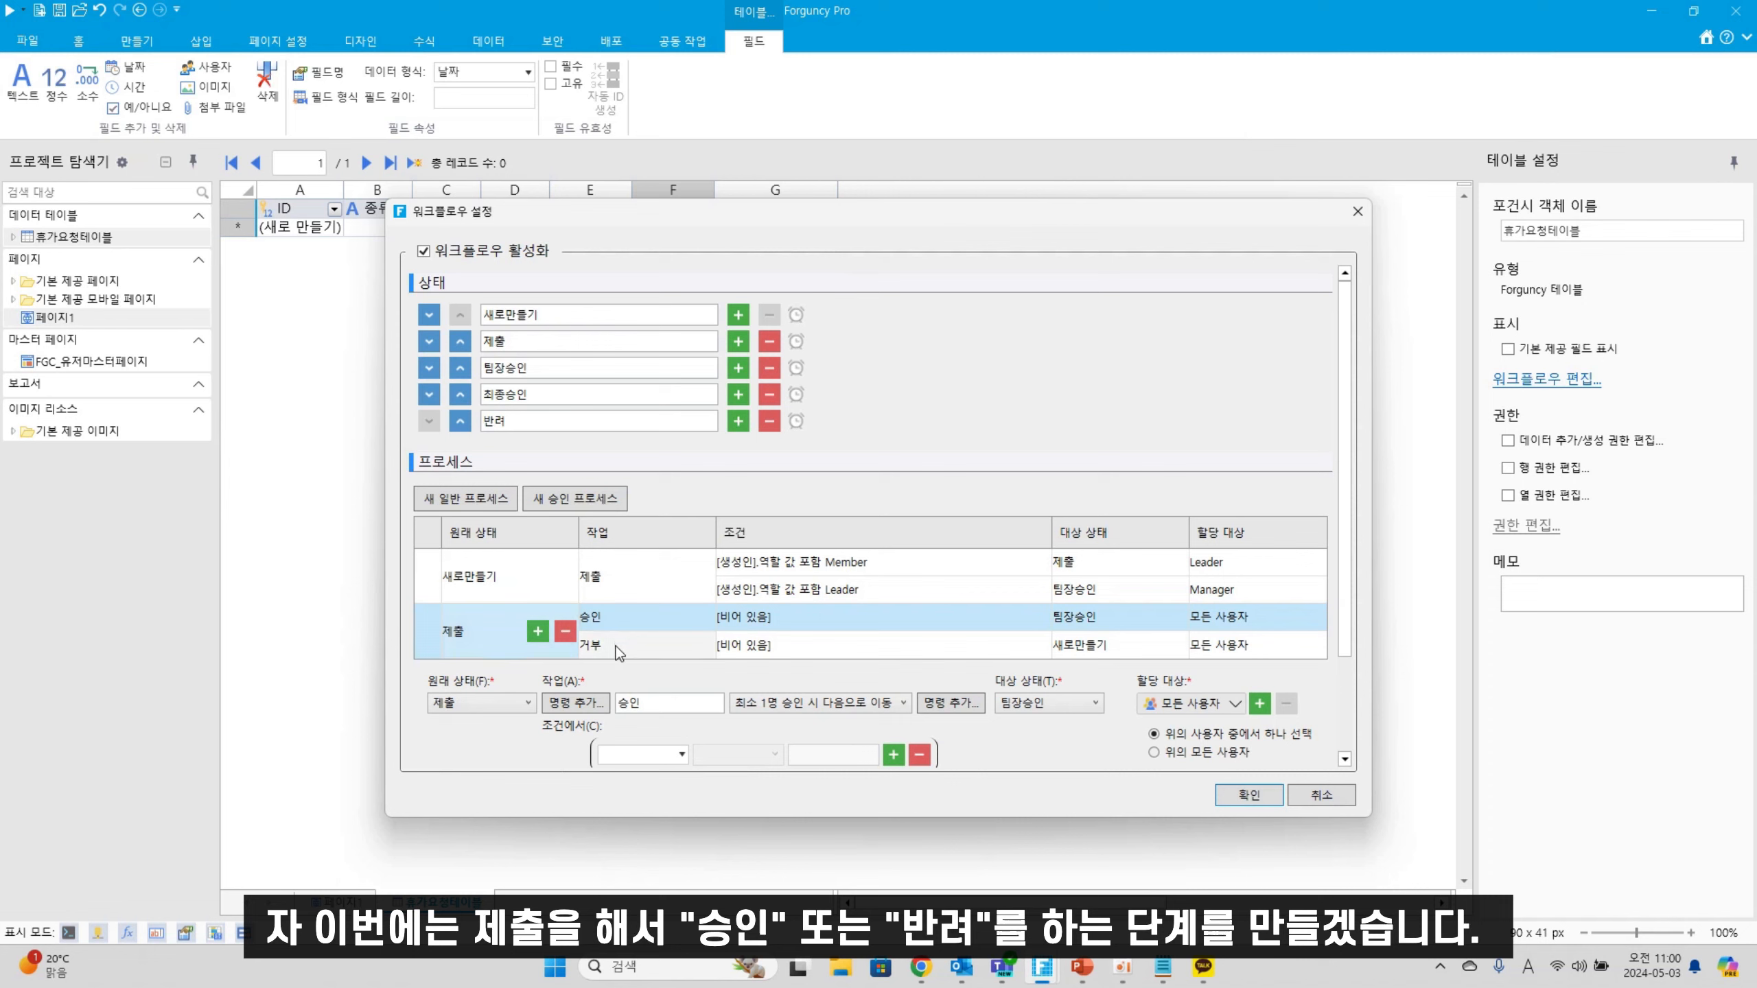
# Rename the submitted request's 거부 action to 반려
pyautogui.click(612, 658)
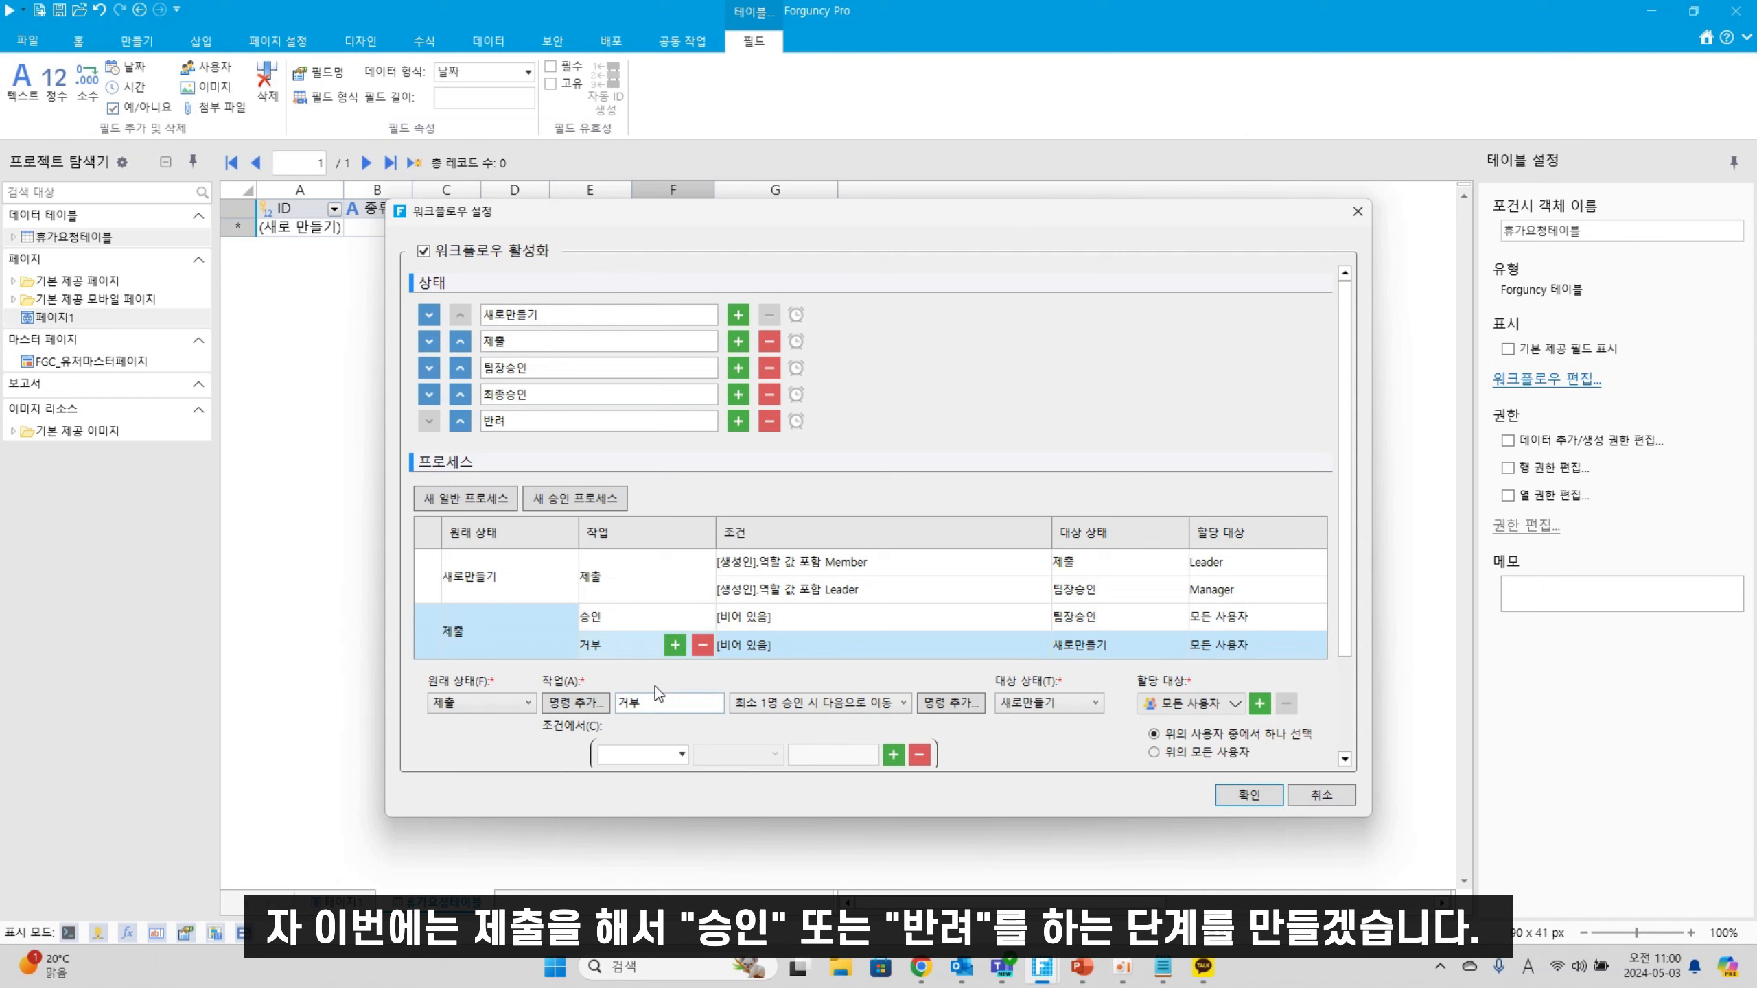
pyautogui.doubleClick(643, 702)
pyautogui.write('q')
pyautogui.press('Hangul')
pyautogui.press('BackSpace')
pyautogui.write('반려')
# Assign the submitted request's 승인 action to Manager
pyautogui.click(789, 629)
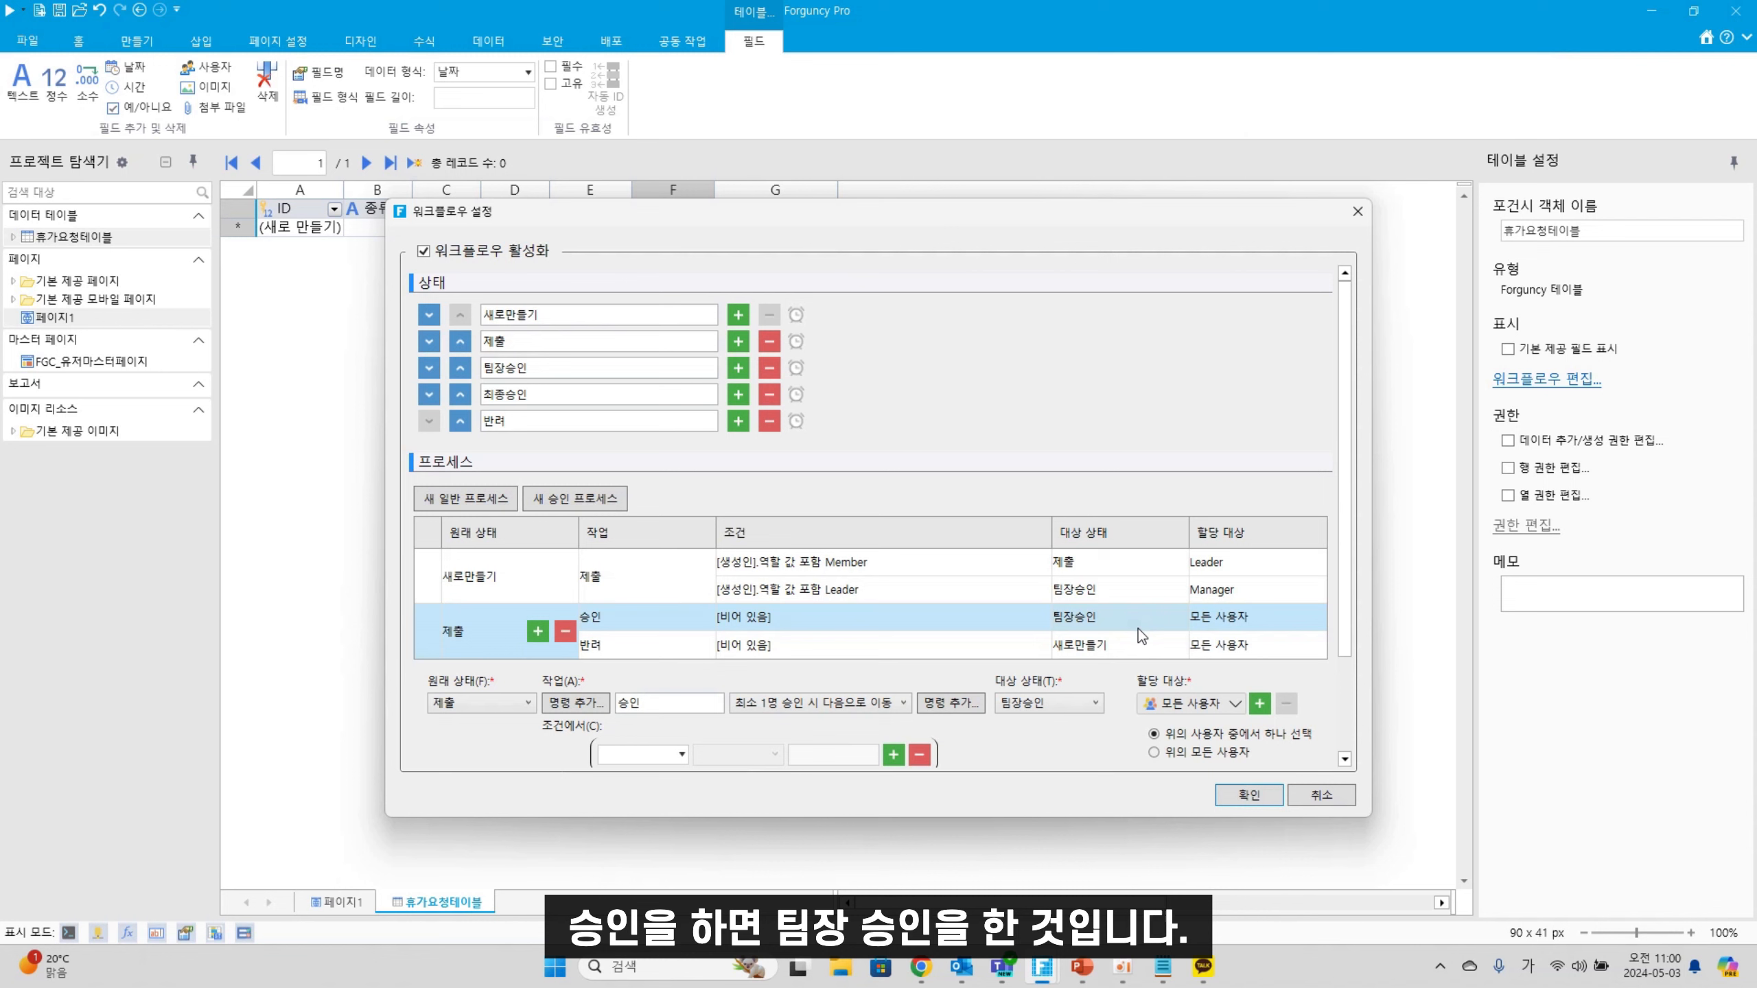
pyautogui.click(1207, 704)
pyautogui.click(1185, 745)
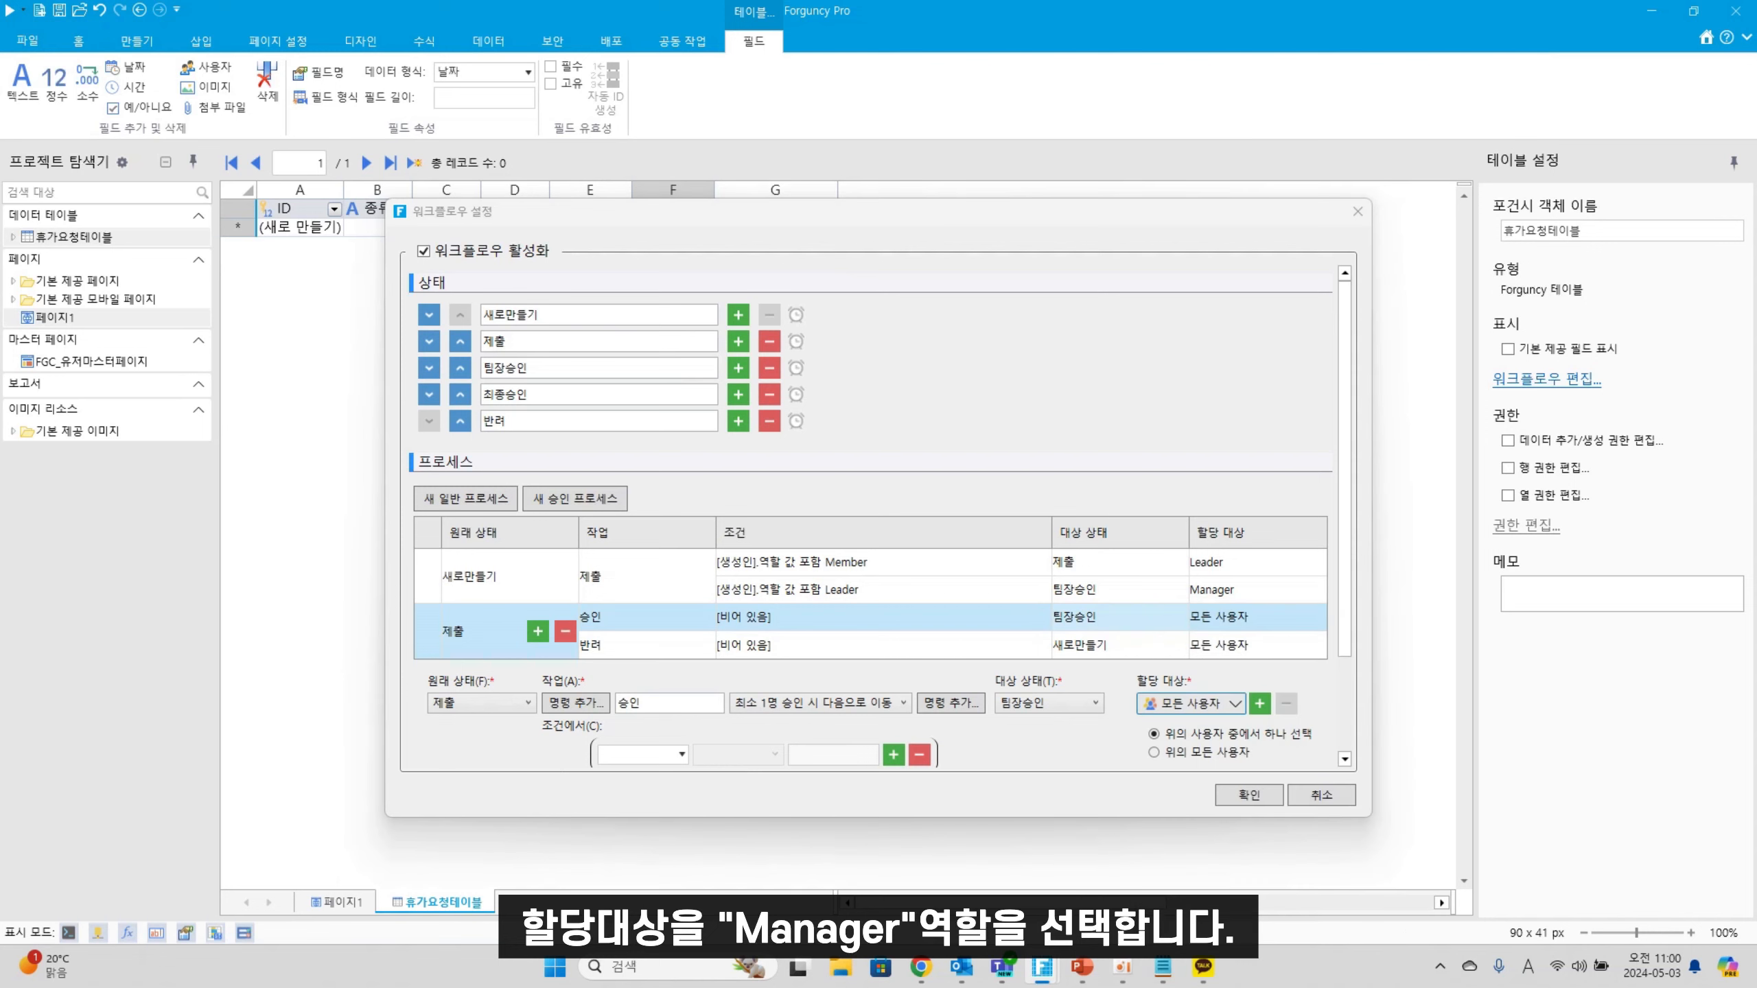
pyautogui.click(1231, 703)
pyautogui.click(1187, 744)
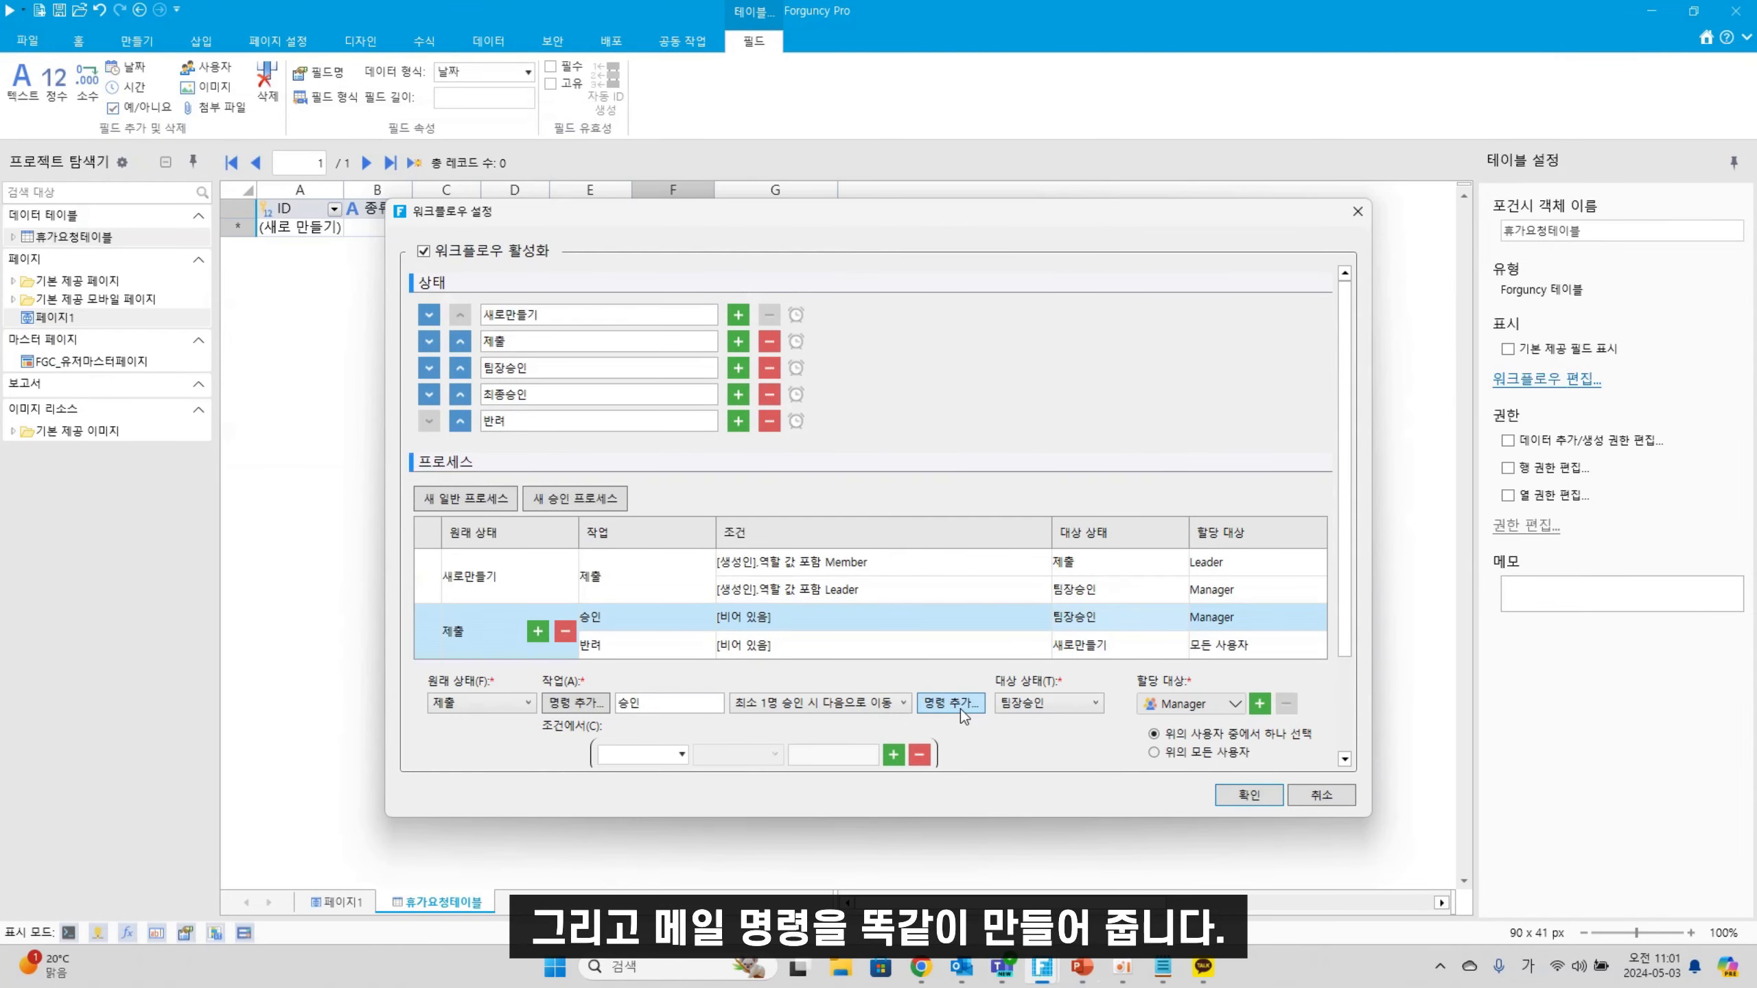
pyautogui.click(961, 709)
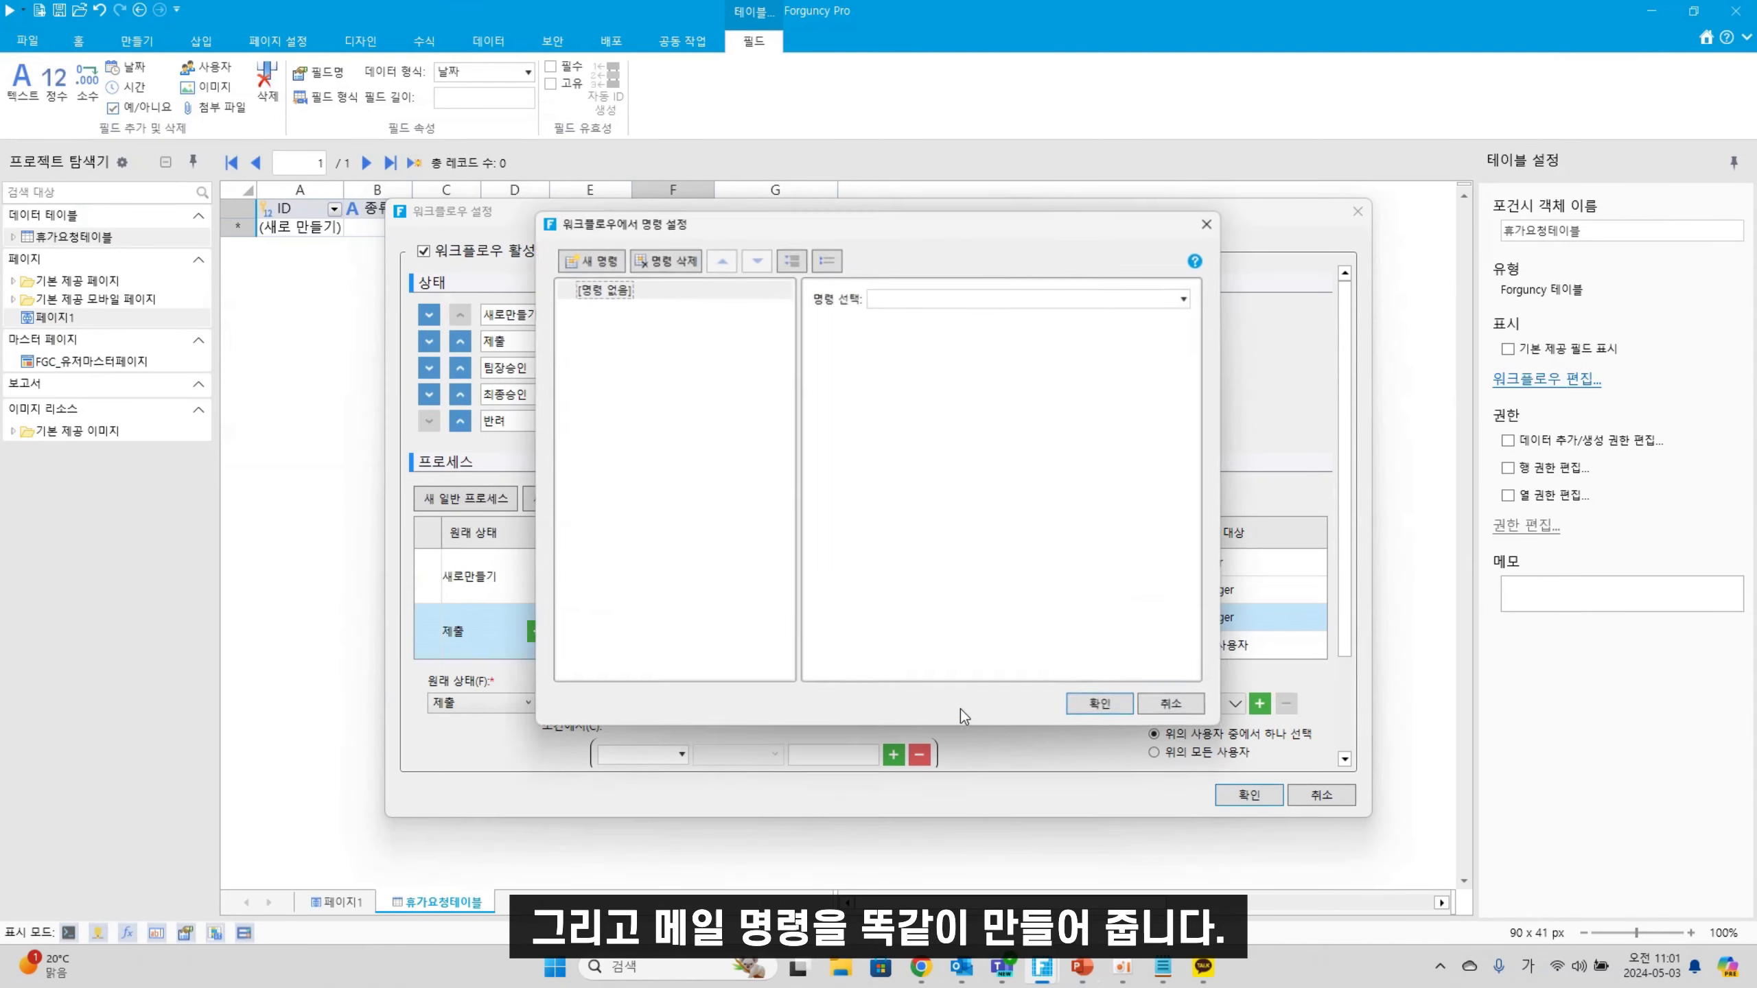
pyautogui.click(1214, 222)
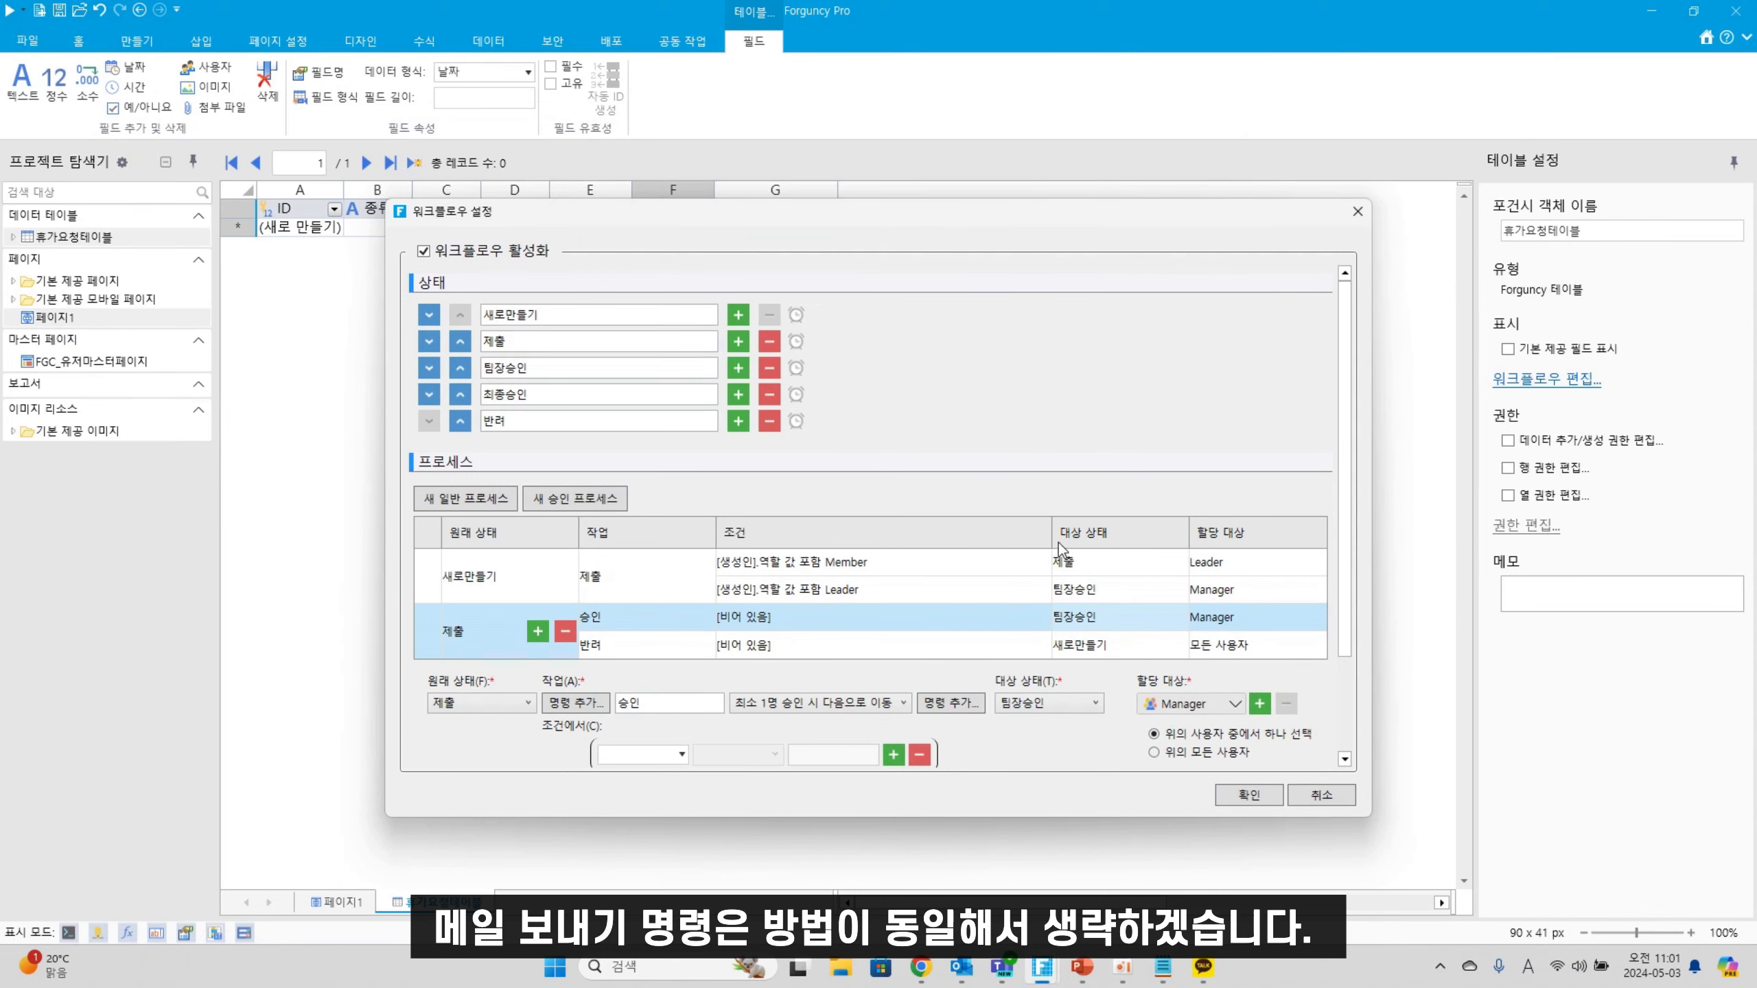
pyautogui.click(1054, 595)
pyautogui.click(958, 705)
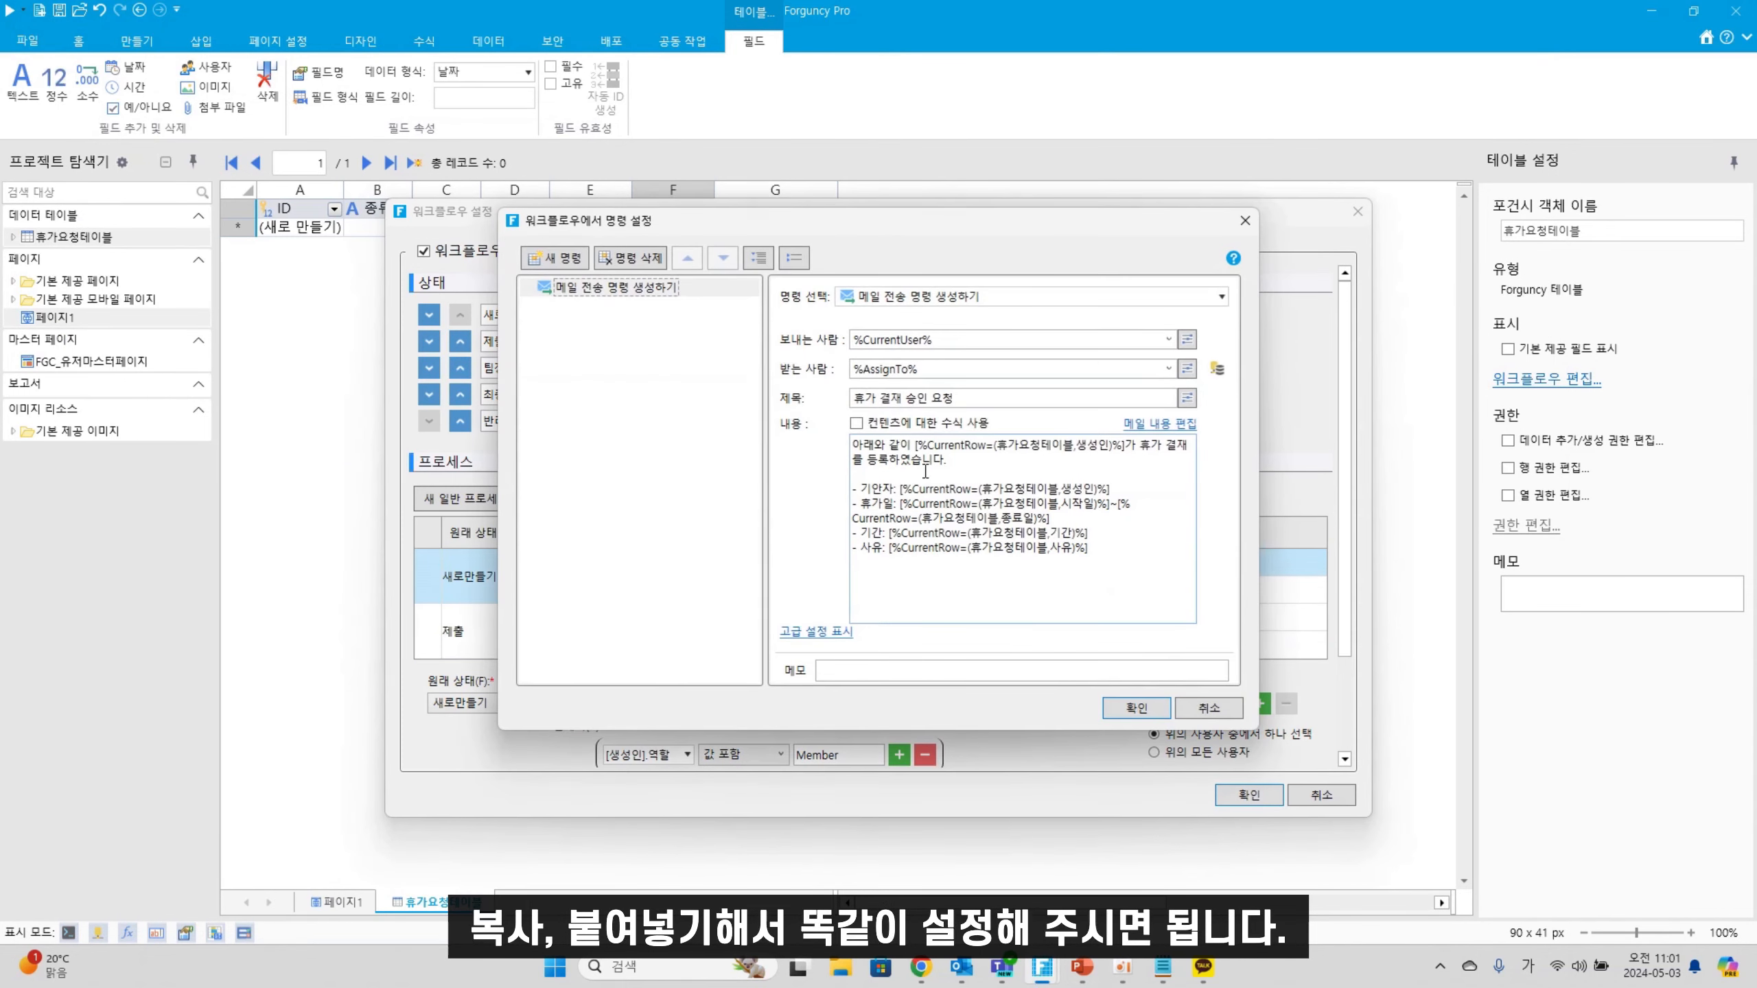
pyautogui.click(1245, 220)
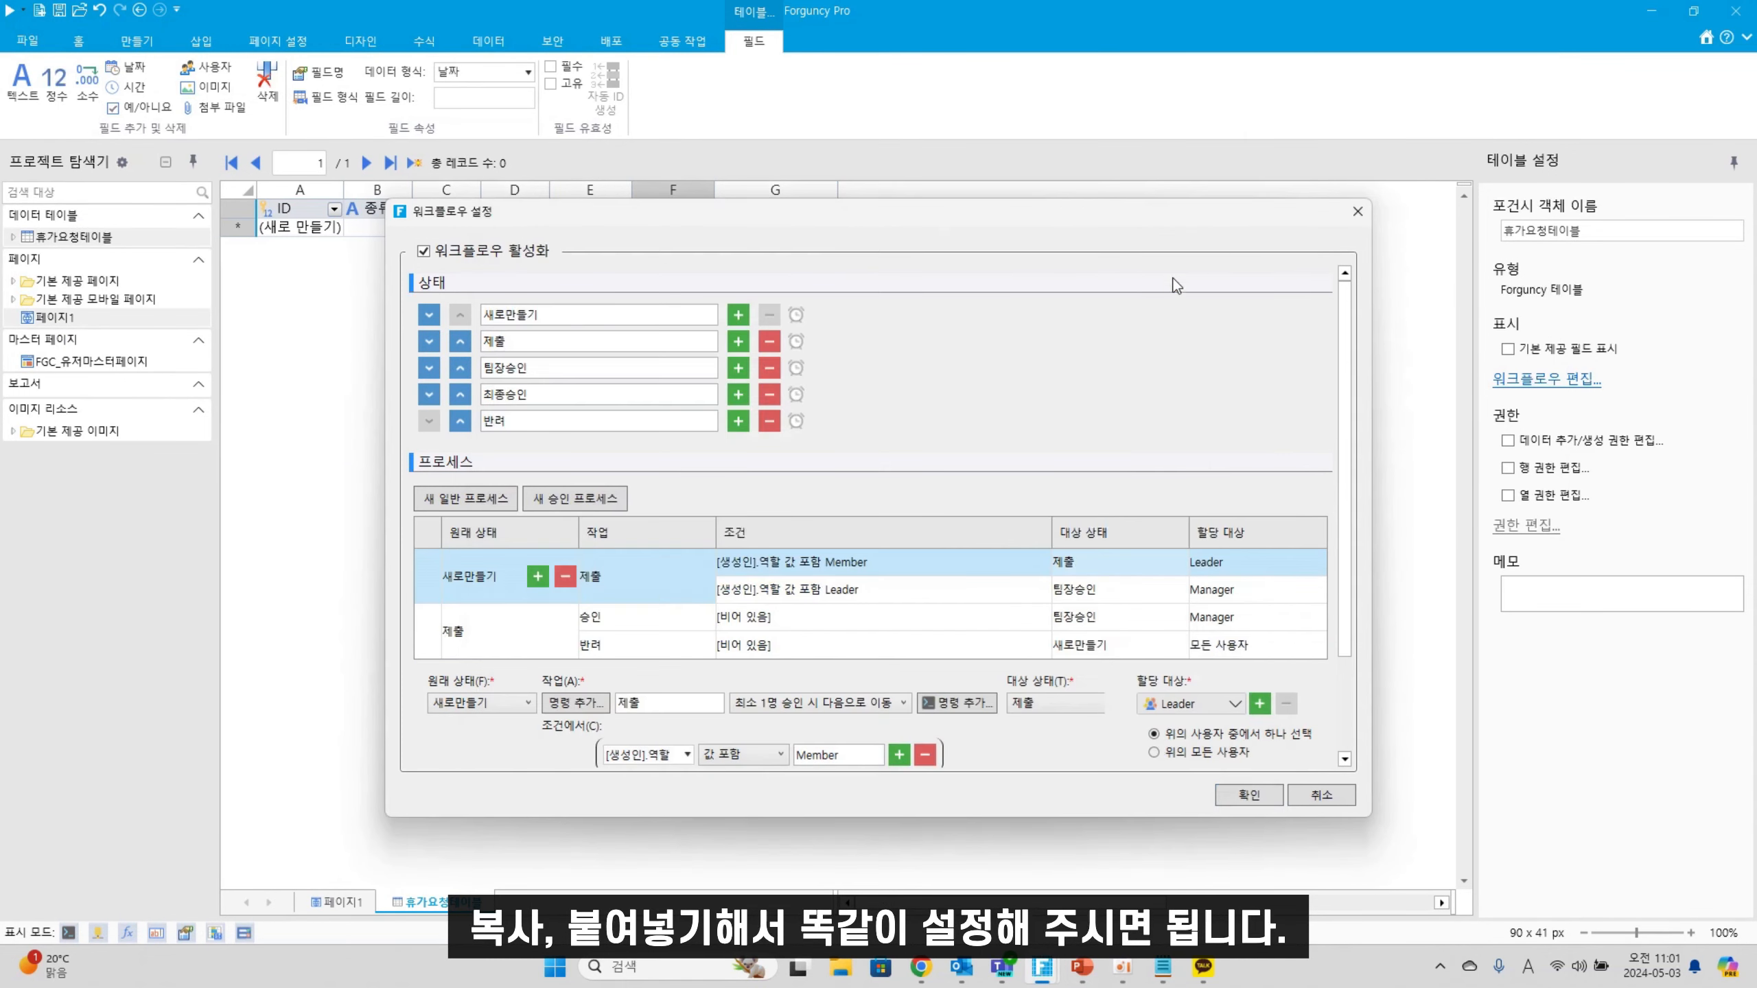
pyautogui.click(967, 630)
pyautogui.click(948, 651)
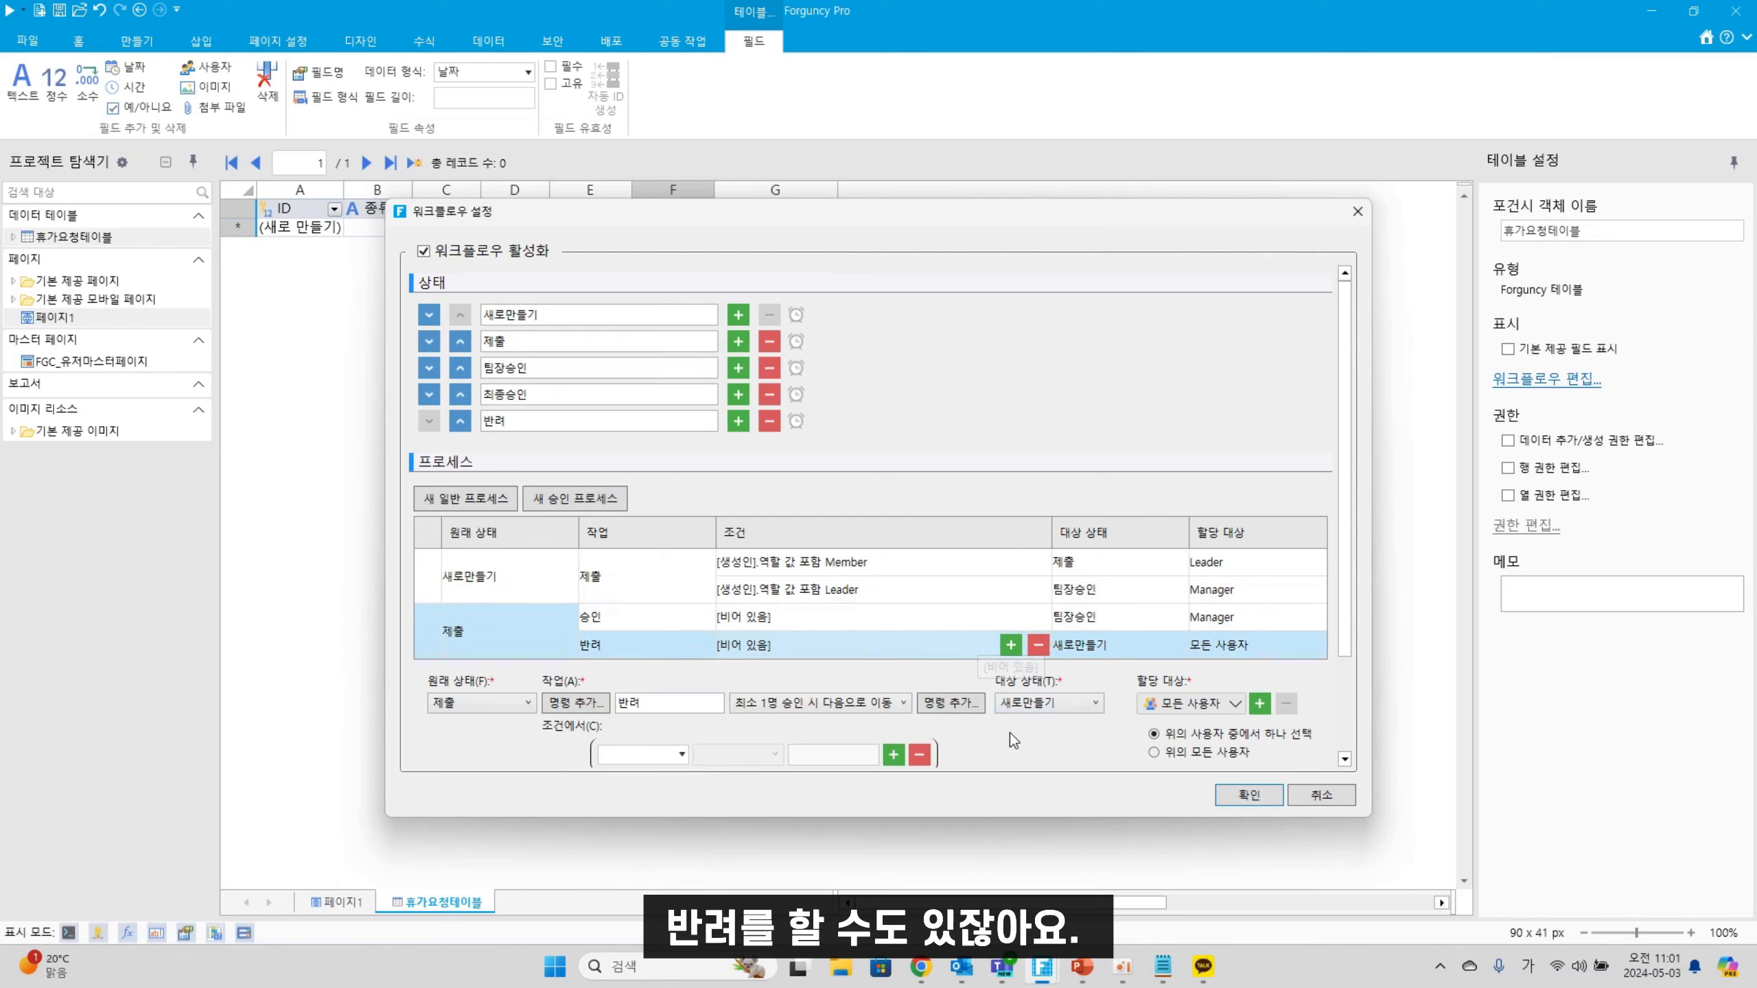
pyautogui.click(1065, 703)
# Point the 반려 action at the 반려 state and assign it to the 작성자
pyautogui.click(1028, 796)
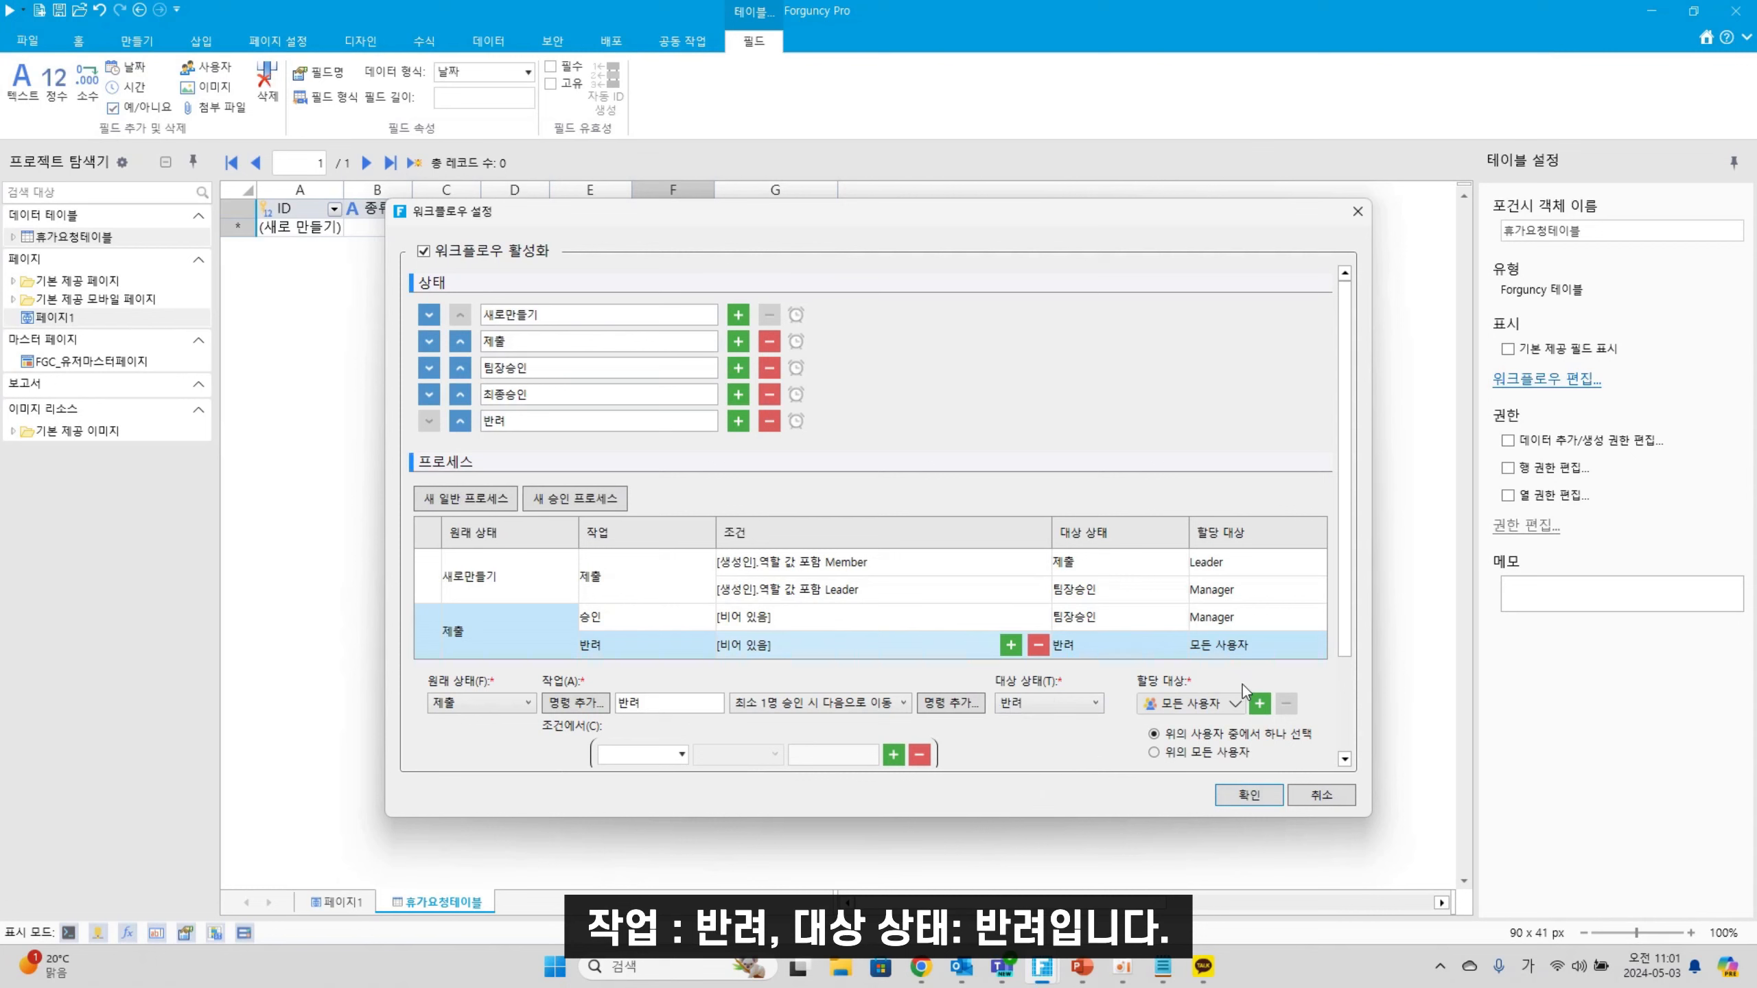
pyautogui.click(1235, 704)
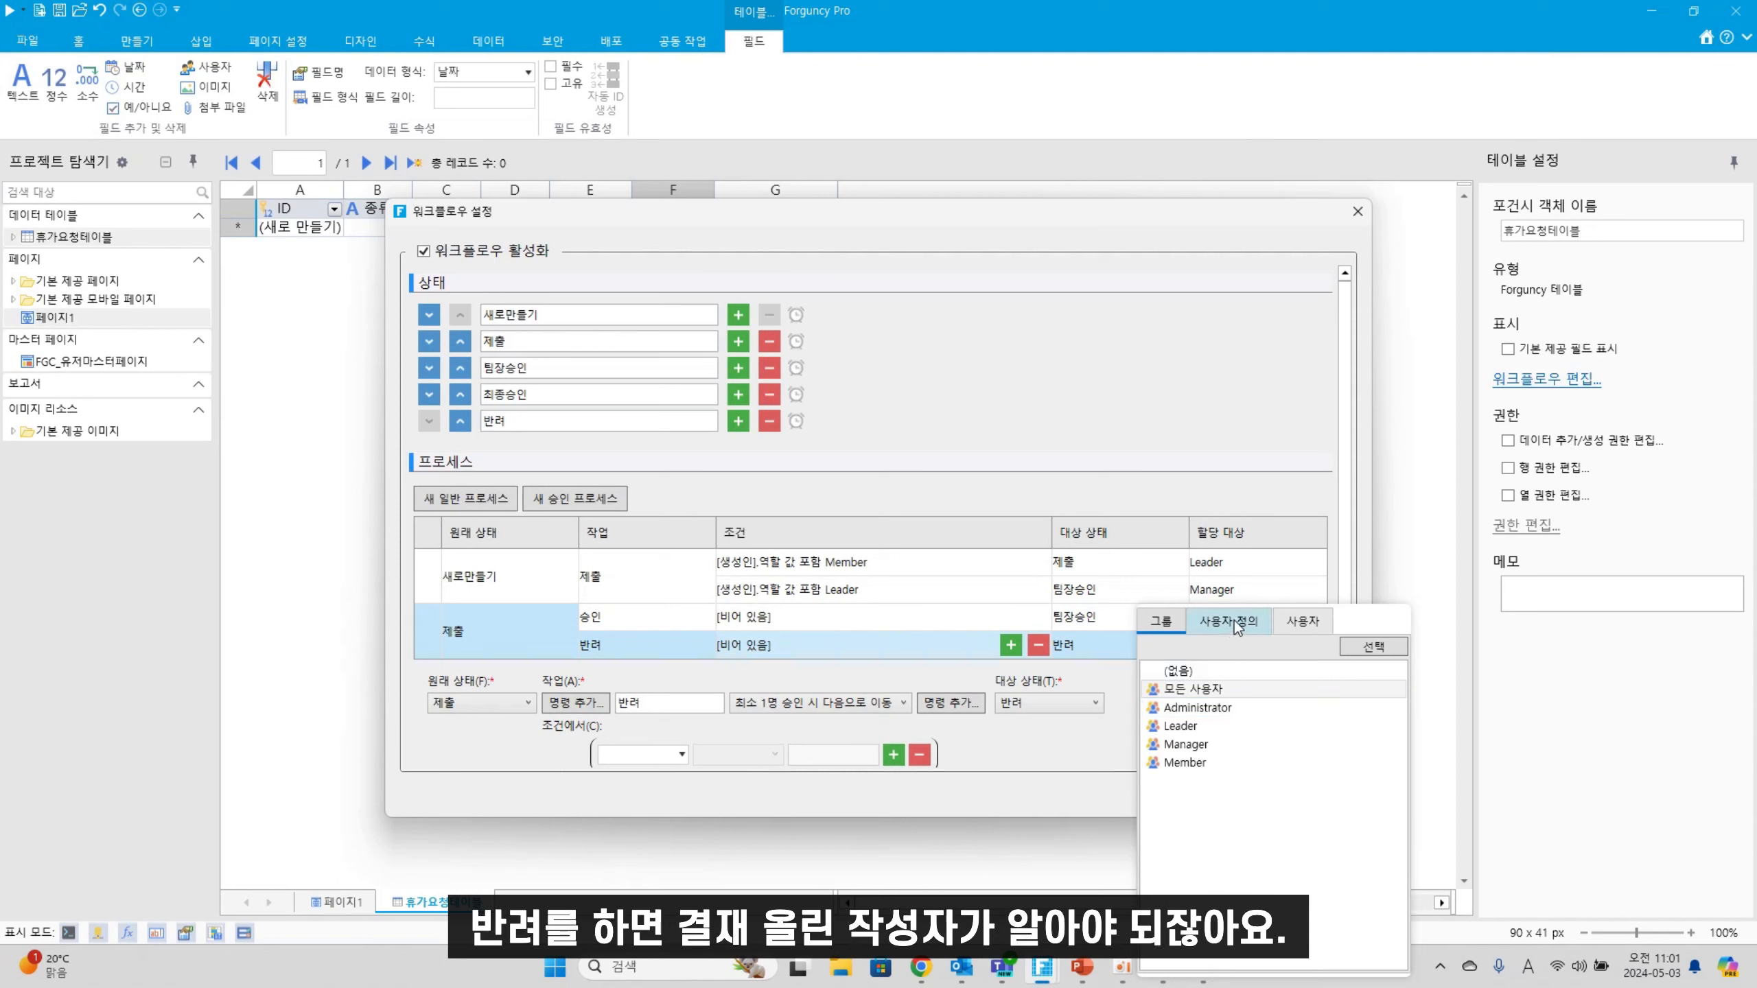
pyautogui.click(1299, 622)
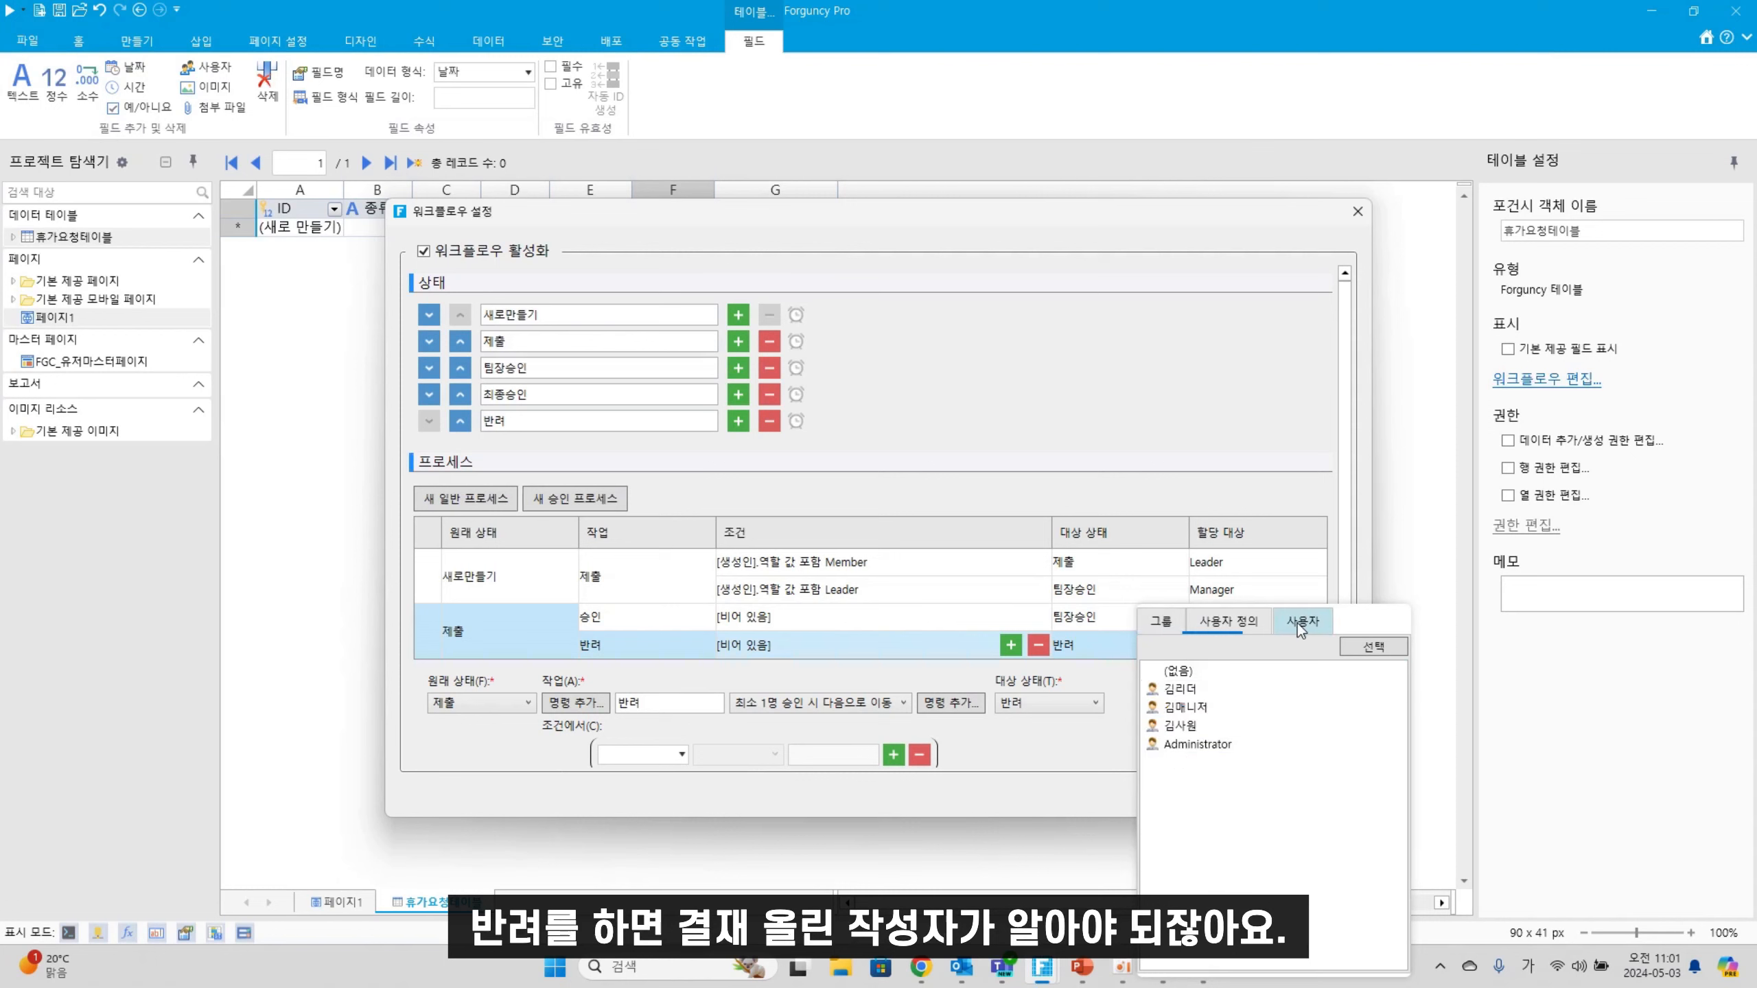
pyautogui.click(1215, 614)
pyautogui.click(1196, 707)
pyautogui.click(1195, 708)
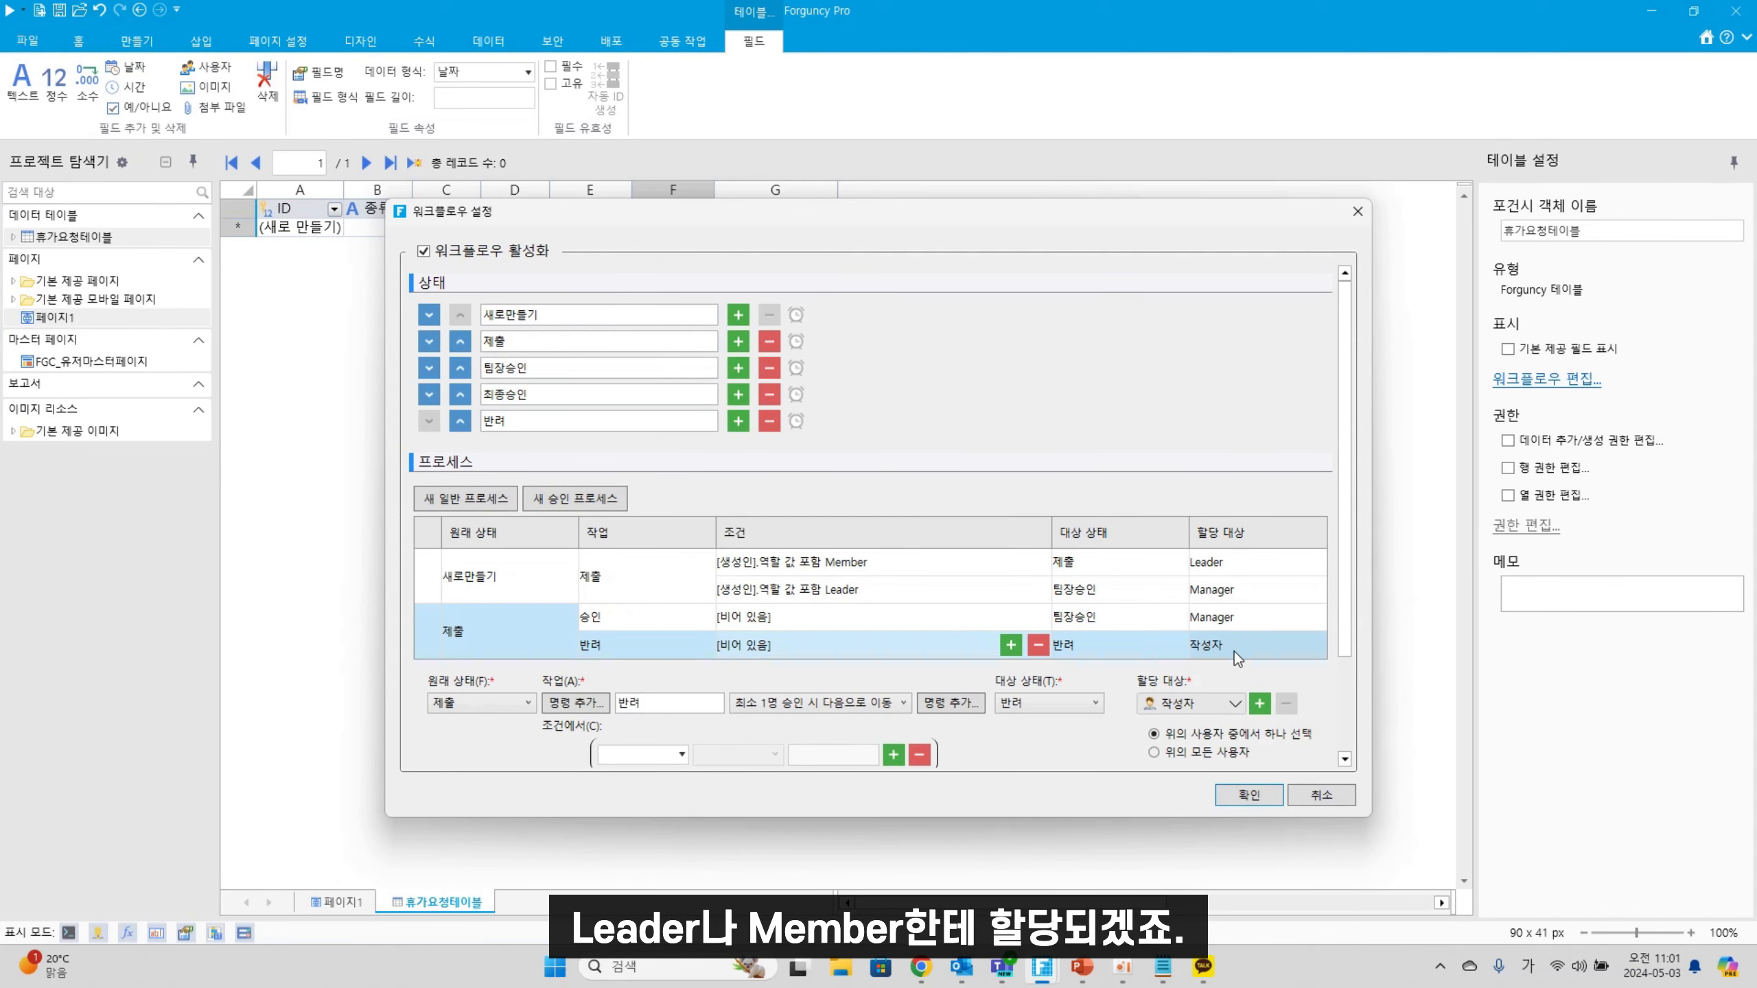
pyautogui.scroll(-1, 1340, 607)
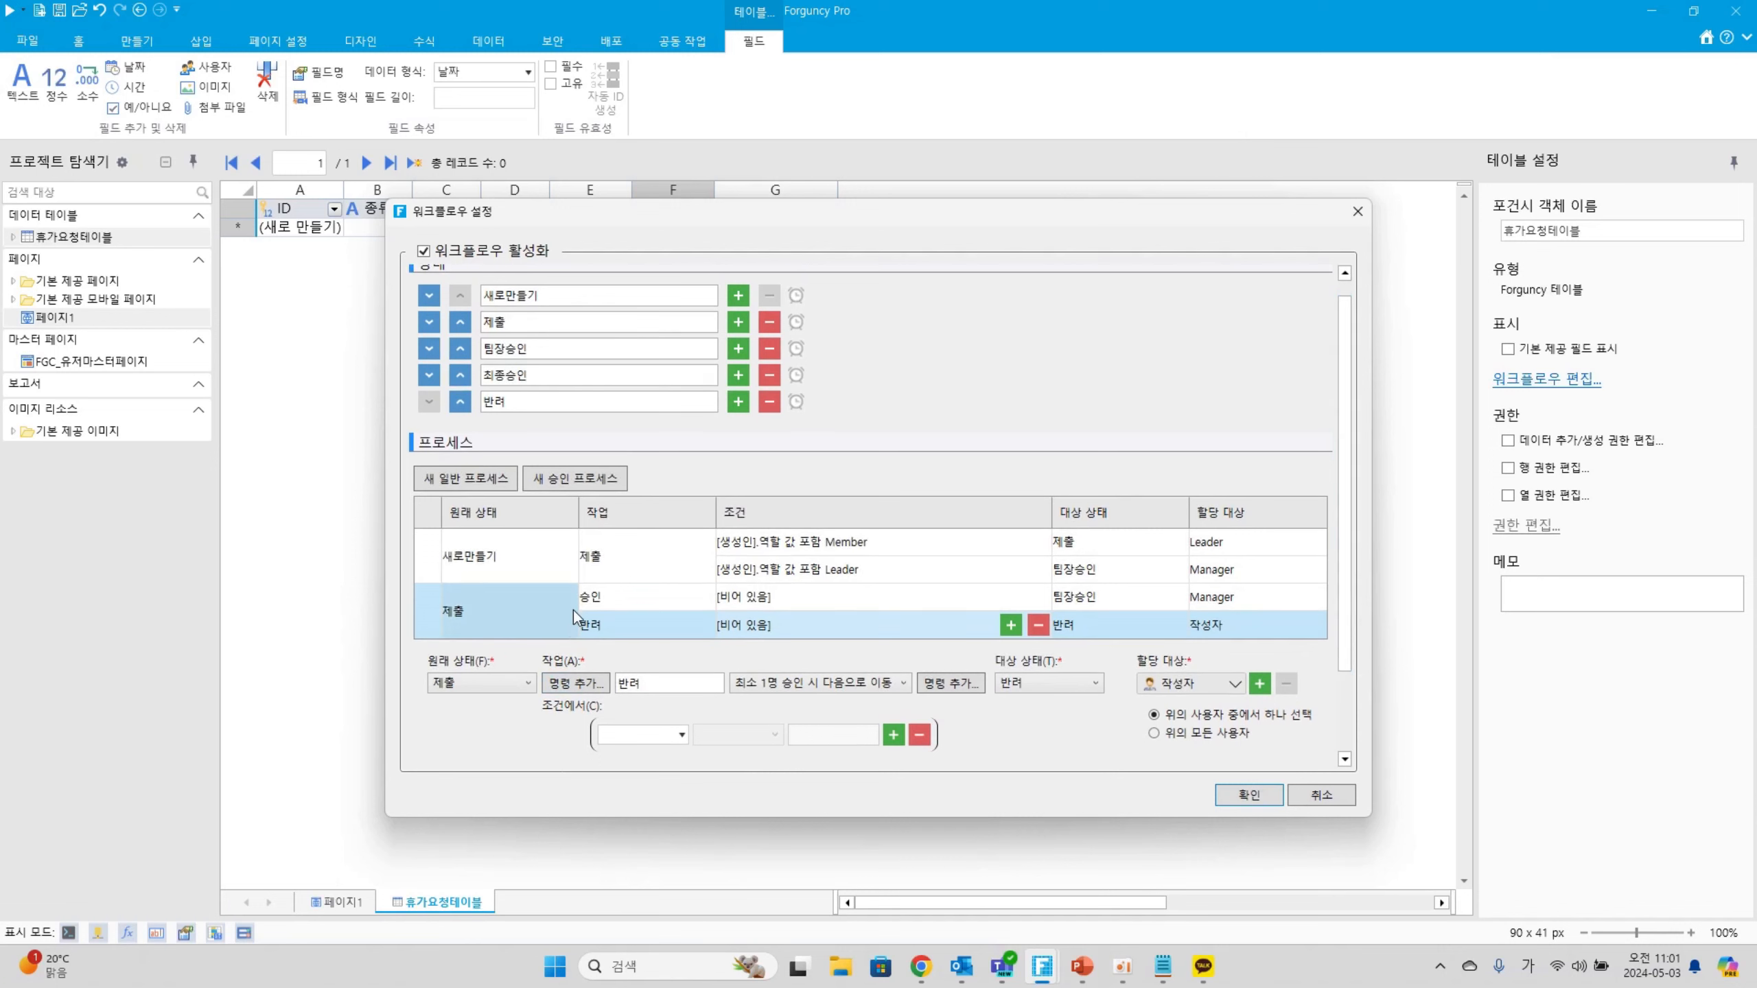
# Create a new general process starting from the 팀장승인 state
pyautogui.click(501, 626)
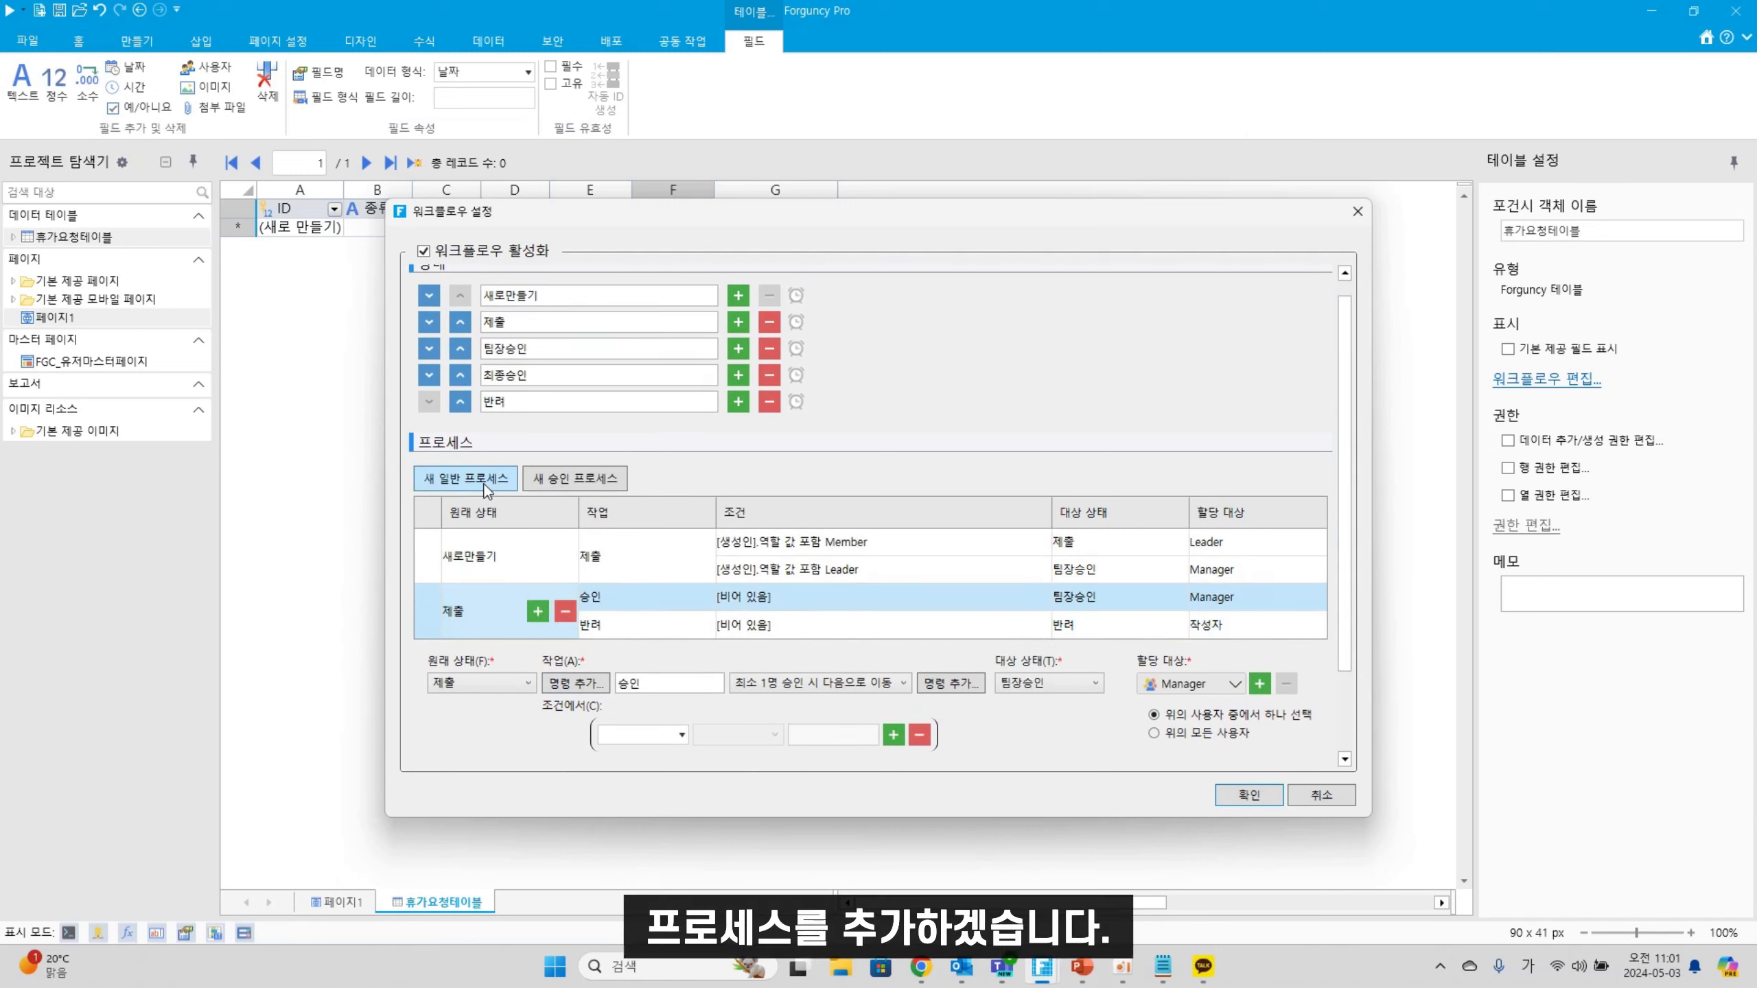
pyautogui.click(485, 486)
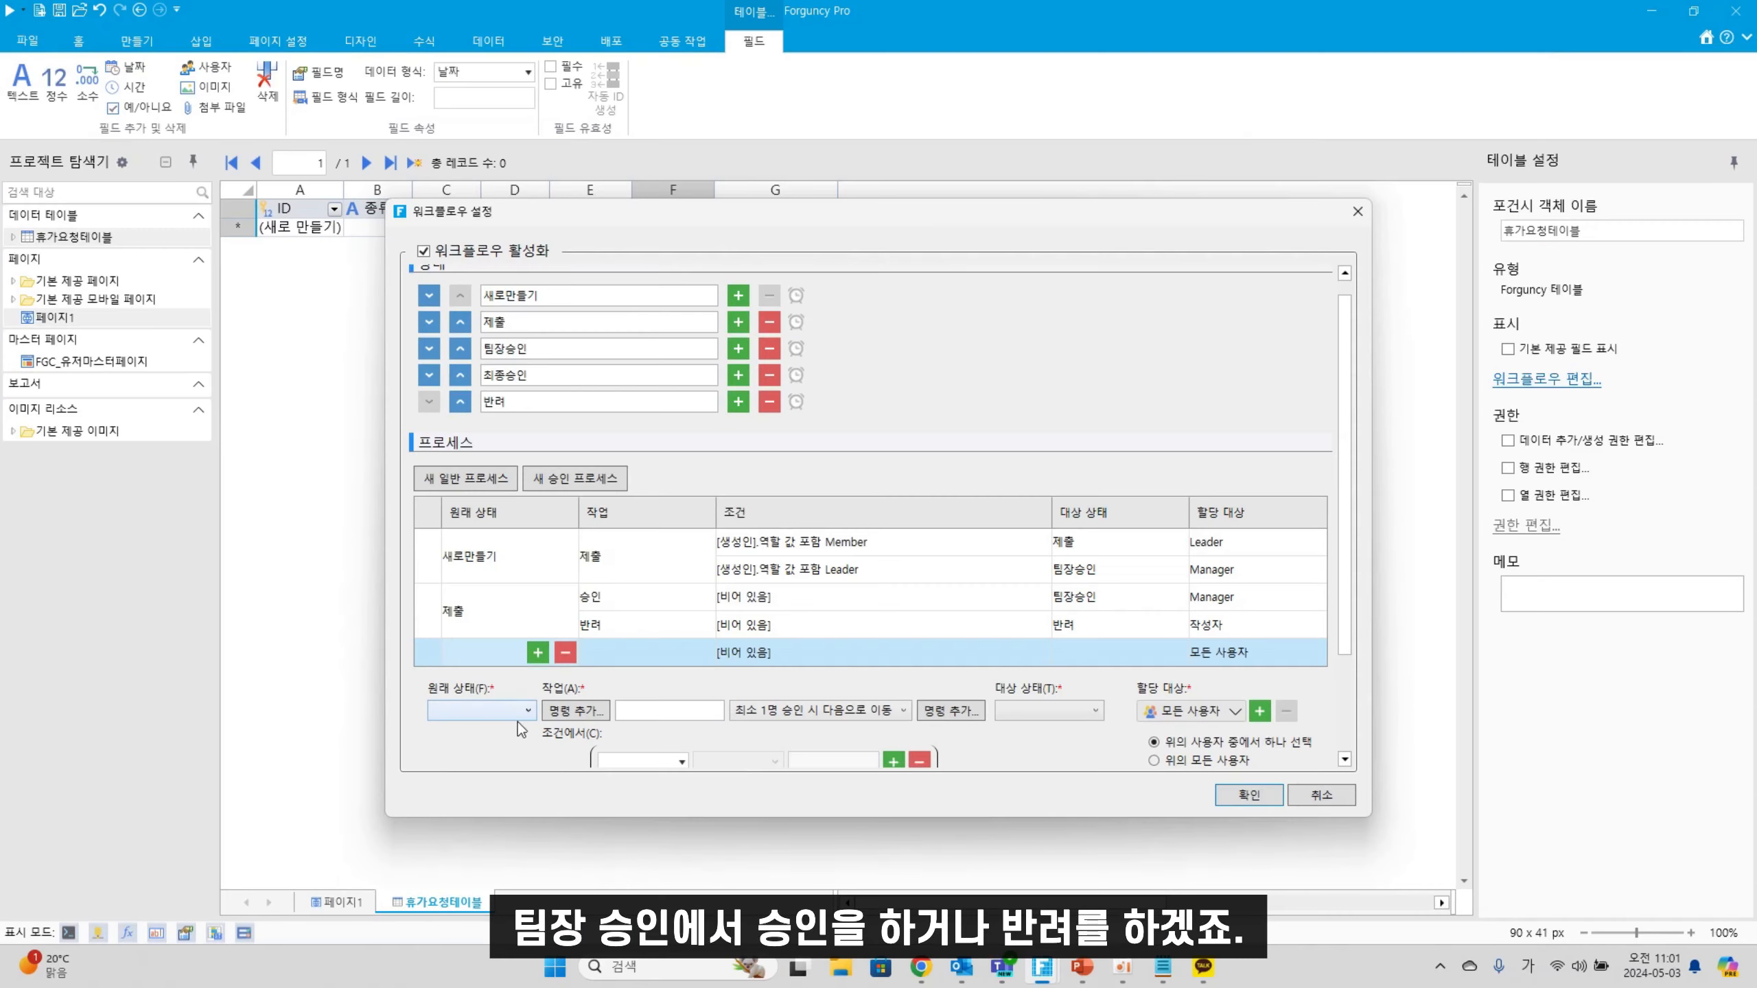
pyautogui.click(520, 712)
pyautogui.click(497, 731)
# Give the 팀장승인 process two actions named 승인 and 반려
pyautogui.click(631, 654)
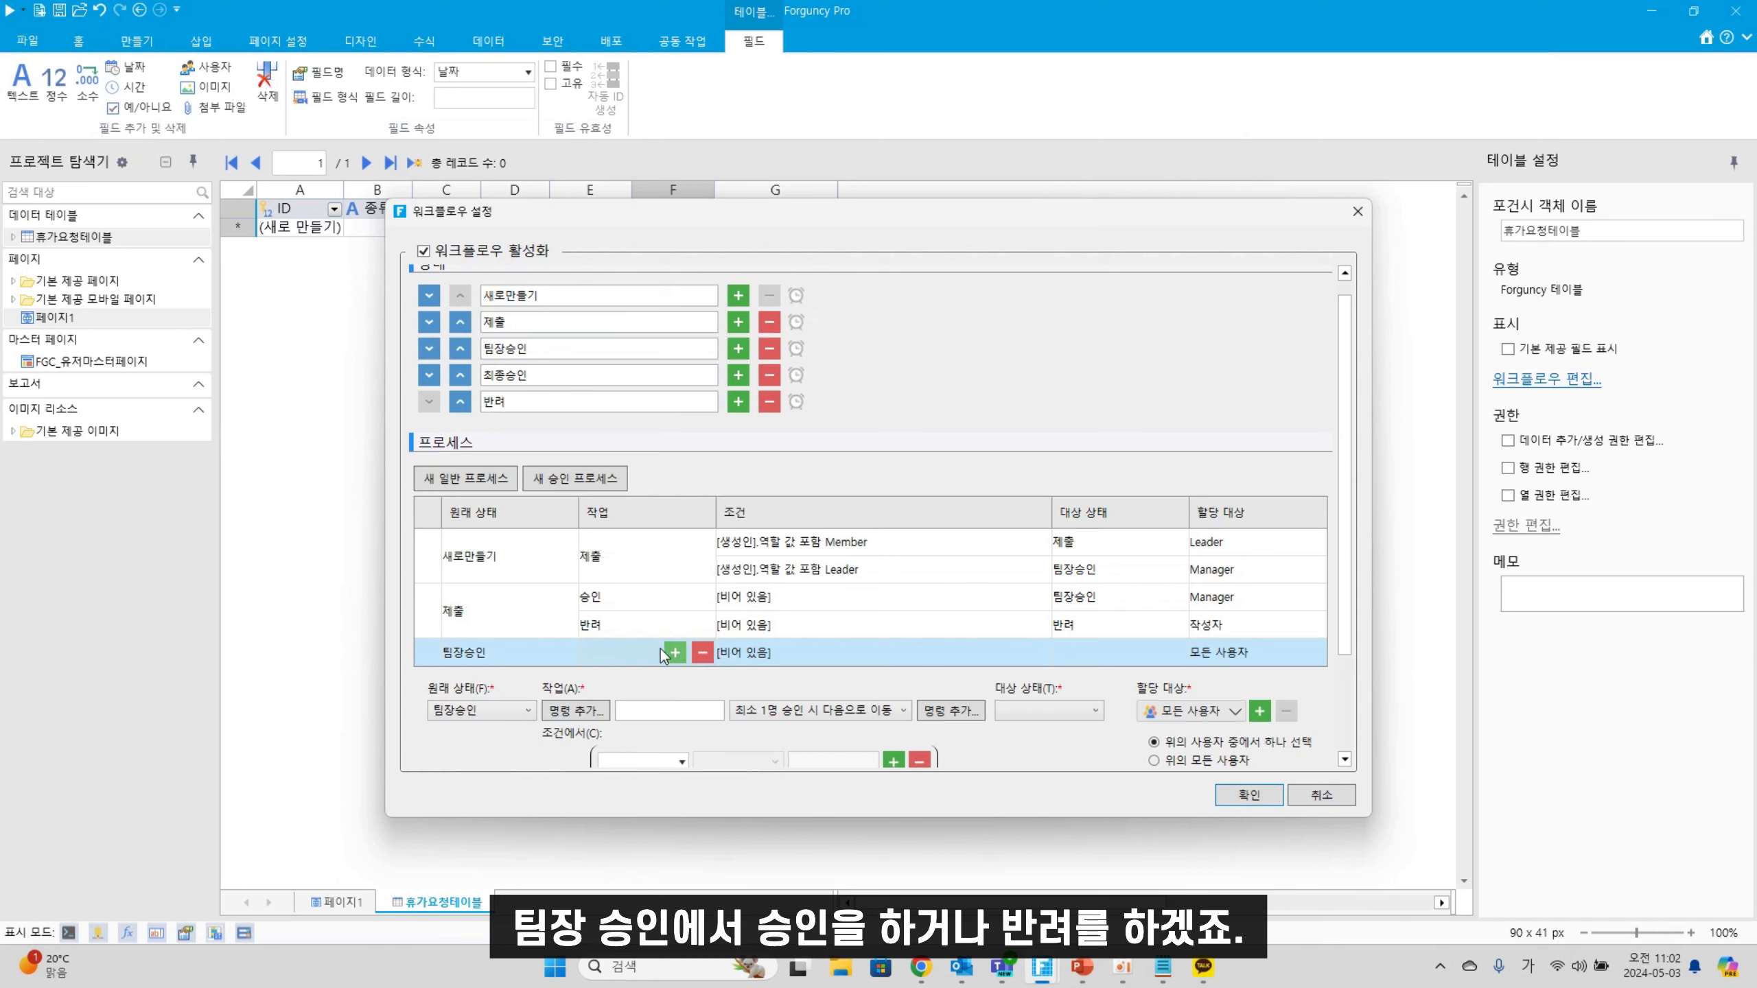
pyautogui.click(674, 652)
pyautogui.click(645, 657)
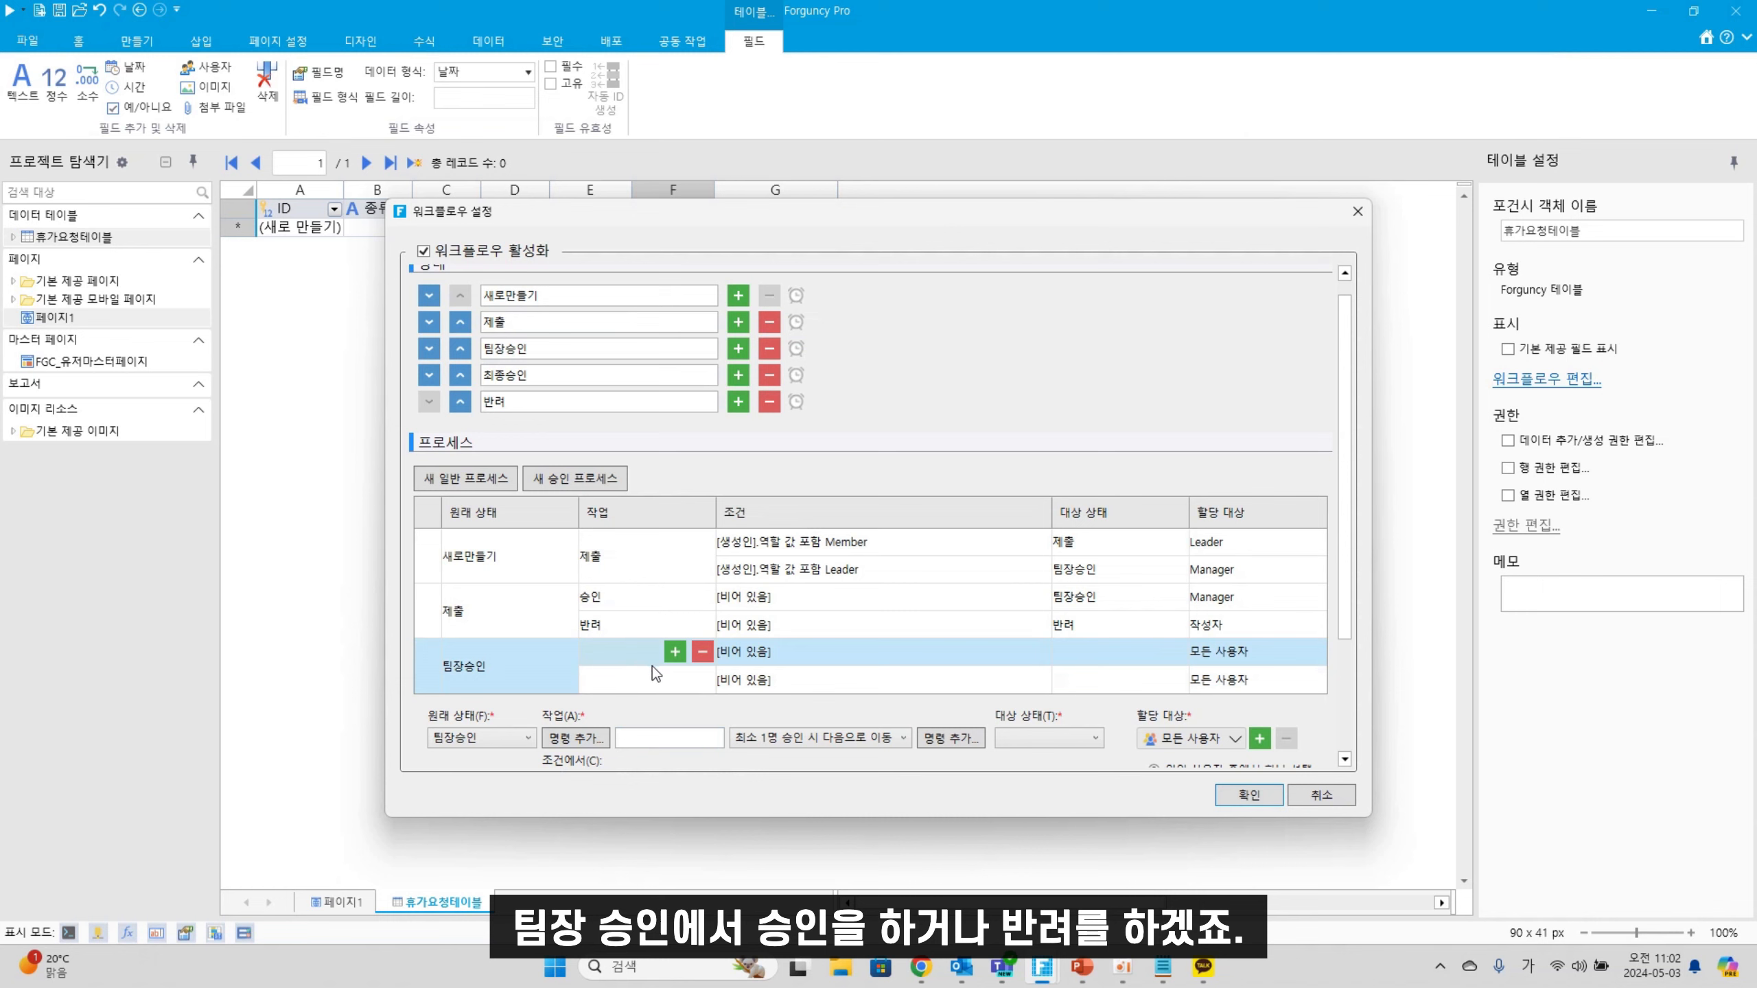
pyautogui.click(653, 736)
pyautogui.write('ㅅ승인')
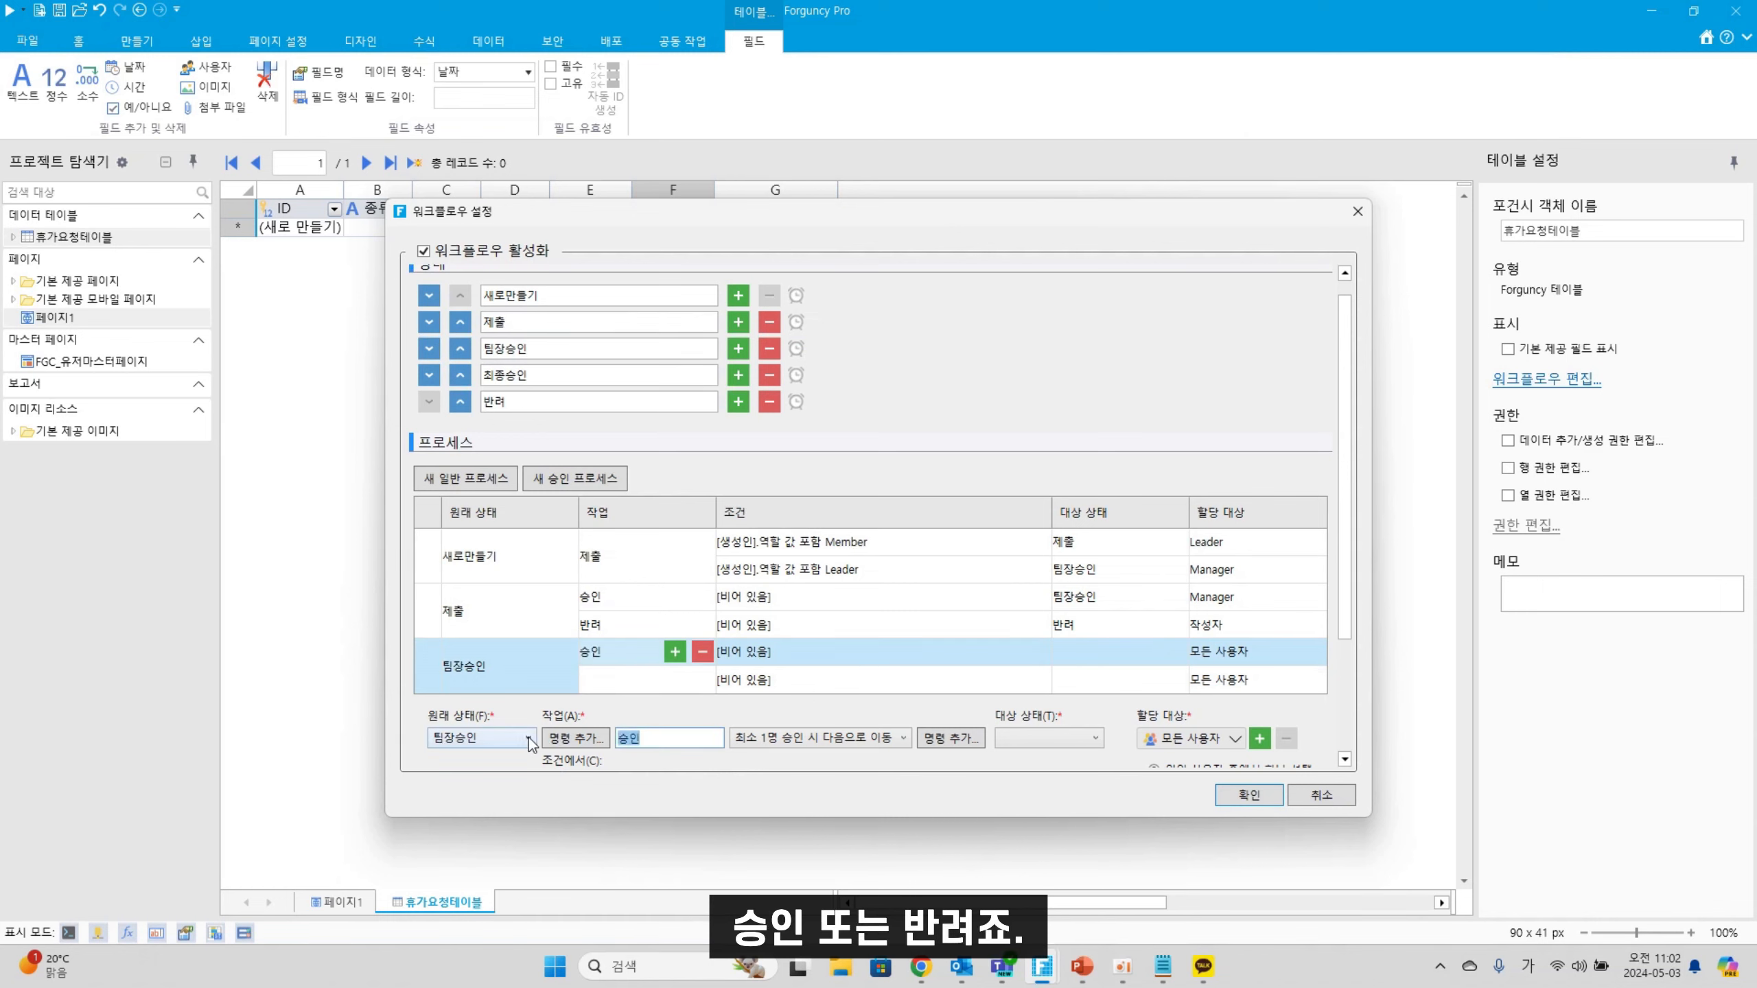
pyautogui.press('Return')
pyautogui.write('반려')
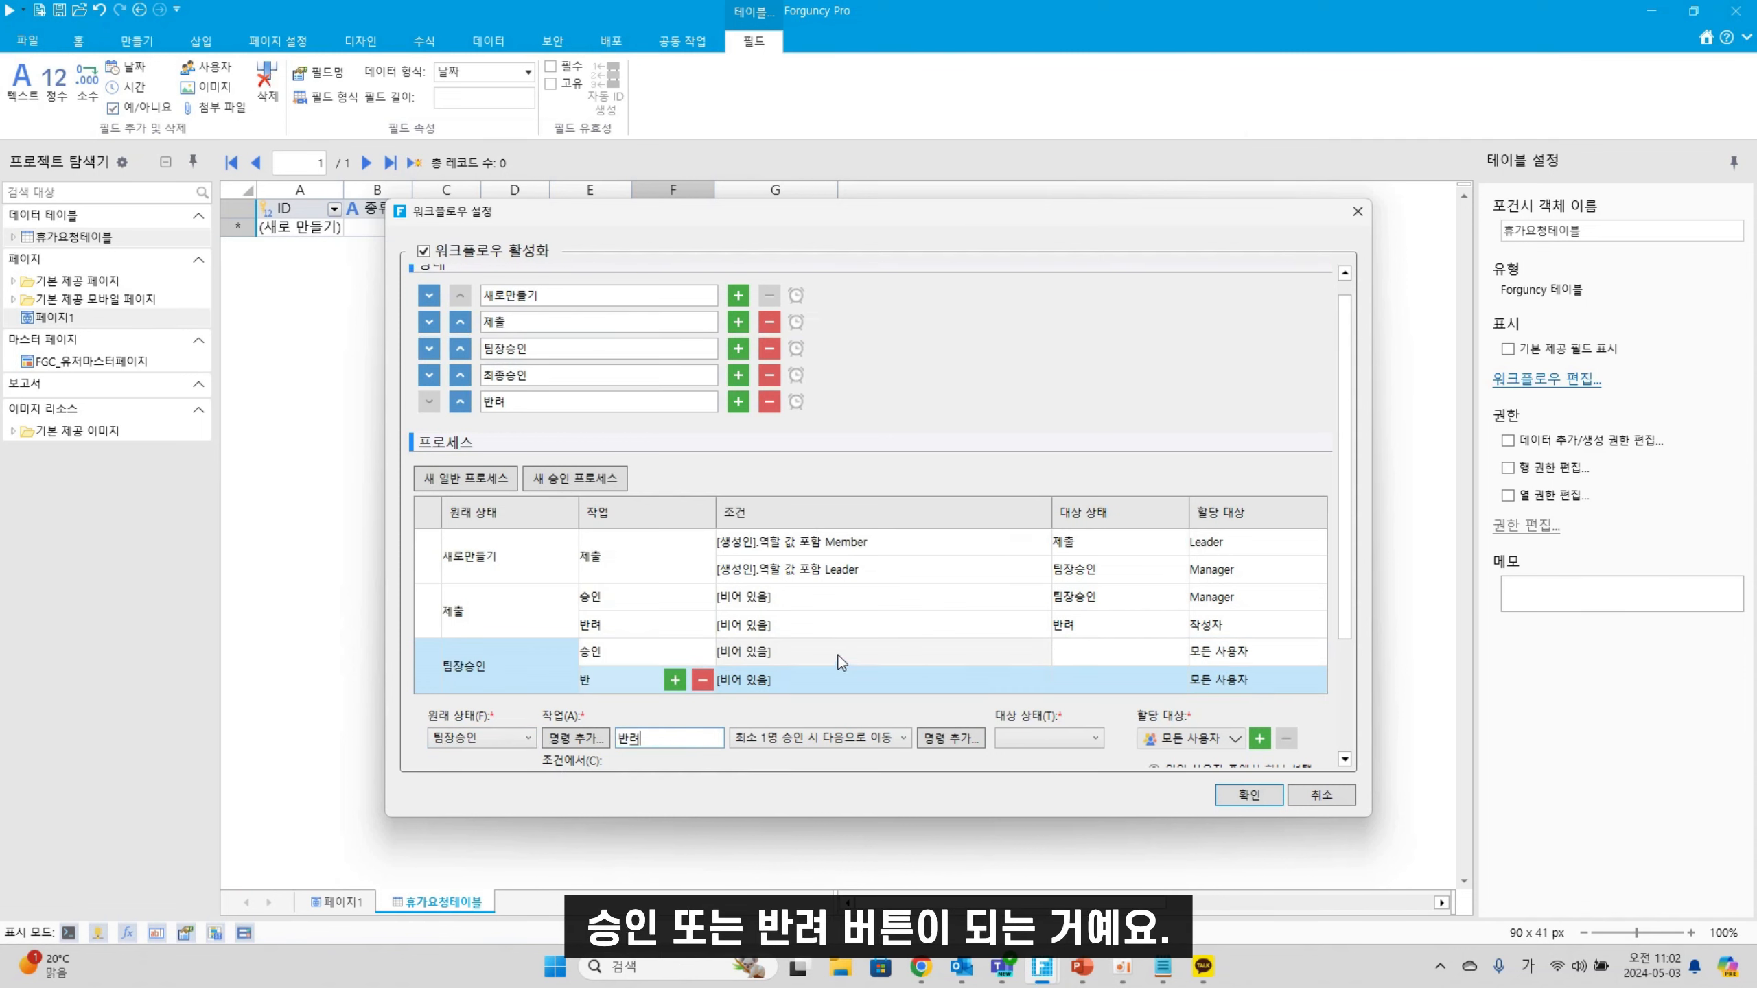
pyautogui.click(634, 658)
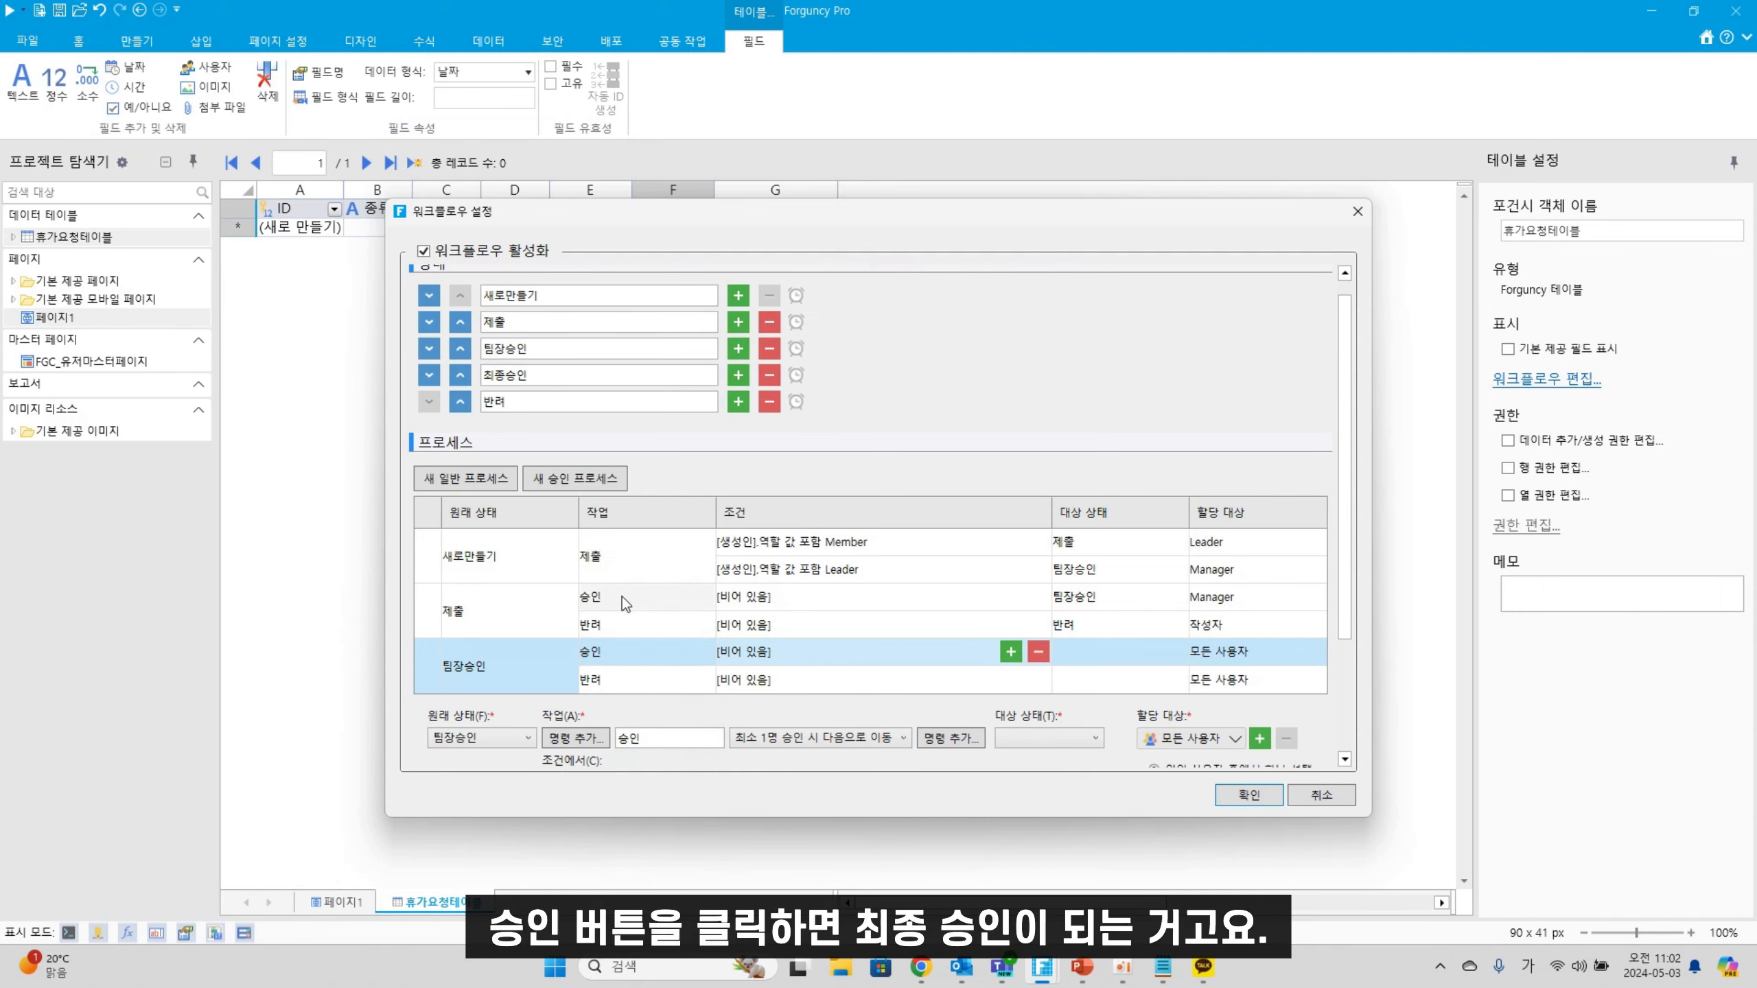
pyautogui.click(615, 684)
pyautogui.click(641, 651)
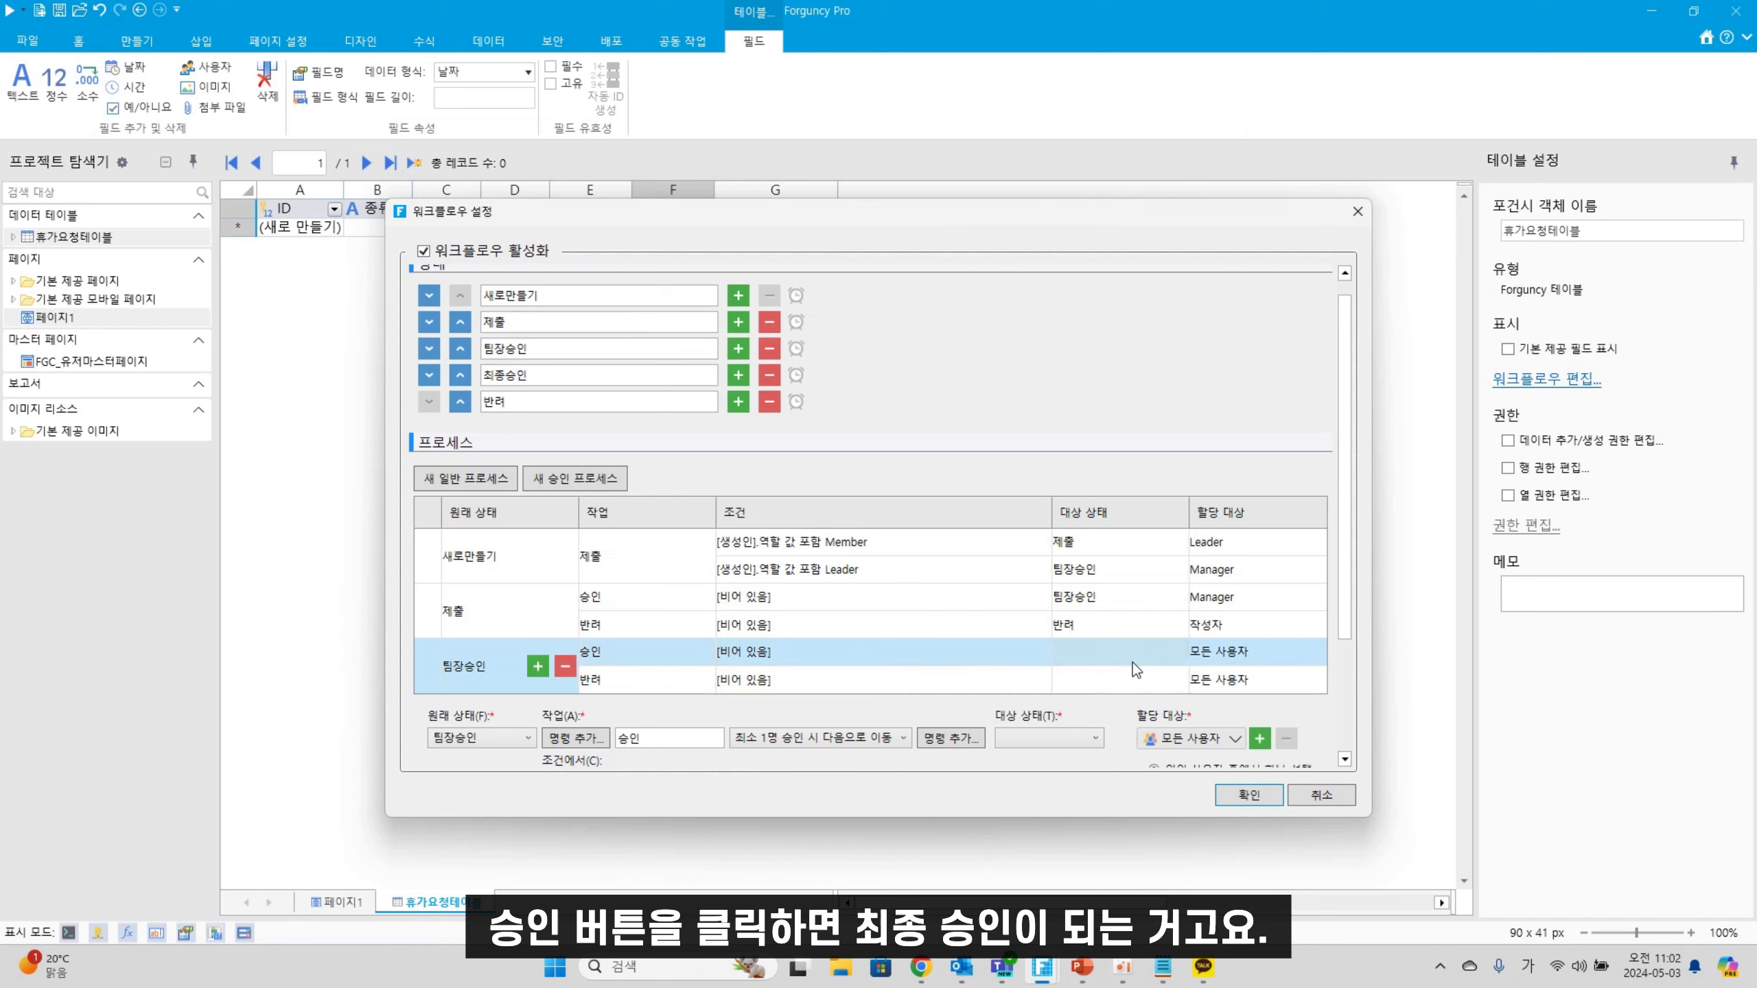
# Set the 팀장승인 승인 target to 최종승인 and the 반려 target to 반려
pyautogui.click(1076, 739)
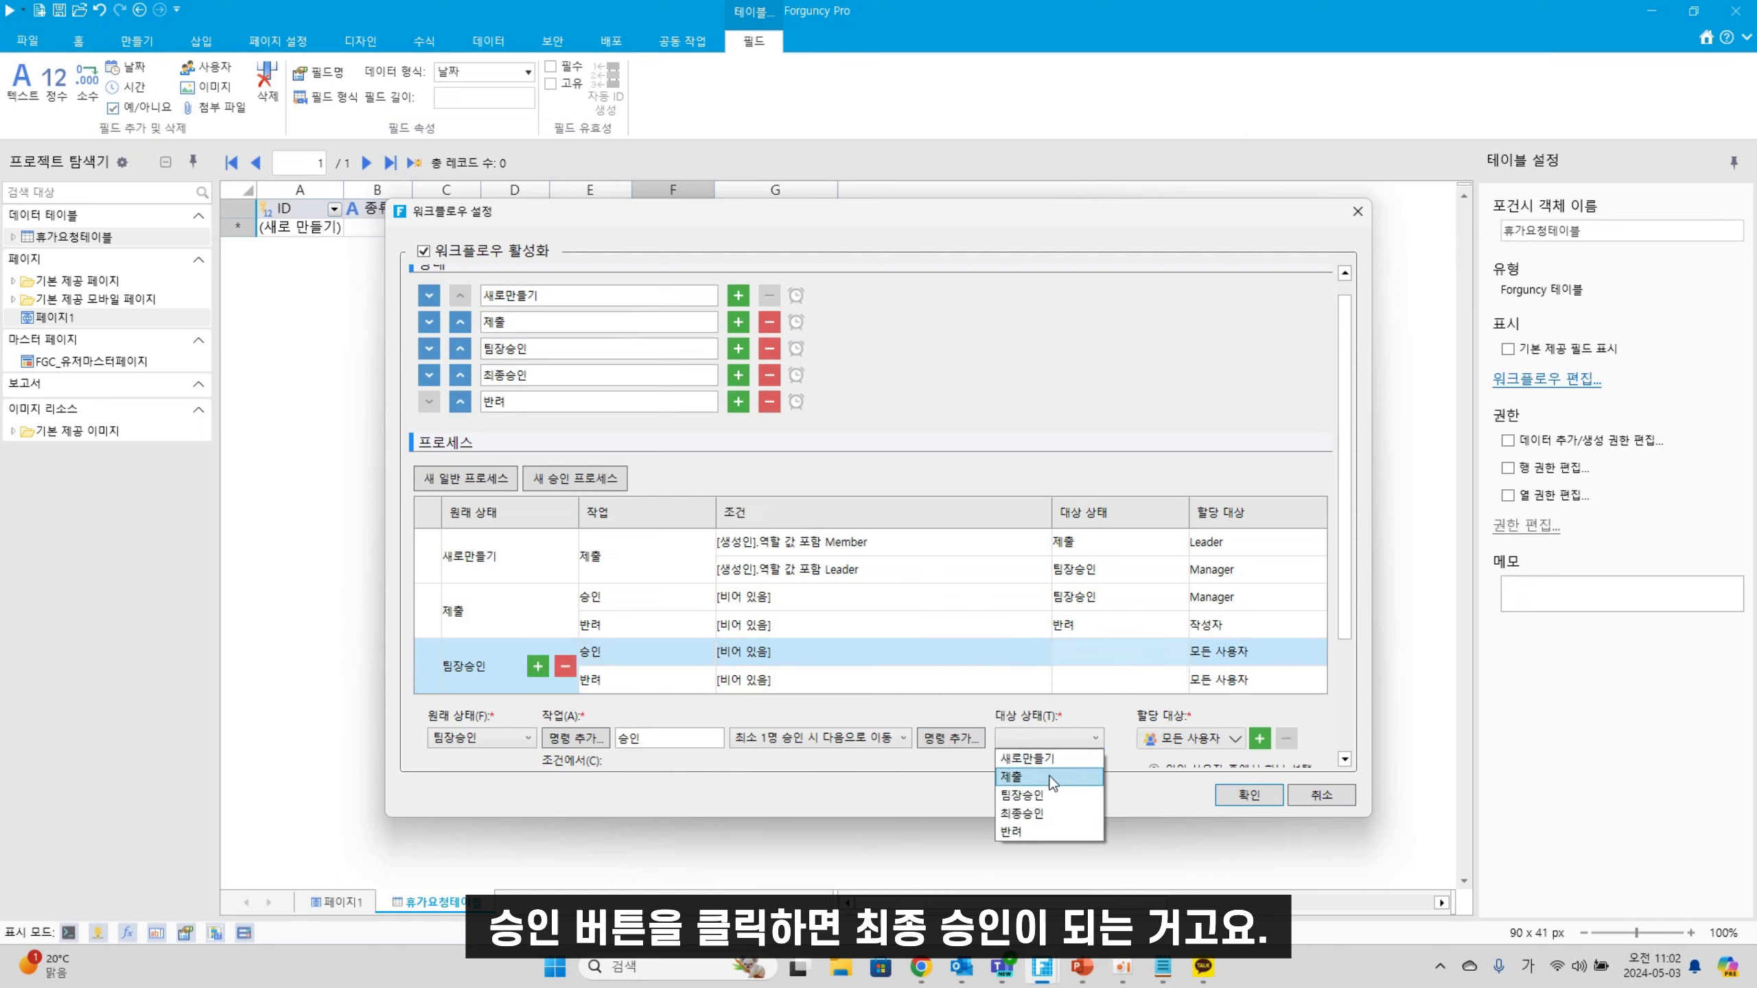
pyautogui.click(1036, 815)
pyautogui.click(1082, 683)
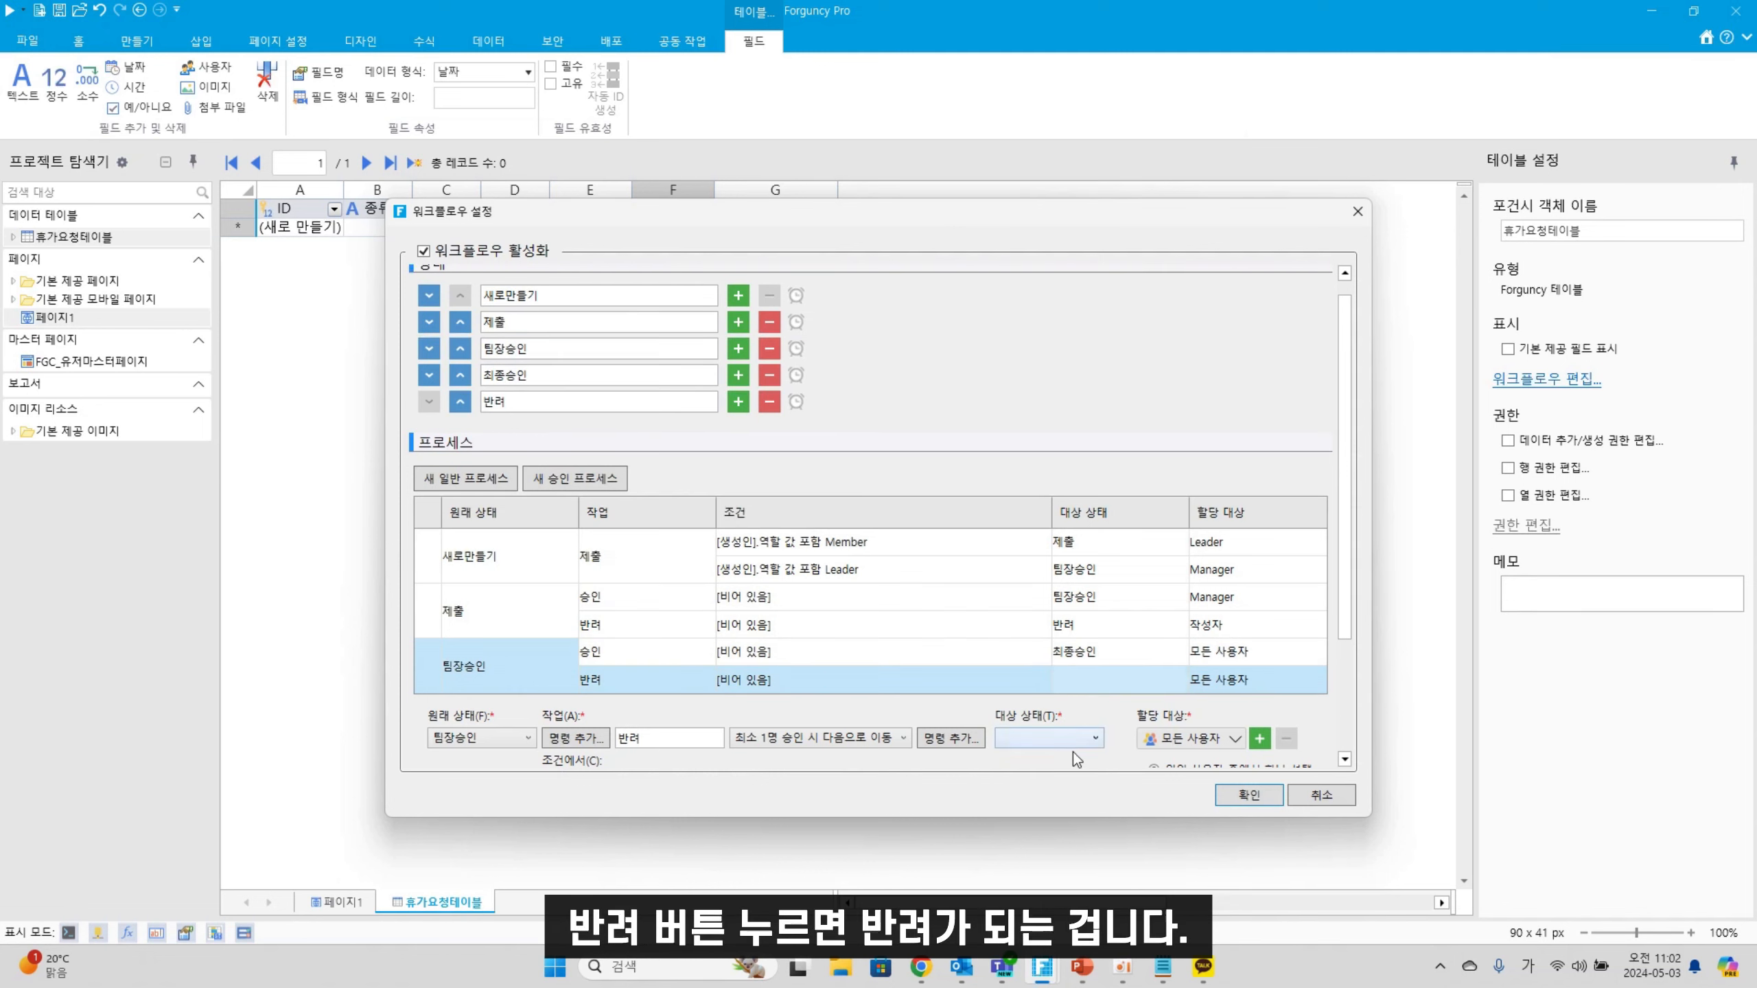
pyautogui.click(1058, 738)
pyautogui.click(1031, 834)
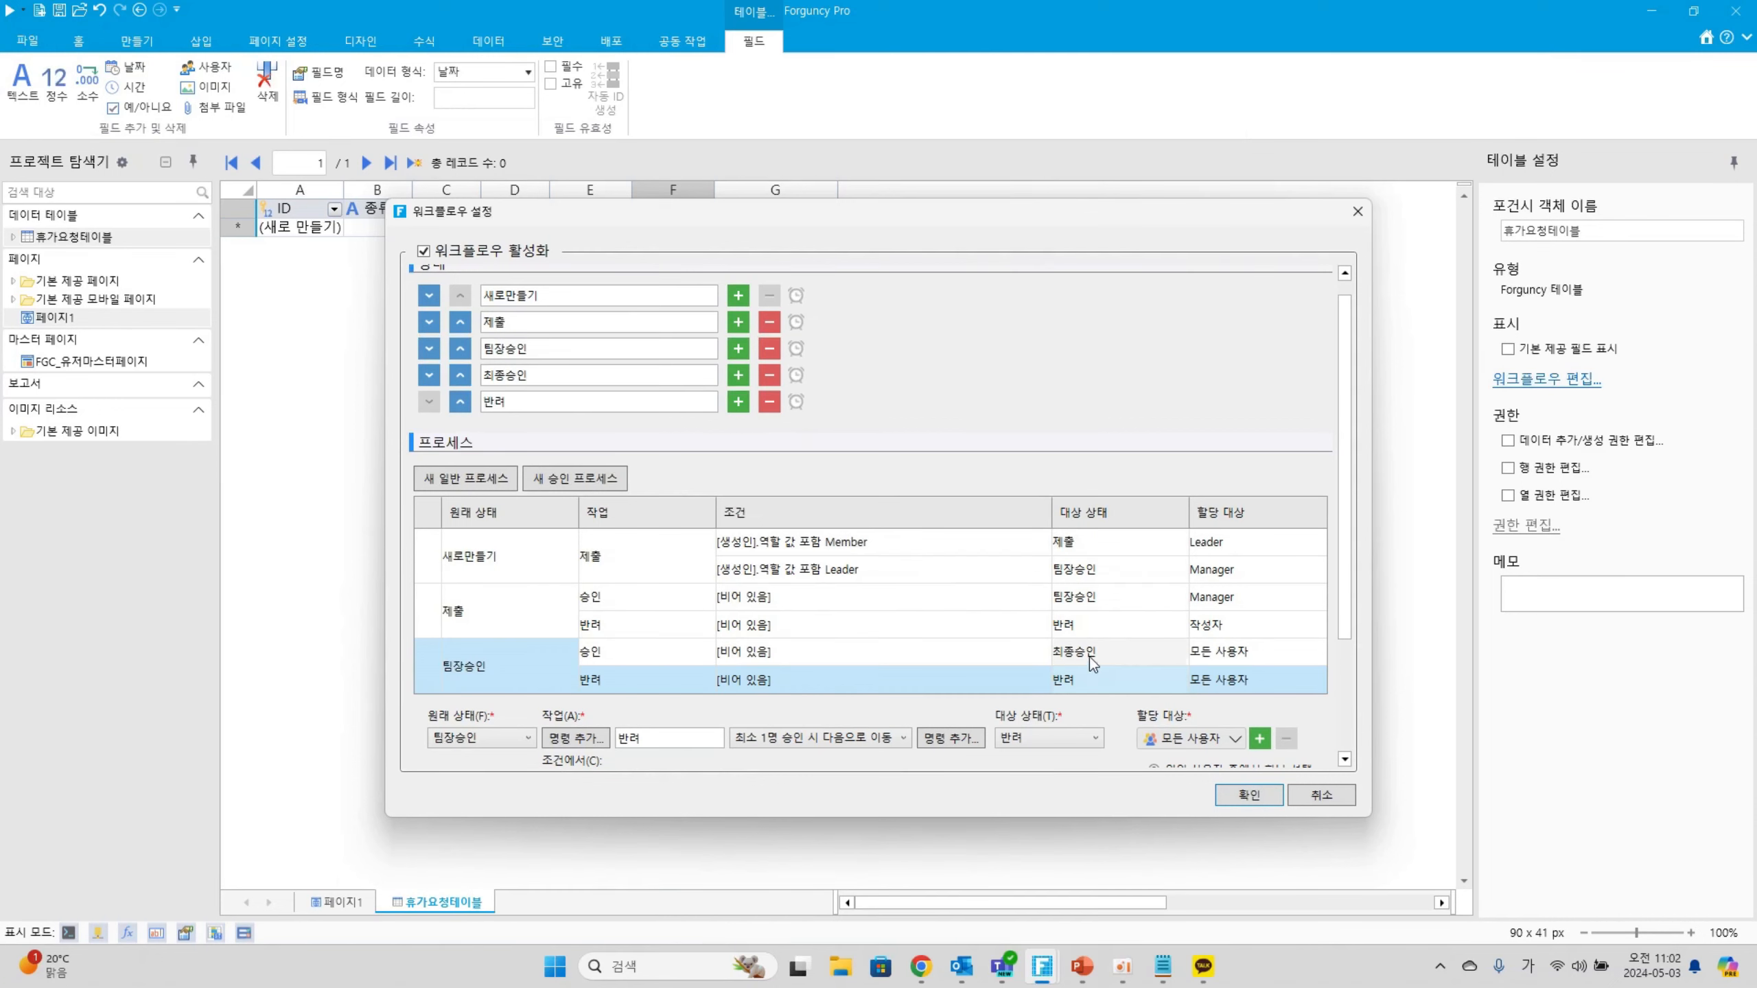
# Assign the 팀장승인 승인 action to the 작성자 and start assigning 반려
pyautogui.click(1255, 659)
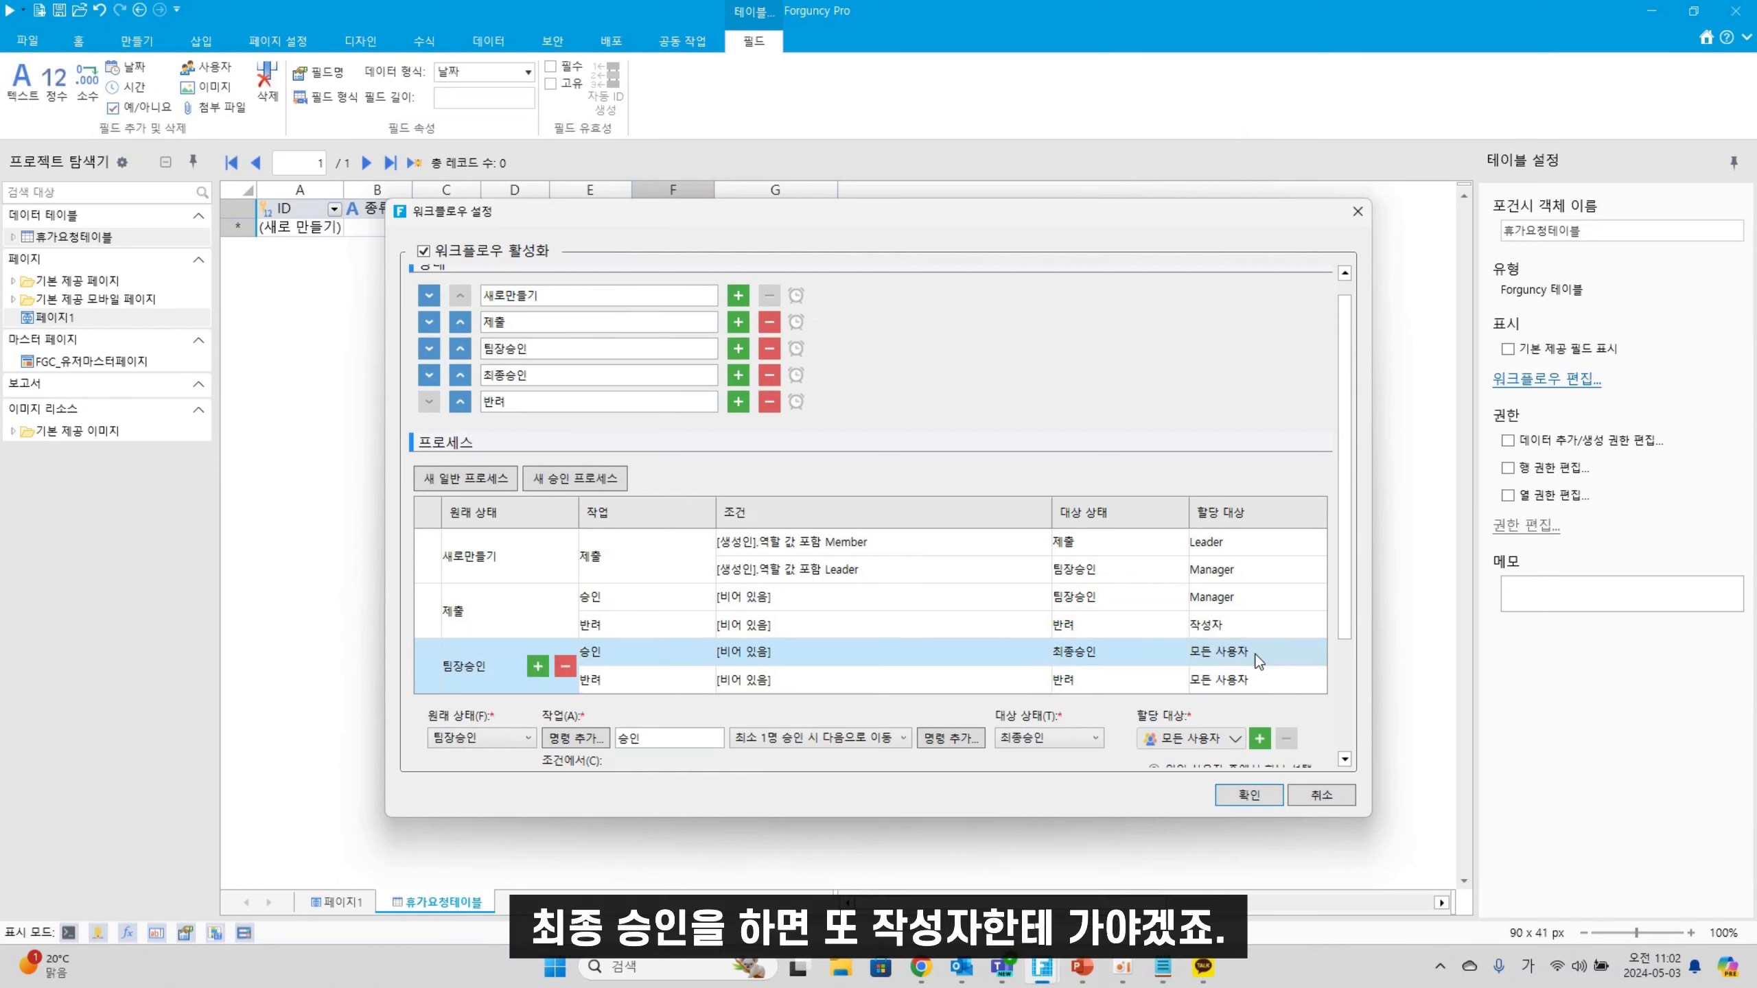
pyautogui.click(1235, 738)
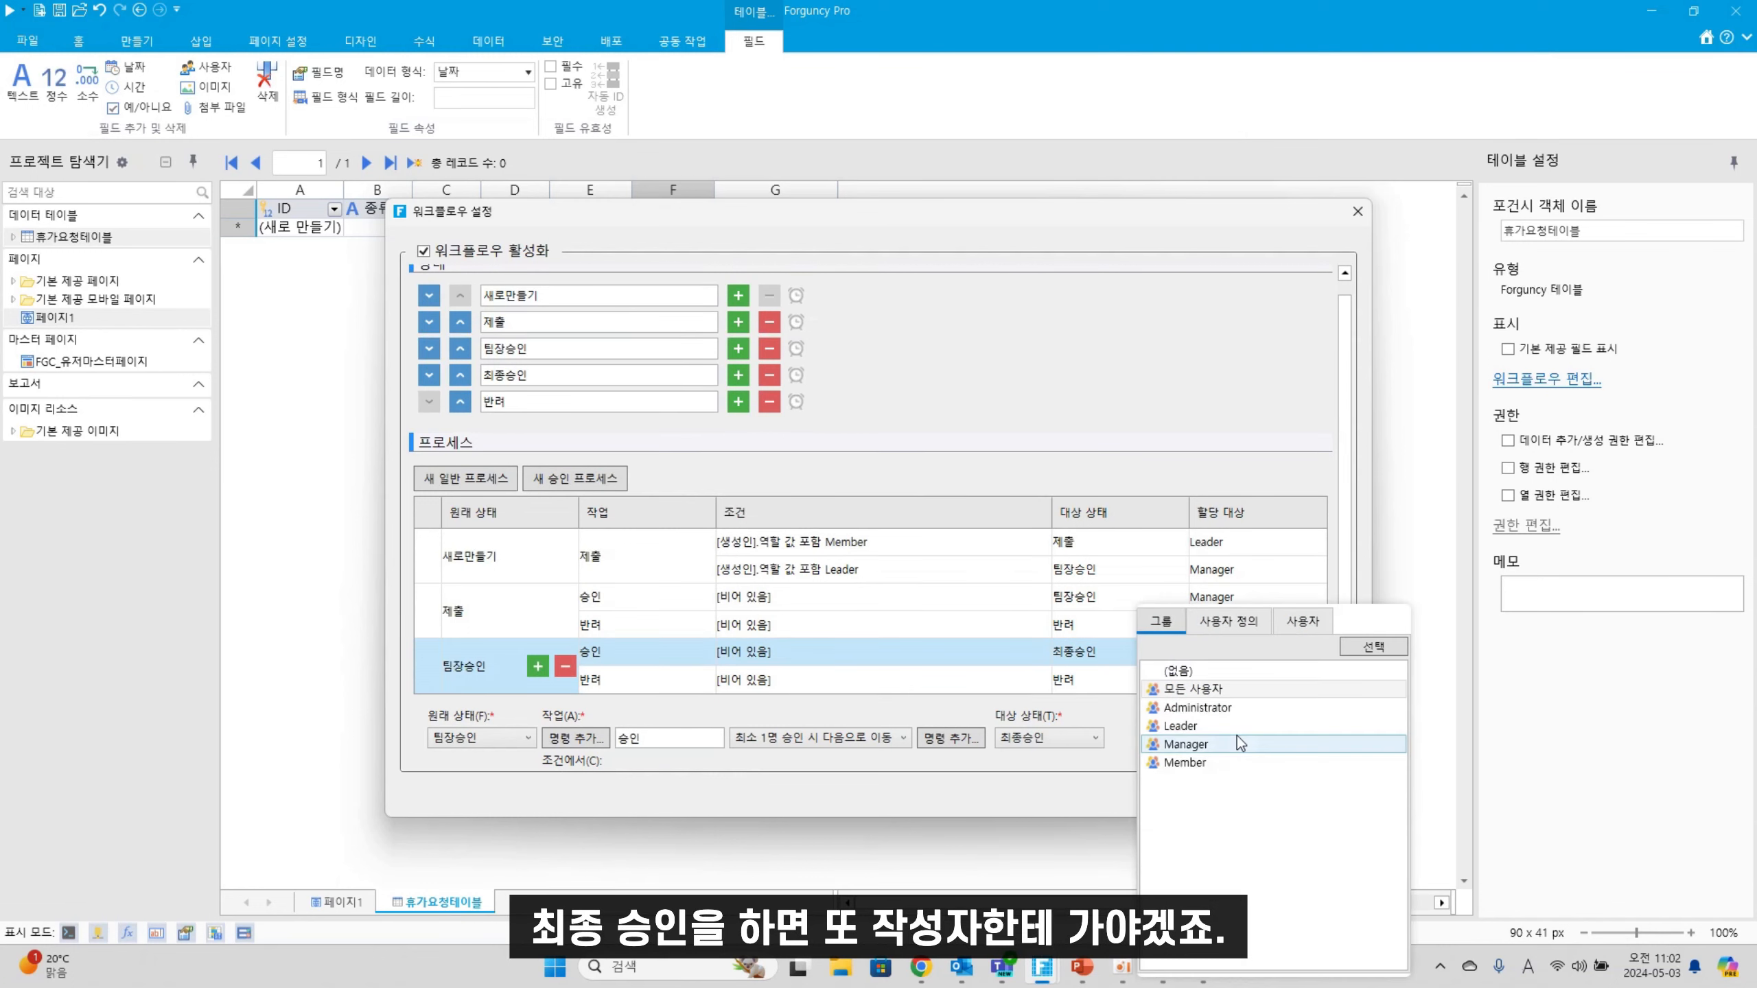
pyautogui.click(1254, 625)
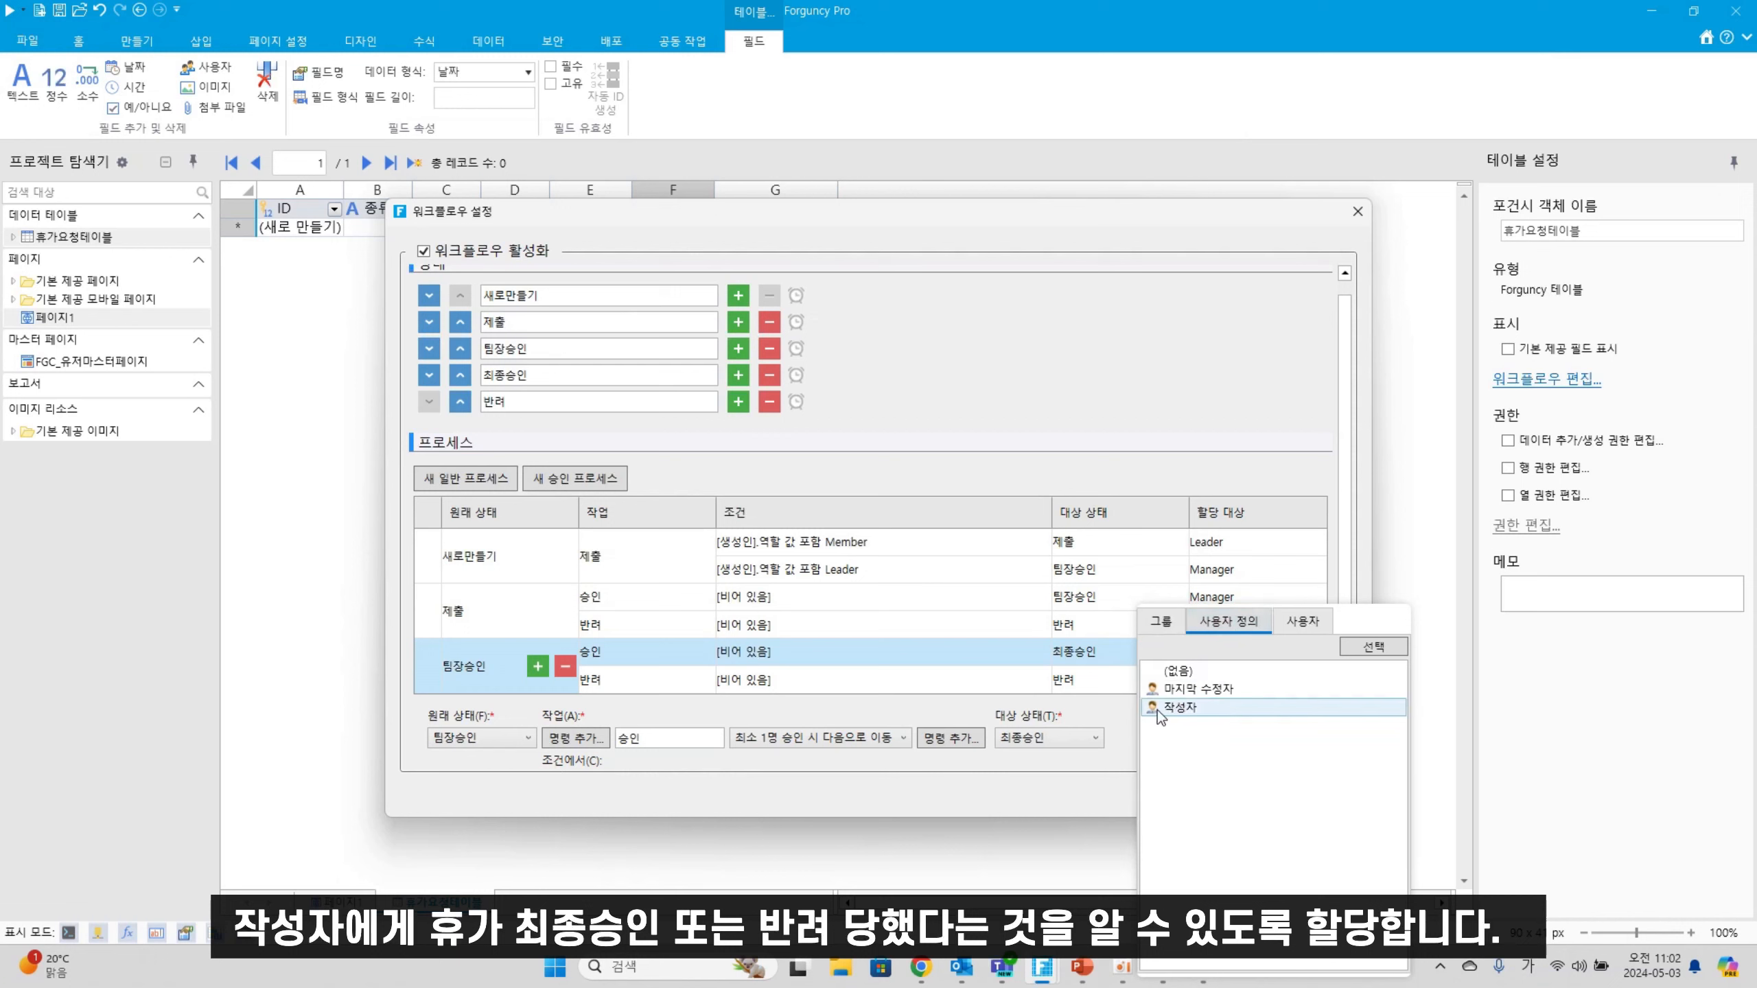
pyautogui.click(1197, 707)
pyautogui.click(1241, 678)
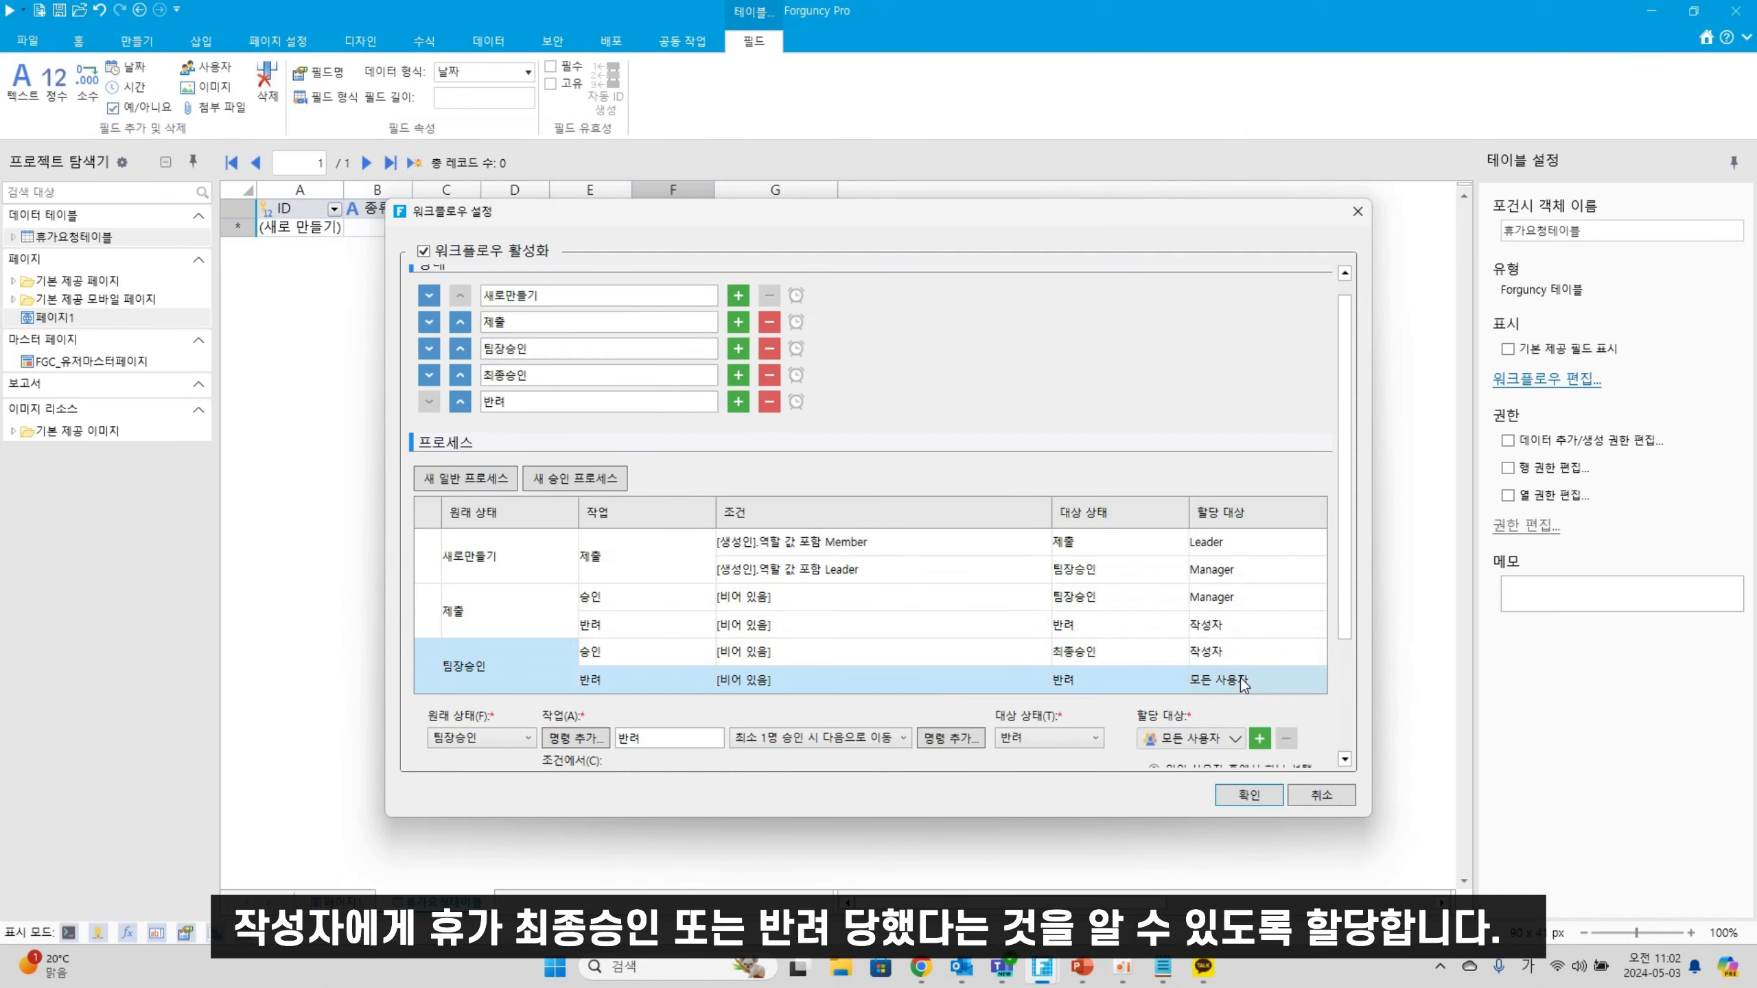
pyautogui.click(1234, 738)
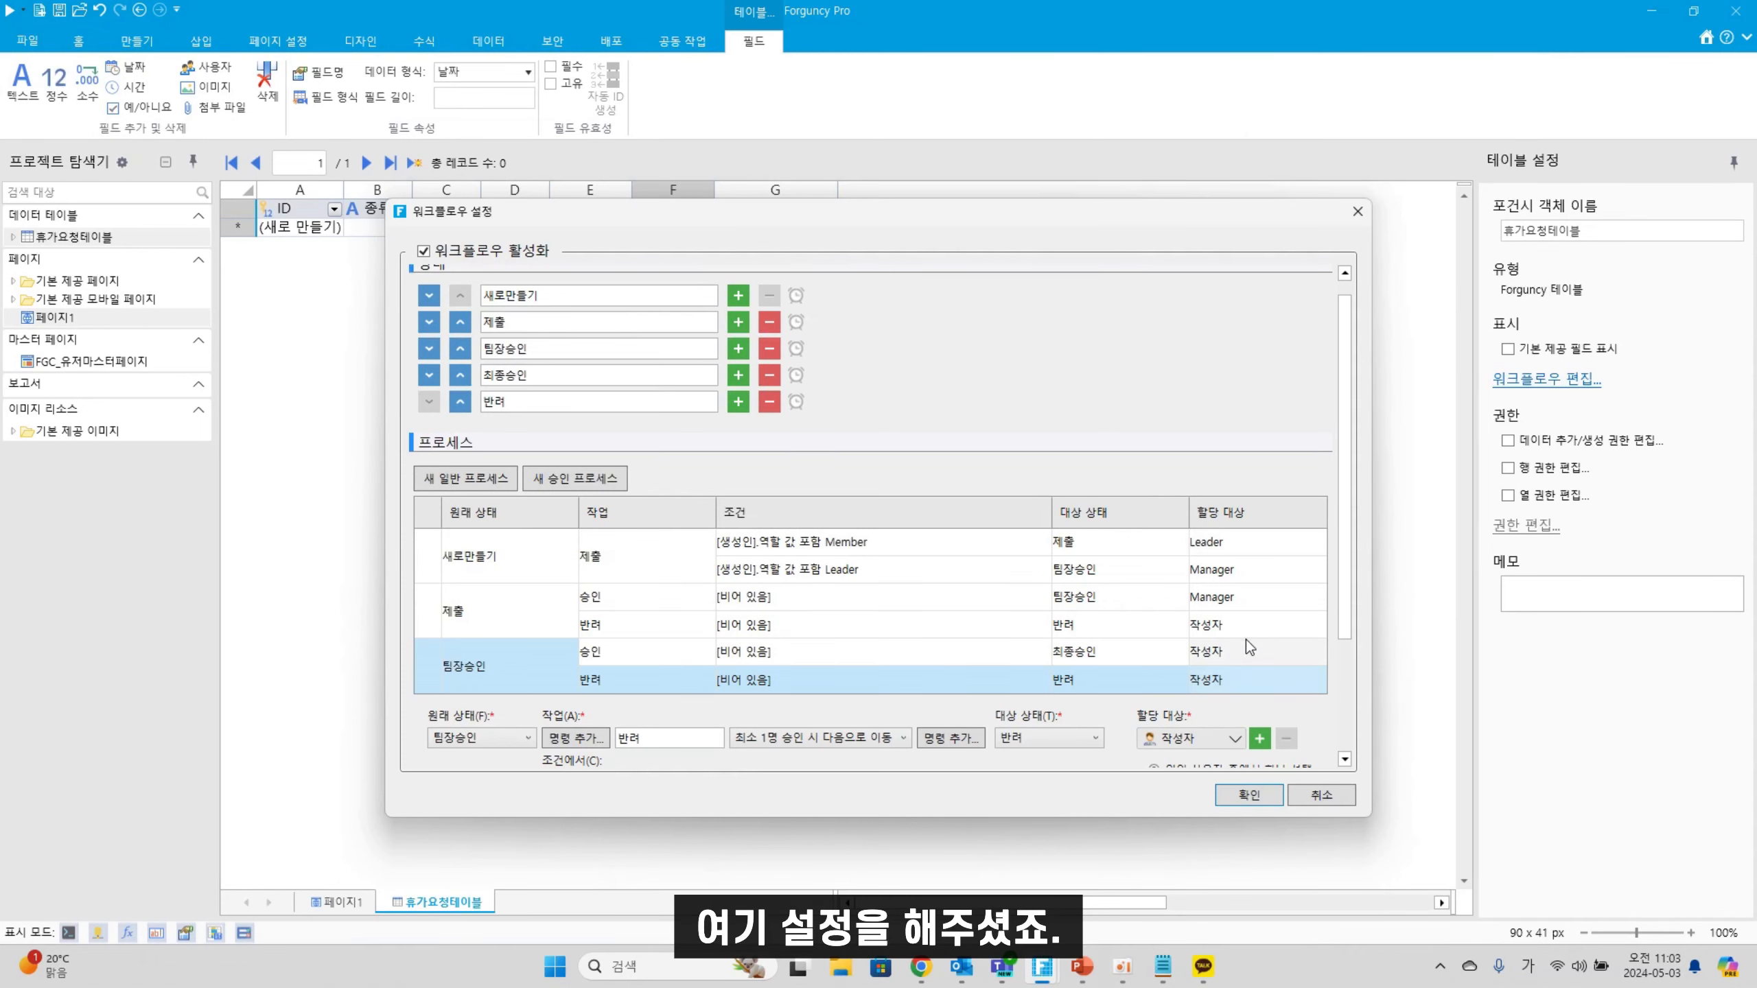
# Close the workflow settings, rename 페이지1 to 휴가신청페이지, and open it in the designer
pyautogui.click(1247, 795)
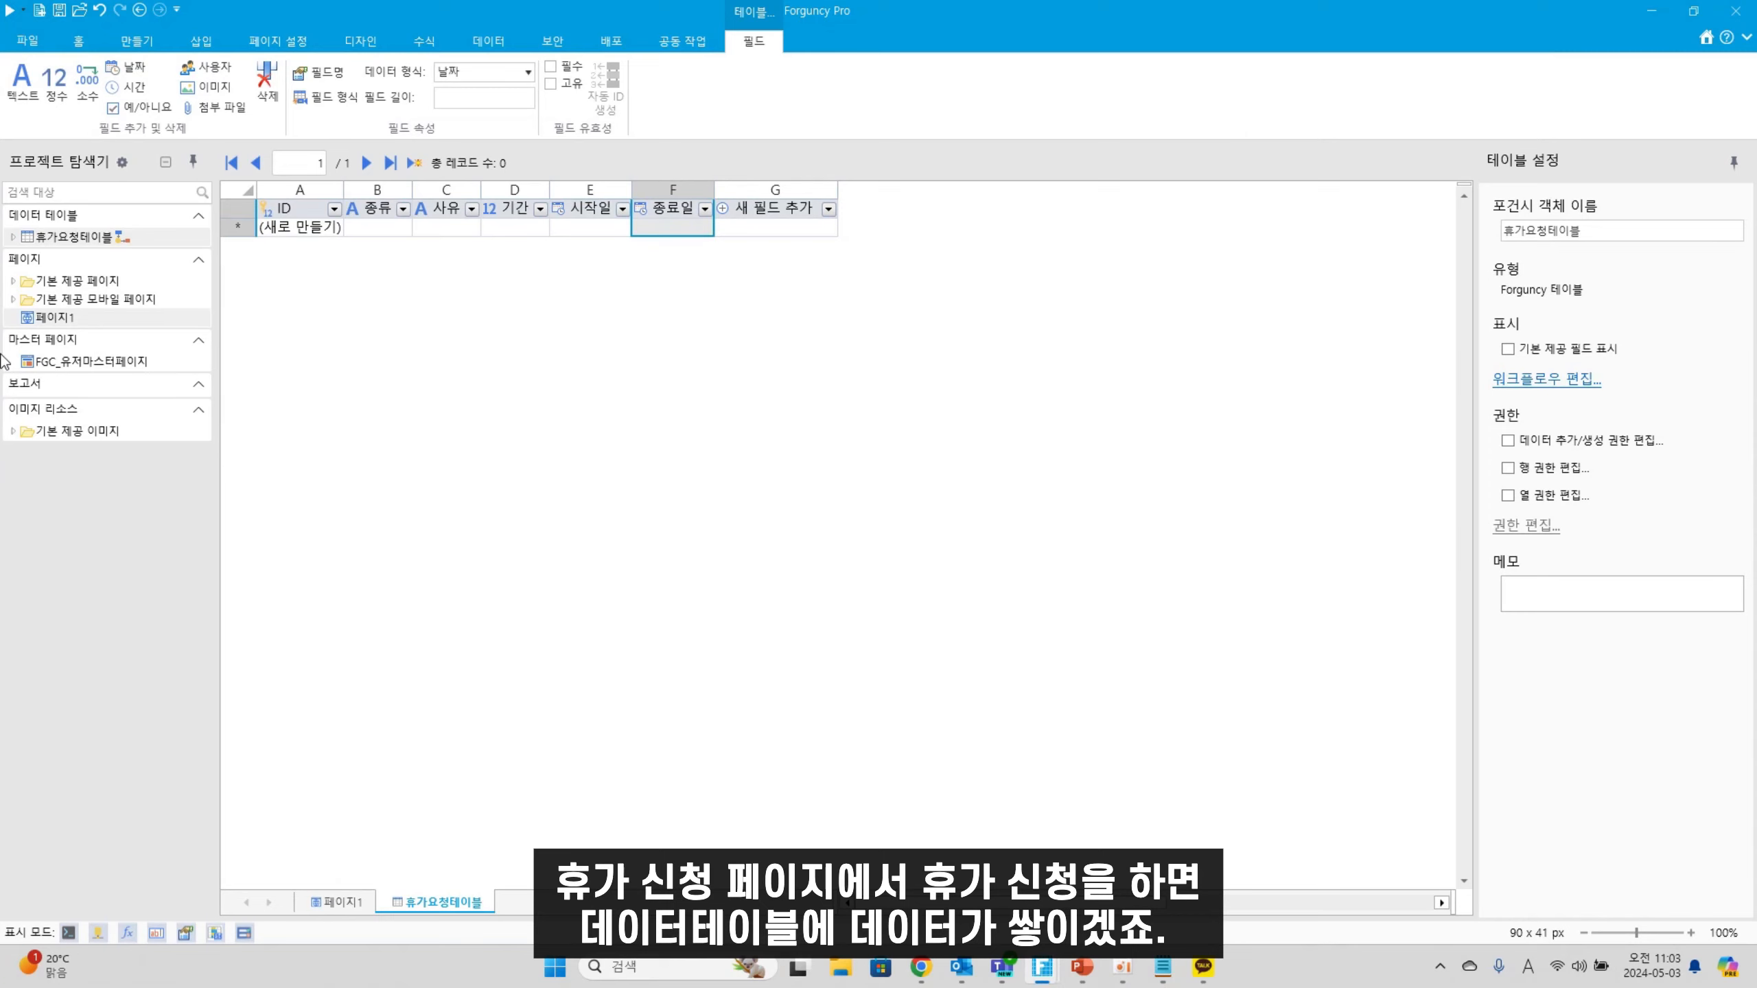
pyautogui.rightClick(70, 320)
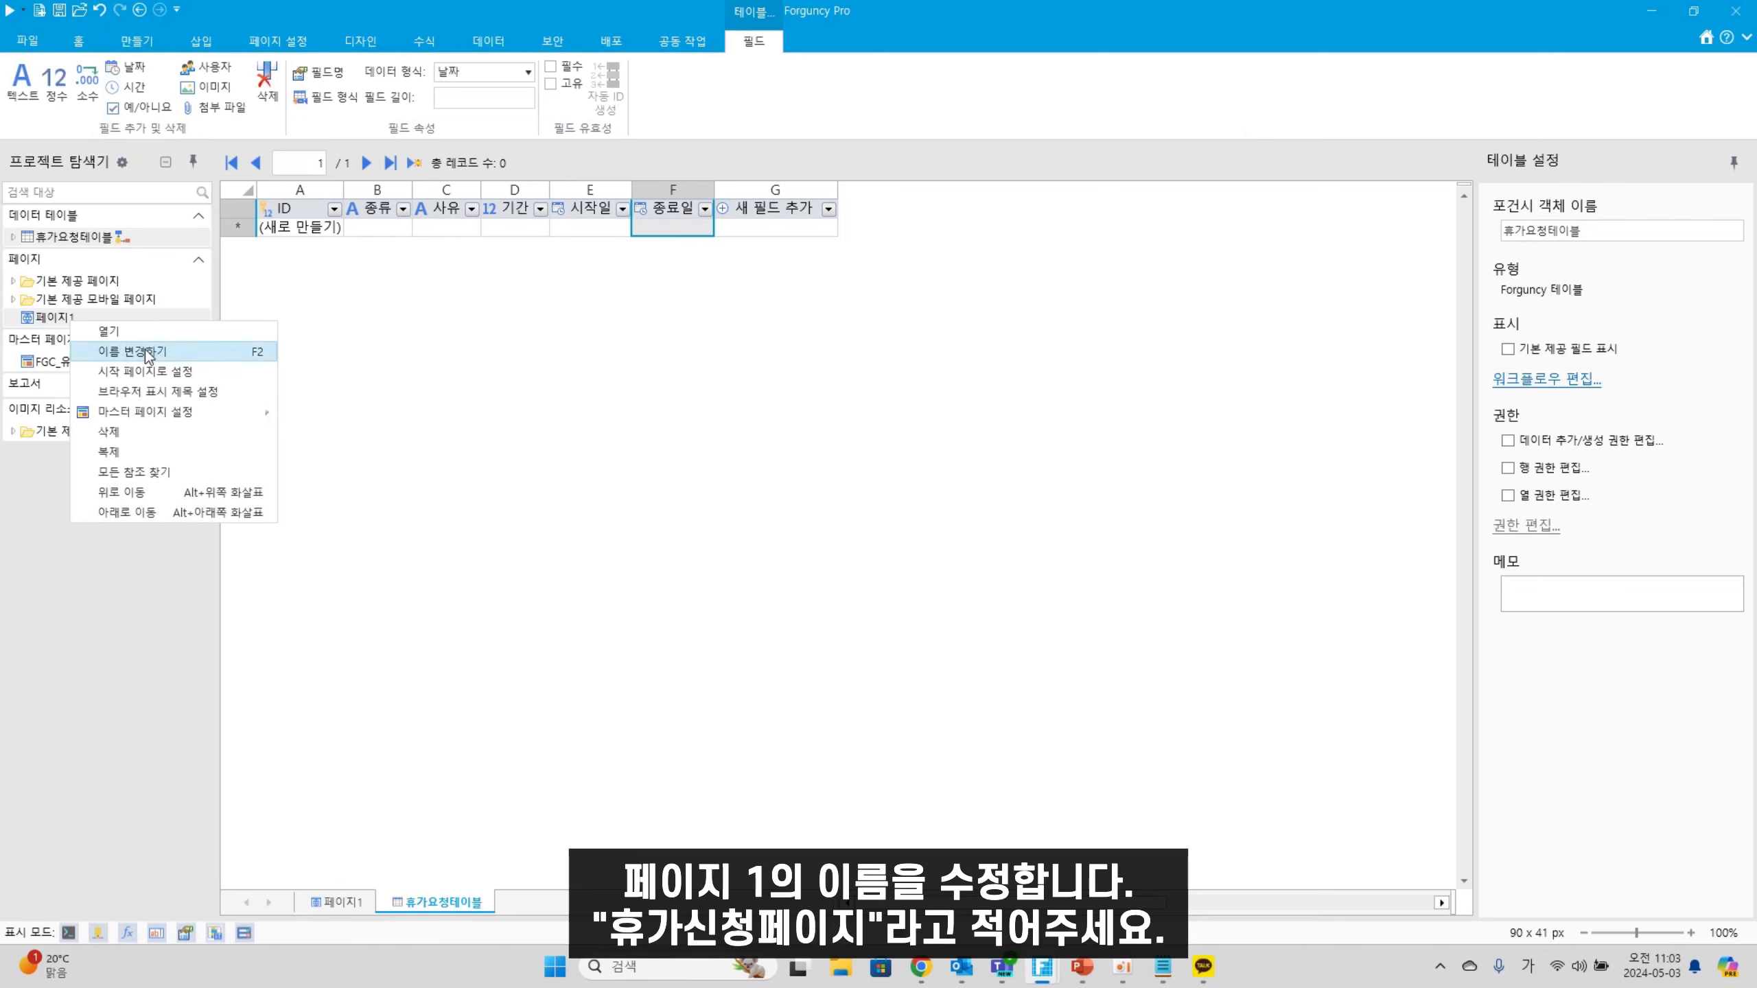
pyautogui.click(131, 351)
pyautogui.write('휴갓신청페이지')
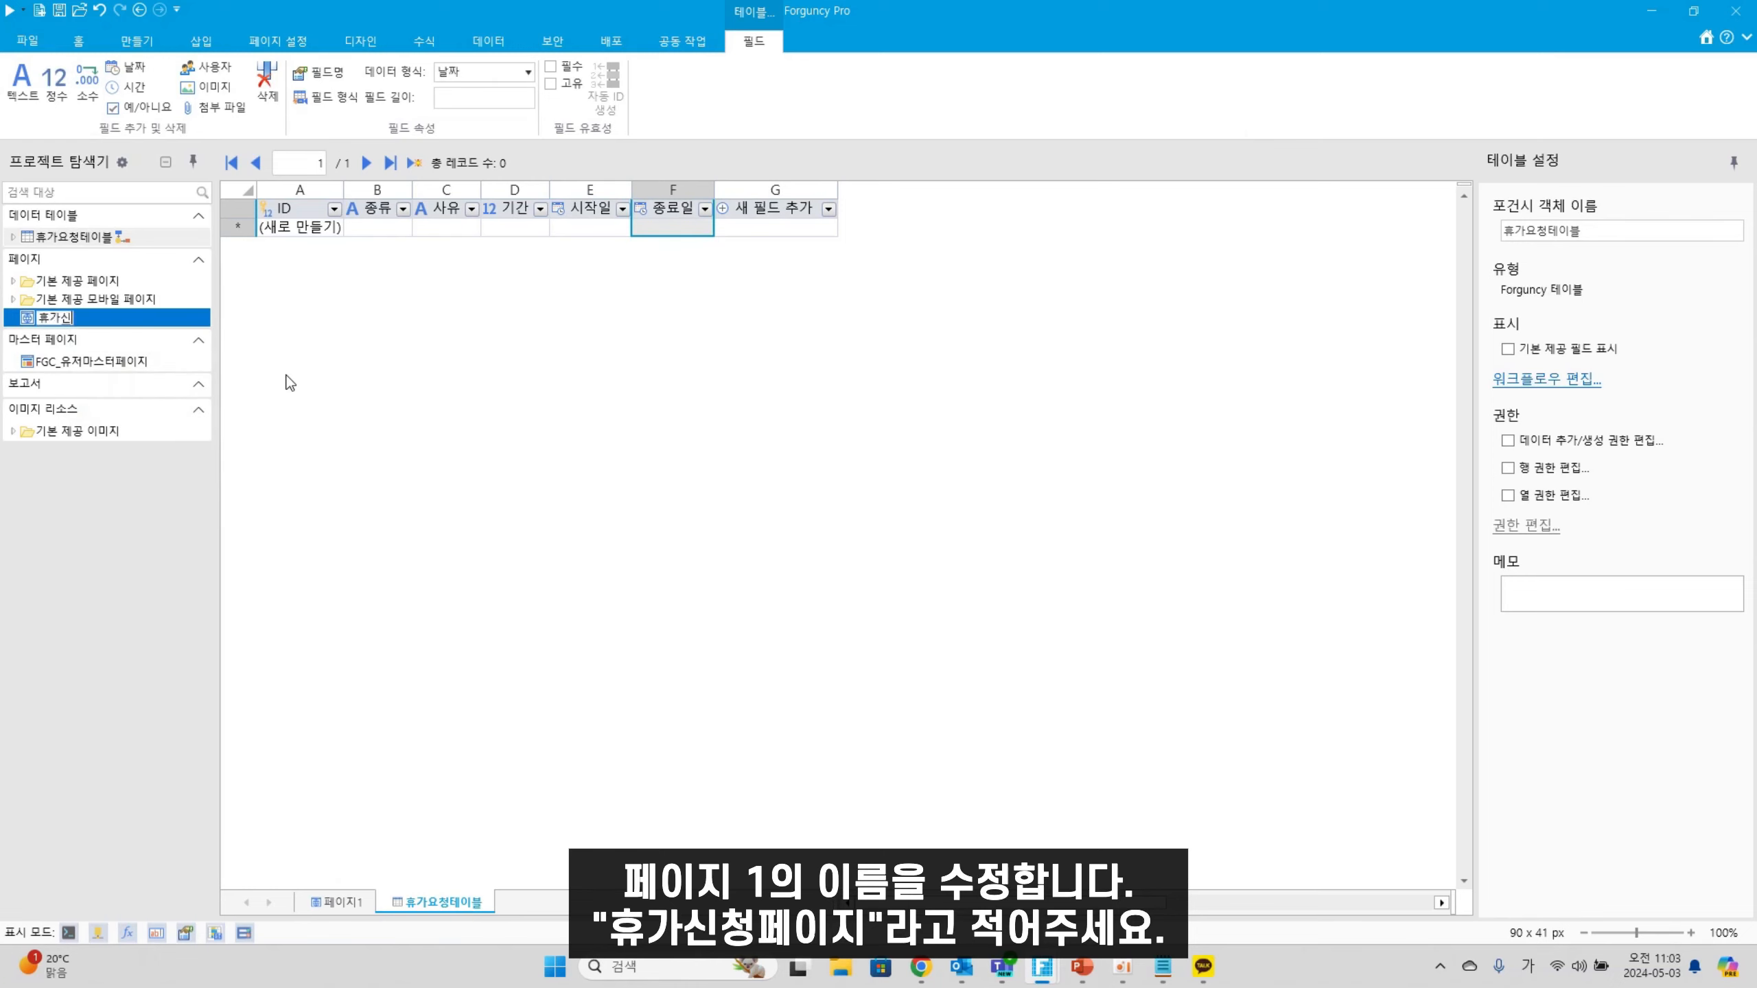
pyautogui.press('Return')
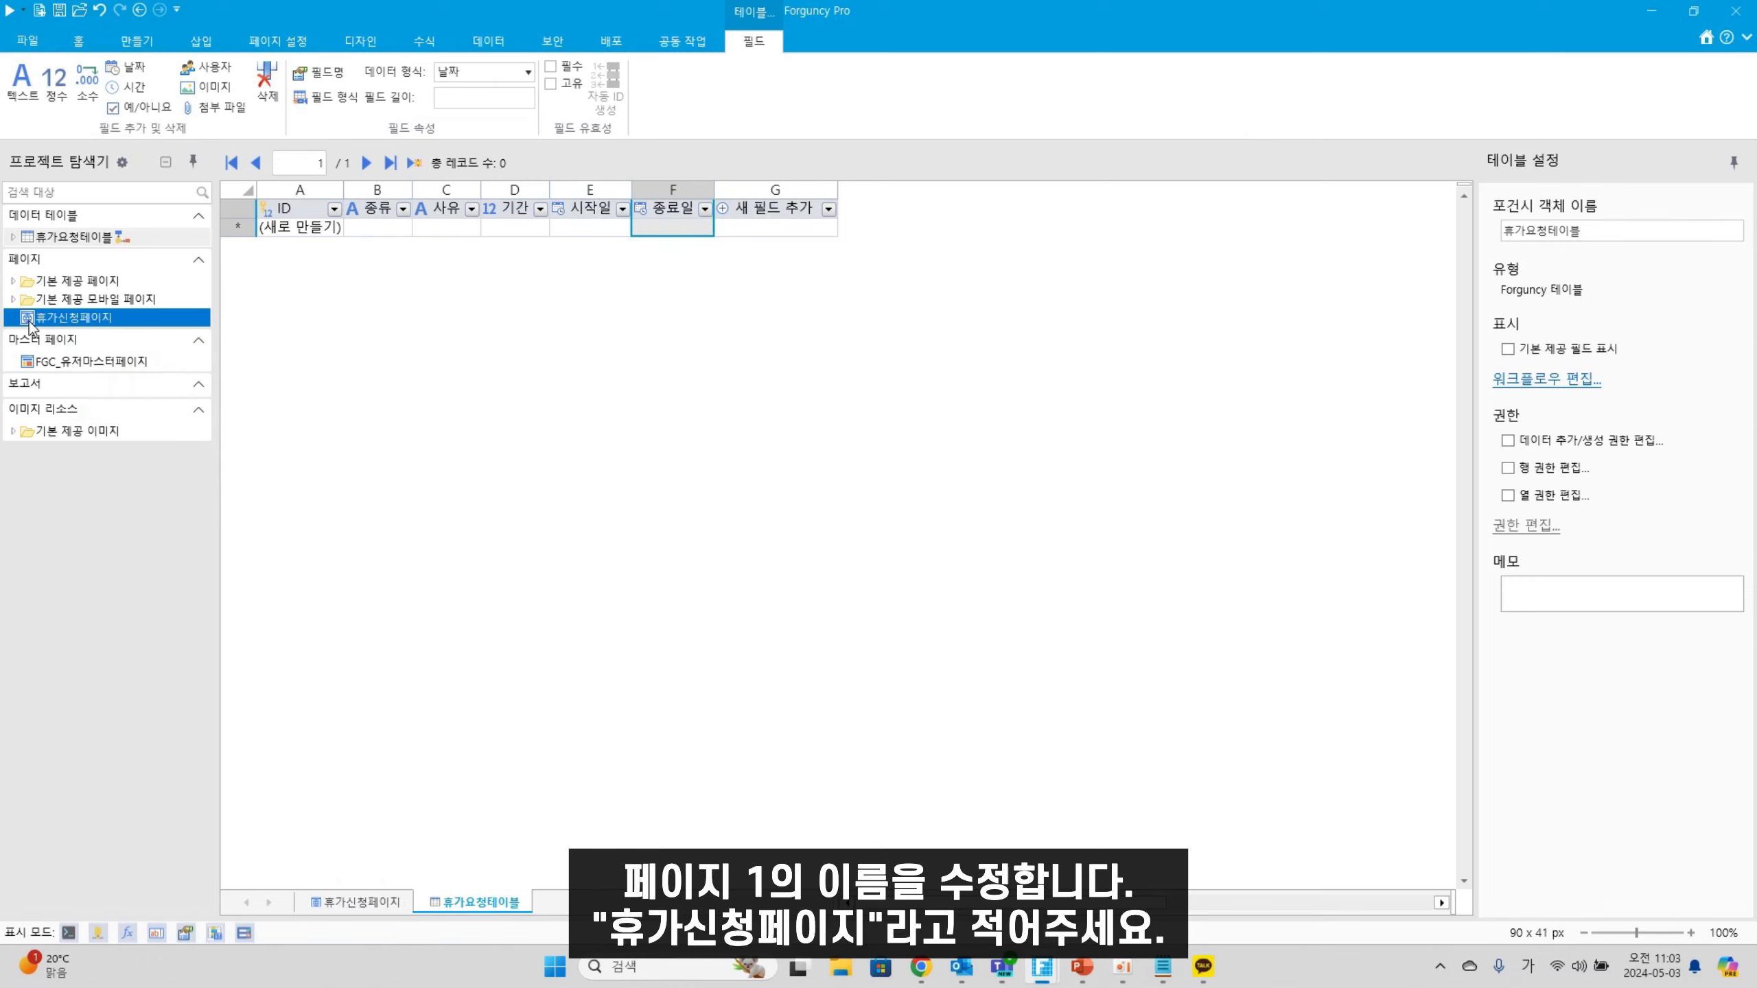
pyautogui.doubleClick(65, 318)
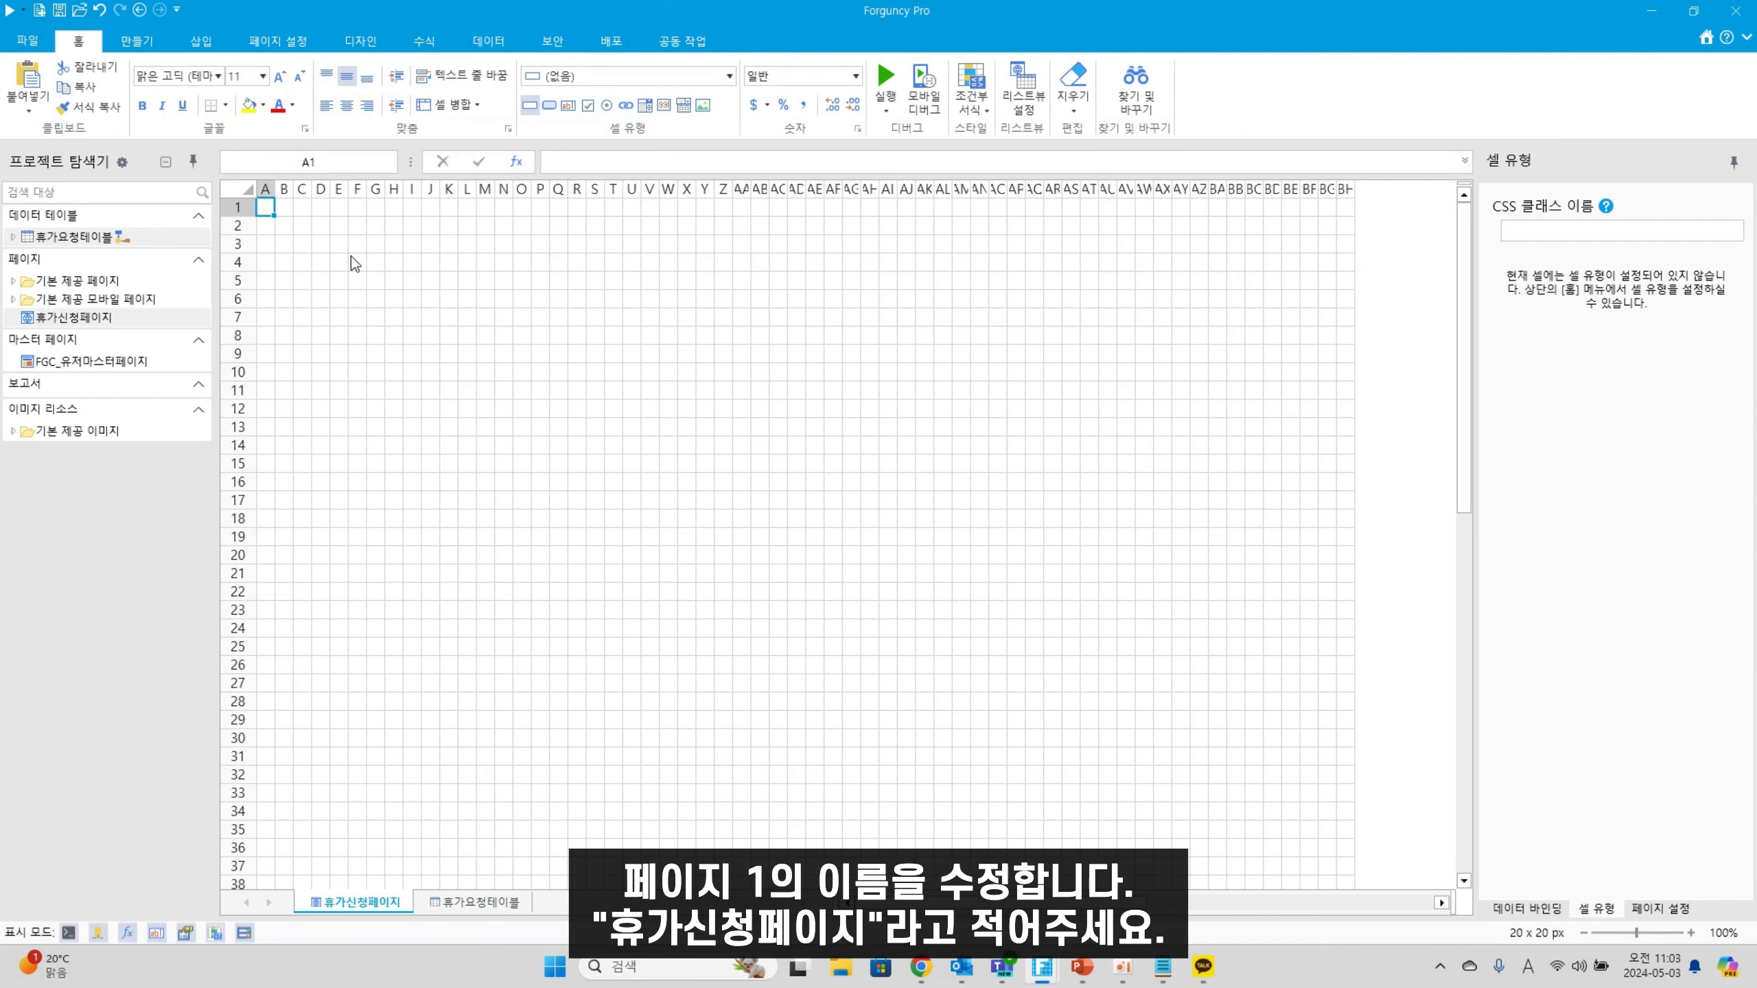
# Enter the title '휴가 신청 페이지' in cell C3
pyautogui.click(304, 246)
pyautogui.press('Hangul')
pyautogui.write('휴가')
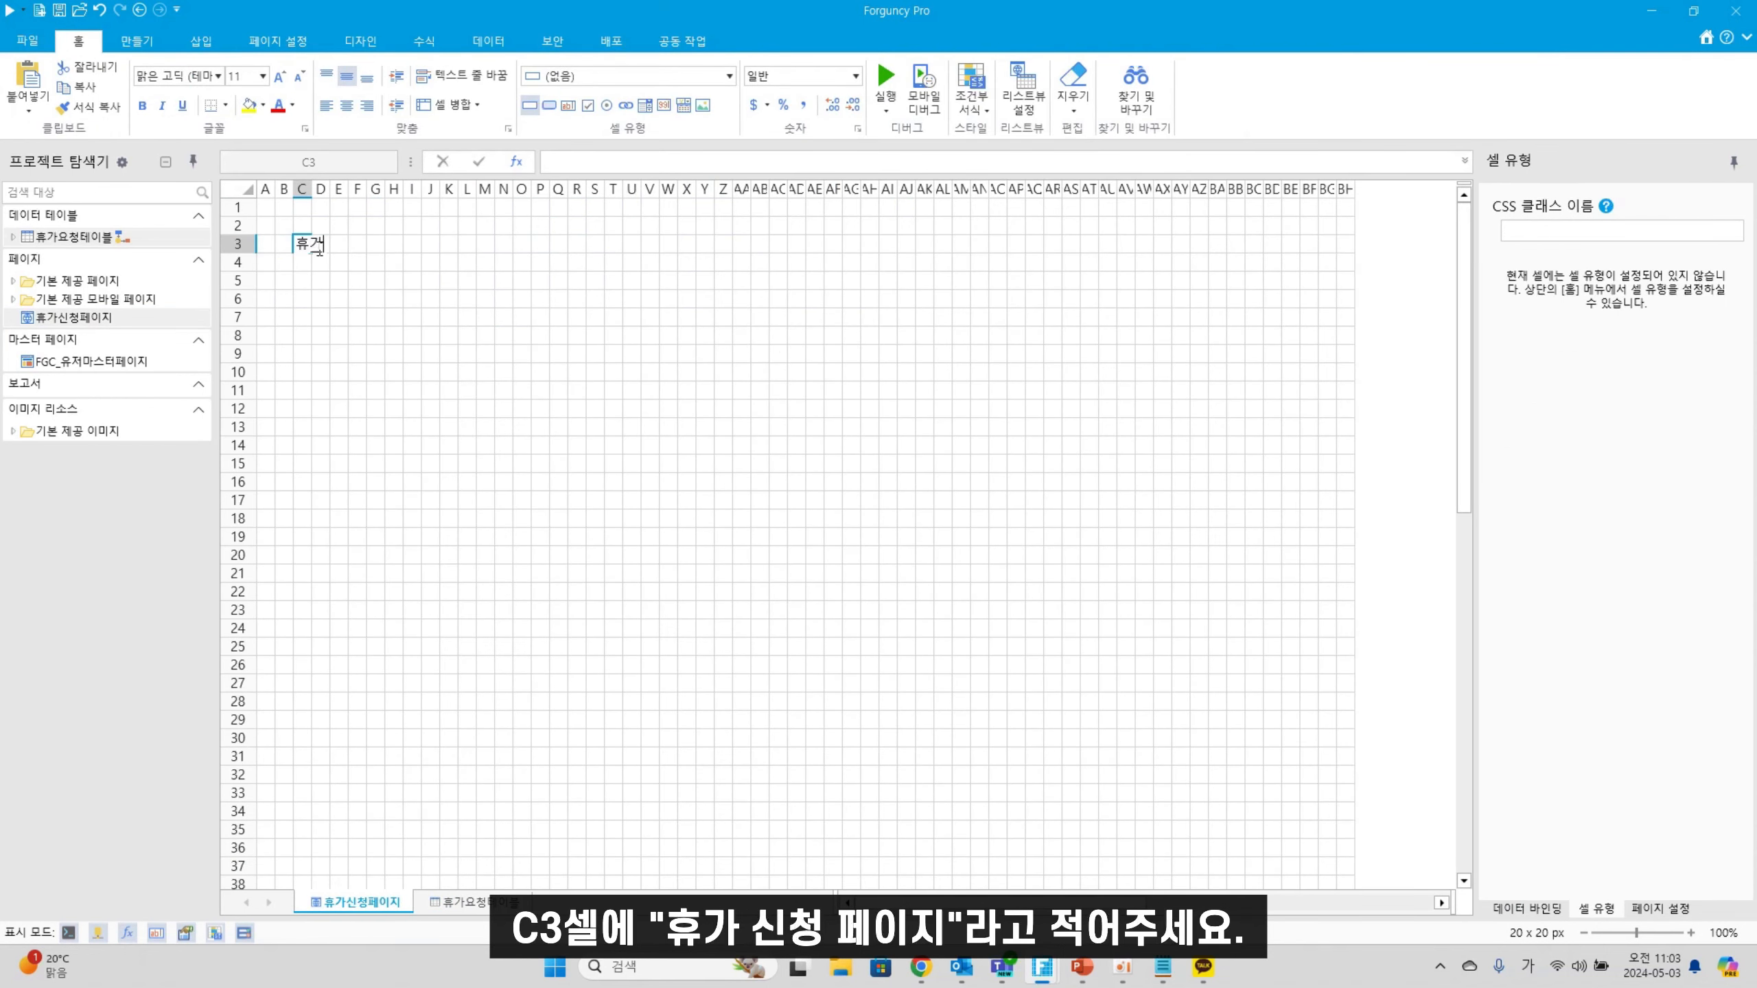
pyautogui.write(' 신청 페이지')
pyautogui.click(372, 314)
# Make the C3 title bold and larger, and make row 3 taller
pyautogui.click(302, 244)
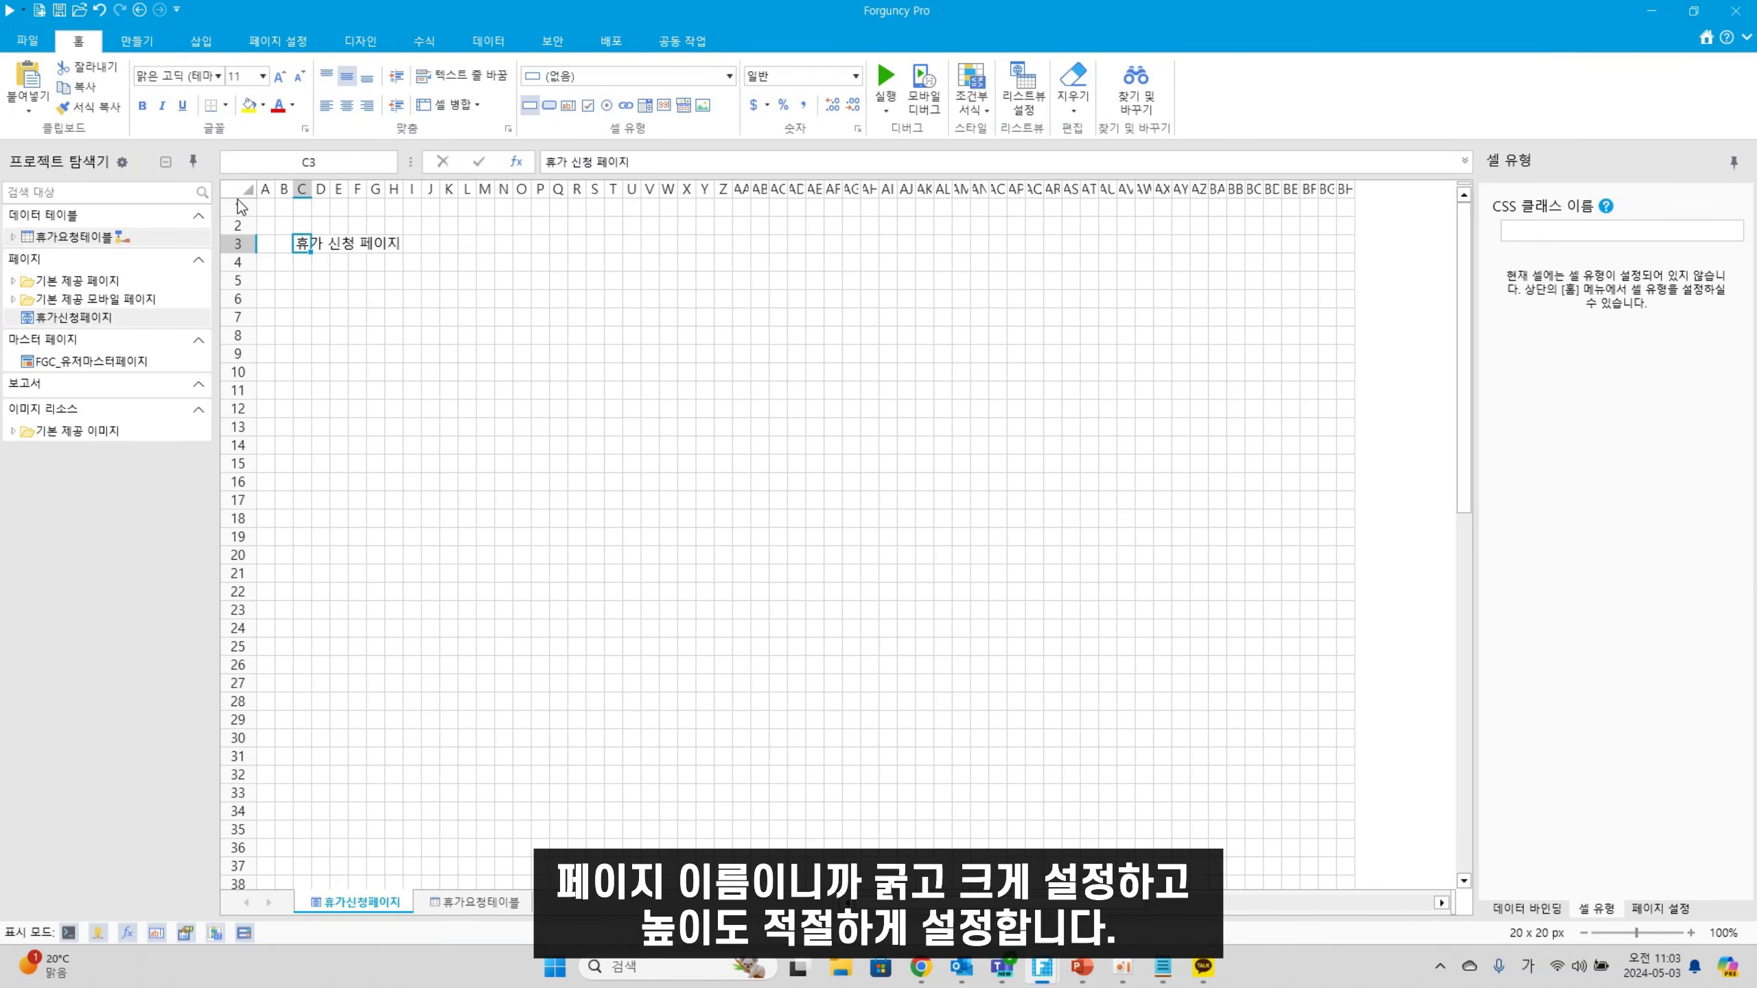
pyautogui.click(144, 105)
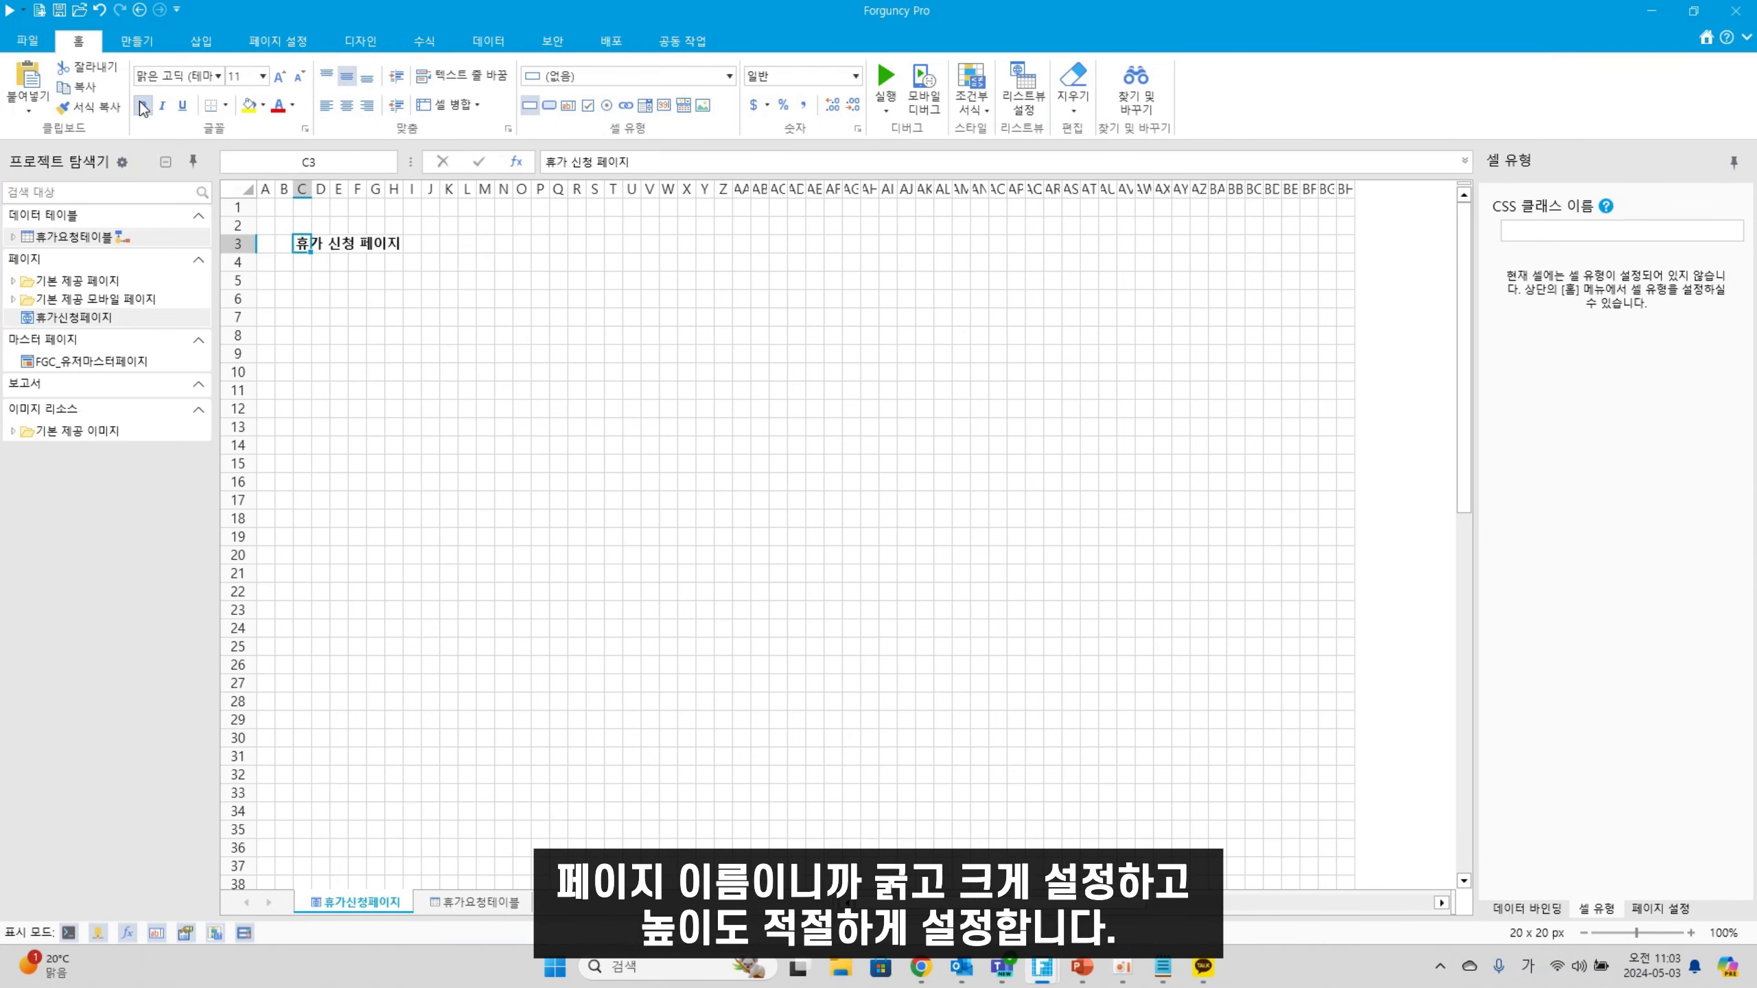
pyautogui.click(279, 76)
pyautogui.click(279, 76)
pyautogui.moveTo(242, 253); pyautogui.dragTo(243, 262)
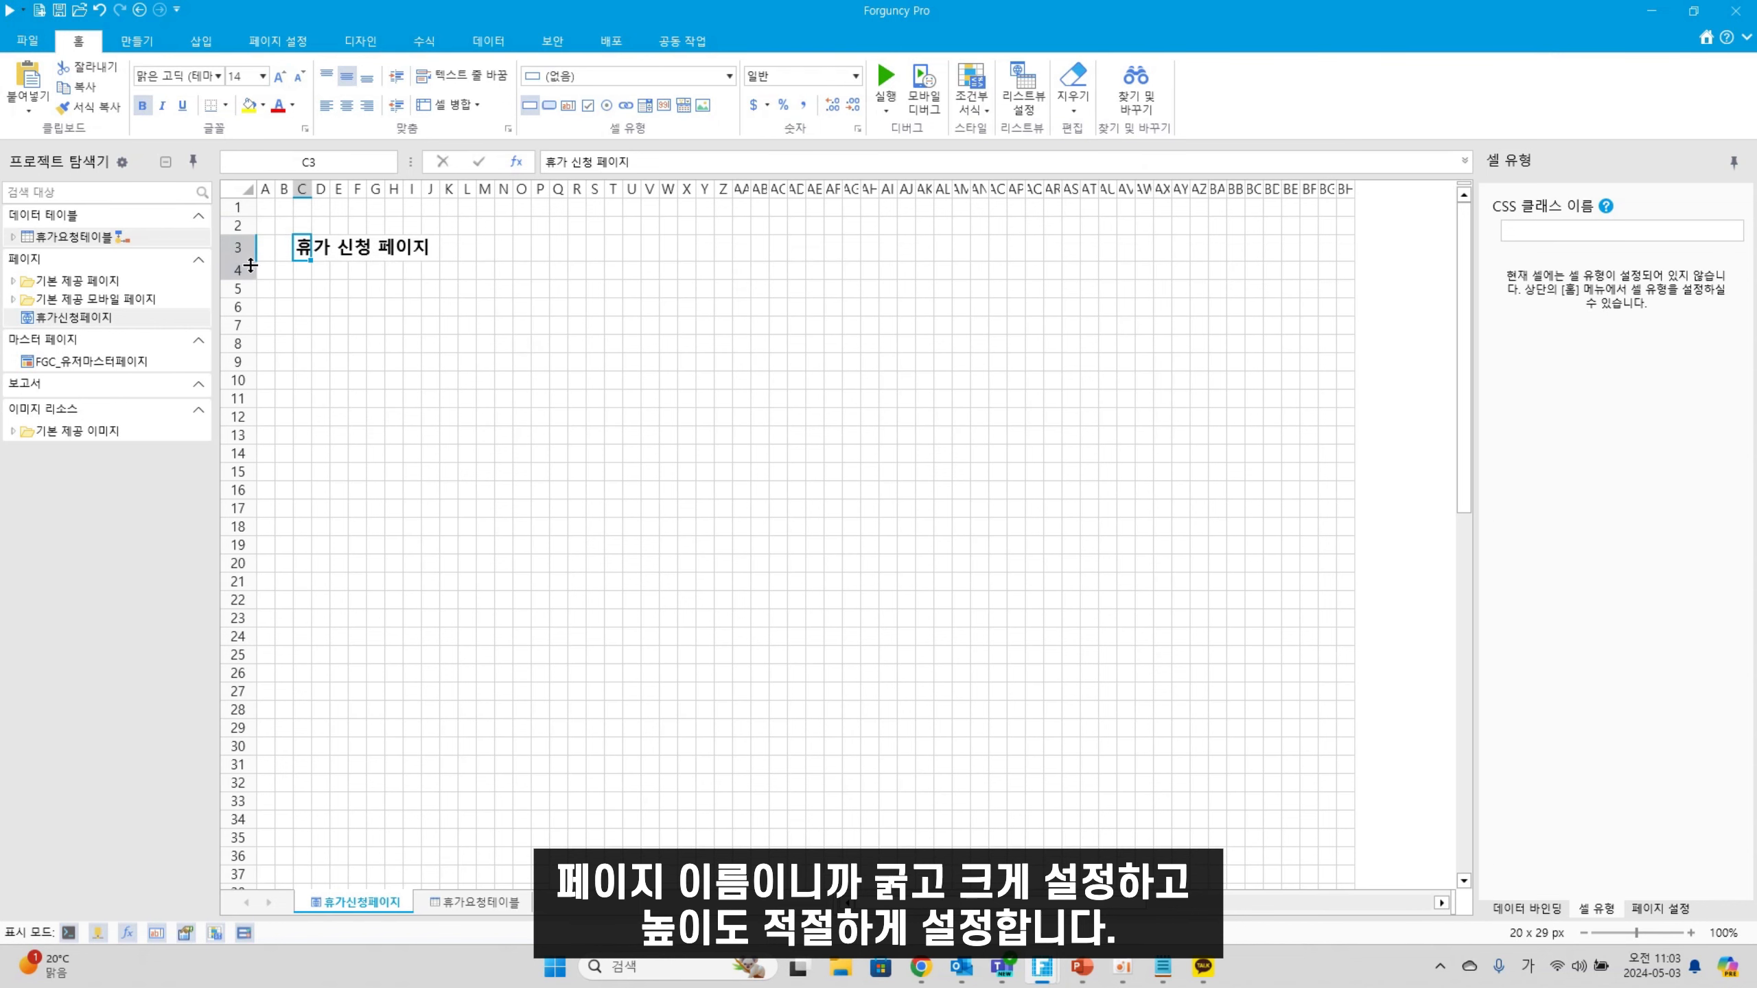
pyautogui.click(315, 329)
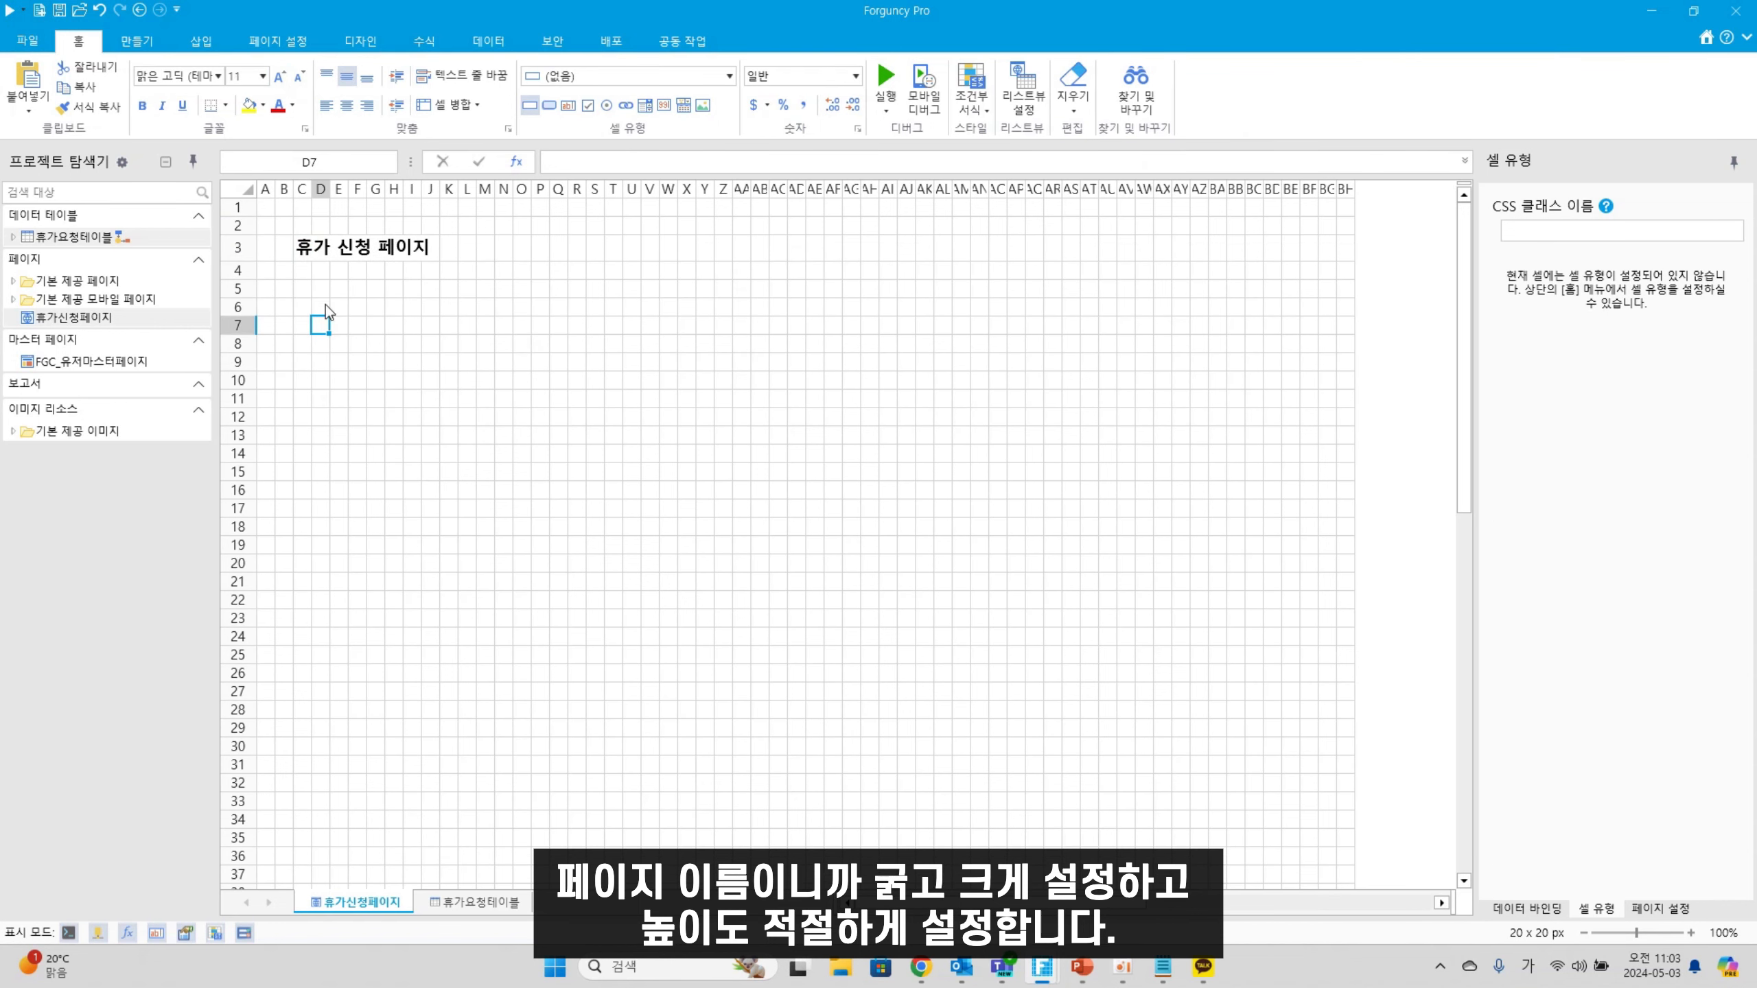
pyautogui.click(310, 294)
# Label C5 'ID' and bind F5:S5 to the 휴가요청테이블 ID field
pyautogui.press('F2')
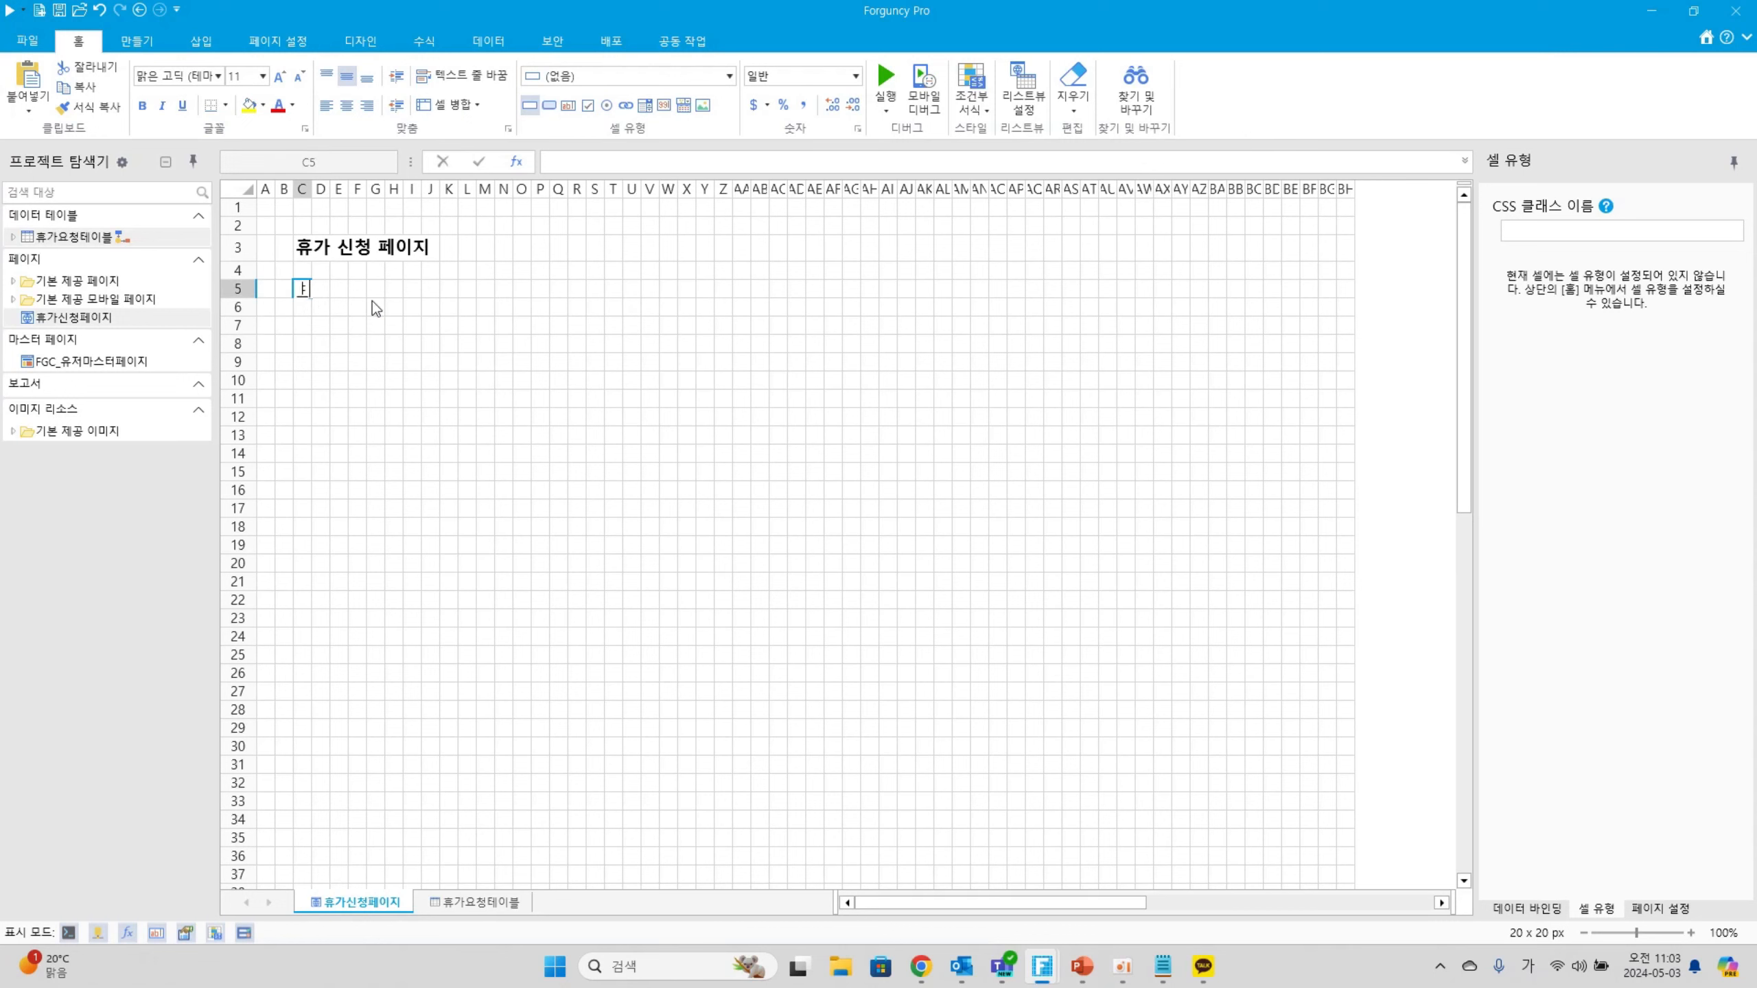
pyautogui.write('ID')
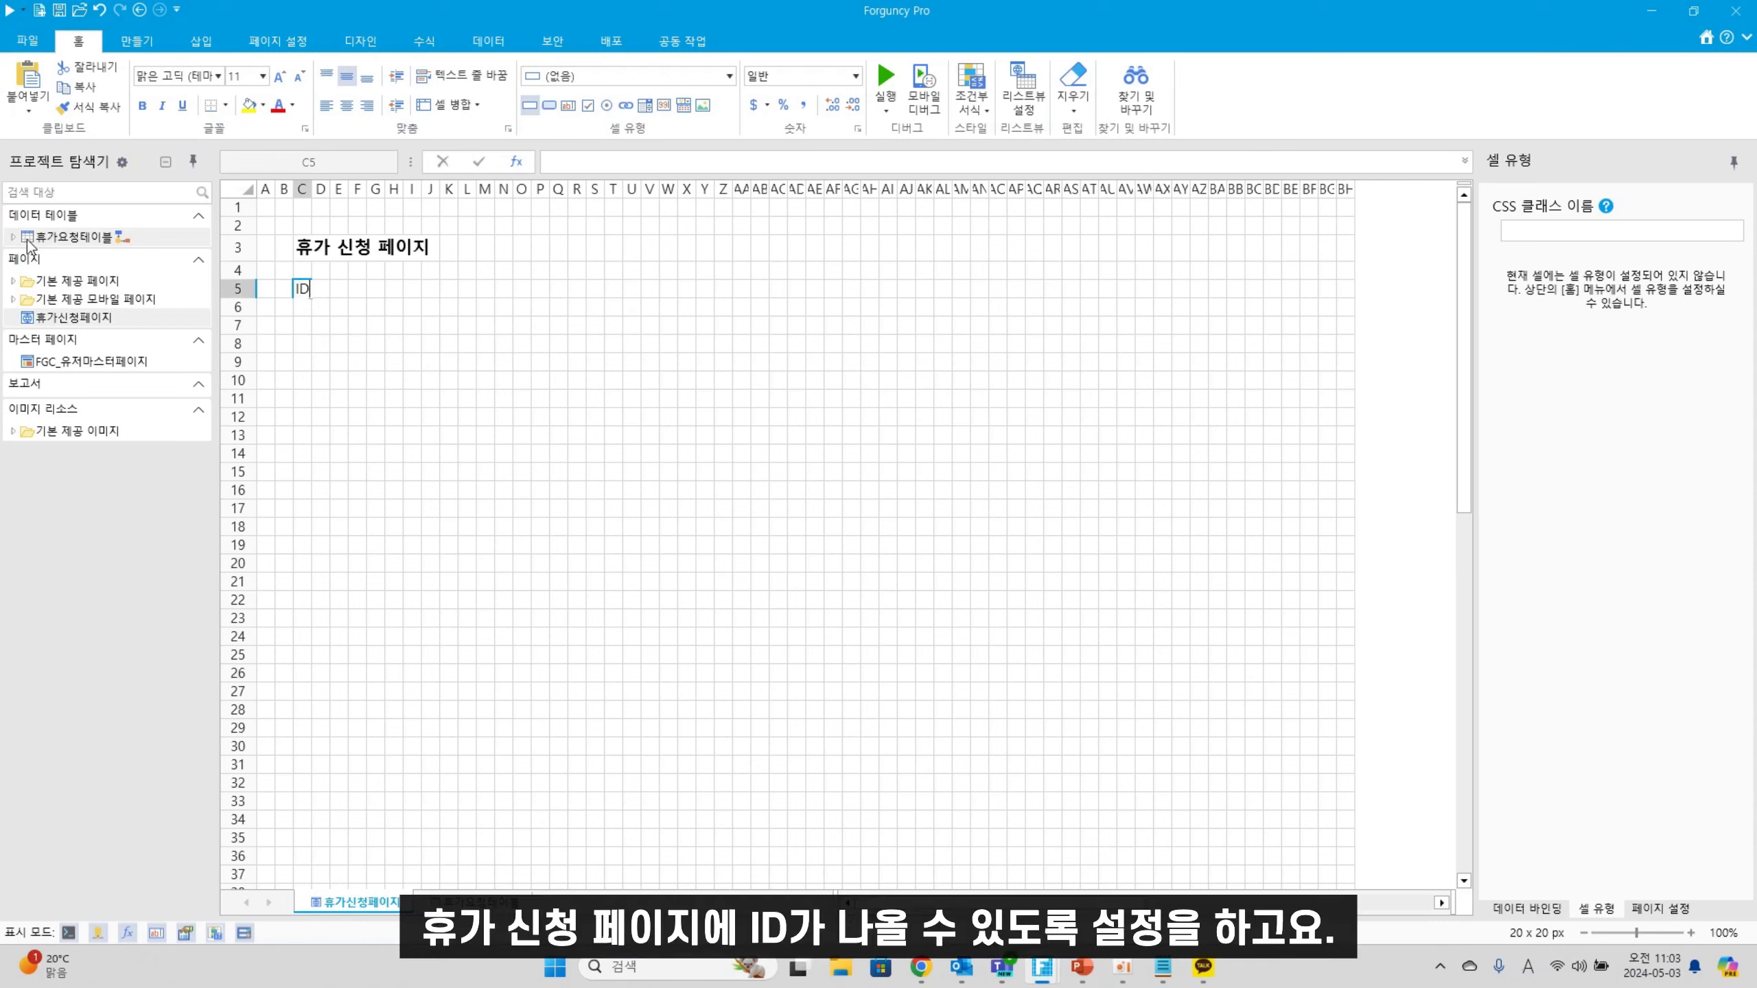
pyautogui.click(12, 238)
pyautogui.click(540, 417)
pyautogui.moveTo(351, 289); pyautogui.dragTo(591, 301)
pyautogui.moveTo(56, 257); pyautogui.dragTo(476, 290)
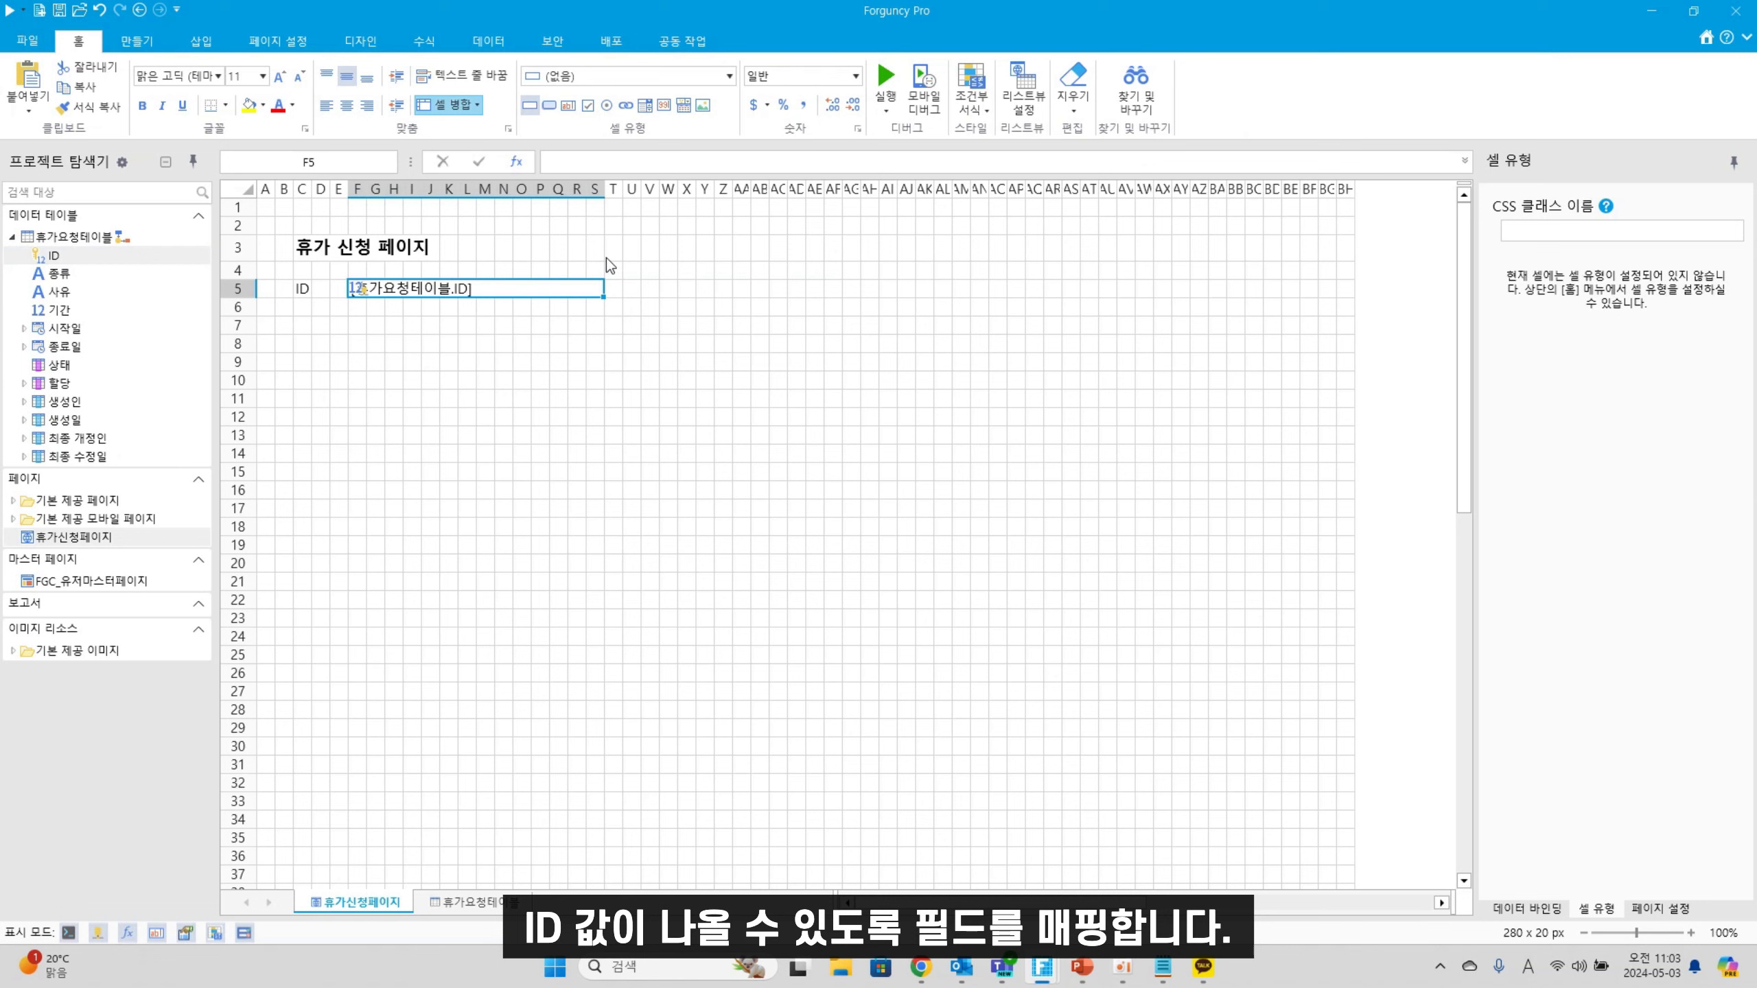
# Hide row 5 so the ID row is not shown on the page
pyautogui.click(238, 289)
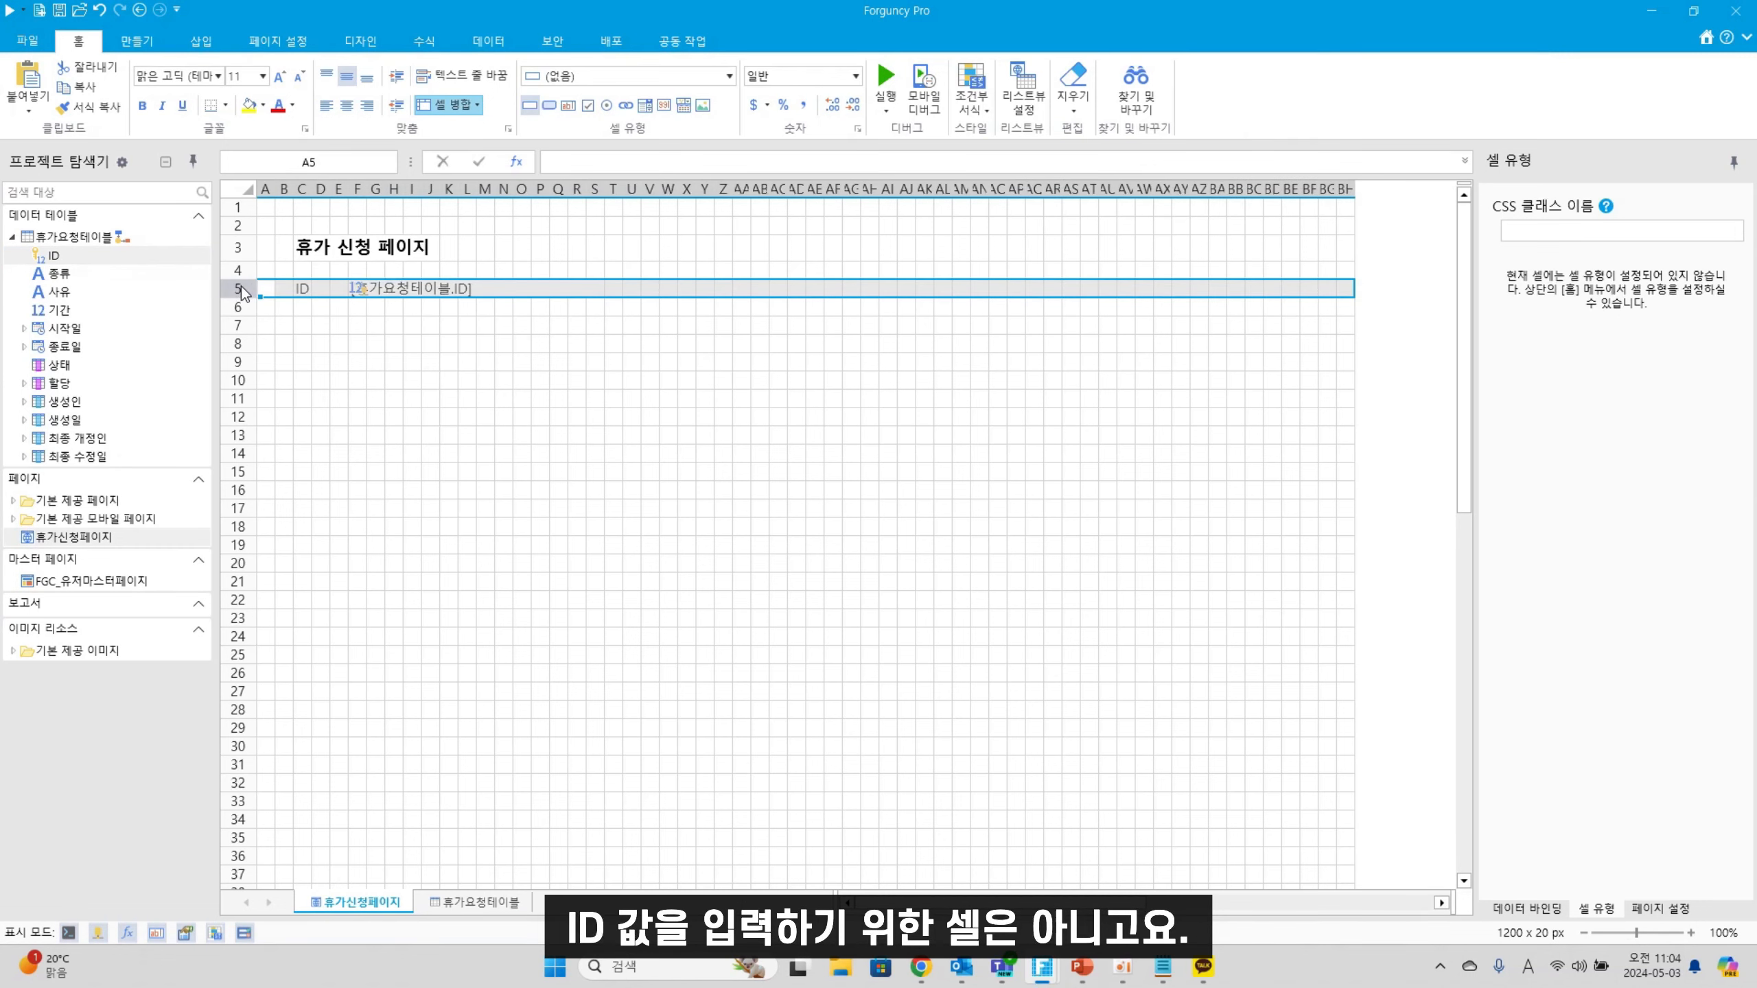
pyautogui.rightClick(242, 286)
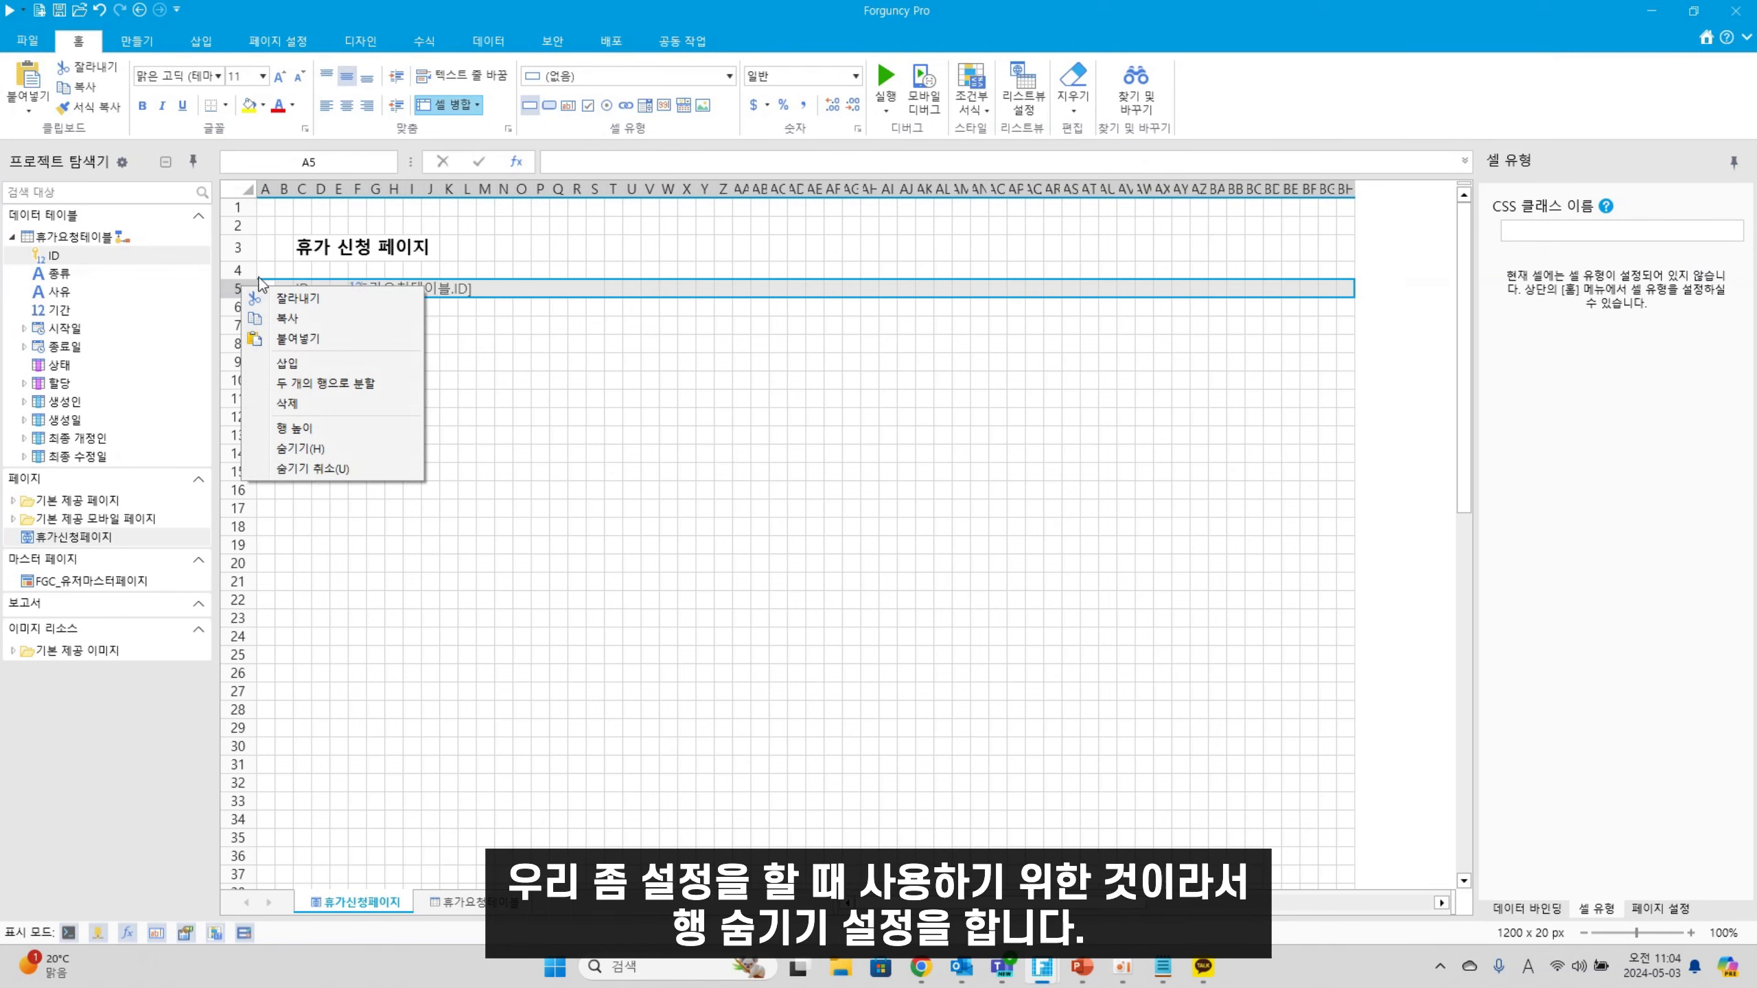
pyautogui.click(309, 446)
pyautogui.click(303, 365)
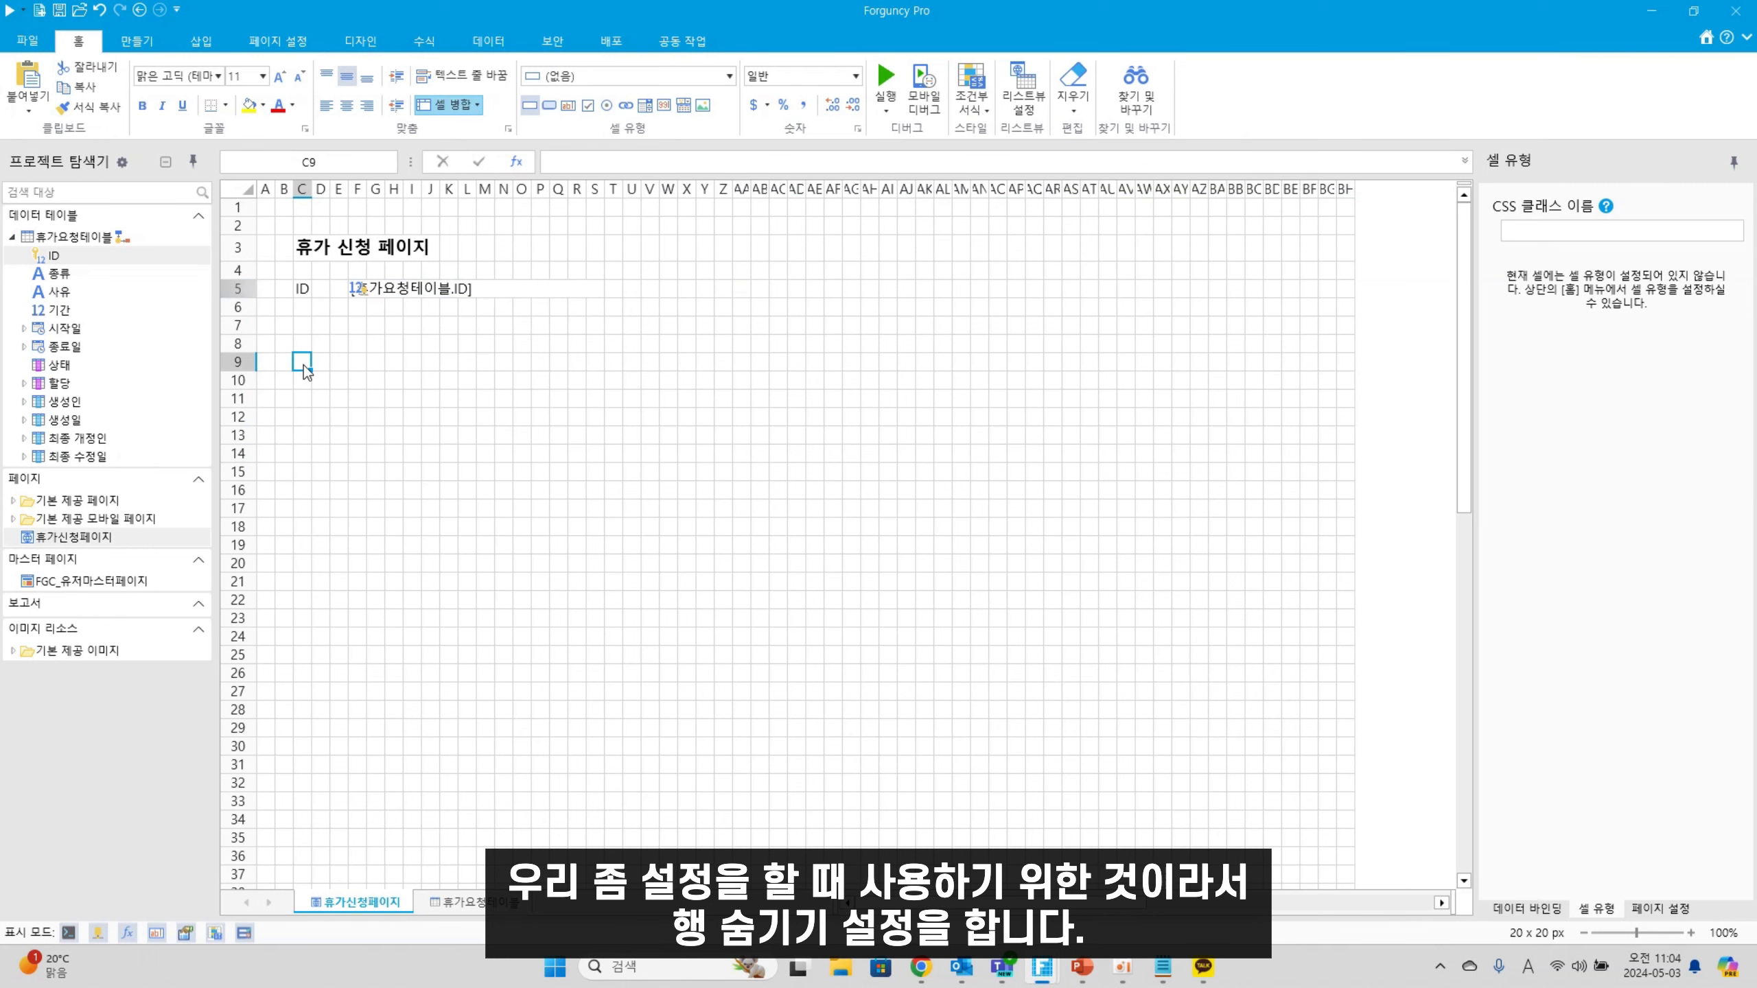
pyautogui.click(307, 325)
# Label C7 '종류' and make F7:S7 a combo box
pyautogui.write('w')
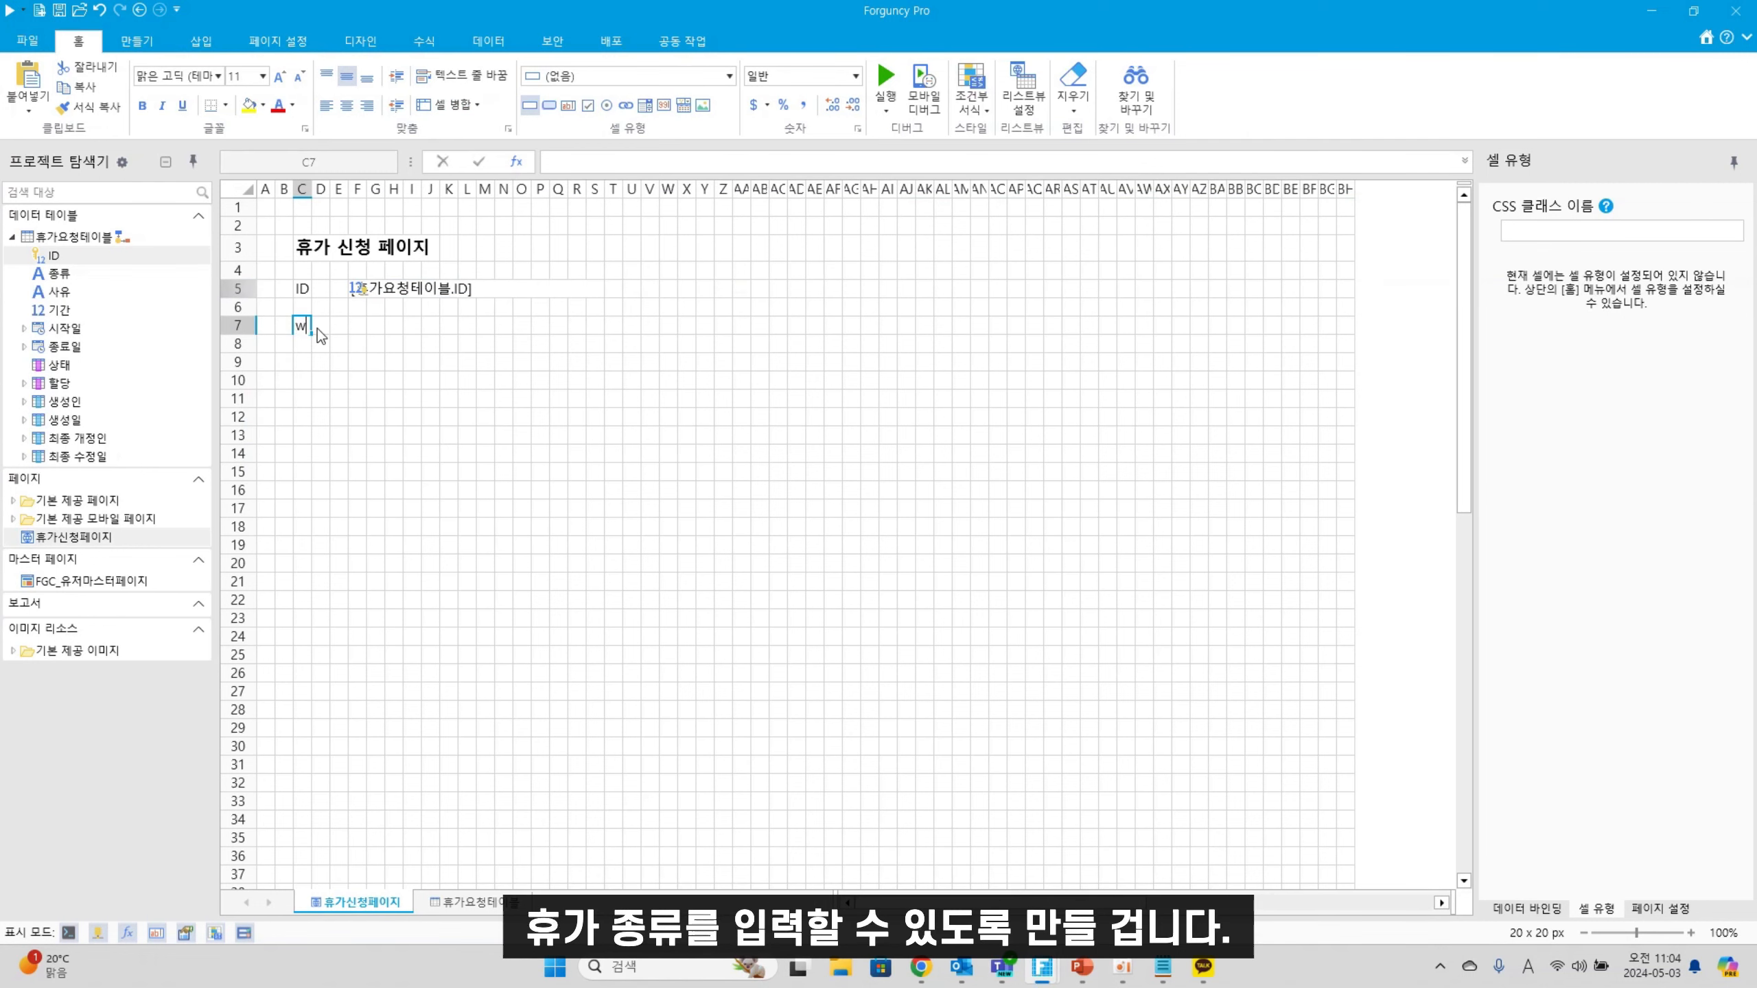
pyautogui.press('BackSpace')
pyautogui.press('Hangul')
pyautogui.write('ㅈㅗㅇ류')
pyautogui.click(387, 379)
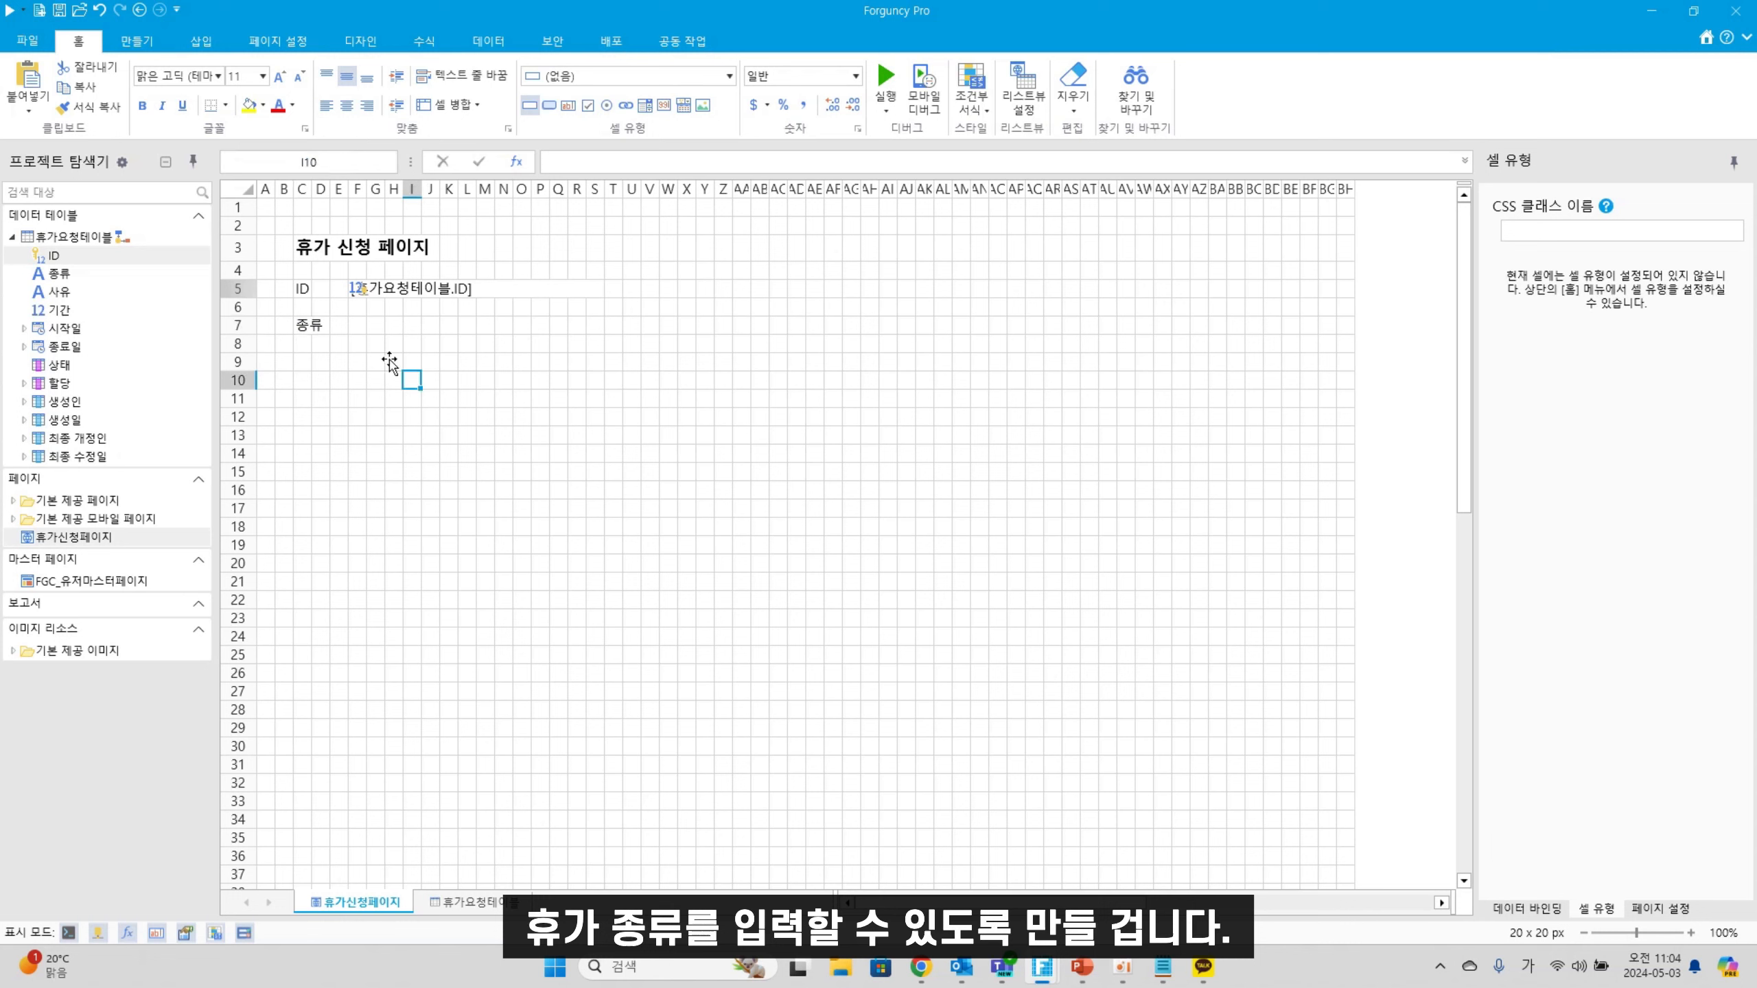
pyautogui.moveTo(356, 325); pyautogui.dragTo(590, 323)
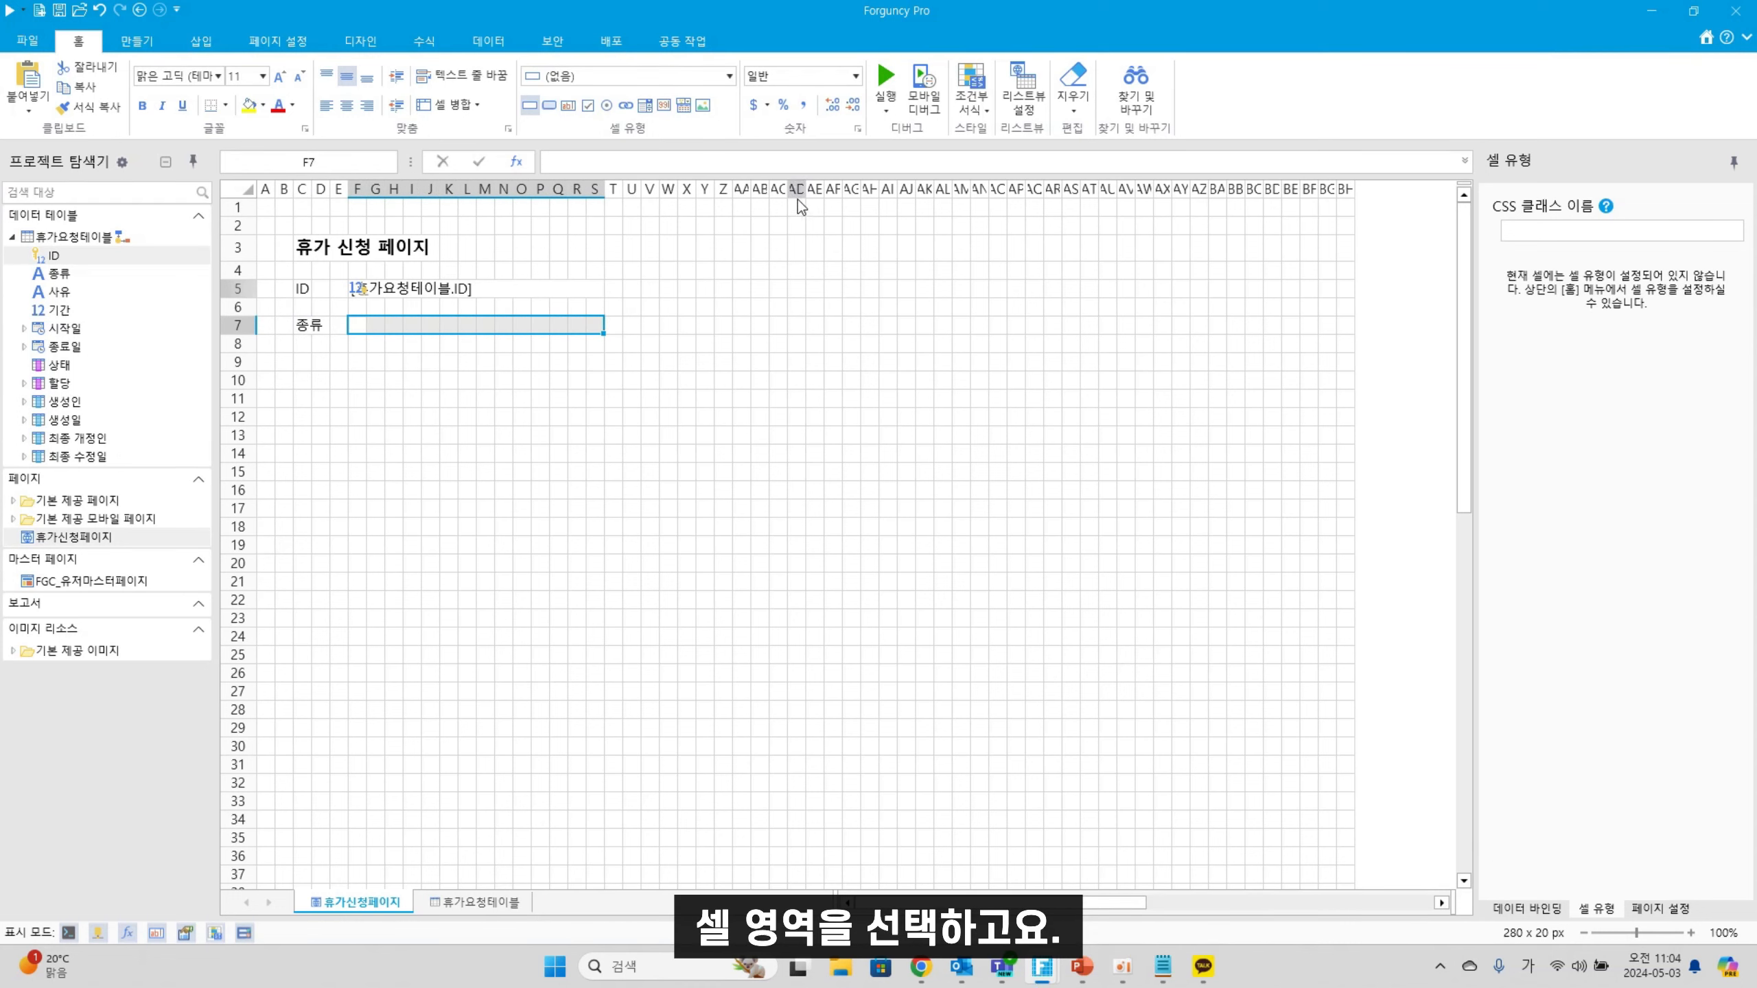
pyautogui.click(658, 78)
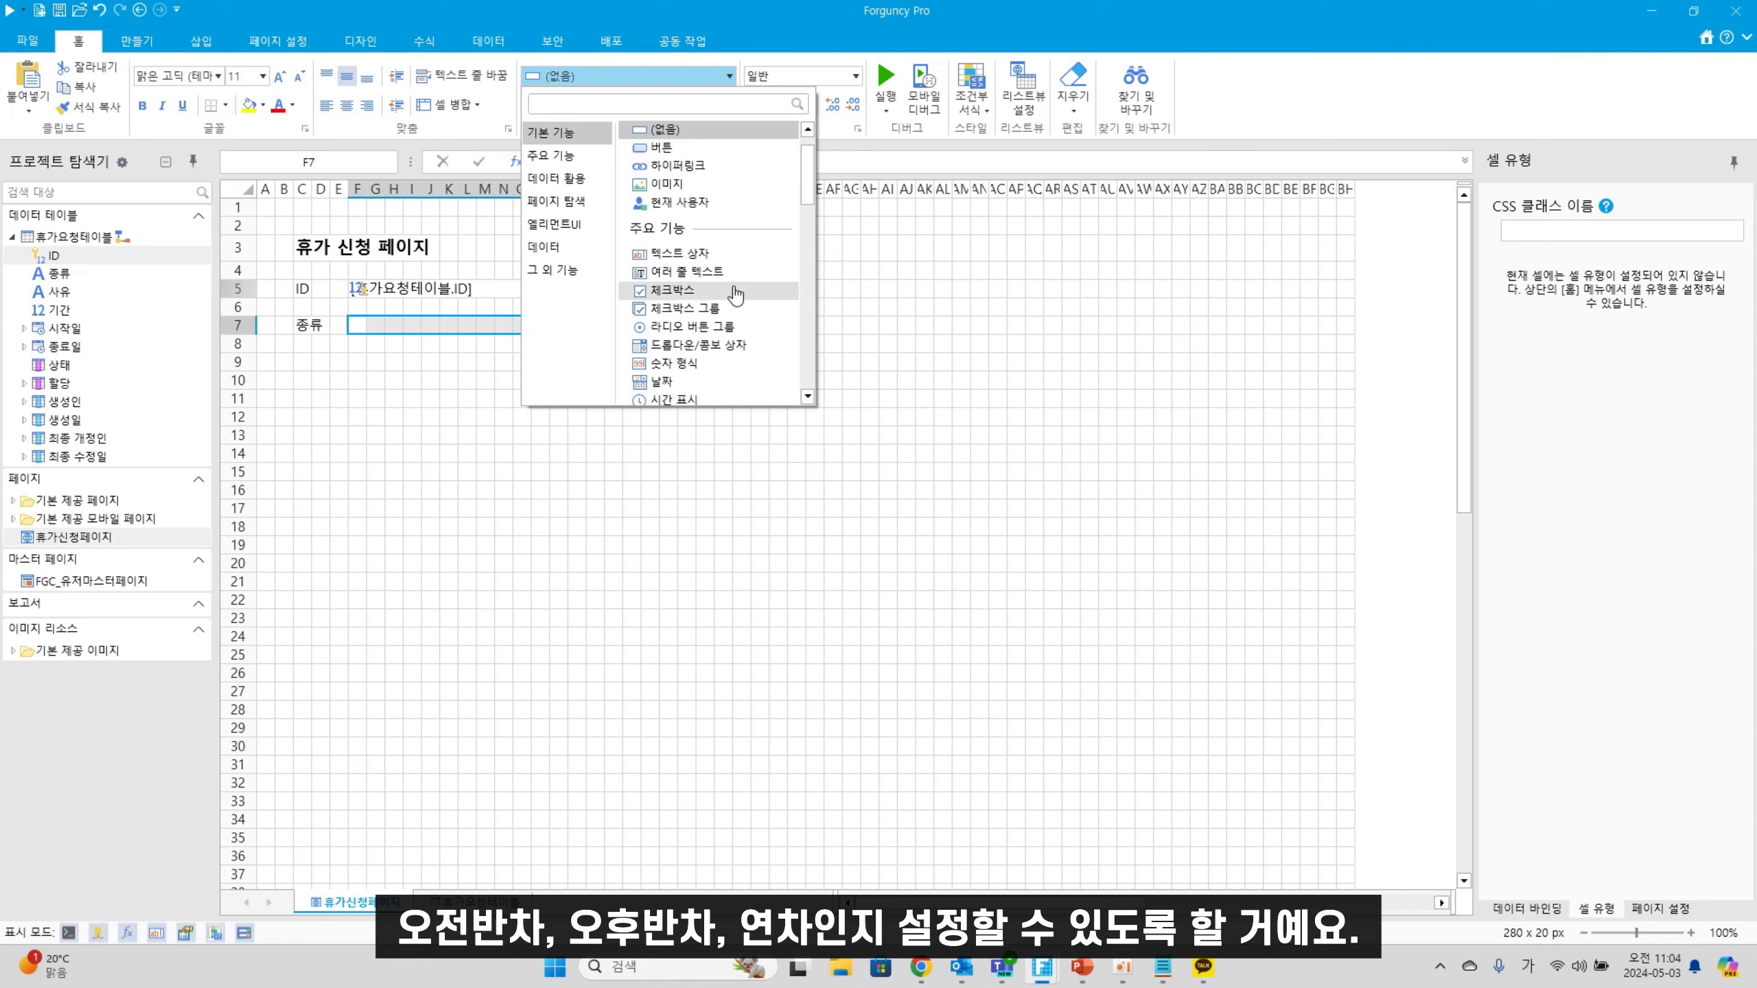
pyautogui.click(695, 345)
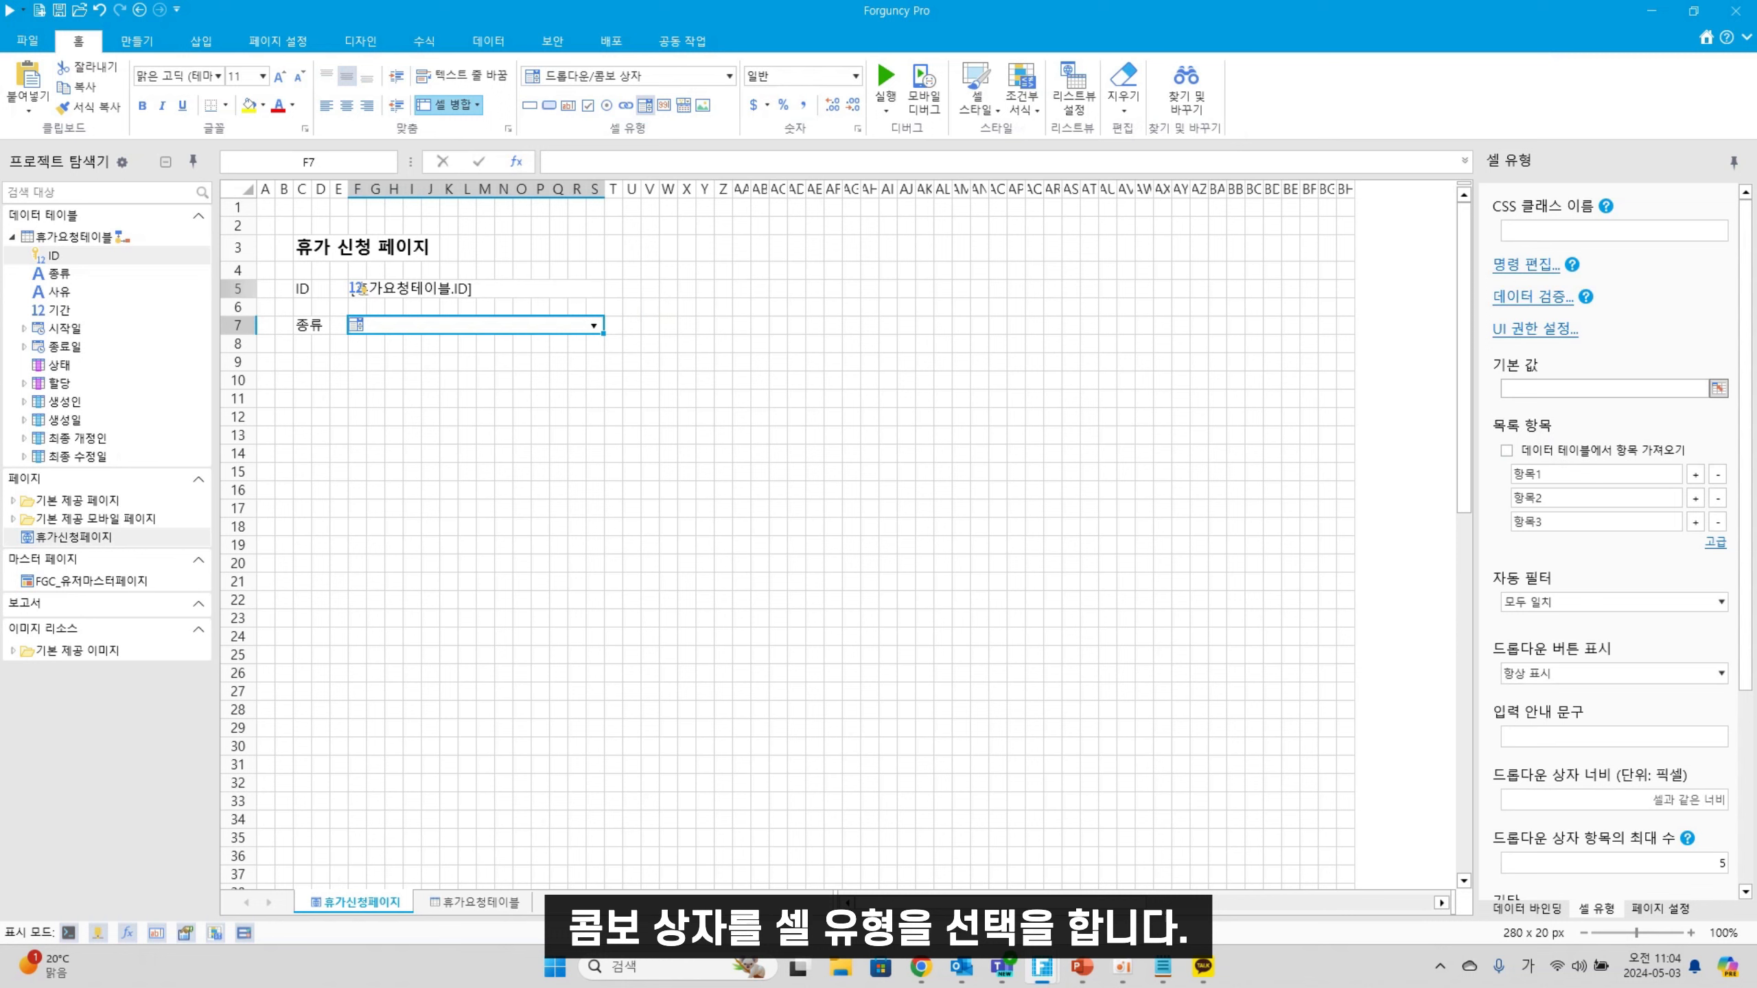
# Give the combo box the items 연차, 오전반차, 오후반차 and bind it to 종류
pyautogui.press('Hangul')
pyautogui.doubleClick(1563, 475)
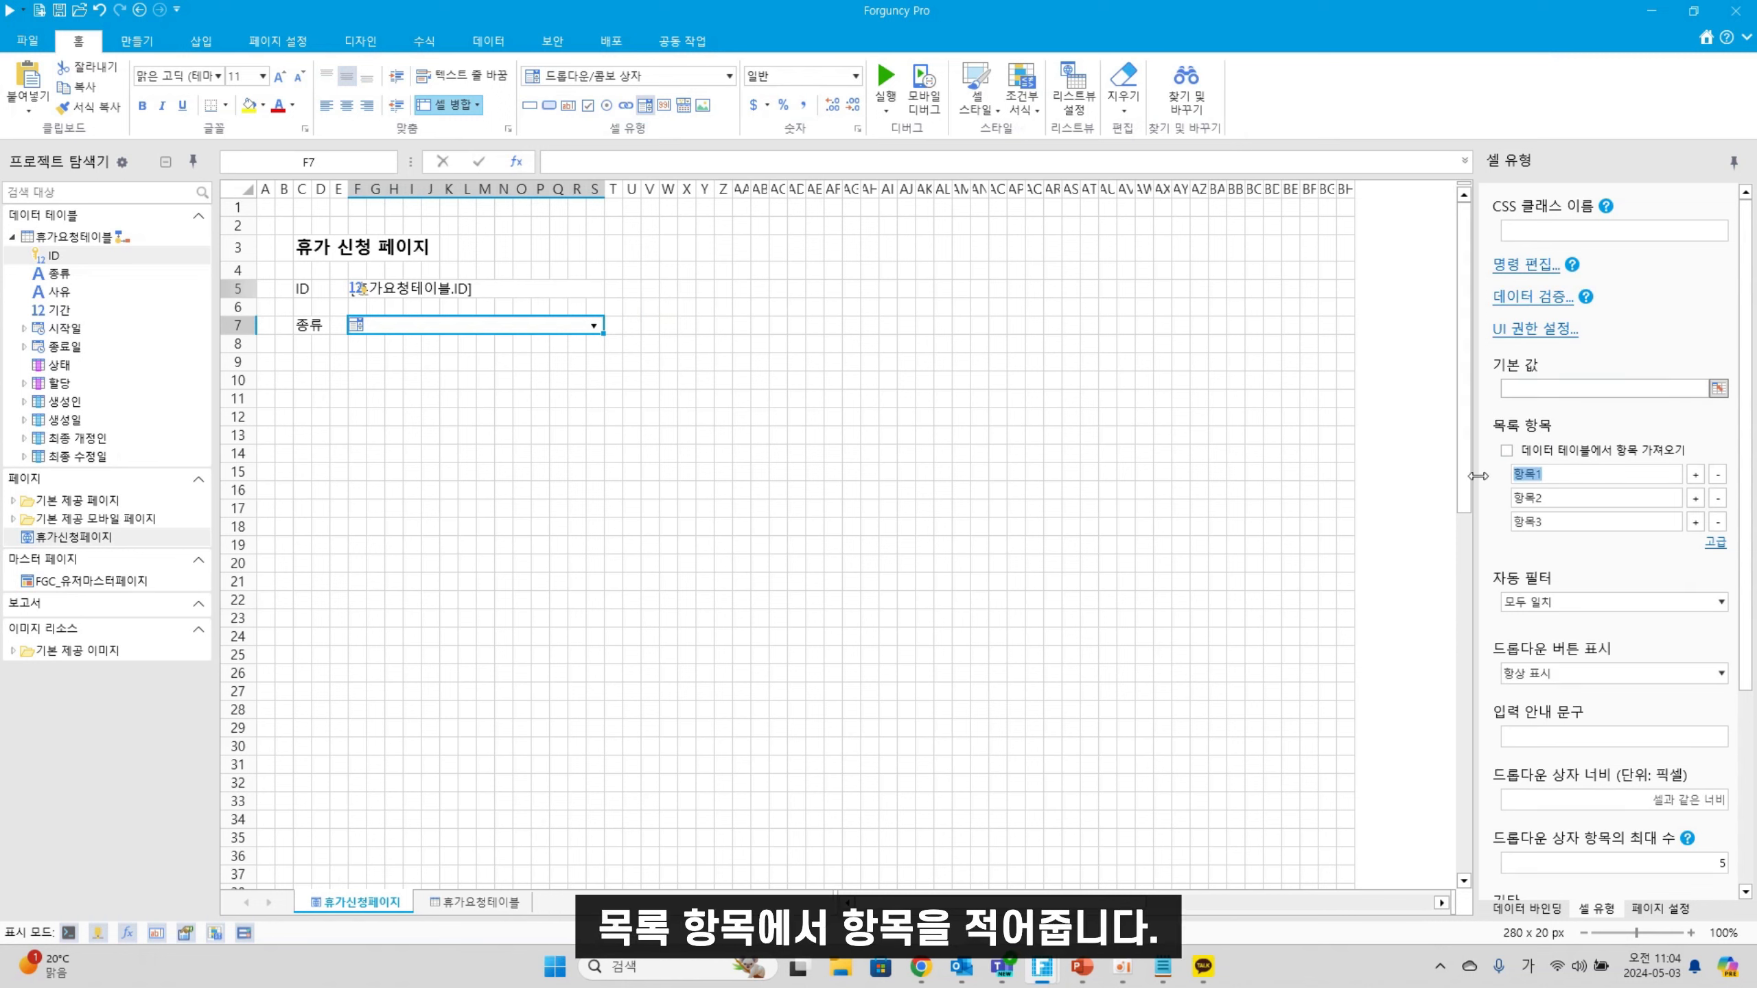
pyautogui.write('연차')
pyautogui.doubleClick(1598, 498)
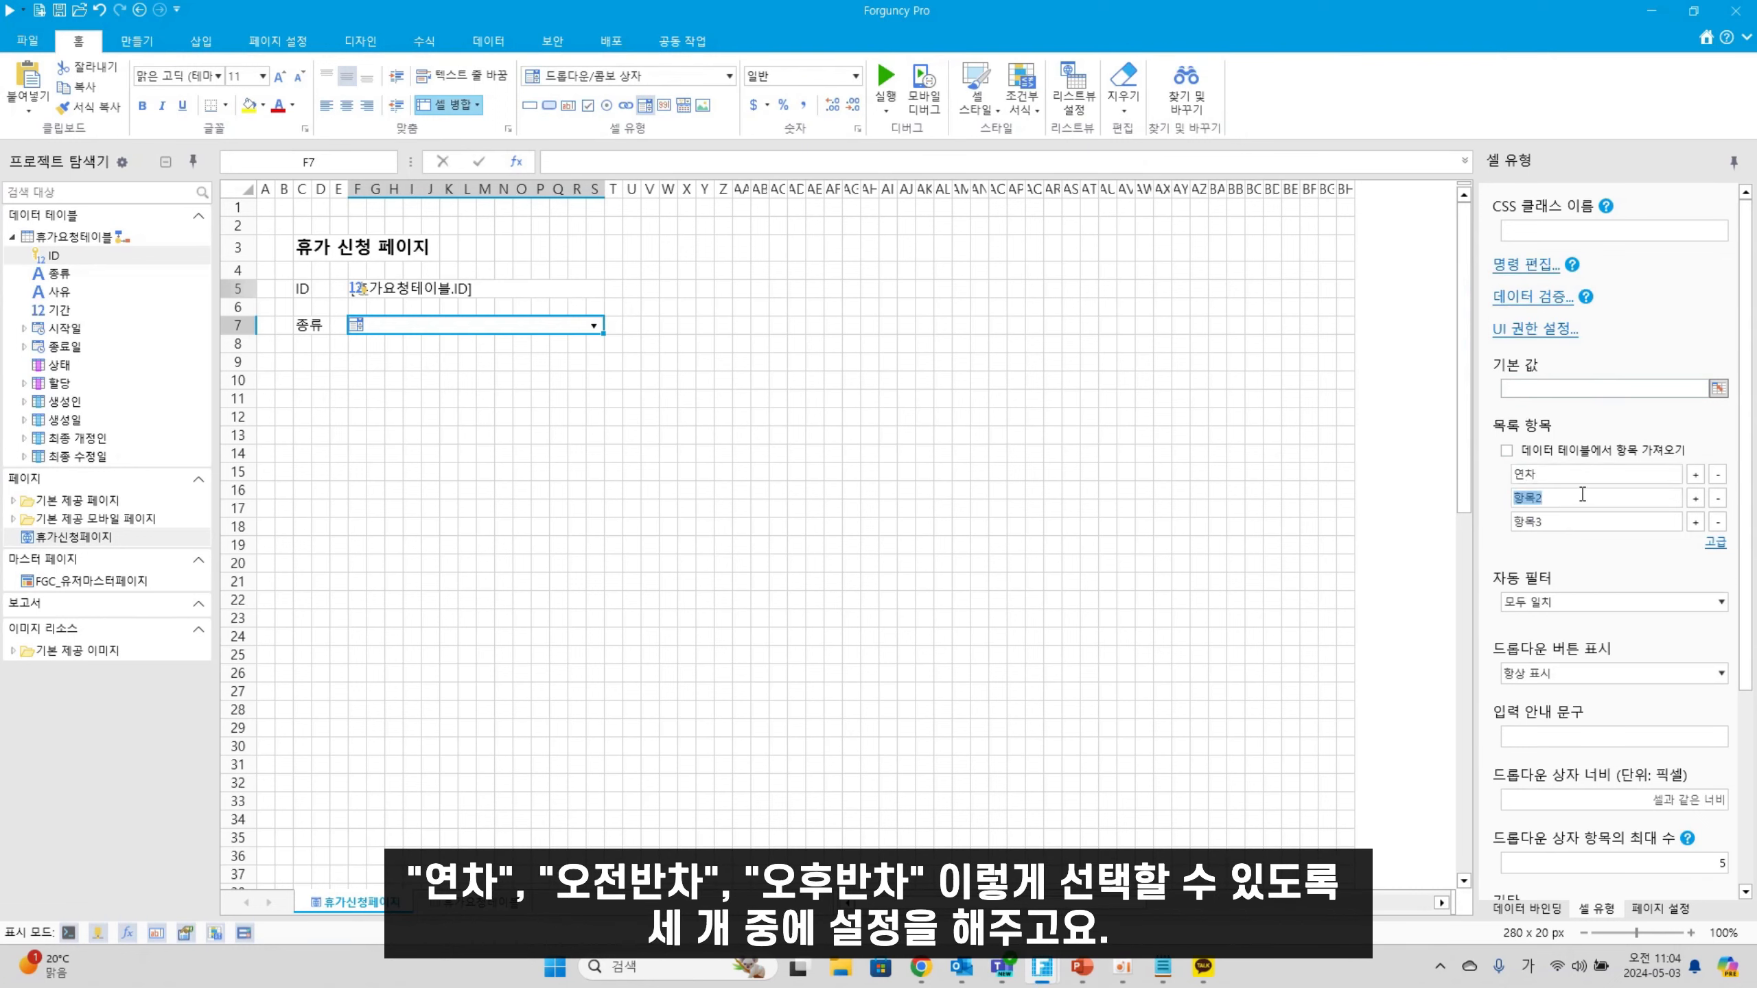
pyautogui.write('오전ㅊ')
pyautogui.press('BackSpace')
pyautogui.write('반차')
pyautogui.doubleClick(1583, 521)
pyautogui.write('오후바ㄴ차')
pyautogui.click(561, 491)
pyautogui.click(443, 332)
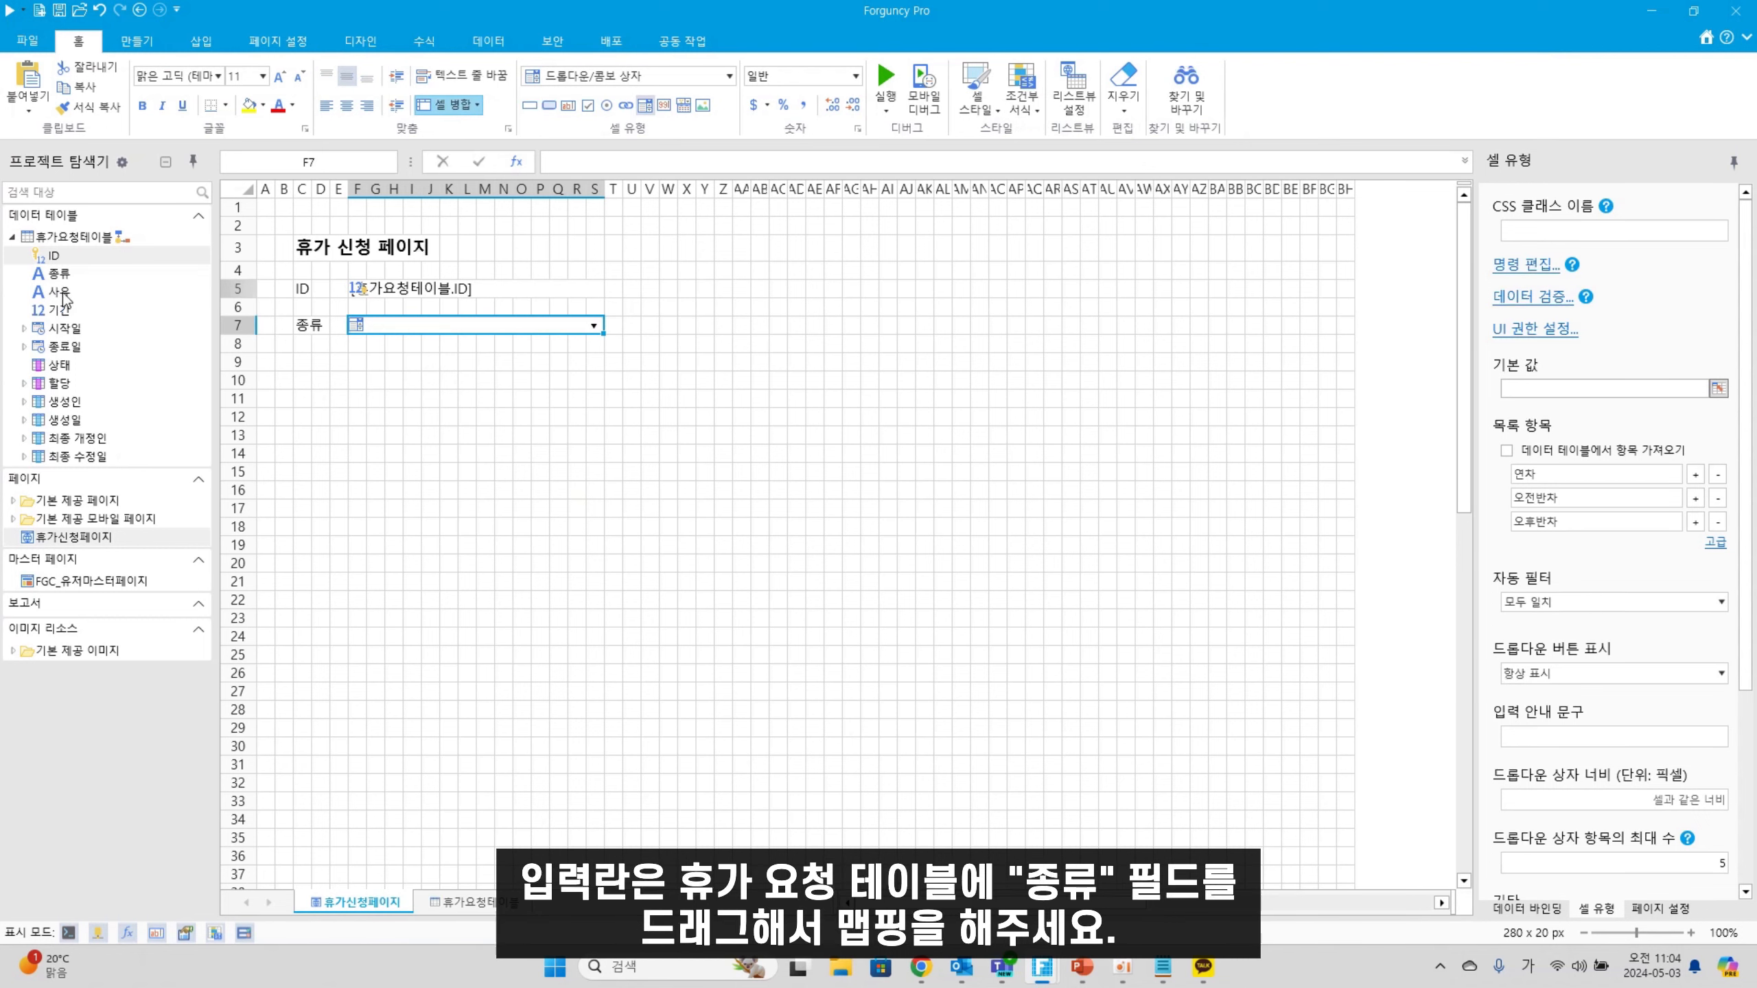
pyautogui.moveTo(60, 274); pyautogui.dragTo(424, 337)
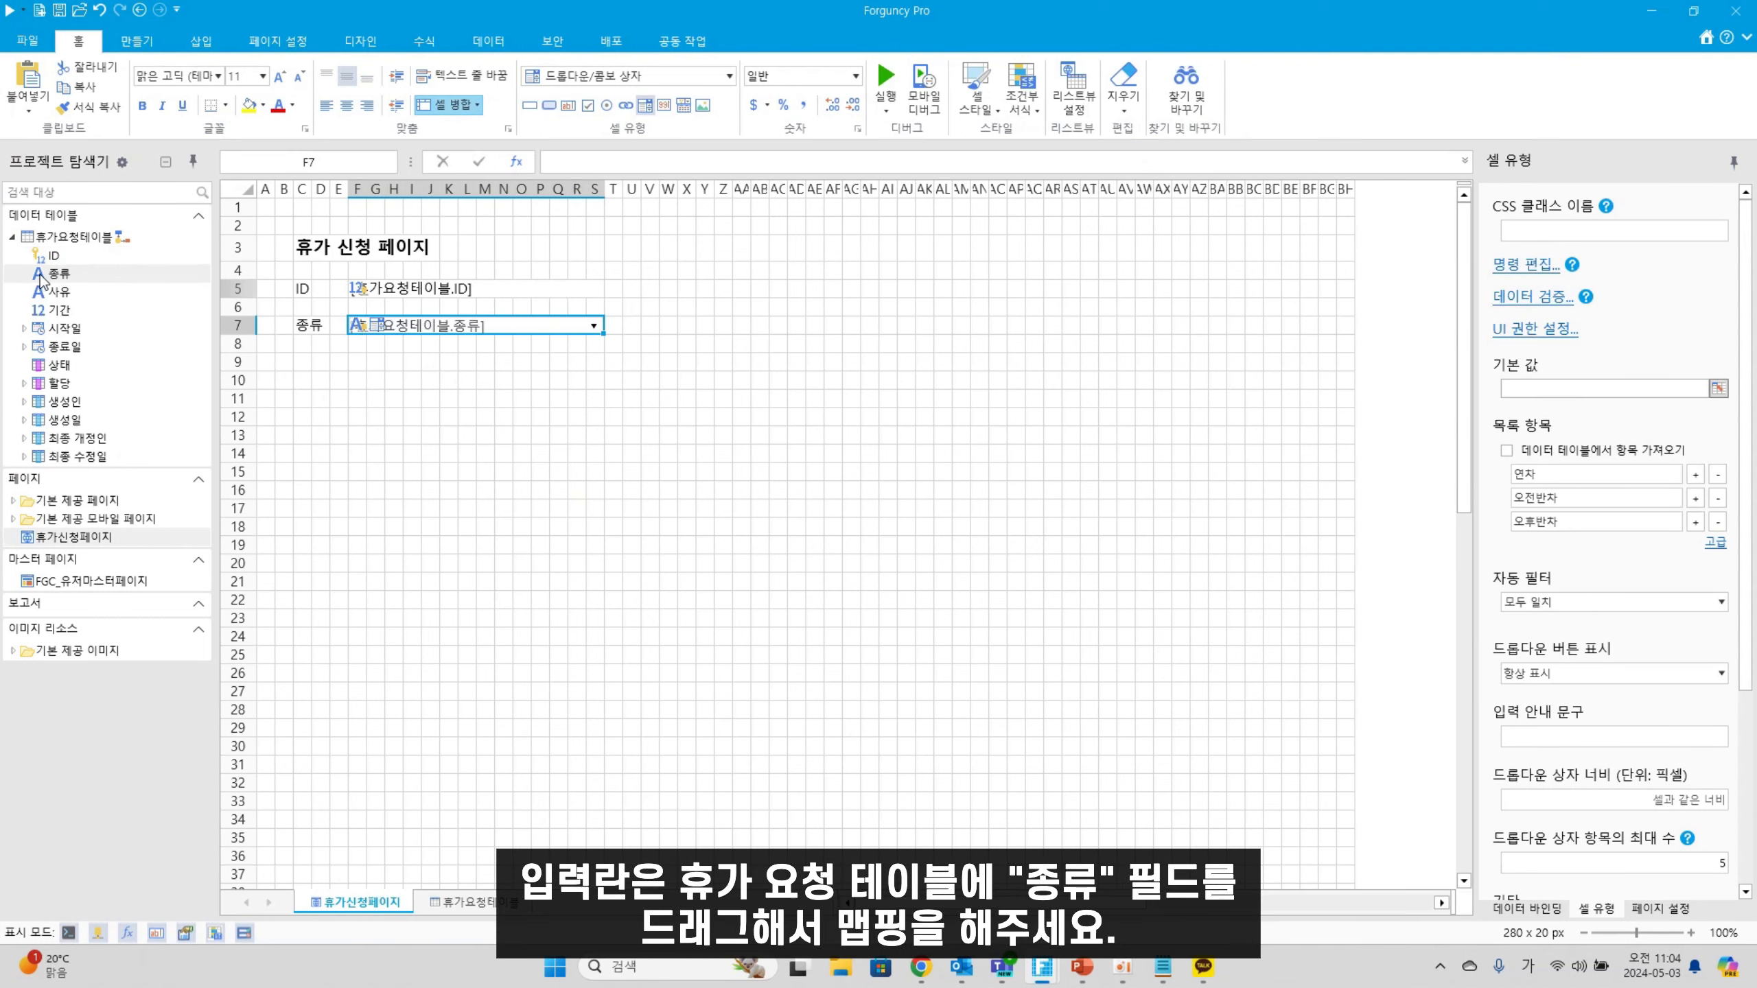
# Label C9 '사유' and make F9:S14 a text box bound to the 사유 field
pyautogui.click(305, 363)
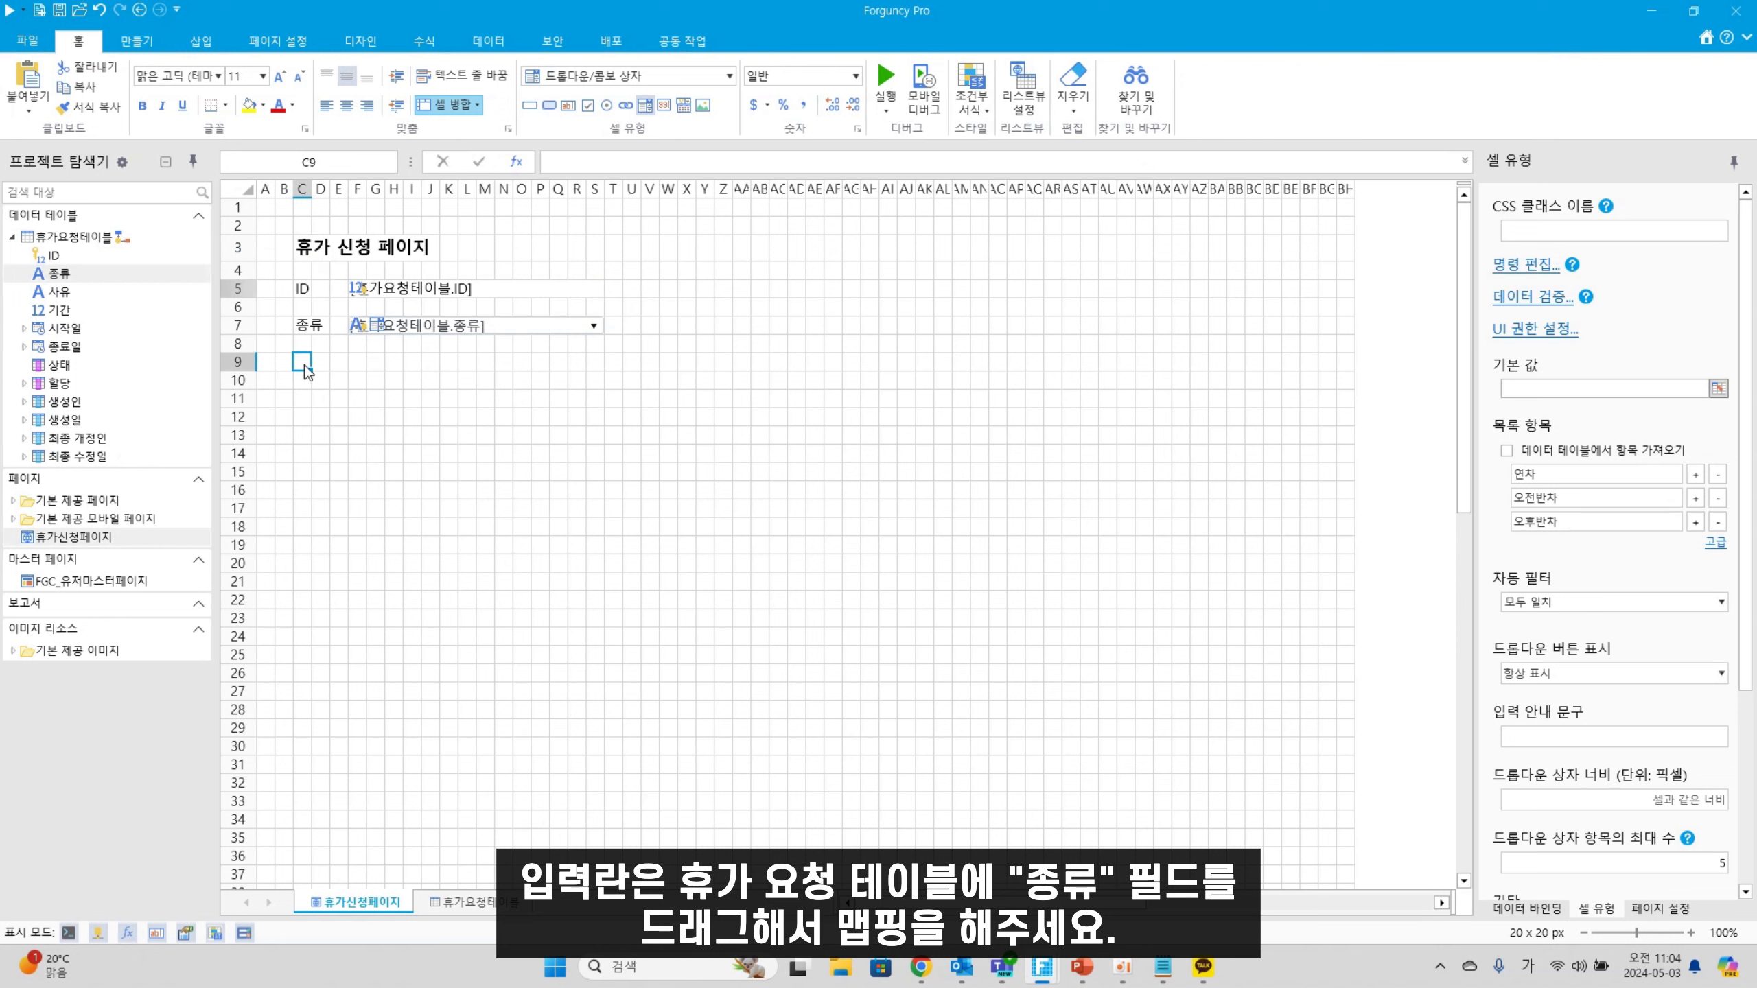
pyautogui.write('ㅅㅏ유')
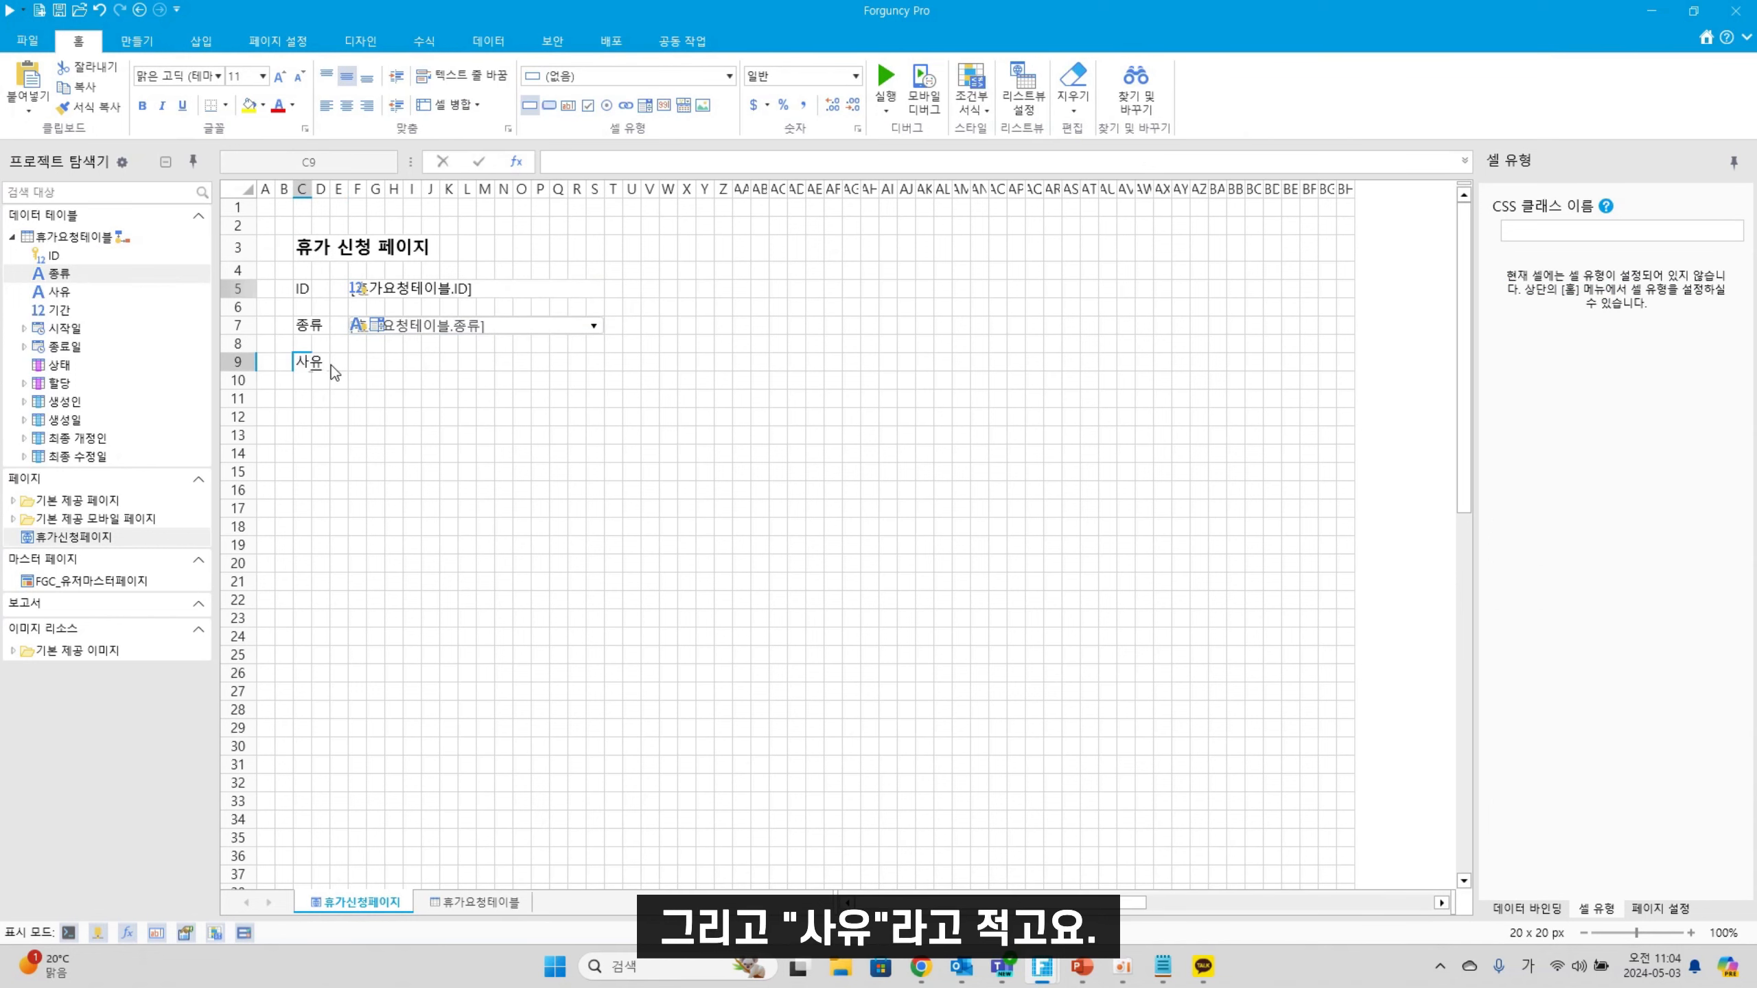
pyautogui.click(360, 366)
pyautogui.moveTo(359, 366); pyautogui.dragTo(601, 459)
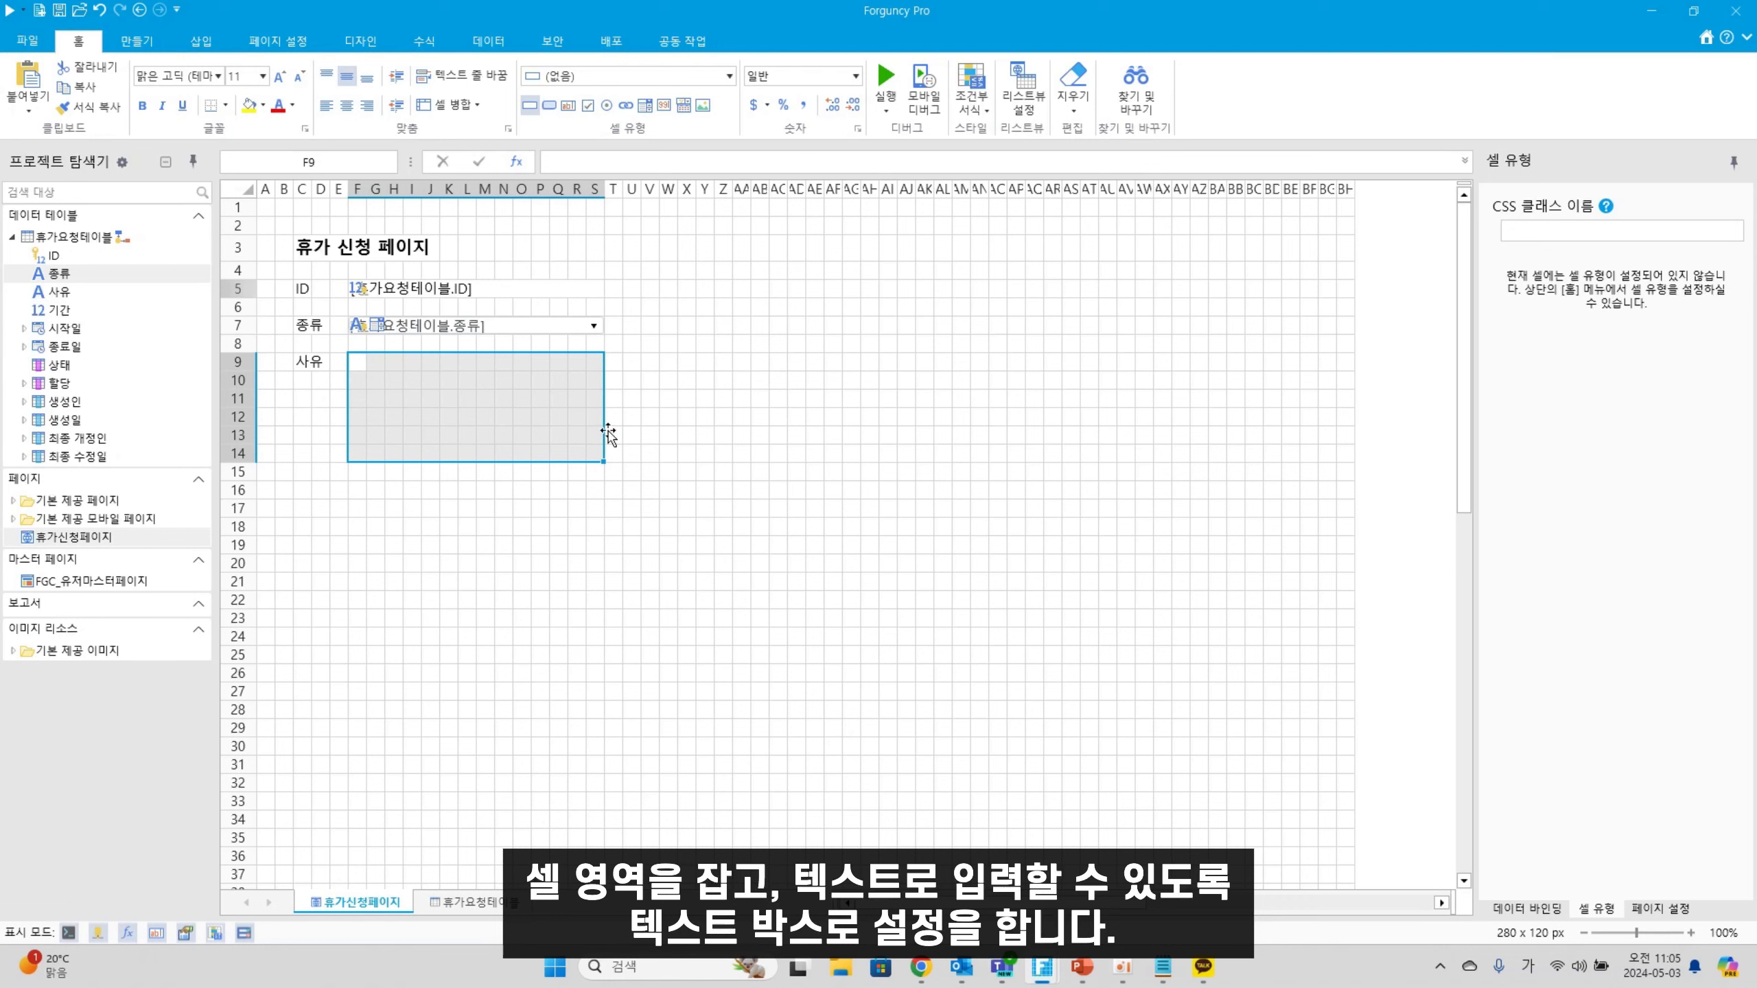
pyautogui.click(568, 106)
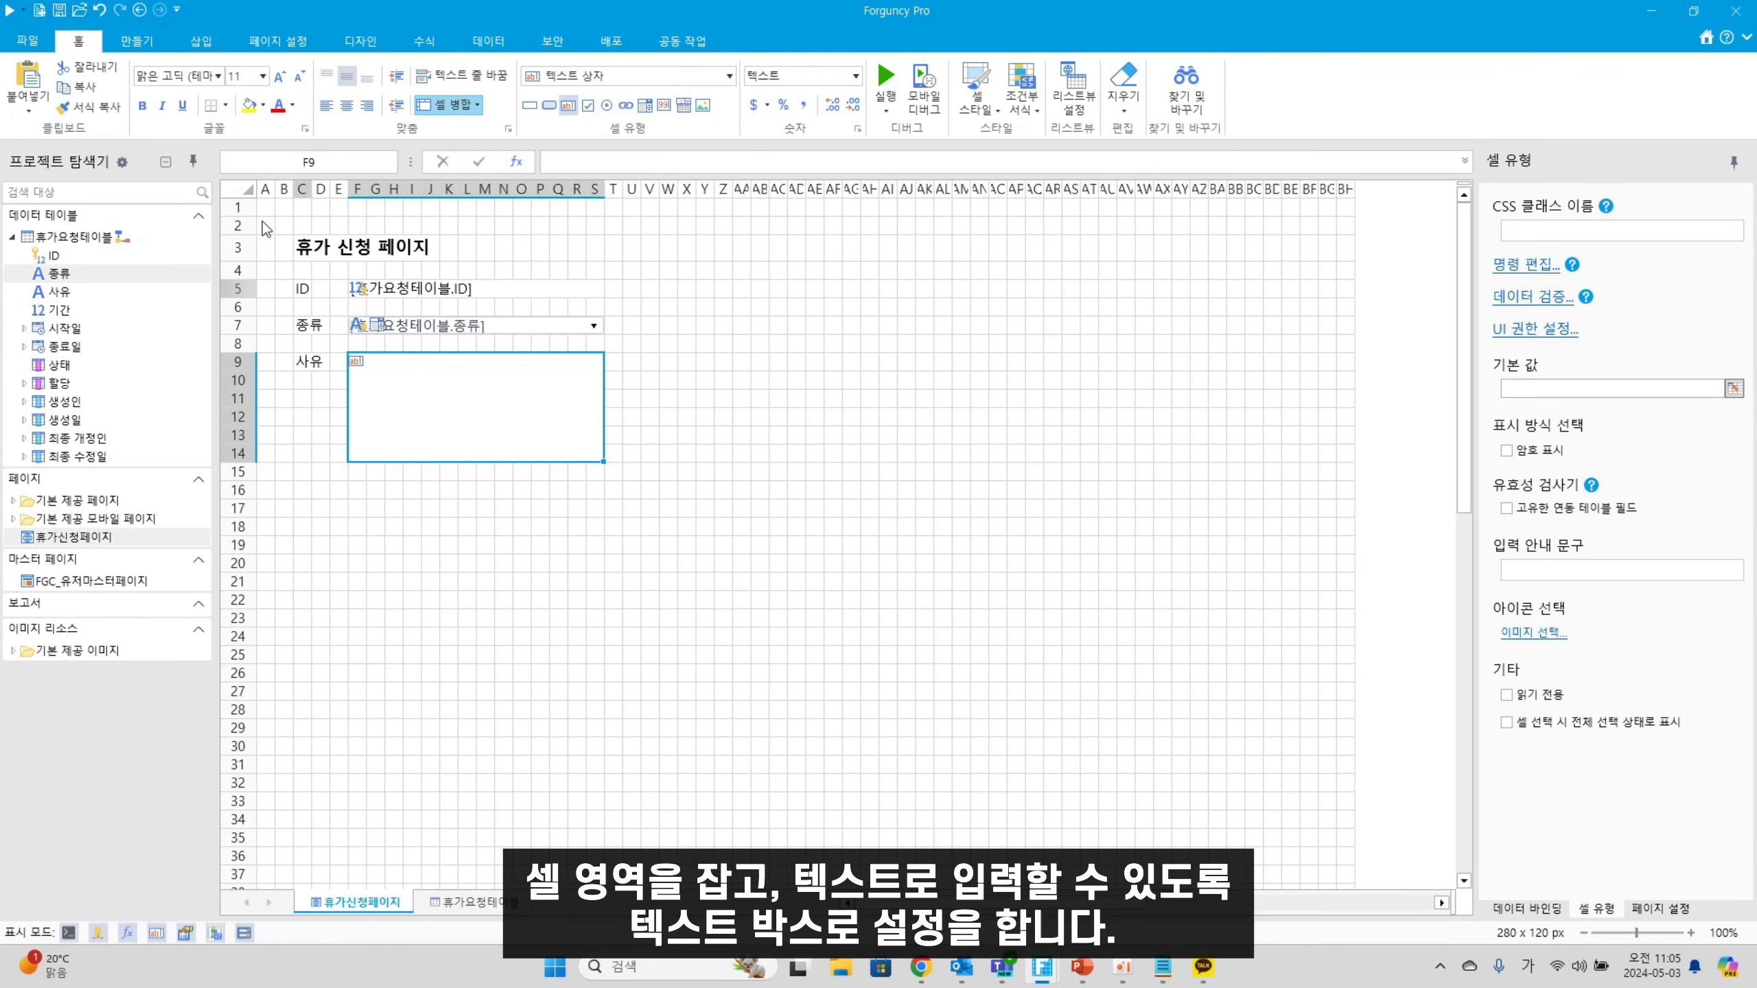
pyautogui.moveTo(62, 299); pyautogui.dragTo(372, 422)
# Add a 시작일 label in C16 with a date field bound to 시작일
pyautogui.click(301, 490)
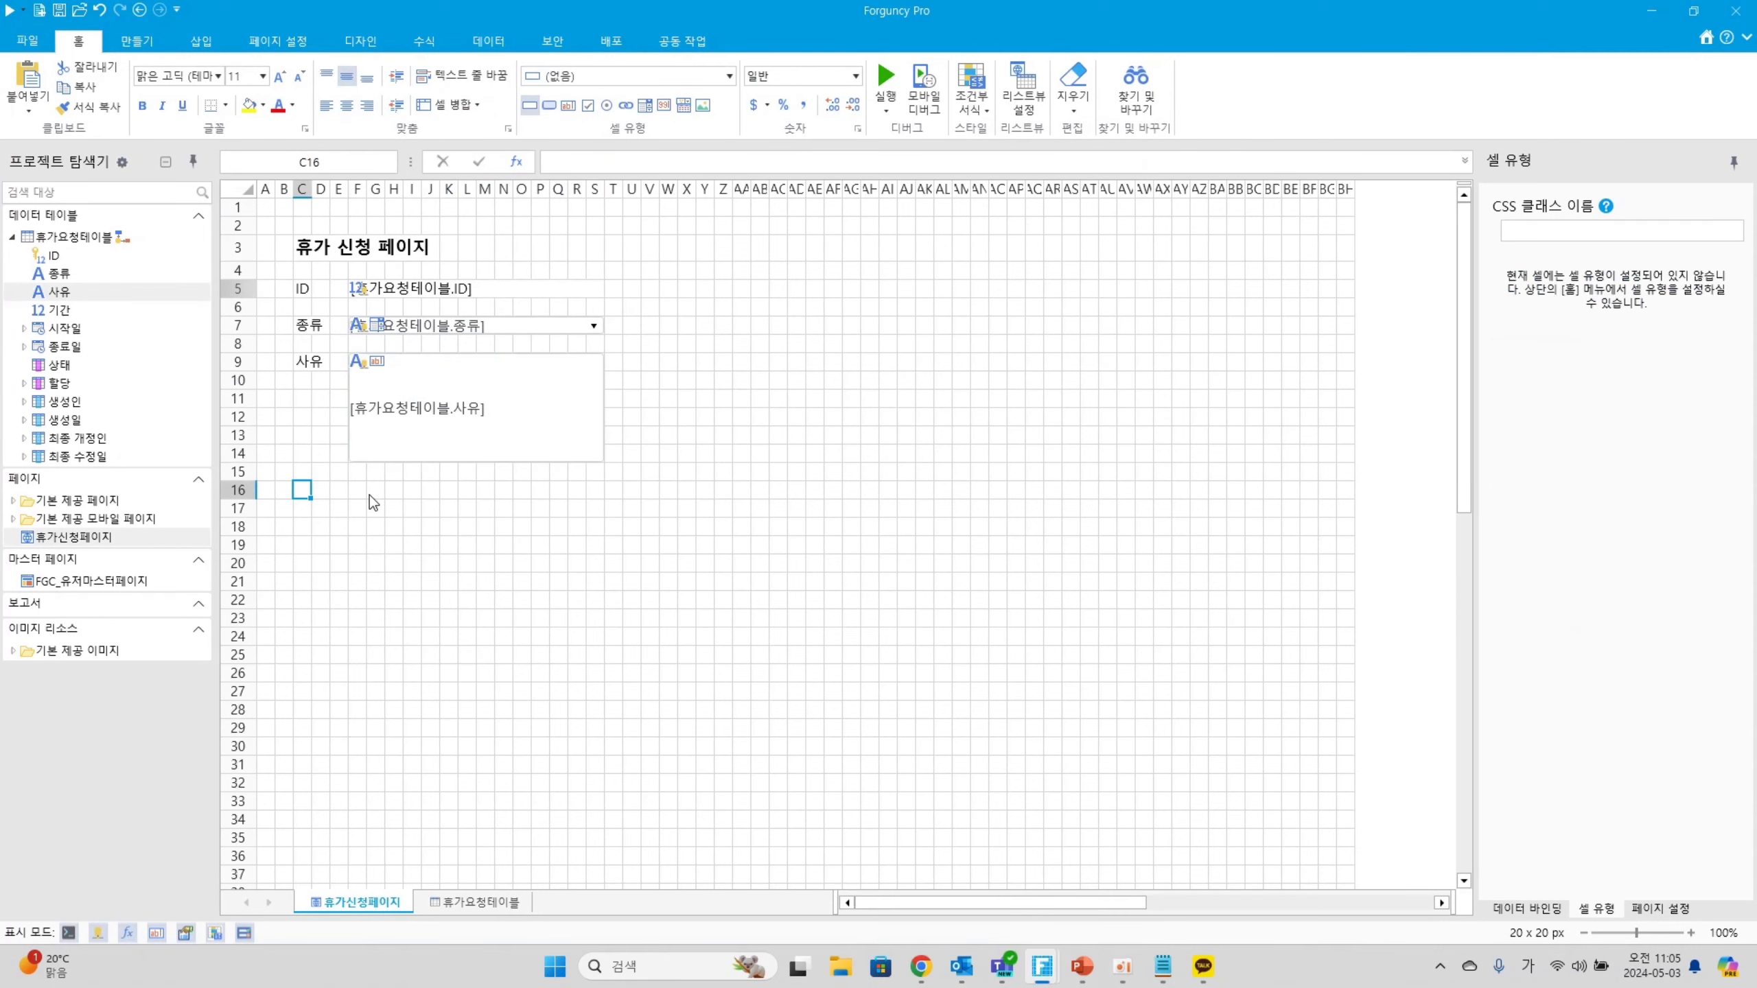
pyautogui.write('시자')
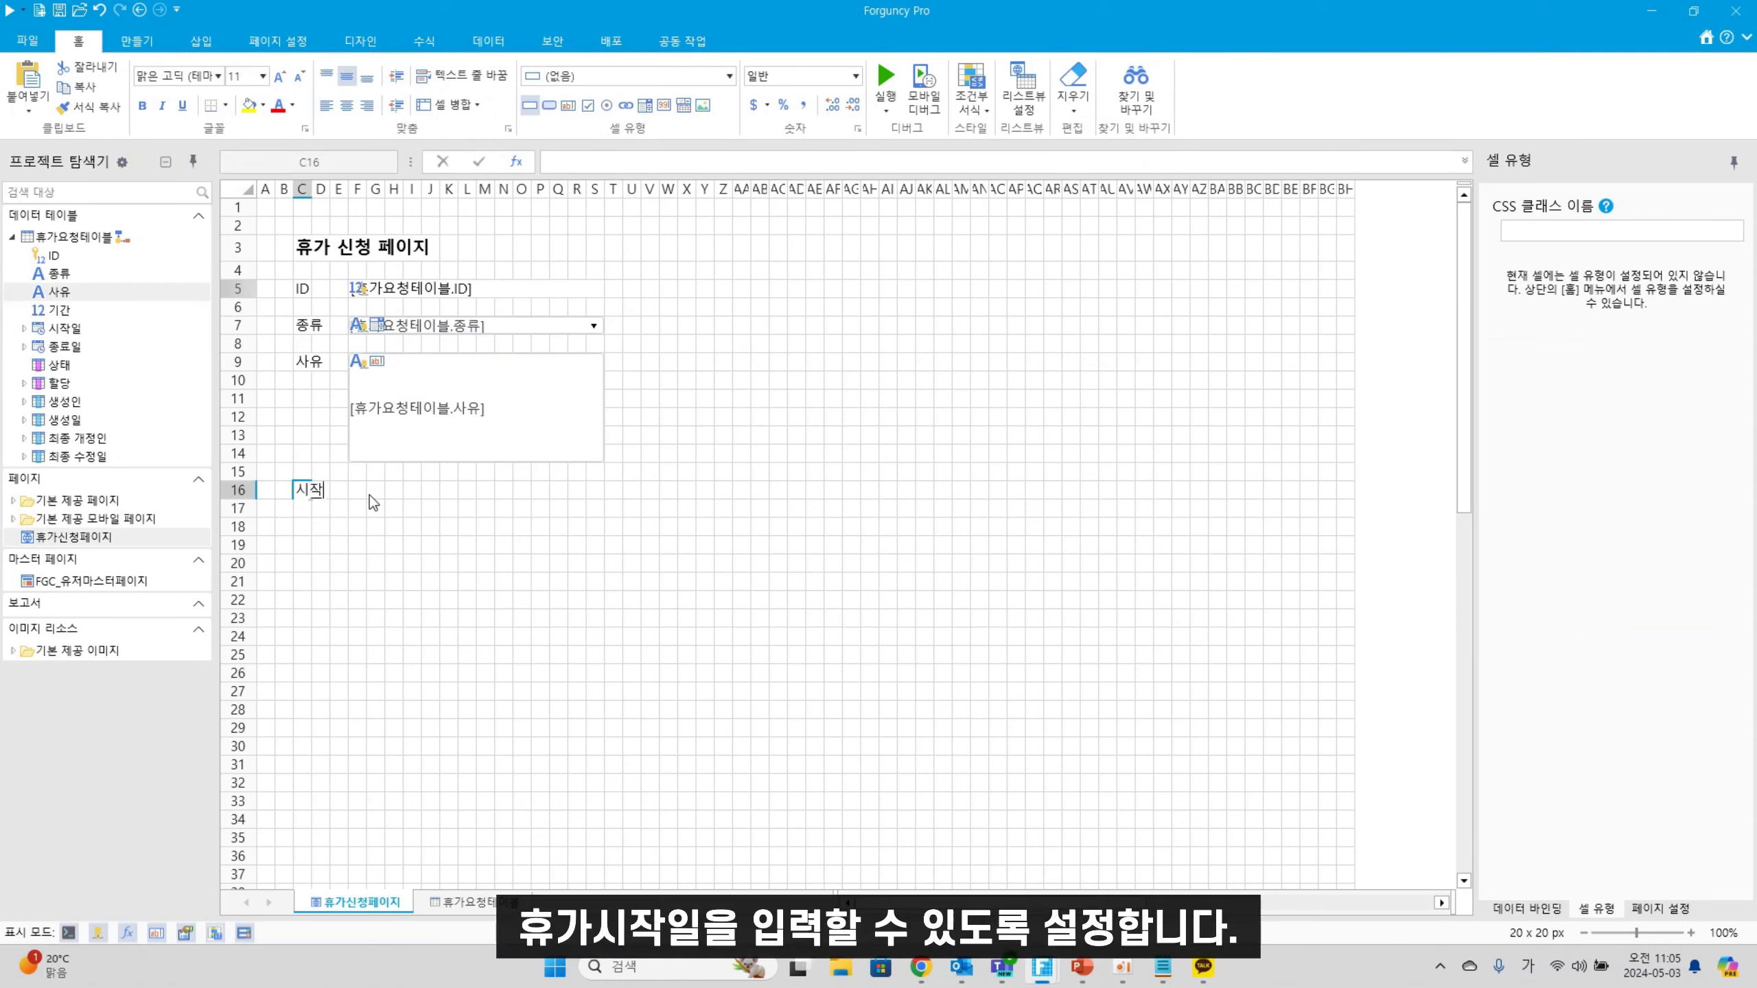
pyautogui.write('일')
pyautogui.click(400, 563)
pyautogui.moveTo(356, 490); pyautogui.dragTo(597, 484)
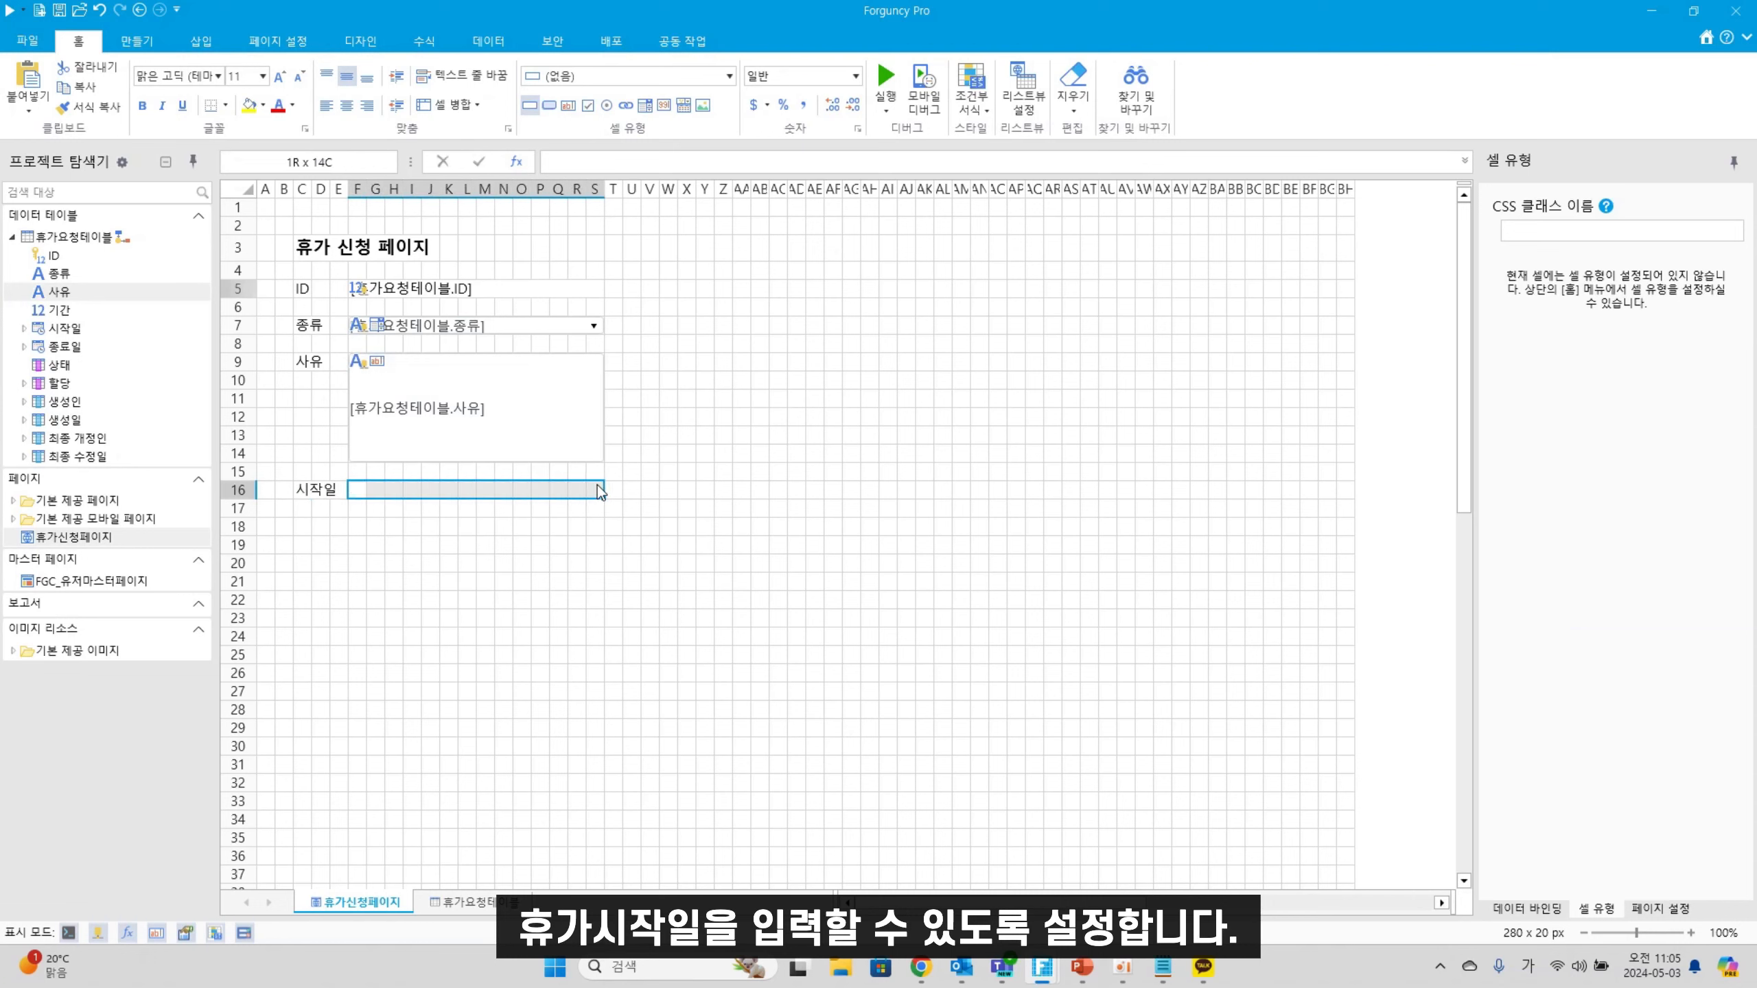
pyautogui.click(683, 107)
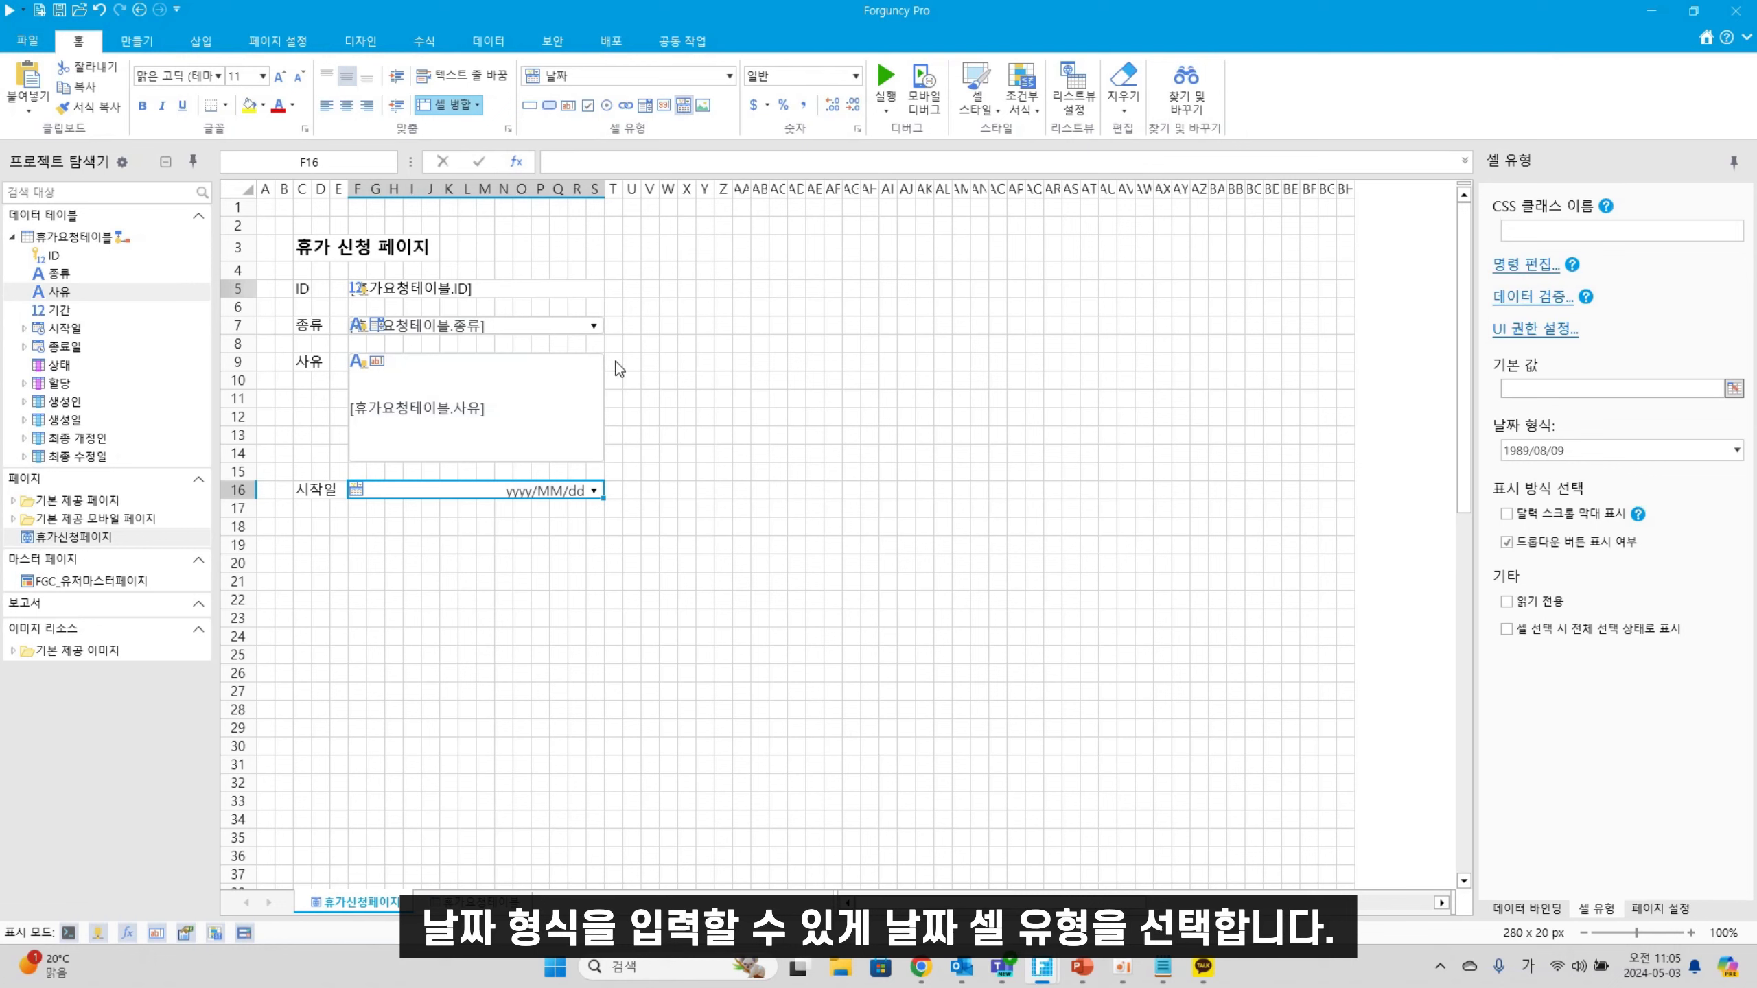
pyautogui.moveTo(107, 329); pyautogui.dragTo(495, 483)
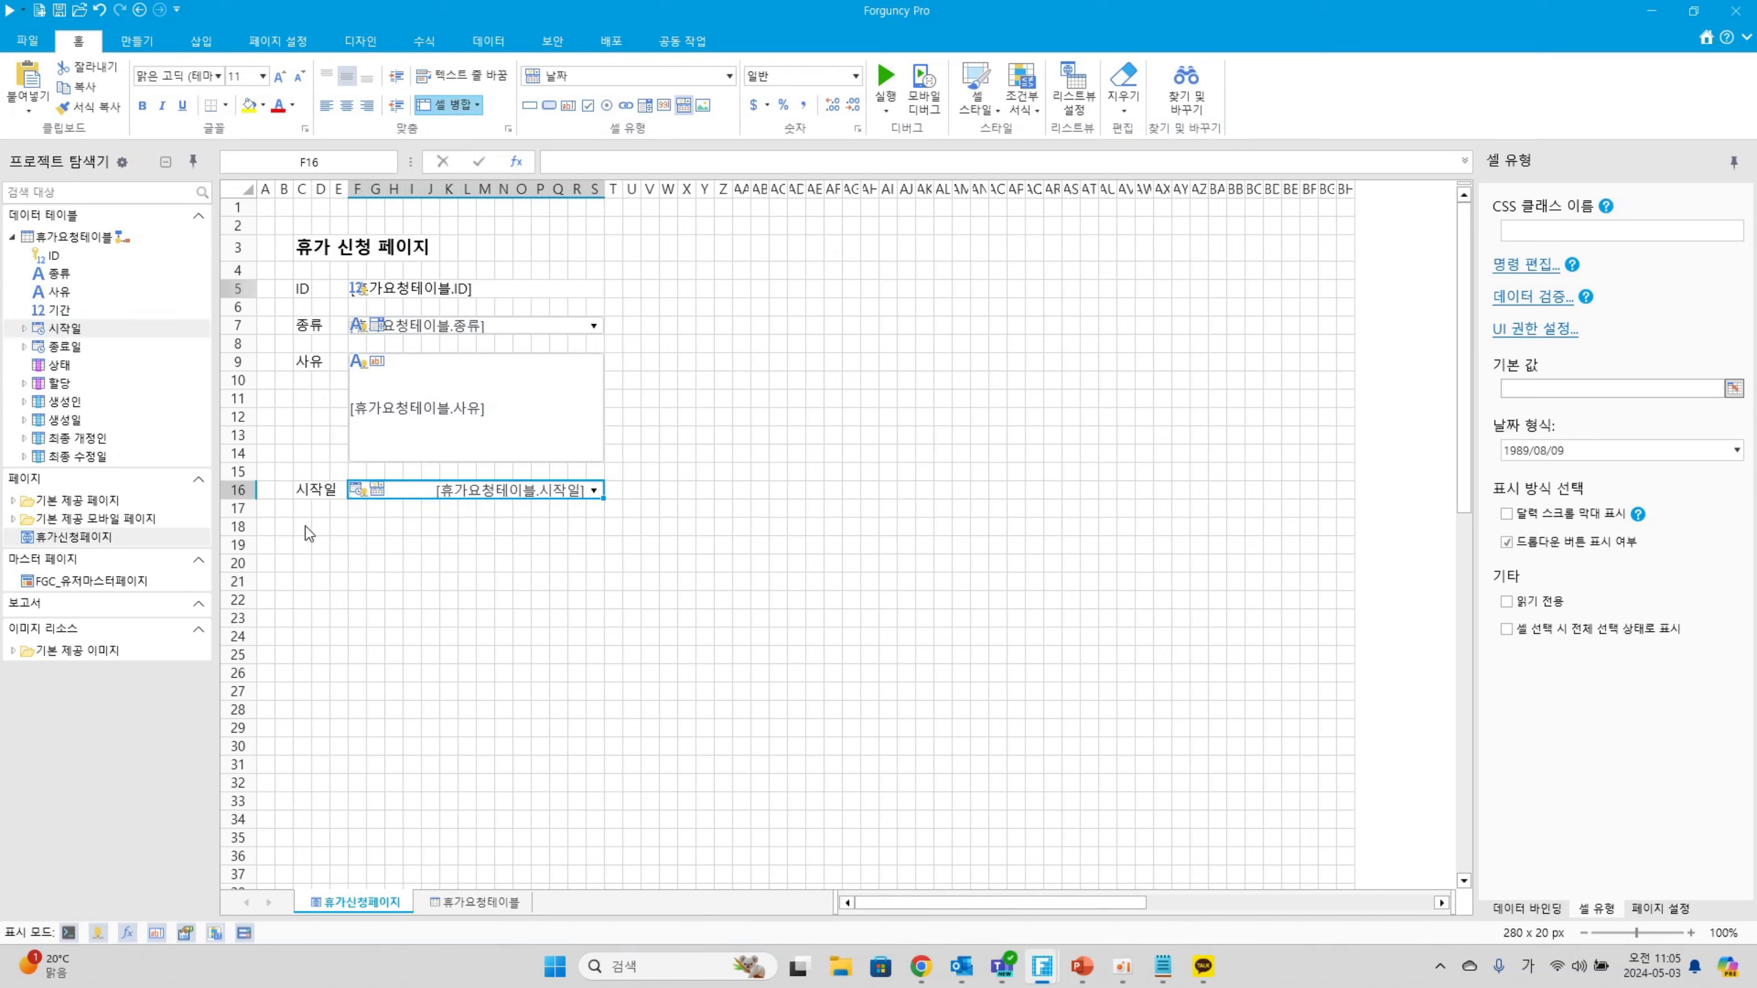
# Add a 종료일 label in C18 with an F18:S18 date field bound to 종료일
pyautogui.click(302, 526)
pyautogui.write('종료일')
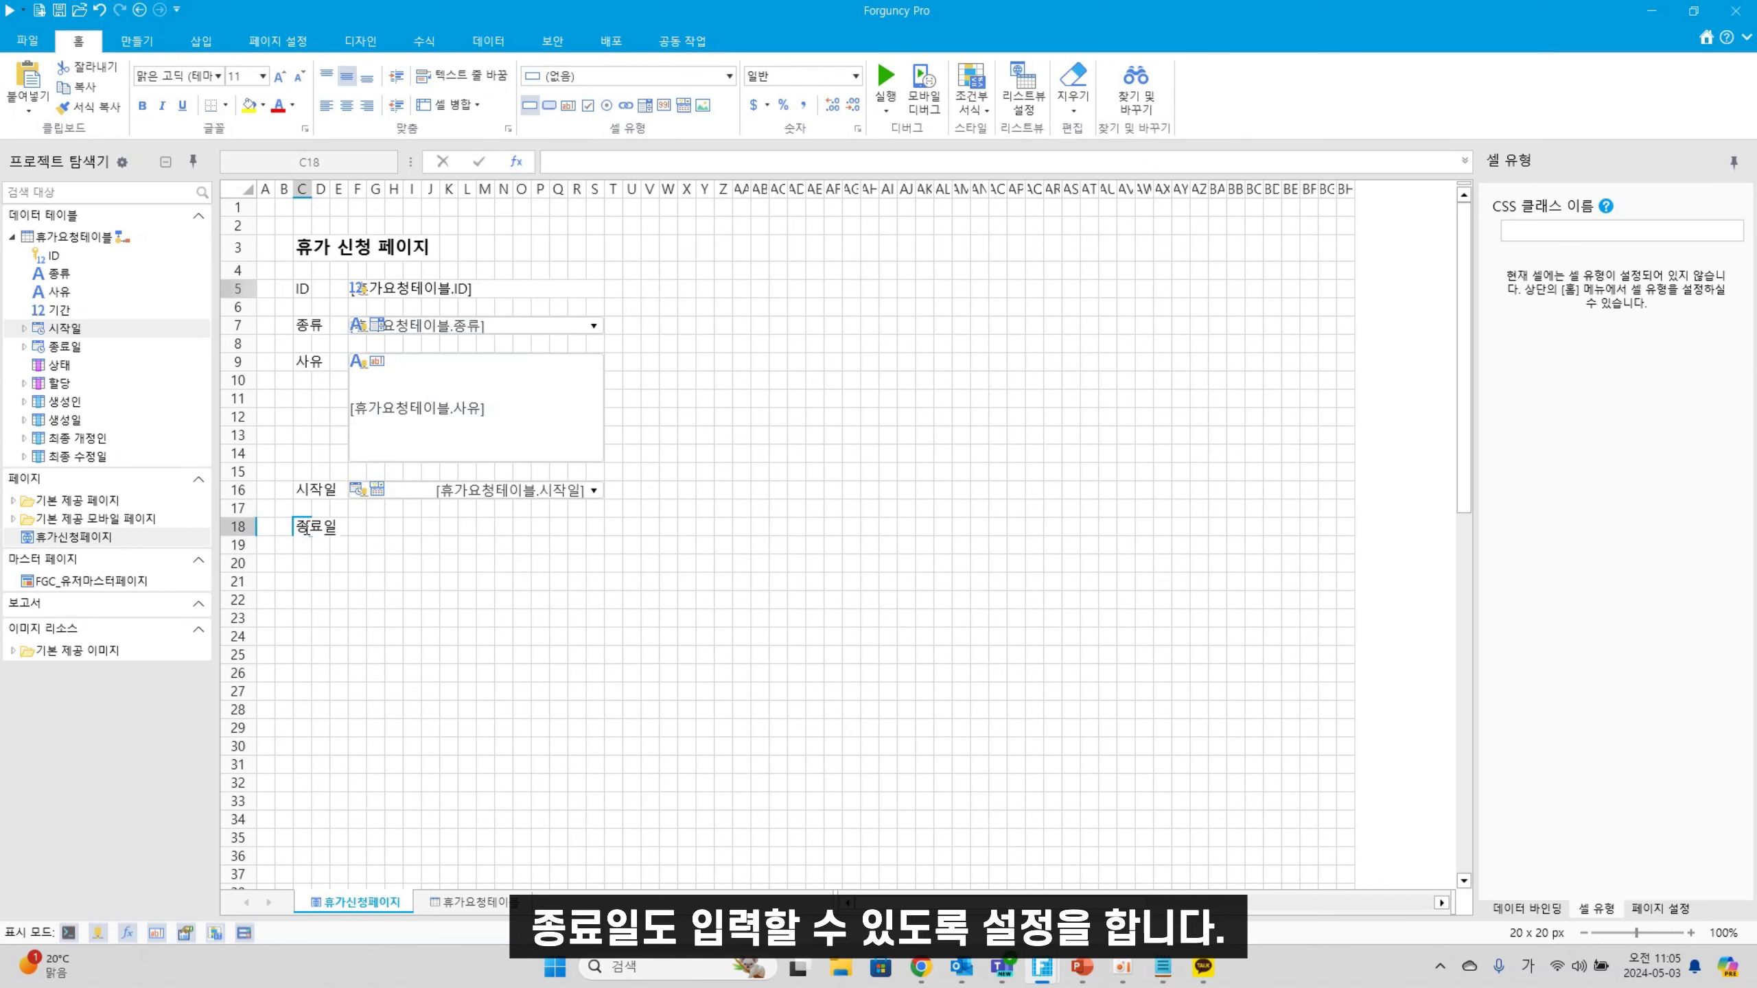
pyautogui.press('Return')
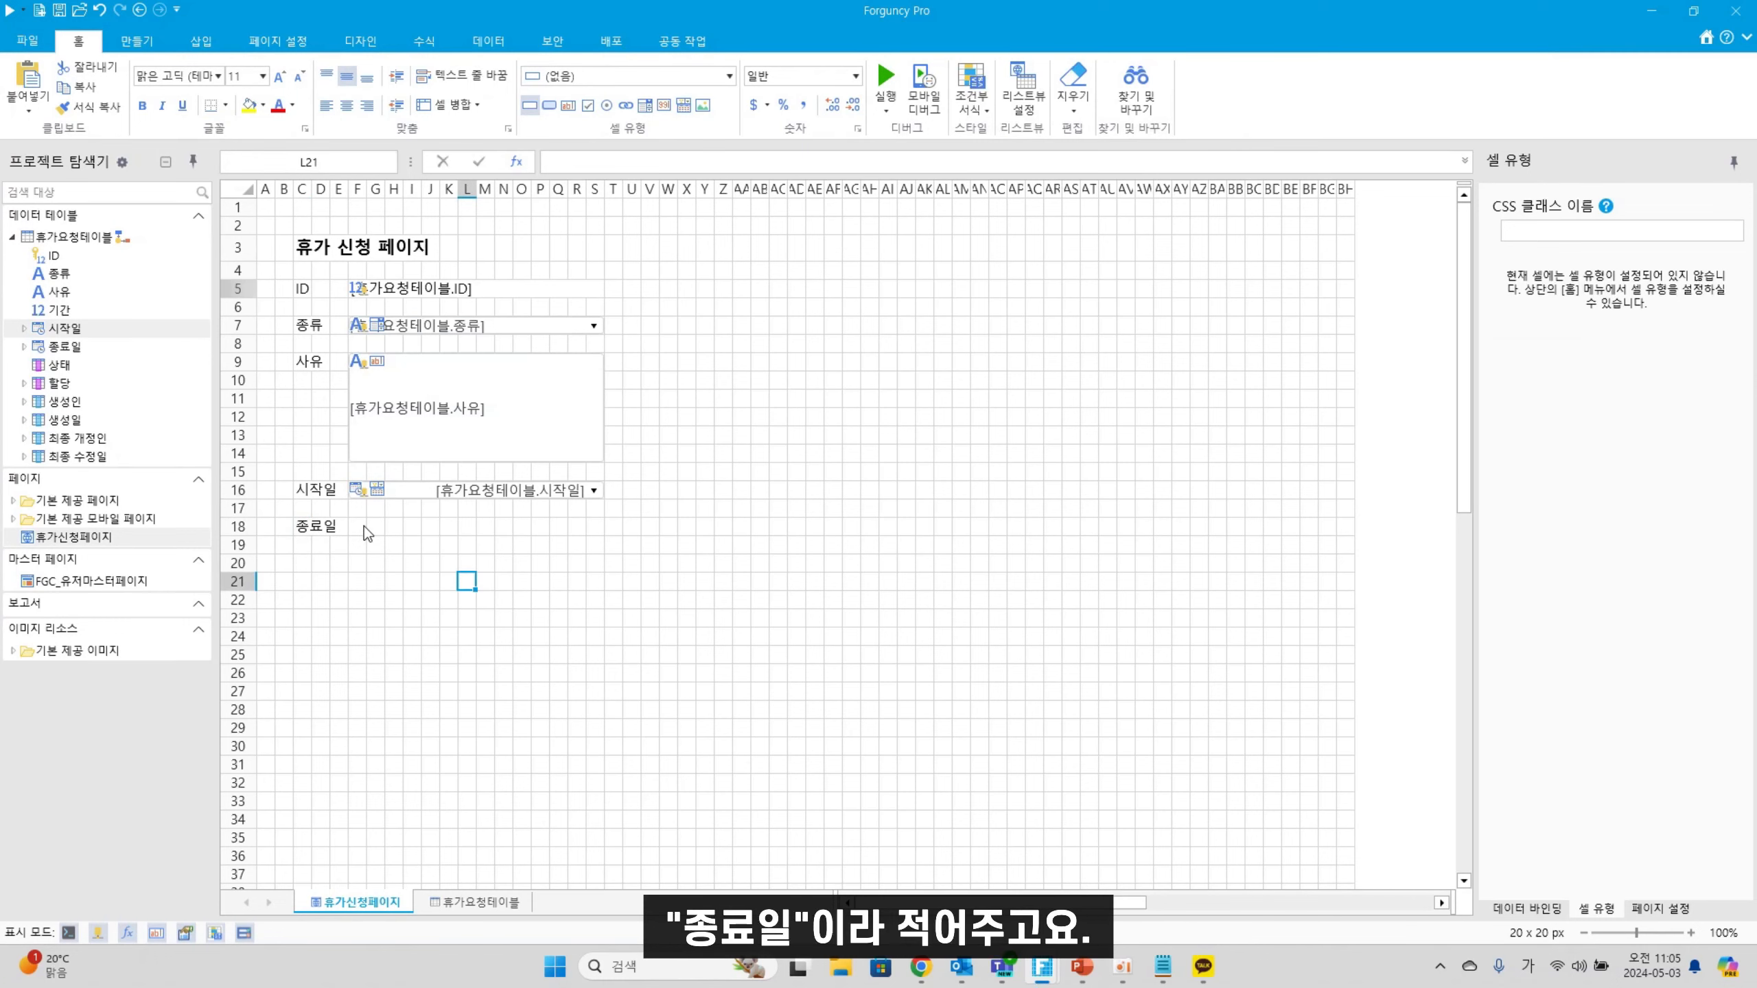
pyautogui.moveTo(359, 527); pyautogui.dragTo(596, 540)
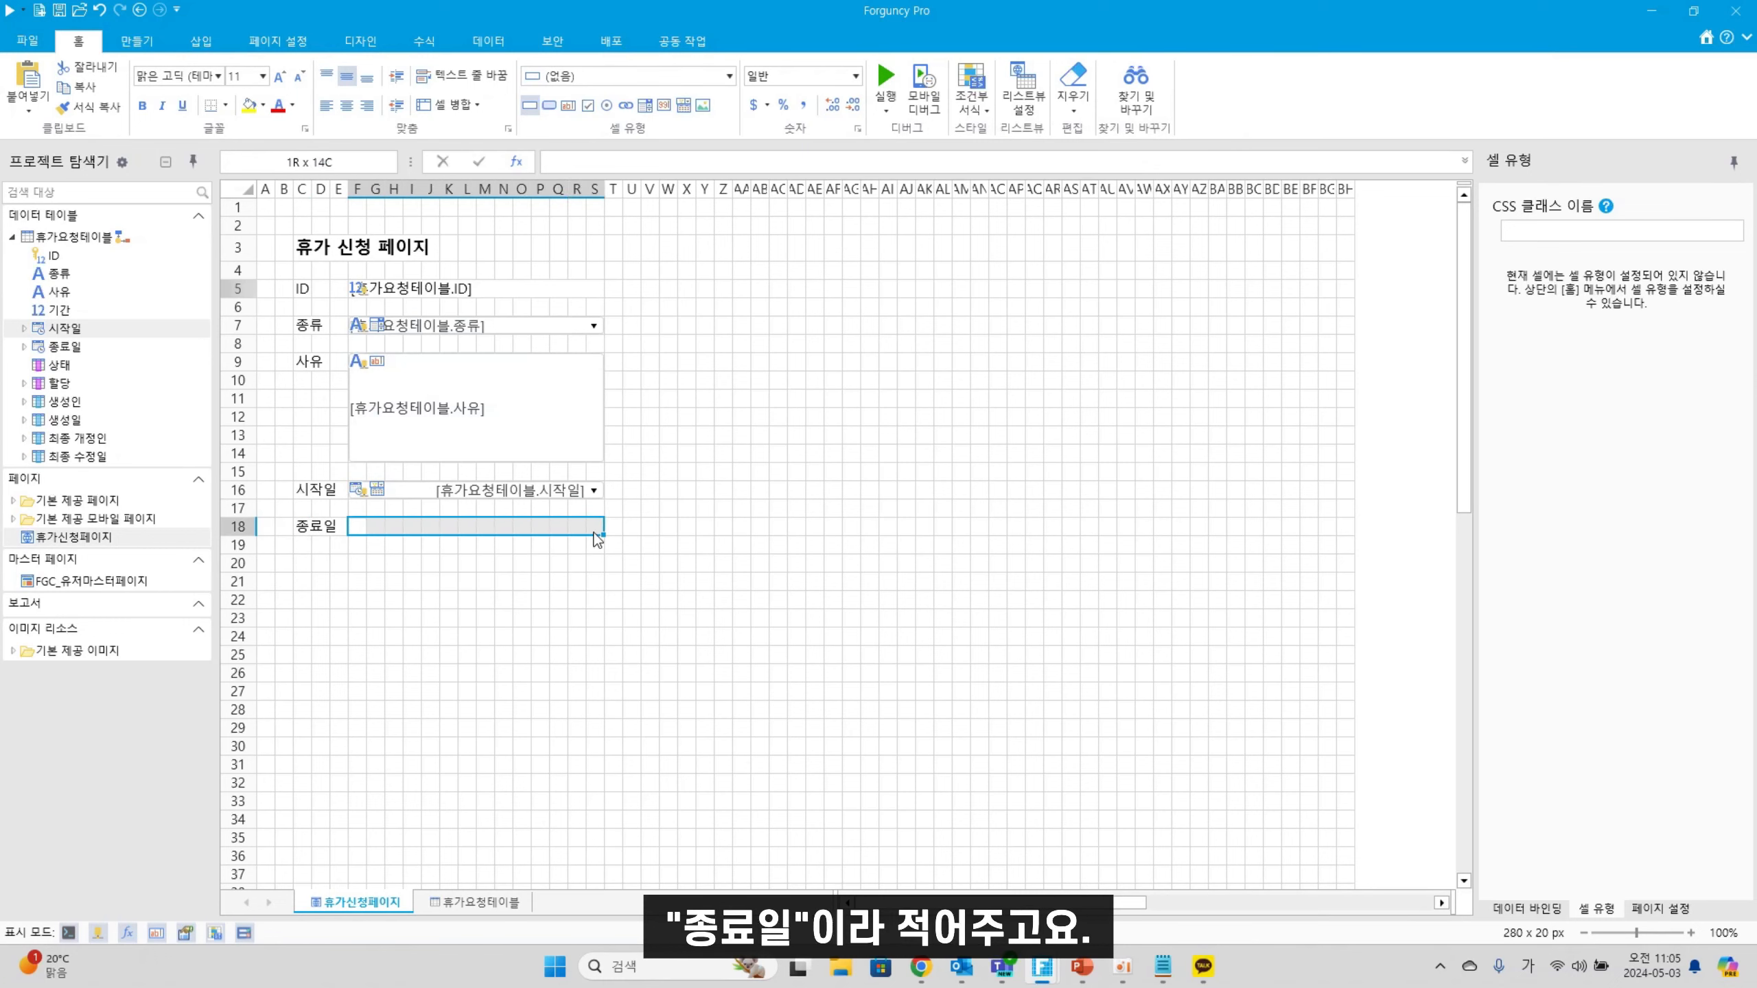
pyautogui.click(684, 104)
pyautogui.moveTo(62, 346); pyautogui.dragTo(492, 532)
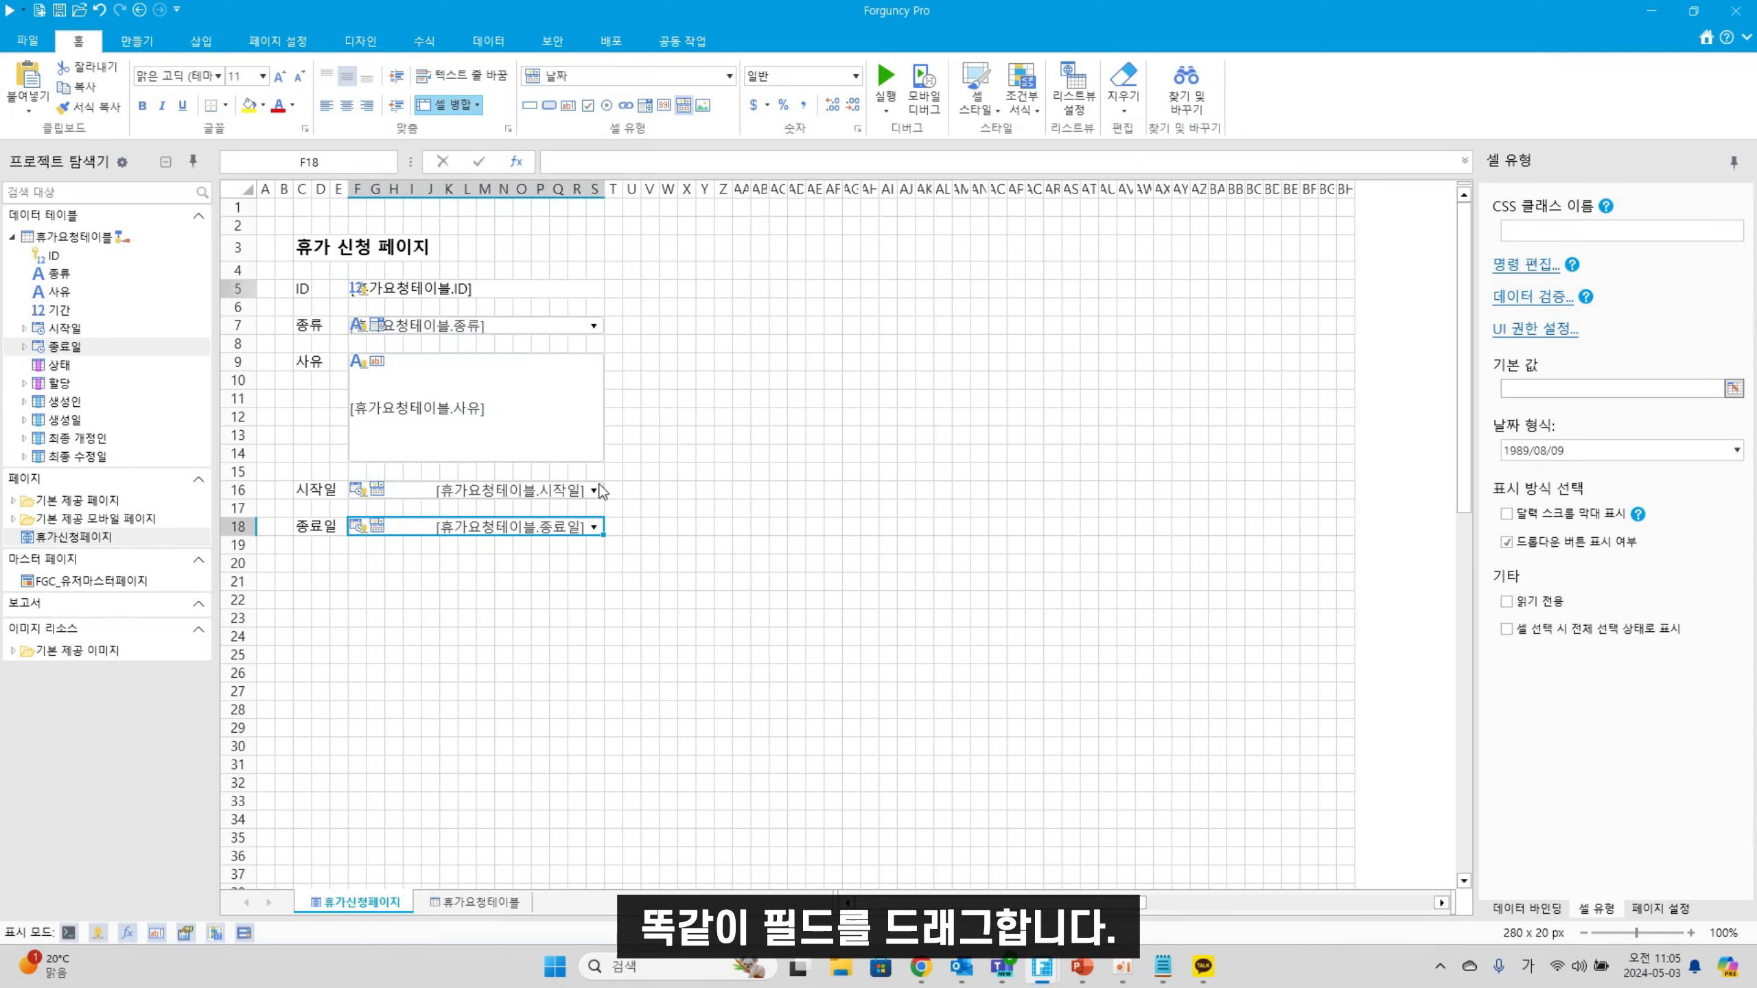
pyautogui.click(302, 563)
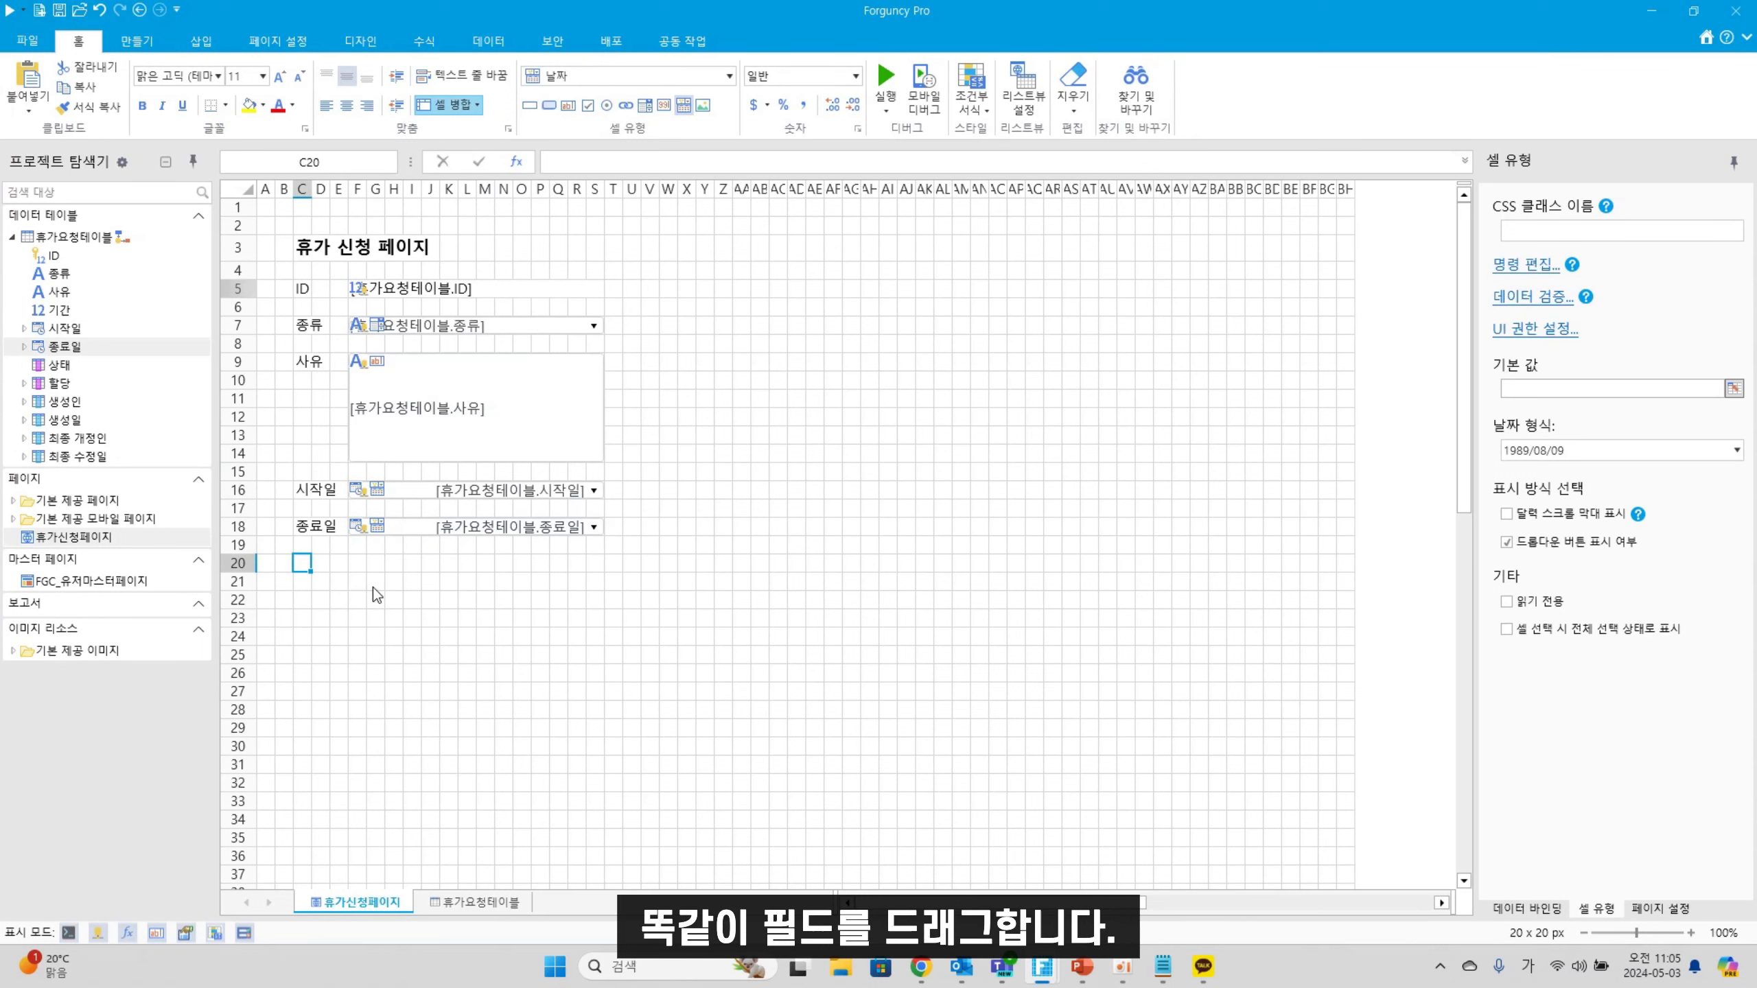
# Label C20 '기간' and merge F20:S20 into one cell
pyautogui.write('기개')
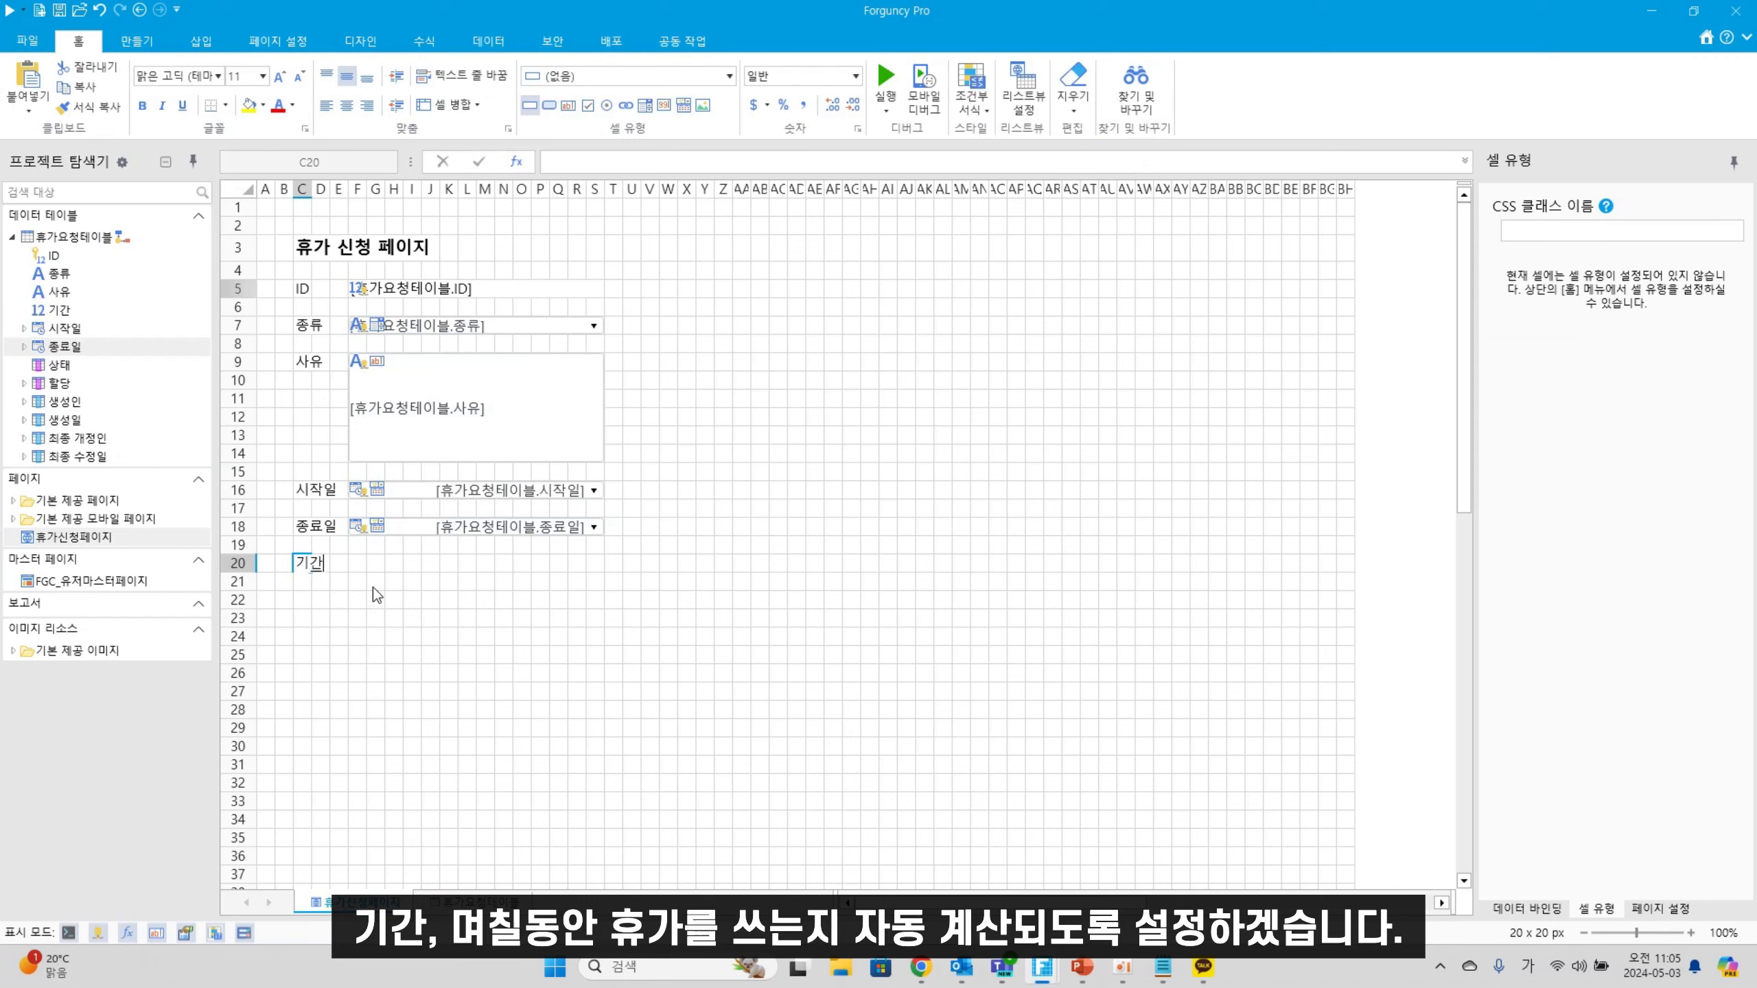
pyautogui.click(373, 587)
pyautogui.moveTo(365, 566); pyautogui.dragTo(594, 567)
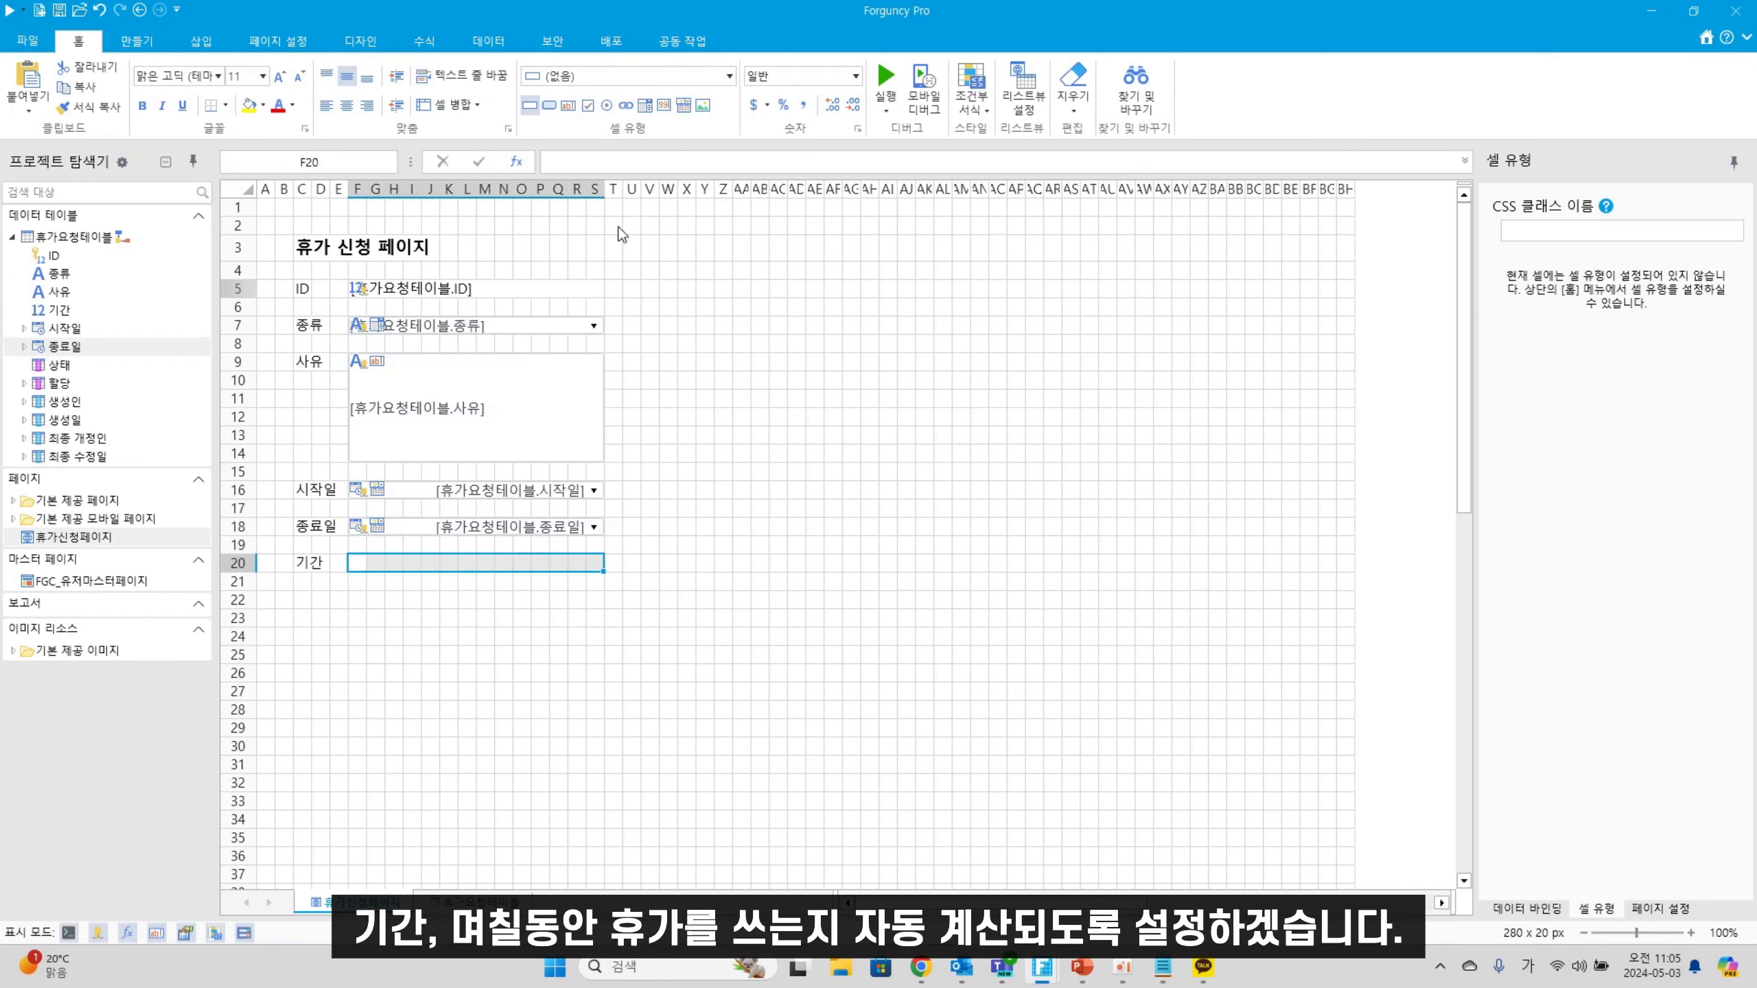
pyautogui.click(443, 104)
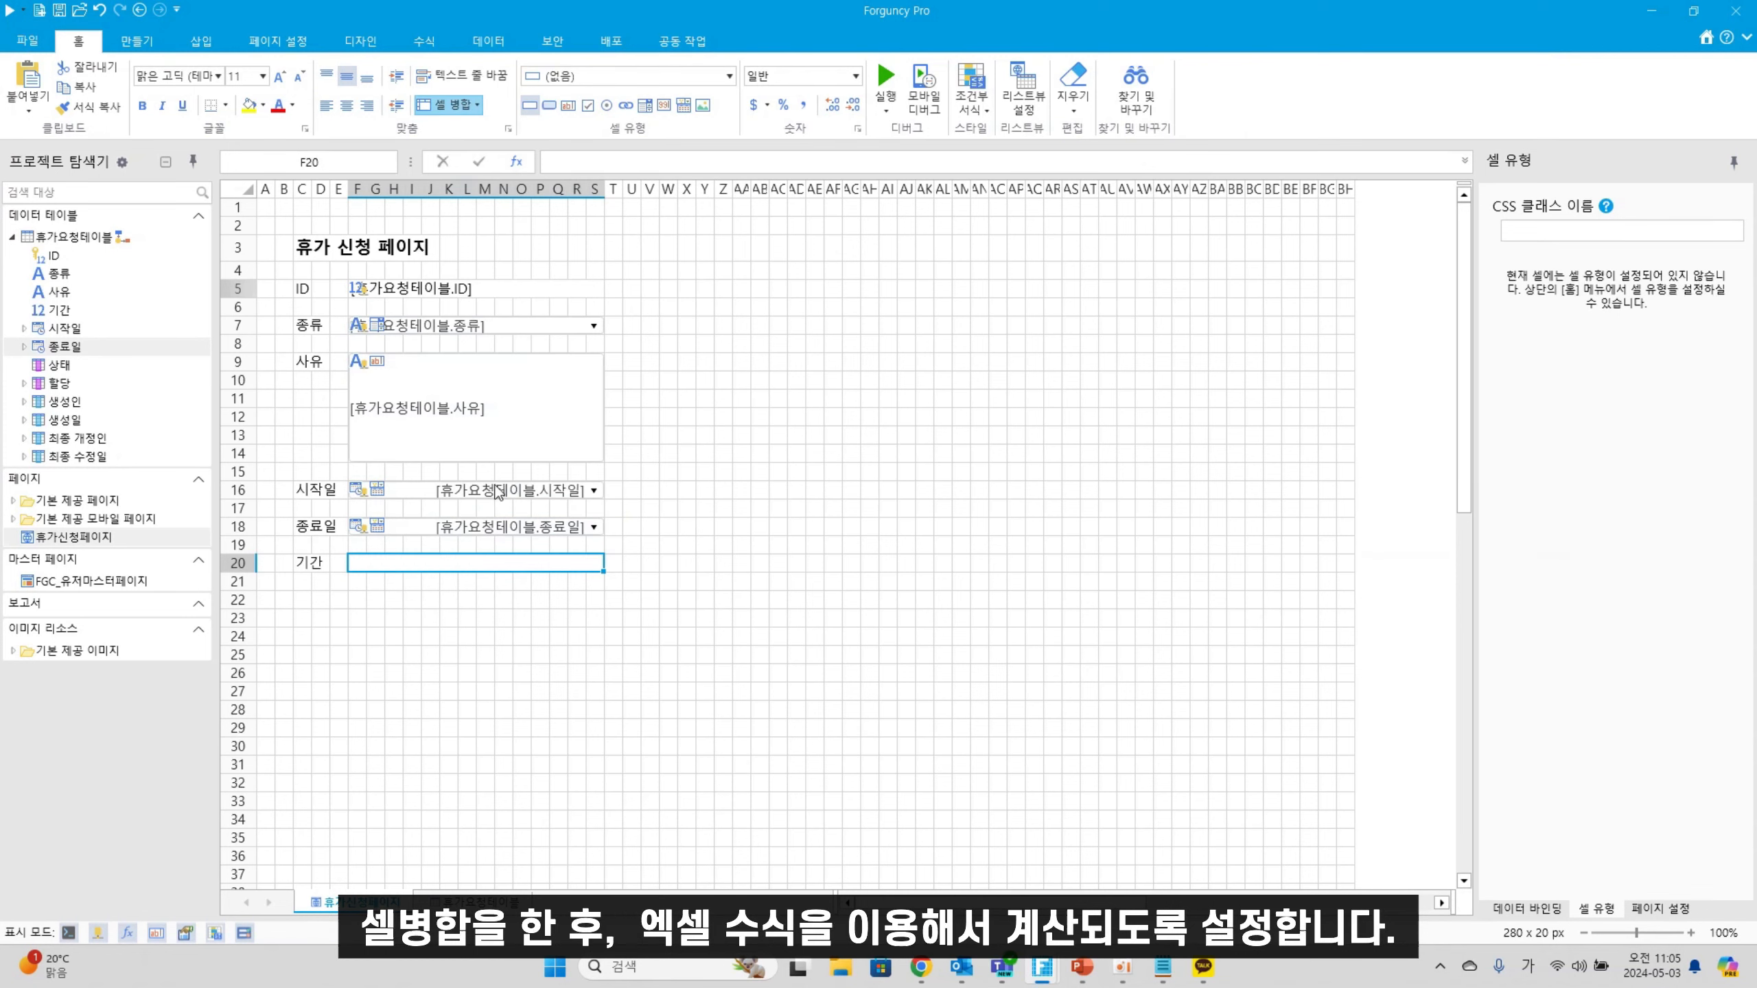
# Enter the formula =F18-F16 in F20 to compute the leave length
pyautogui.doubleClick(459, 564)
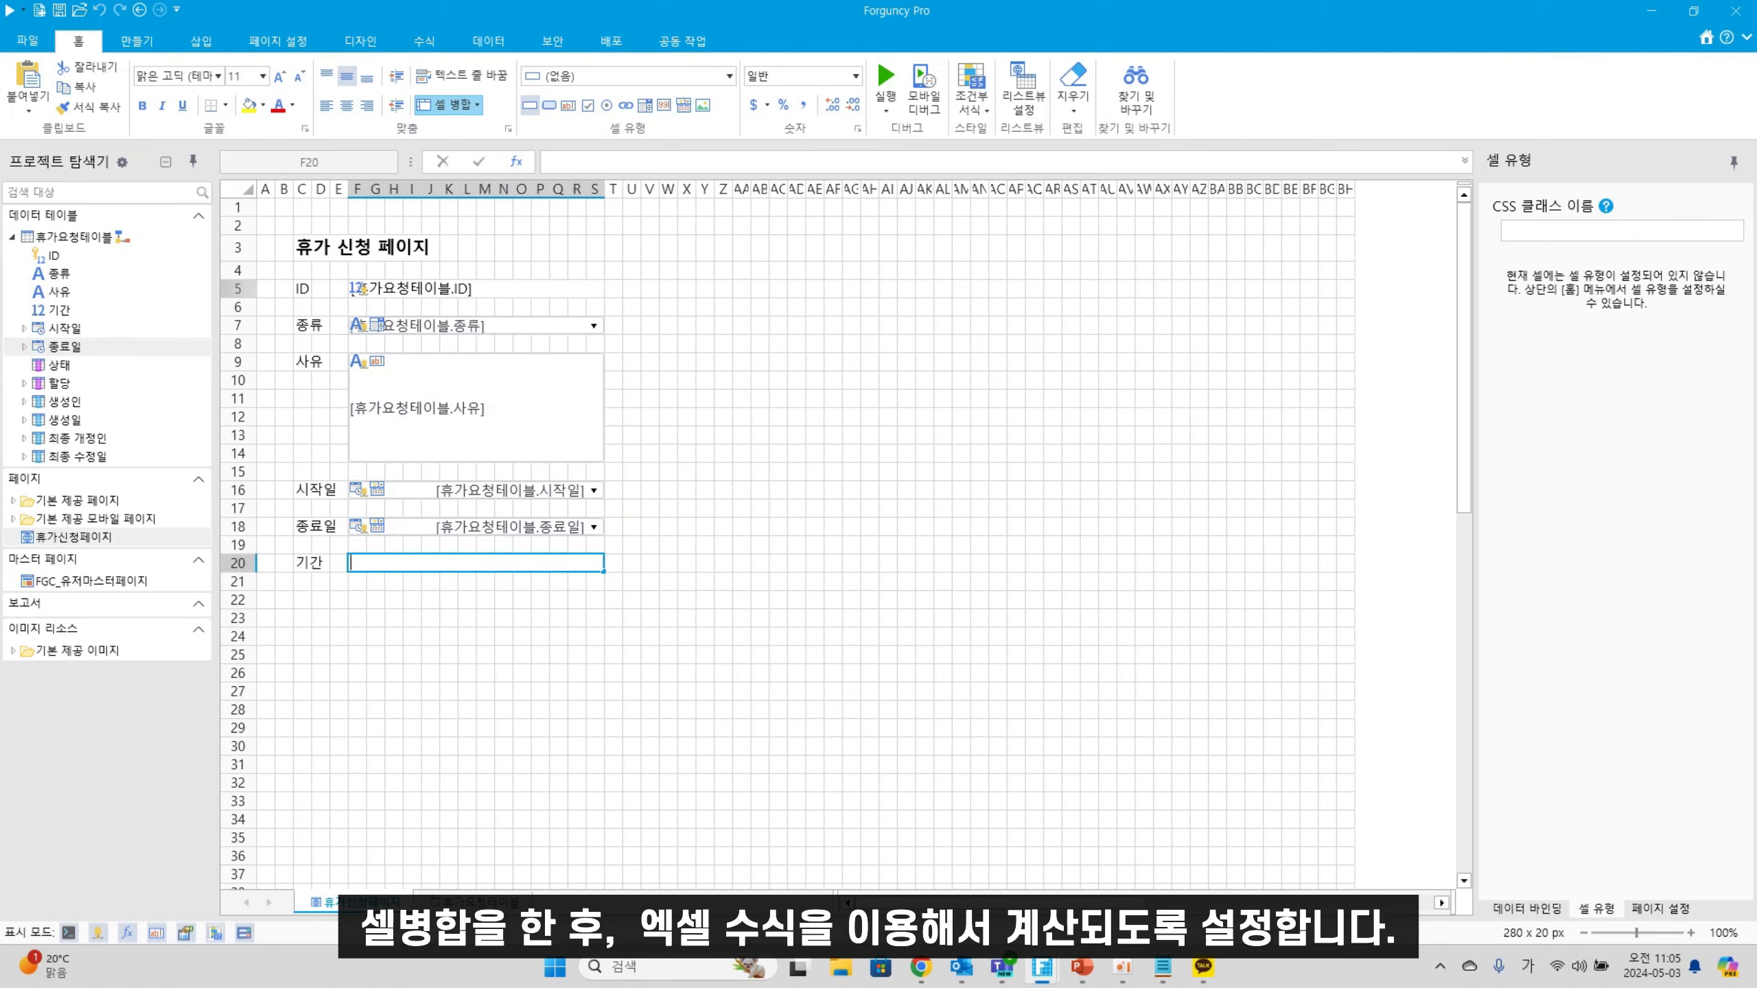
pyautogui.write('=')
pyautogui.click(498, 528)
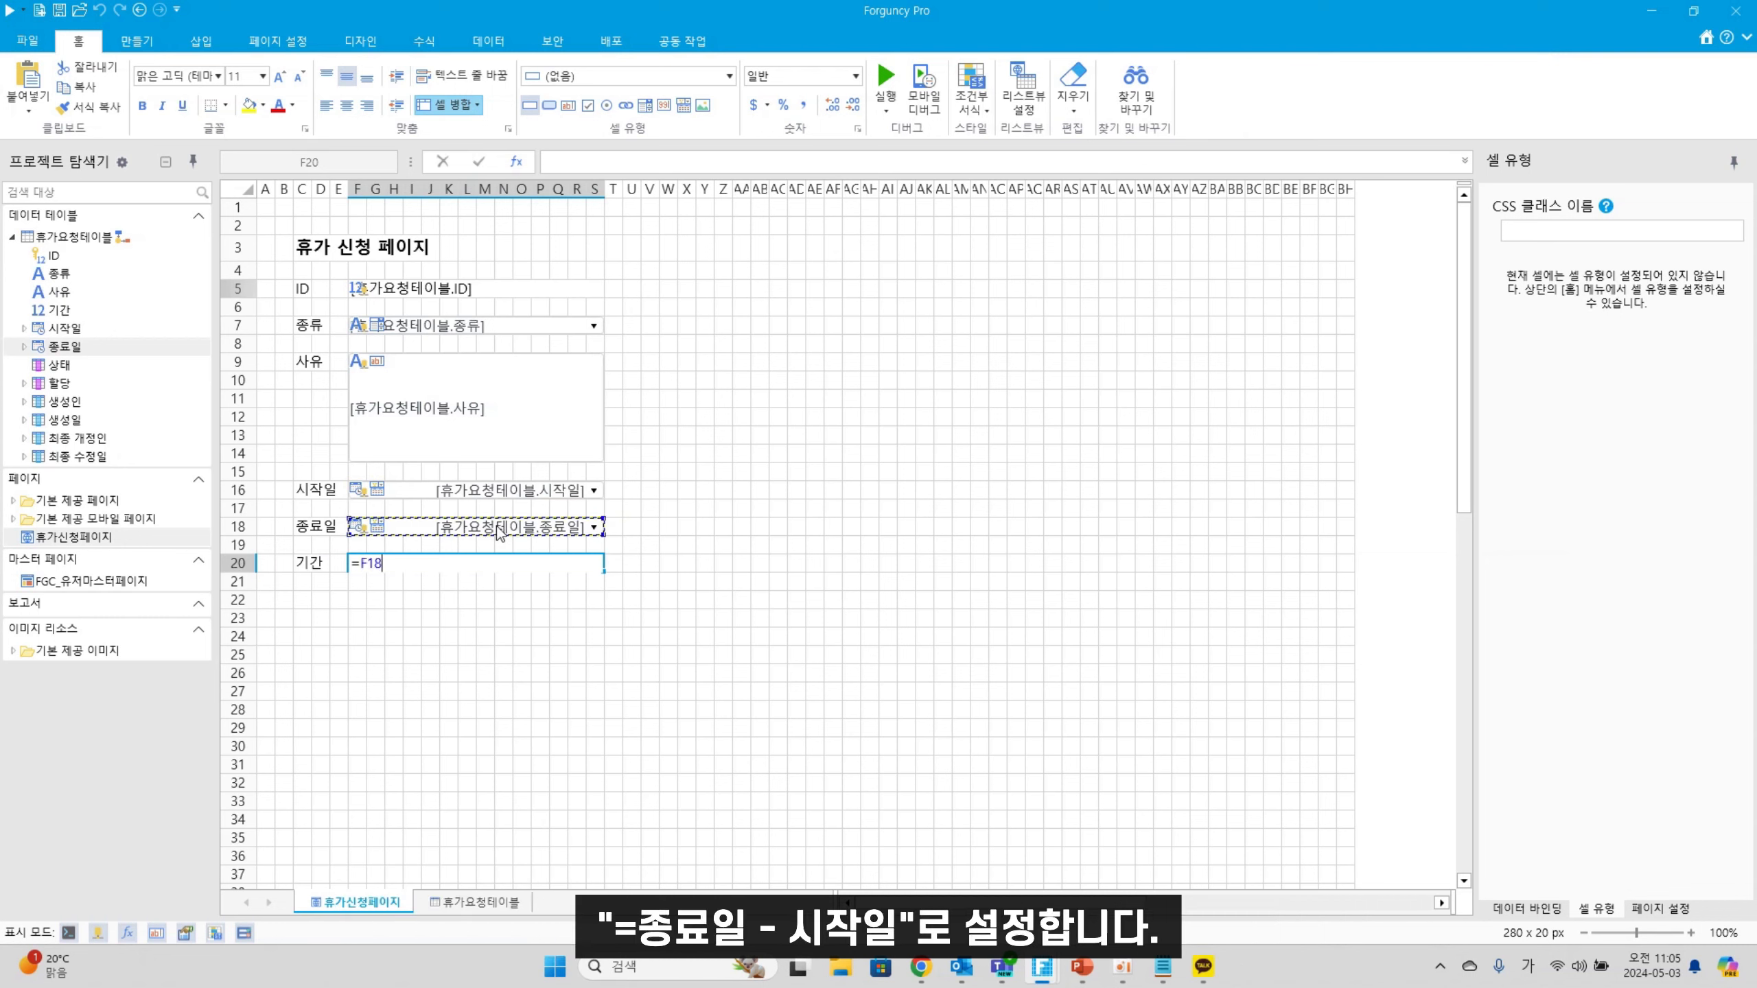
pyautogui.write('-')
pyautogui.click(517, 492)
pyautogui.press('Return')
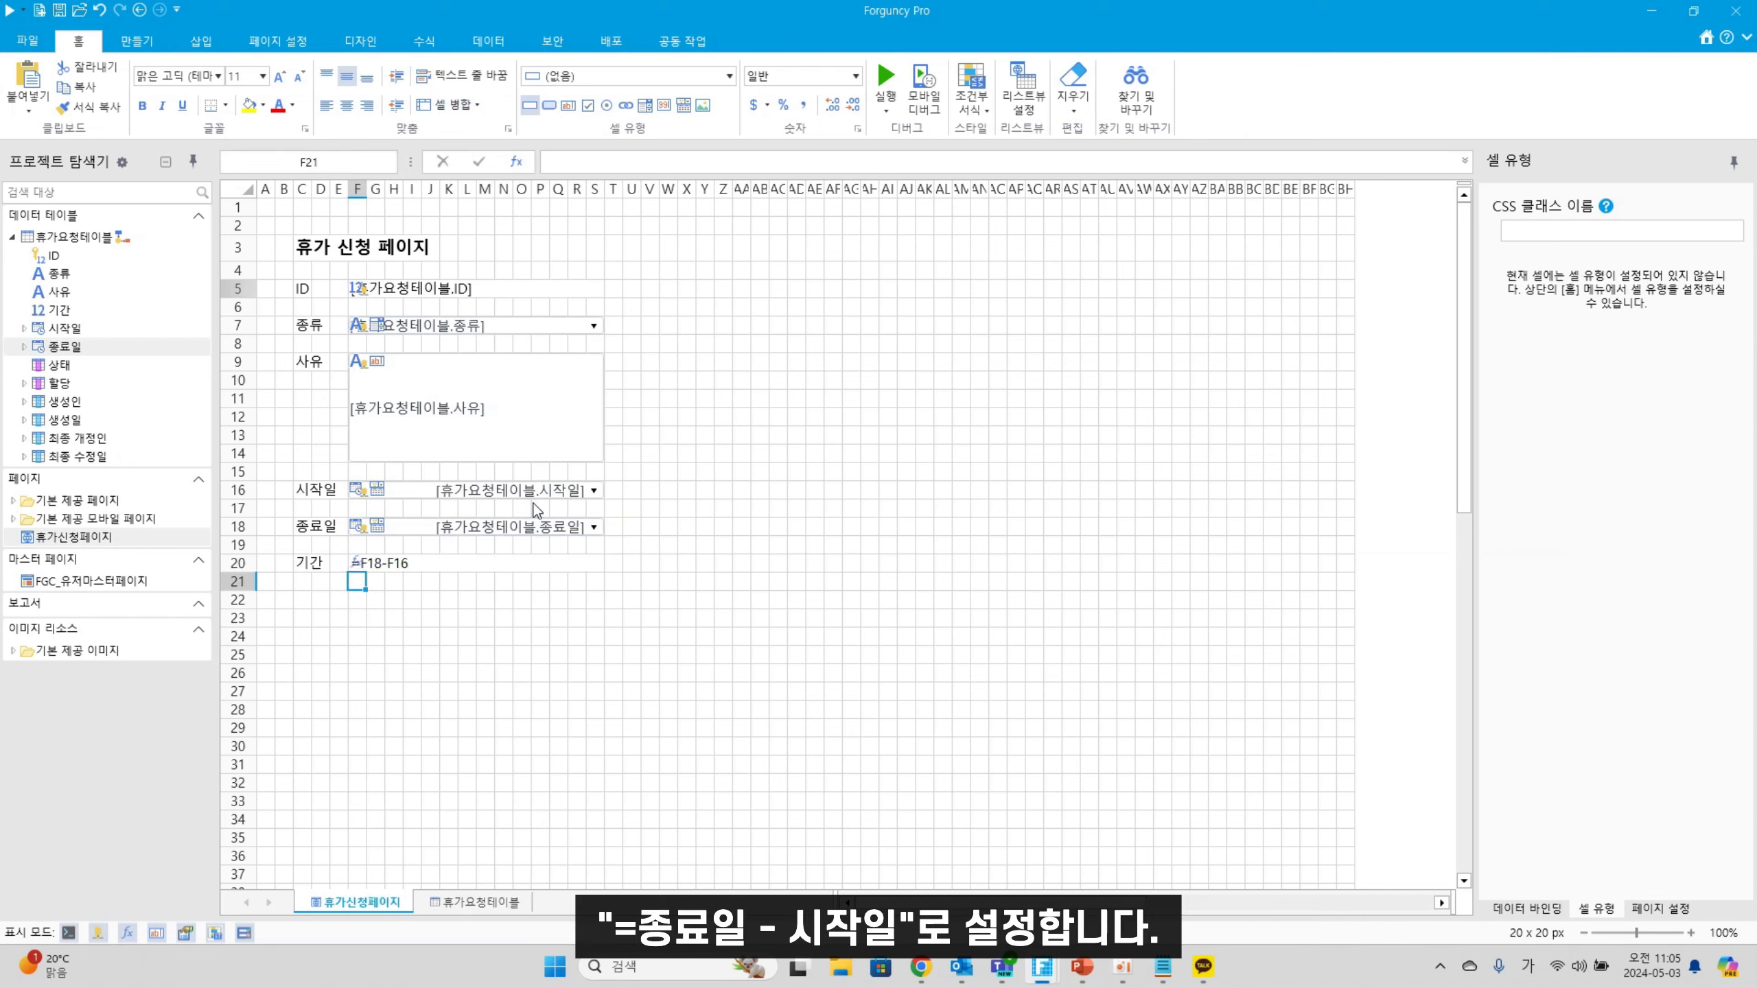
# Turn I23:L24 into a button captioned '추가'
pyautogui.click(417, 689)
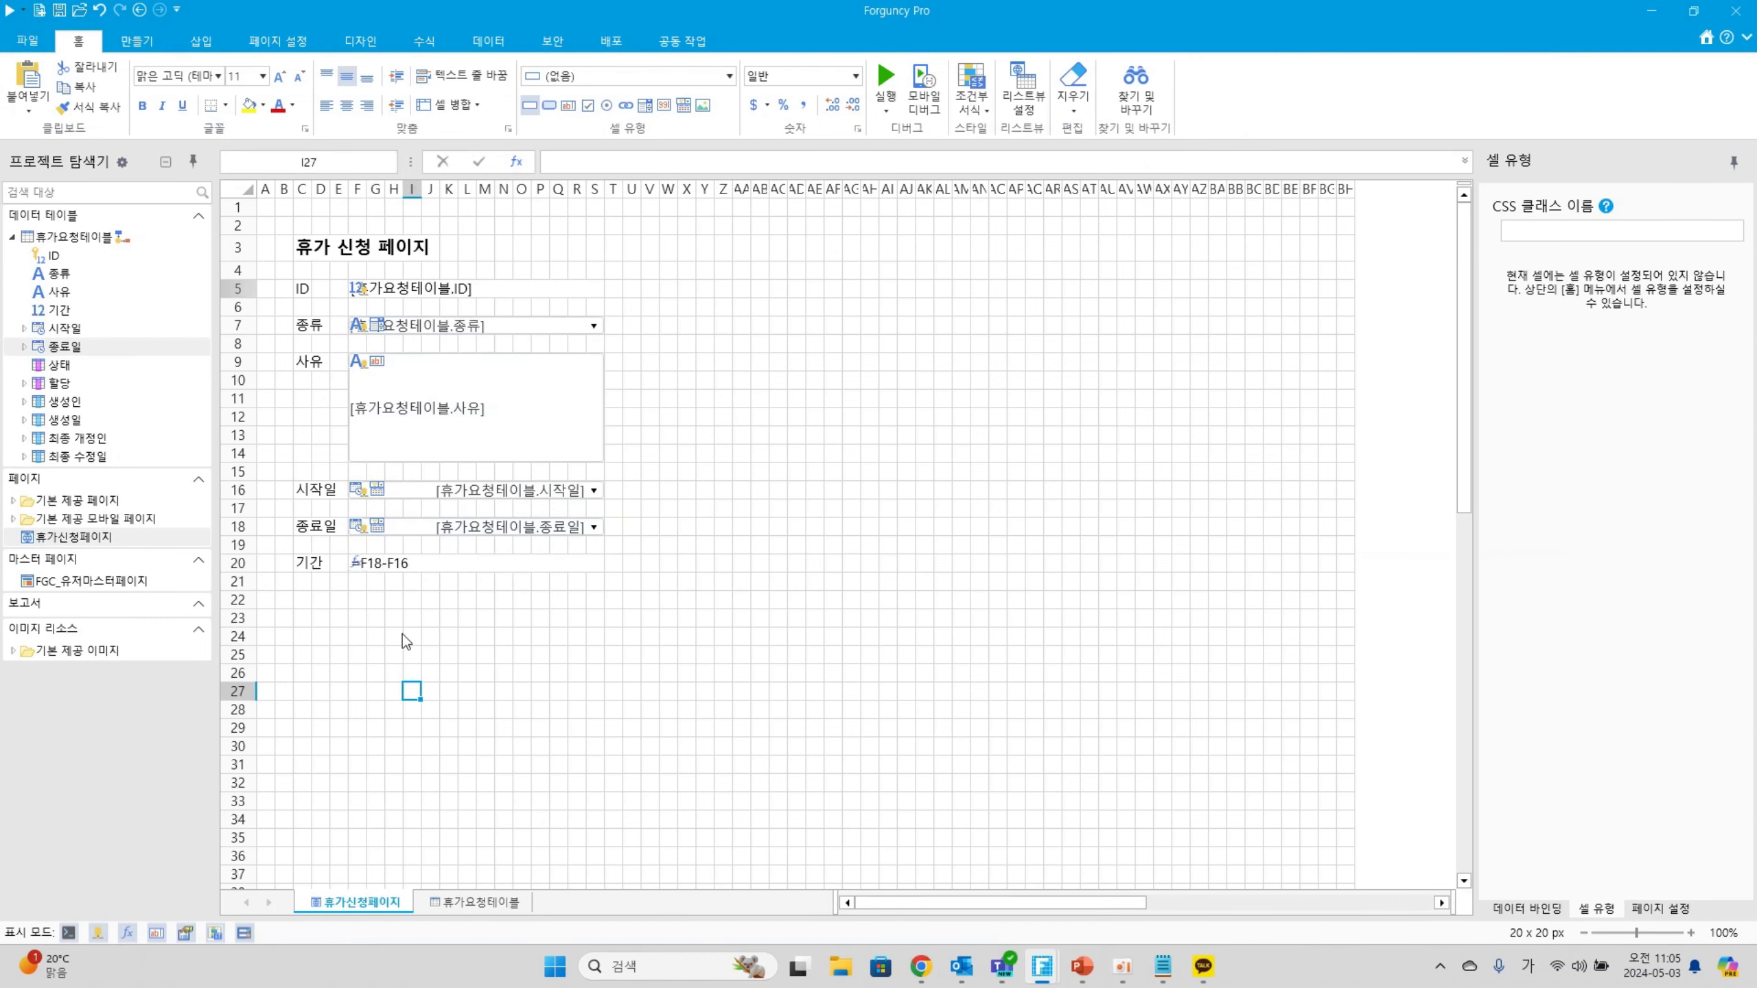
pyautogui.moveTo(413, 623); pyautogui.dragTo(470, 638)
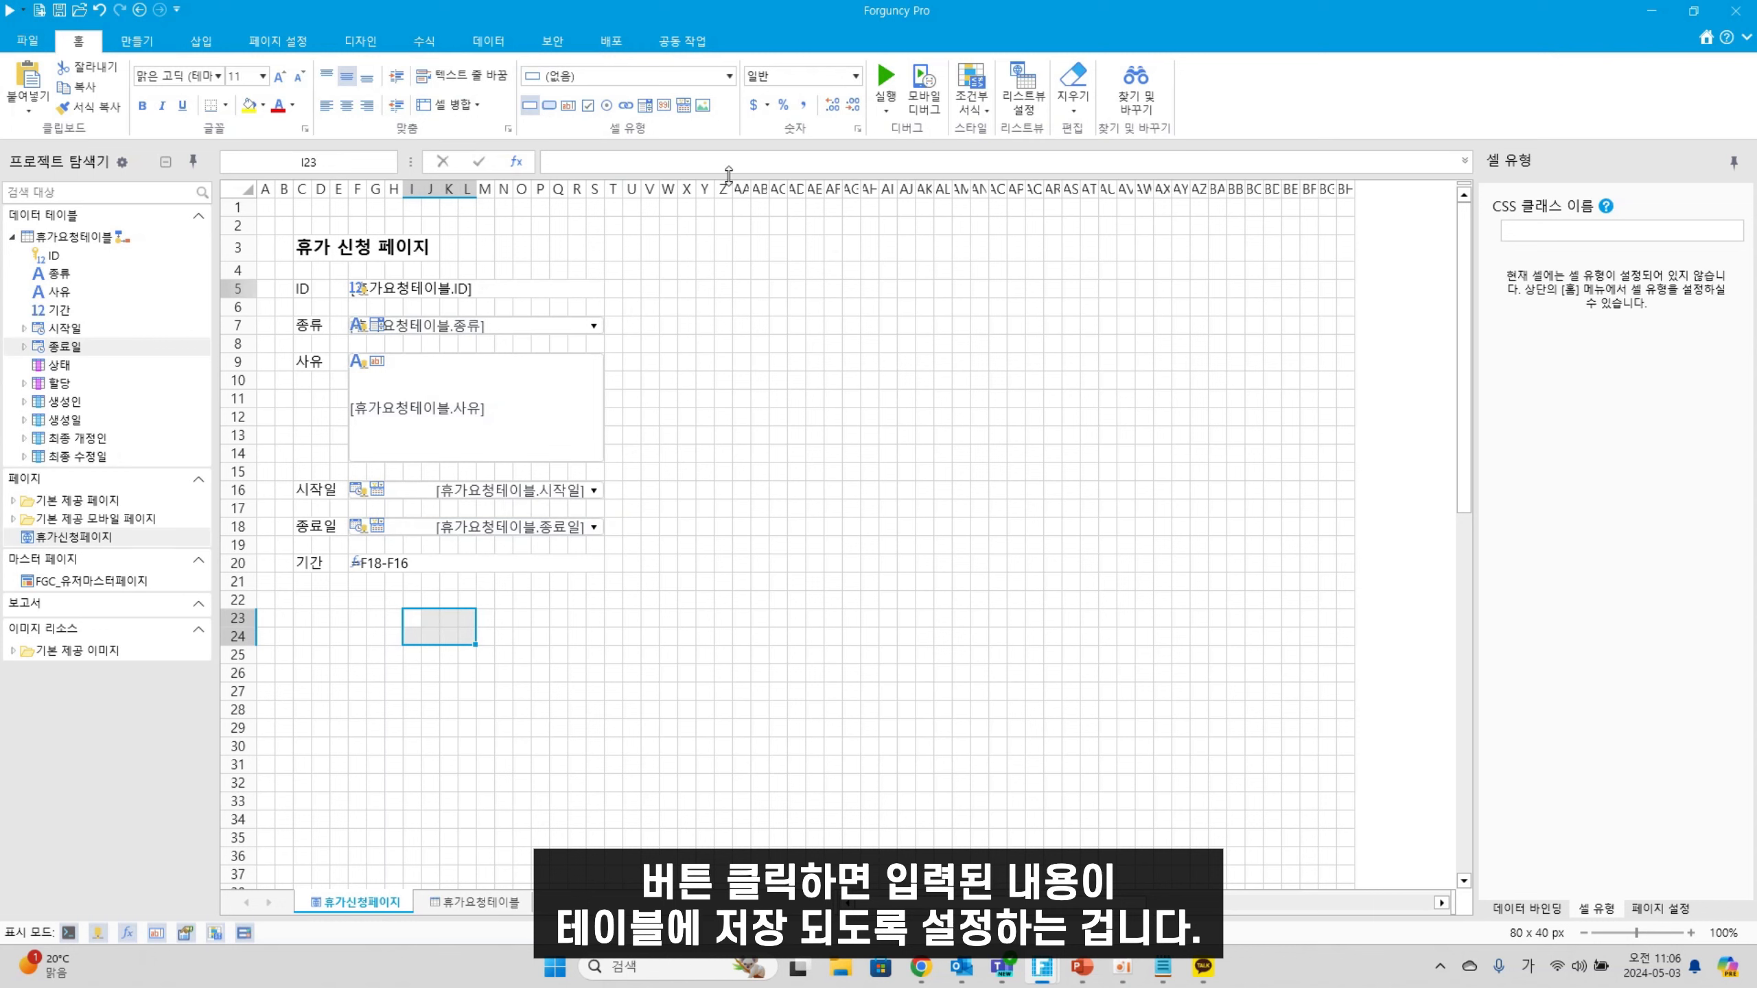
pyautogui.click(549, 105)
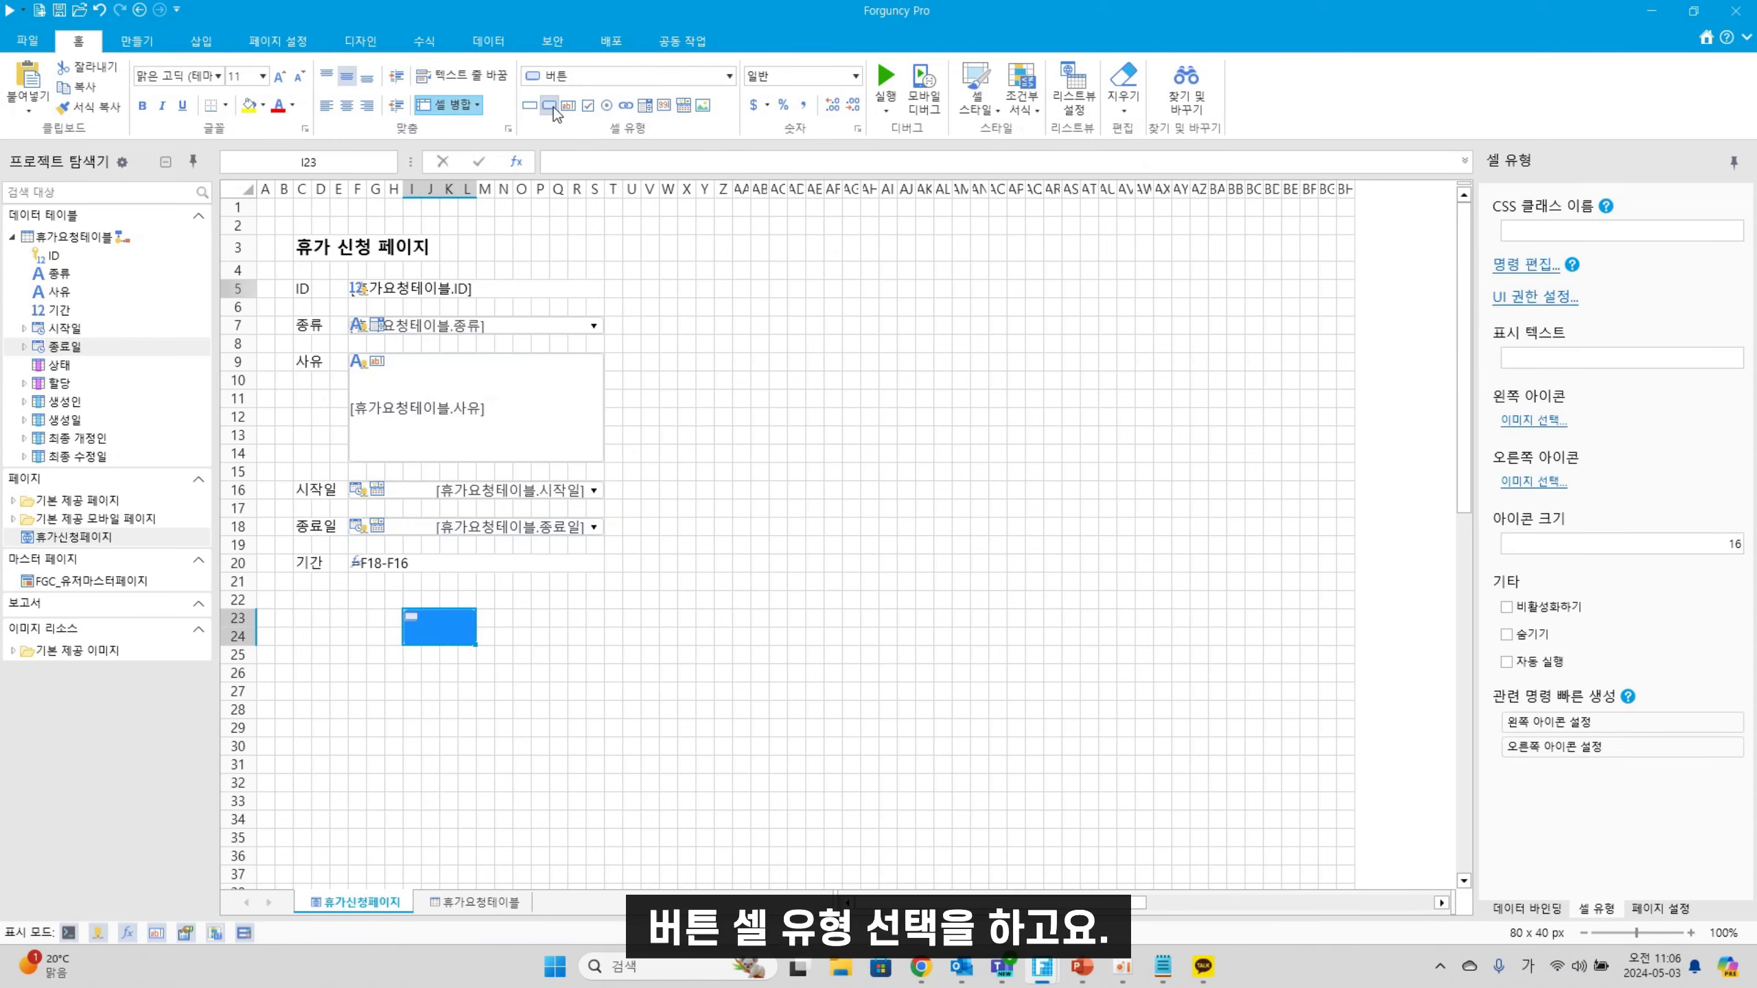
pyautogui.doubleClick(446, 625)
pyautogui.write('춰가')
pyautogui.click(705, 725)
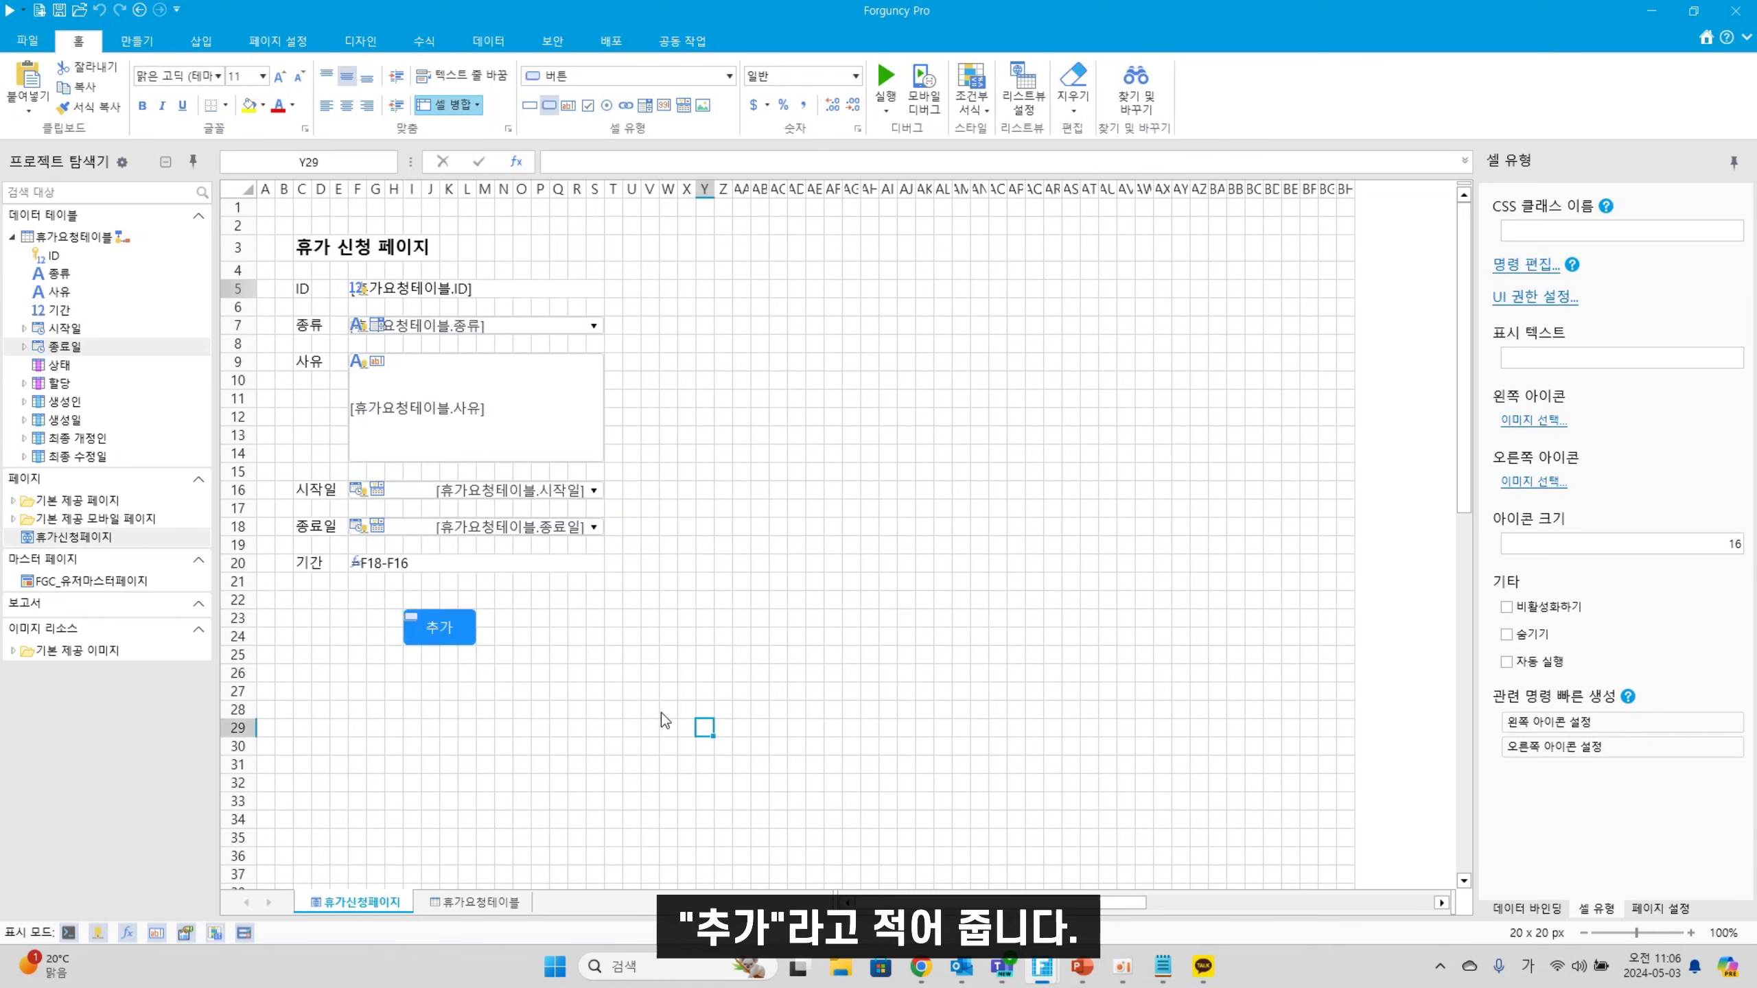
pyautogui.rightClick(426, 630)
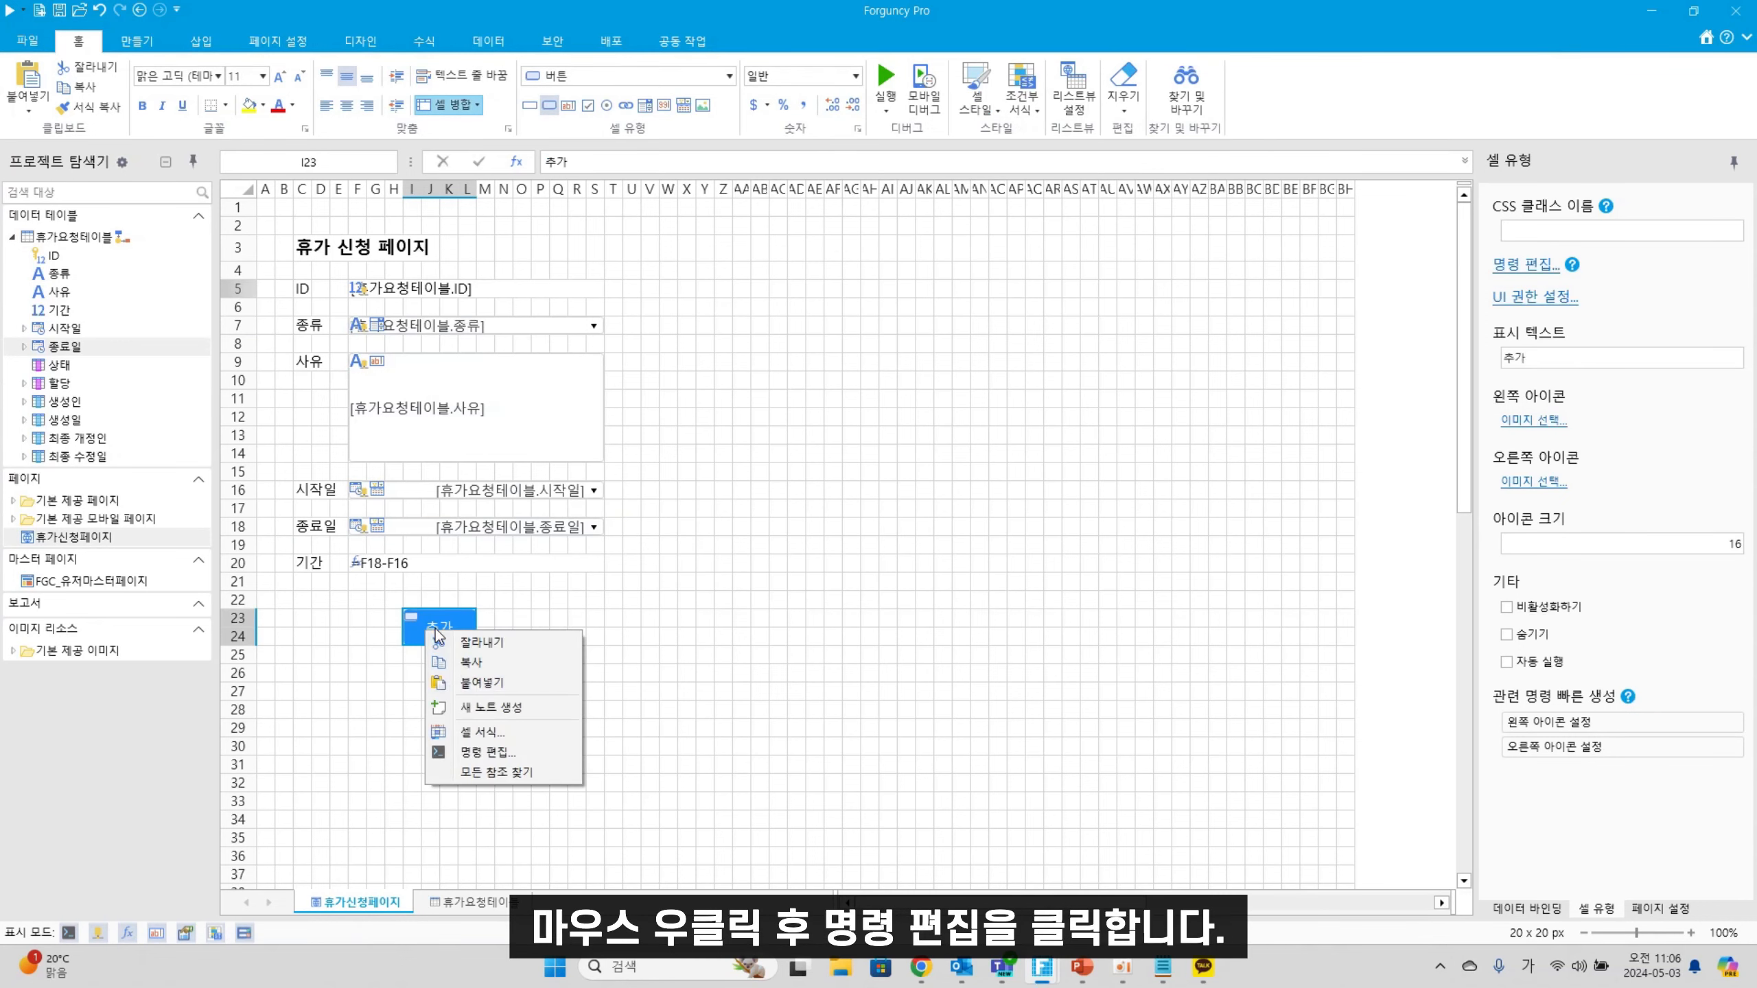
# Give the 추가 button an Update Data Table command that adds a 휴가요청테이블 record
pyautogui.click(535, 753)
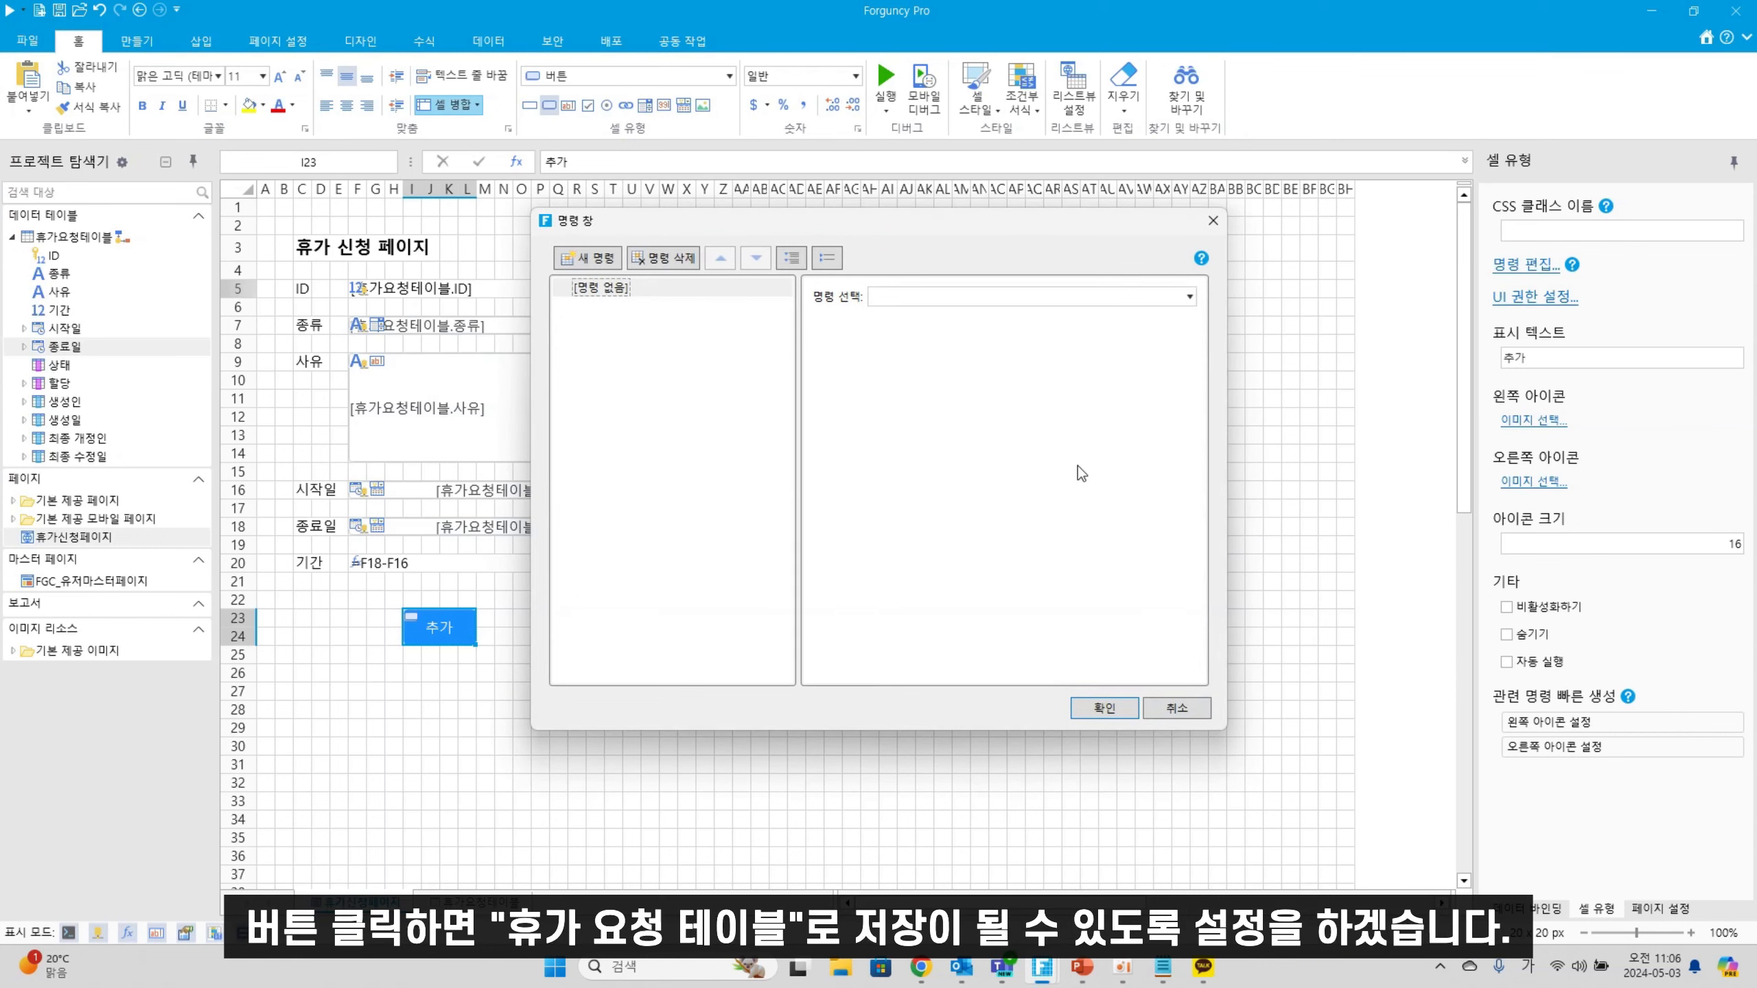
pyautogui.click(974, 297)
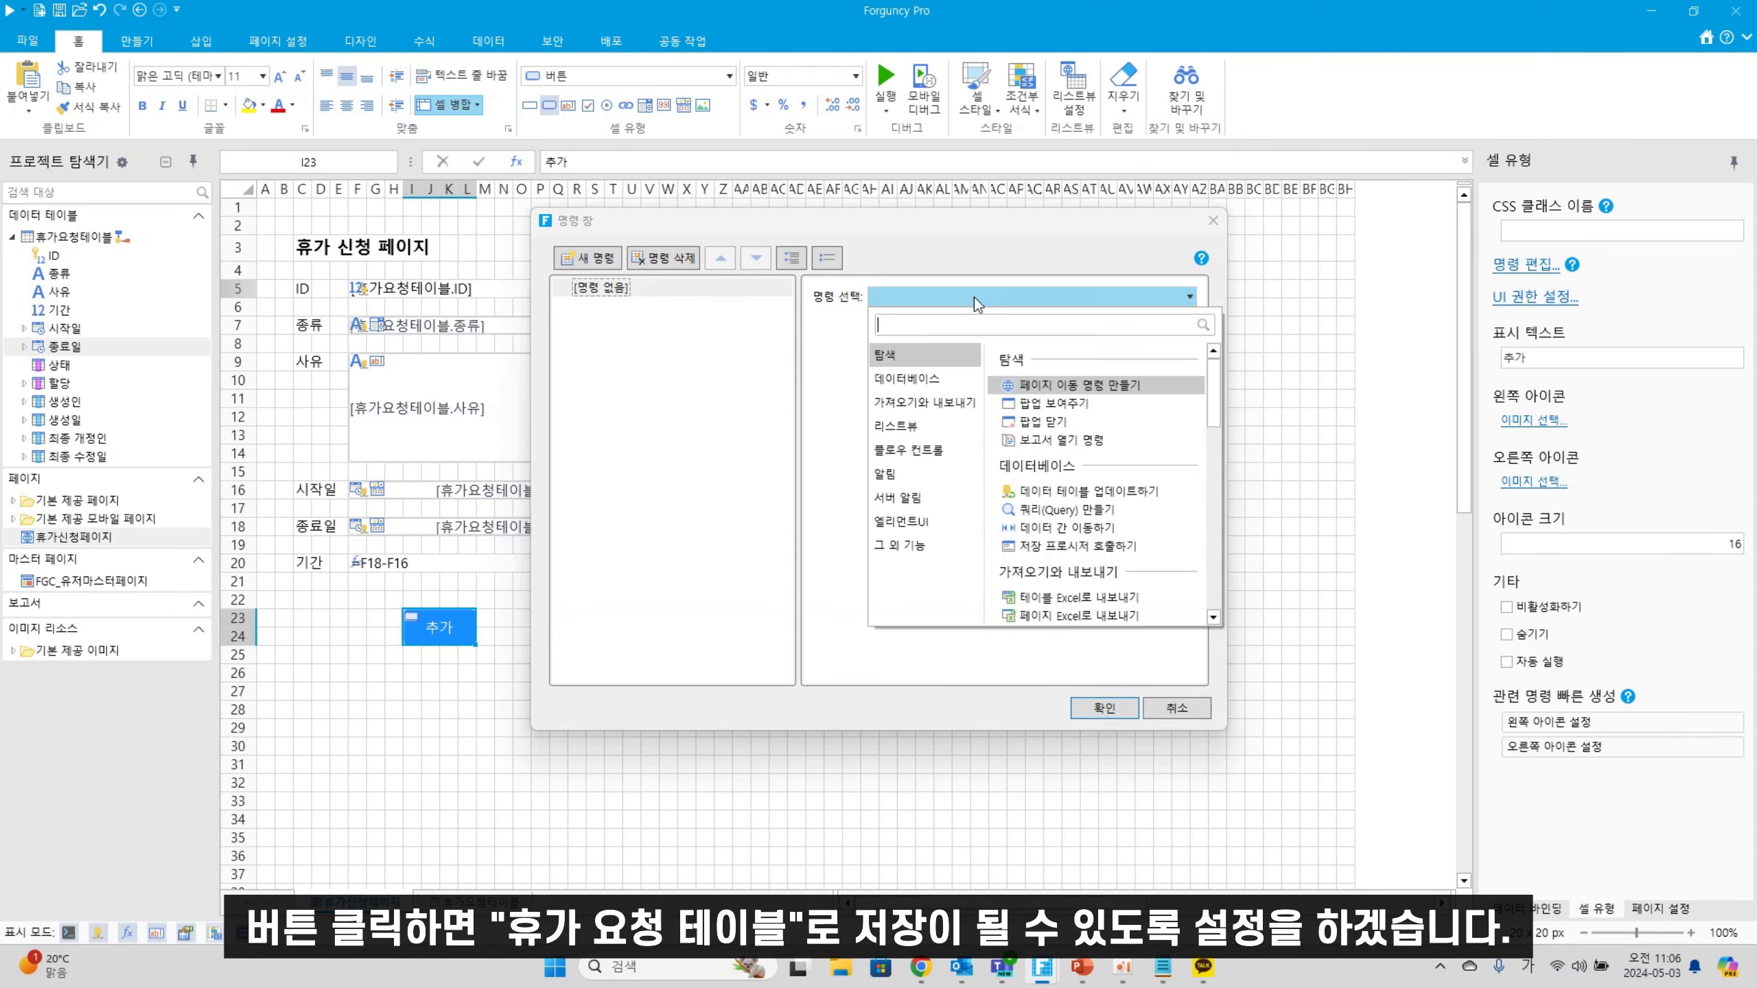
pyautogui.click(1072, 496)
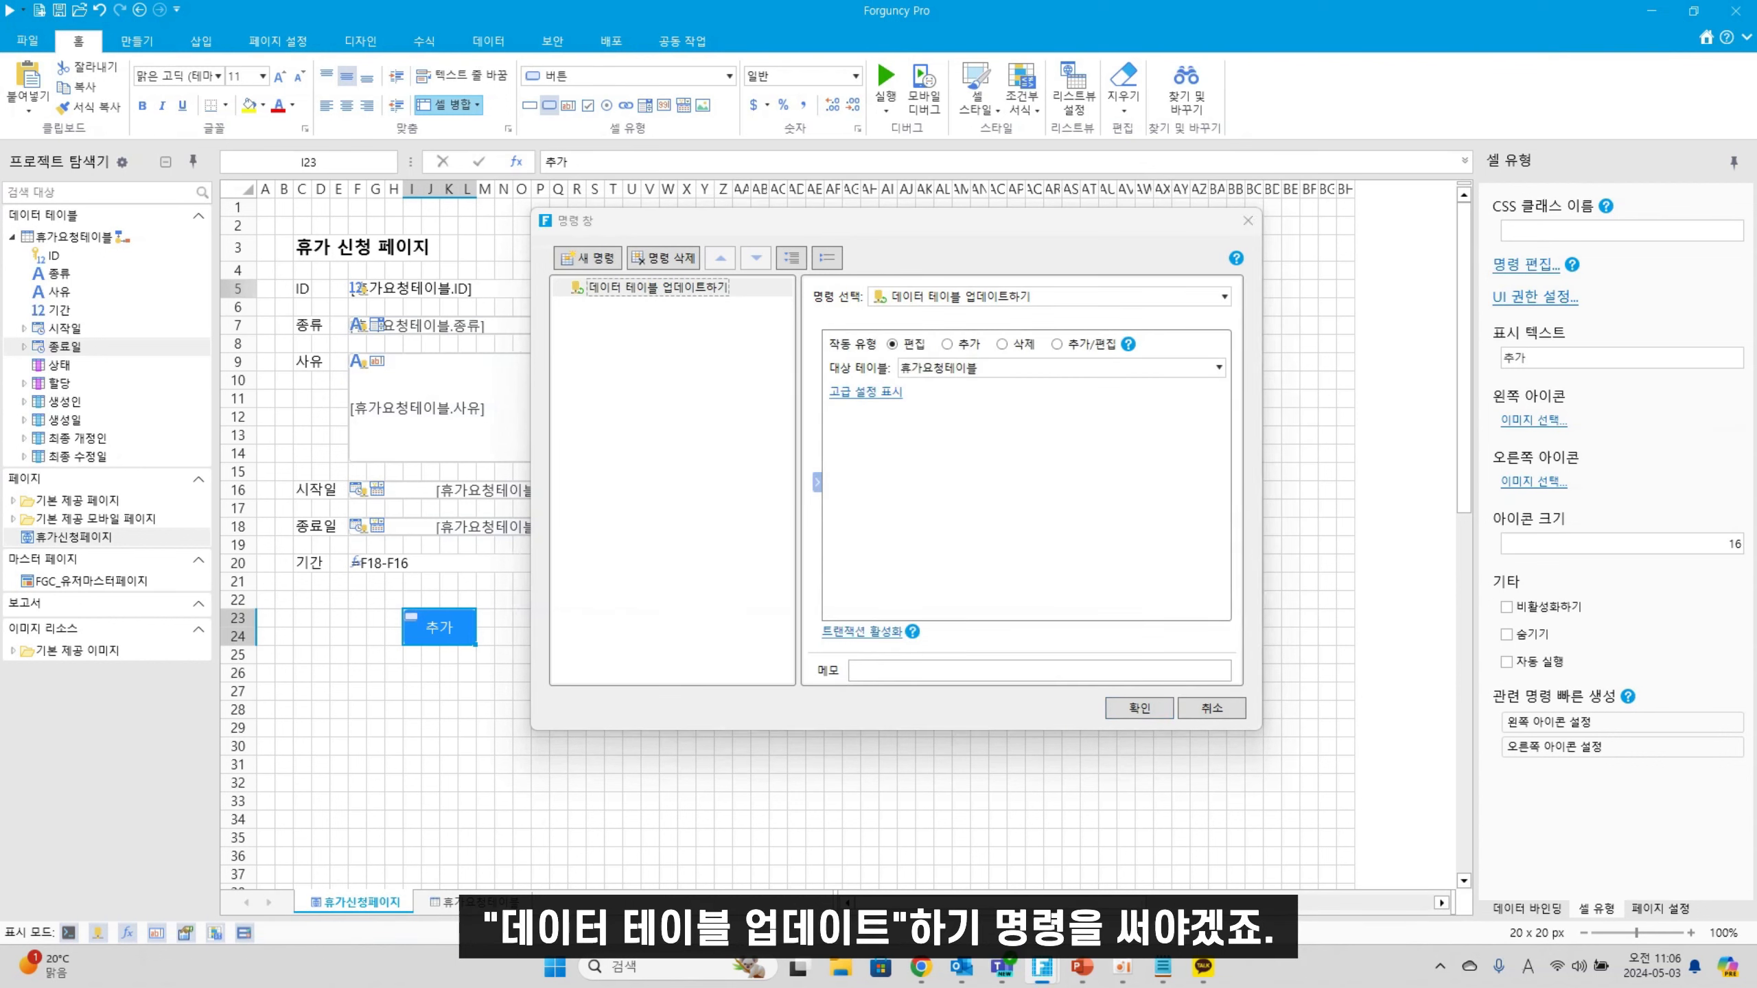
pyautogui.click(947, 344)
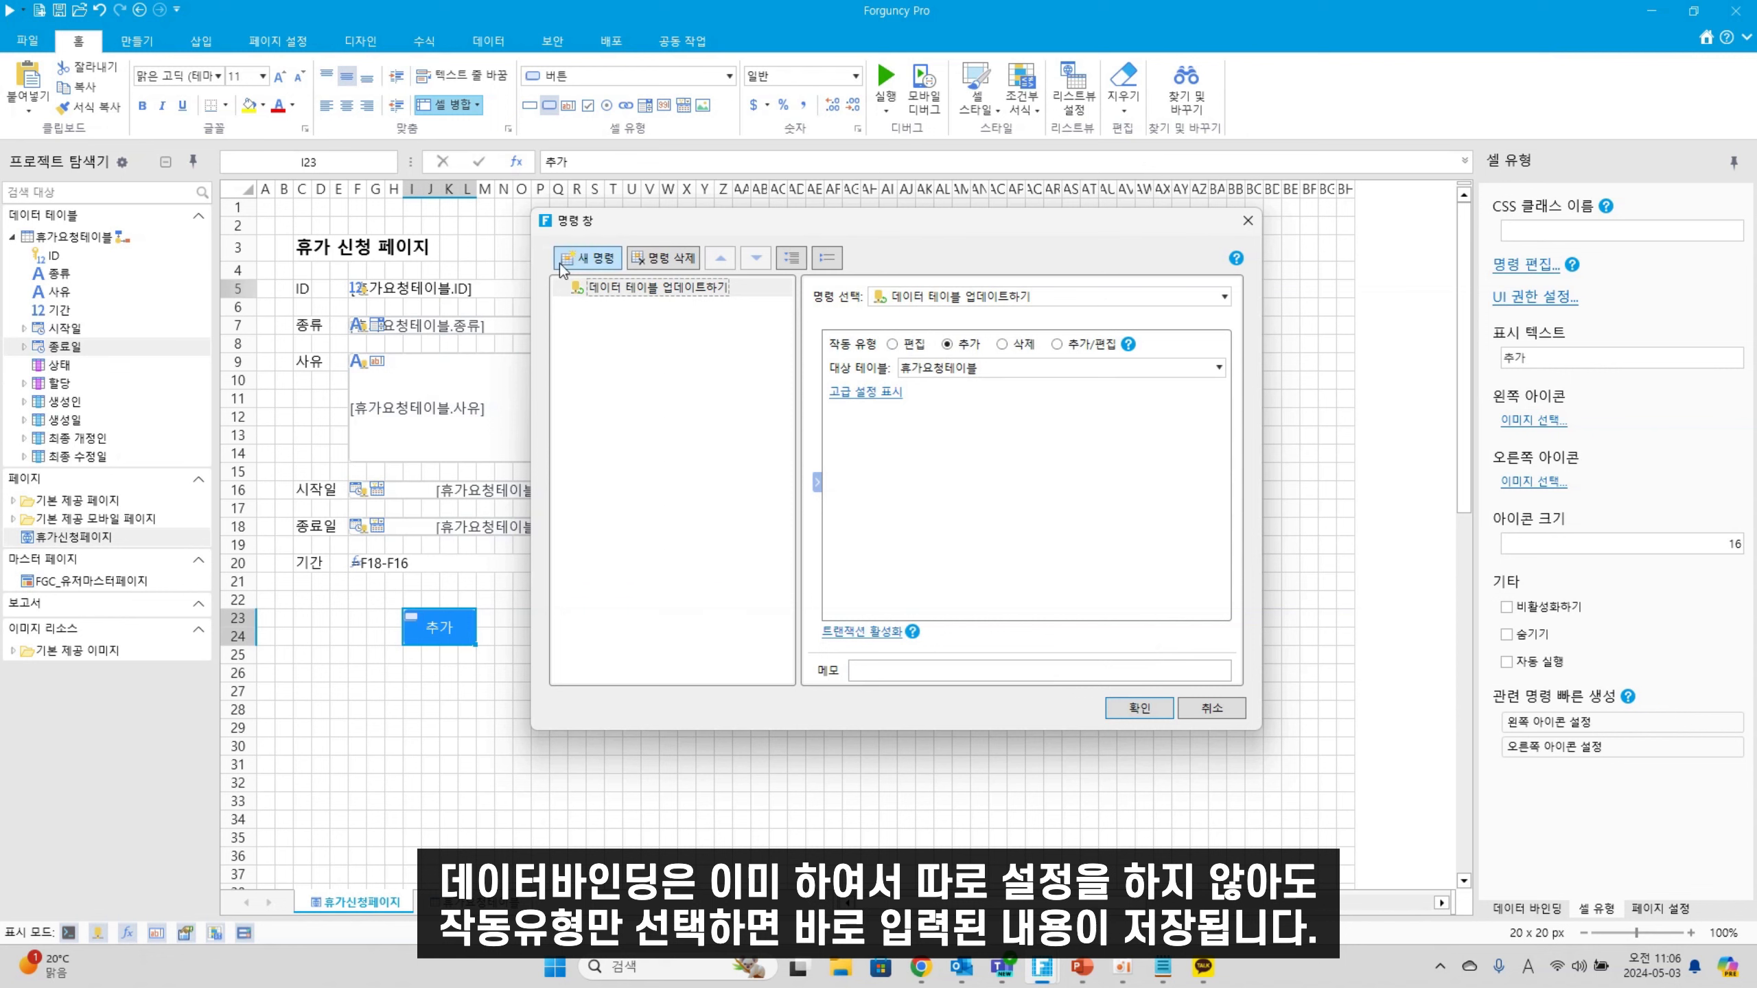
# Add a show-message command saying '정상적으로 저장되었습니다' and confirm the commands
pyautogui.click(590, 259)
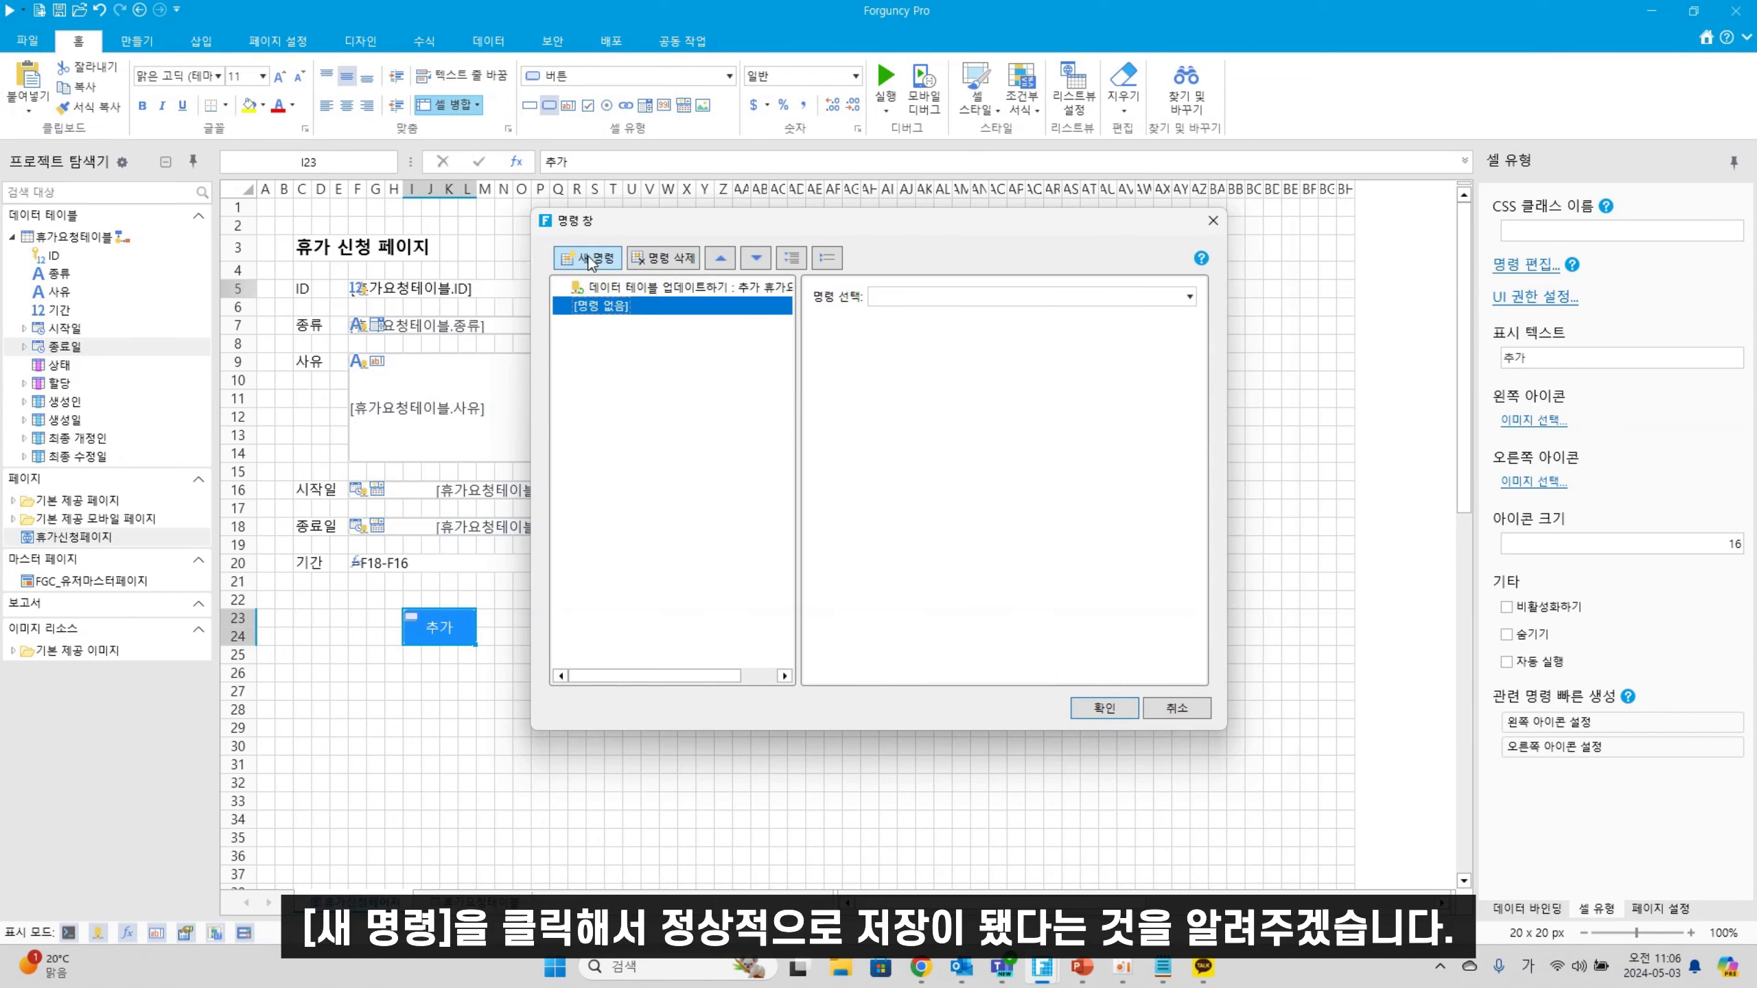
pyautogui.click(973, 300)
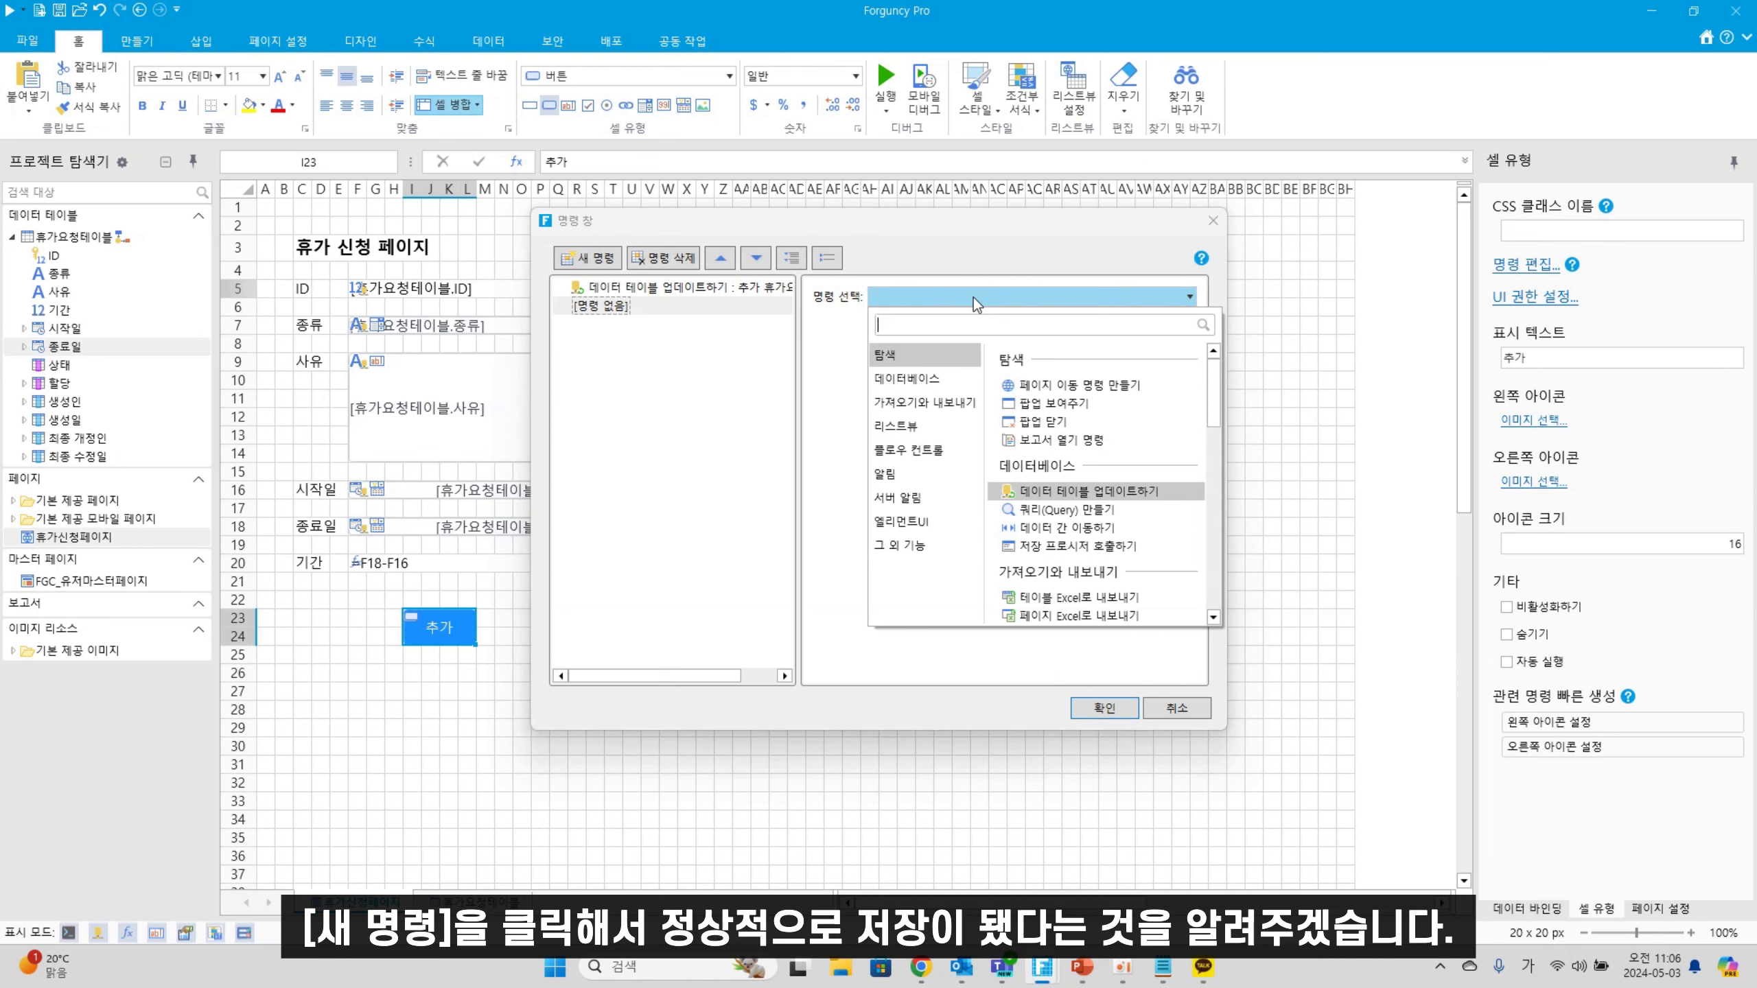
pyautogui.write('메시지')
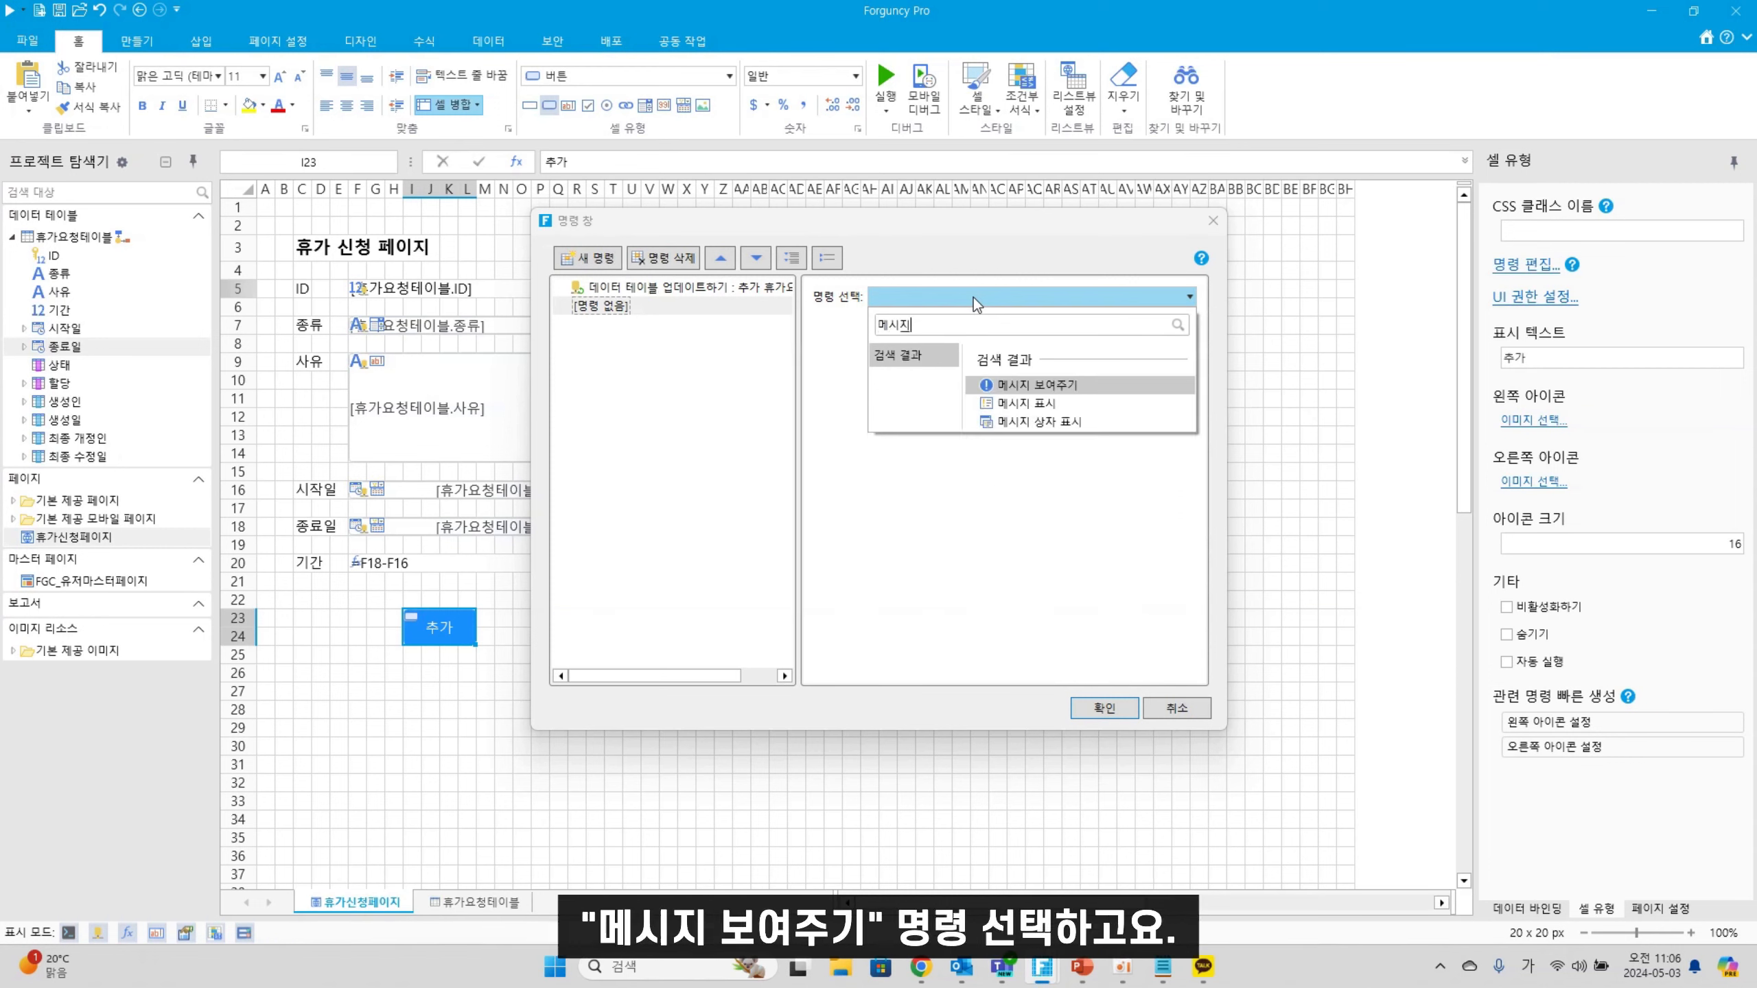
pyautogui.click(1036, 384)
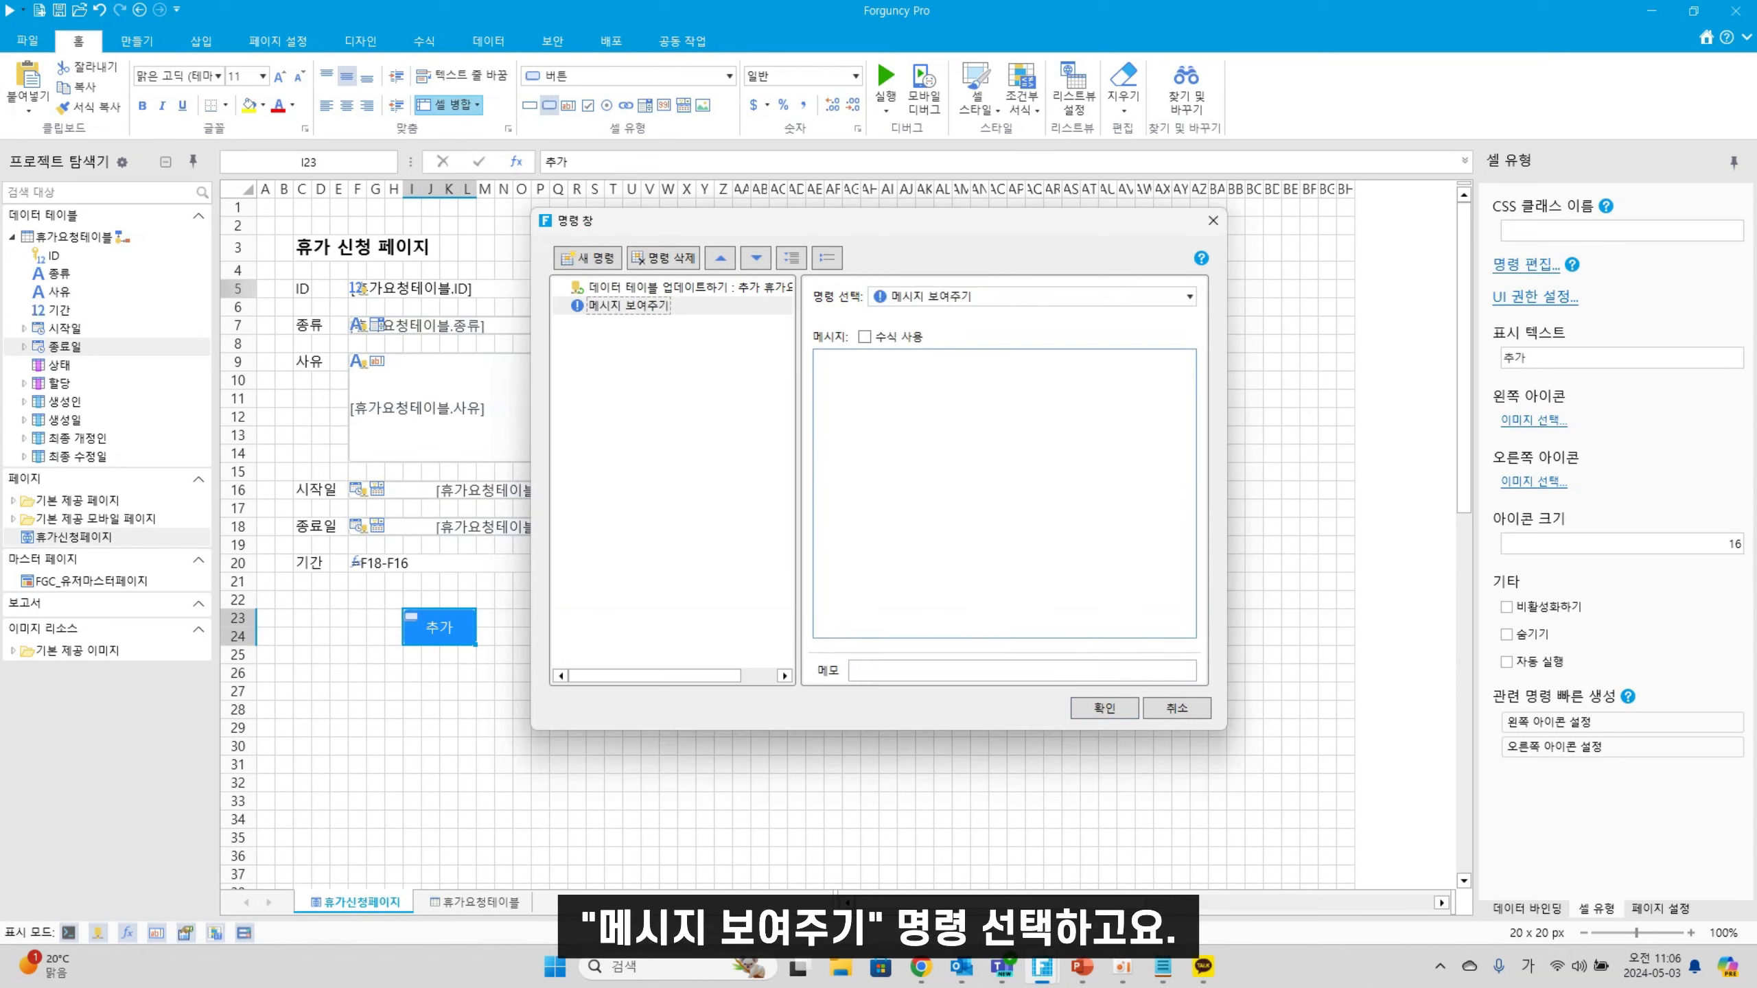
pyautogui.click(922, 503)
pyautogui.write('정')
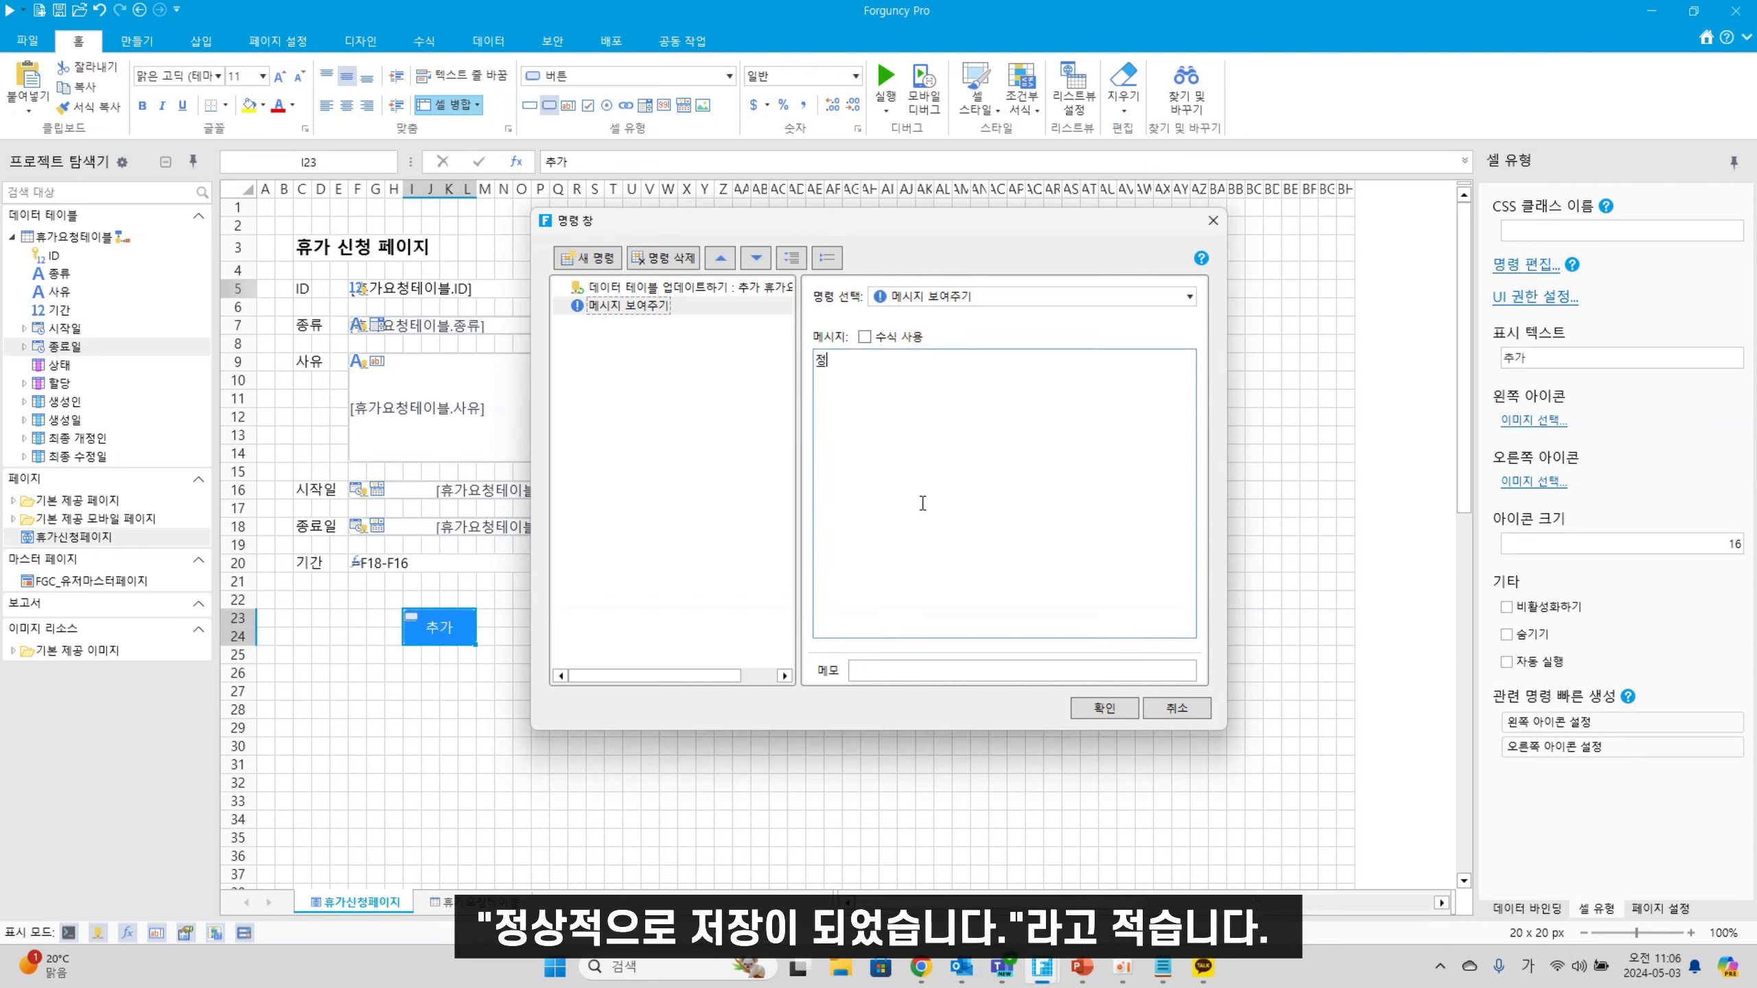
pyautogui.write('상적으로 저장되어었습니다.')
pyautogui.click(1128, 704)
# Add a blank page named 휴가결재페이지, then reopen 휴가신청페이지
pyautogui.click(1128, 703)
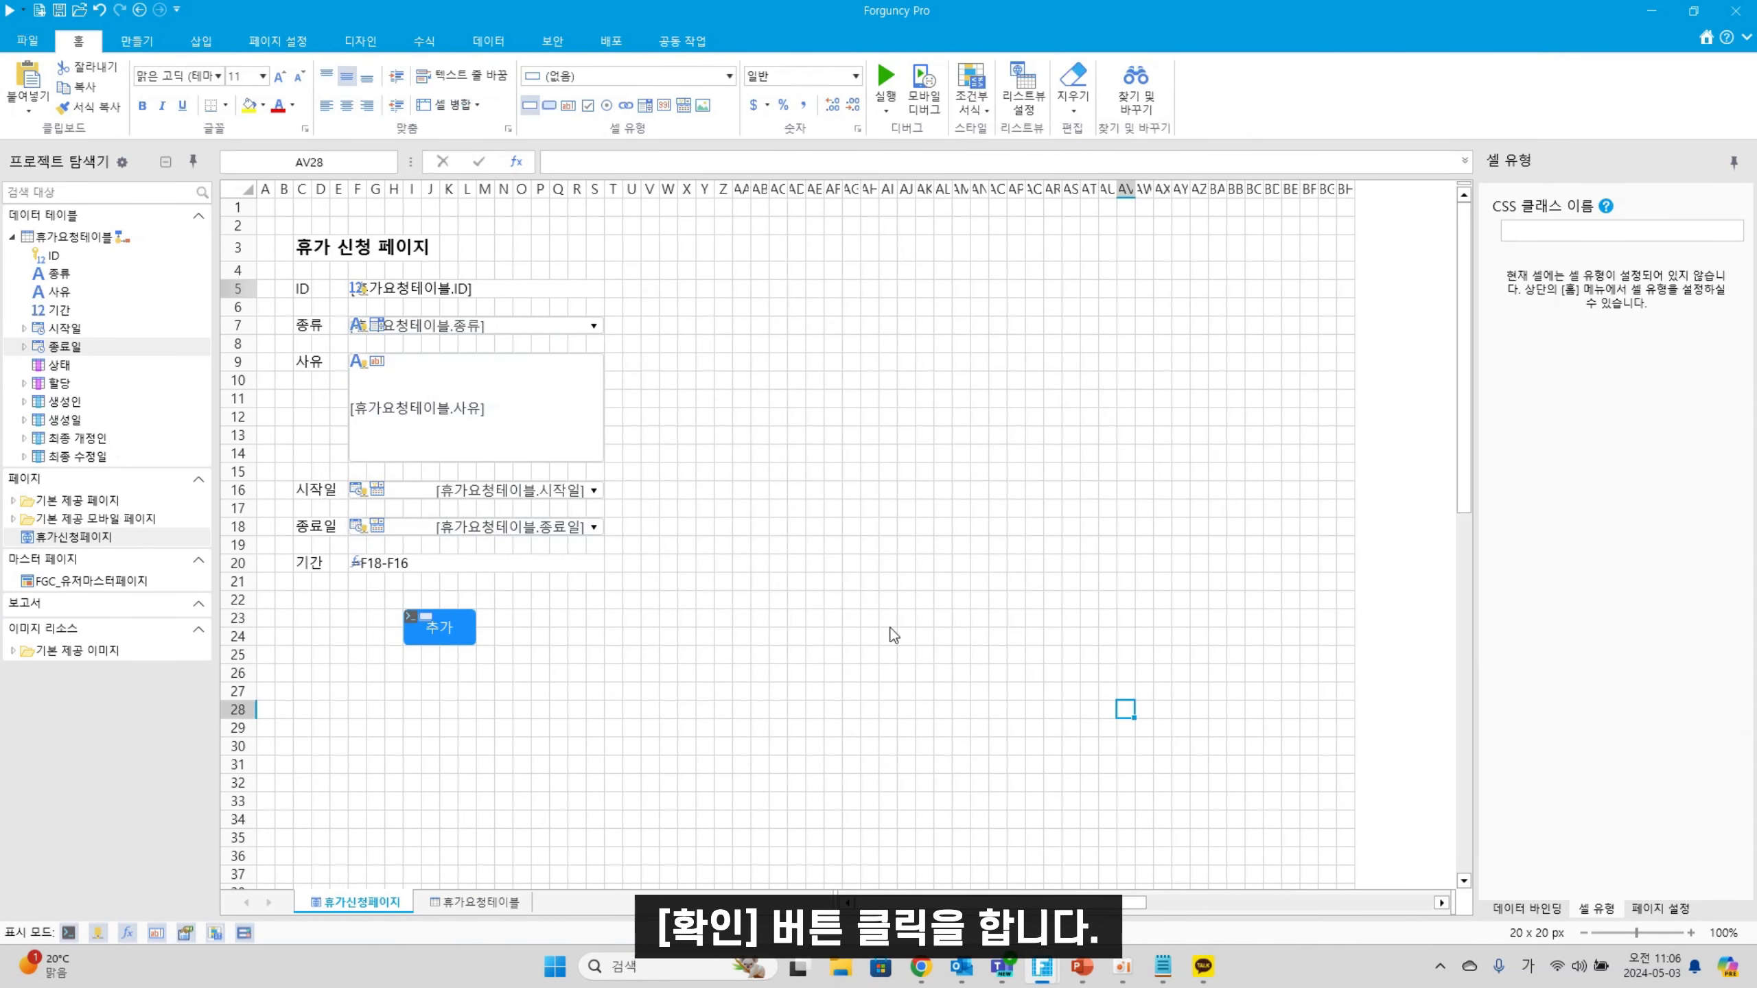
pyautogui.rightClick(130, 488)
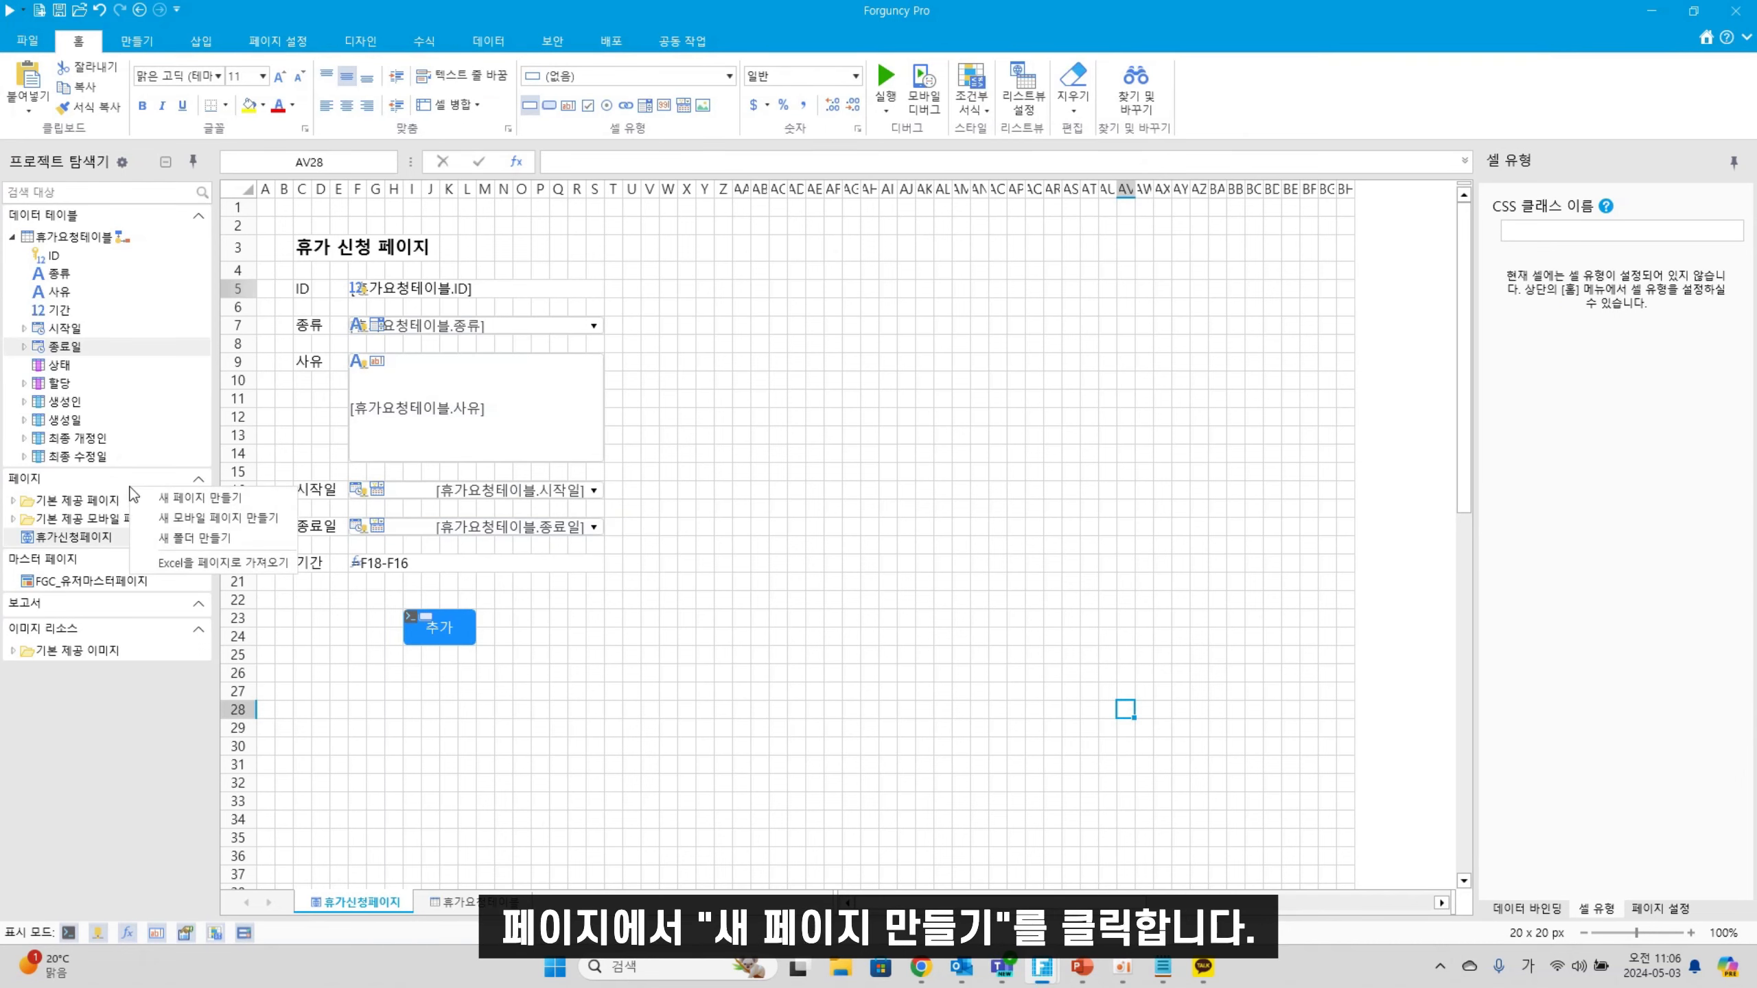
pyautogui.click(209, 505)
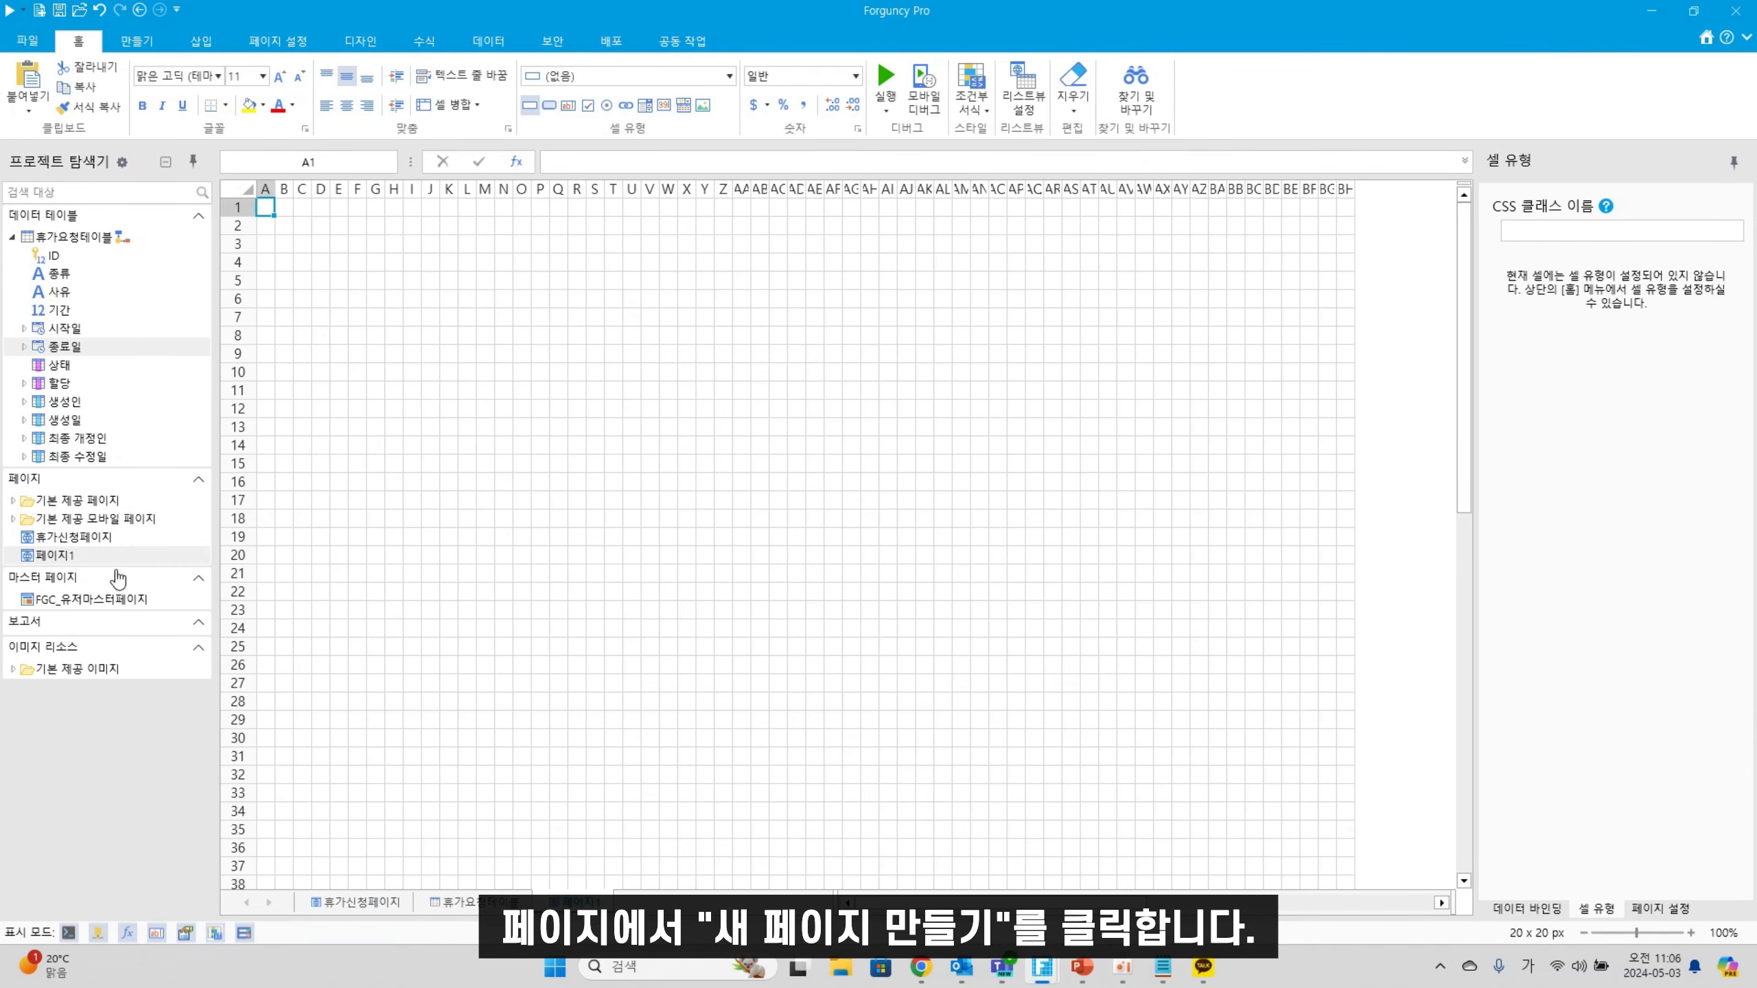
pyautogui.rightClick(105, 556)
pyautogui.click(197, 585)
pyautogui.write('휴가결재')
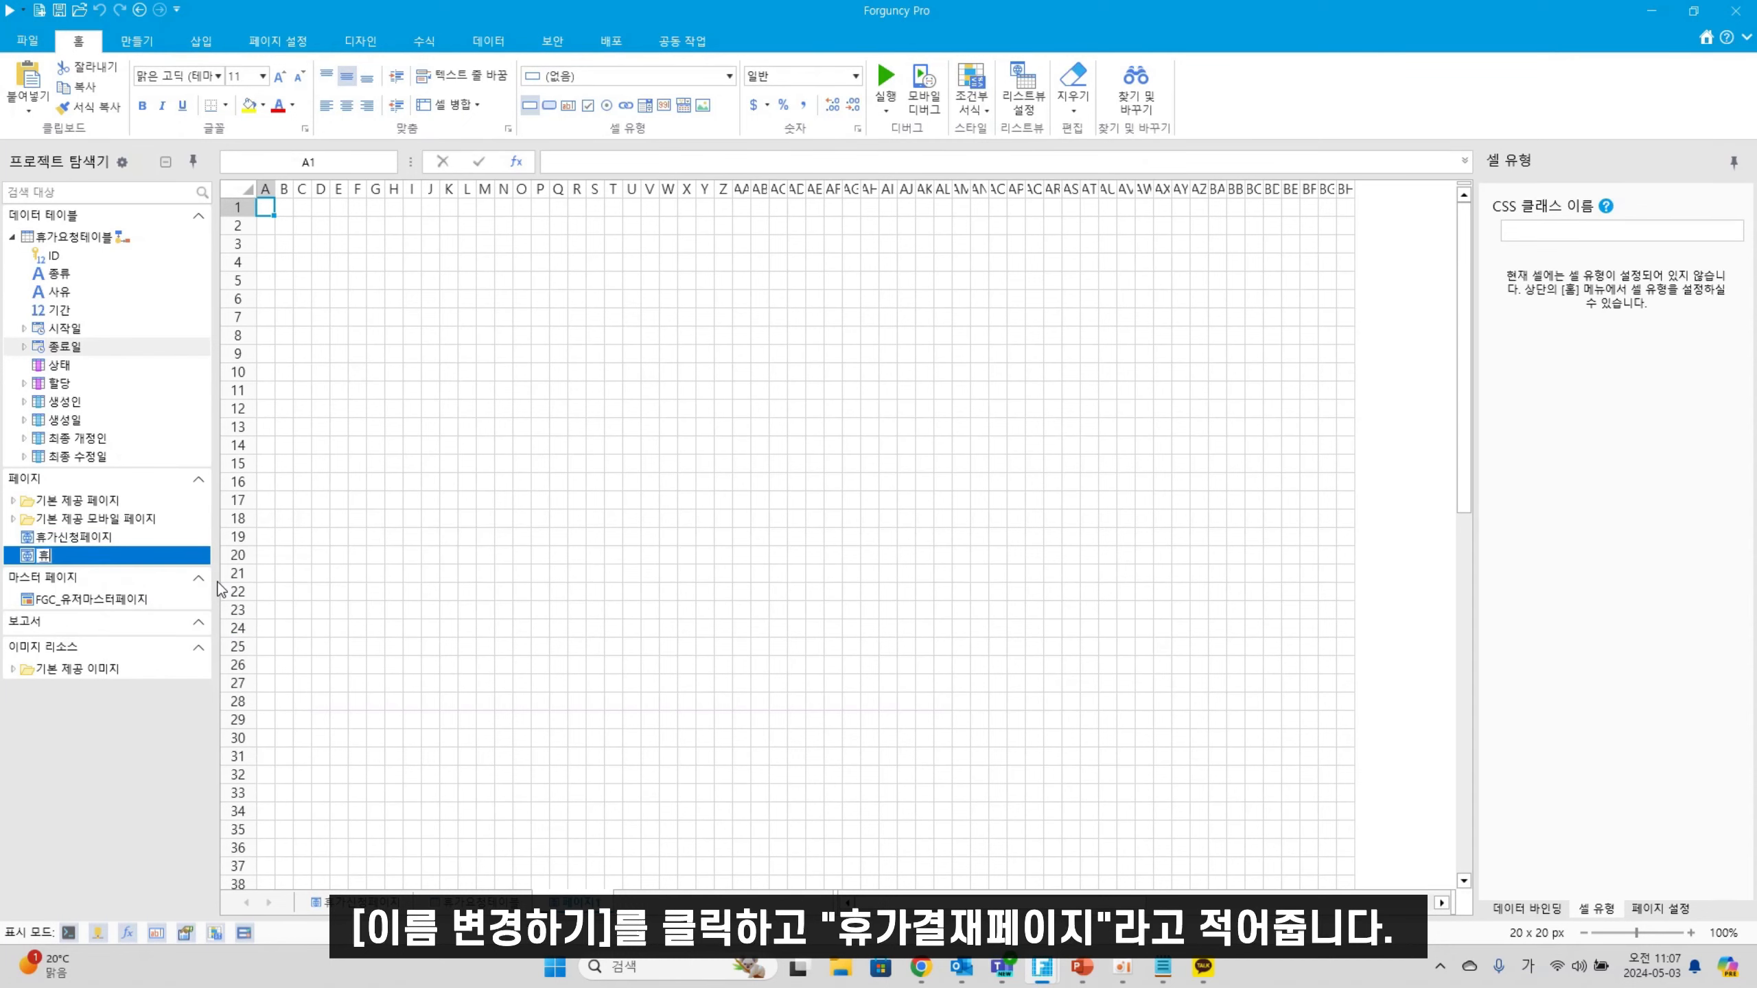
pyautogui.write('페이지')
pyautogui.click(540, 682)
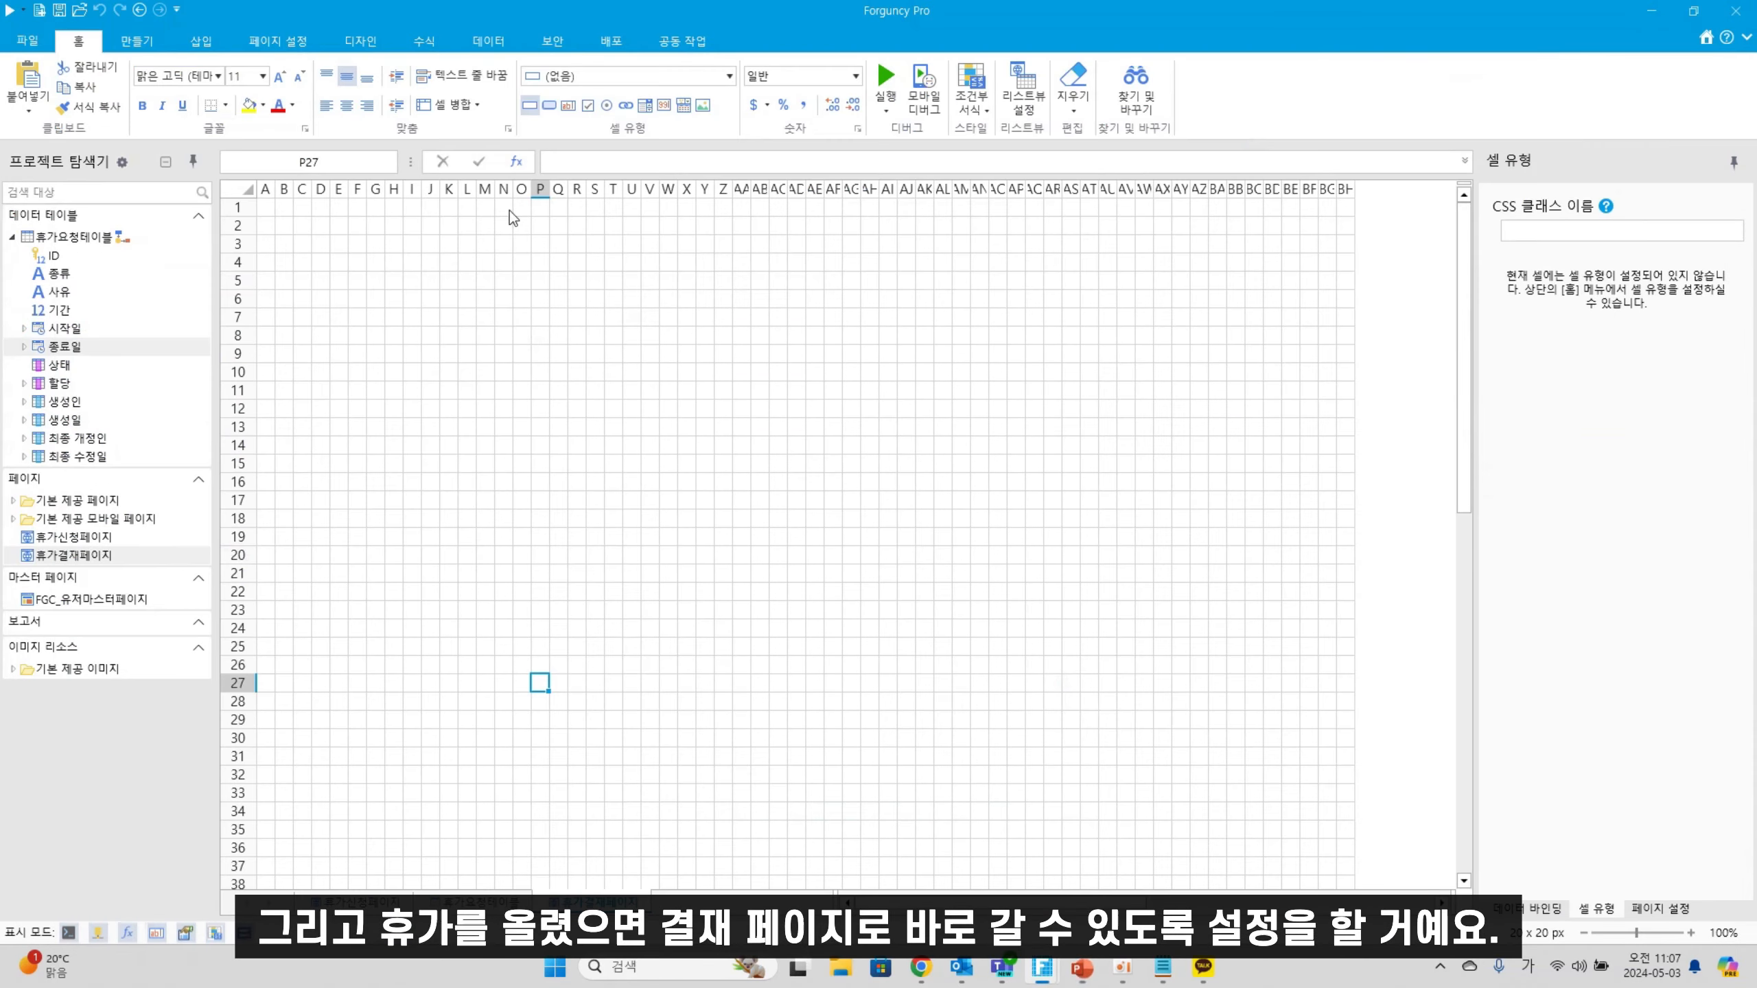
pyautogui.doubleClick(137, 538)
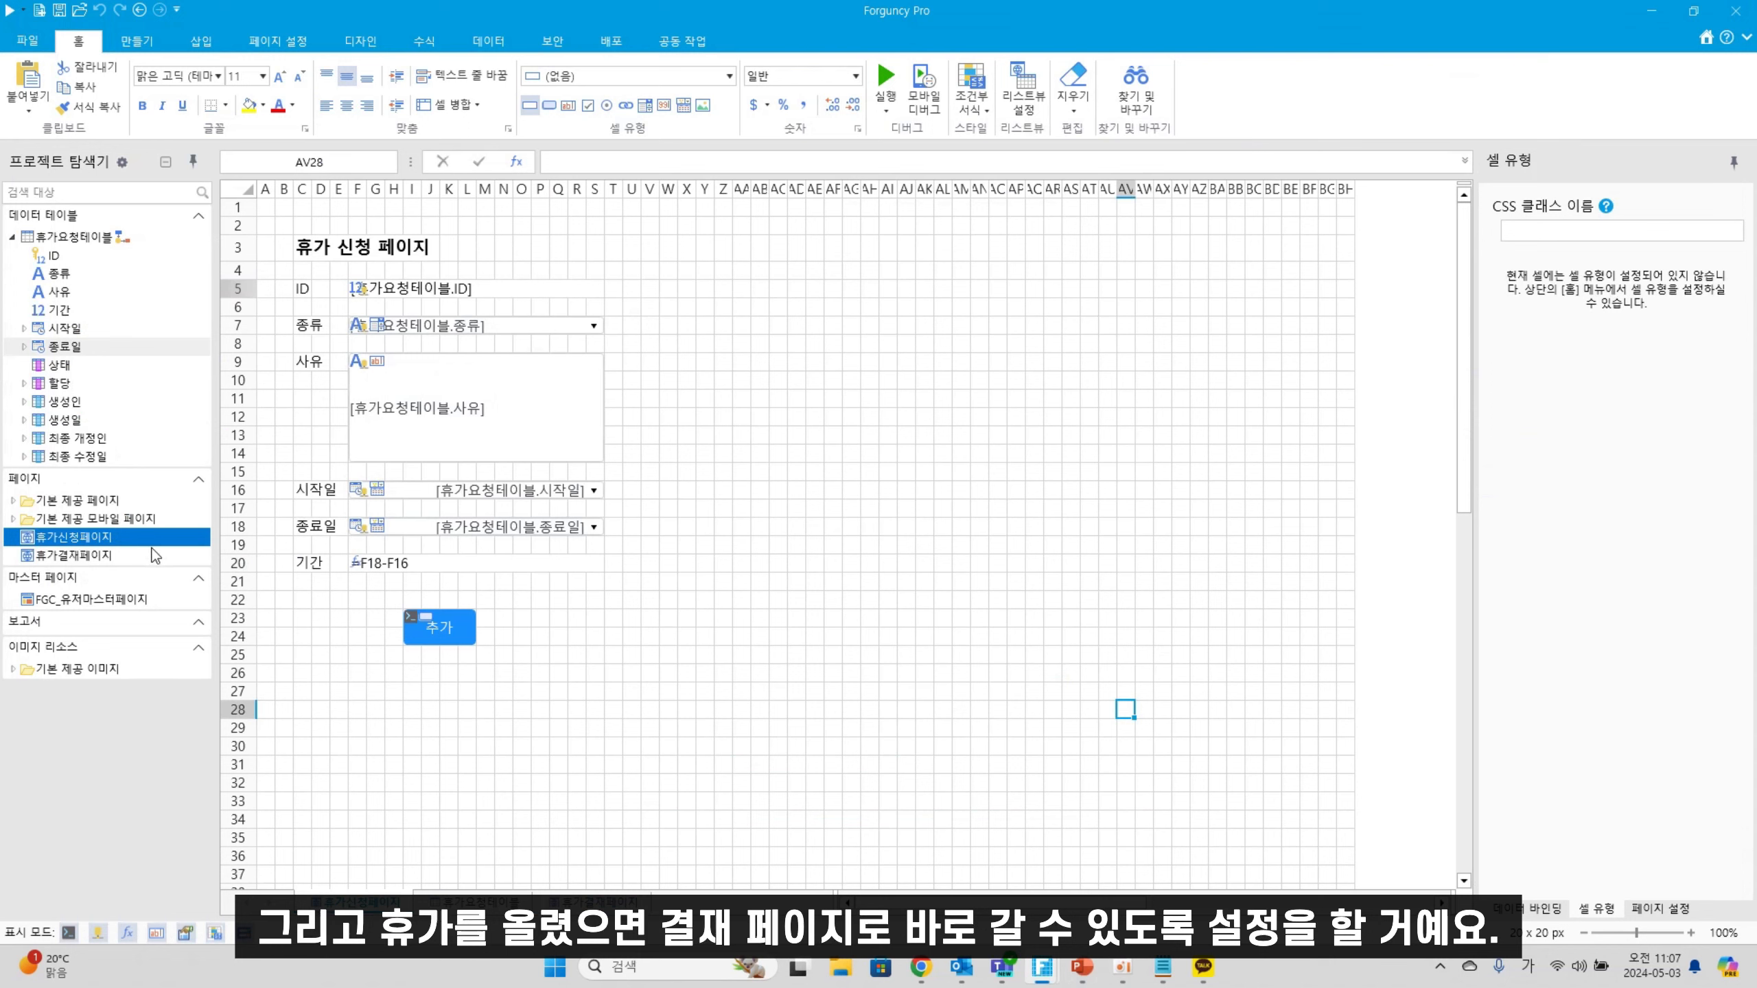
# Add a third 추가 button command that shows 휴가결재페이지 as a popup
pyautogui.rightClick(453, 634)
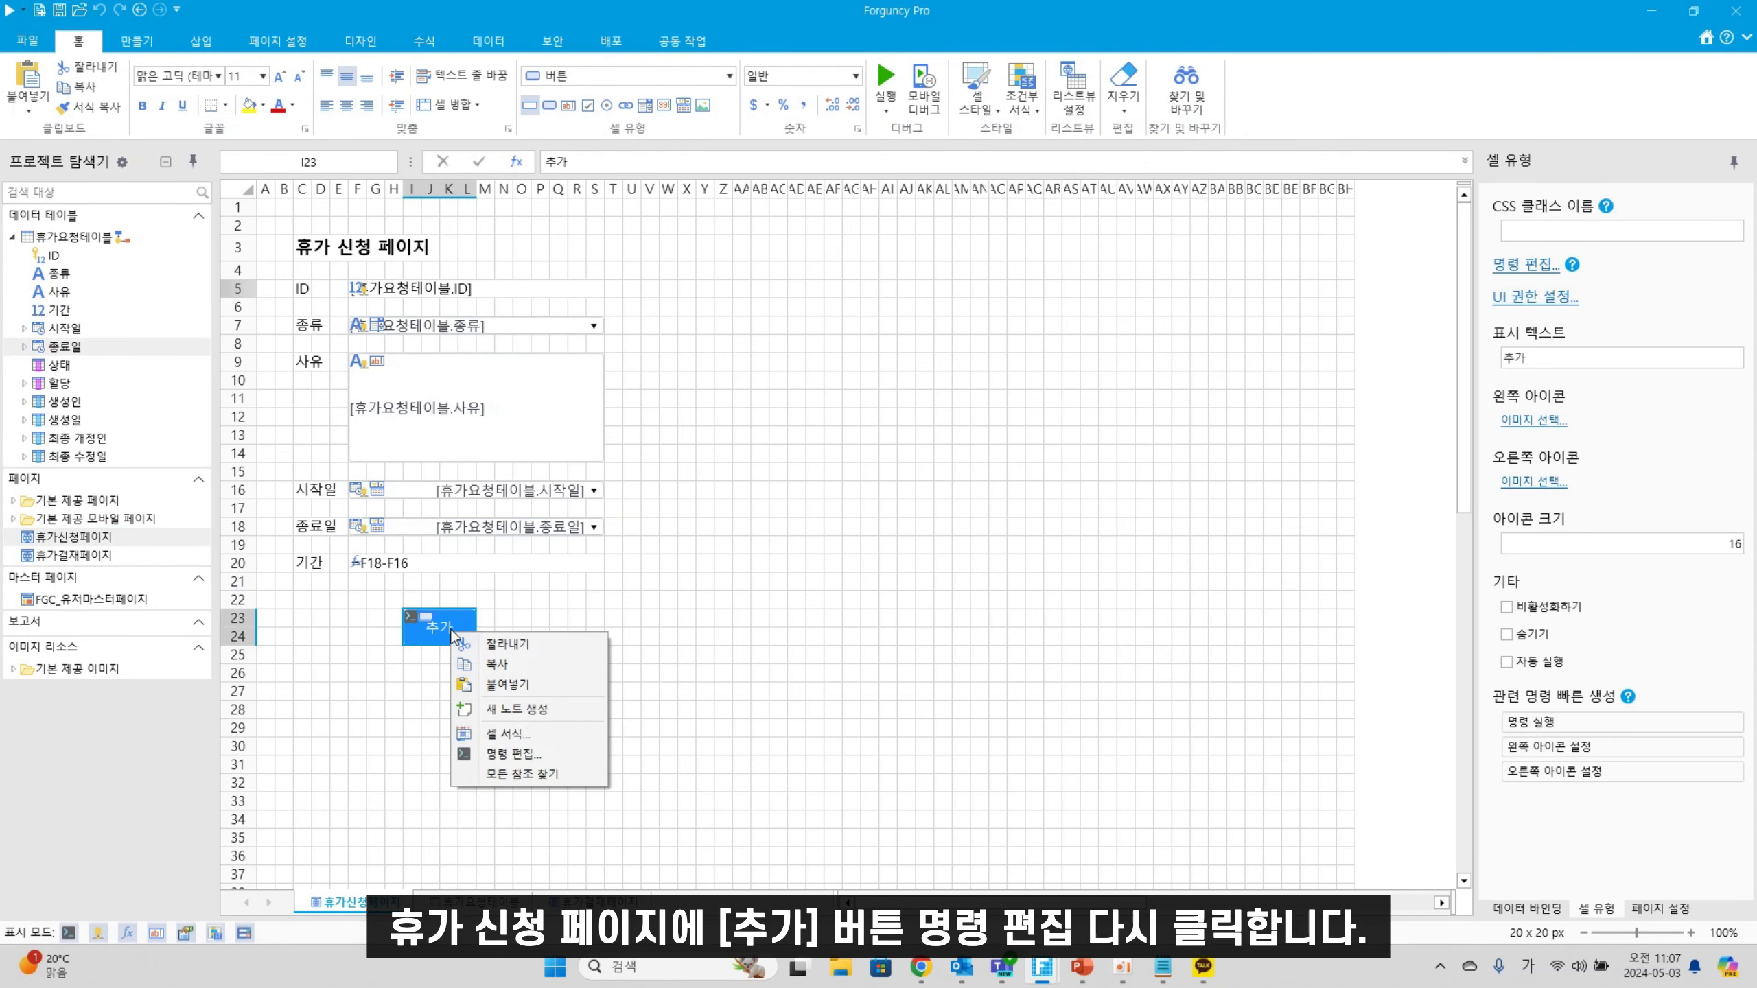
pyautogui.click(509, 754)
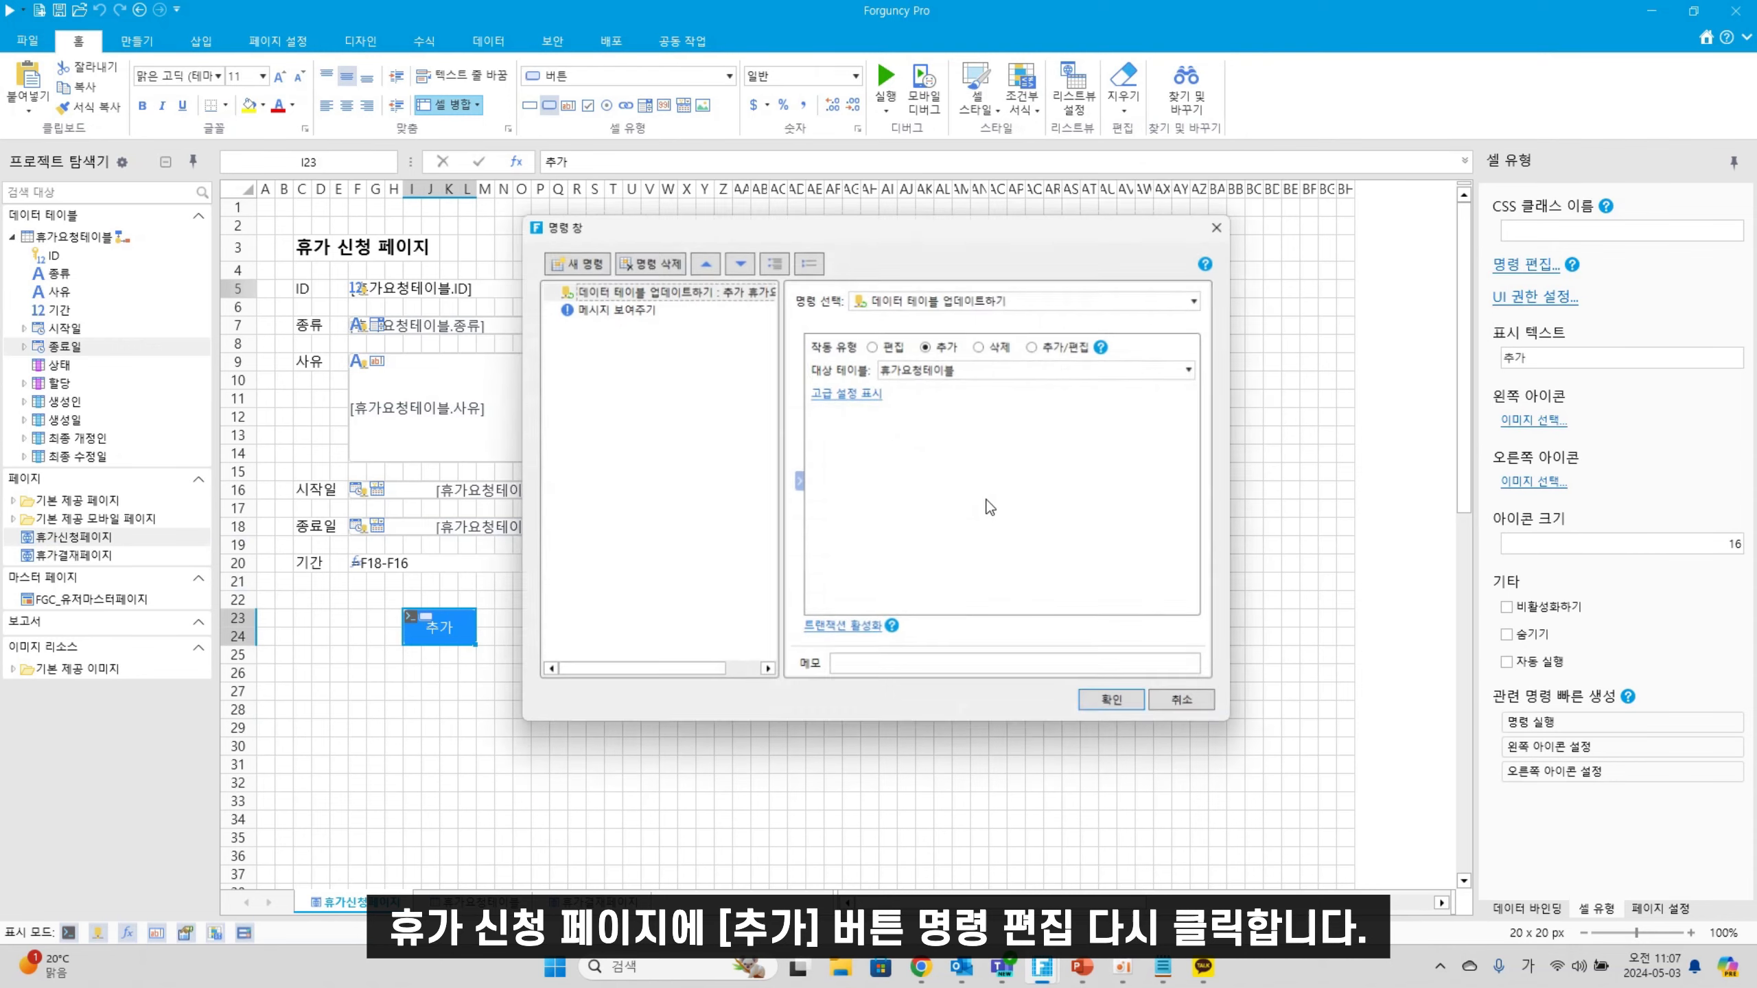
pyautogui.click(643, 307)
pyautogui.click(580, 262)
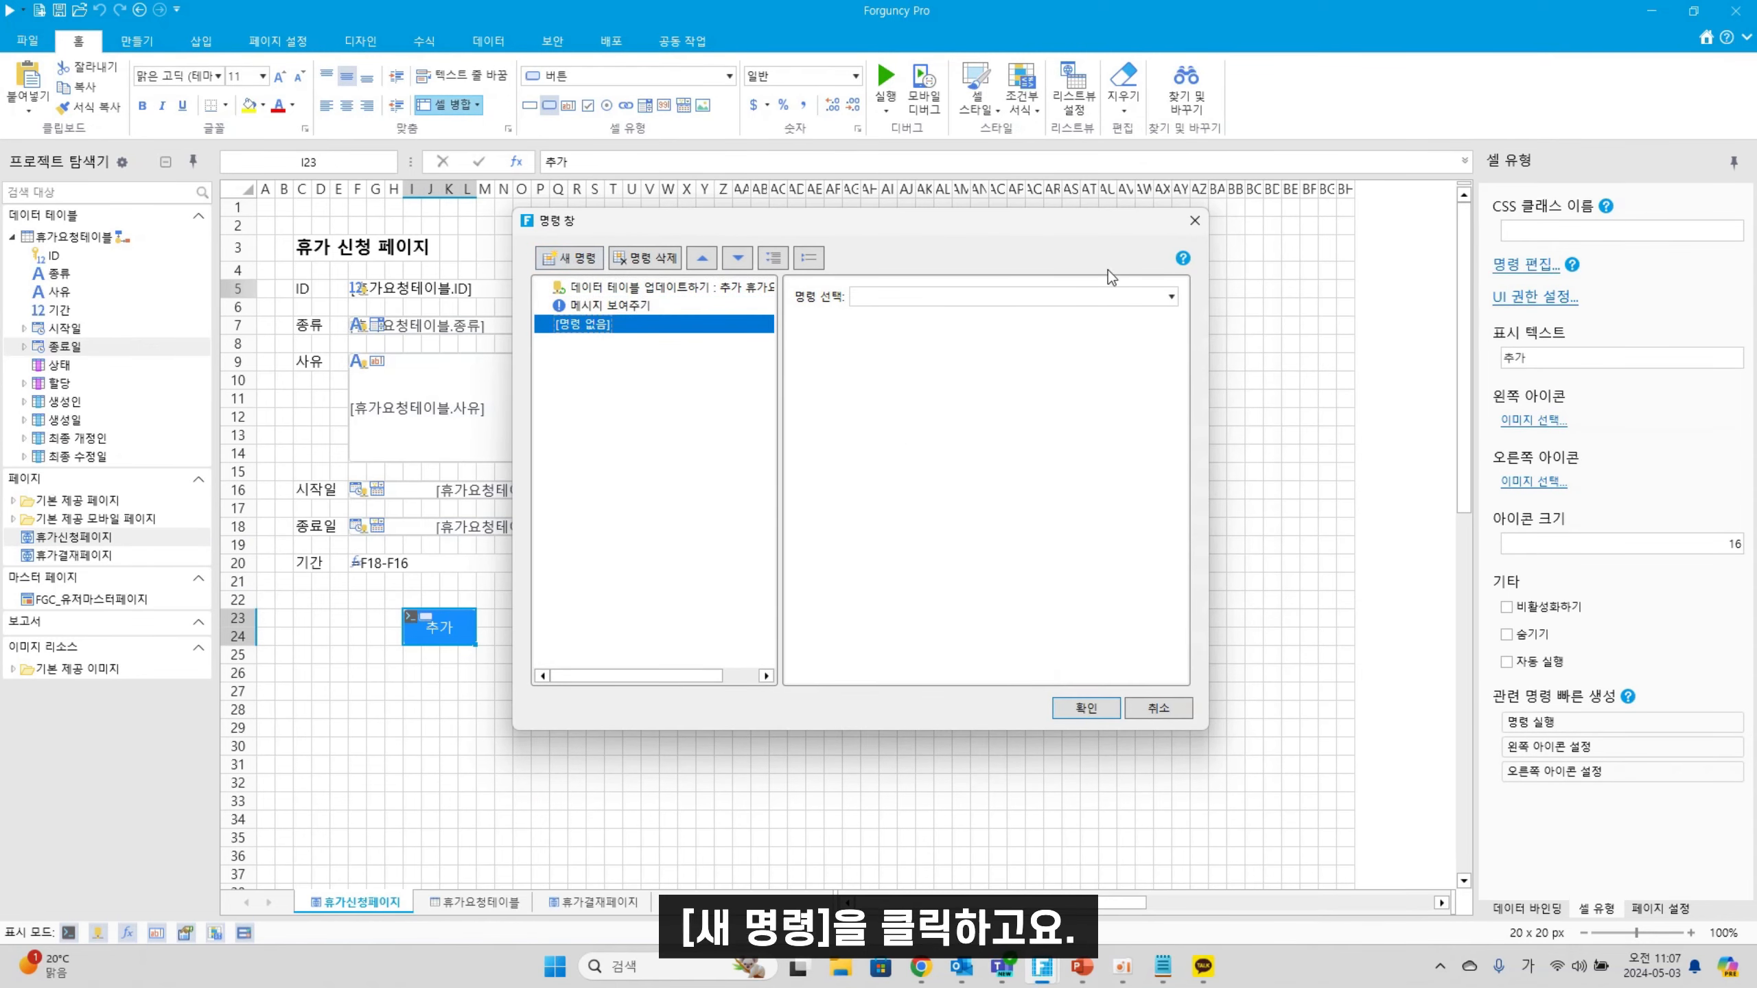
pyautogui.click(1071, 301)
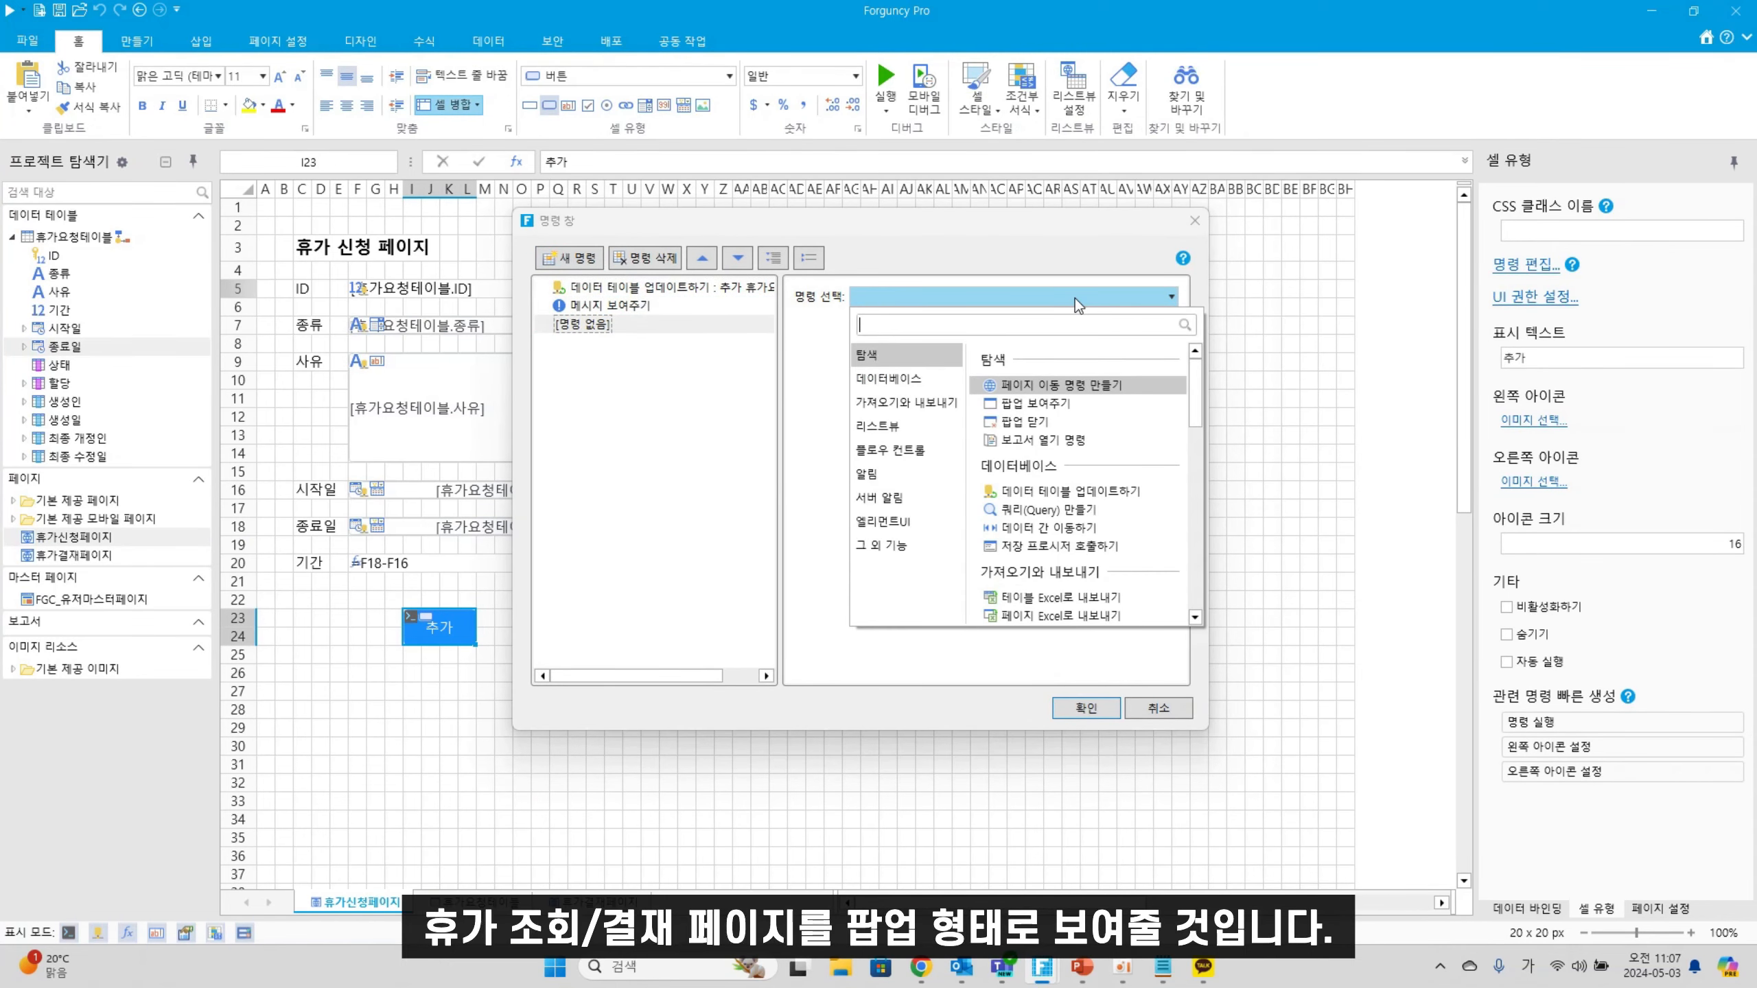
pyautogui.click(1031, 404)
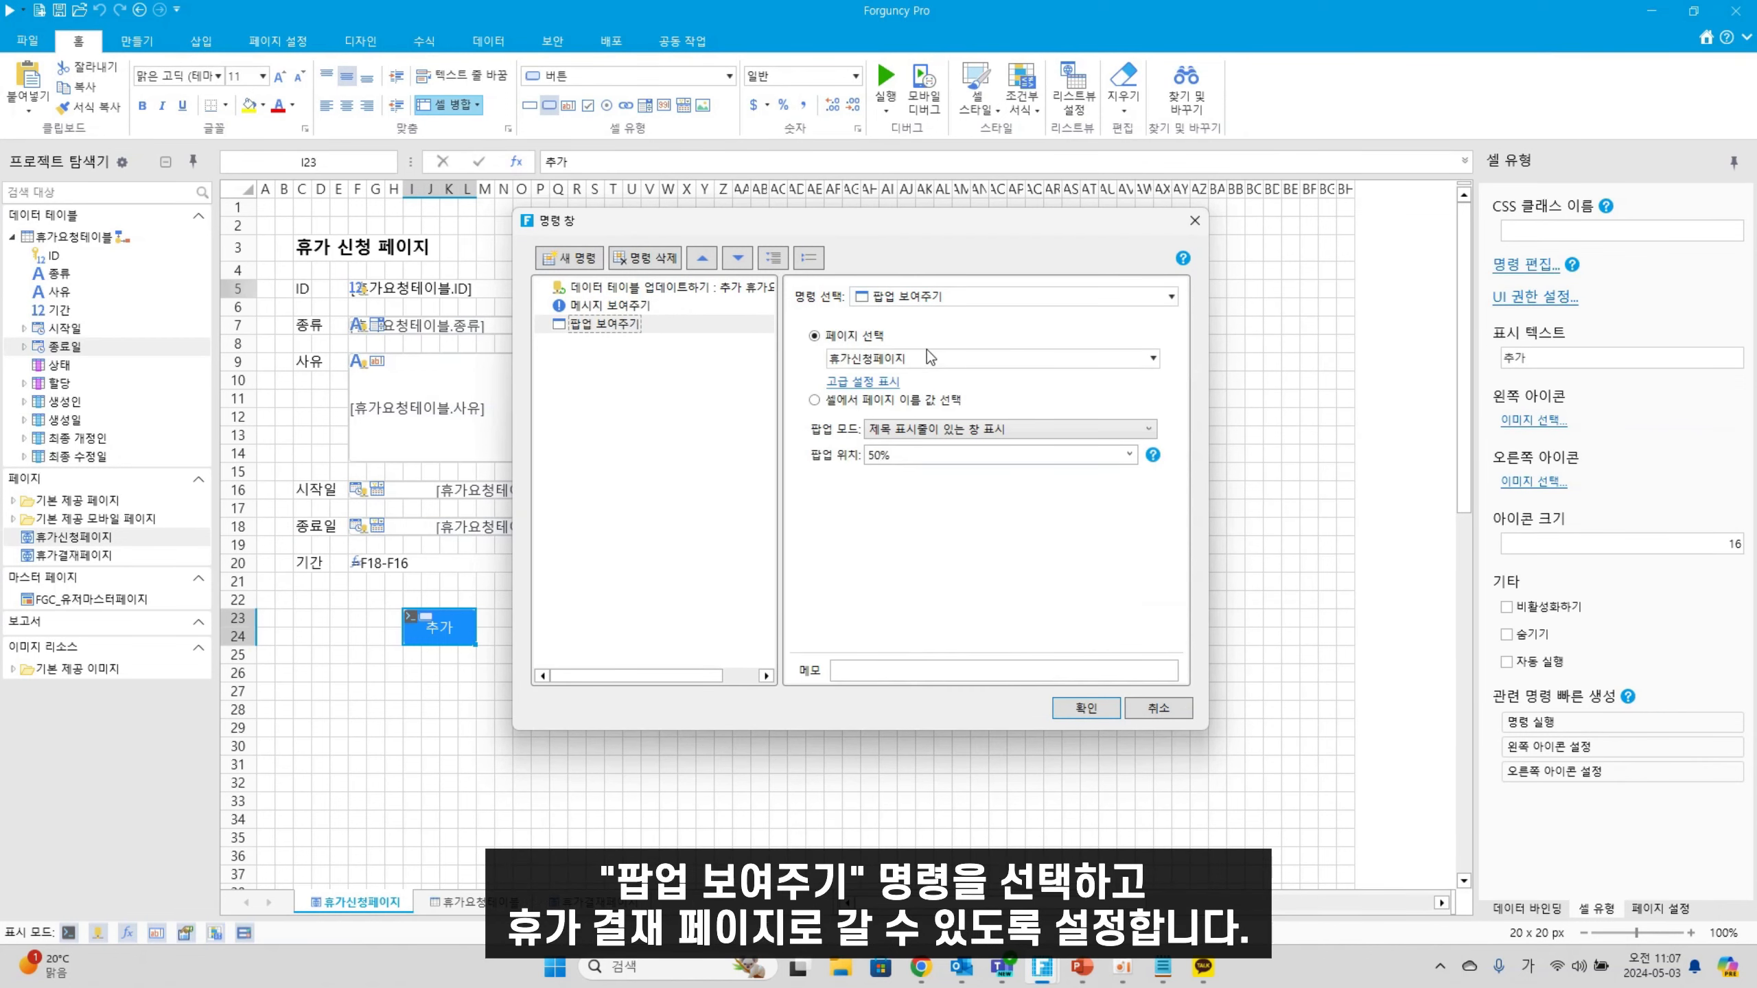
pyautogui.click(1152, 357)
pyautogui.click(902, 471)
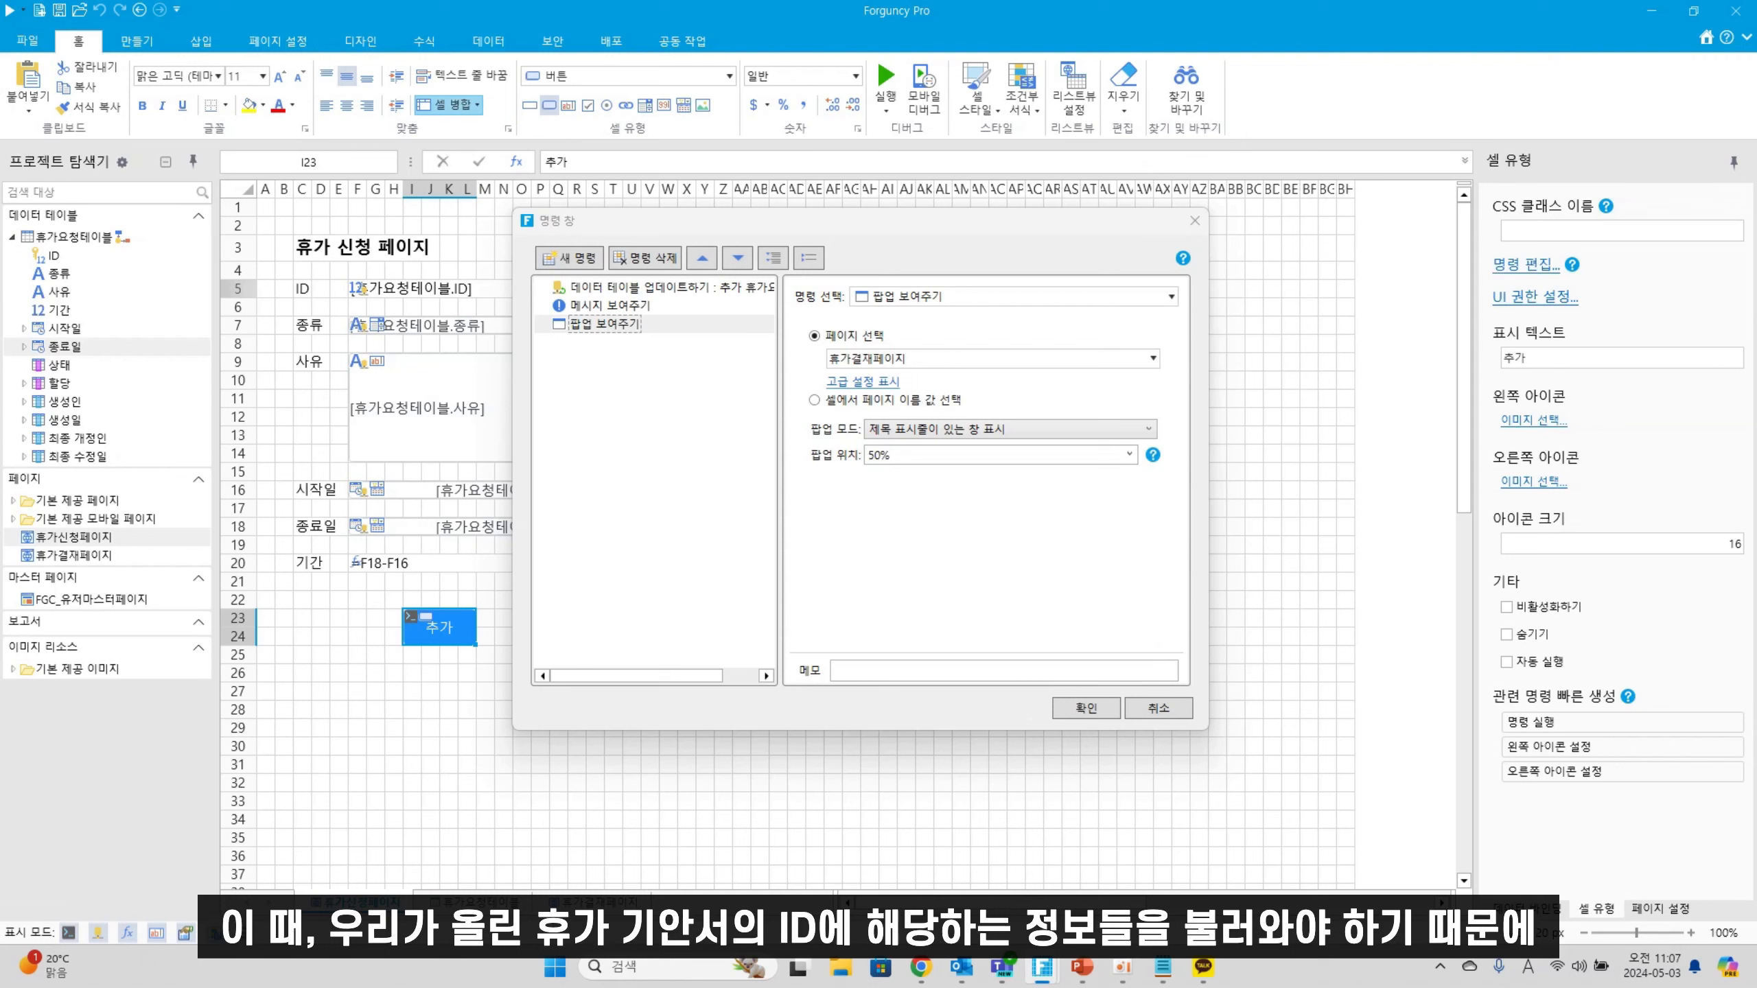
# In the popup's advanced settings, pass request ID cell F5 to target cell A1 of 휴가결재페이지
pyautogui.click(841, 382)
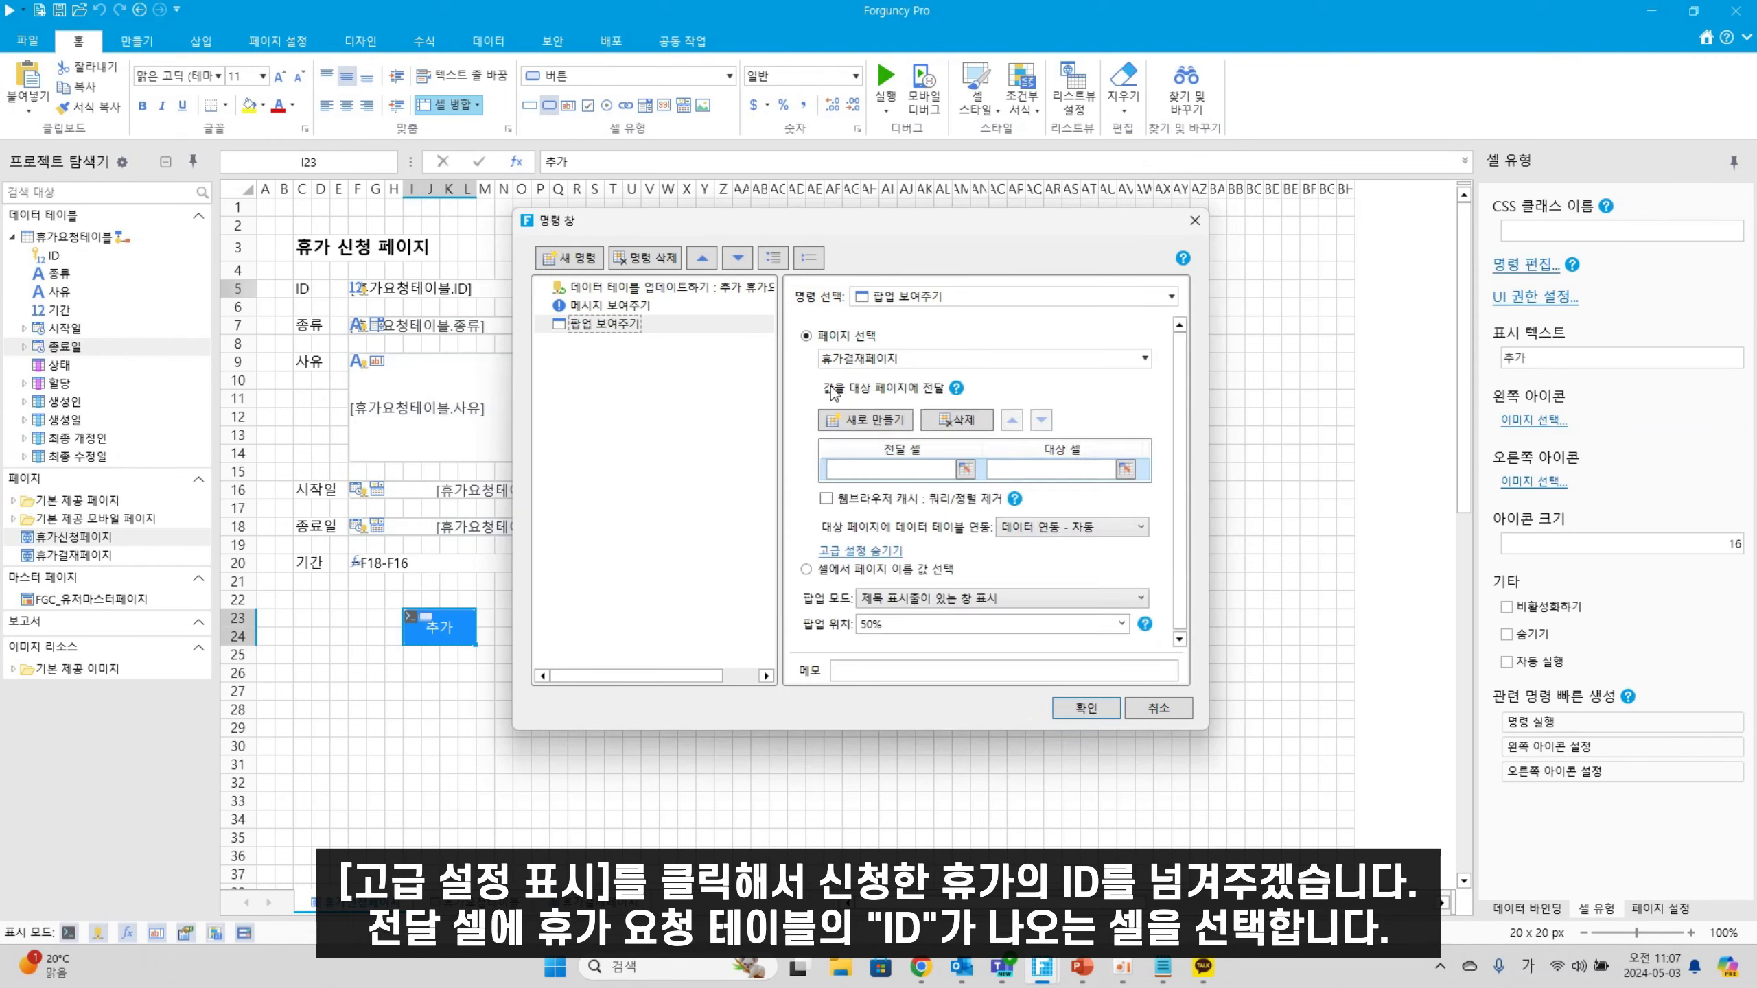
pyautogui.click(964, 470)
pyautogui.click(373, 289)
pyautogui.click(1103, 488)
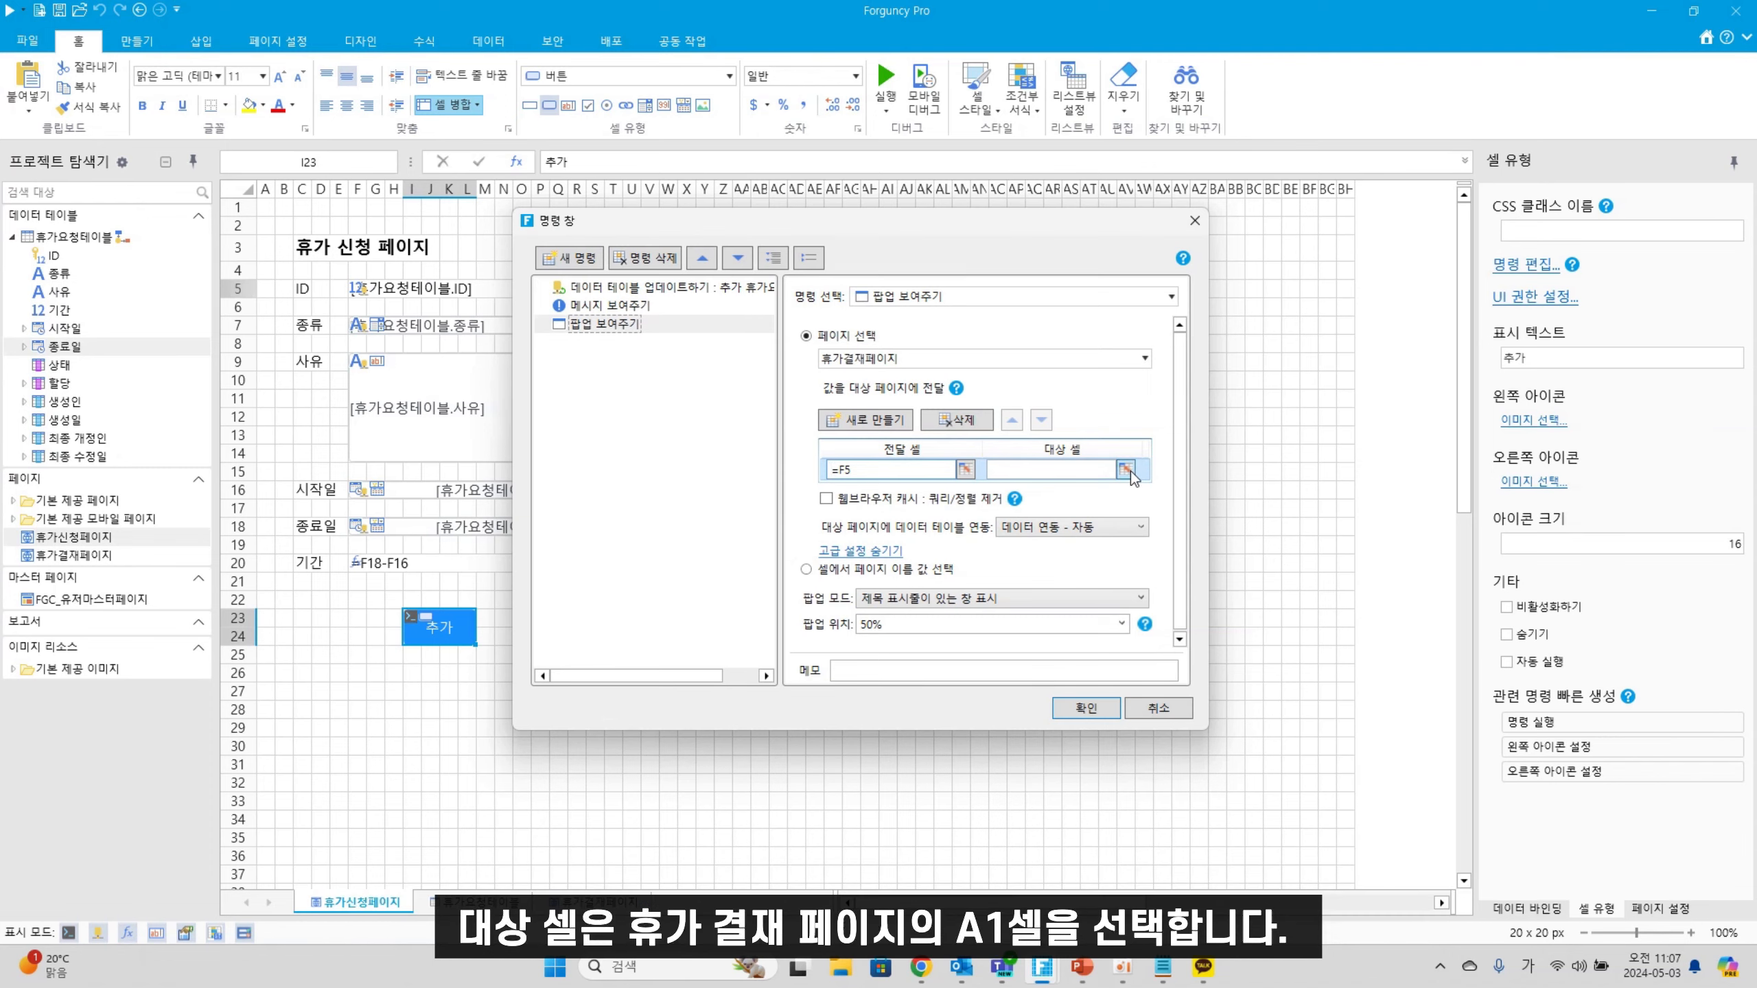
pyautogui.click(1125, 470)
pyautogui.click(597, 902)
pyautogui.click(266, 208)
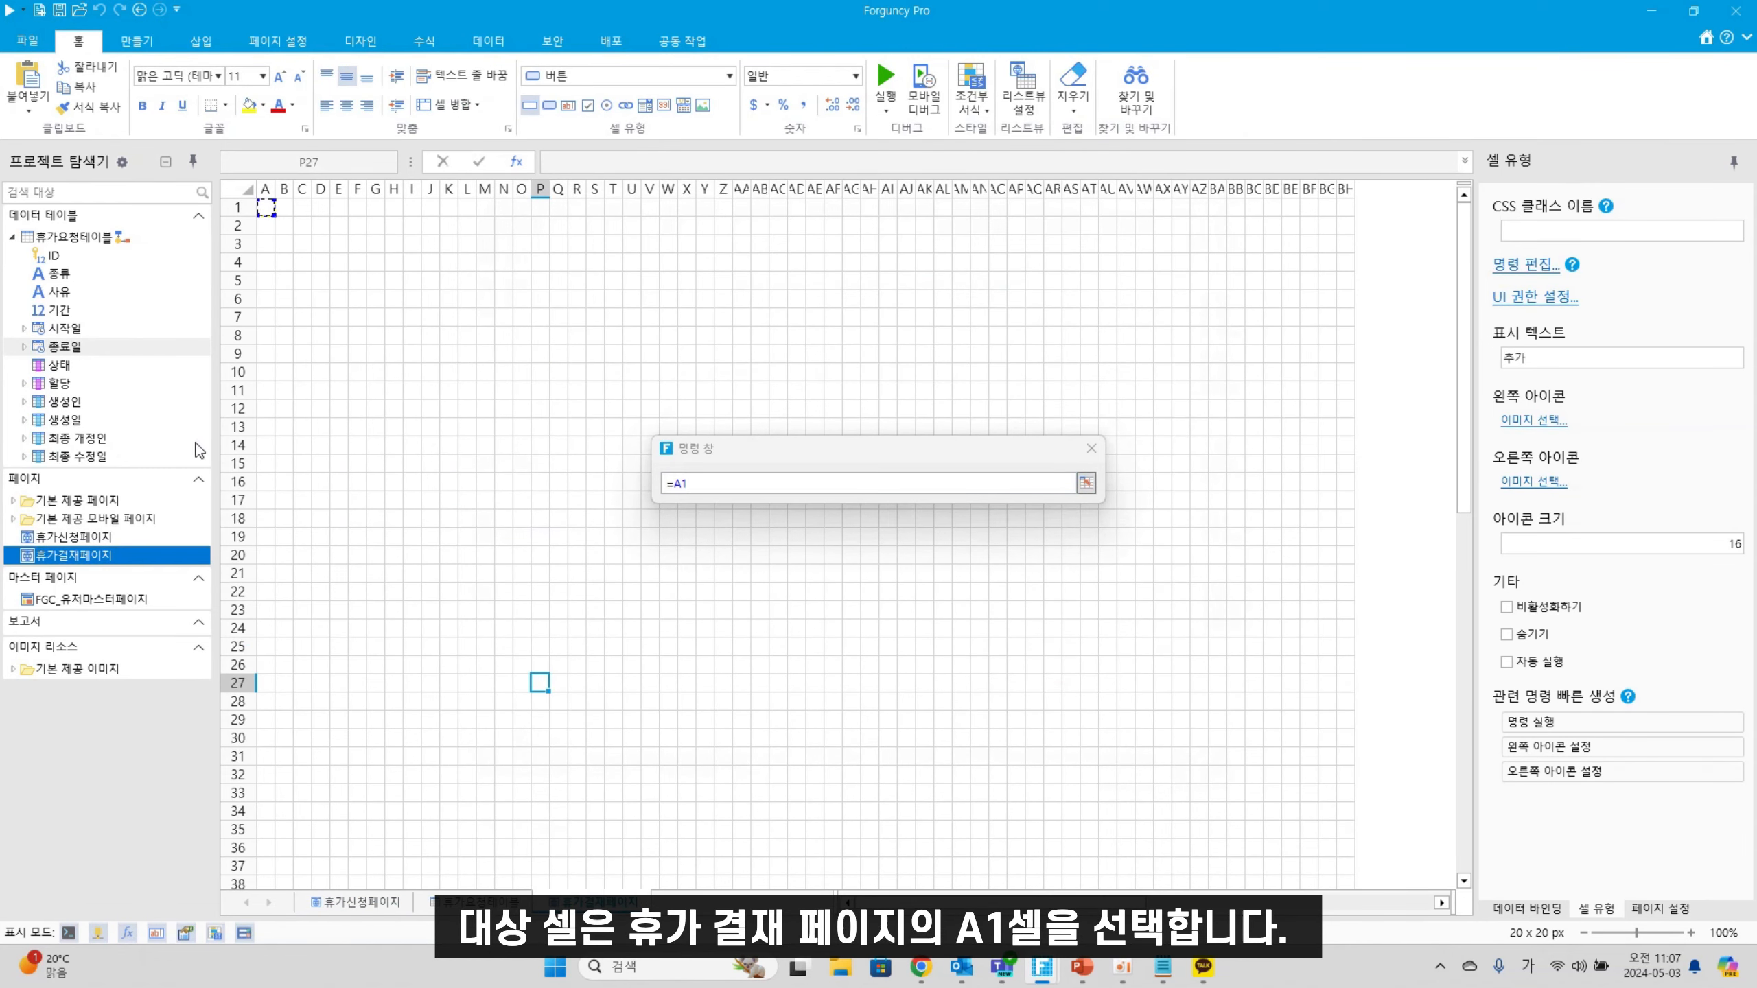
pyautogui.press('Return')
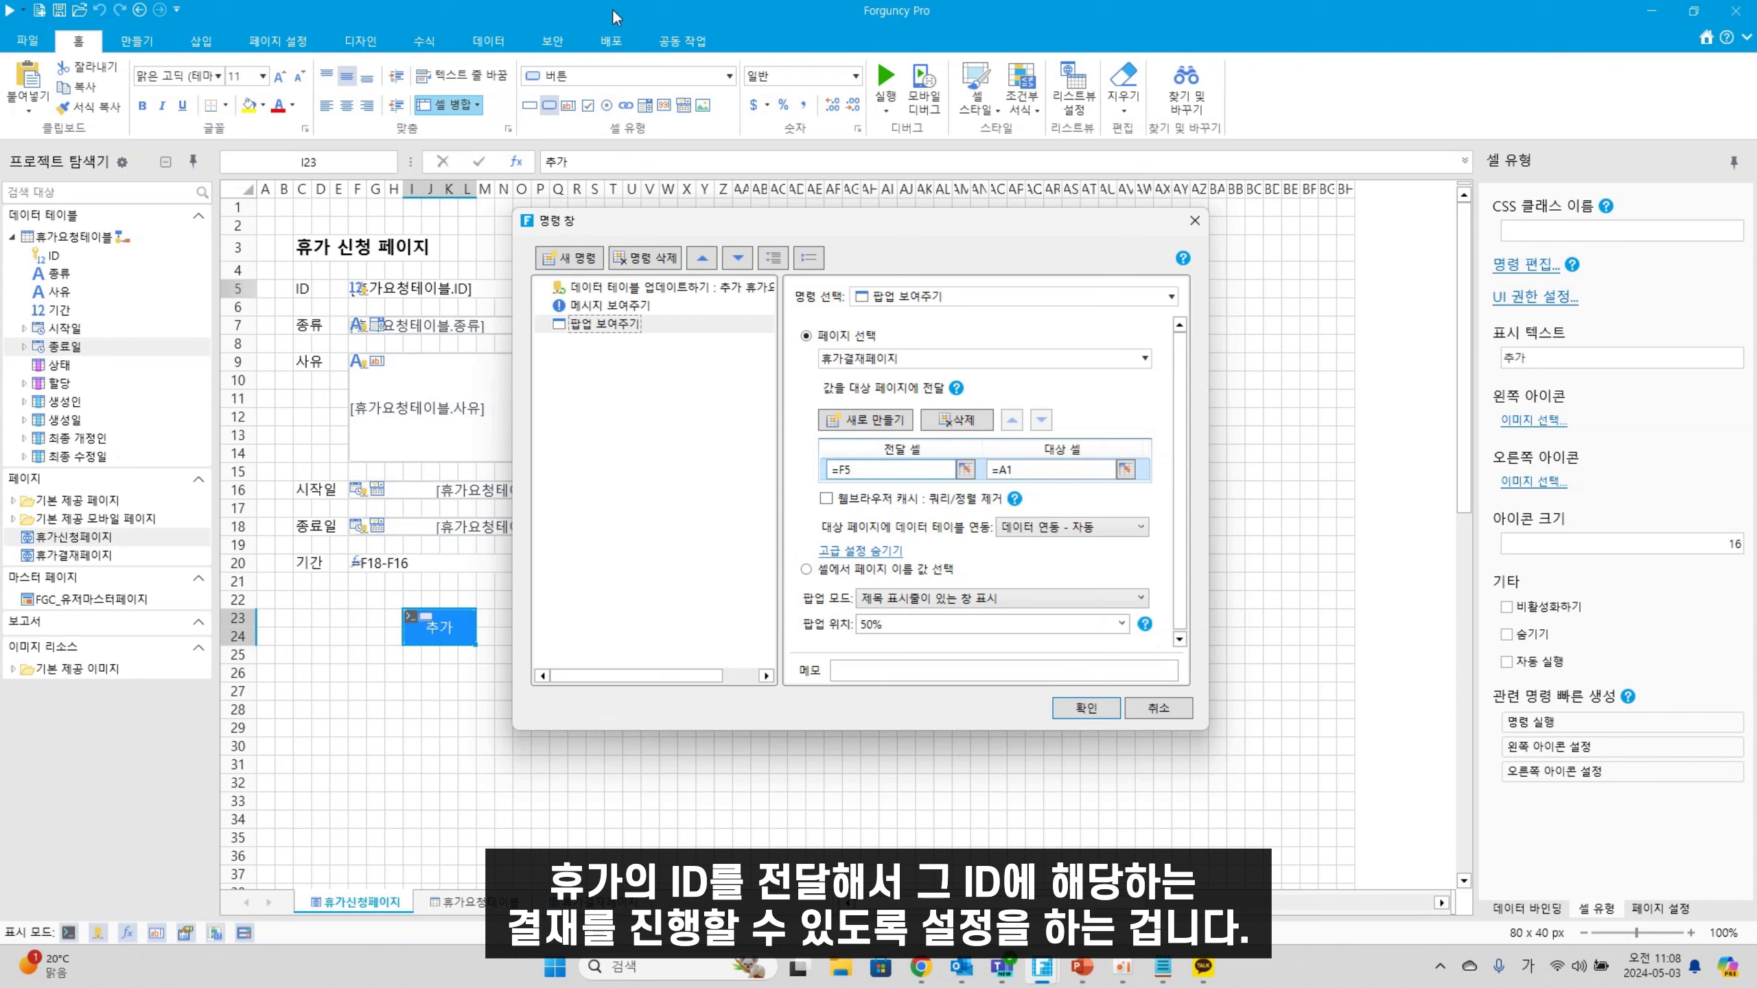
# Choose 연동 데이터 불러오기 so the target page loads the linked record, and confirm the popup command
pyautogui.click(1054, 530)
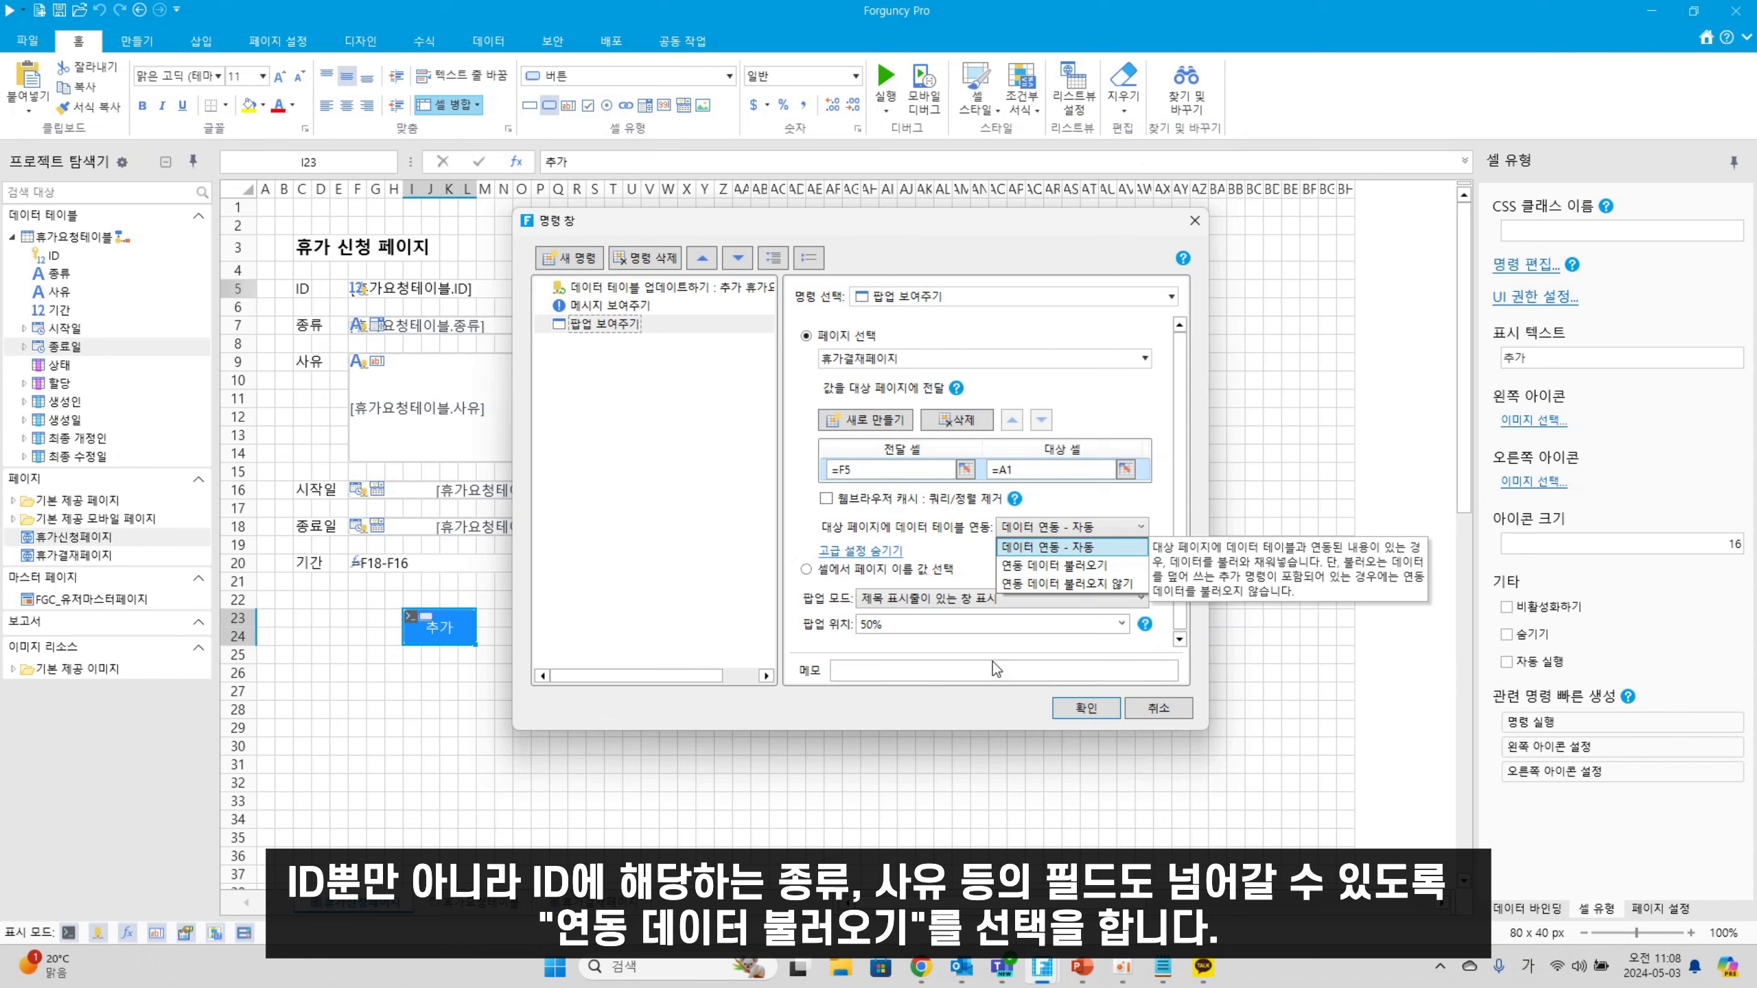
pyautogui.click(1018, 568)
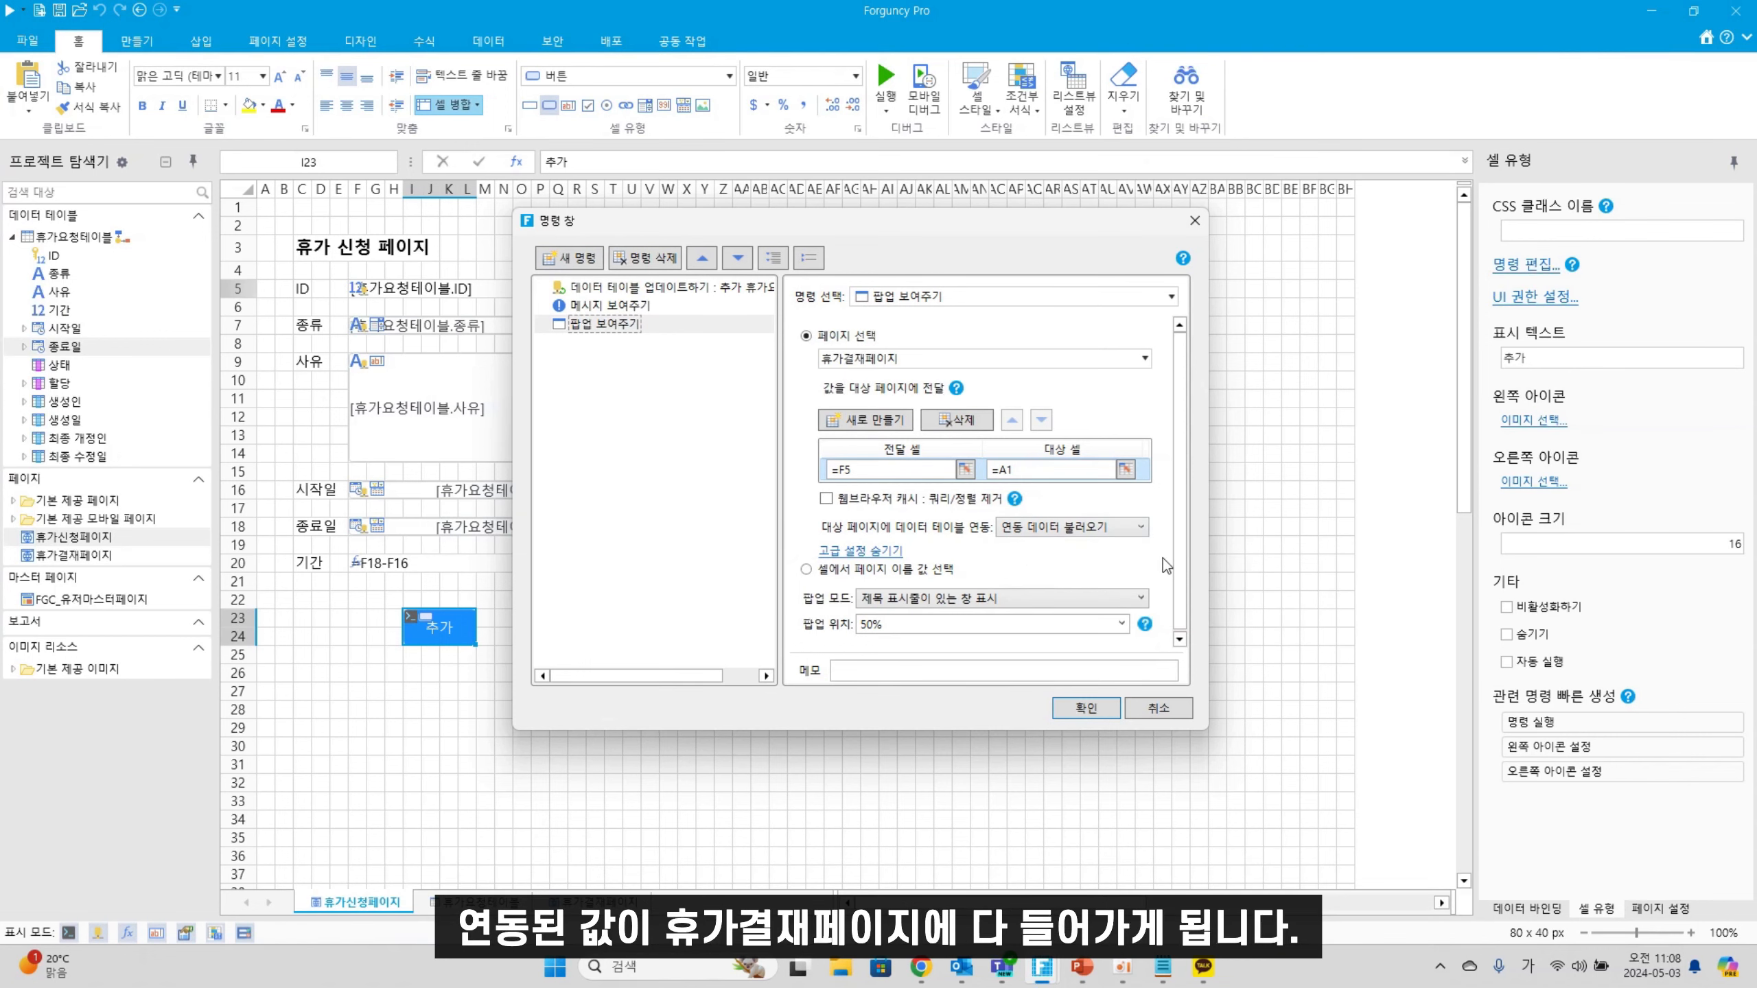
pyautogui.click(1072, 713)
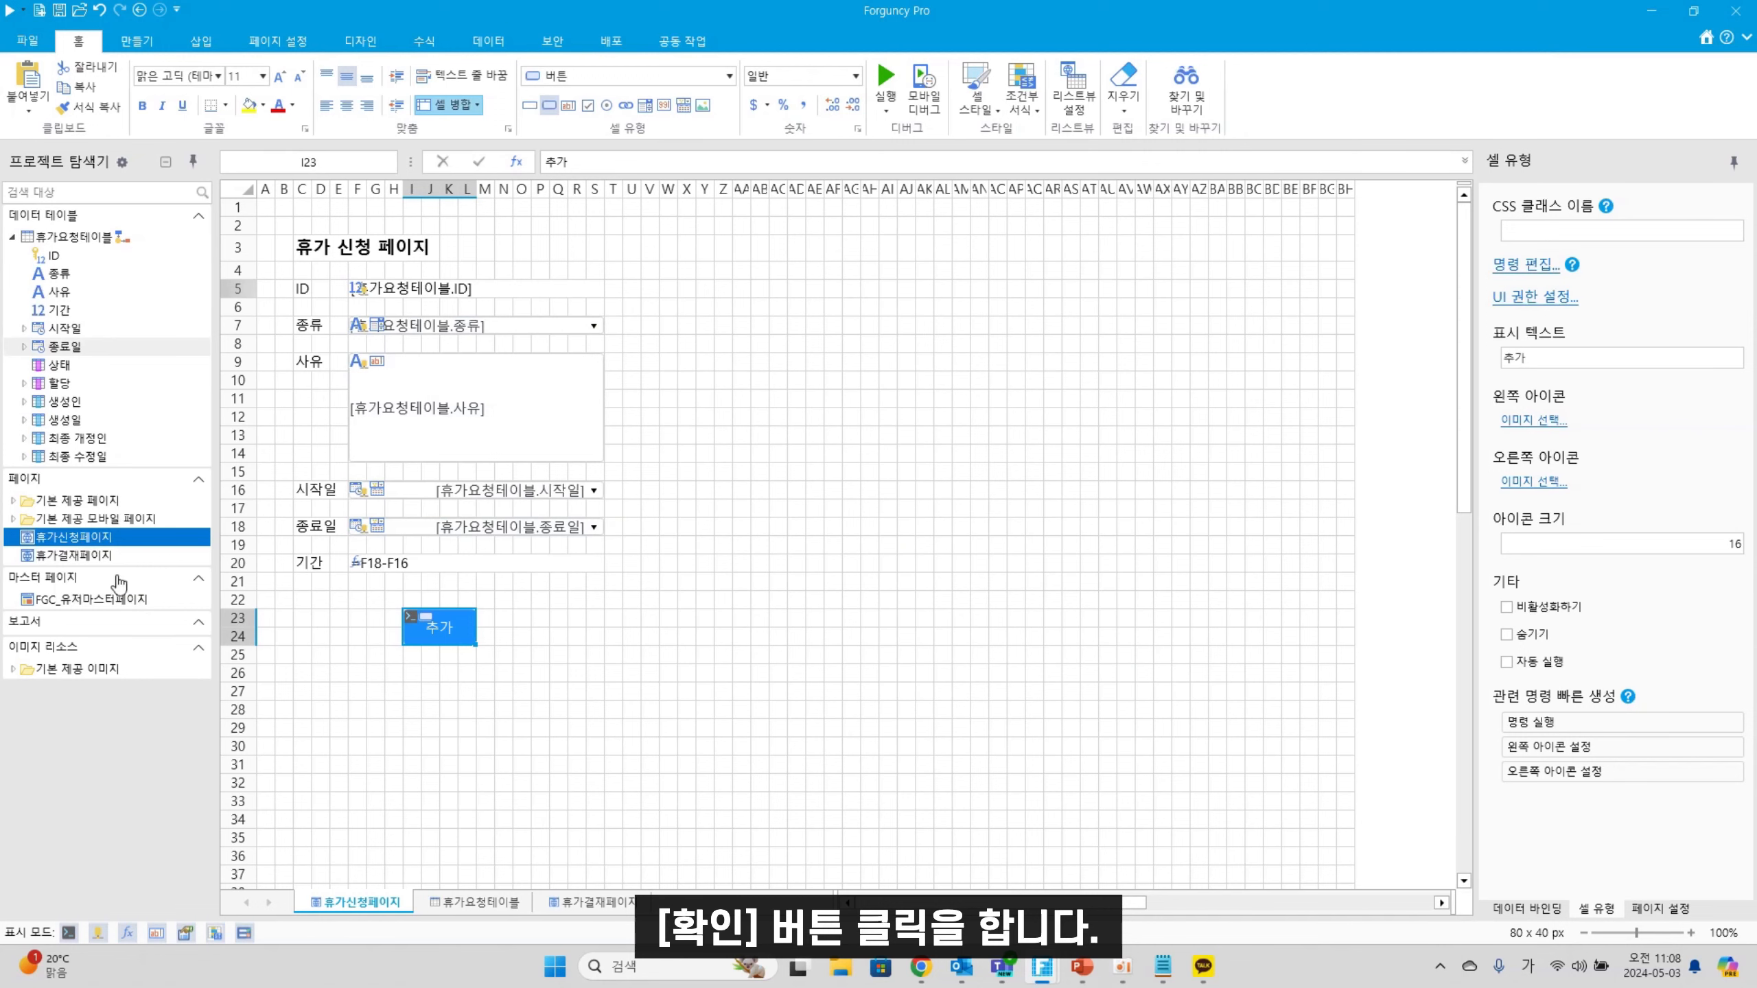
pyautogui.click(88, 553)
# Open 휴가결재페이지 and bind the 휴가요청테이블 ID field to cell A1
pyautogui.doubleClick(88, 553)
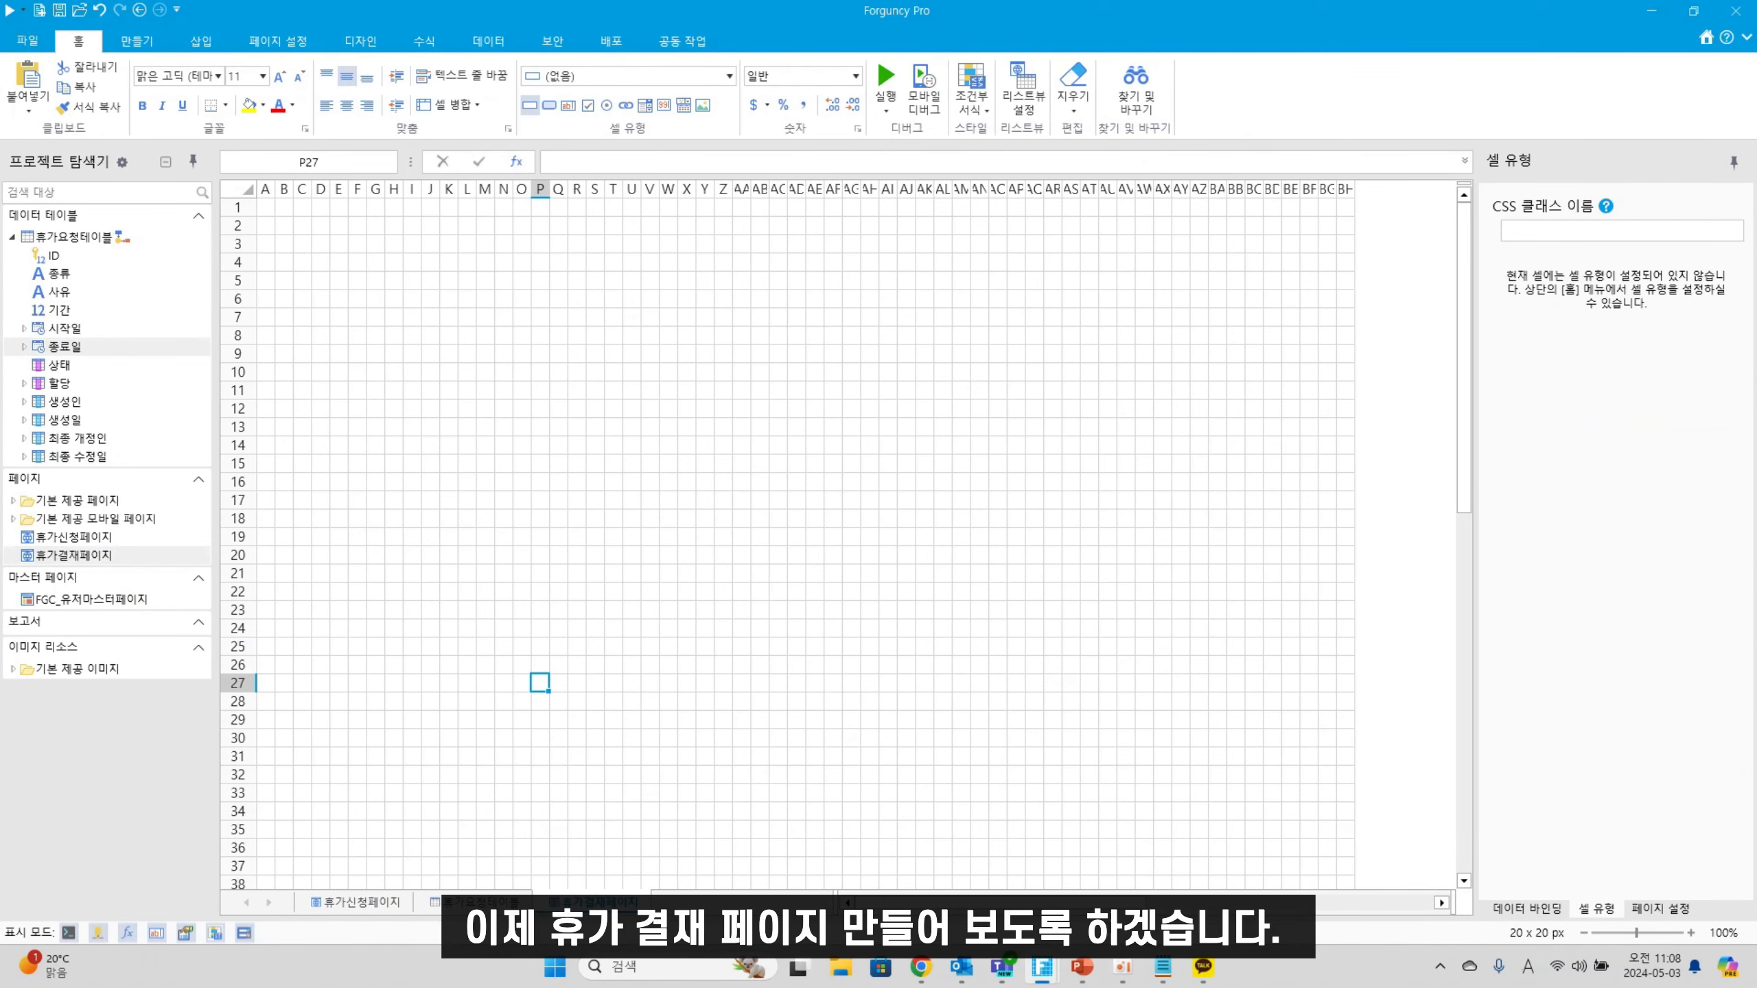
pyautogui.click(266, 209)
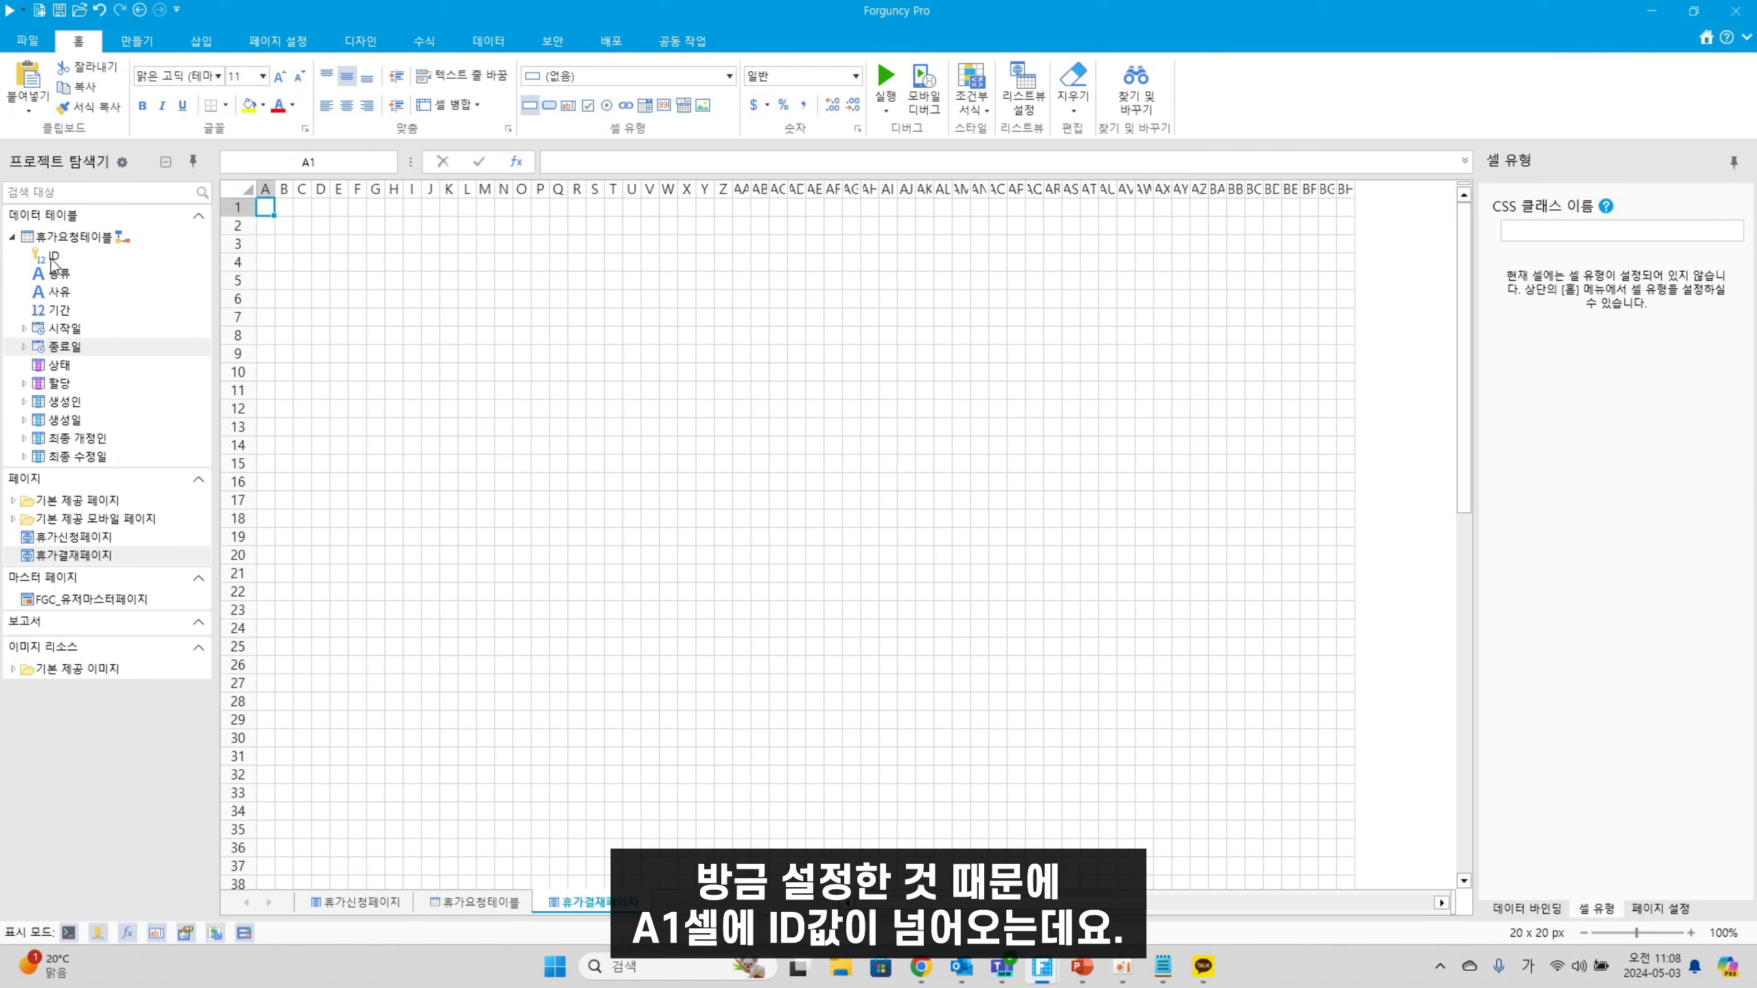
pyautogui.moveTo(52, 256); pyautogui.dragTo(271, 212)
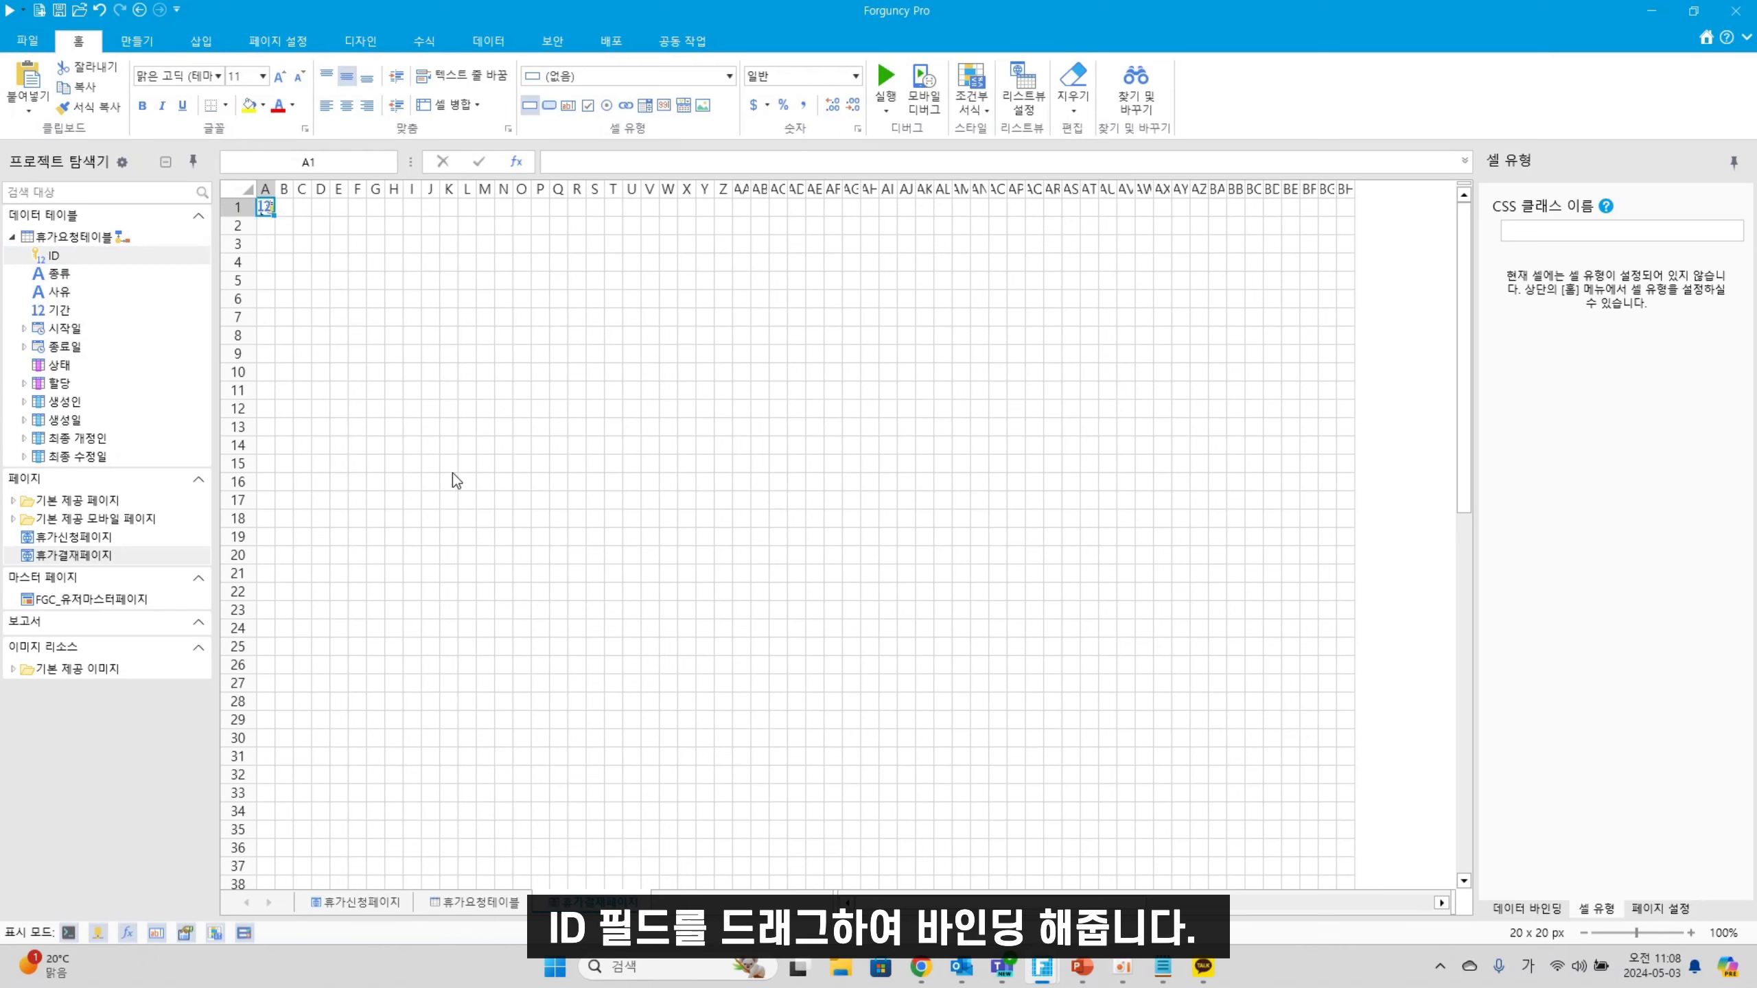
pyautogui.click(429, 461)
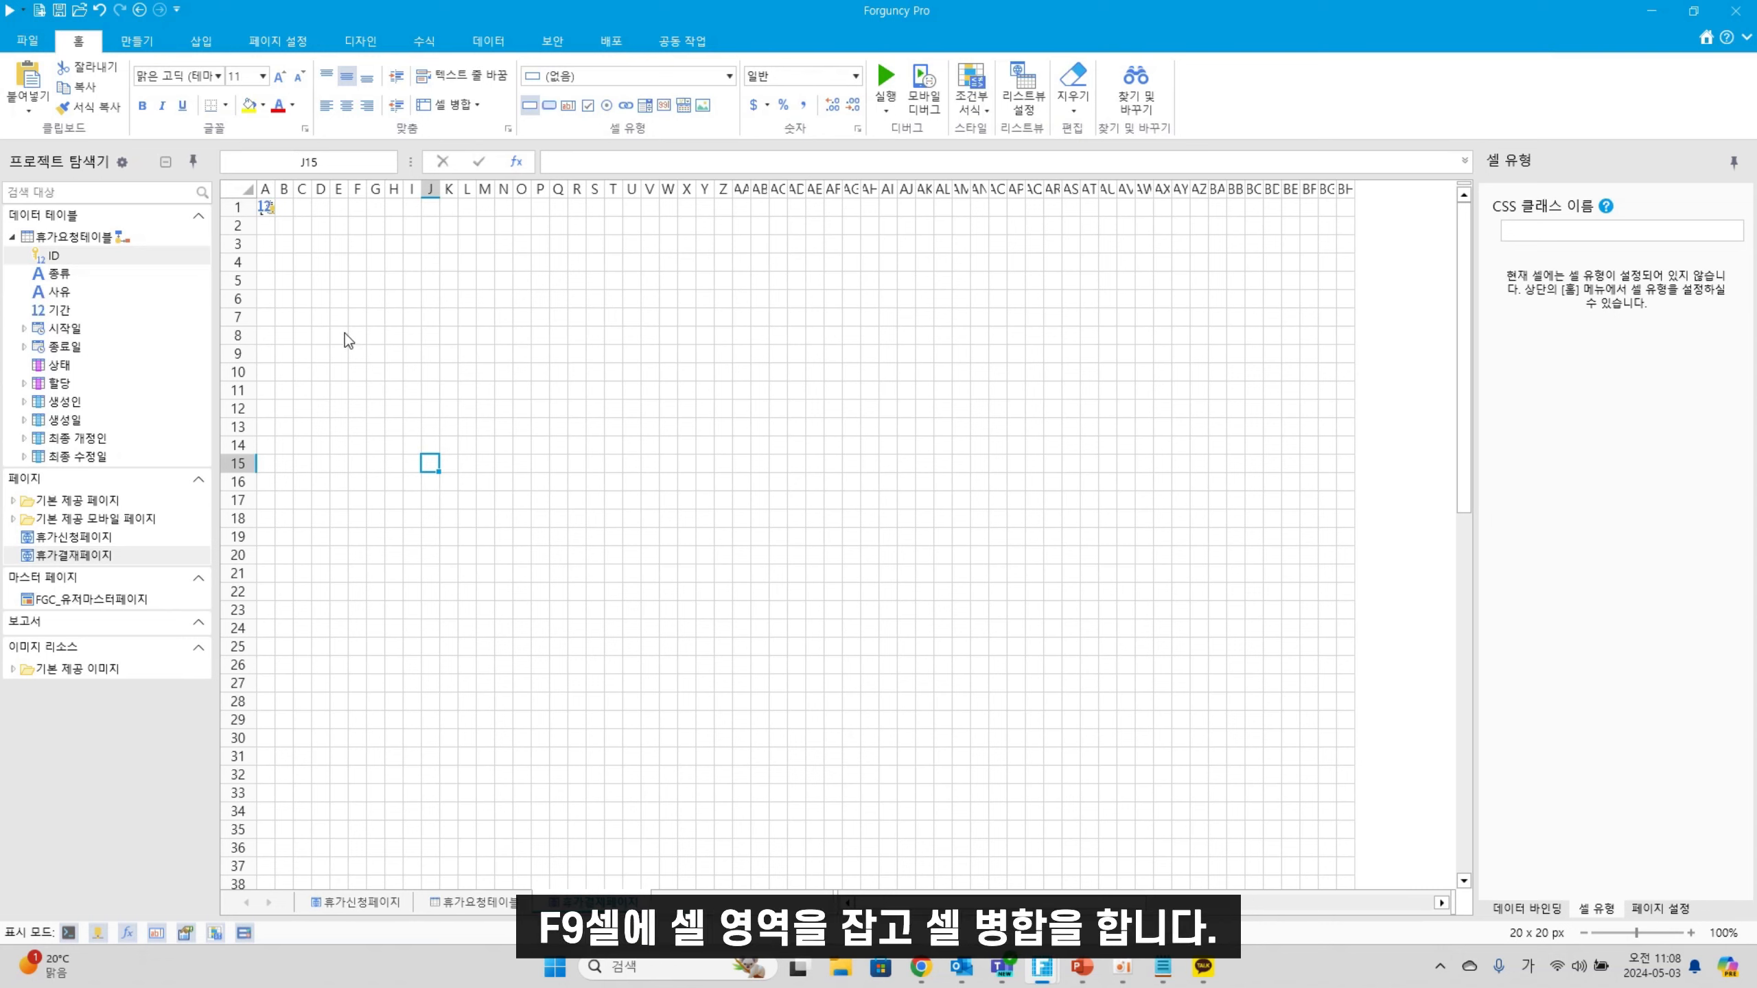
pyautogui.moveTo(345, 355); pyautogui.dragTo(469, 351)
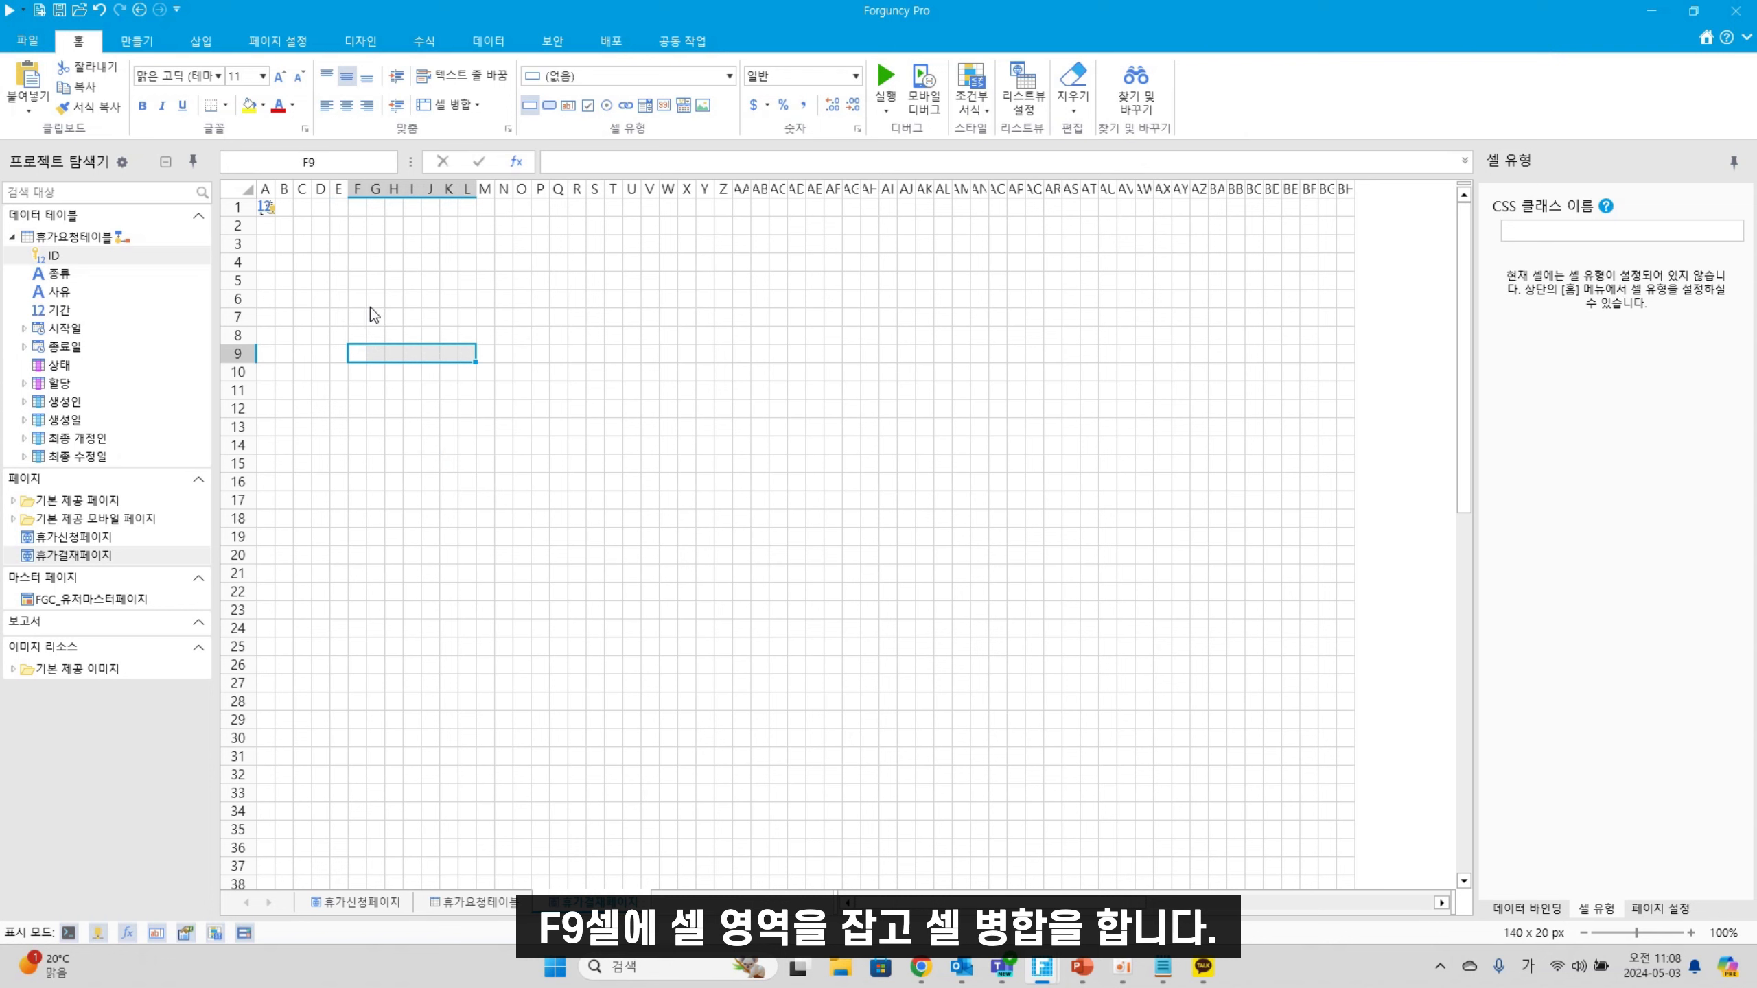
# Merge F9:L9 and add a bold, centred 휴가결재페이지 title in a taller row 9
pyautogui.click(456, 108)
pyautogui.moveTo(246, 363); pyautogui.dragTo(246, 379)
pyautogui.write('ㅎ')
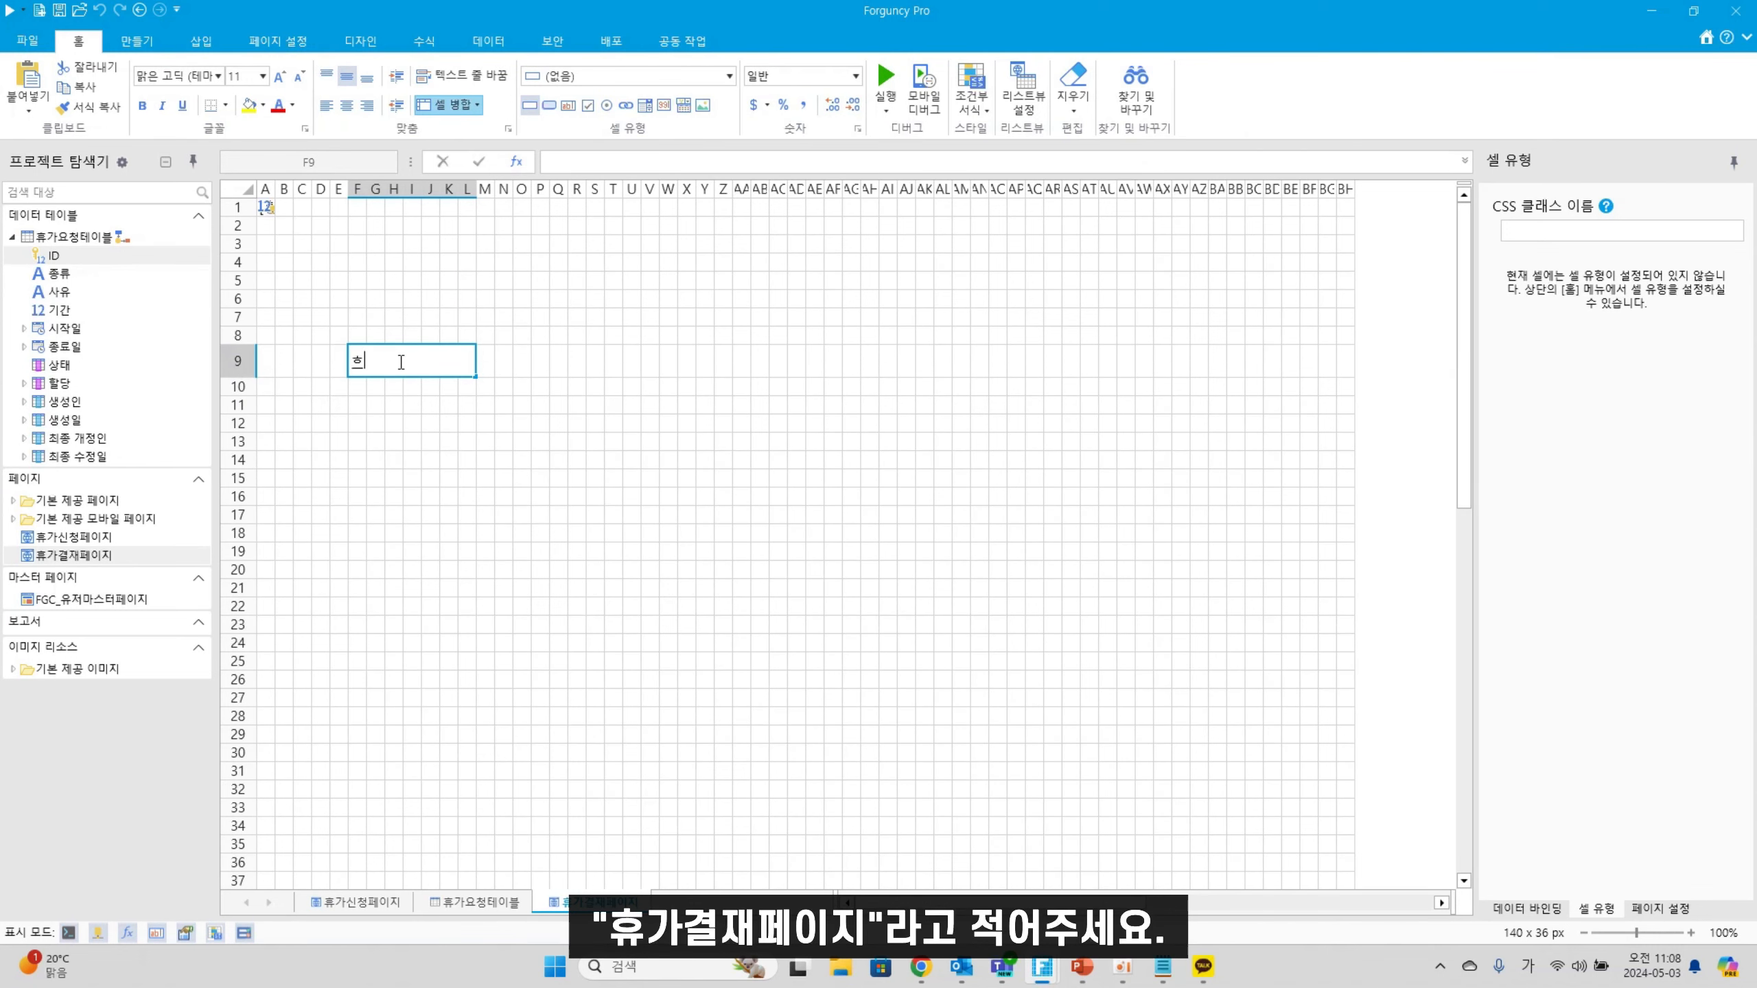
pyautogui.write('ㅠㄱㅏㄱㅕㄹㅈㅐㅍㅔㅇㅣㅈㅣ')
pyautogui.click(465, 422)
pyautogui.click(448, 372)
pyautogui.click(143, 106)
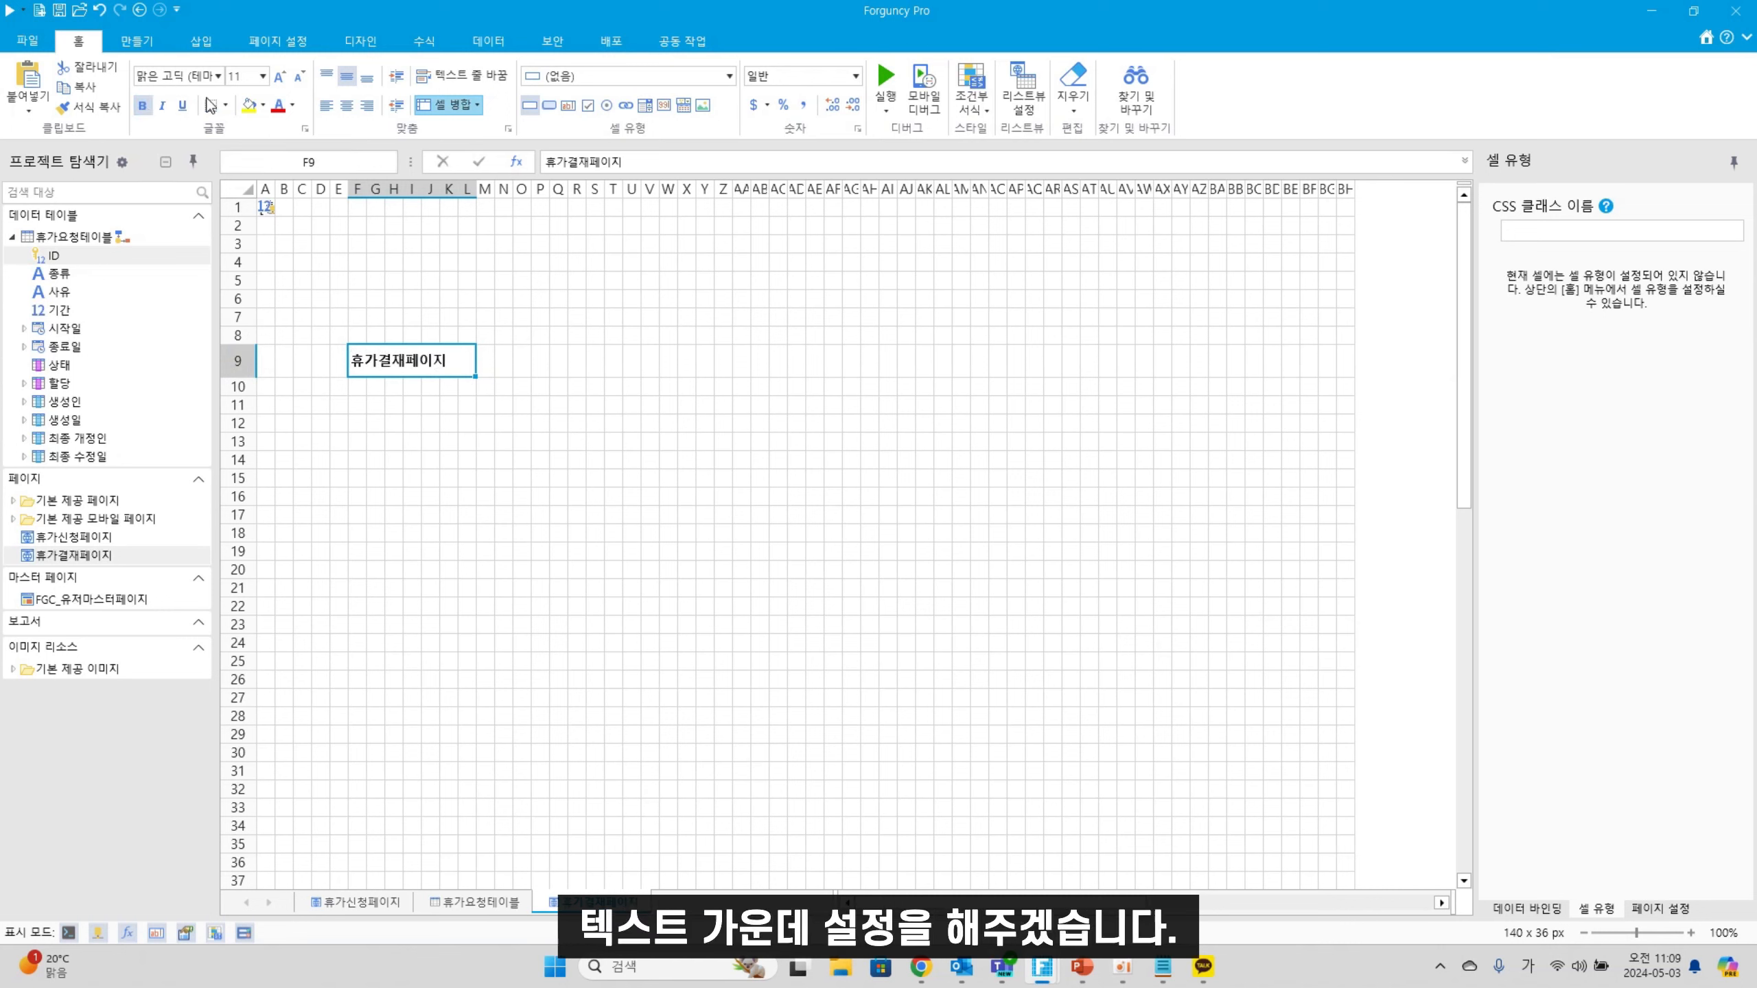
pyautogui.click(347, 105)
pyautogui.click(512, 537)
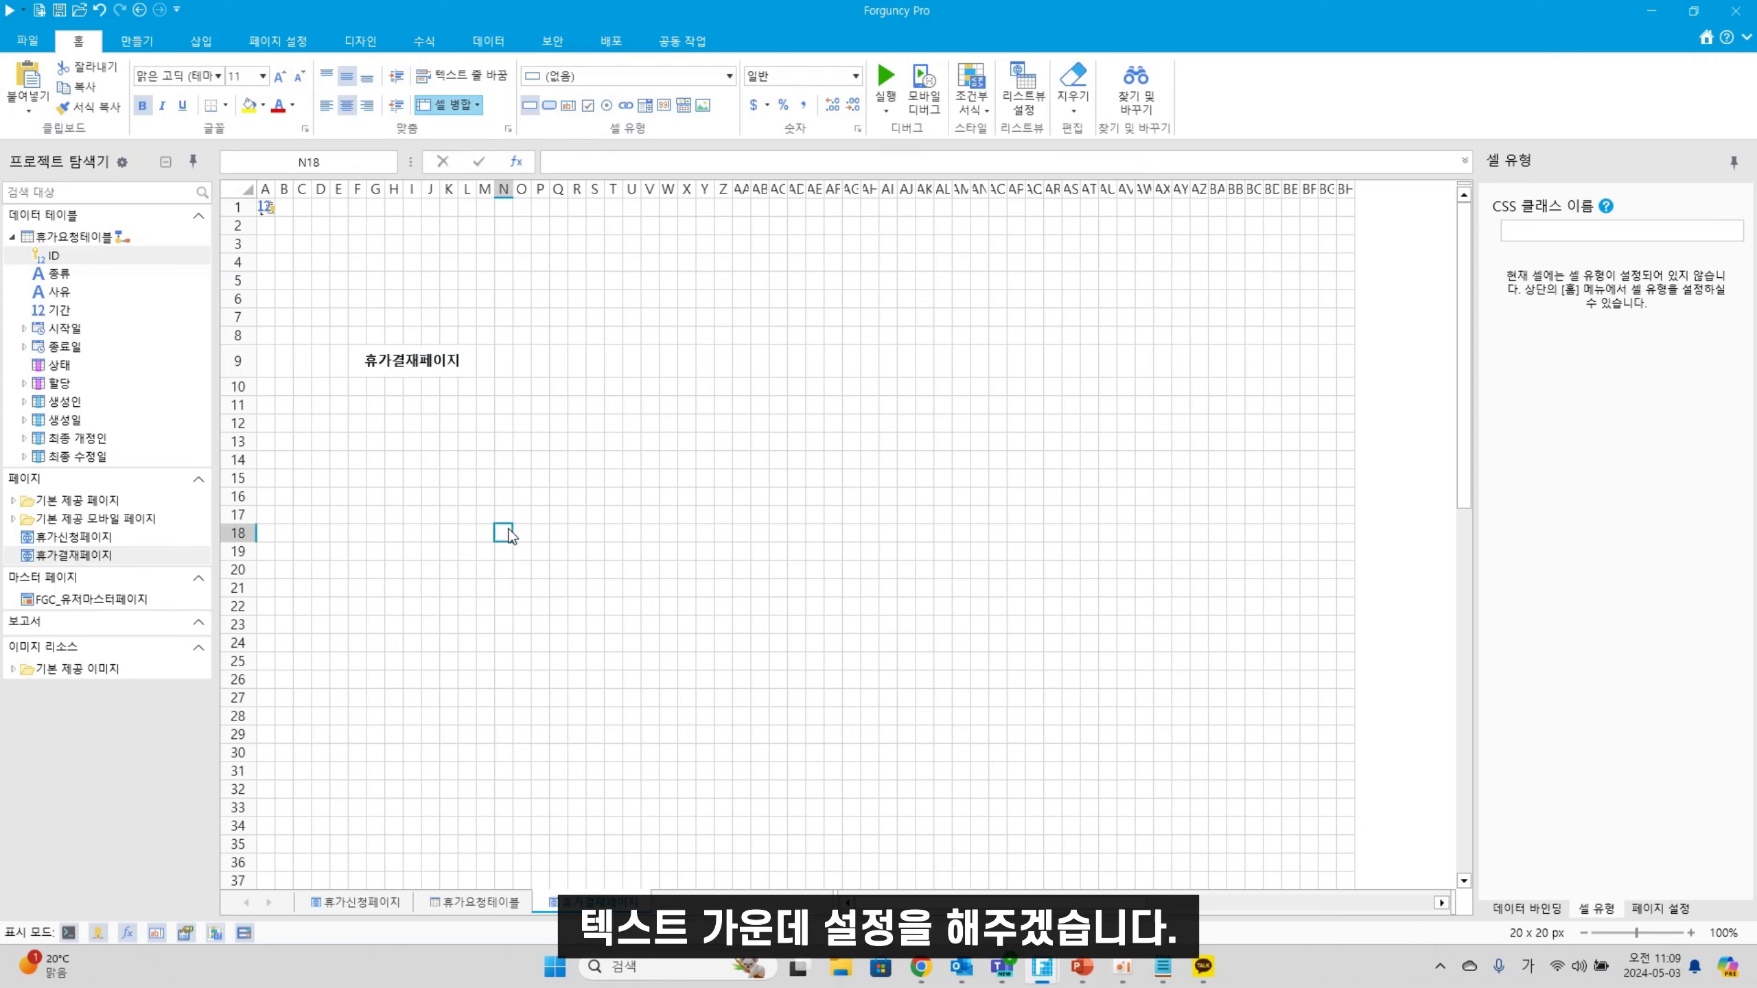
# Add a 결재 label in the merged column M cells, wrapped so it stacks vertically
pyautogui.moveTo(490, 360); pyautogui.dragTo(485, 396)
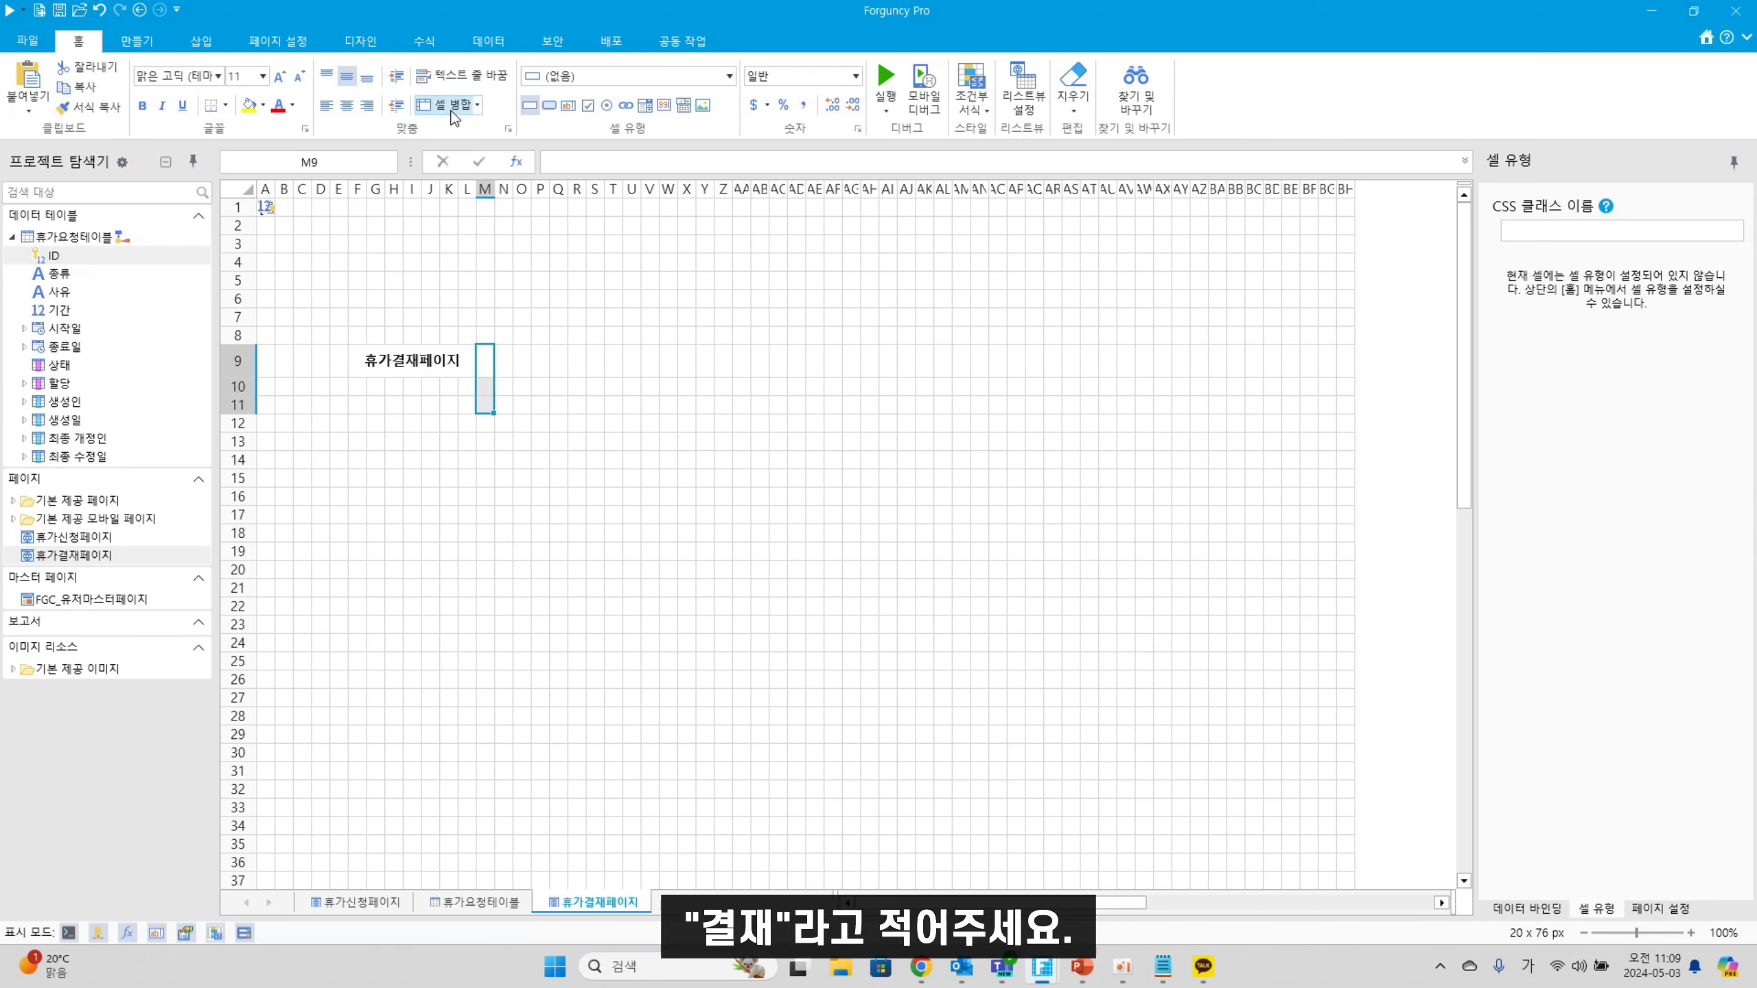
pyautogui.doubleClick(489, 375)
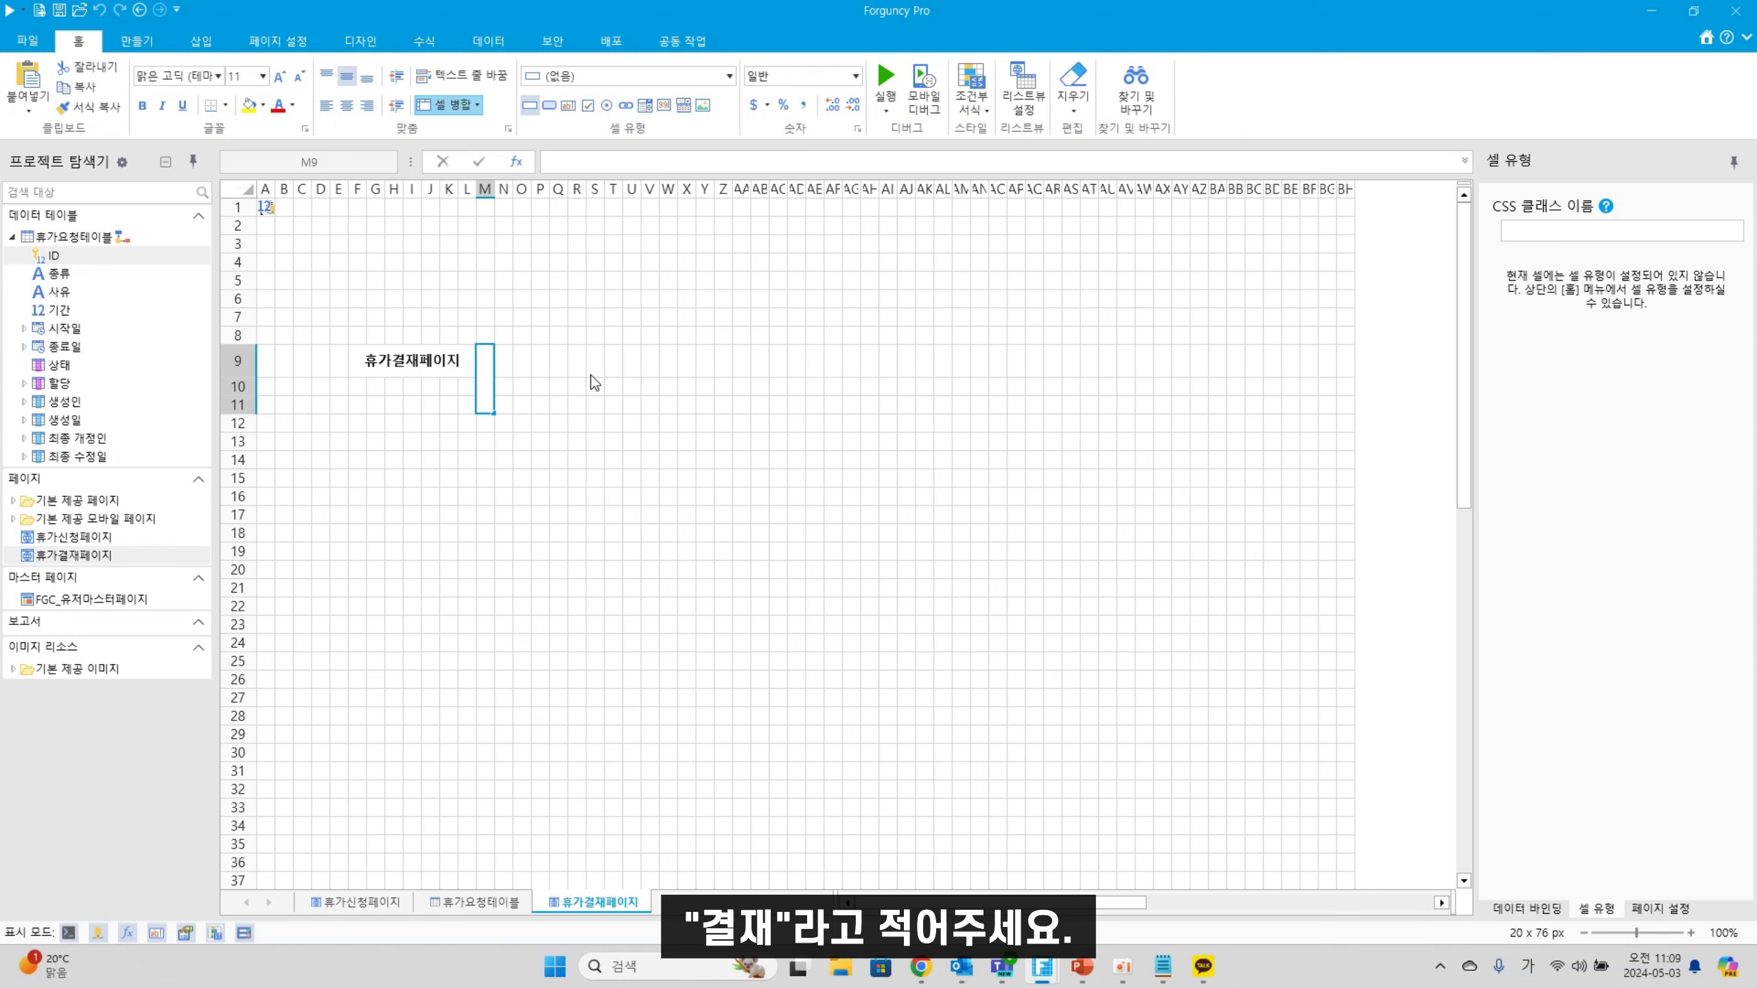
pyautogui.write('결재')
pyautogui.click(462, 85)
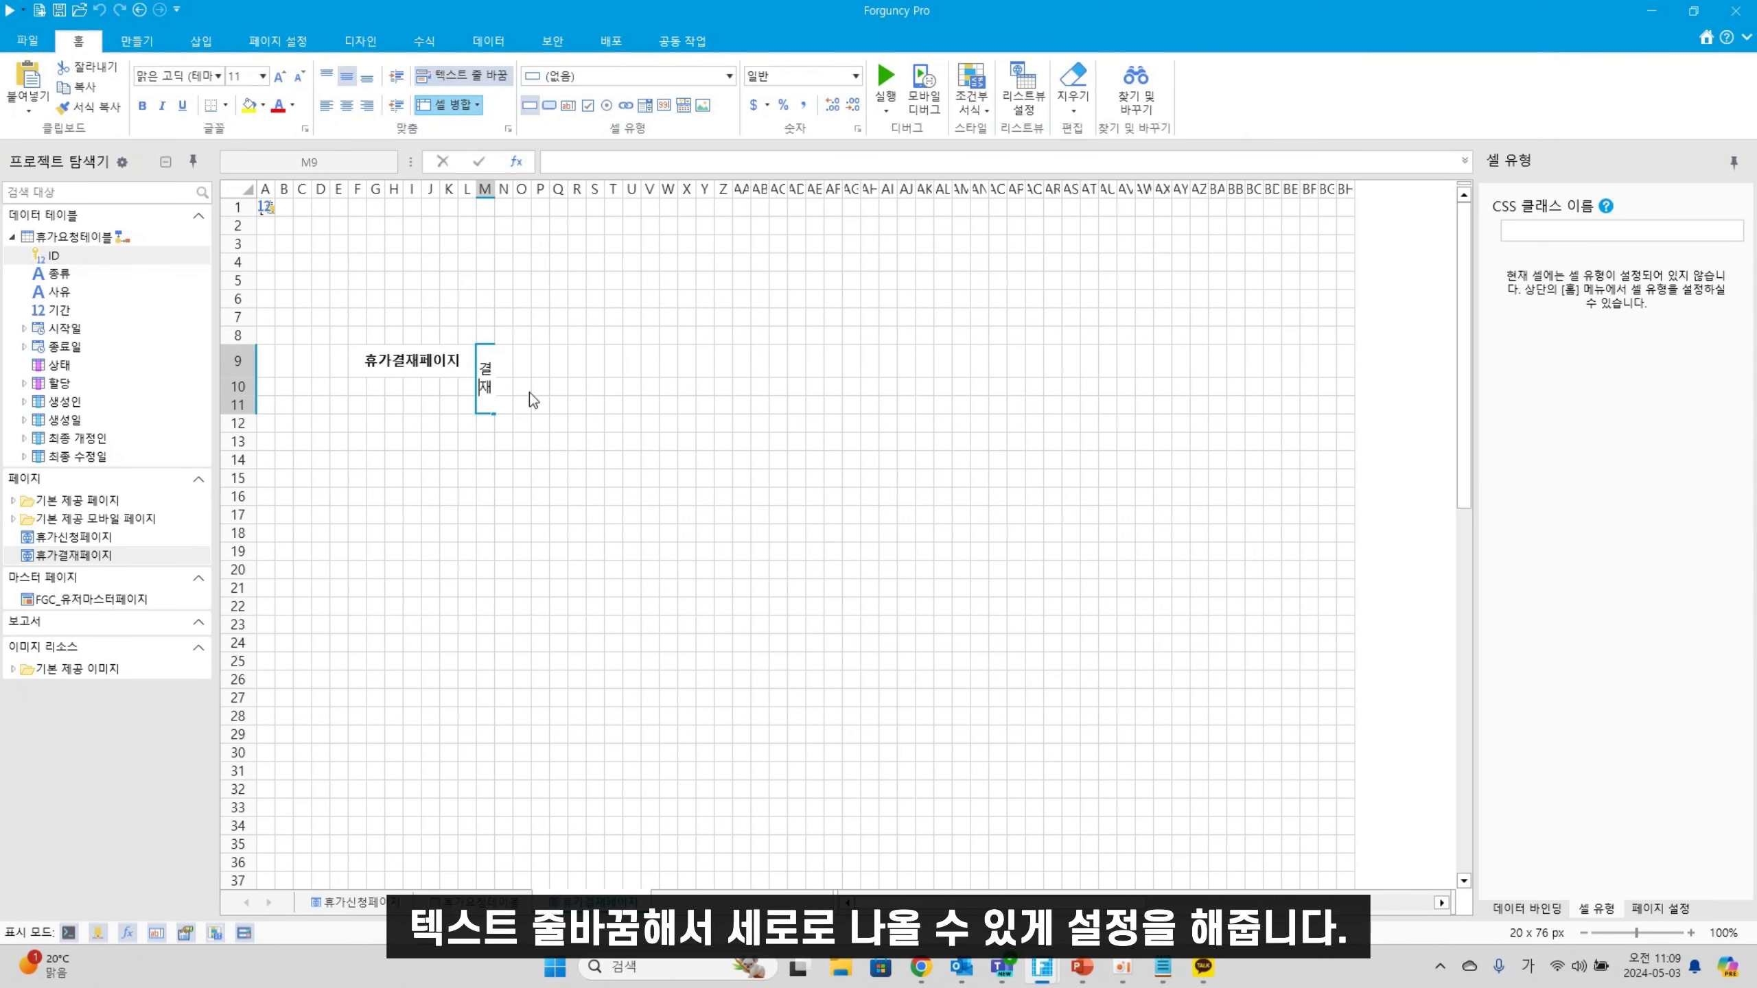
pyautogui.click(565, 501)
pyautogui.click(491, 395)
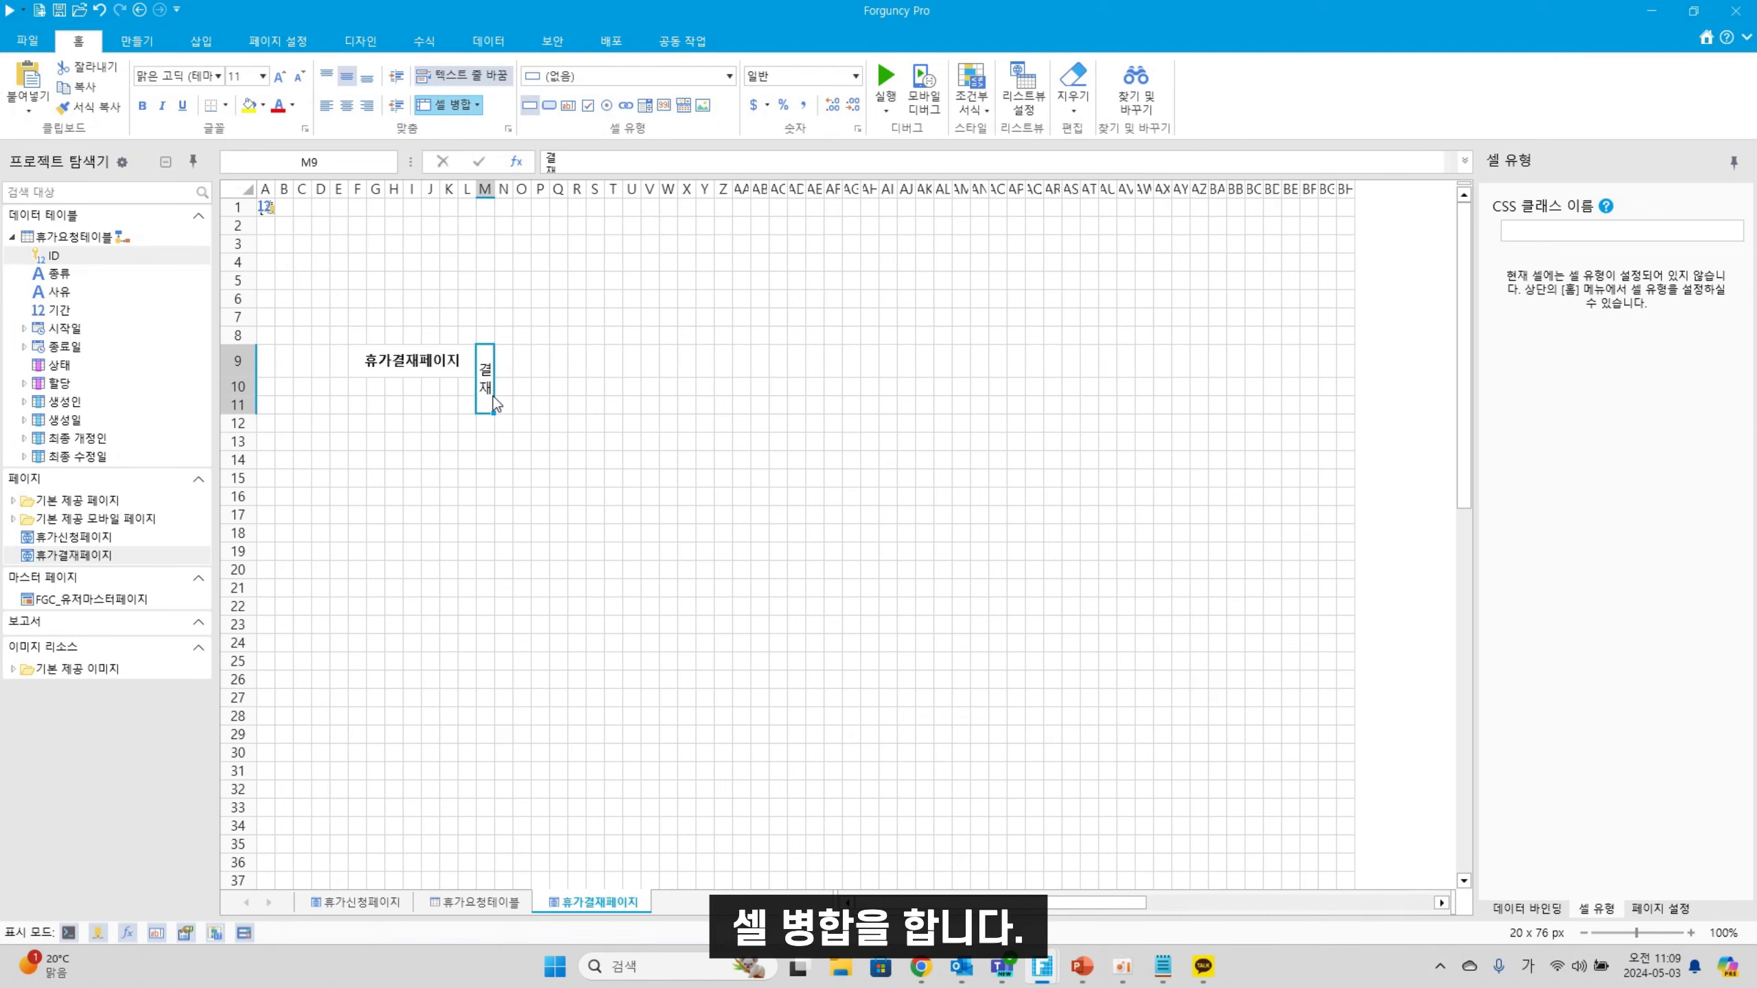
pyautogui.click(502, 362)
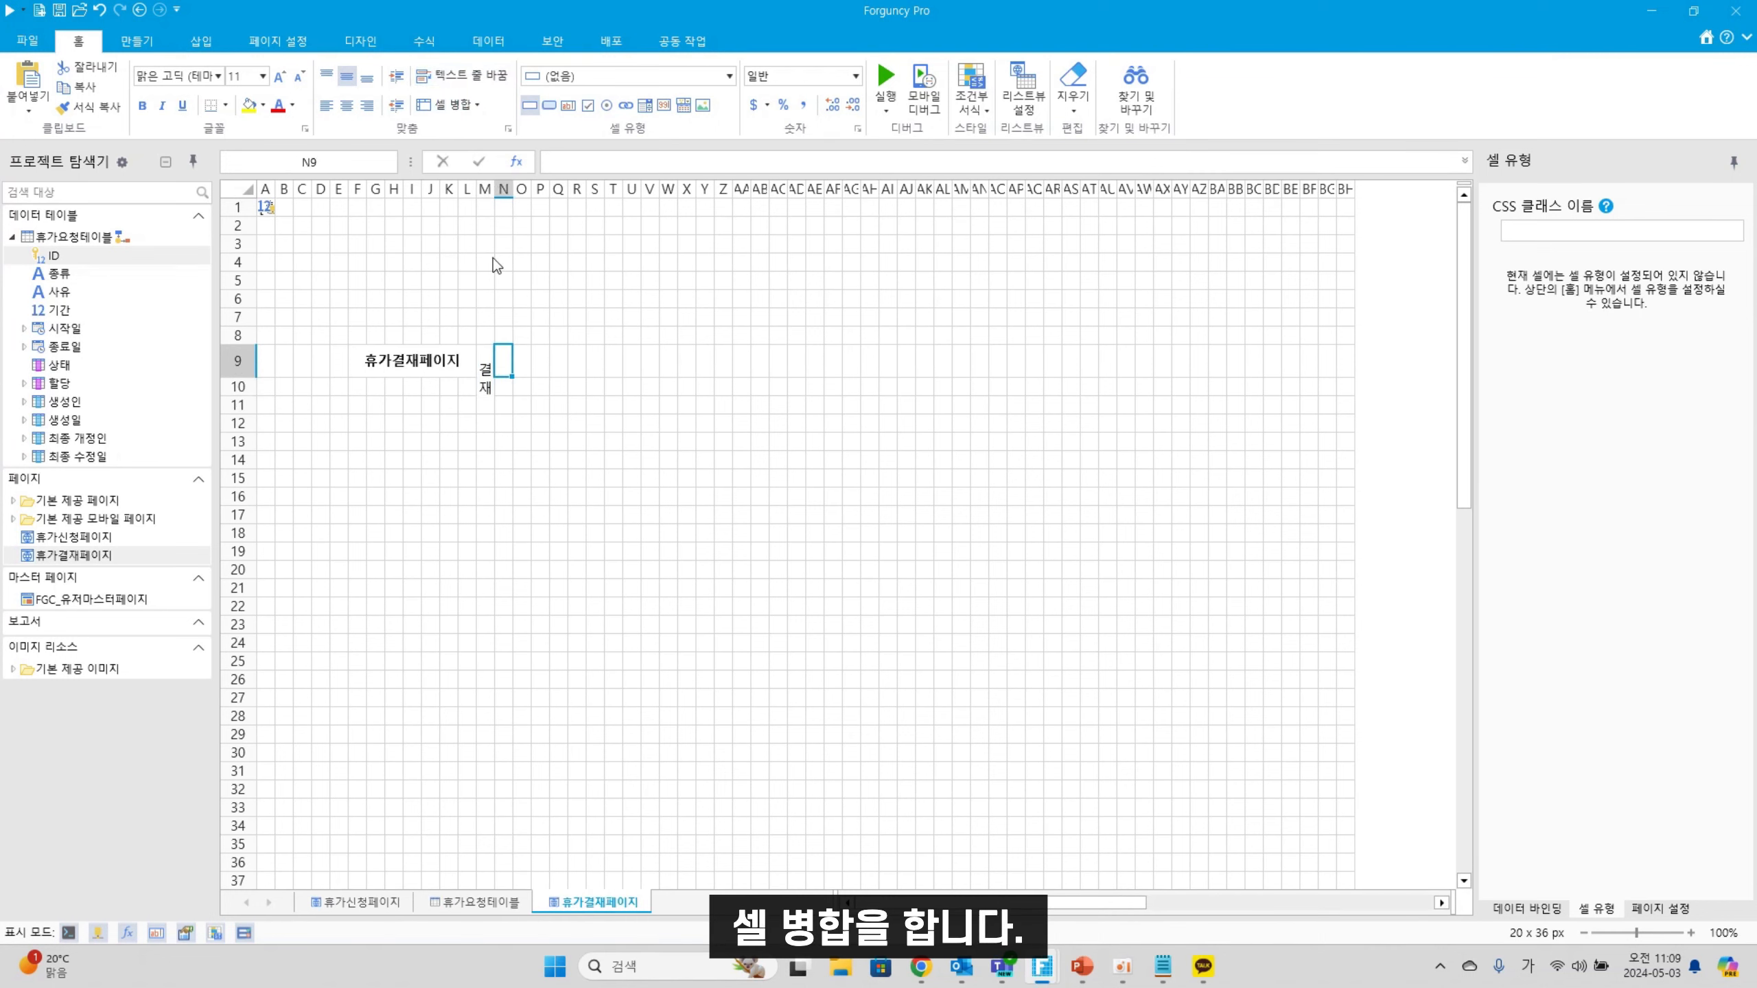
# Merge M8:M11 for the 결재 label and add a 기안자 heading in merged N8:Q8
pyautogui.moveTo(486, 335); pyautogui.dragTo(485, 404)
pyautogui.click(444, 105)
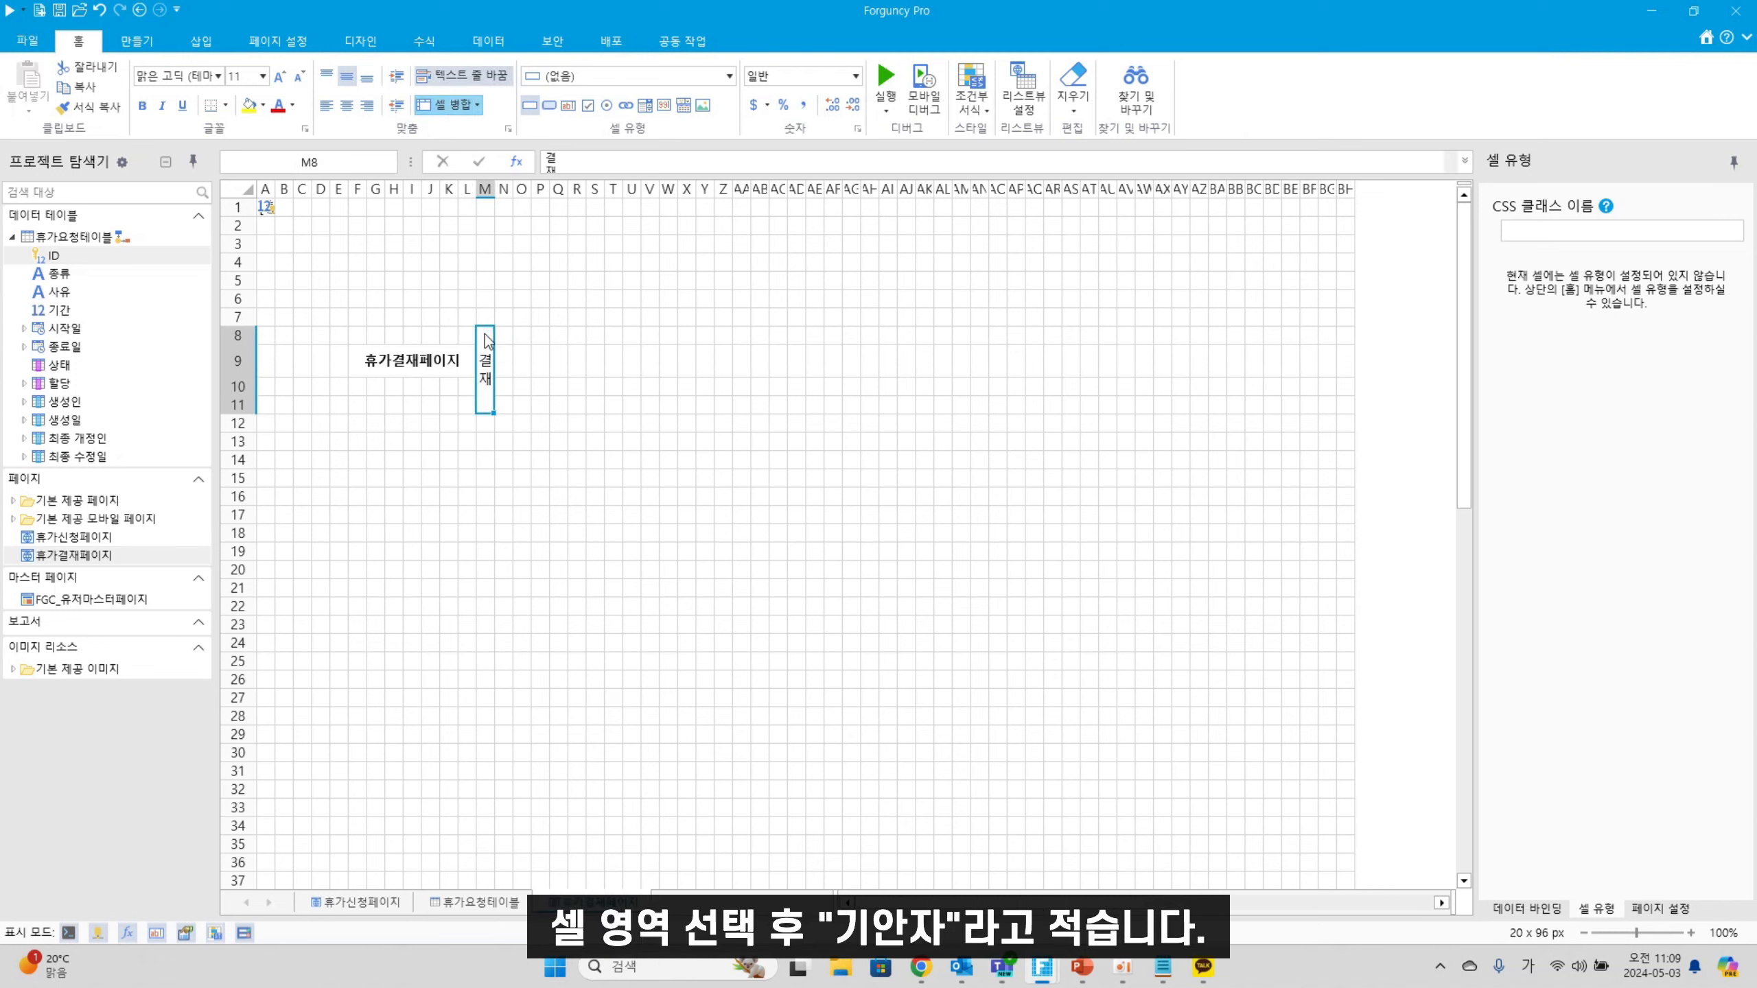
pyautogui.moveTo(504, 342); pyautogui.dragTo(560, 342)
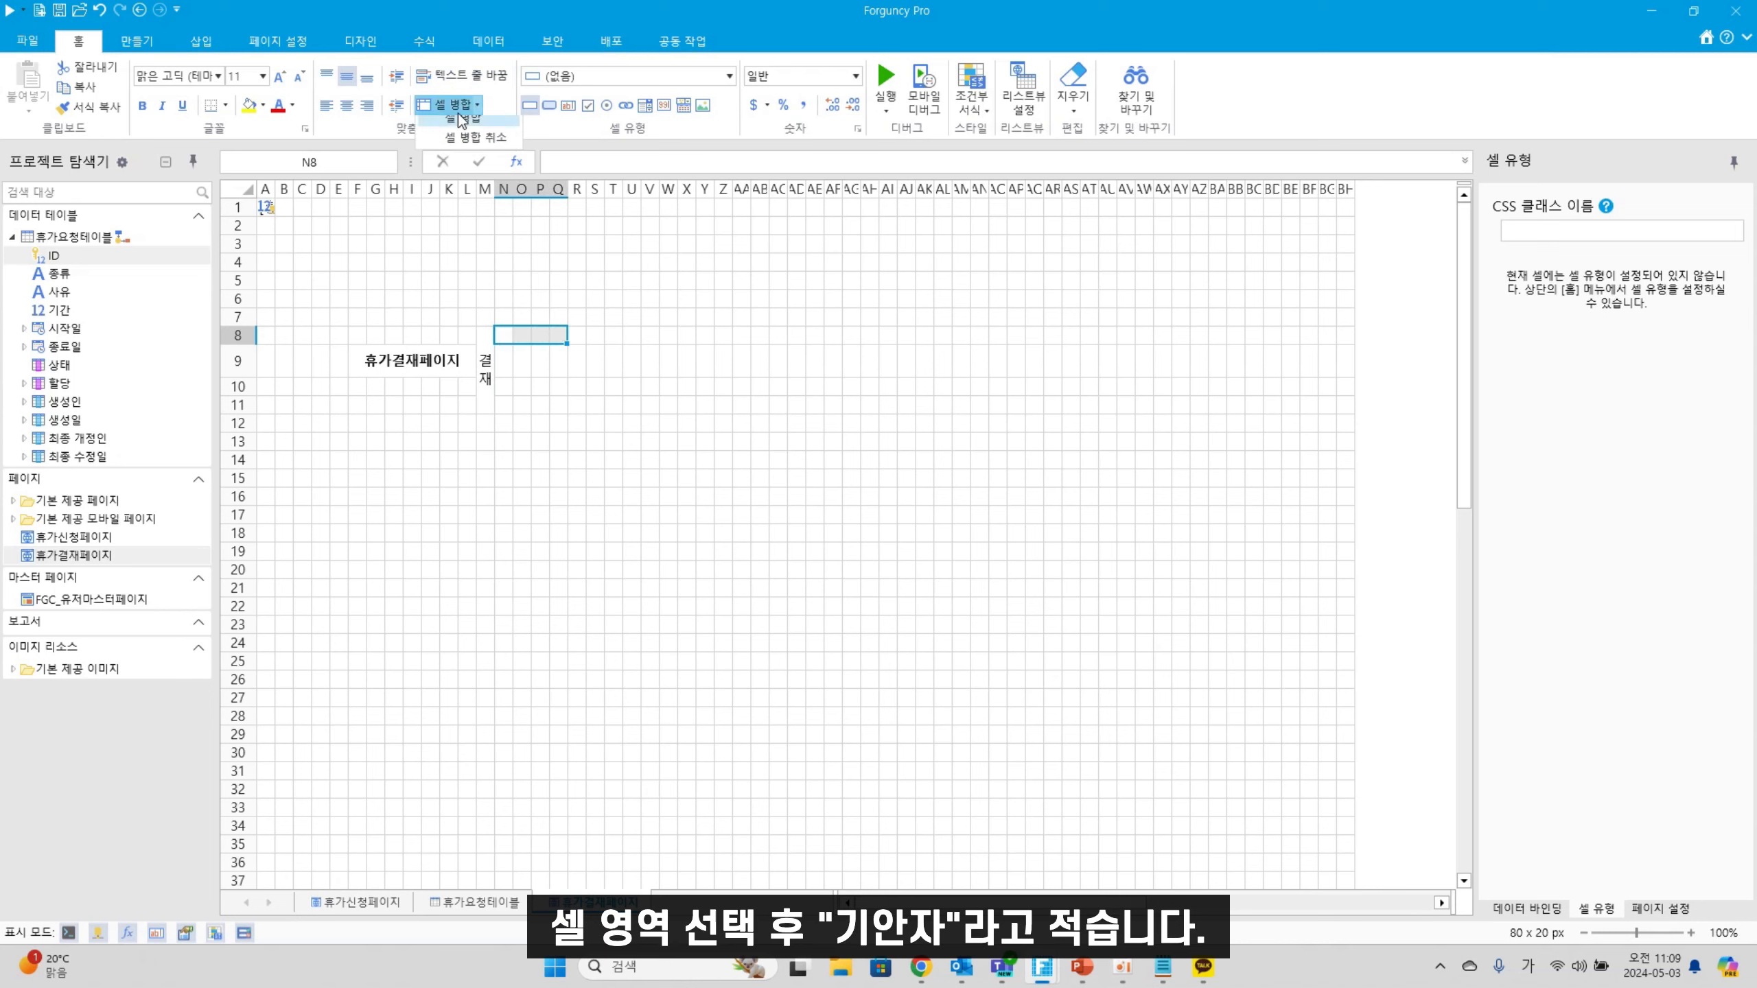
pyautogui.click(458, 107)
pyautogui.click(456, 129)
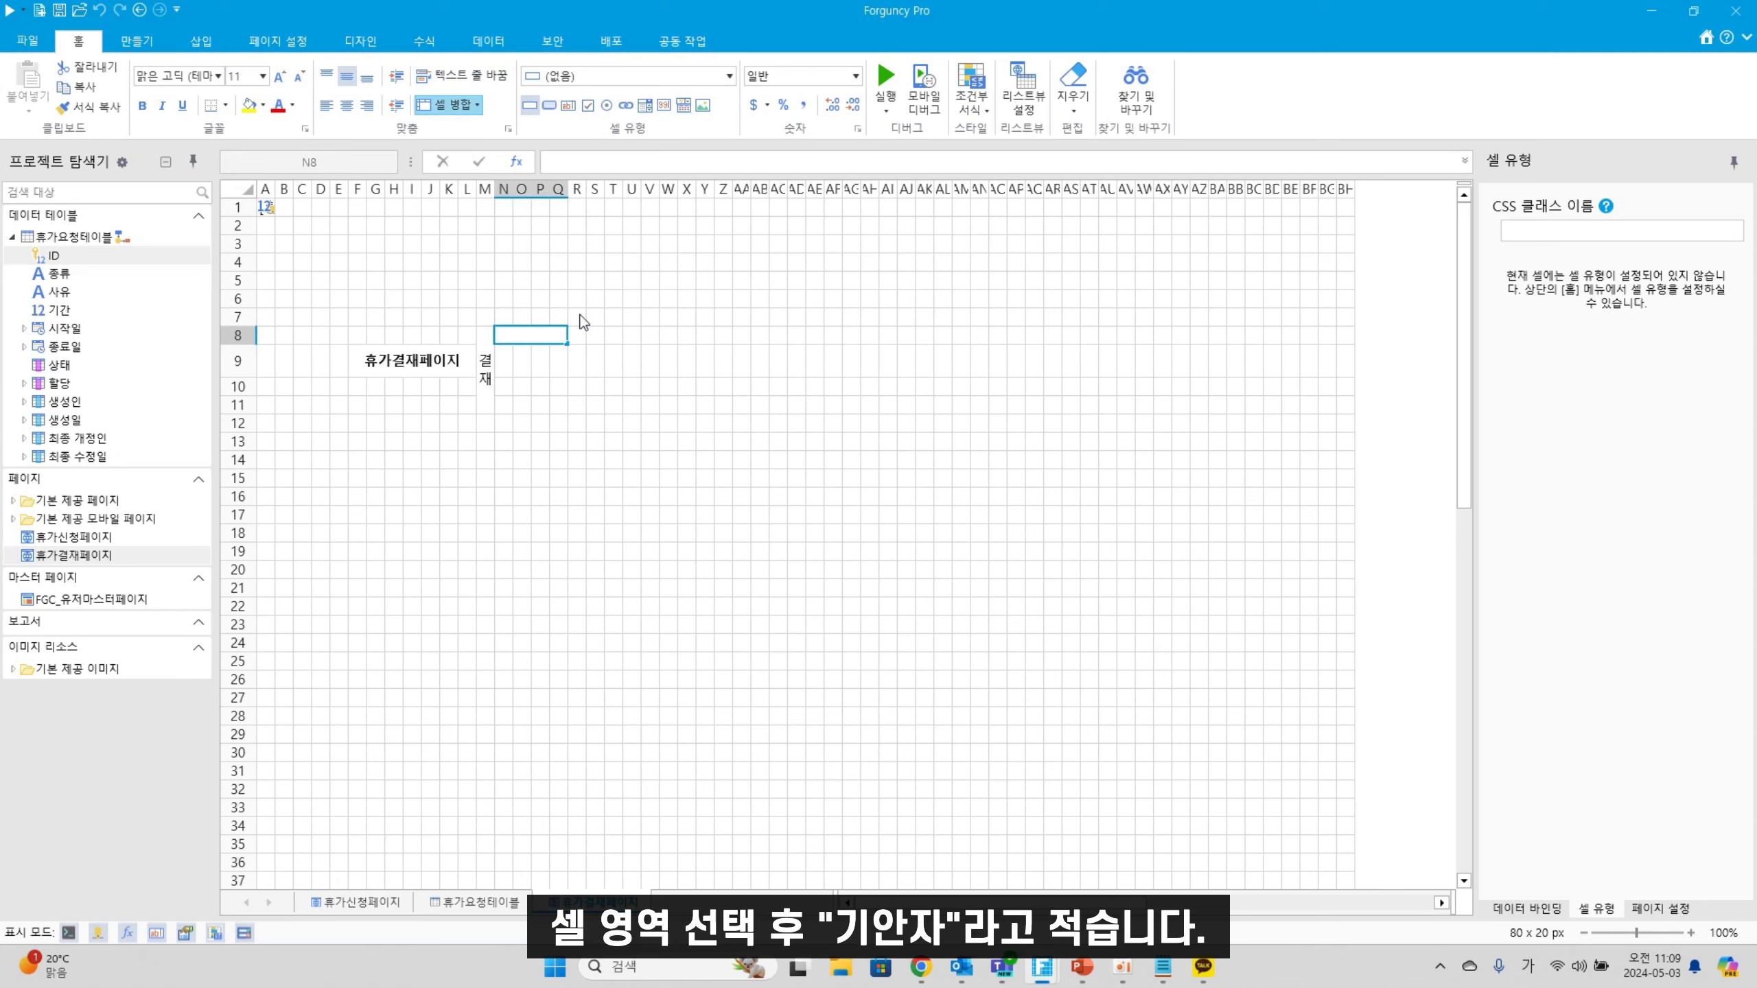
pyautogui.write('기앉')
pyautogui.write('자')
pyautogui.click(747, 461)
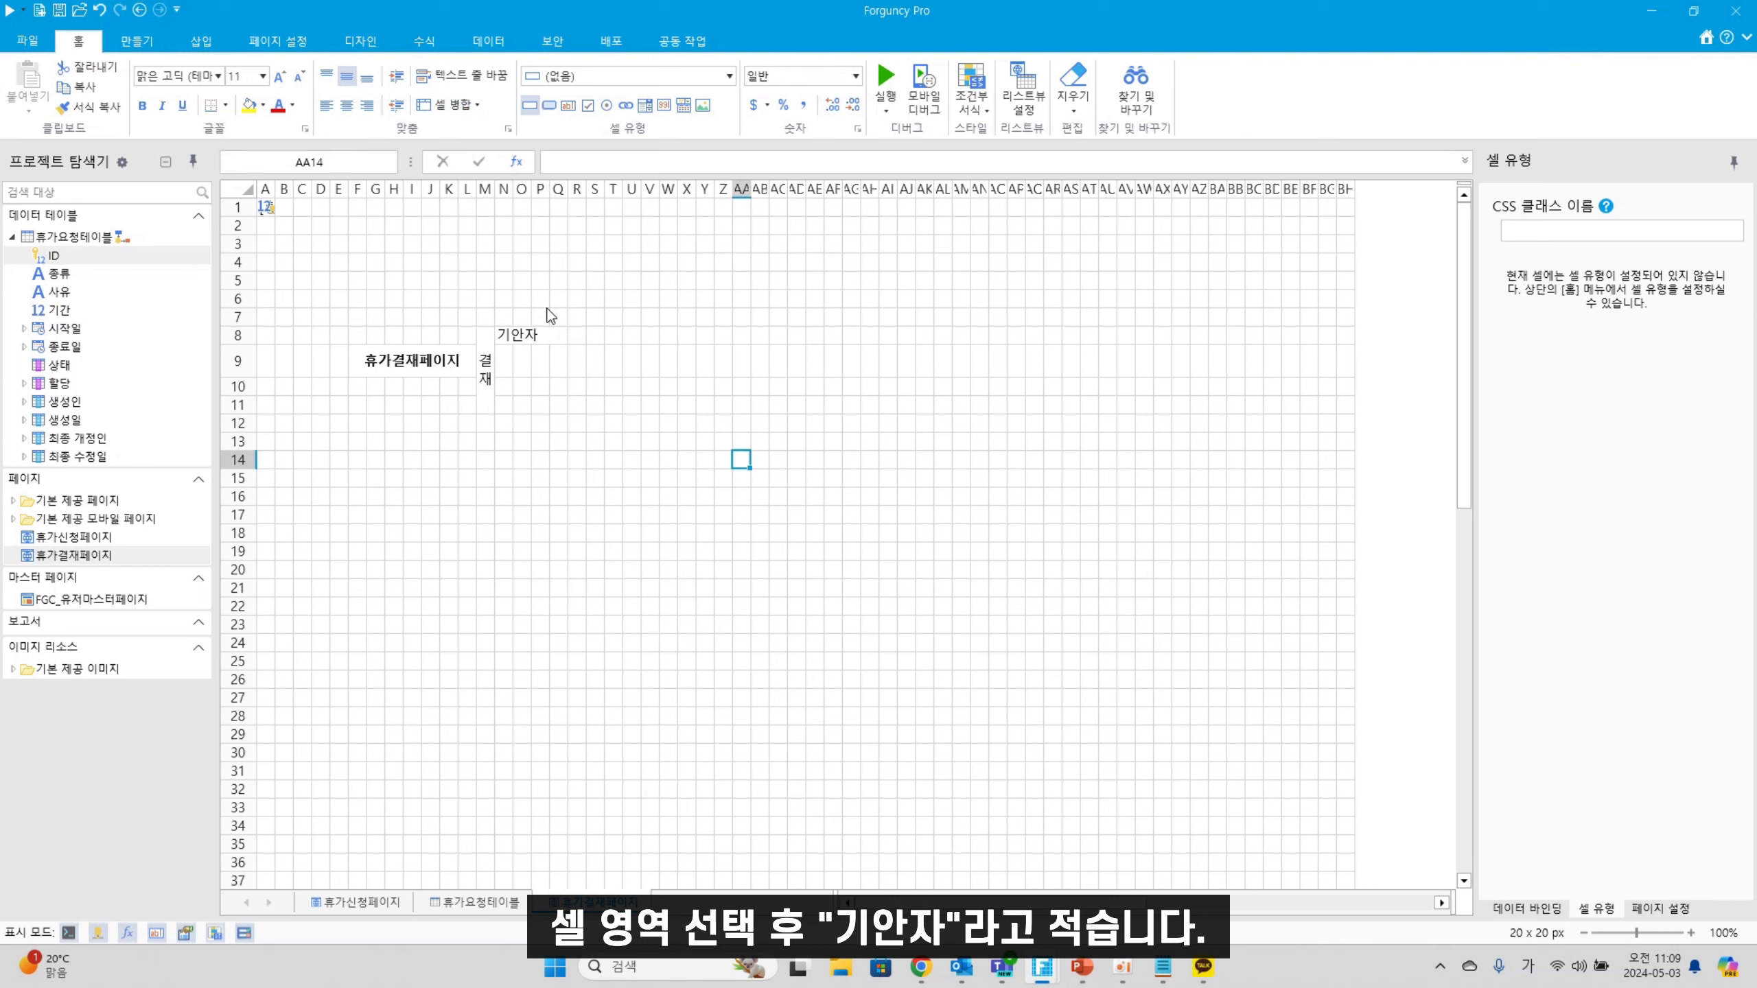
# Add 팀장 in merged R8:U8 and 부서장 in merged V8:Y8
pyautogui.moveTo(576, 335); pyautogui.dragTo(638, 336)
pyautogui.click(459, 107)
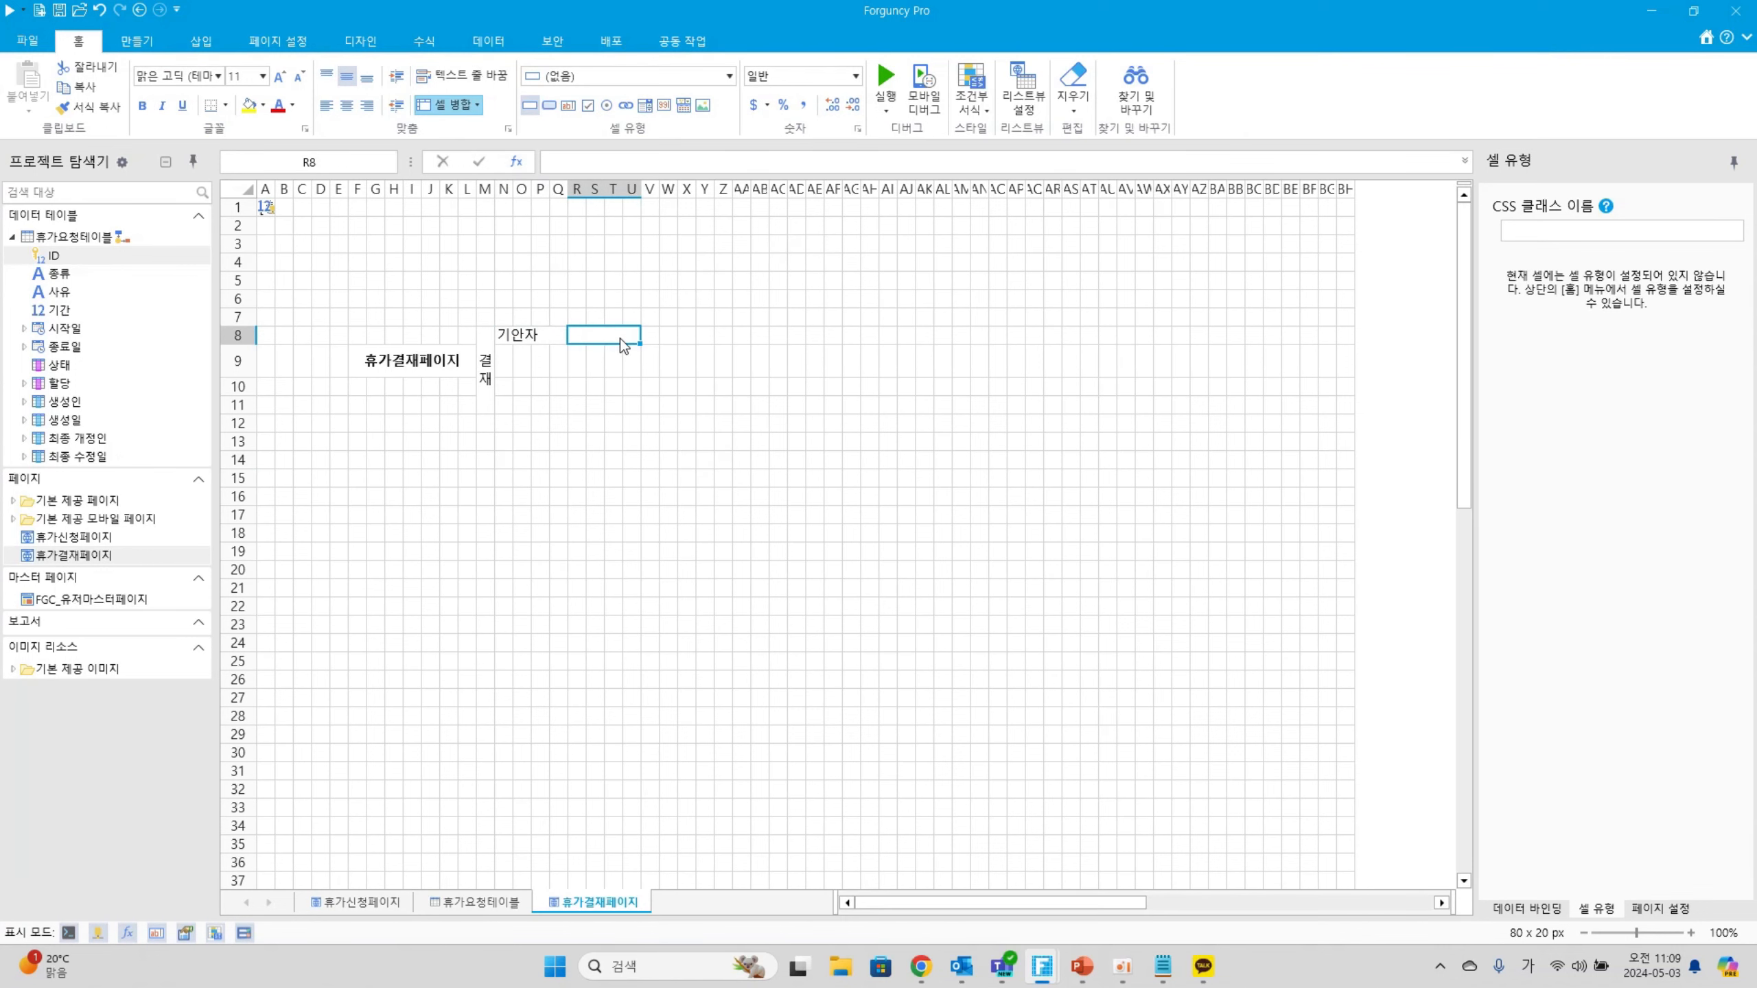
pyautogui.doubleClick(621, 337)
pyautogui.write('트장')
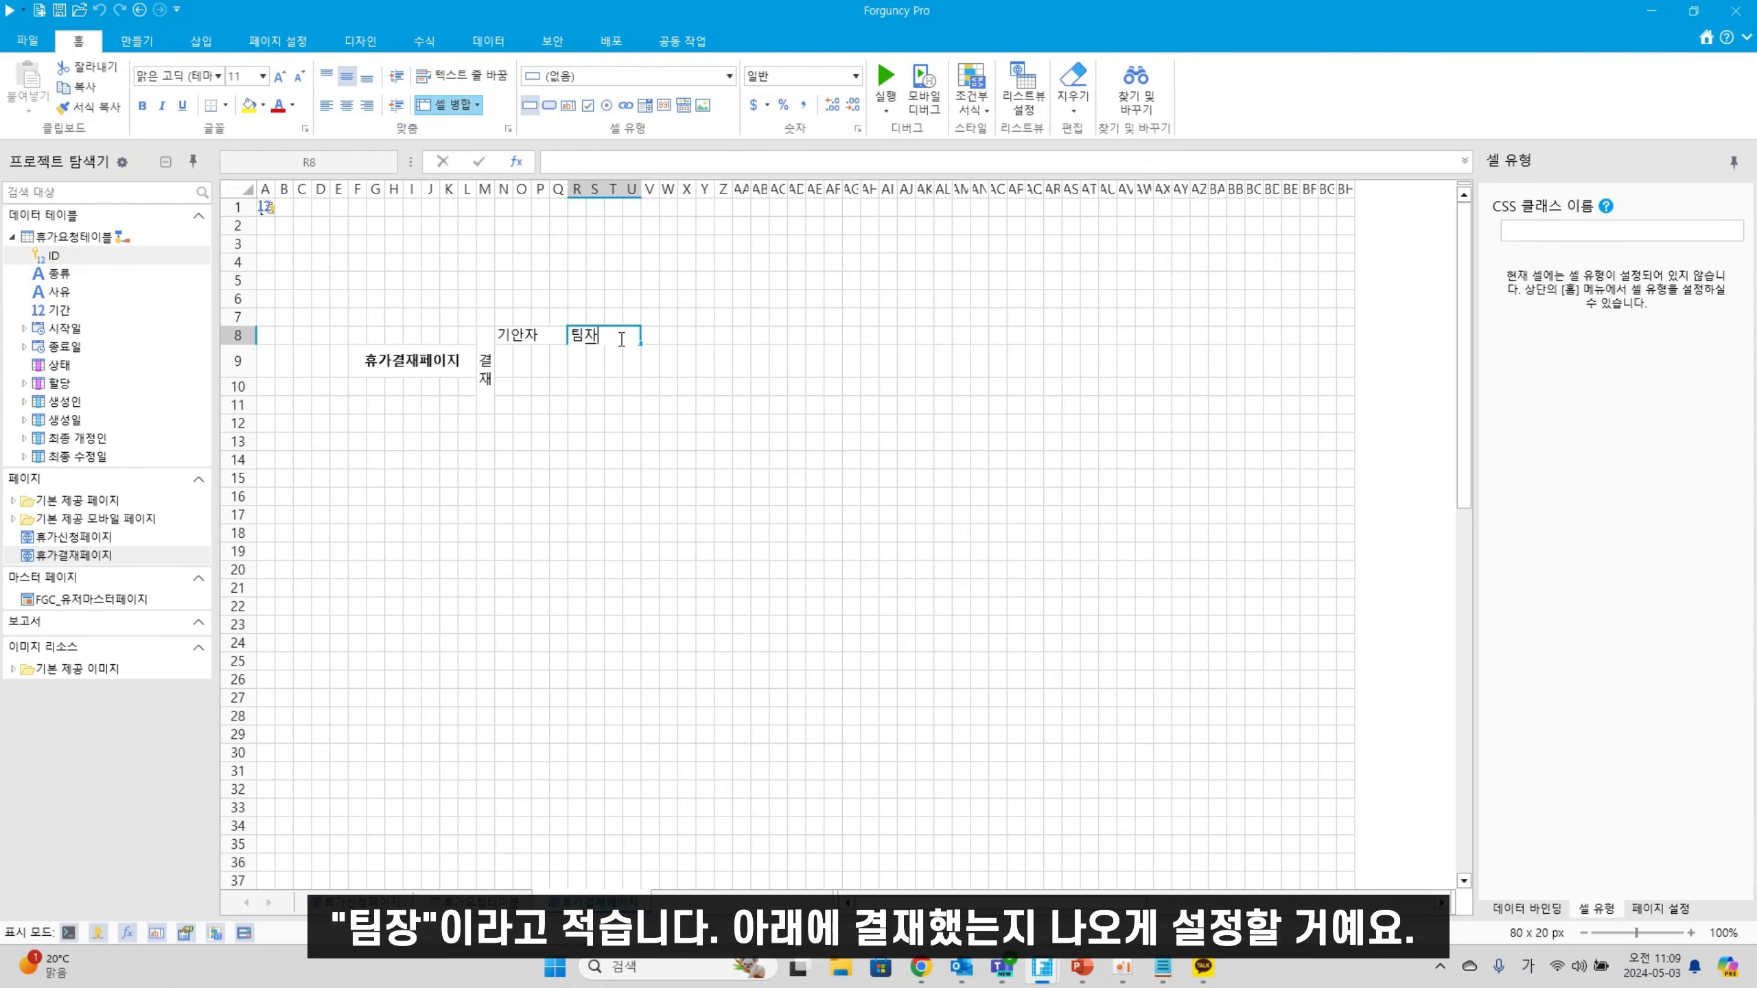
pyautogui.click(613, 386)
pyautogui.moveTo(648, 335); pyautogui.dragTo(711, 334)
pyautogui.click(456, 107)
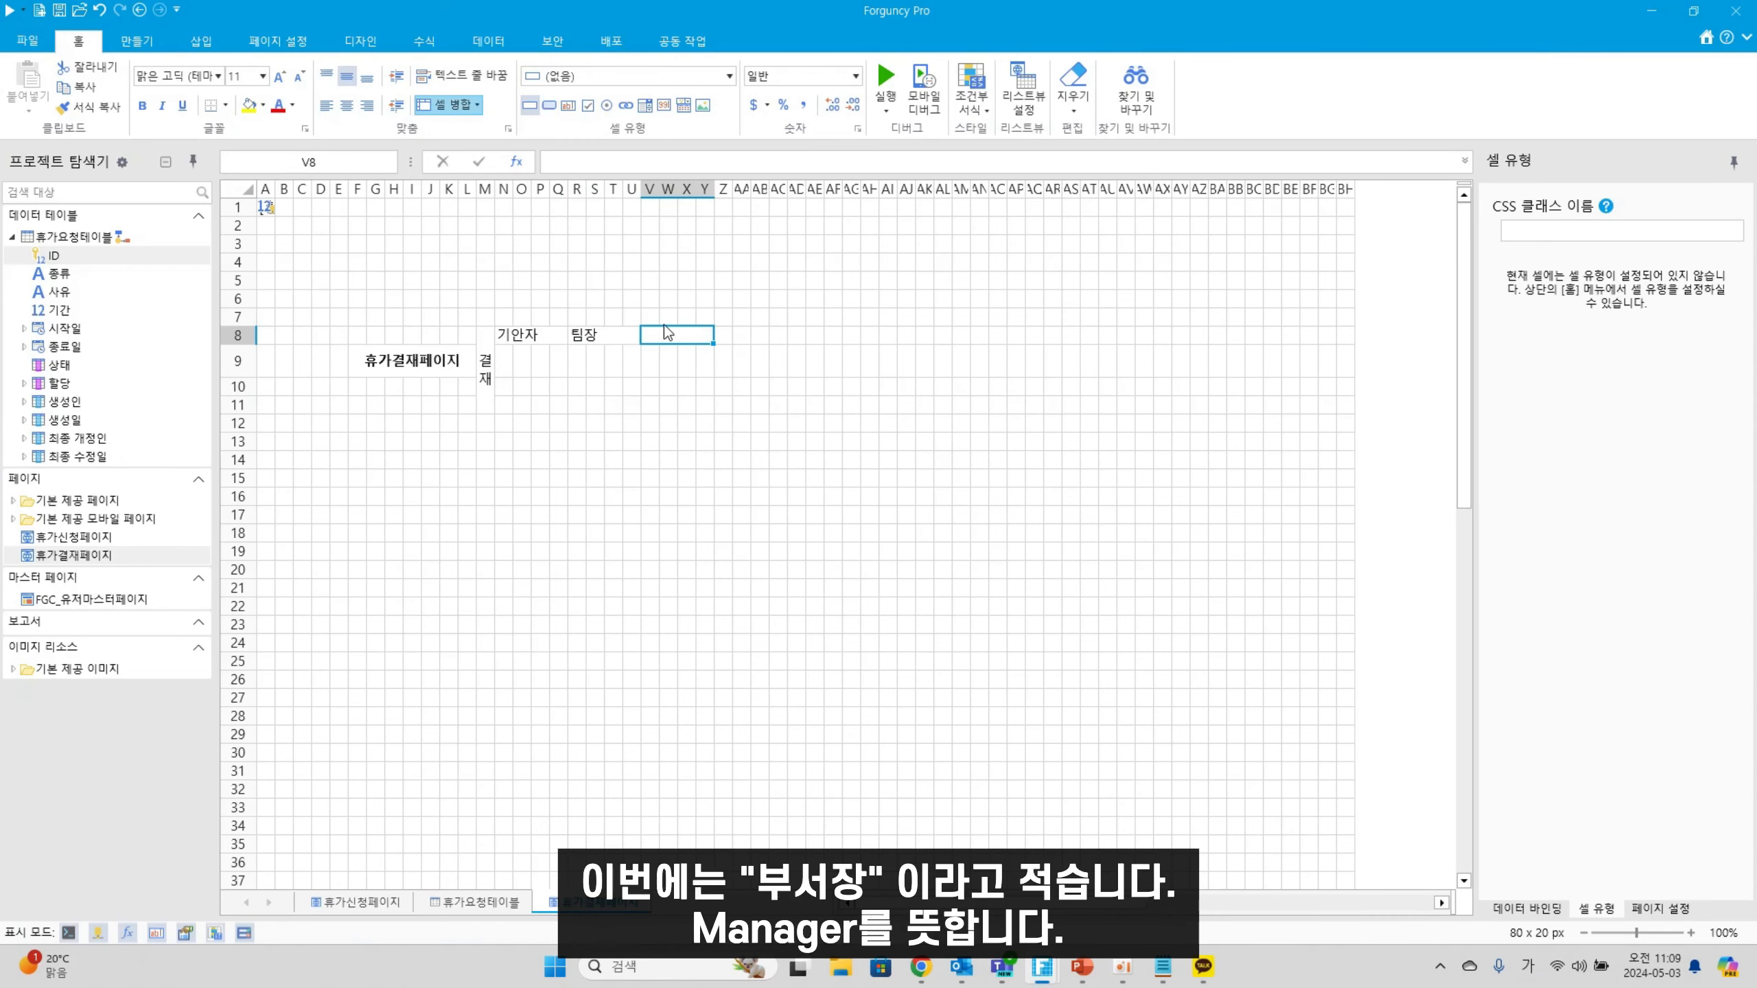
pyautogui.doubleClick(664, 331)
pyautogui.write('부서자')
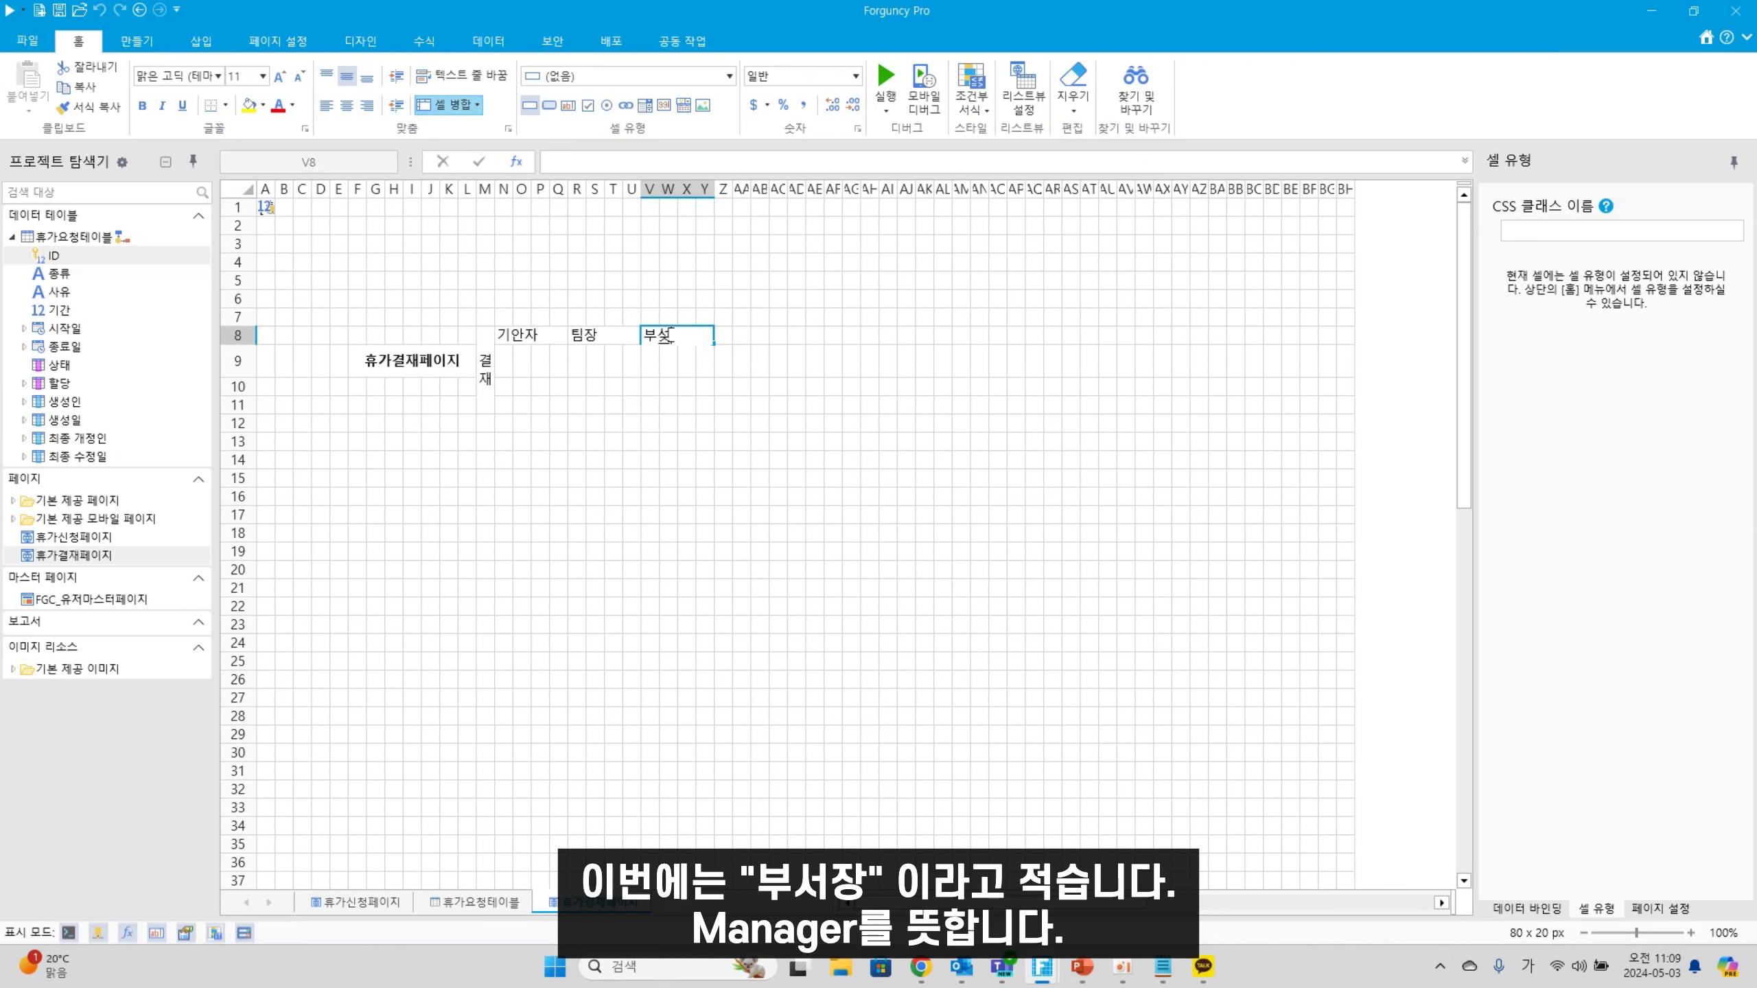
pyautogui.click(661, 340)
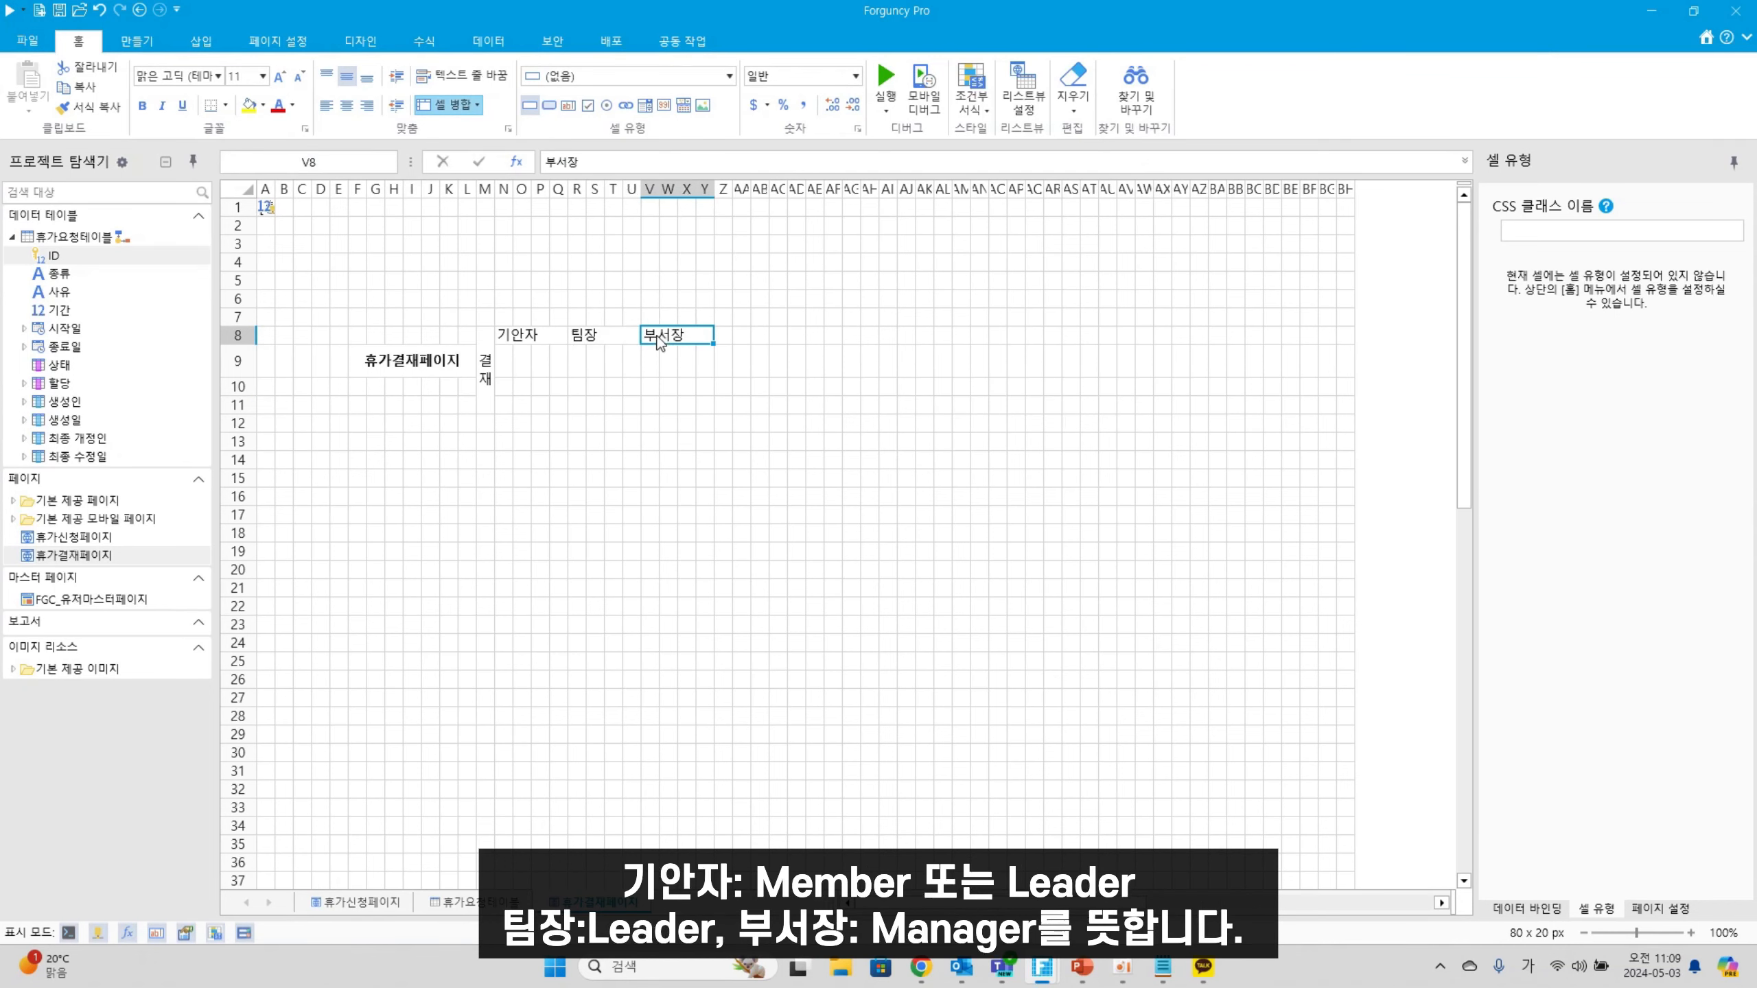
# Enter 최종상태 in Z8 and merge N9:Q11 beneath 기안자 into one cell
pyautogui.click(547, 335)
pyautogui.click(625, 336)
pyautogui.click(661, 339)
pyautogui.click(734, 339)
pyautogui.click(556, 338)
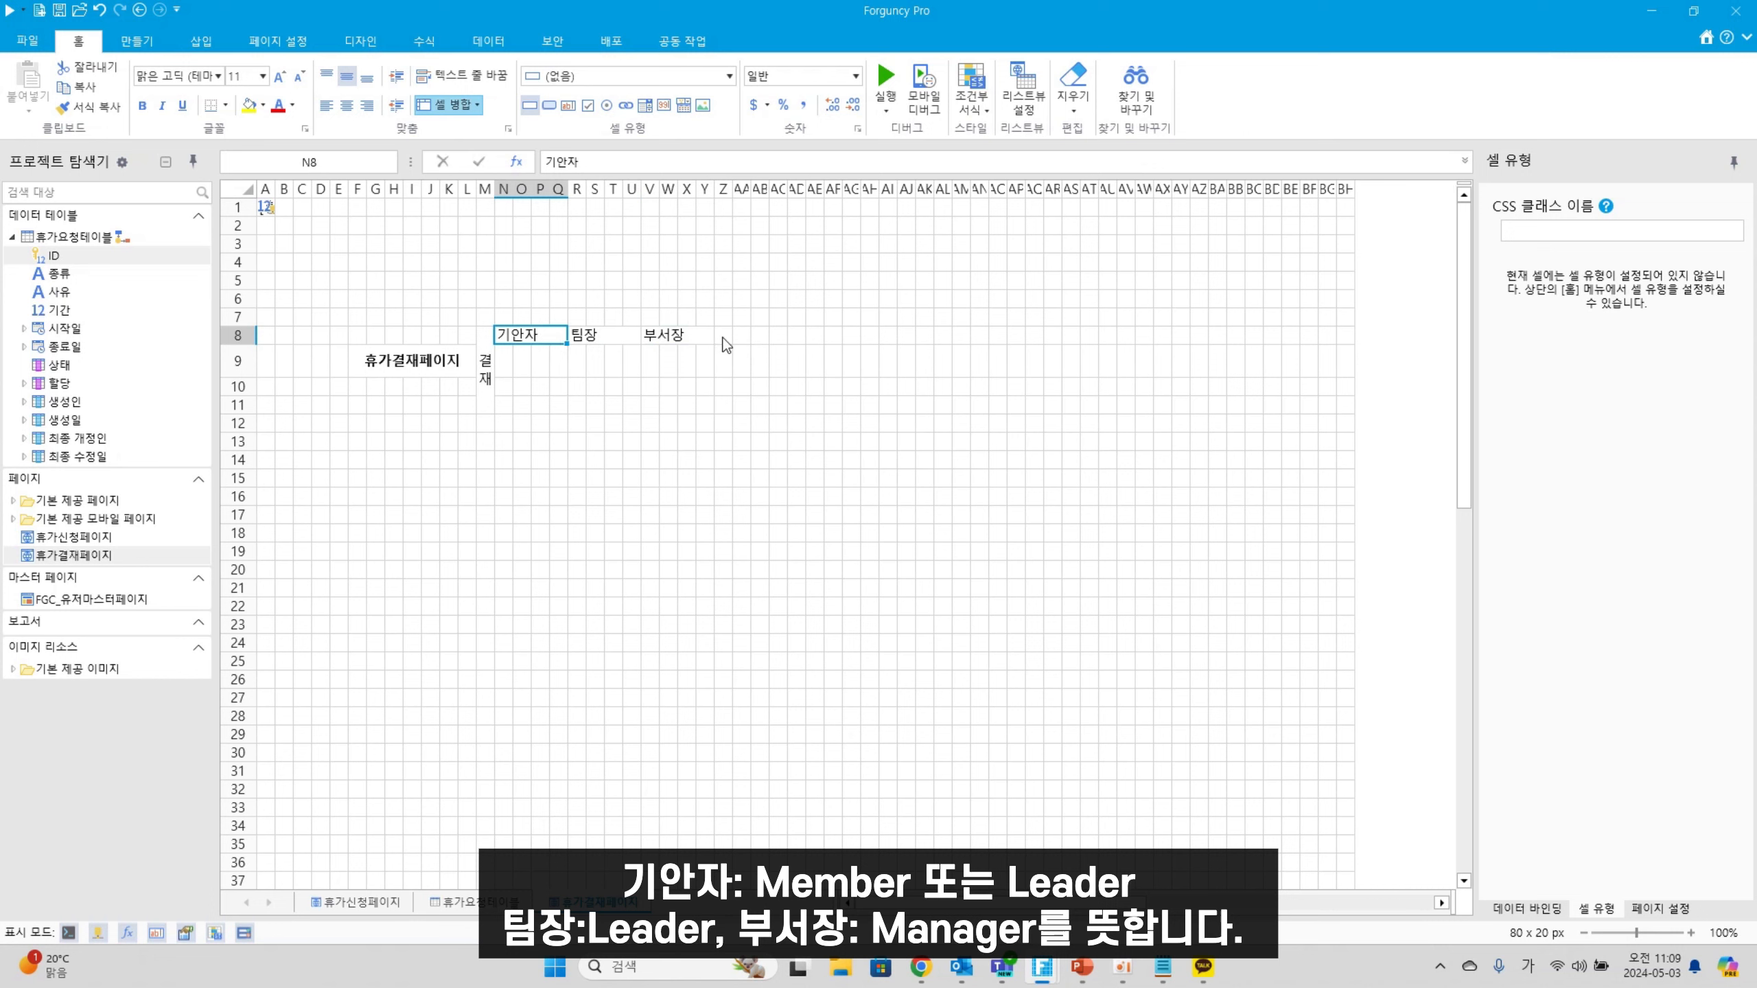
pyautogui.click(778, 339)
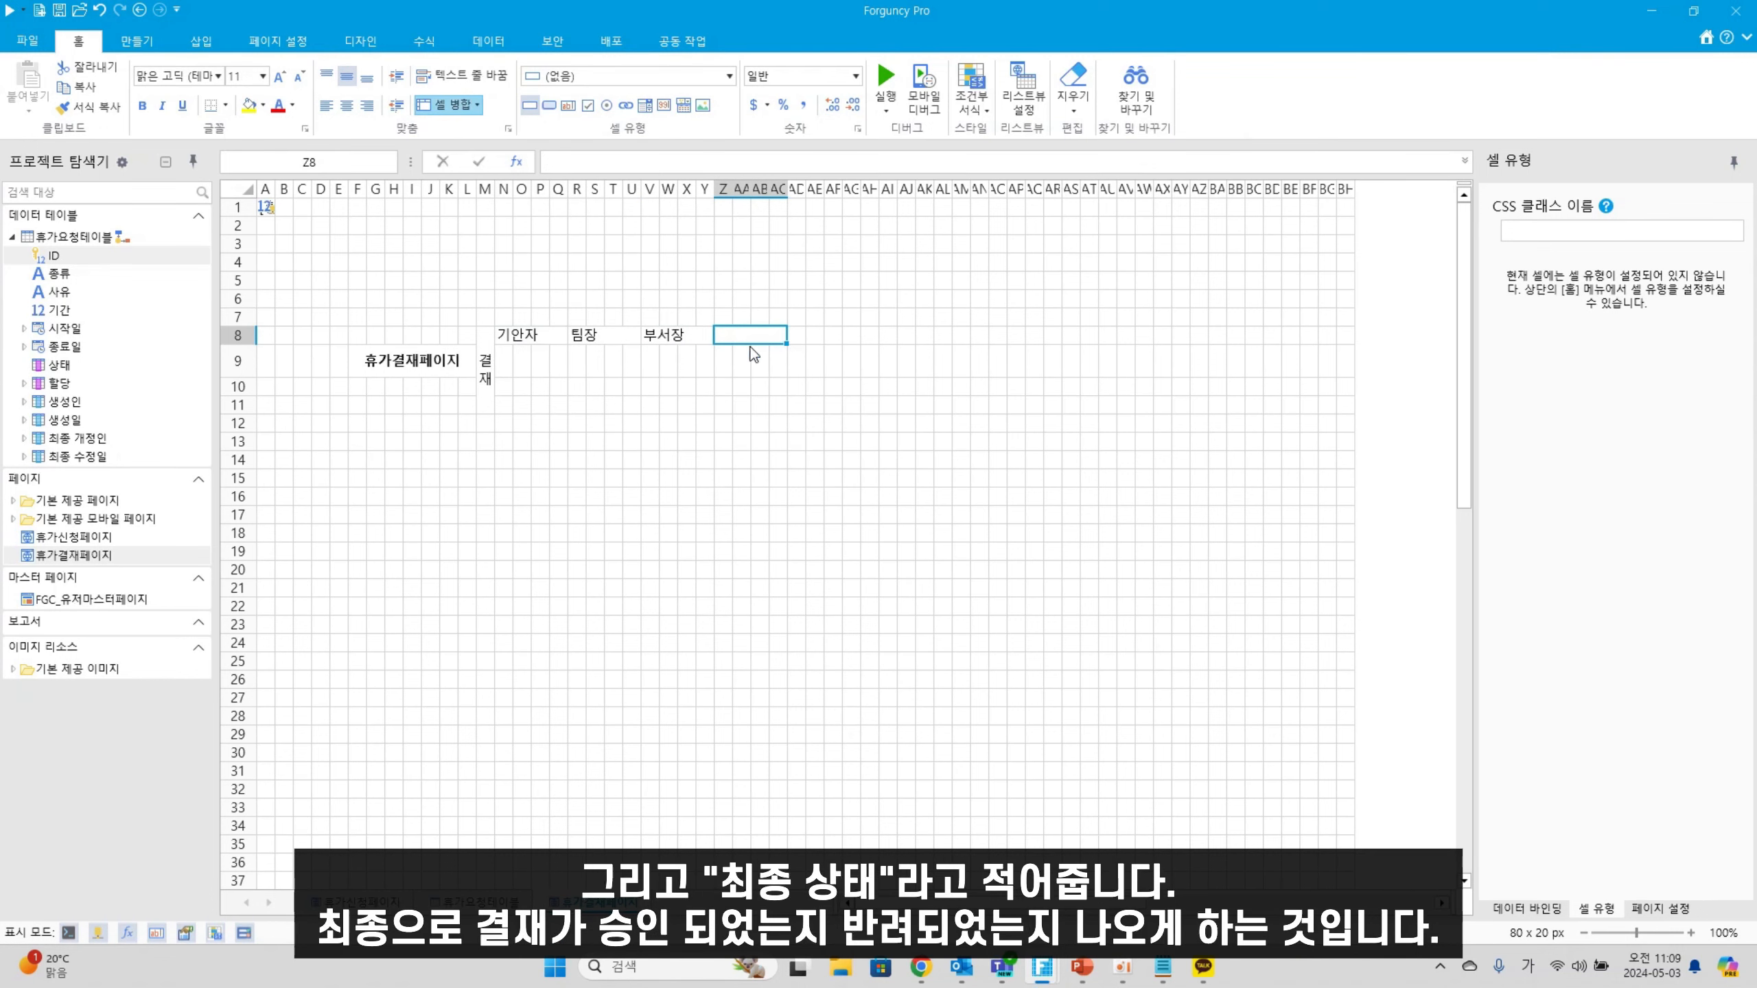
pyautogui.doubleClick(762, 336)
pyautogui.write('ㅊ최종상')
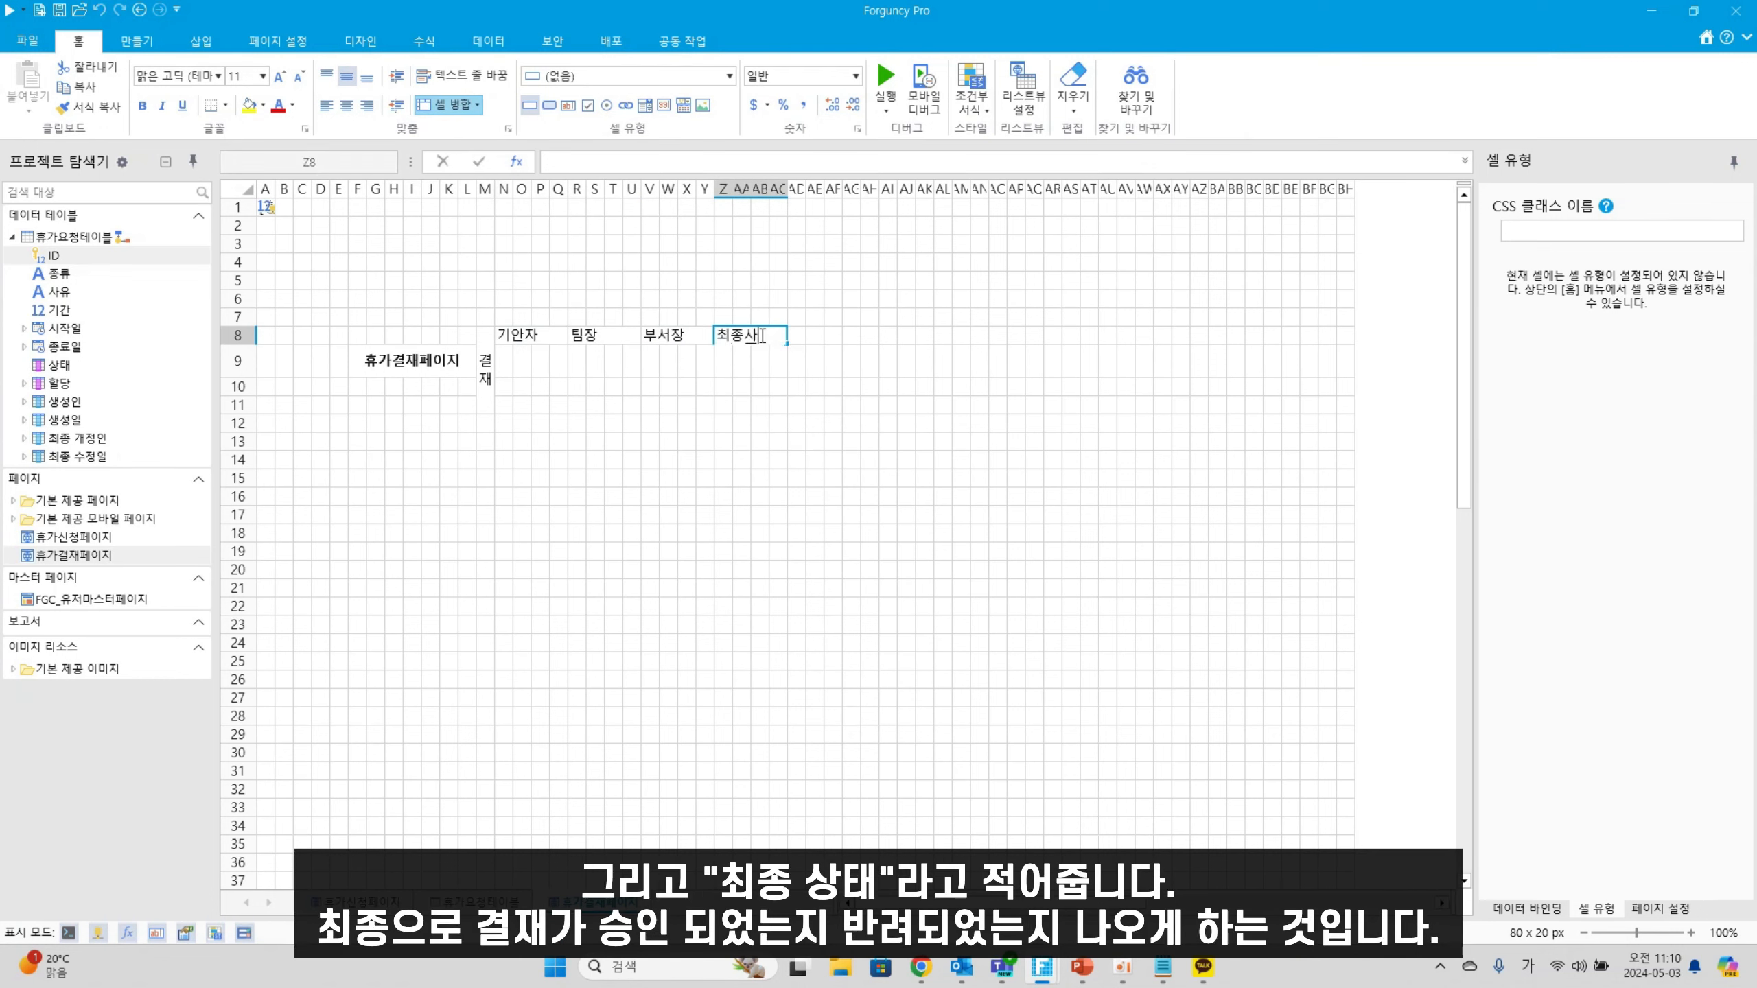
pyautogui.write('태')
pyautogui.click(680, 484)
pyautogui.moveTo(500, 358); pyautogui.dragTo(555, 403)
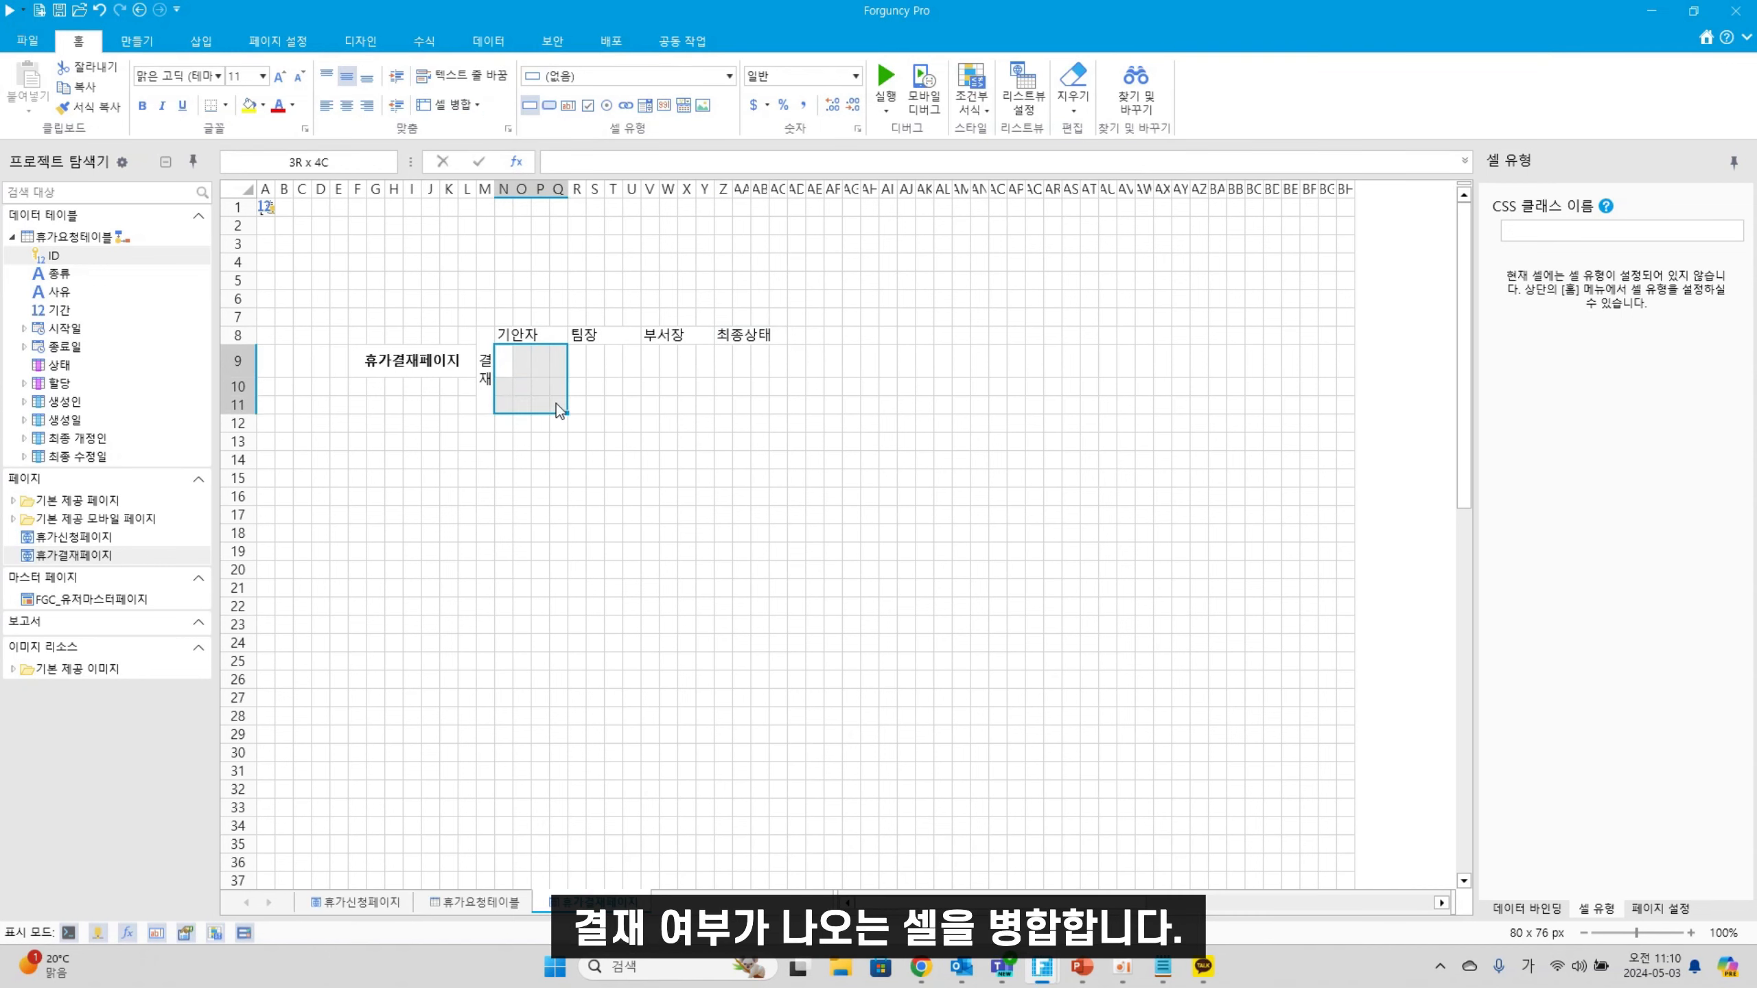
pyautogui.click(452, 109)
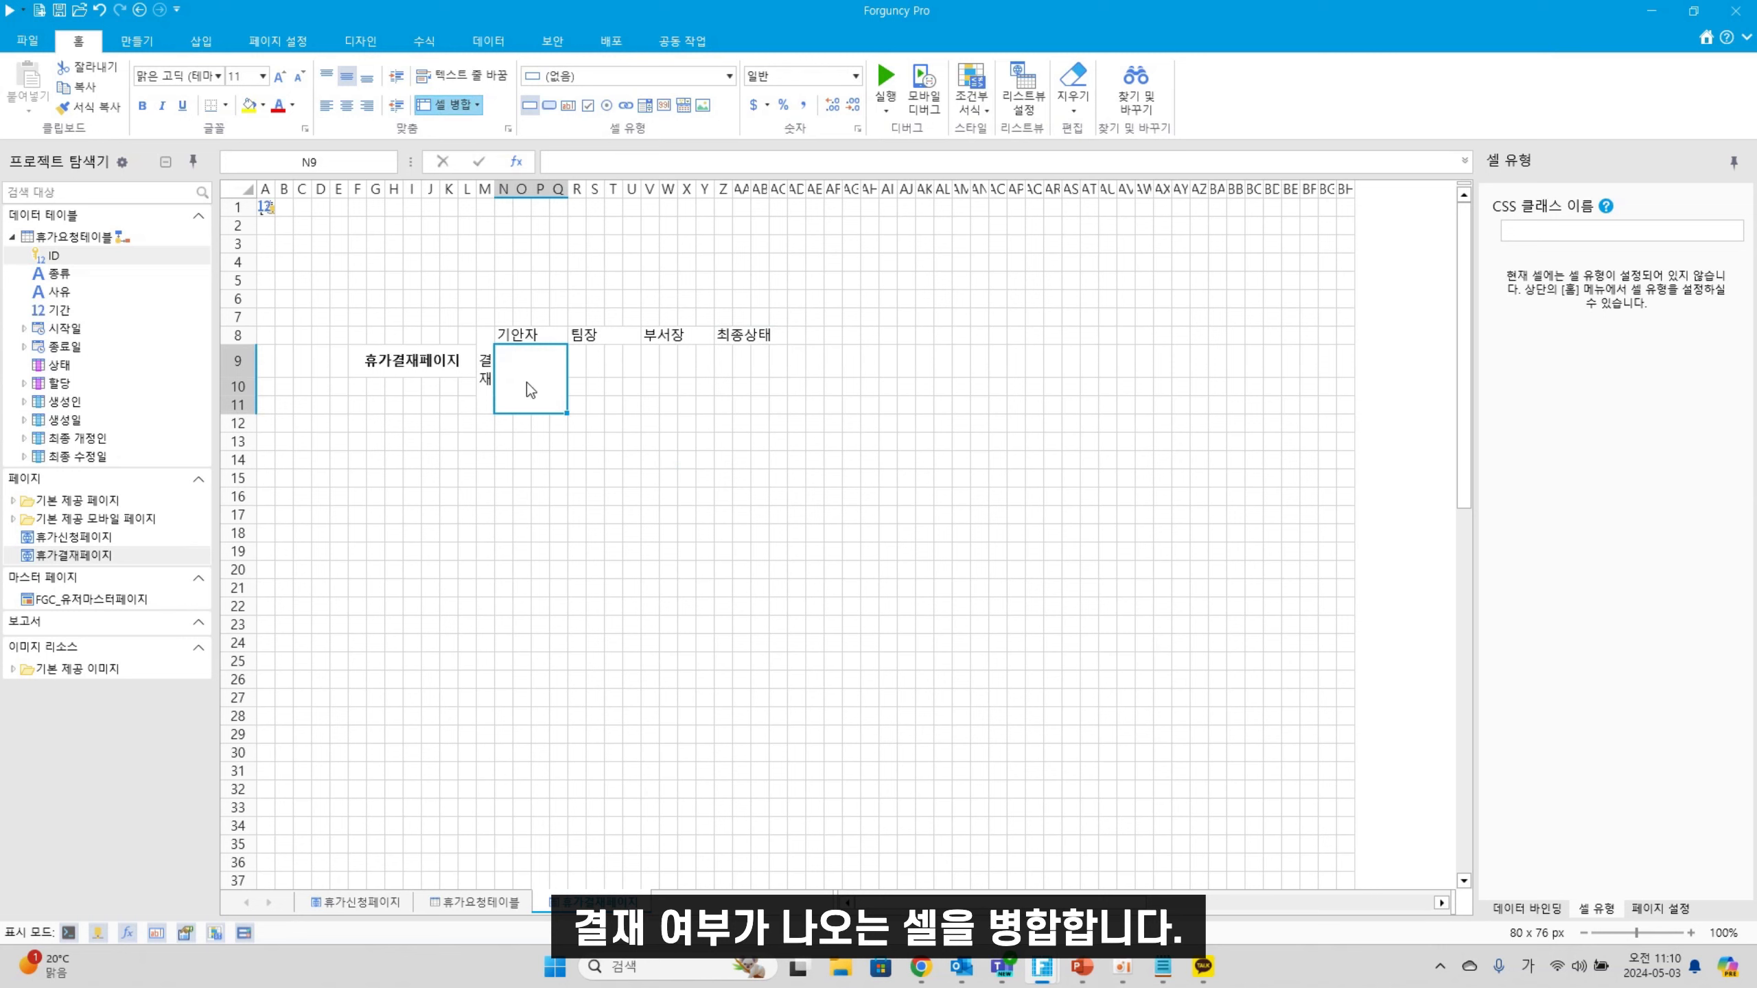
# Merge the signature spaces under 팀장, 부서장 and 최종상태 into single cells
pyautogui.moveTo(580, 358); pyautogui.dragTo(771, 400)
pyautogui.click(438, 105)
pyautogui.click(466, 103)
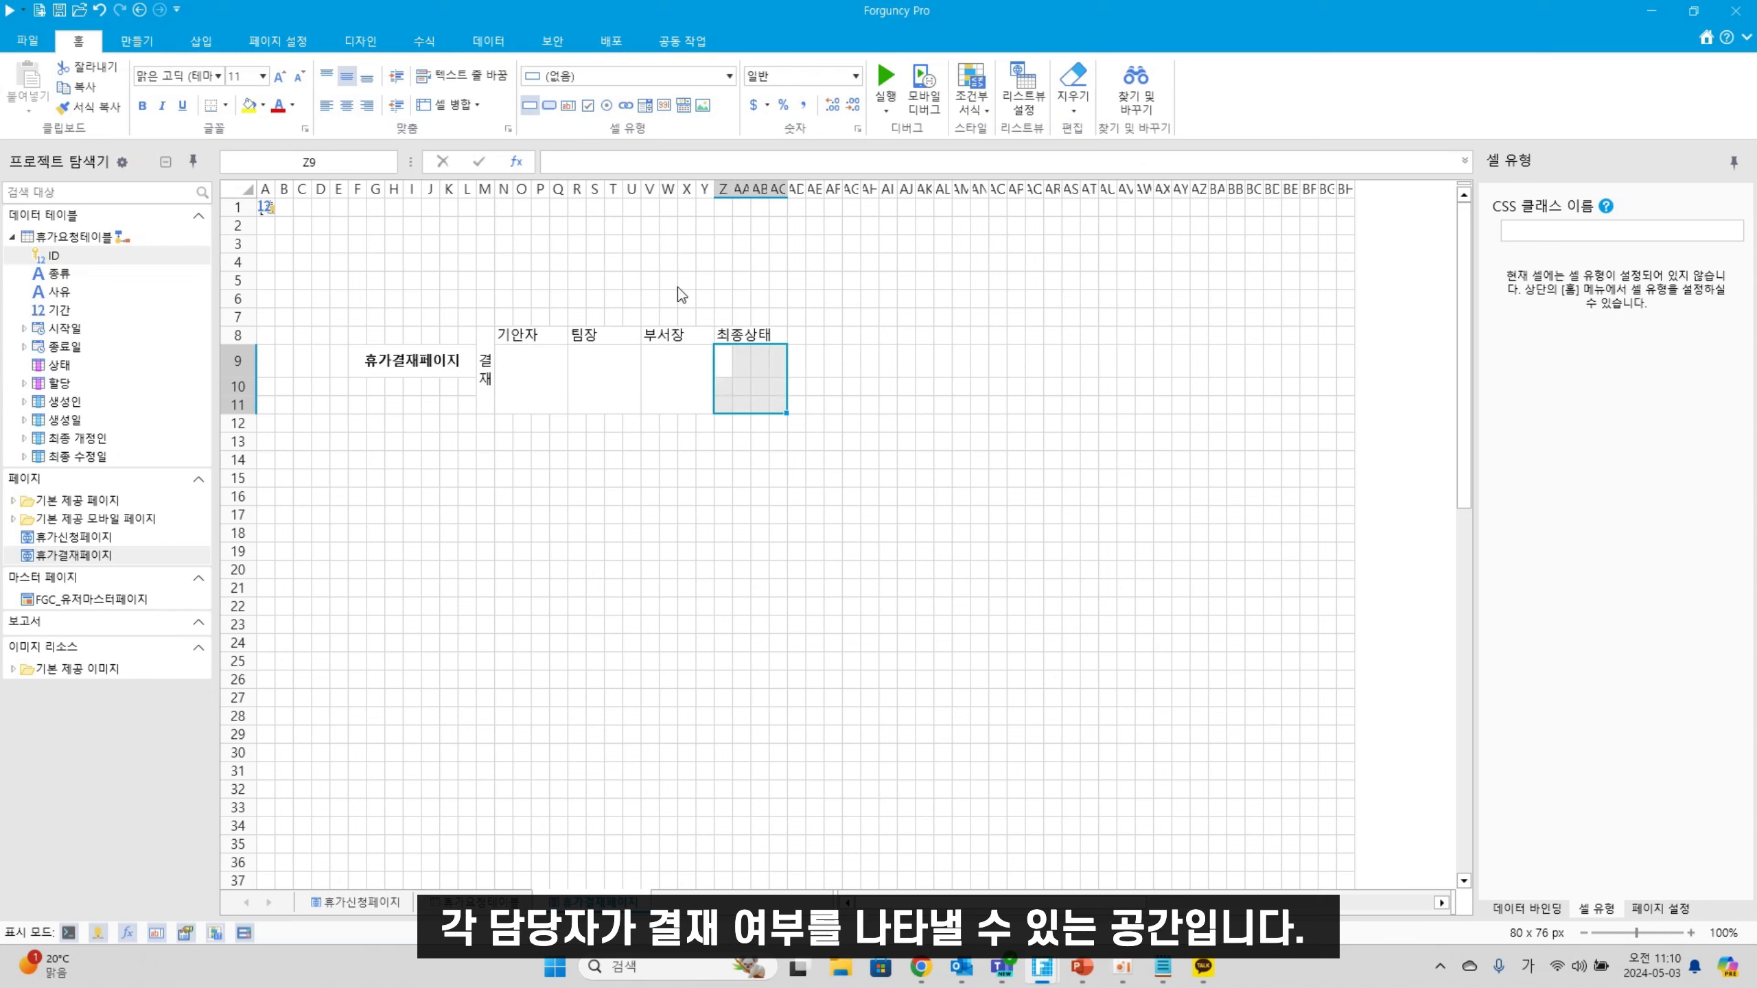
pyautogui.click(448, 111)
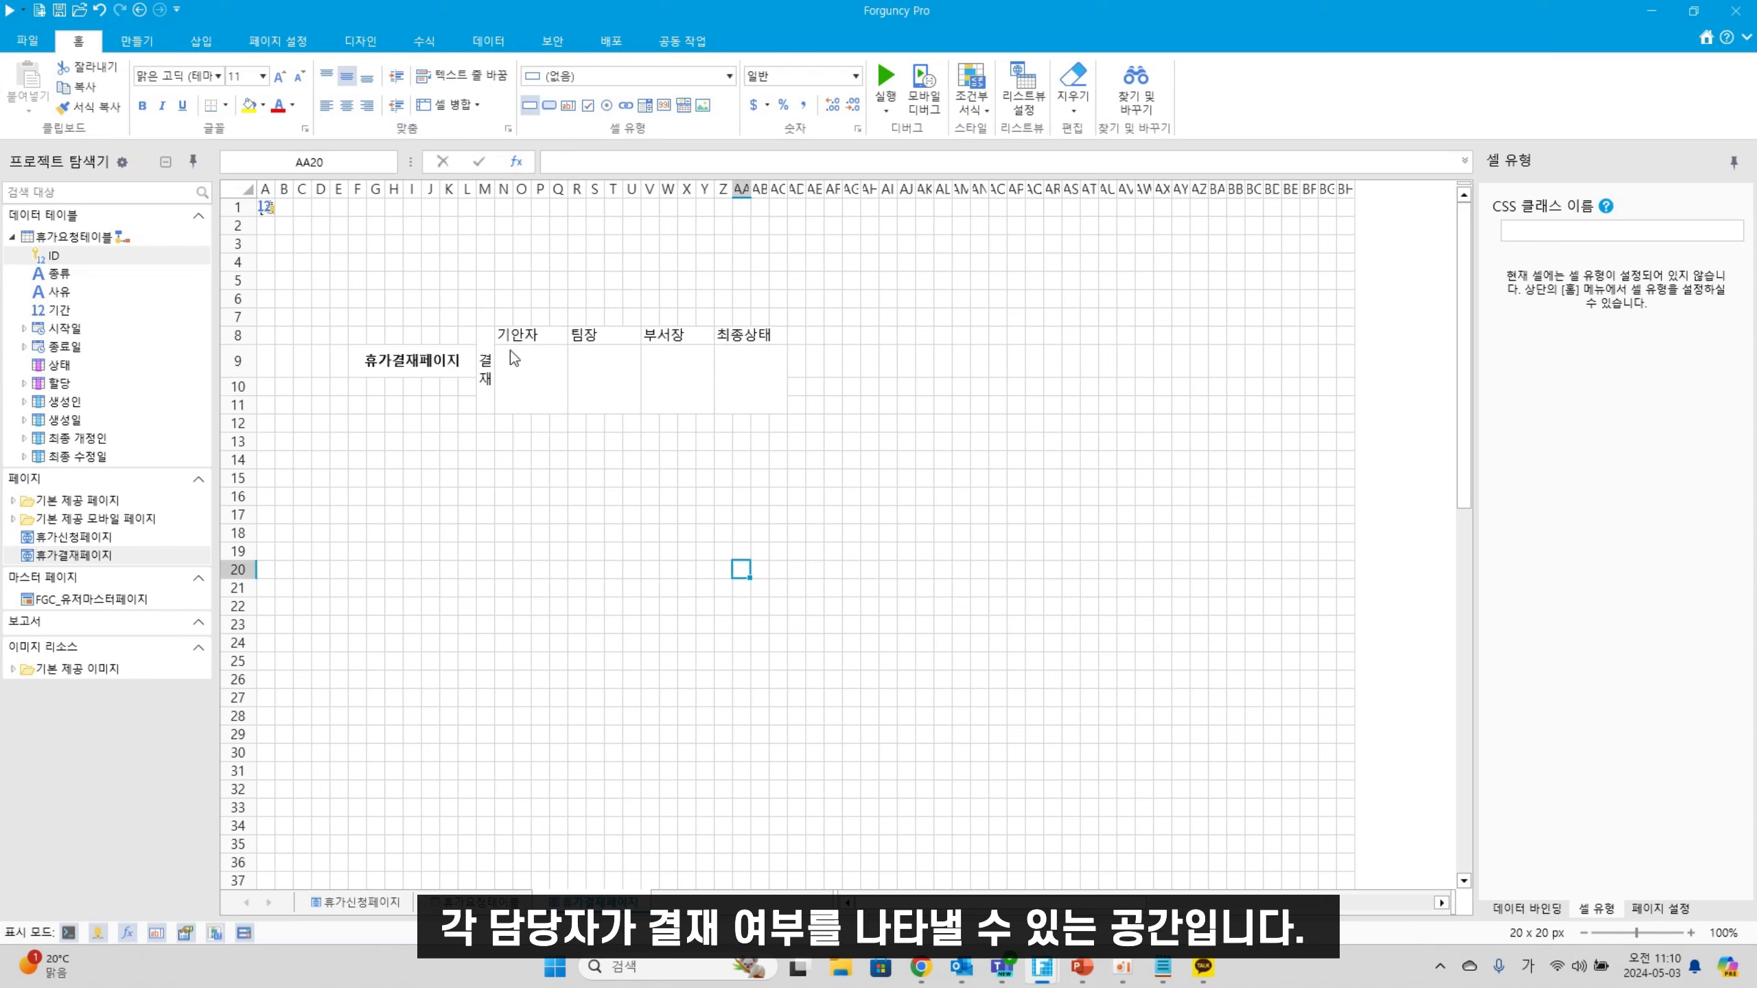
# Shade the 결재 label and header row light grey, then select the M8:AC11 approval table
pyautogui.click(486, 366)
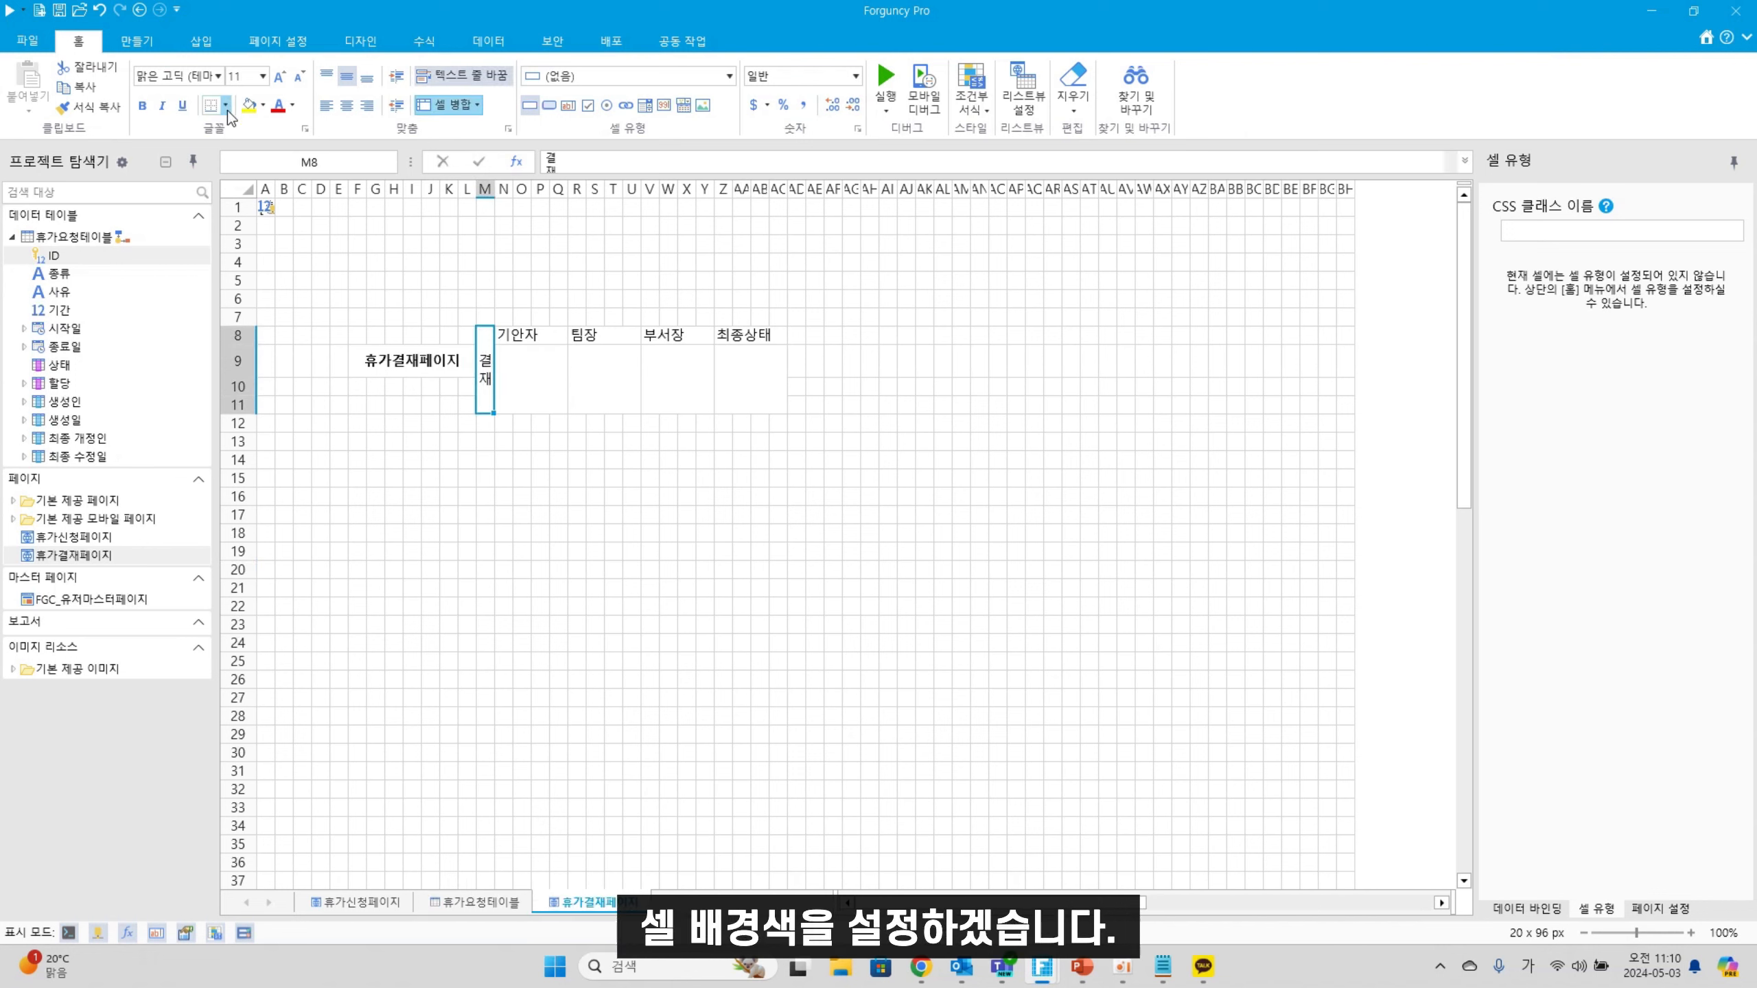
pyautogui.click(263, 105)
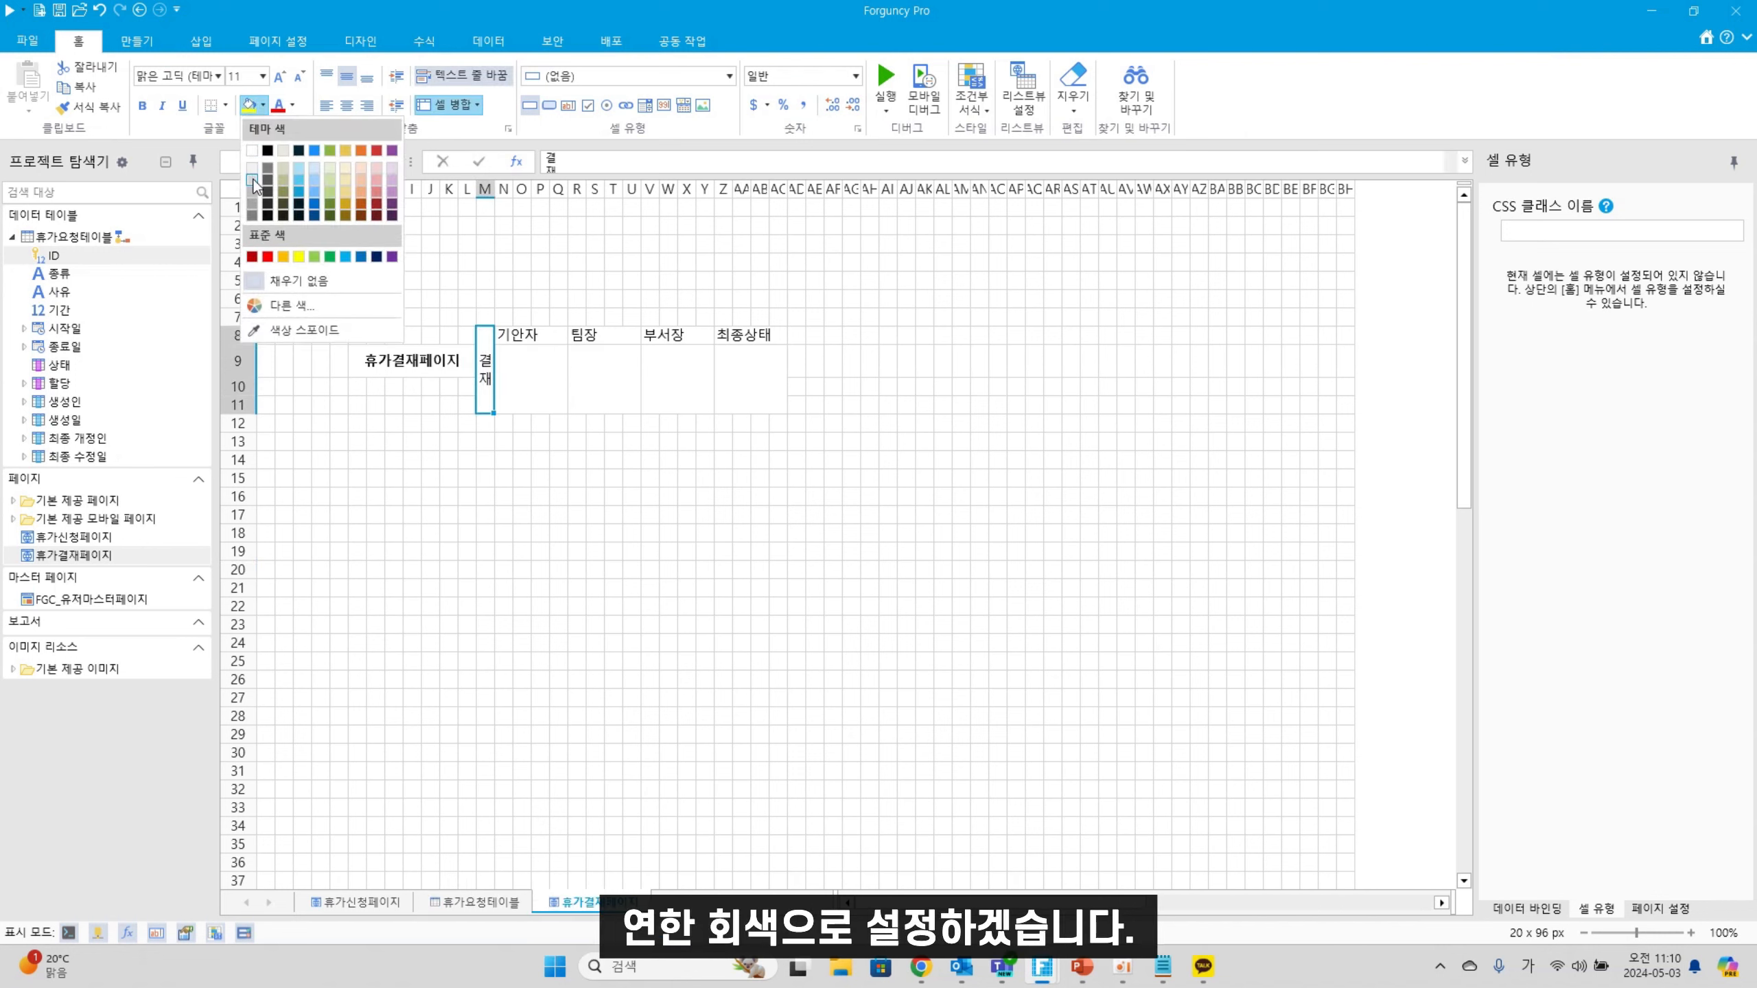
pyautogui.click(252, 168)
pyautogui.click(263, 105)
pyautogui.click(250, 165)
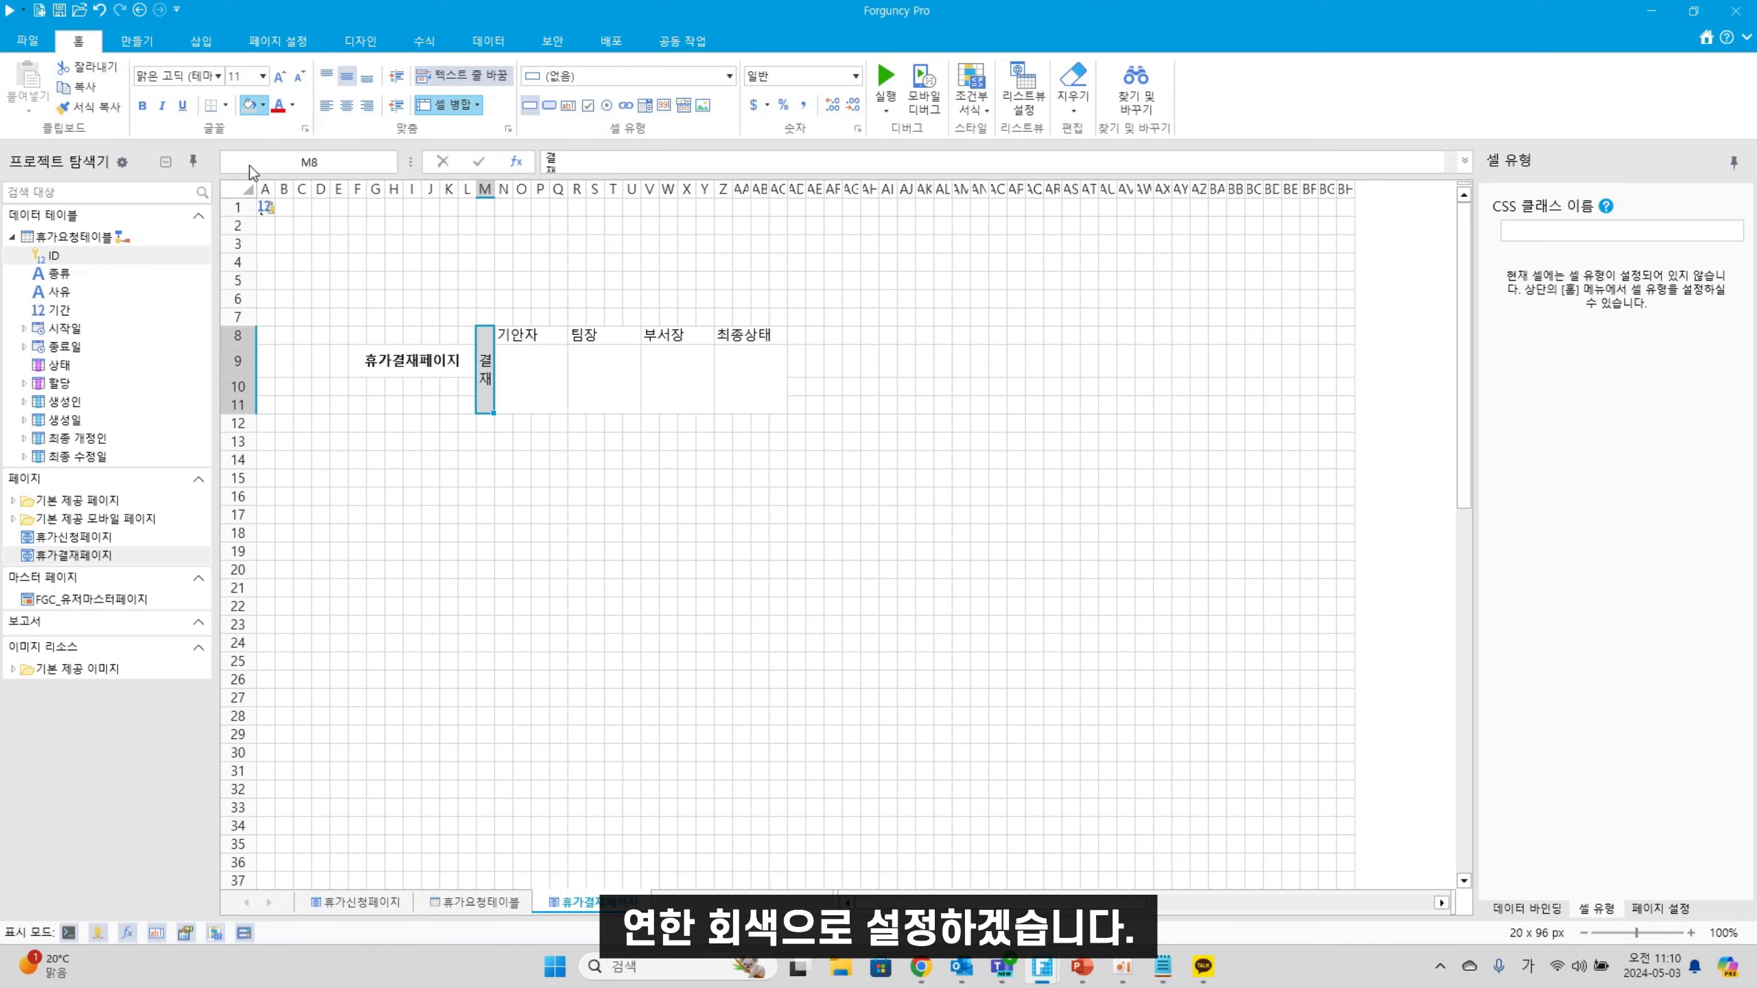
pyautogui.moveTo(548, 346); pyautogui.dragTo(732, 339)
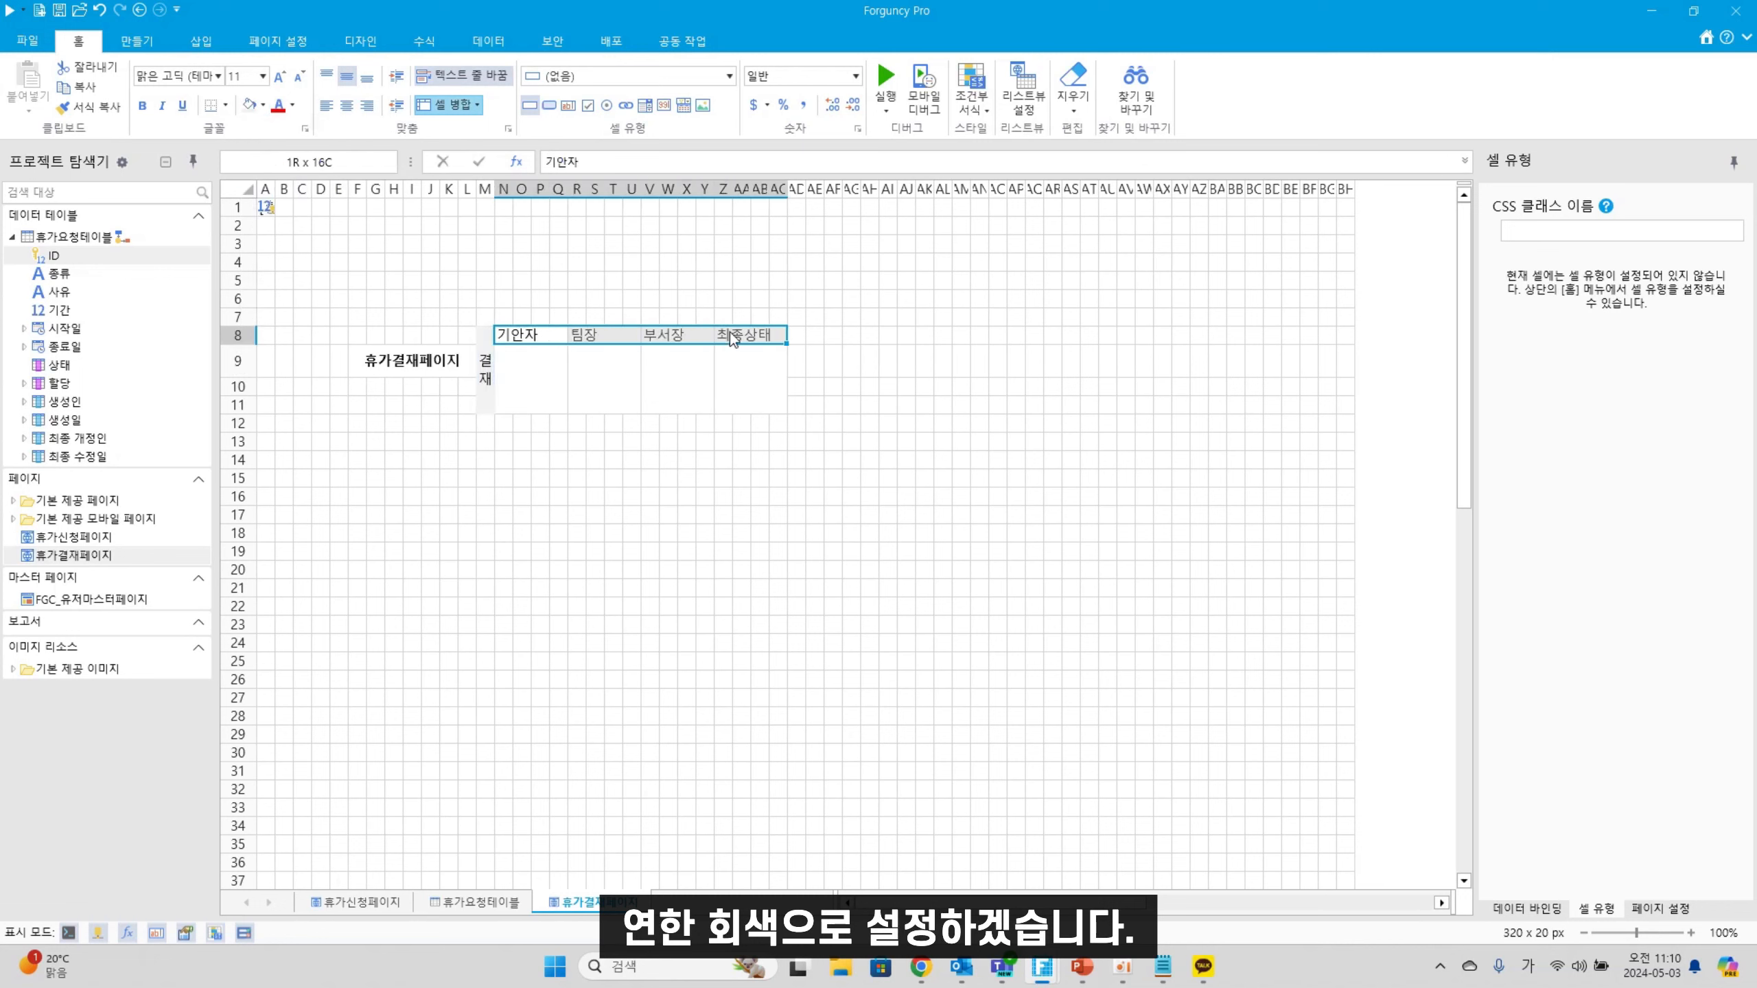
pyautogui.click(831, 606)
pyautogui.moveTo(491, 358); pyautogui.dragTo(735, 359)
pyautogui.click(226, 105)
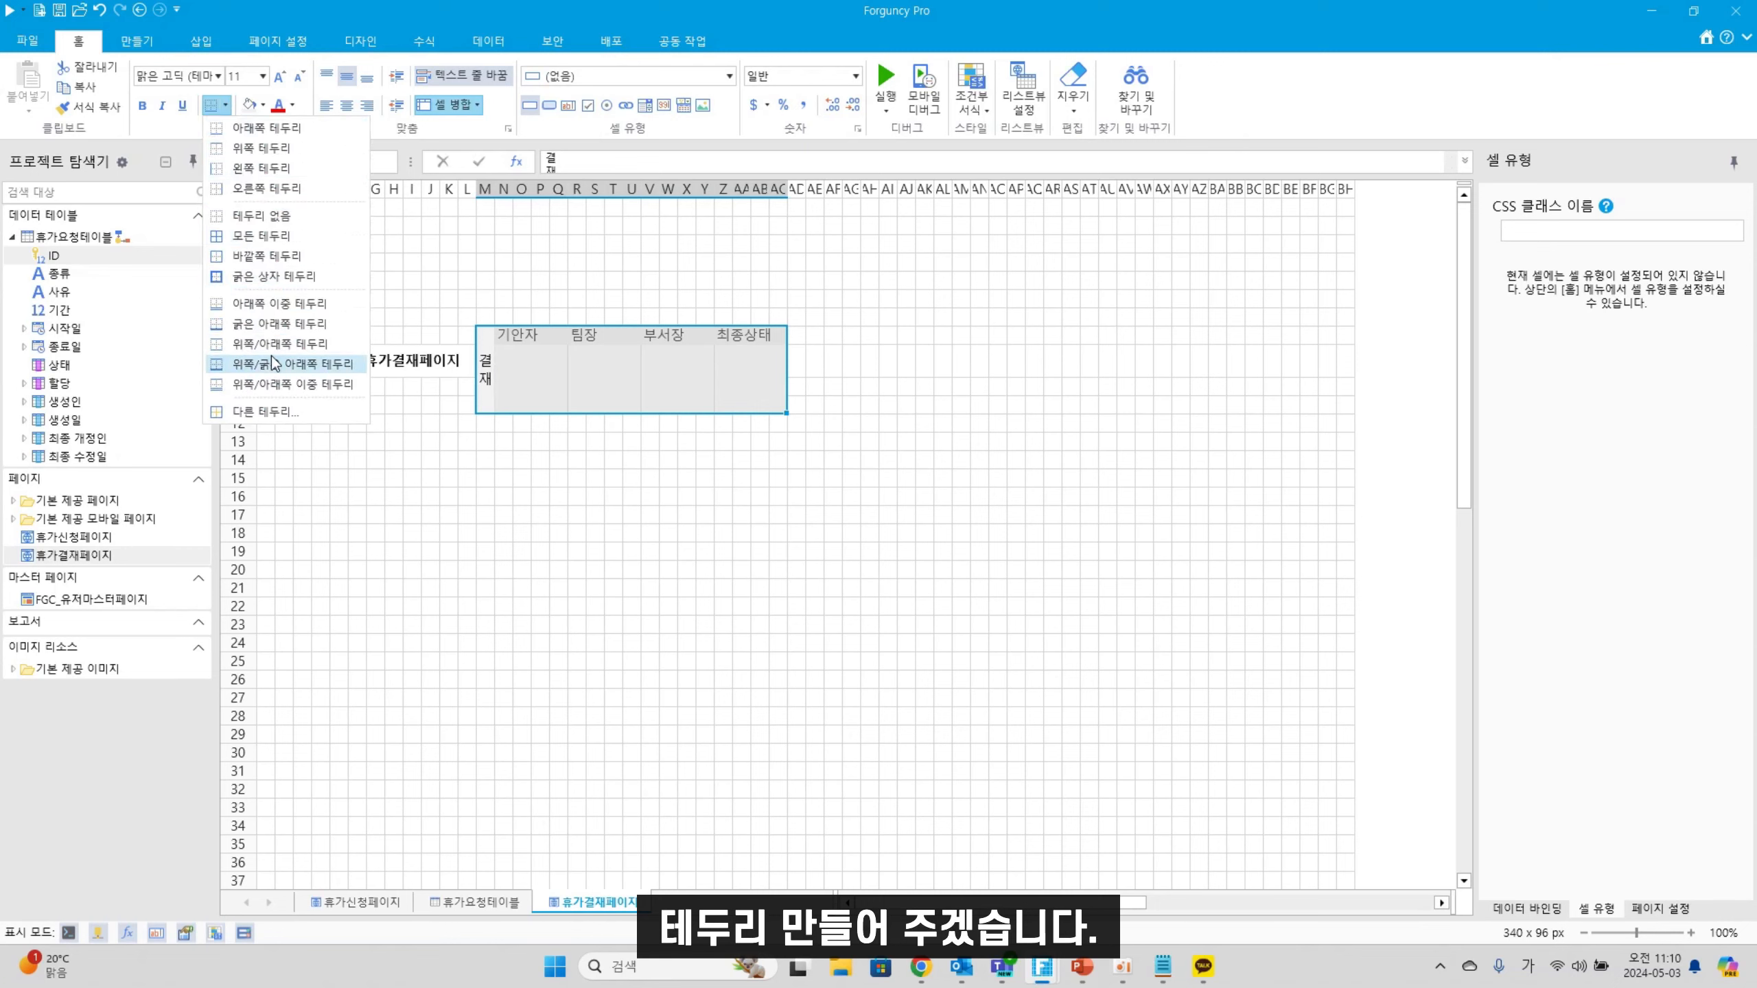
# Give the approval table grey outline and inside borders
pyautogui.click(321, 414)
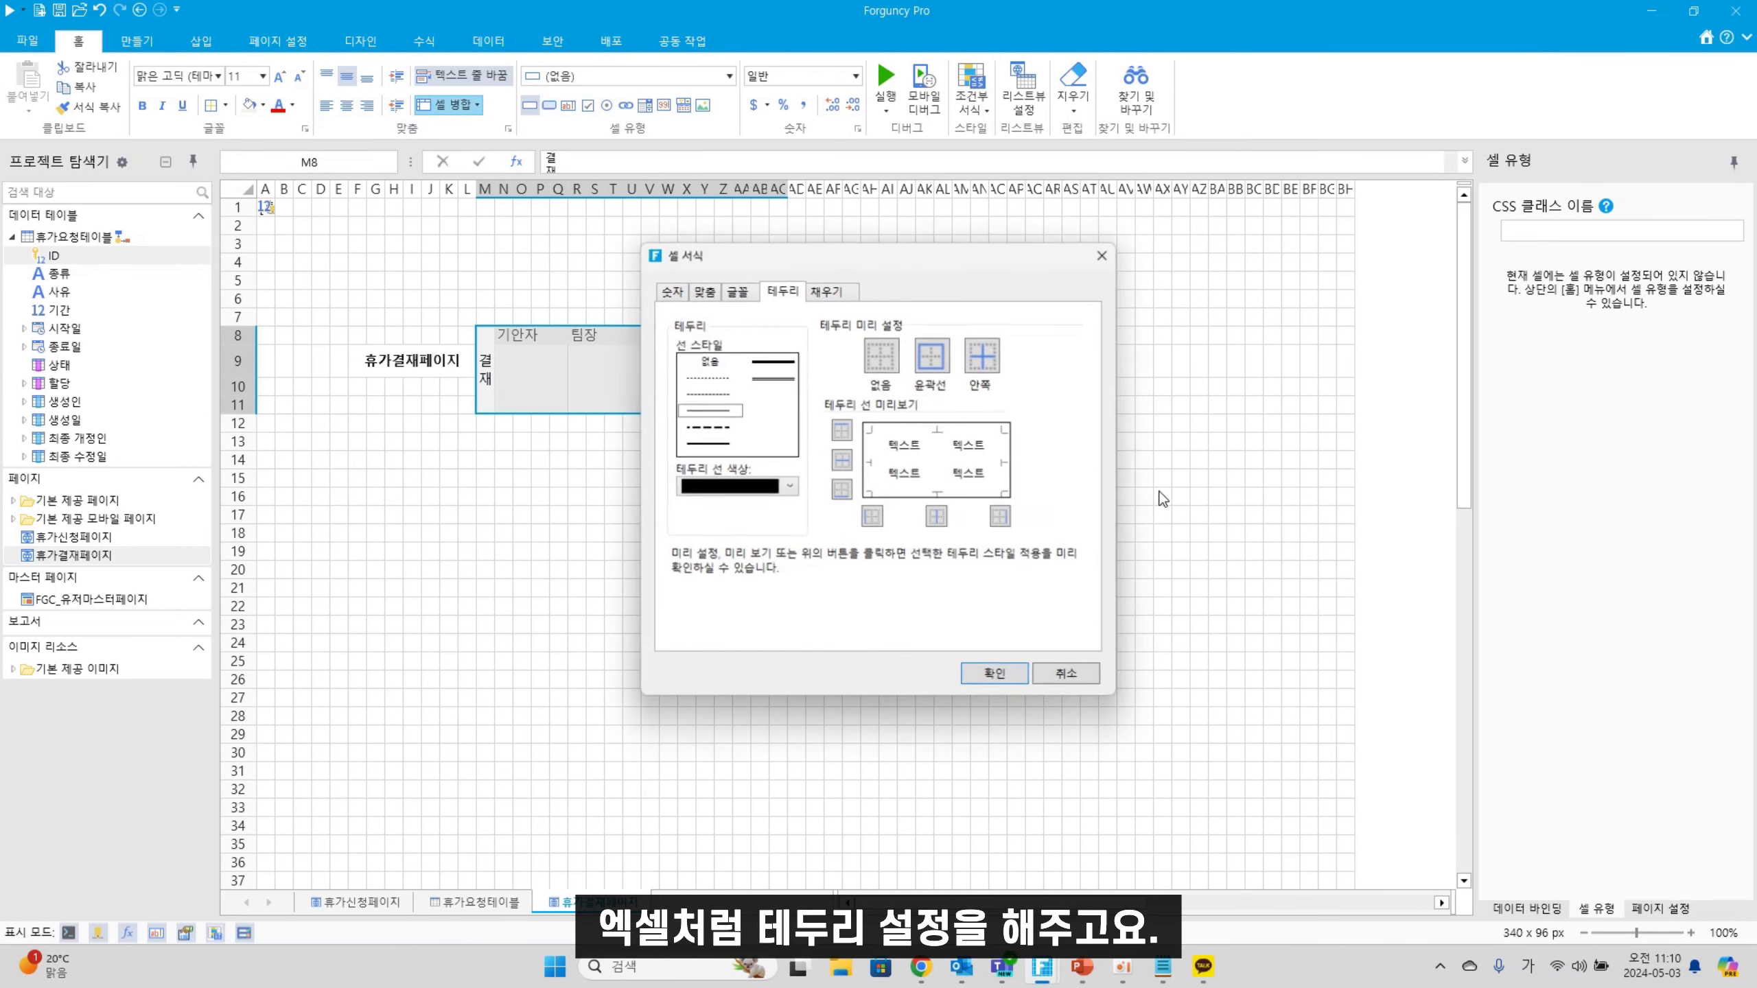
pyautogui.click(789, 487)
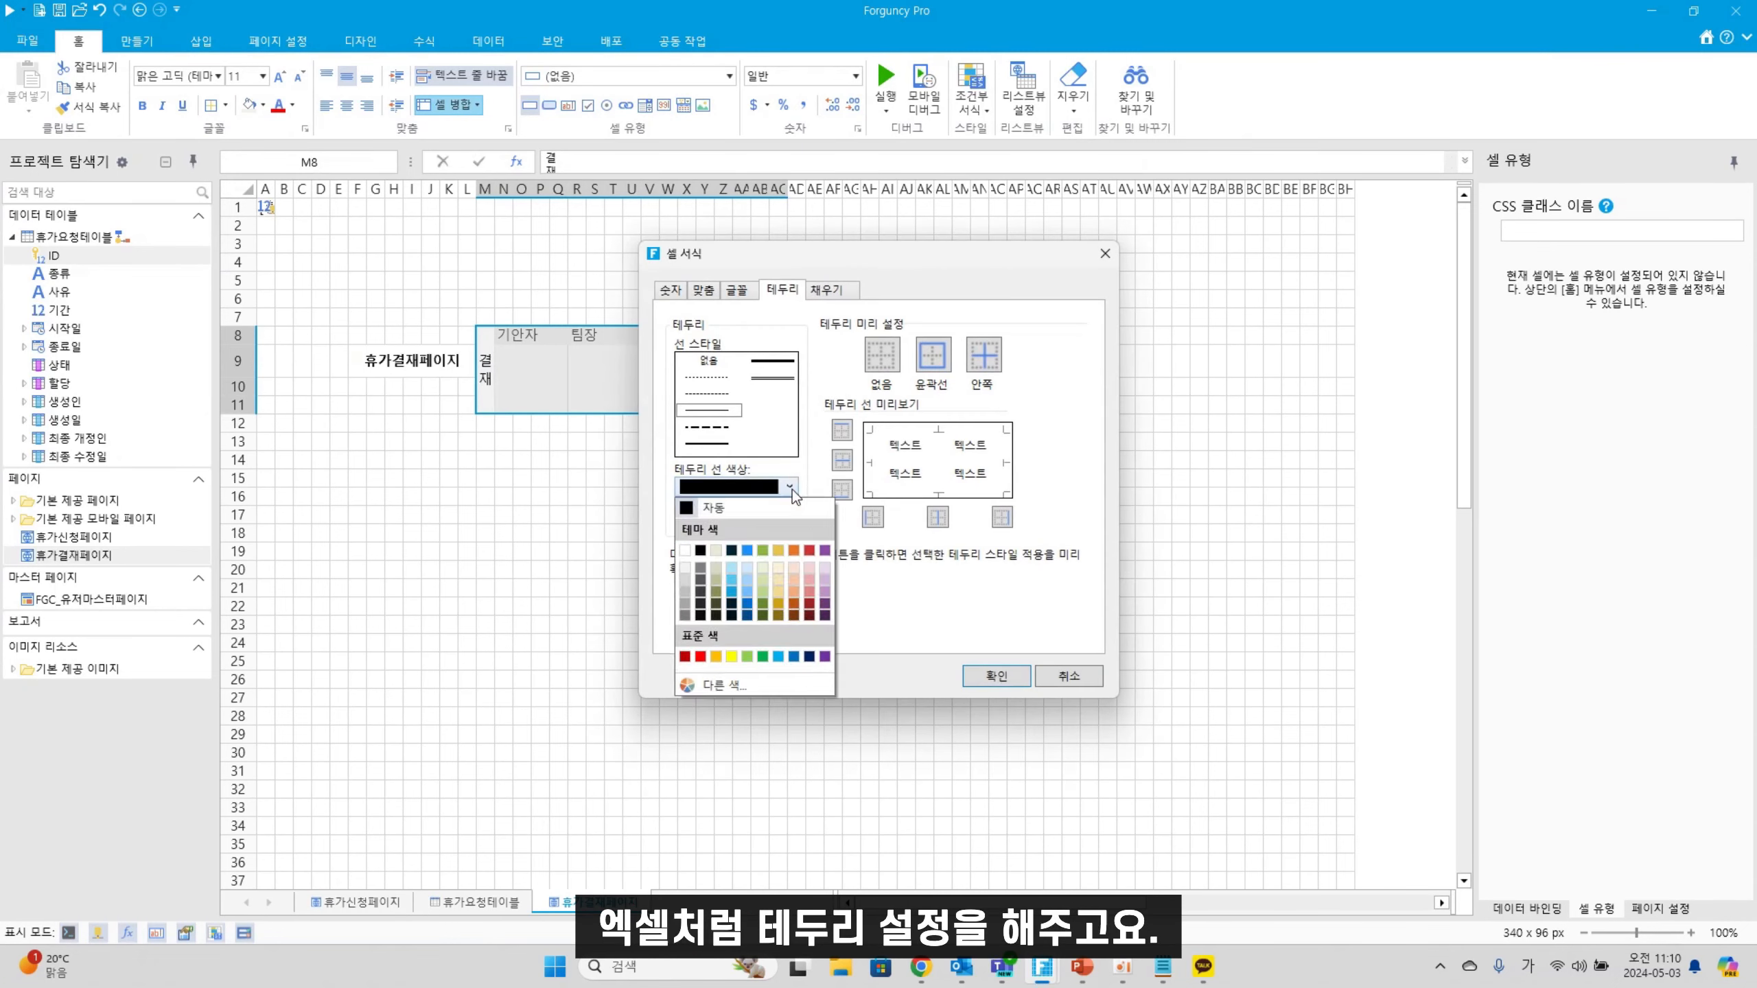
pyautogui.click(686, 605)
pyautogui.click(983, 365)
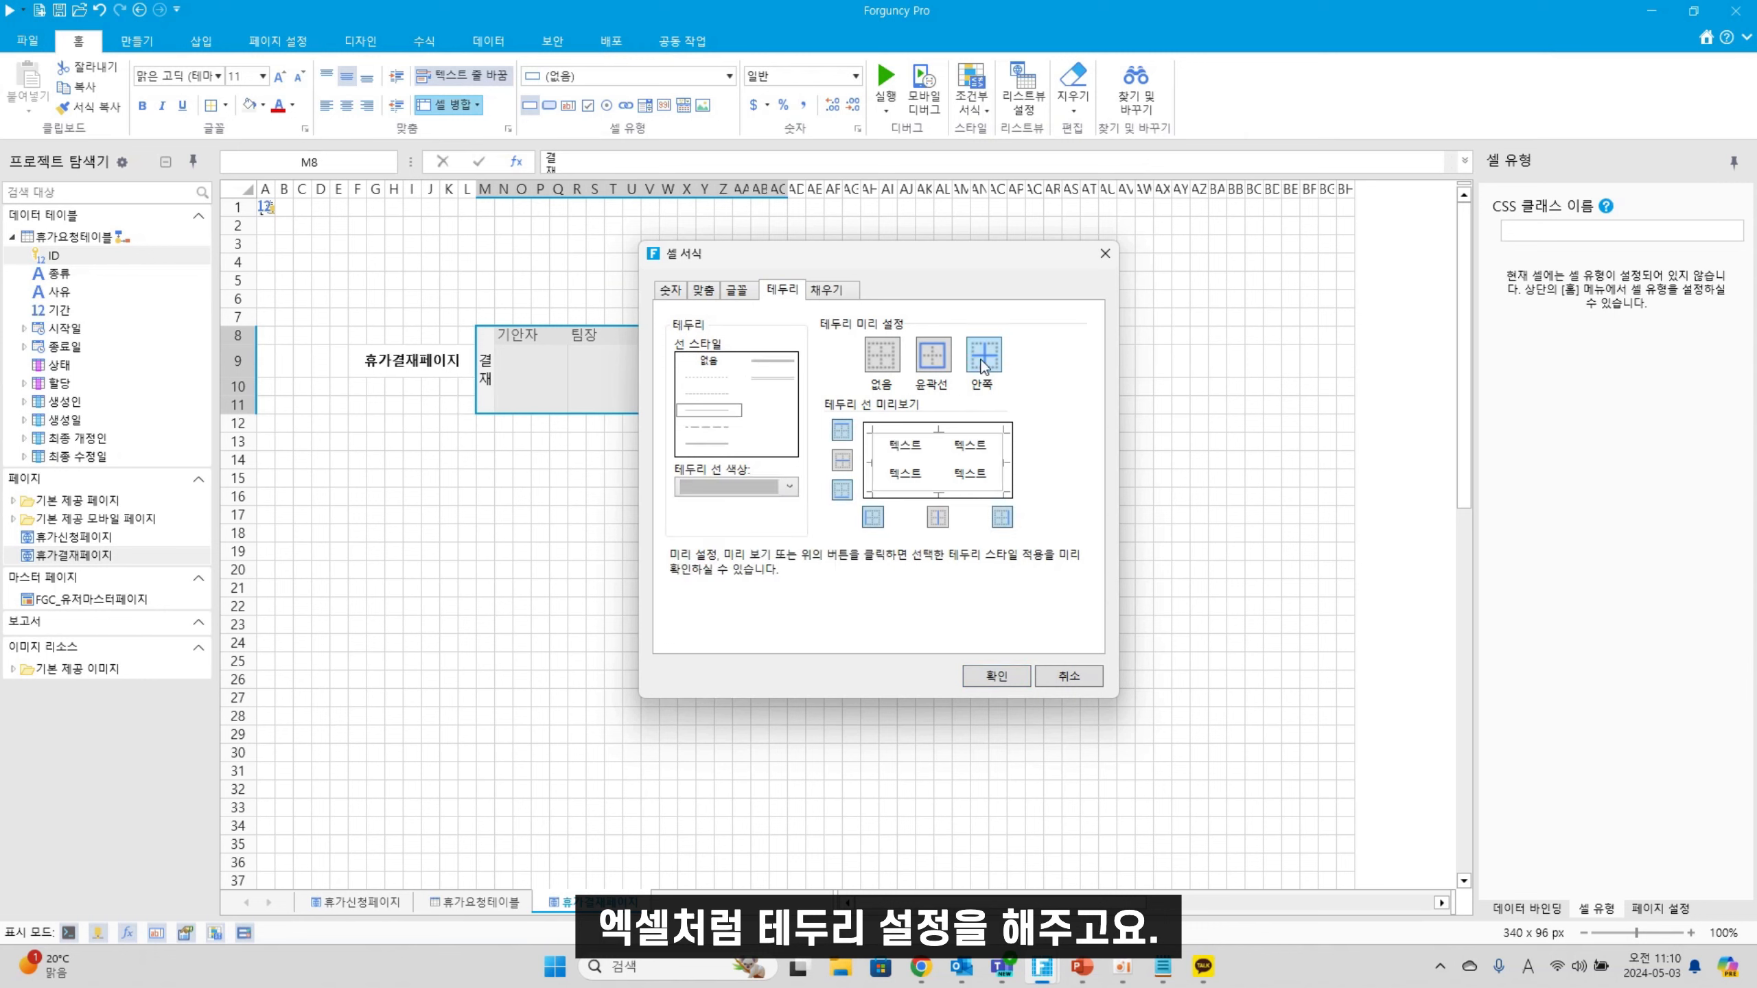
pyautogui.click(986, 675)
pyautogui.click(704, 624)
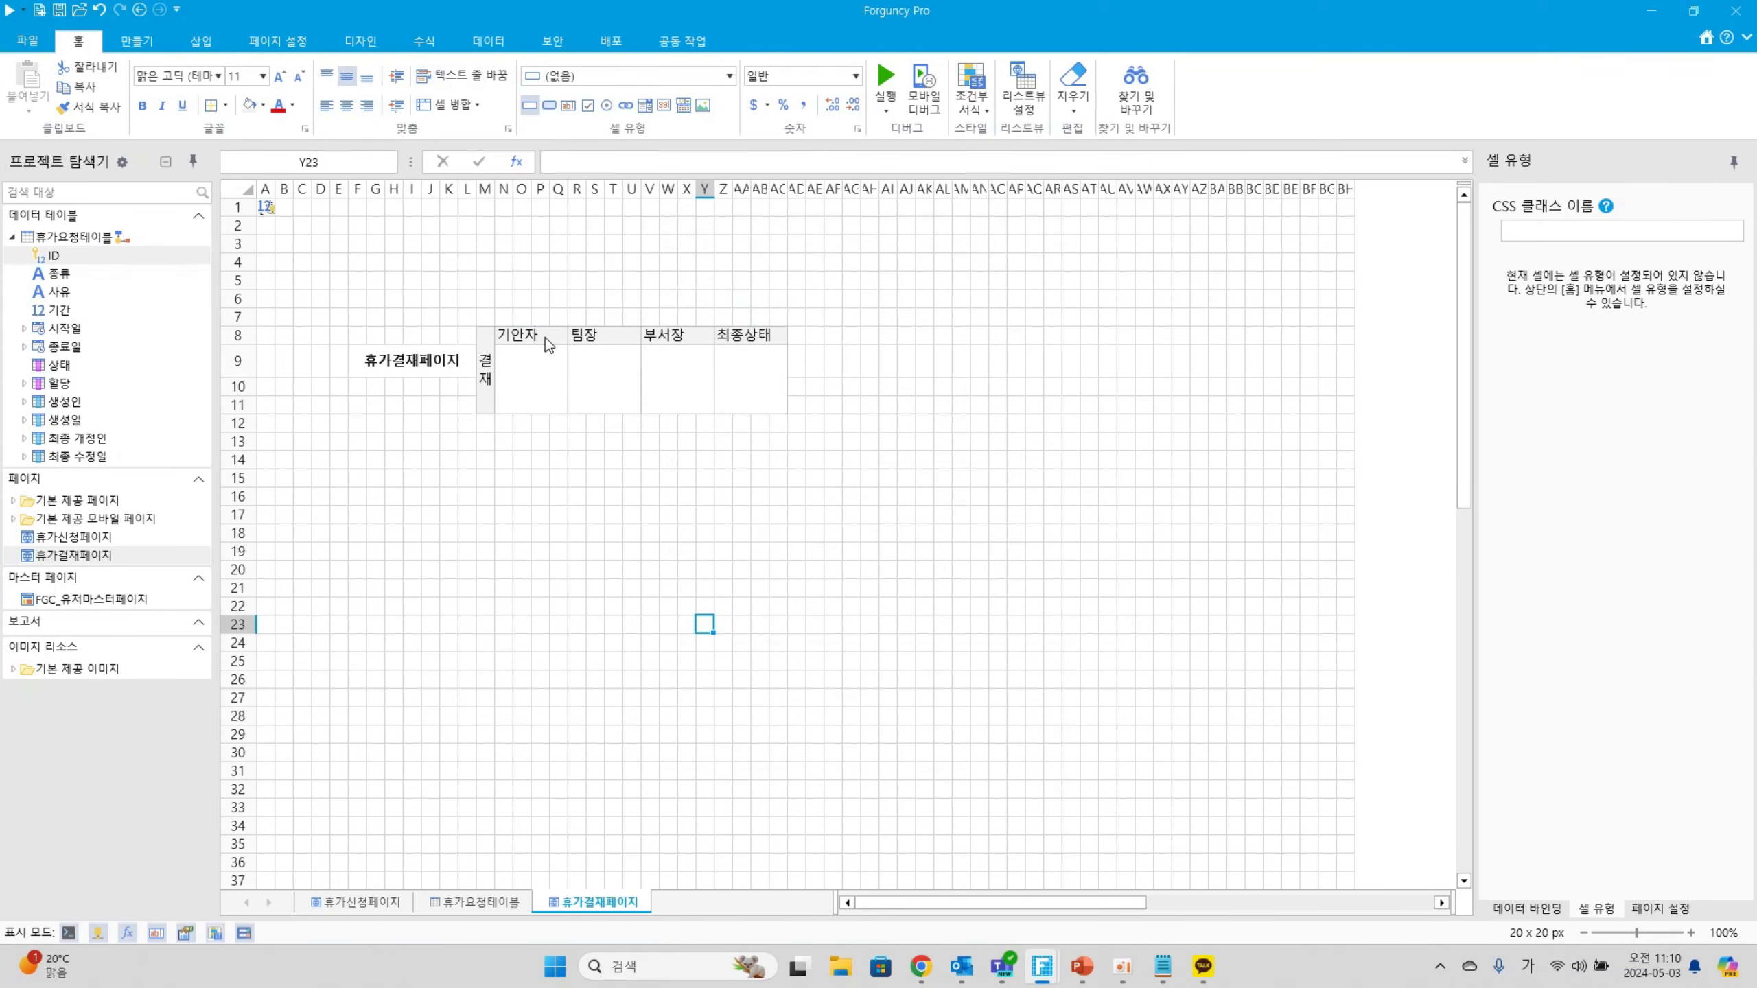
# Centre the 기안자, 팀장, 부서장 and 최종상태 headings in the approval table
pyautogui.moveTo(534, 338); pyautogui.dragTo(750, 339)
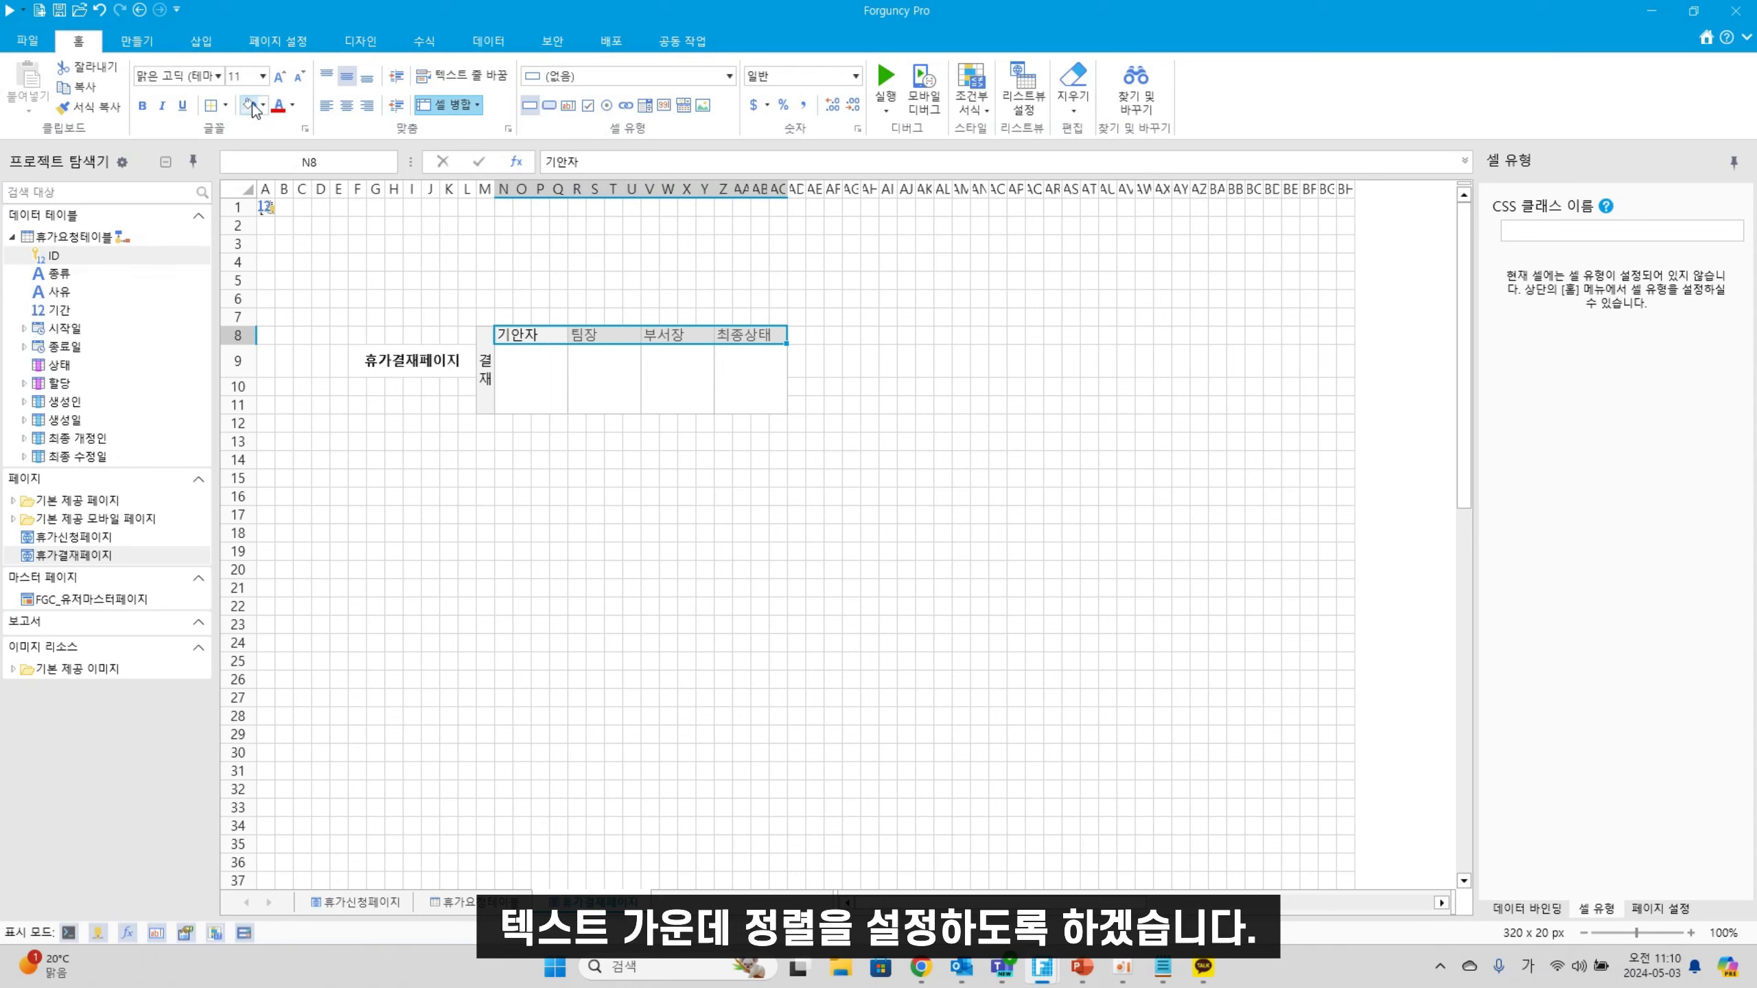
pyautogui.moveTo(546, 337); pyautogui.dragTo(771, 393)
pyautogui.click(347, 105)
pyautogui.click(740, 569)
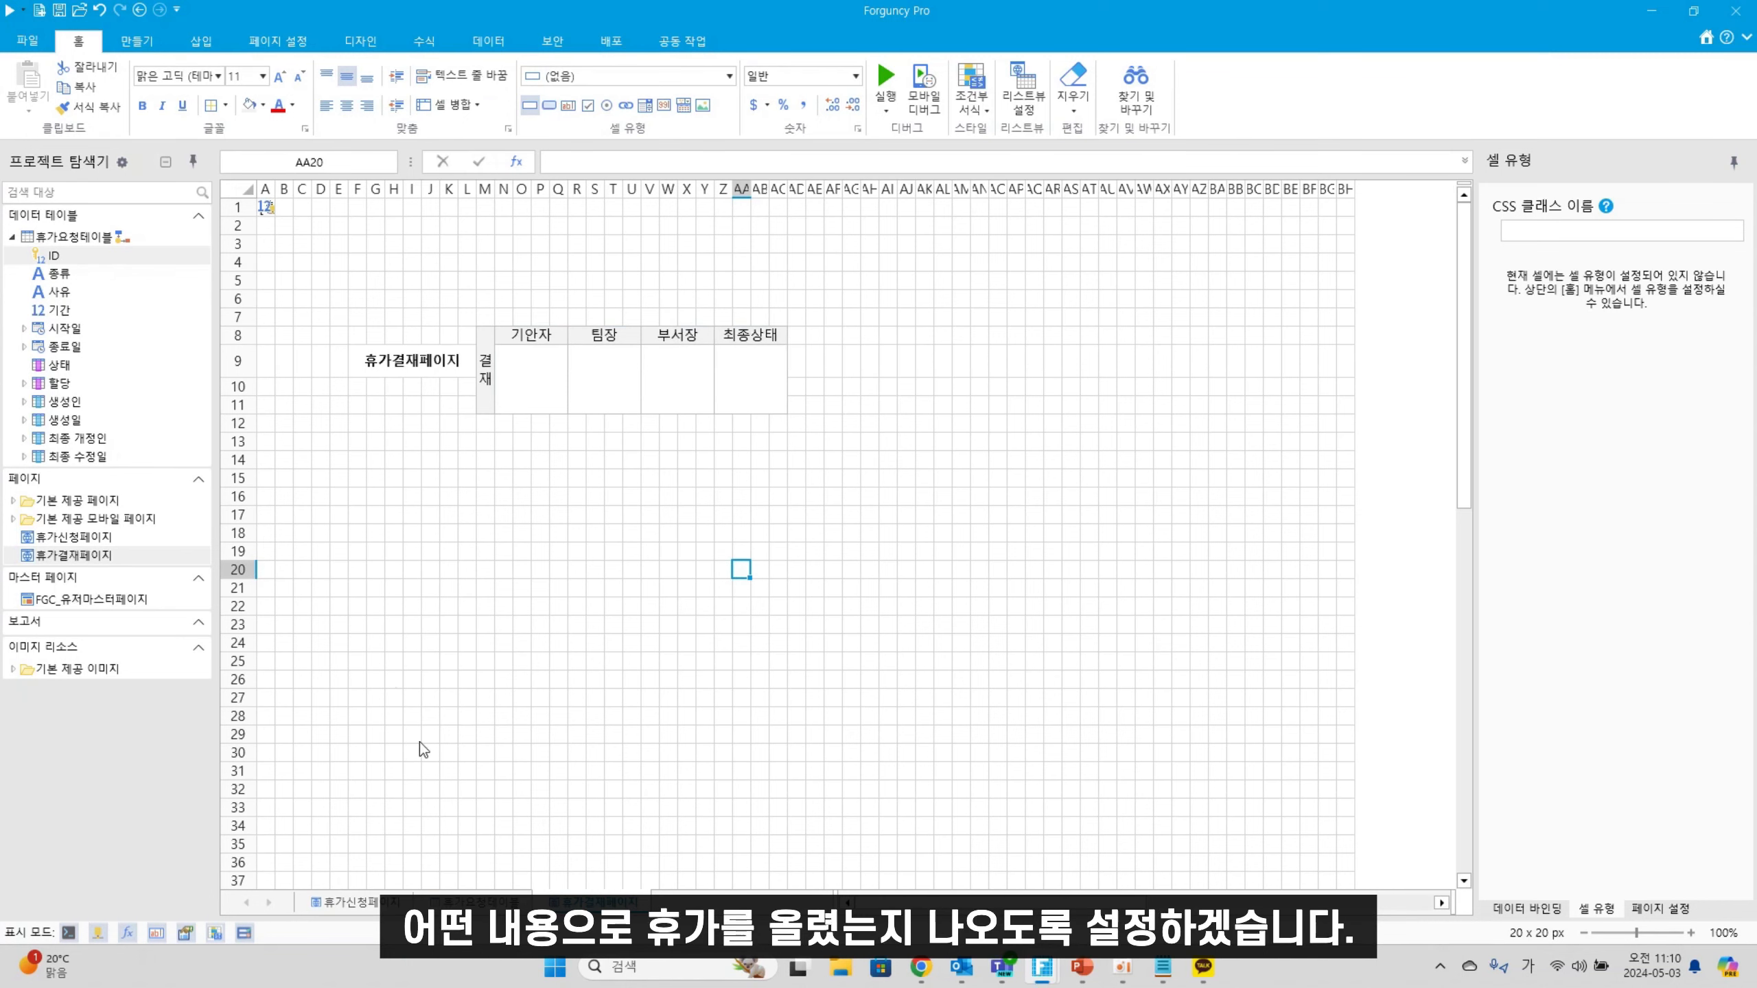
# Merge E15:I15 and enter the 연차종류 label
pyautogui.click(427, 367)
pyautogui.click(429, 532)
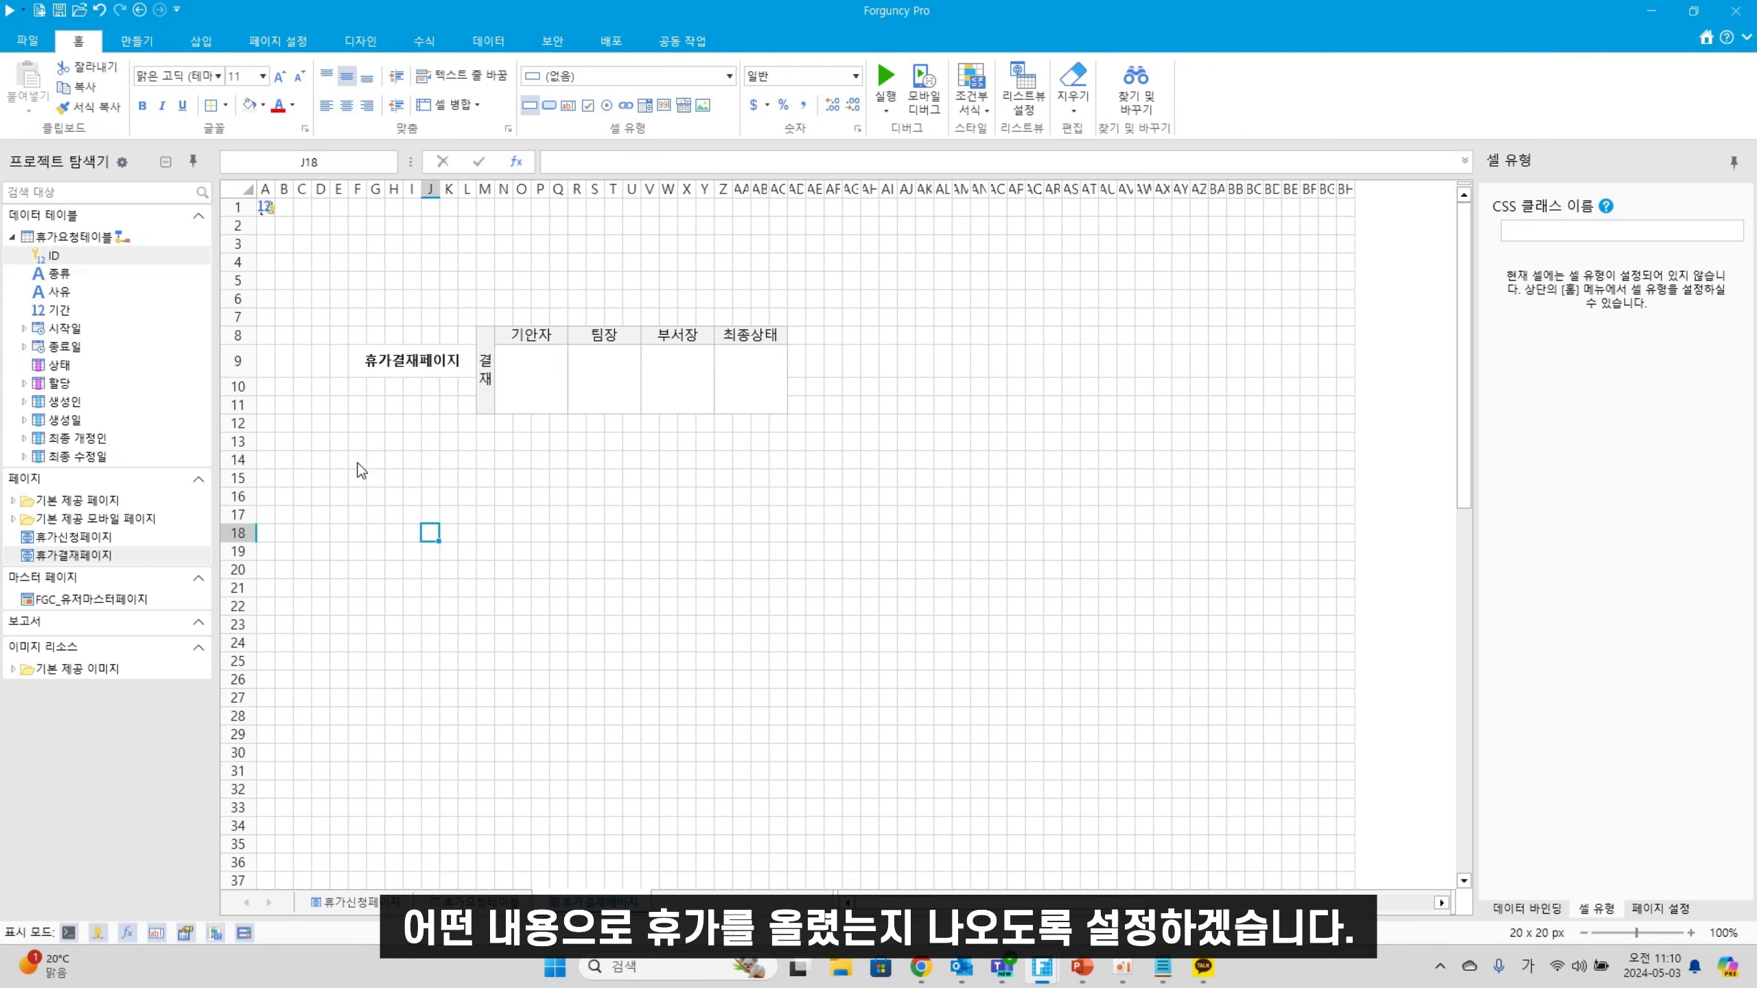
pyautogui.click(339, 479)
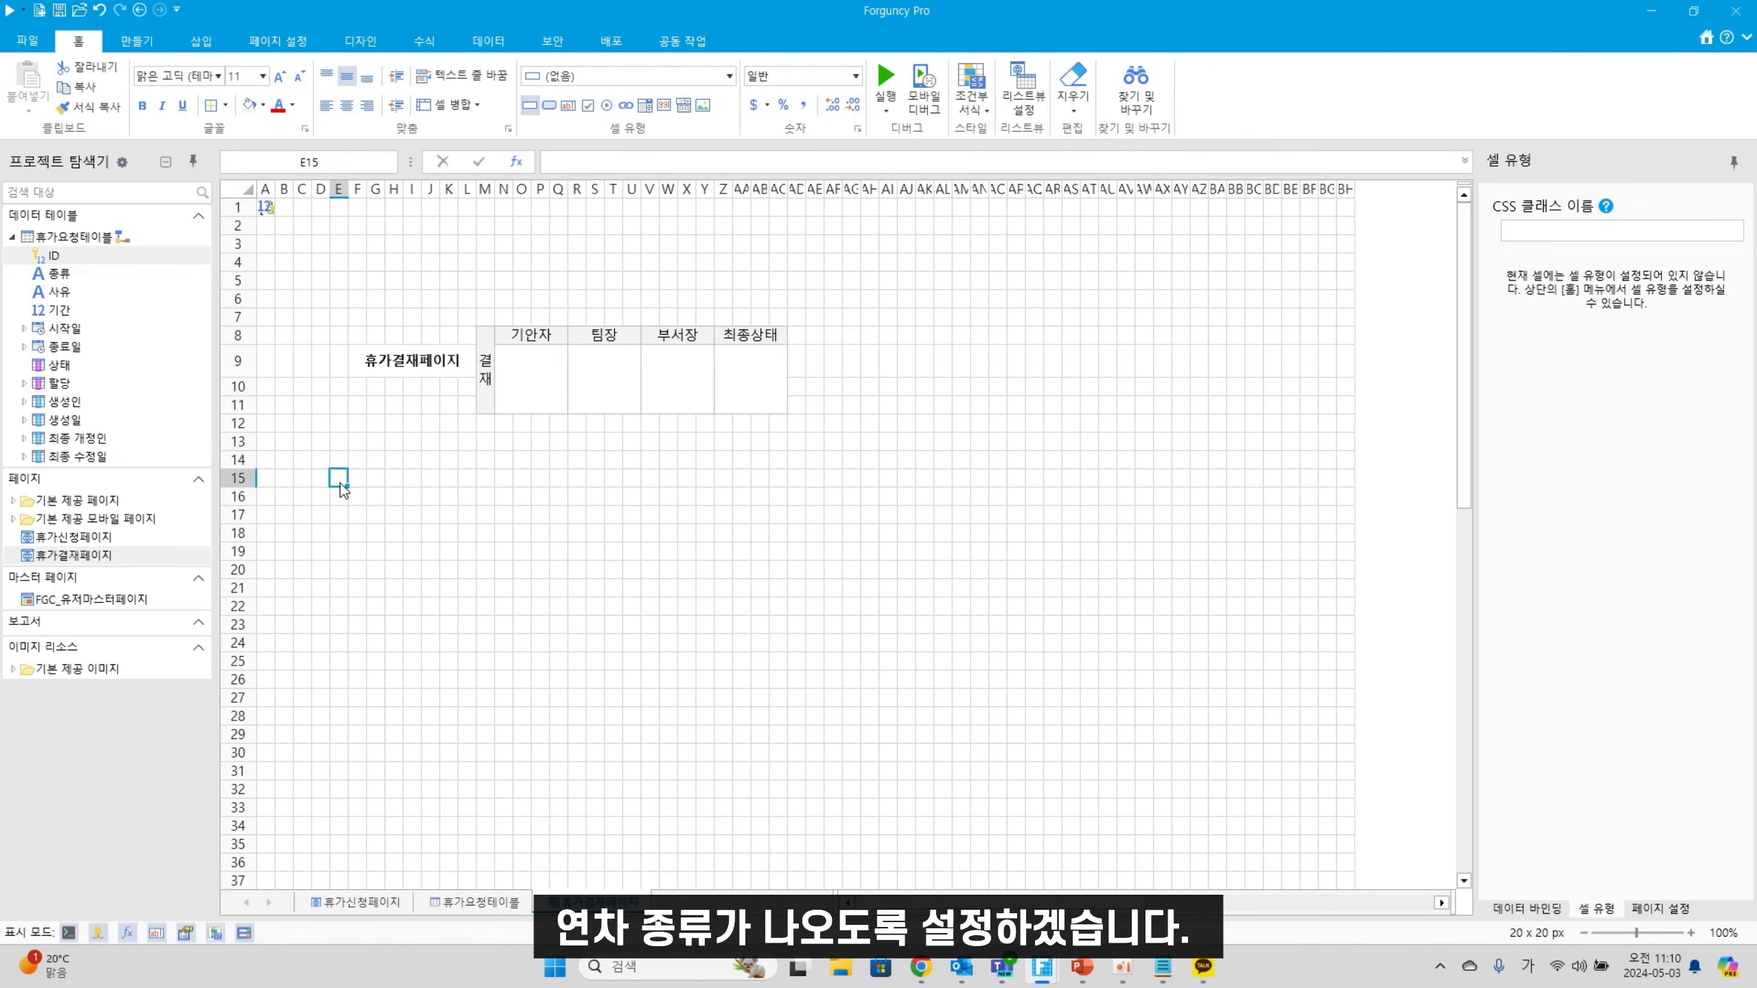
pyautogui.moveTo(344, 490); pyautogui.dragTo(415, 489)
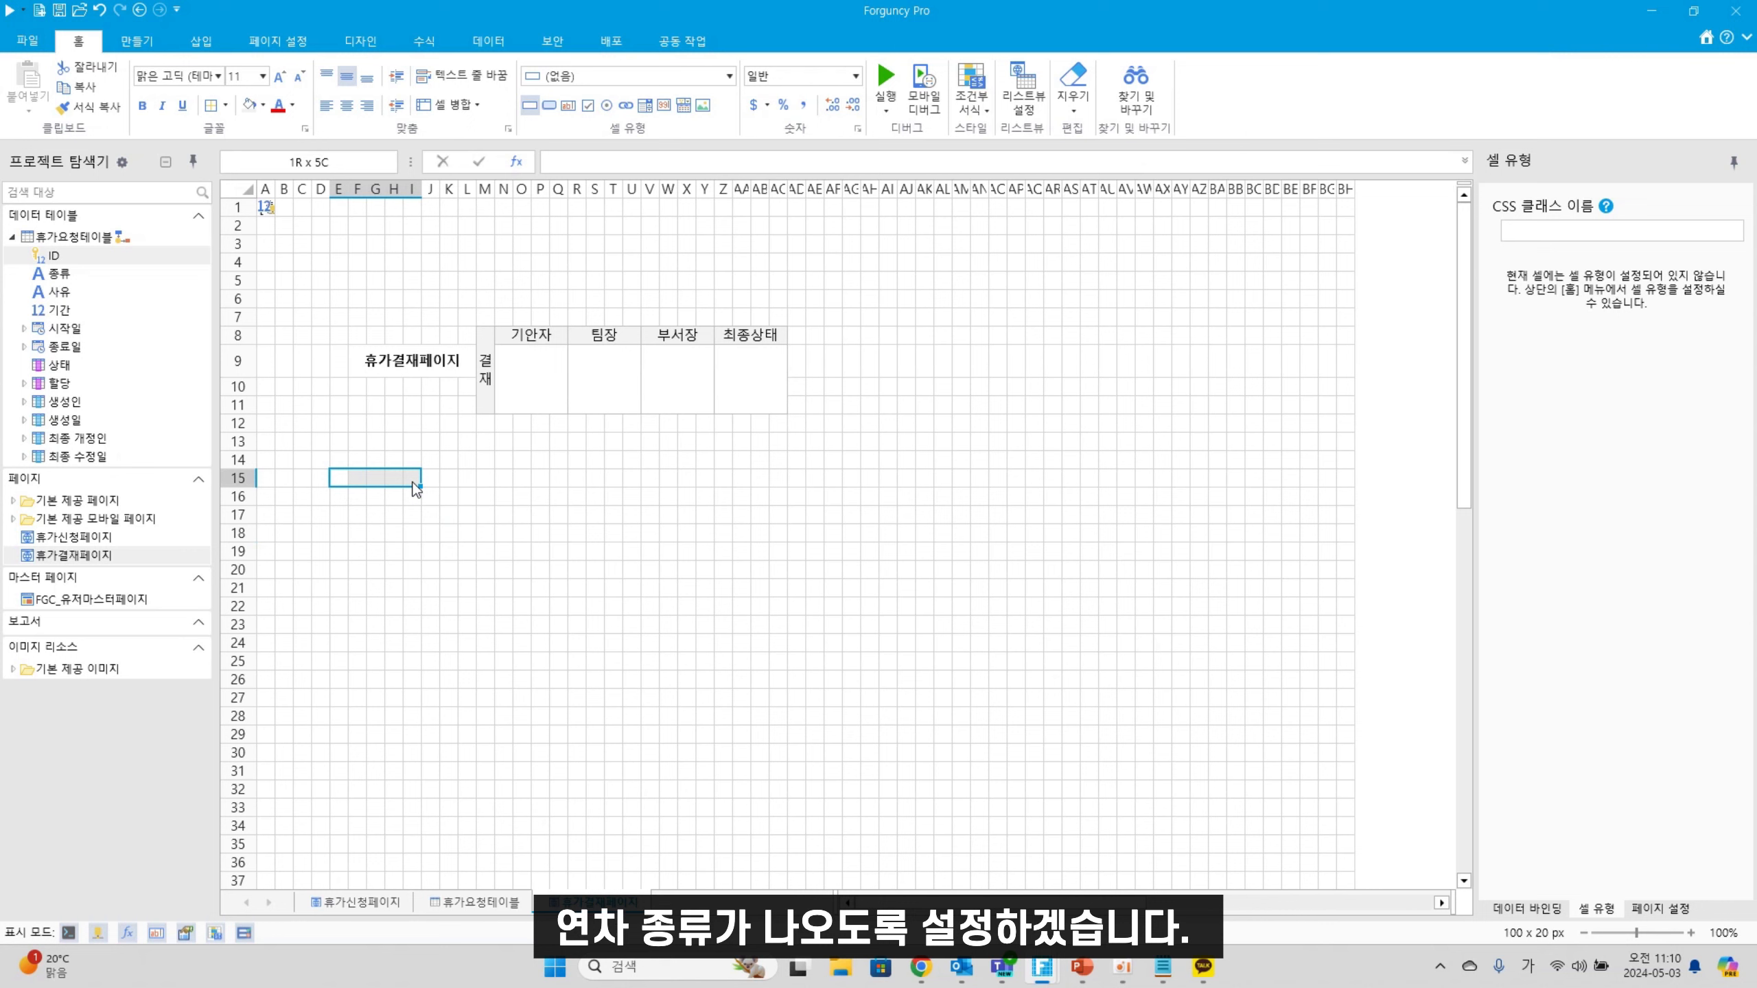
pyautogui.click(446, 105)
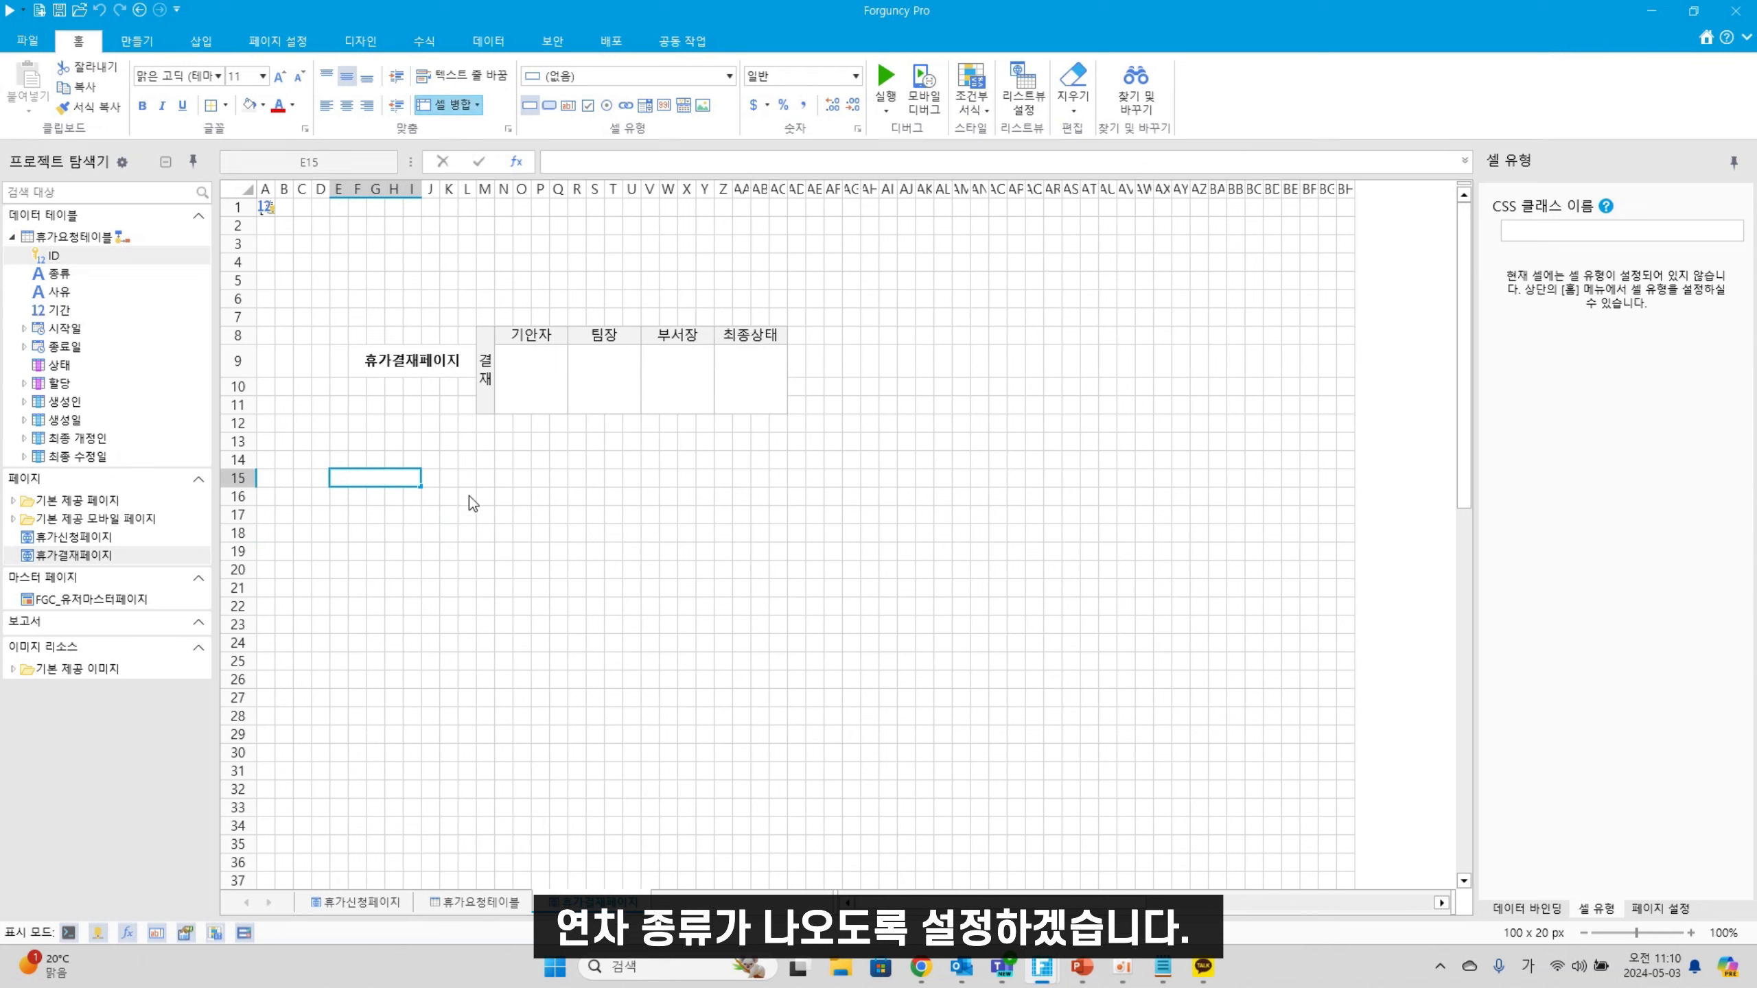
pyautogui.write('연차종류')
pyautogui.click(467, 570)
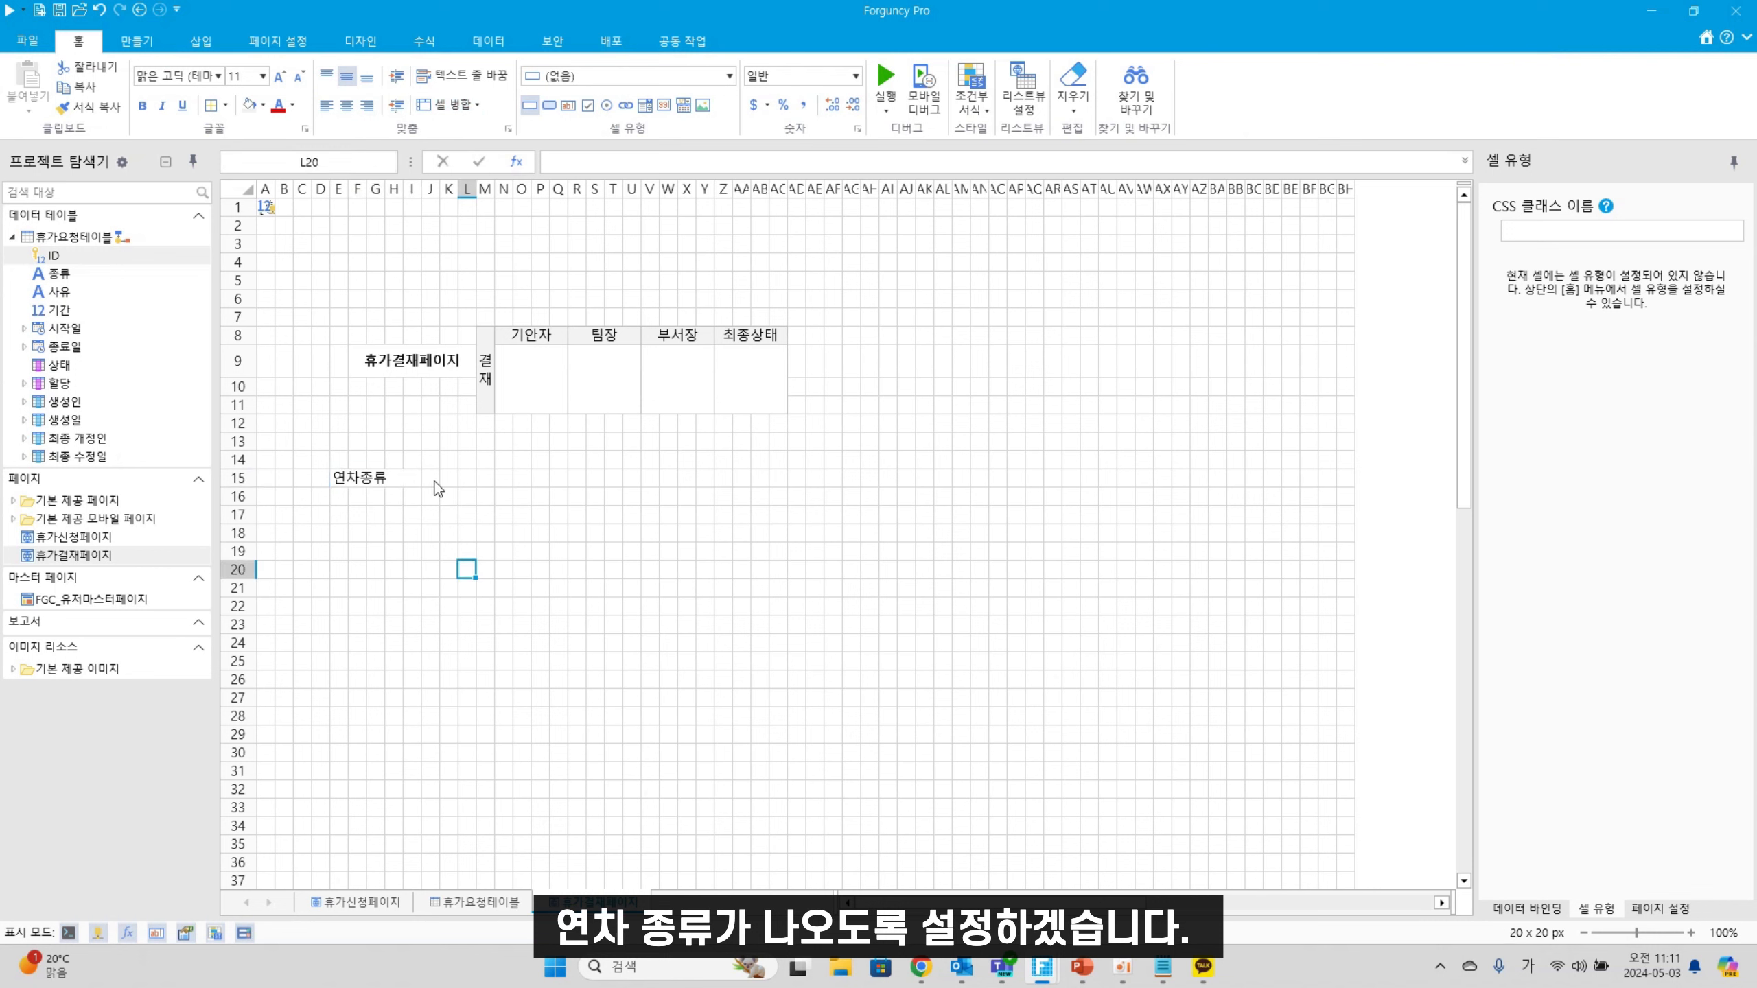
# Merge J15:AC15, bind the 종류 field to it, and make row 15 40 px tall
pyautogui.moveTo(434, 482); pyautogui.dragTo(777, 482)
pyautogui.click(457, 112)
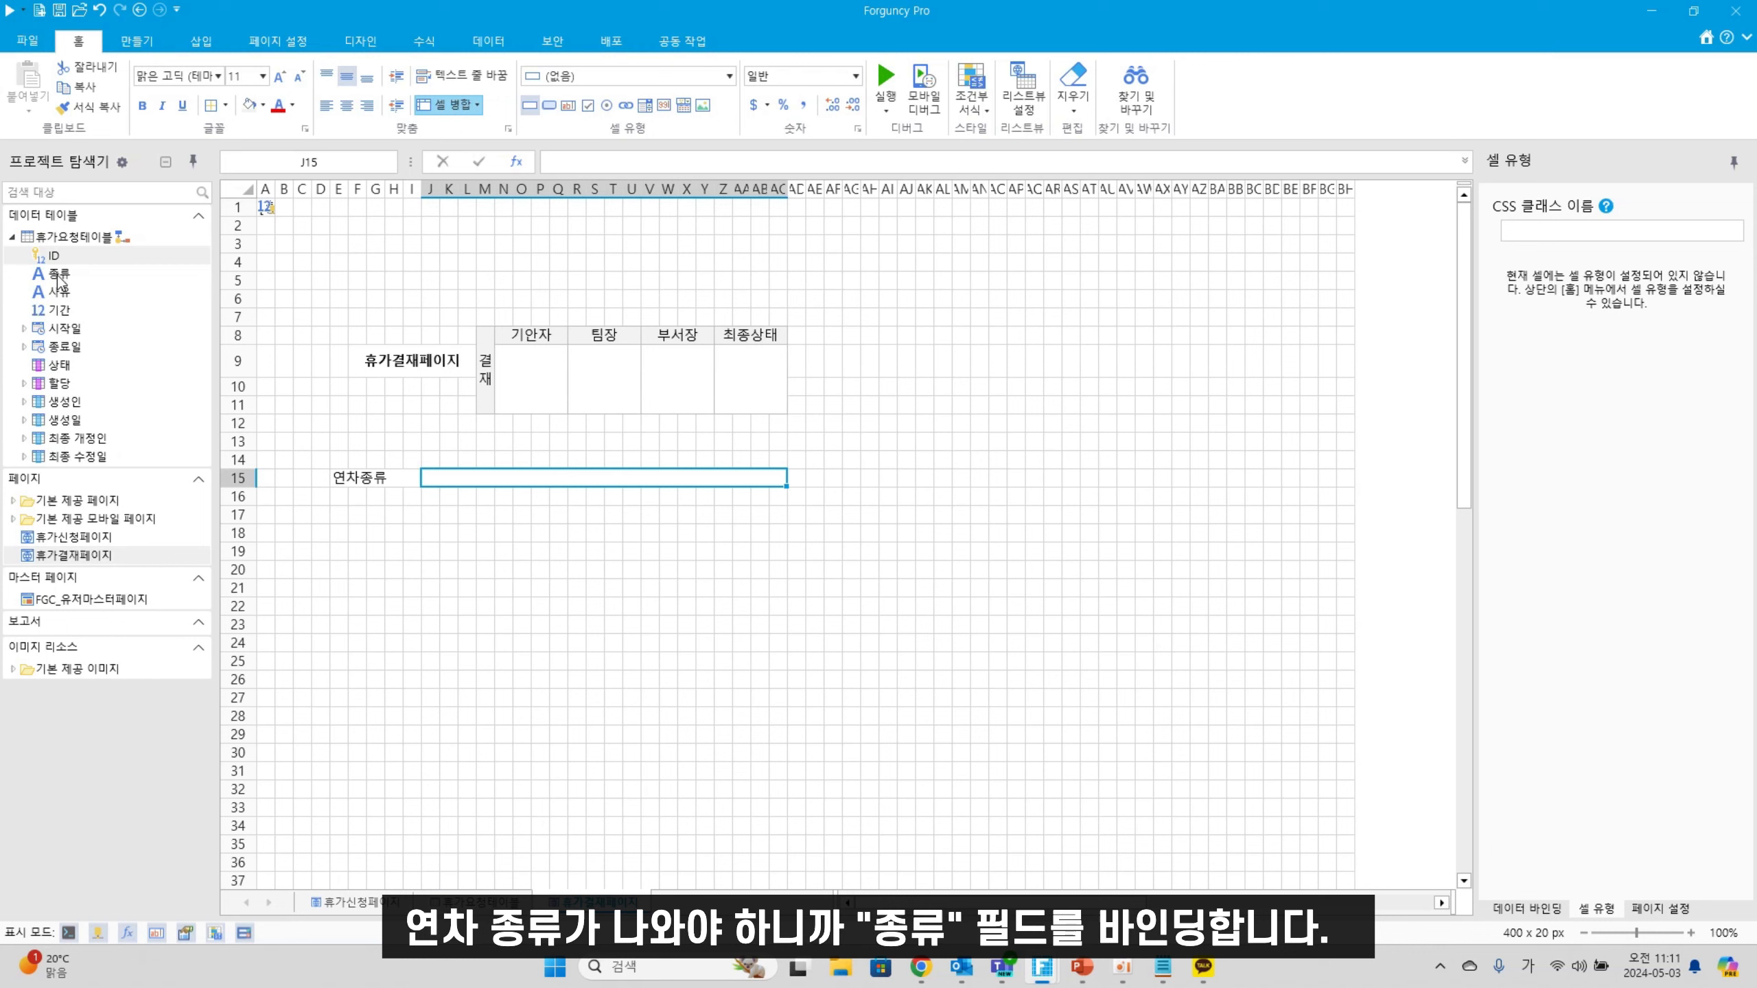
pyautogui.moveTo(62, 272); pyautogui.dragTo(502, 477)
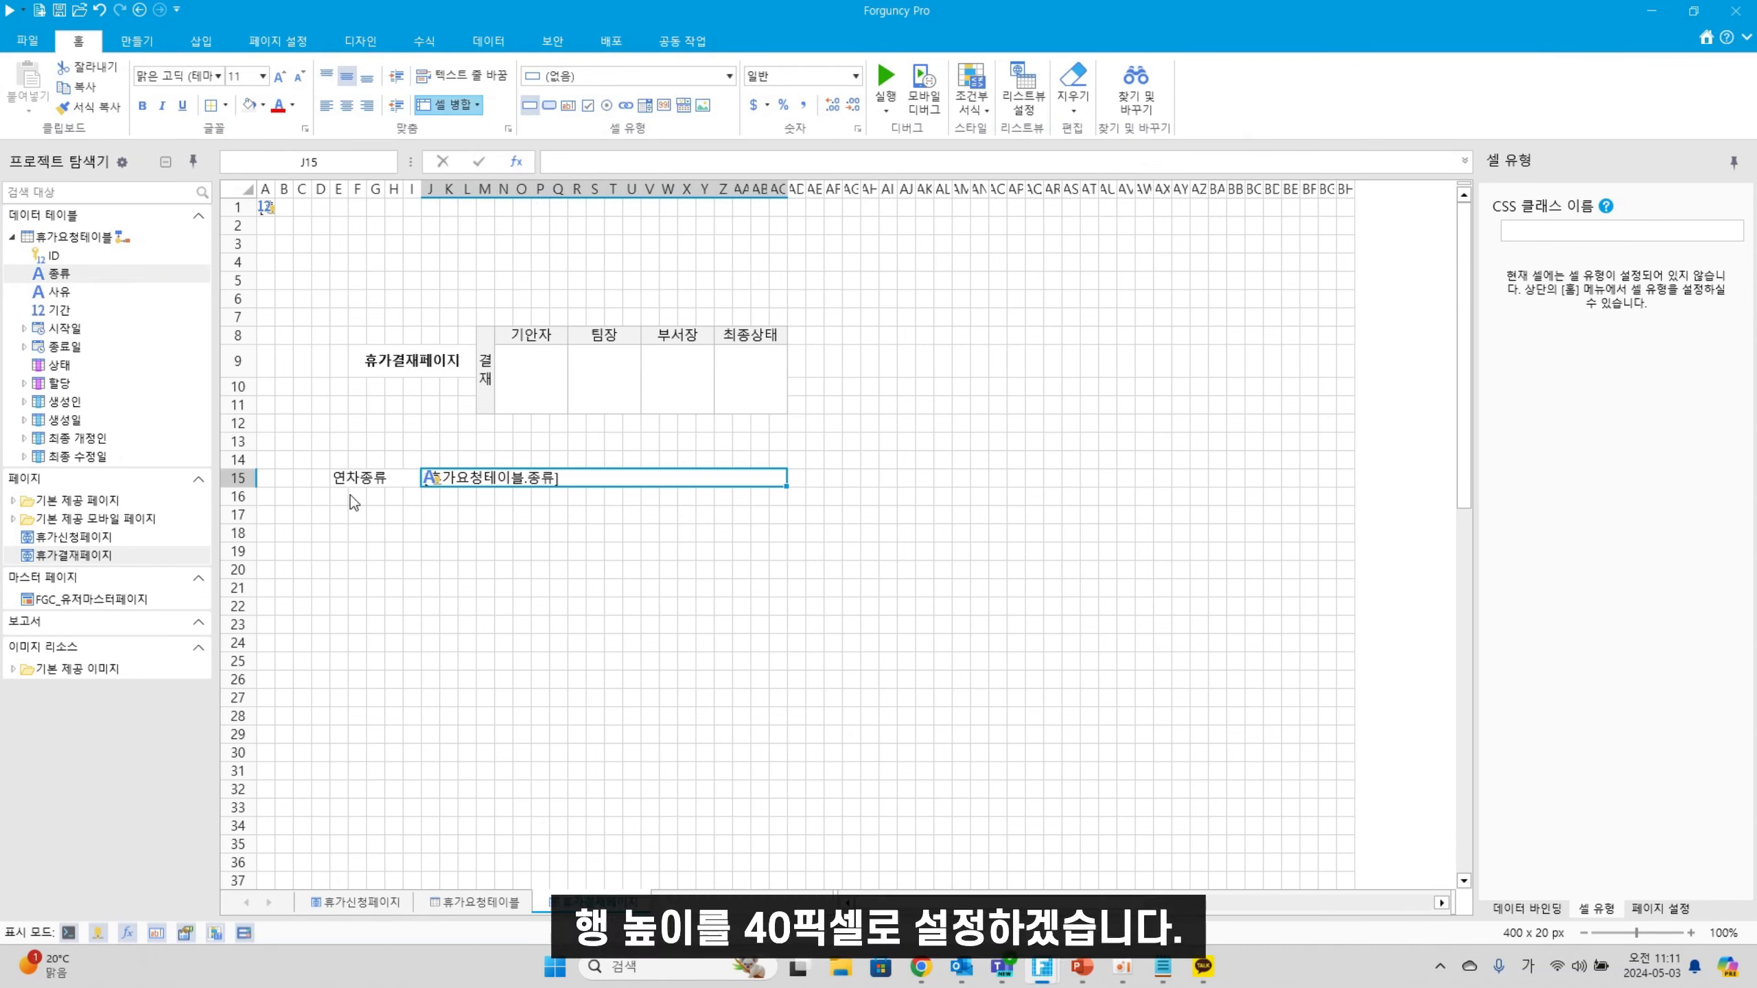
pyautogui.moveTo(237, 485); pyautogui.dragTo(347, 524)
# Add a merged 연차기안자 label in E16:I16, bind 생성인 to J16, and make row 16 40 px
pyautogui.click(342, 517)
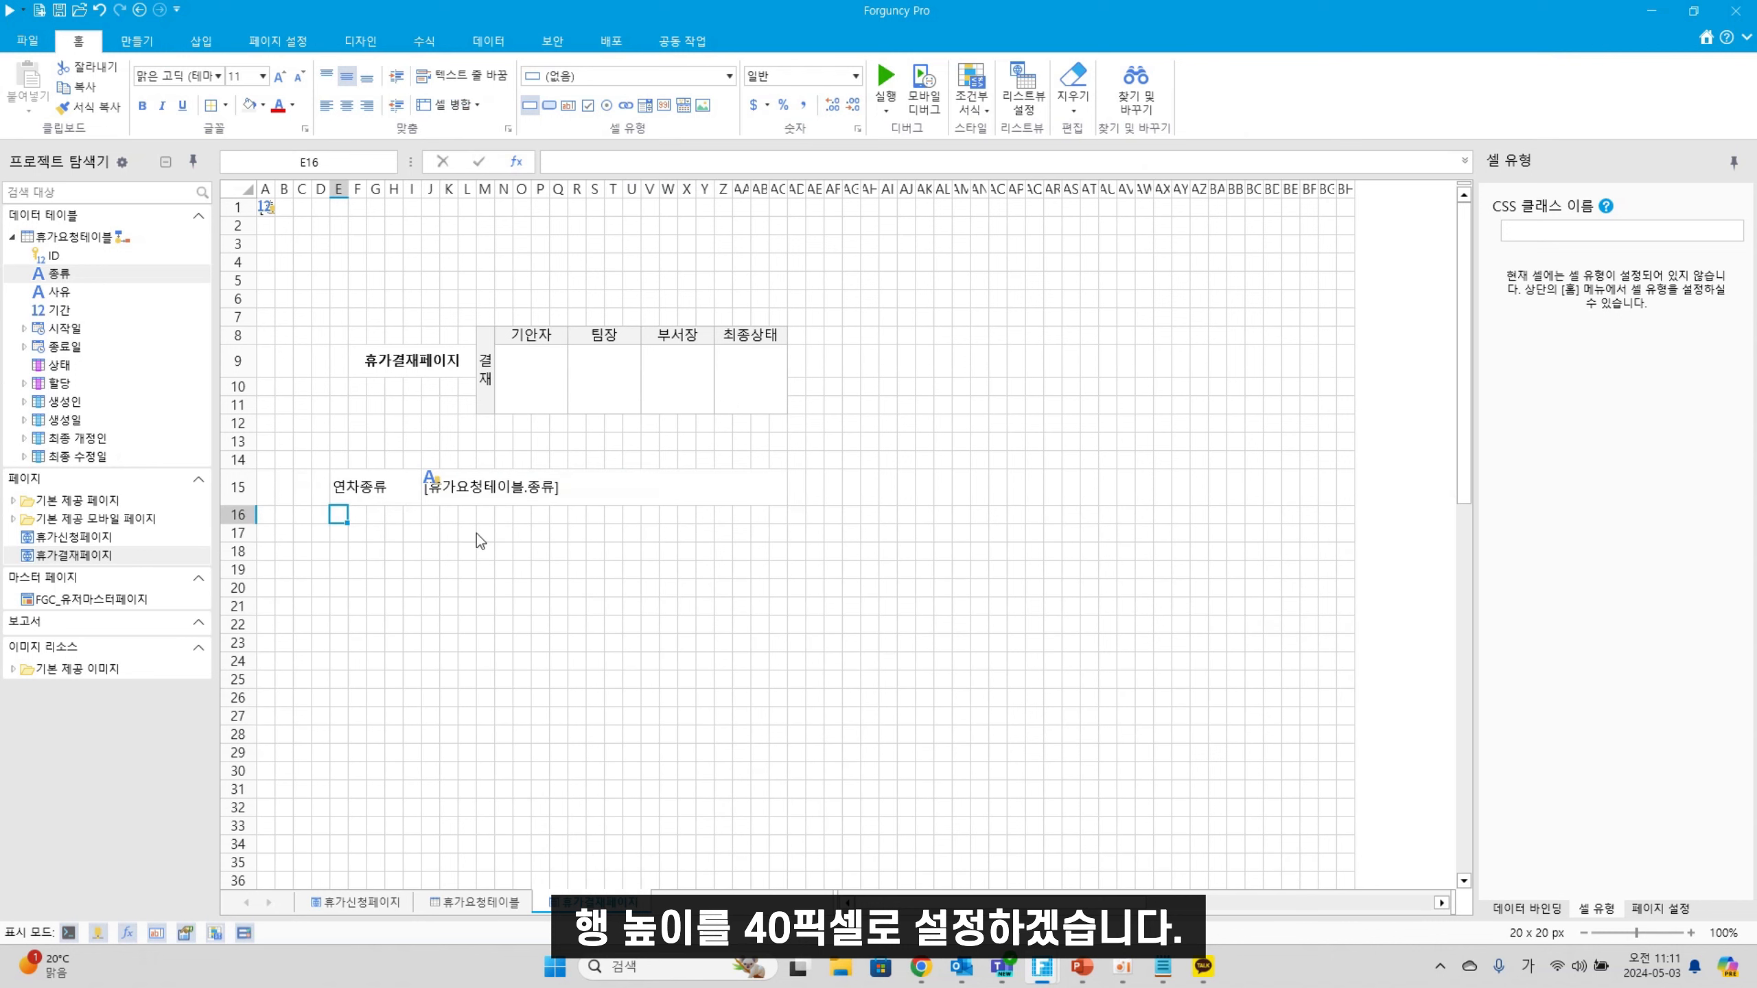
pyautogui.write('연차')
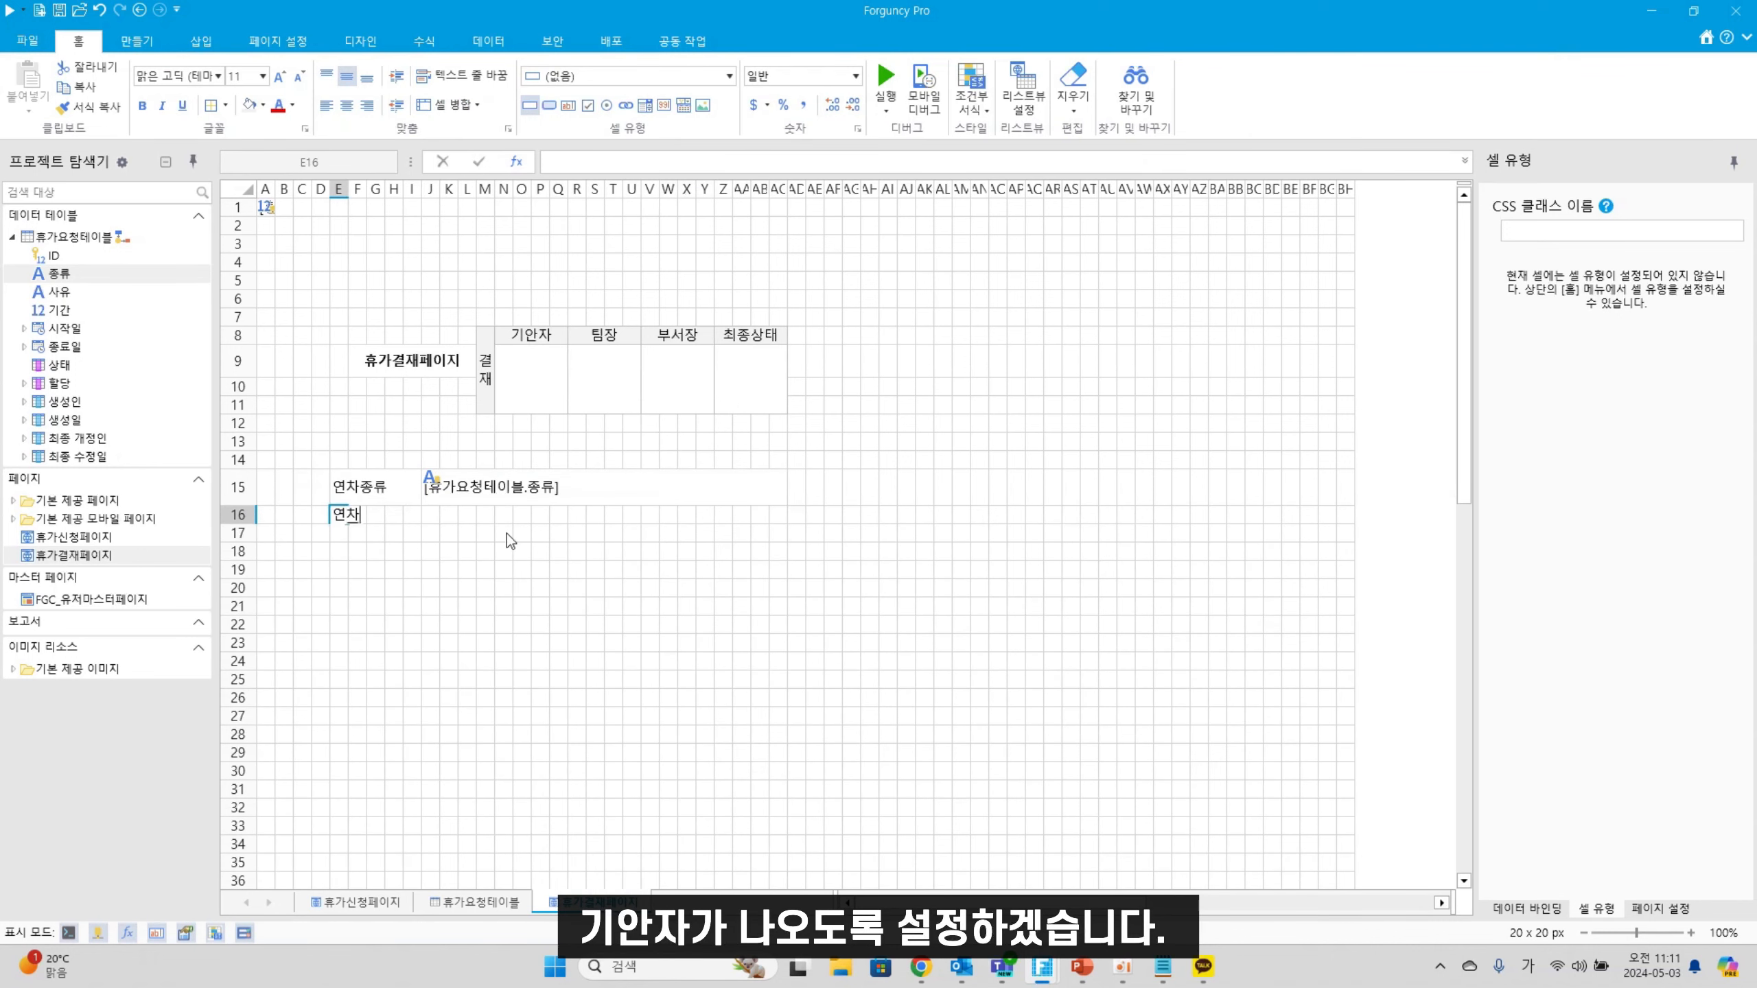
pyautogui.write('기안자')
pyautogui.click(323, 572)
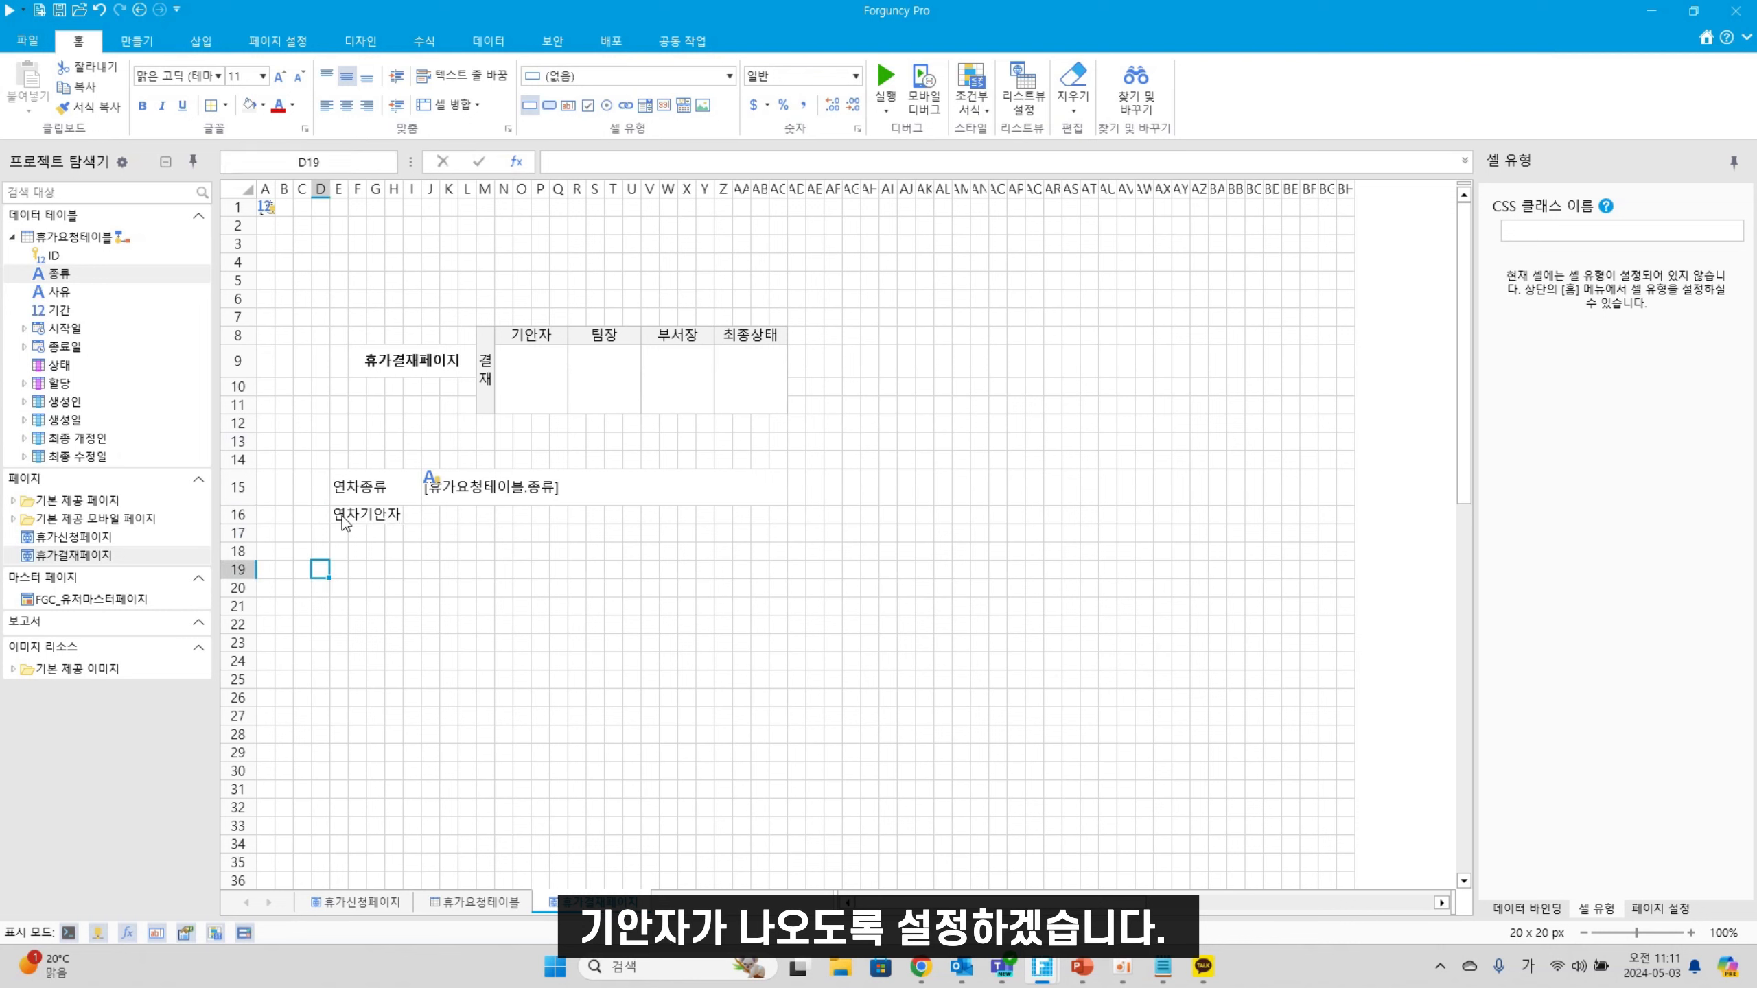
pyautogui.moveTo(343, 515); pyautogui.dragTo(786, 524)
pyautogui.click(446, 104)
pyautogui.click(430, 517)
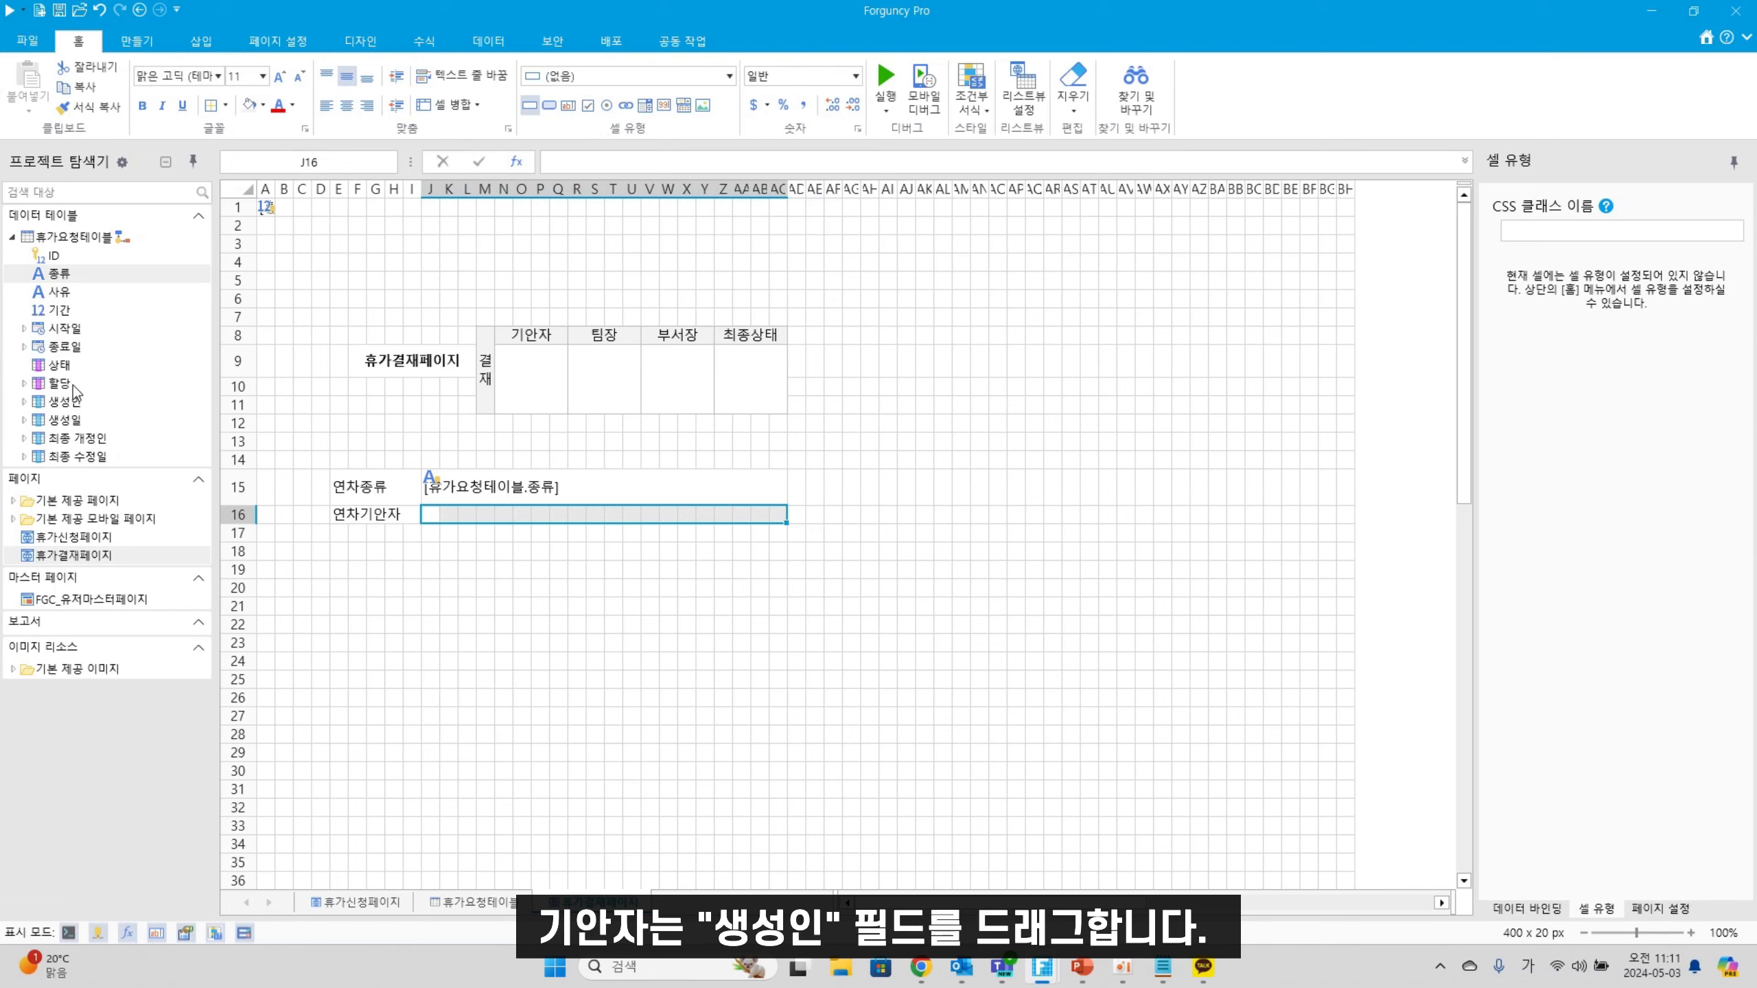
pyautogui.moveTo(69, 405); pyautogui.dragTo(520, 519)
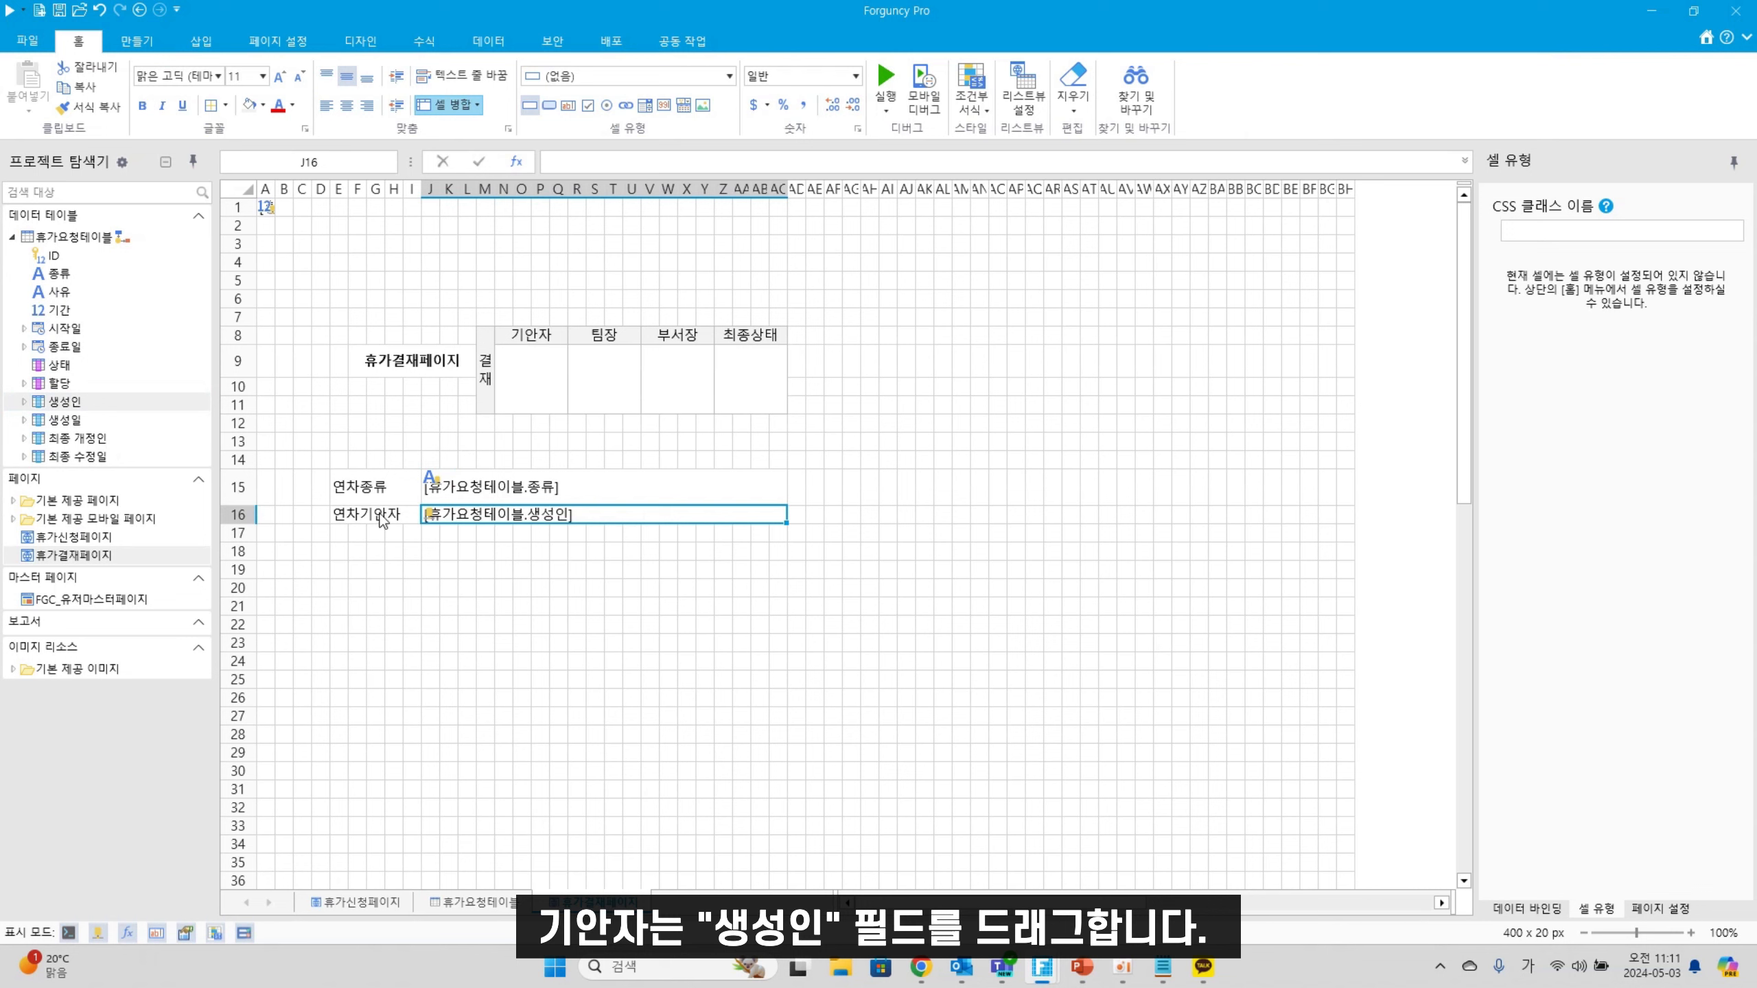
pyautogui.moveTo(246, 523); pyautogui.dragTo(246, 543)
# Enter 연차사유 in E17, merge E17:I24 into a tall label, and select J17:AD24
pyautogui.click(342, 553)
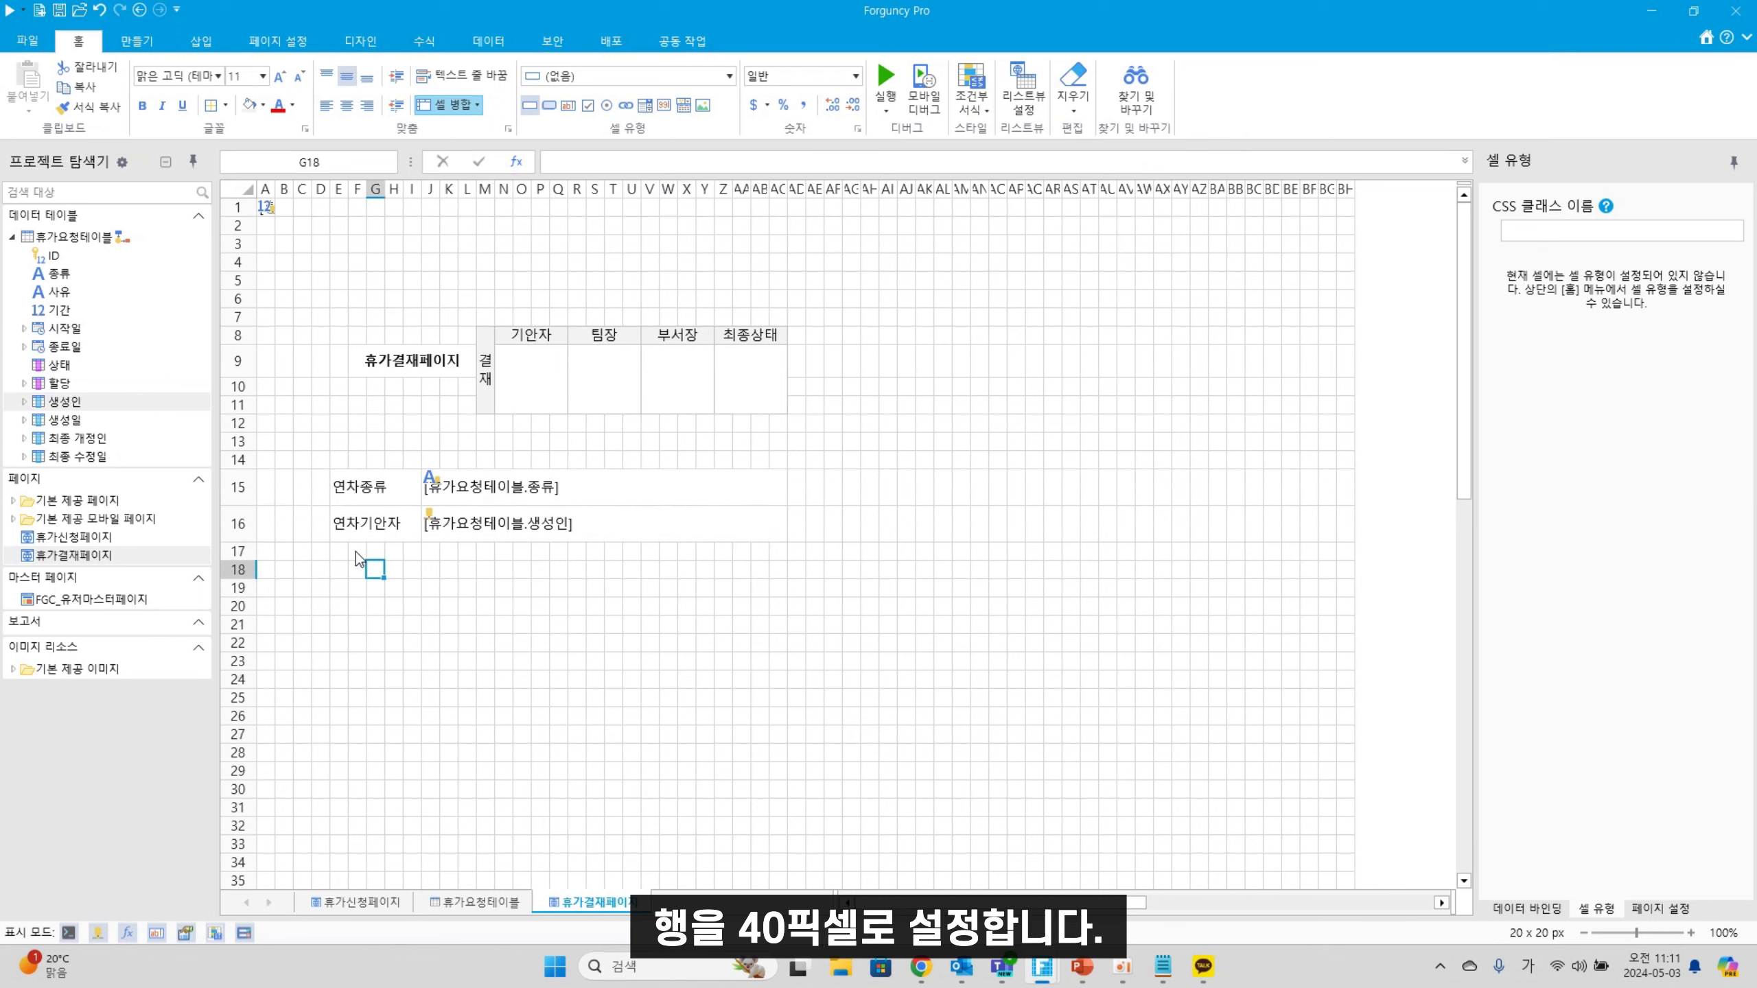
pyautogui.write('연차사유')
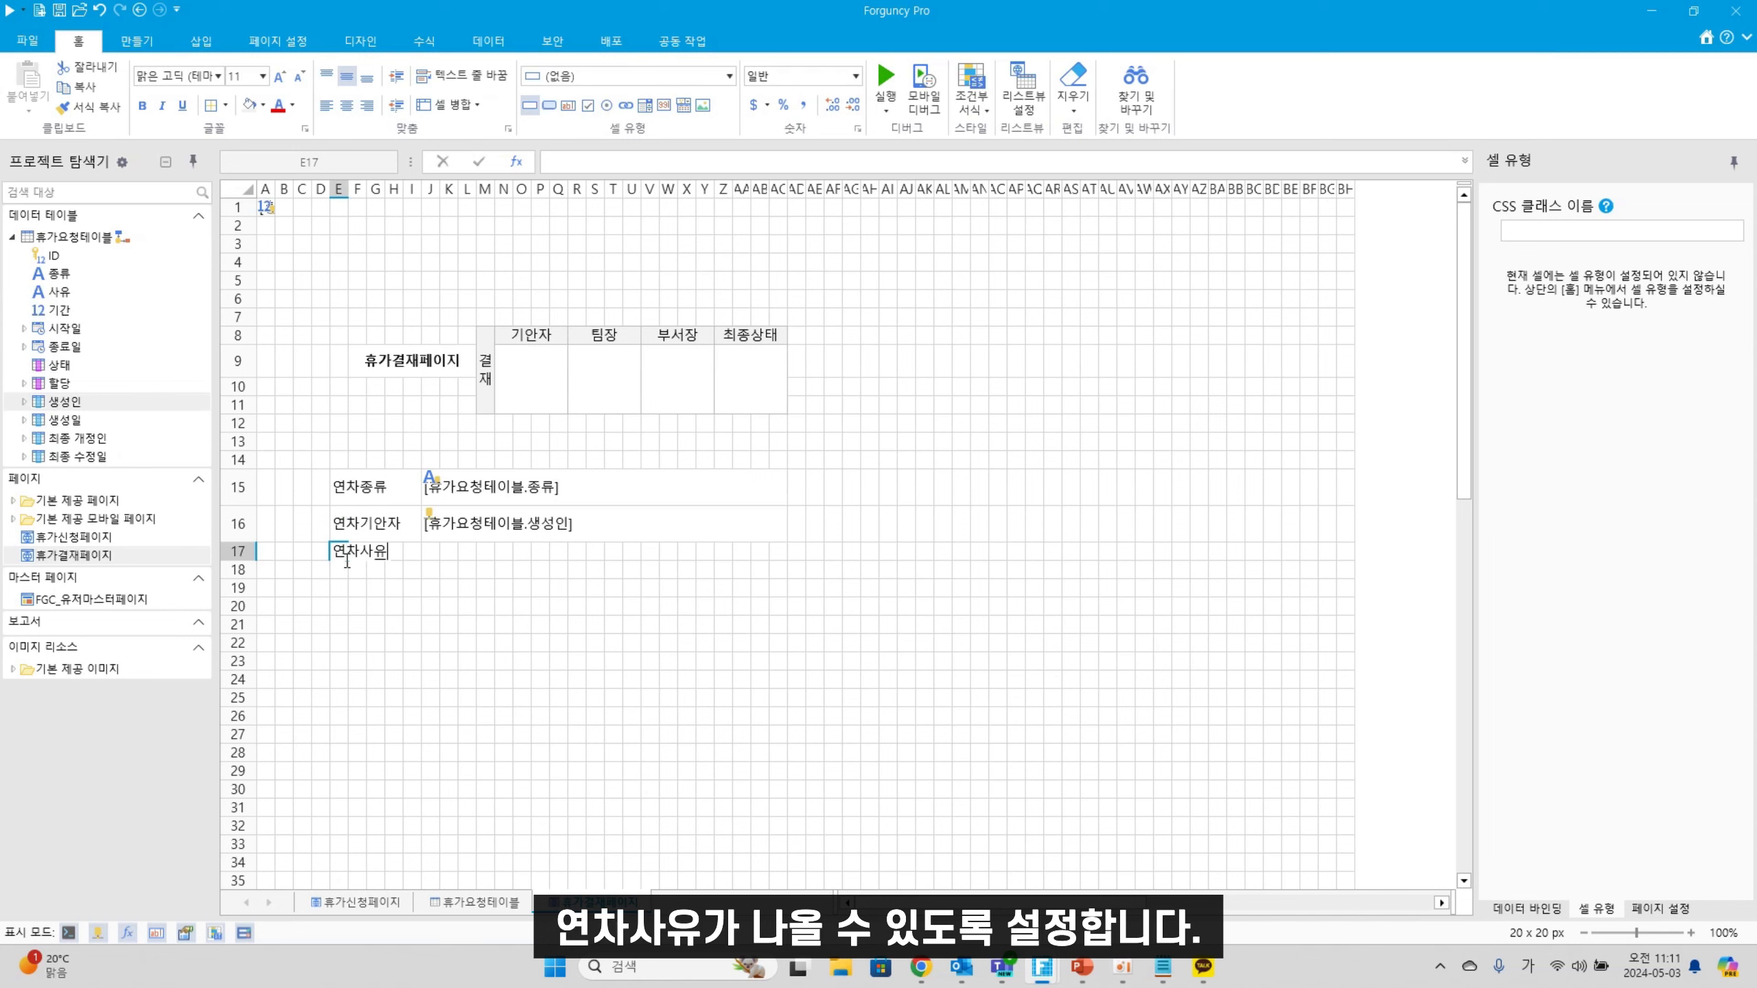
pyautogui.press('Return')
pyautogui.moveTo(346, 554); pyautogui.dragTo(411, 687)
pyautogui.click(456, 106)
pyautogui.moveTo(431, 551); pyautogui.dragTo(793, 689)
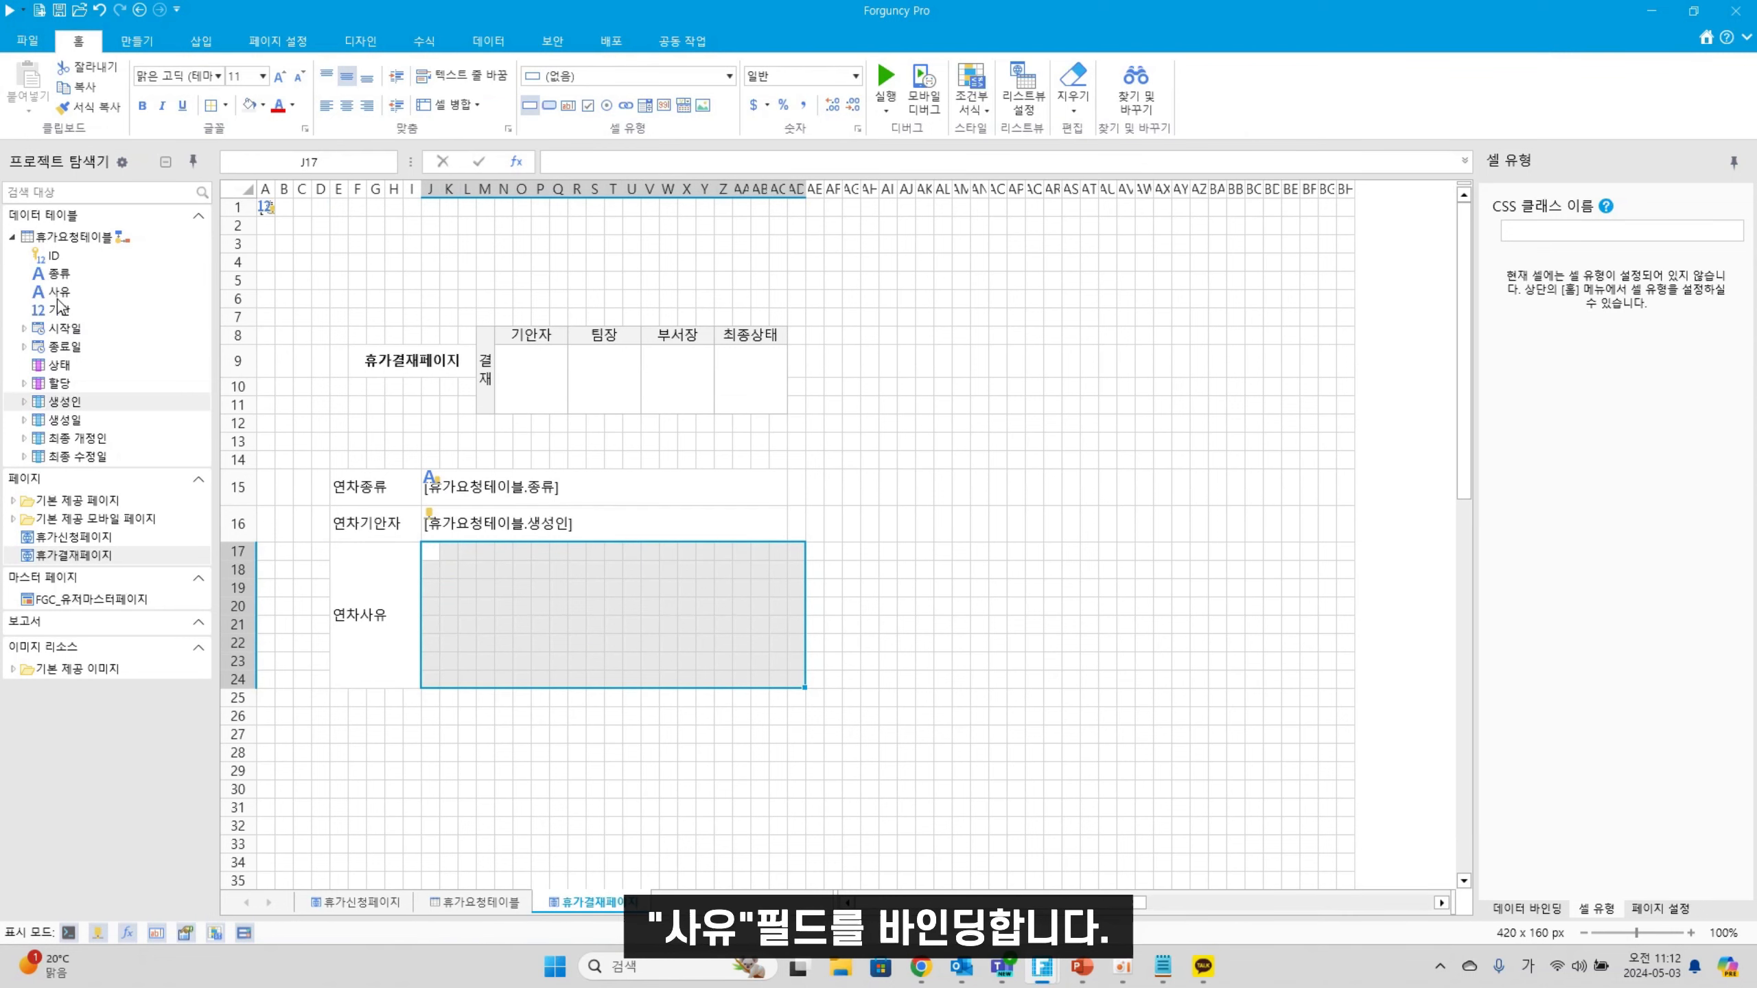
# Bind 사유 to the reason area and add a 40 px 연차기간 row bound to 기간
pyautogui.moveTo(59, 295); pyautogui.dragTo(557, 609)
pyautogui.click(492, 766)
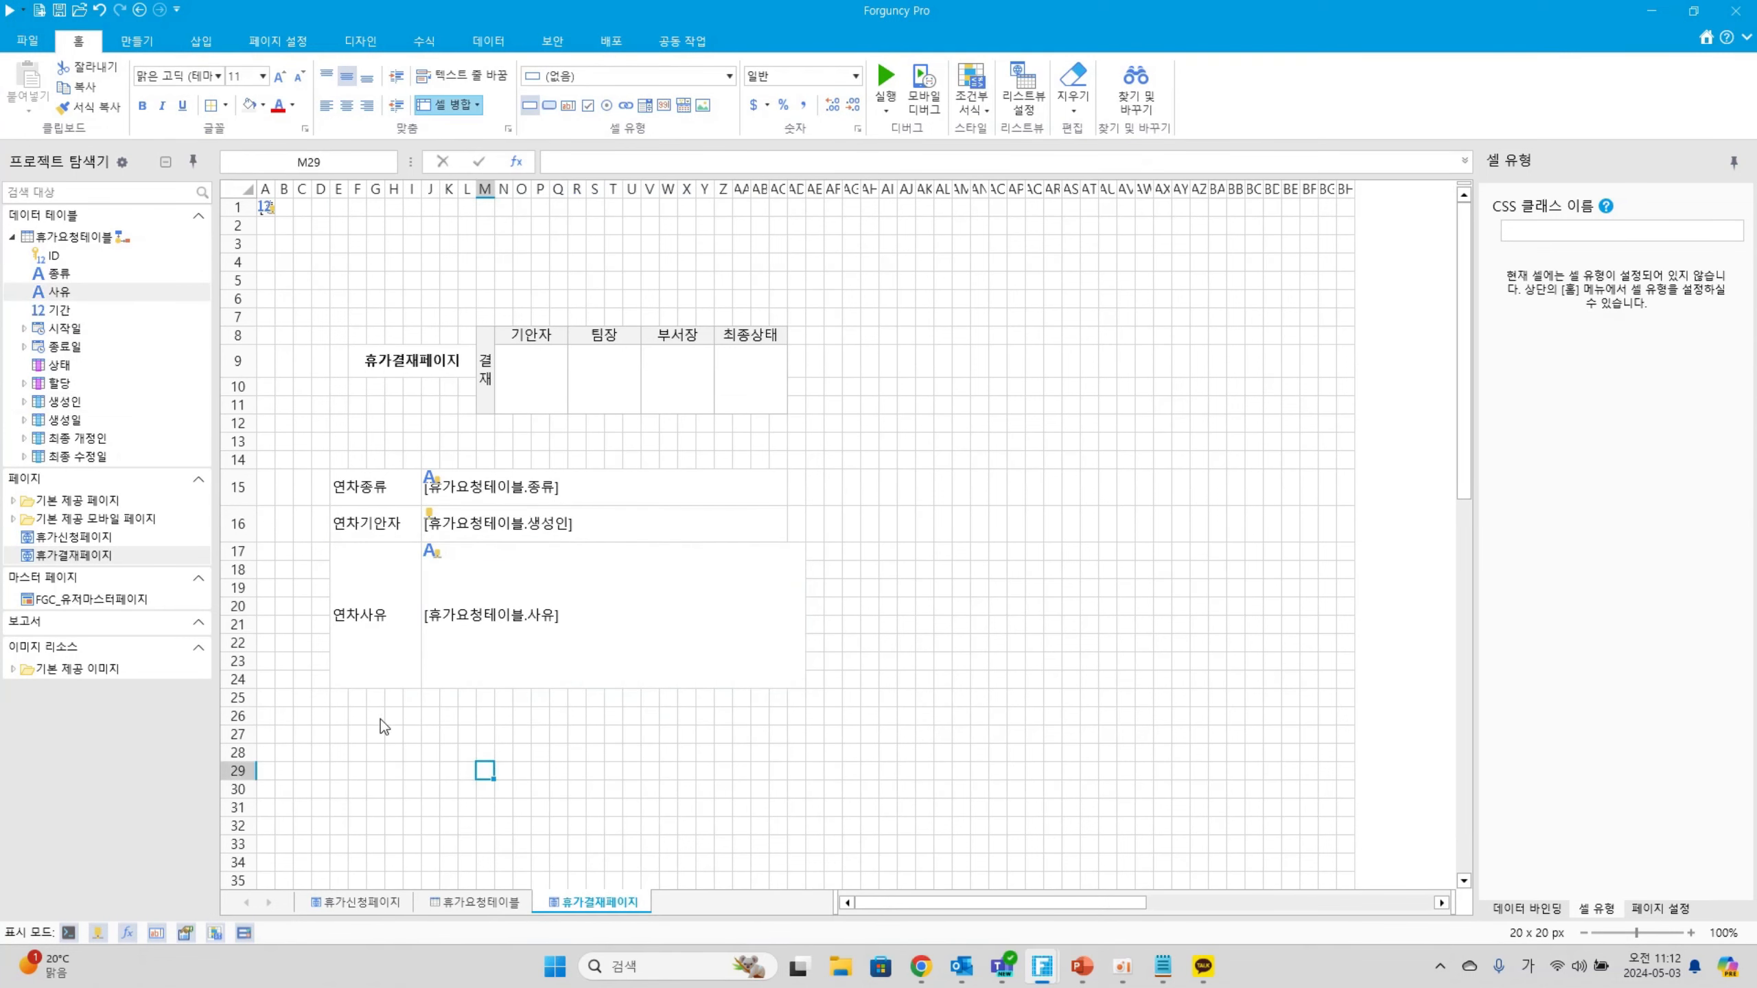
pyautogui.moveTo(336, 697); pyautogui.dragTo(415, 698)
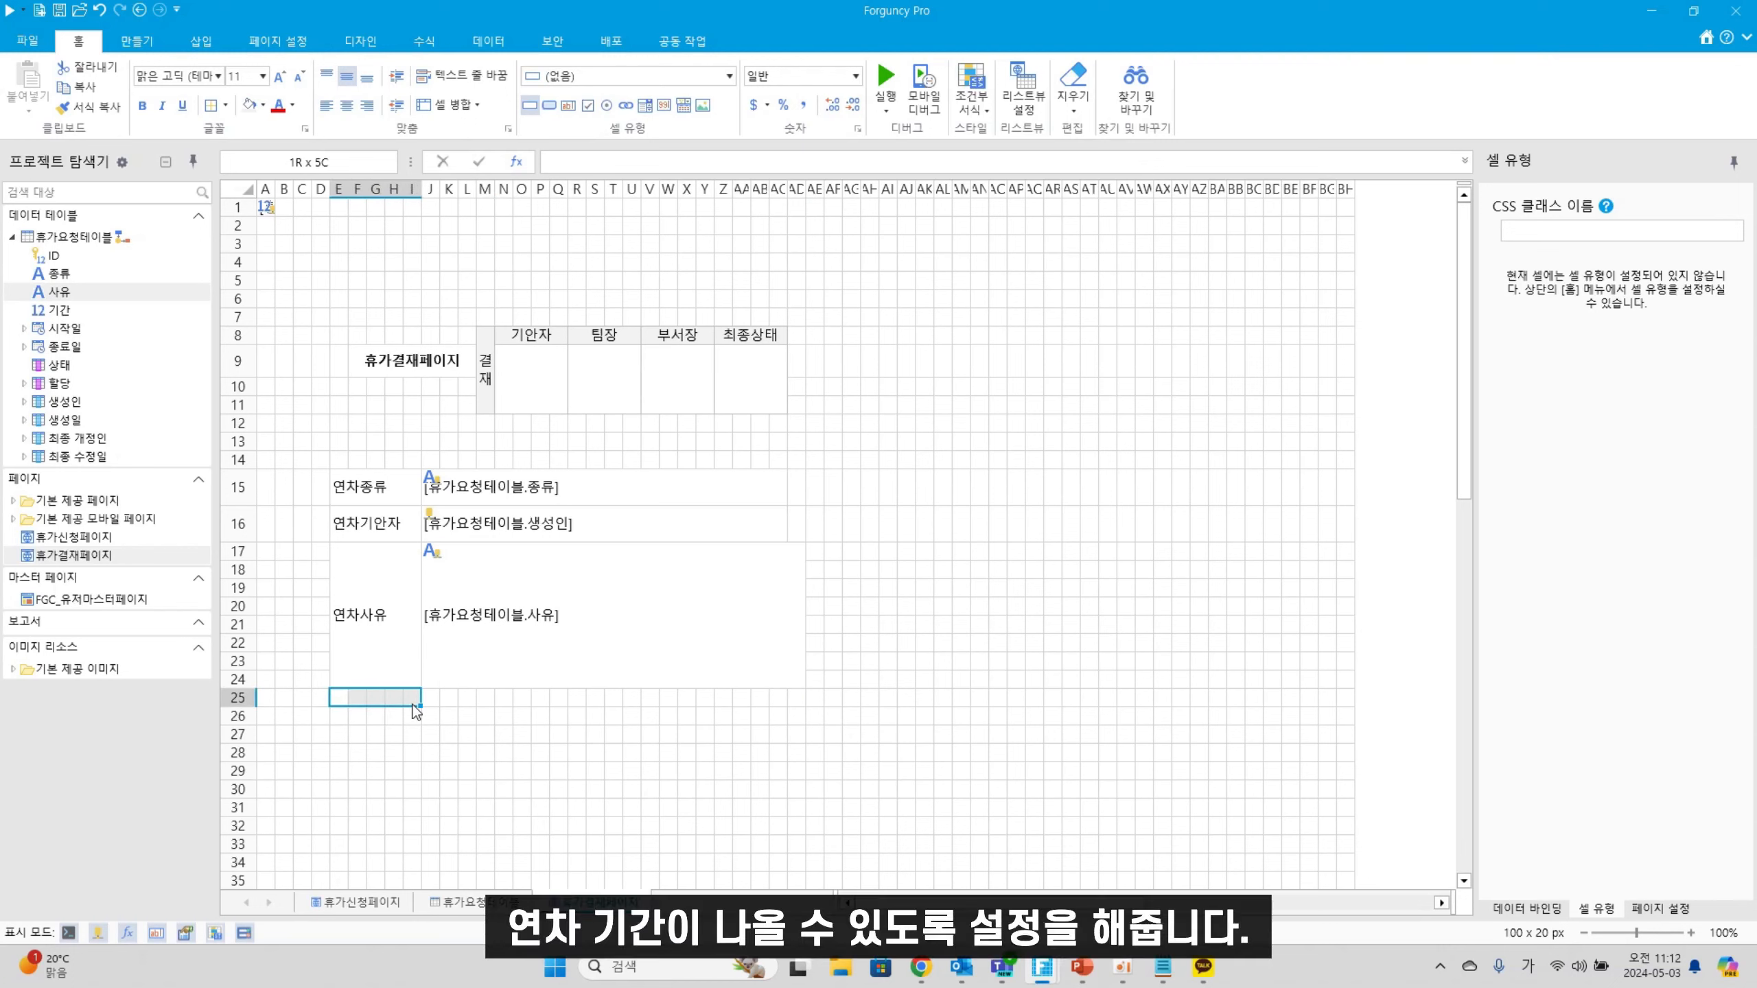
pyautogui.click(455, 105)
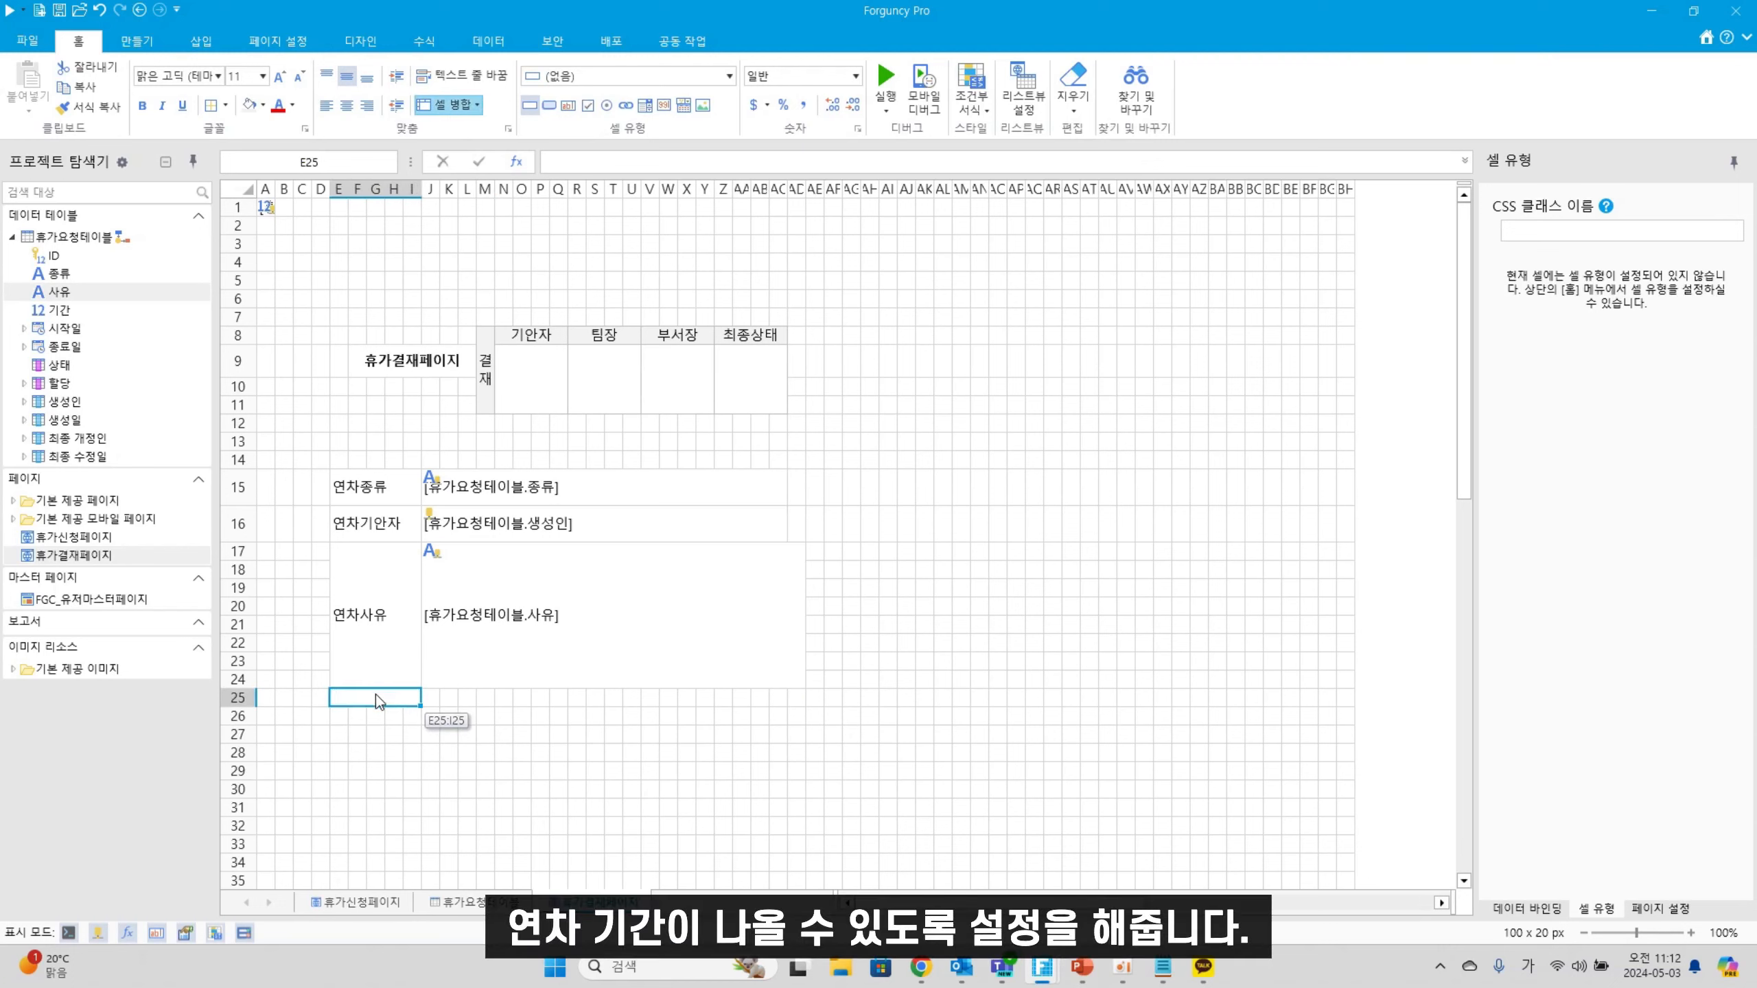
pyautogui.write('연차기간')
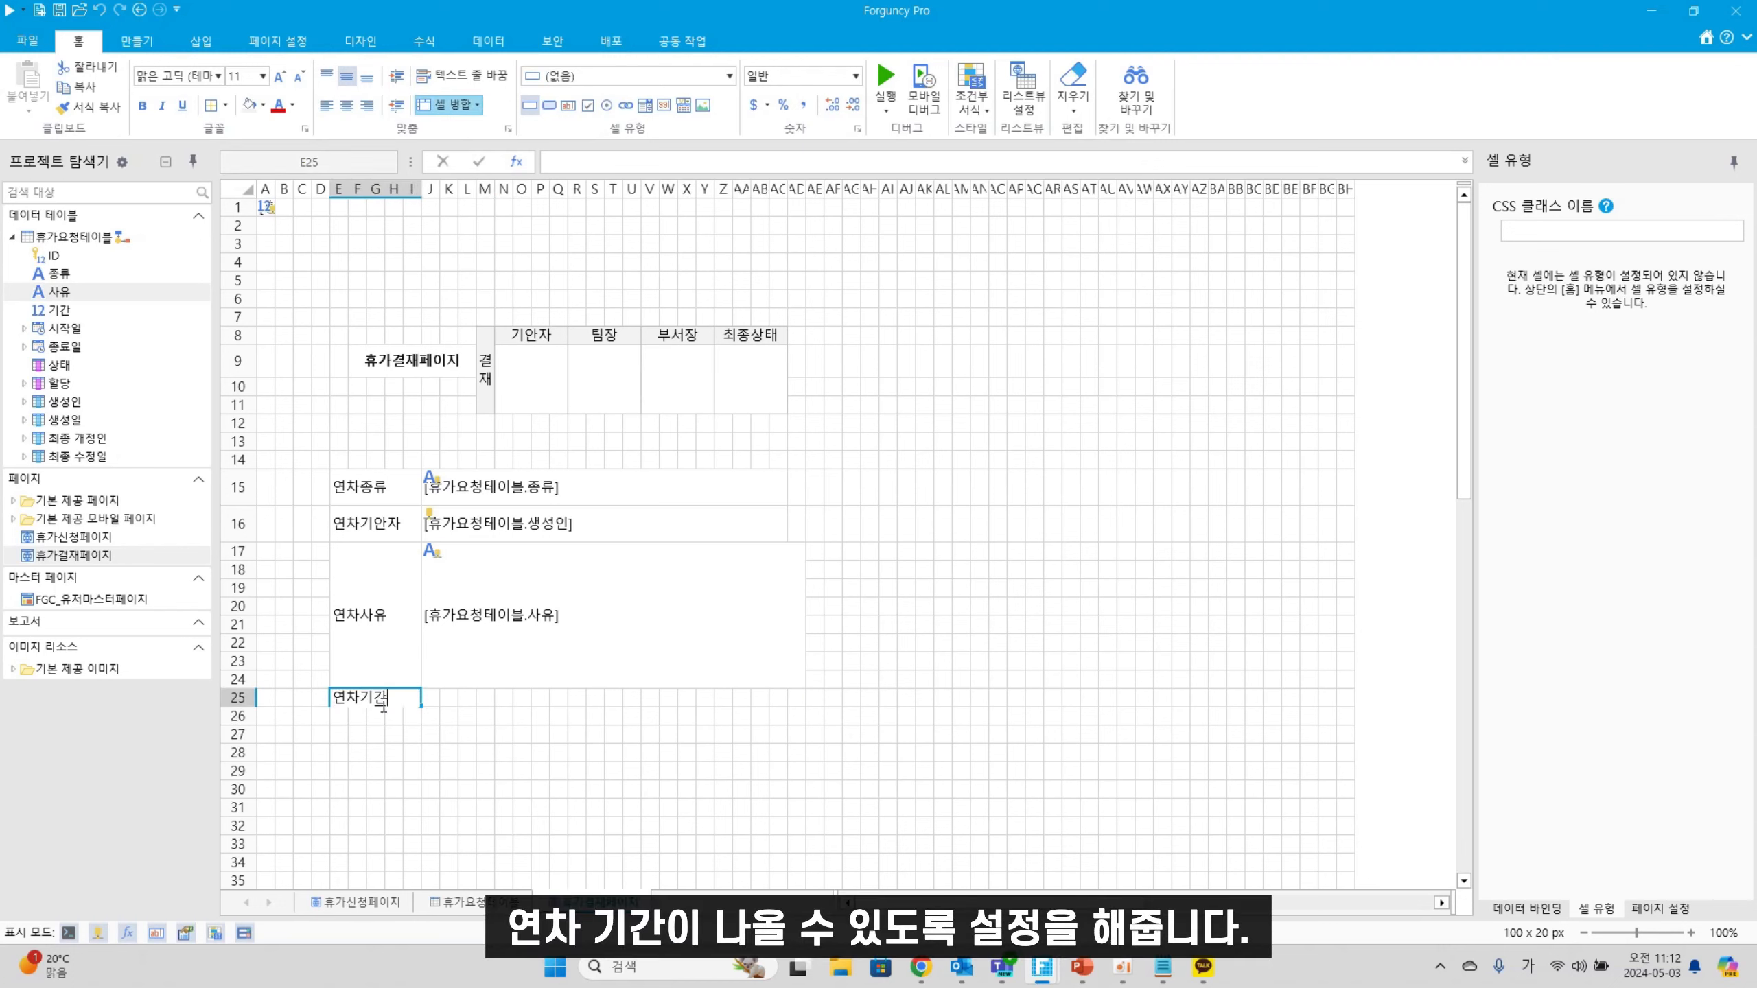
pyautogui.moveTo(430, 698); pyautogui.dragTo(802, 697)
pyautogui.moveTo(59, 309); pyautogui.dragTo(586, 697)
pyautogui.moveTo(235, 708); pyautogui.dragTo(234, 726)
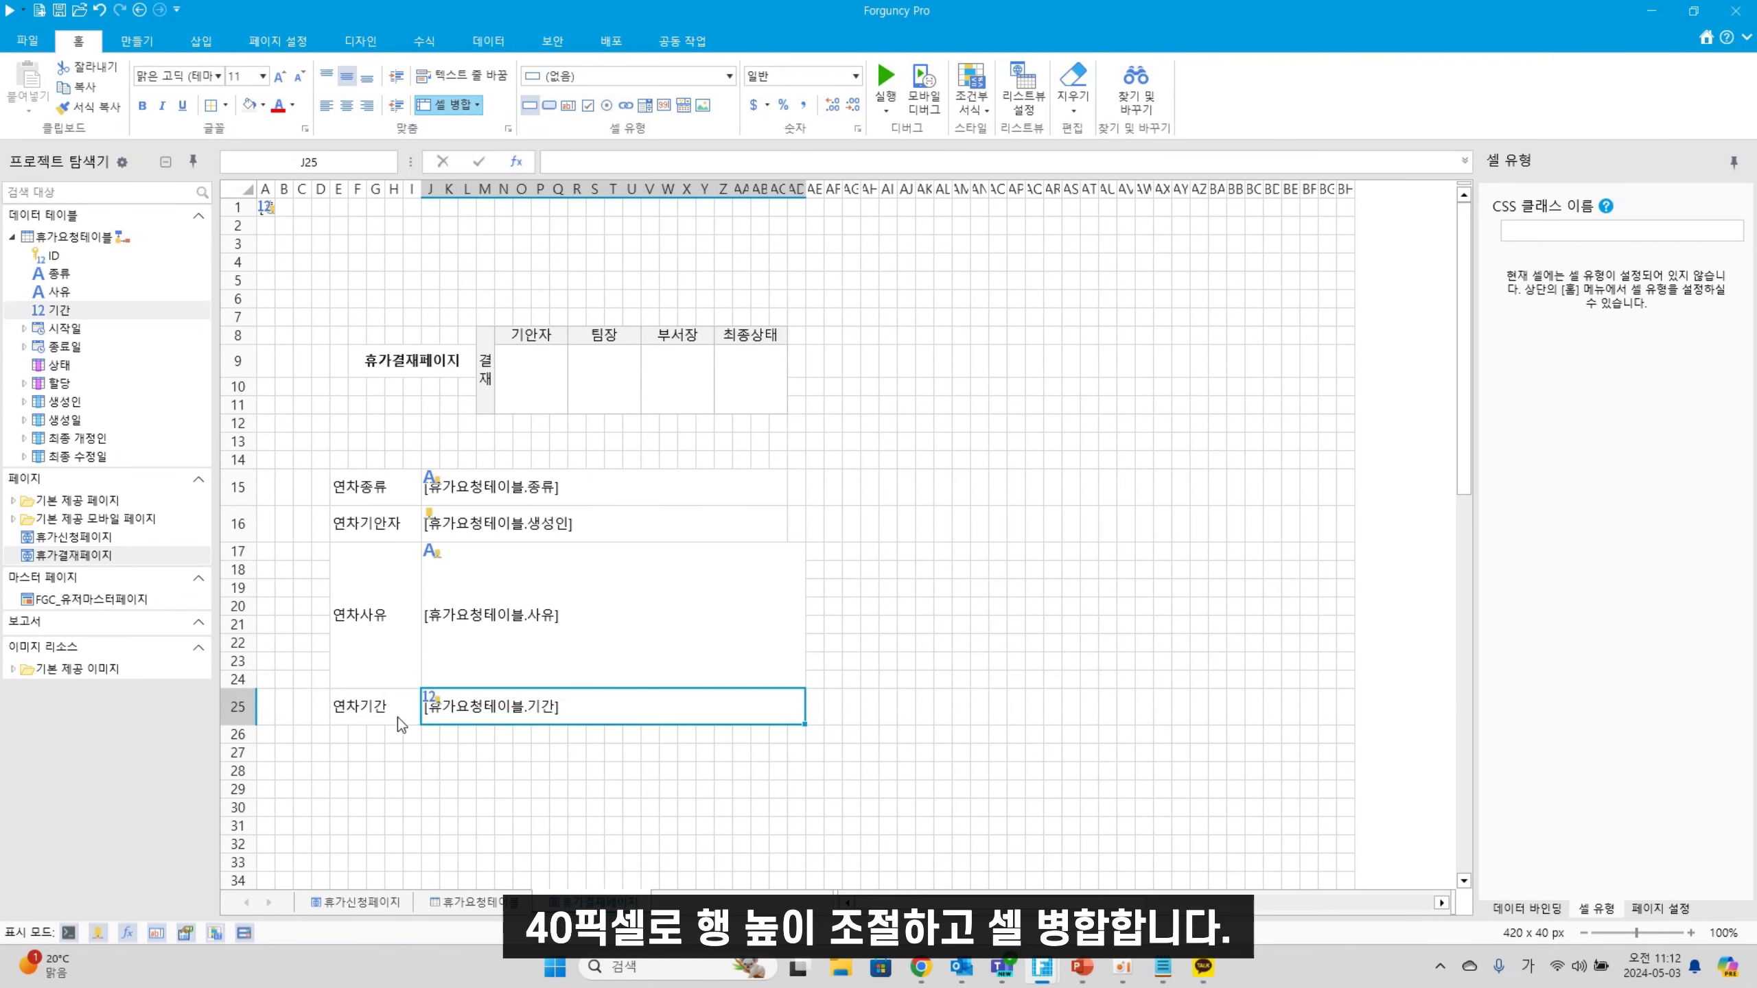
# Add a 연차시작일 label in merged E26:I26 with J26:AD26 bound to 시작일
pyautogui.click(343, 738)
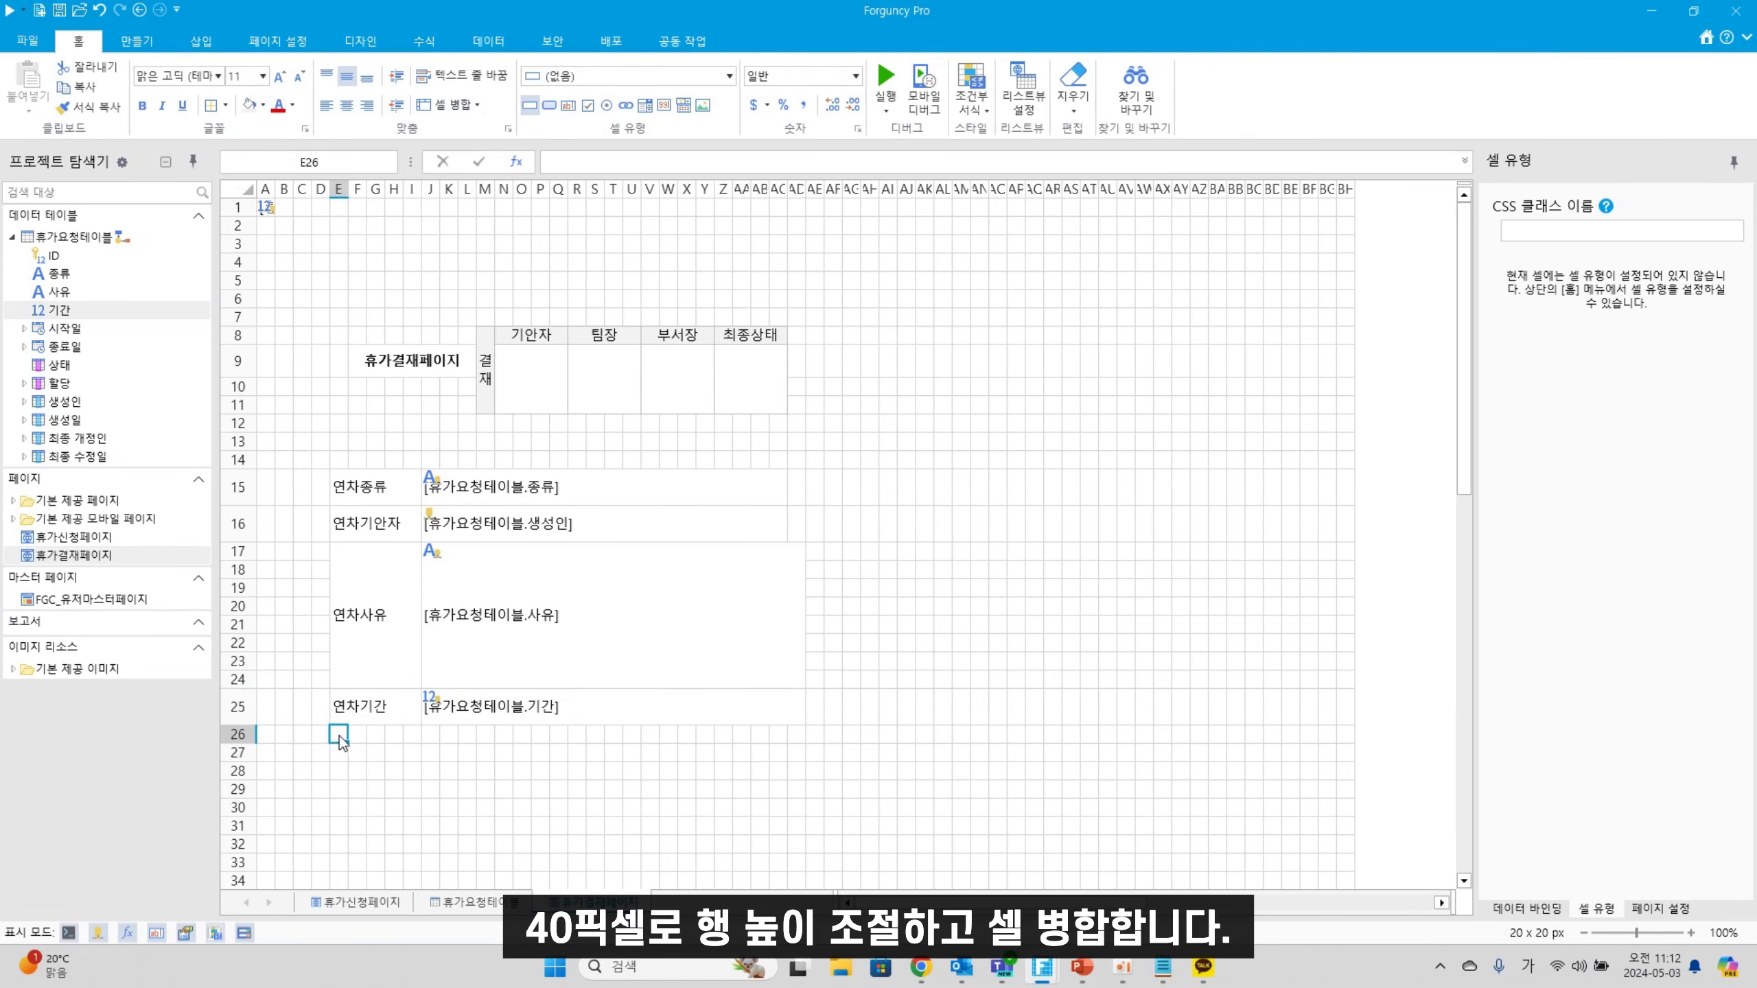
pyautogui.moveTo(340, 742); pyautogui.dragTo(415, 737)
pyautogui.click(446, 105)
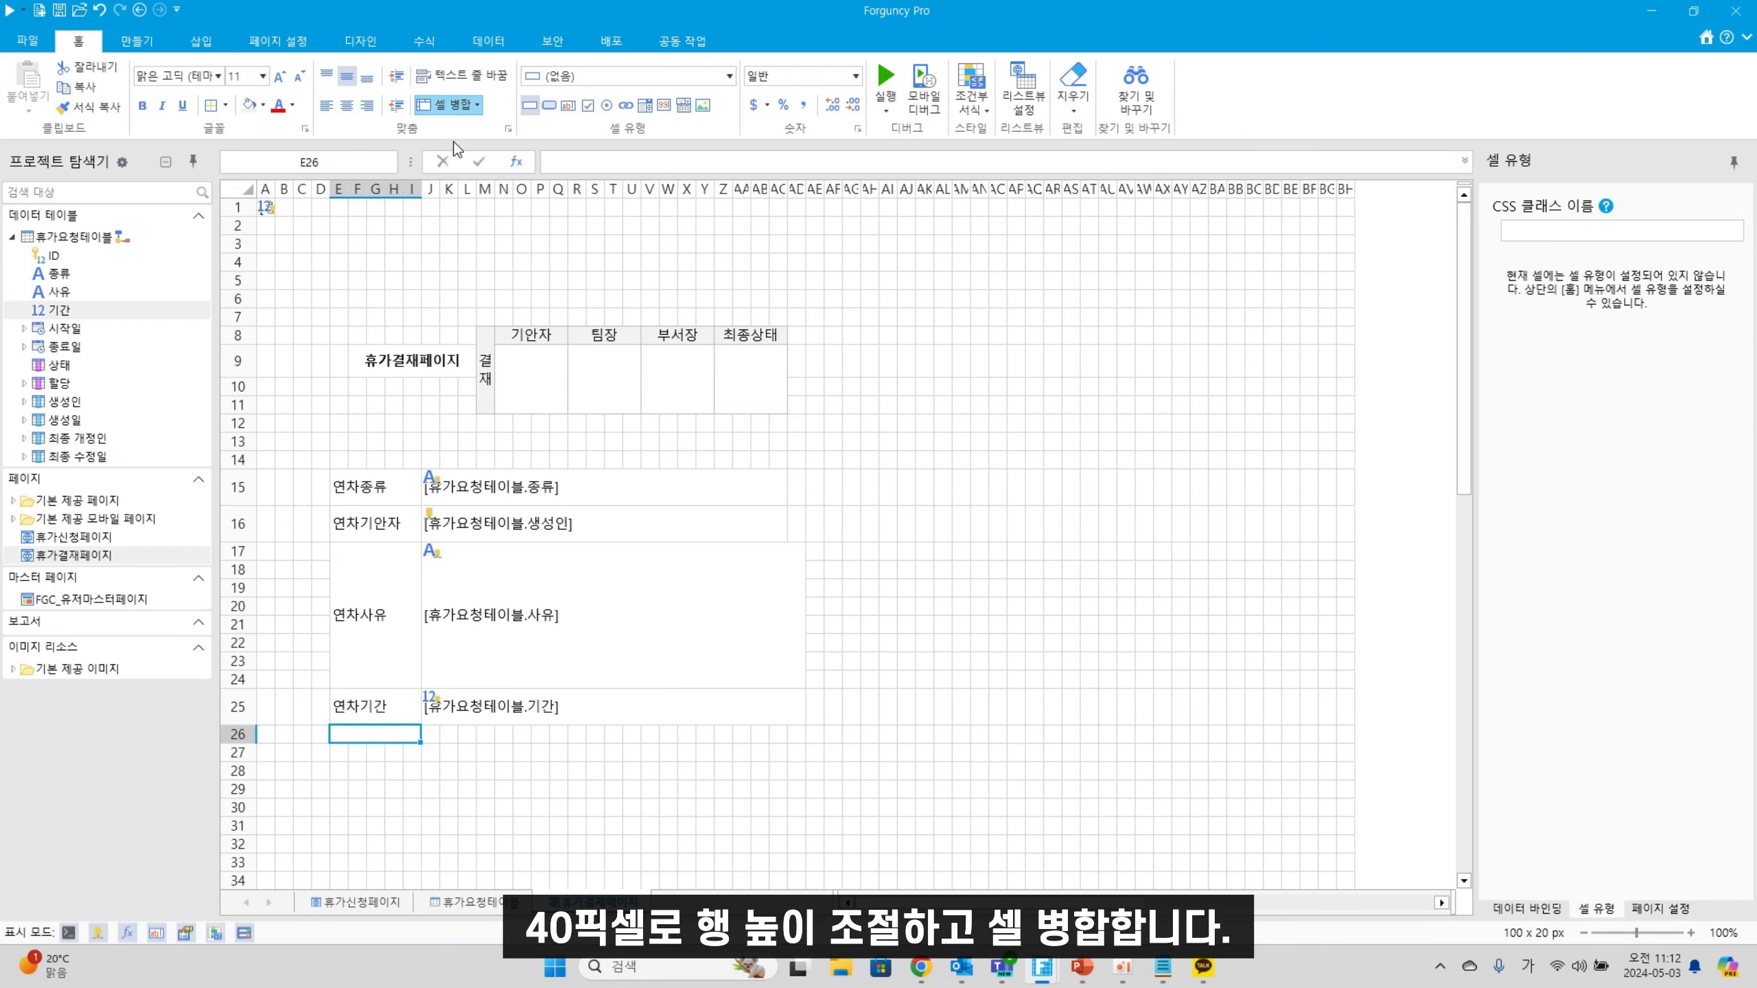
pyautogui.write('연차시작이')
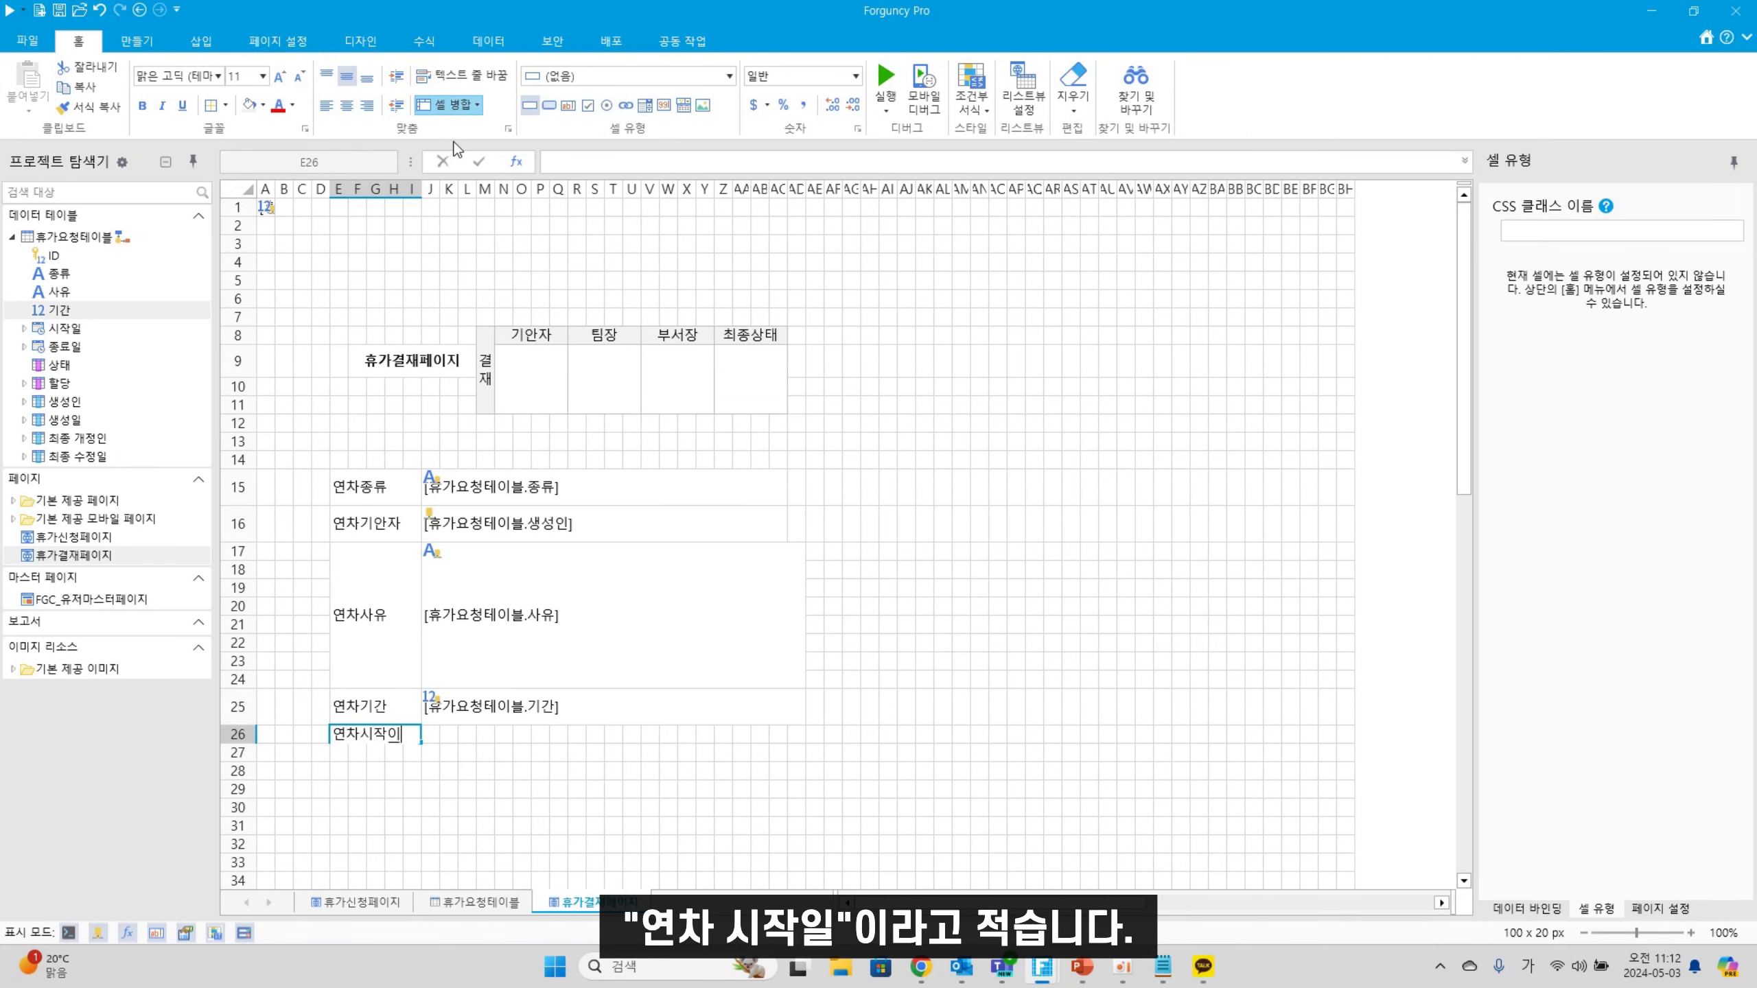
pyautogui.click(443, 773)
pyautogui.moveTo(430, 735); pyautogui.dragTo(788, 736)
pyautogui.moveTo(70, 337); pyautogui.dragTo(509, 758)
# Add a 연차종료일 label in merged E27:I27 with J27:AD27 bound to 종료일
pyautogui.moveTo(340, 759); pyautogui.dragTo(415, 759)
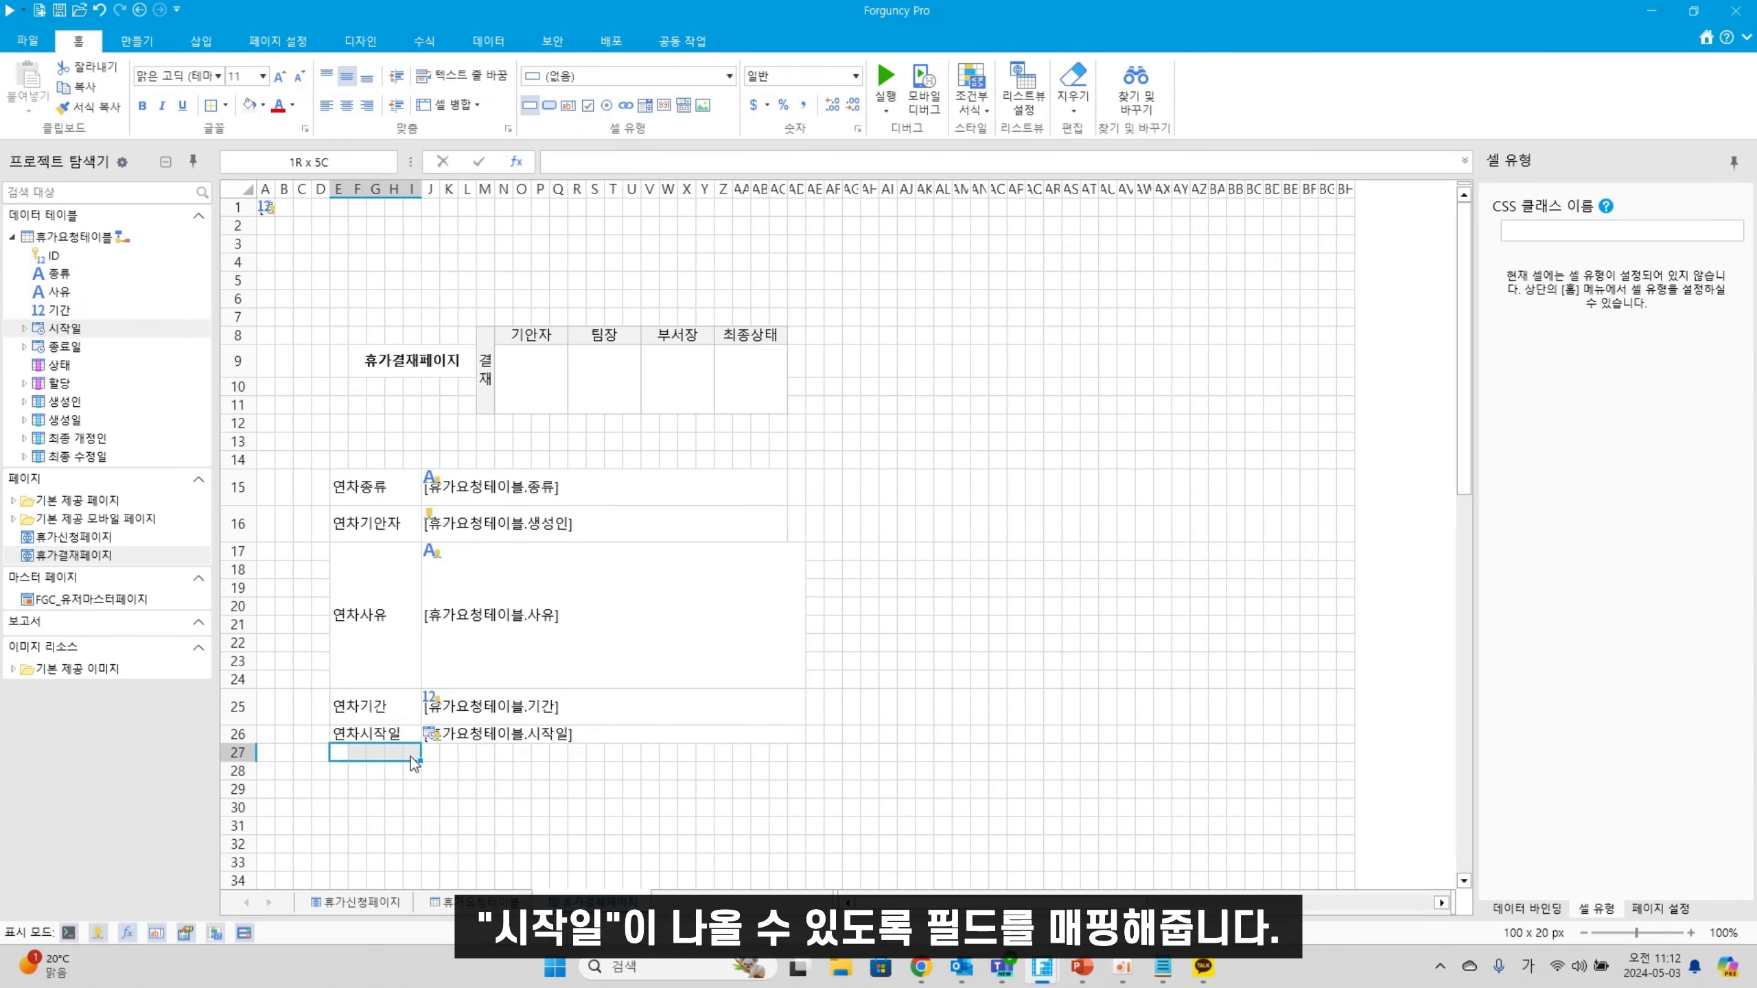
pyautogui.click(446, 105)
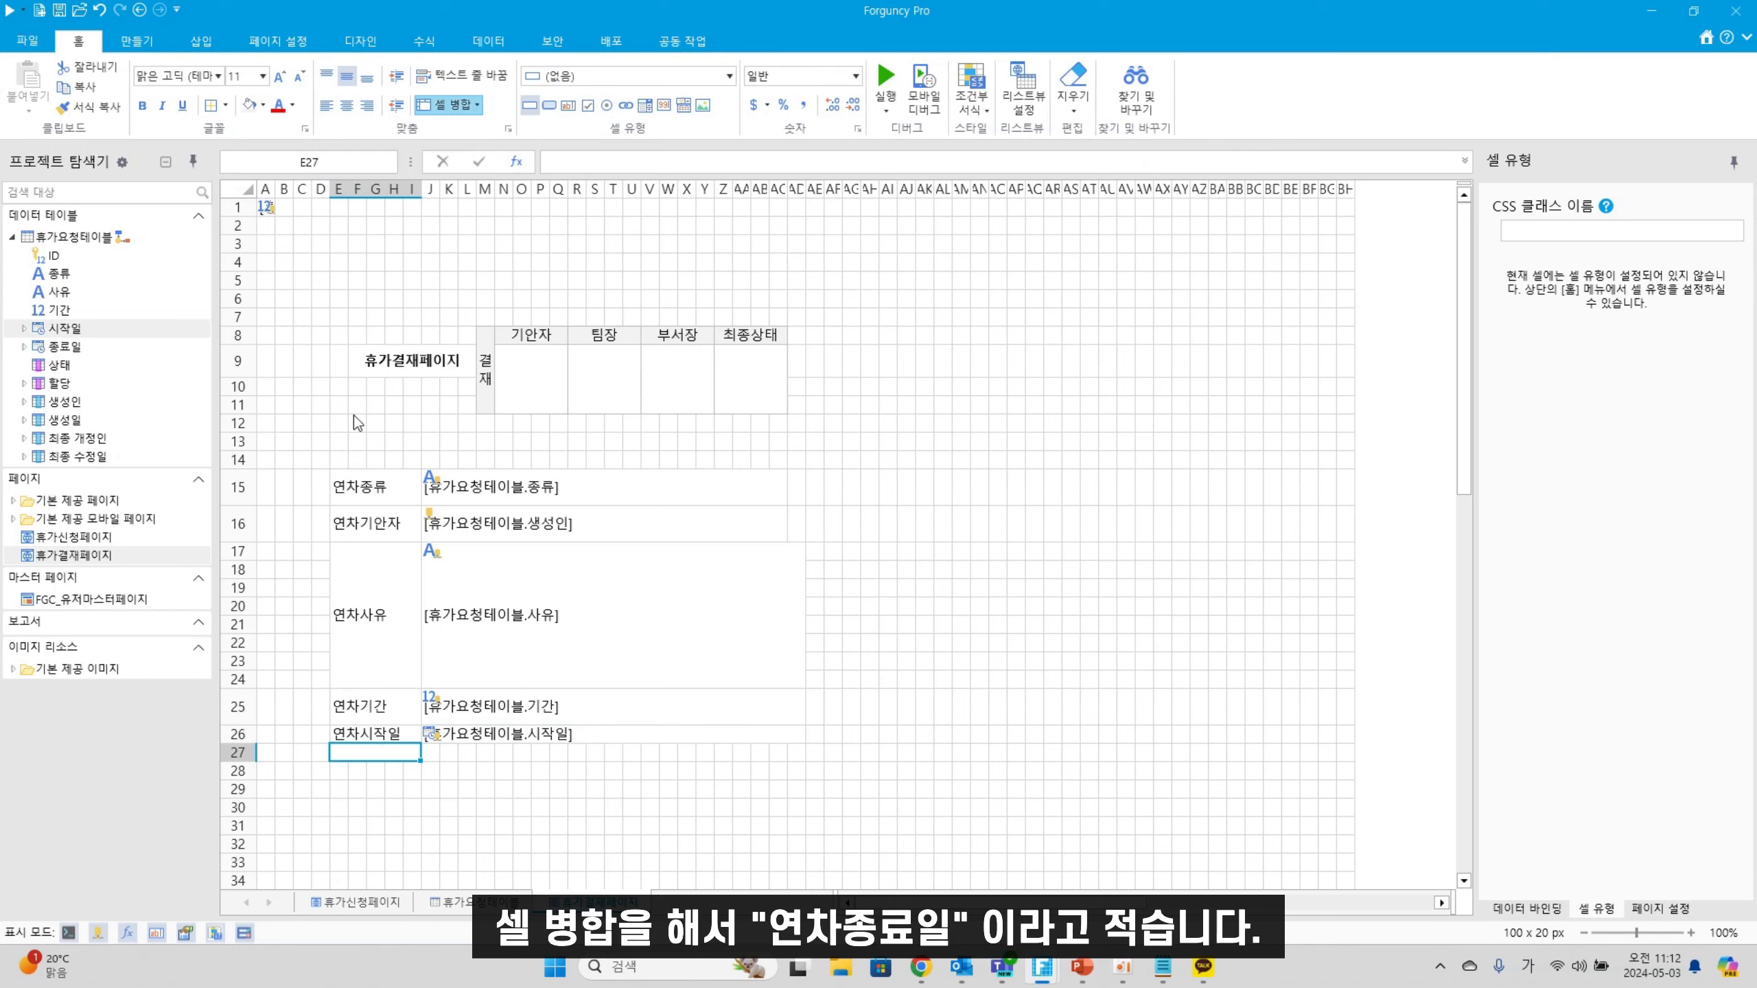
pyautogui.doubleClick(364, 761)
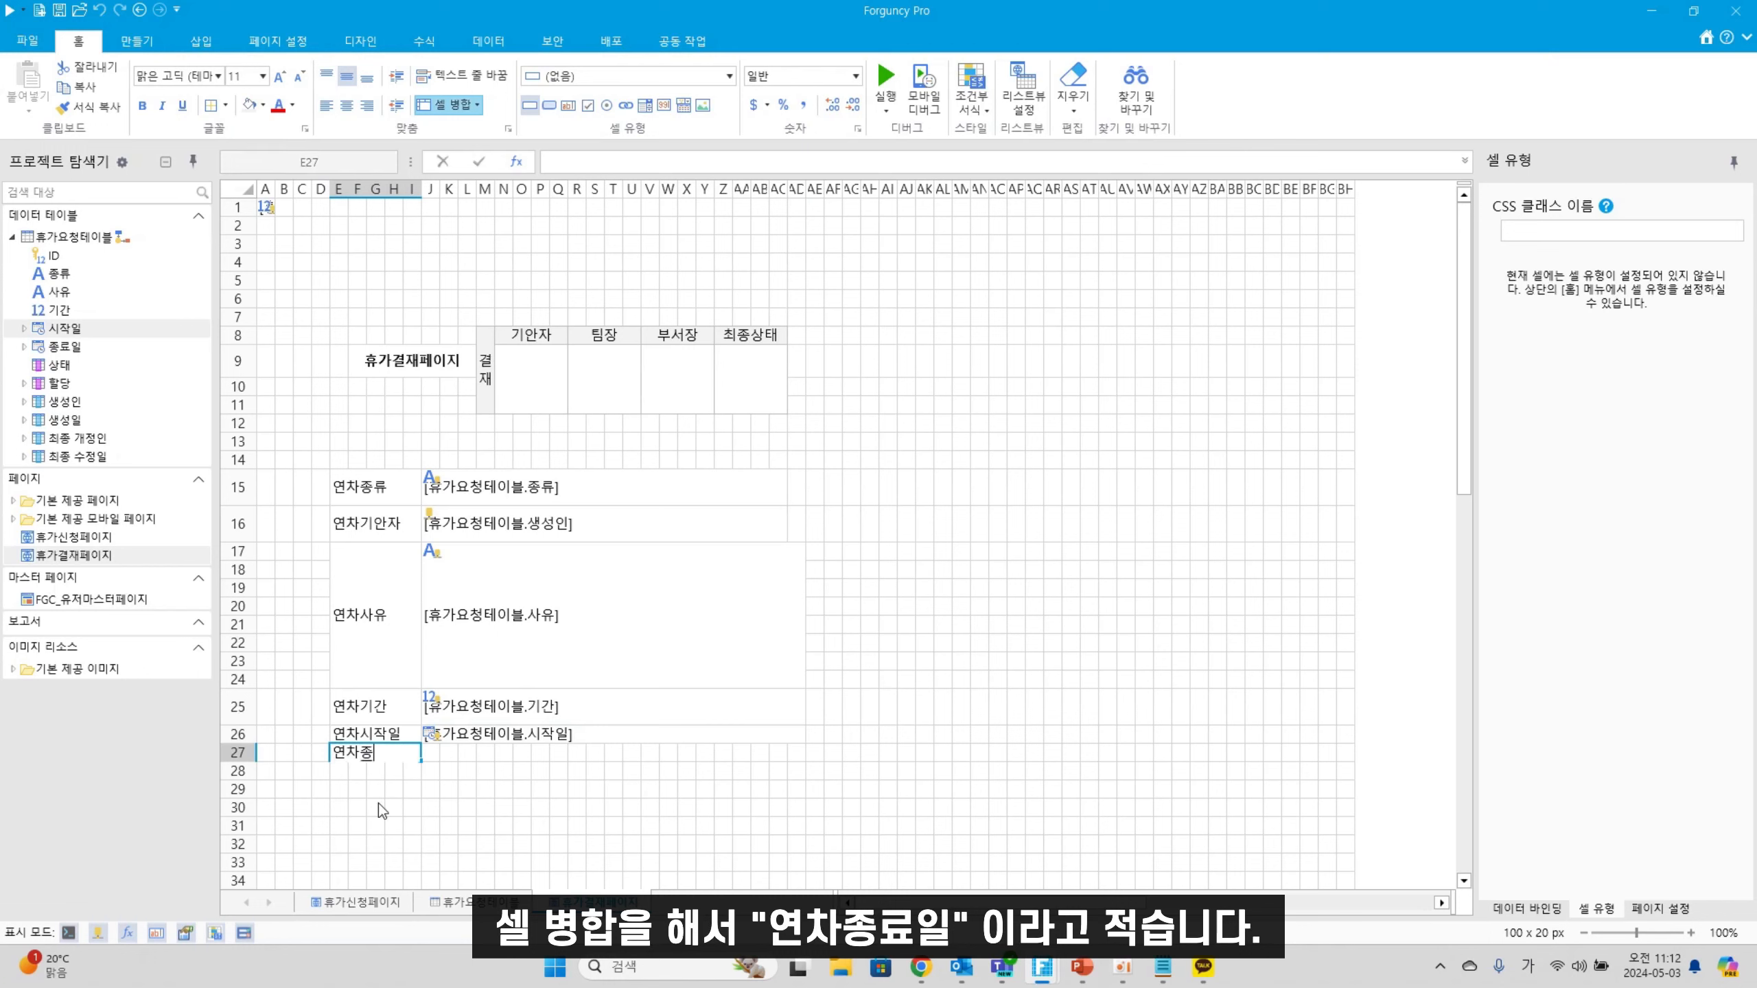
pyautogui.write('연차종료일')
pyautogui.moveTo(432, 757); pyautogui.dragTo(801, 755)
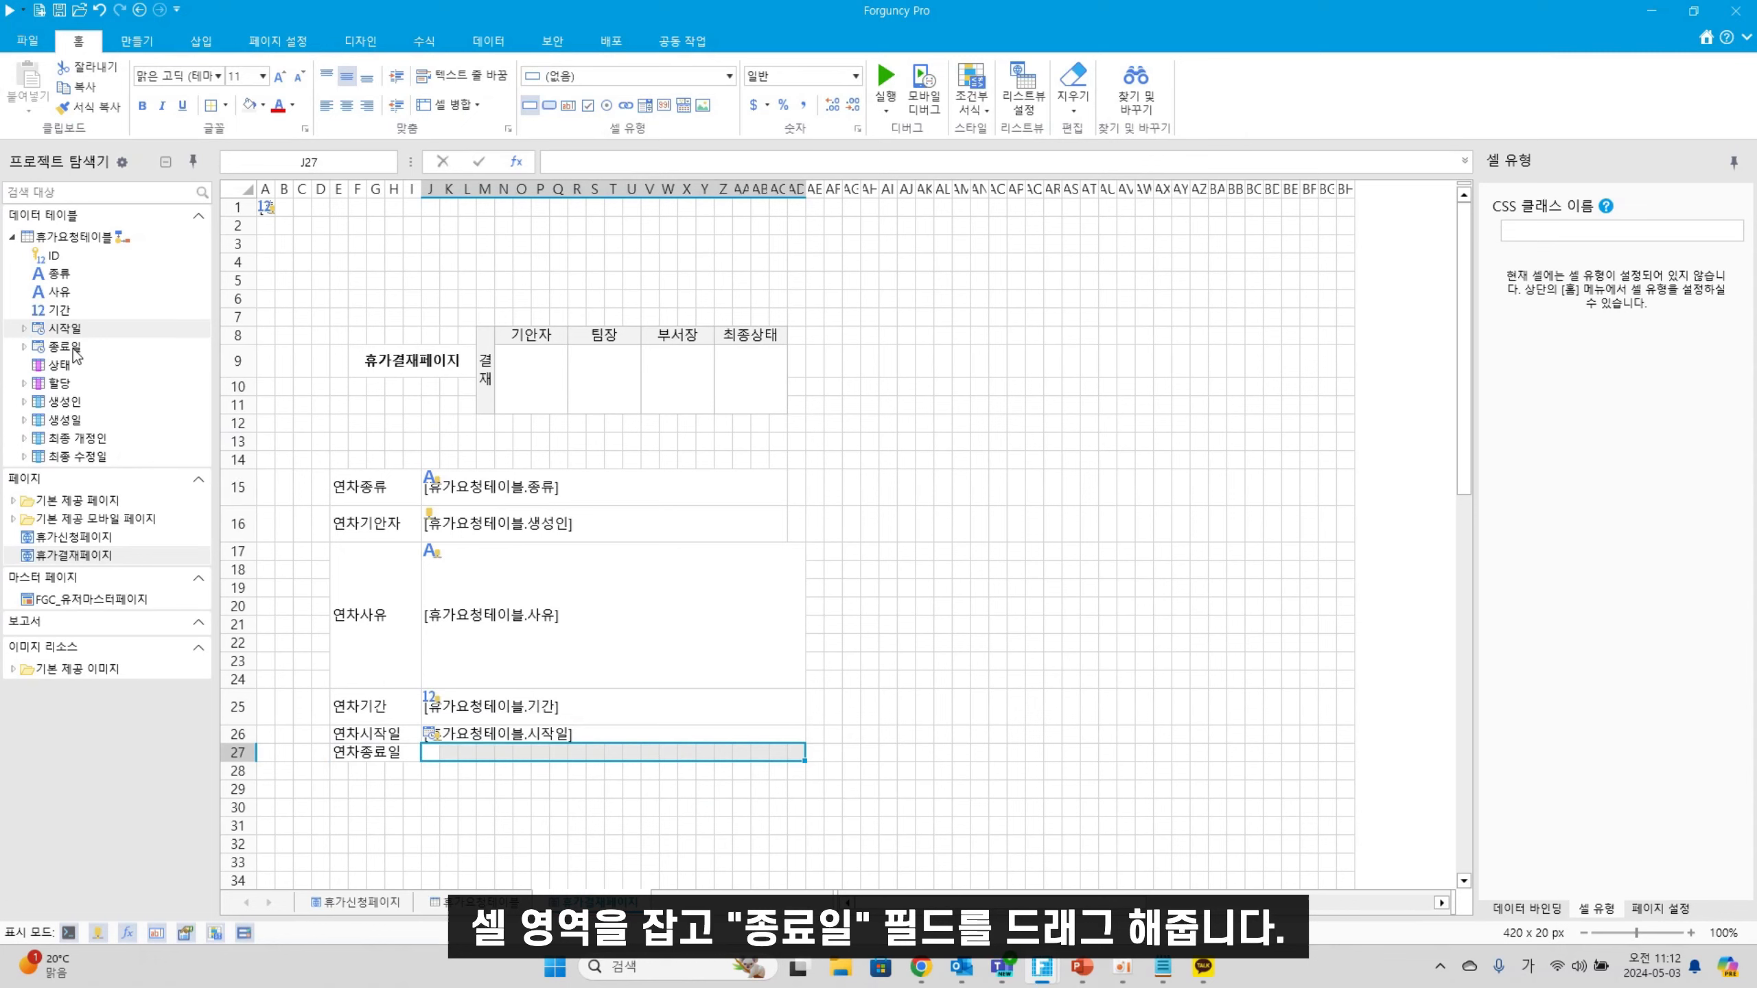
pyautogui.moveTo(73, 347); pyautogui.dragTo(582, 755)
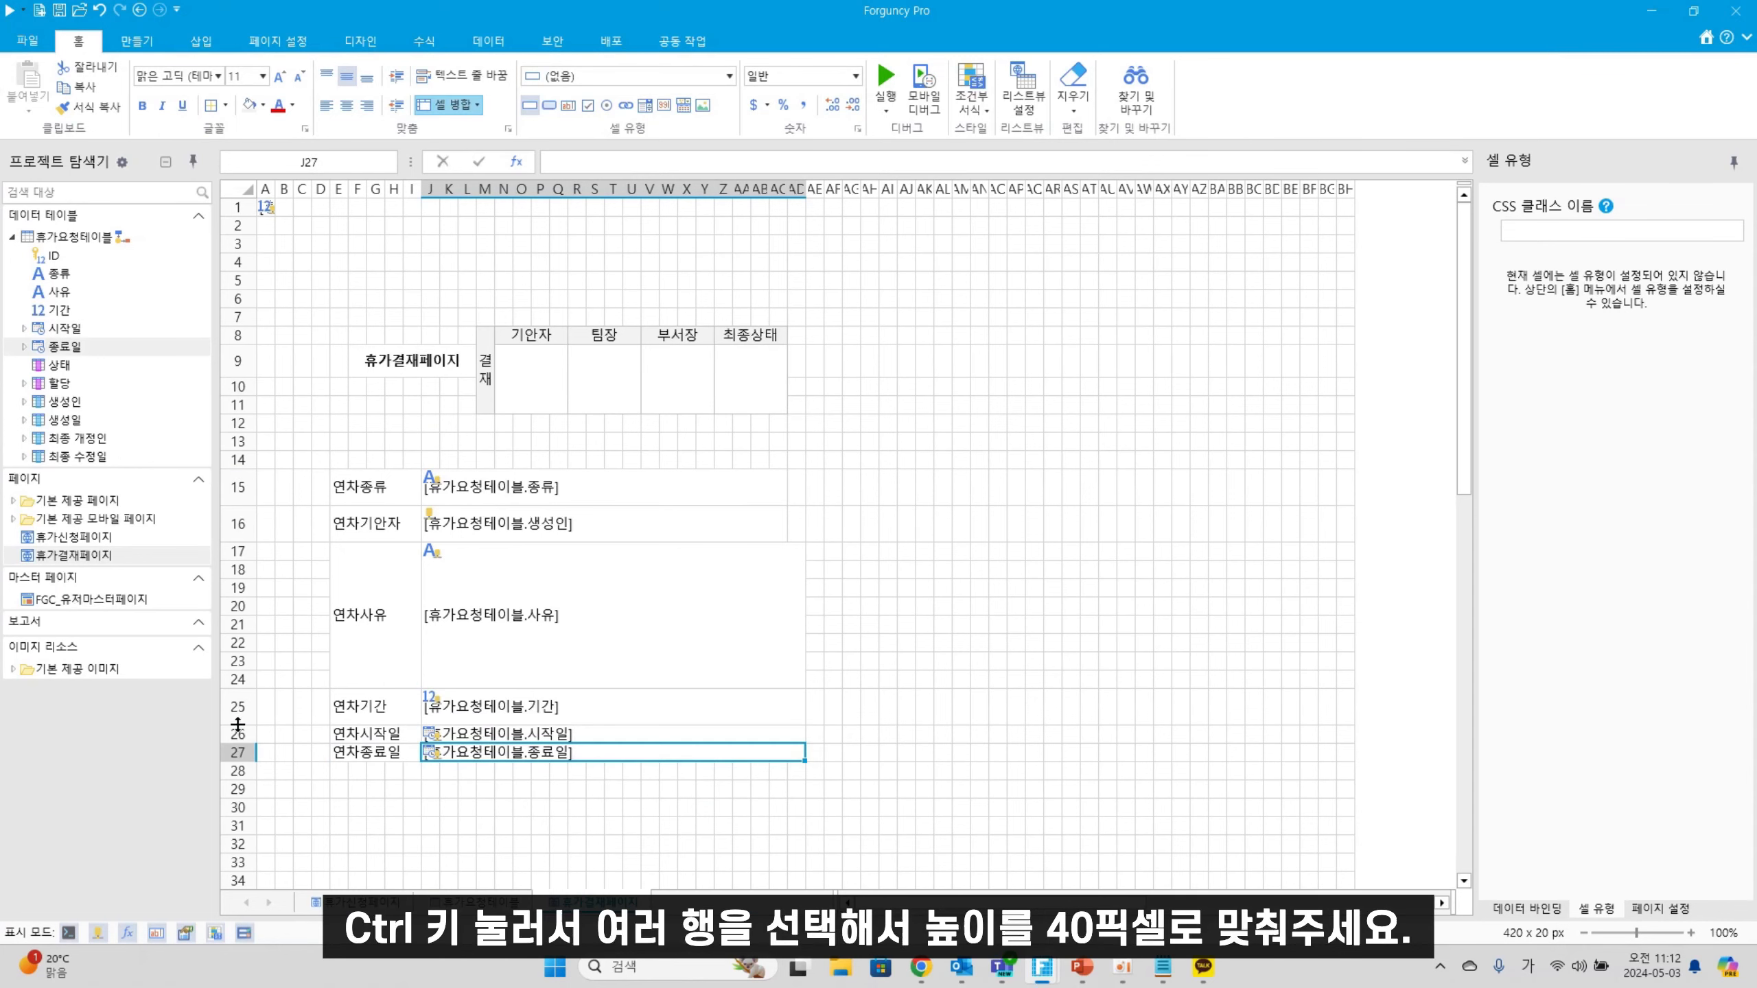
# Make rows 26–27 40 px tall and put a centred '휴가를 신청합니다.' in merged E28:AD32
pyautogui.moveTo(238, 733); pyautogui.dragTo(247, 779)
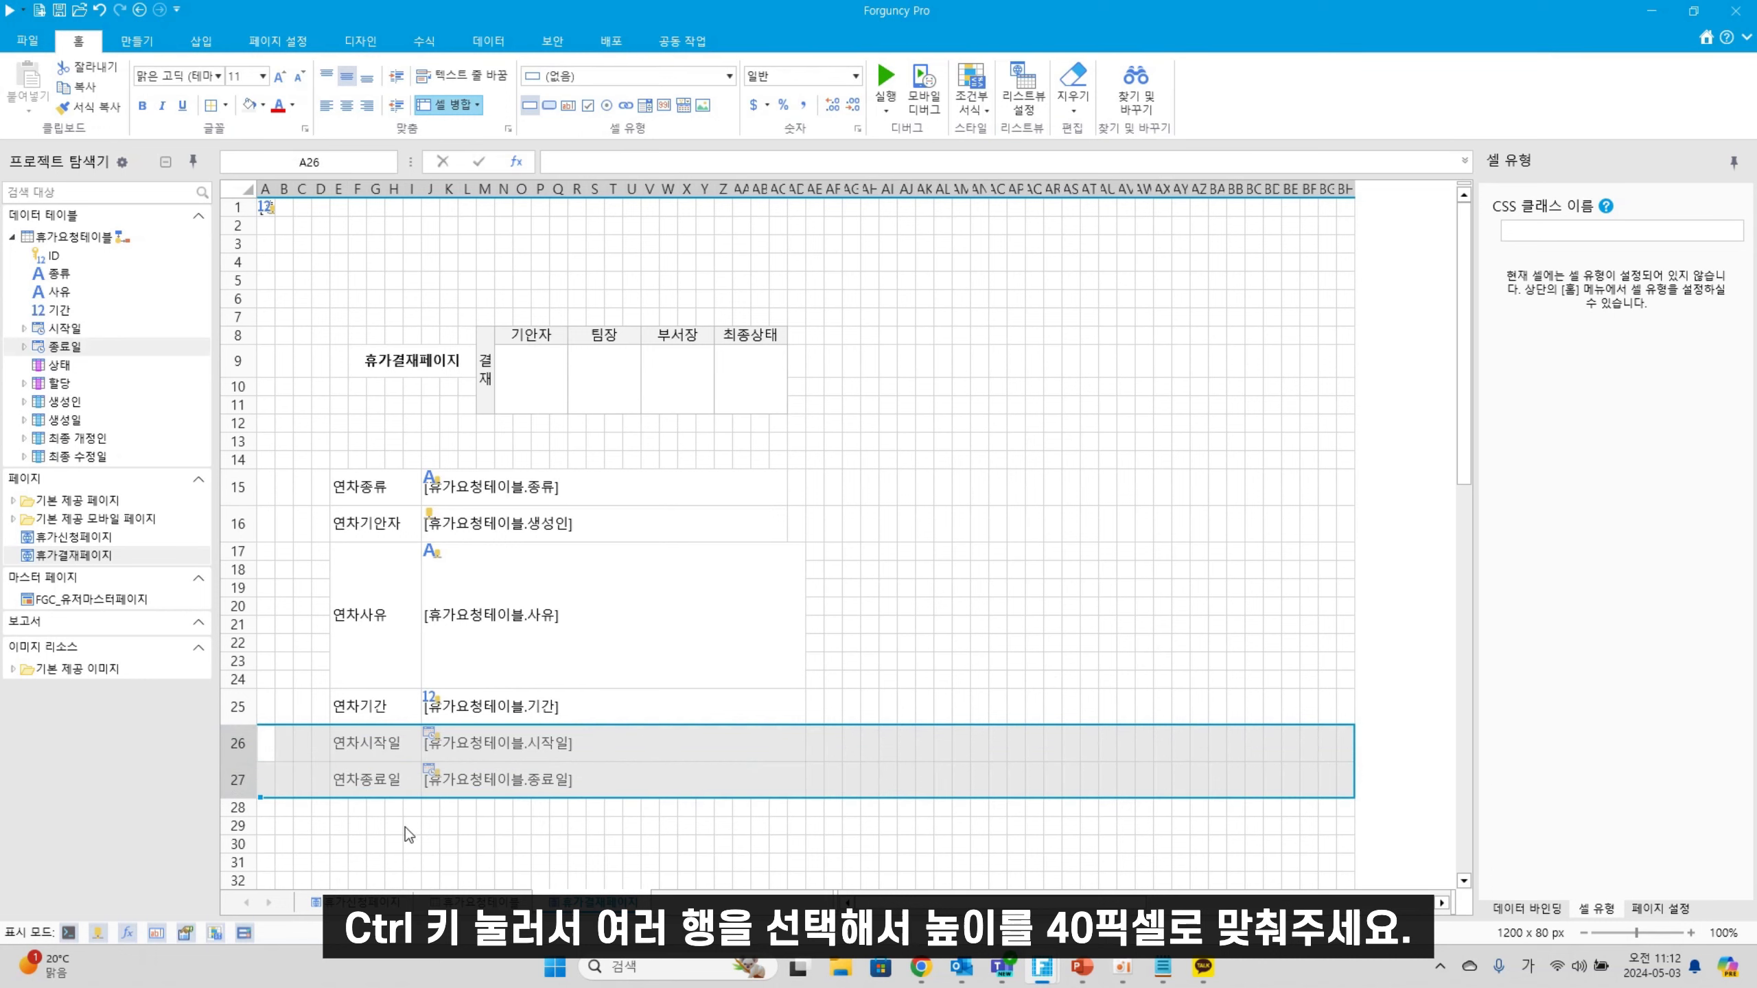
pyautogui.click(403, 829)
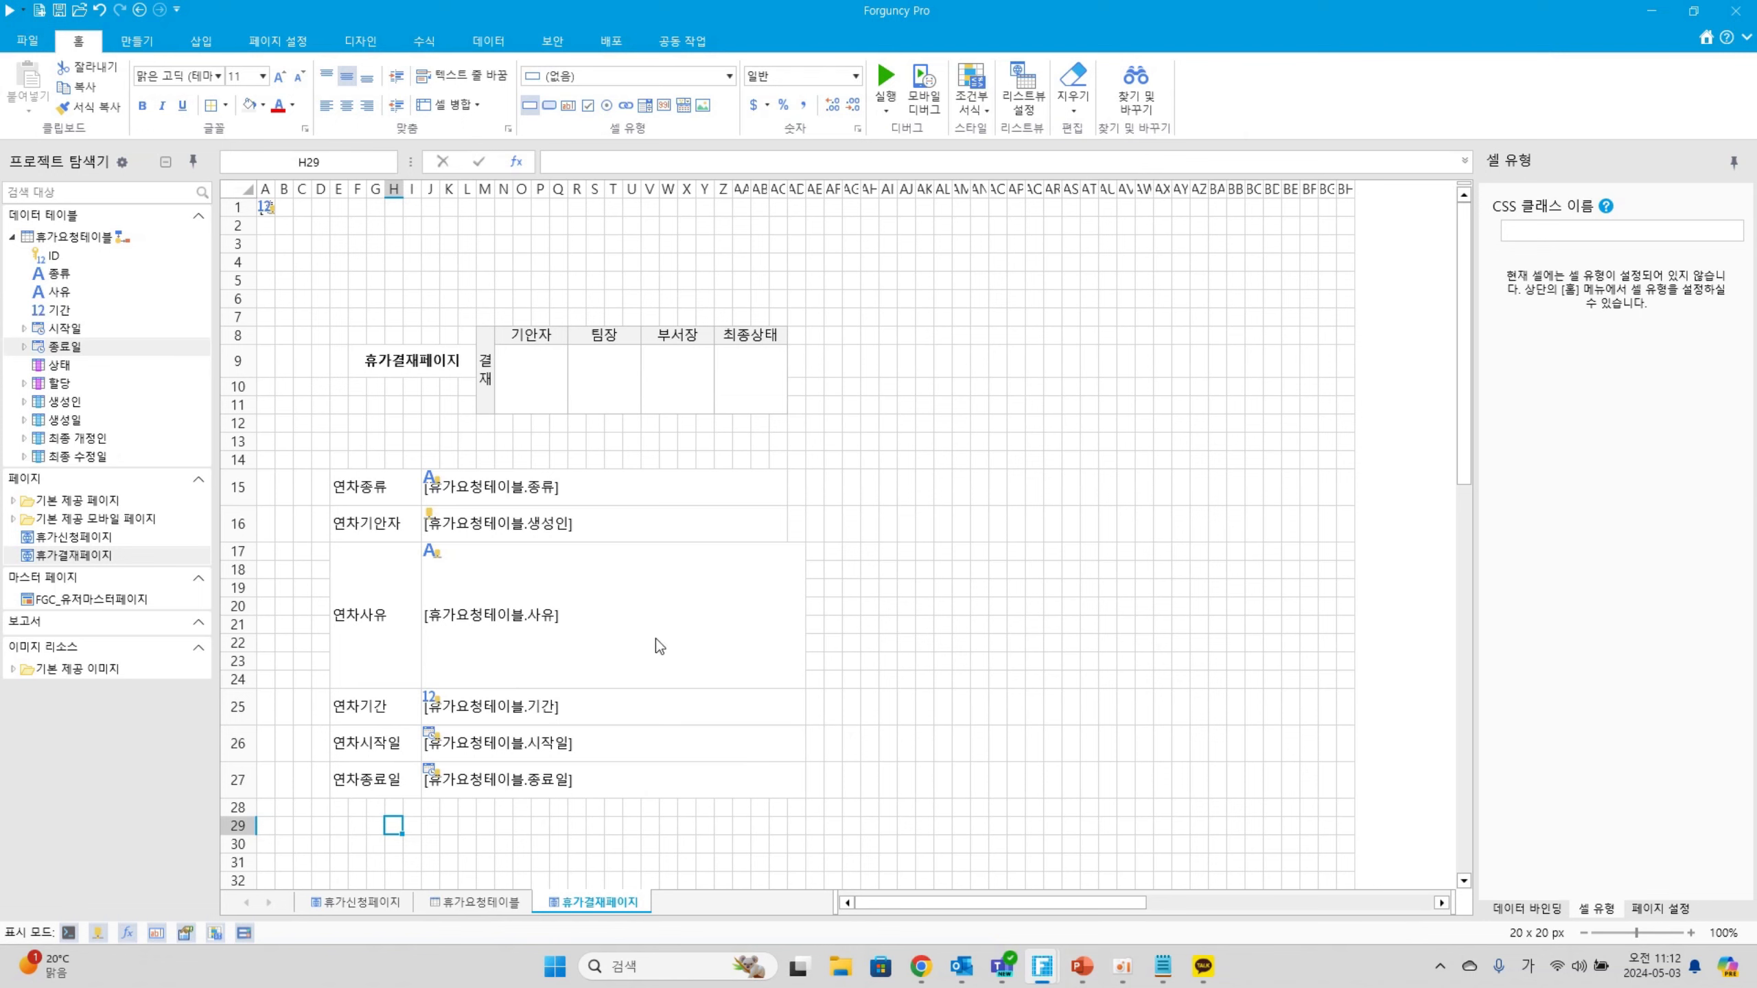
pyautogui.moveTo(339, 807); pyautogui.dragTo(799, 829)
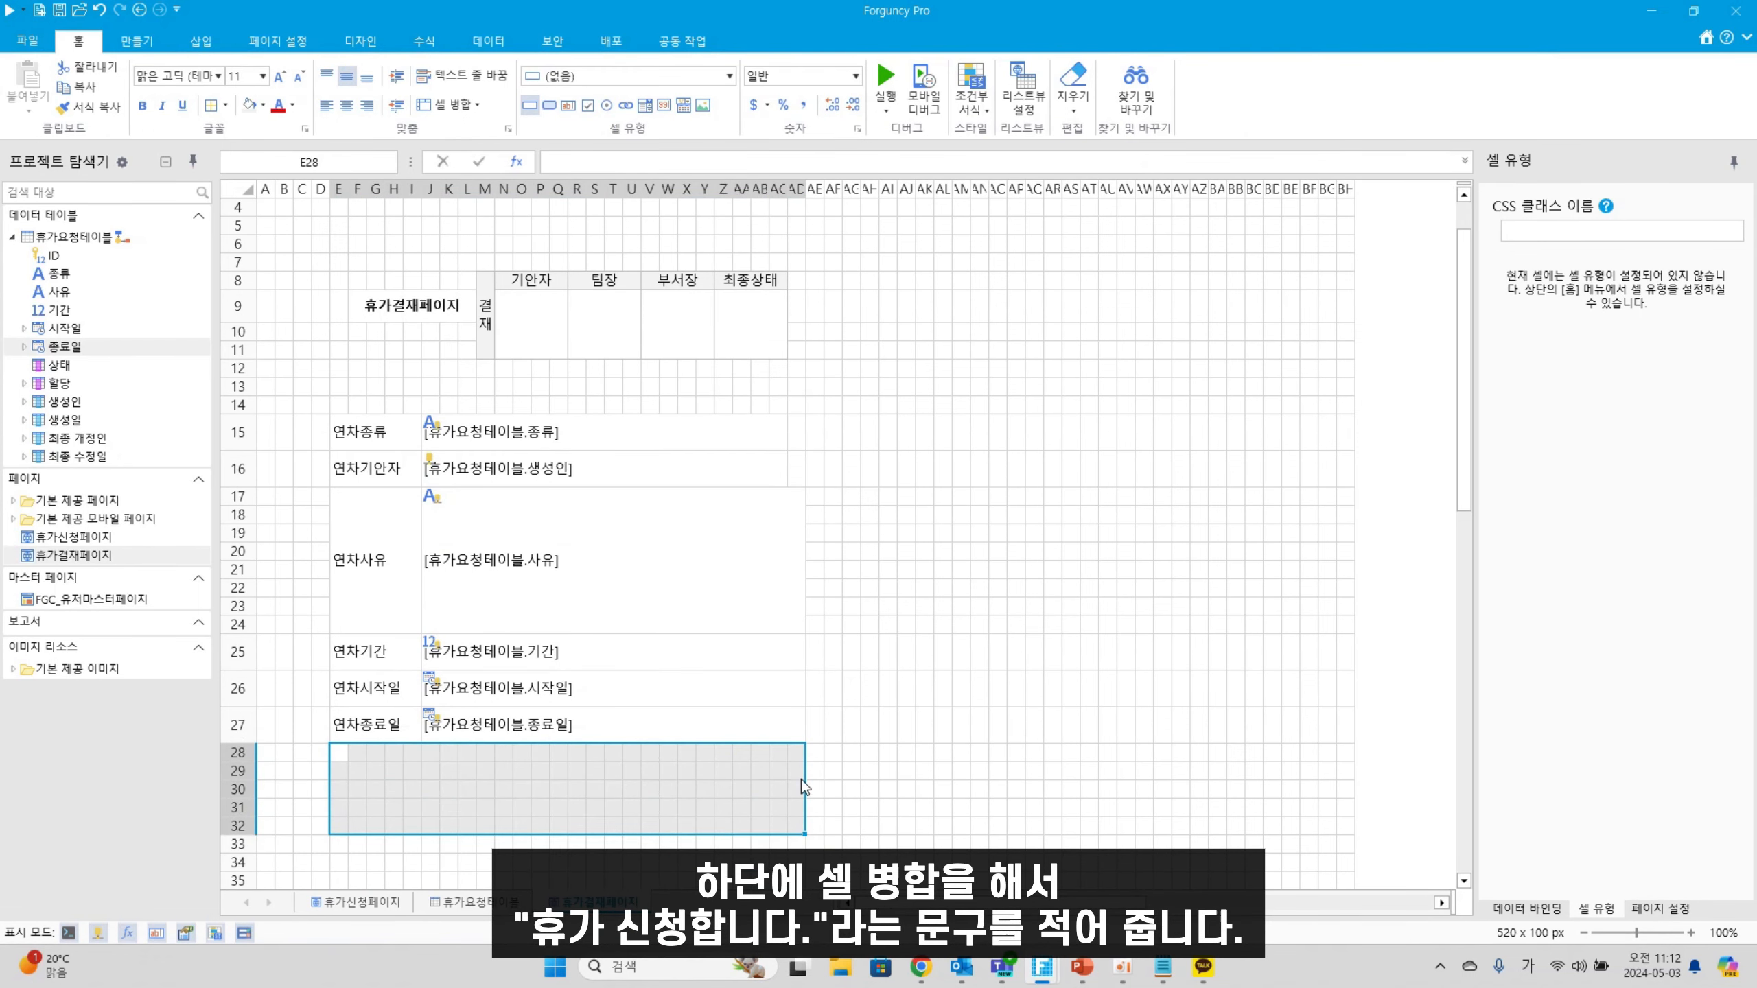
pyautogui.click(444, 110)
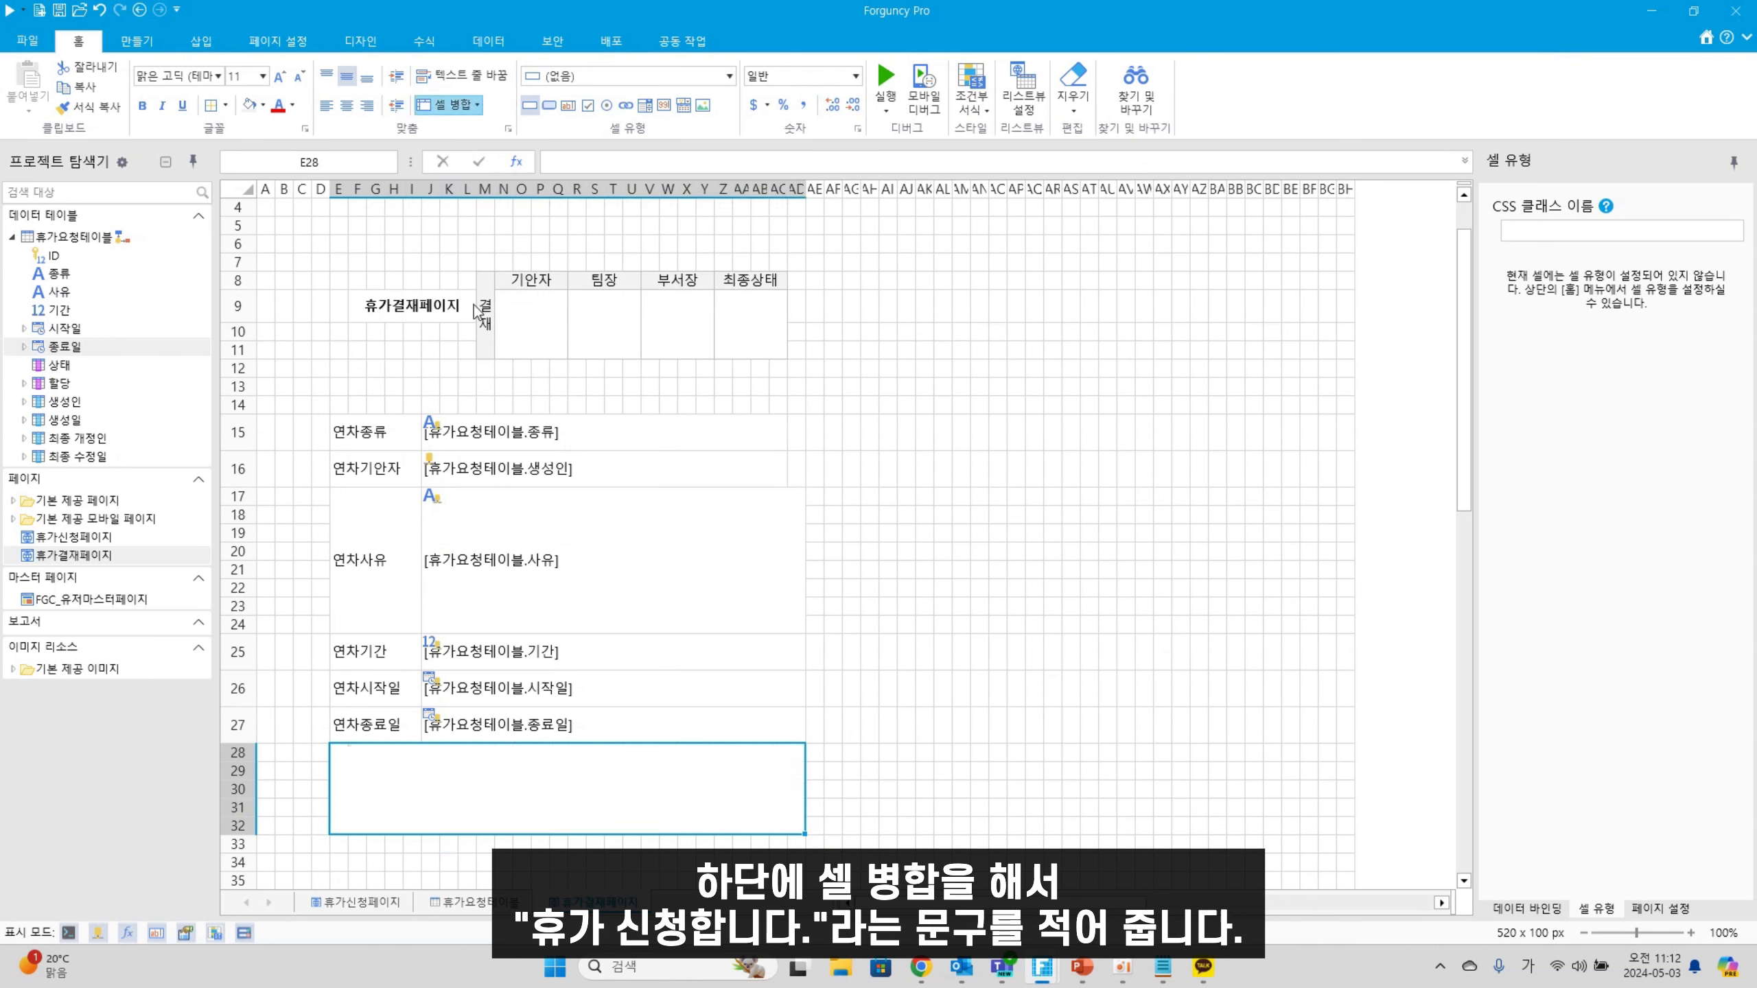
pyautogui.doubleClick(544, 790)
pyautogui.write('휴')
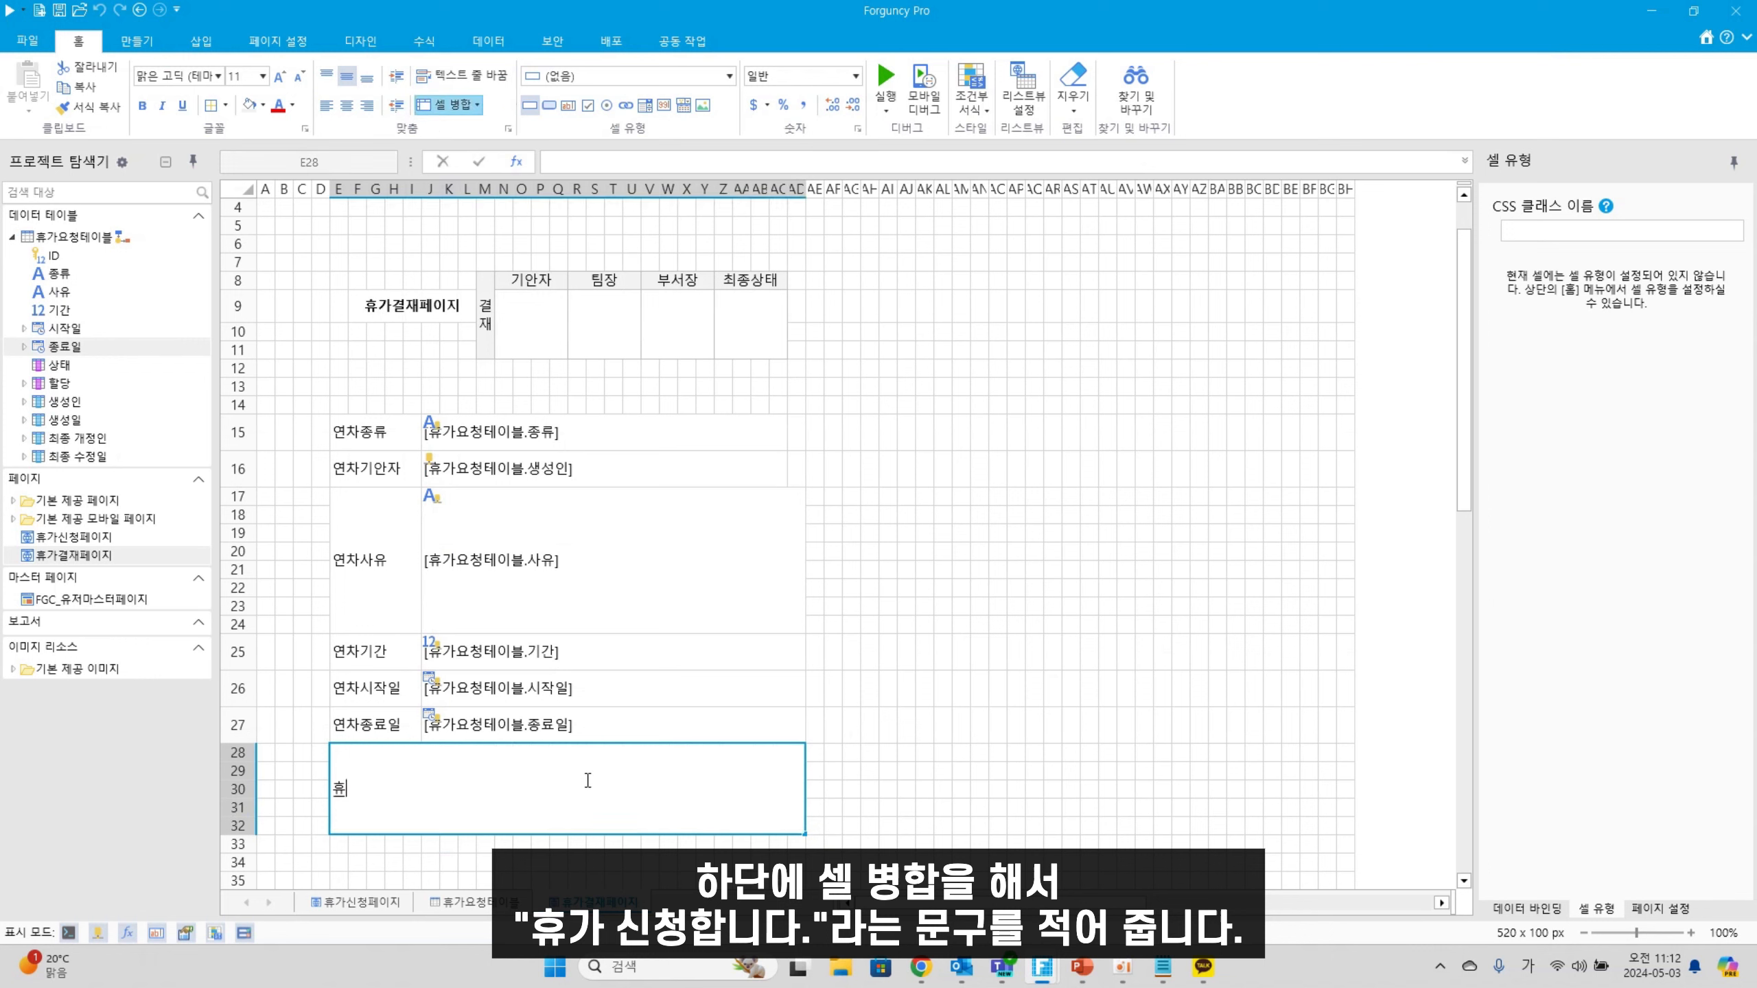
pyautogui.write('가를 신청해니다.')
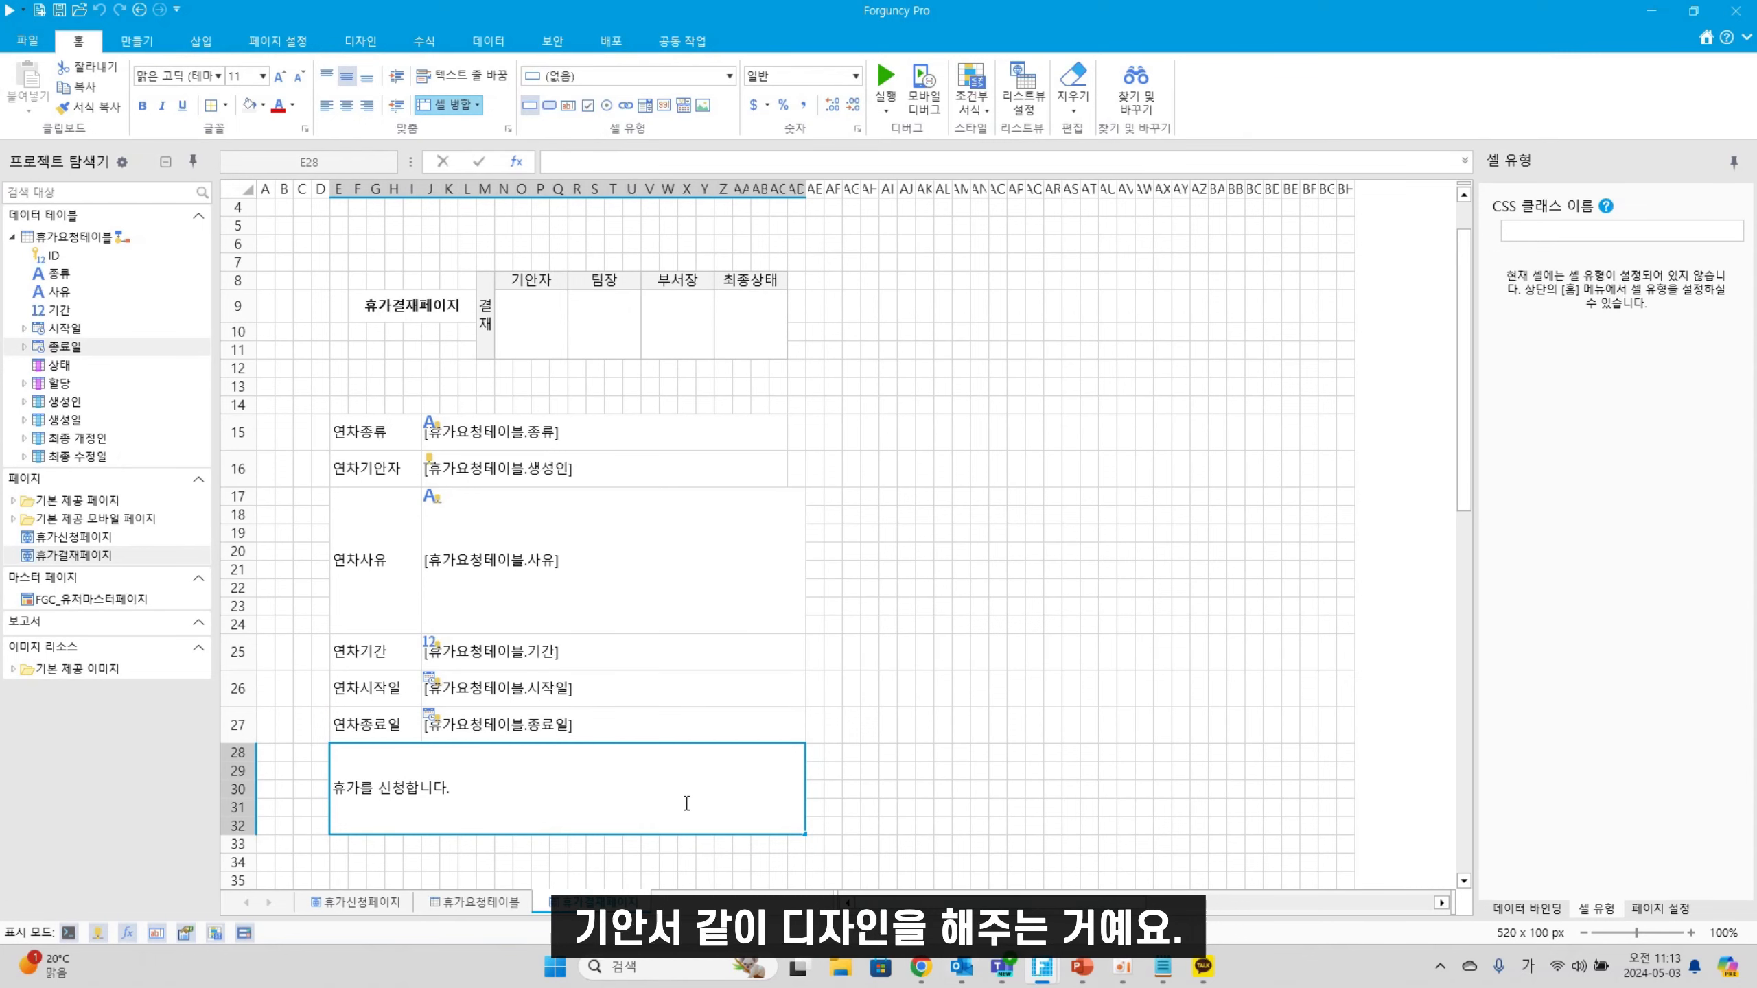
pyautogui.press('Return')
pyautogui.click(608, 796)
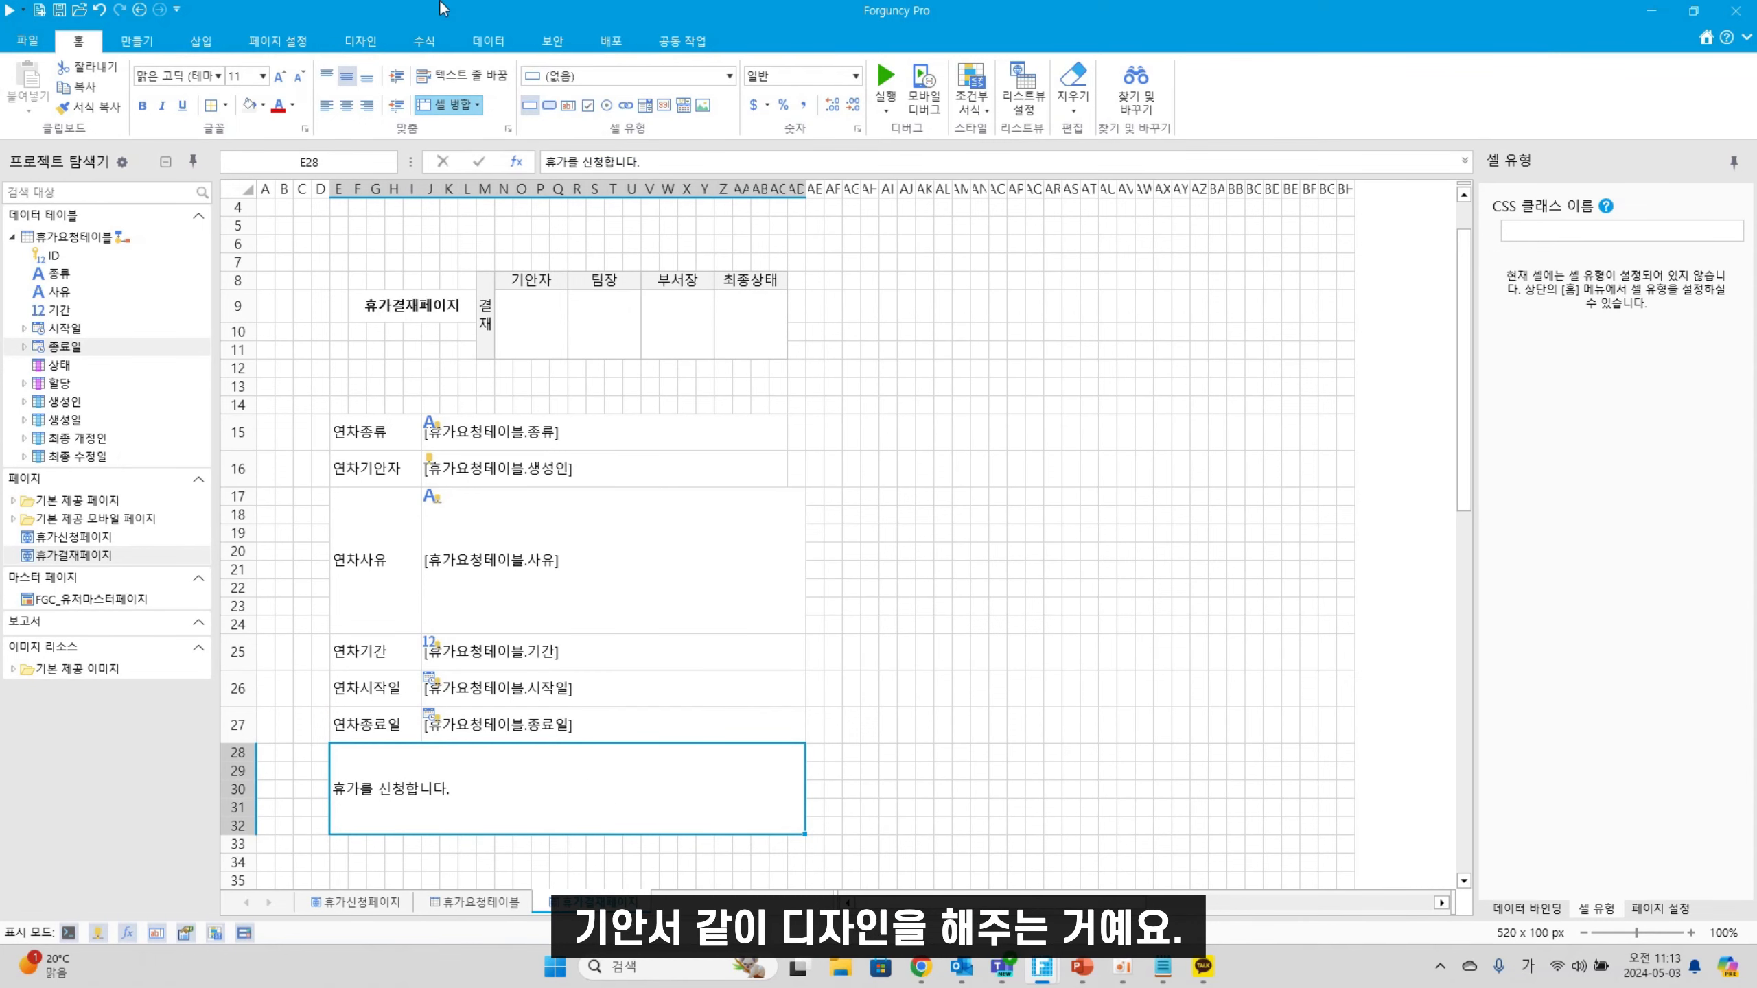
pyautogui.click(346, 105)
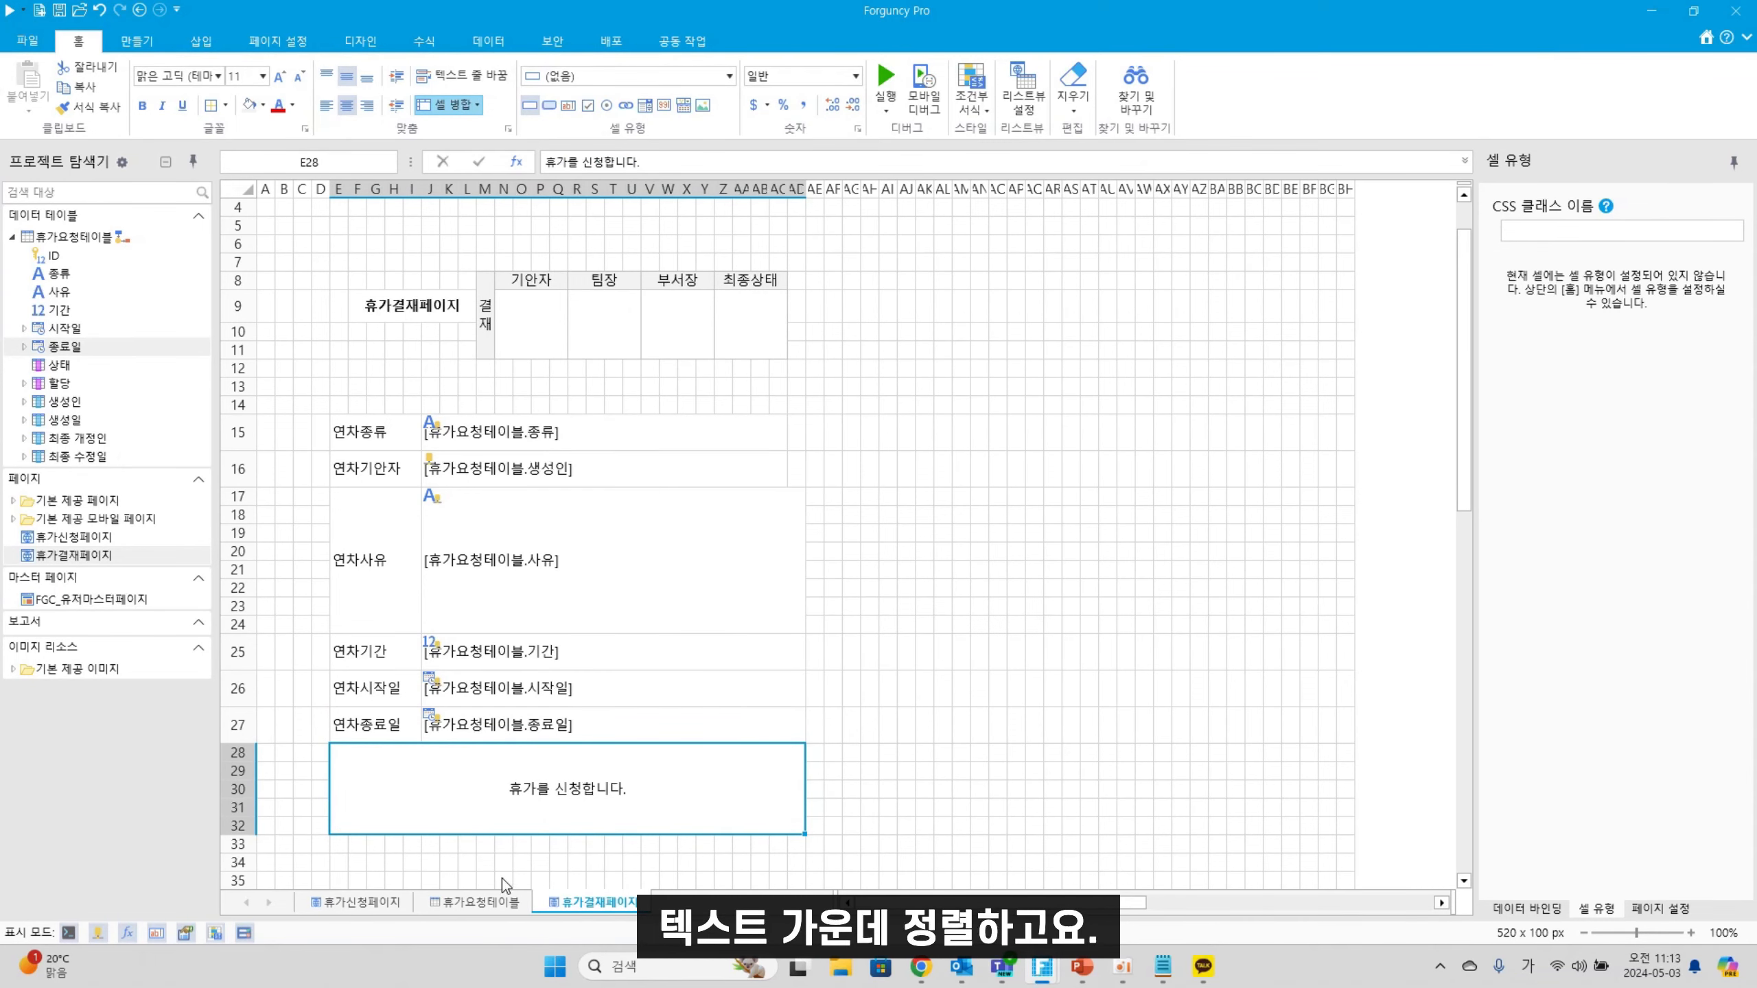
pyautogui.scroll(-1, 438, 836)
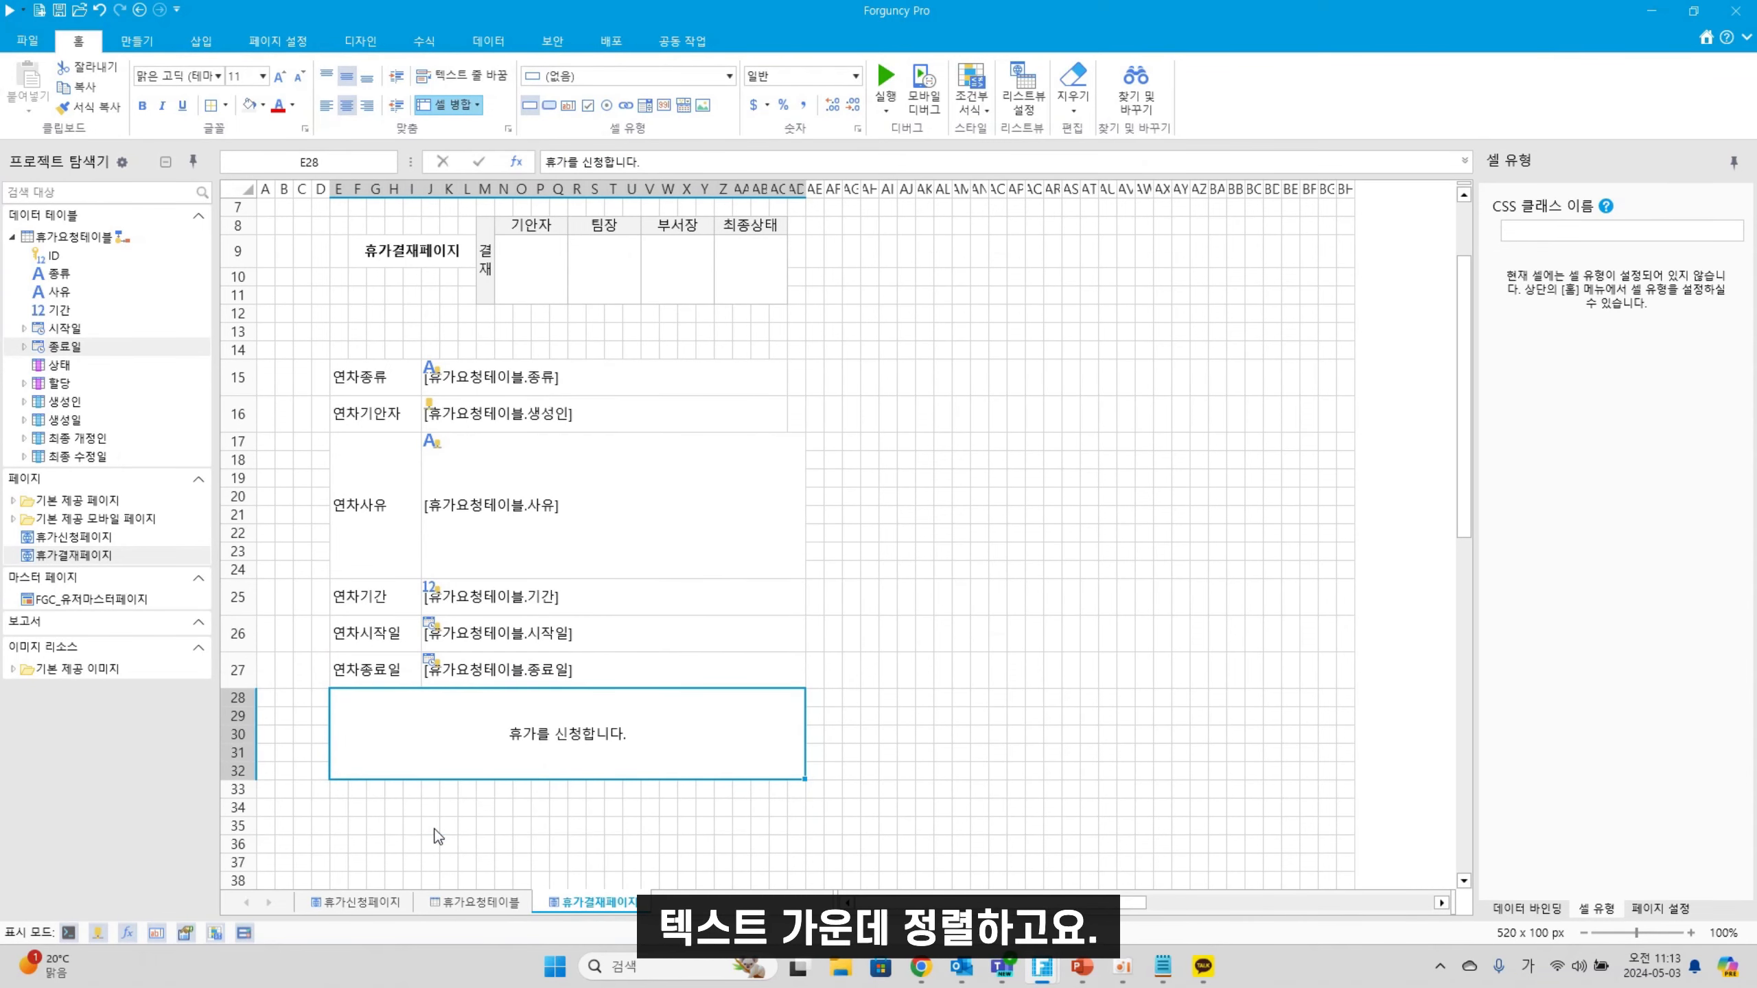
# Merge E33:P34 and bind the 생성일 field into it for the date footer
pyautogui.click(338, 794)
pyautogui.moveTo(358, 805); pyautogui.dragTo(539, 802)
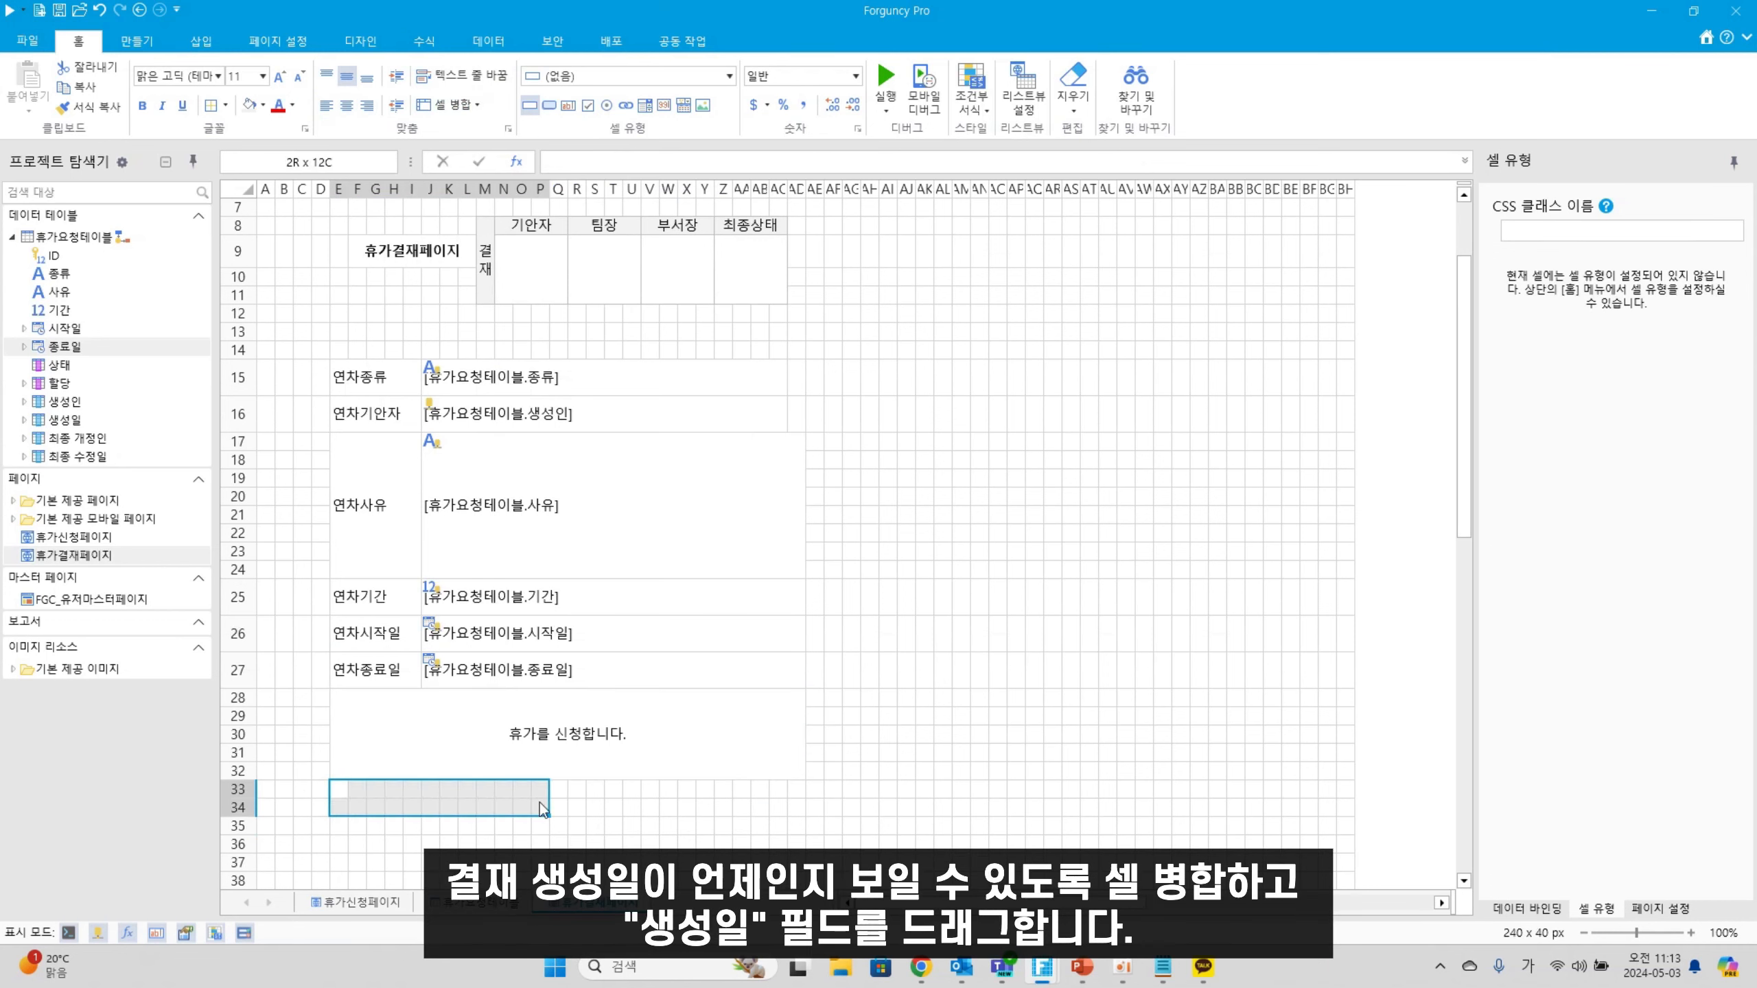
pyautogui.hotkey('ctrl', 'm')
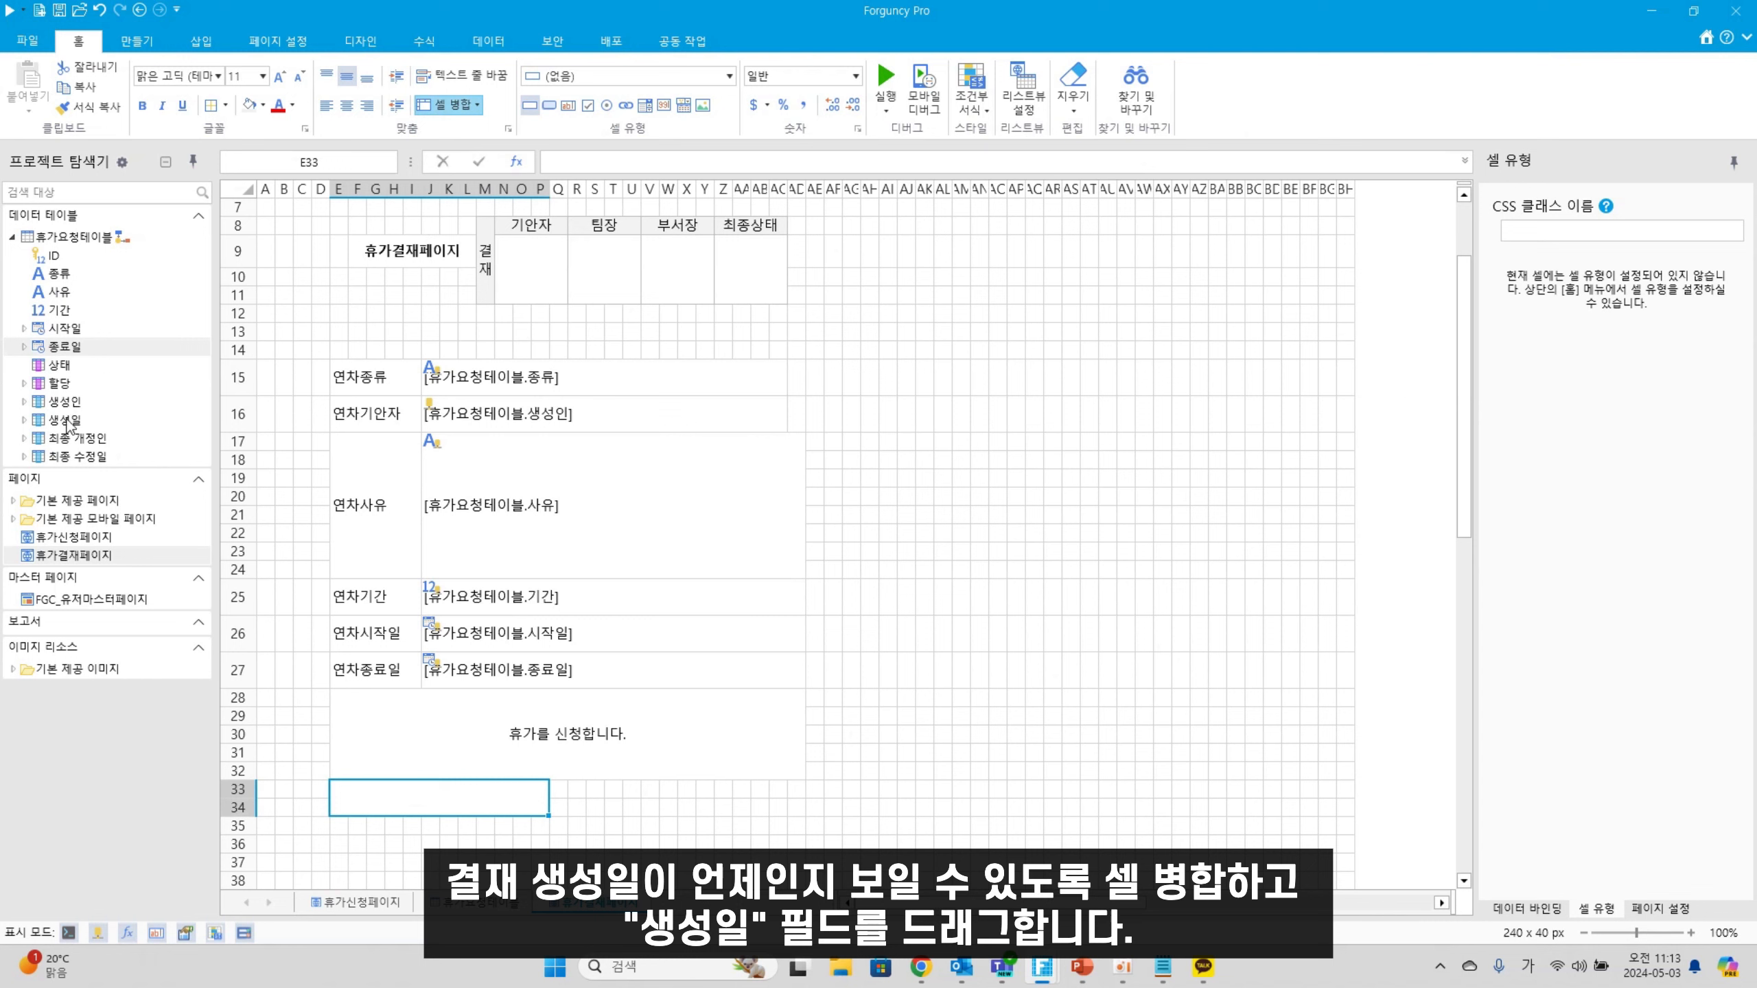
pyautogui.moveTo(68, 425); pyautogui.dragTo(619, 802)
# Add a 기안자: label in Q33 and bind the merged U33:AD34 cell to 생성인
pyautogui.click(448, 104)
pyautogui.write('기아')
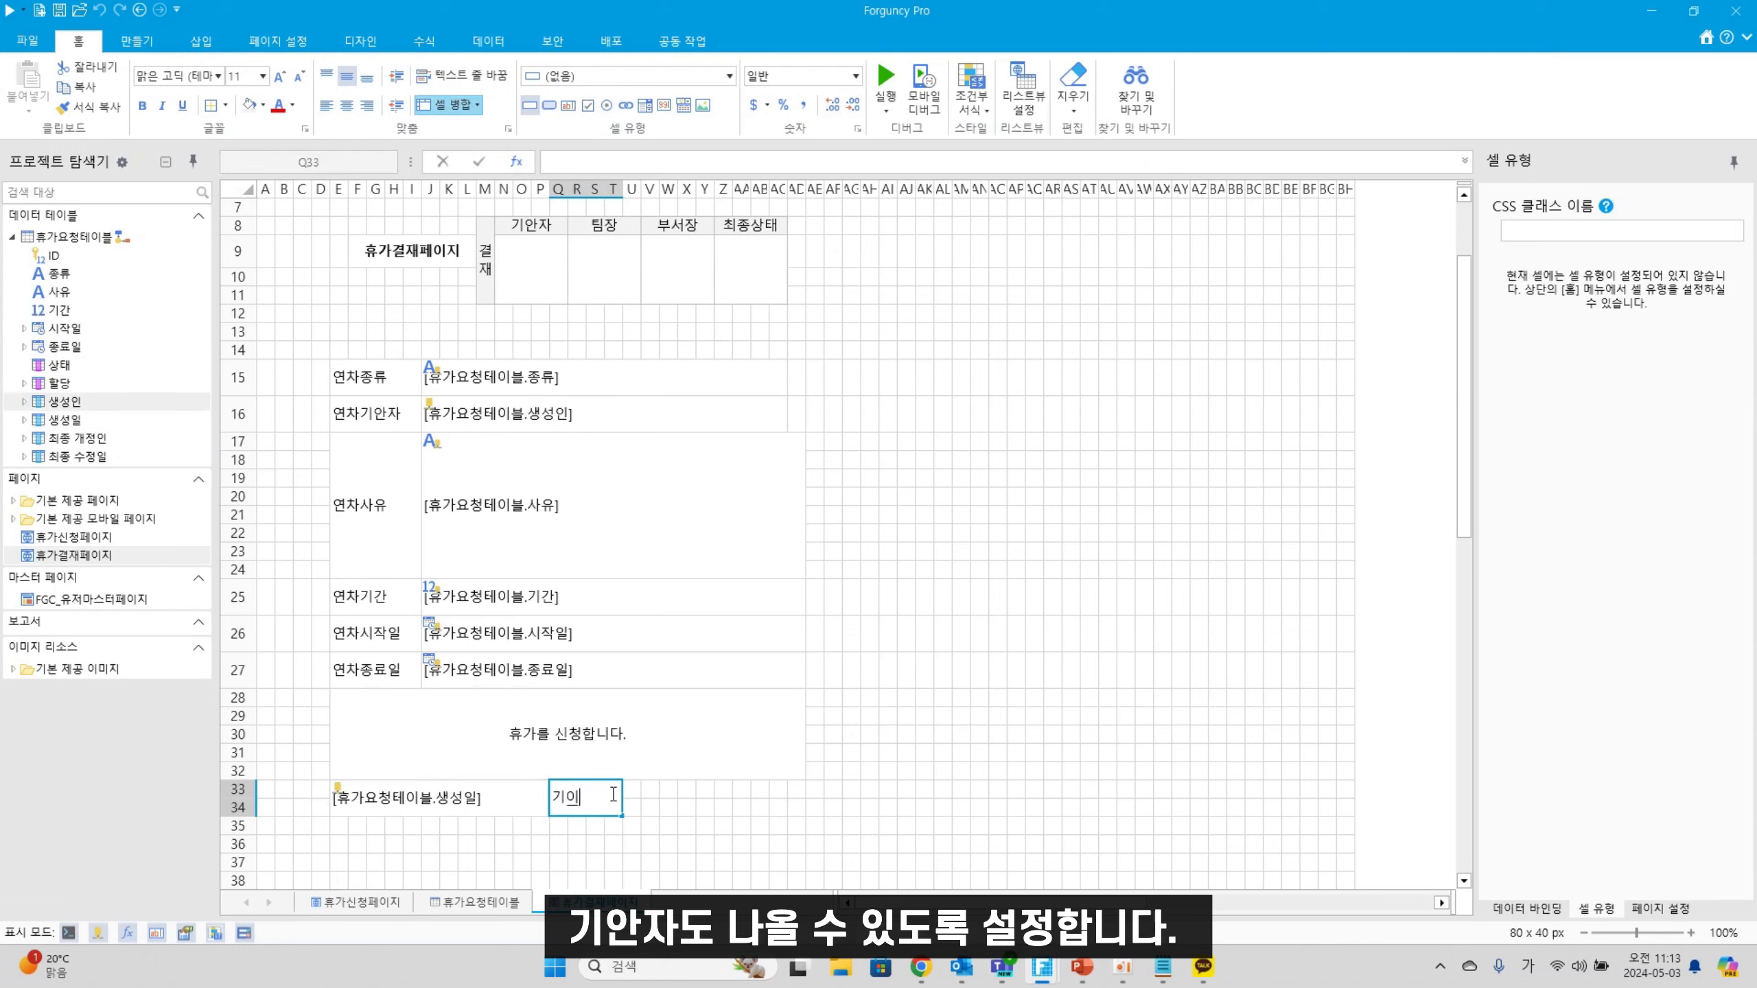
pyautogui.write('안자:')
pyautogui.moveTo(632, 796); pyautogui.dragTo(802, 817)
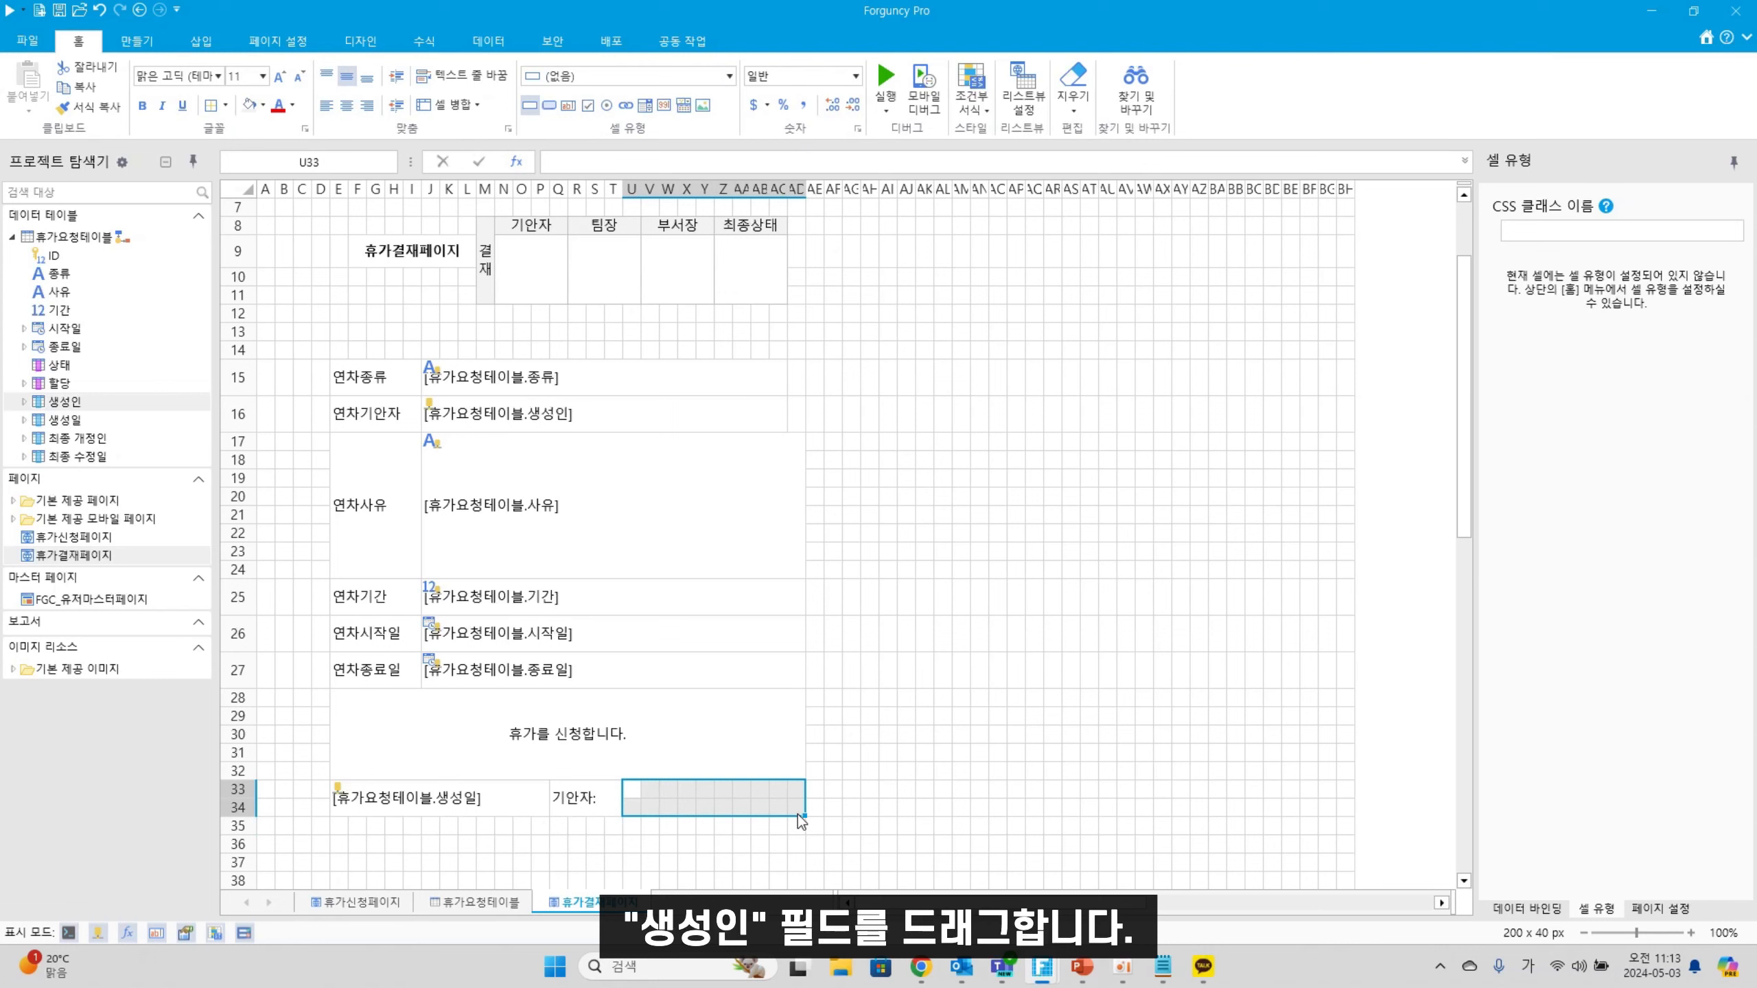
pyautogui.click(458, 105)
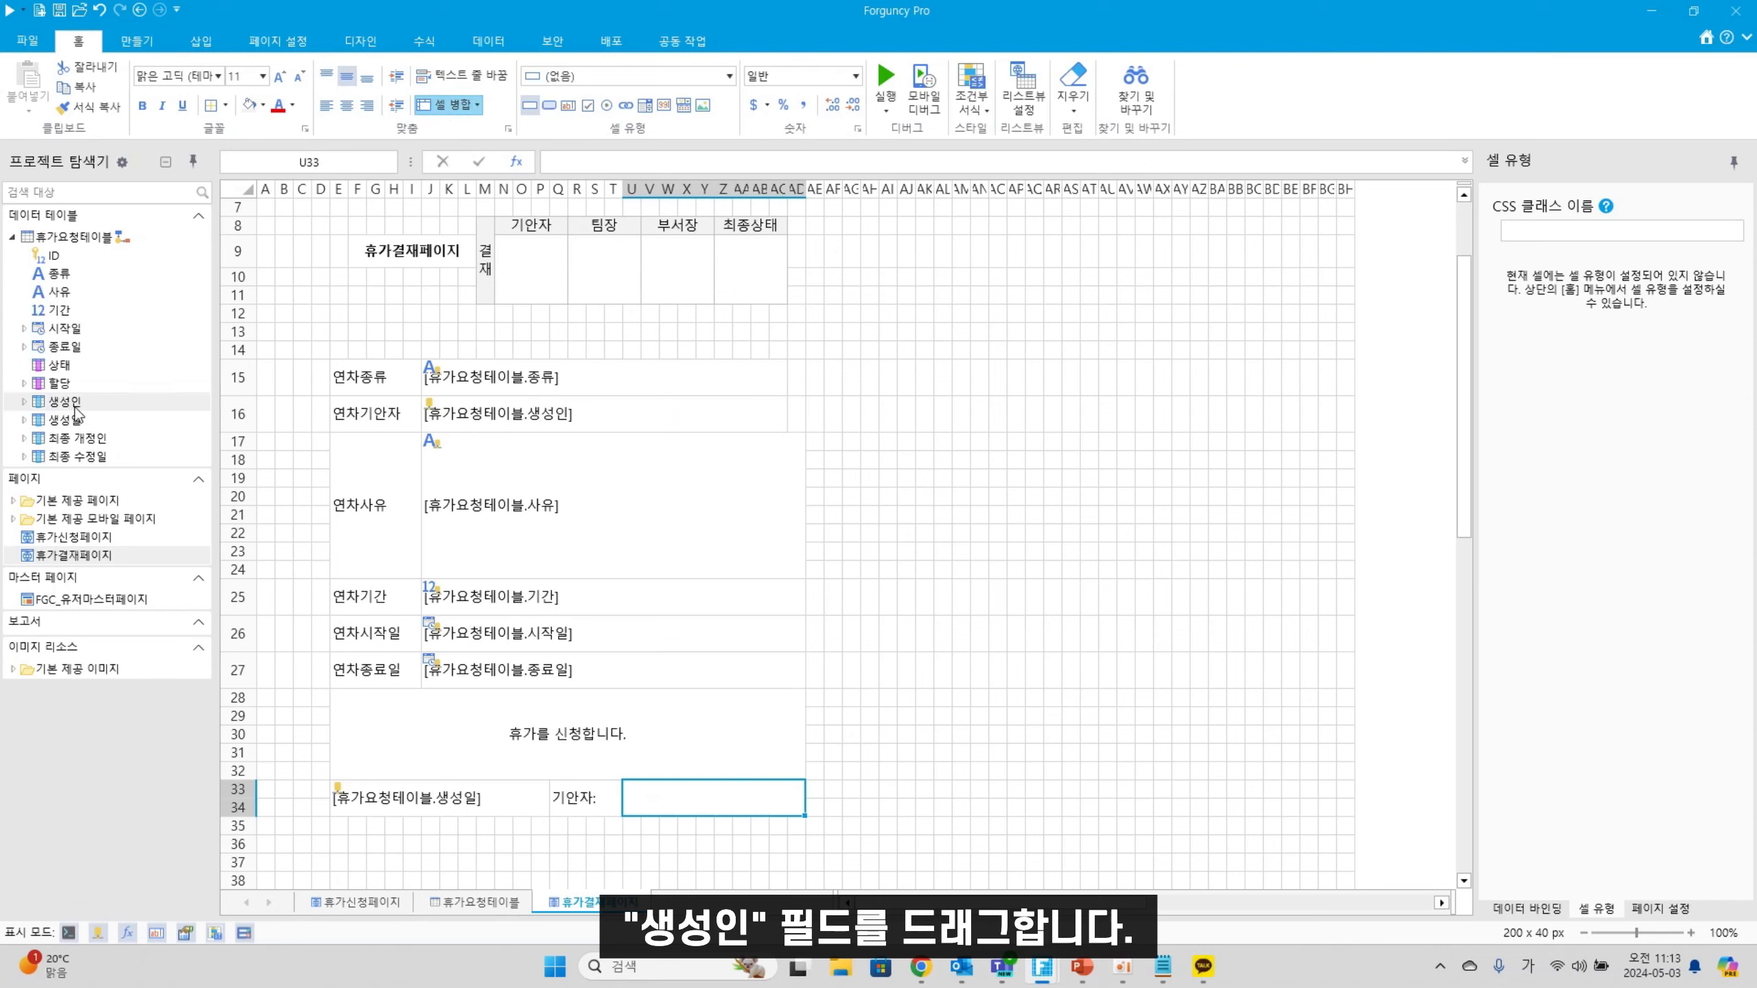
pyautogui.moveTo(69, 401); pyautogui.dragTo(706, 804)
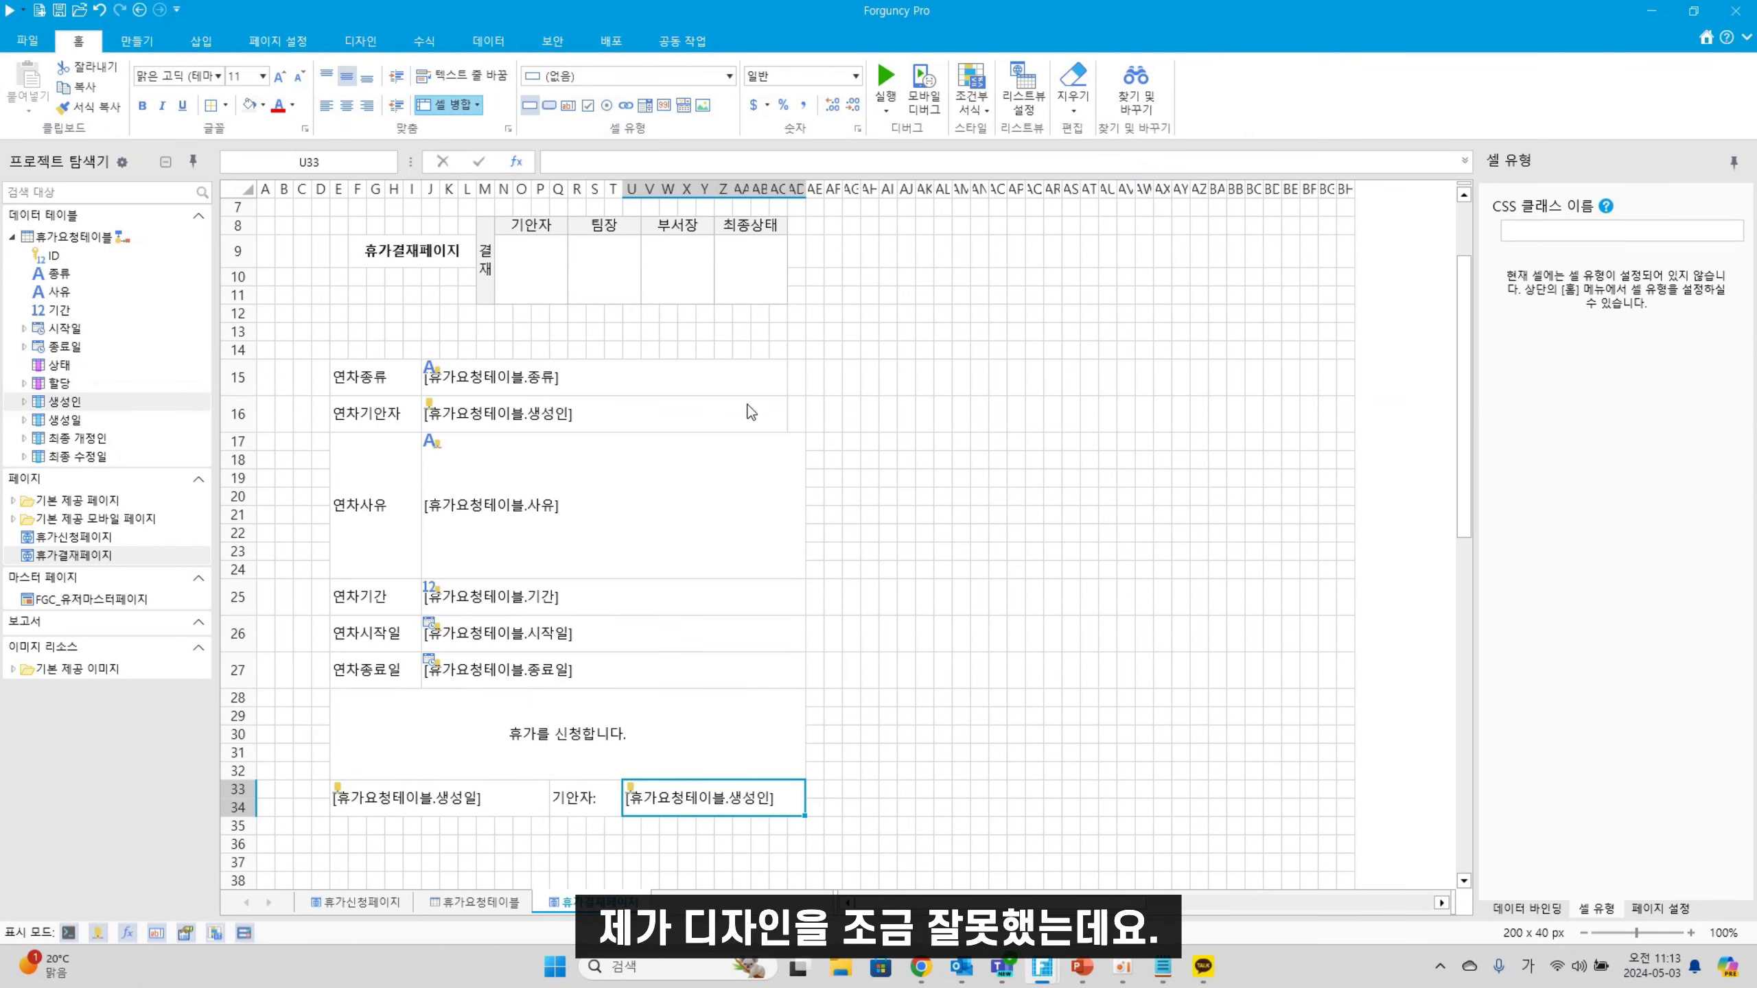
# Re-merge the 연차사유 value cell so it ends at column AC
pyautogui.click(754, 380)
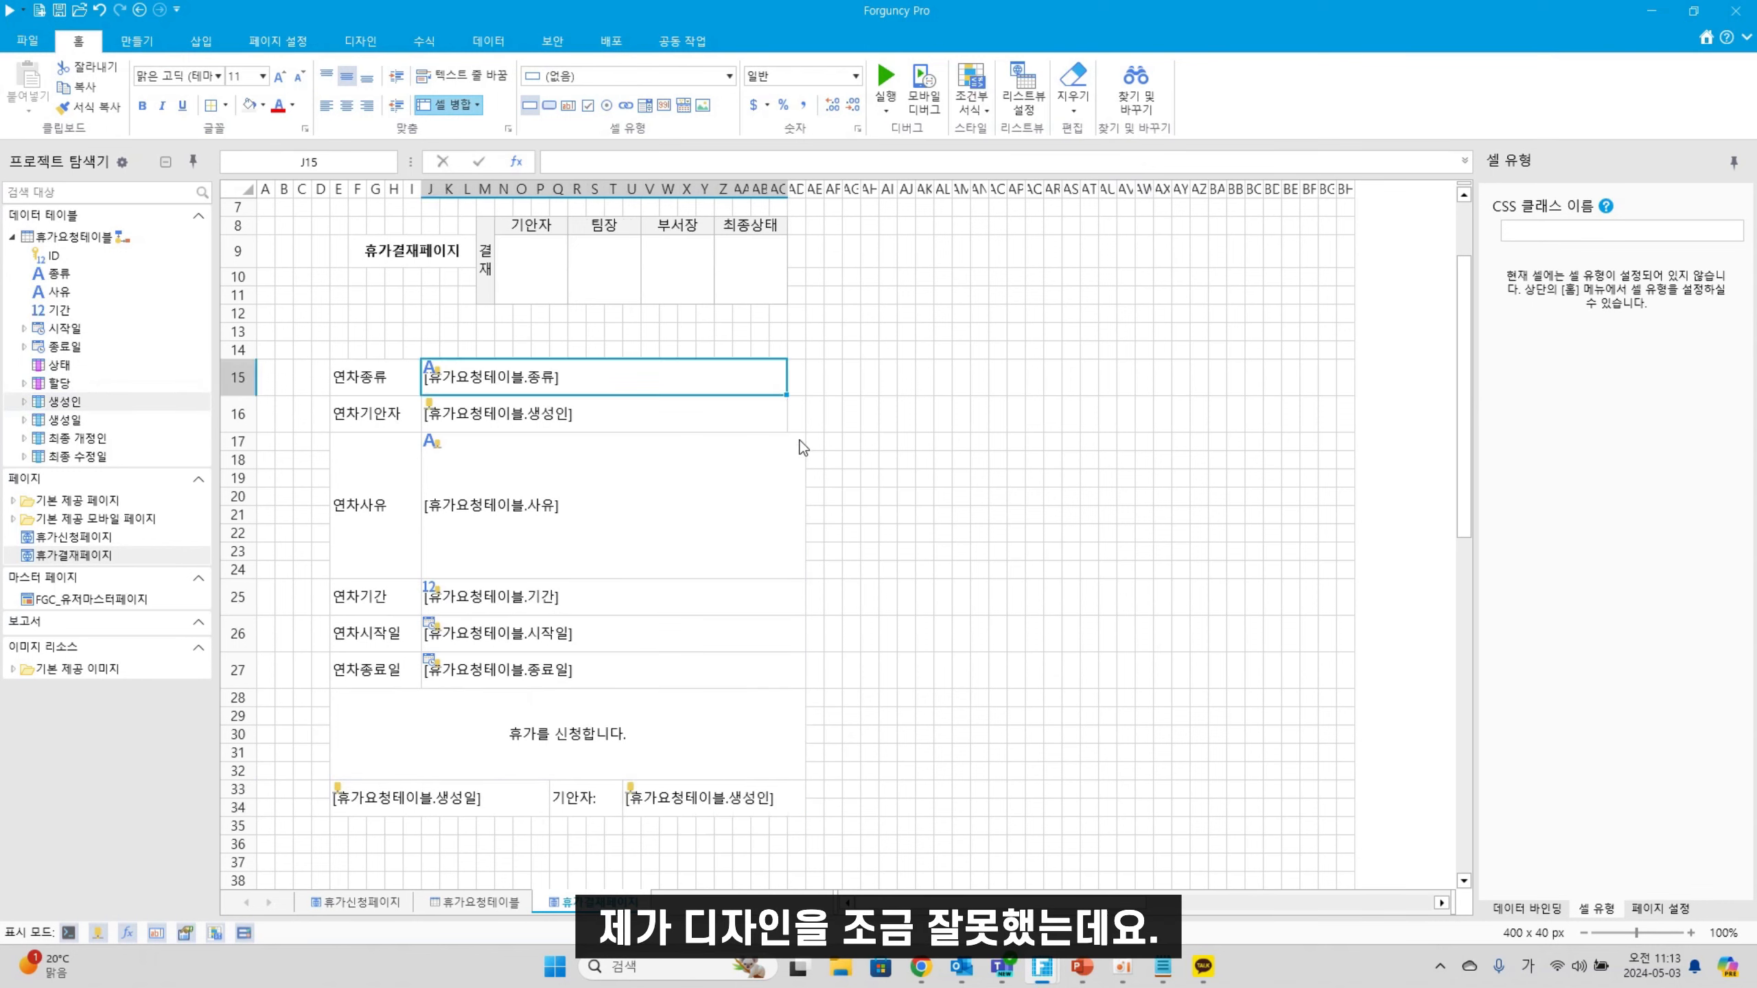
pyautogui.click(793, 479)
pyautogui.click(464, 107)
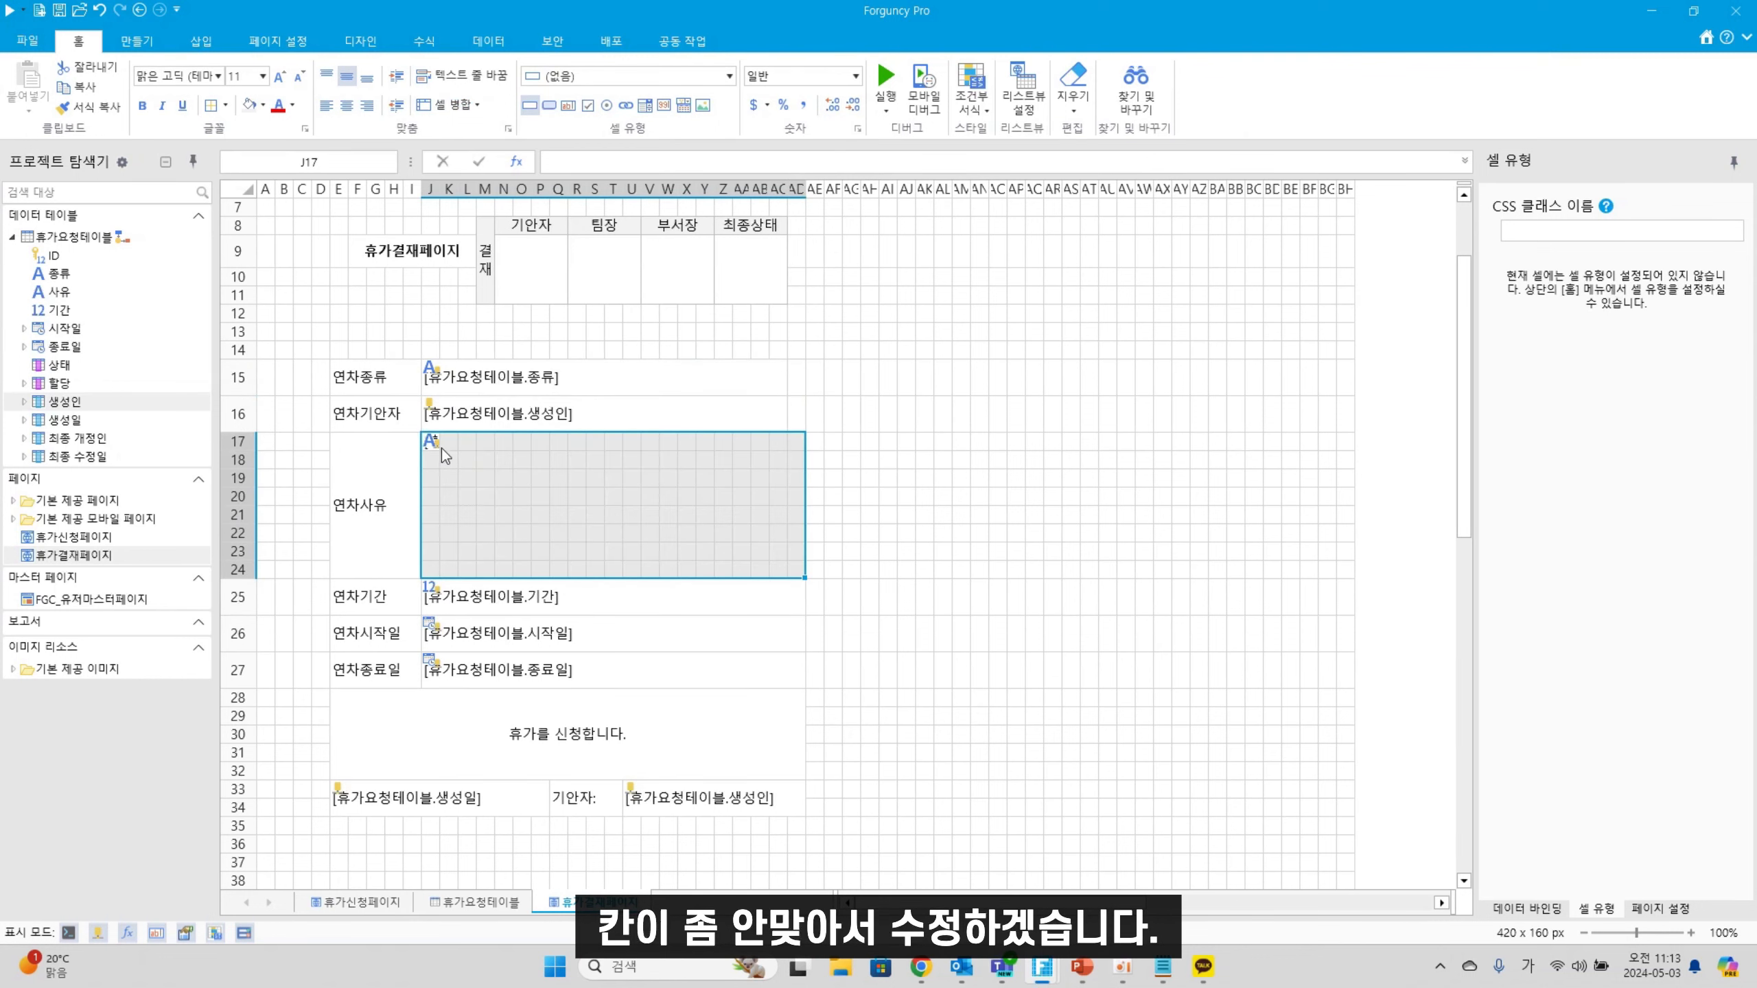
pyautogui.moveTo(442, 448); pyautogui.dragTo(781, 575)
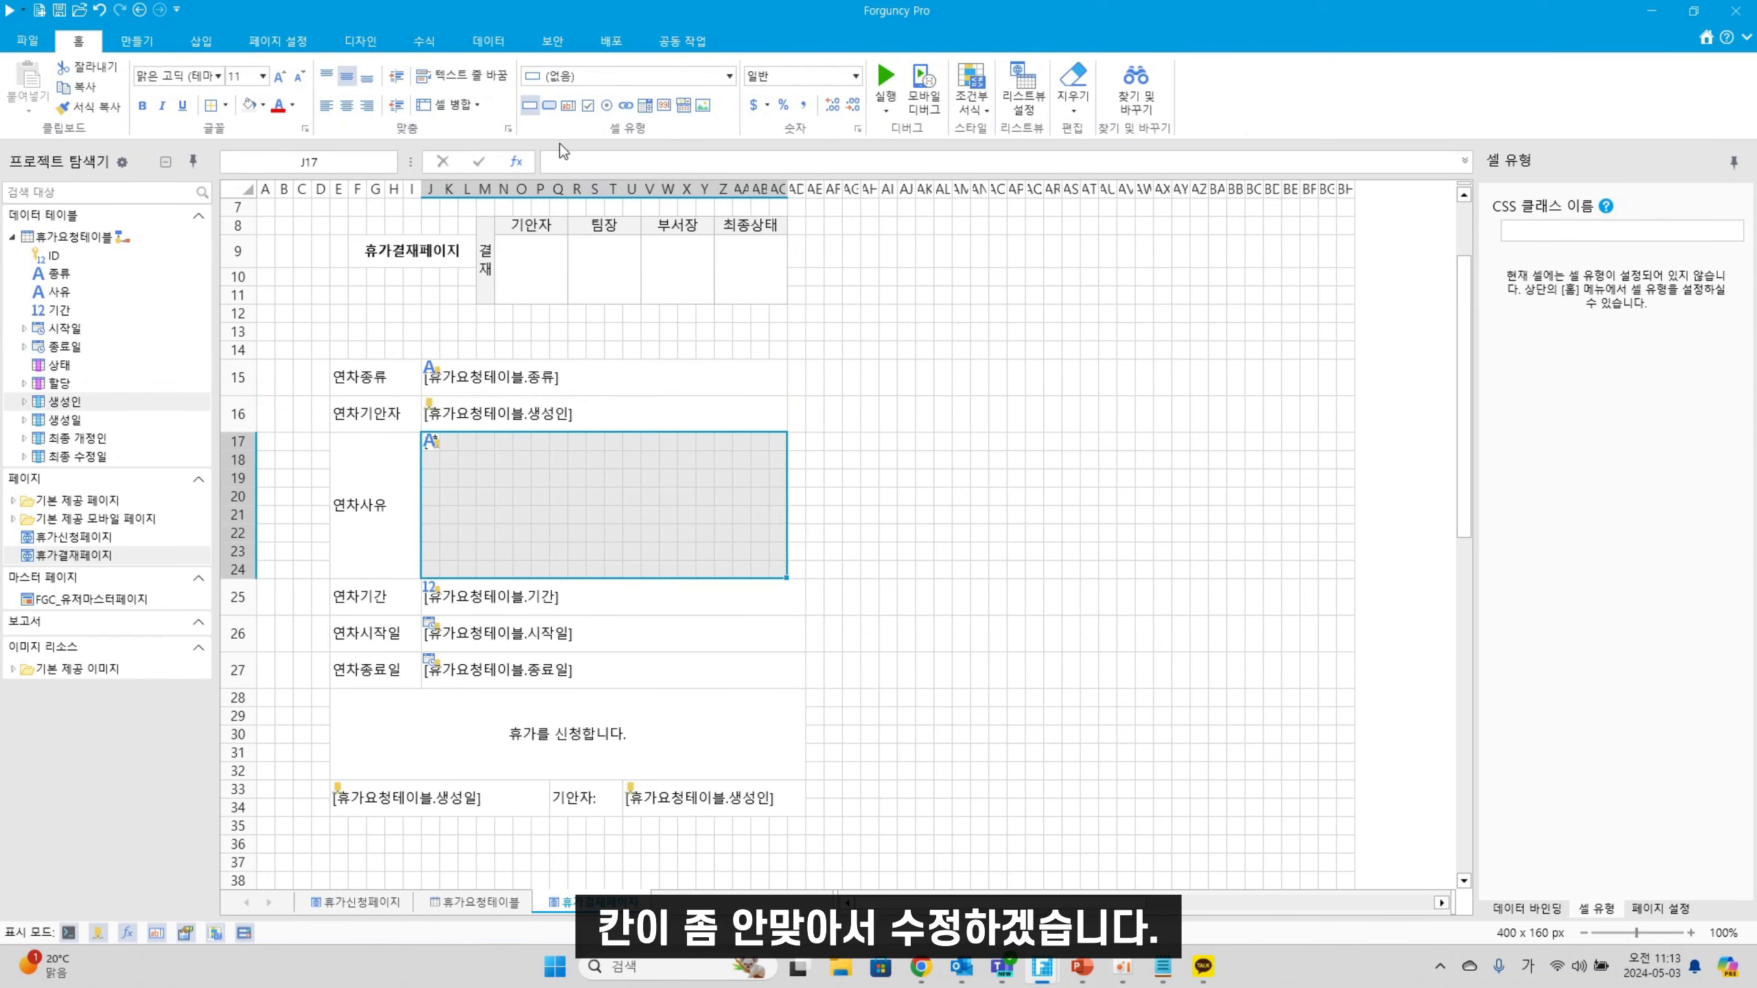
pyautogui.click(461, 108)
# Re-merge the 연차기간 value cell one column narrower to end at AC
pyautogui.moveTo(678, 600); pyautogui.dragTo(695, 729)
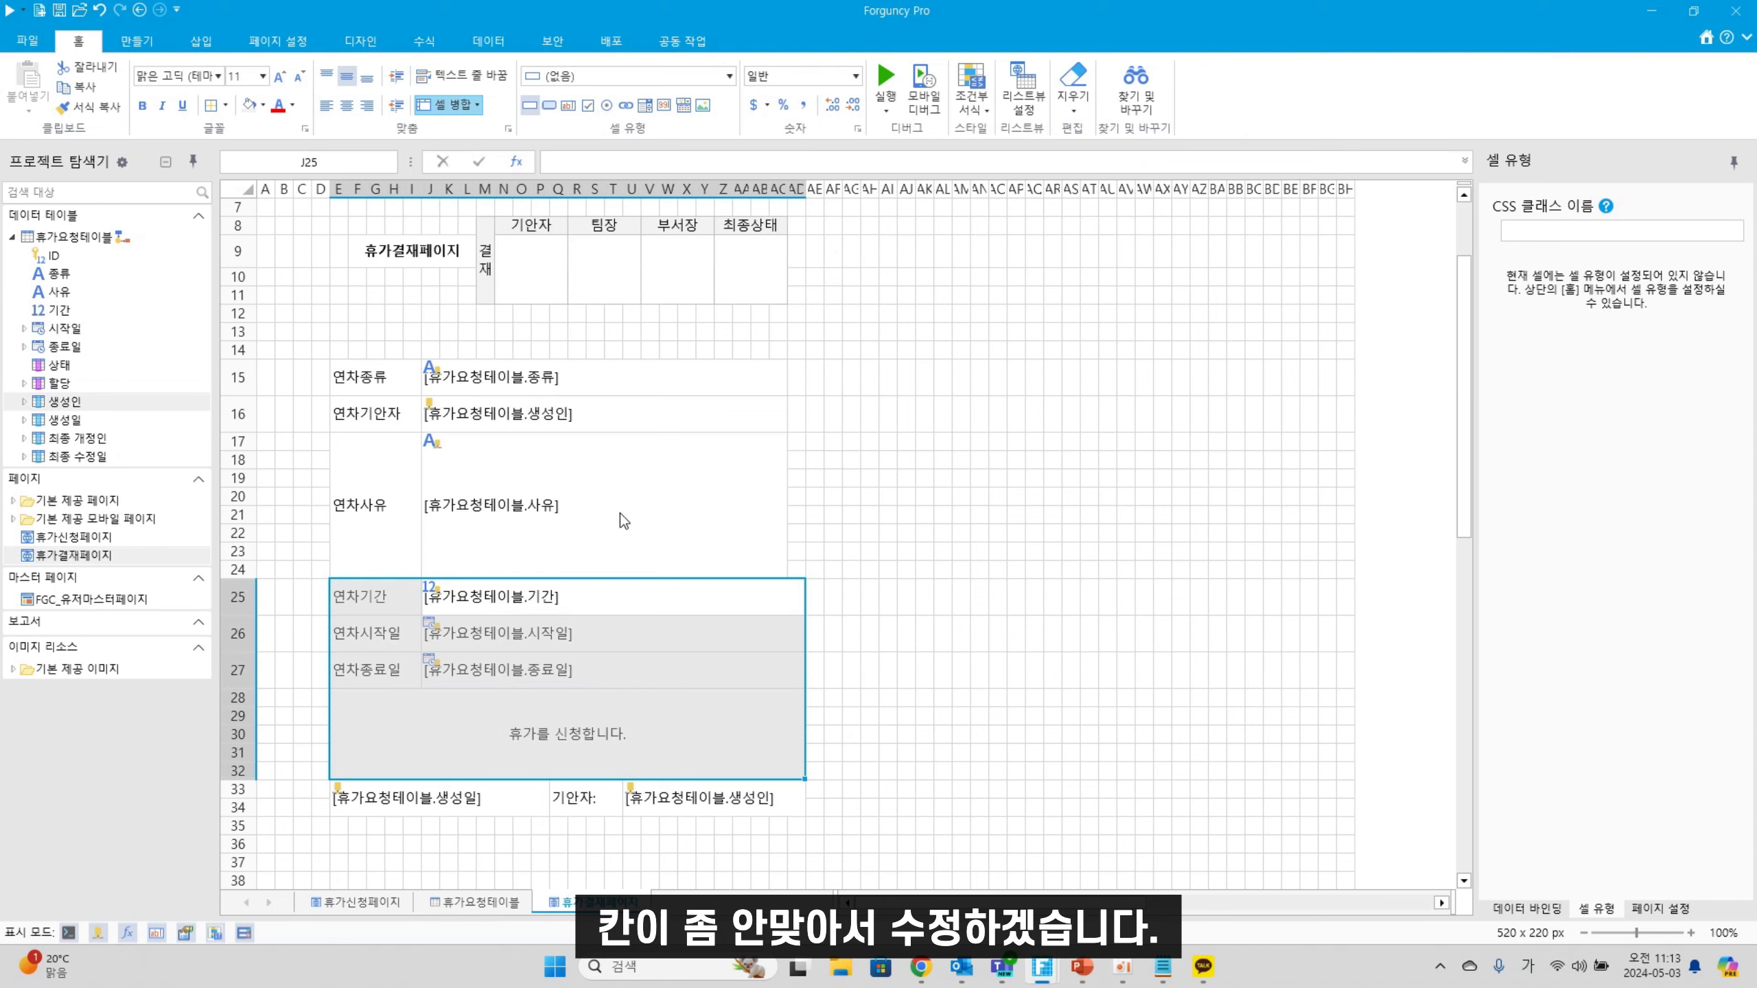
pyautogui.click(674, 588)
pyautogui.click(450, 105)
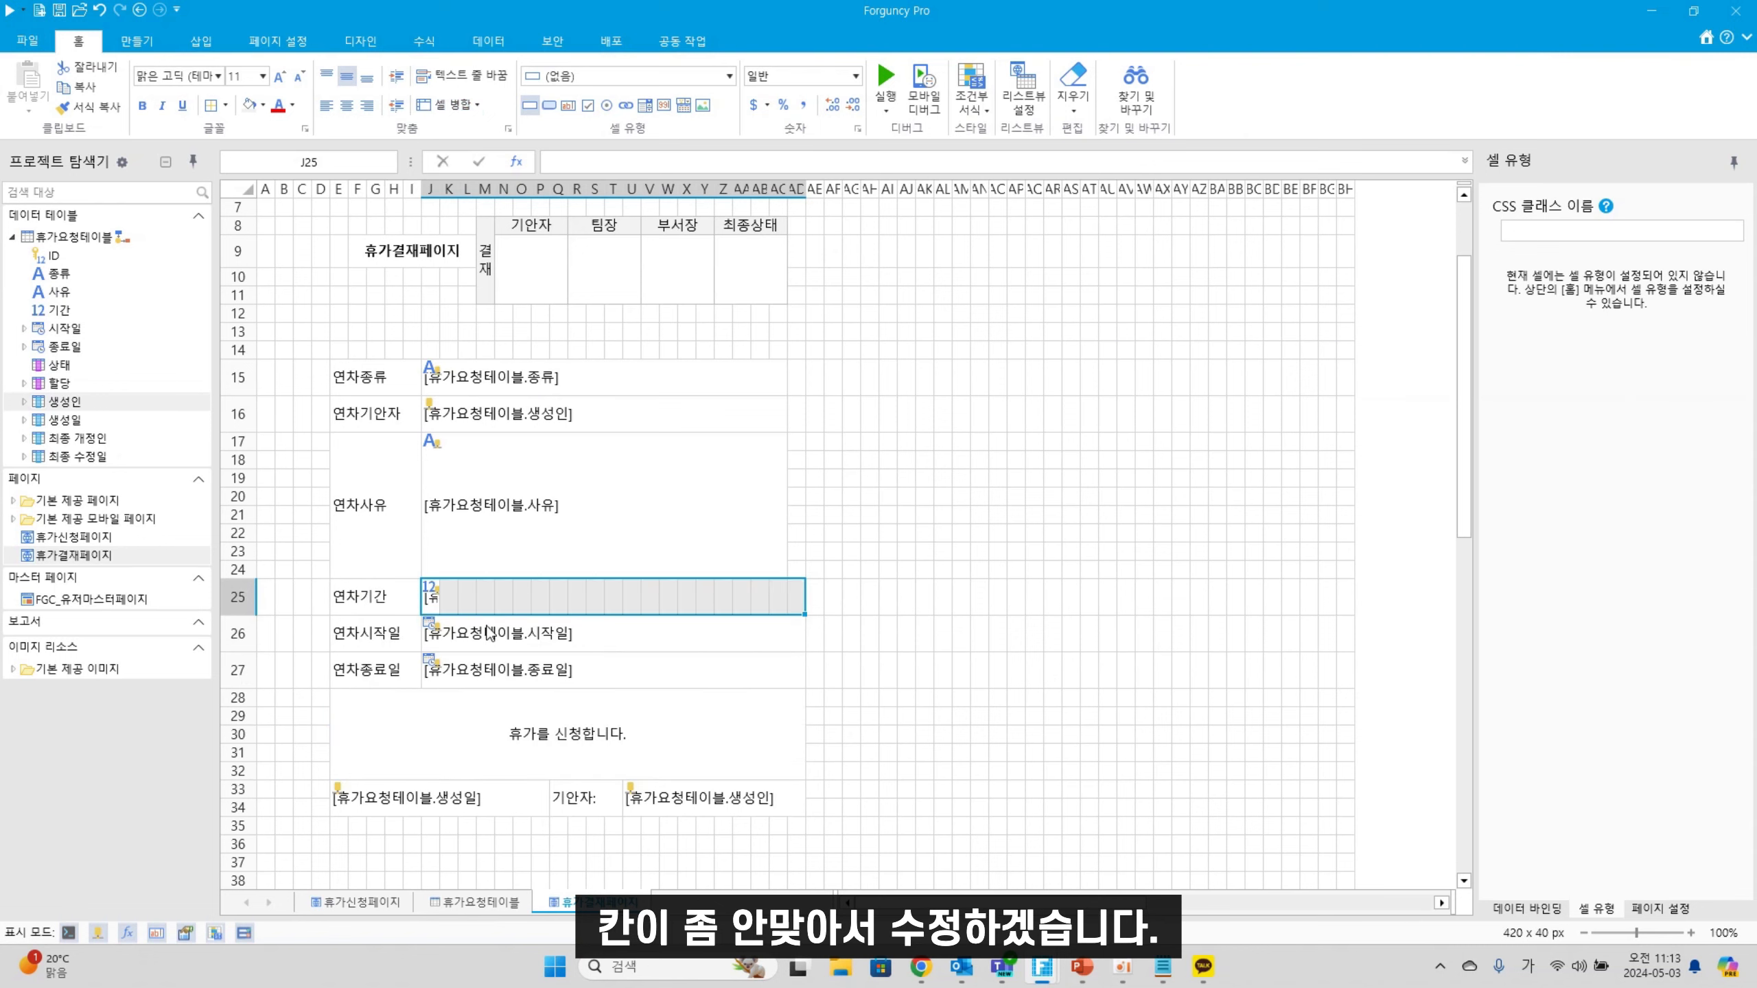
pyautogui.moveTo(432, 601); pyautogui.dragTo(786, 605)
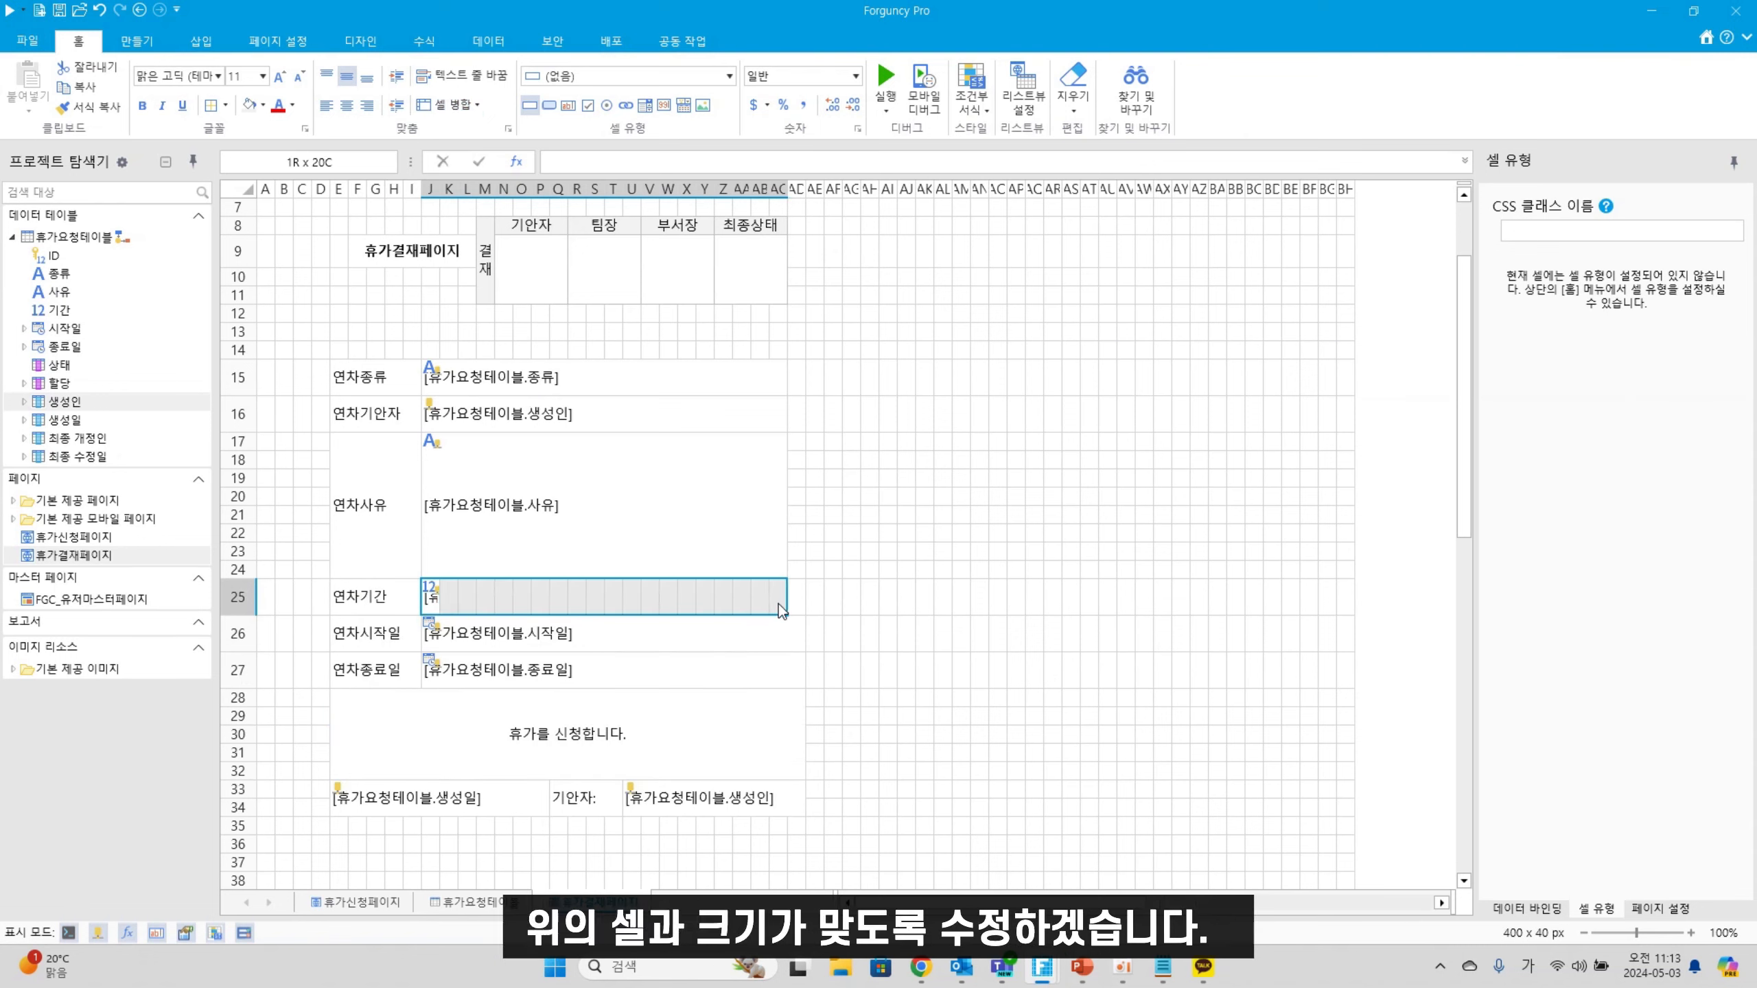
pyautogui.click(448, 110)
pyautogui.click(446, 108)
# Re-merge the 연차시작일 and 연차종료일 value cells to the matching narrower width
pyautogui.click(800, 642)
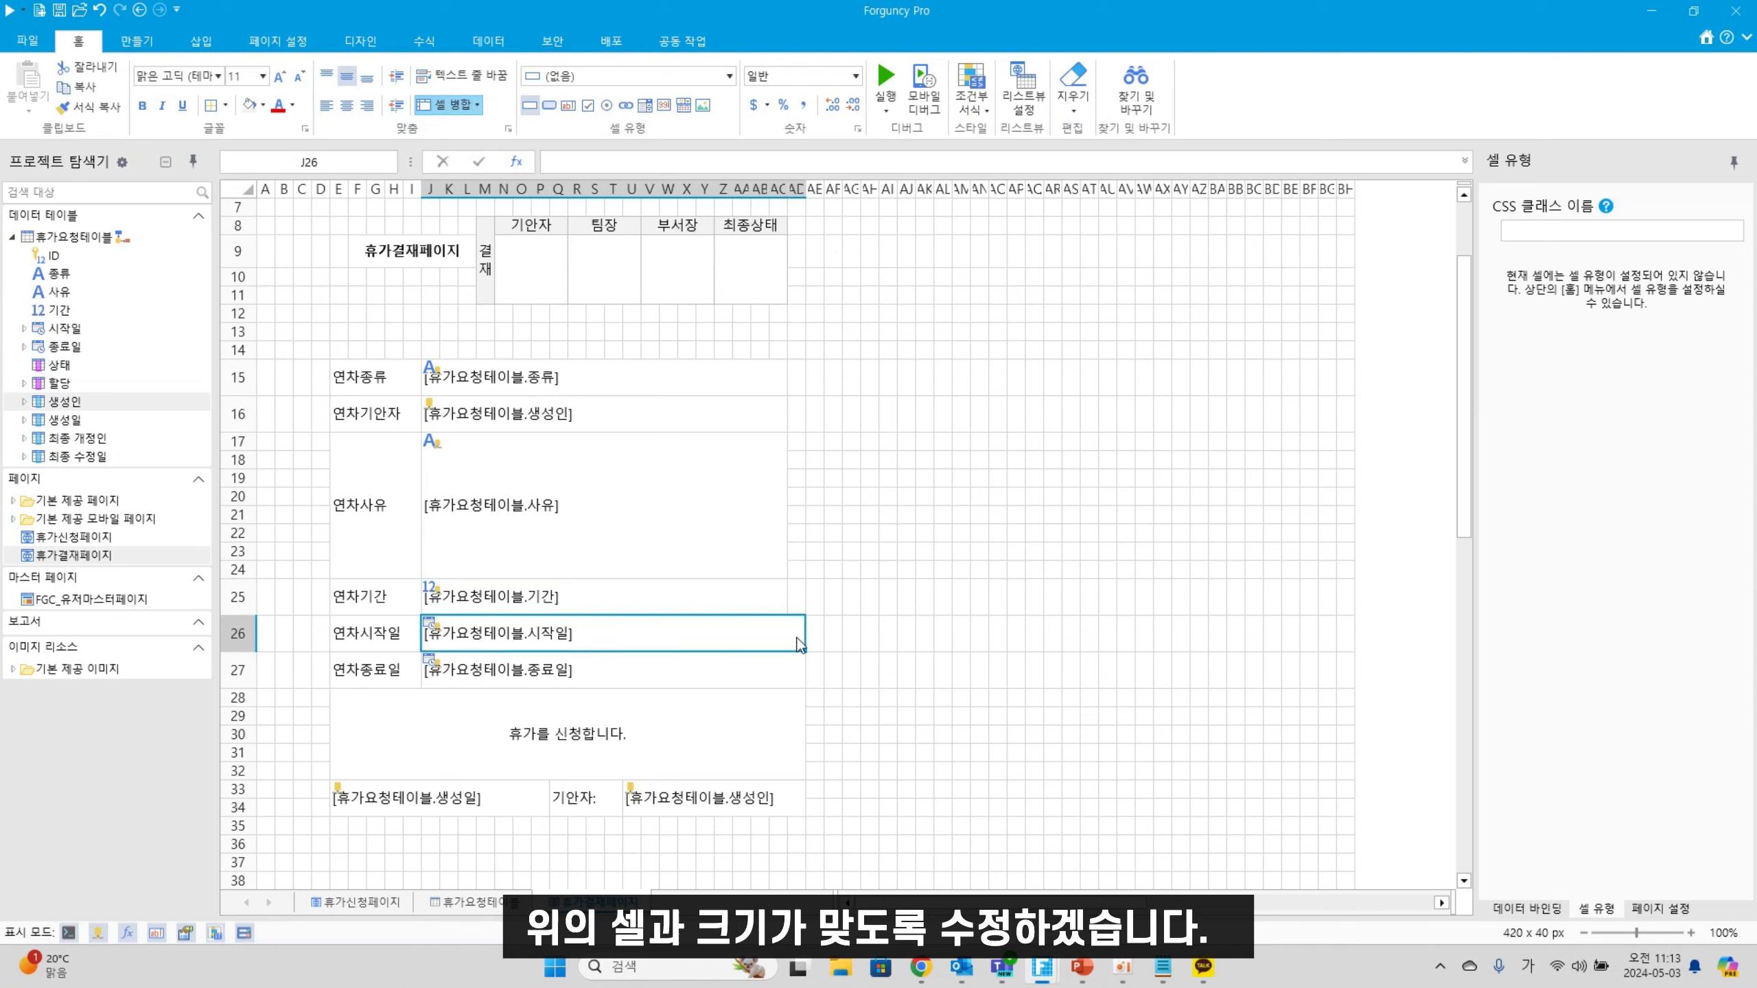
pyautogui.click(448, 105)
pyautogui.click(724, 675)
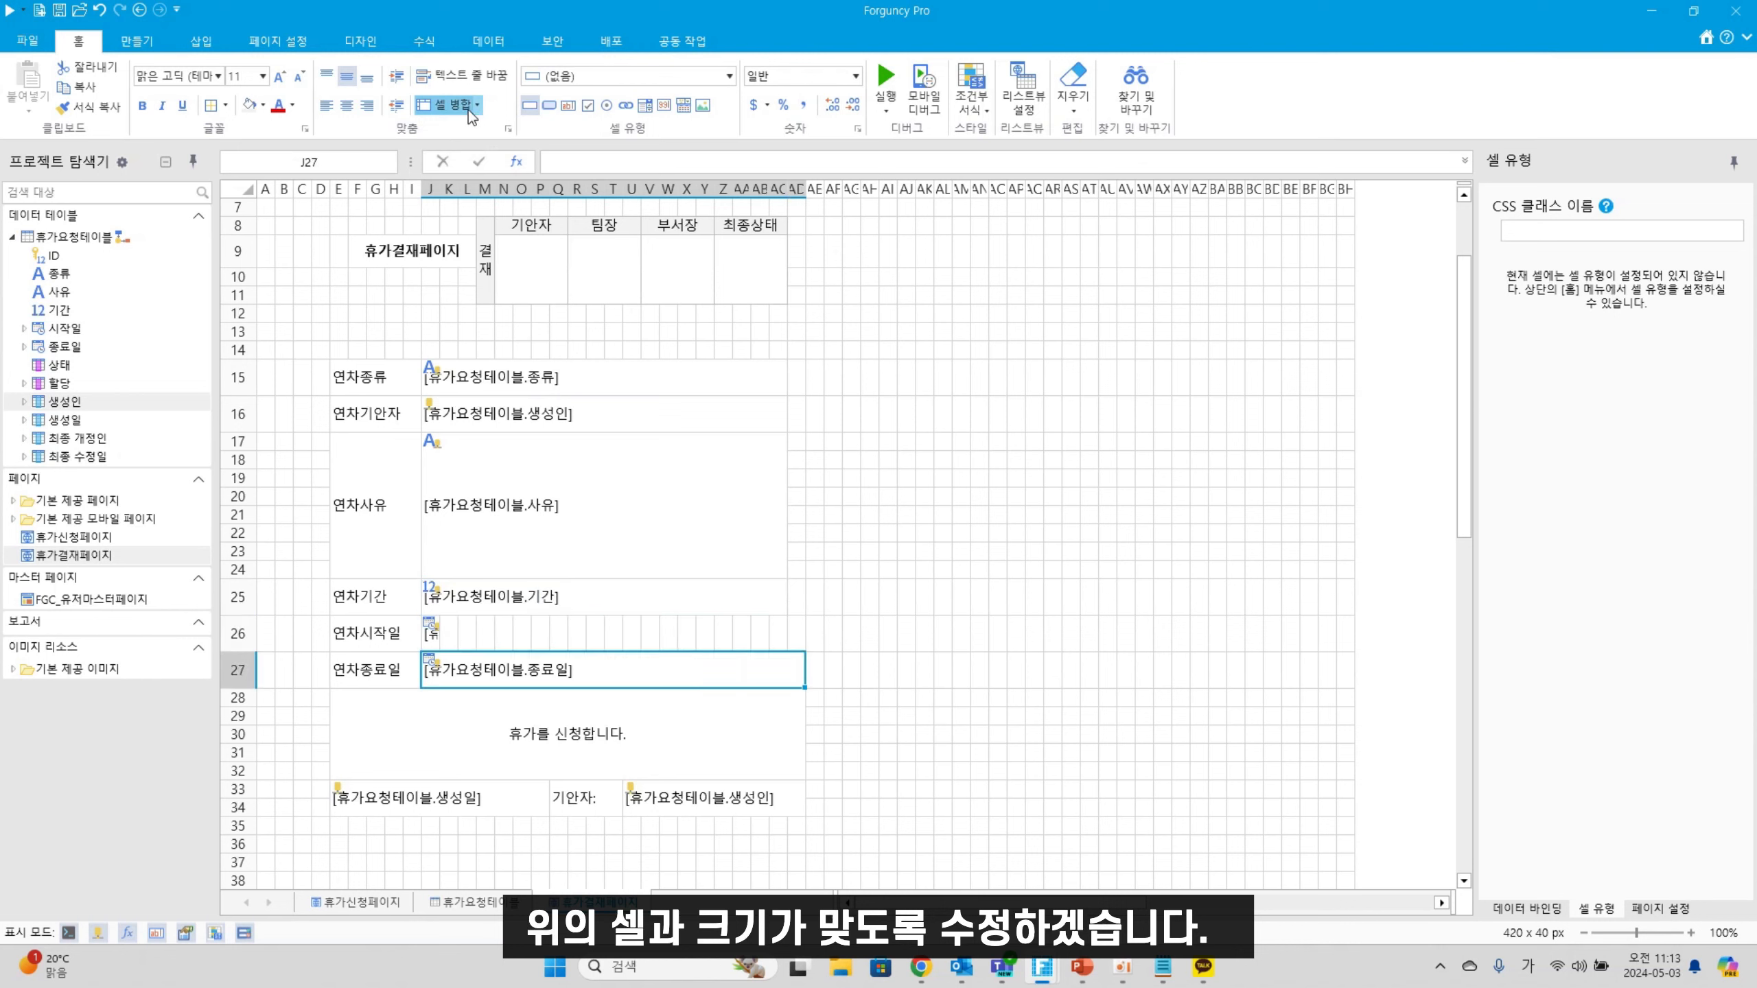
pyautogui.click(448, 105)
pyautogui.moveTo(436, 636); pyautogui.dragTo(785, 644)
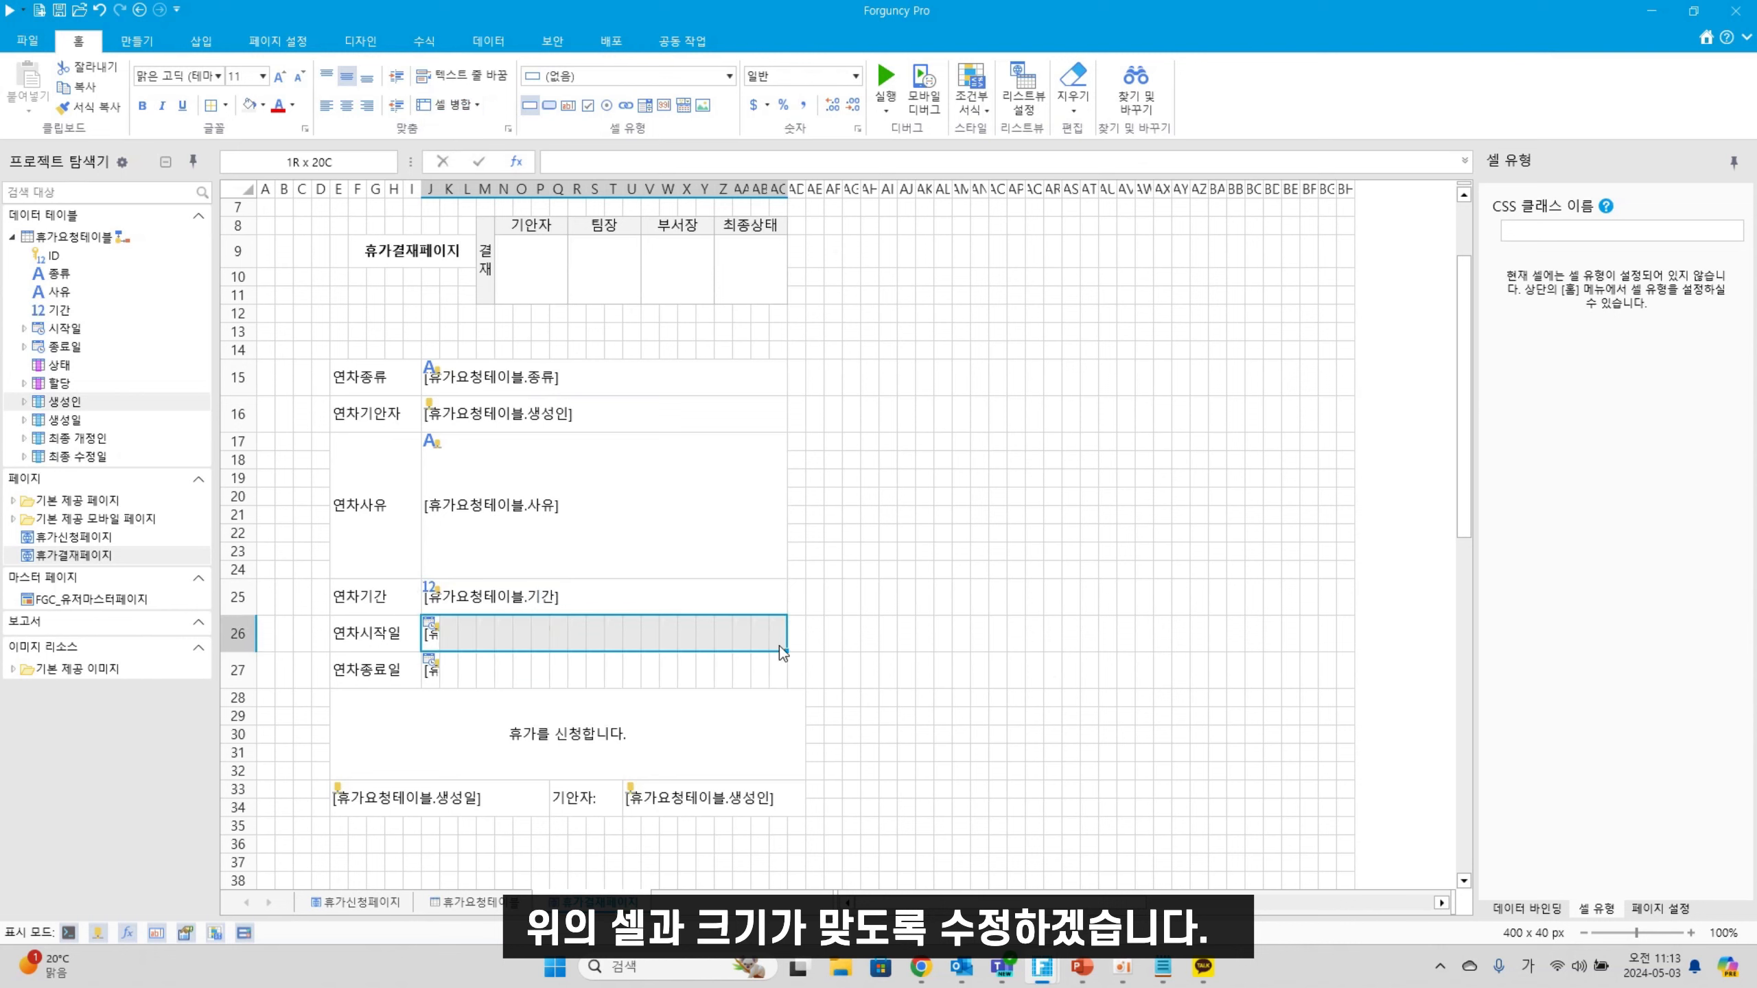
pyautogui.click(448, 105)
pyautogui.moveTo(432, 674)
pyautogui.mouseDown()
pyautogui.moveTo(767, 674)
pyautogui.moveTo(431, 679)
pyautogui.mouseUp()
pyautogui.click(448, 105)
# Re-merge the request sentence area up to column AC, keeping it centred
pyautogui.click(566, 733)
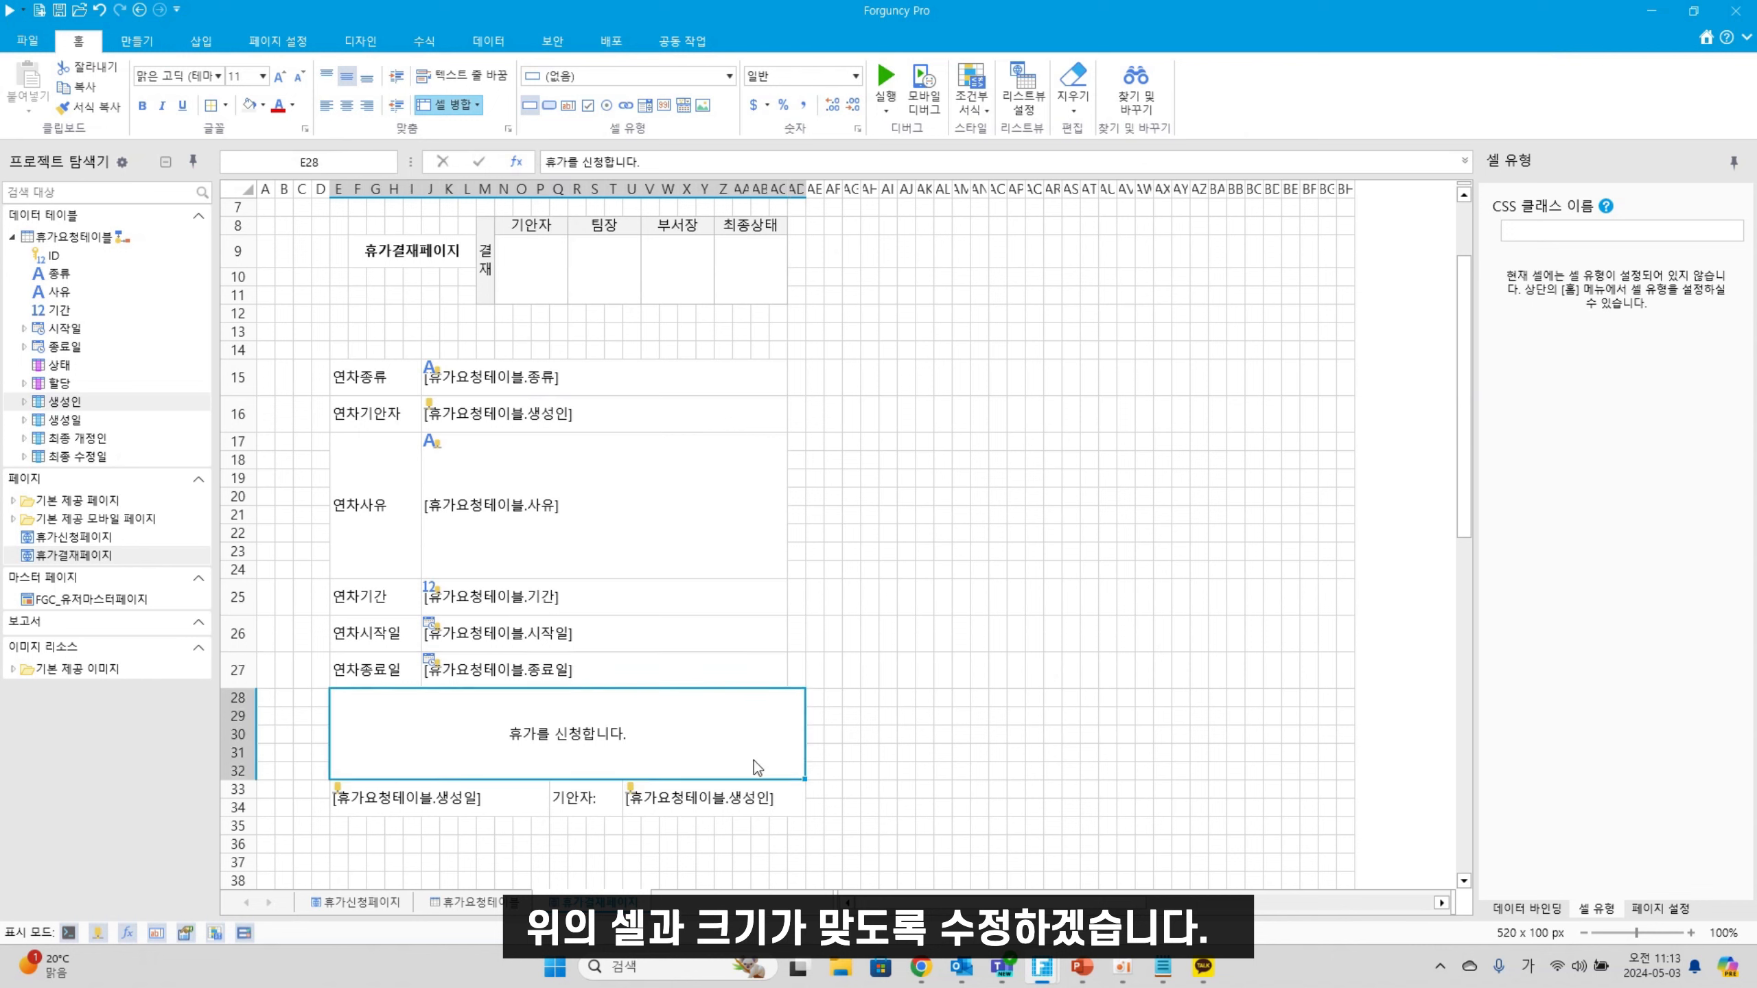
pyautogui.click(448, 105)
pyautogui.click(474, 80)
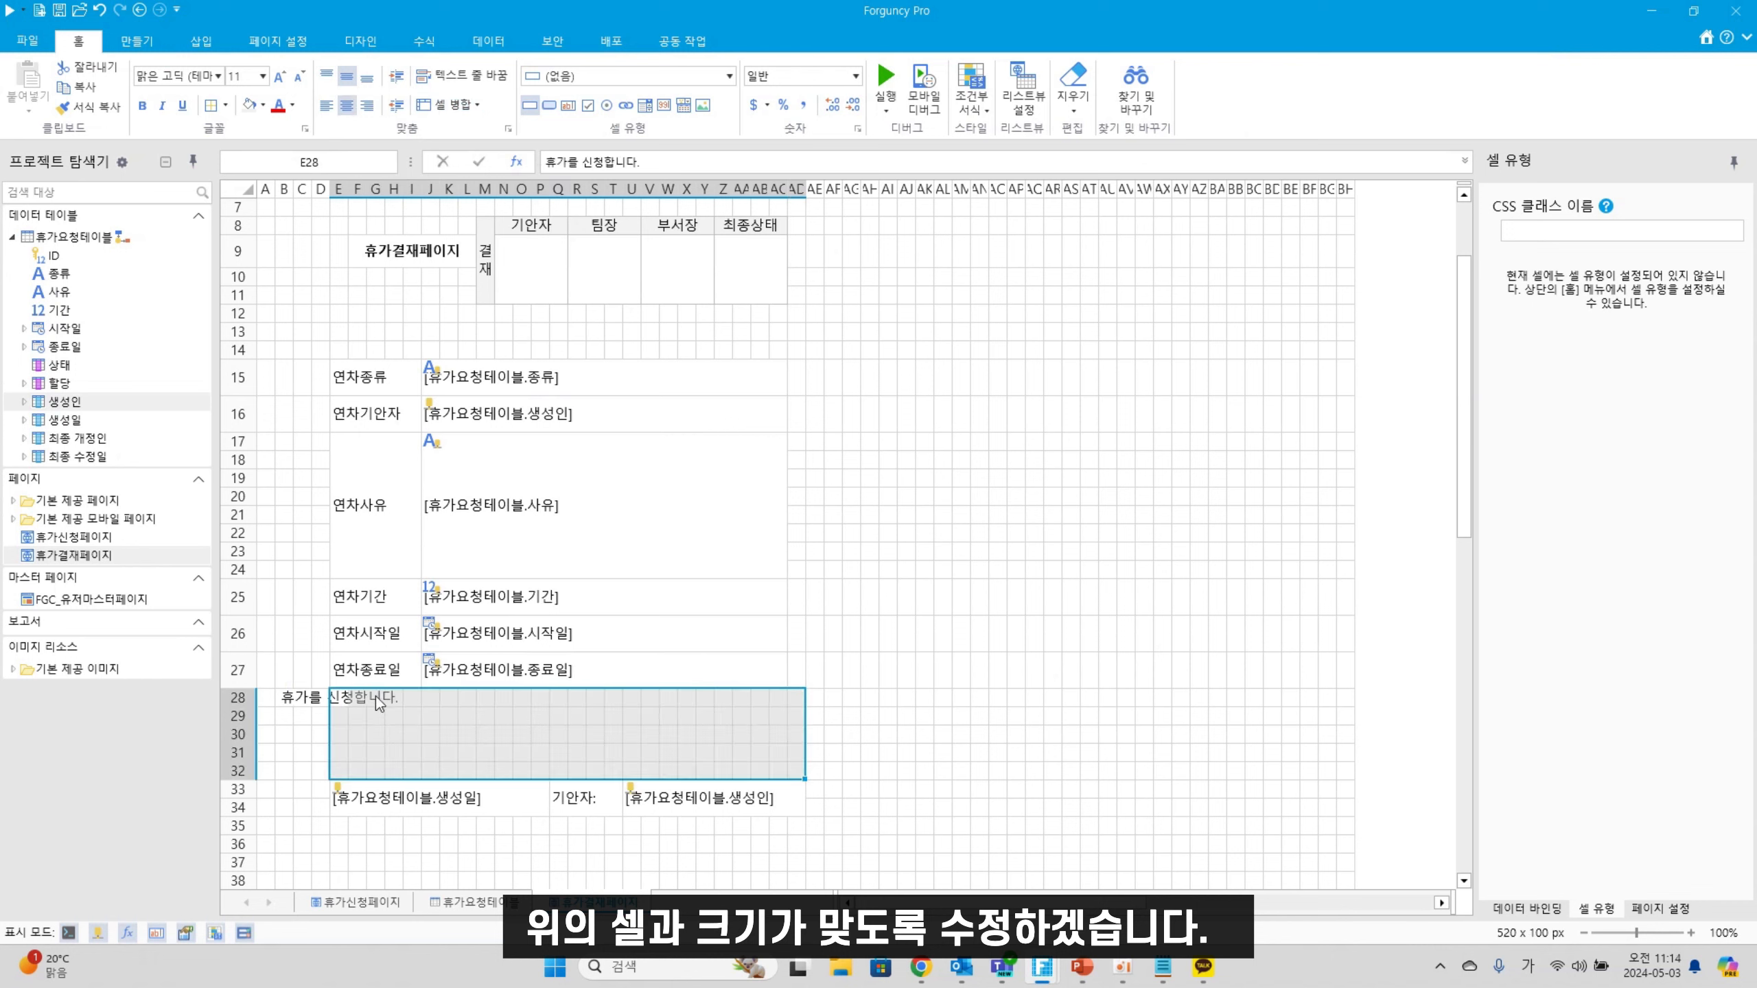
pyautogui.moveTo(342, 698); pyautogui.dragTo(779, 785)
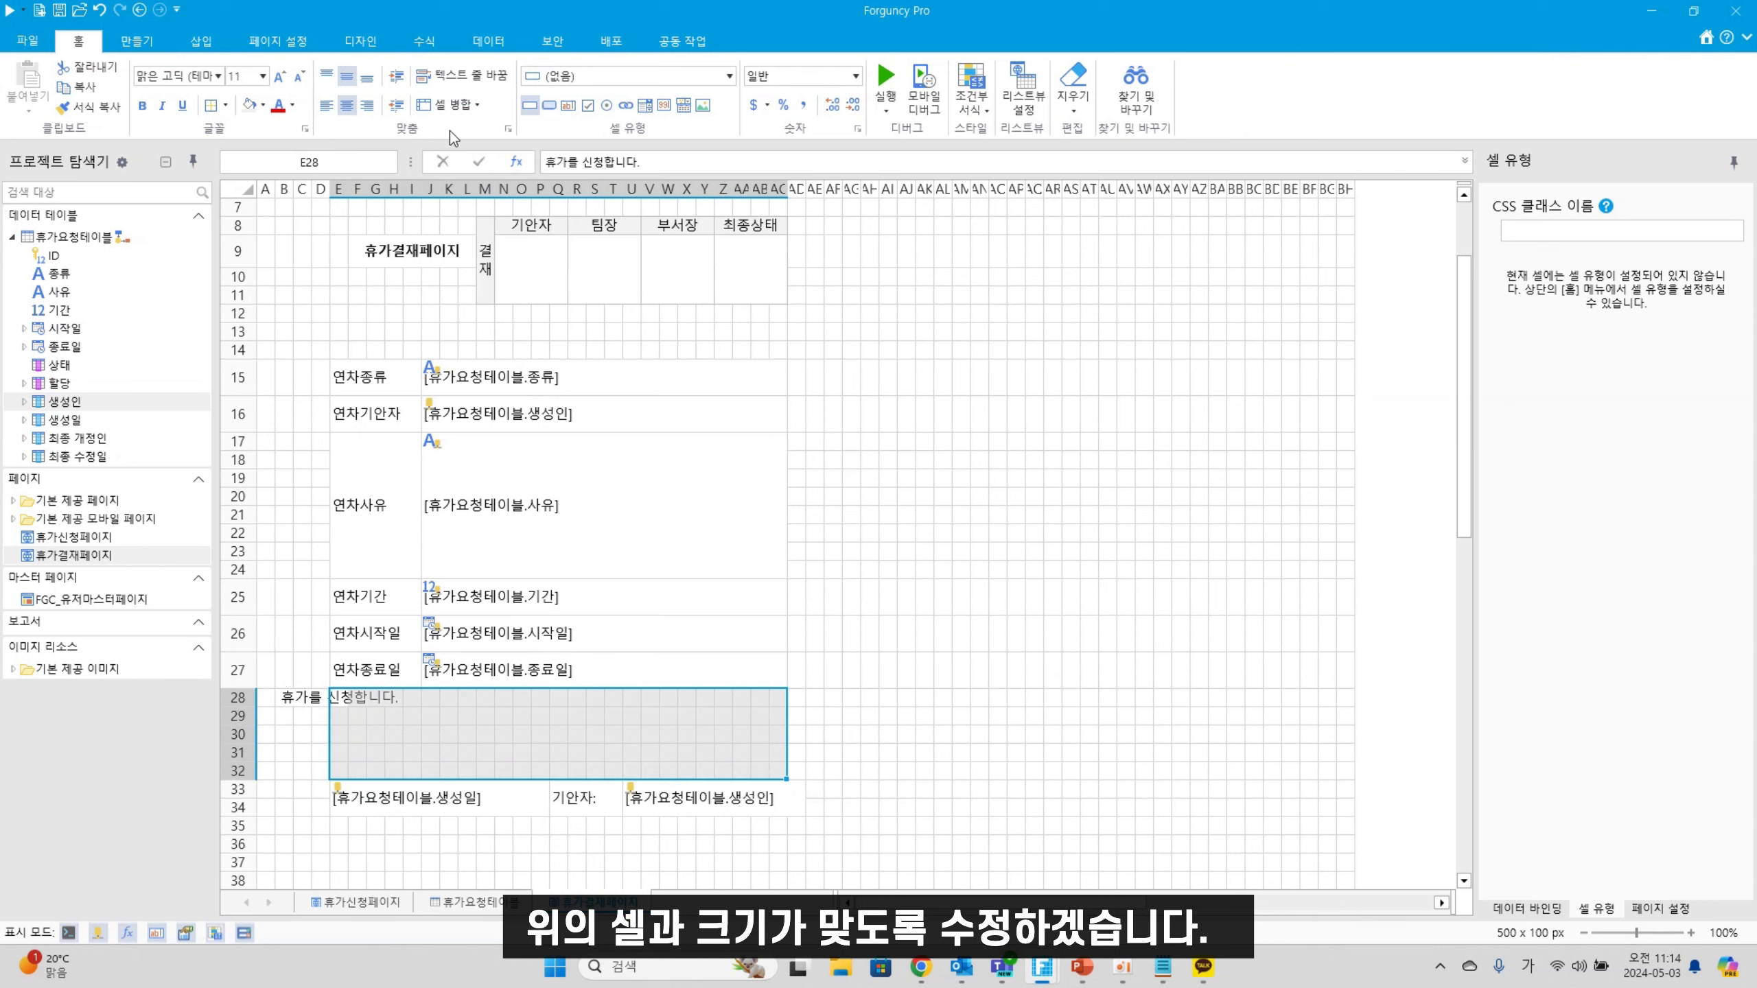
pyautogui.click(448, 105)
# Re-merge the 생성인 applicant cell to end at column AC, then select the label column
pyautogui.click(765, 806)
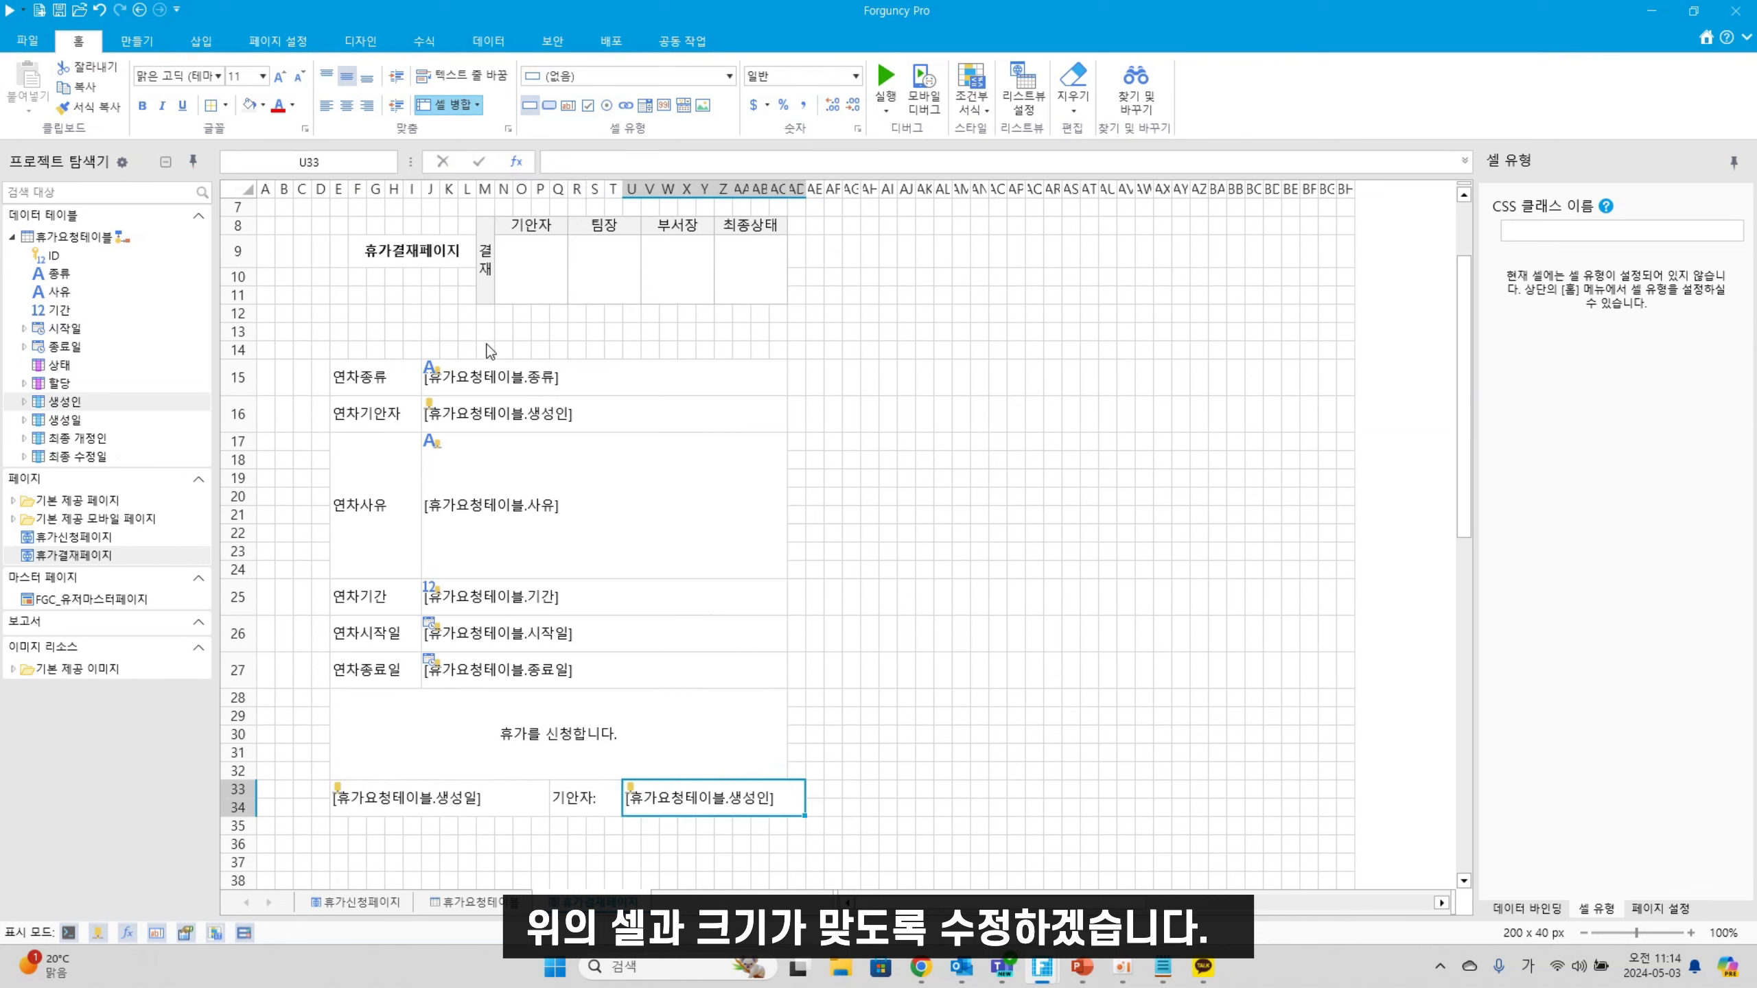
pyautogui.click(448, 105)
pyautogui.click(631, 789)
pyautogui.moveTo(632, 791); pyautogui.dragTo(784, 815)
pyautogui.click(453, 118)
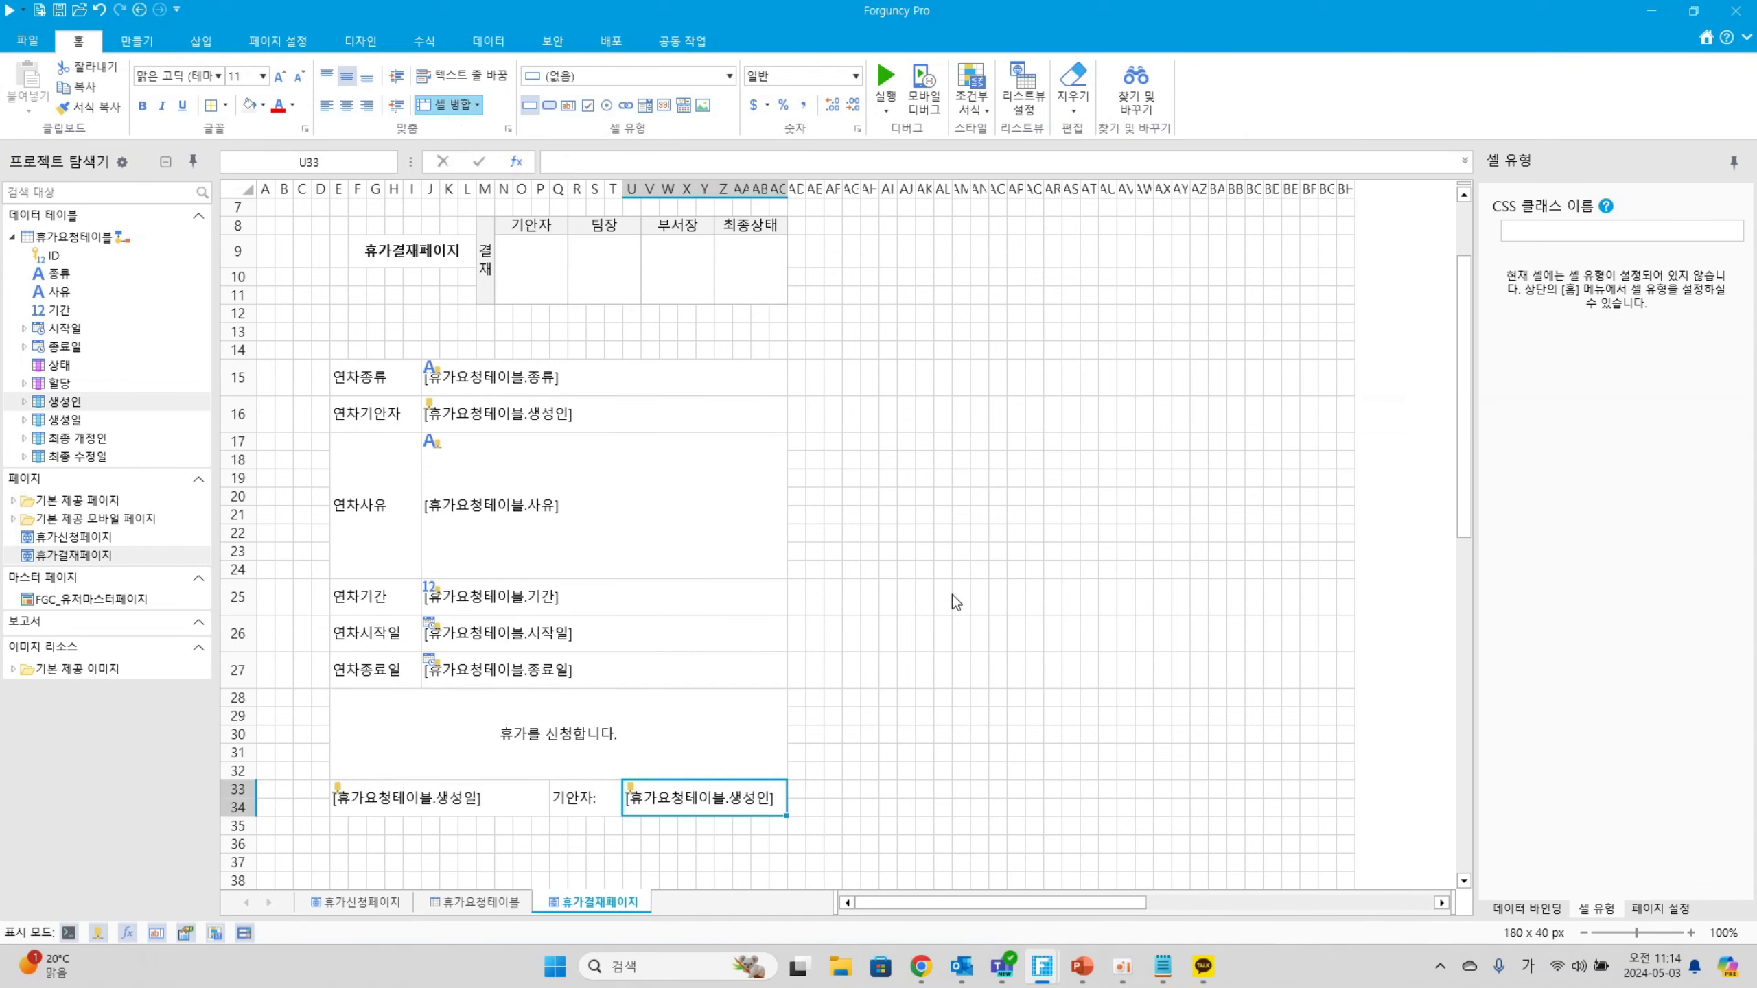
pyautogui.moveTo(954, 601); pyautogui.dragTo(942, 640)
pyautogui.click(372, 386)
pyautogui.moveTo(369, 417); pyautogui.dragTo(372, 674)
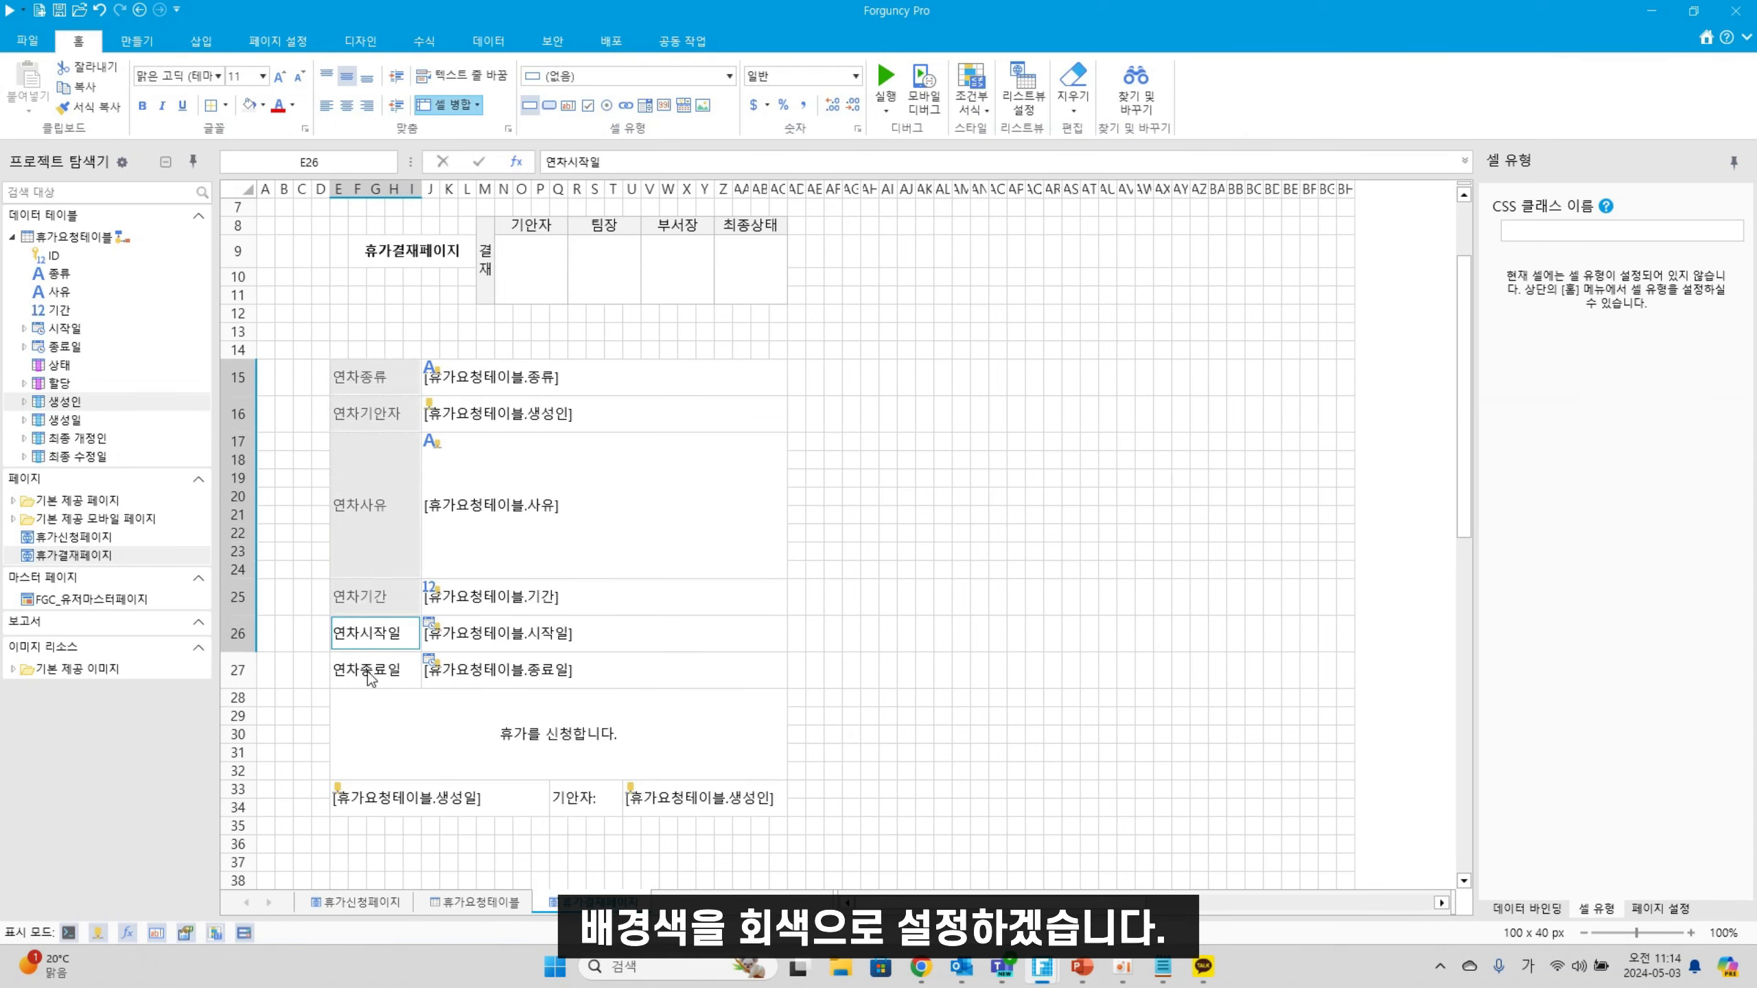
# Fill labels E15:E27 light grey and give E15:AC34 grey outline and inside borders
pyautogui.click(249, 105)
pyautogui.click(907, 598)
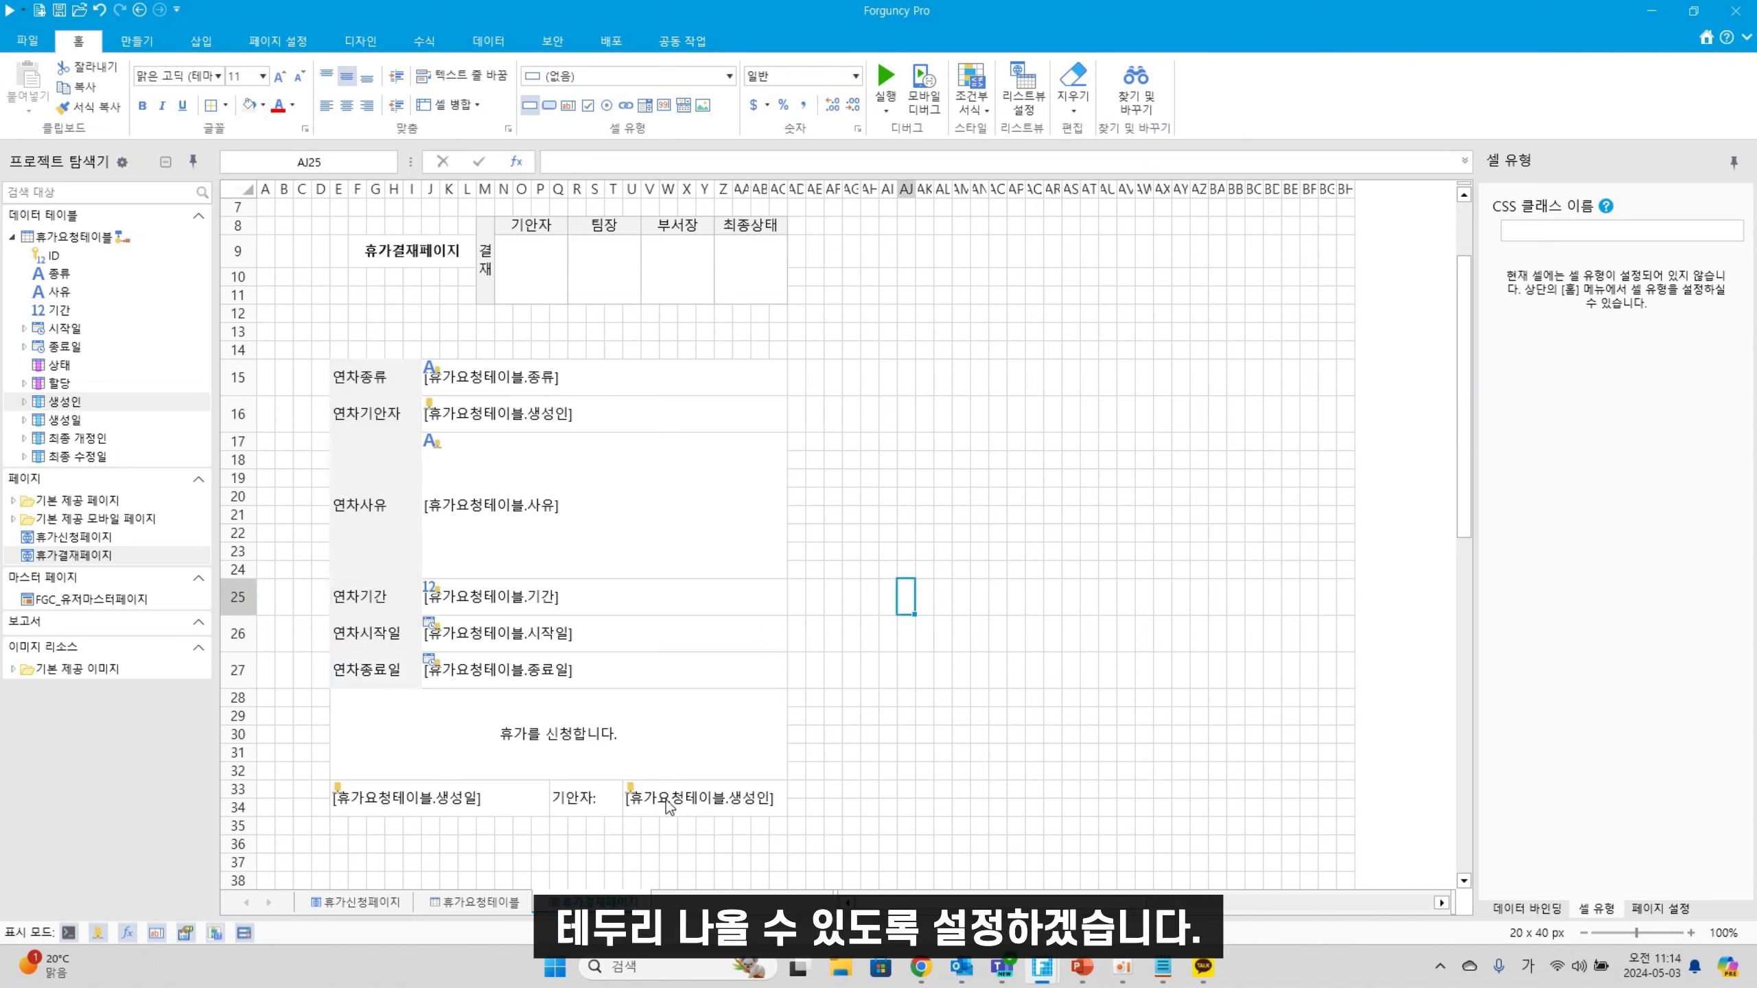
pyautogui.moveTo(337, 367); pyautogui.dragTo(752, 805)
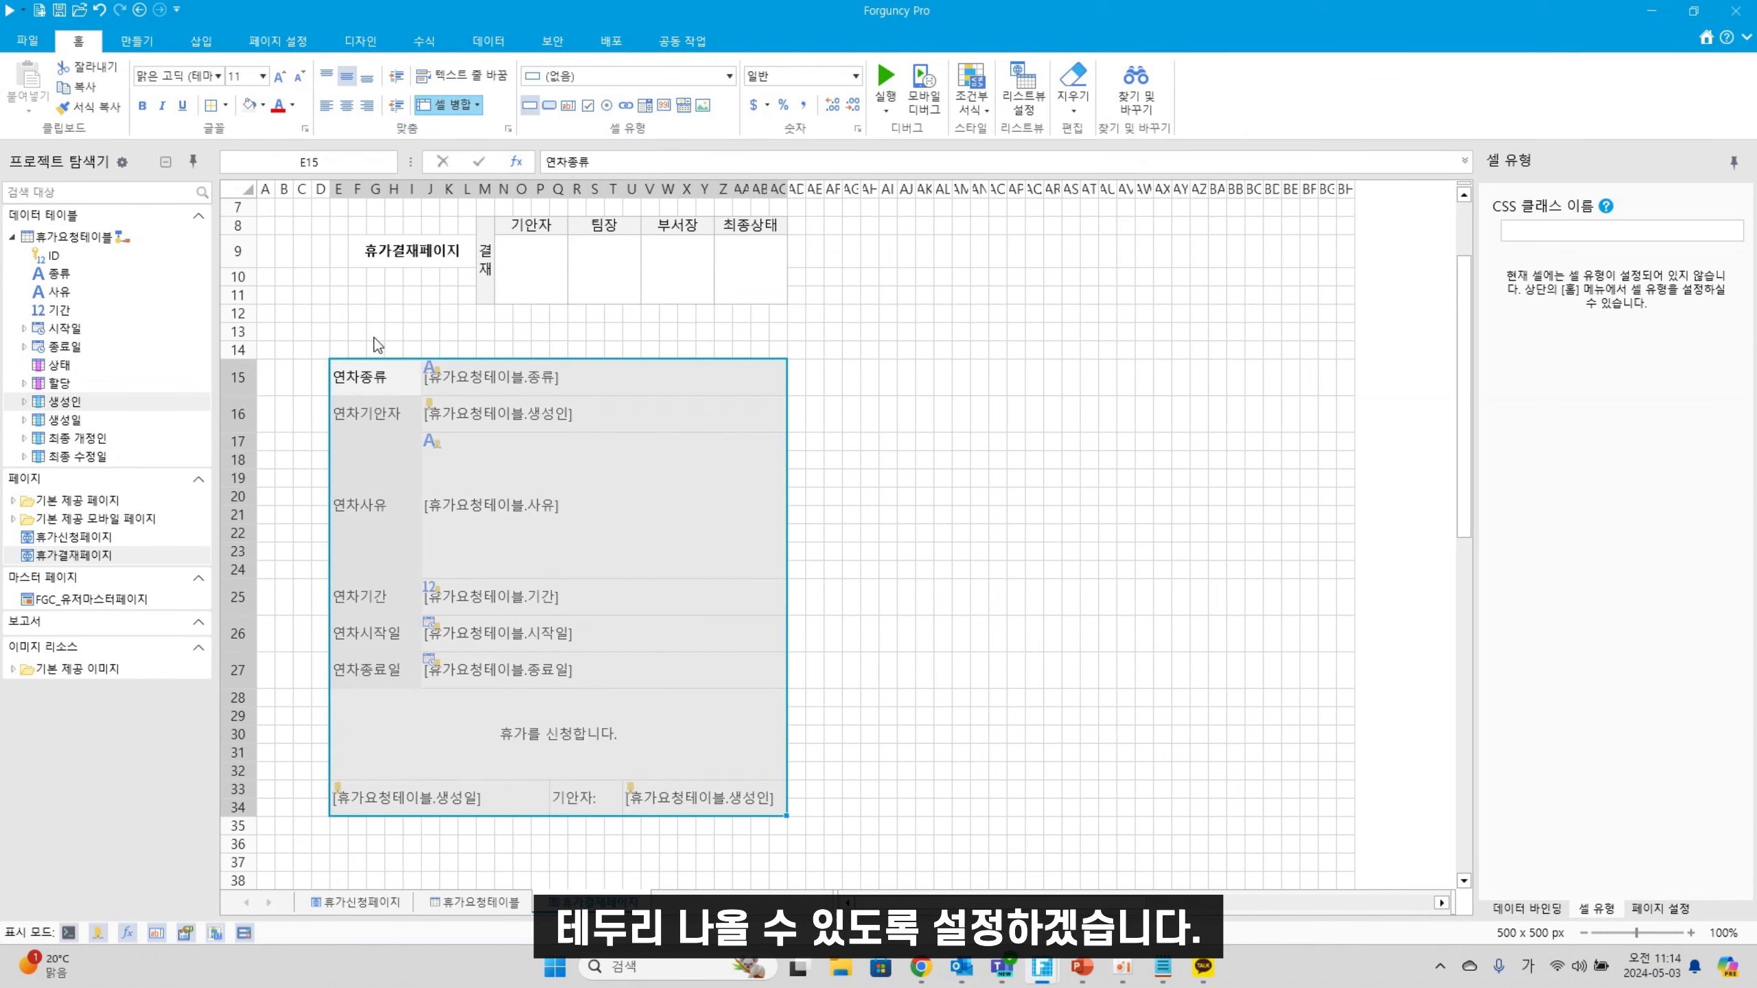
pyautogui.click(225, 107)
pyautogui.click(290, 413)
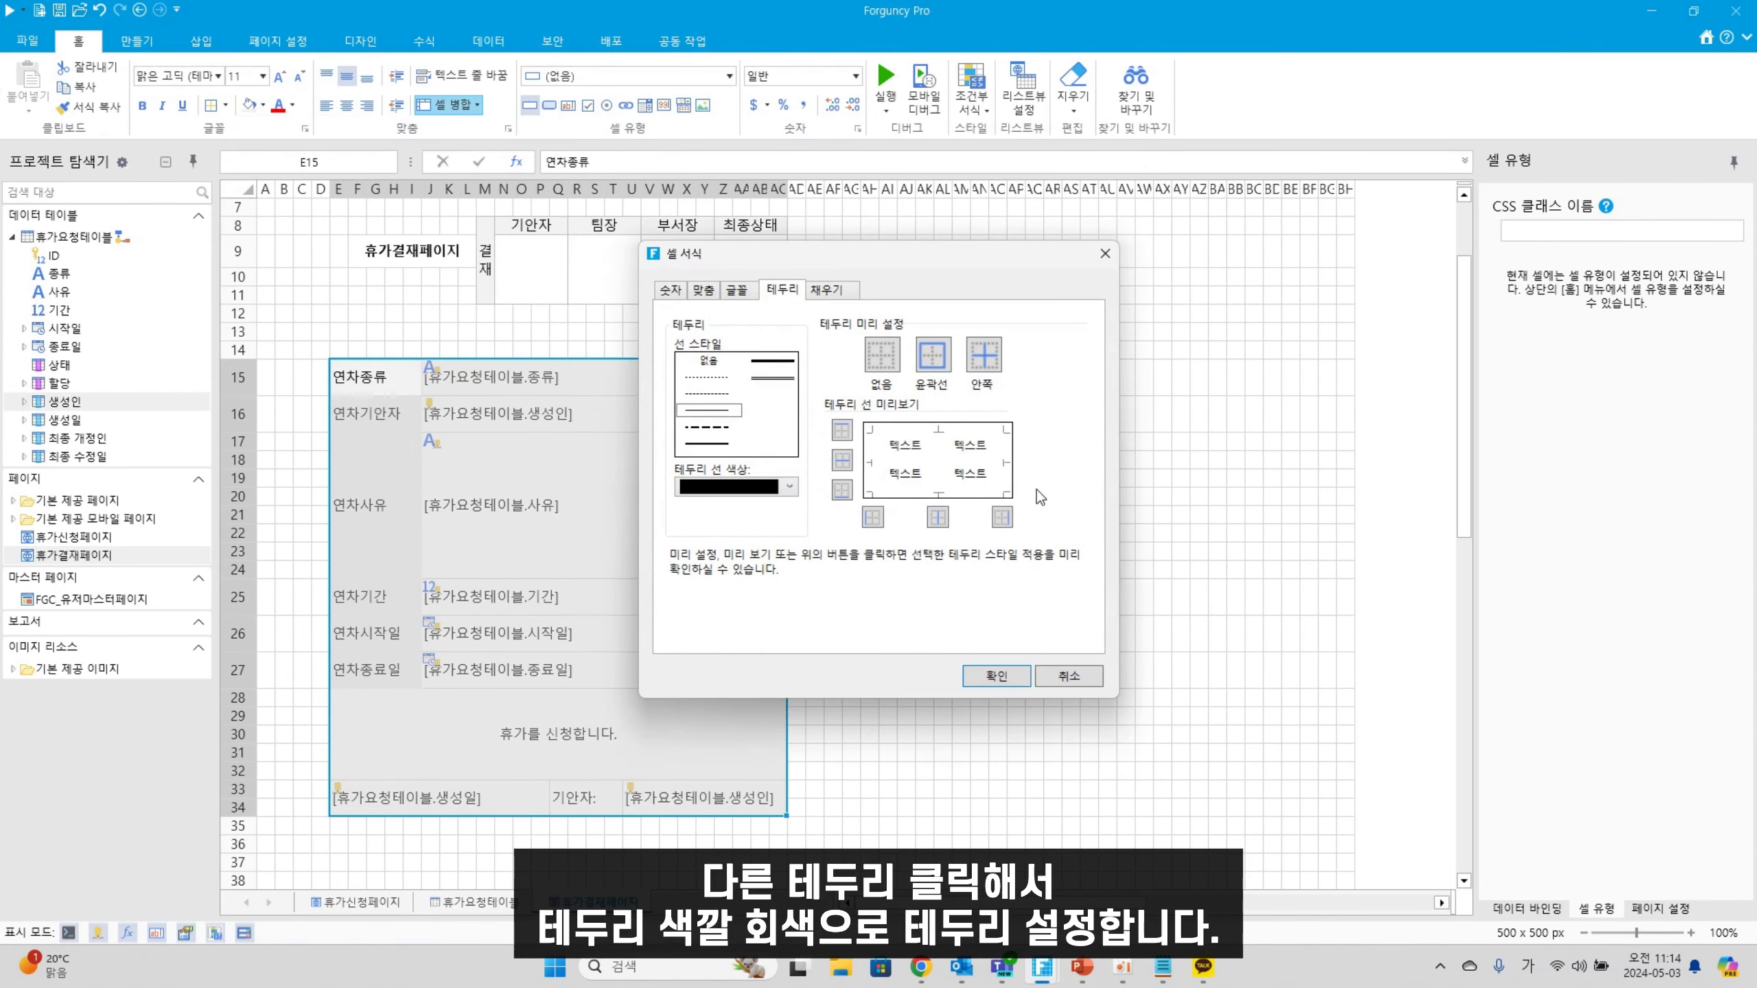
pyautogui.click(767, 496)
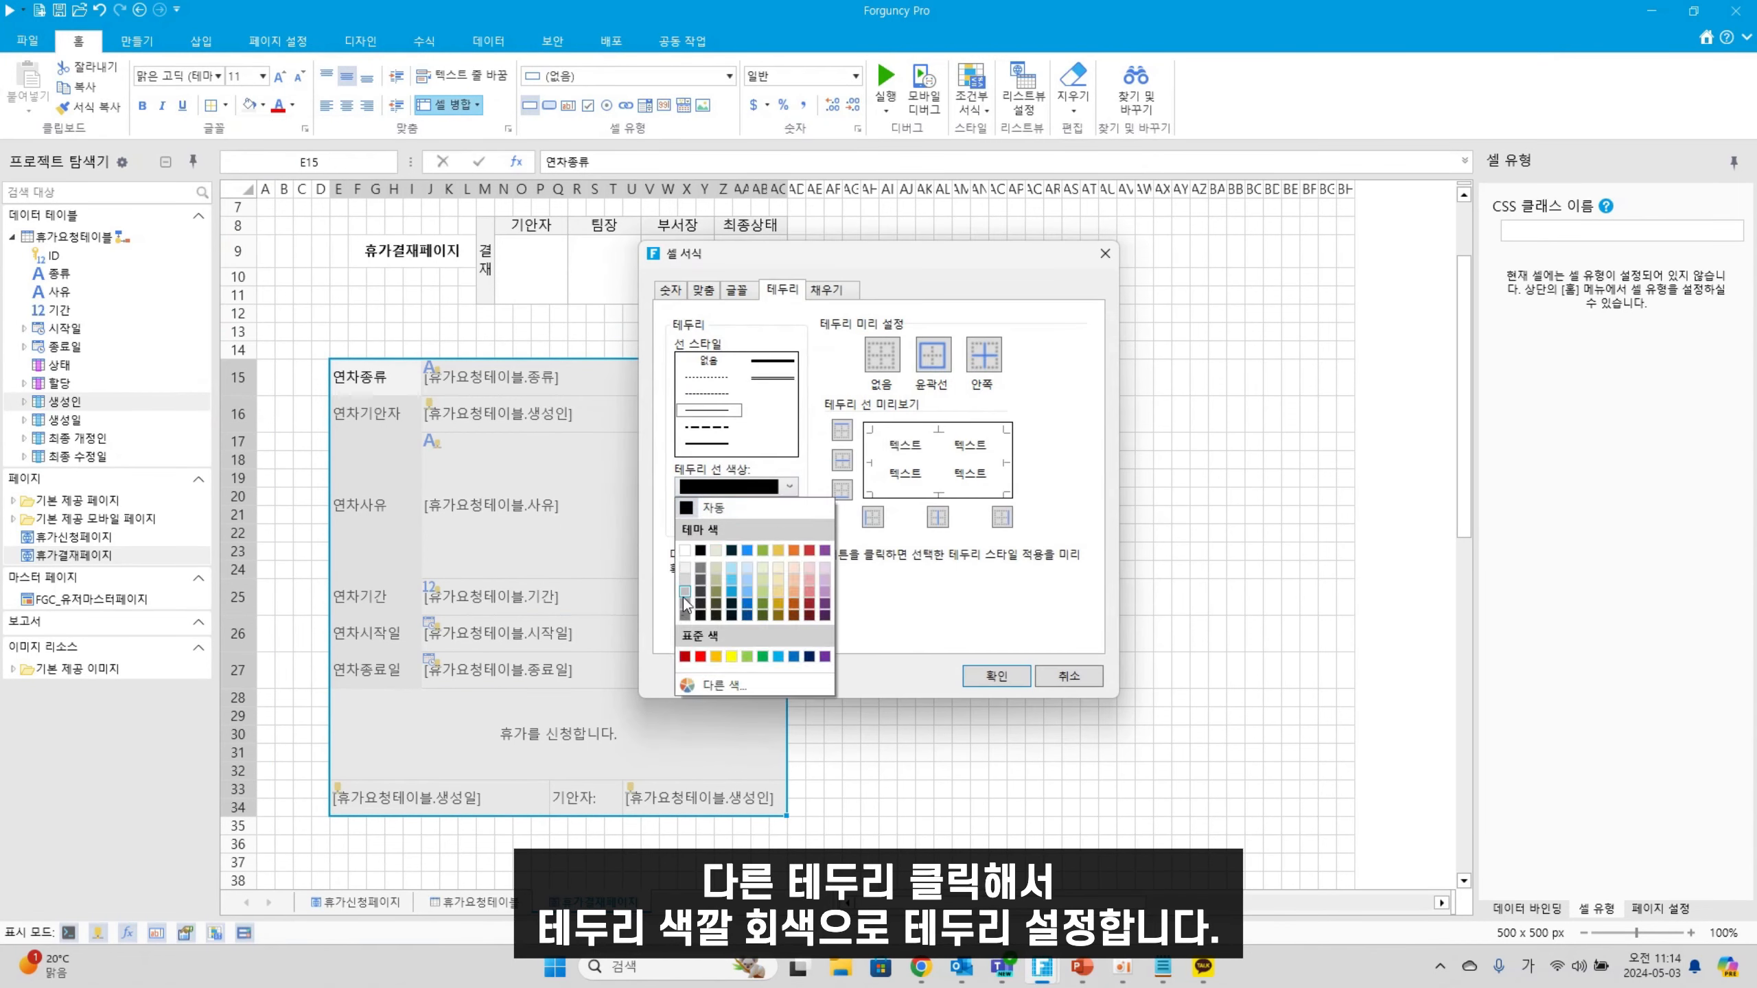
pyautogui.click(690, 611)
pyautogui.click(931, 358)
pyautogui.click(976, 364)
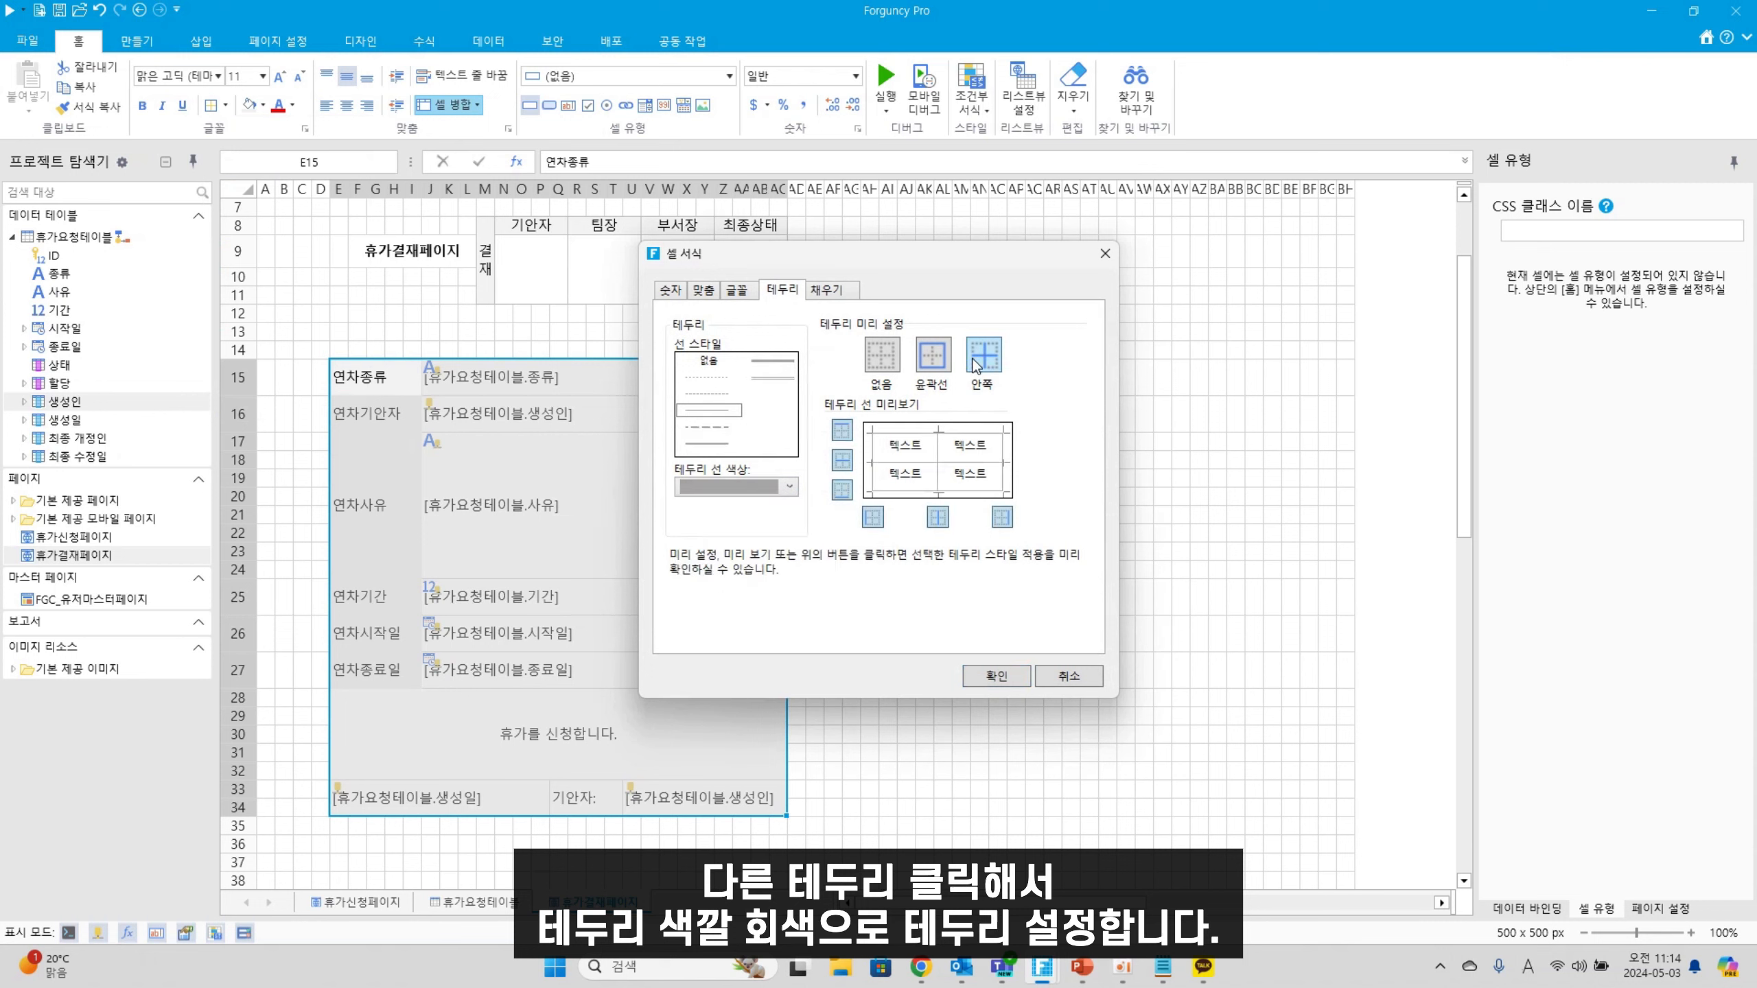
pyautogui.click(995, 676)
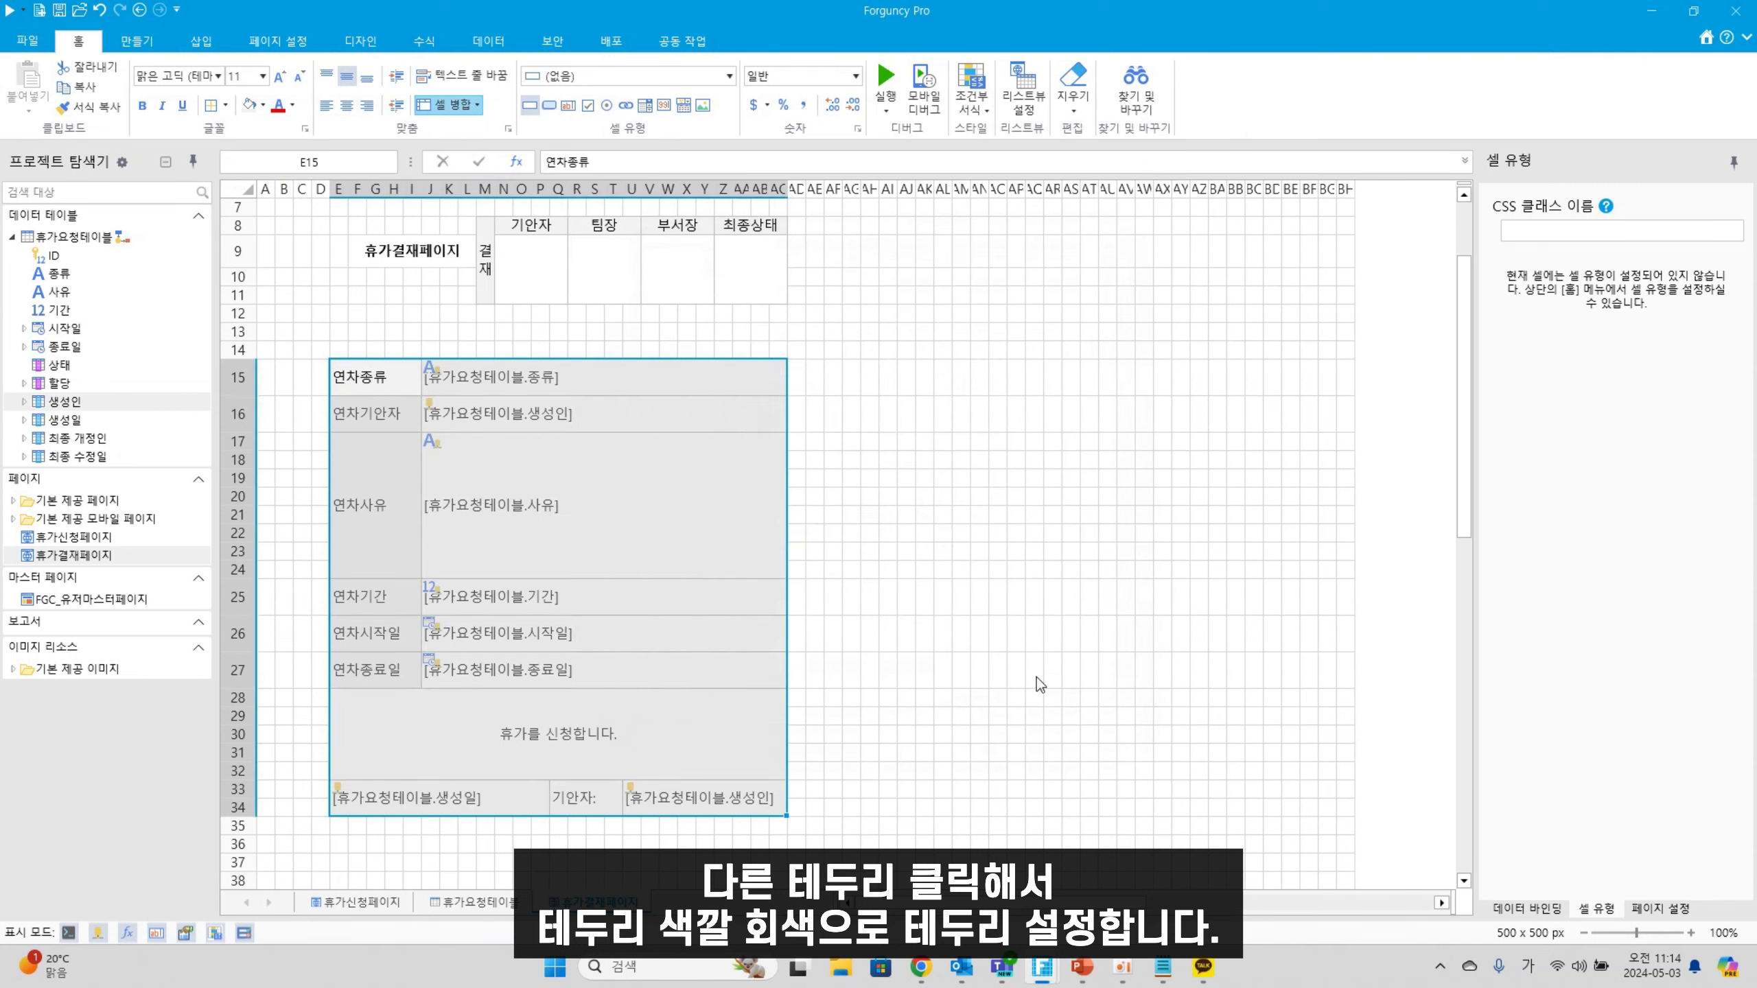
pyautogui.click(1035, 674)
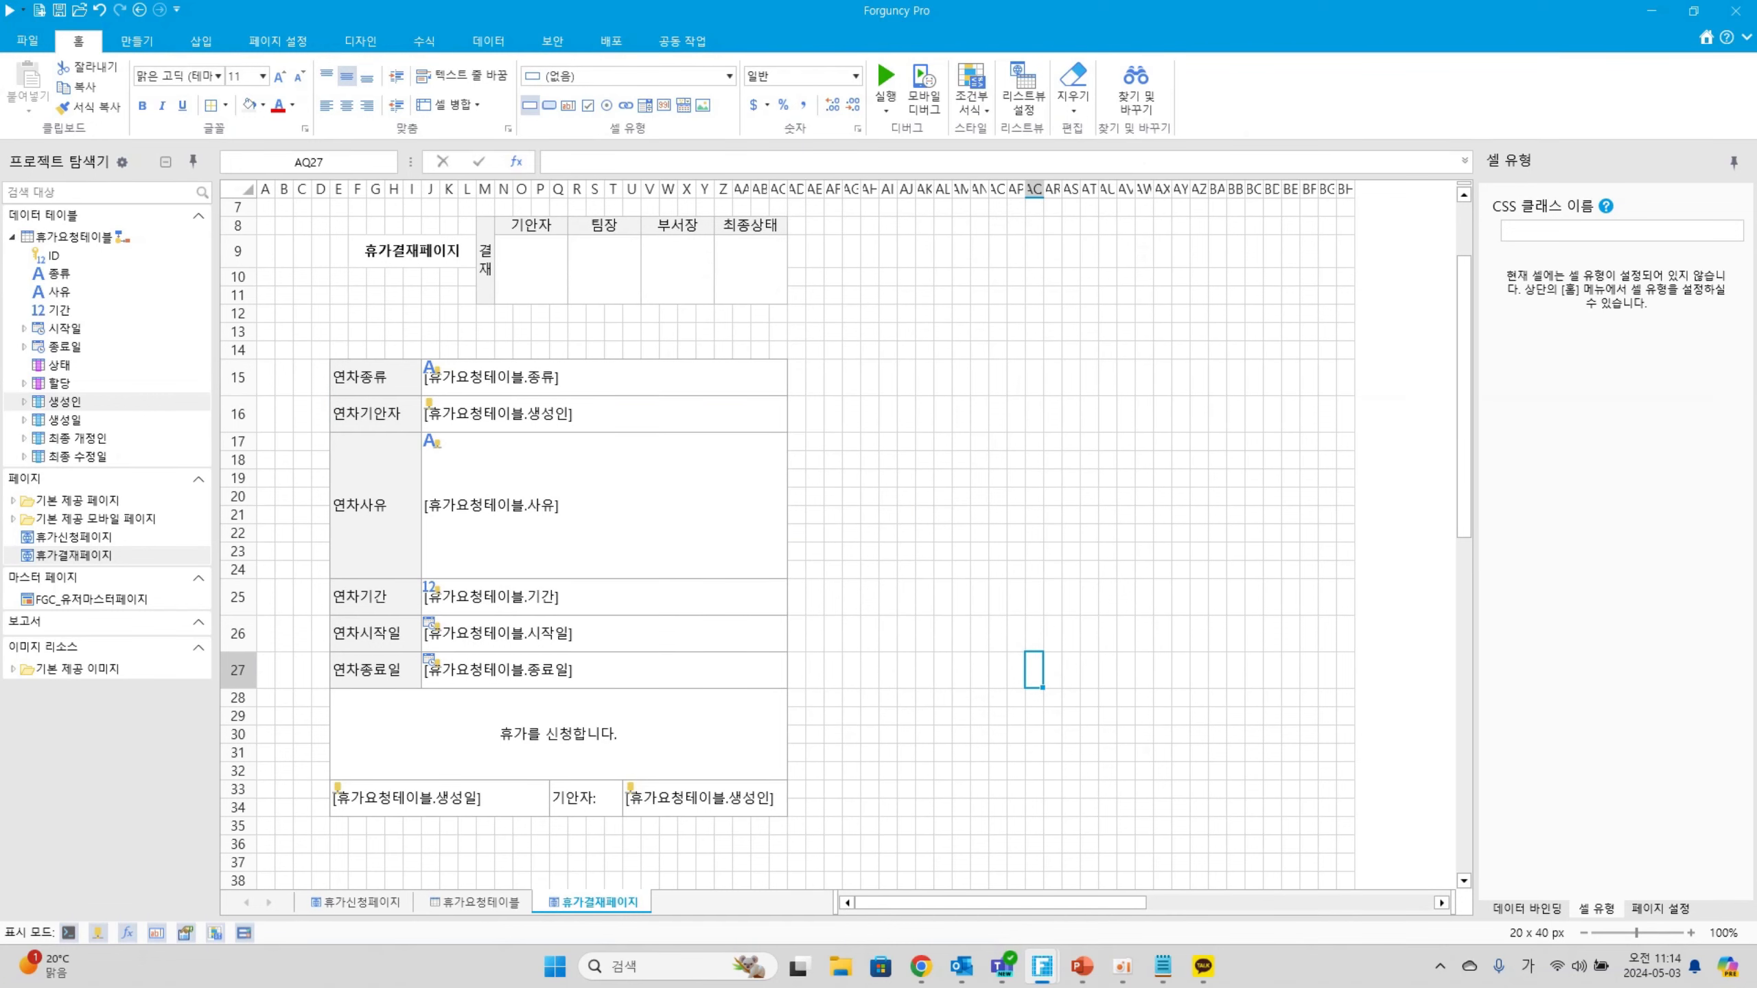
pyautogui.scroll(2, 662, 400)
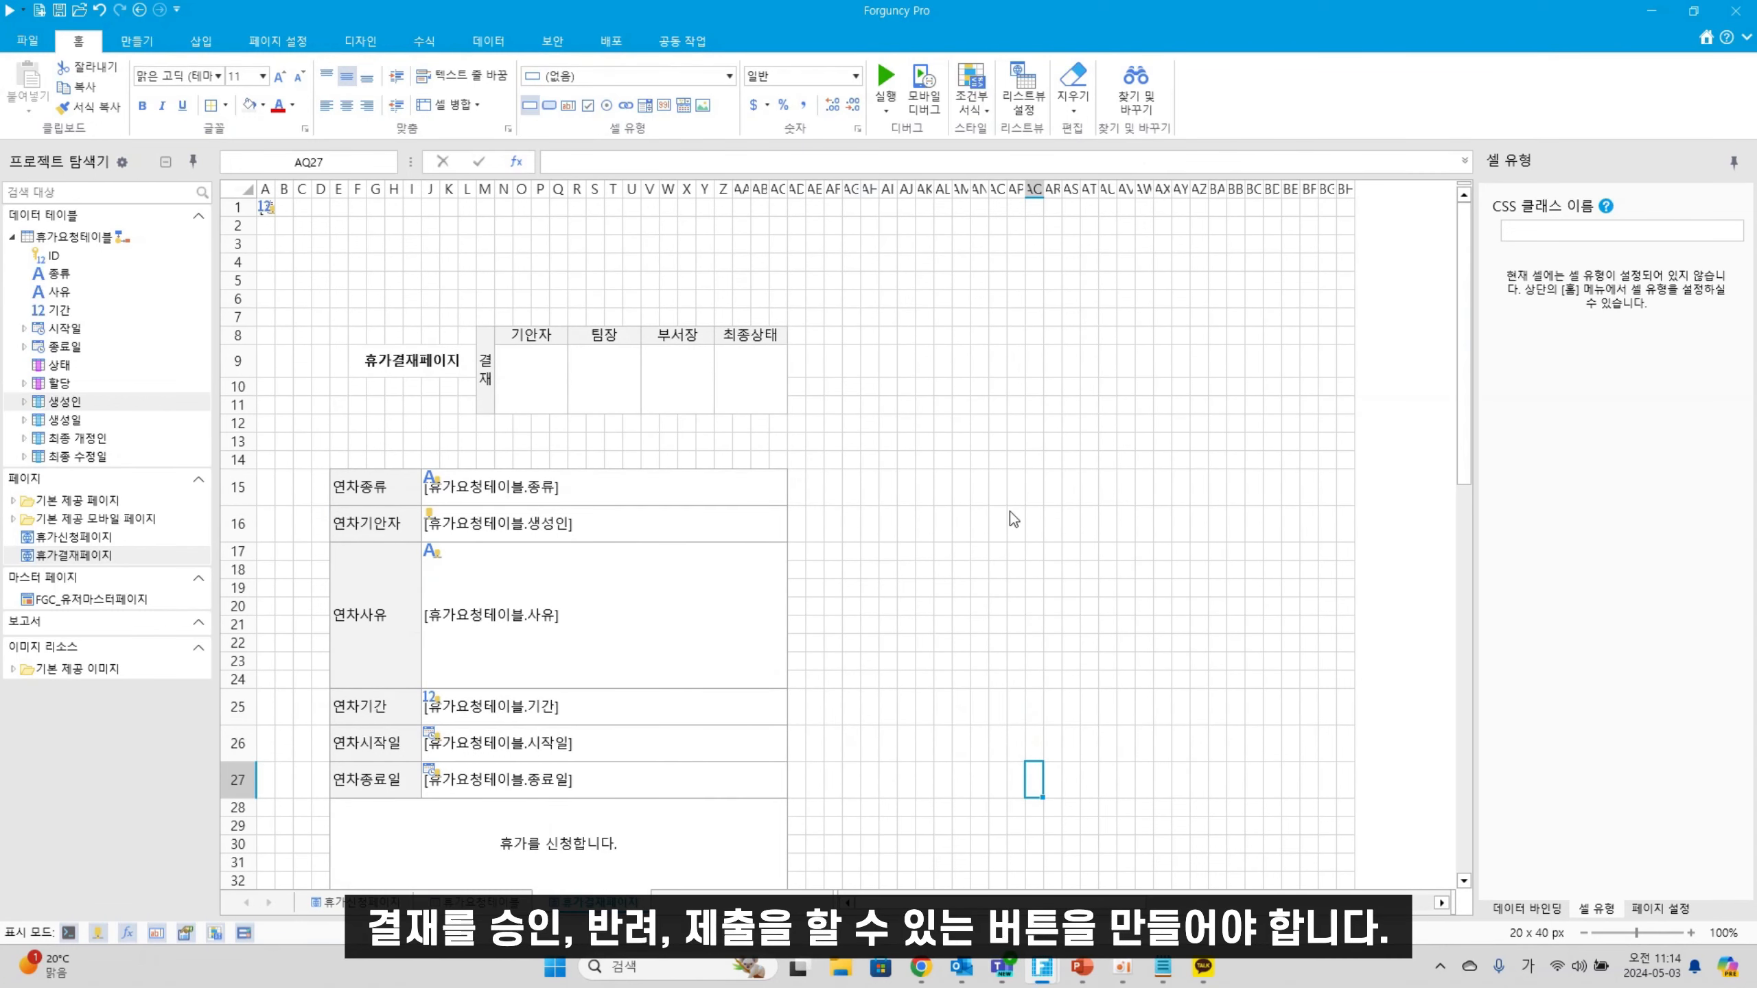
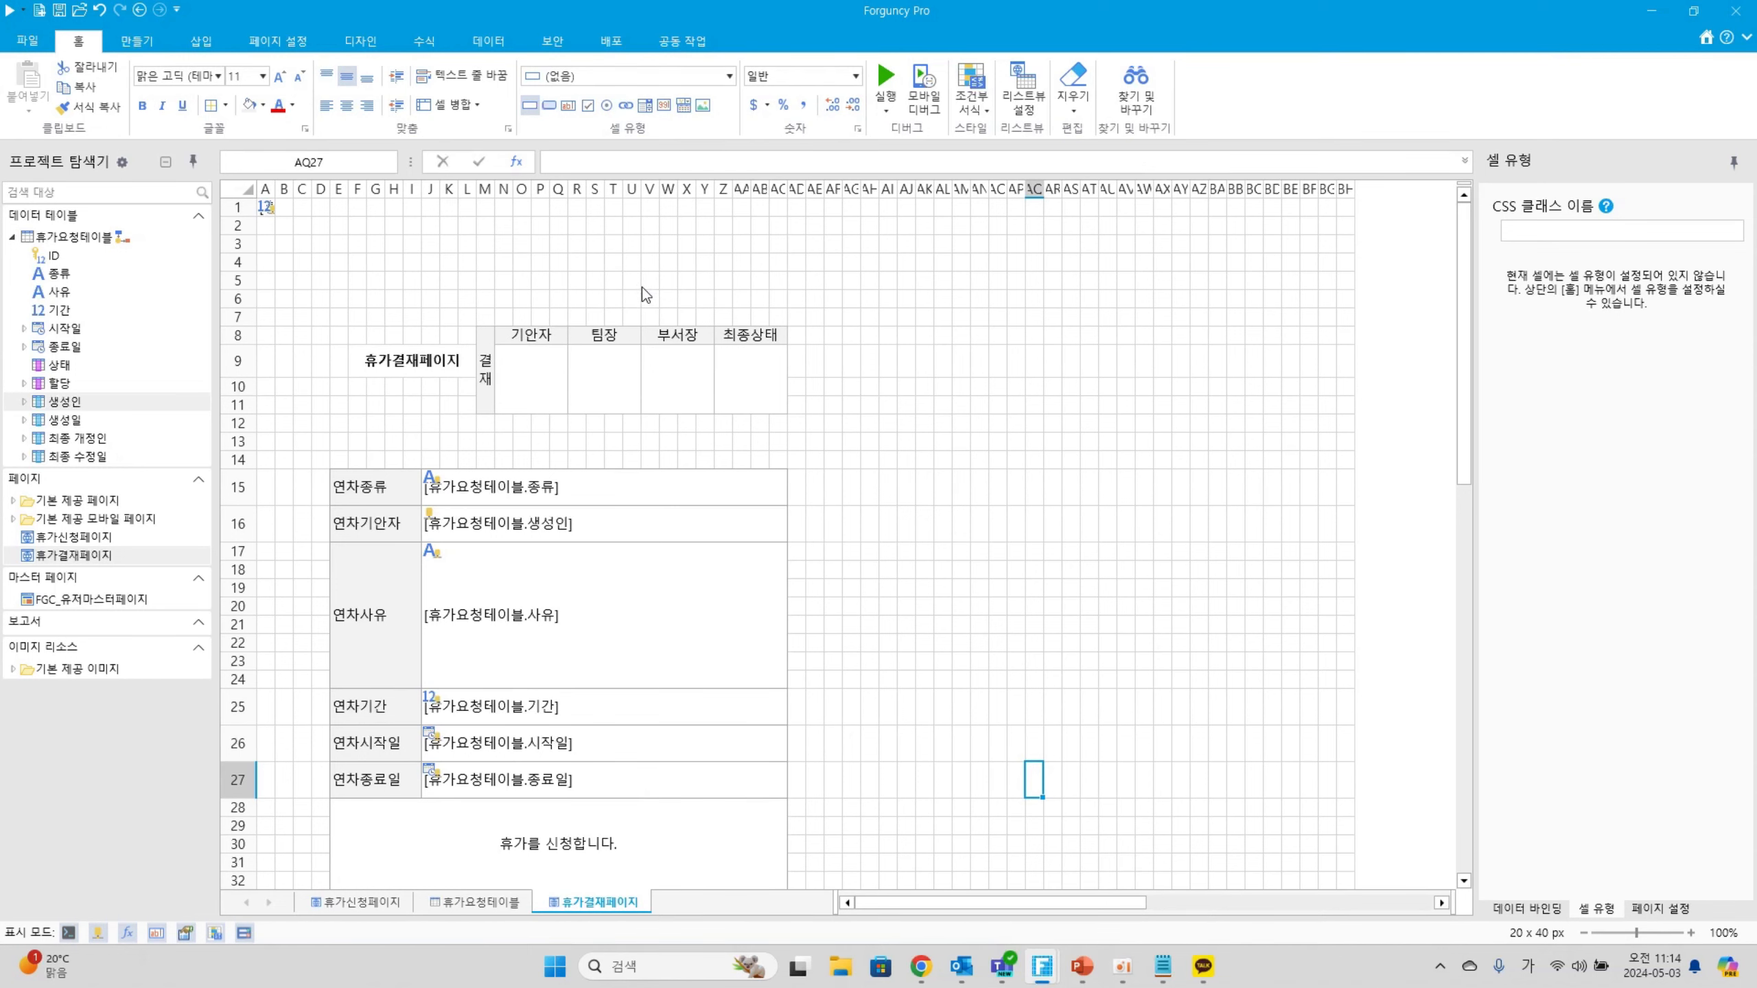
# Turn cells V5:AC6 into a 프로세스 바 cell
pyautogui.moveTo(642, 287); pyautogui.dragTo(774, 300)
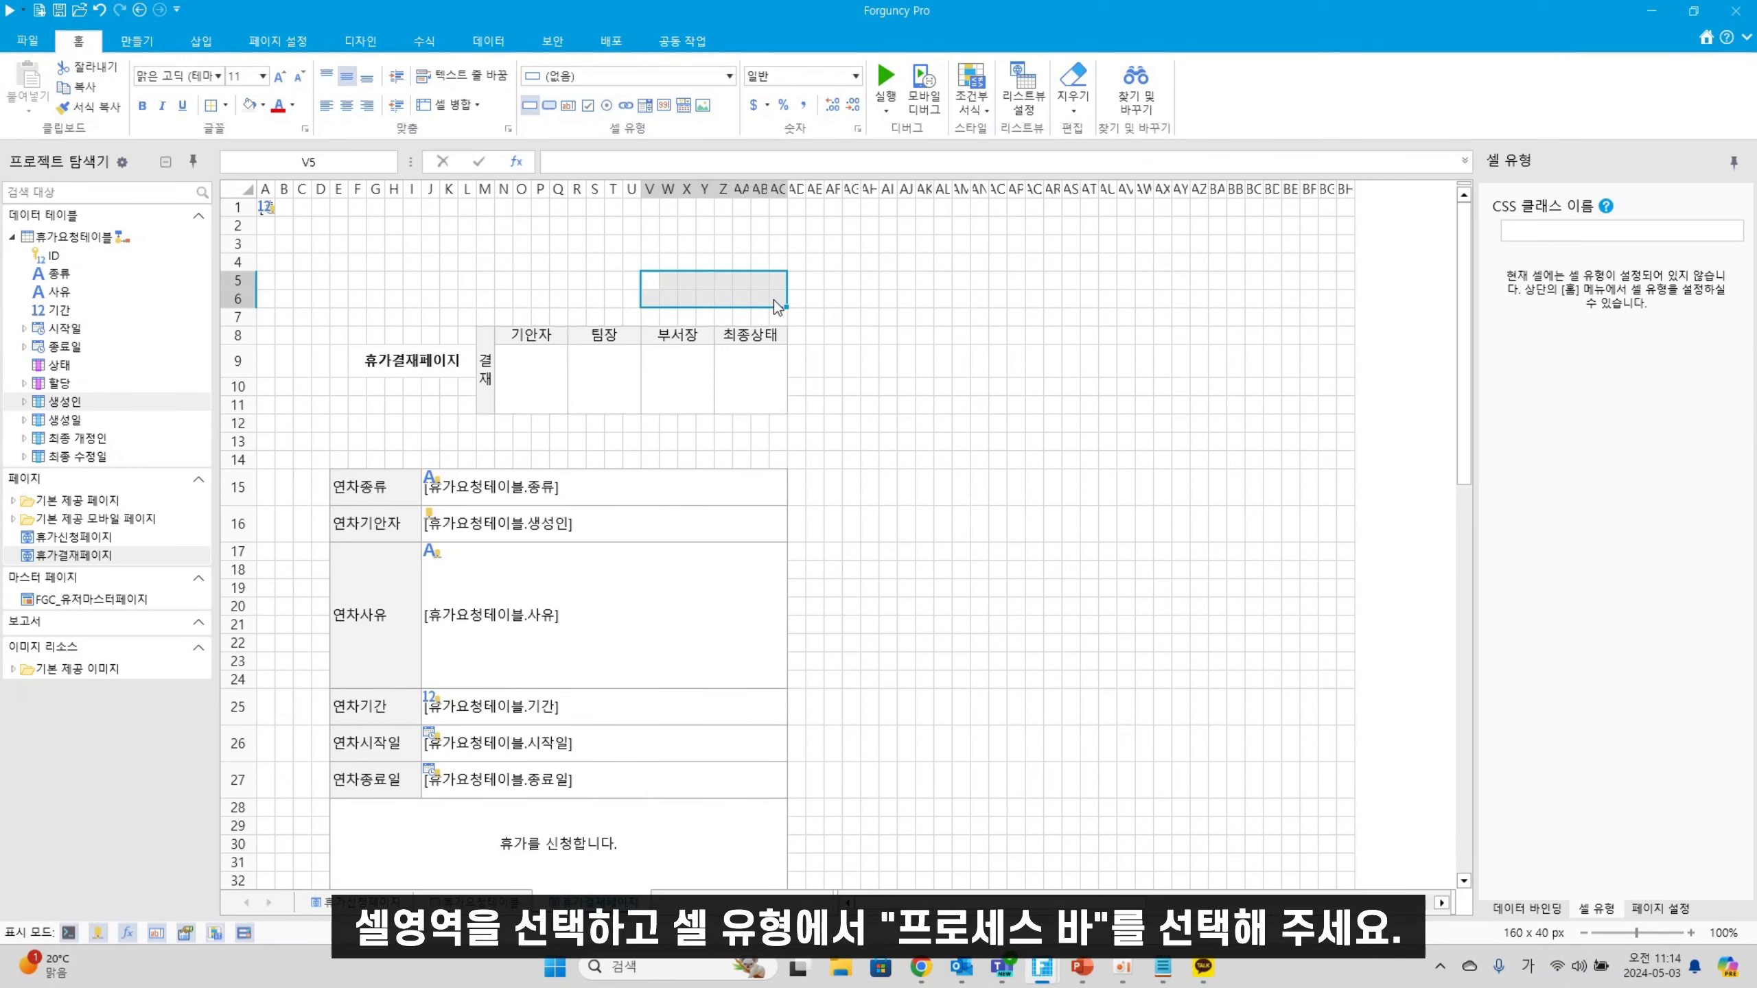
pyautogui.click(730, 77)
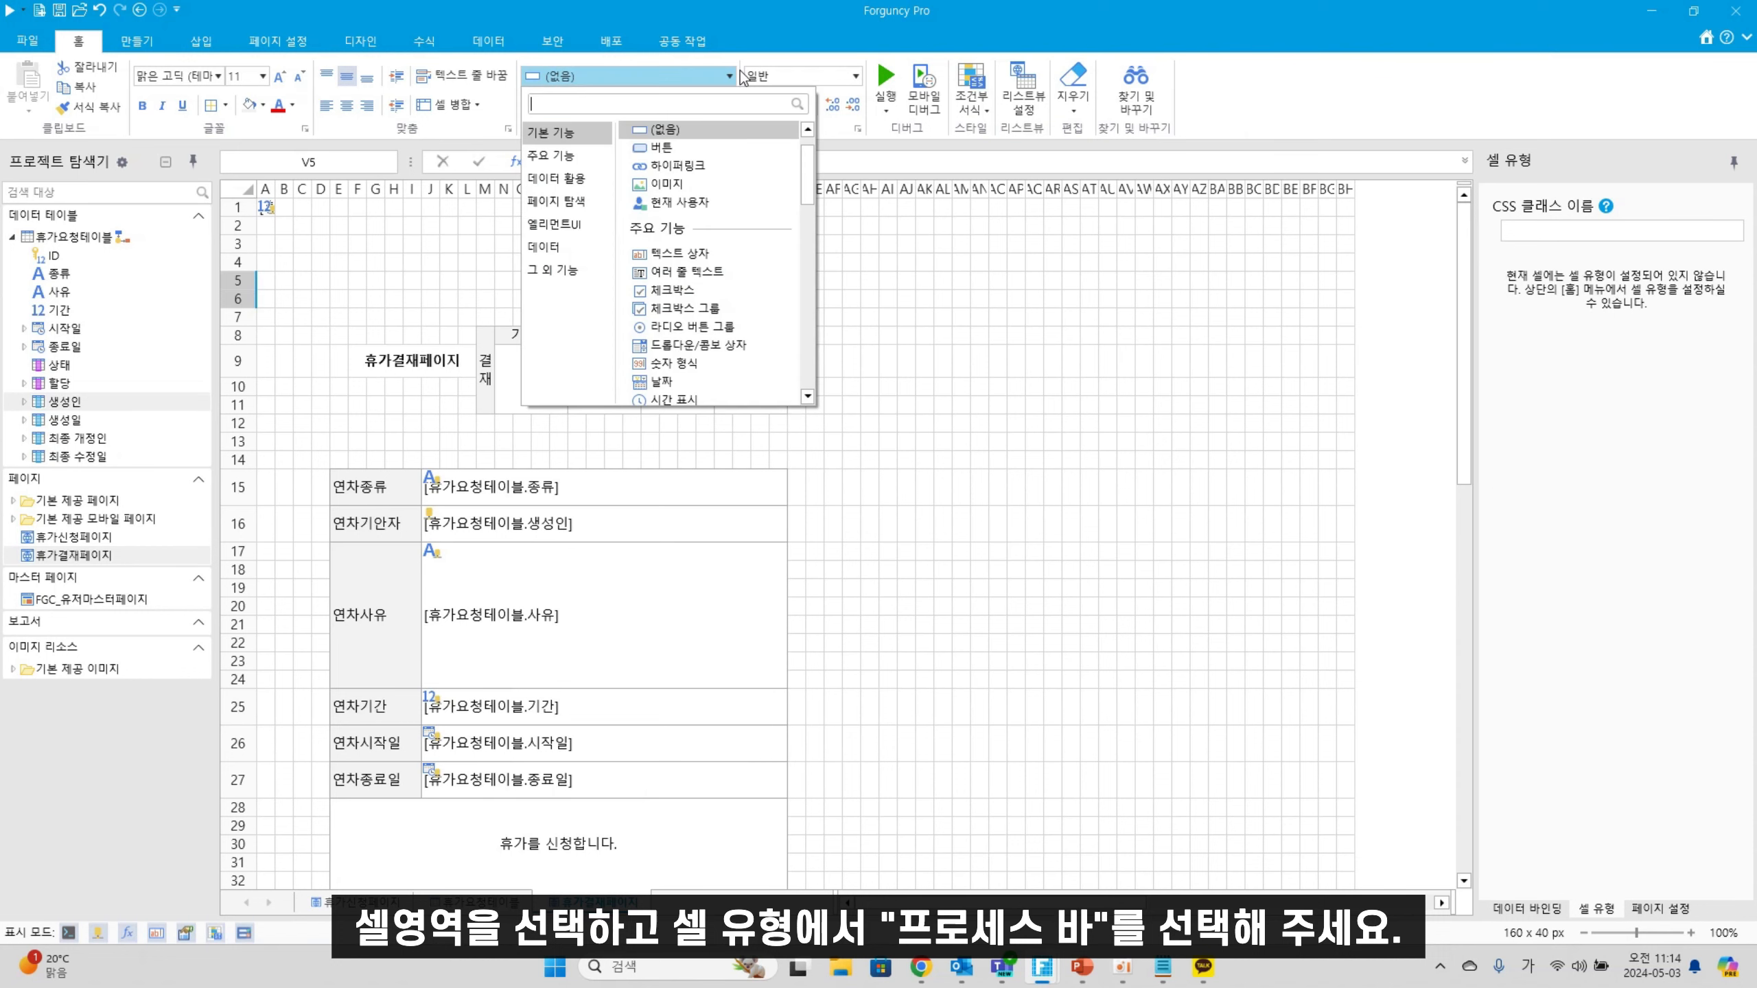
pyautogui.write('ㅍㅡ롯')
pyautogui.click(678, 162)
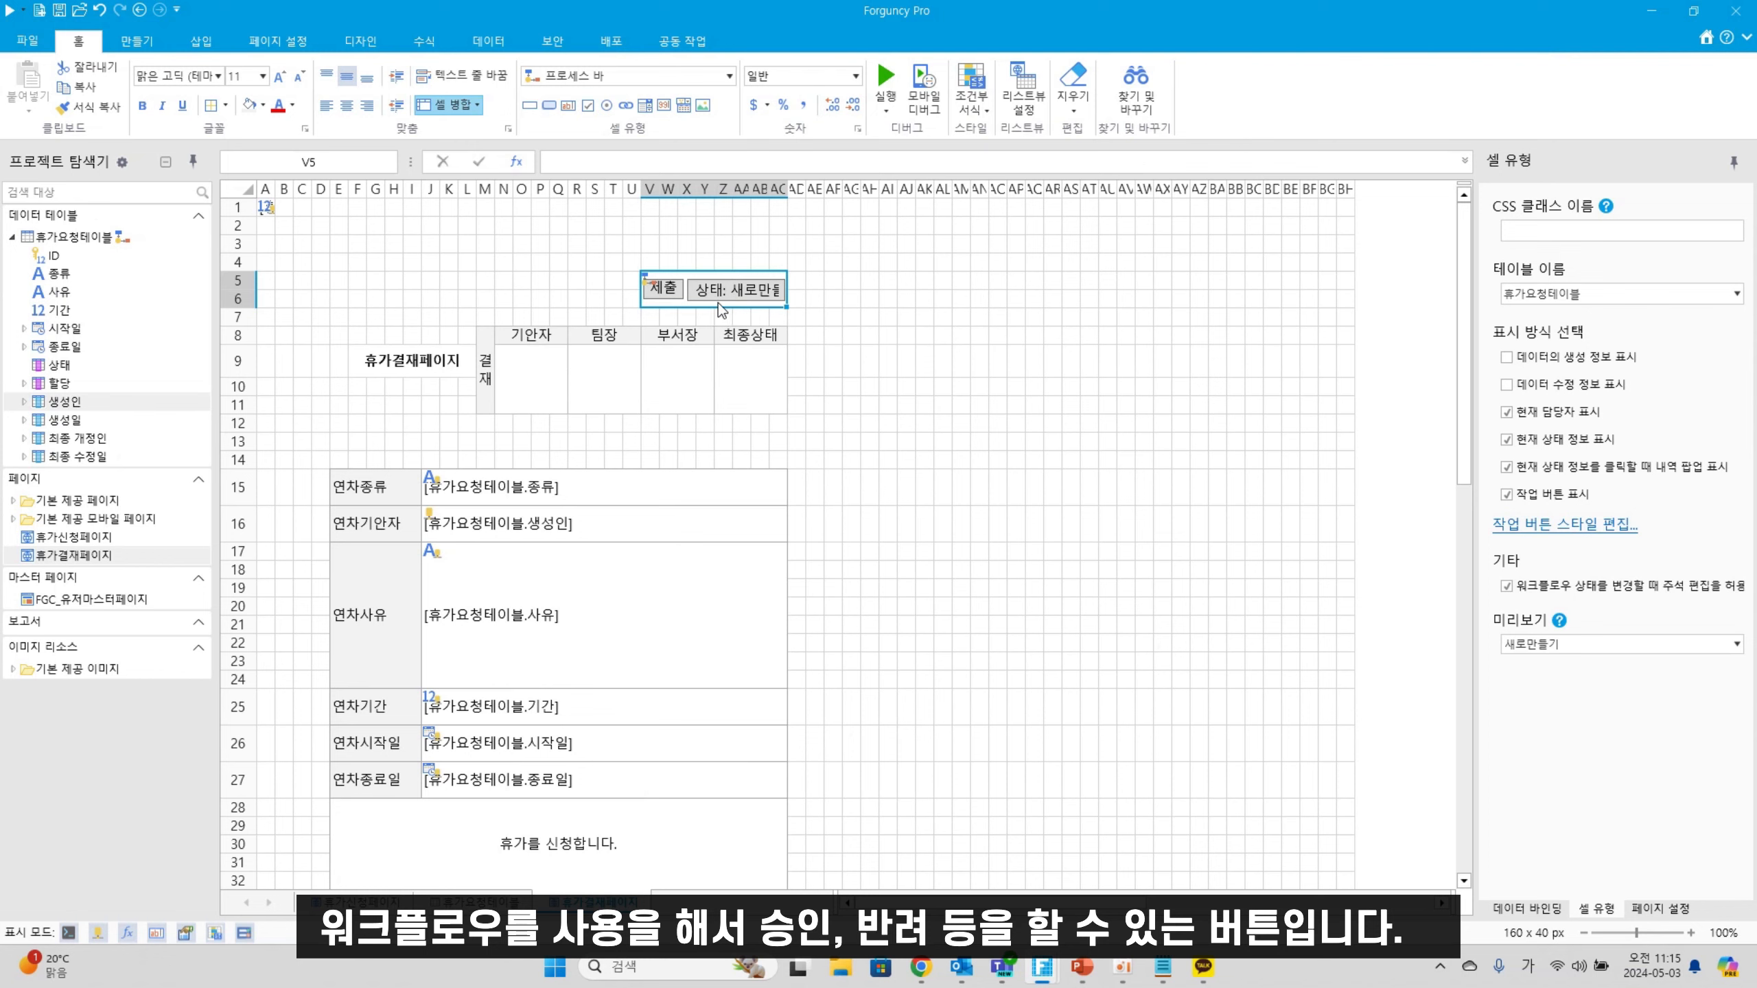
# Turn off 현재 담당자 표시 and 현재 상태 정보 표시 so only action buttons like 제출 remain
pyautogui.doubleClick(97, 236)
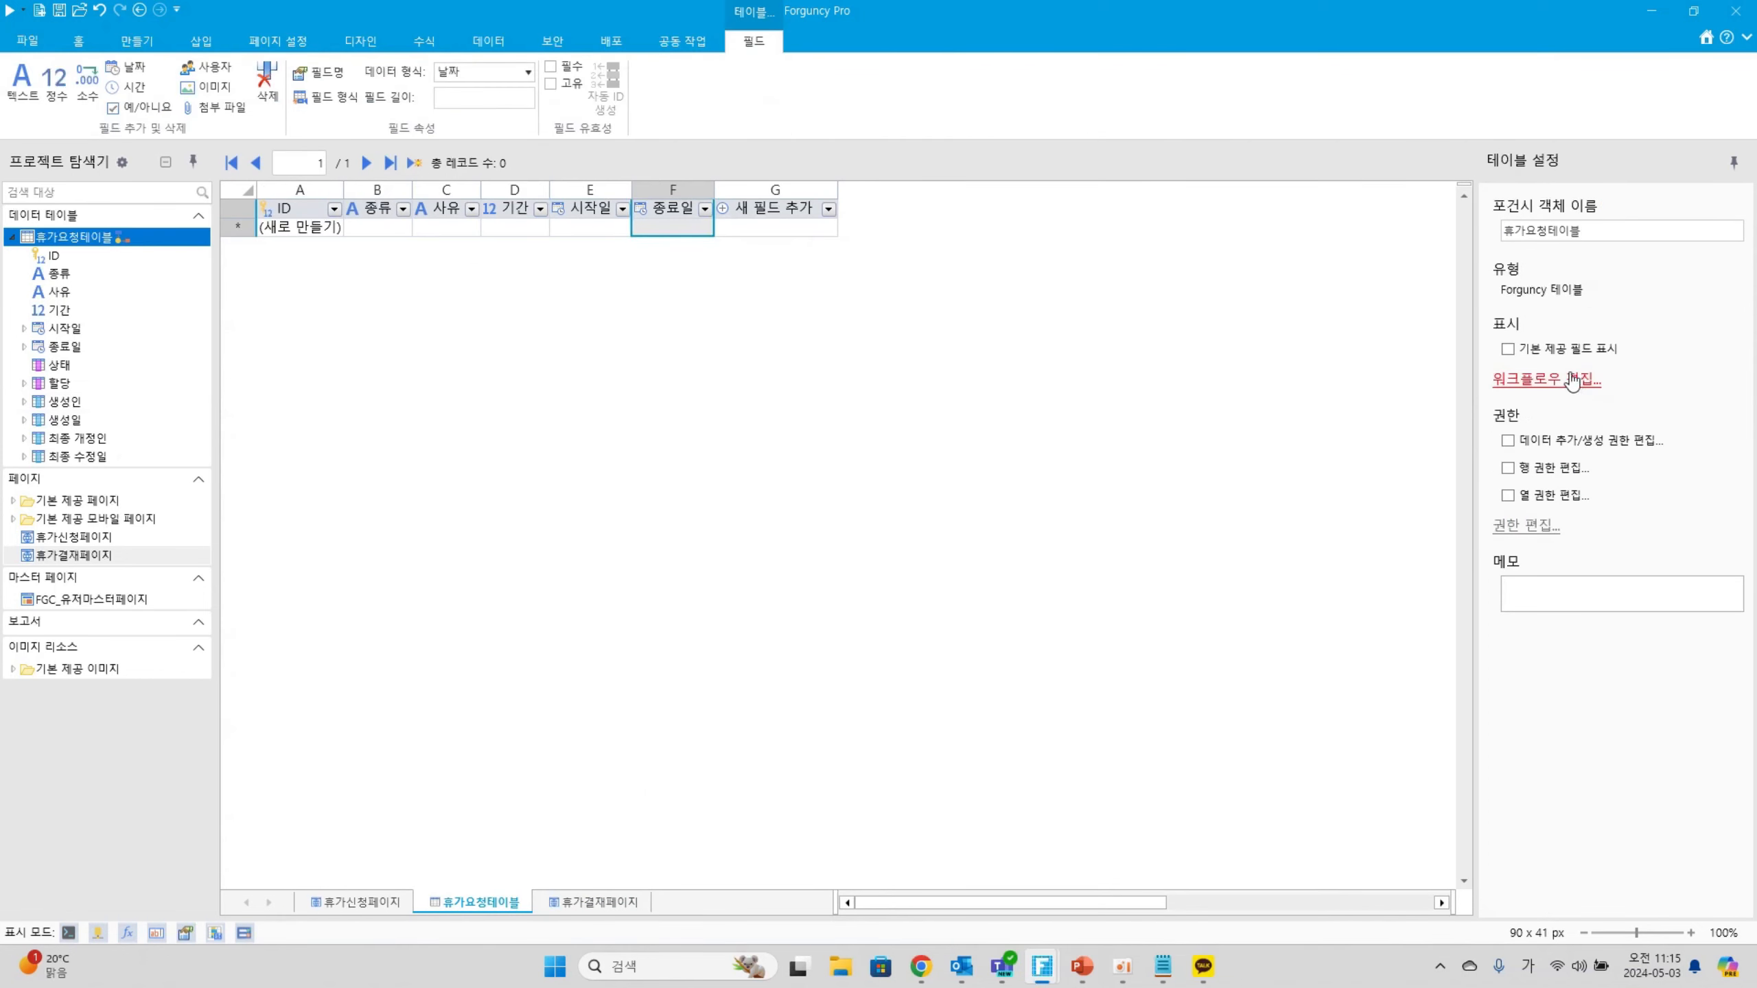
pyautogui.click(1572, 381)
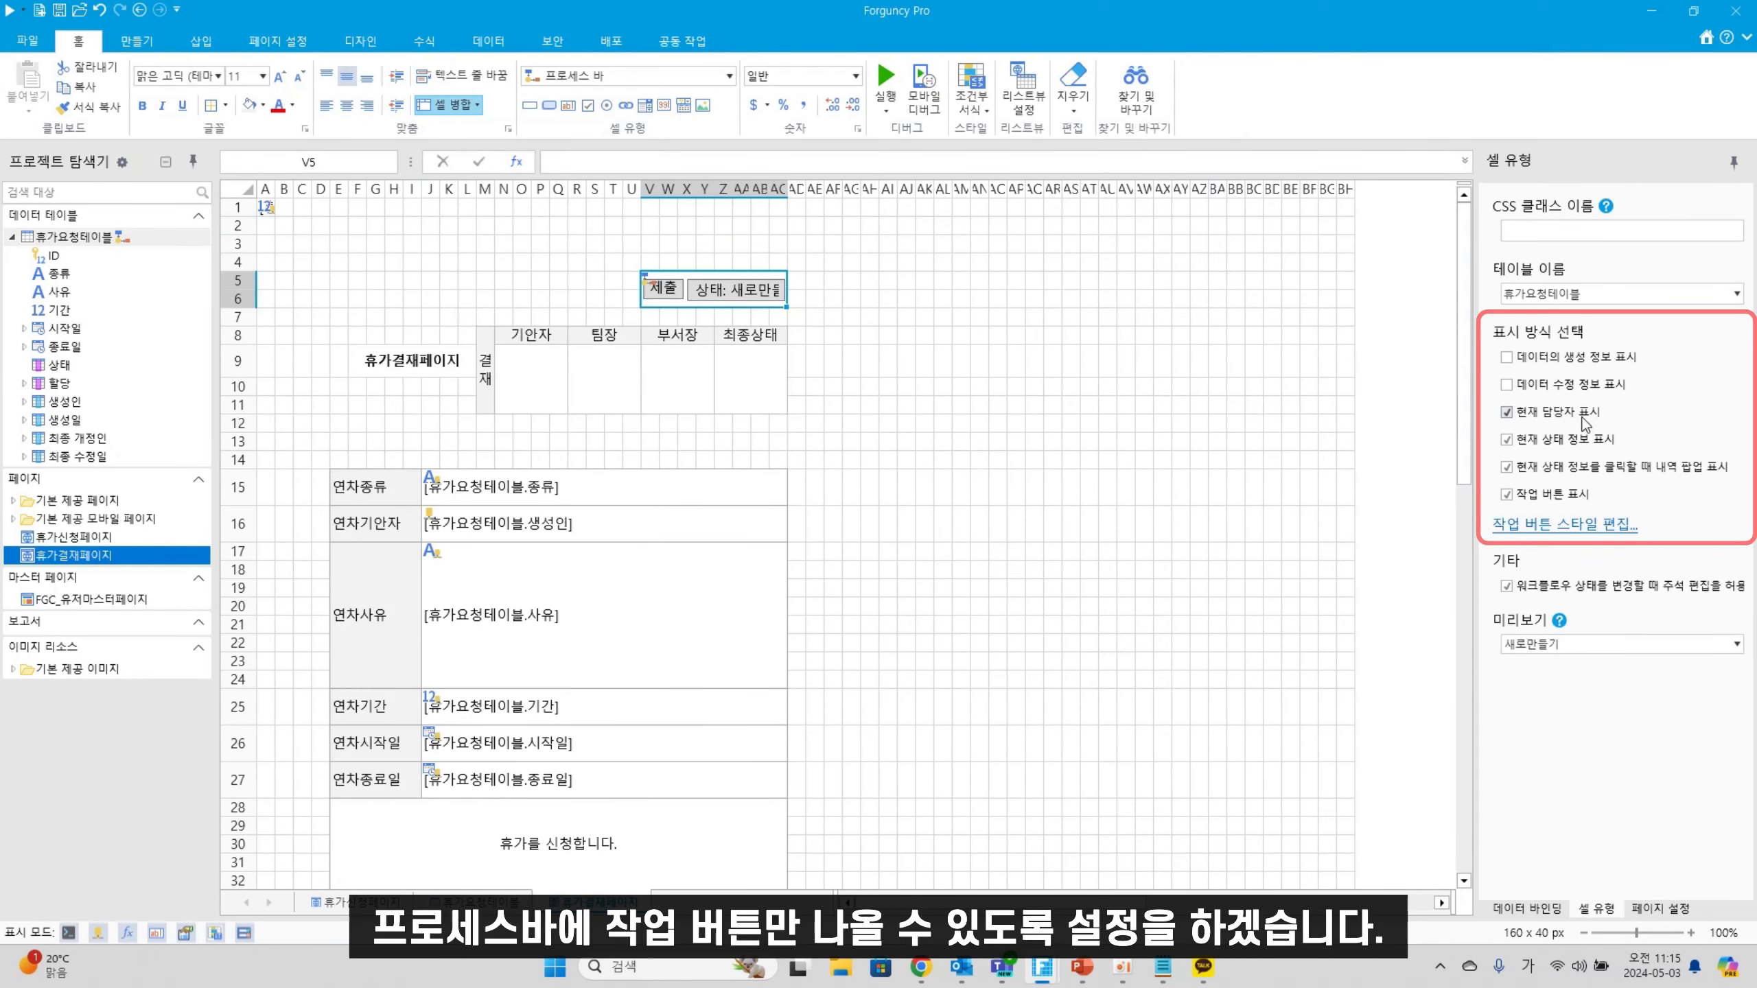
pyautogui.click(1583, 417)
pyautogui.click(1577, 439)
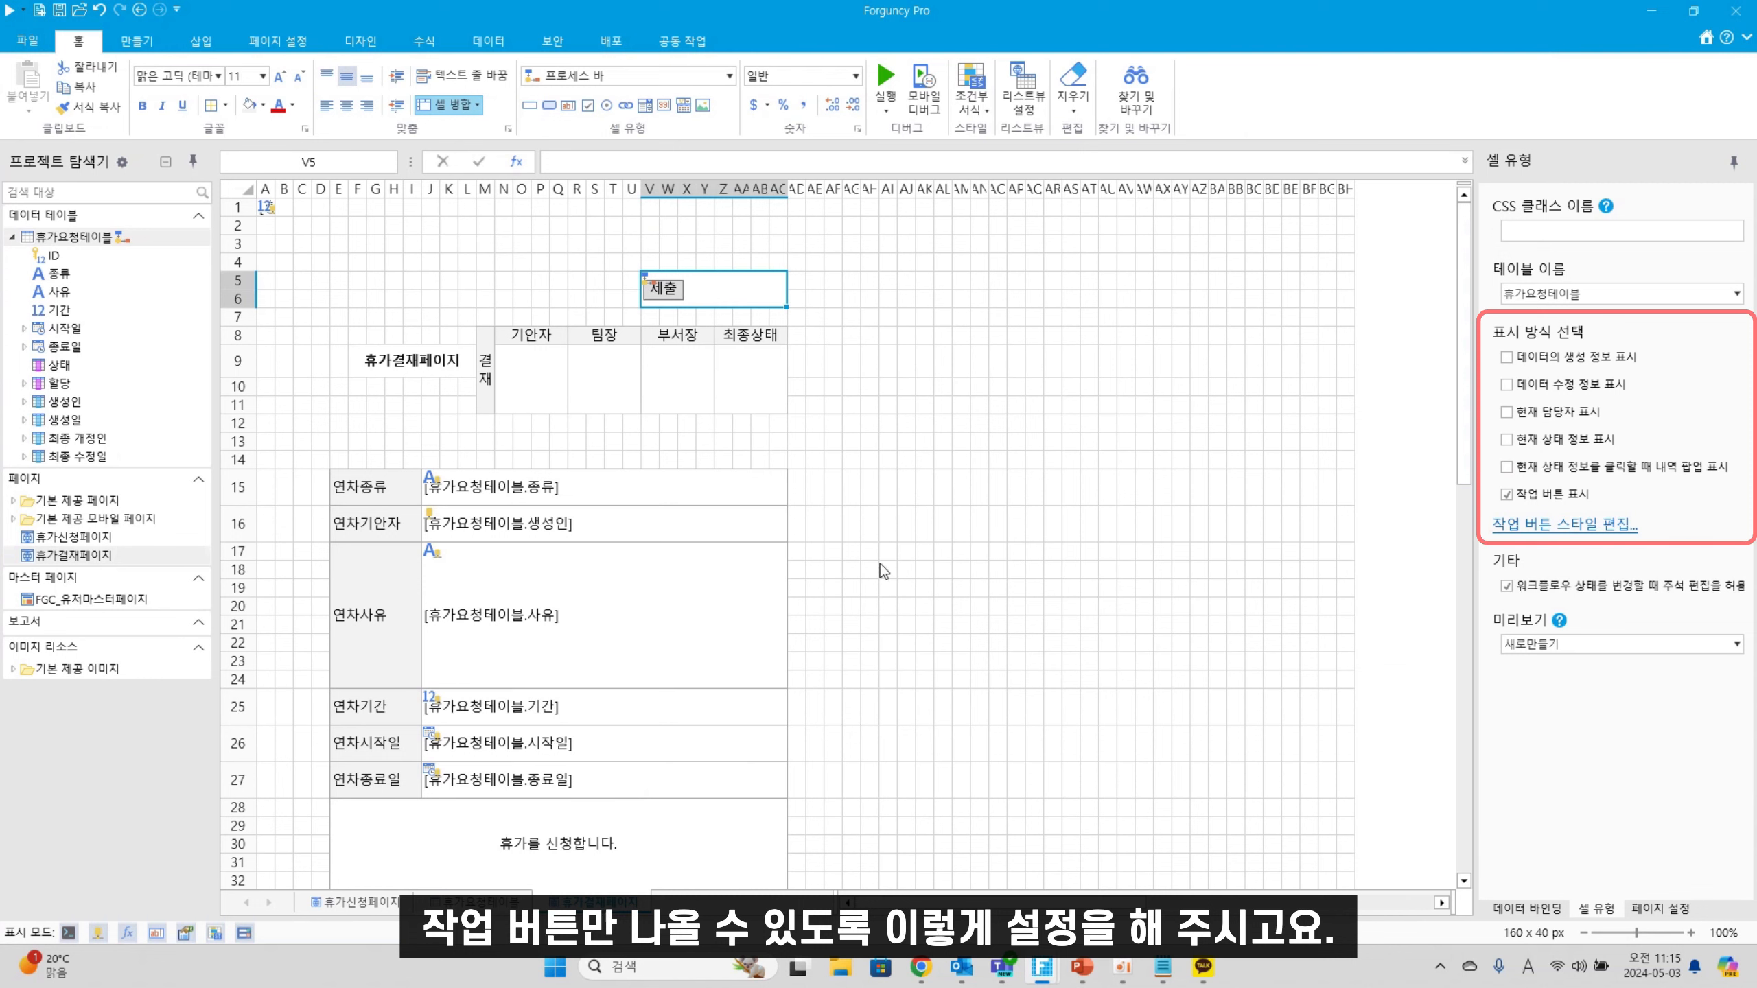
pyautogui.click(903, 522)
# Make cells T2:AC3 a 현재 사용자 cell that shows %CurrentUser%
pyautogui.moveTo(623, 231); pyautogui.dragTo(776, 253)
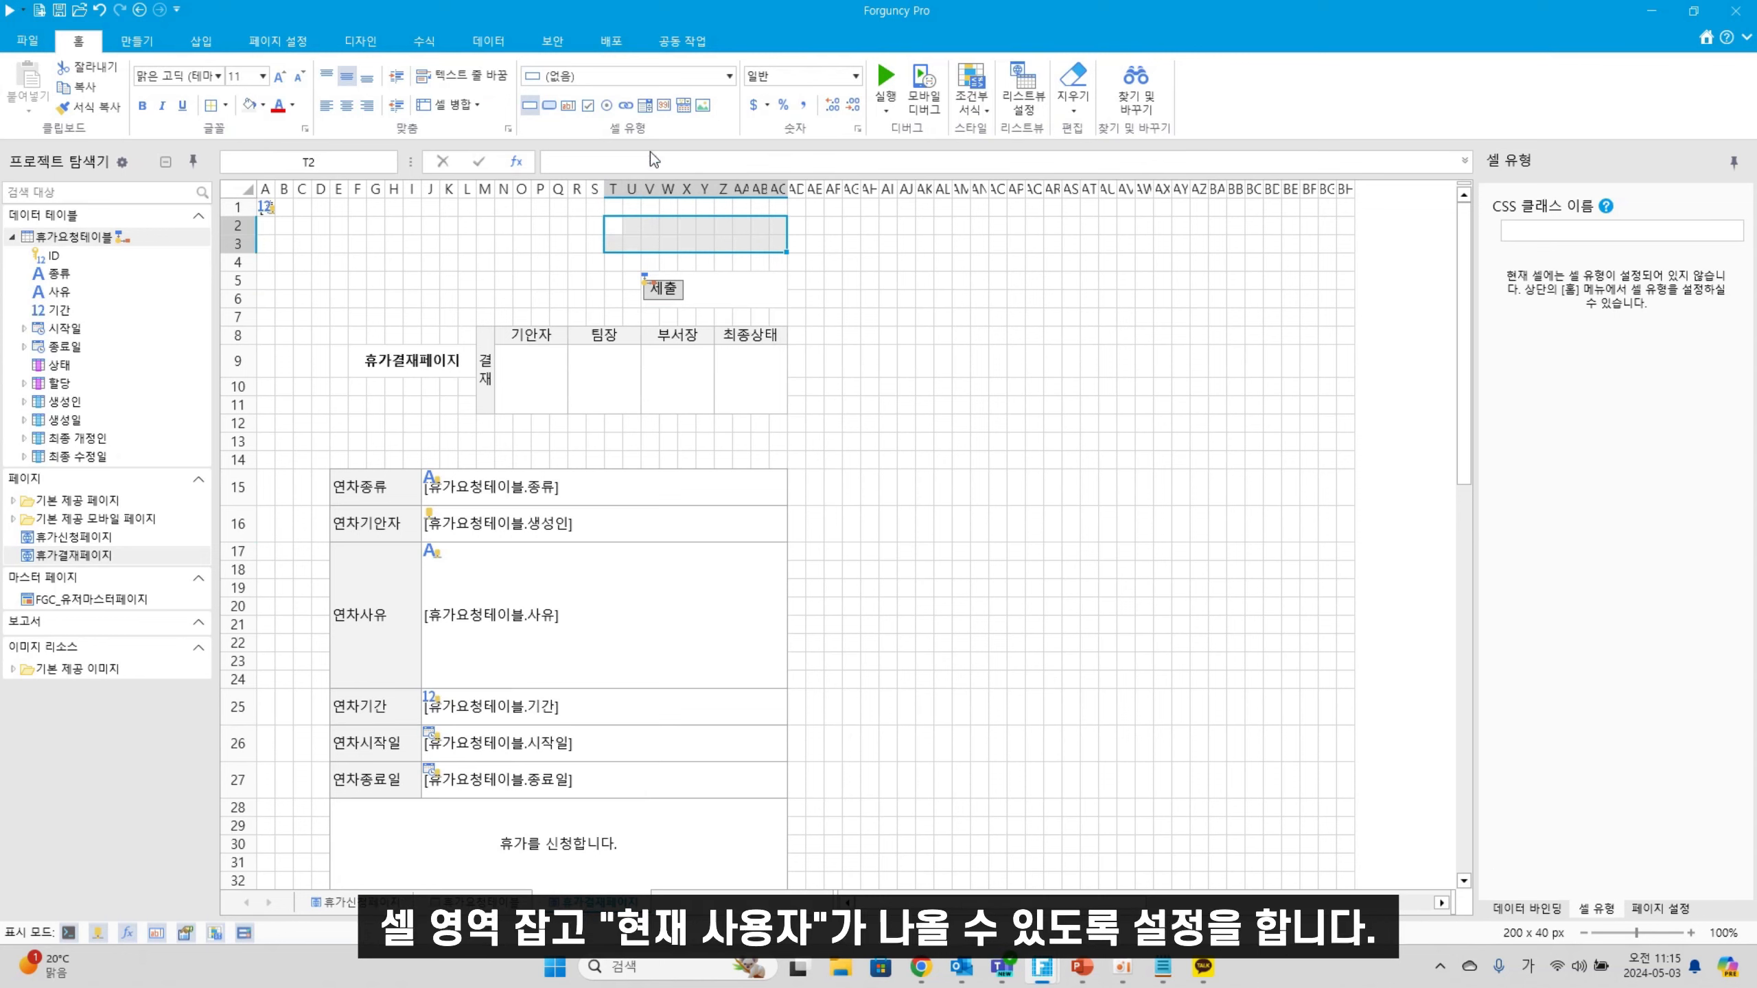
pyautogui.click(658, 77)
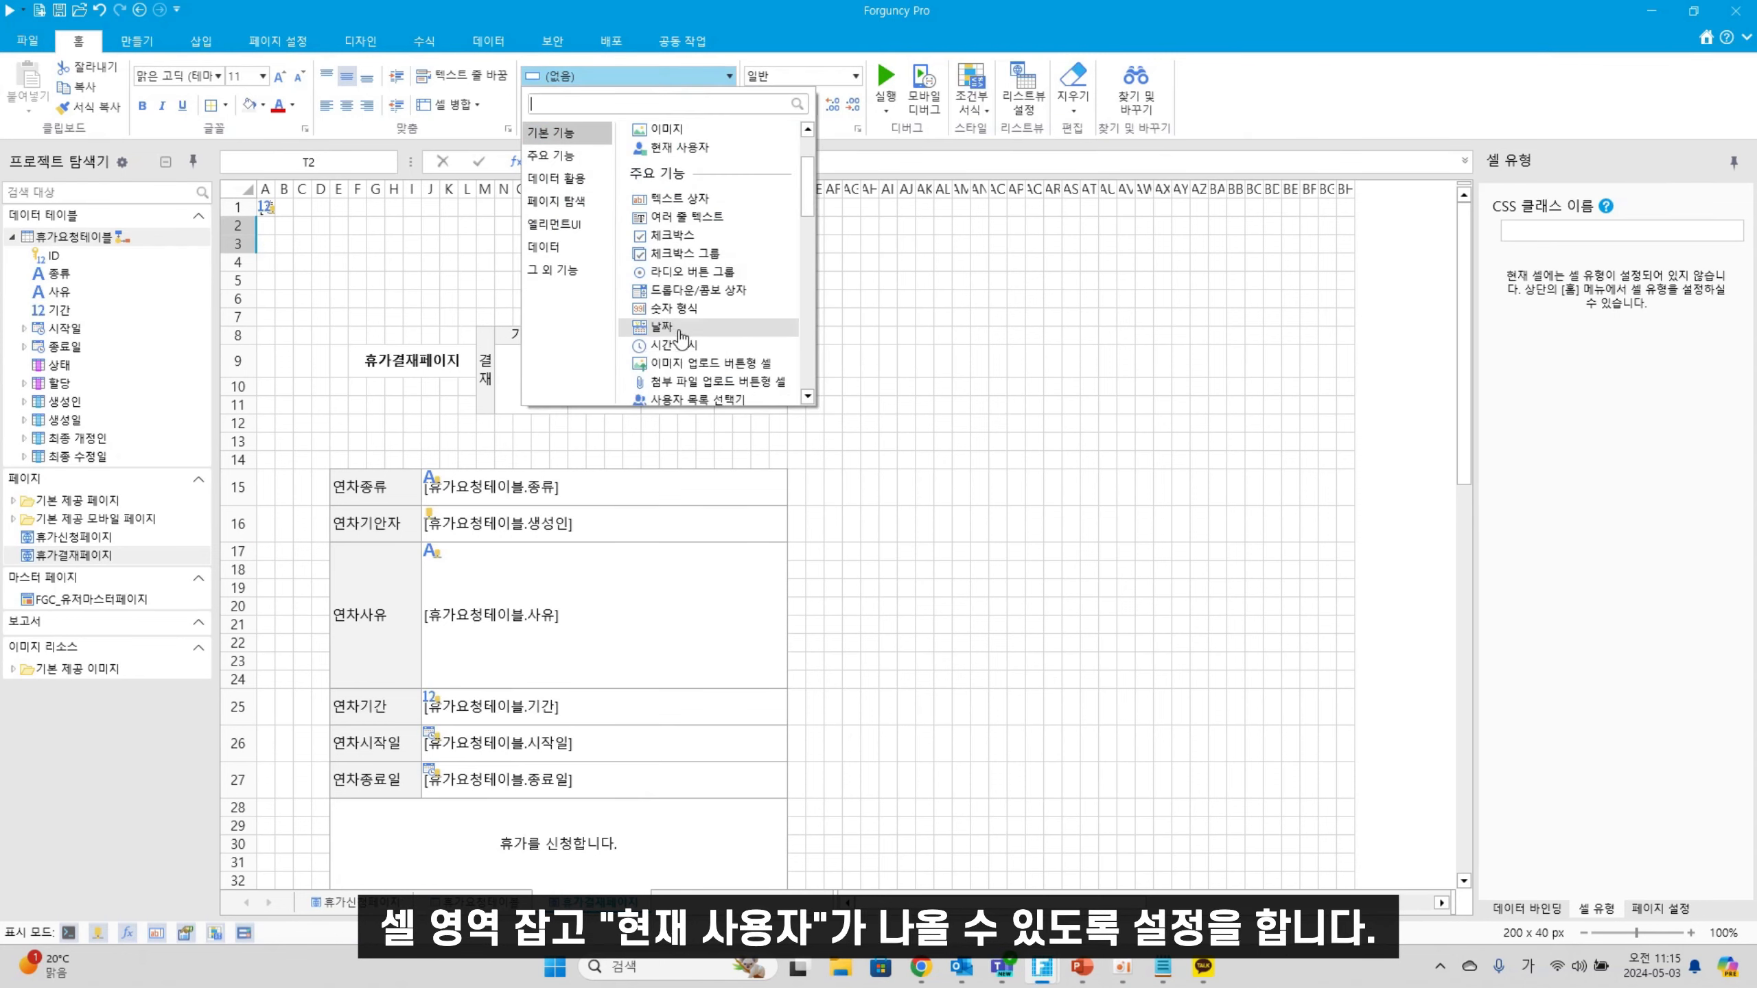
pyautogui.write('현재')
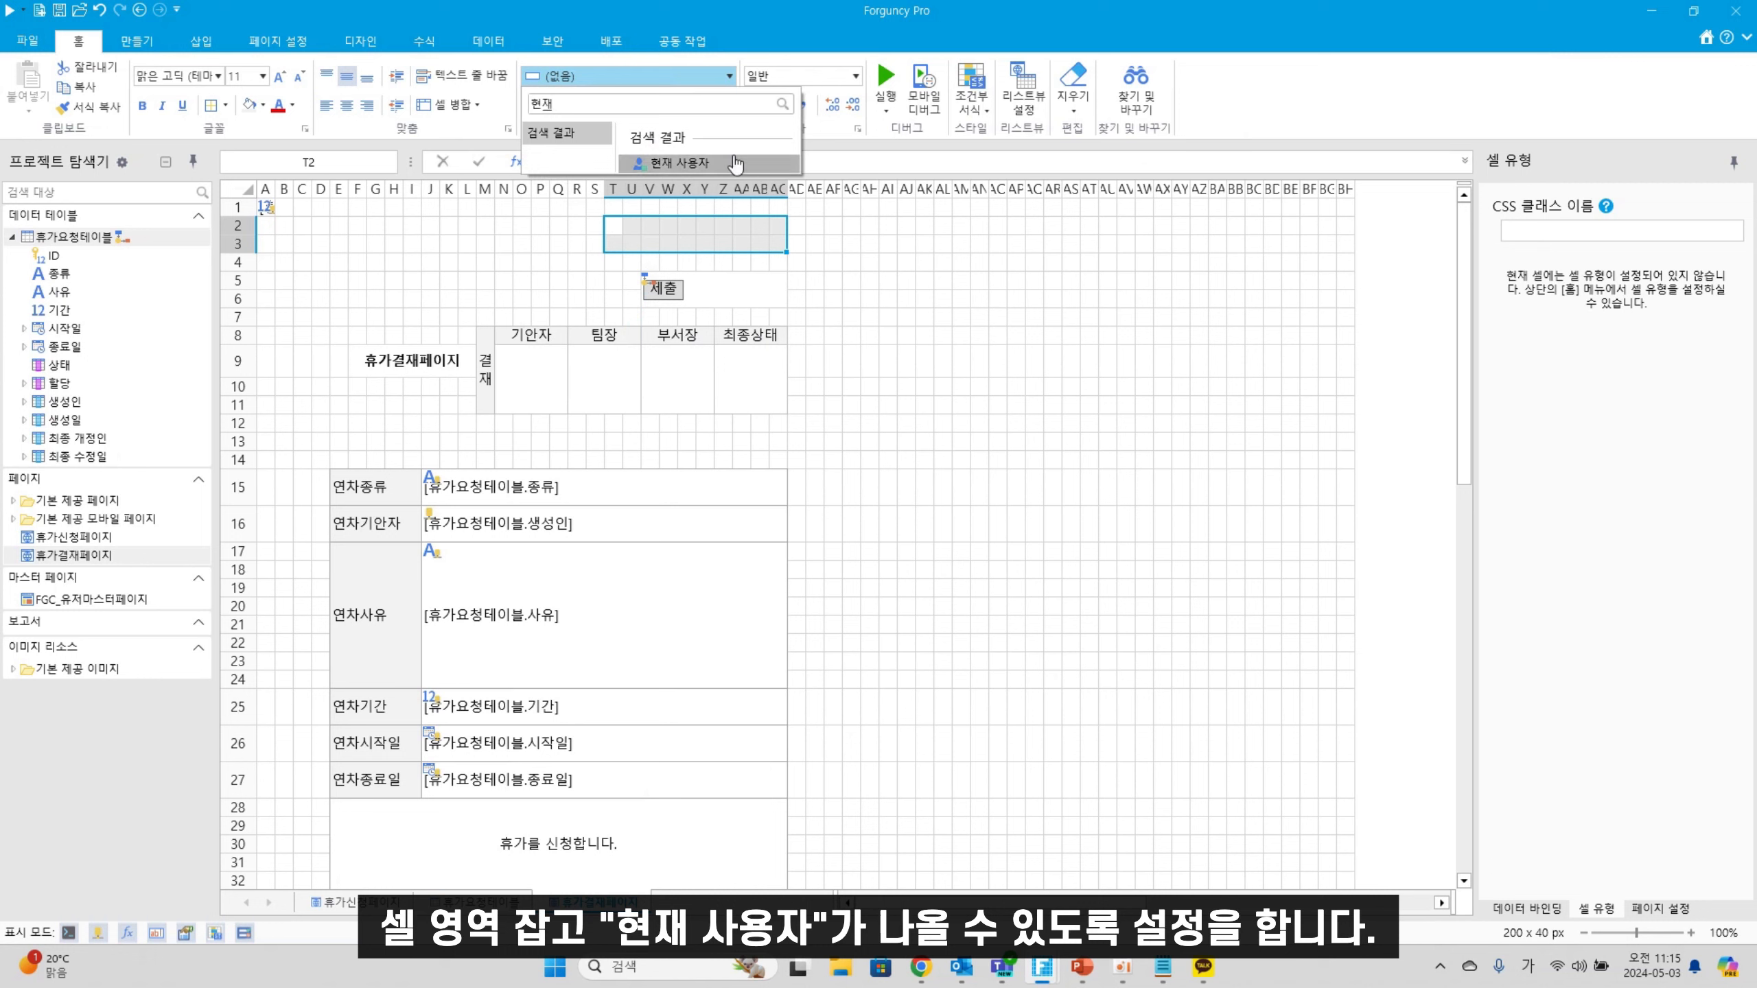
pyautogui.click(730, 163)
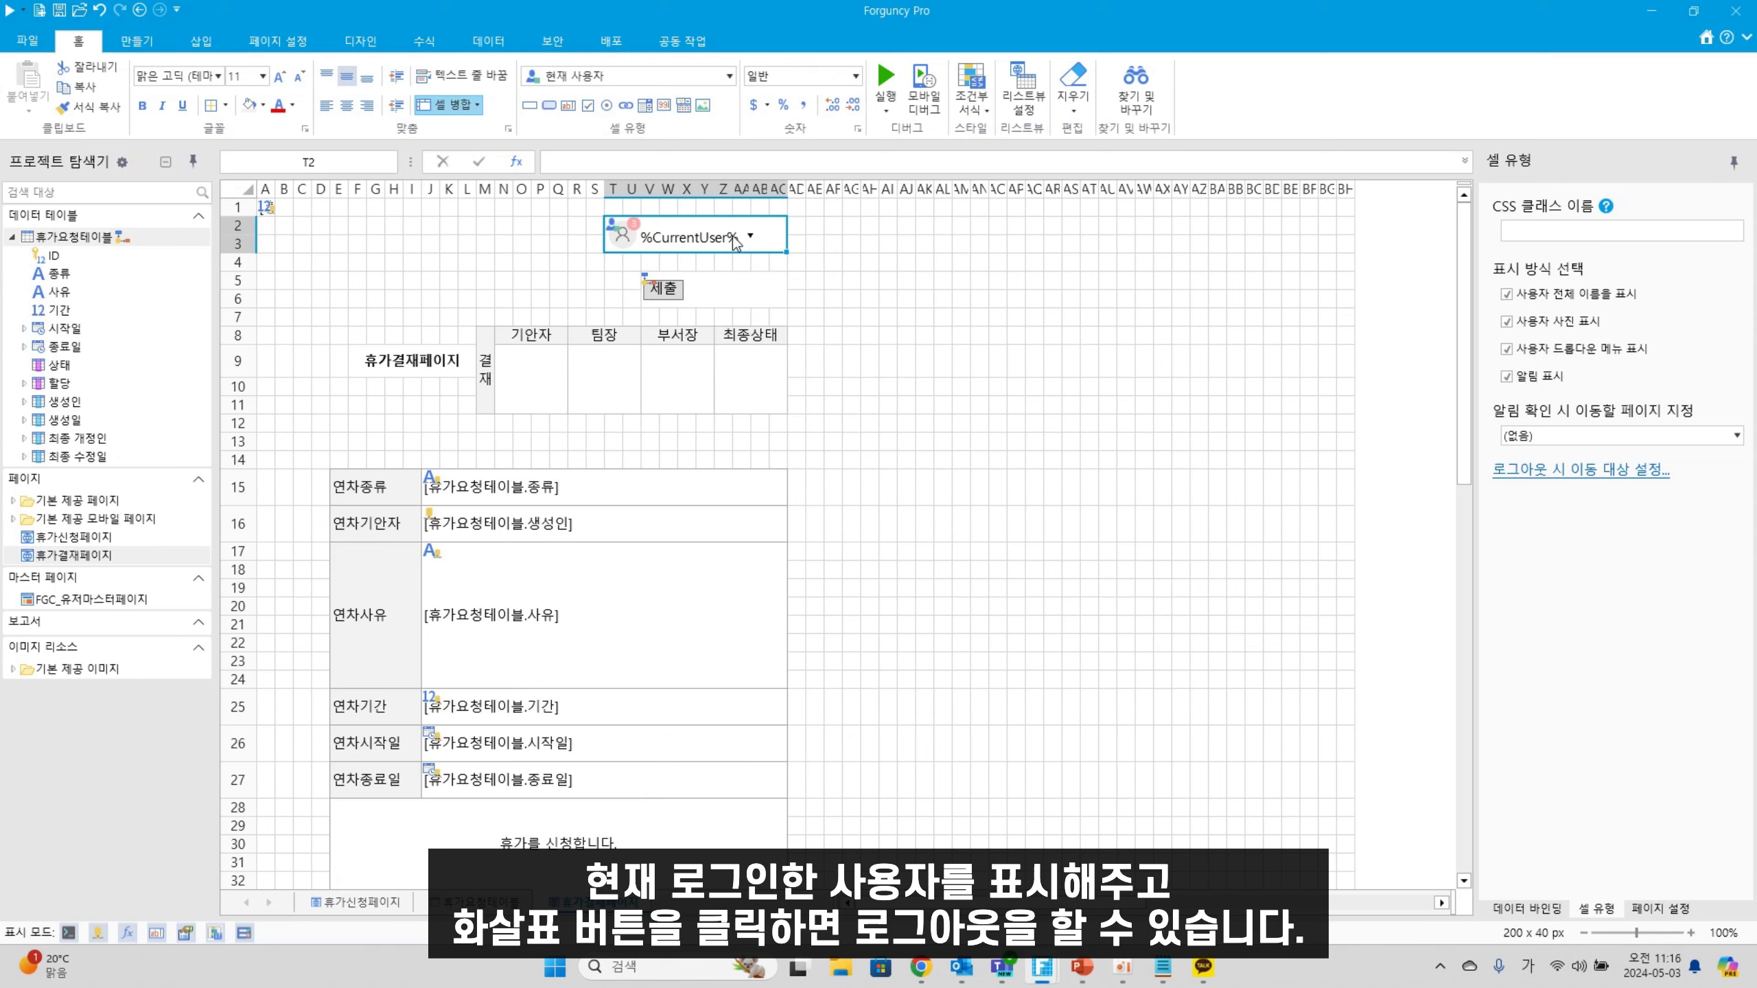
pyautogui.click(946, 487)
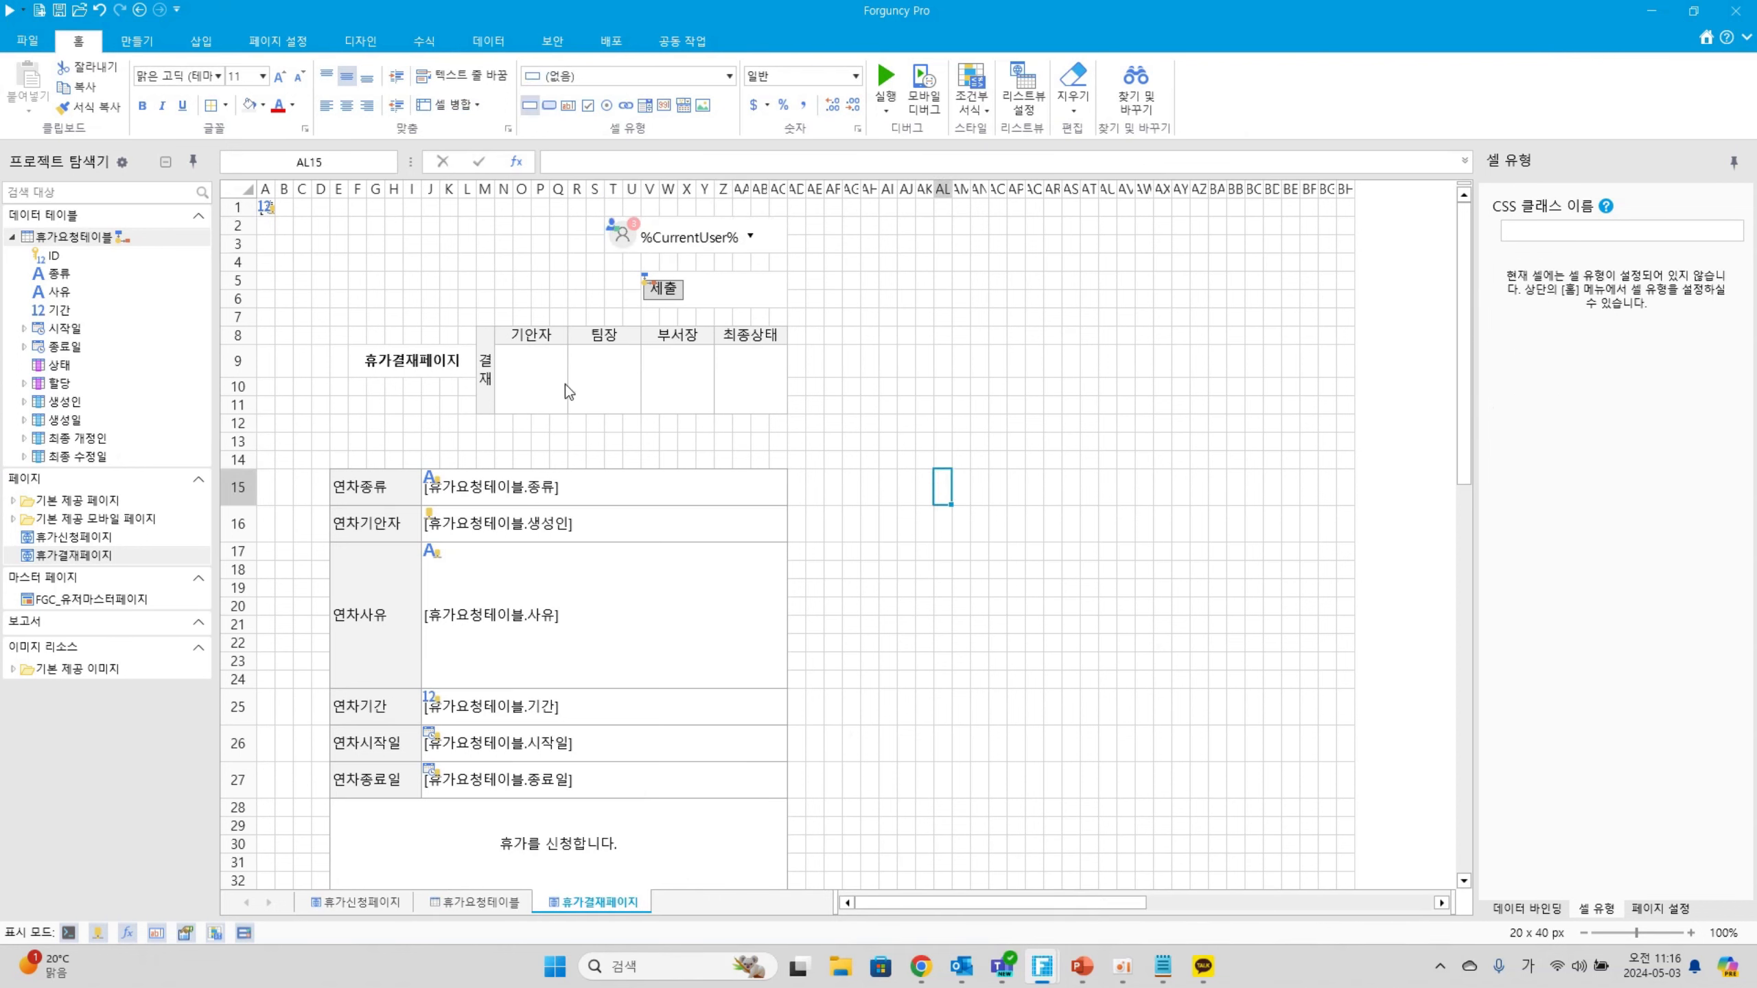
# Point out the 기안자, 팀장, 부서장 and 최종상태 approval cells in row 9
pyautogui.click(538, 393)
pyautogui.click(624, 377)
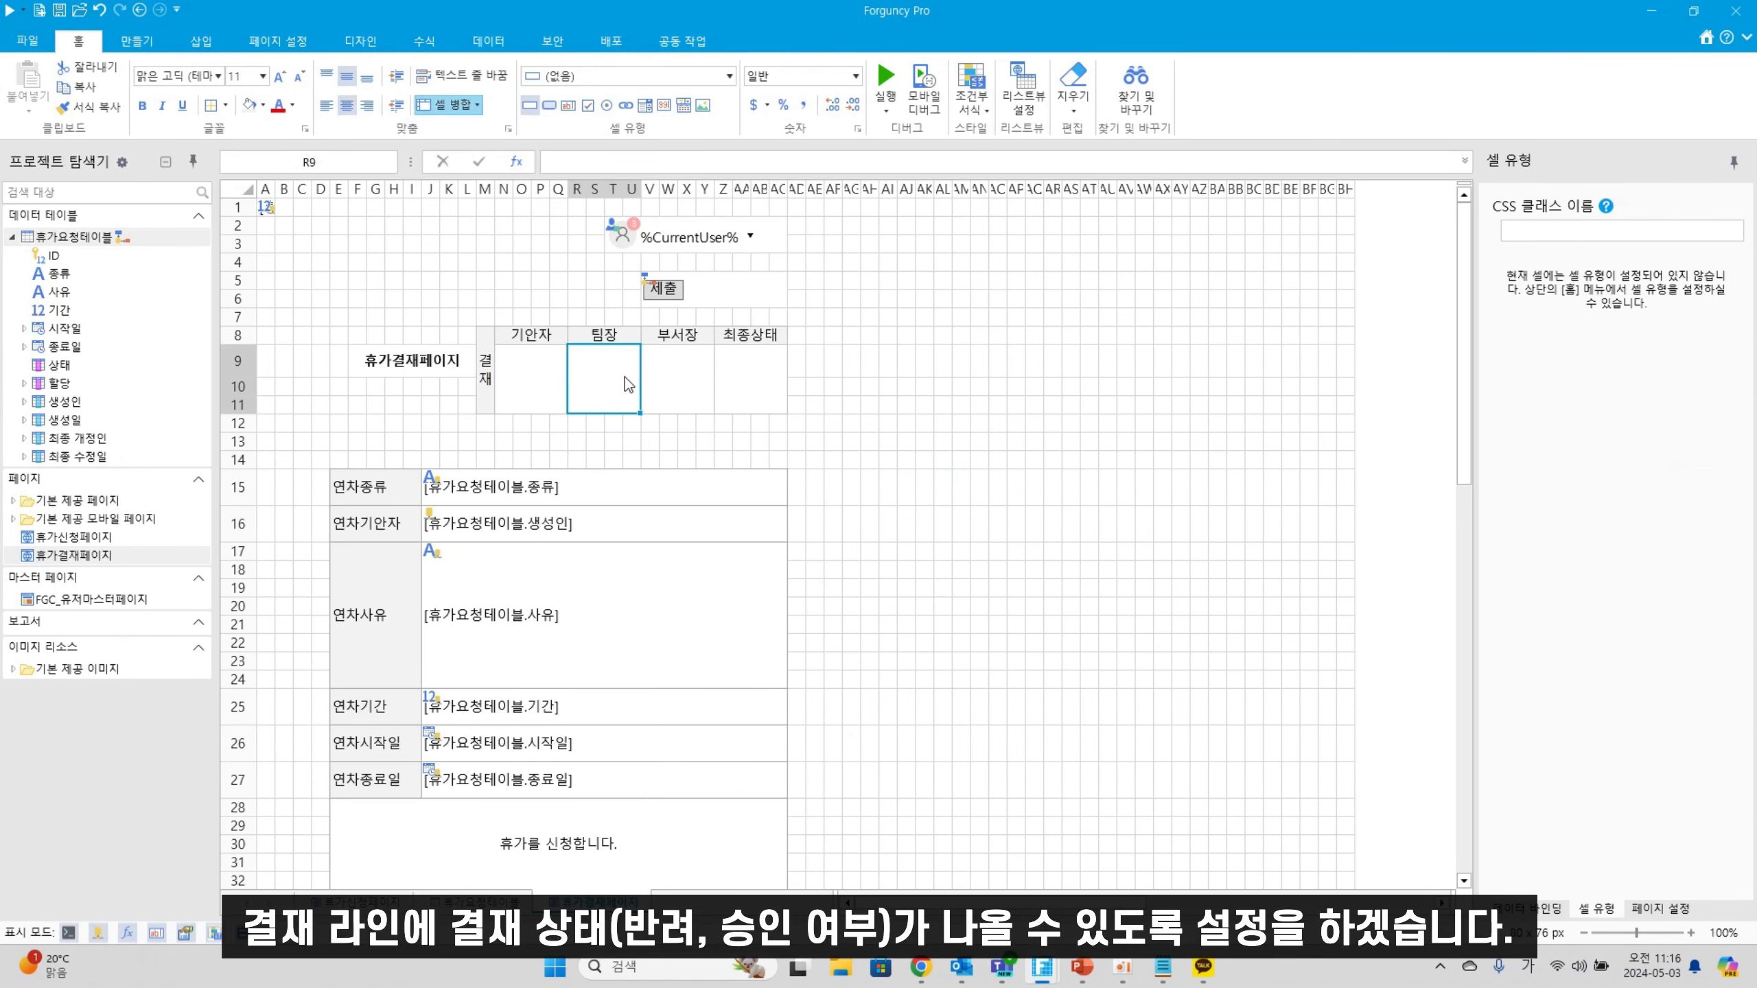
pyautogui.click(692, 378)
pyautogui.click(751, 381)
pyautogui.click(553, 395)
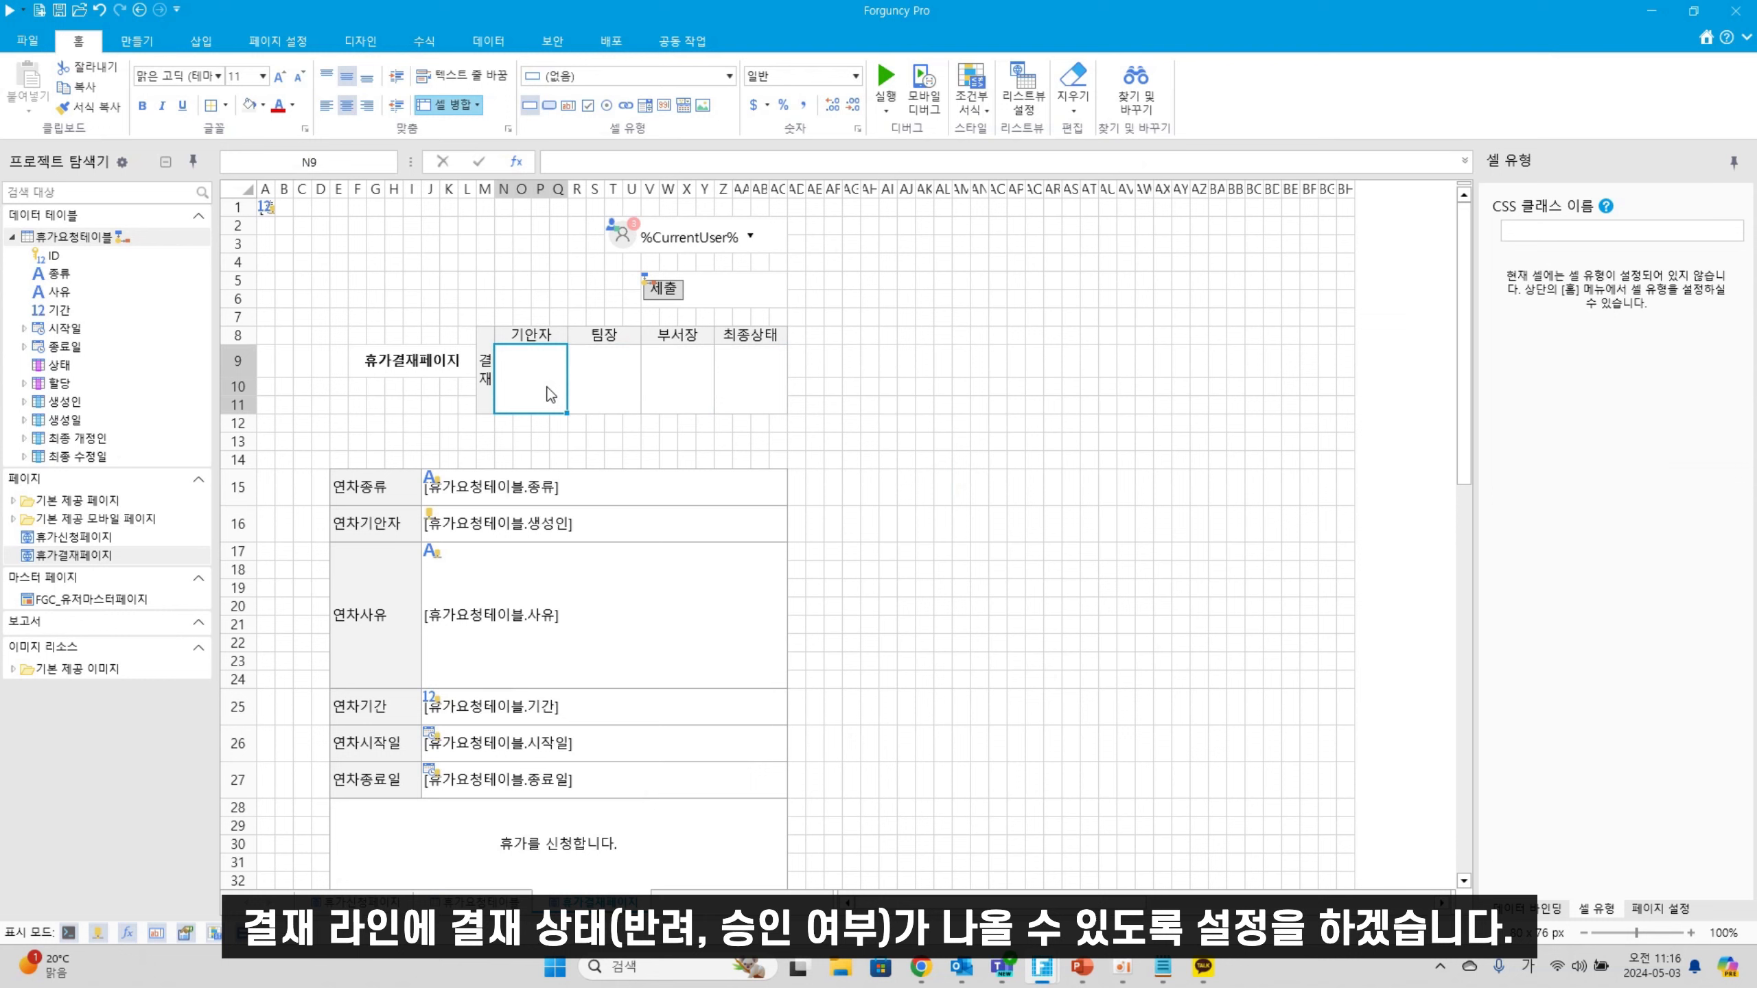
pyautogui.click(594, 398)
pyautogui.click(667, 384)
pyautogui.click(733, 384)
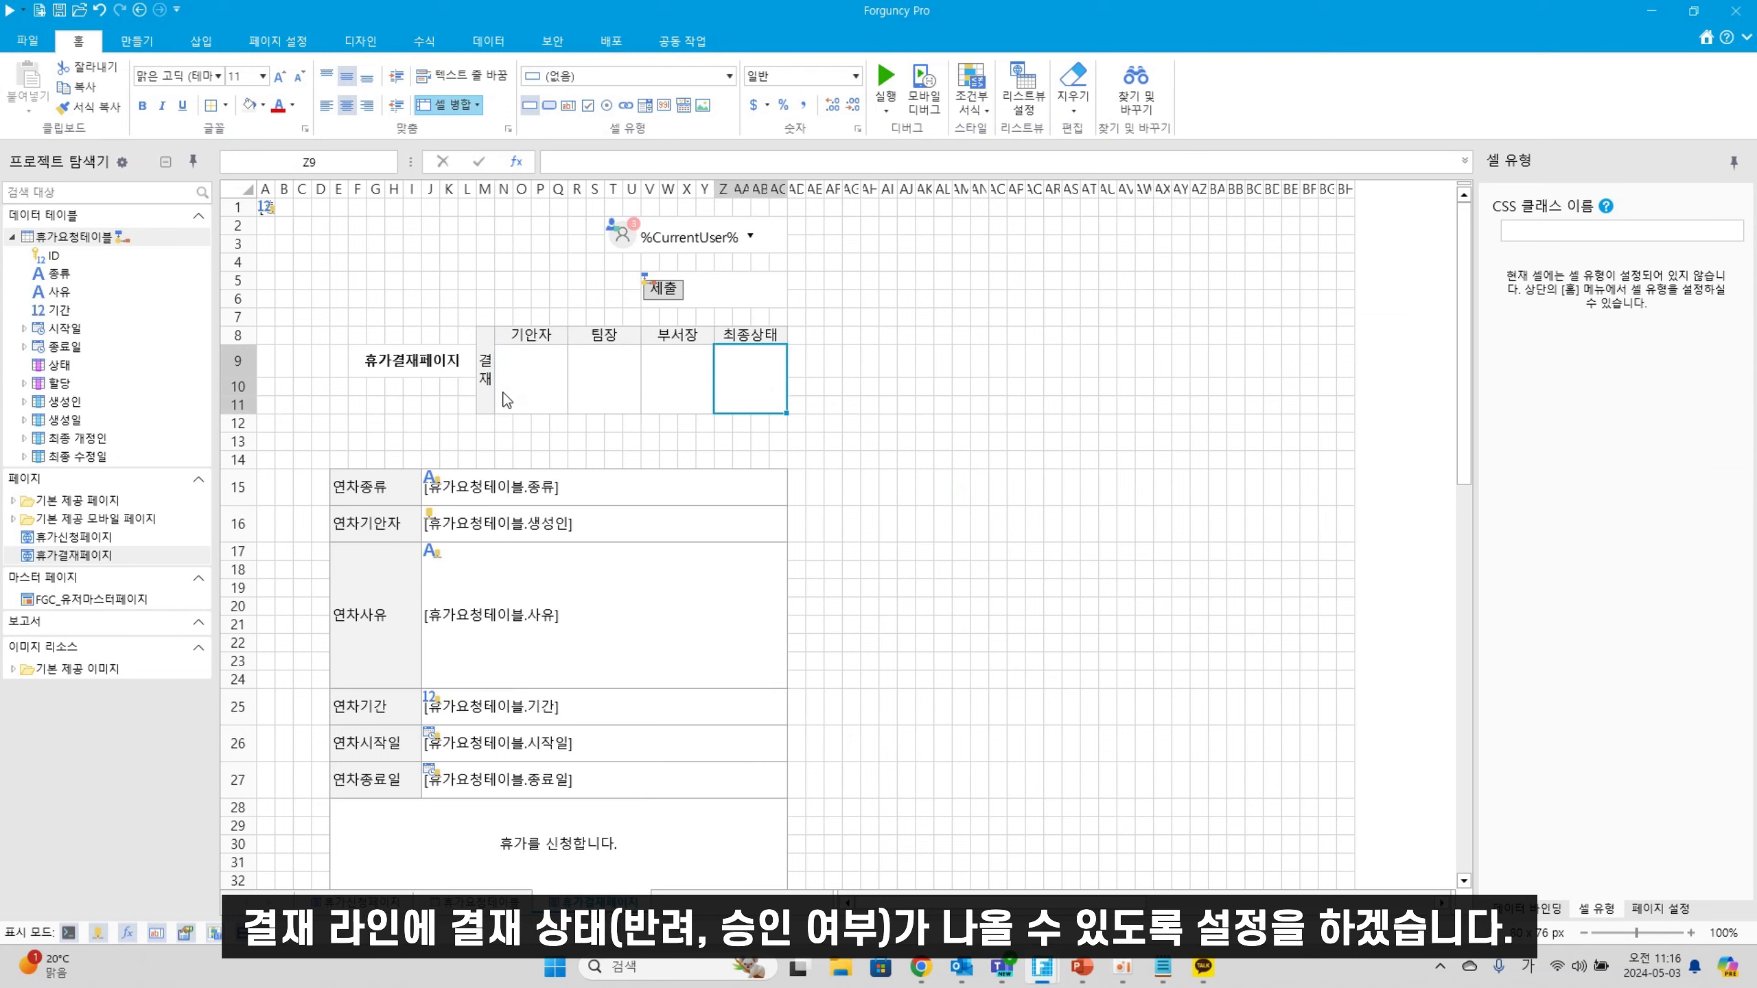
pyautogui.click(539, 394)
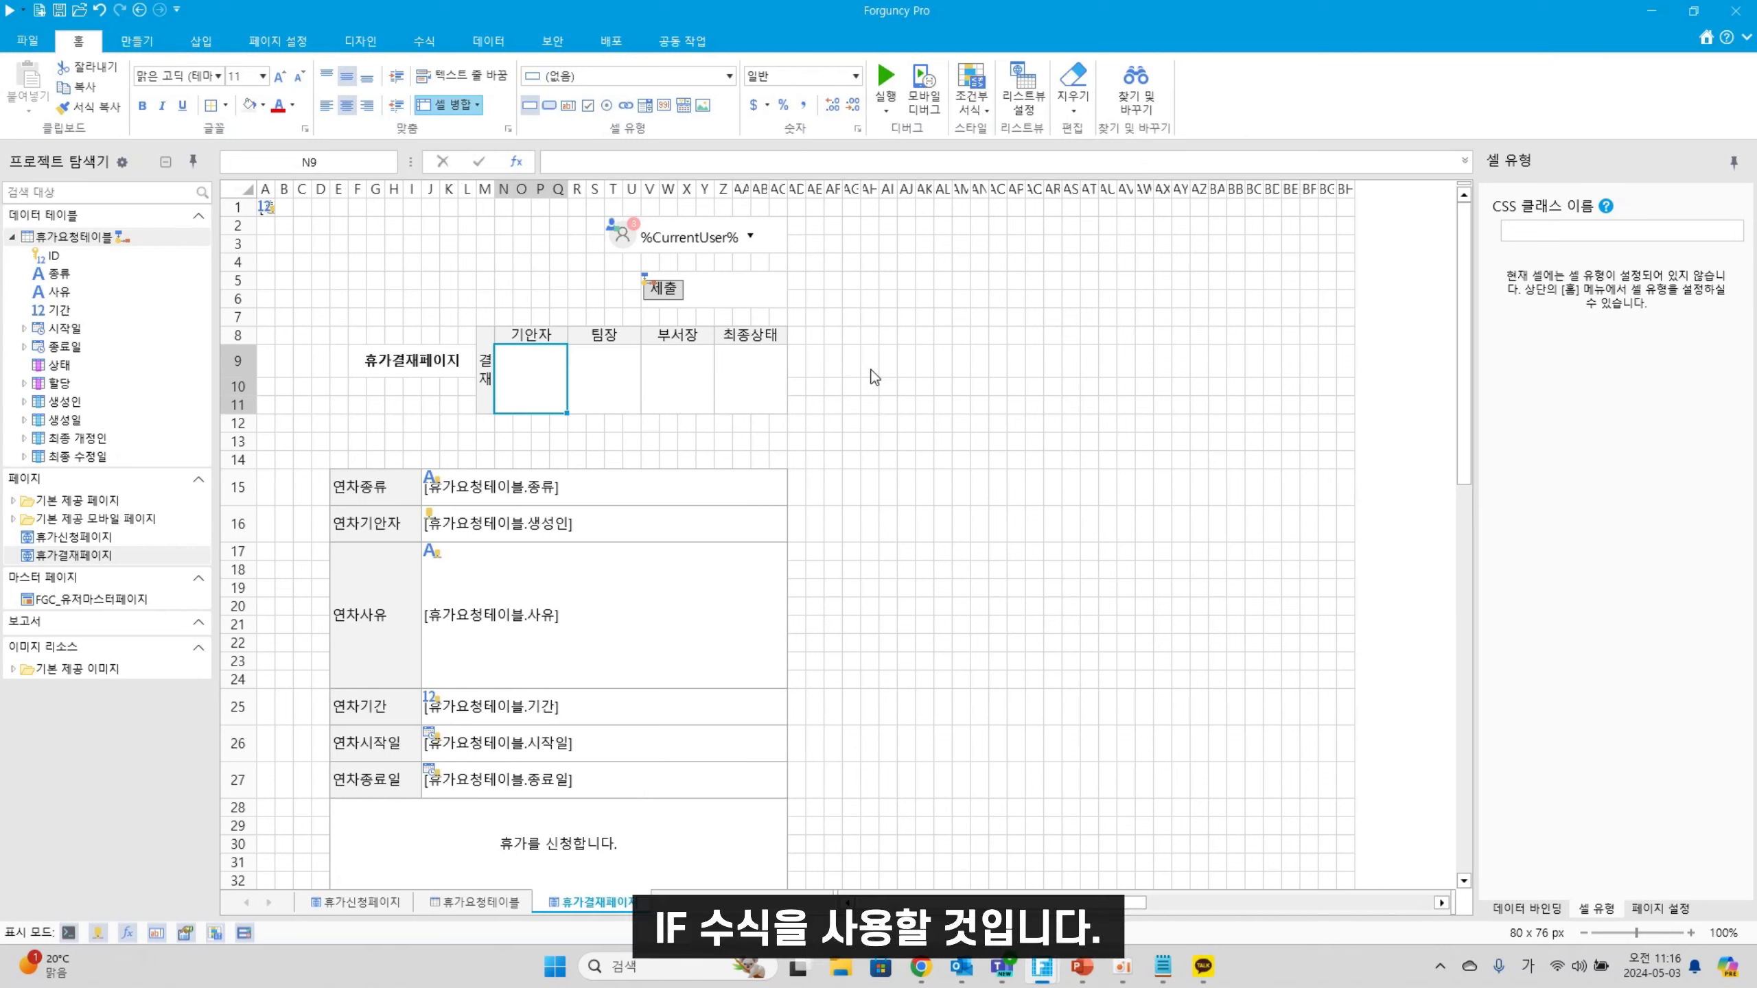
pyautogui.click(597, 396)
pyautogui.click(669, 388)
pyautogui.click(754, 381)
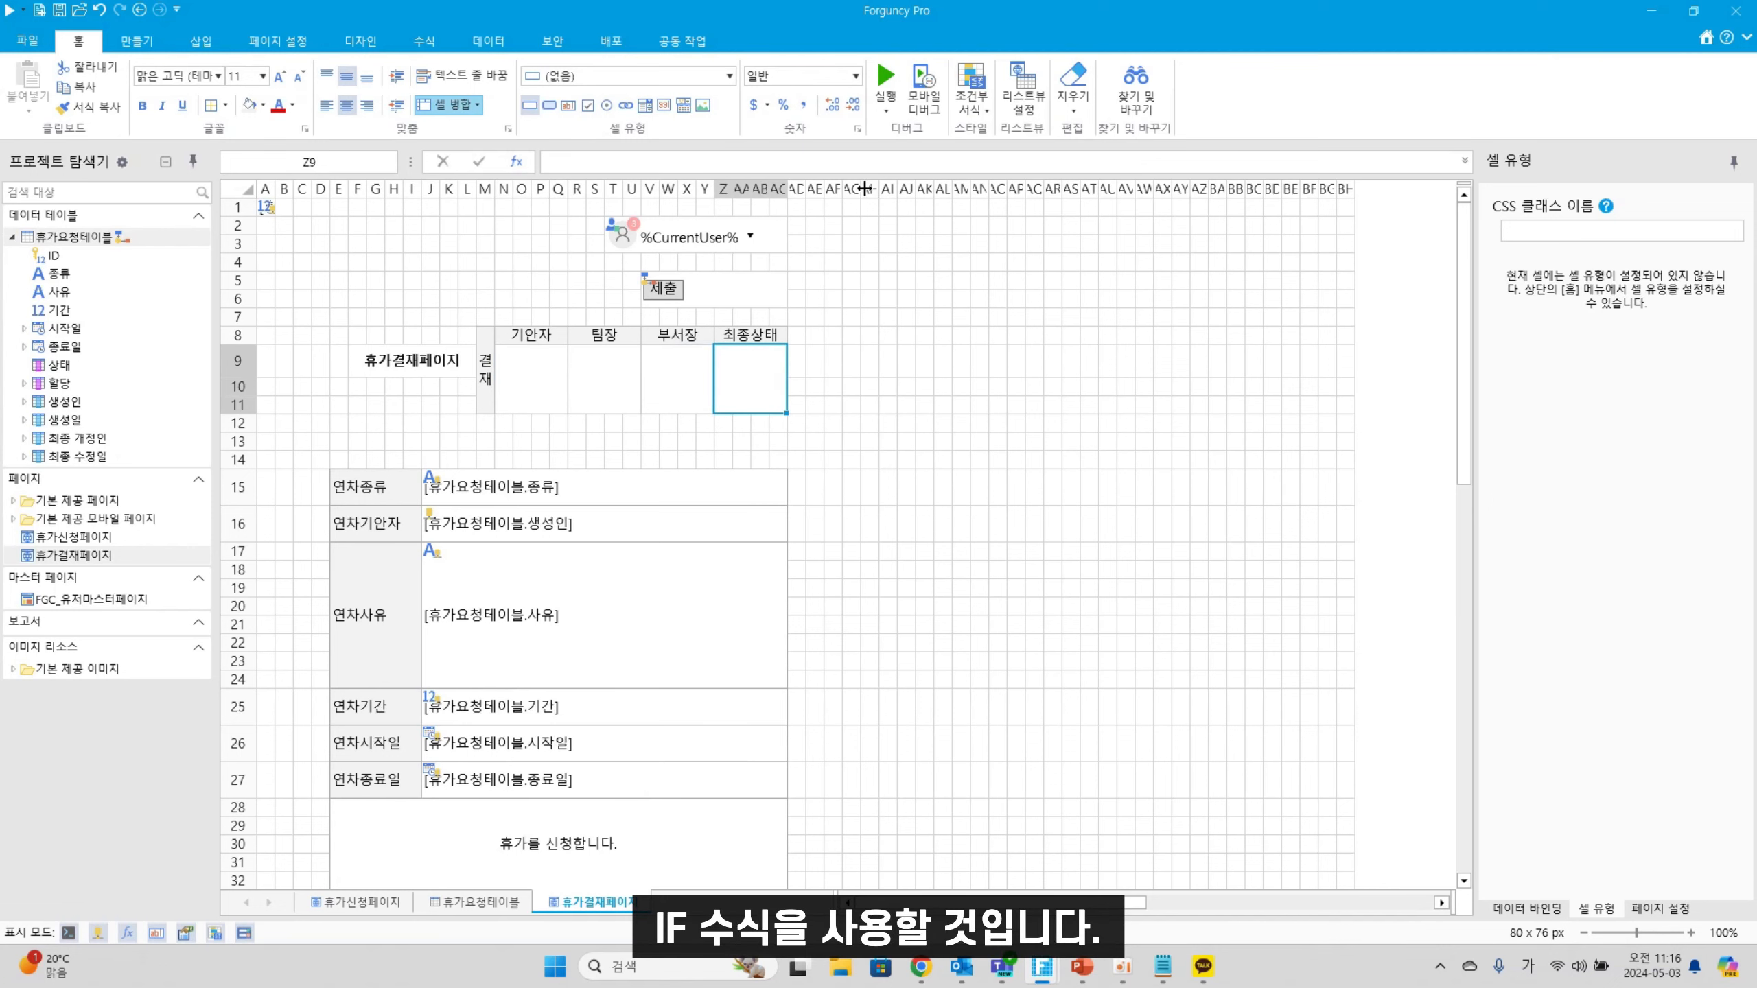
# Hide columns AH through BH with 숨기기
pyautogui.moveTo(869, 188); pyautogui.dragTo(1353, 197)
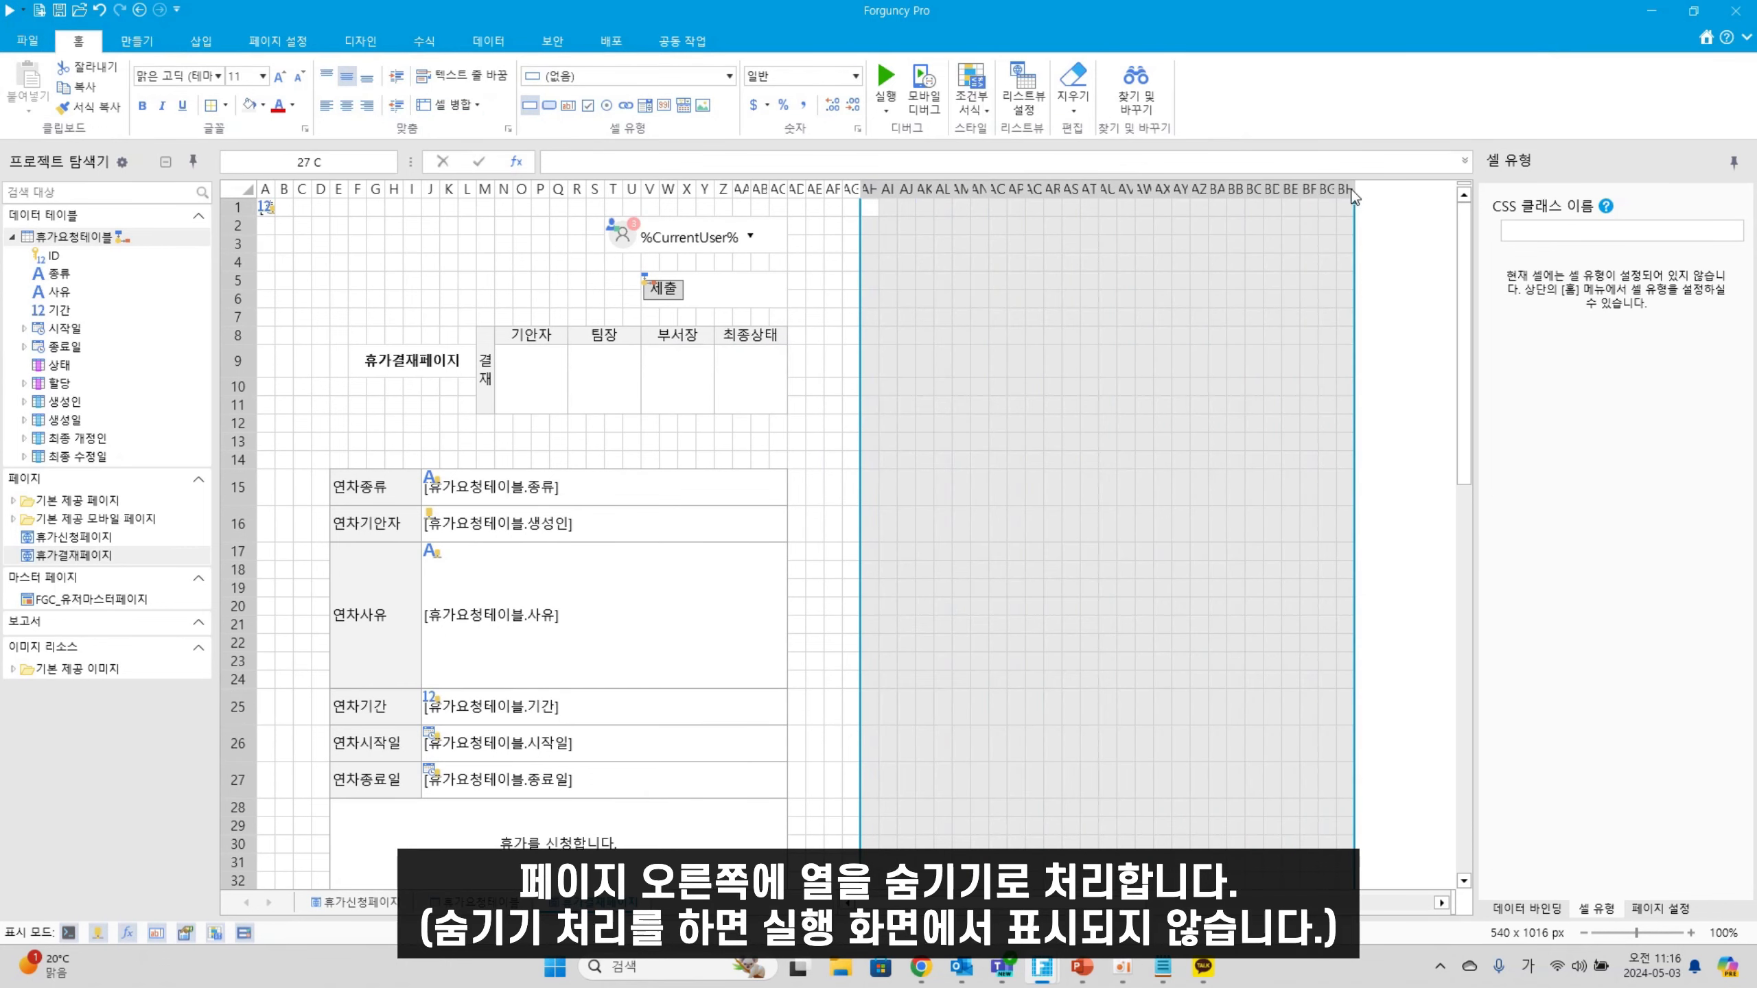
pyautogui.rightClick(1135, 192)
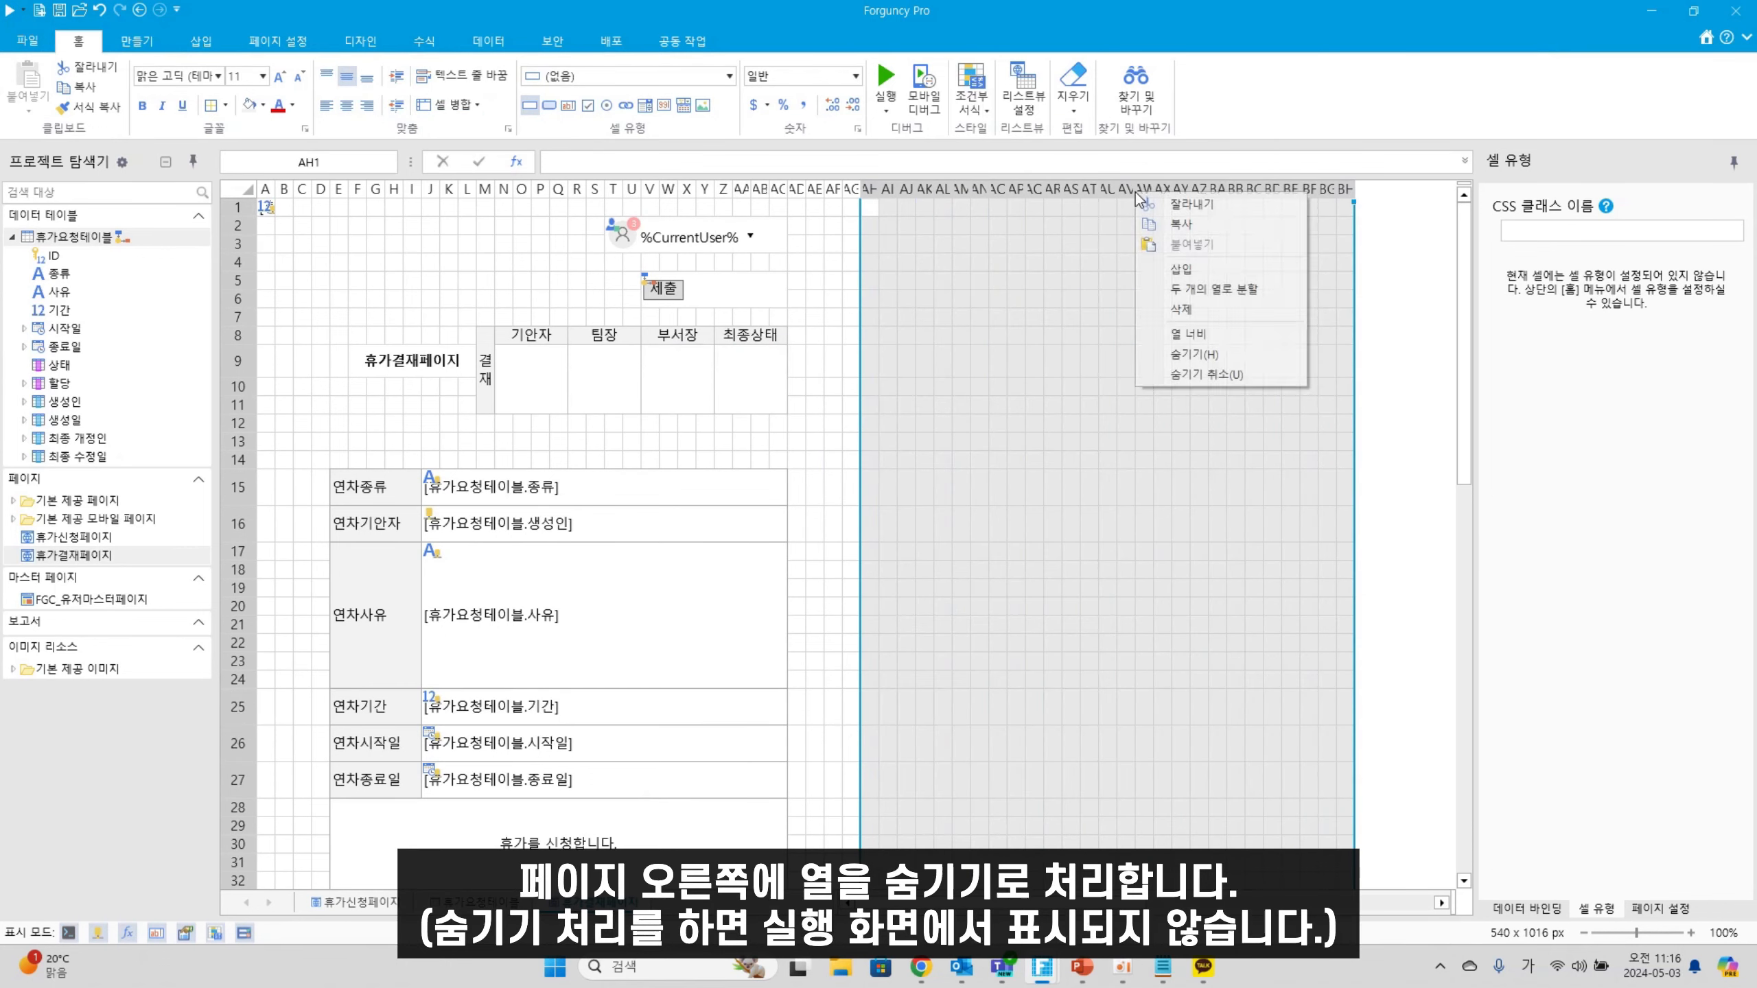
pyautogui.click(1175, 354)
pyautogui.click(896, 423)
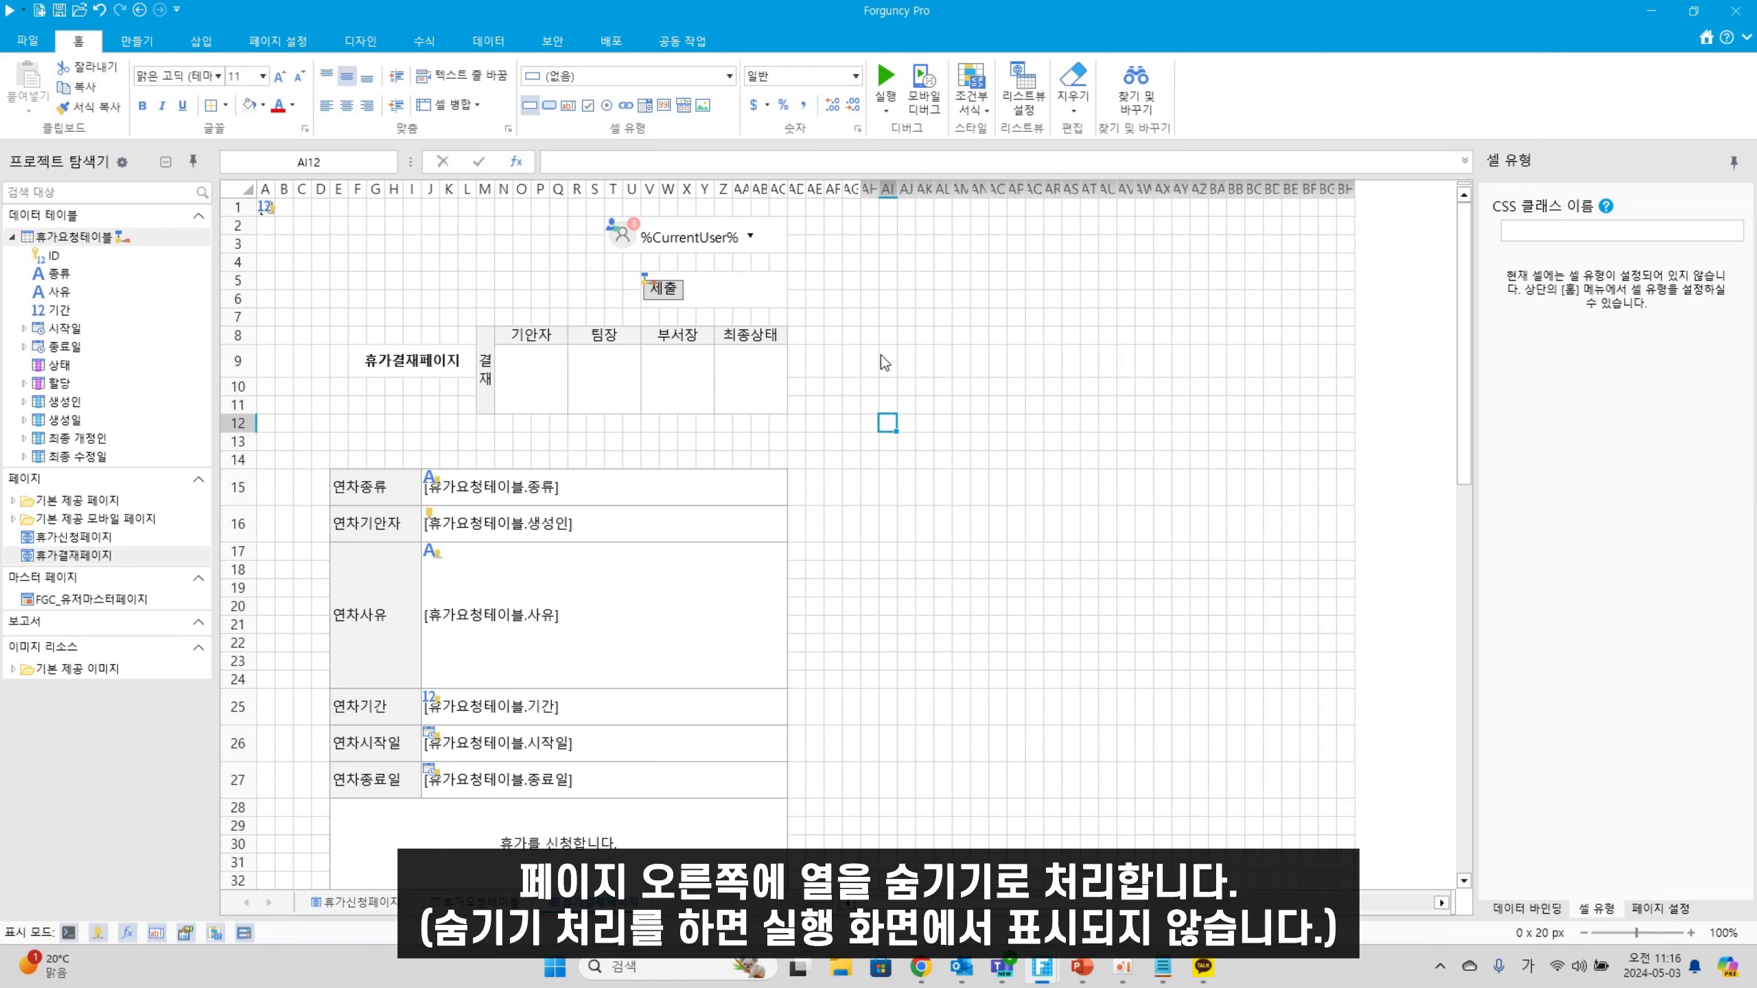
pyautogui.click(888, 335)
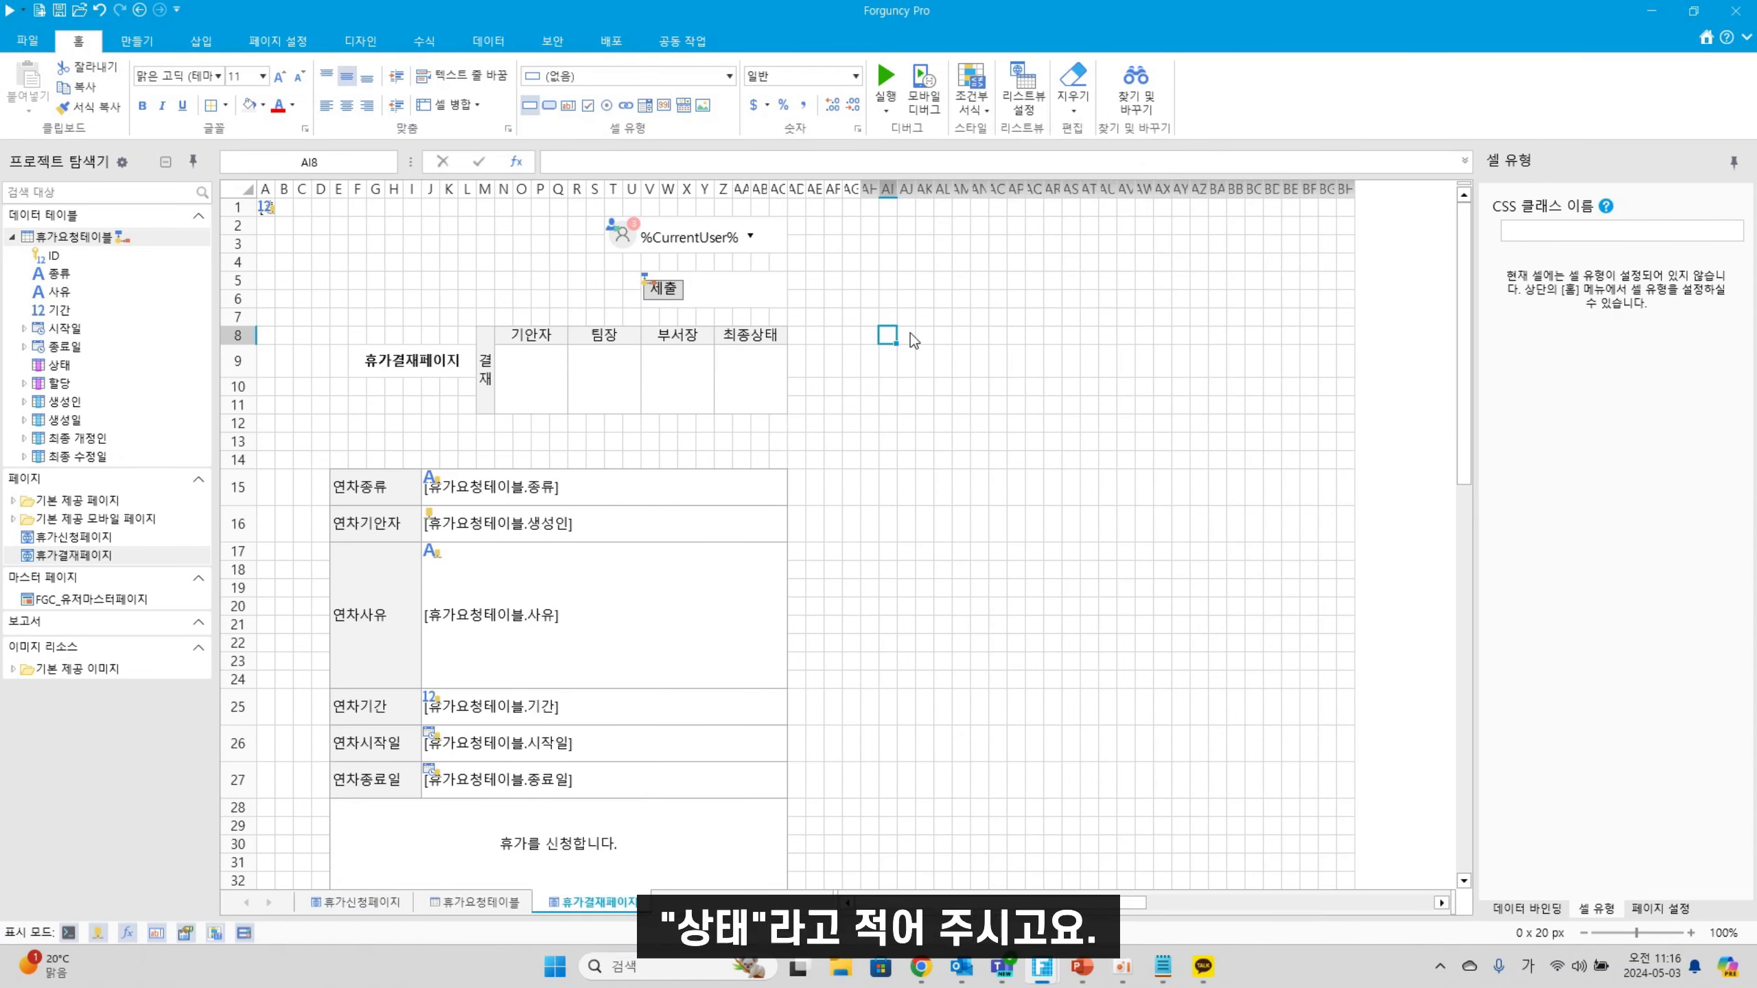
# Enter the labels 상태 in AI8 and 최종개정인 in AI9
pyautogui.write('ㅅ')
pyautogui.click(896, 361)
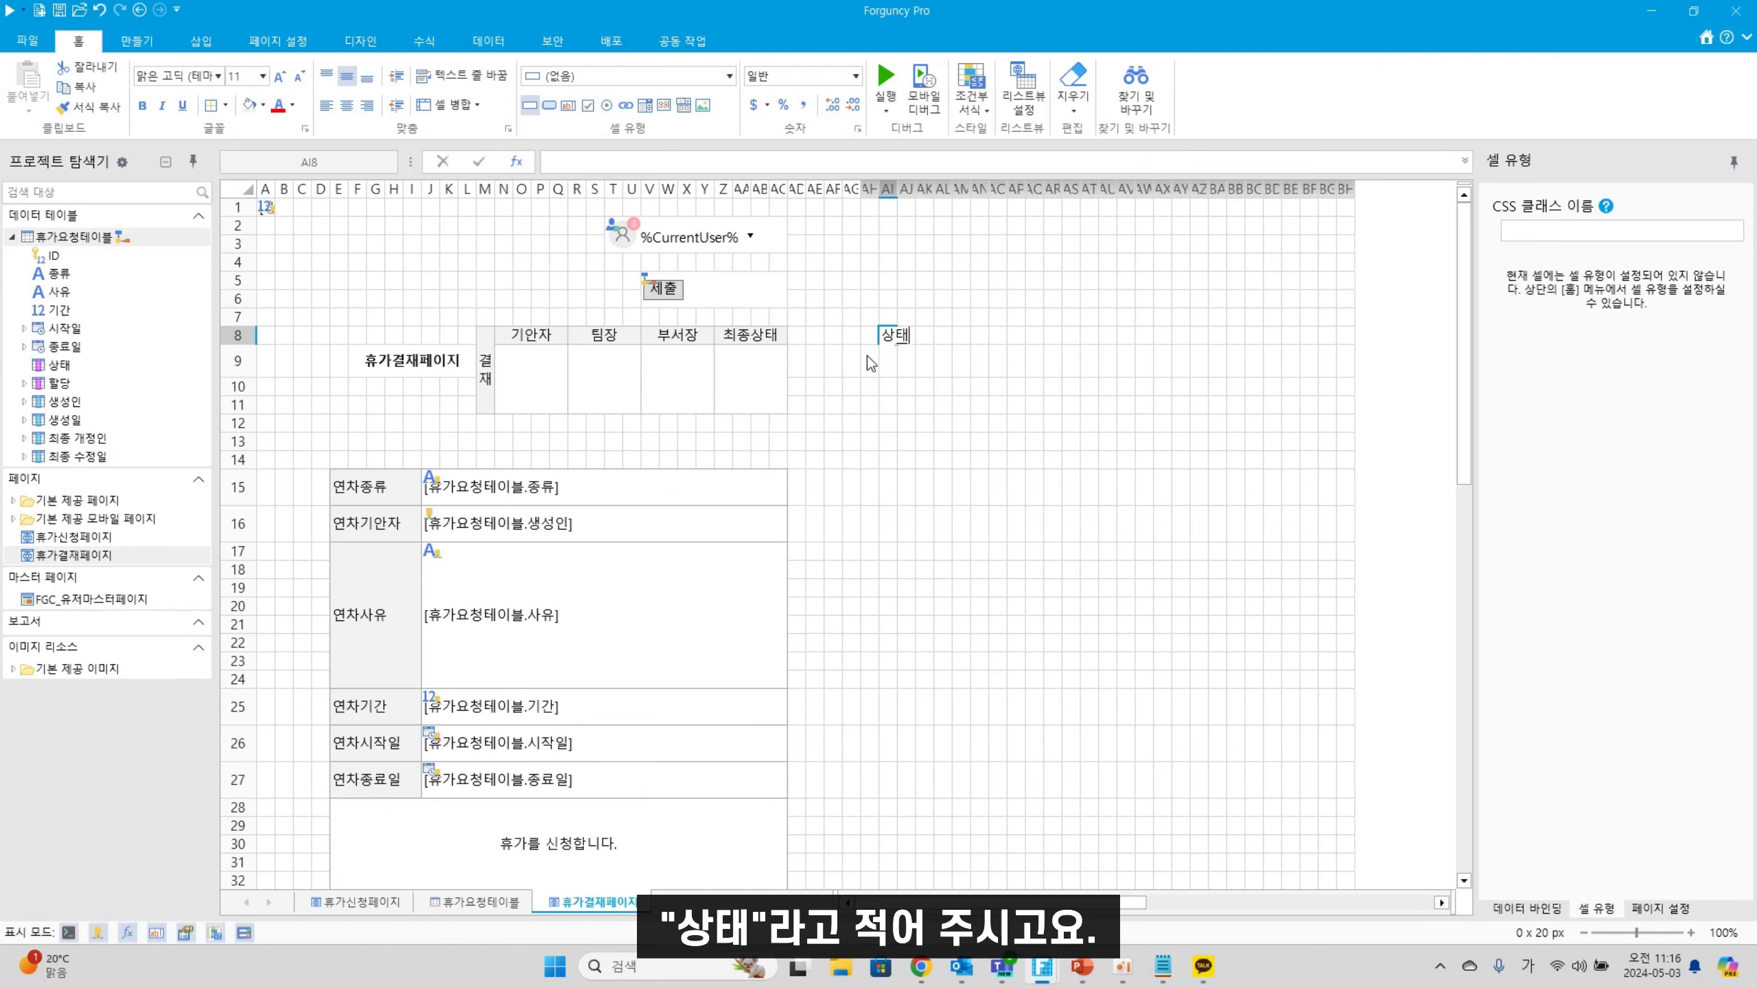
pyautogui.write('최종개정인')
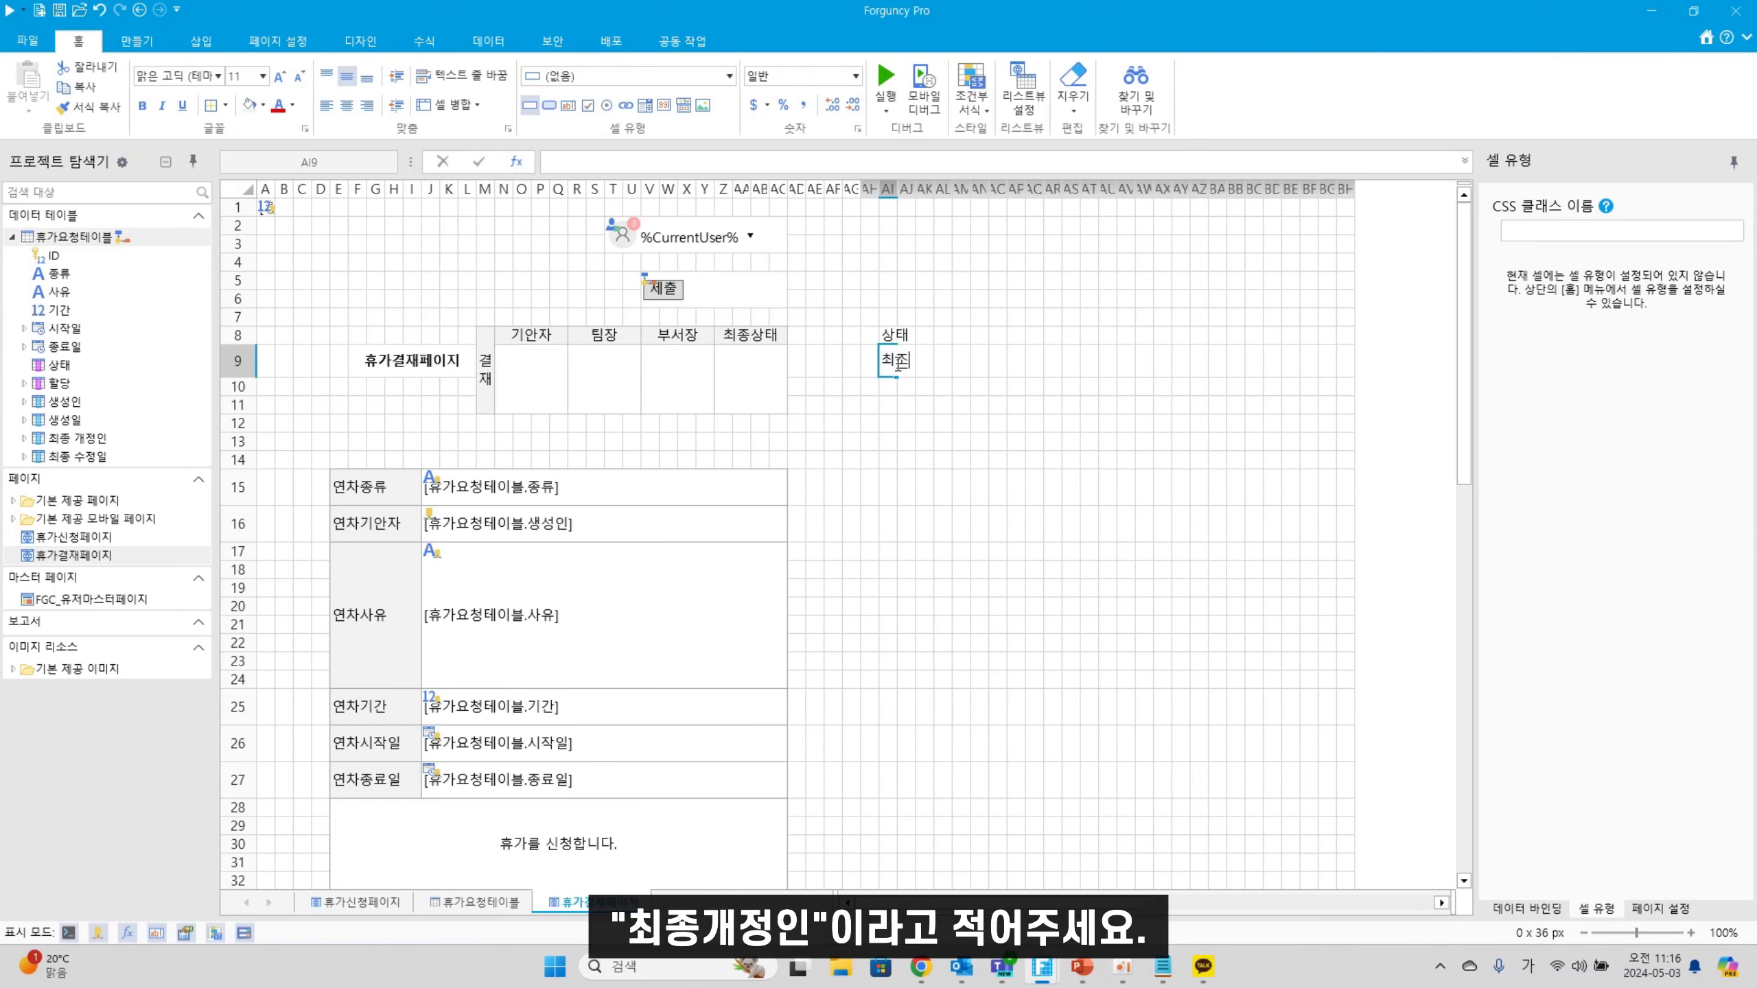
pyautogui.click(944, 458)
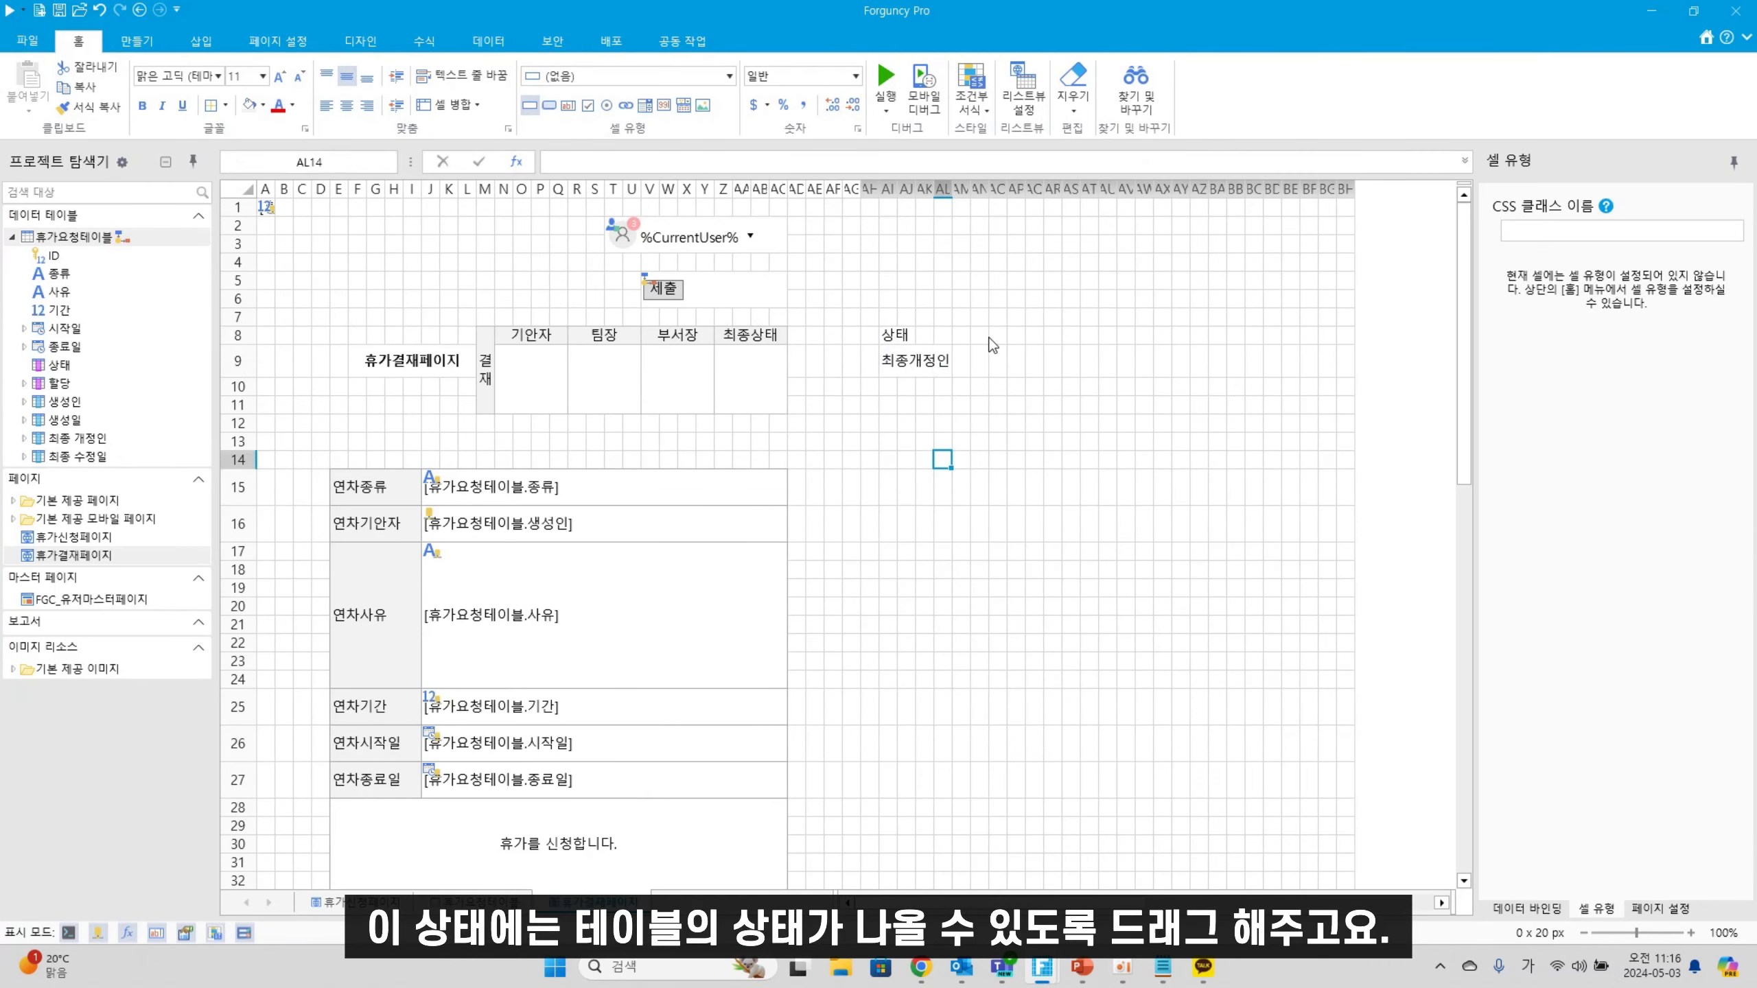
# Bind AN8:AZ8 to the 상태 field and AN9 to the final reviser's 역할
pyautogui.moveTo(977, 338); pyautogui.dragTo(1209, 338)
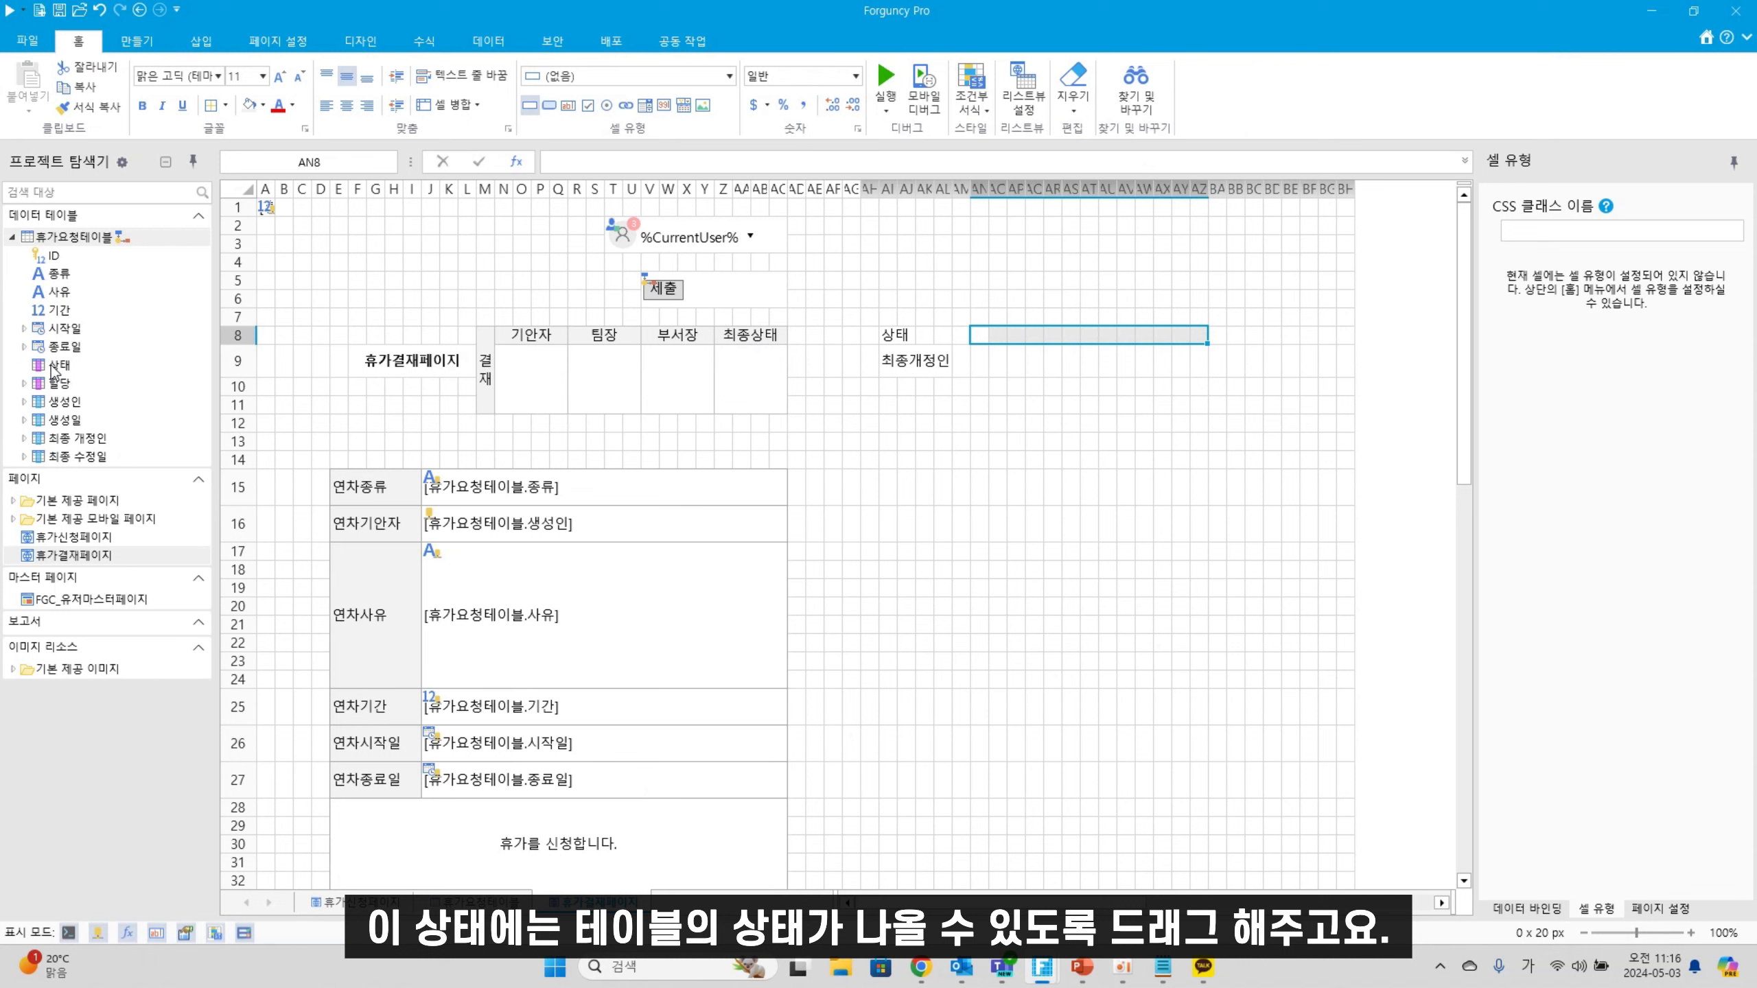
pyautogui.moveTo(53, 372); pyautogui.dragTo(1191, 367)
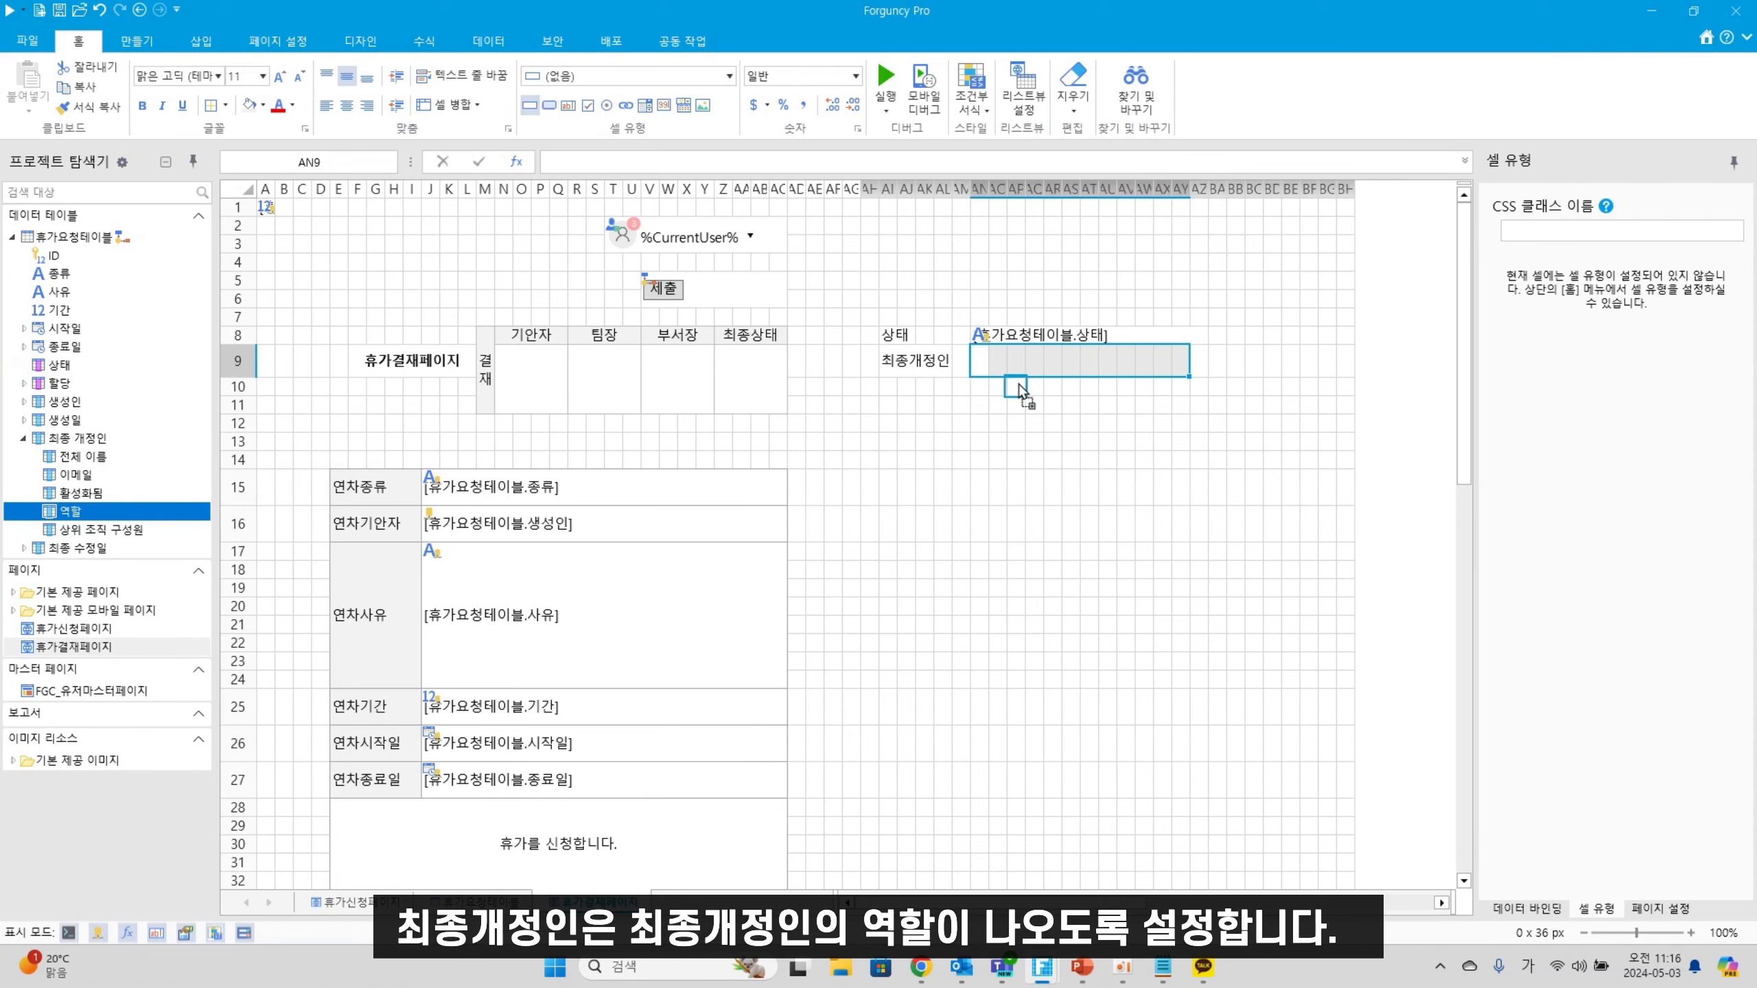
pyautogui.moveTo(1018, 391); pyautogui.dragTo(1035, 369)
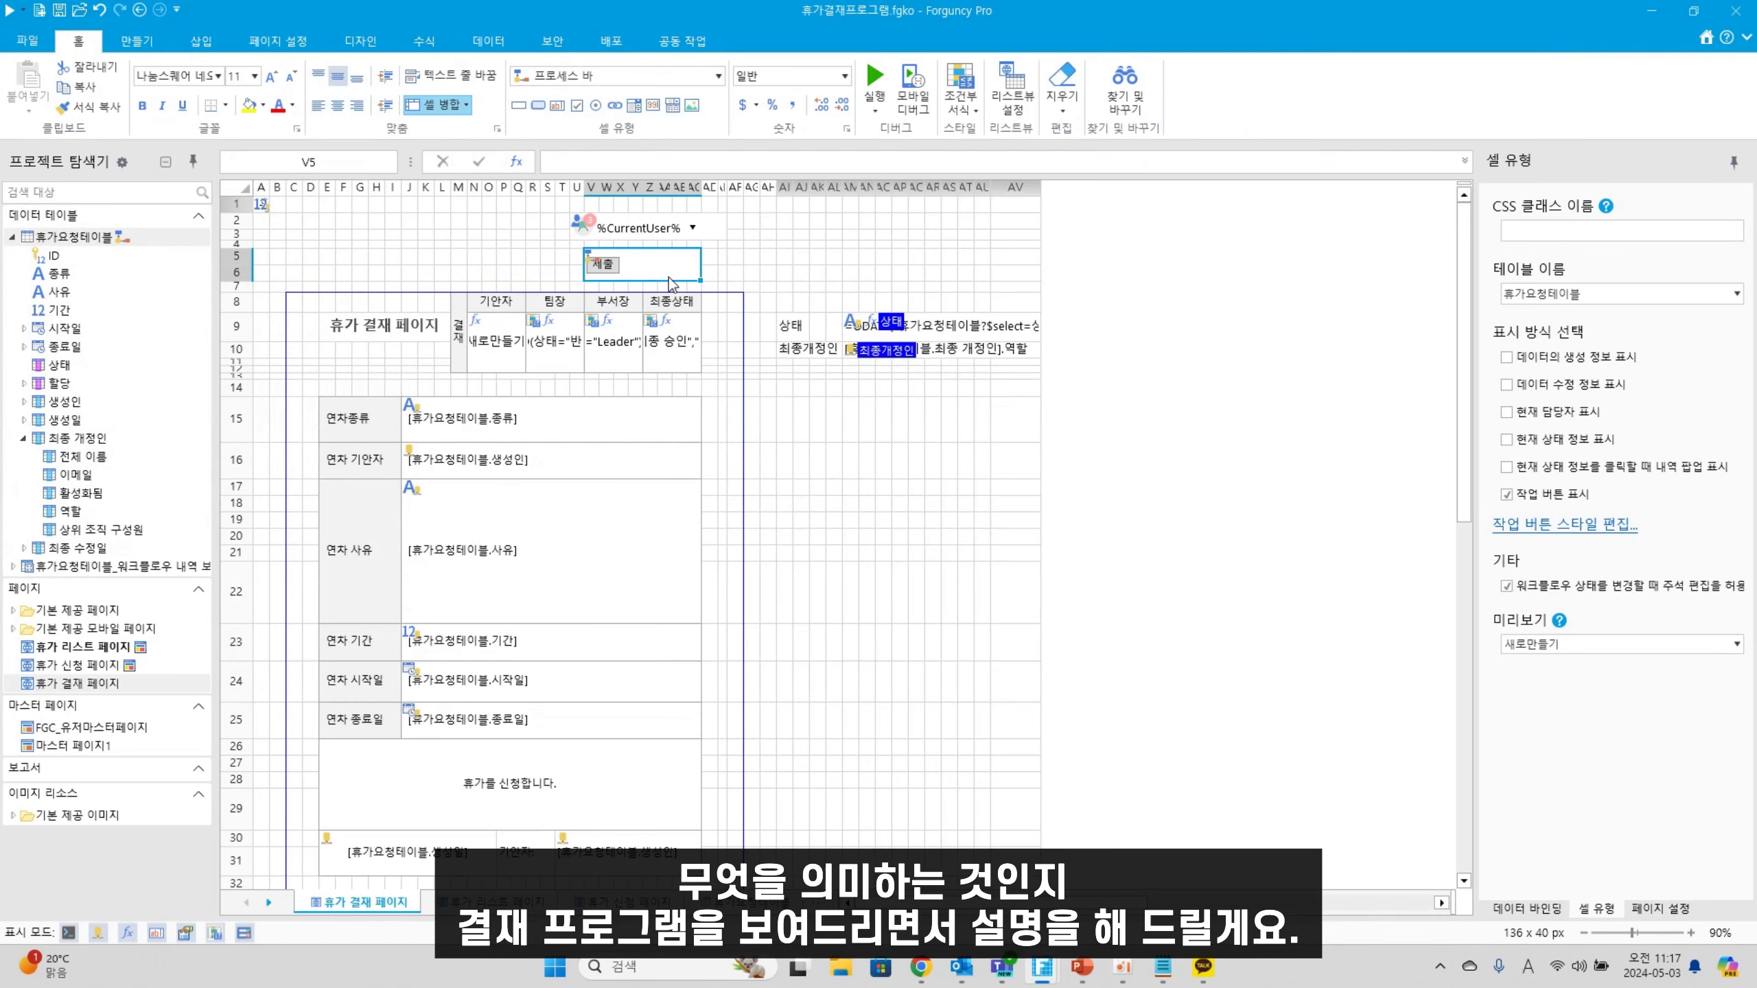
pyautogui.doubleClick(139, 238)
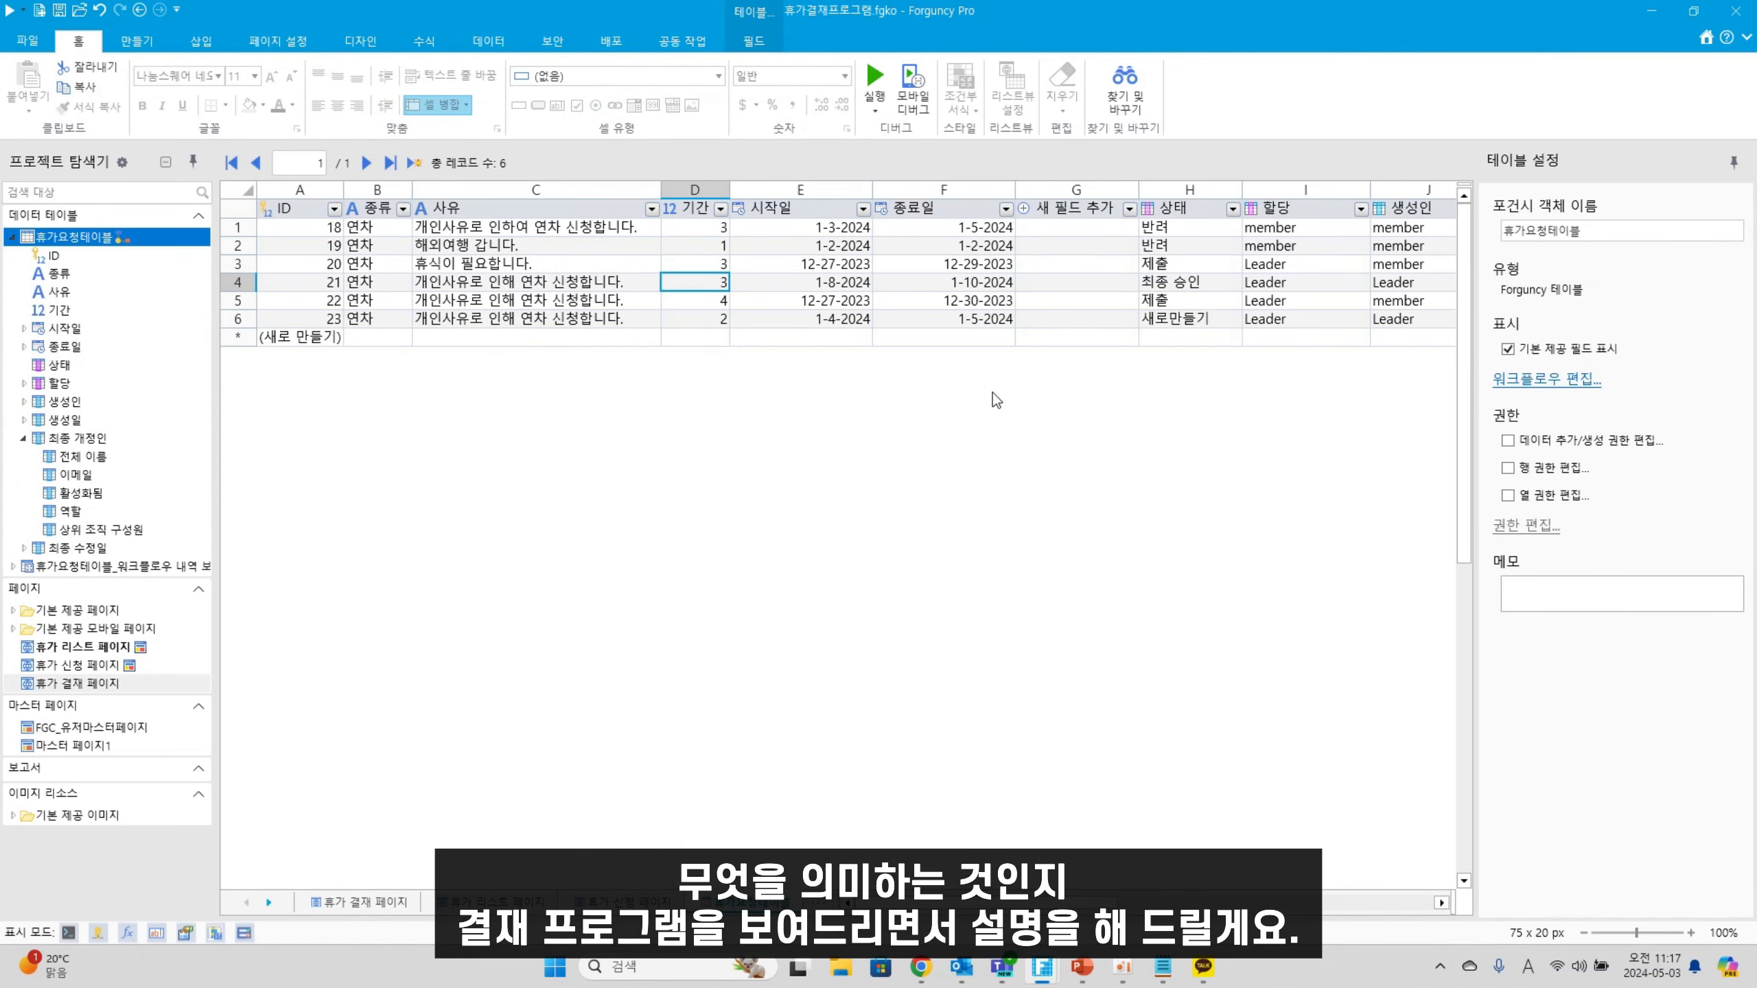
pyautogui.click(1289, 302)
pyautogui.click(1179, 232)
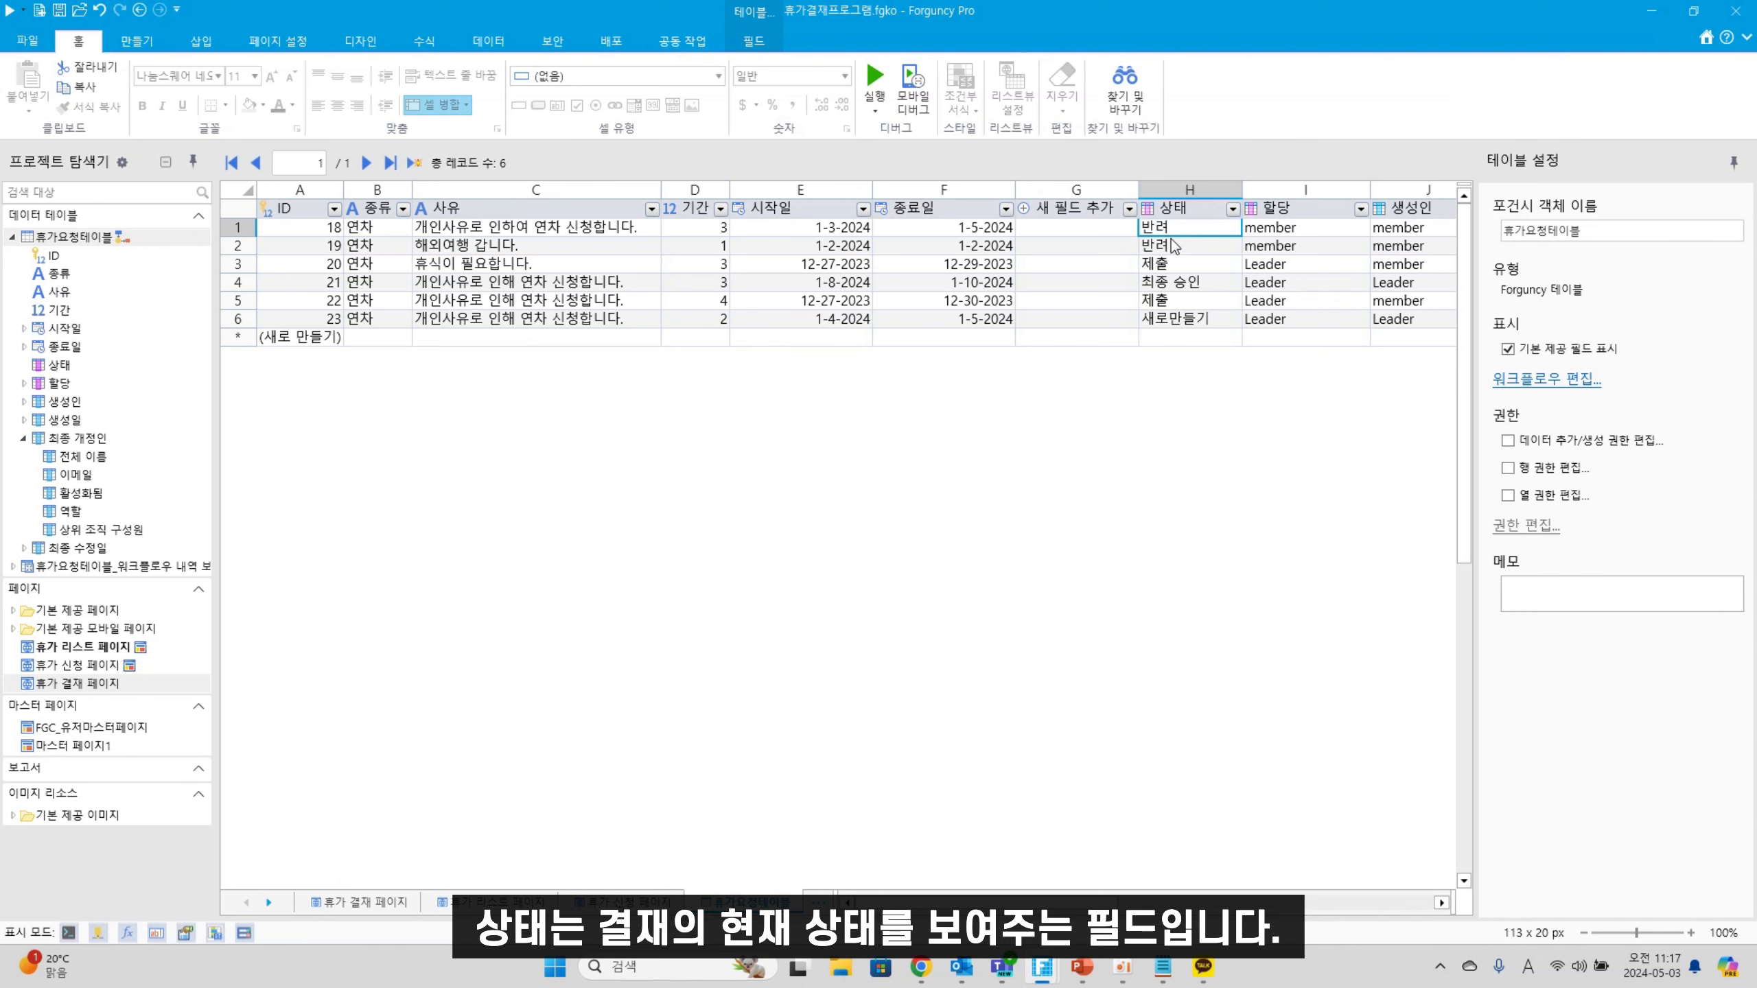
pyautogui.click(1196, 285)
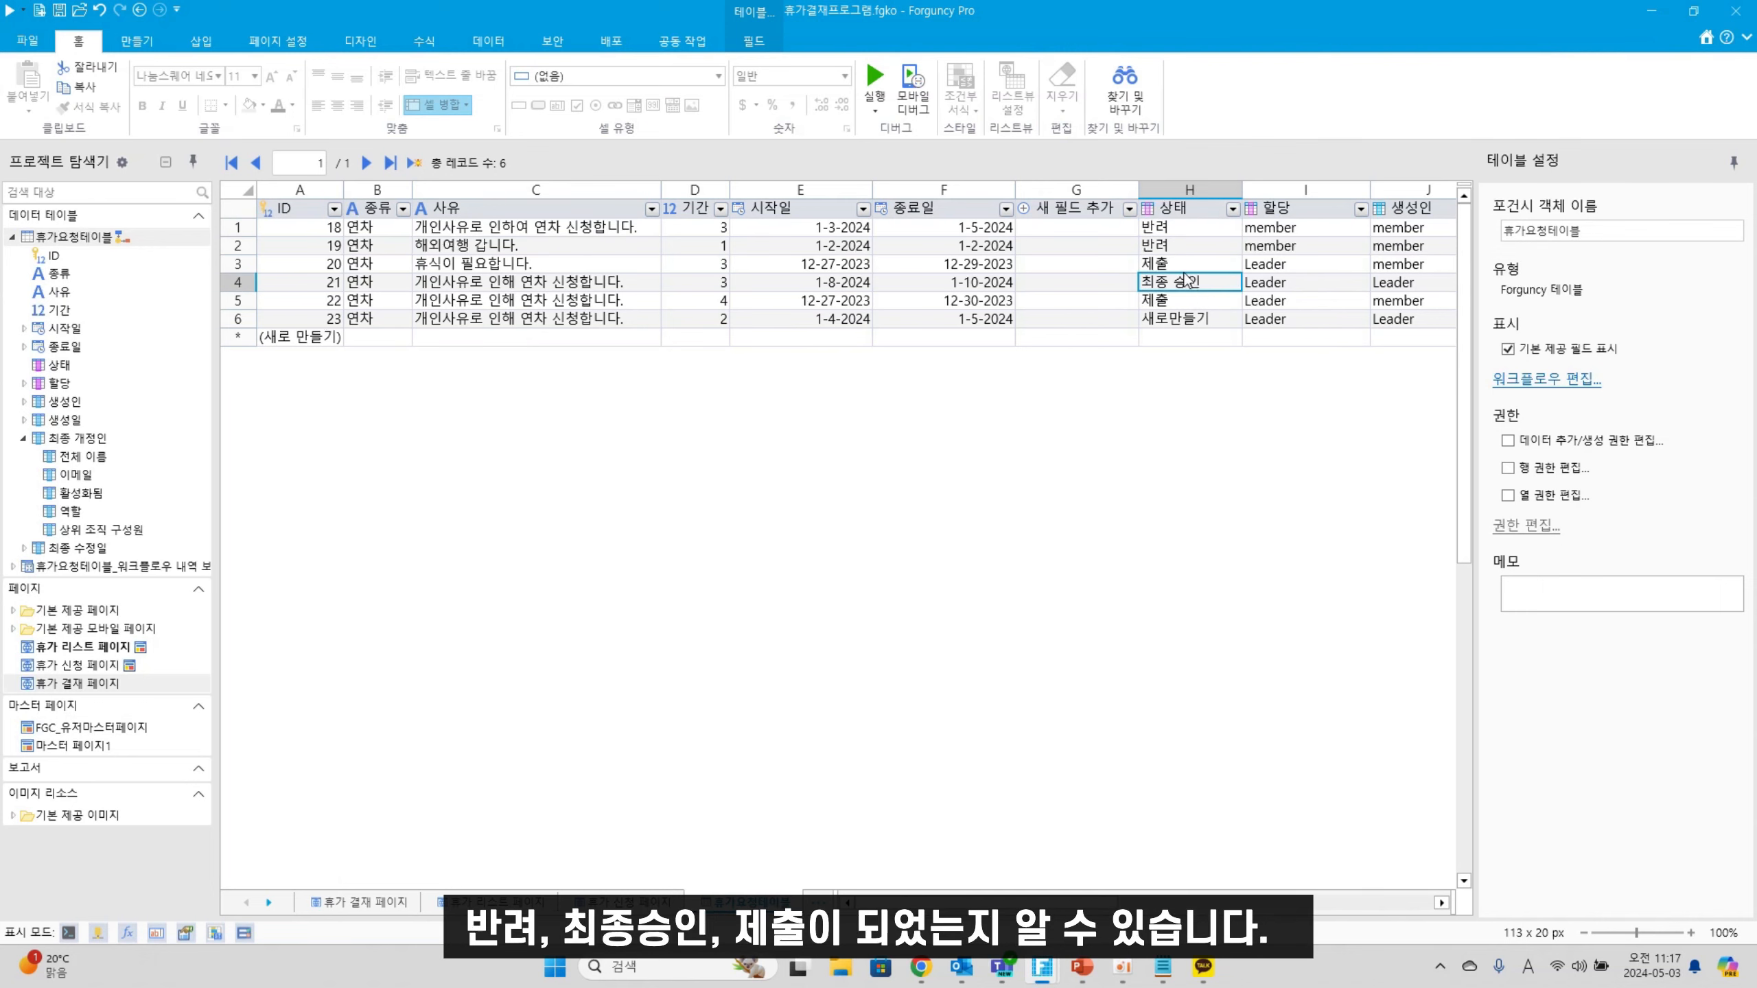
pyautogui.click(1190, 270)
pyautogui.click(1181, 305)
pyautogui.click(1188, 271)
pyautogui.click(1175, 303)
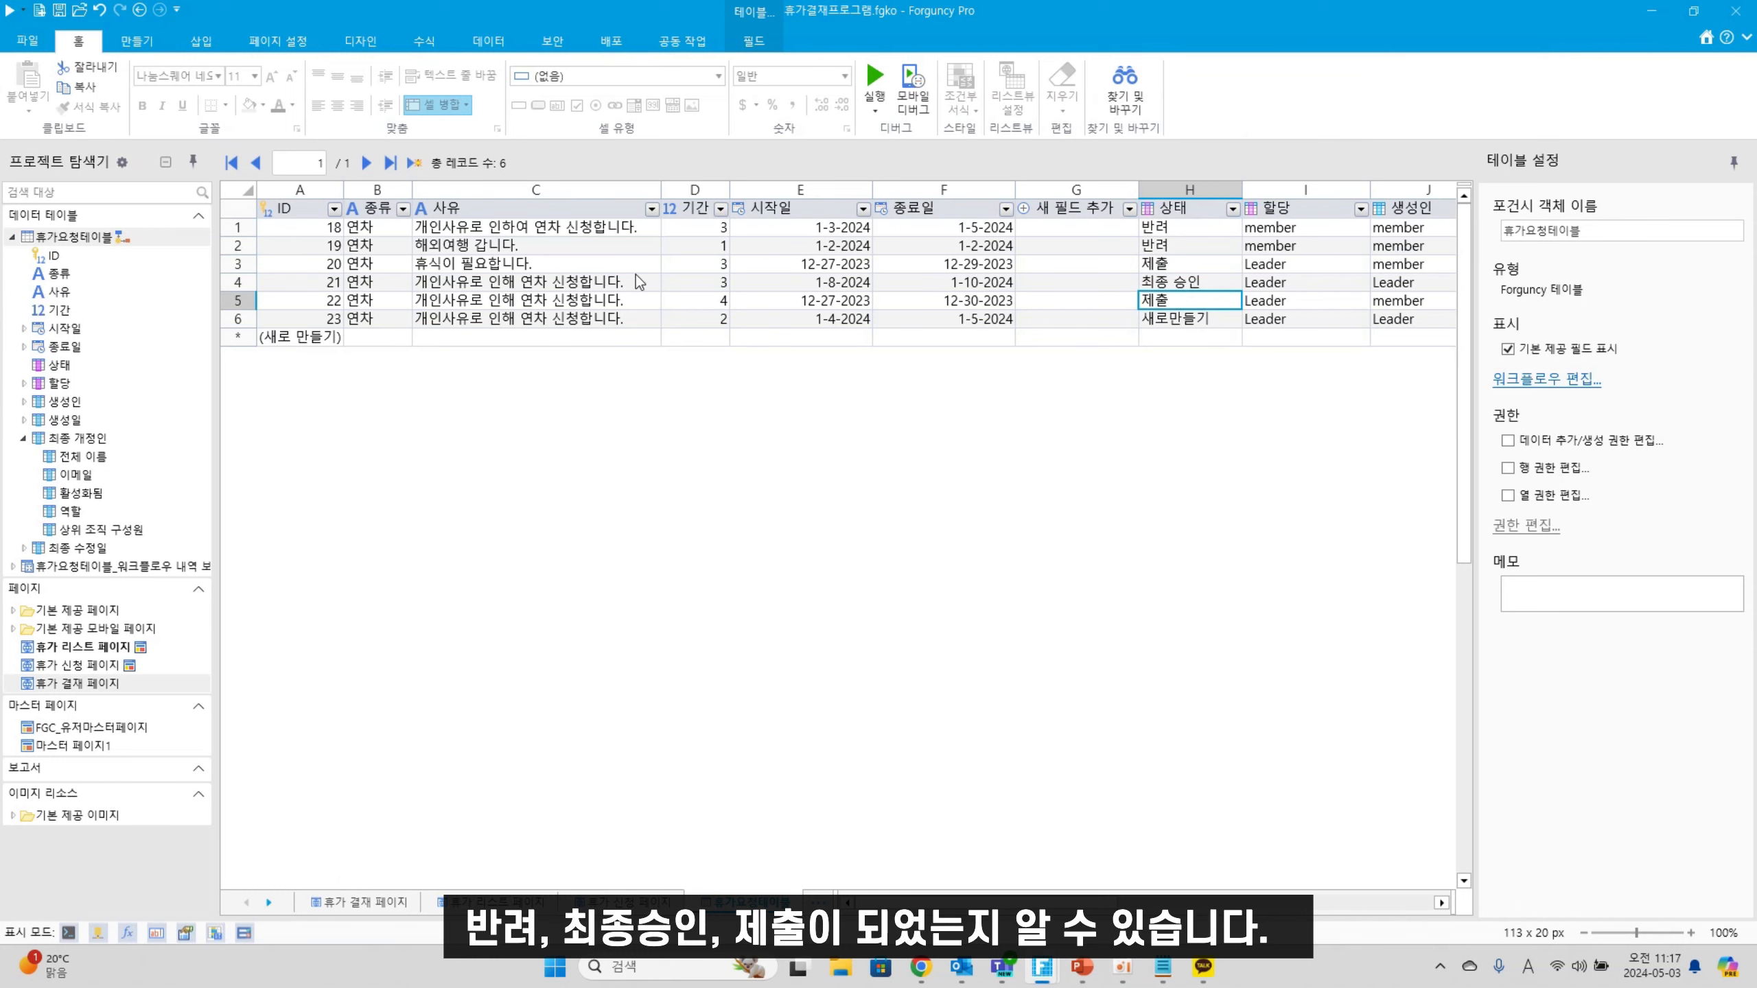
pyautogui.click(641, 280)
pyautogui.click(1237, 284)
pyautogui.hscroll(3, 1310, 234)
pyautogui.click(1307, 228)
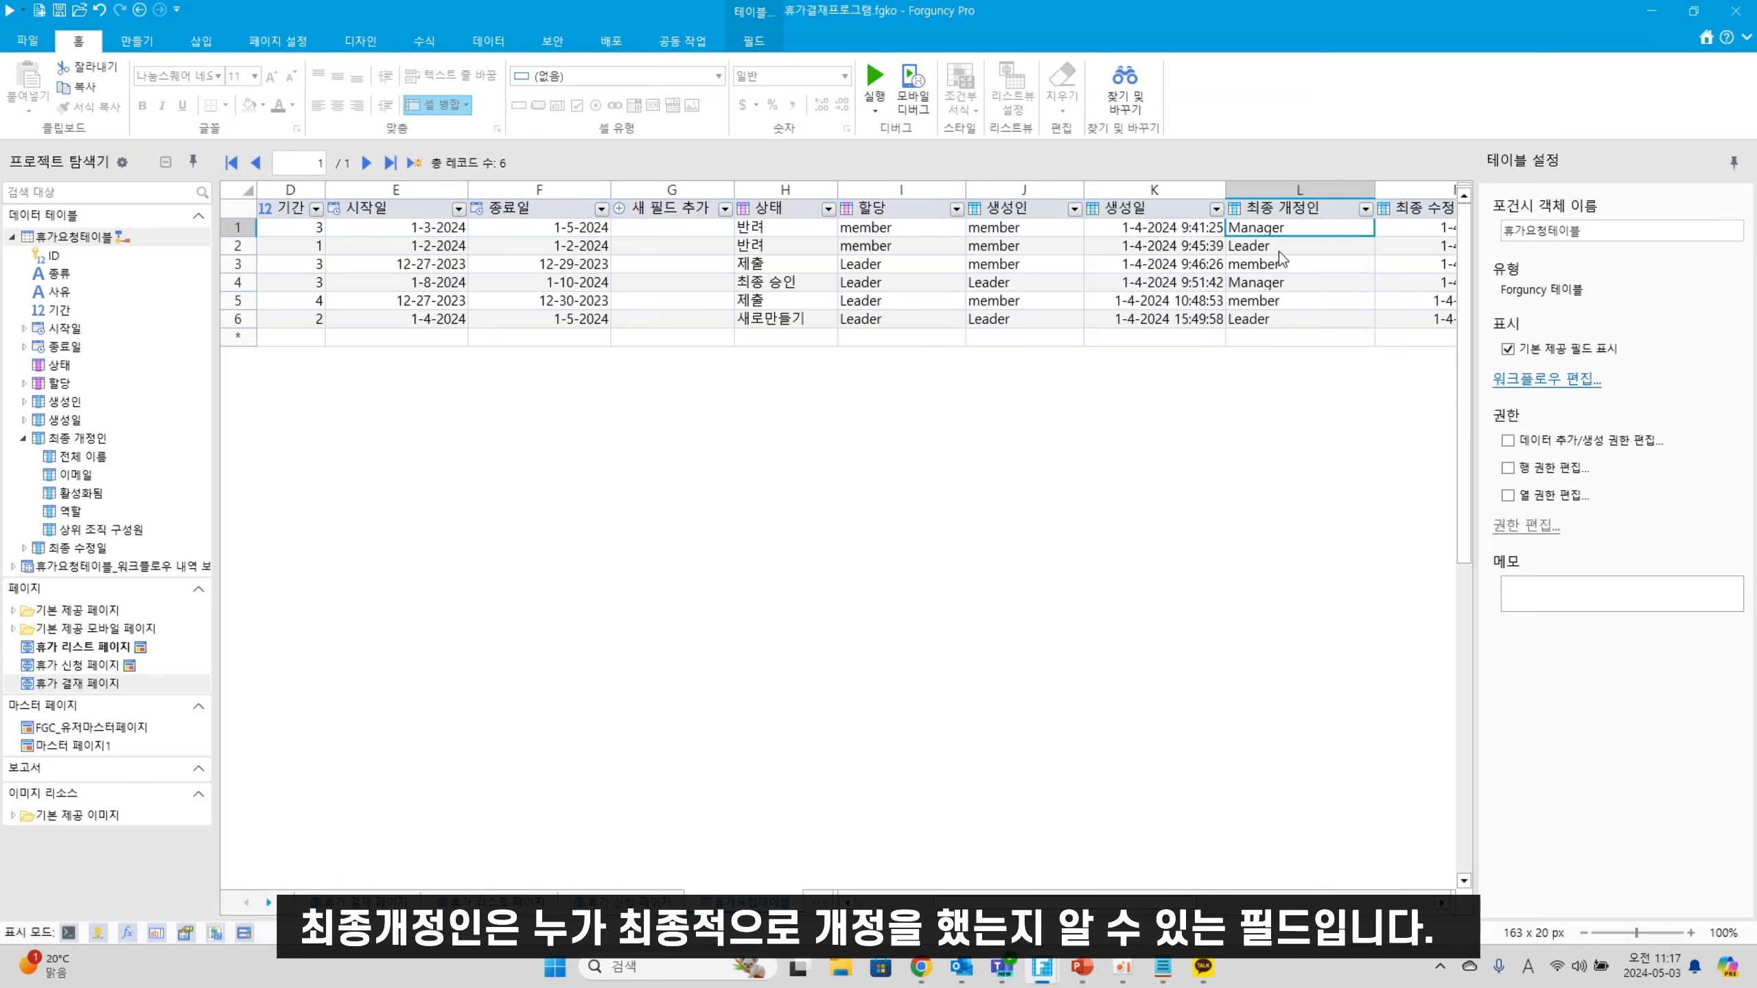
pyautogui.click(1284, 251)
pyautogui.click(1281, 269)
pyautogui.click(1279, 285)
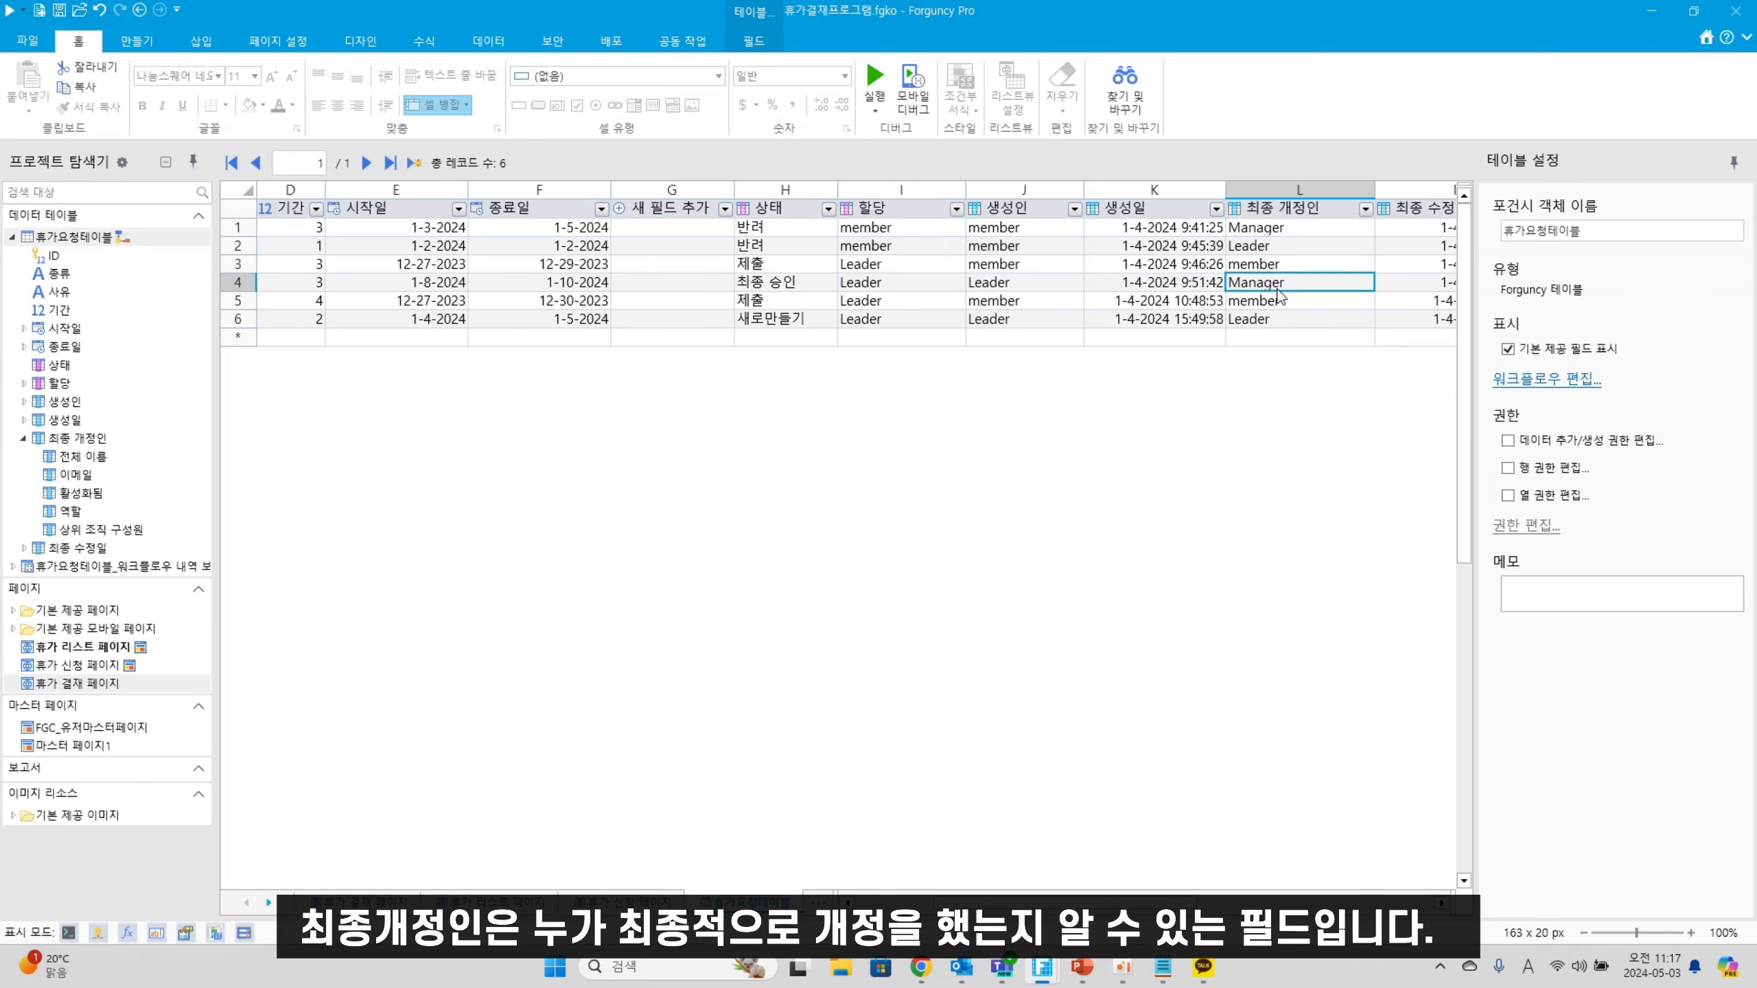
pyautogui.click(1274, 319)
pyautogui.click(1288, 242)
pyautogui.click(1274, 284)
pyautogui.click(1271, 305)
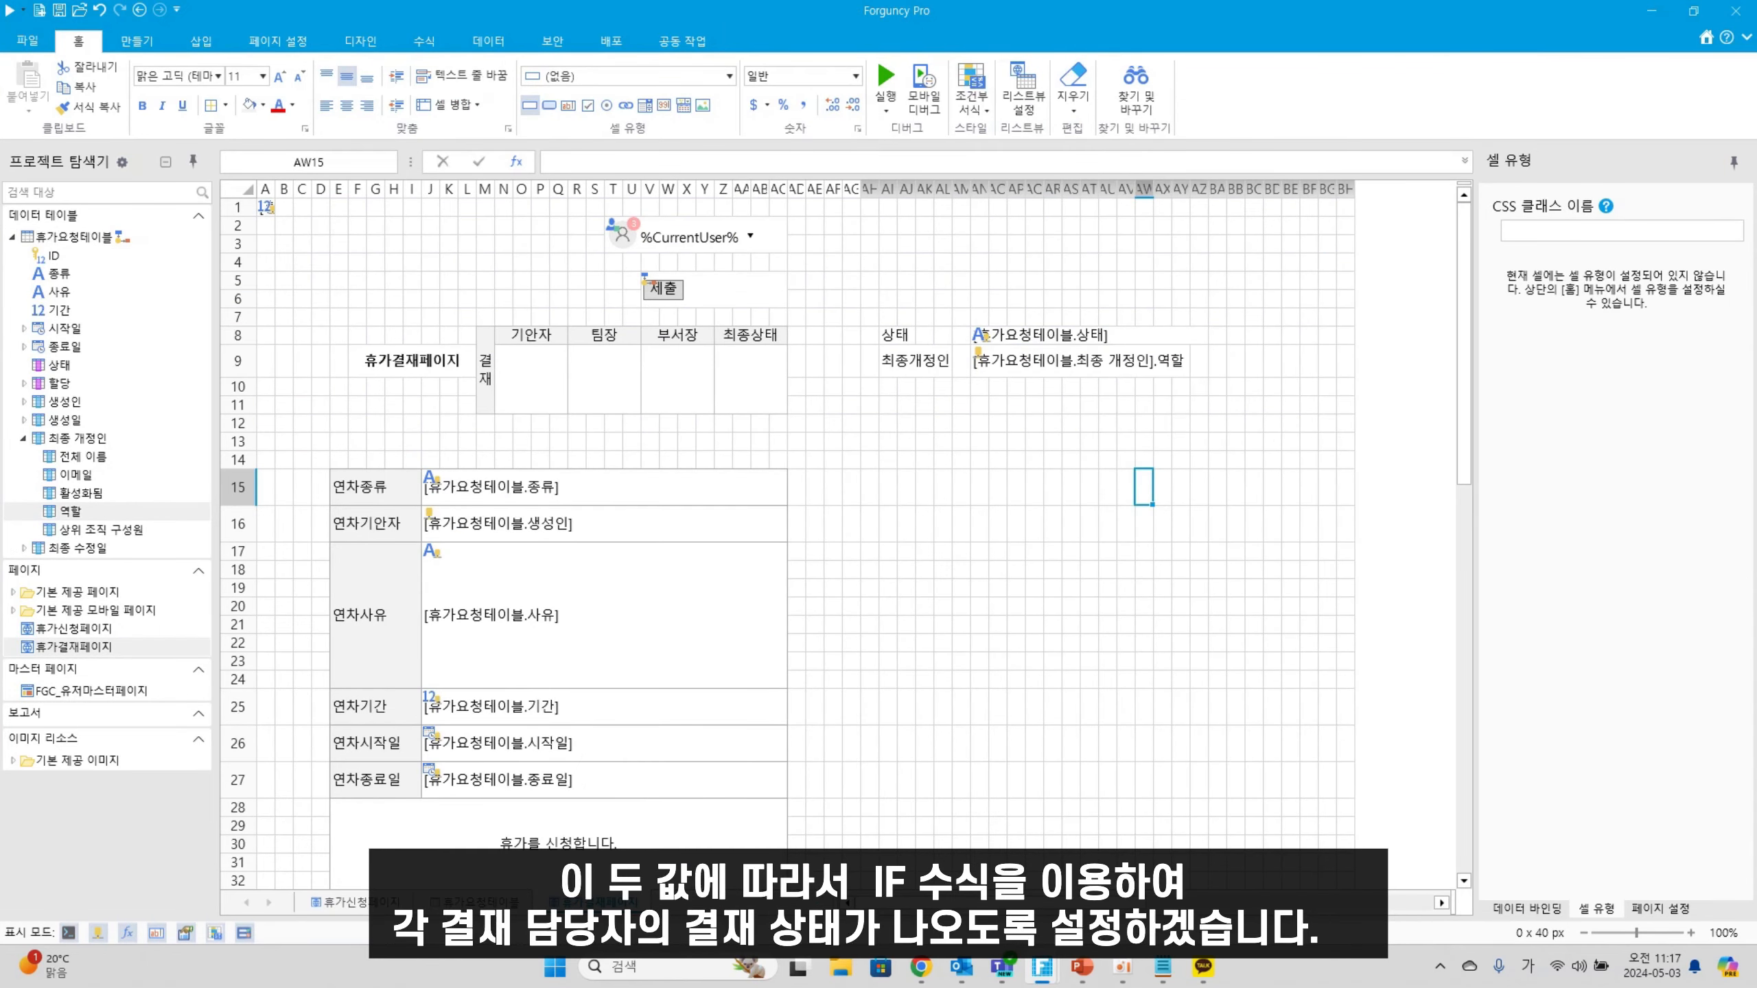
# Step through the 최종개정인 cell and the row 9 approval boxes from 기안자 to 최종상태
pyautogui.click(1012, 335)
pyautogui.click(989, 360)
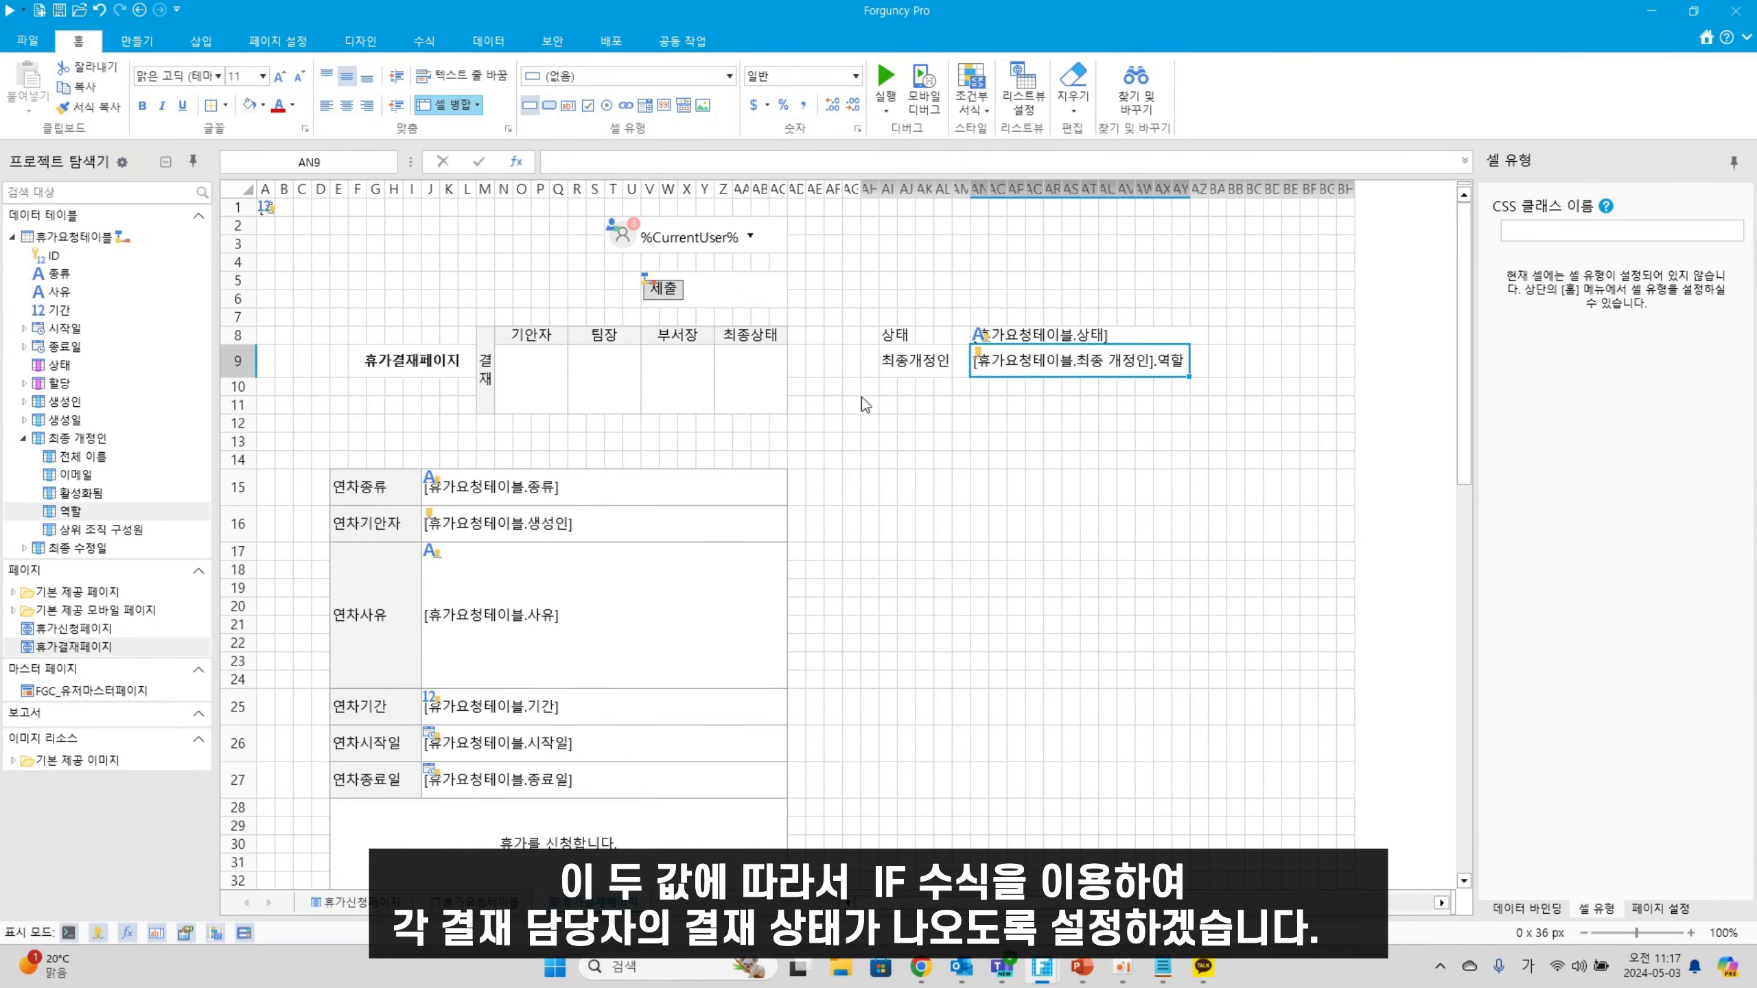
pyautogui.click(536, 389)
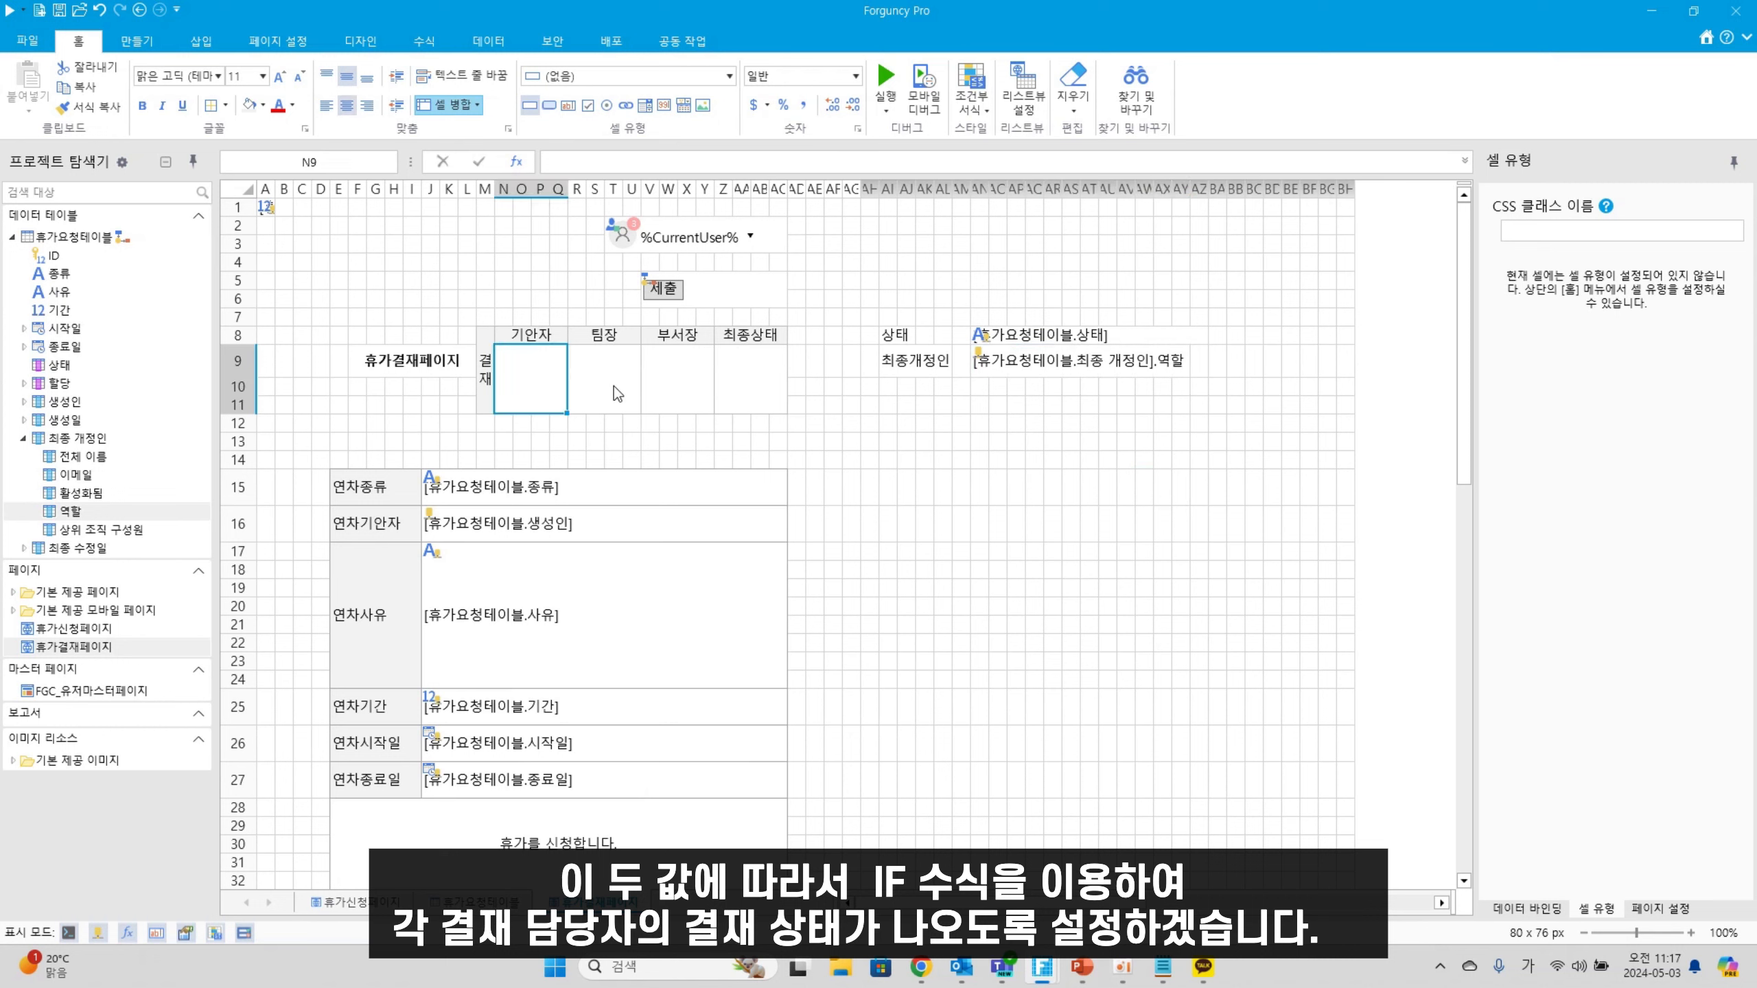
pyautogui.press('Right')
pyautogui.press('Right')
pyautogui.press('Right')
pyautogui.press('Left')
pyautogui.press('Left')
pyautogui.press('Left')
pyautogui.press('Right')
pyautogui.press('Right')
pyautogui.click(741, 385)
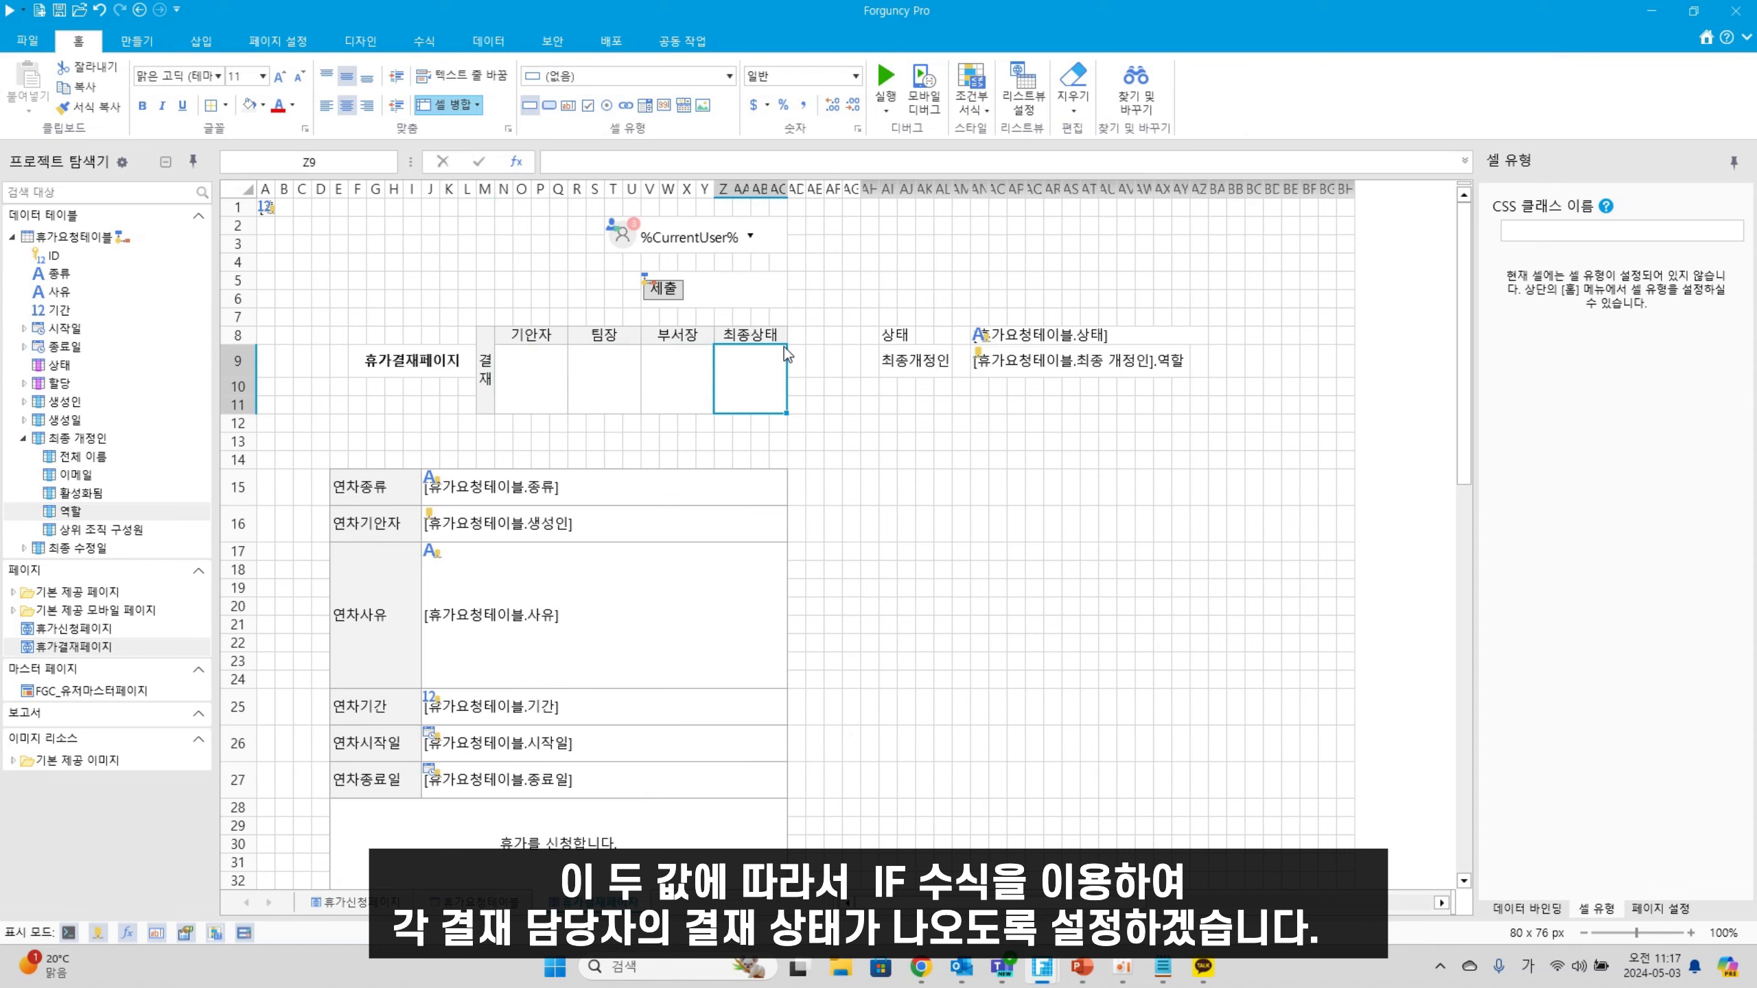
# Launch a blank Notepad window beside Forguncy for drafting formulas
pyautogui.click(1169, 968)
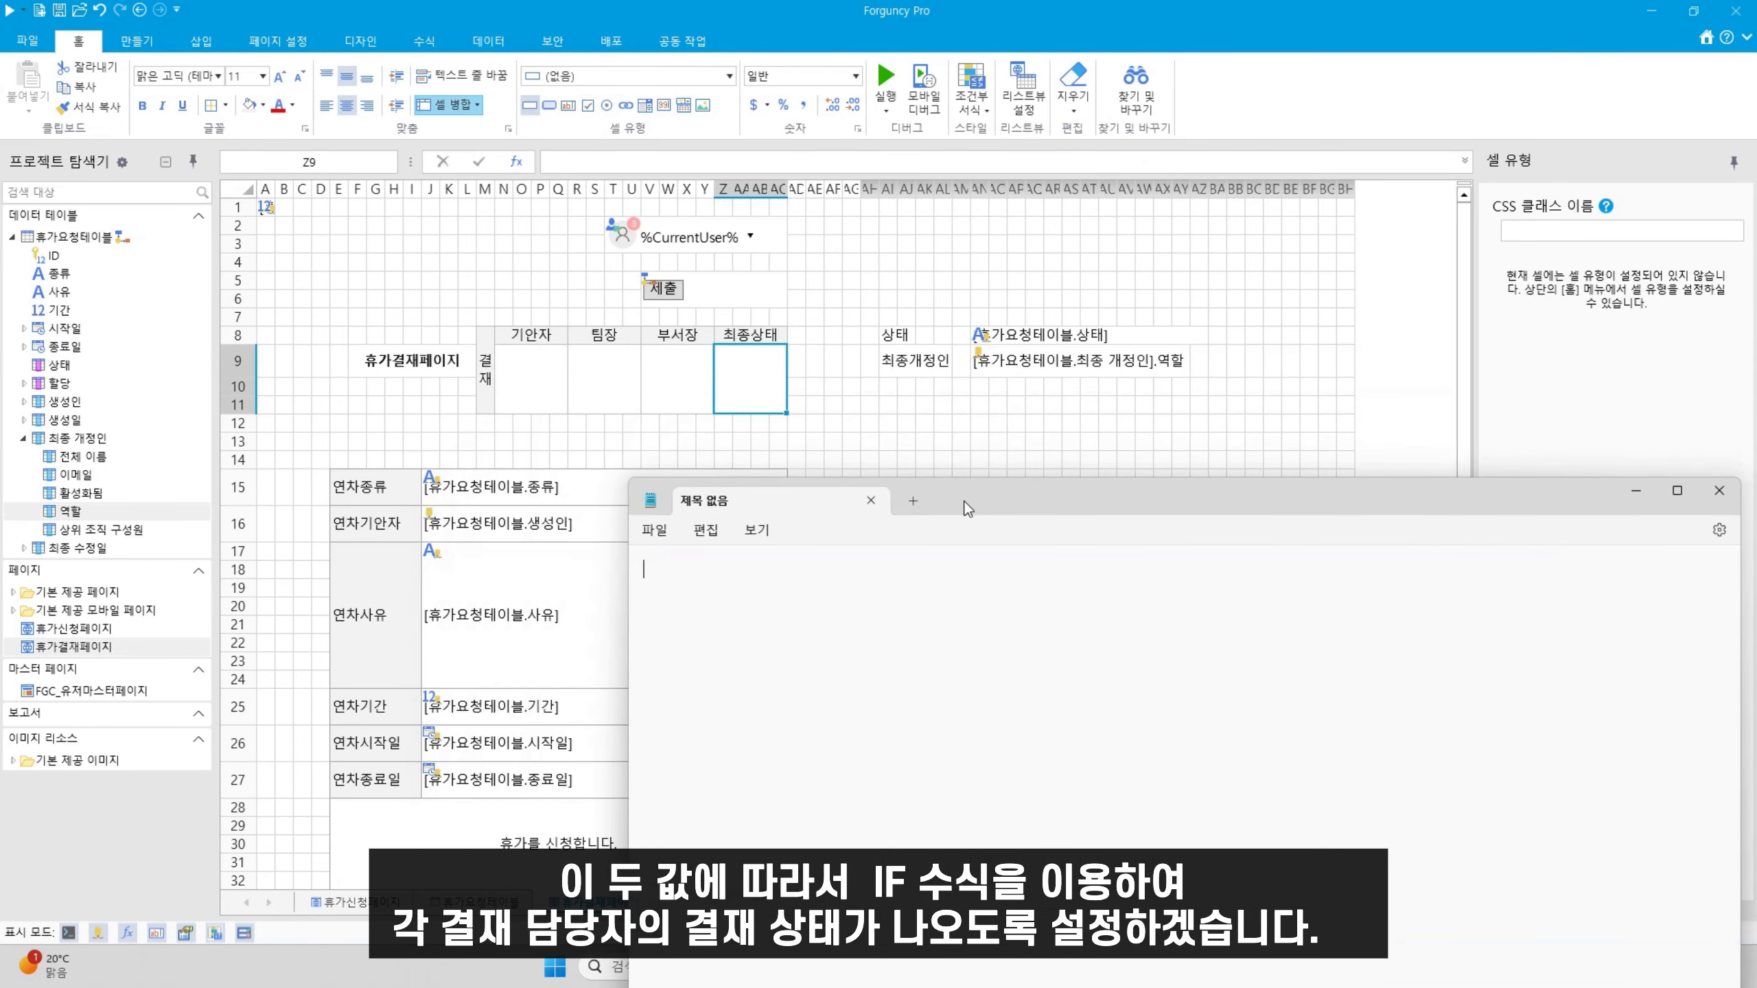
pyautogui.click(559, 390)
pyautogui.click(570, 164)
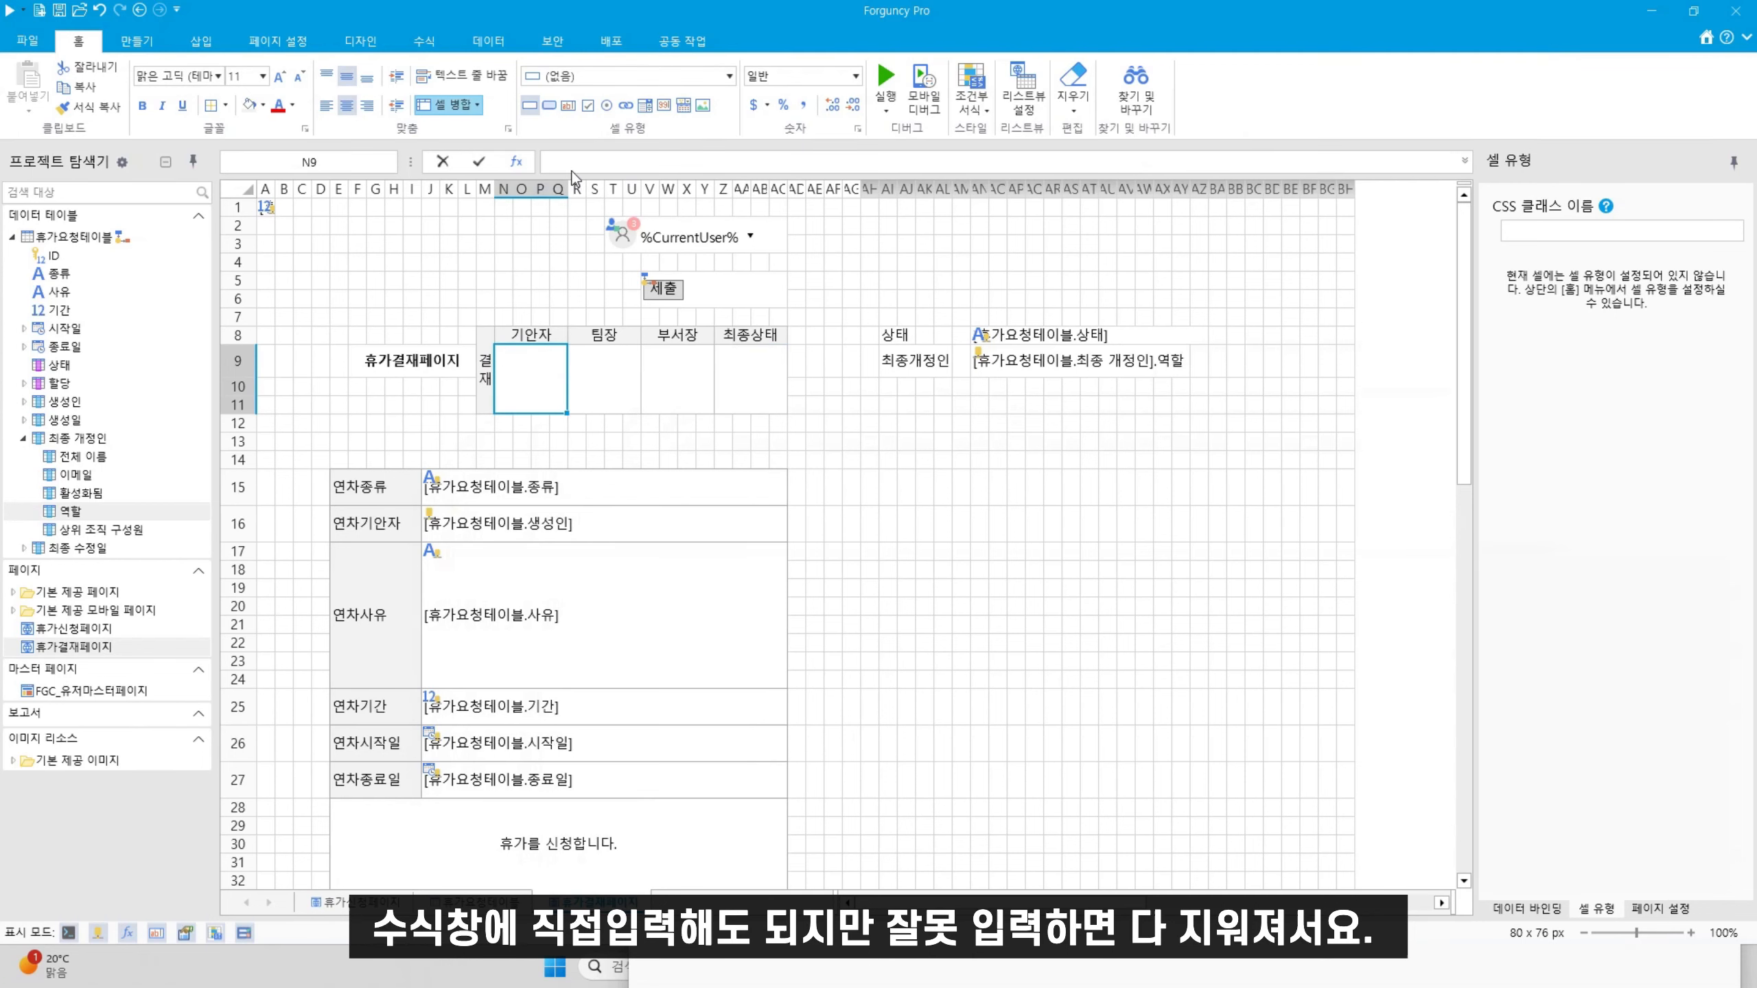
pyautogui.click(1037, 952)
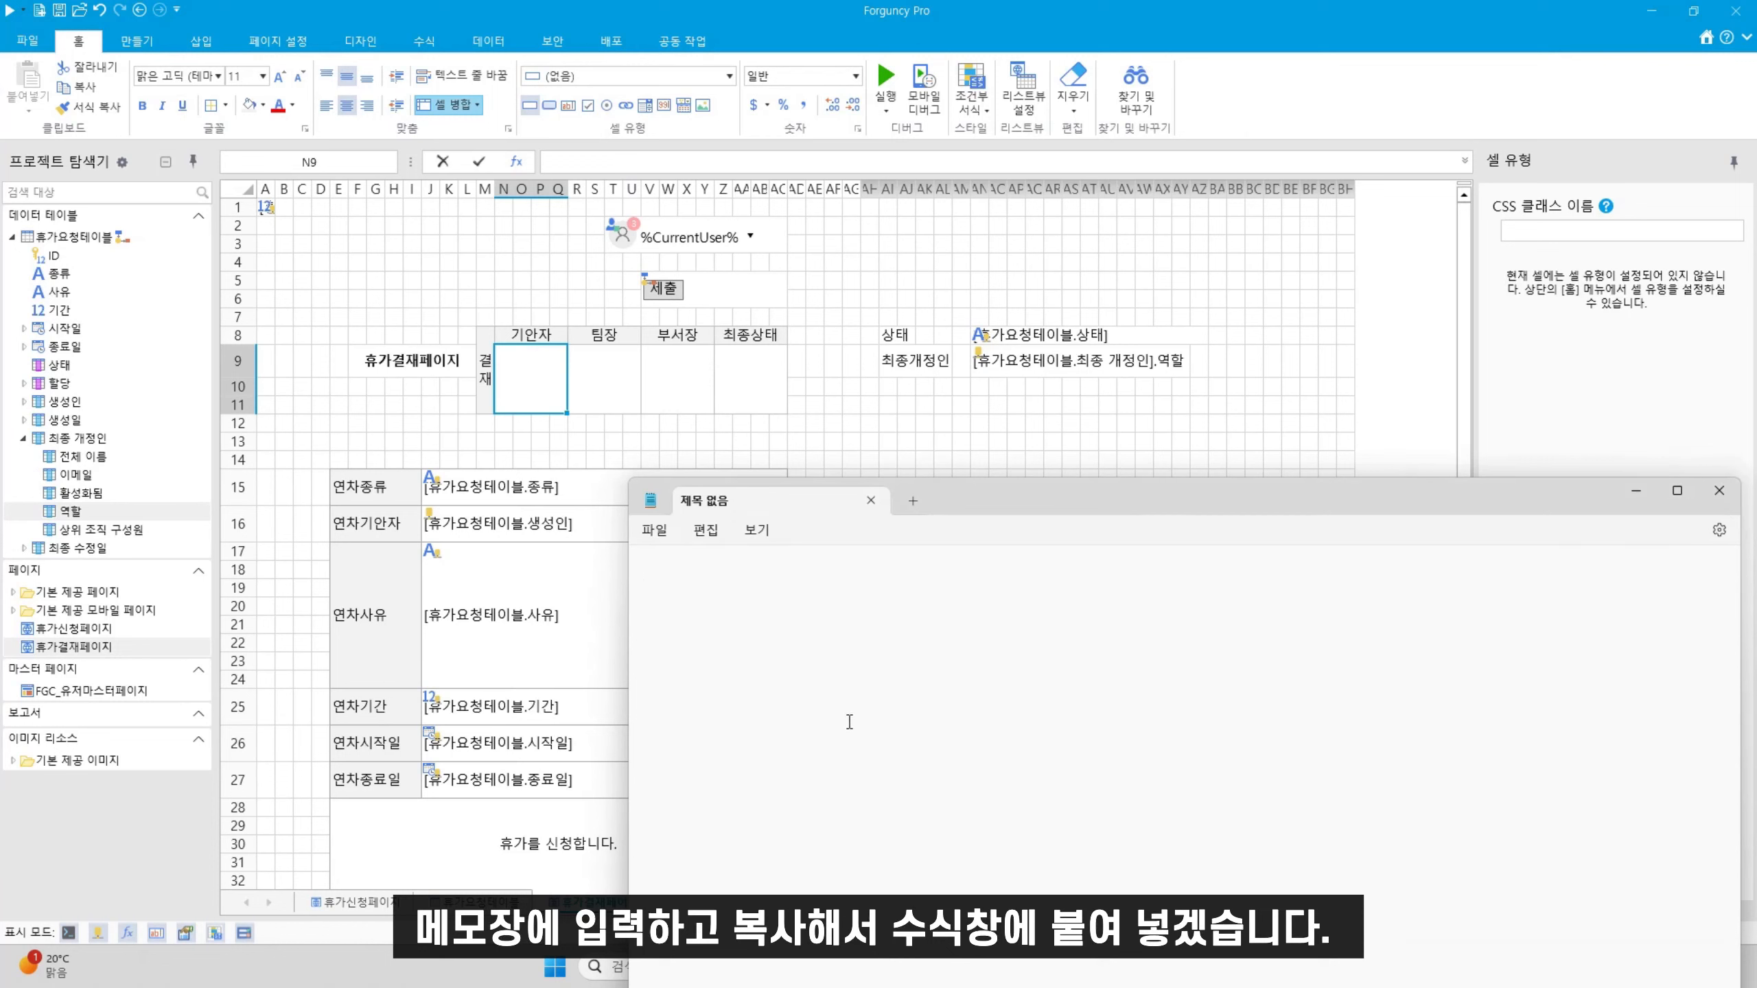
# Select the 상태 binding cell AN8 to begin naming it
pyautogui.click(1076, 341)
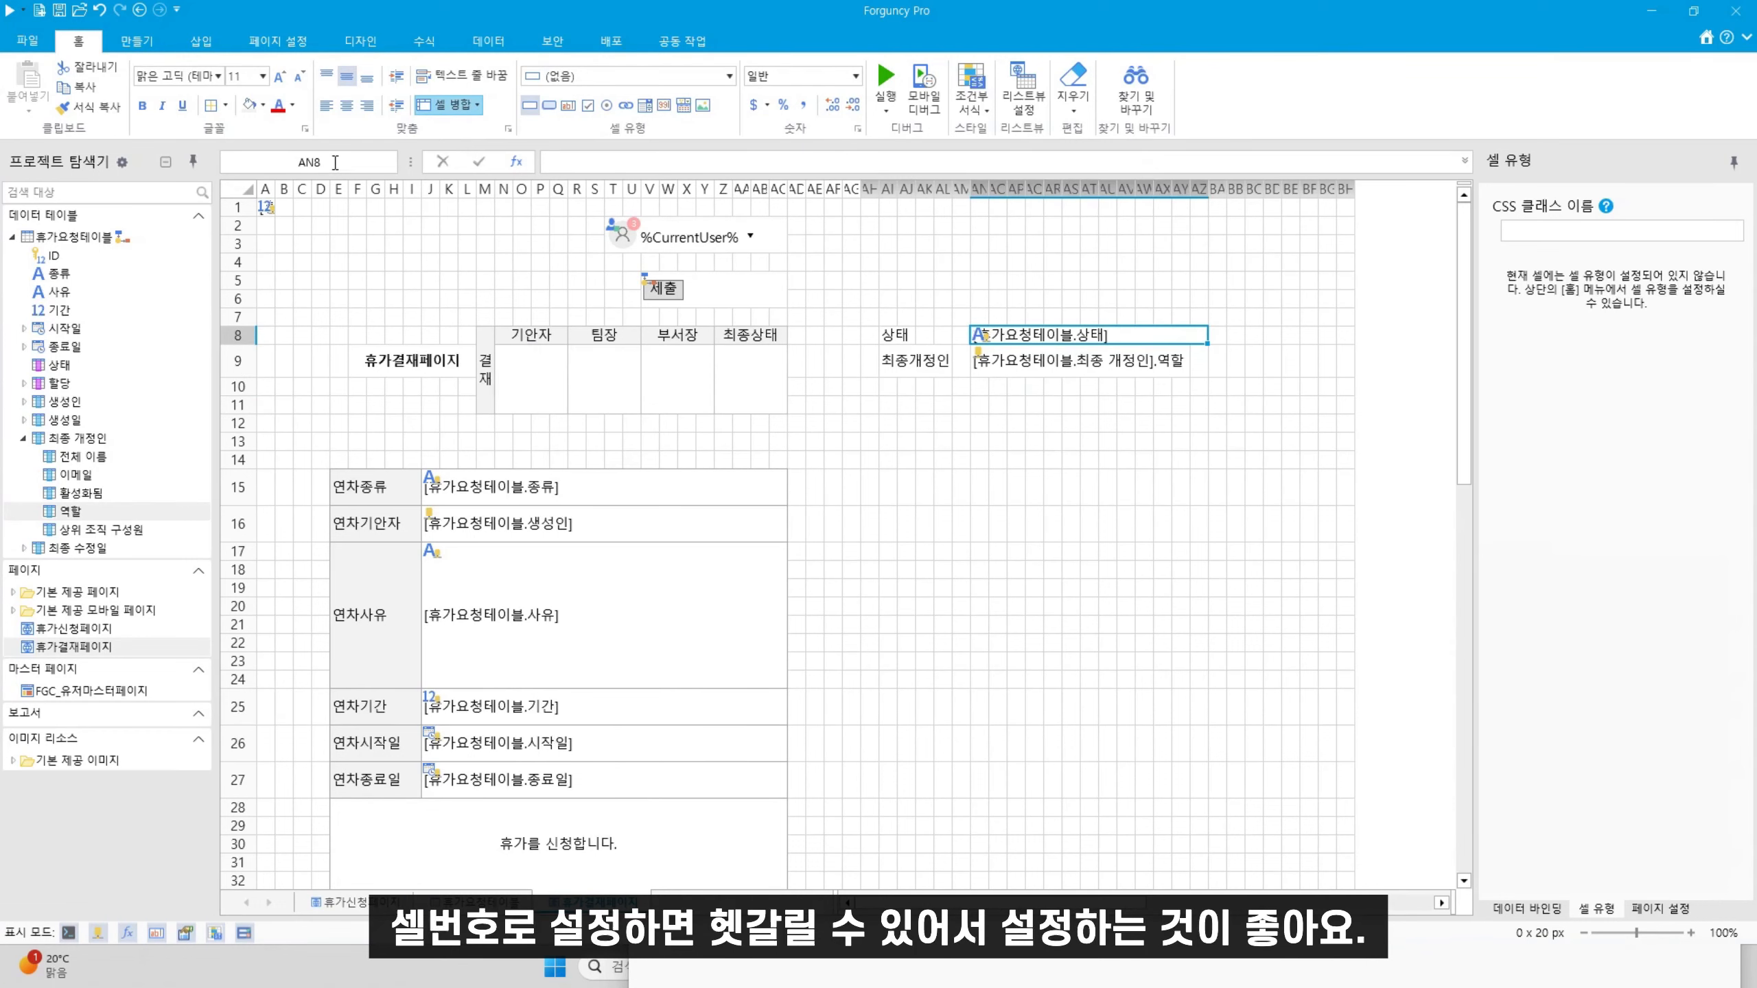
pyautogui.click(1015, 372)
pyautogui.click(1027, 339)
pyautogui.click(365, 162)
# Name the status binding cell AN8 '상태'
pyautogui.press('BackSpace')
pyautogui.write('ㅅ')
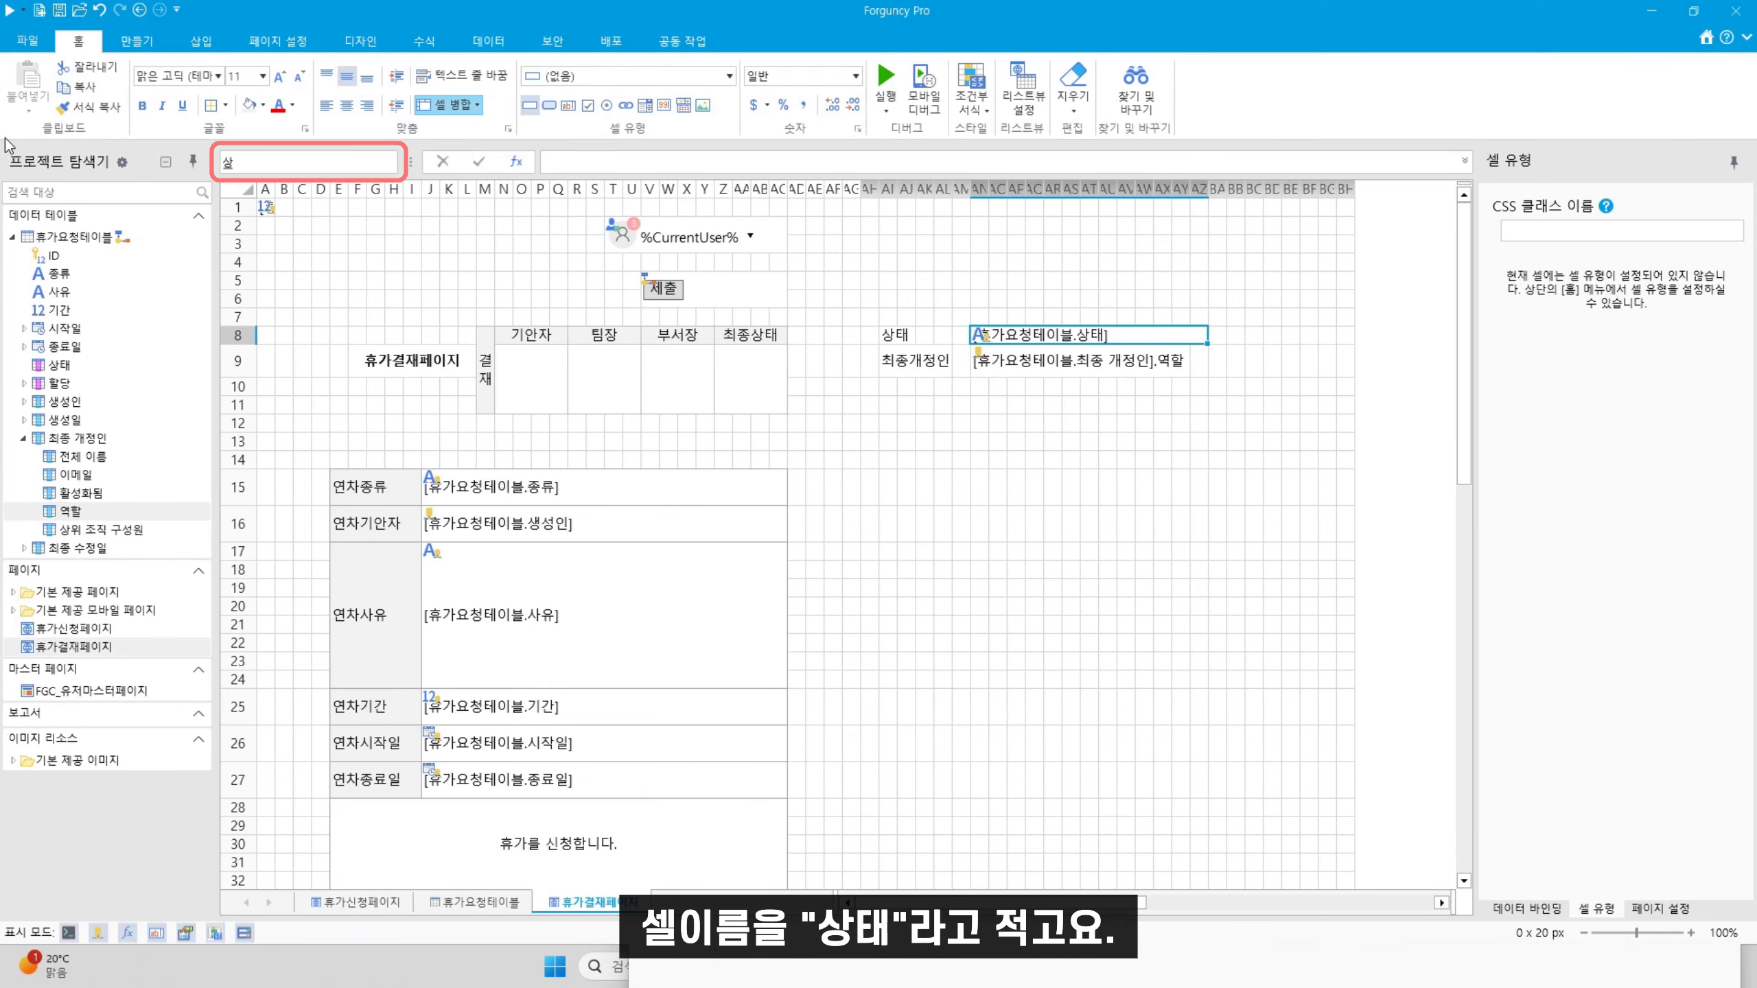
pyautogui.write('태')
pyautogui.press('Return')
# Name the role cell AN9 '최종개정인' and check both named cells
pyautogui.click(1022, 375)
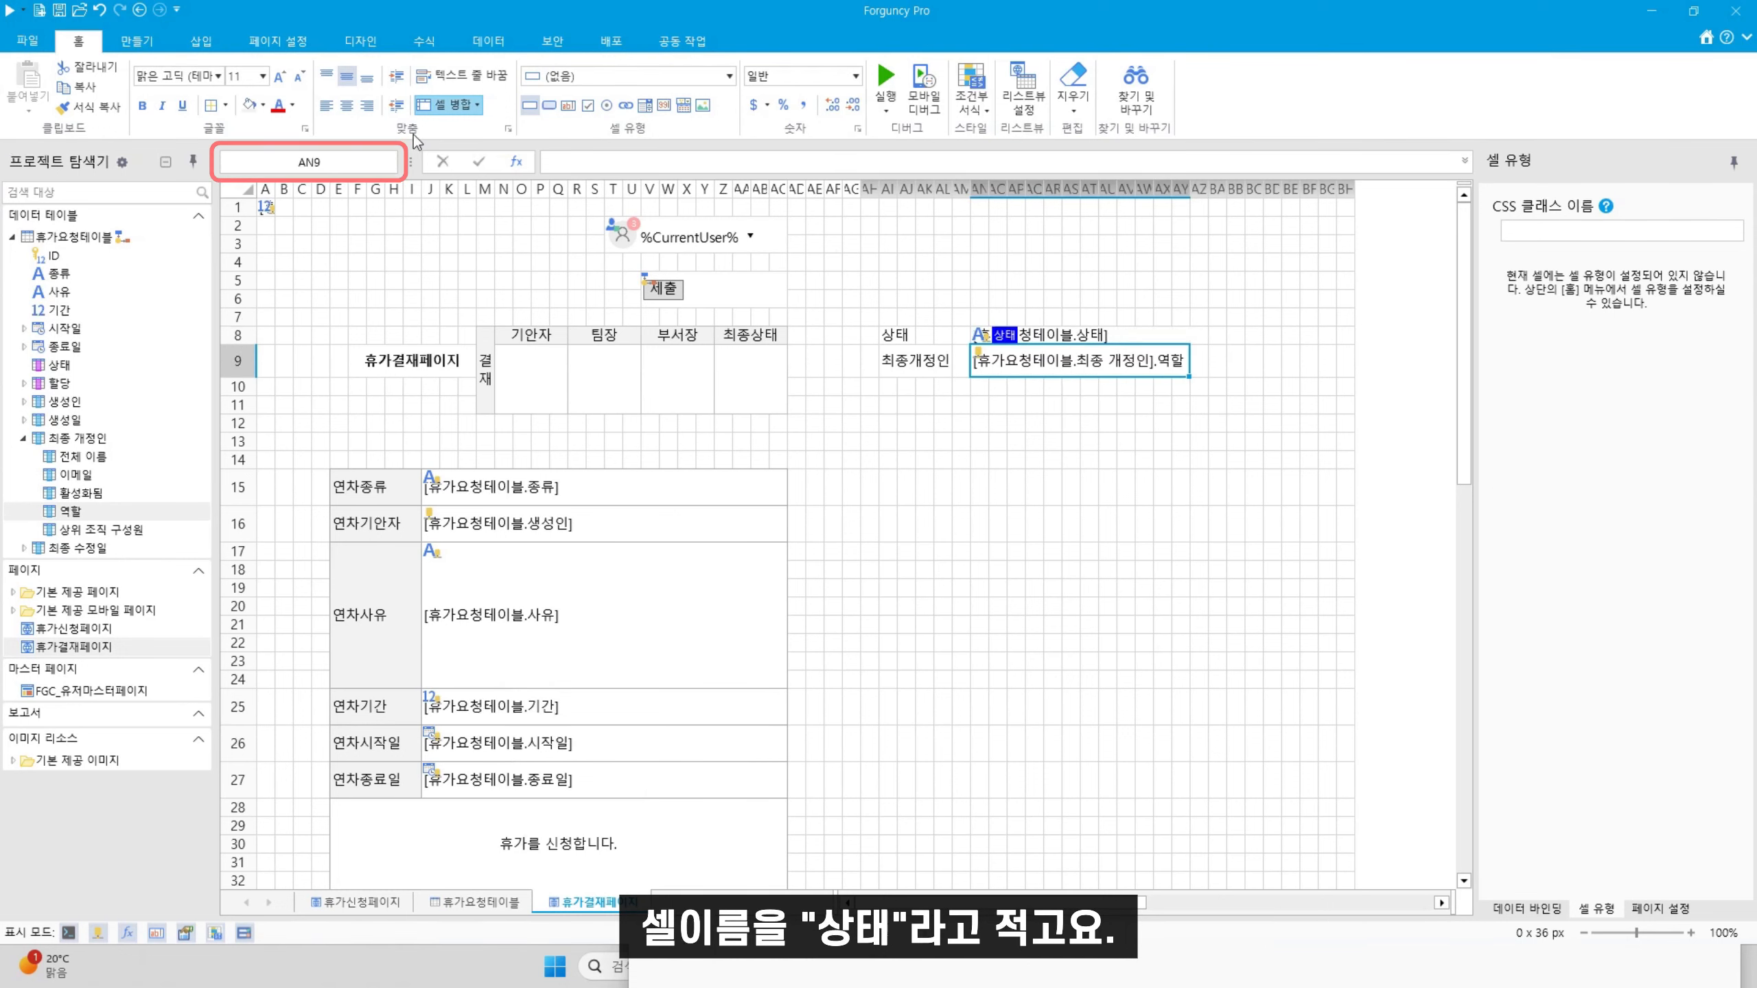
pyautogui.click(365, 162)
pyautogui.write('최종개정이')
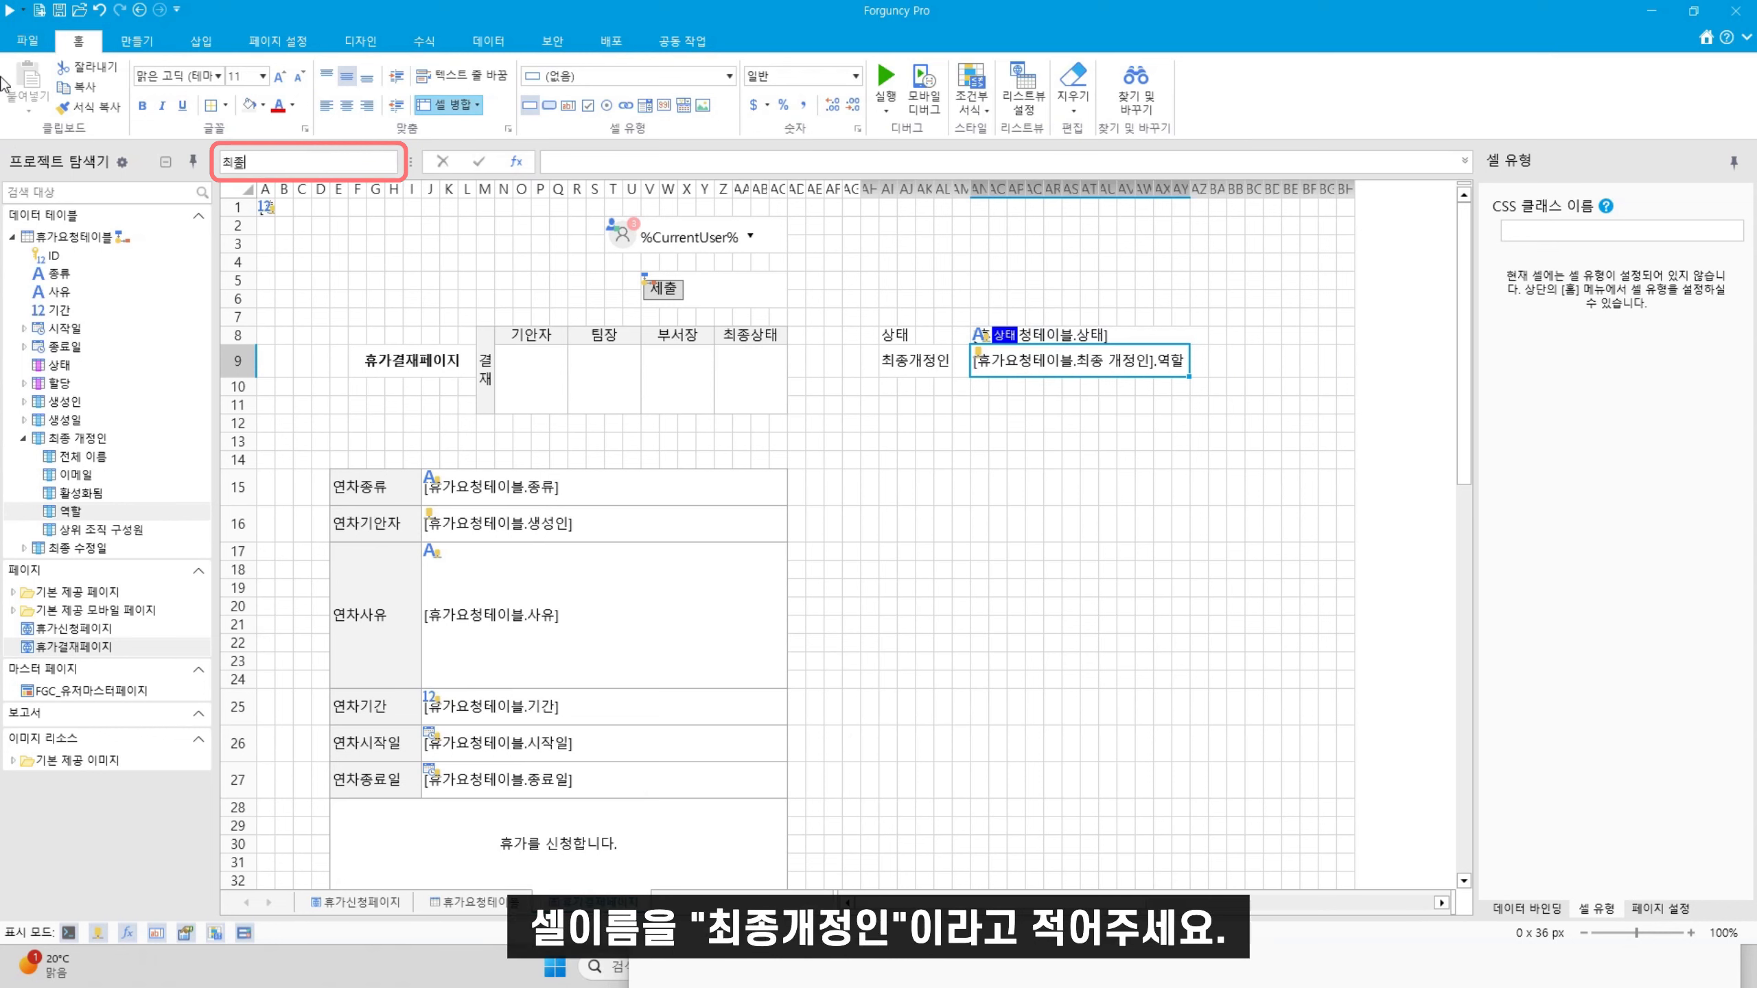
pyautogui.press('Return')
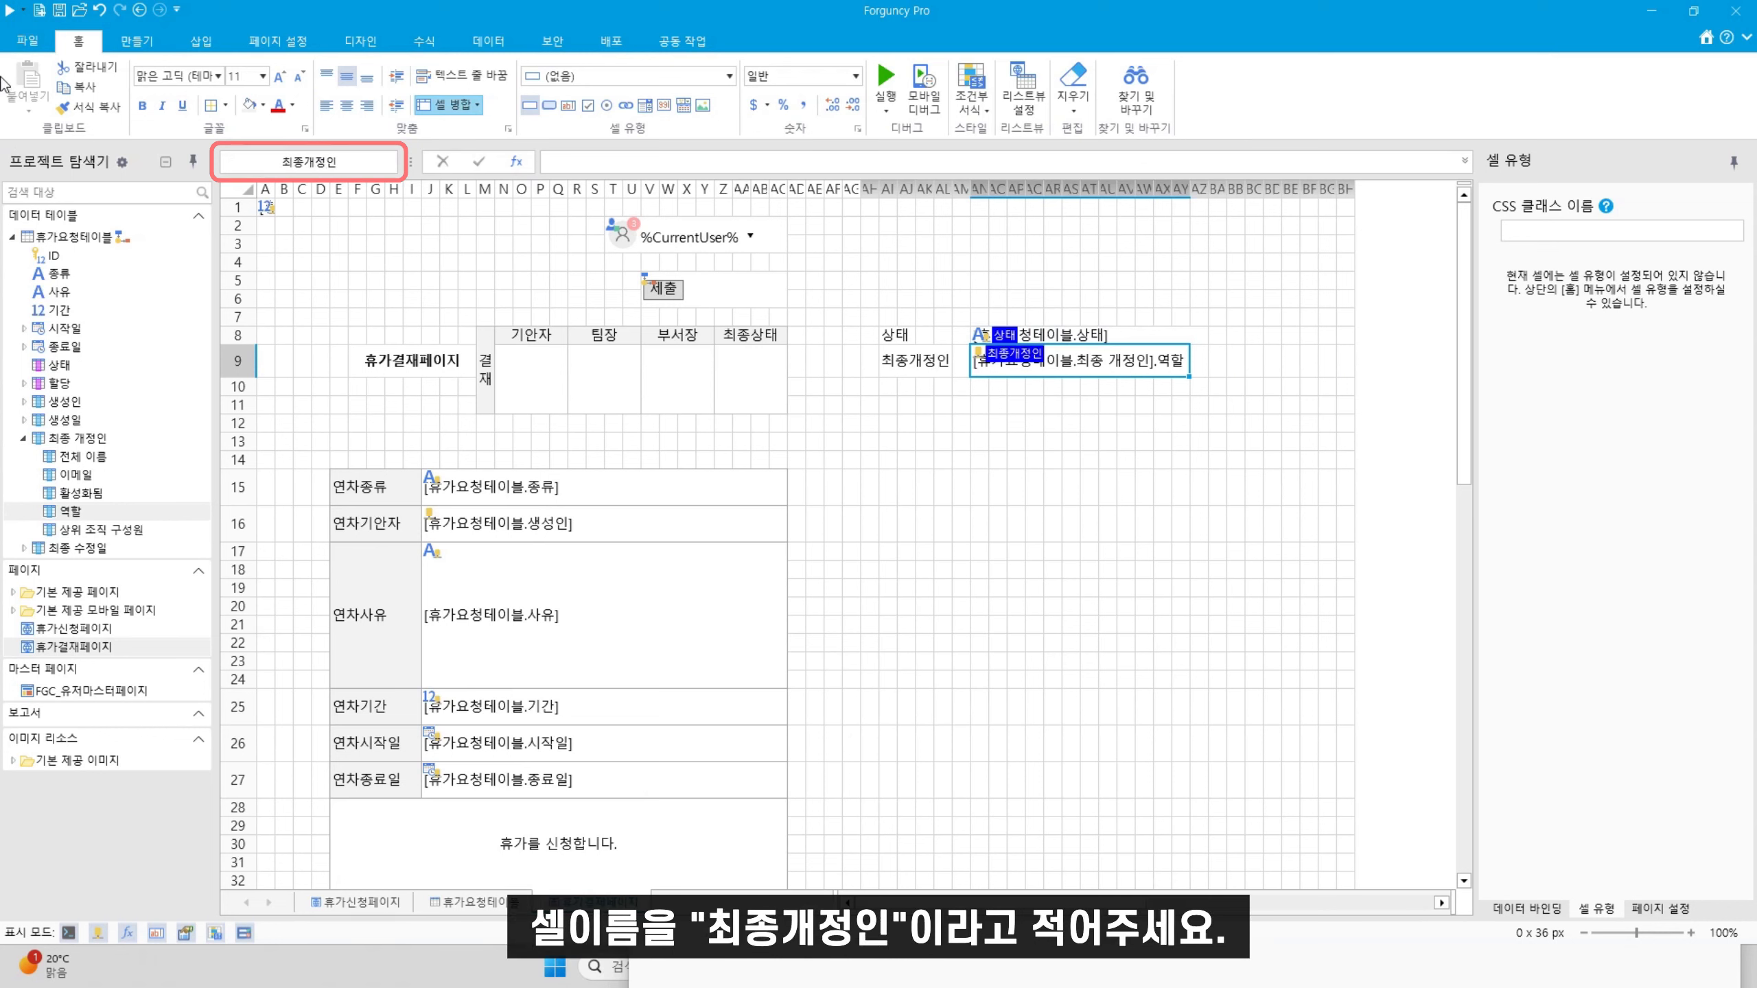
pyautogui.click(1056, 342)
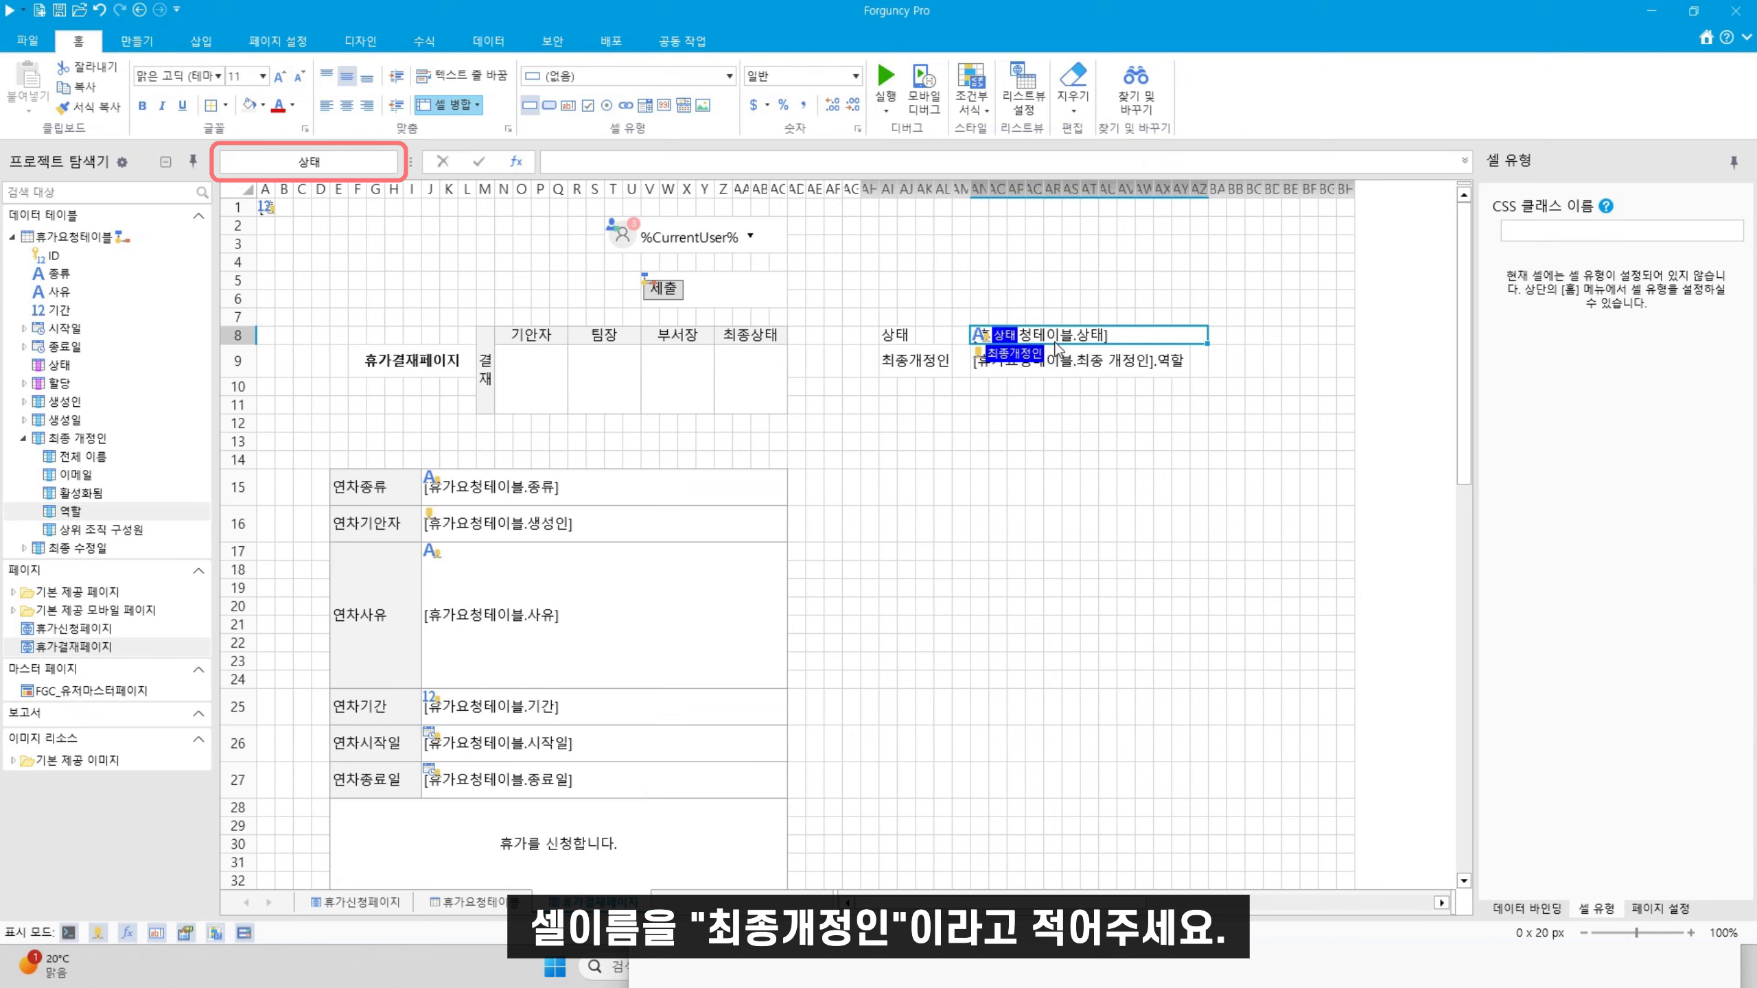
pyautogui.click(1044, 362)
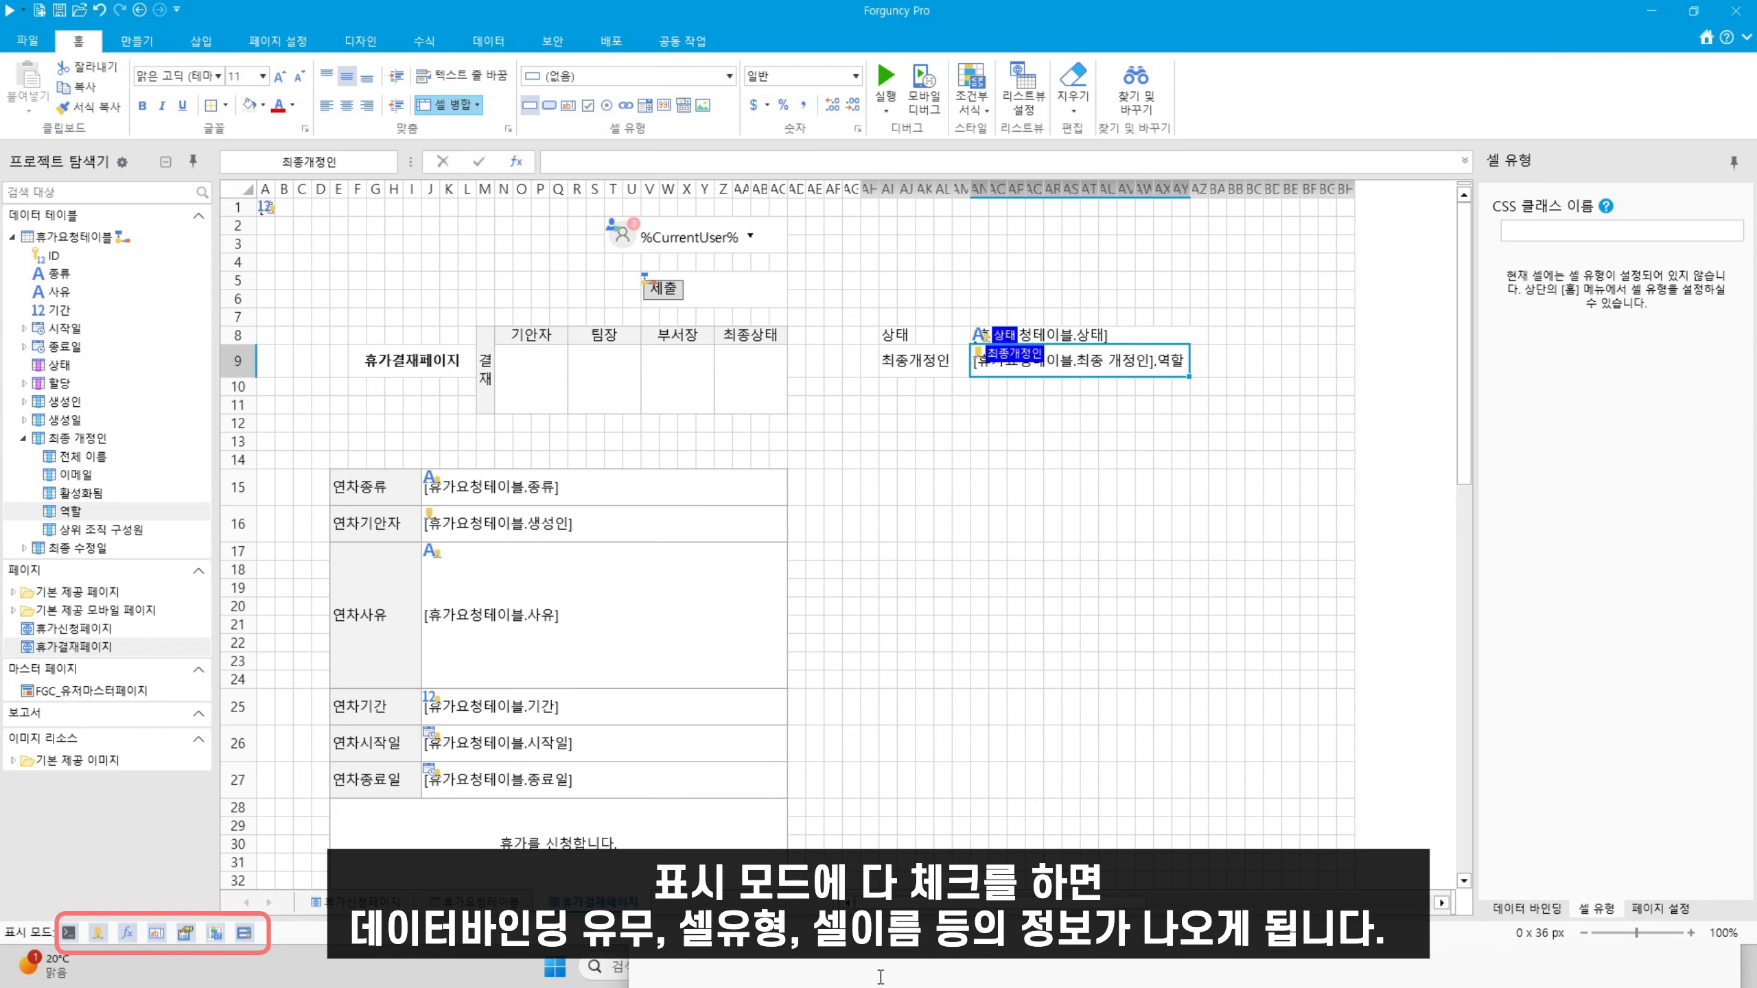
pyautogui.click(971, 955)
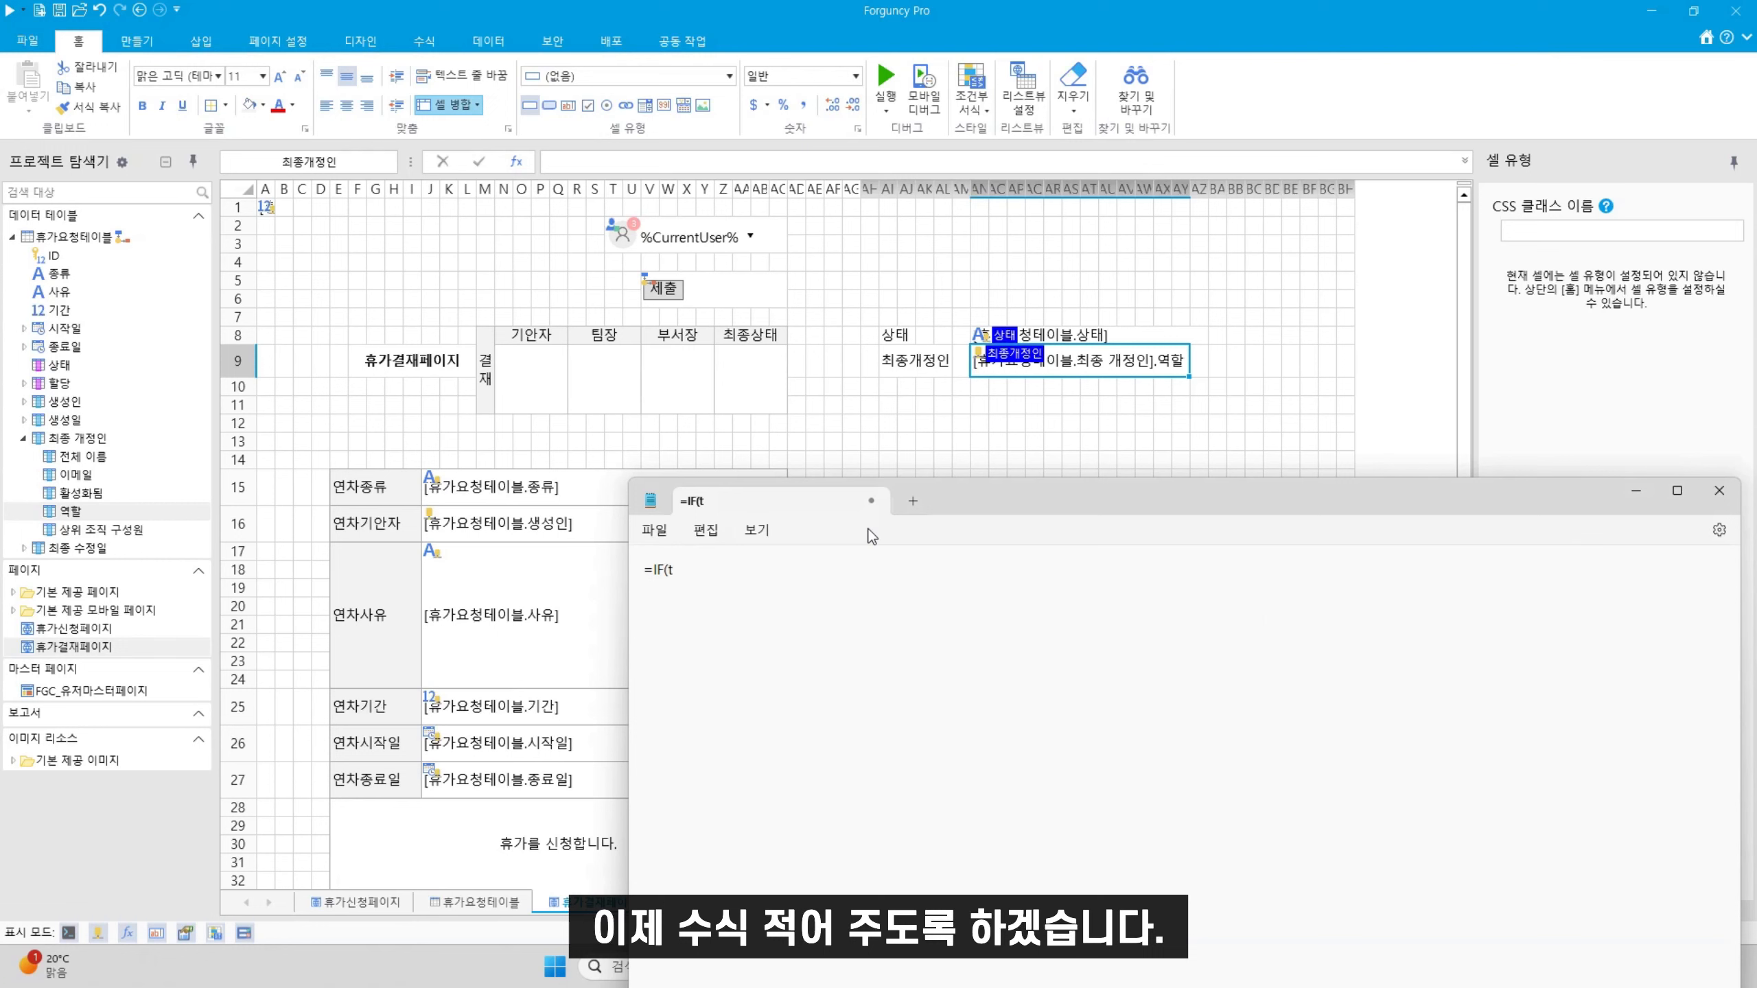
# Draft =IF(상태="새로만들기"," ","승인") in Notepad
pyautogui.press('BackSpace')
pyautogui.write('상트')
pyautogui.press('BackSpace')
pyautogui.write('태')
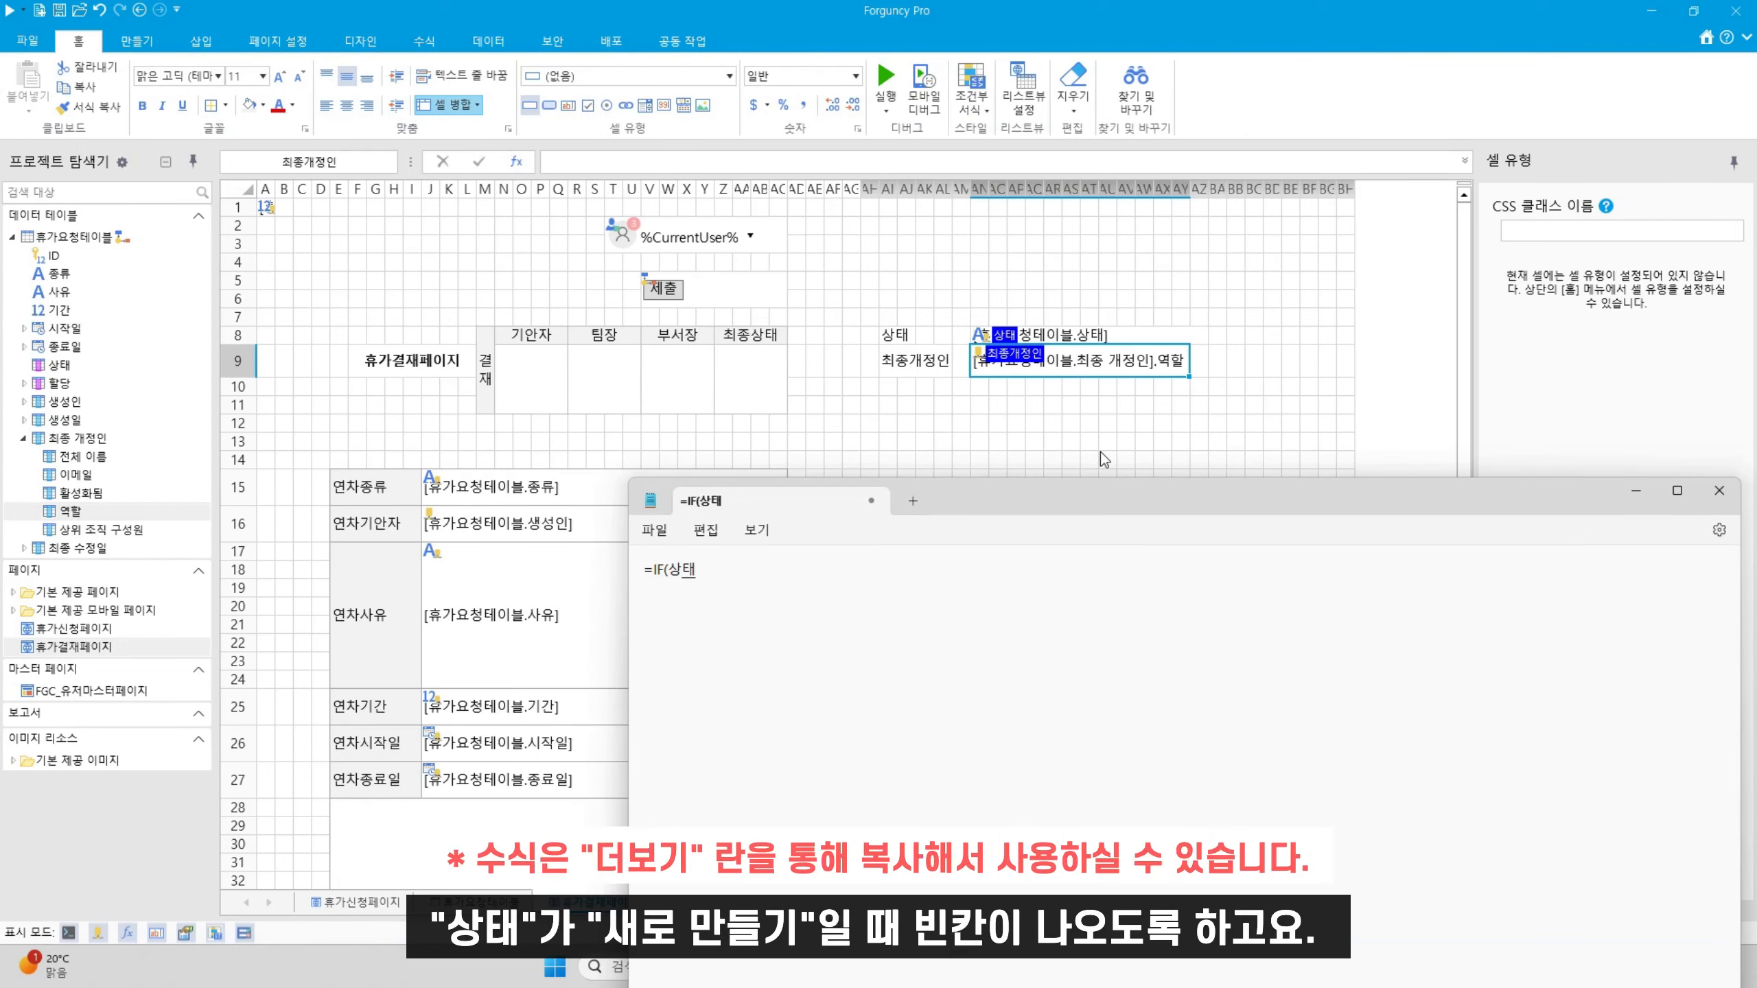
pyautogui.write('="새로만들기"," ",')
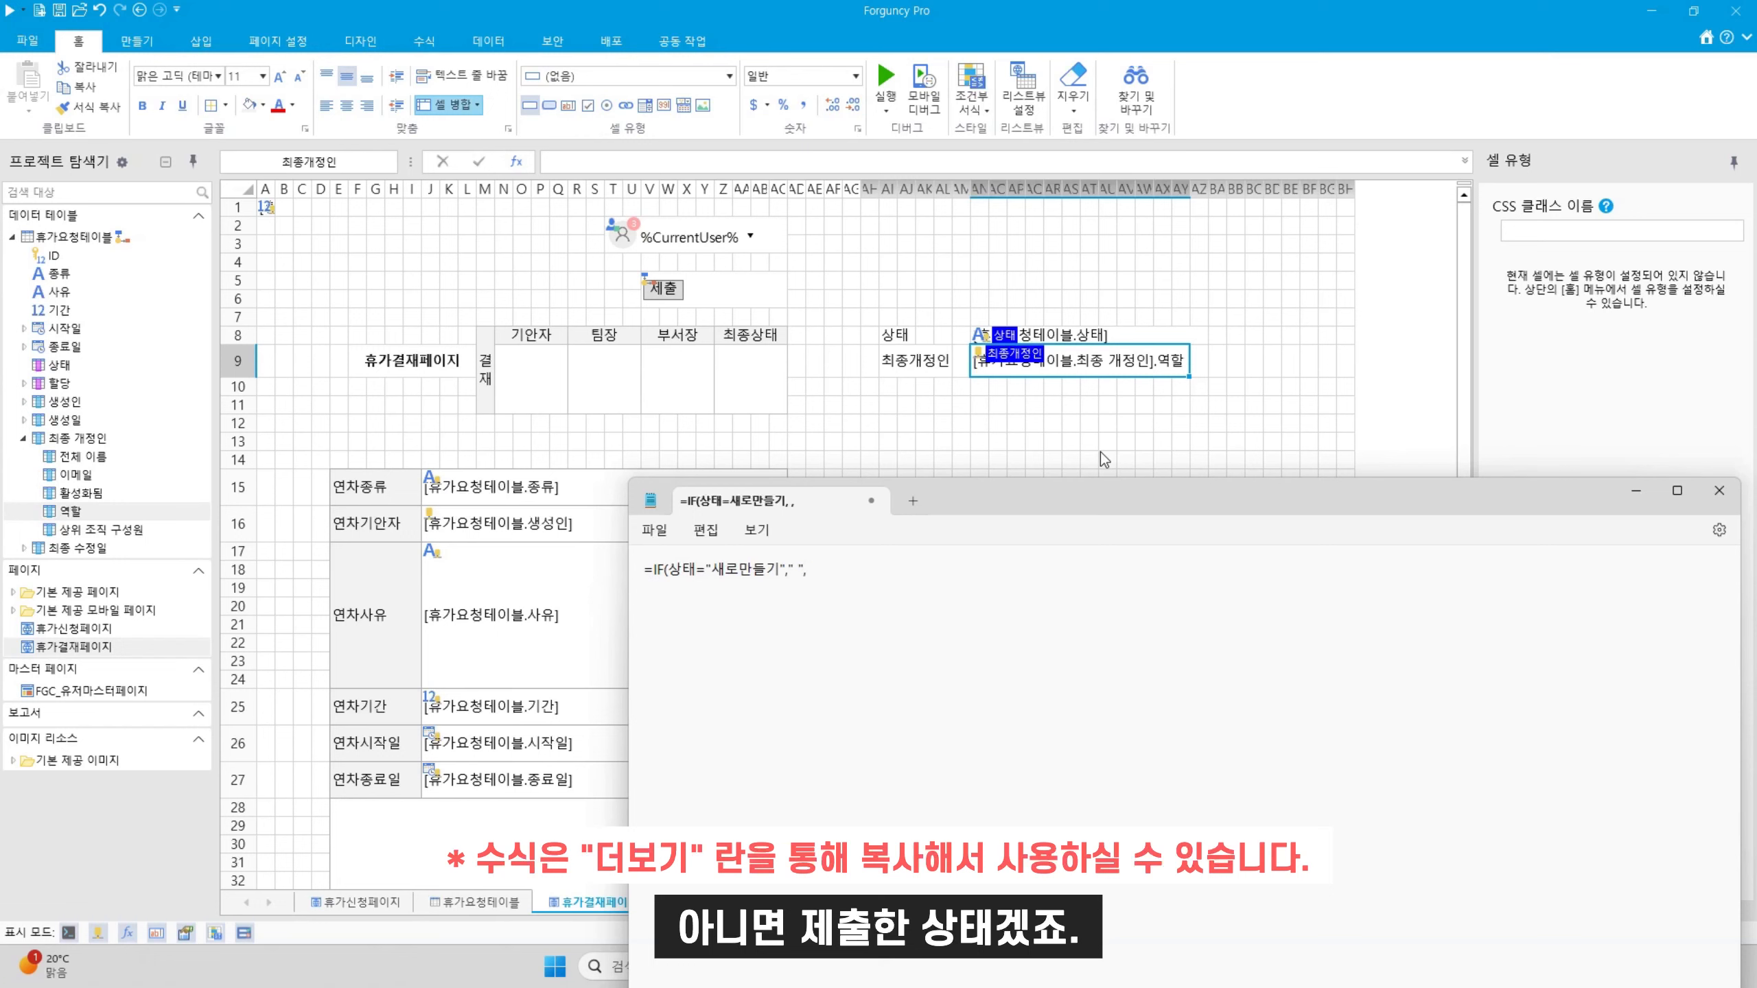
pyautogui.write('ㅑㄹ')
pyautogui.press('BackSpace')
pyautogui.press('BackSpace')
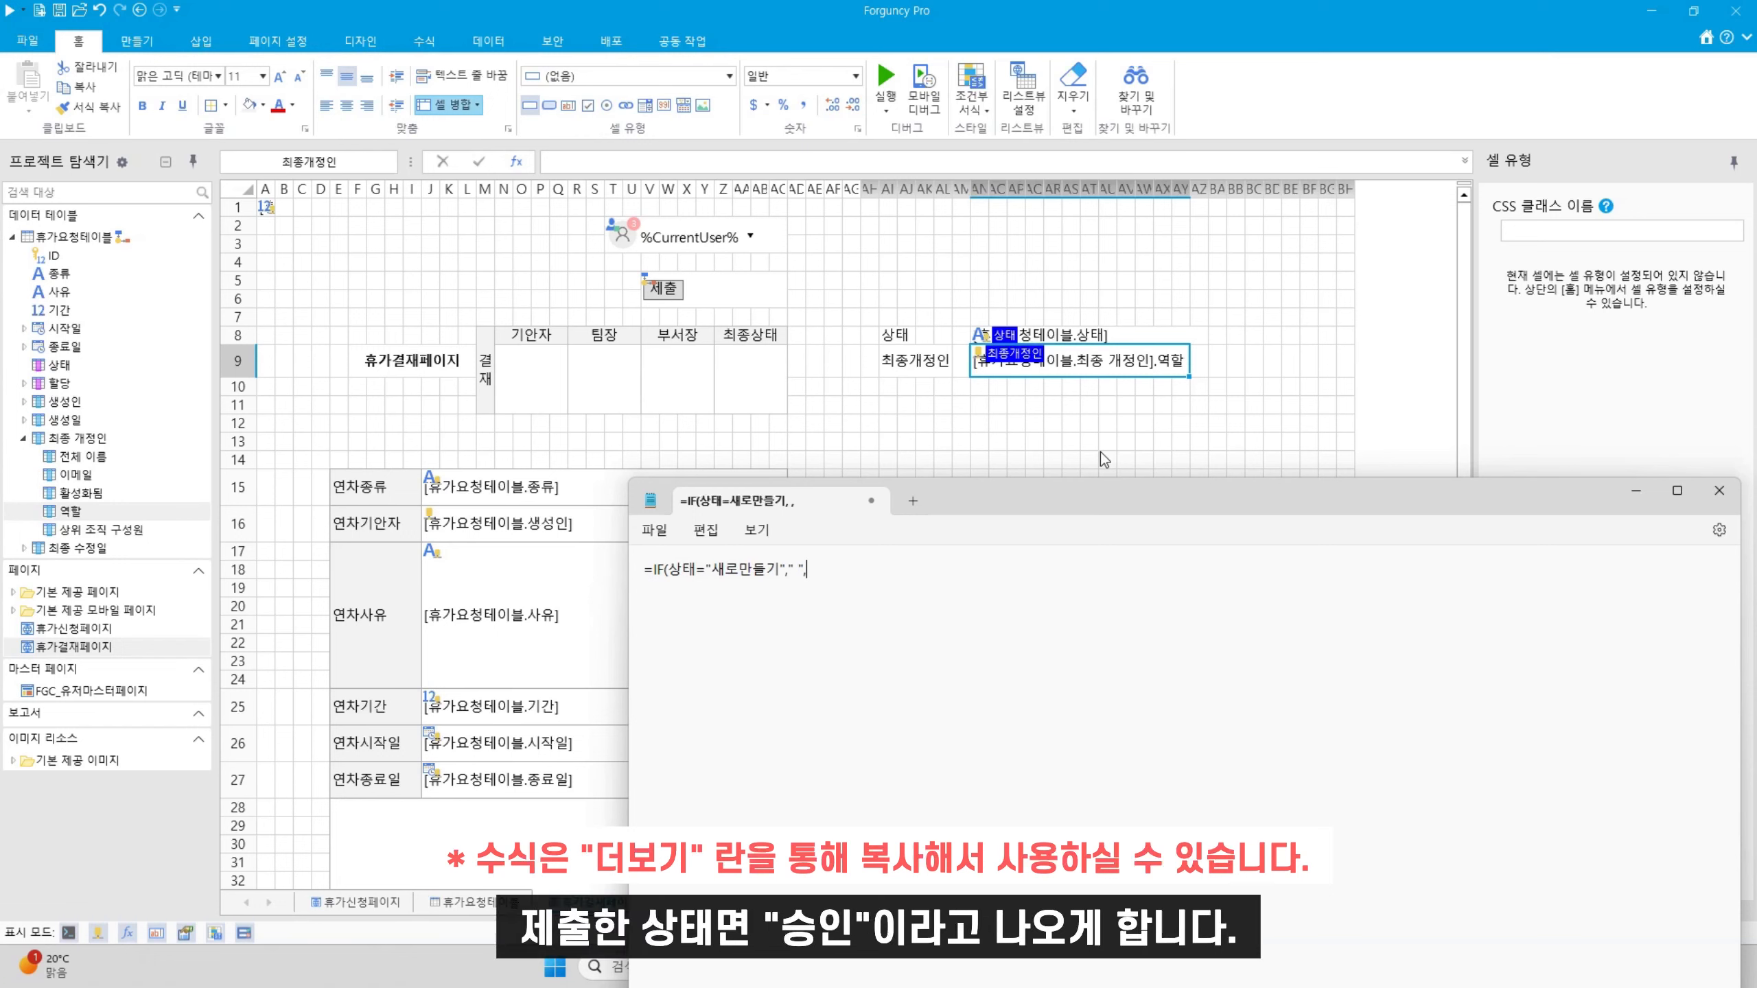
pyautogui.write('"승인")')
# Paste the formula into the 기안자 approval cell
pyautogui.hotkey('ctrl', 'a')
pyautogui.click(519, 401)
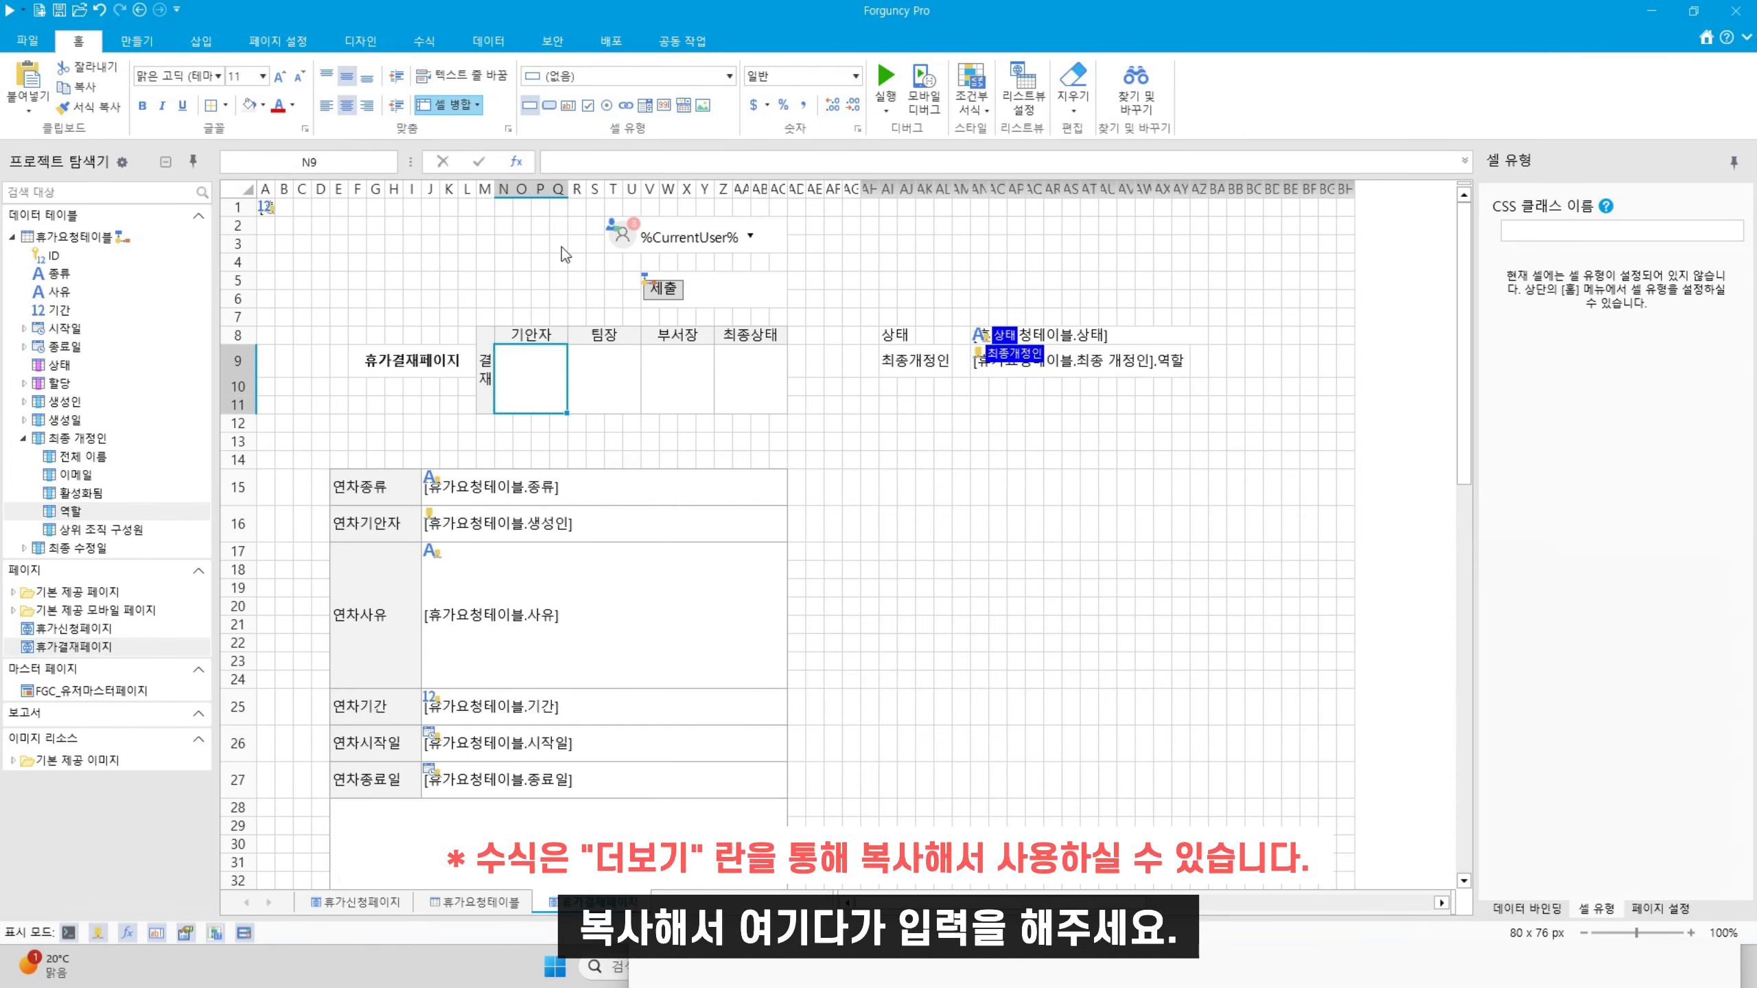
pyautogui.click(623, 158)
pyautogui.hotkey('ctrl', 'v')
pyautogui.press('Return')
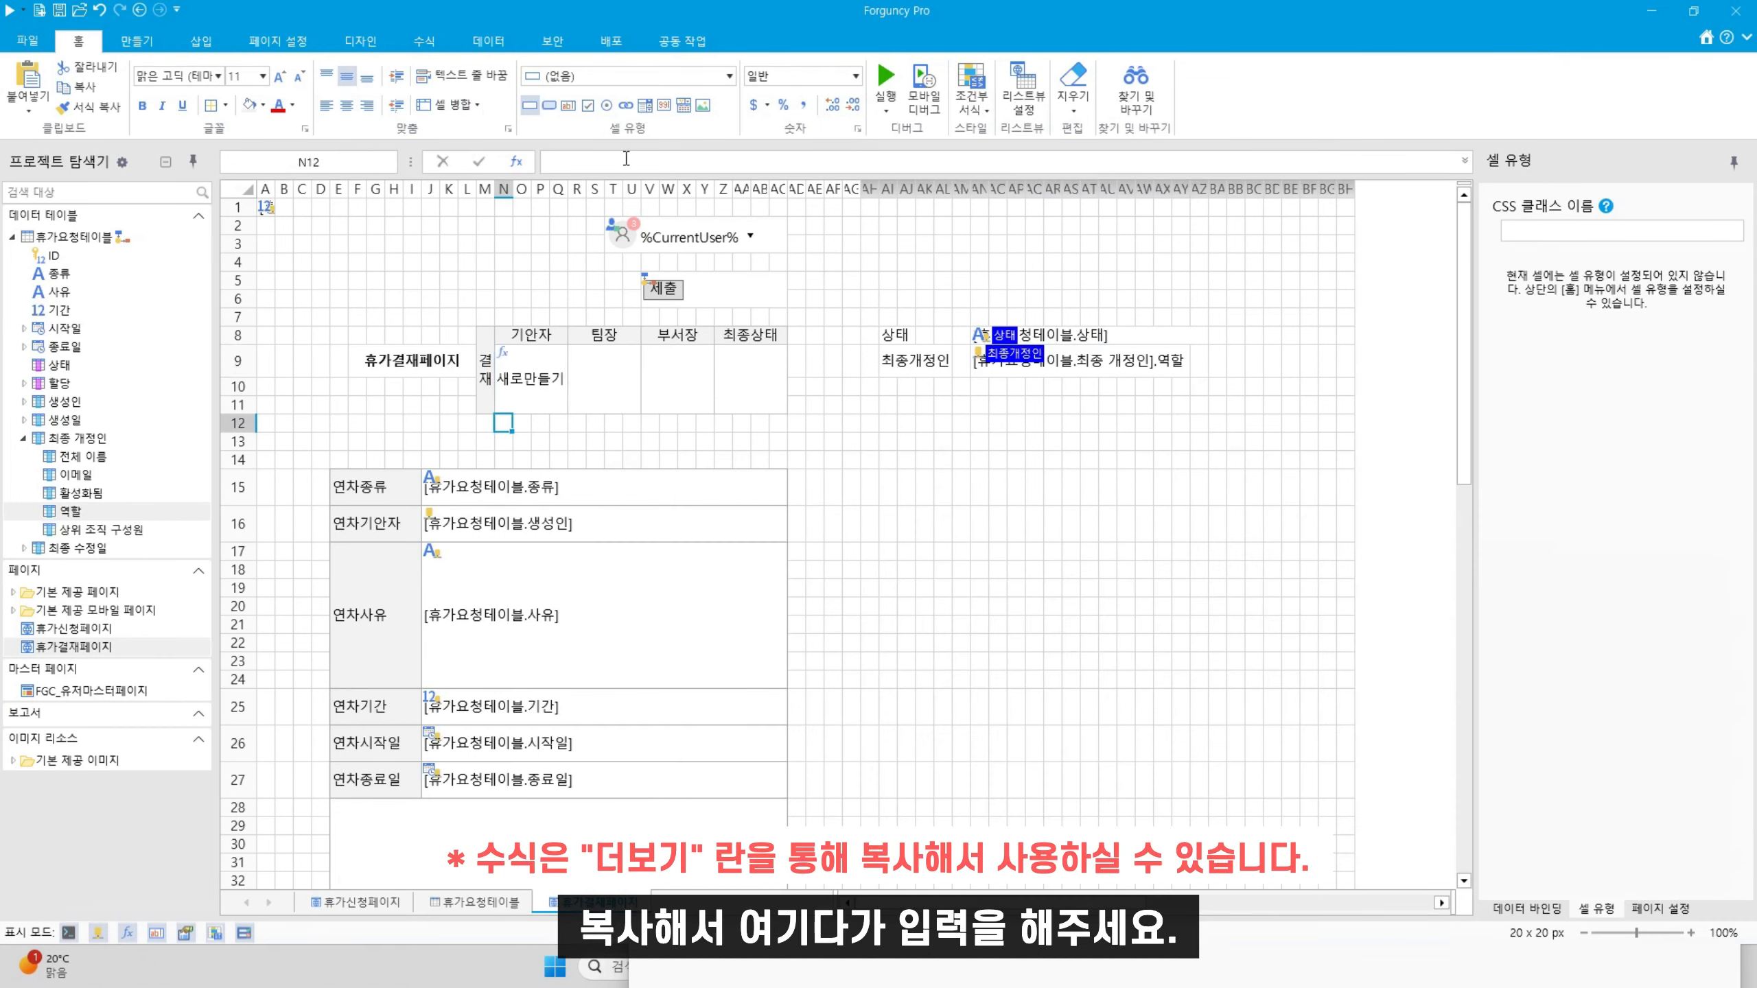
pyautogui.click(532, 379)
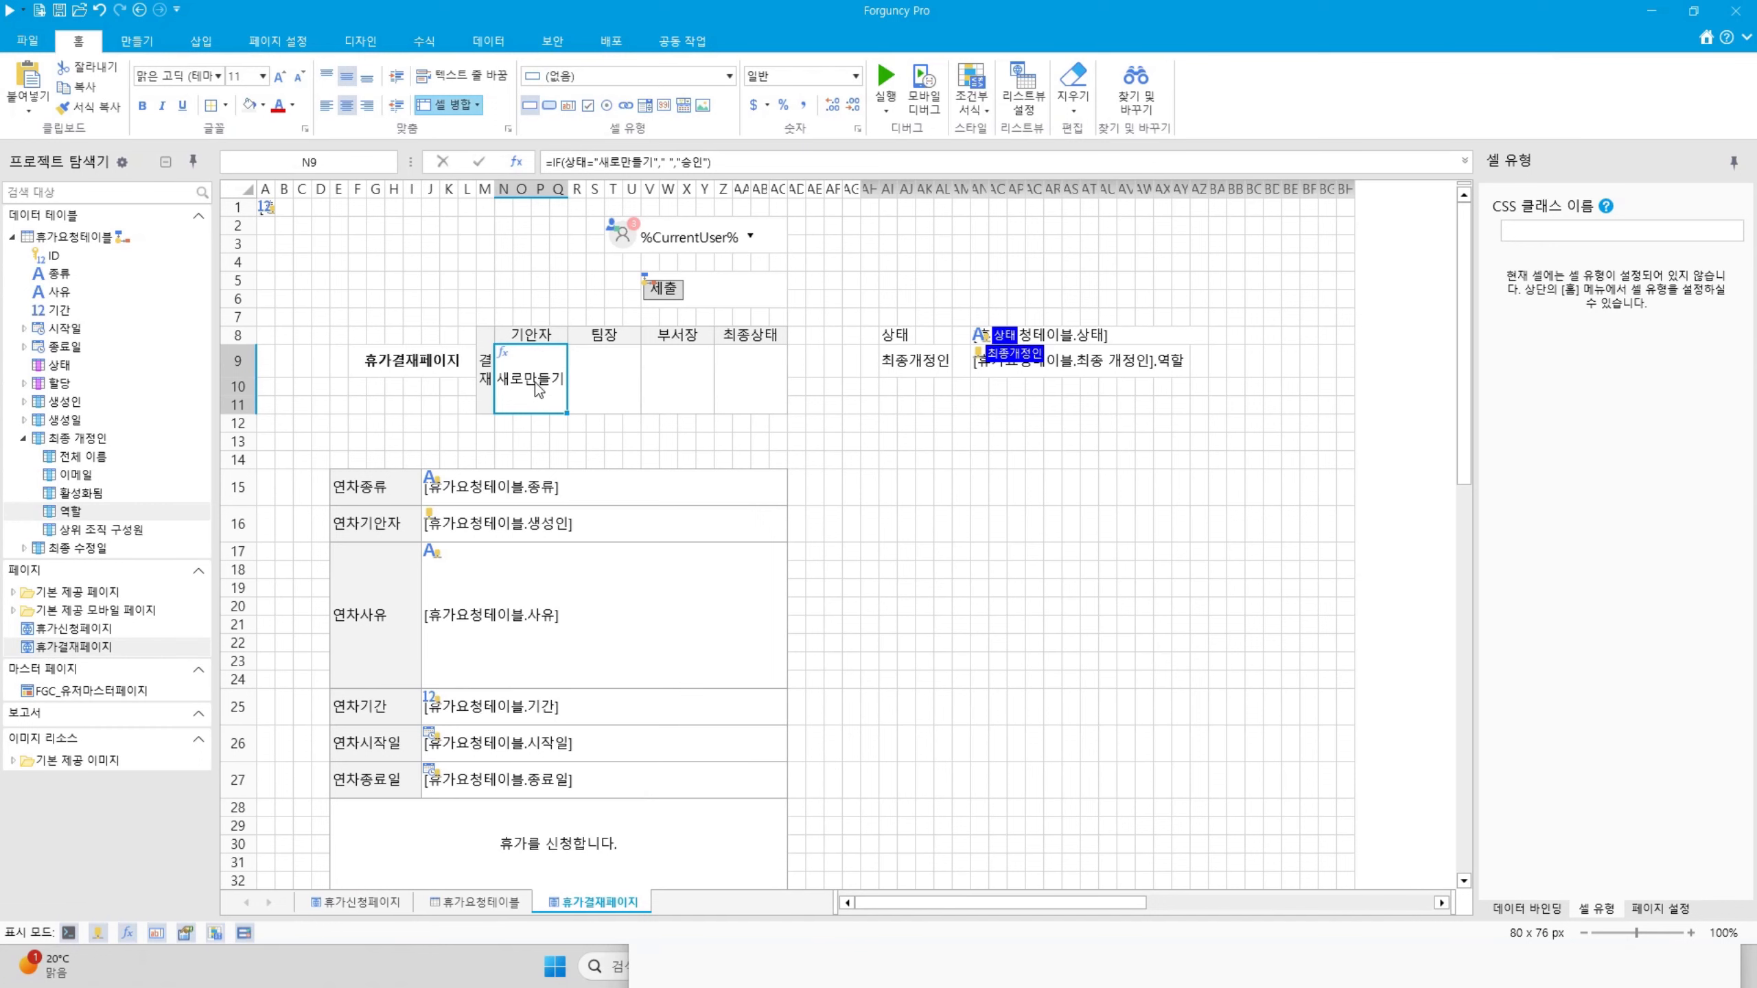
pyautogui.click(616, 385)
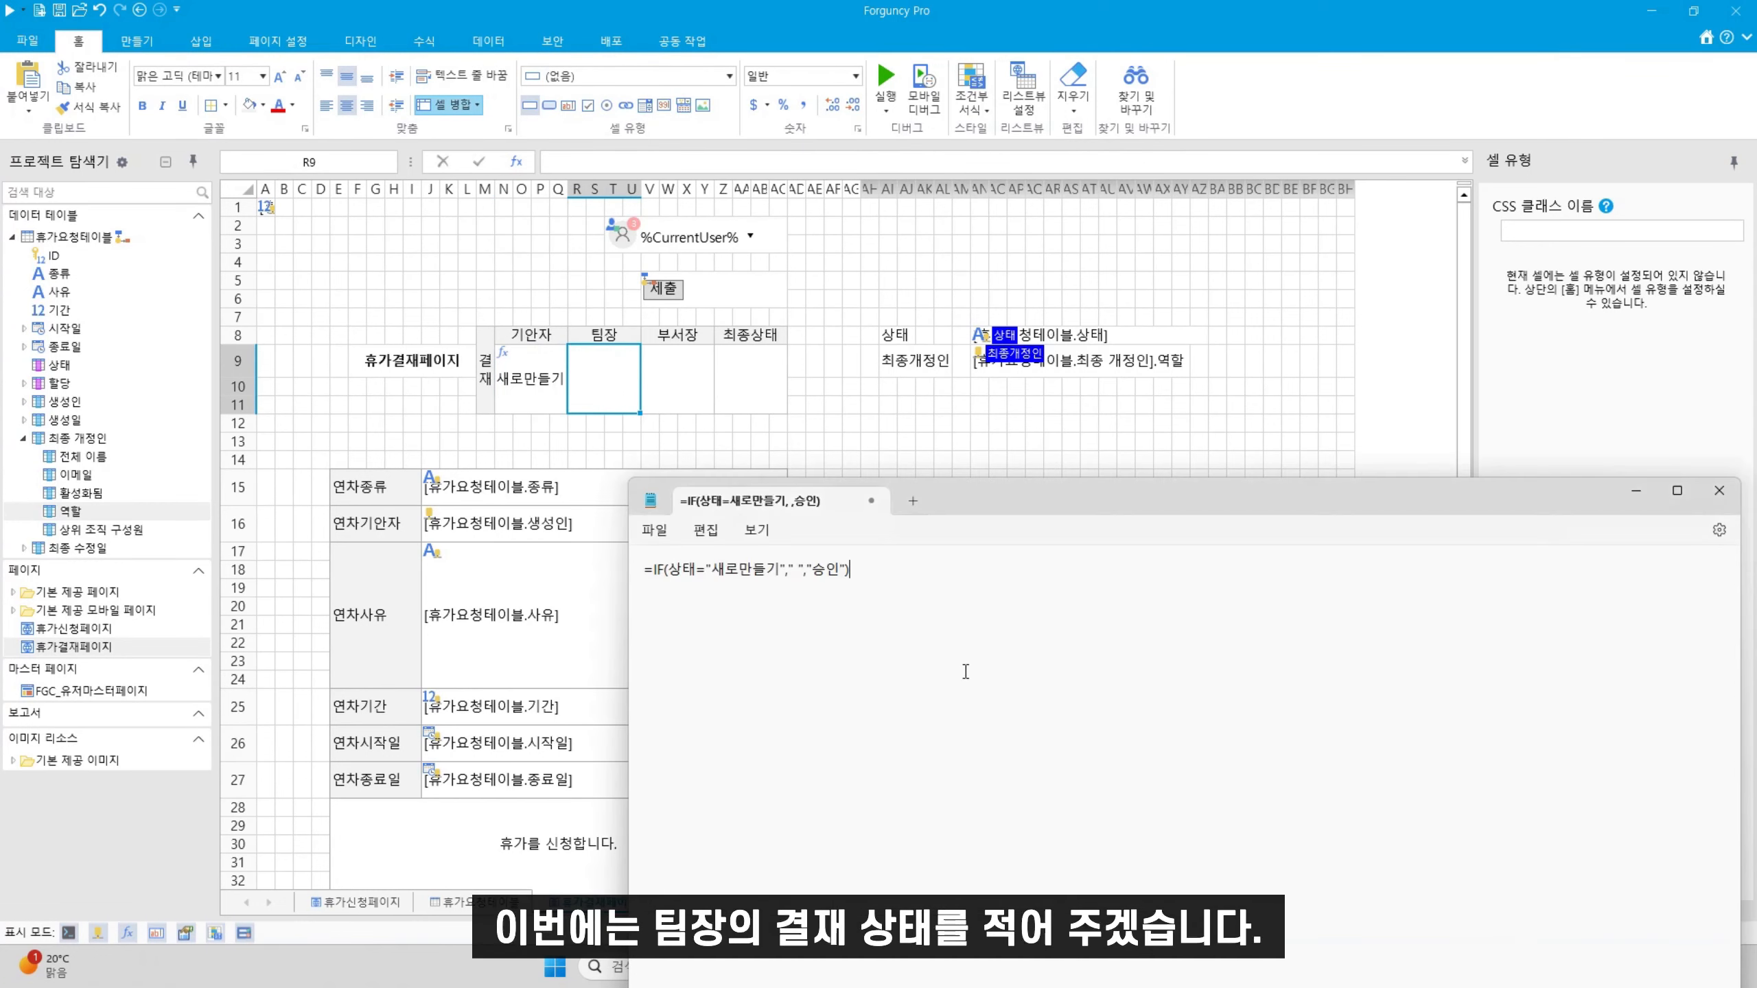
# Draft the nested IF/AND 팀장 formula checking 상태 for 팀장승인, 최종승인 and 반려 by Manager
pyautogui.press('Delete')
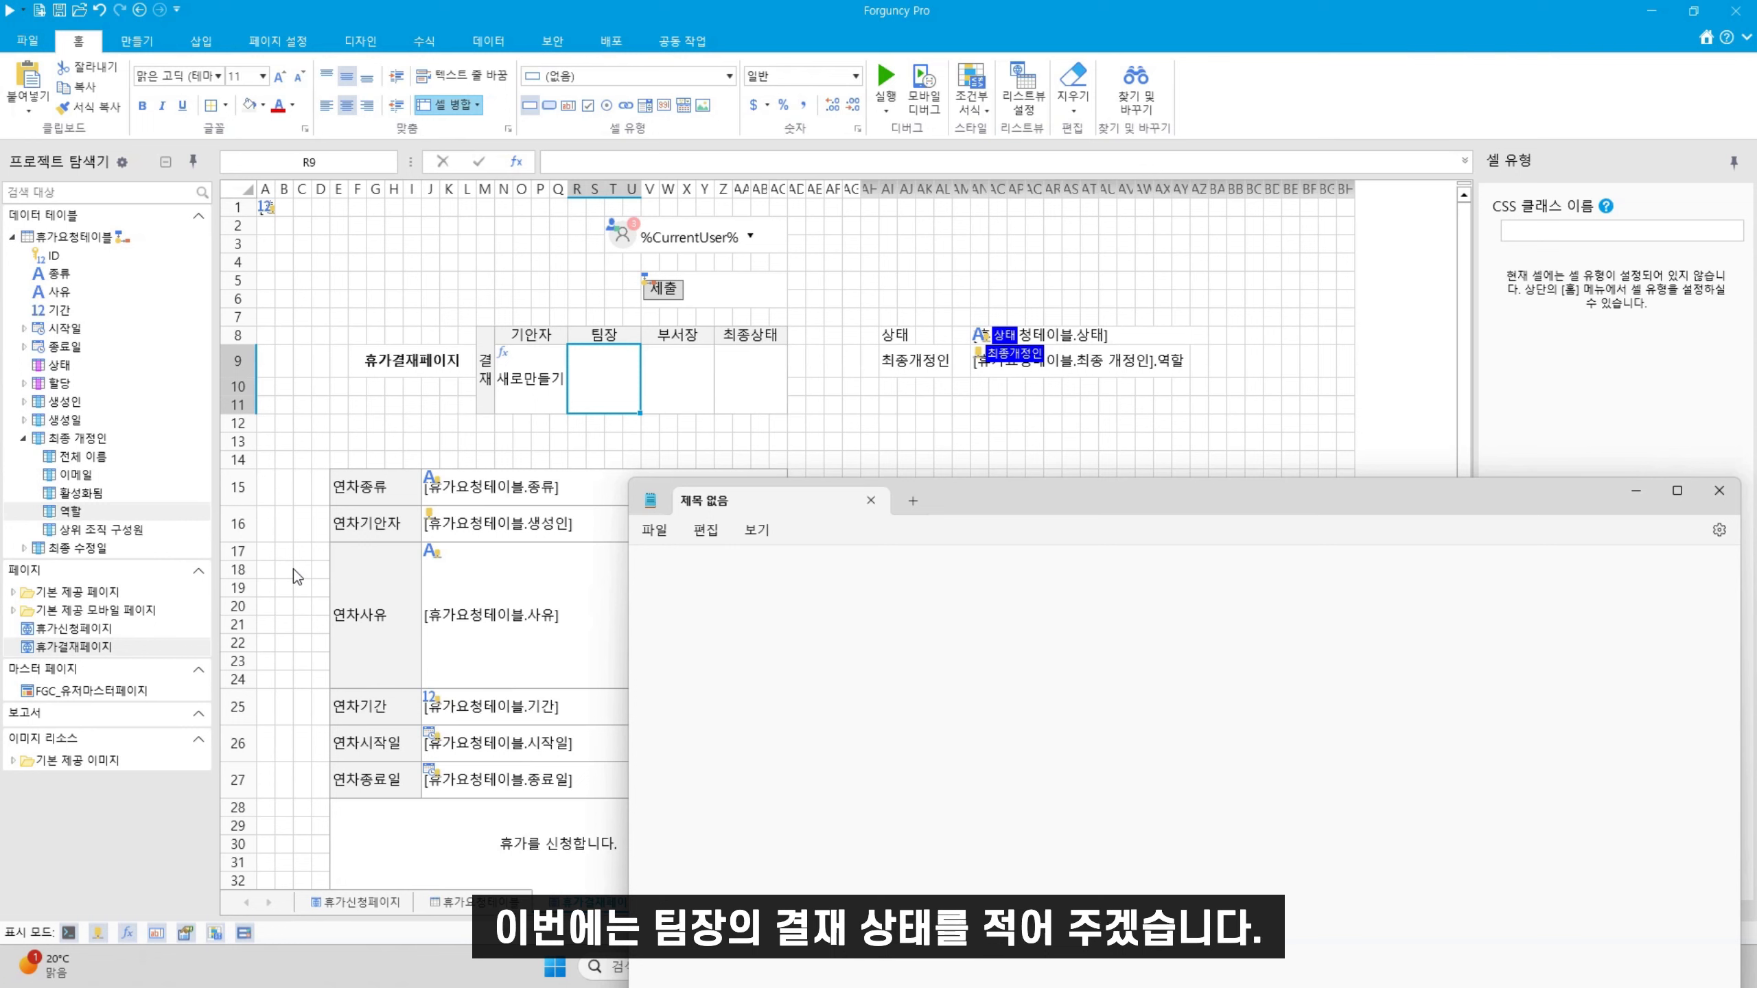
pyautogui.write('=')
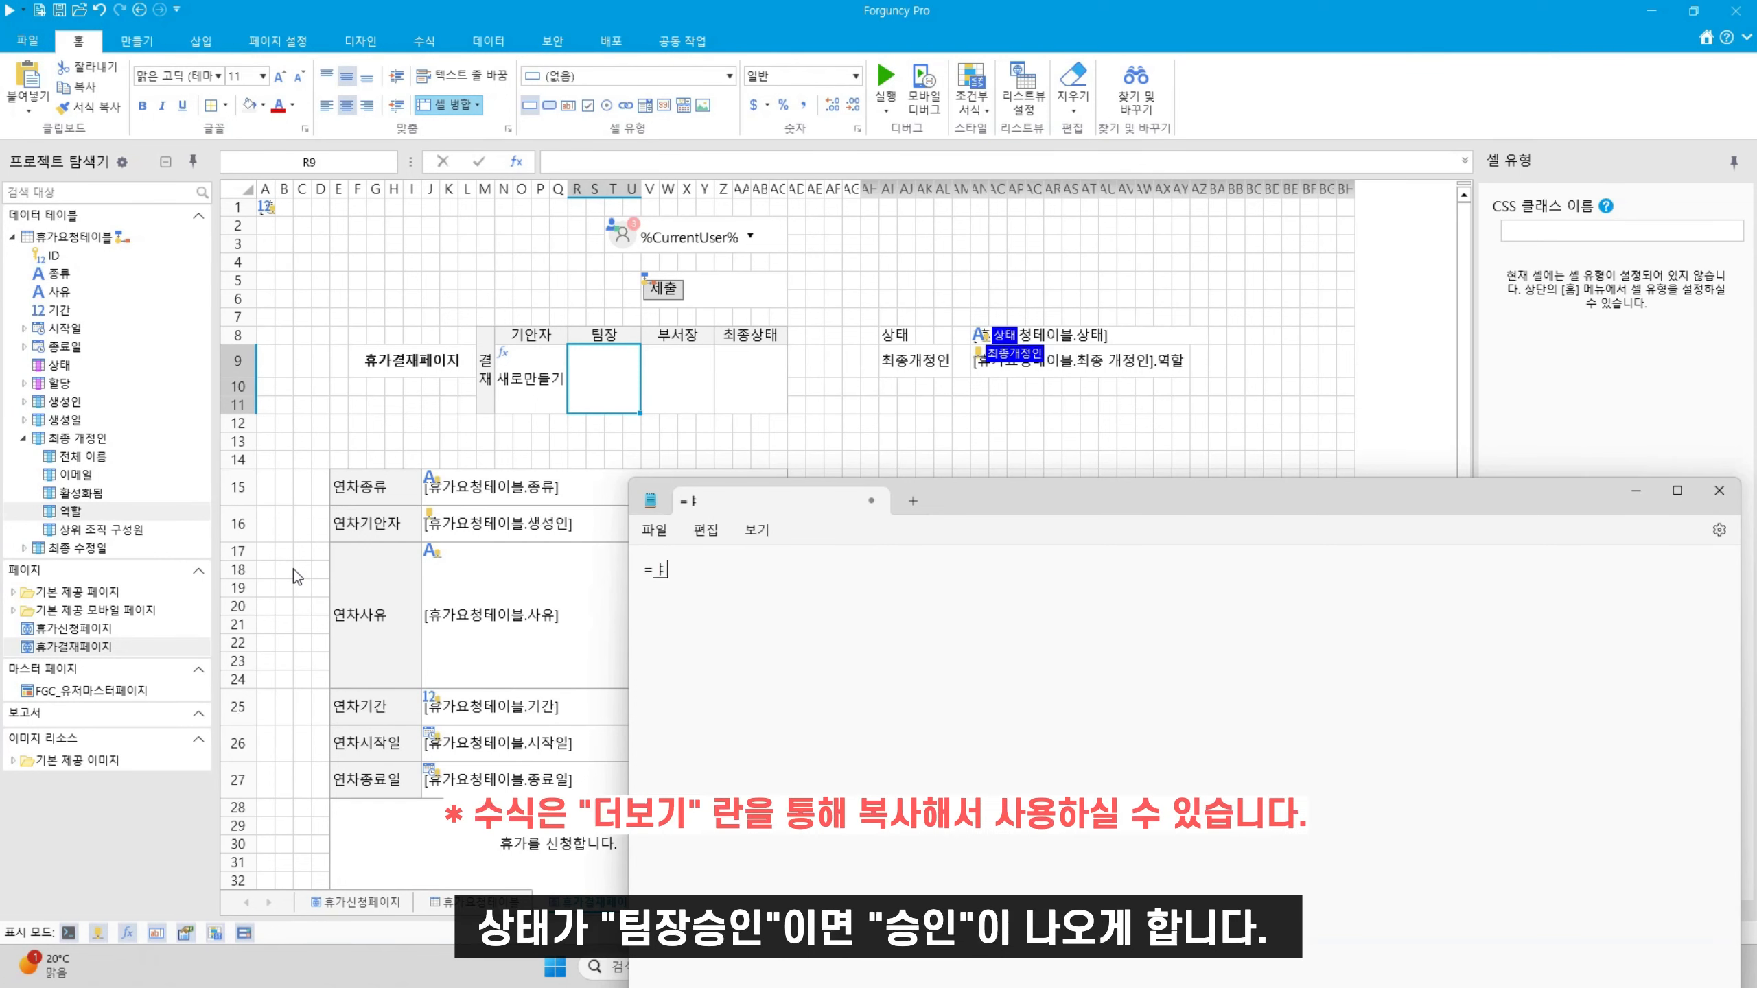
pyautogui.write('IF(상태="팀장승인"')
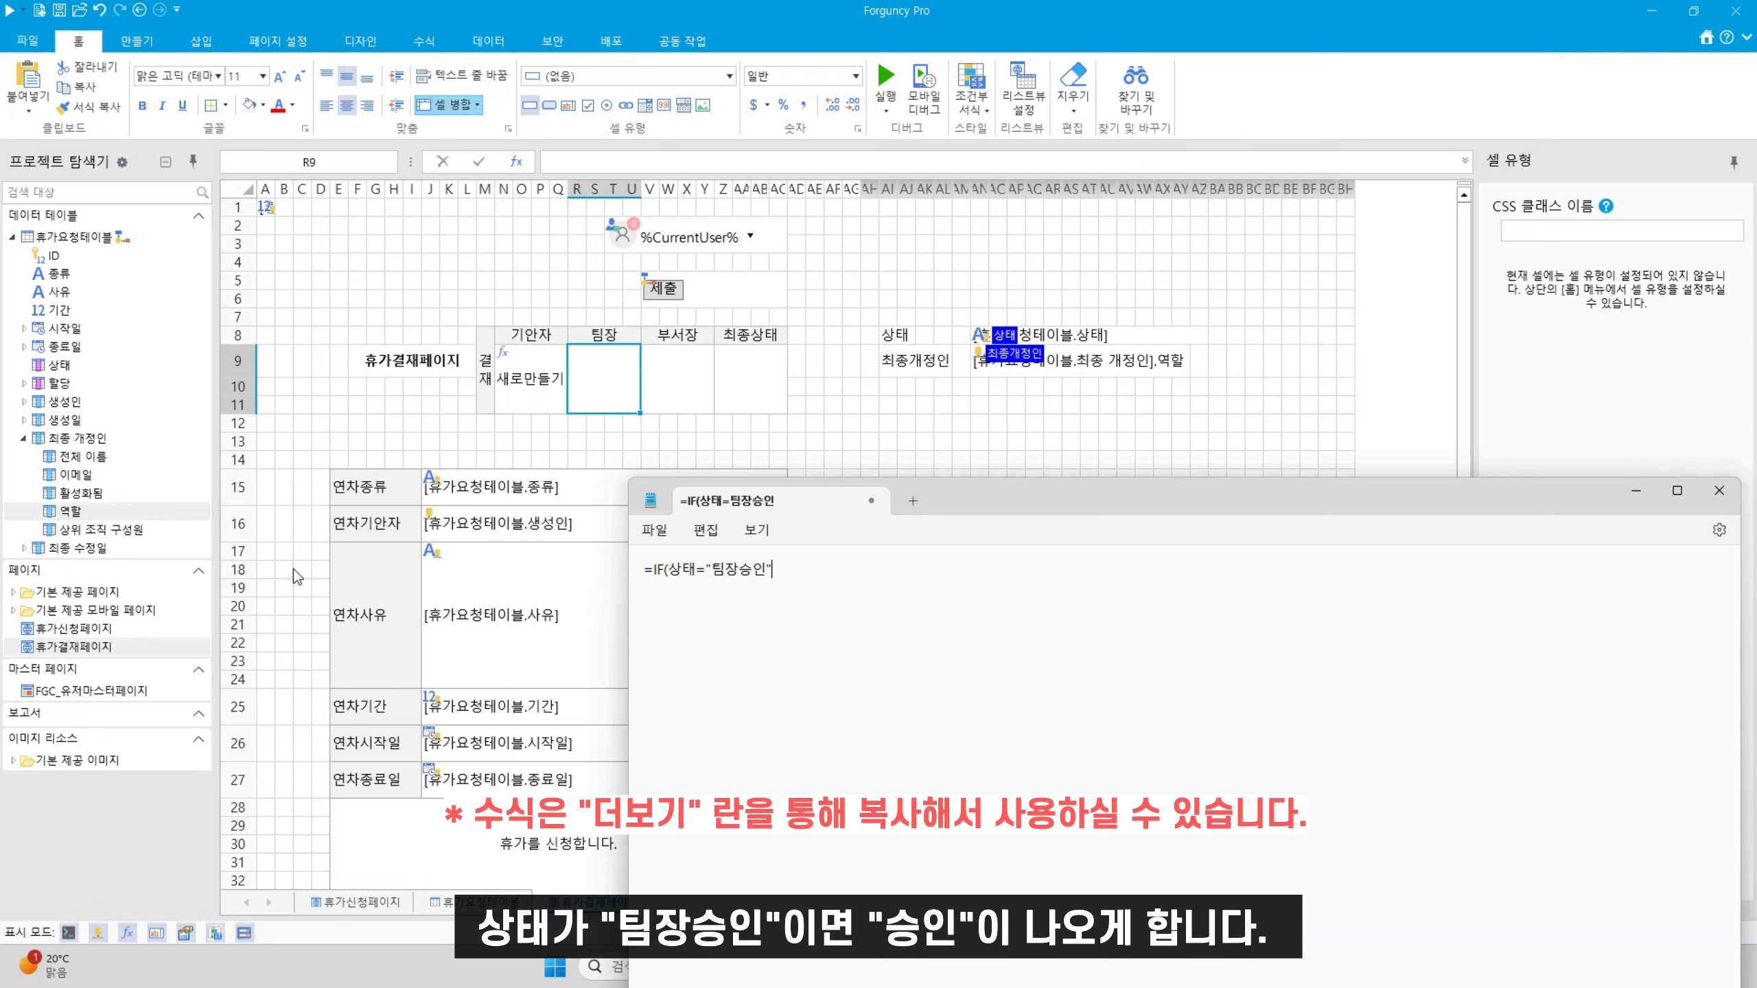
pyautogui.write(',"승인"')
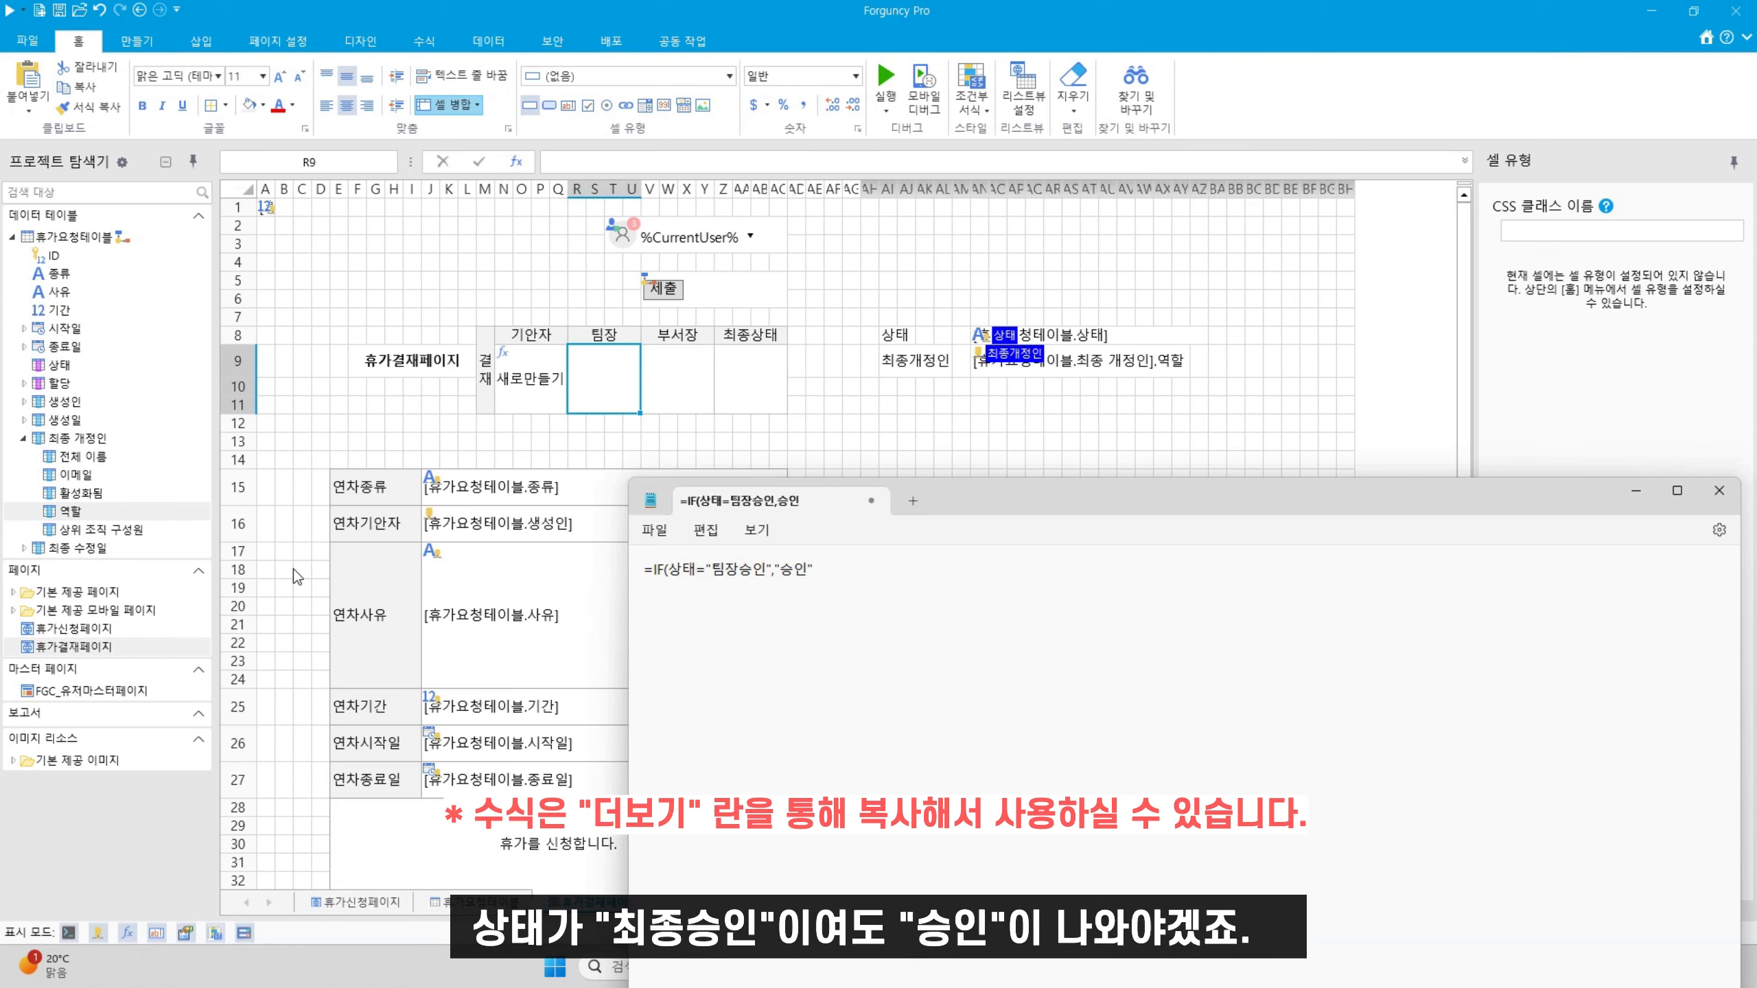
pyautogui.write(',')
pyautogui.write('IF(')
pyautogui.write('상태')
pyautogui.write('=')
pyautogui.press('Return')
pyautogui.write('ㅊ')
pyautogui.press('BackSpace')
pyautogui.write('"최종승인",')
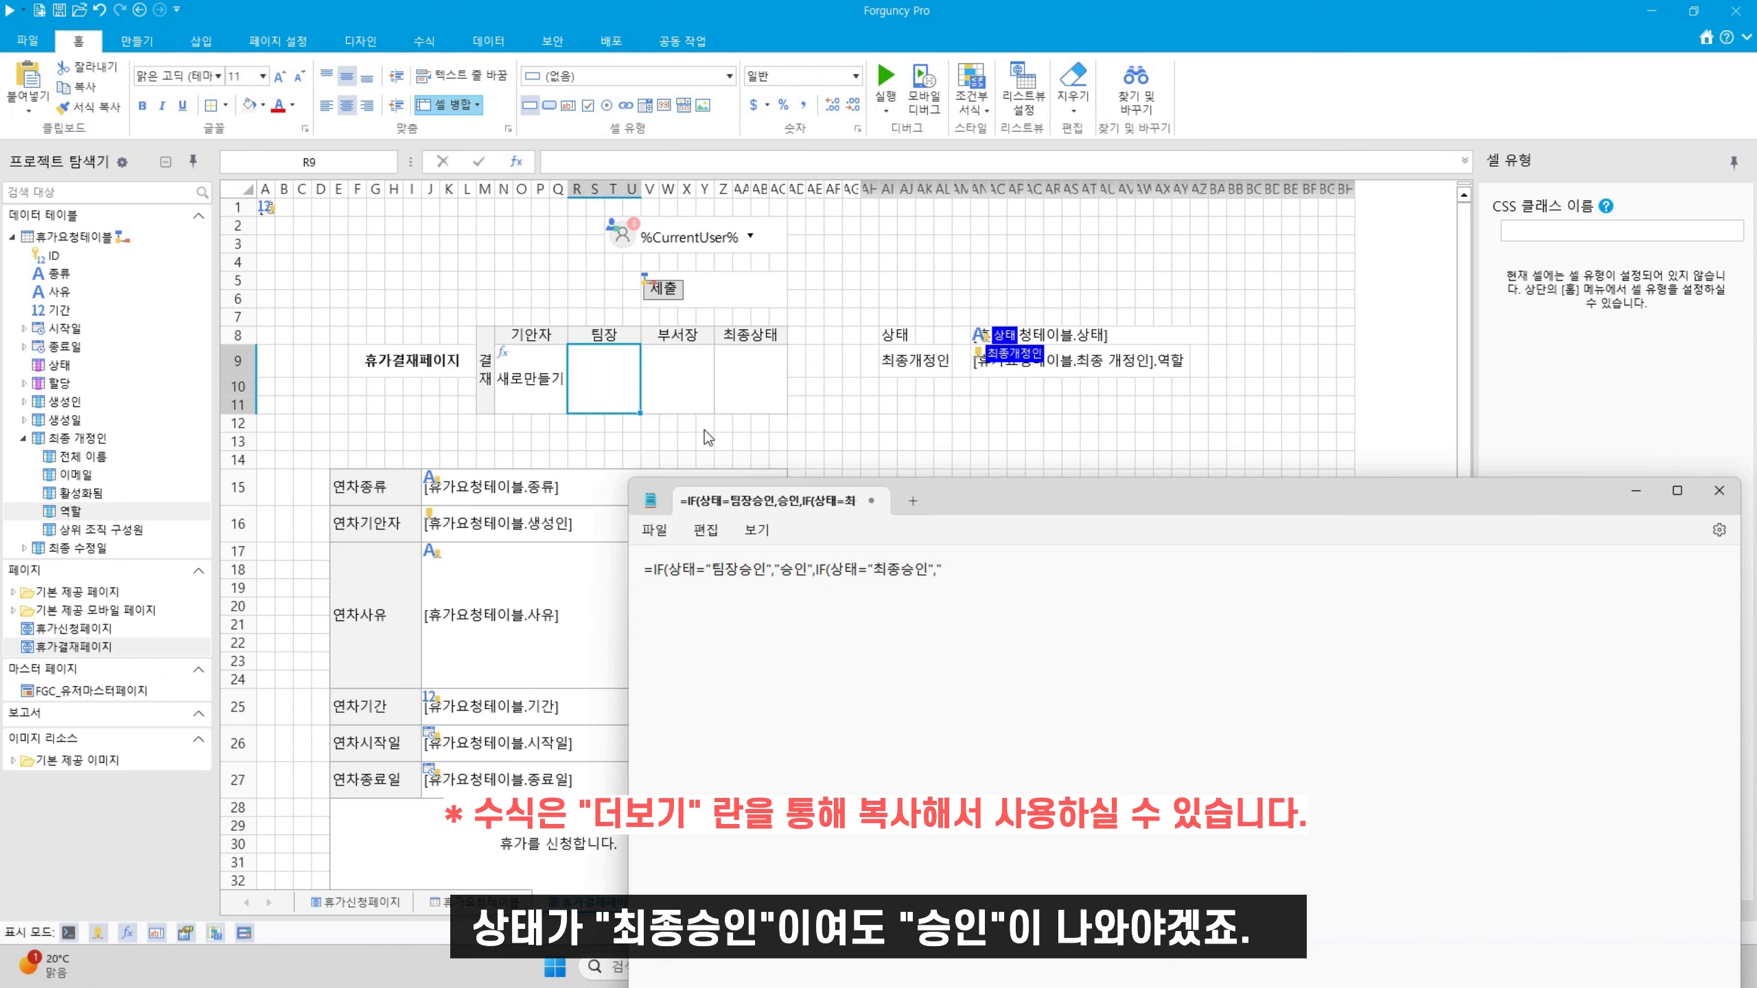
pyautogui.write('"승인"')
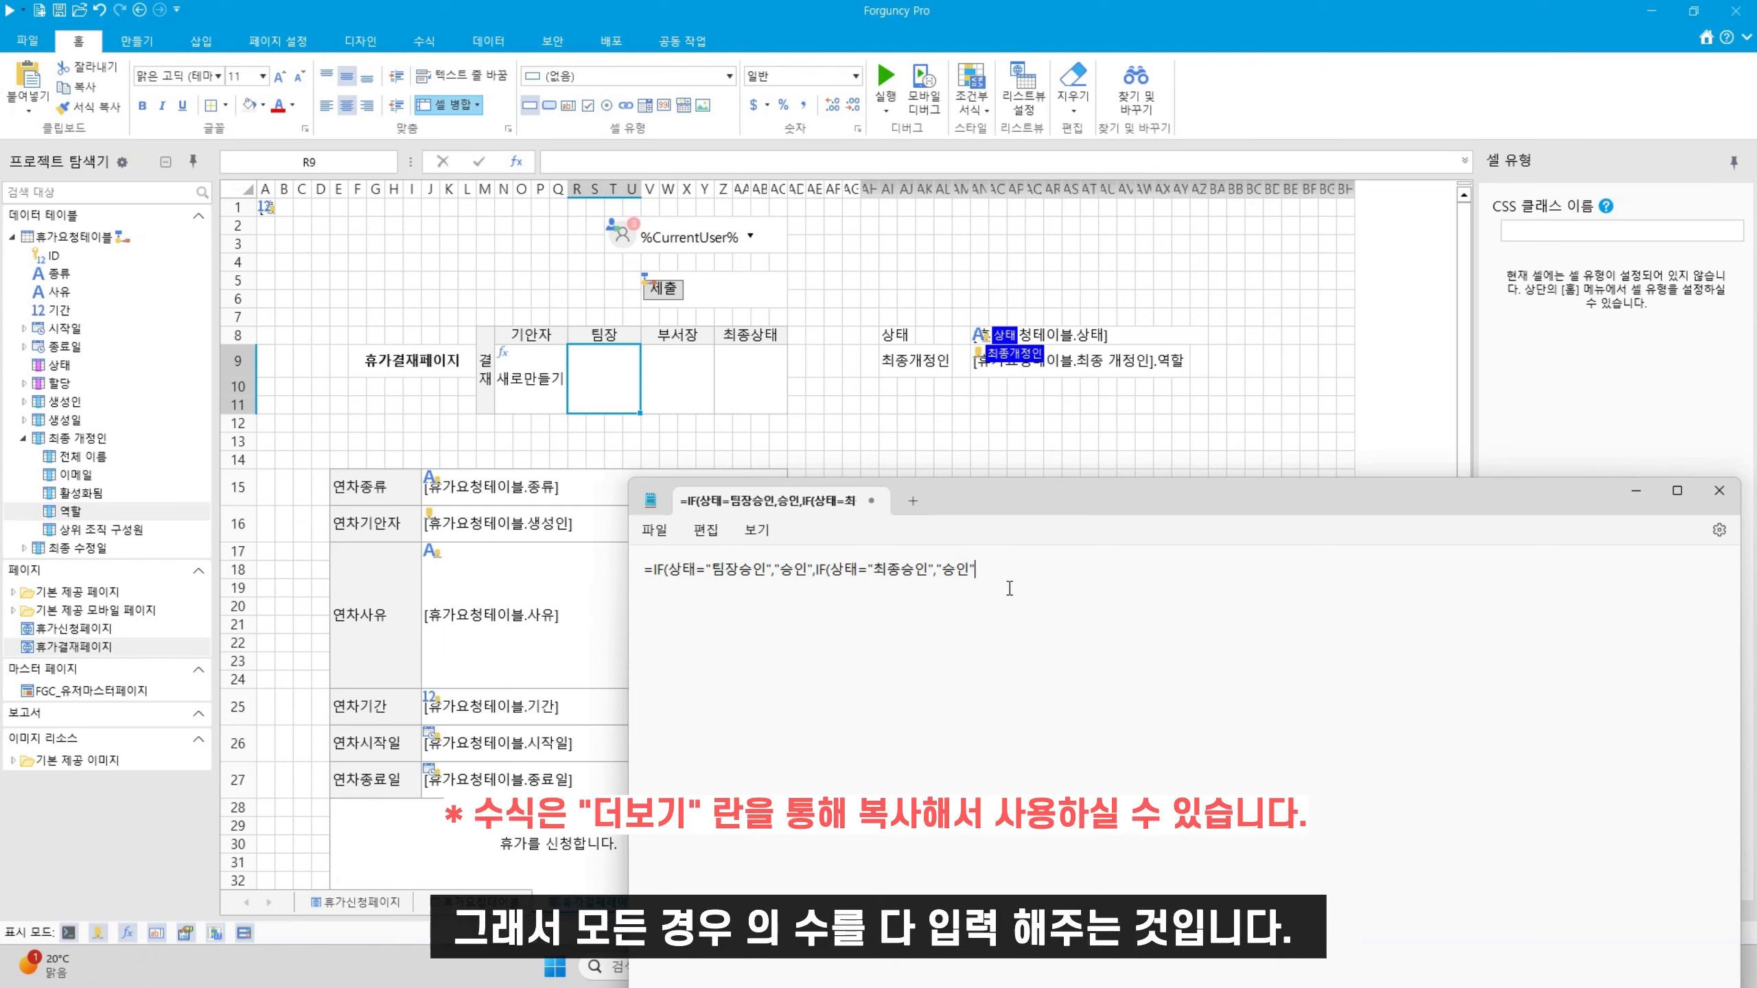
pyautogui.write(',IF(')
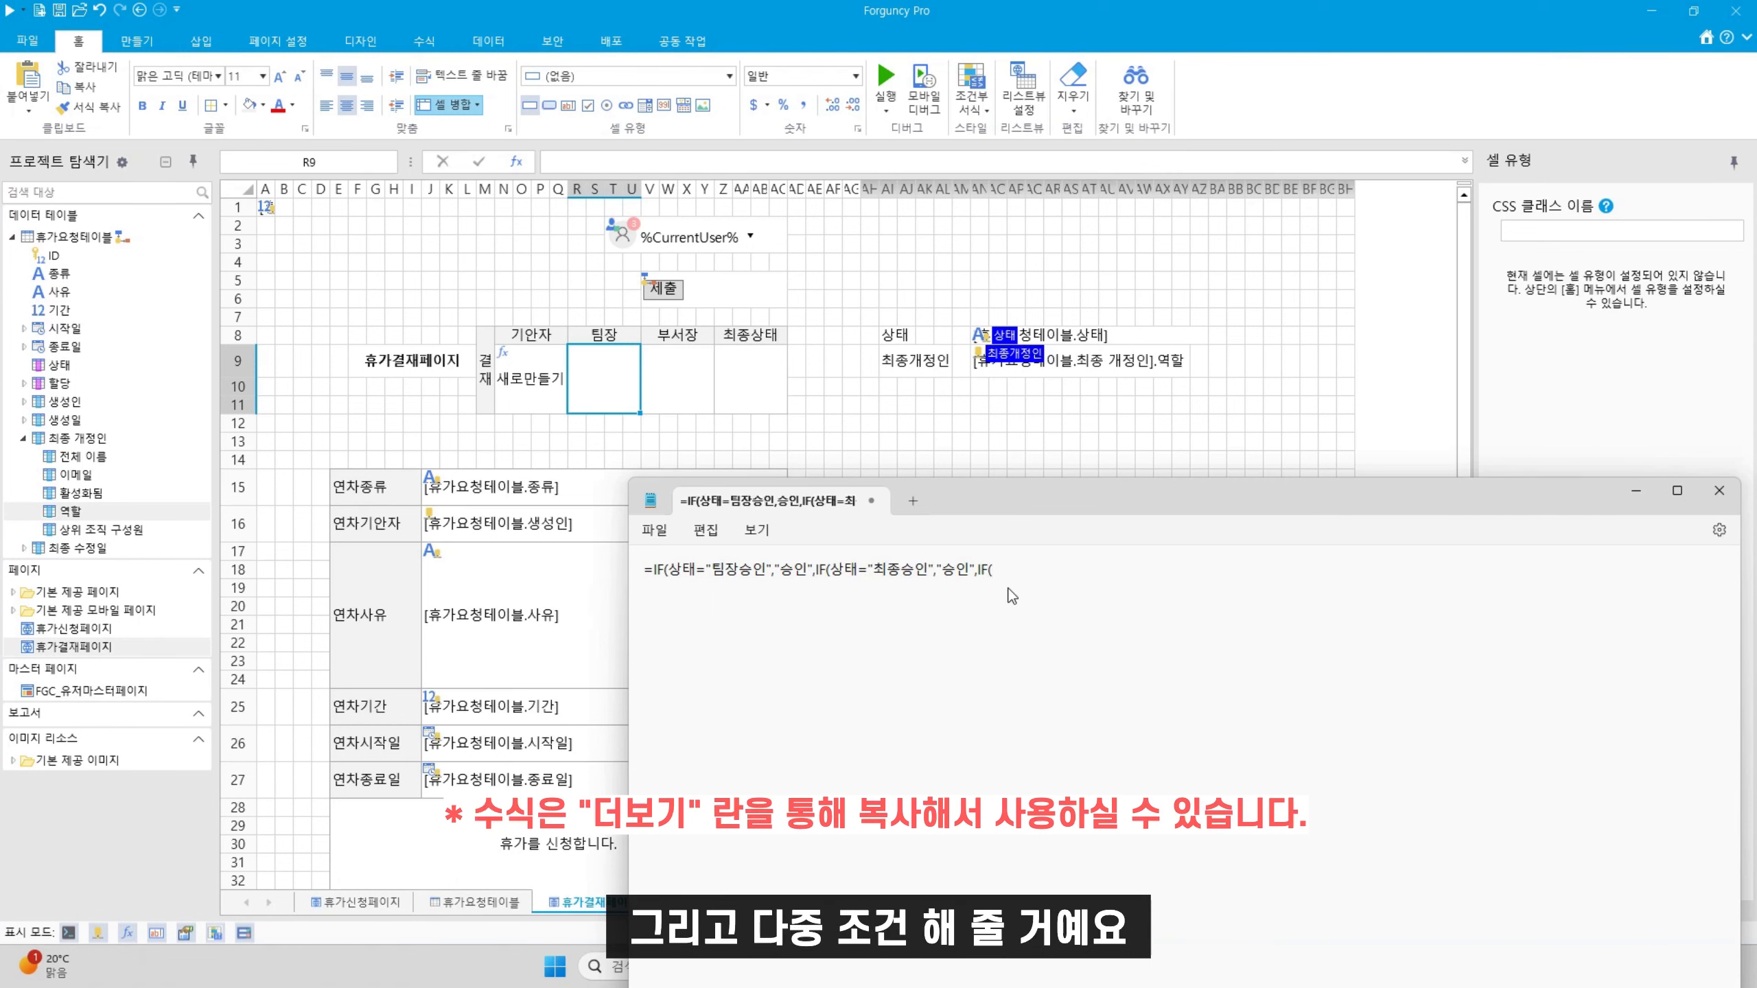
pyautogui.write('AND(')
pyautogui.press('BackSpace')
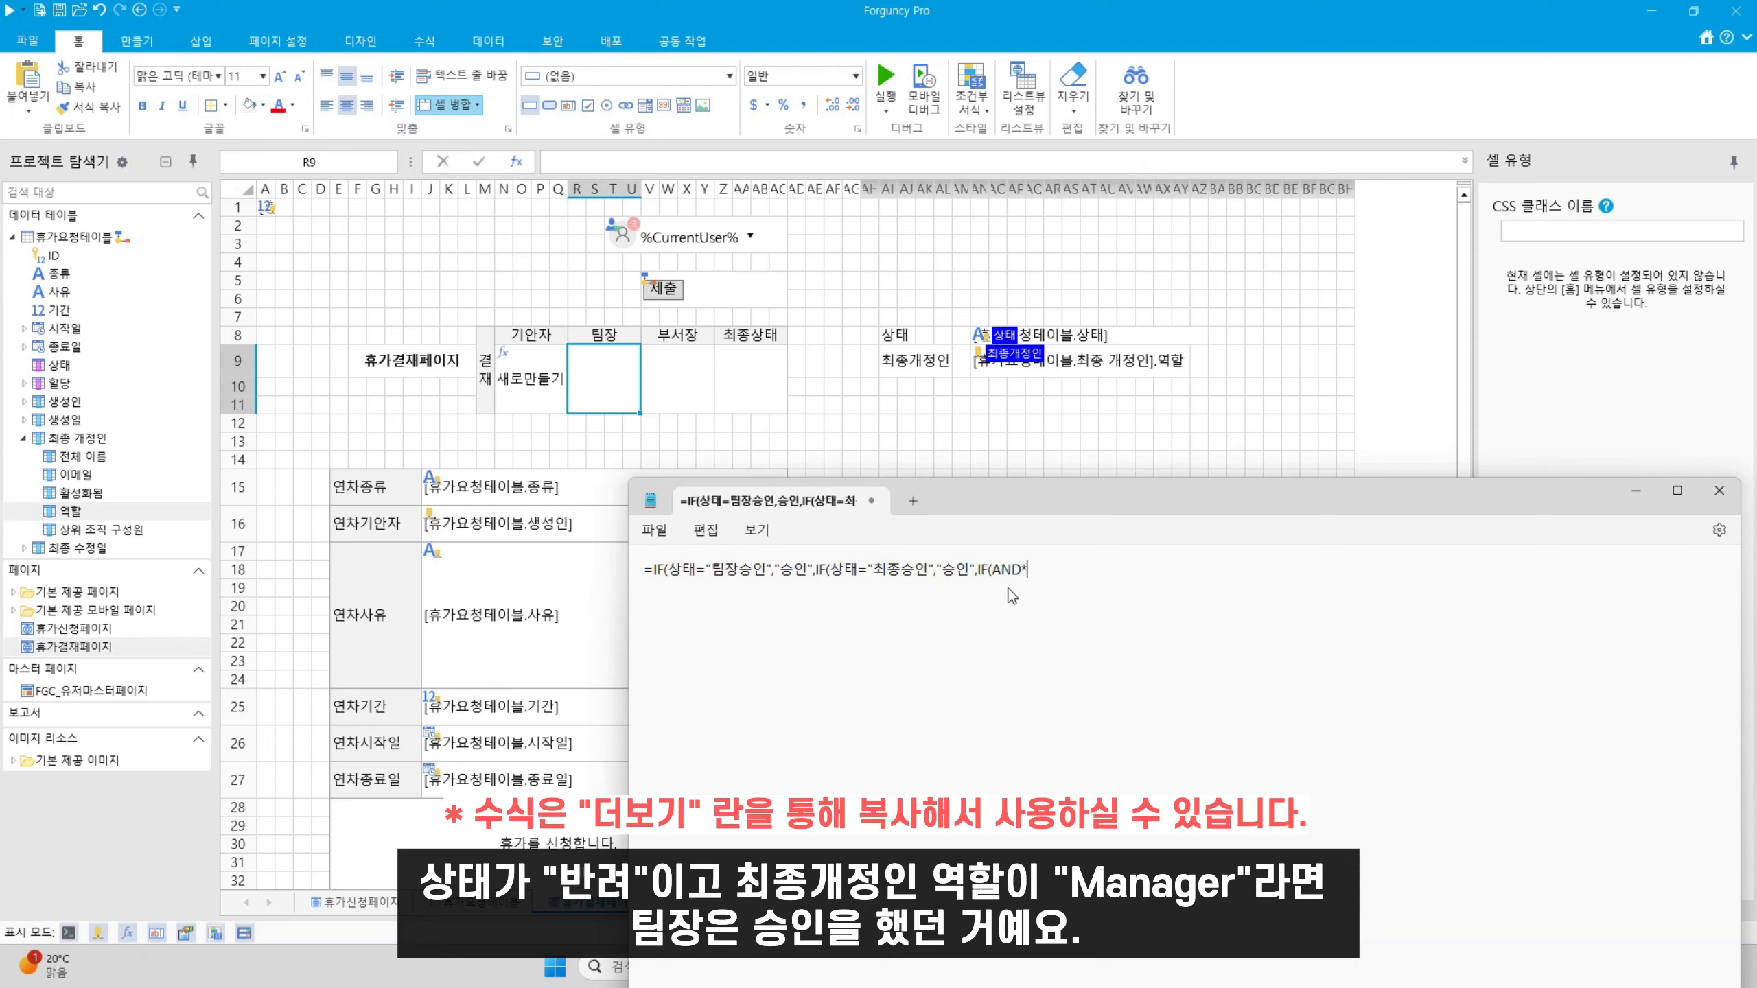
pyautogui.write('(상태')
pyautogui.write('="반려')
pyautogui.write('"')
pyautogui.write(',최')
pyautogui.write('종개정인')
pyautogui.write('="')
pyautogui.write('Mn')
pyautogui.write('ag')
pyautogui.press('BackSpace')
pyautogui.press('BackSpace')
pyautogui.write('an')
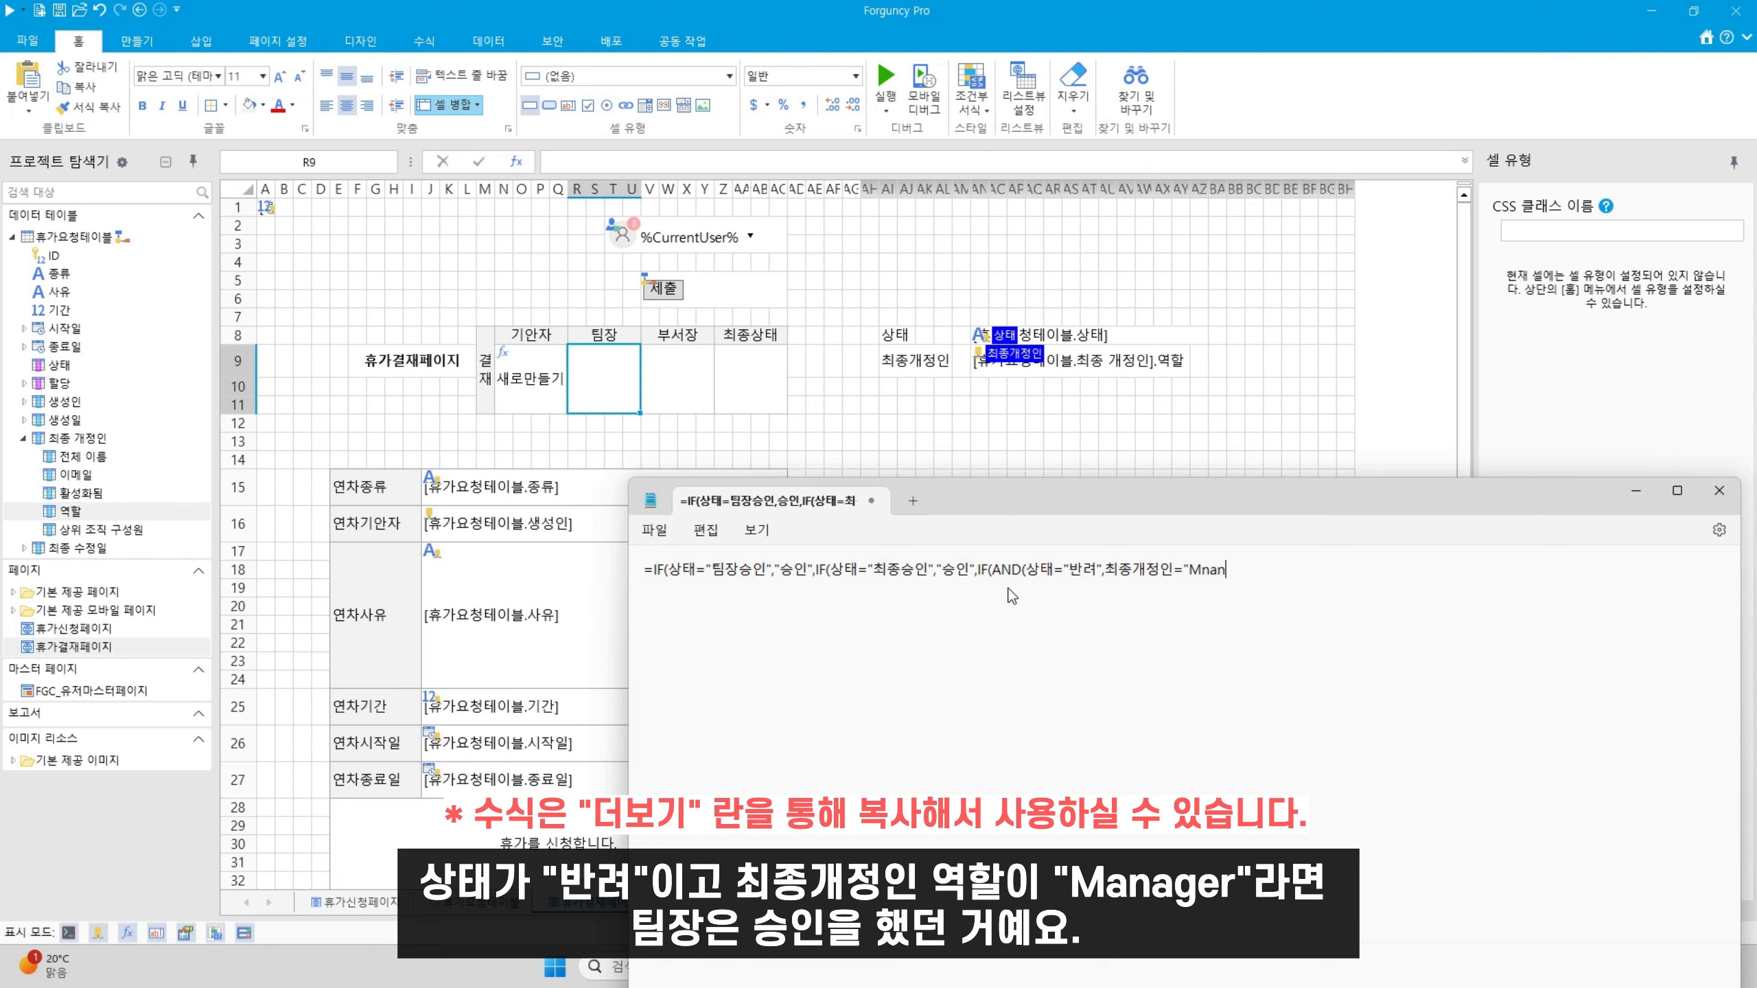
pyautogui.press('BackSpace')
pyautogui.press('BackSpace')
pyautogui.press('BackSpace')
pyautogui.write('anager"),')
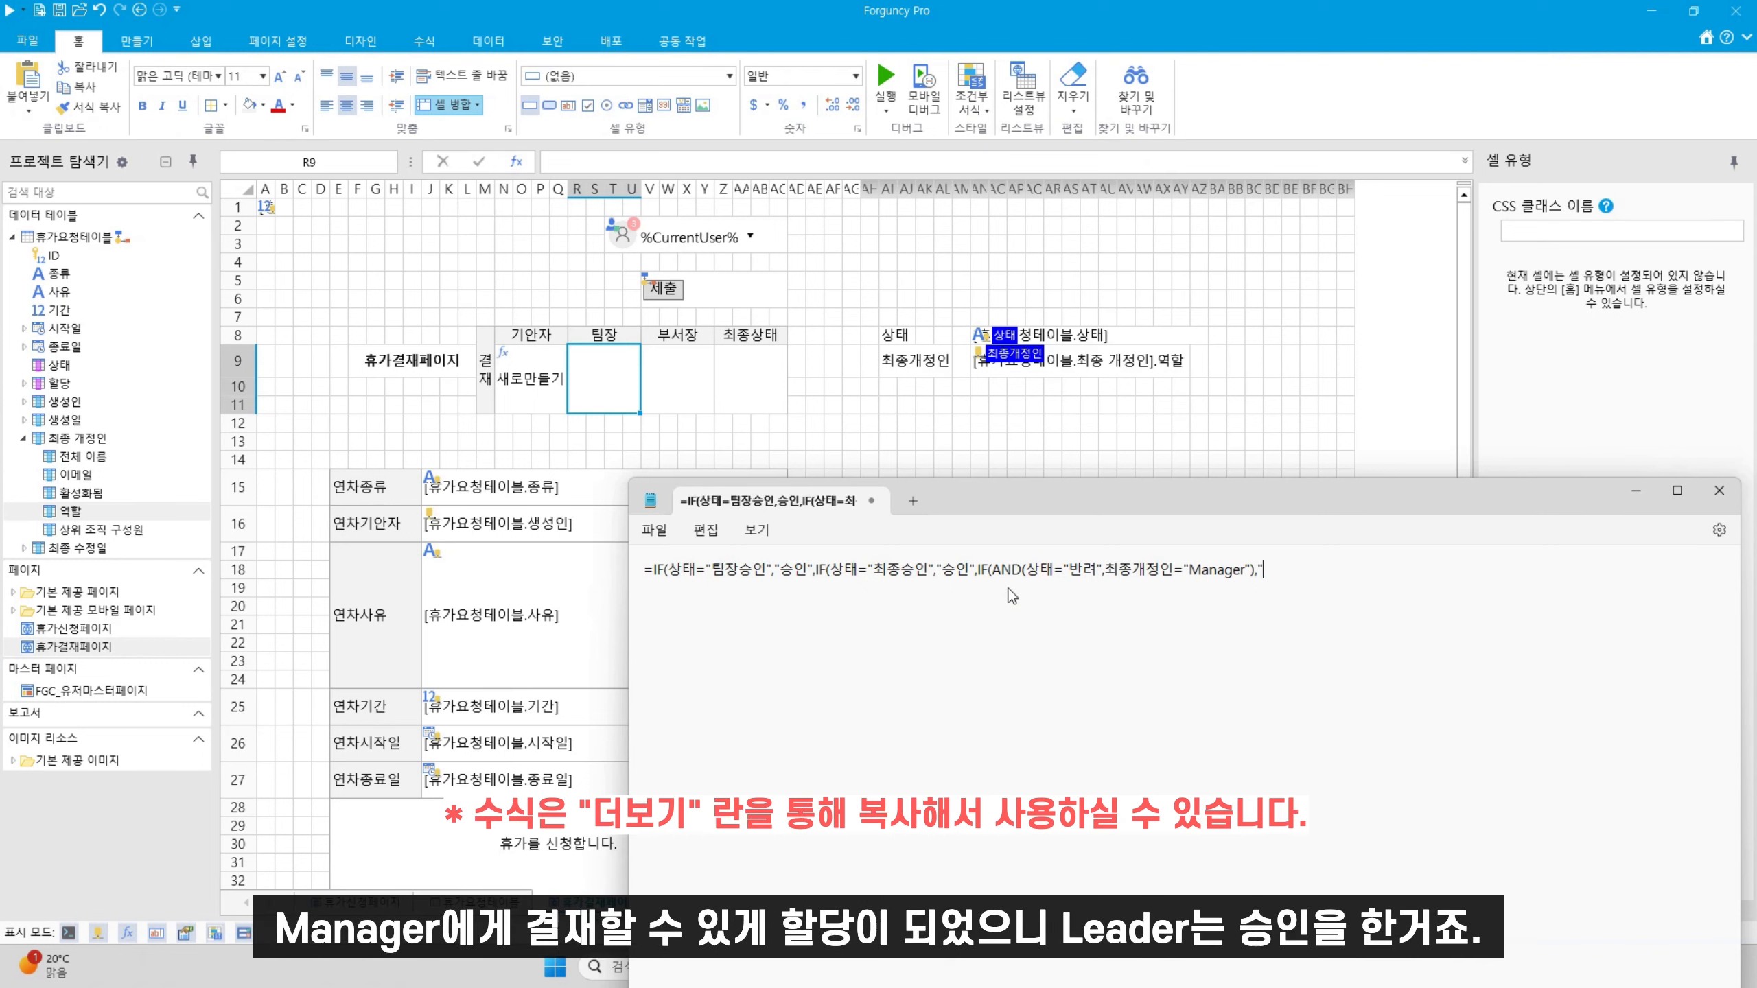
pyautogui.write('"tmdd')
pyautogui.press('BackSpace')
pyautogui.press('BackSpace')
pyautogui.press('BackSpace')
pyautogui.press('BackSpace')
pyautogui.write('승인"')
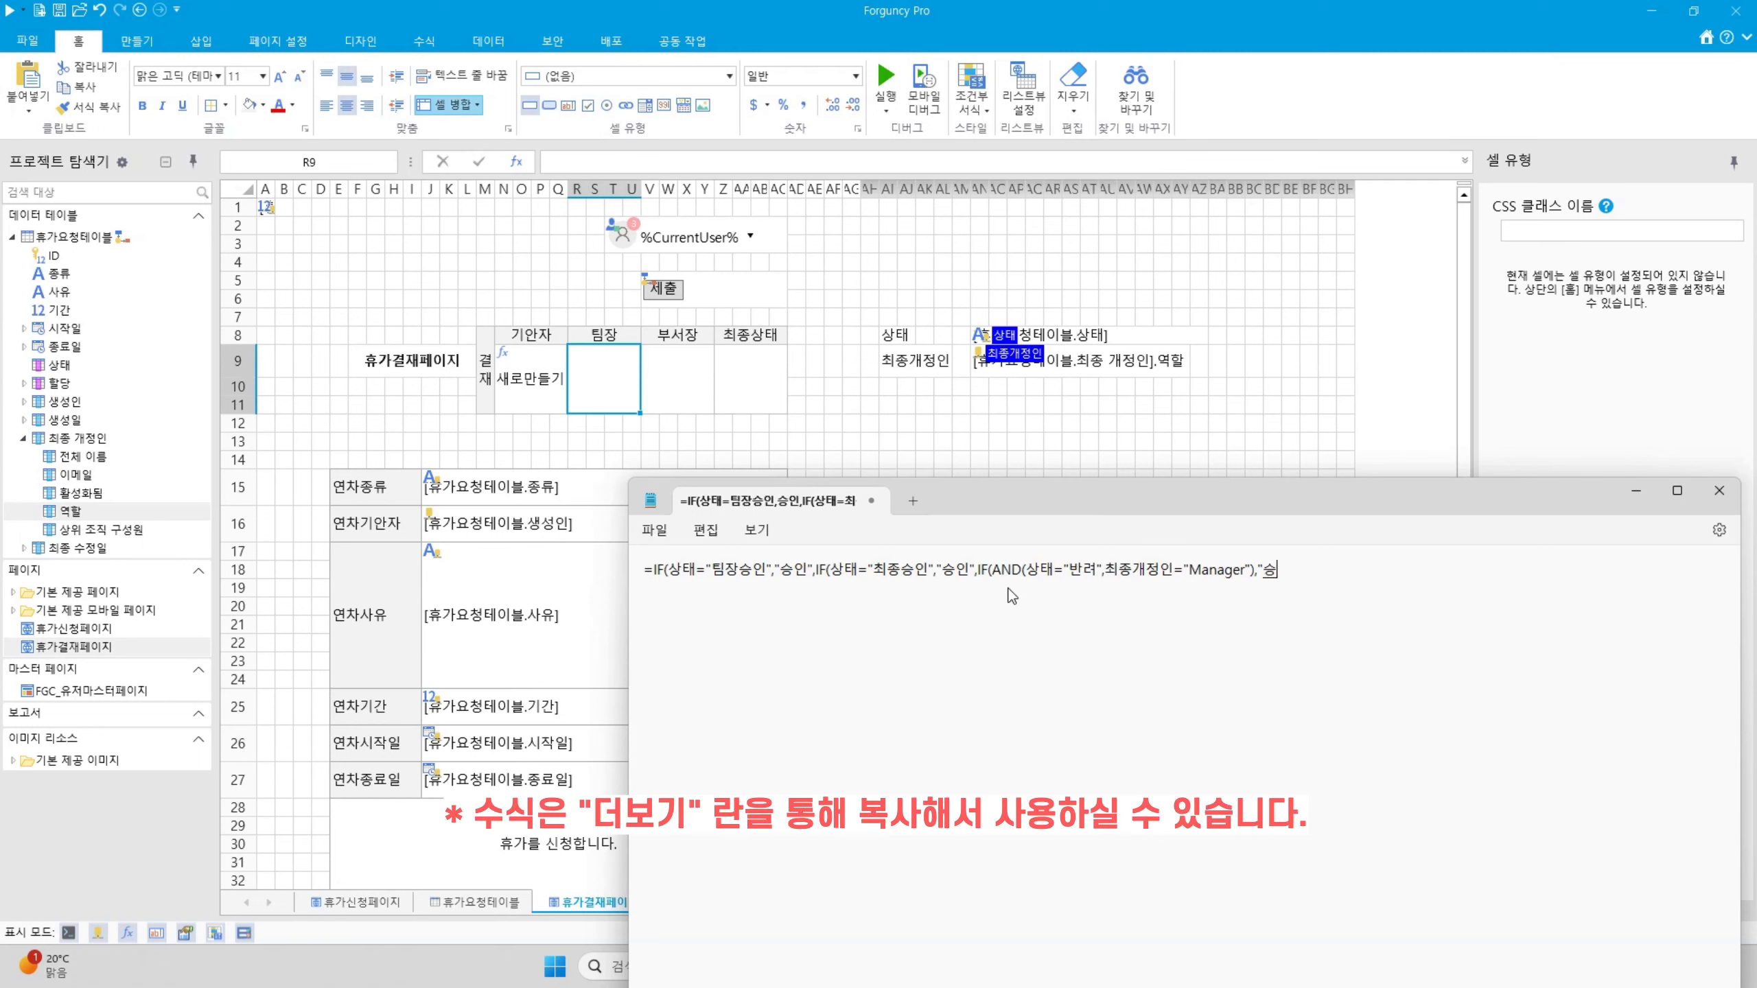
pyautogui.write(',IF(상태')
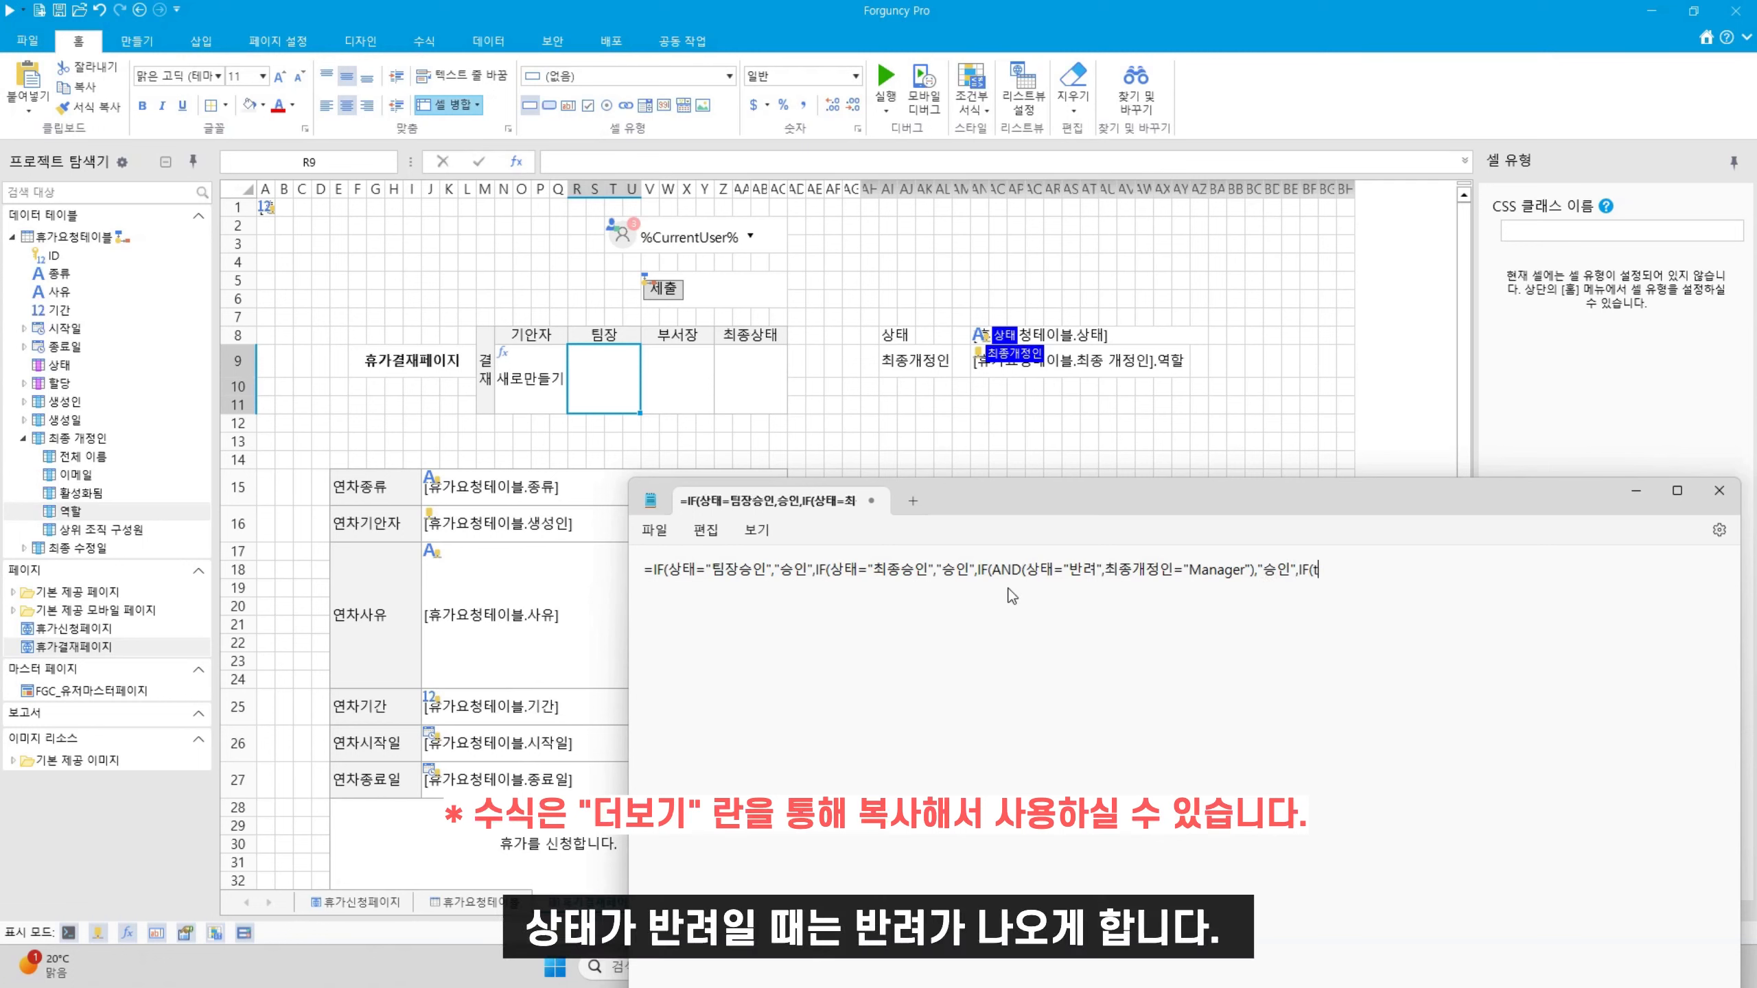
pyautogui.write('="반려","반려"')
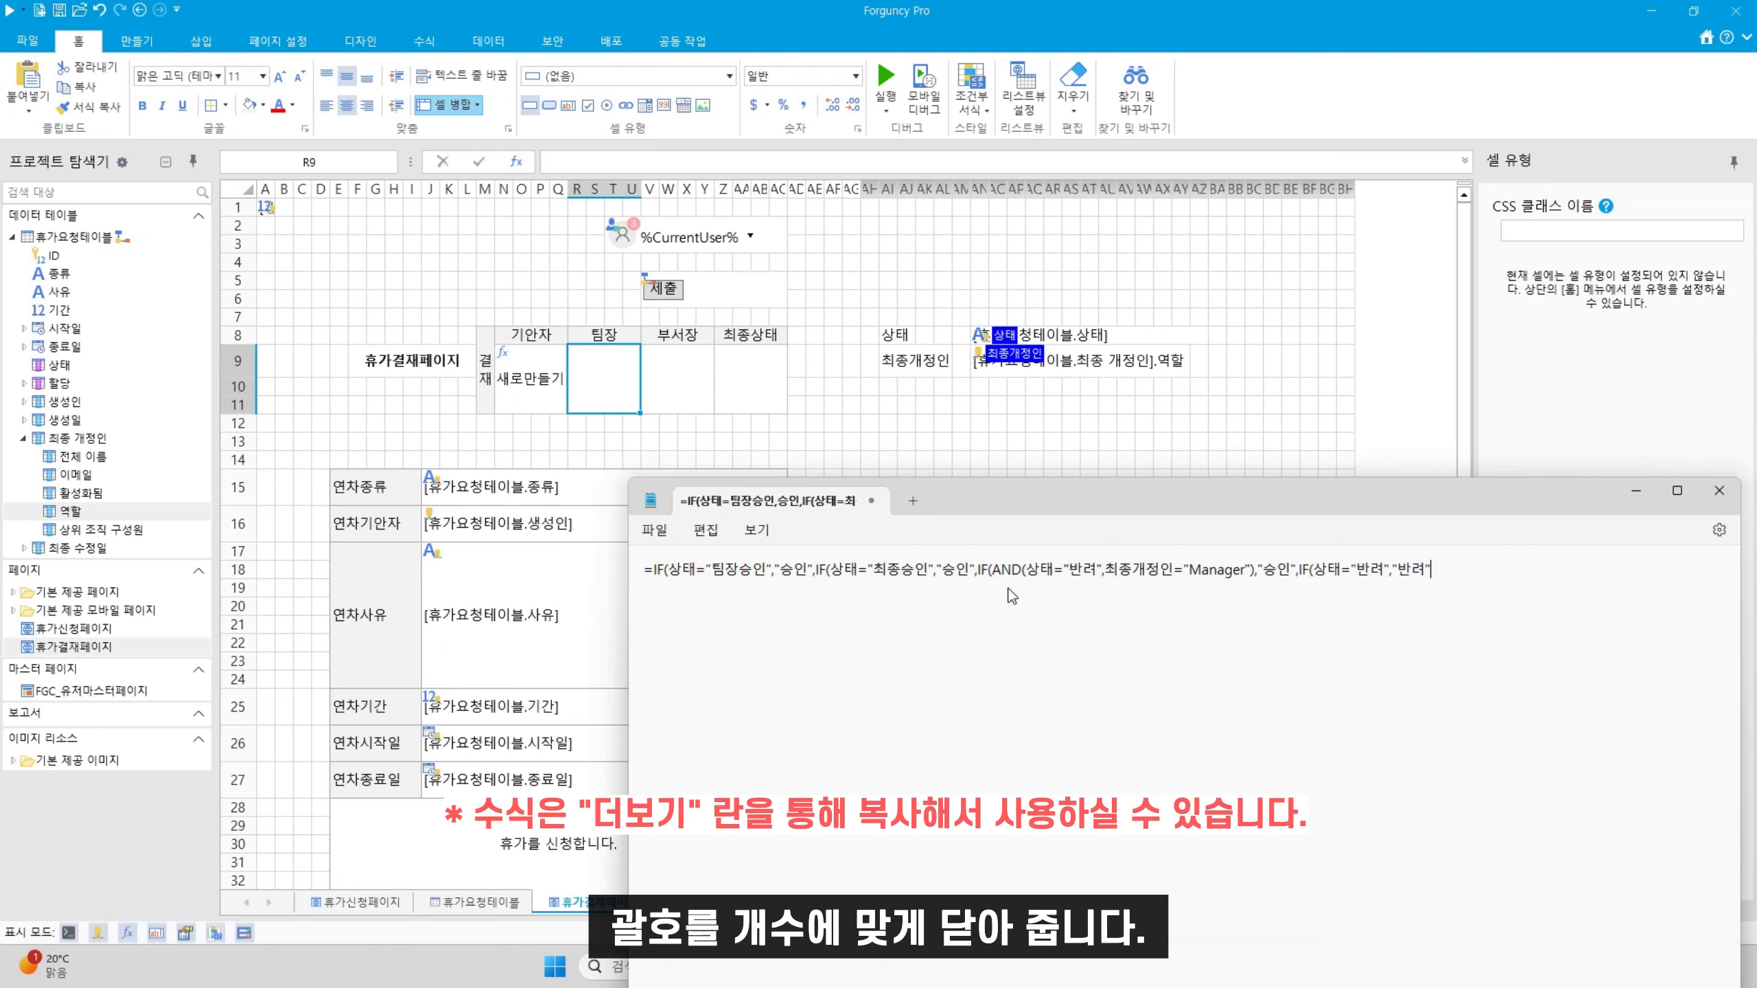
pyautogui.write('," "))))')
# Paste the formula into the 팀장 approval cell R9
pyautogui.hotkey('ctrl', 'a')
pyautogui.hotkey('ctrl', 'c')
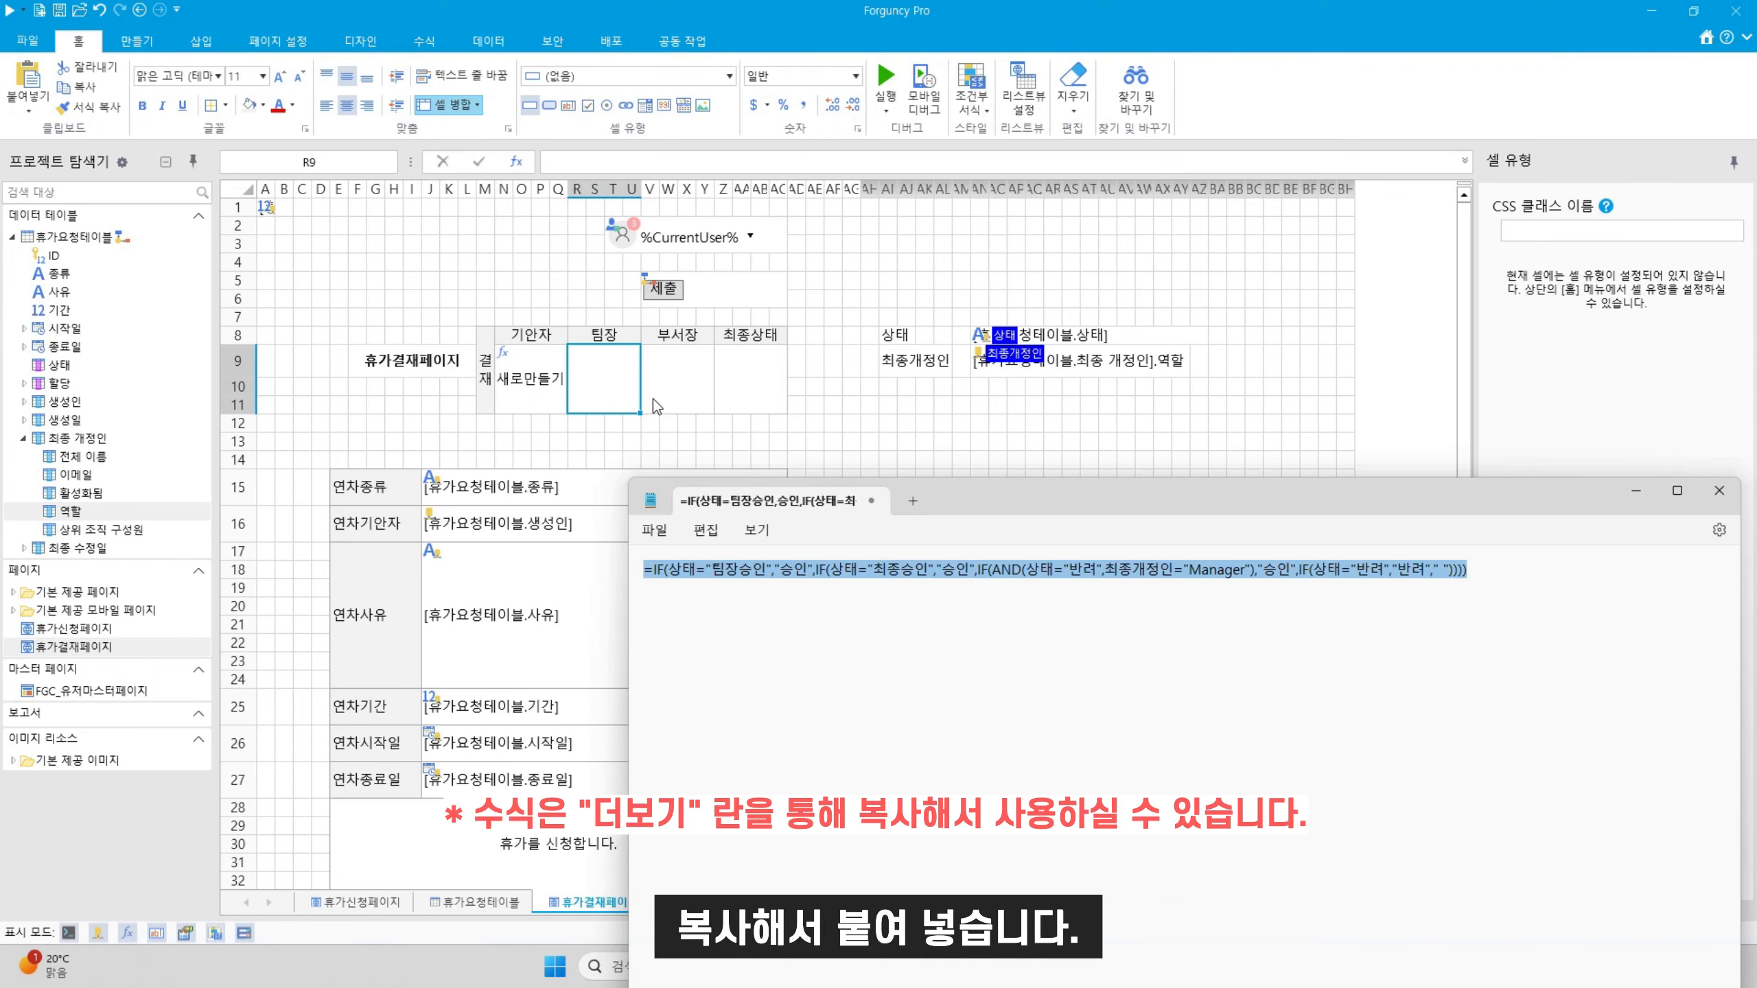
pyautogui.click(593, 378)
pyautogui.click(689, 162)
pyautogui.hotkey('ctrl', 'v')
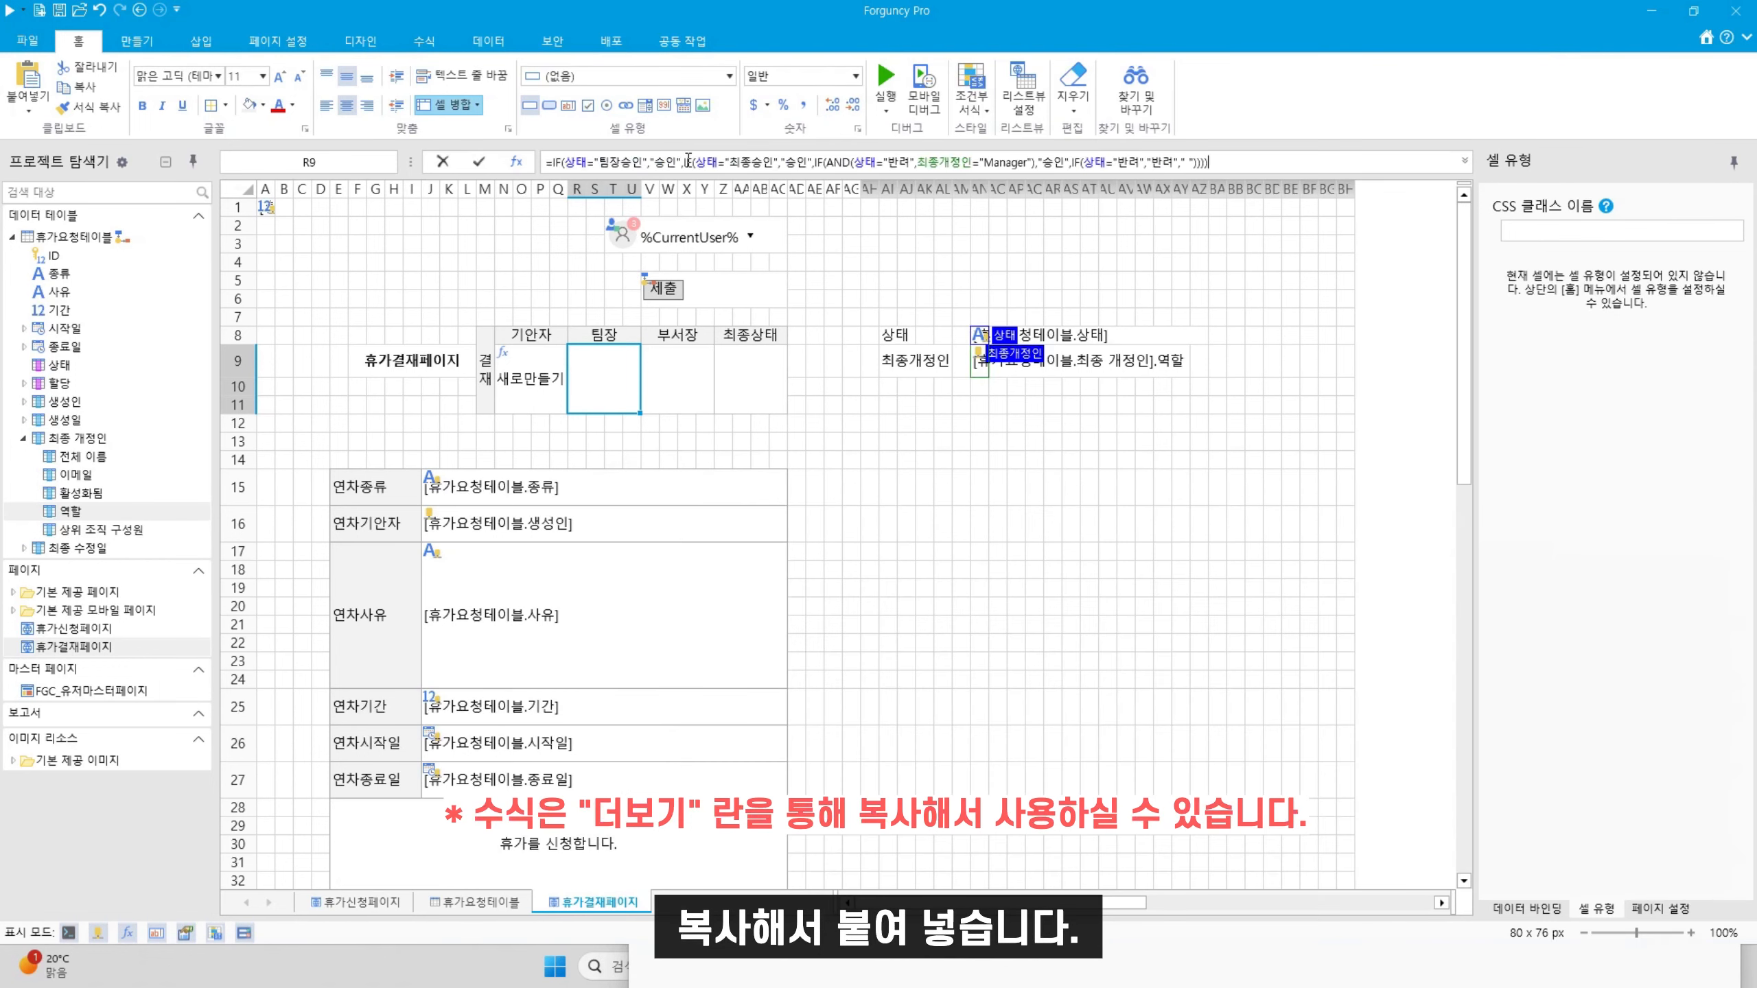
pyautogui.press('Return')
pyautogui.click(650, 381)
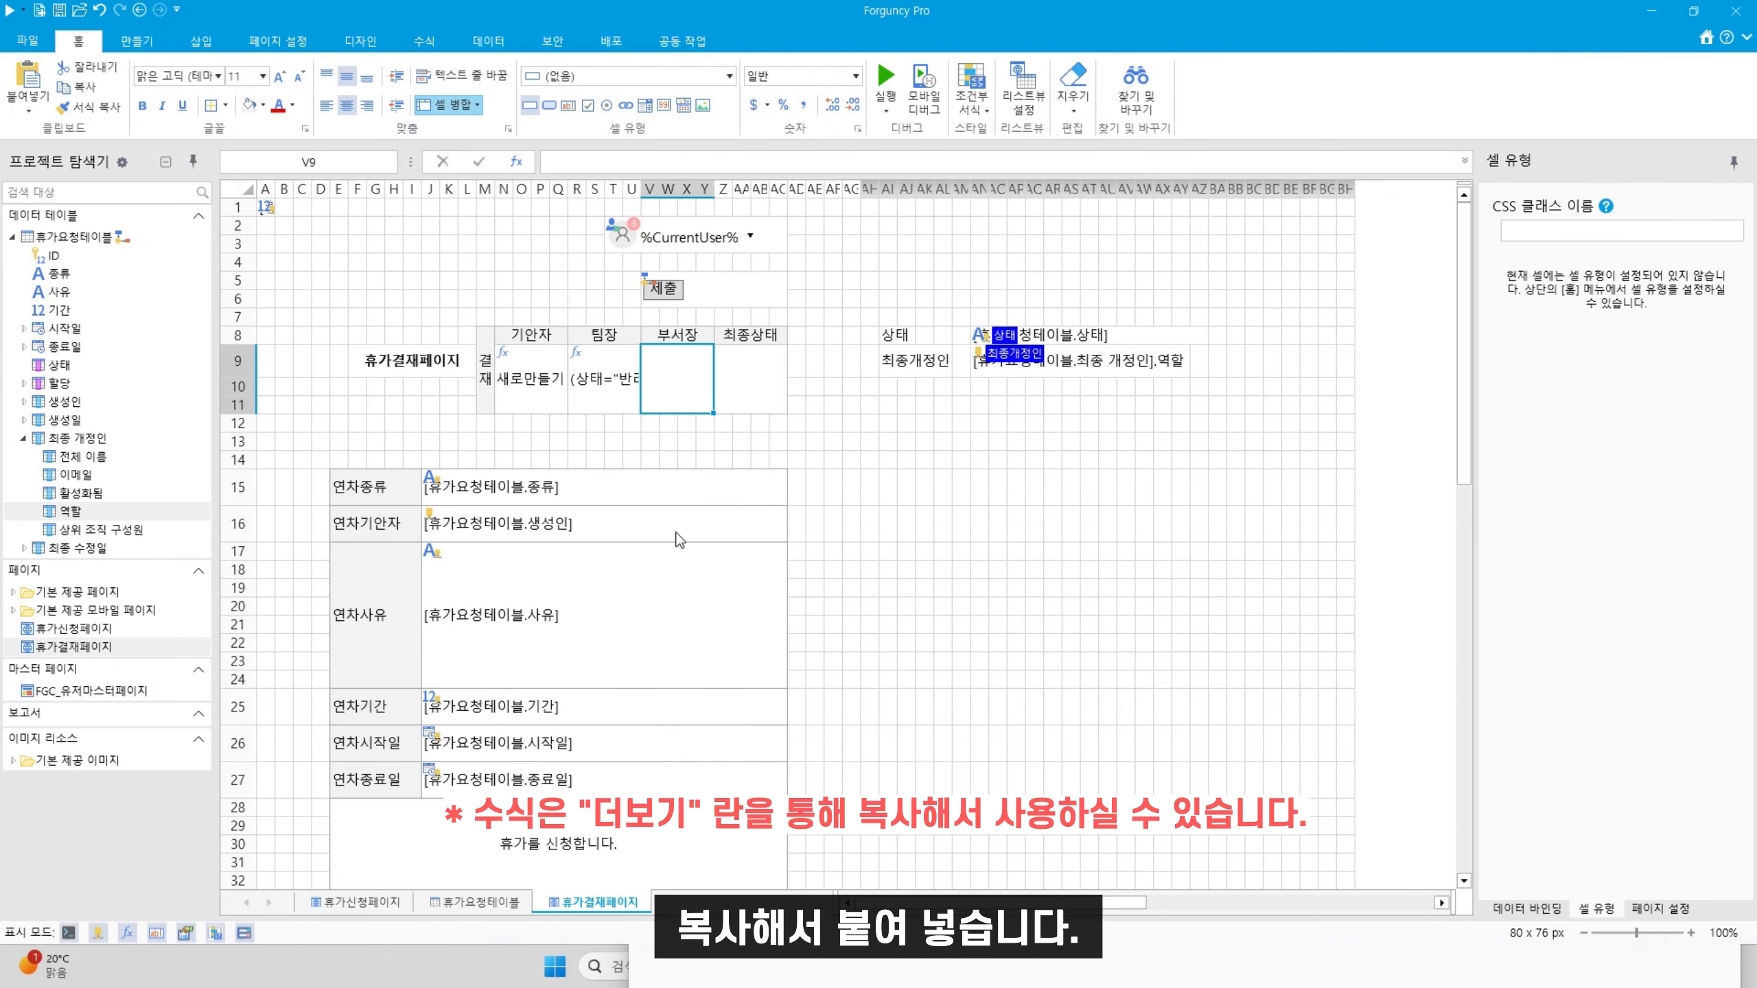
# Draft the 부서장 formula: 승인 on 최종승인, blank if rejected by Leader, 반려 if by Manager
pyautogui.click(877, 957)
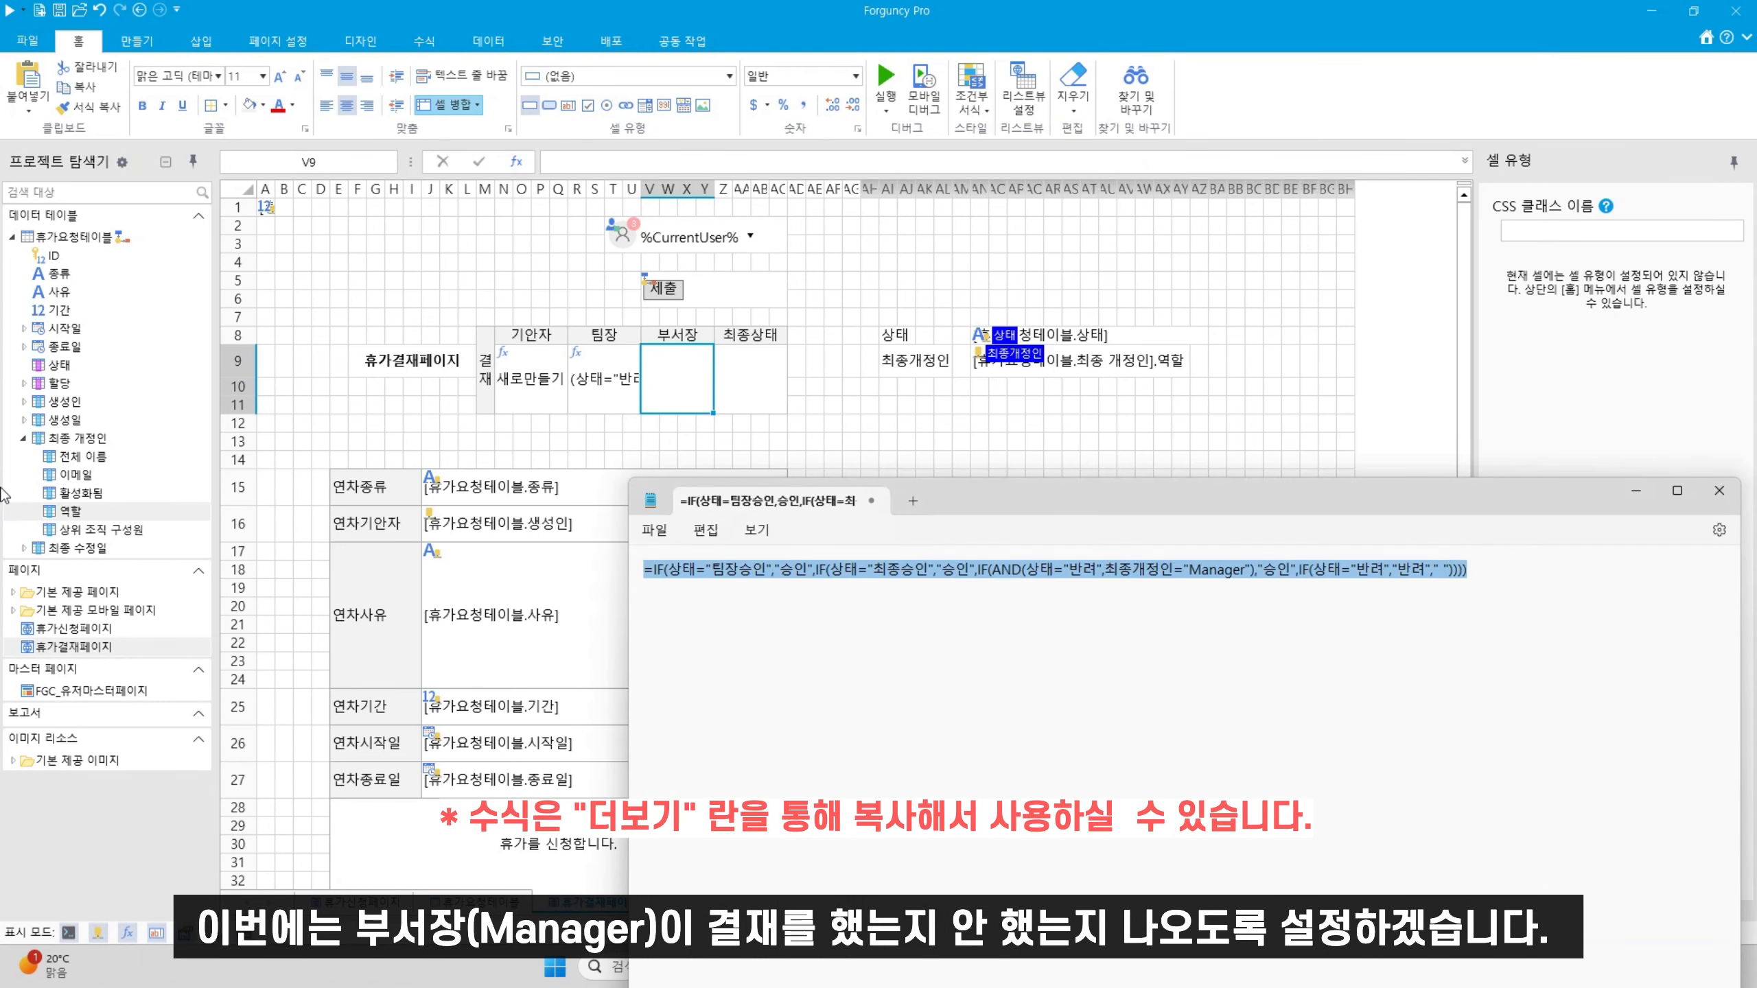
pyautogui.press('BackSpace')
pyautogui.write('=')
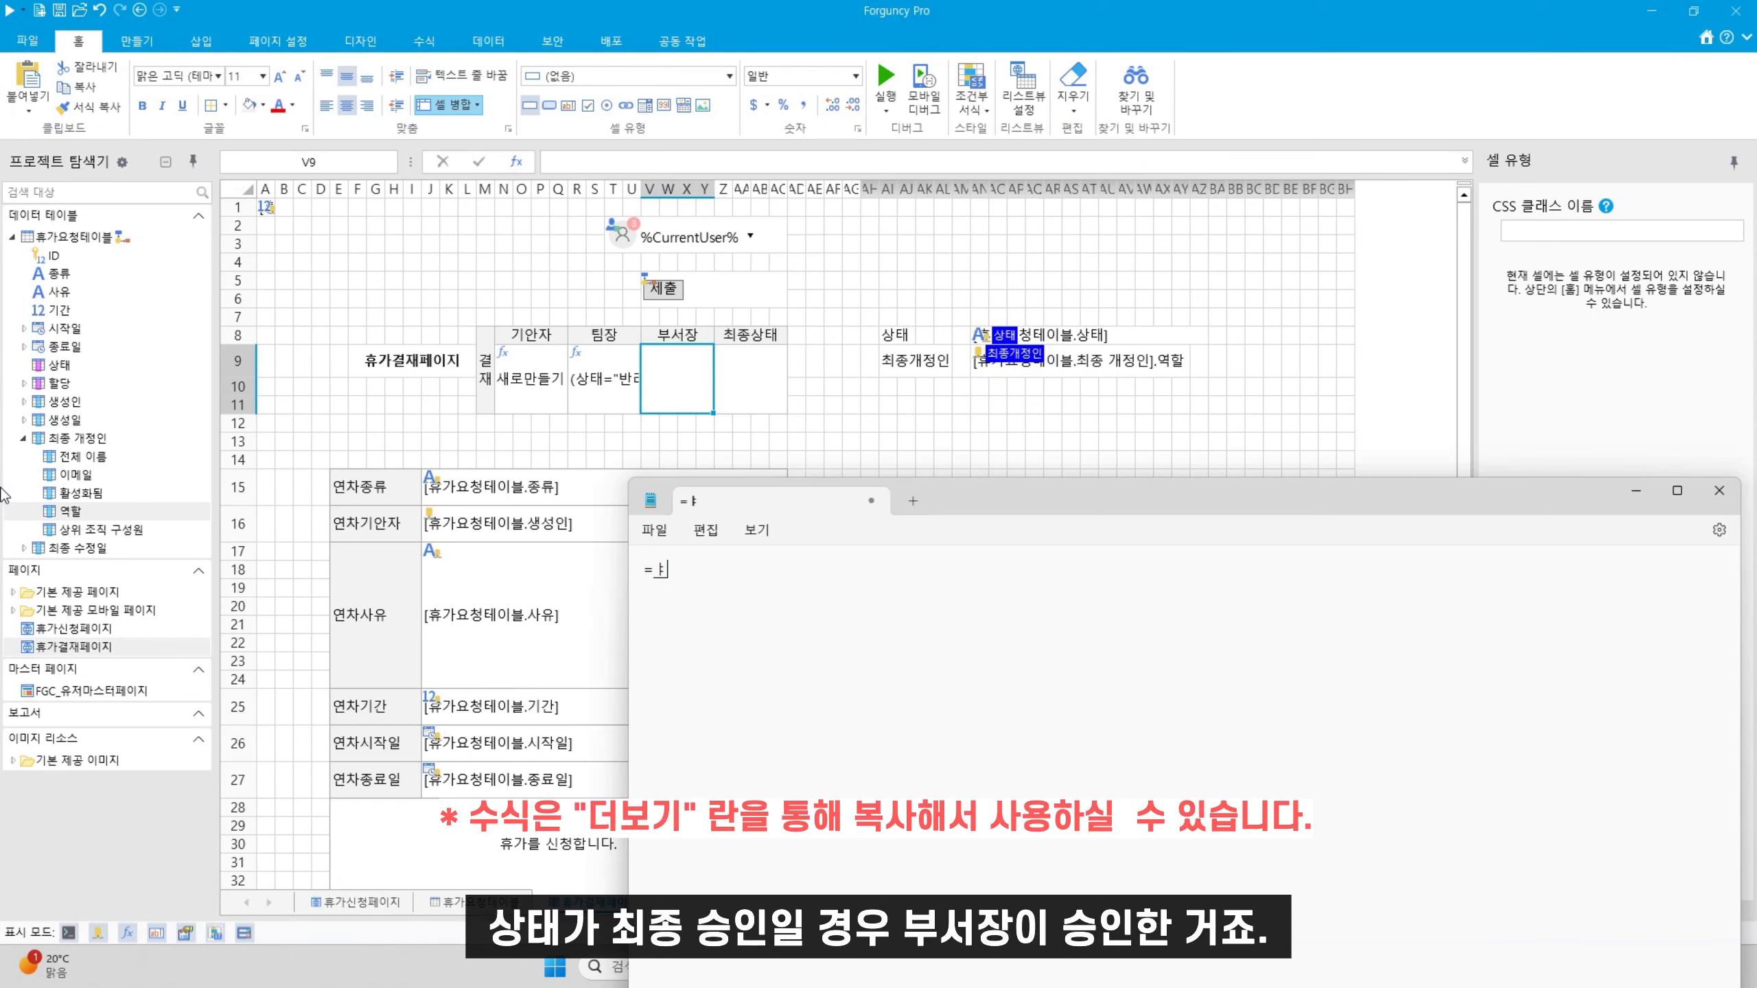
pyautogui.write('IF(')
pyautogui.write('상태="')
pyautogui.write('최종승이')
pyautogui.write('",')
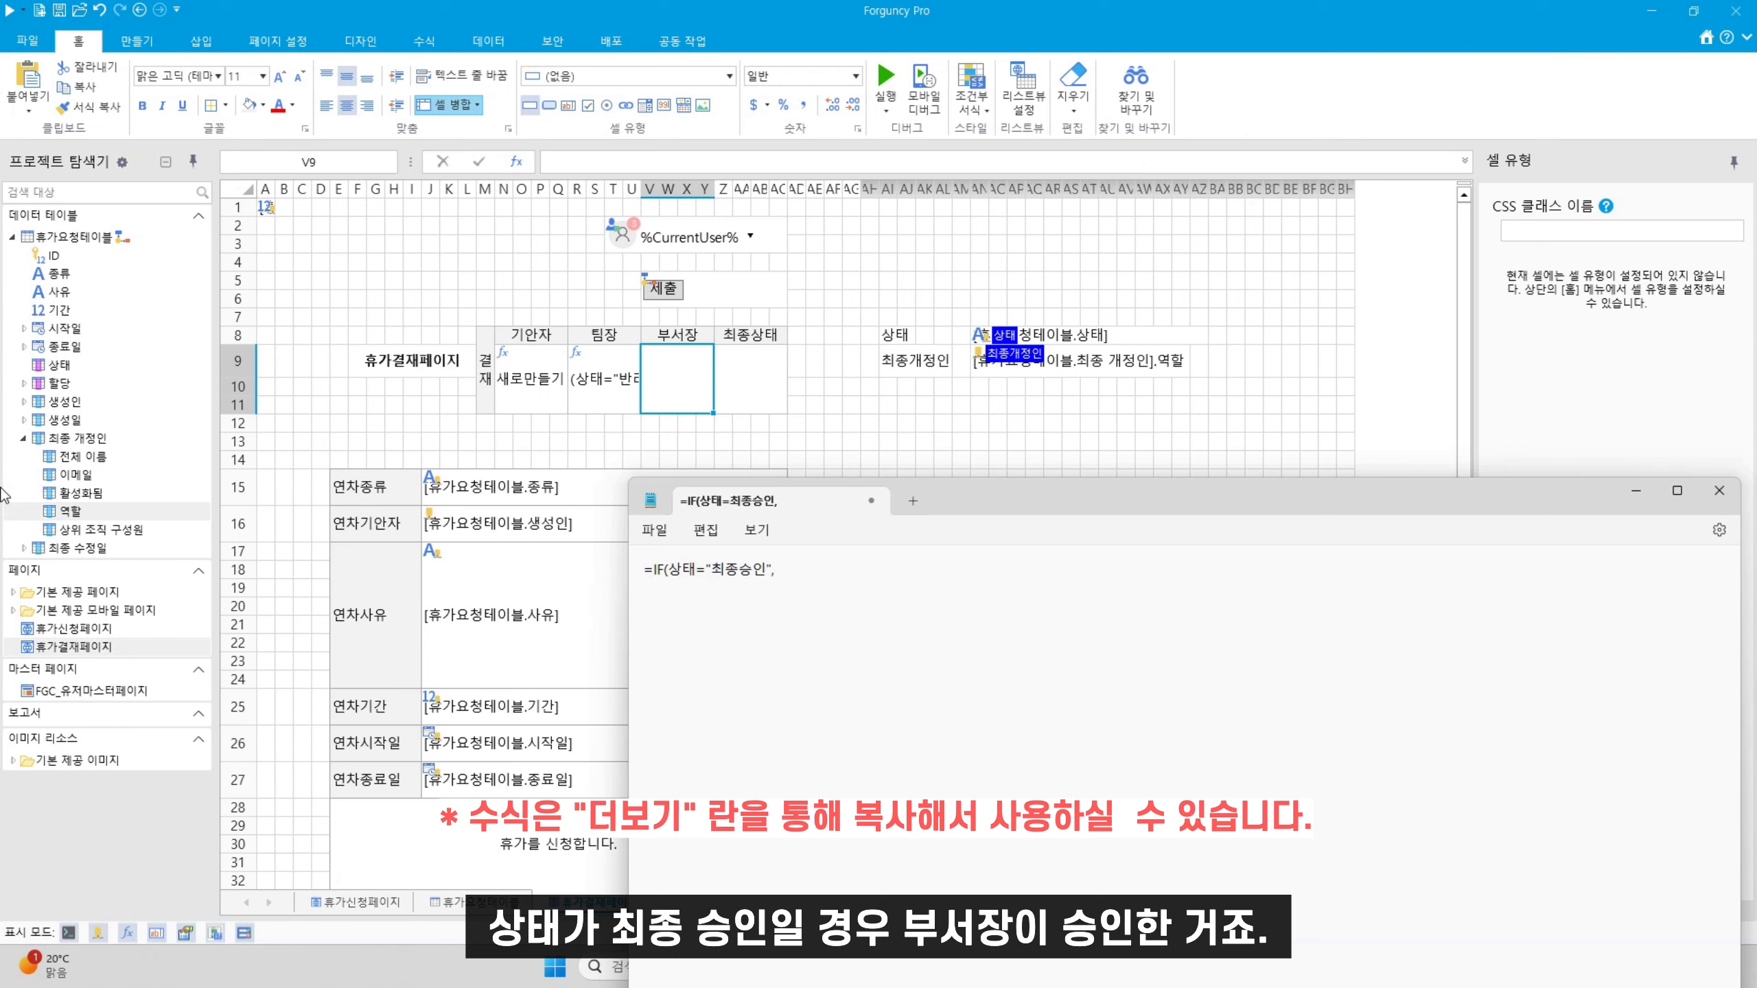
pyautogui.write('ㅅ')
pyautogui.press('BackSpace')
pyautogui.write('"승인"')
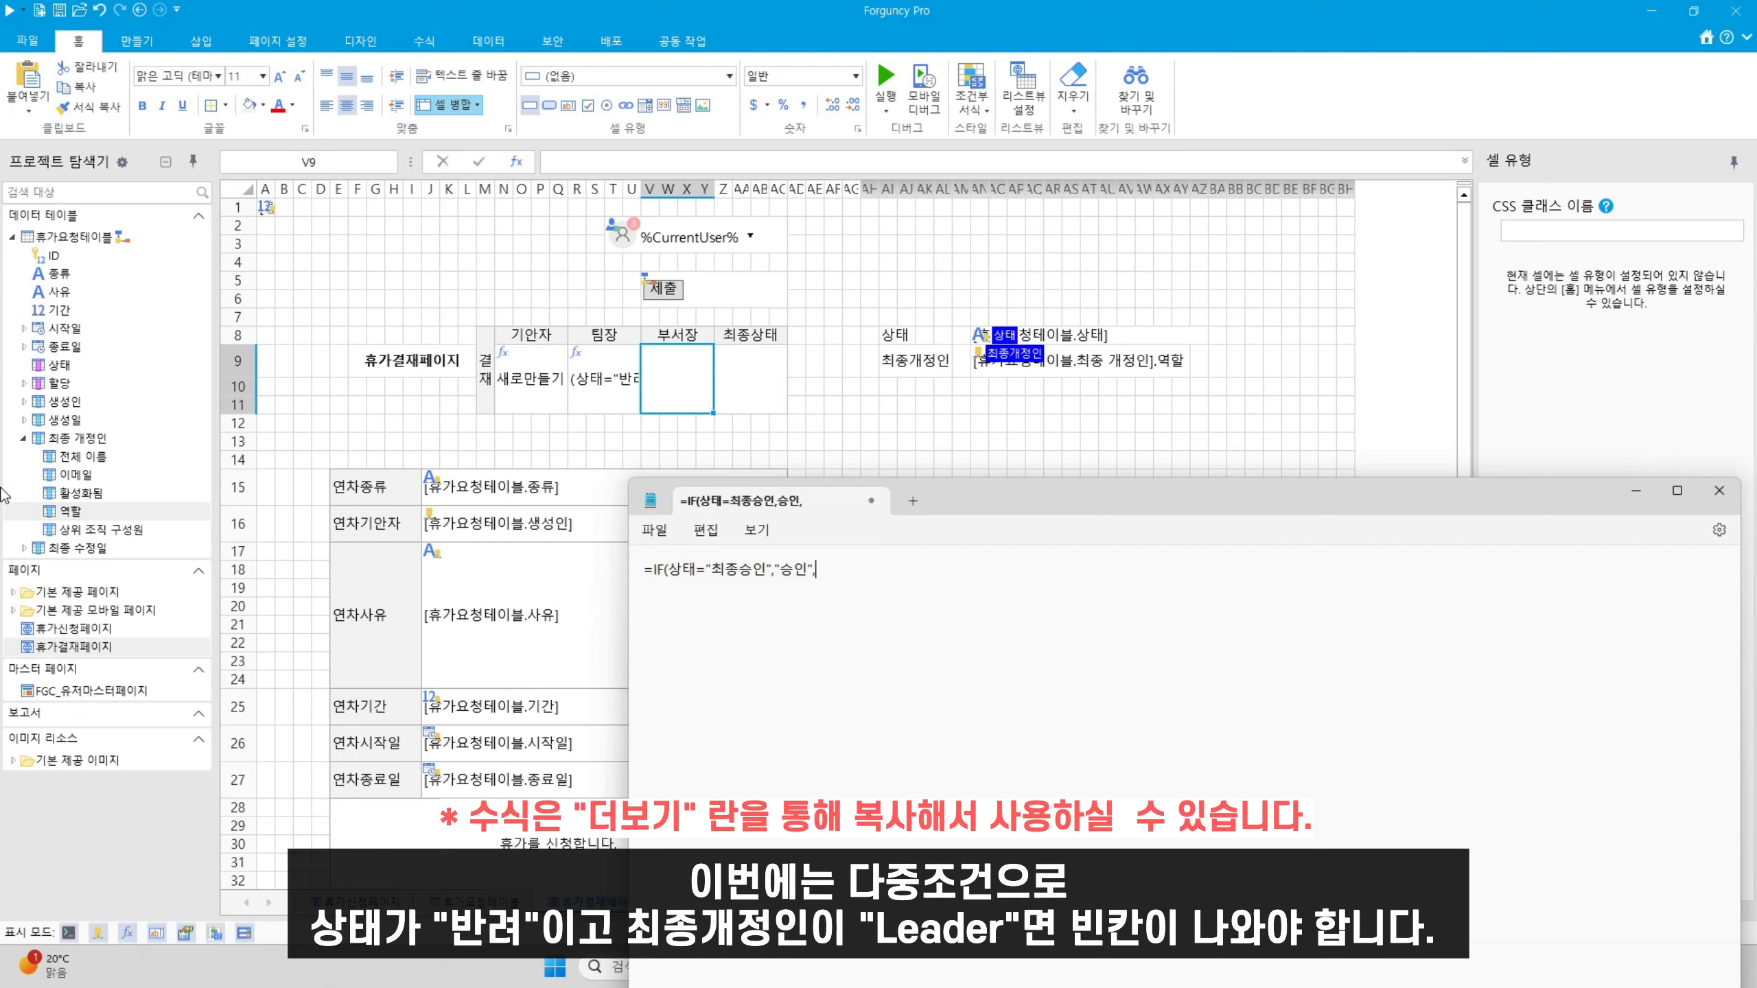
pyautogui.write(',If(A')
pyautogui.press('BackSpace')
pyautogui.press('BackSpace')
pyautogui.press('BackSpace')
pyautogui.write('F(AND(상태="반려",')
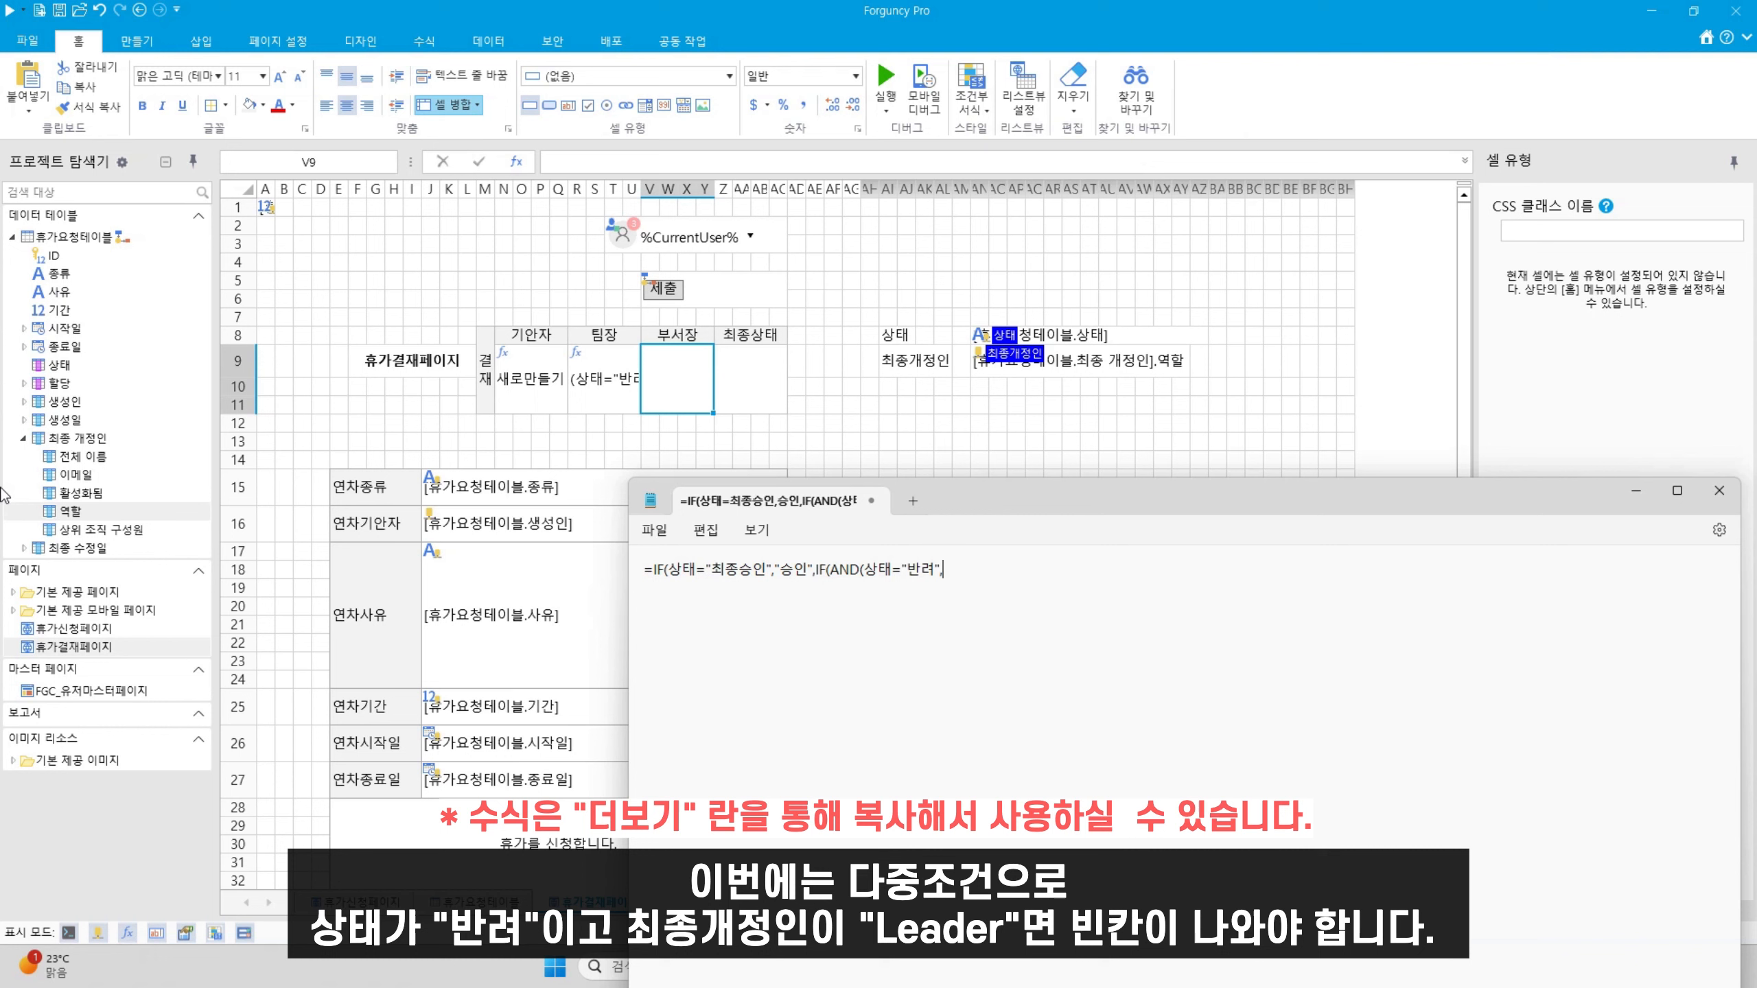
pyautogui.write('최종개정인="Leader')
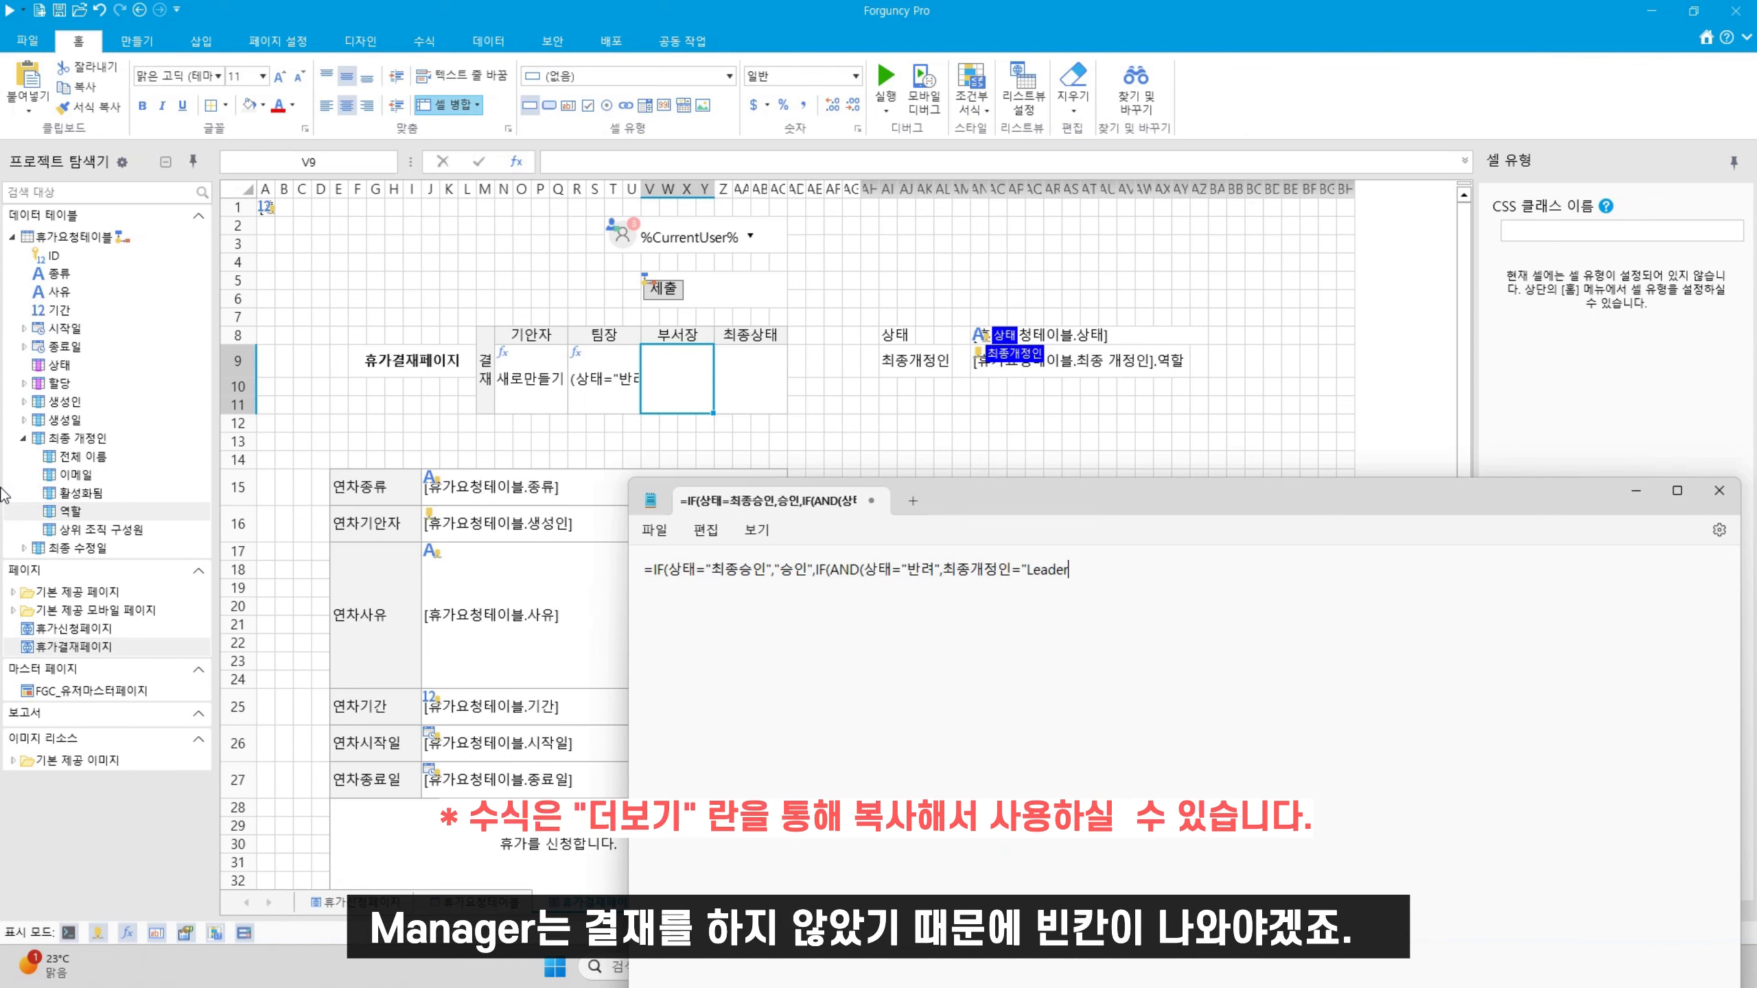
pyautogui.write('),')
pyautogui.write('" ",')
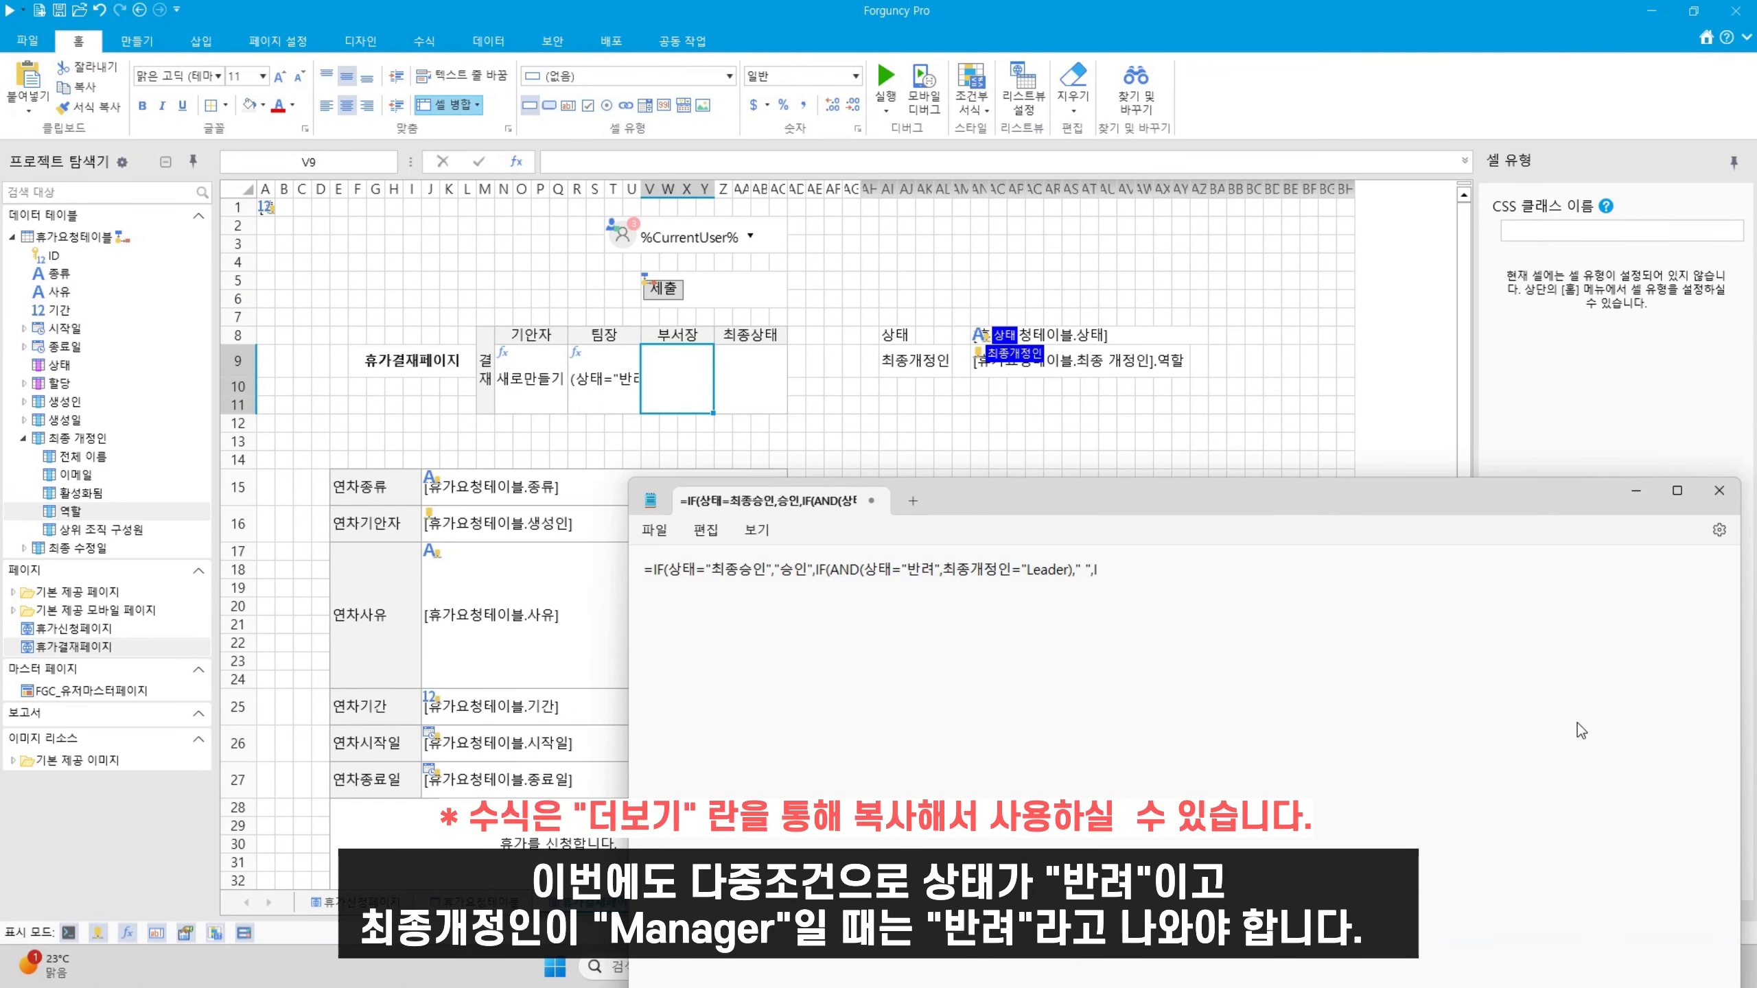
pyautogui.write('IF(AND(상태="반려",최종갱')
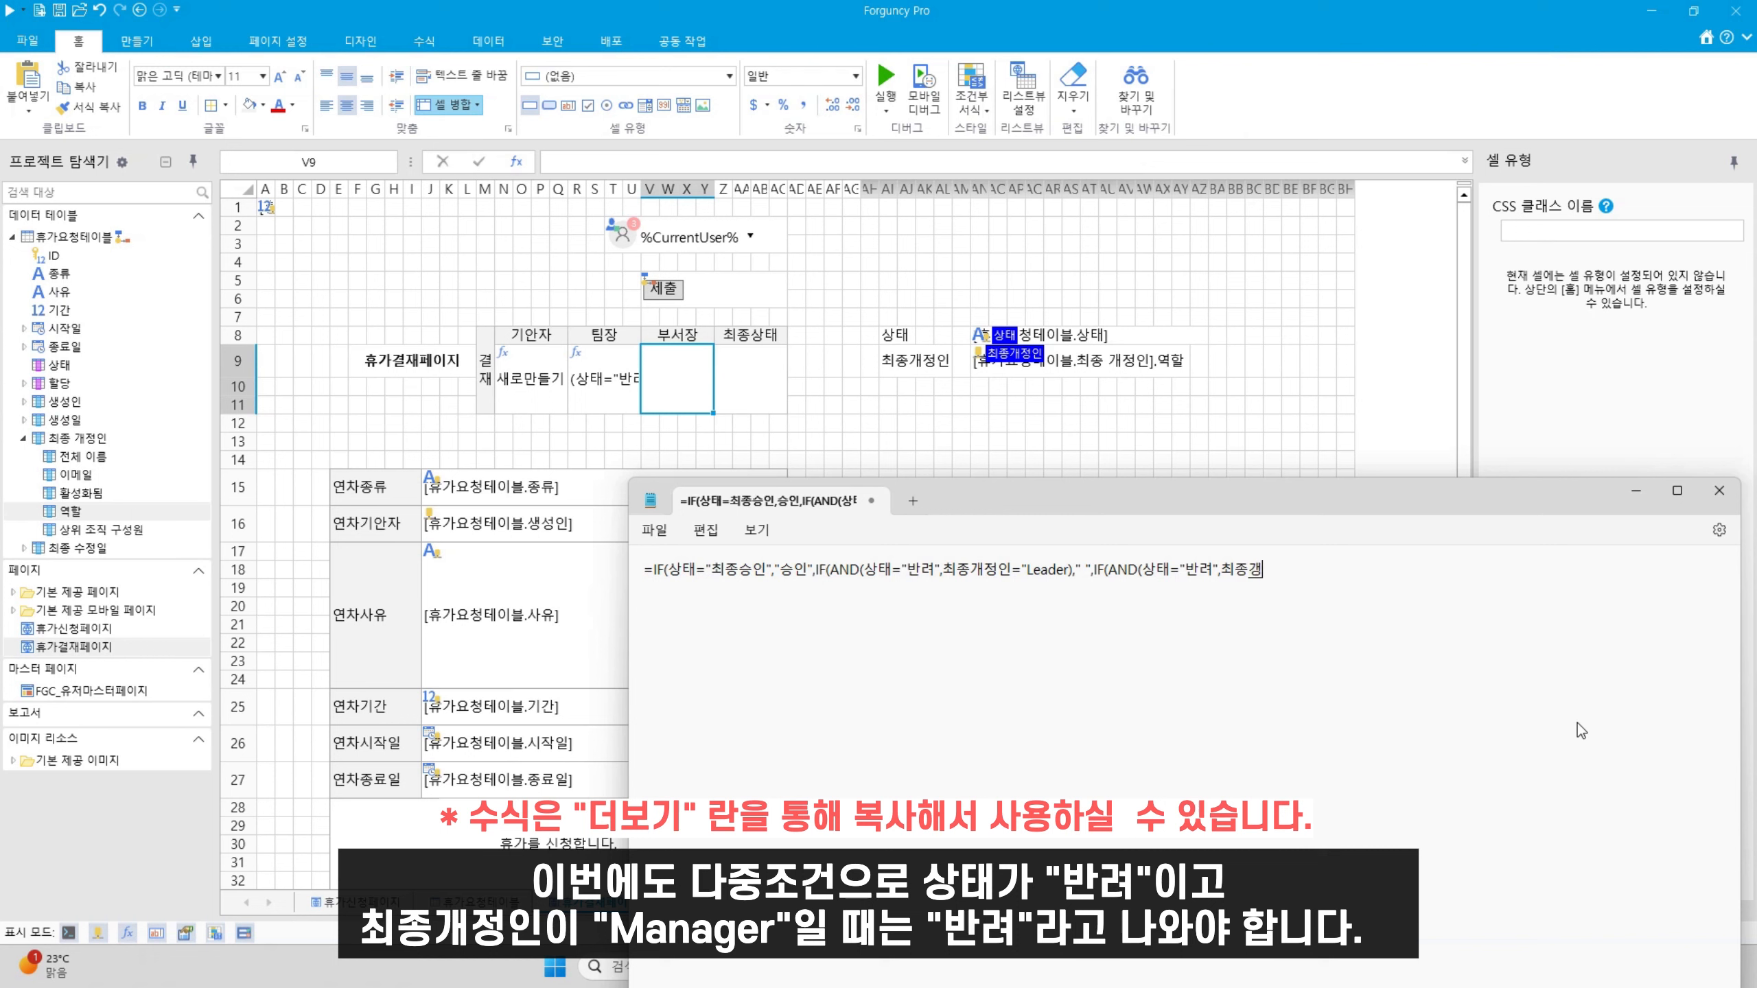
pyautogui.write('정인="Manager"),"반려')
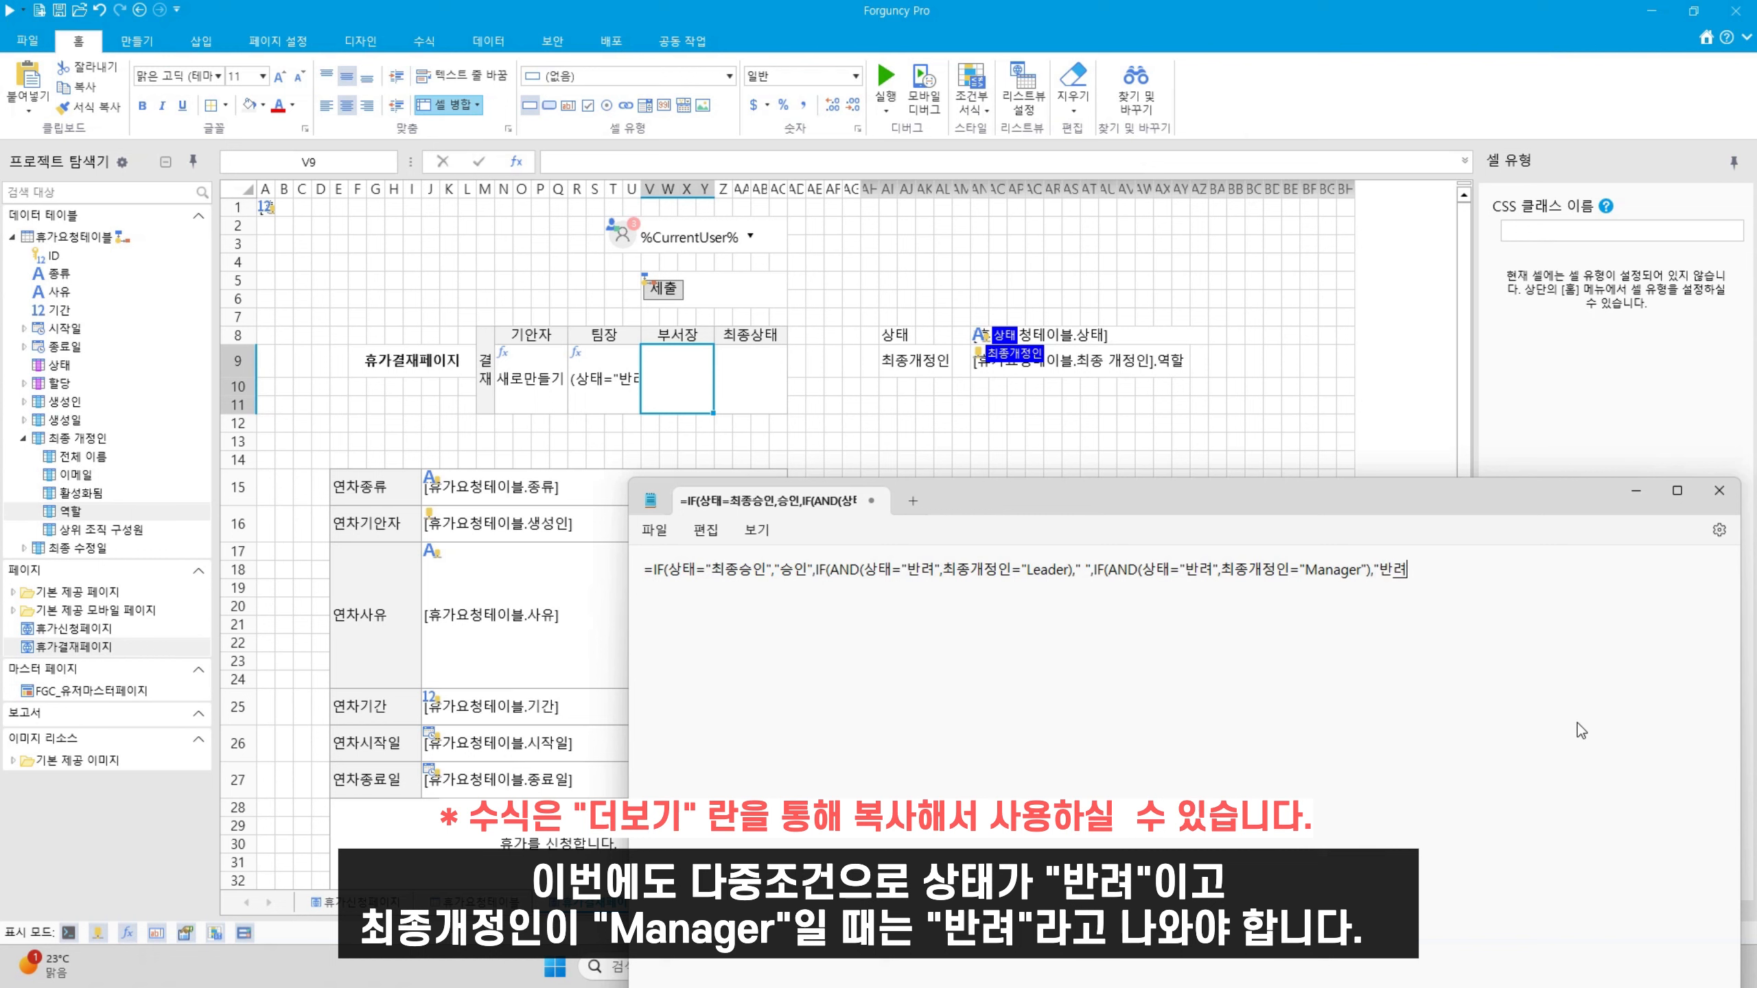
pyautogui.write('","")))')
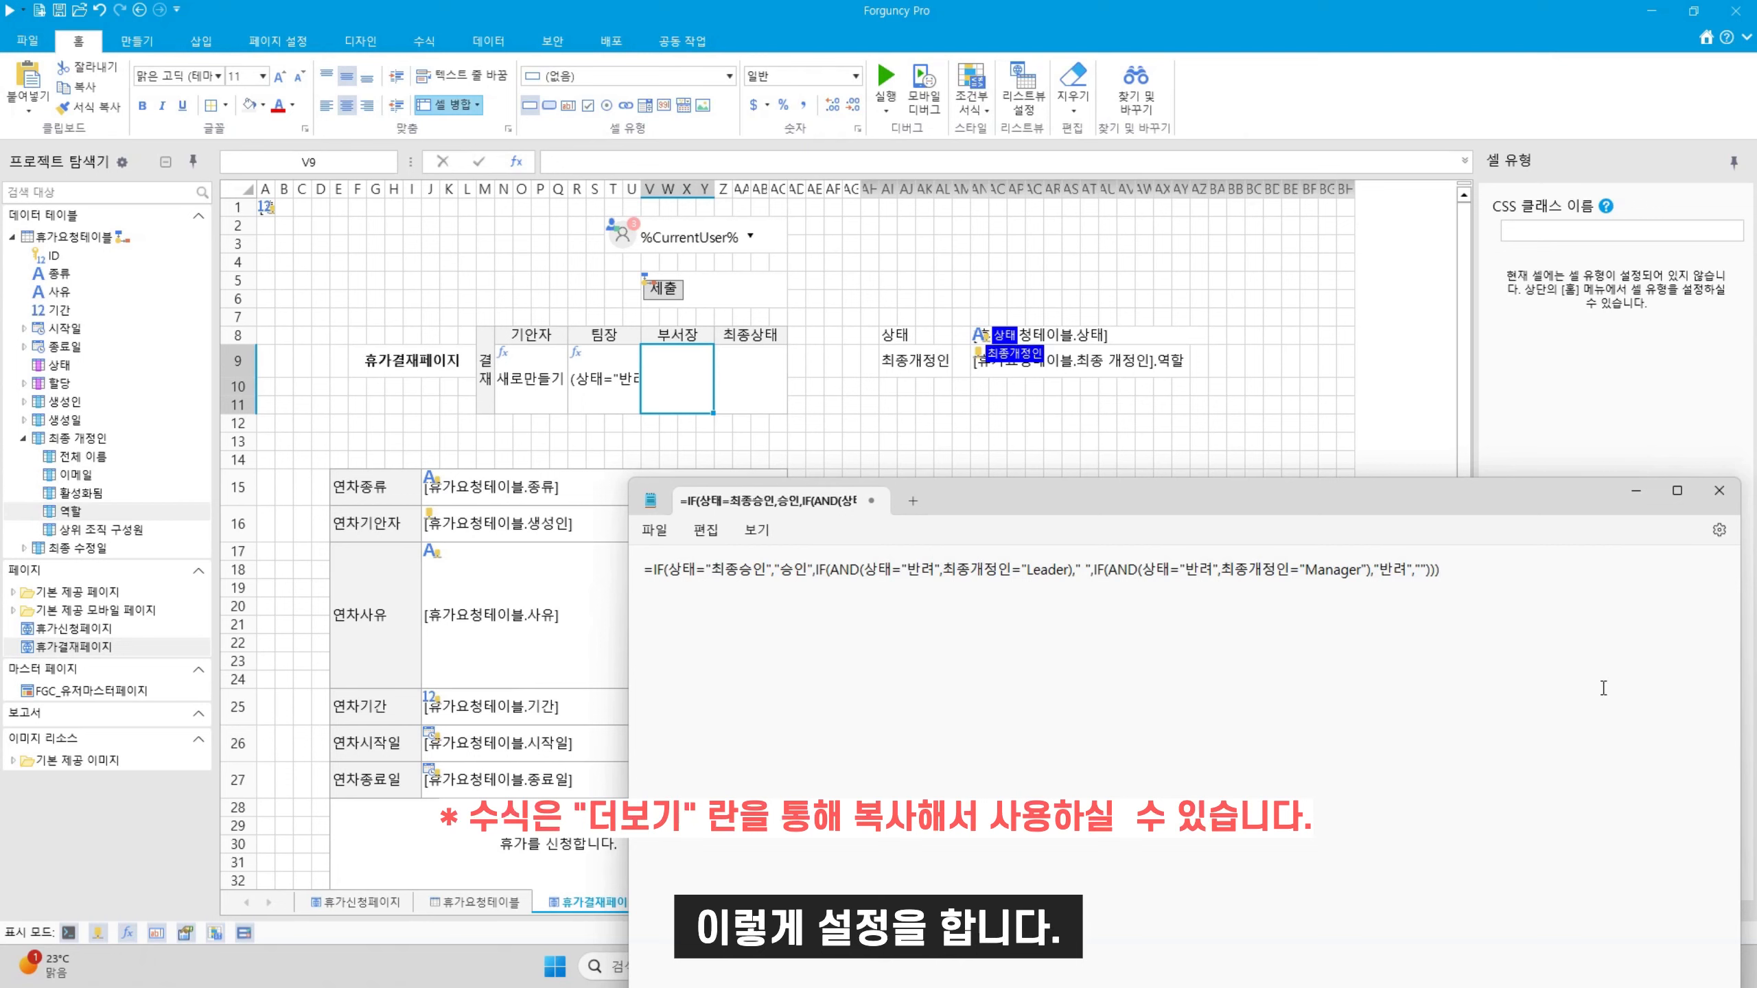
# Paste the formula into the 부서장 approval cell V9
pyautogui.hotkey('ctrl', 'a')
pyautogui.write('=IF(상태="최종승인","승인",IF(AND(상태="반려",최종개정인="Leader")," ",IF(AND(상태="반려",최종개정인="Manager"),"반려"," ")))')
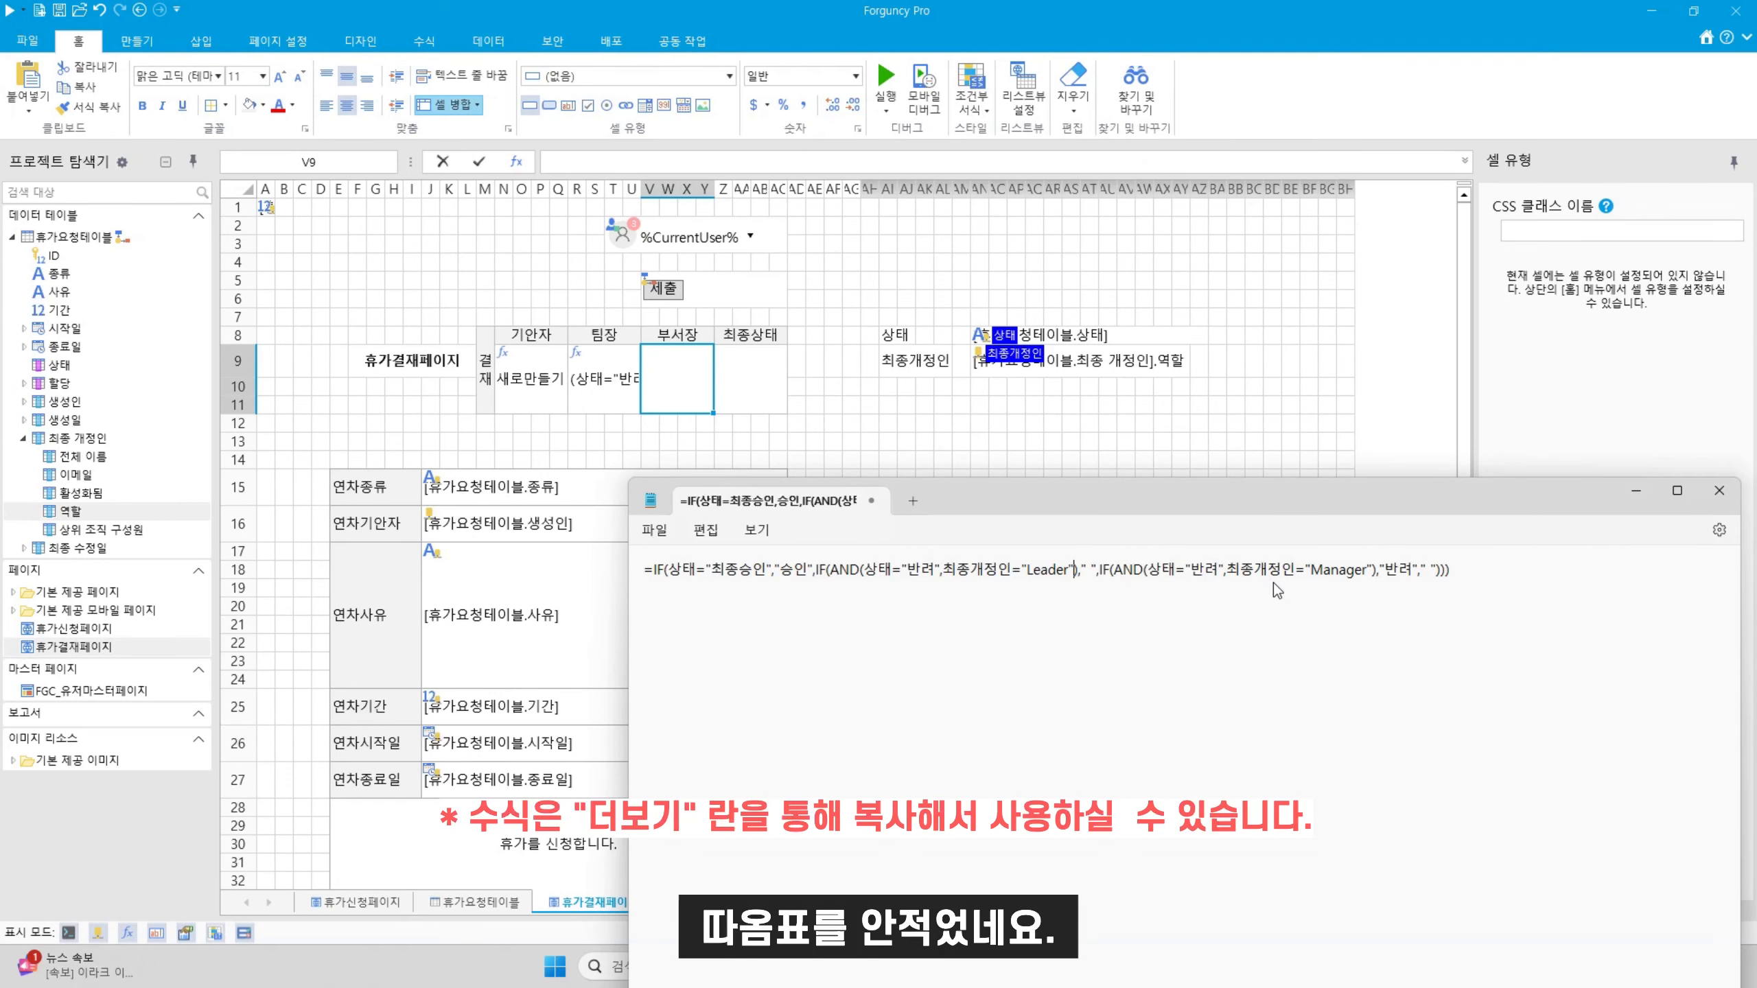
pyautogui.hotkey('ctrl', 'a')
pyautogui.hotkey('ctrl', 'c')
pyautogui.click(776, 160)
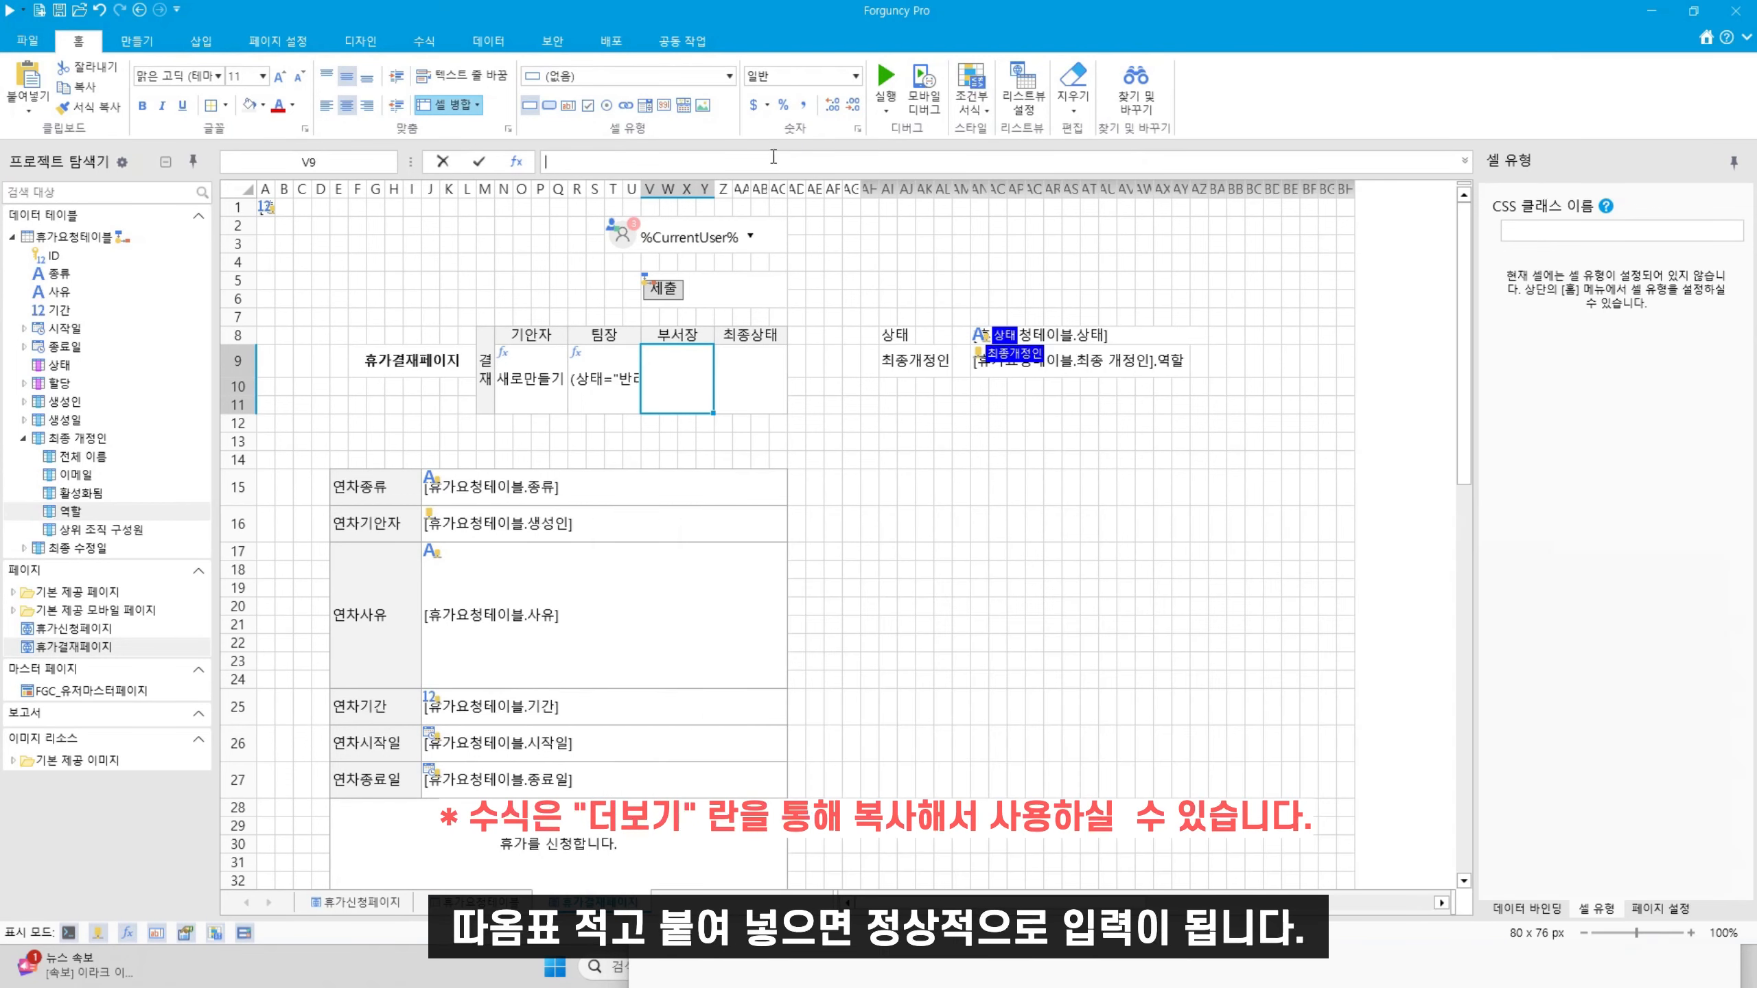
pyautogui.hotkey('ctrl', 'v')
pyautogui.press('Return')
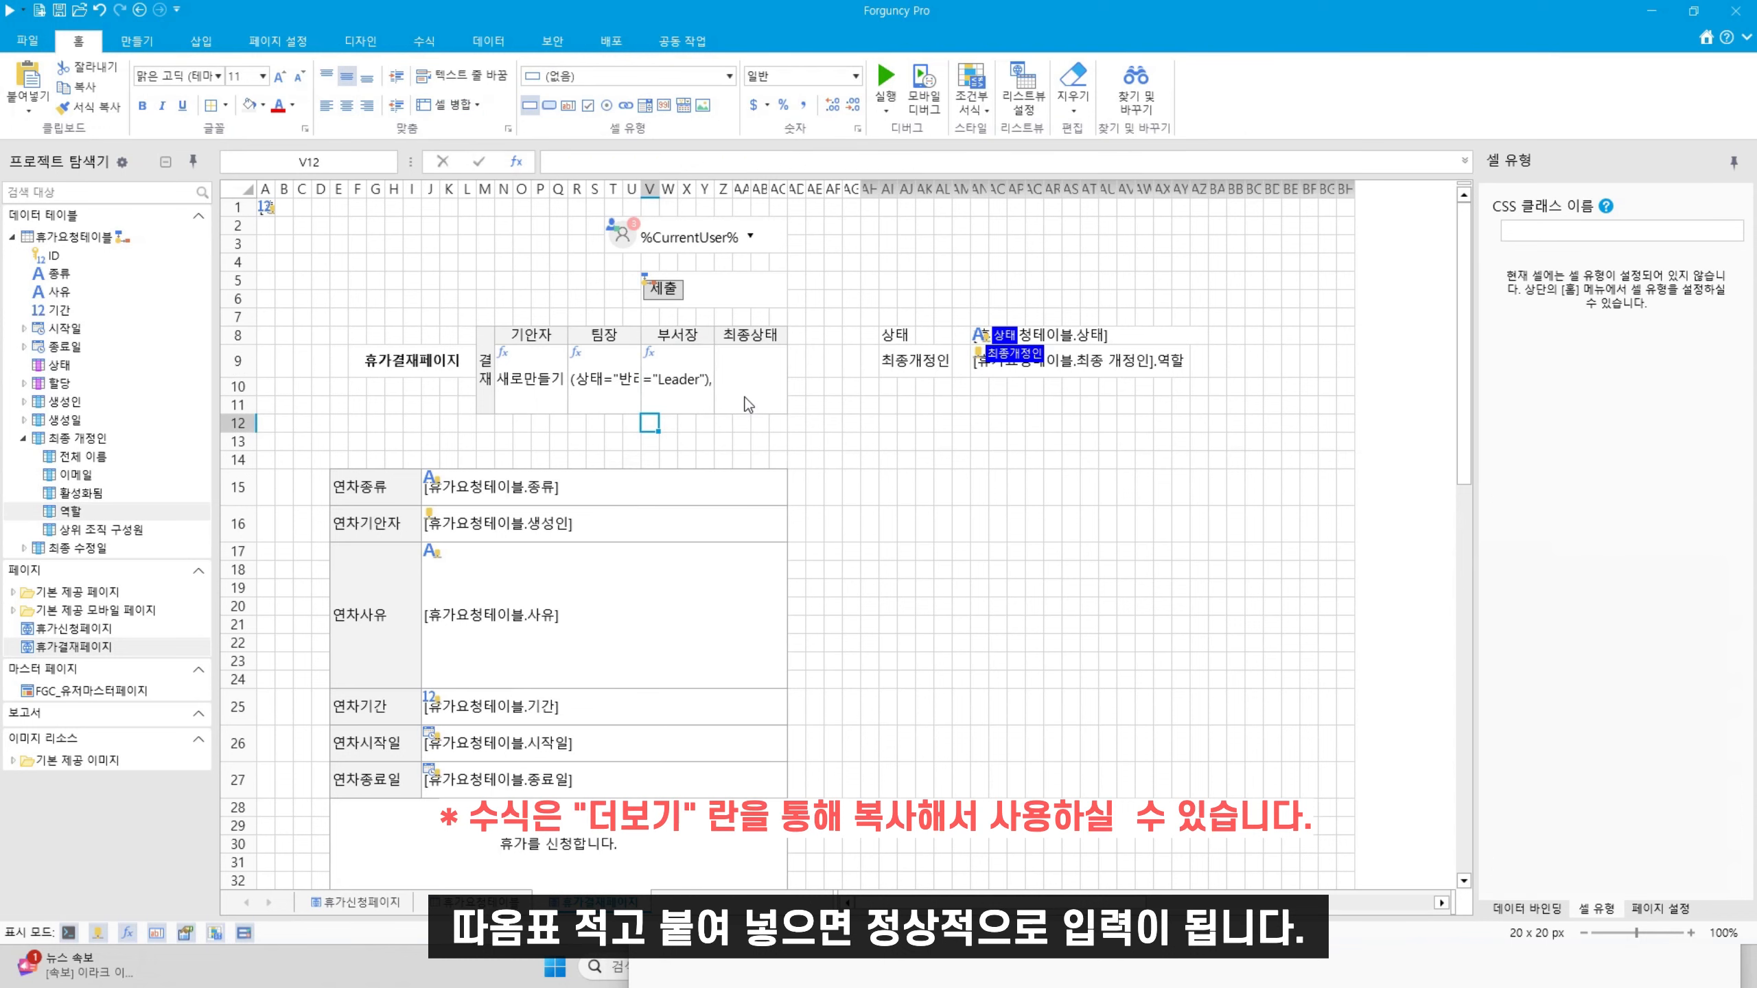
pyautogui.click(748, 396)
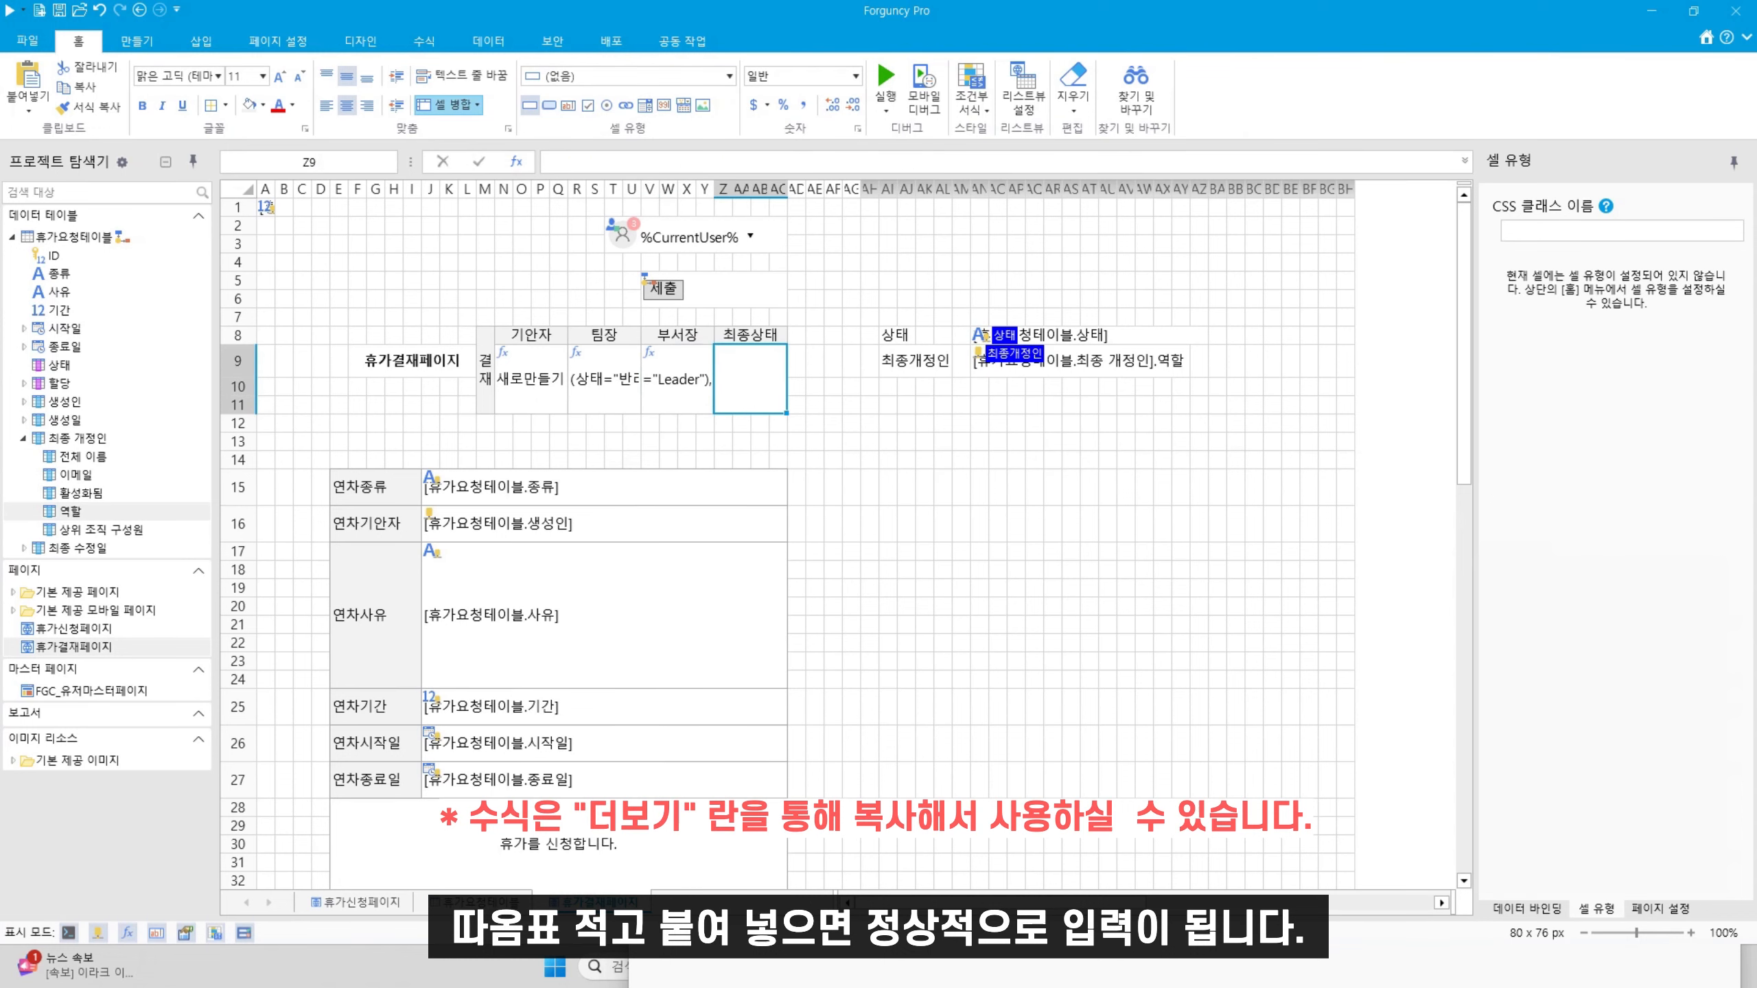
# Draft the 최종상태 formula: 반려 if rejected by Leader or Manager, 승인 on 최종승인, else blank
pyautogui.hotkey('alt', 'Tab')
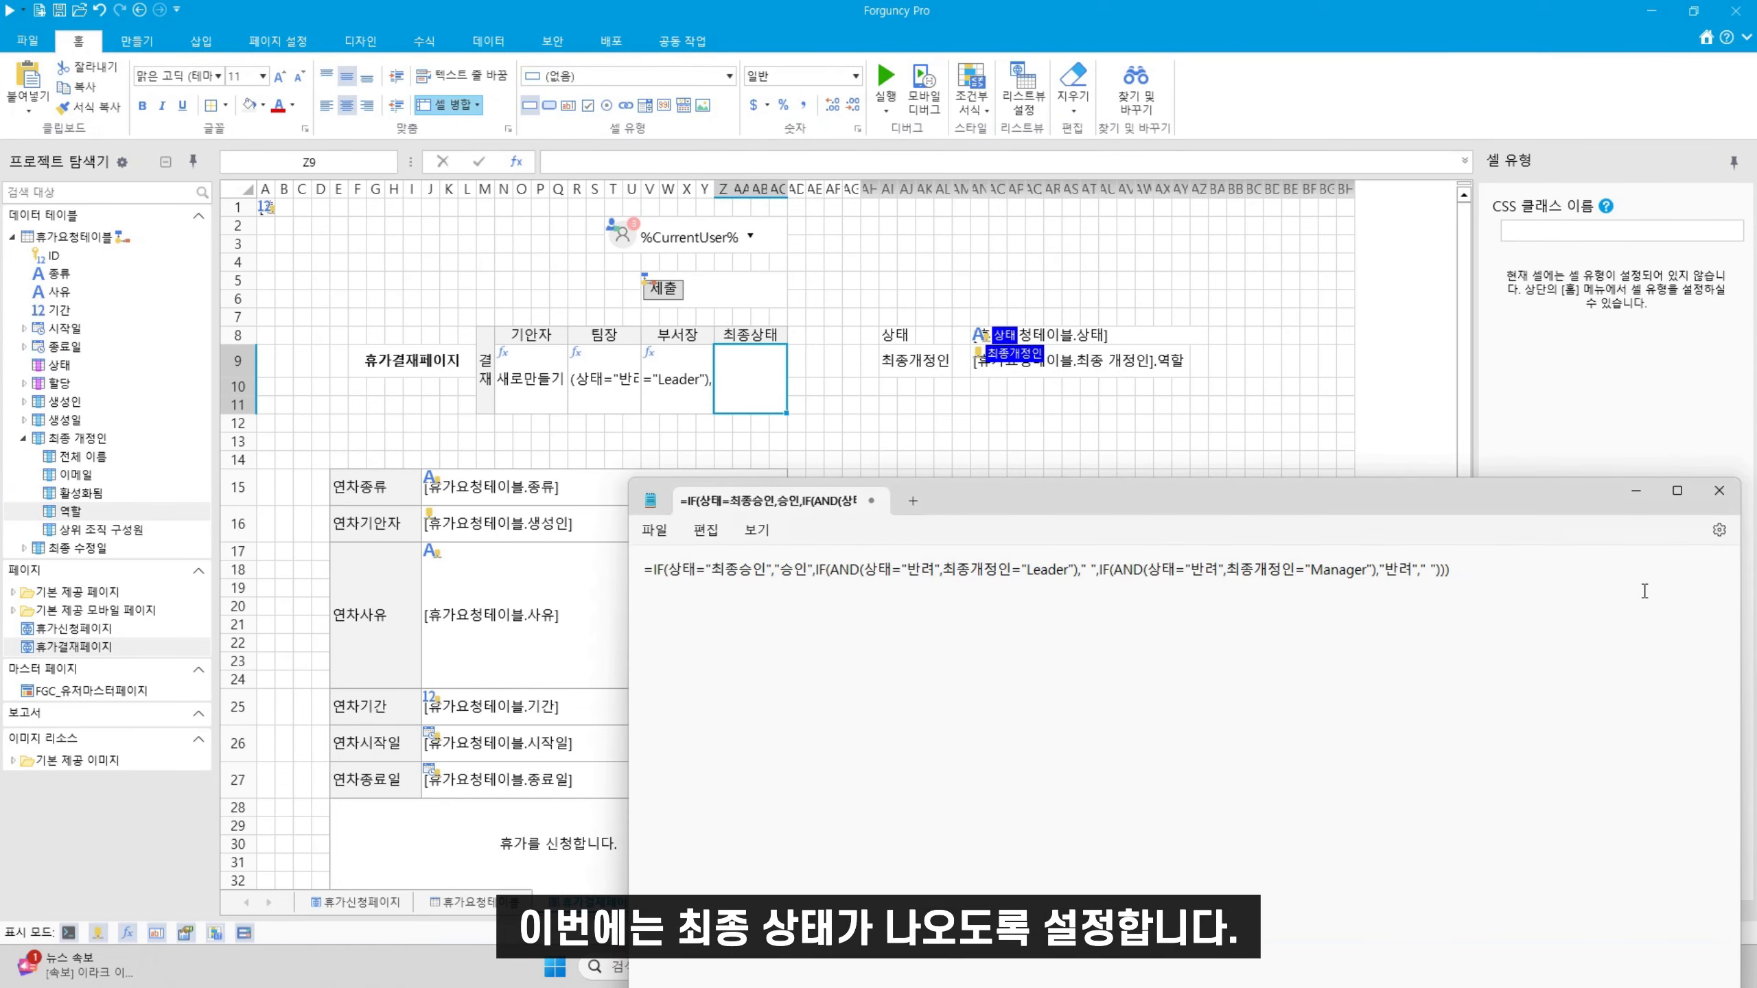
pyautogui.hotkey('ctrl', 'a')
pyautogui.write('=ㅑ')
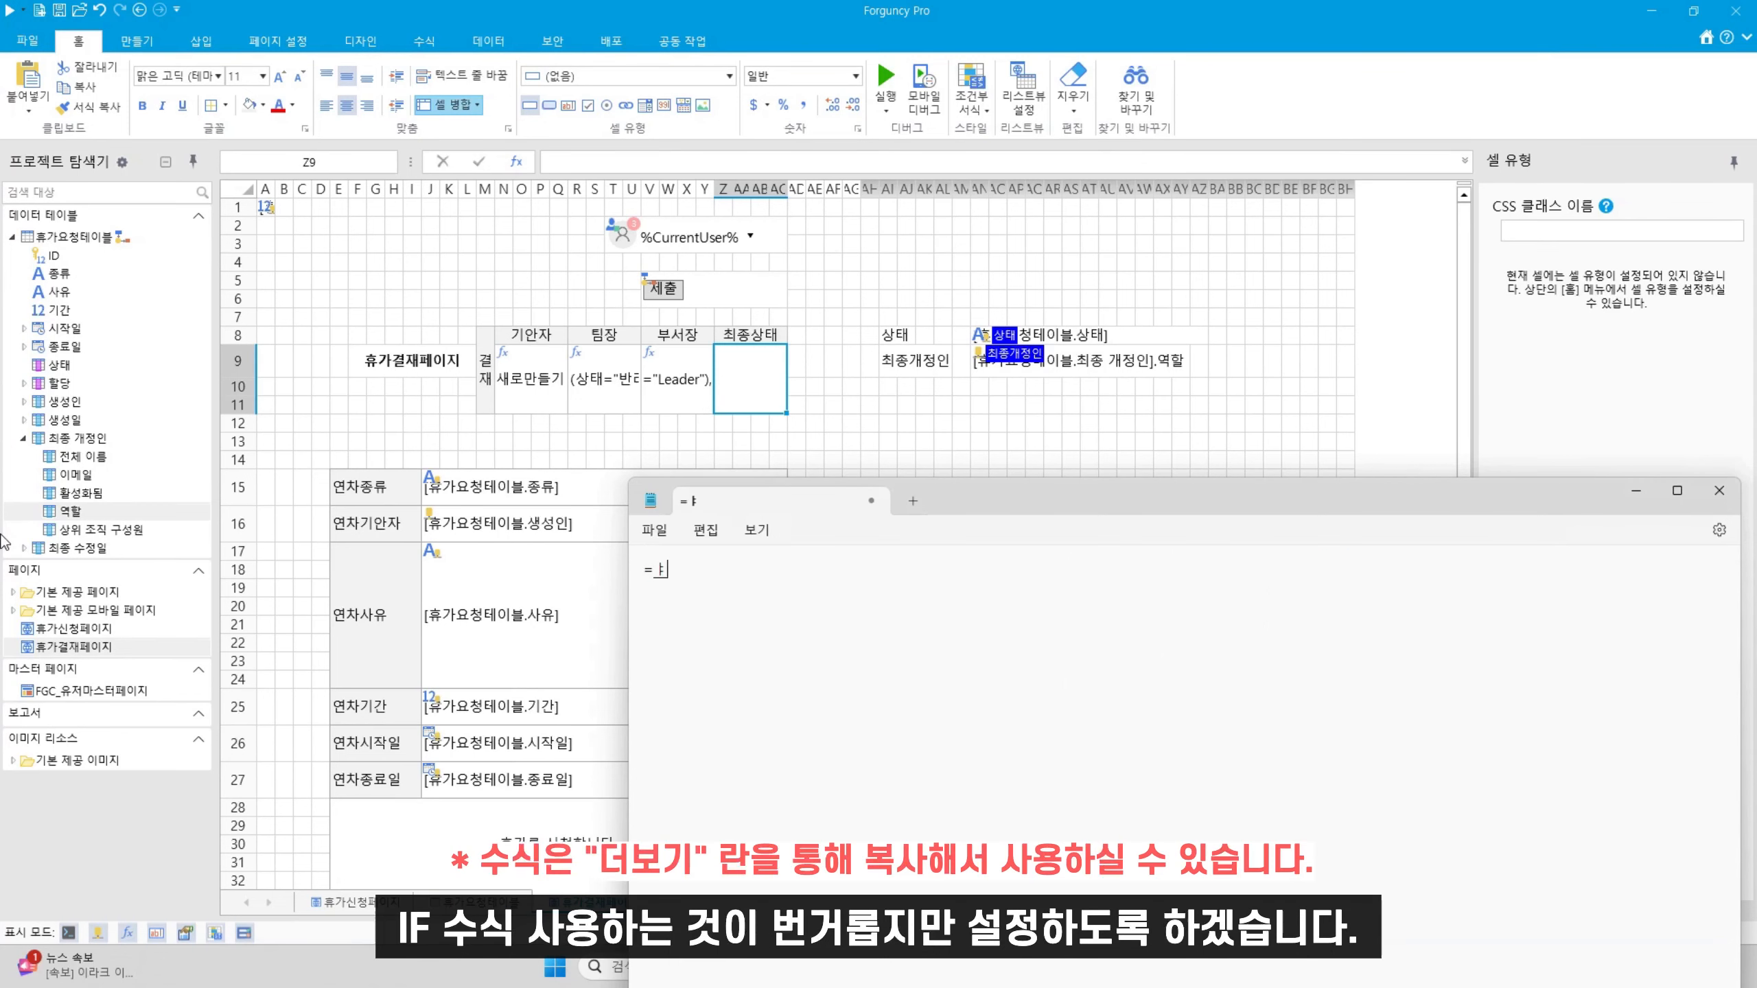
pyautogui.press('BackSpace')
pyautogui.write('If(')
pyautogui.press('BackSpace')
pyautogui.press('BackSpace')
pyautogui.write('F(')
pyautogui.write('ㅁ')
pyautogui.press('BackSpace')
pyautogui.write('AND')
pyautogui.press('BackSpace')
pyautogui.press('BackSpace')
pyautogui.write('ND(상태')
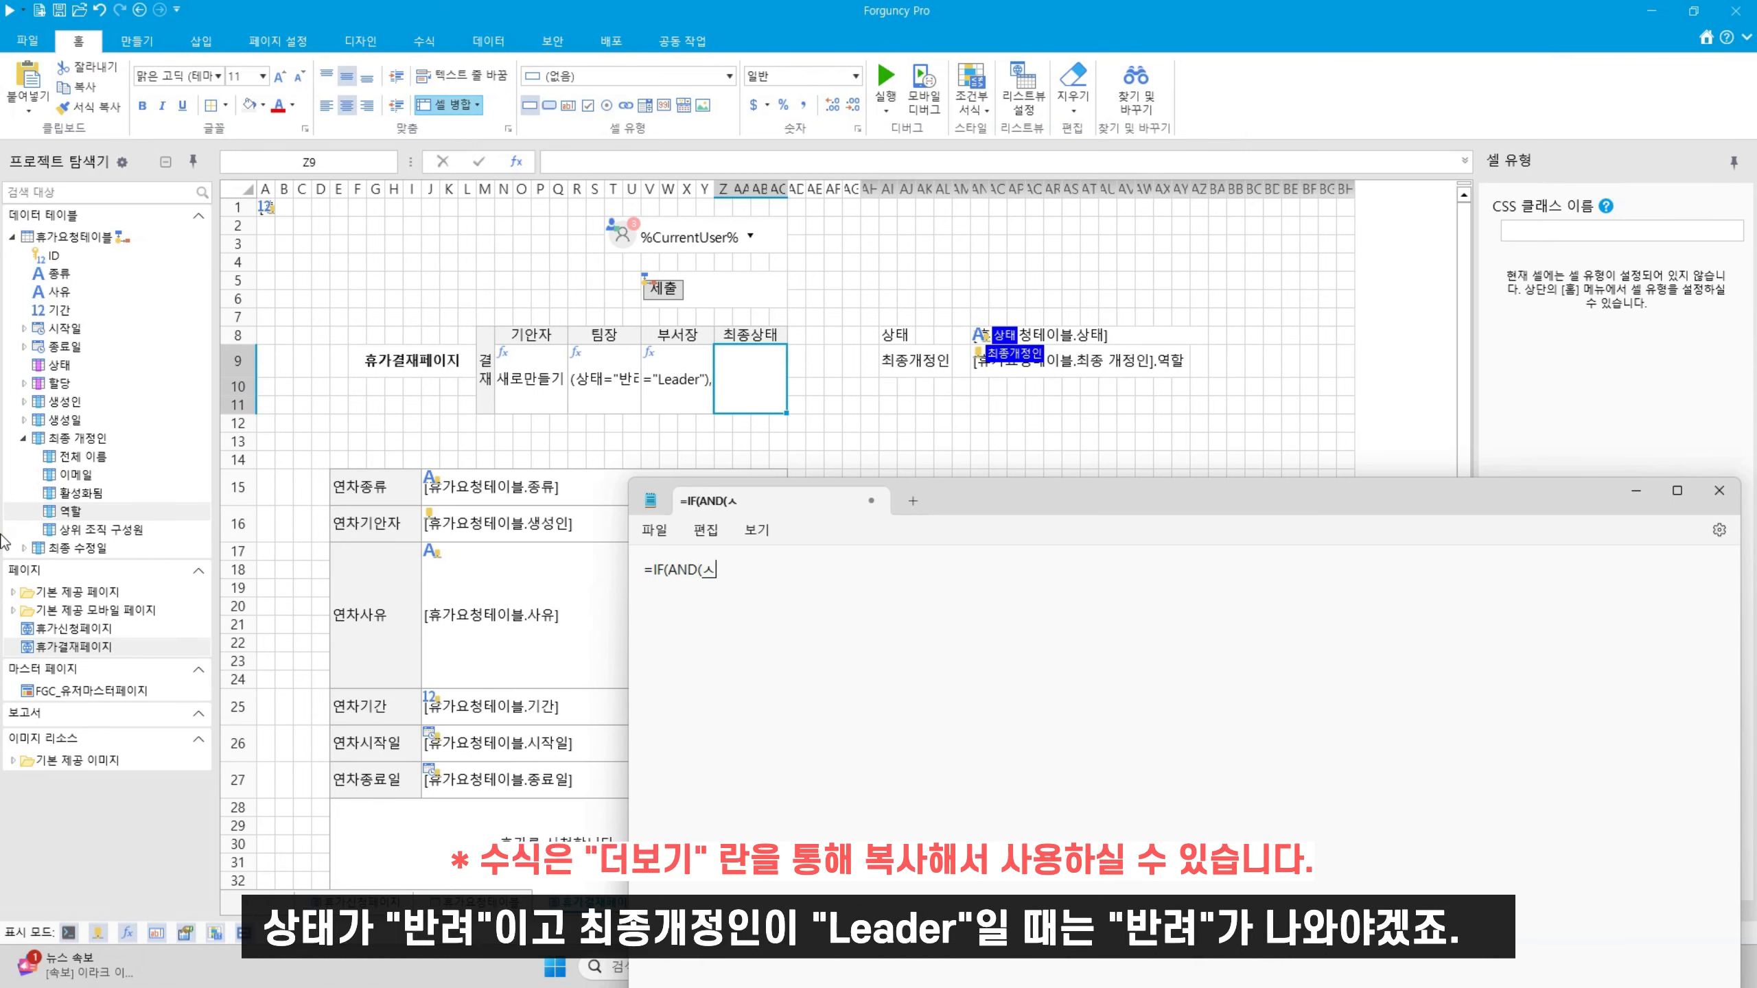
pyautogui.write('반려",최종계저')
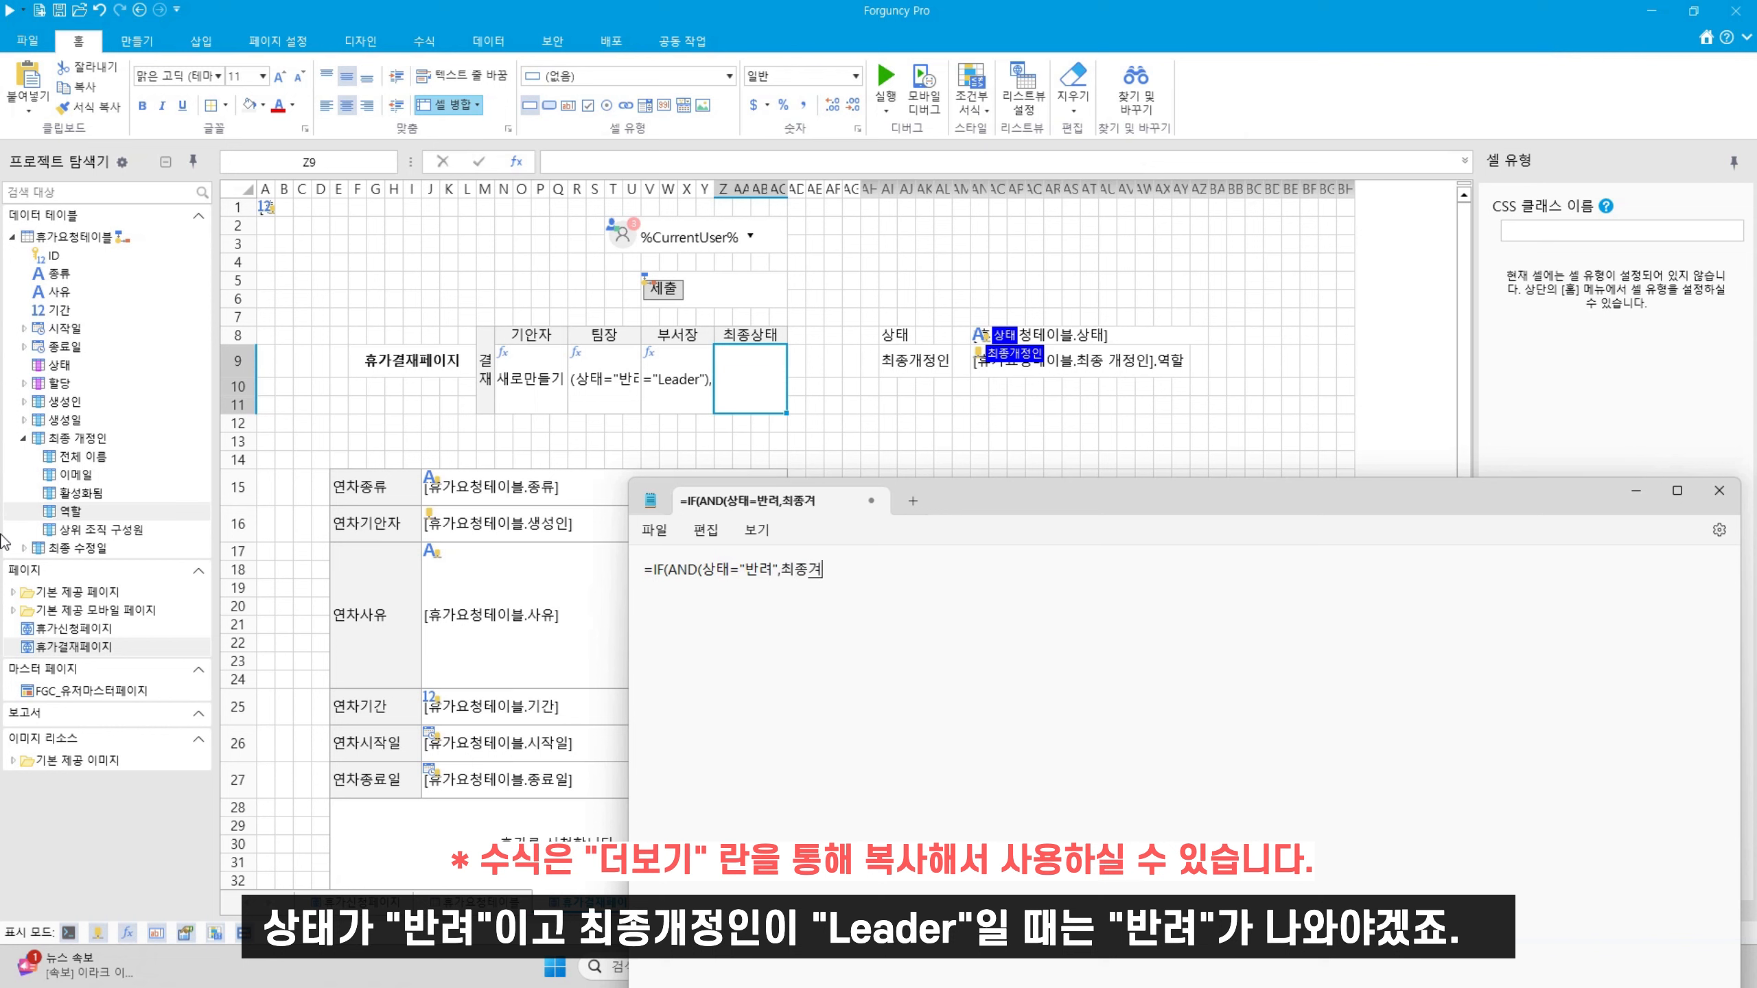
pyautogui.press('BackSpace')
pyautogui.press('BackSpace')
pyautogui.write('개정인=')
pyautogui.write('Leader"),"반려')
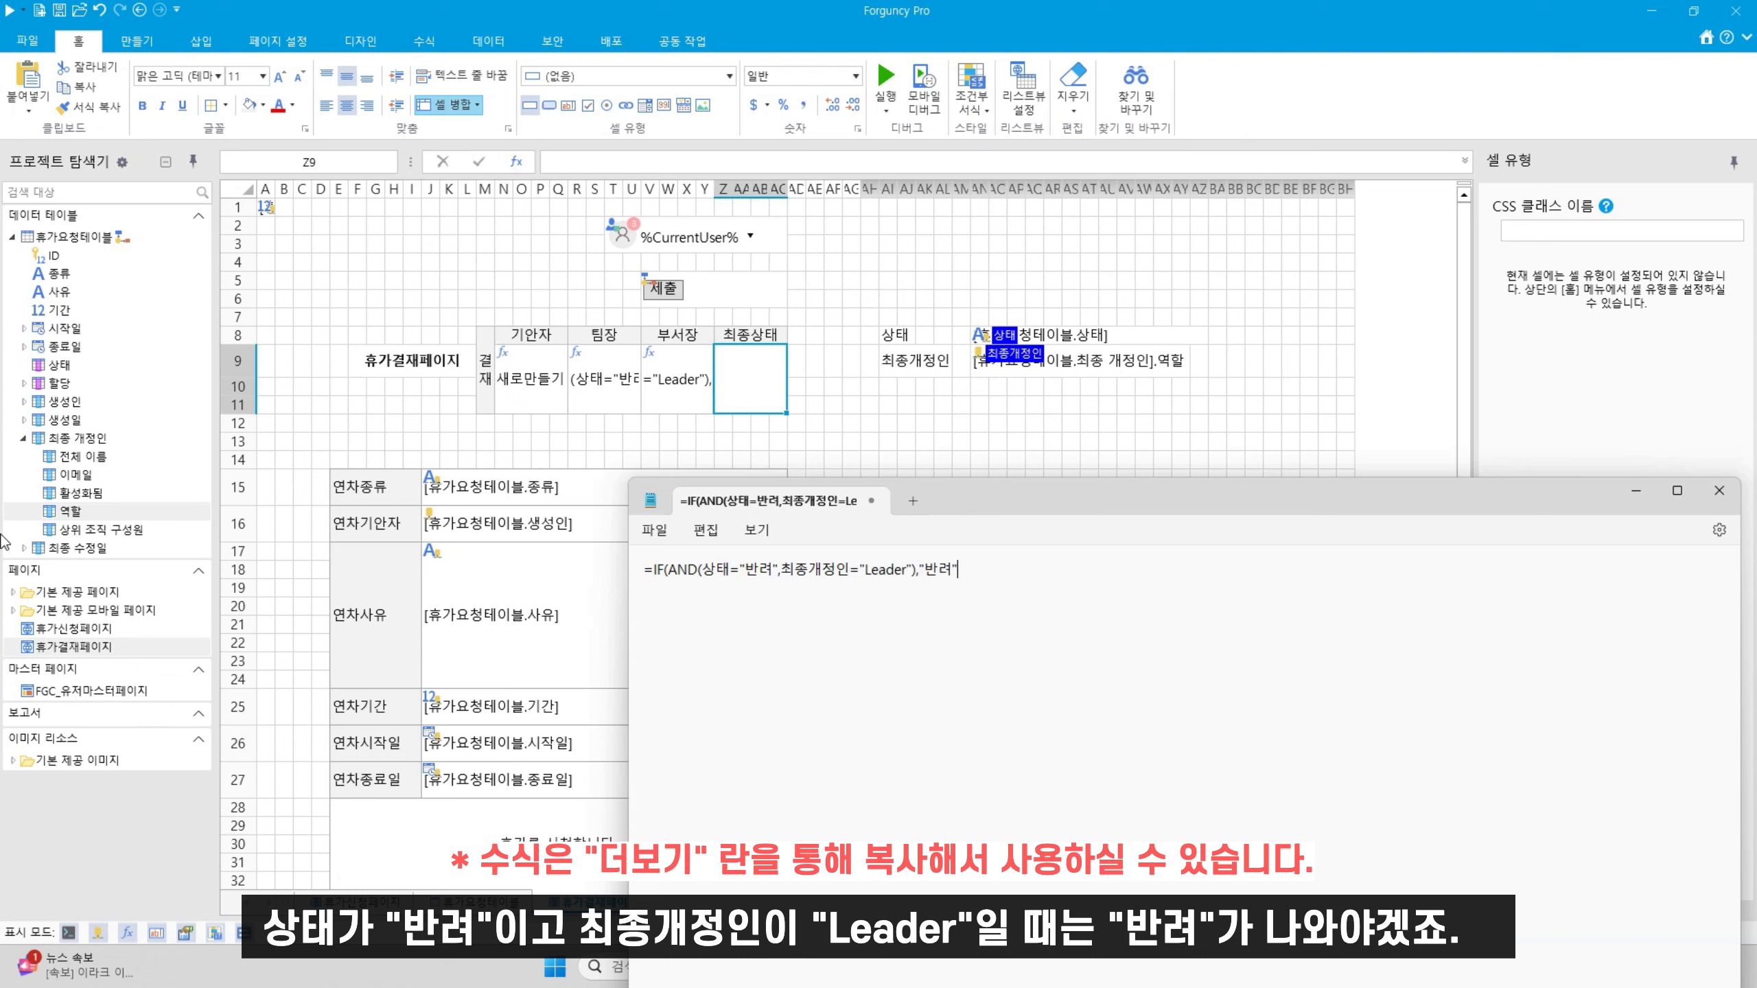
pyautogui.write('",IF')
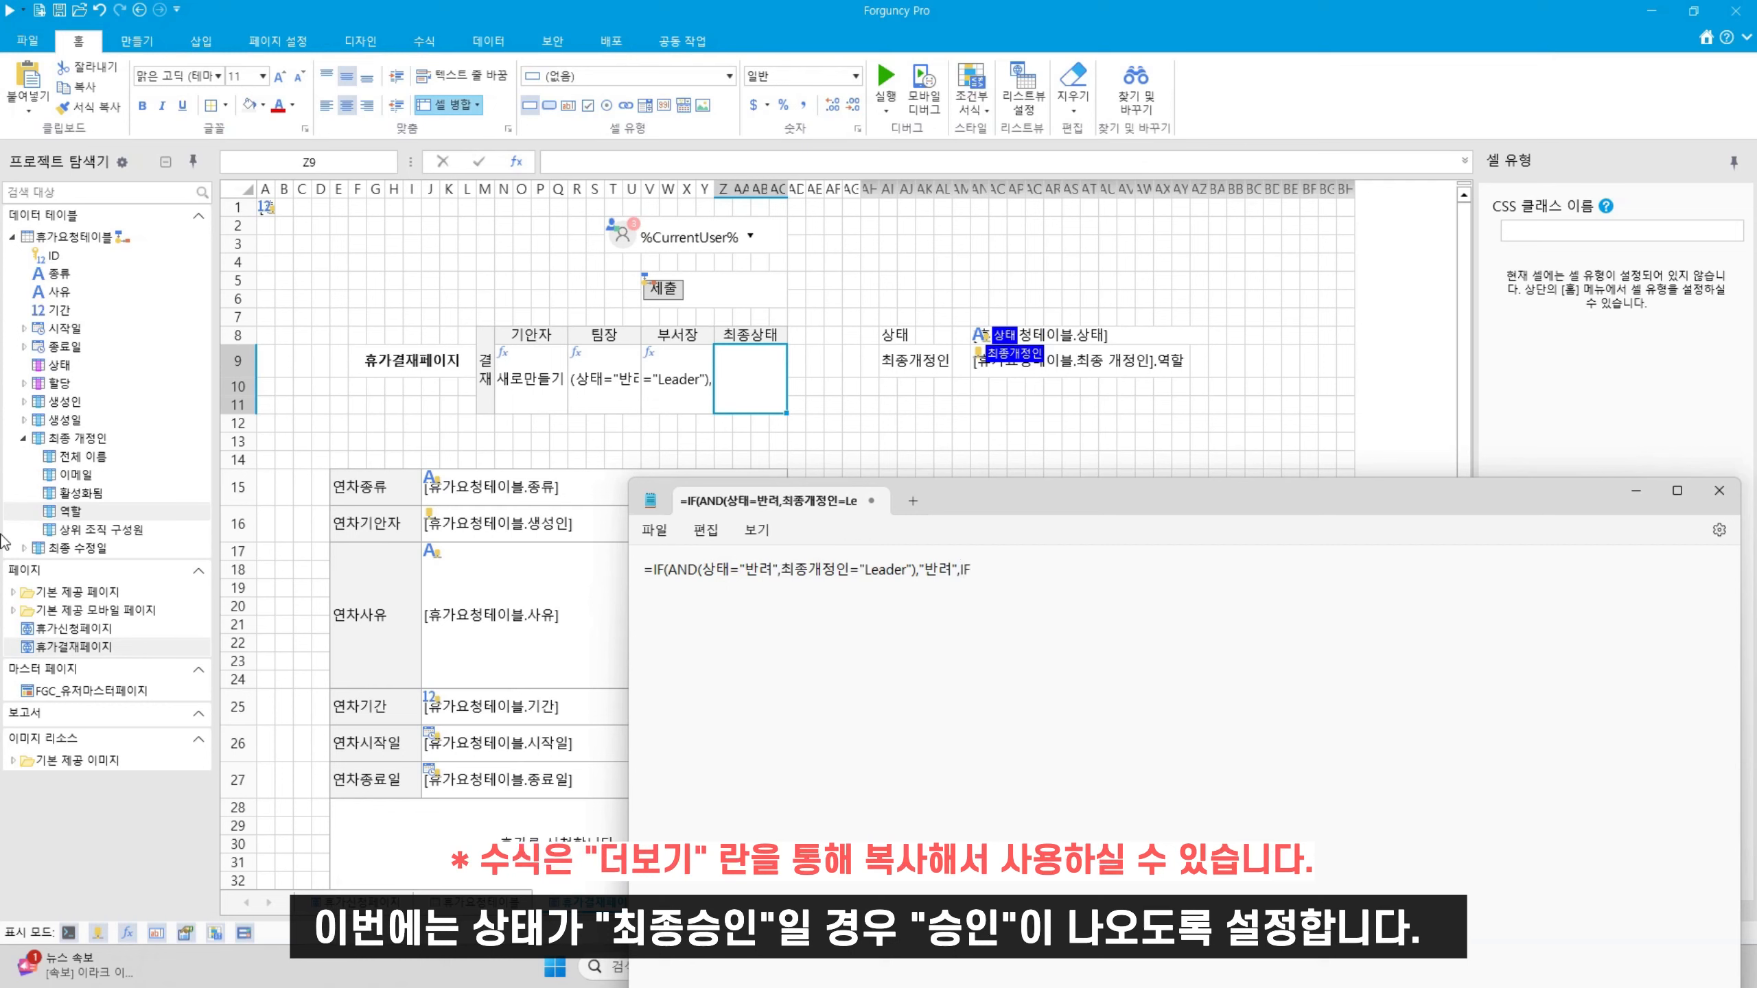
pyautogui.write('(상태')
pyautogui.write('=')
pyautogui.write('"ㅊ')
pyautogui.write('종승이')
pyautogui.write('ㄴ","스')
pyautogui.write('인"')
pyautogui.write(',ㅏ')
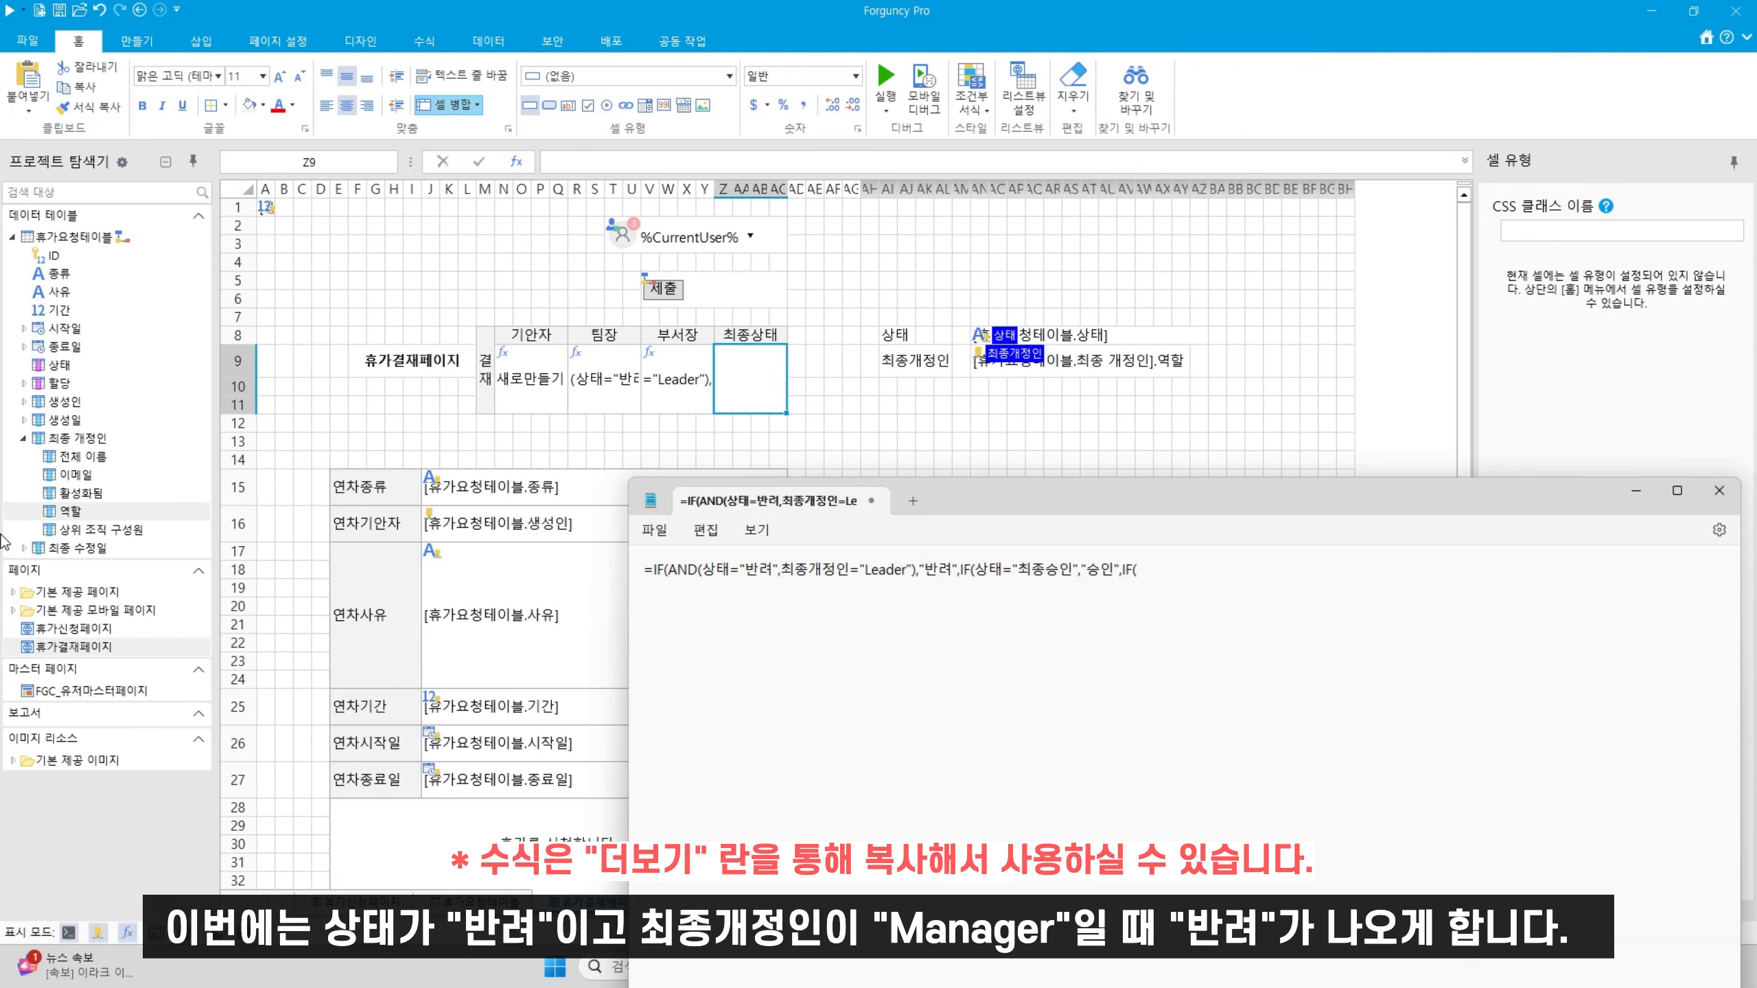
pyautogui.write('F(AND(상태="반려",최종개저')
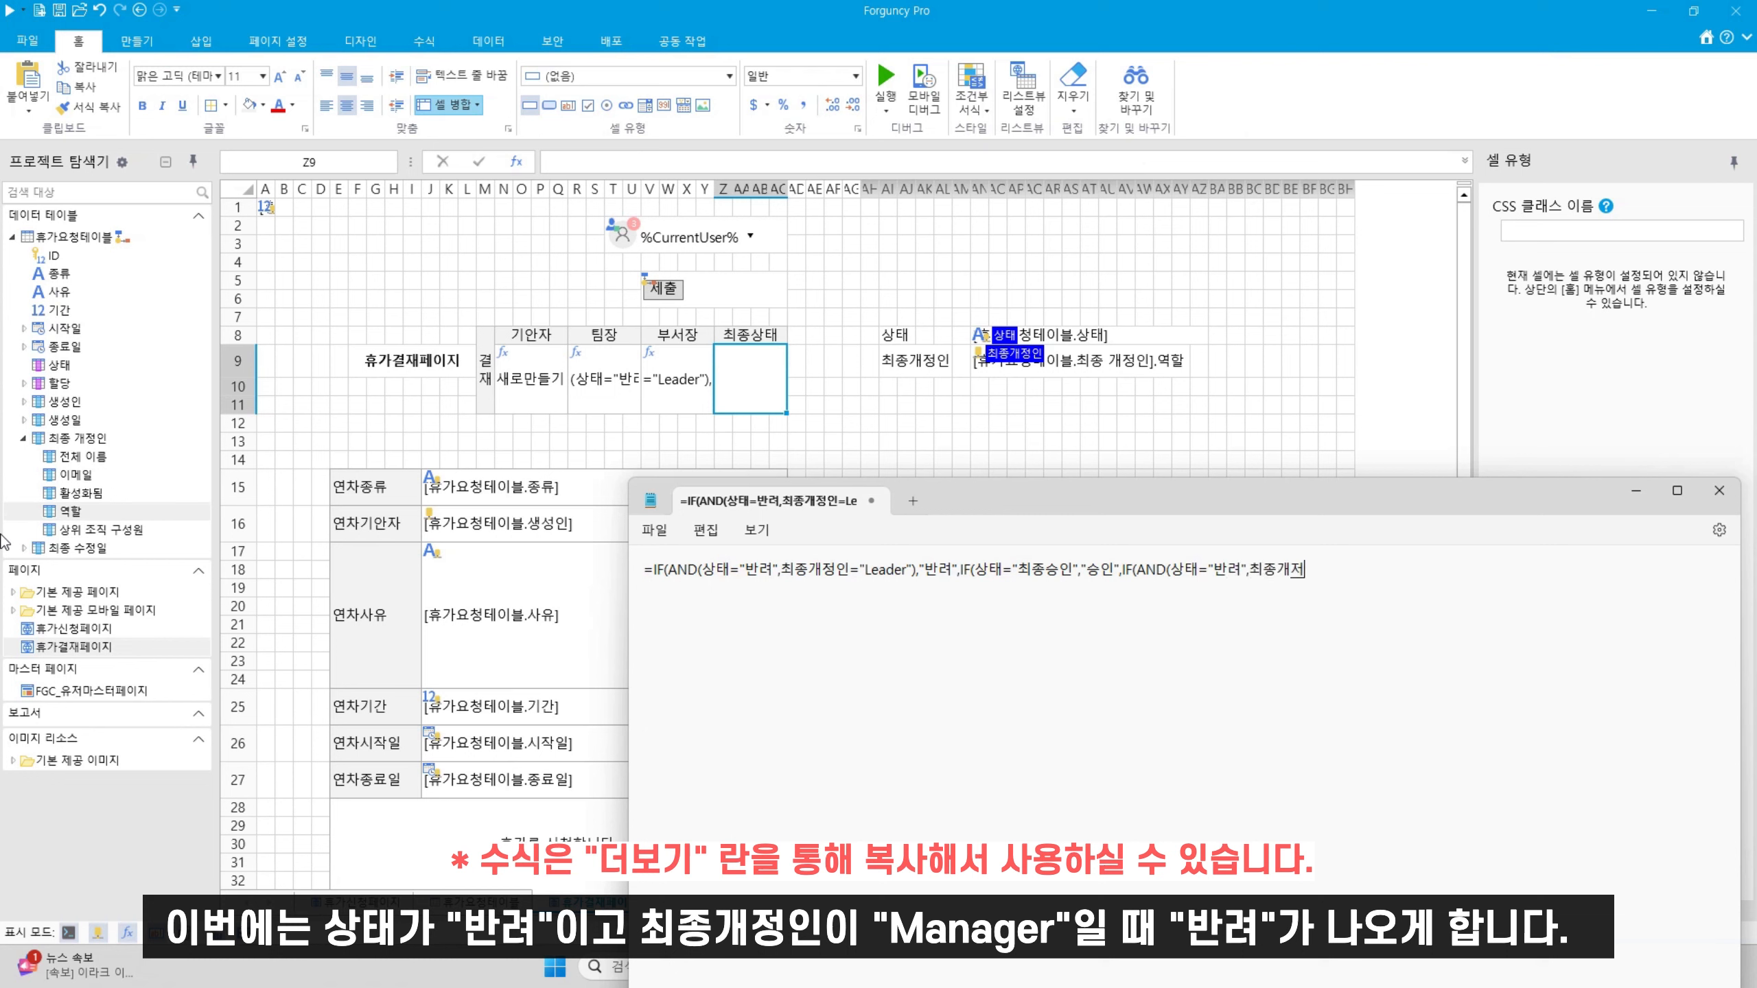
pyautogui.press('BackSpace')
pyautogui.write('정인="Manager","반려",')
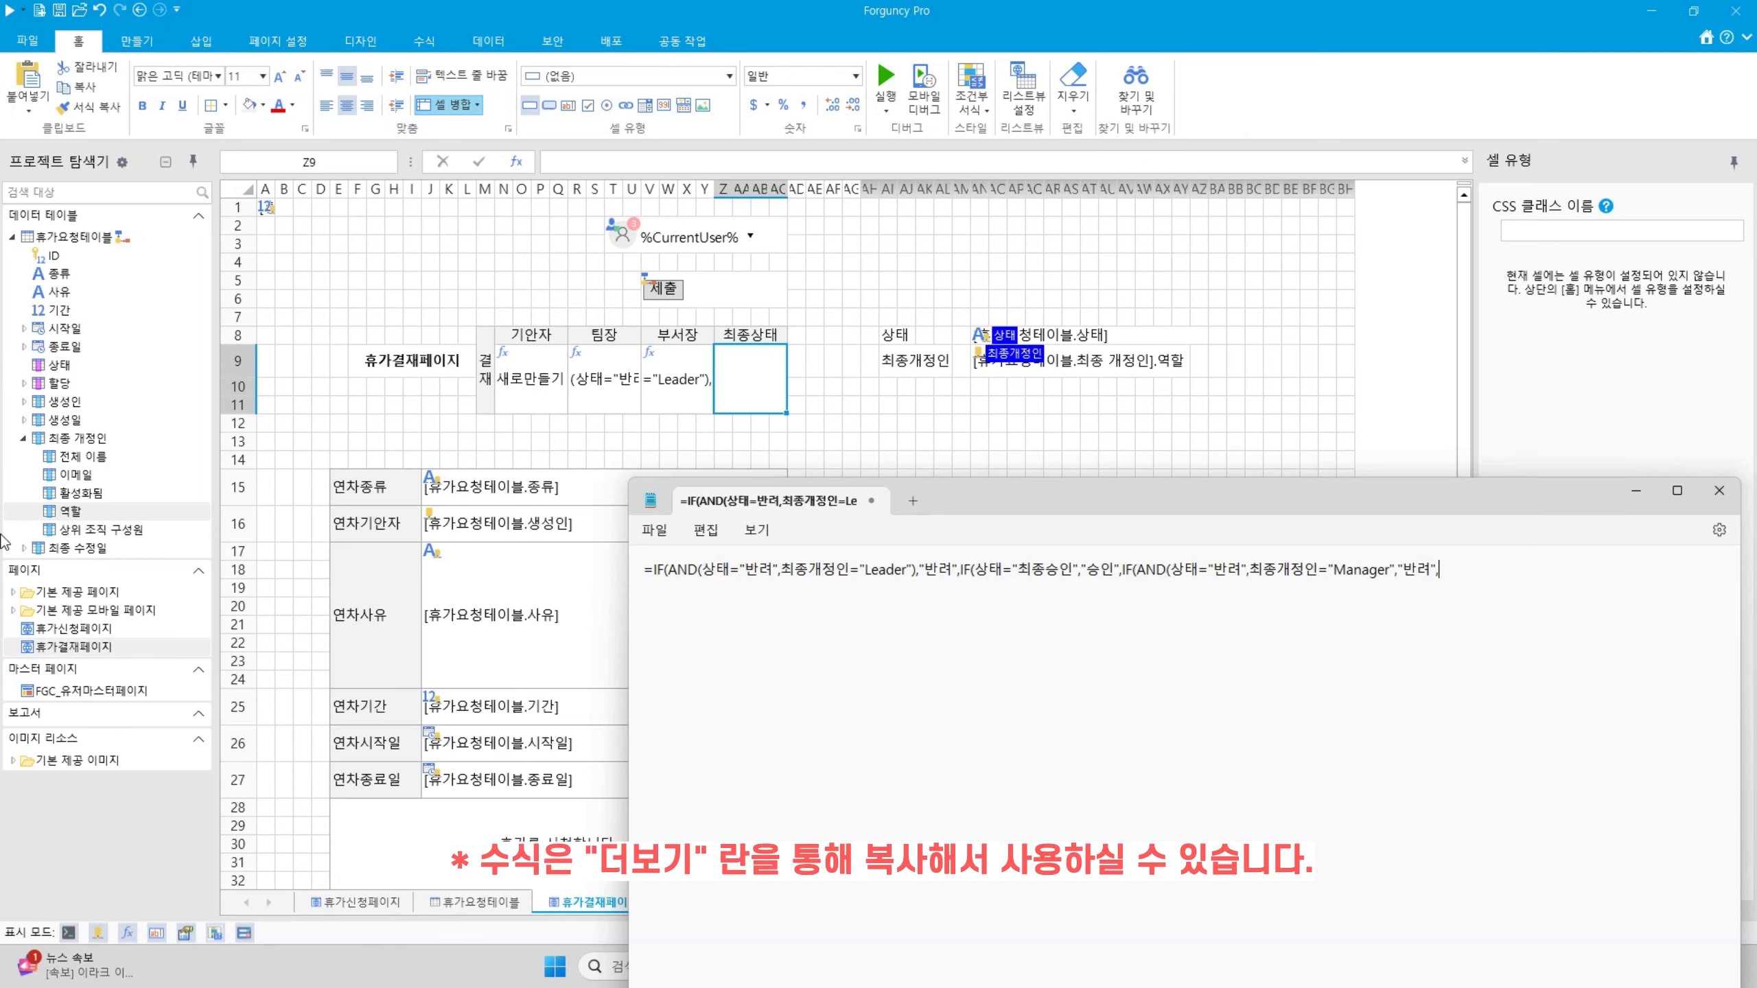
pyautogui.write('" "))')
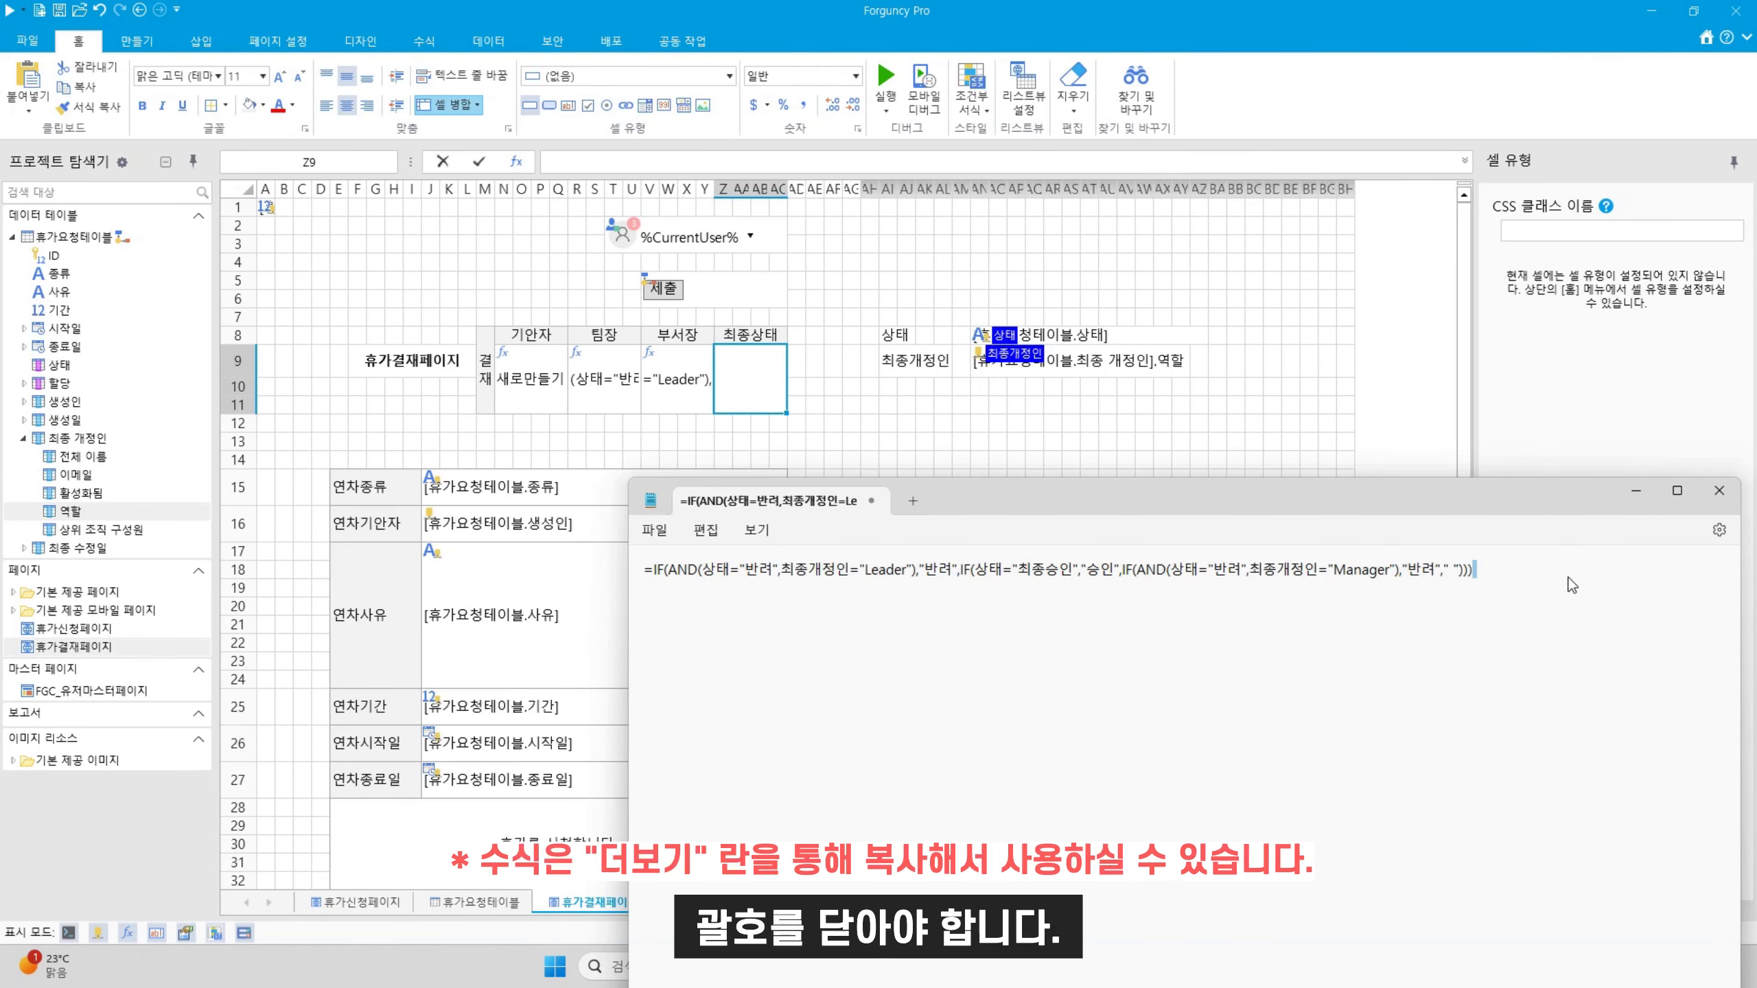
# Paste the formula into the 최종상태 cell Z9
pyautogui.moveTo(1583, 569); pyautogui.dragTo(642, 569)
pyautogui.click(737, 381)
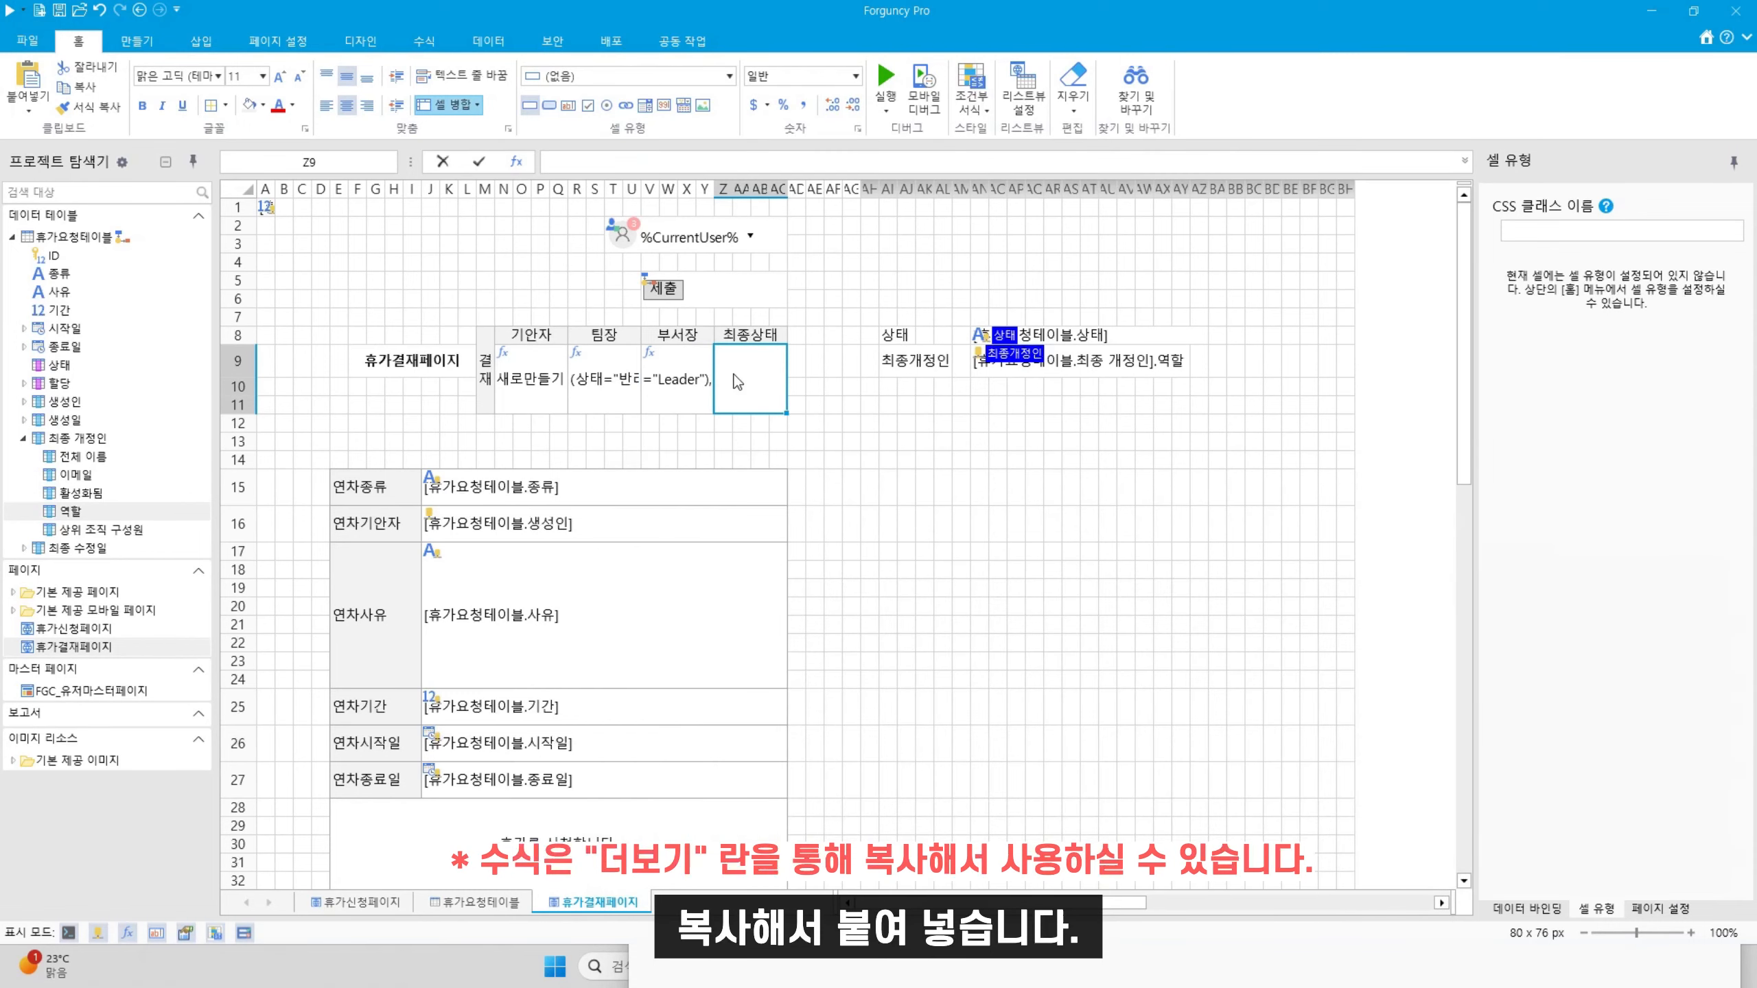
pyautogui.hotkey('ctrl', 'v')
pyautogui.press('Return')
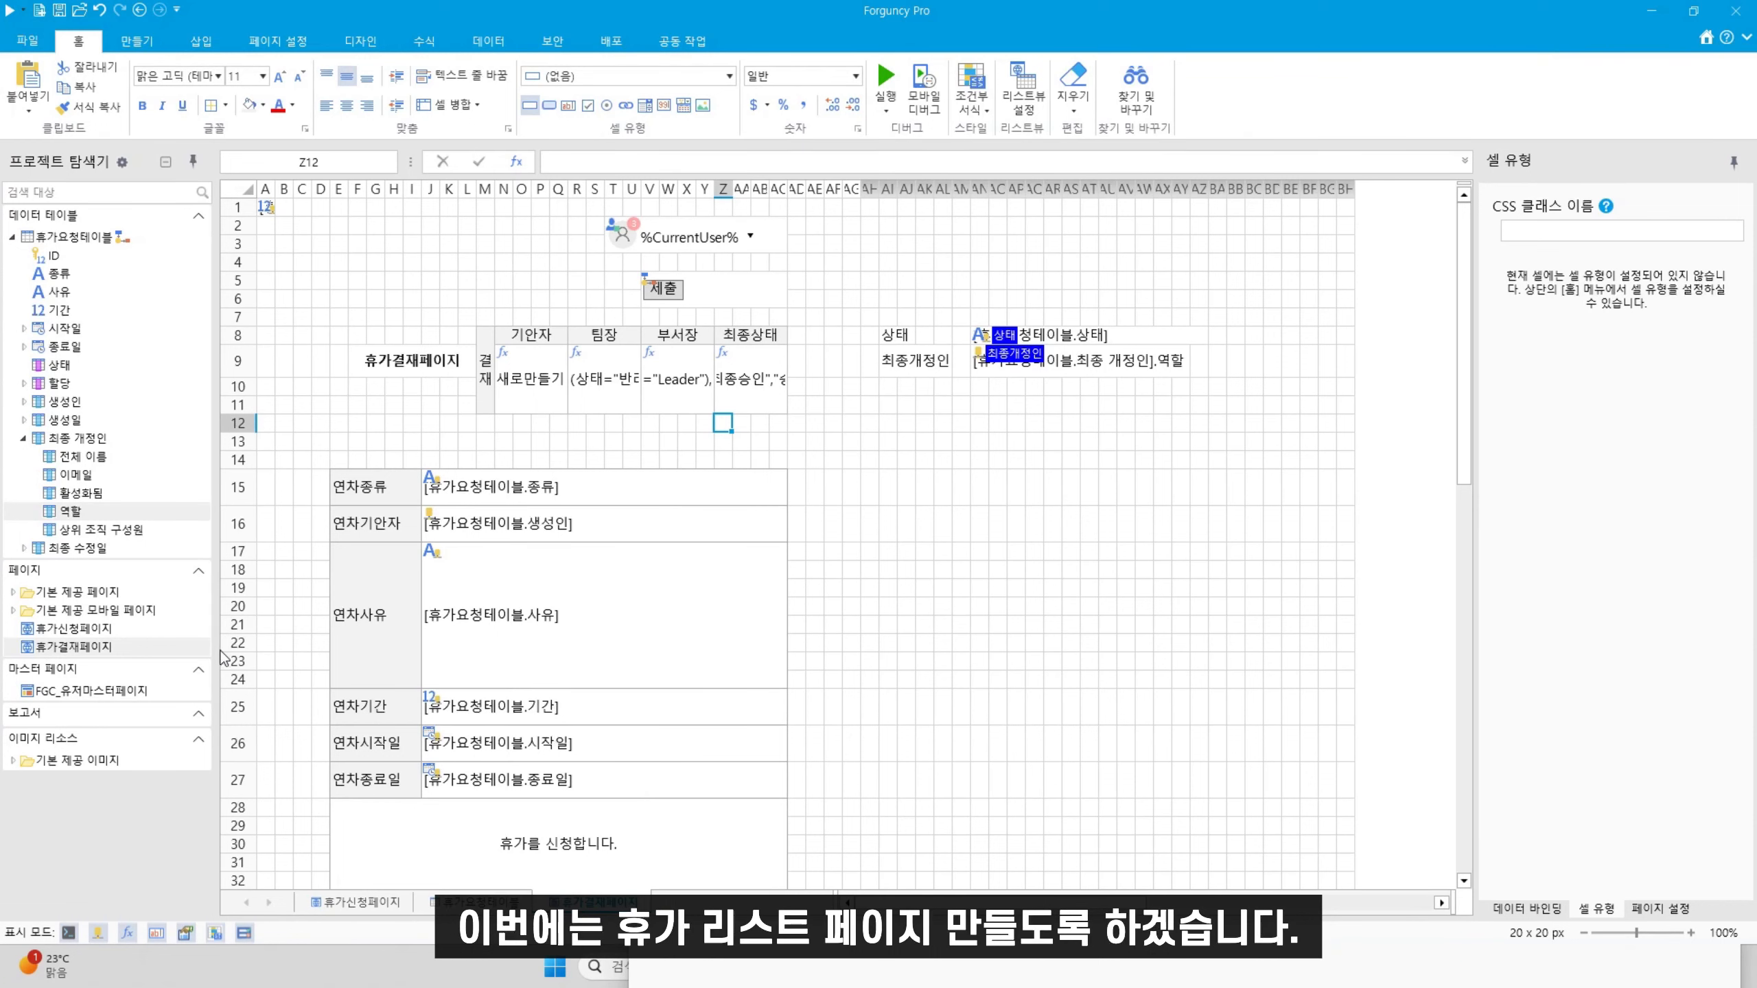
# Add a new blank page and rename it 휴가리스트페이지
pyautogui.rightClick(129, 582)
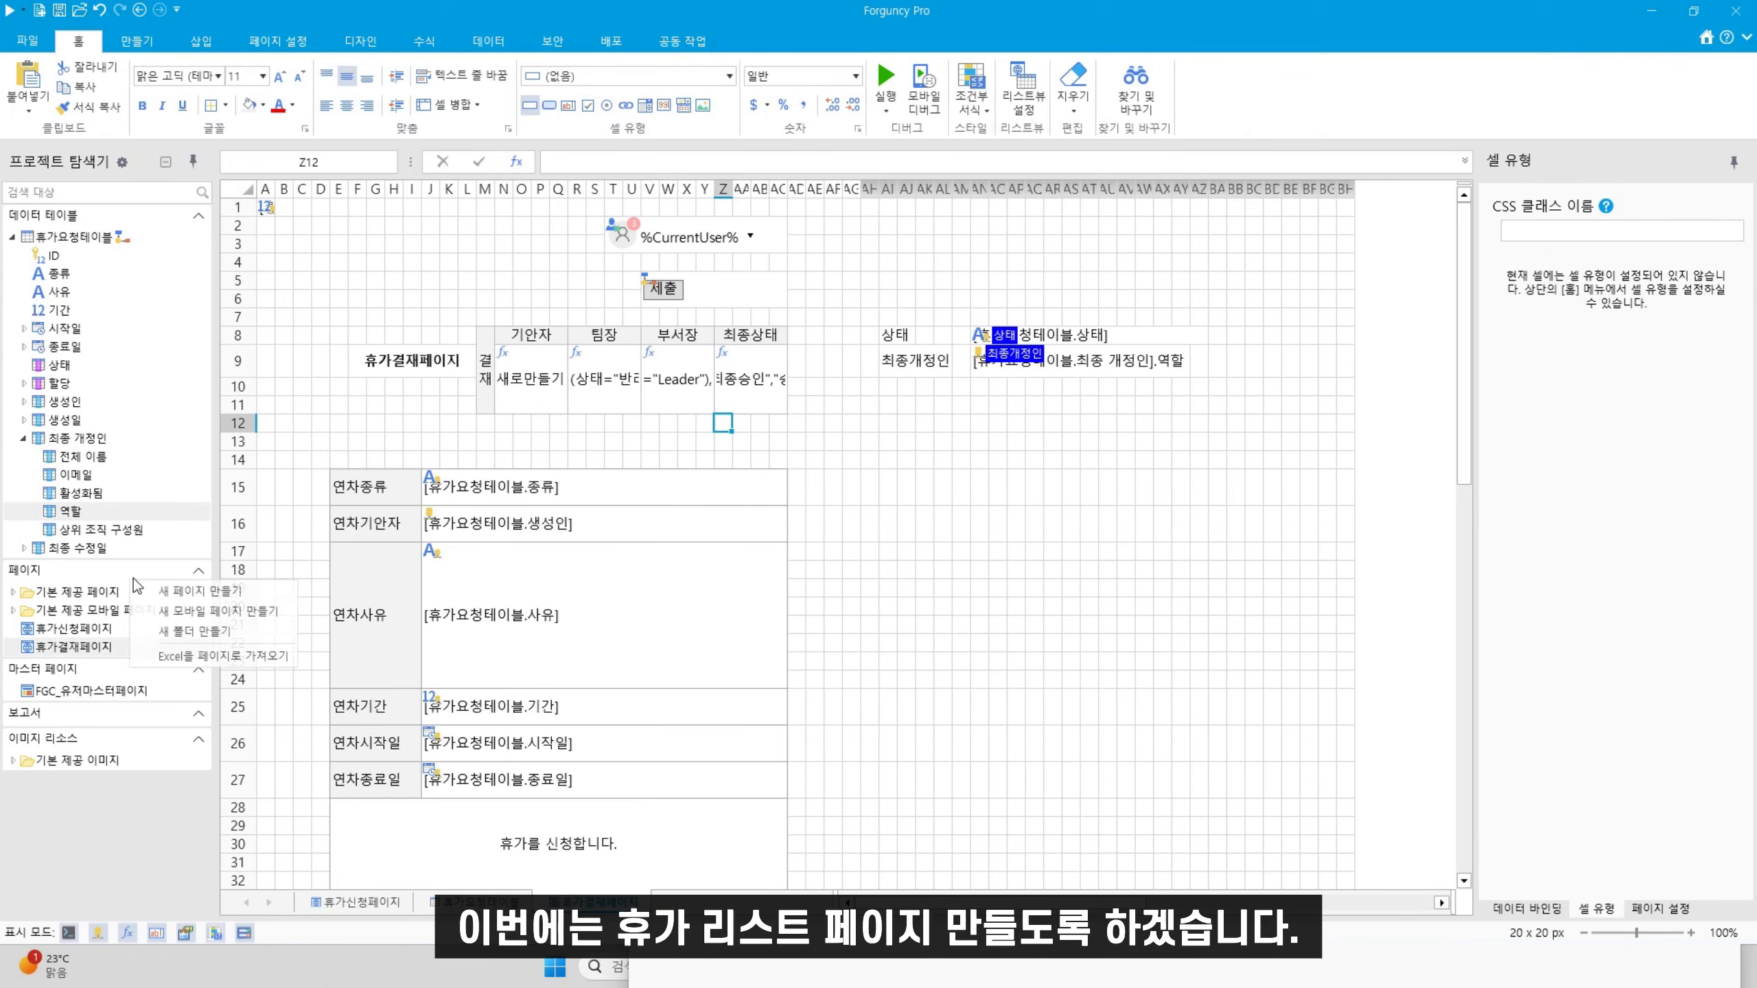
pyautogui.click(196, 592)
pyautogui.rightClick(118, 666)
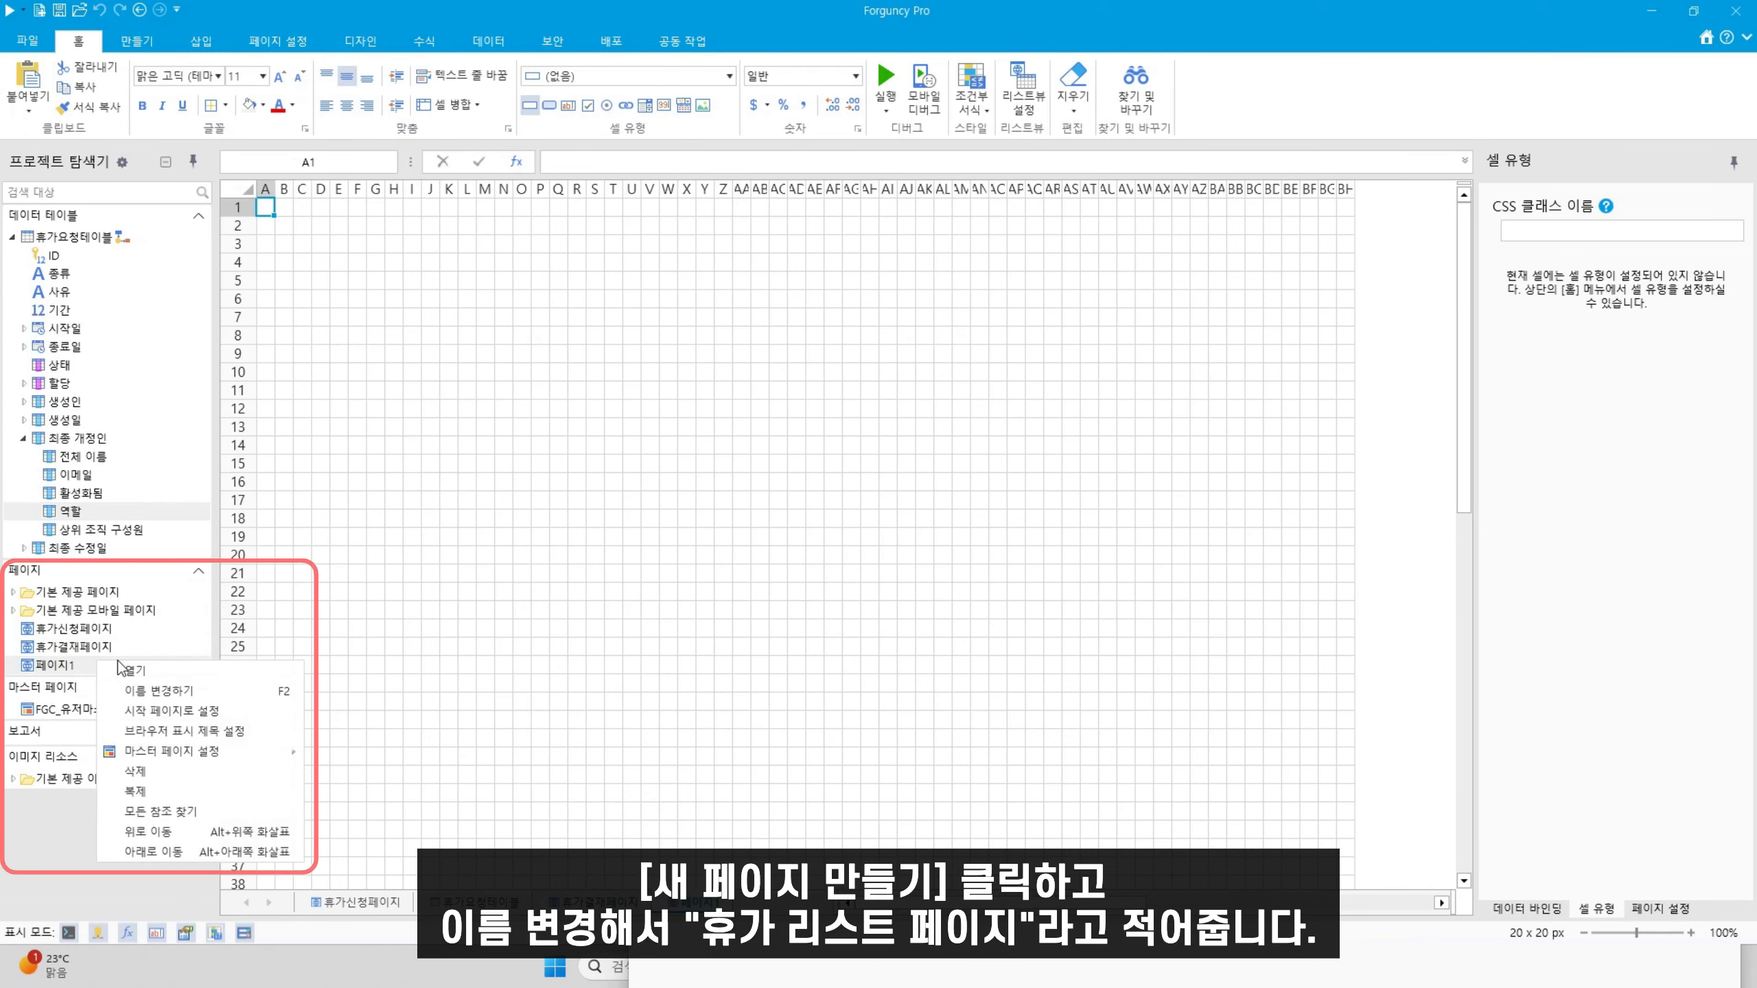
pyautogui.click(159, 690)
pyautogui.write('휴가리')
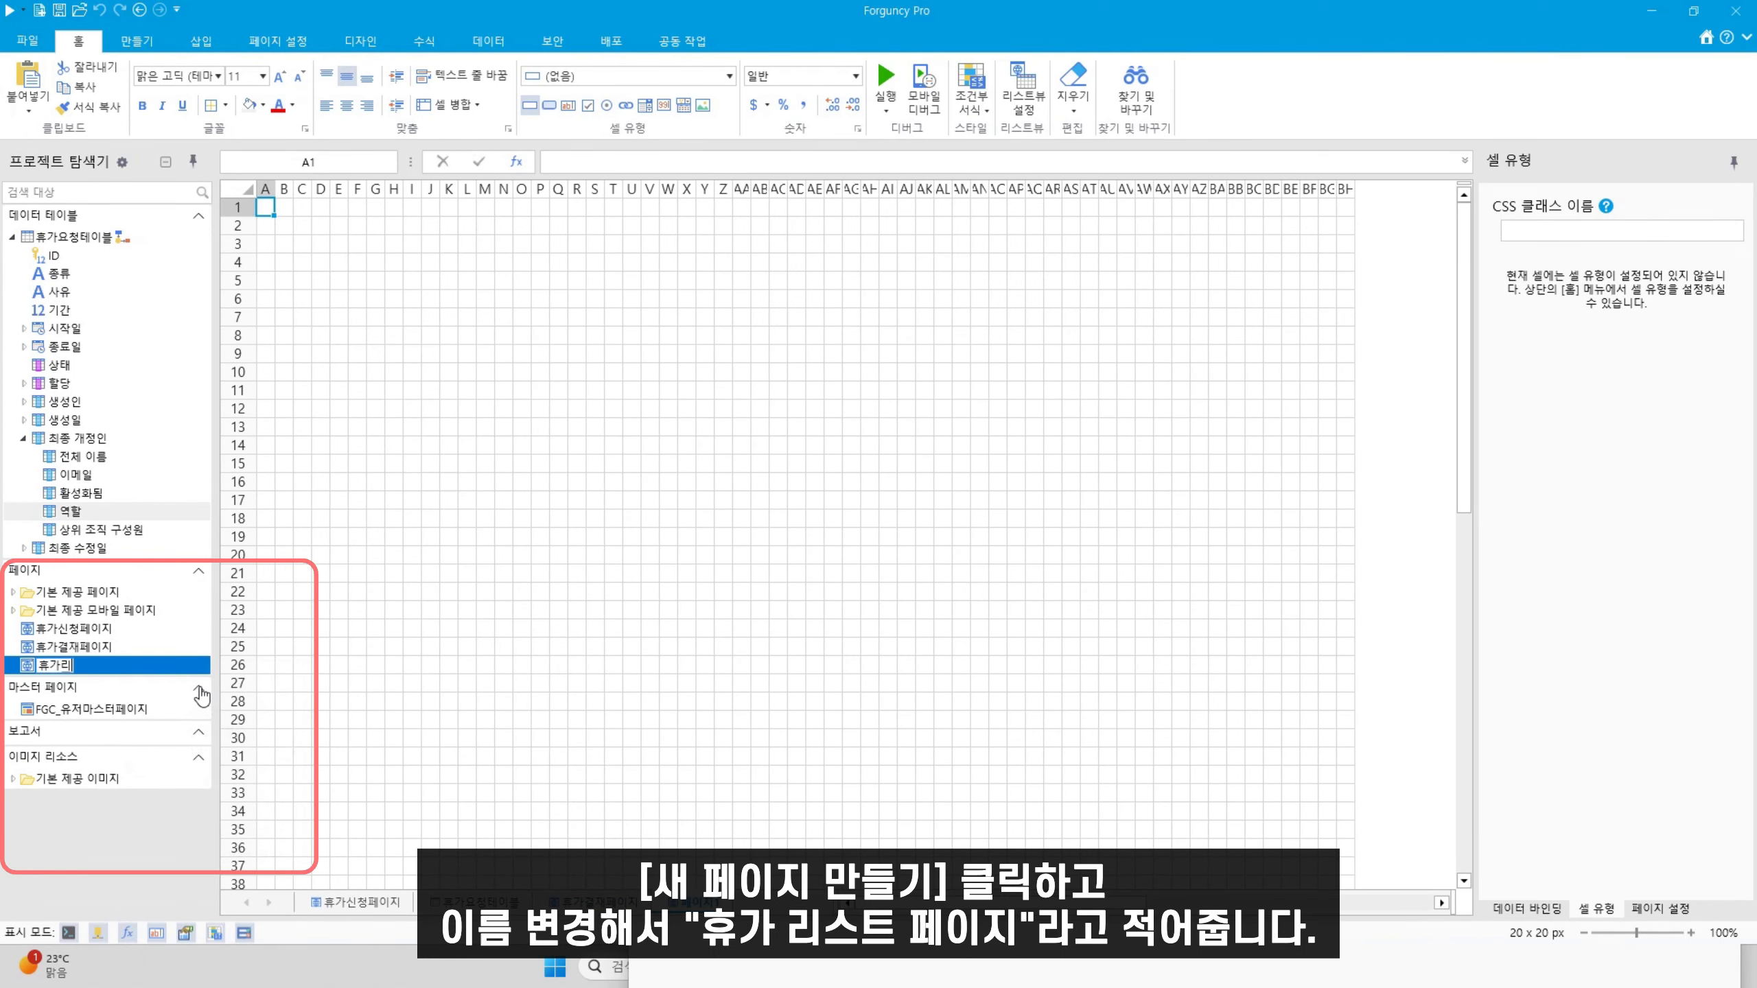
pyautogui.write('스트페이지')
pyautogui.press('Return')
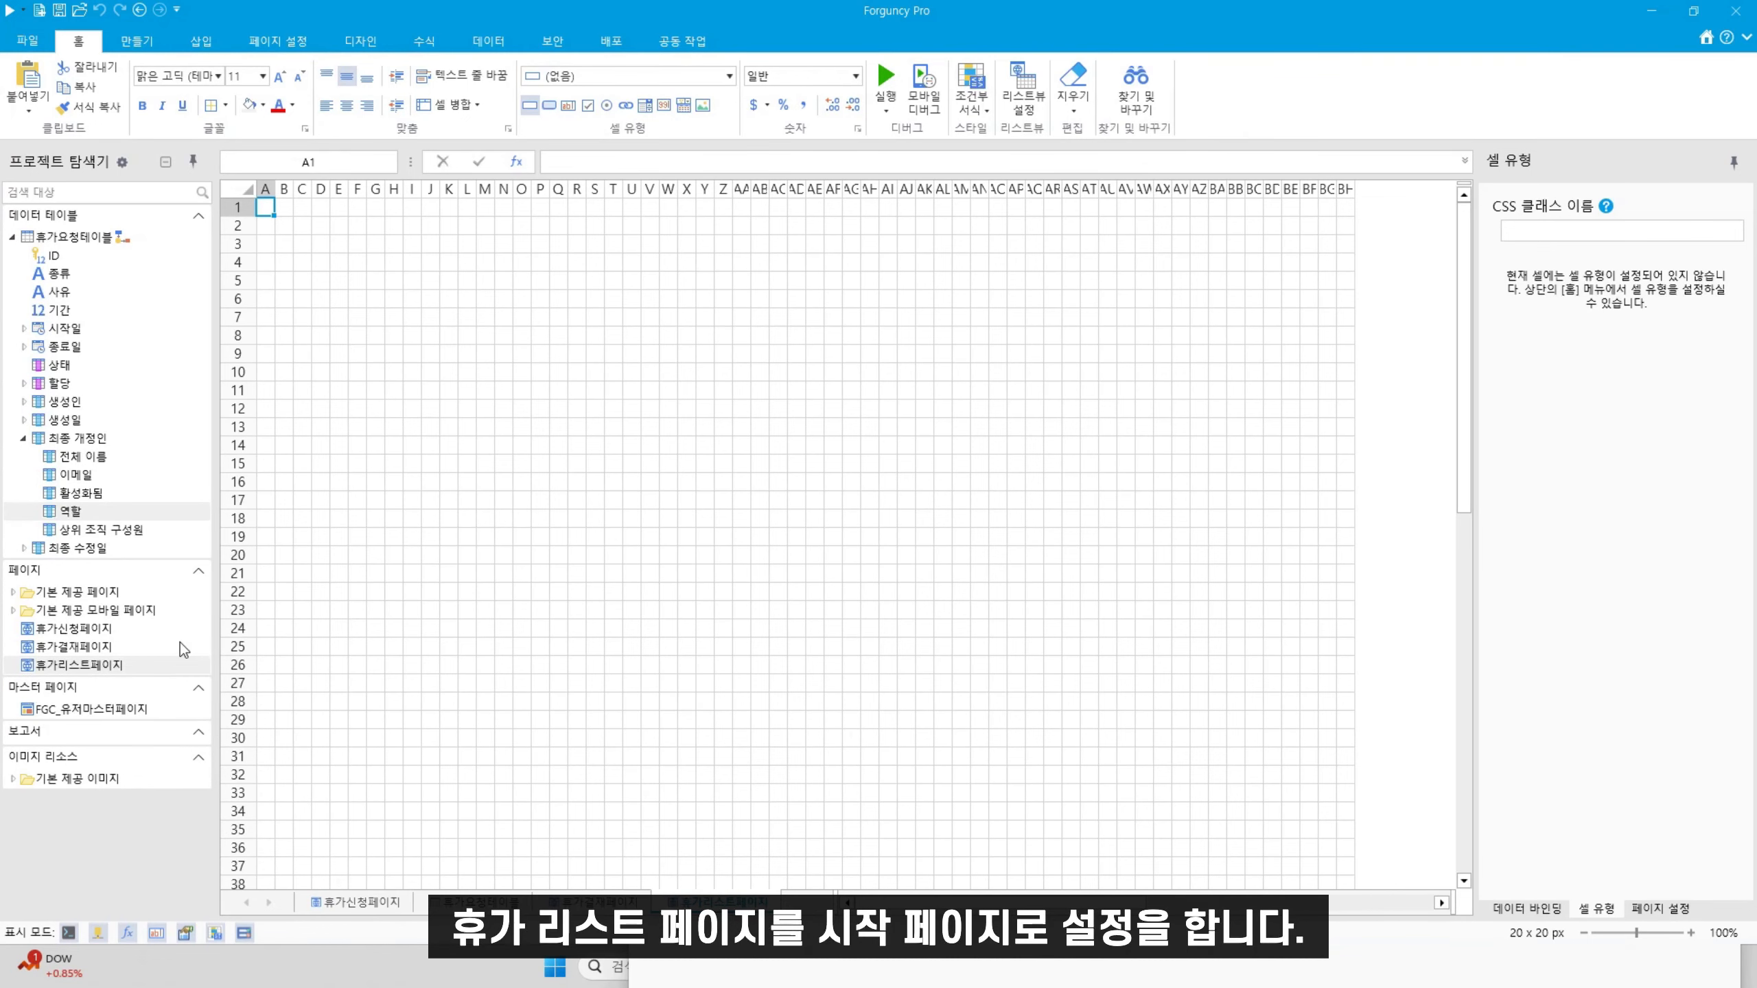
# Set 휴가리스트페이지 as the project's start page
pyautogui.rightClick(125, 662)
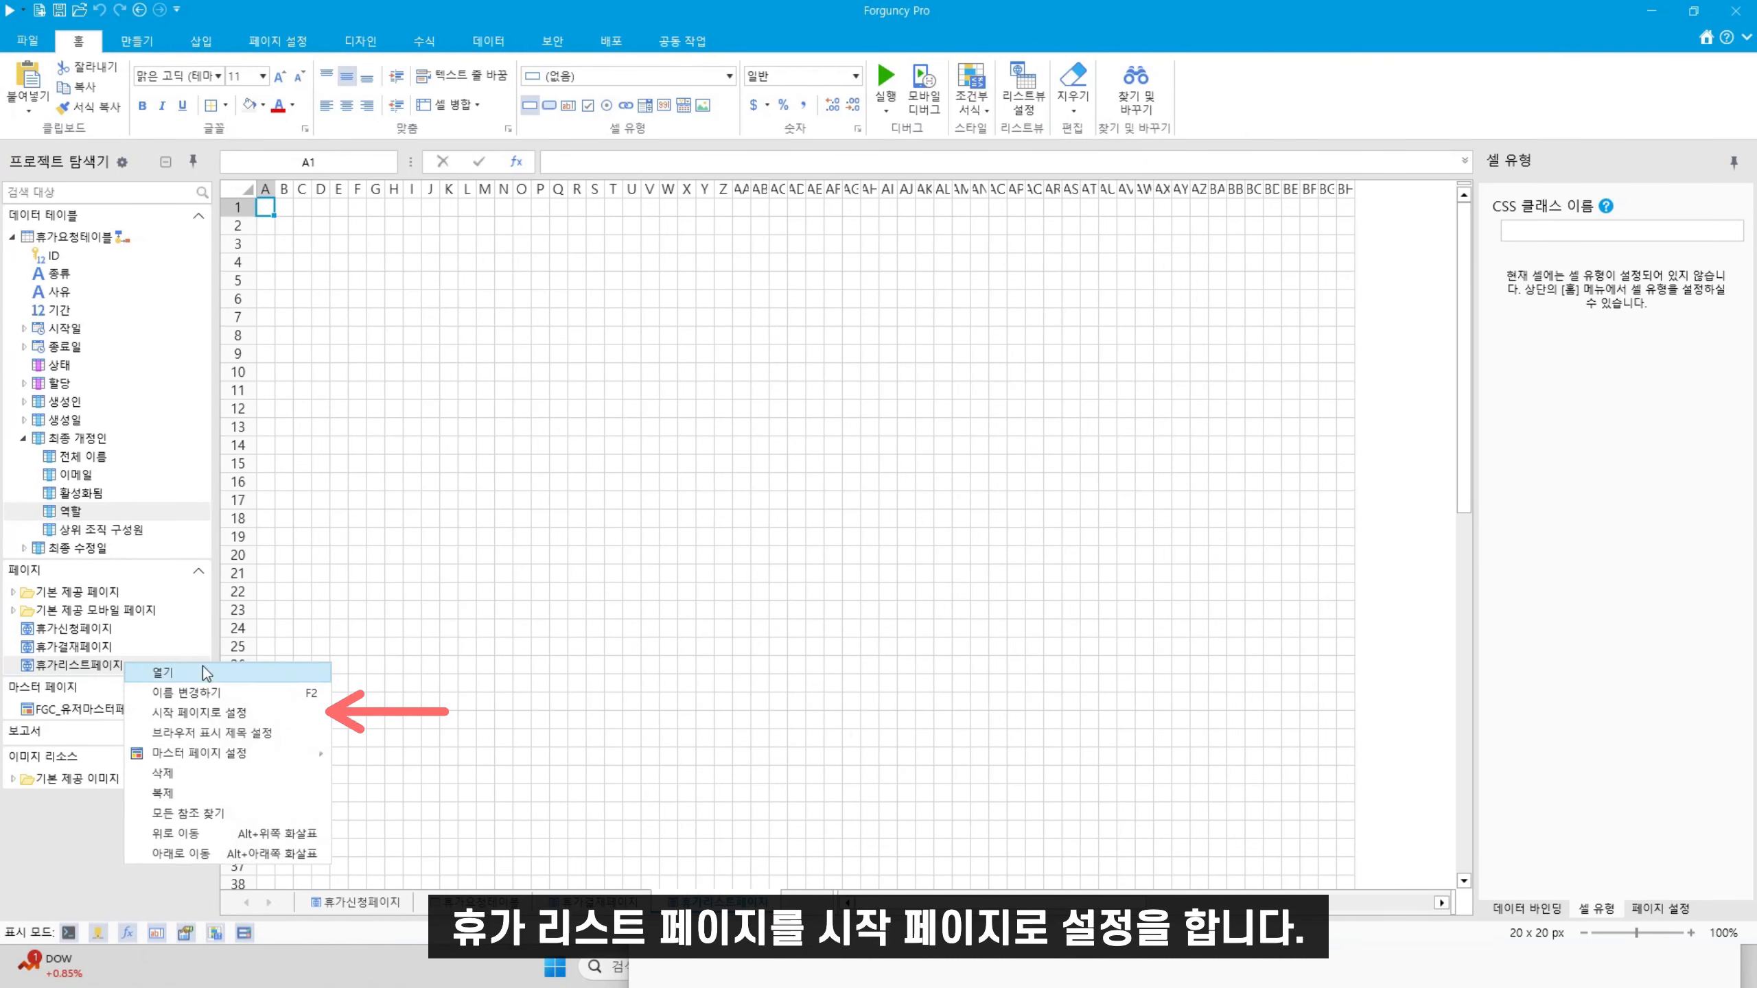
pyautogui.click(201, 713)
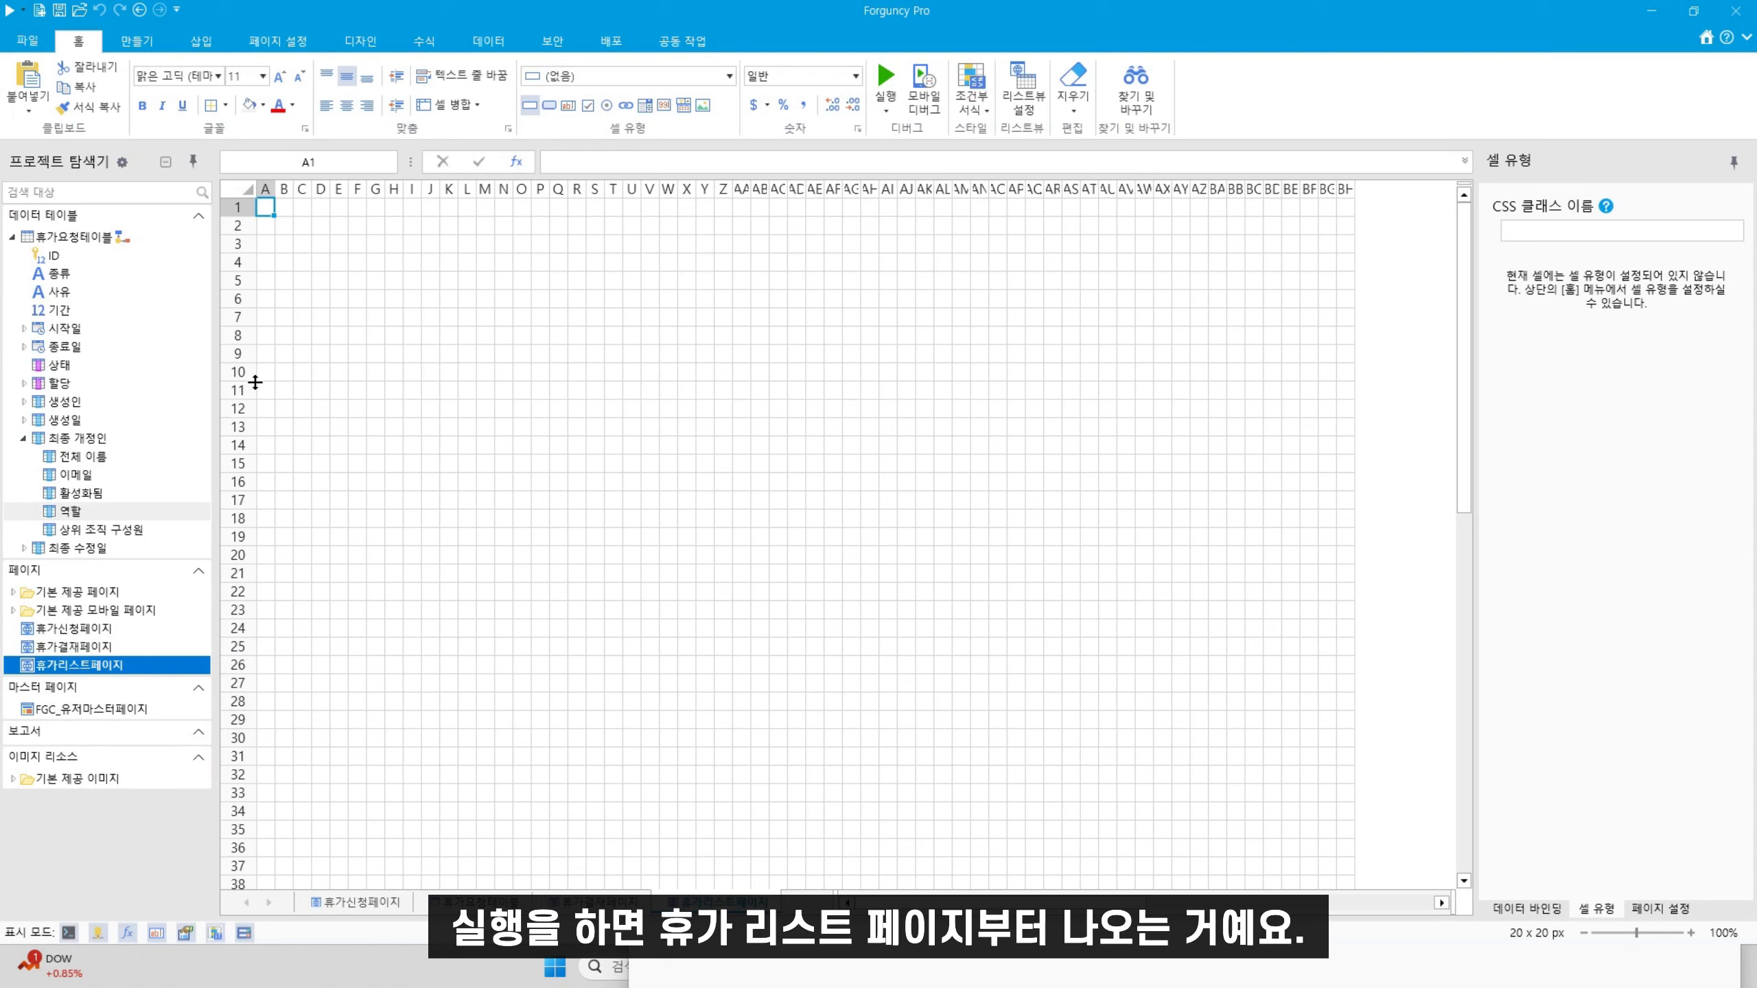
pyautogui.click(91, 238)
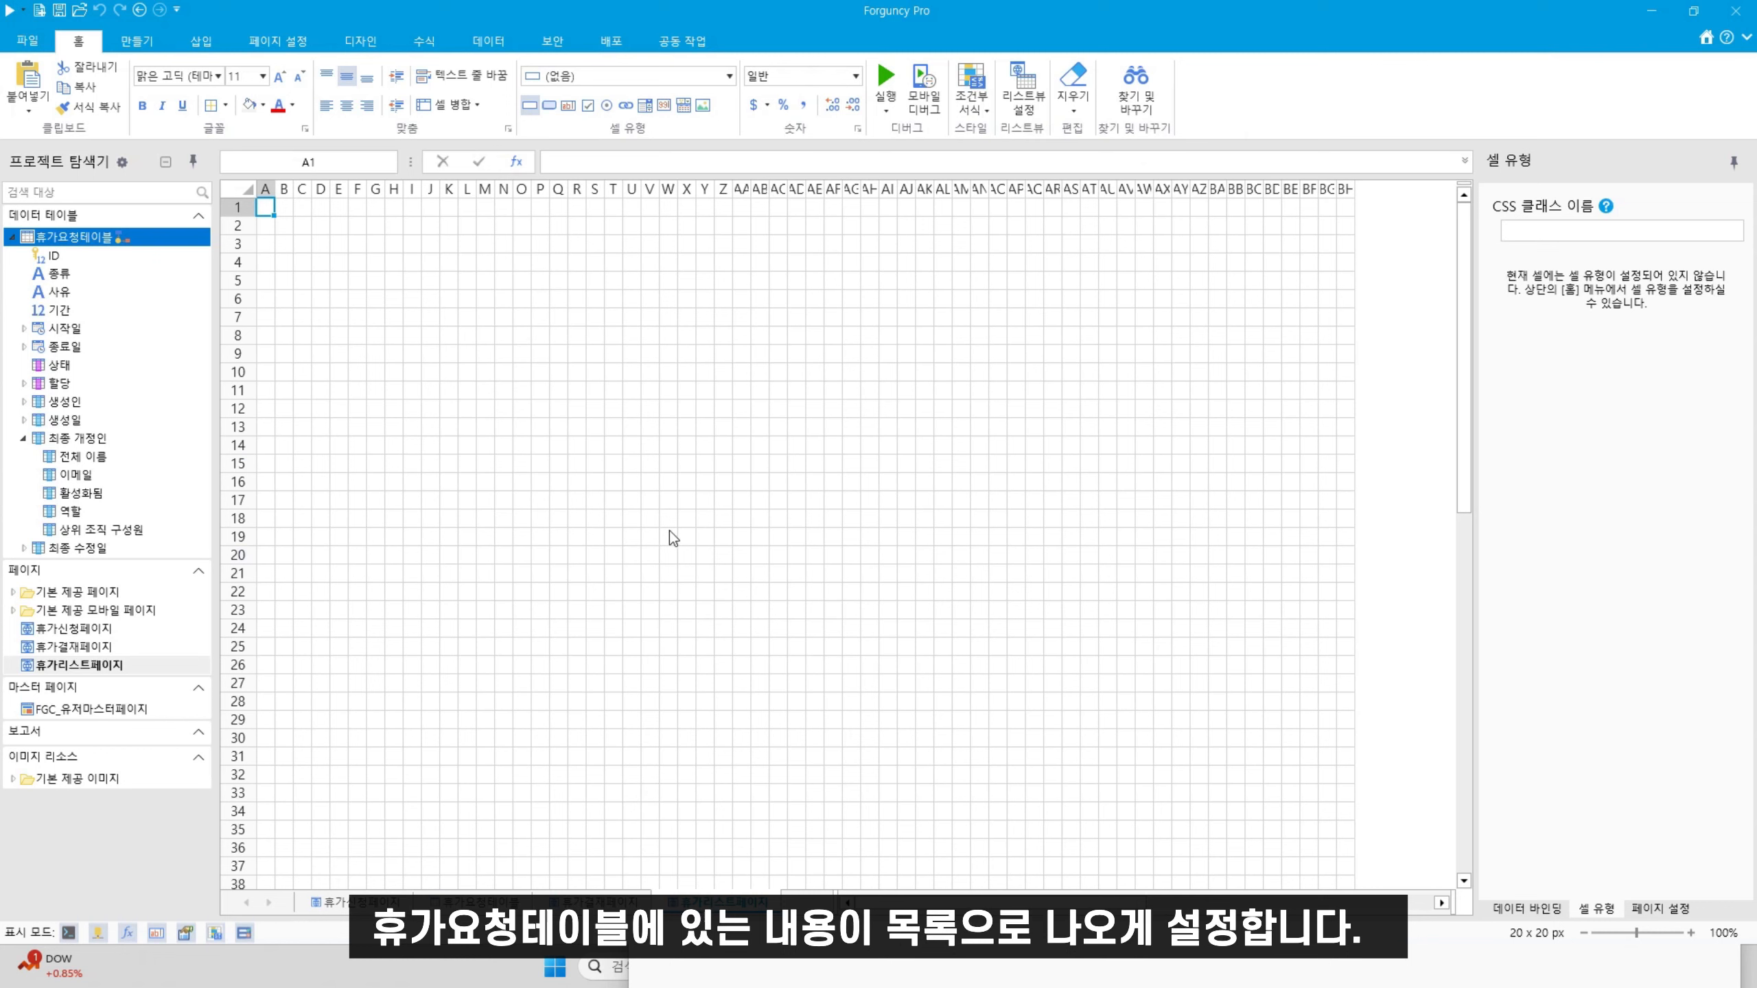
# Enter the title '휴가 리스트 페이지' in cell C3
pyautogui.click(301, 230)
pyautogui.click(300, 250)
pyautogui.write('휴가')
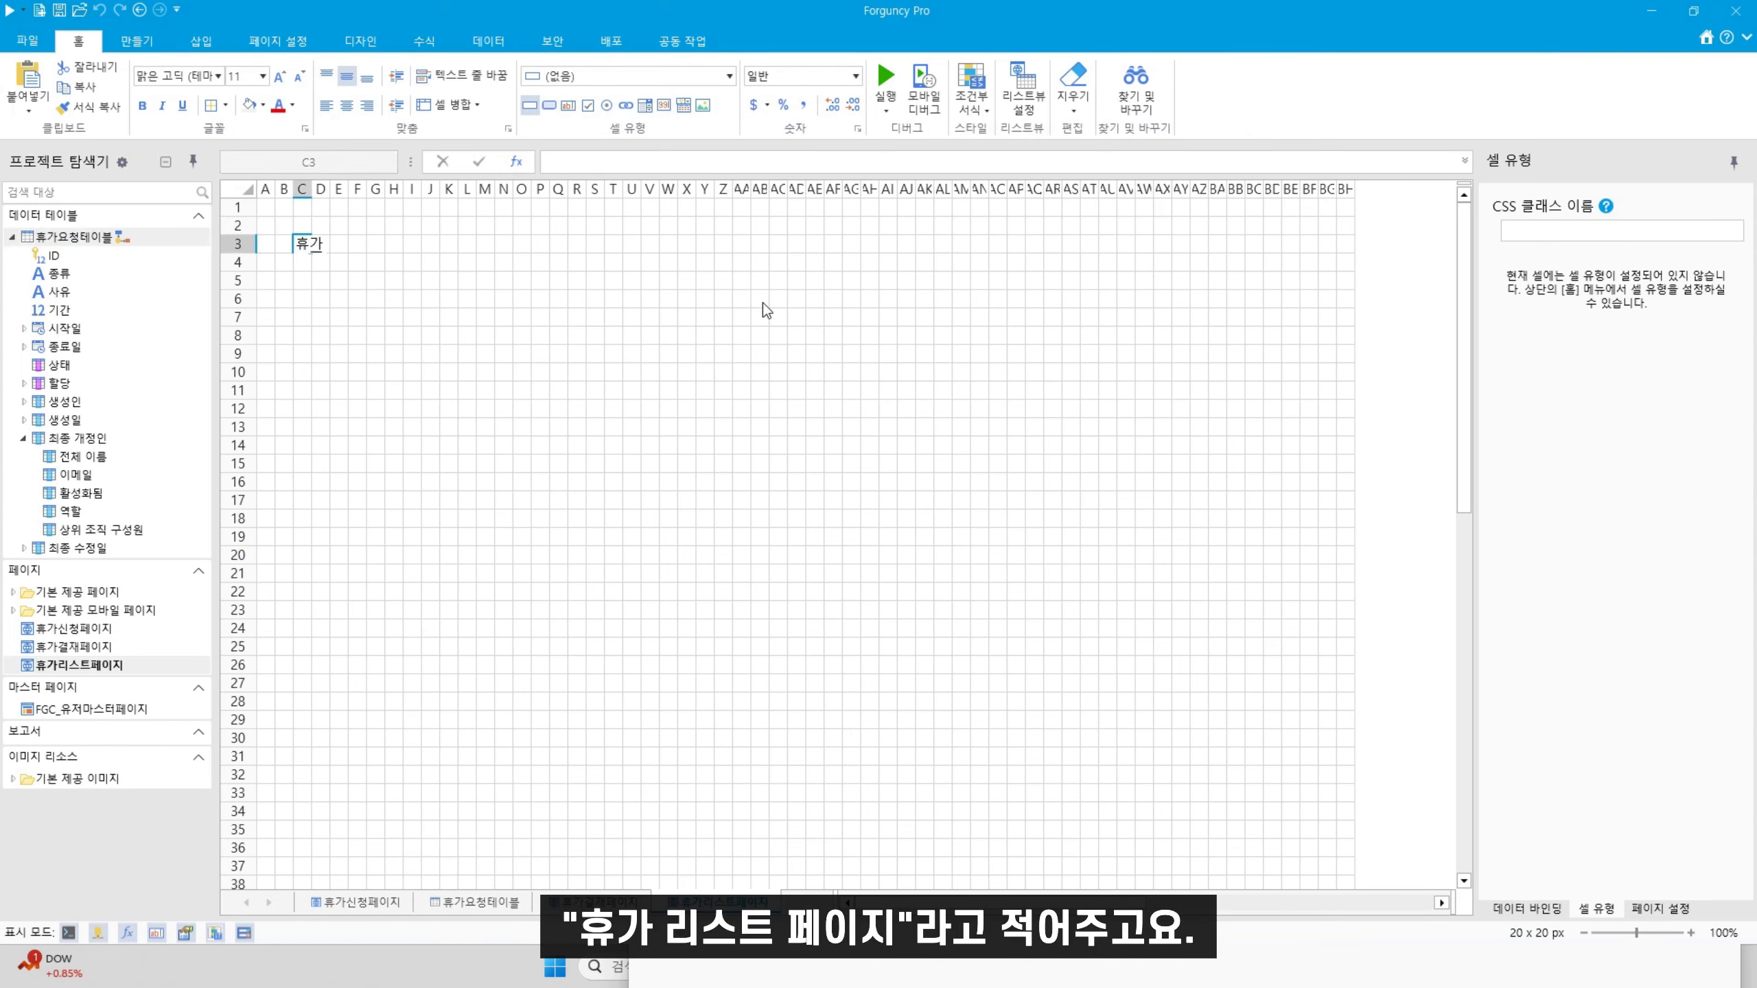
pyautogui.write(' 리스트 페이지')
pyautogui.click(668, 374)
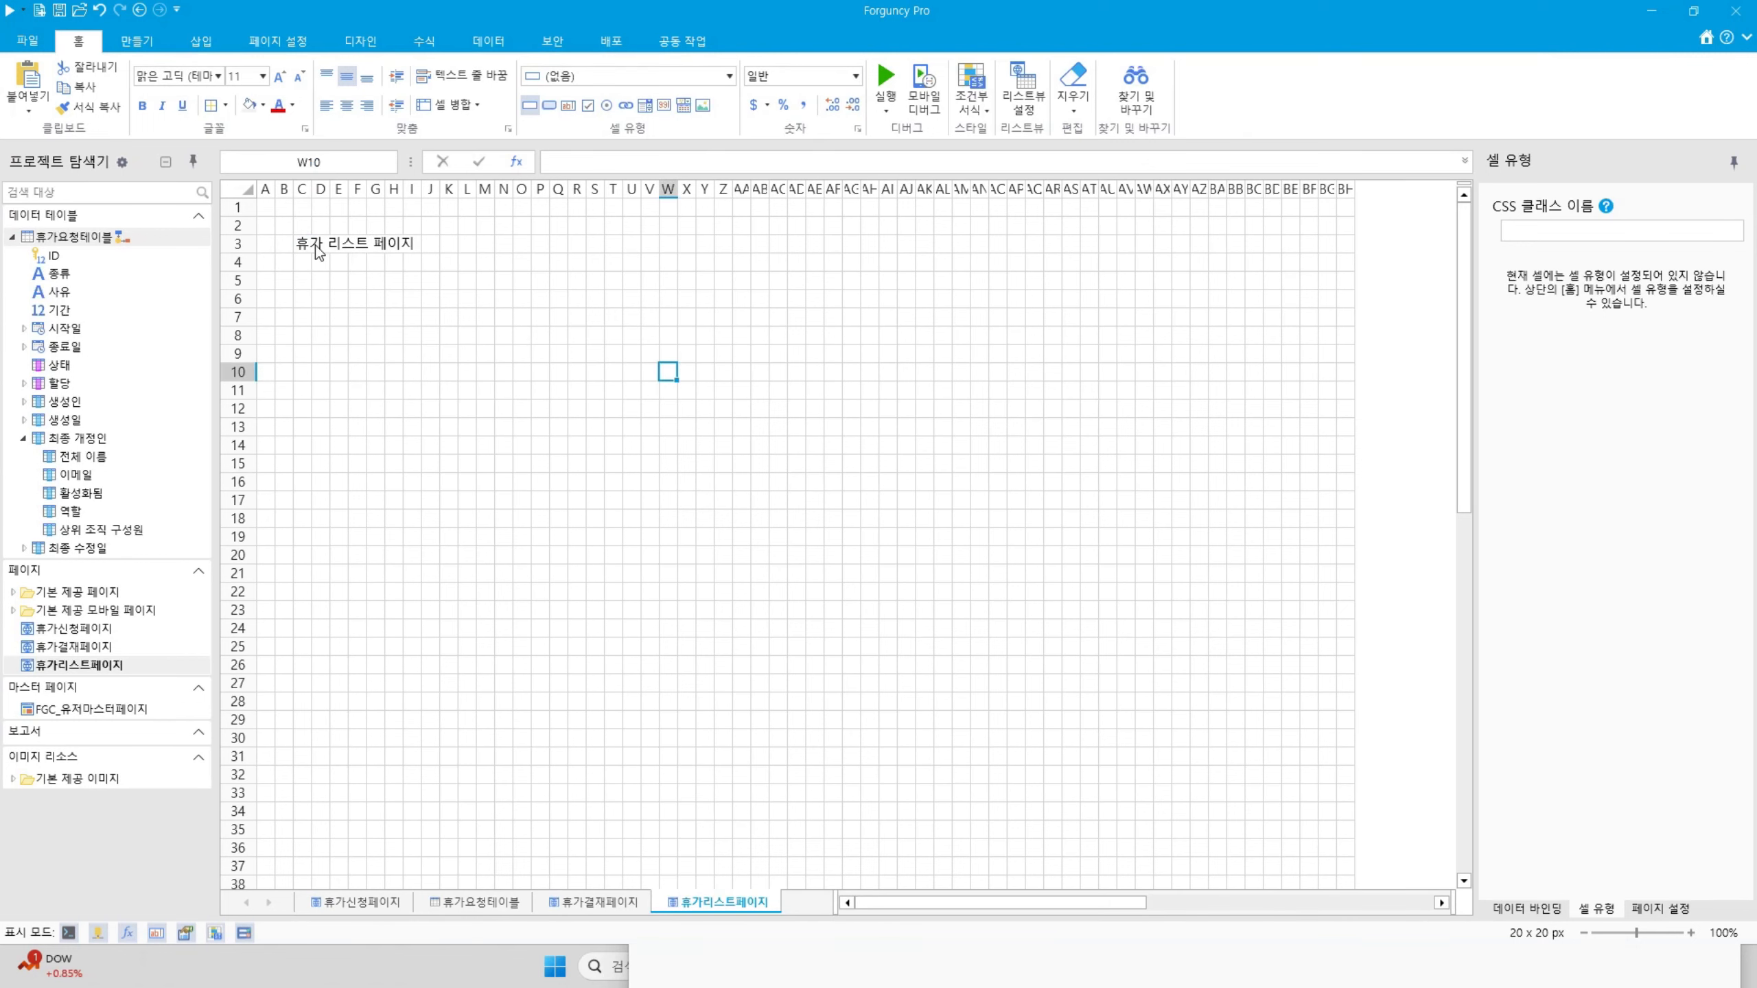
# Make the C3 title bold at 14 pt and make row 3 taller
pyautogui.click(317, 246)
pyautogui.click(301, 244)
pyautogui.click(142, 105)
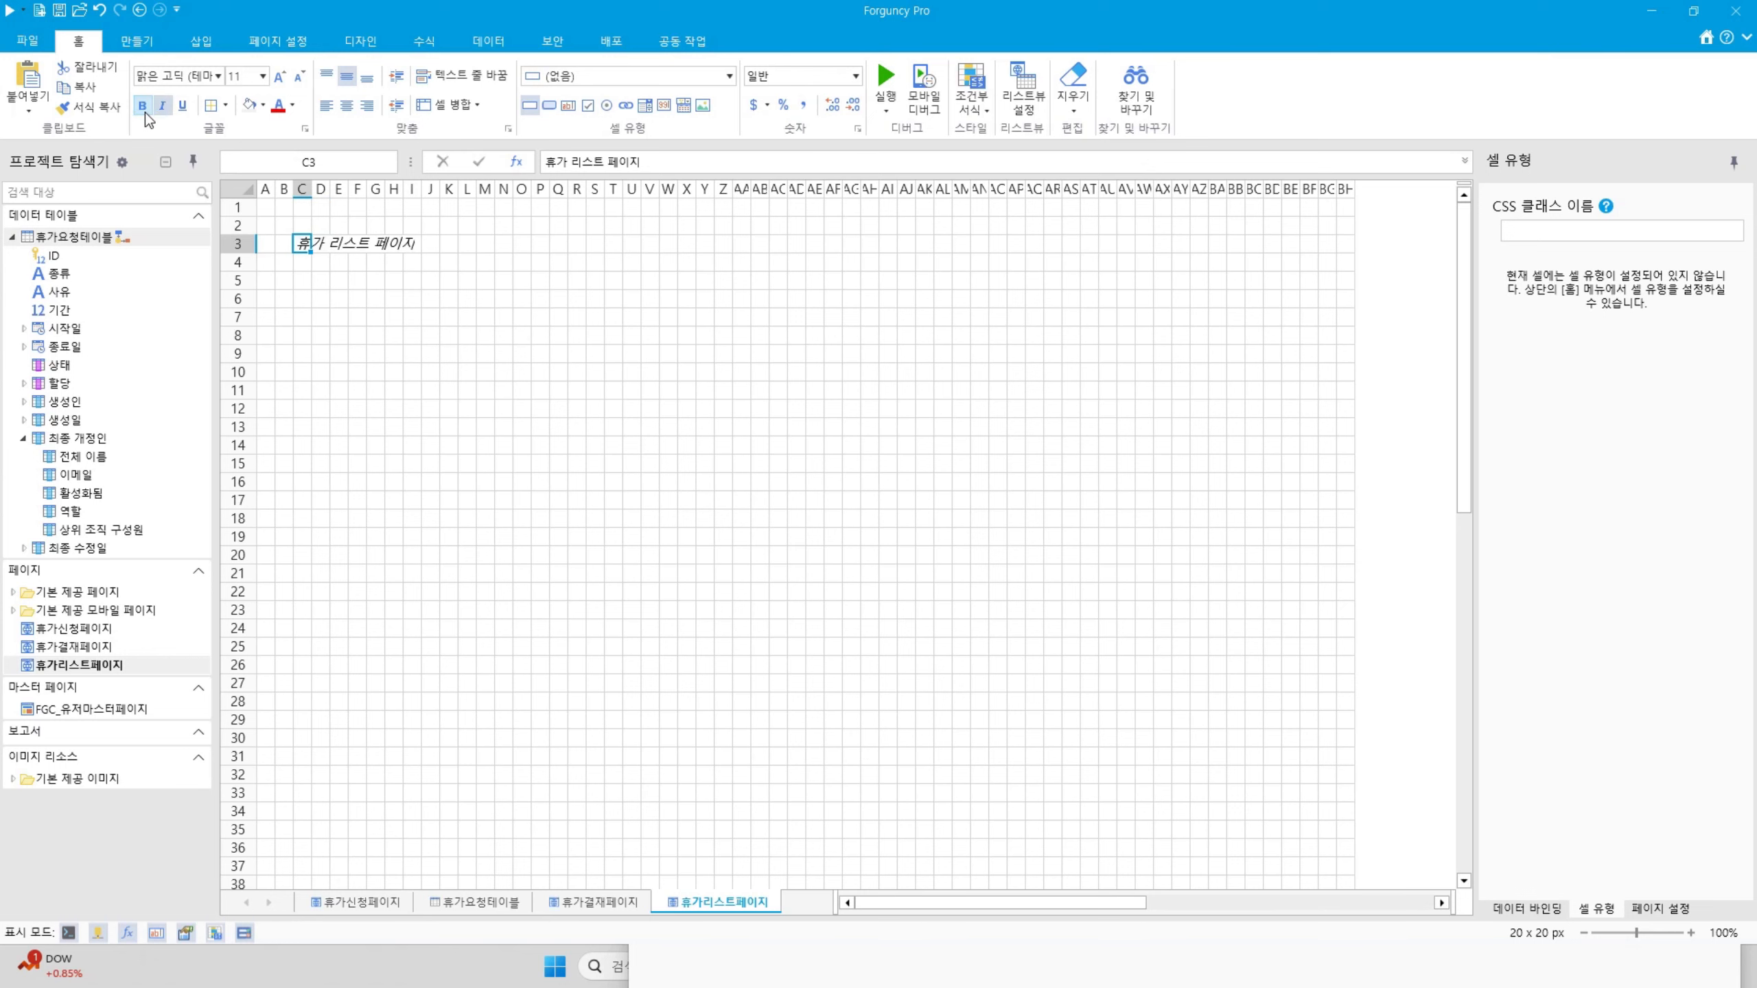
pyautogui.click(162, 105)
pyautogui.click(162, 104)
pyautogui.click(279, 76)
pyautogui.click(279, 76)
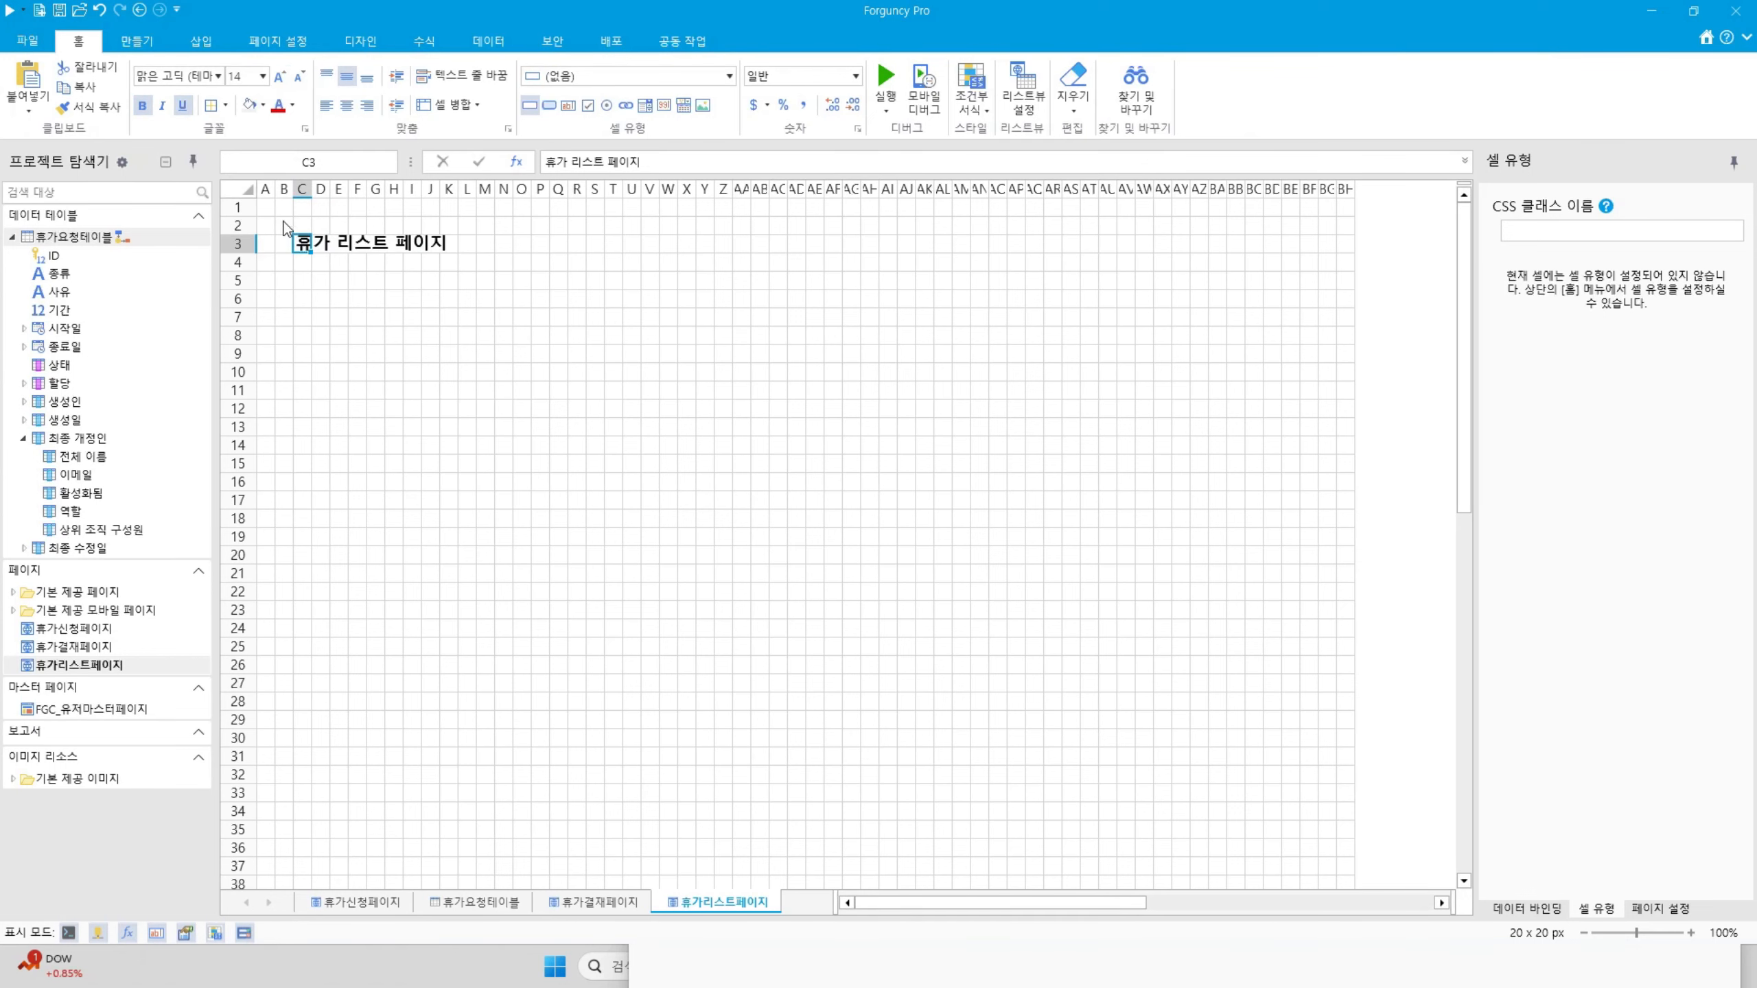
pyautogui.moveTo(253, 252); pyautogui.dragTo(252, 258)
# Remove the underline from the C3 title
pyautogui.click(406, 412)
pyautogui.click(306, 311)
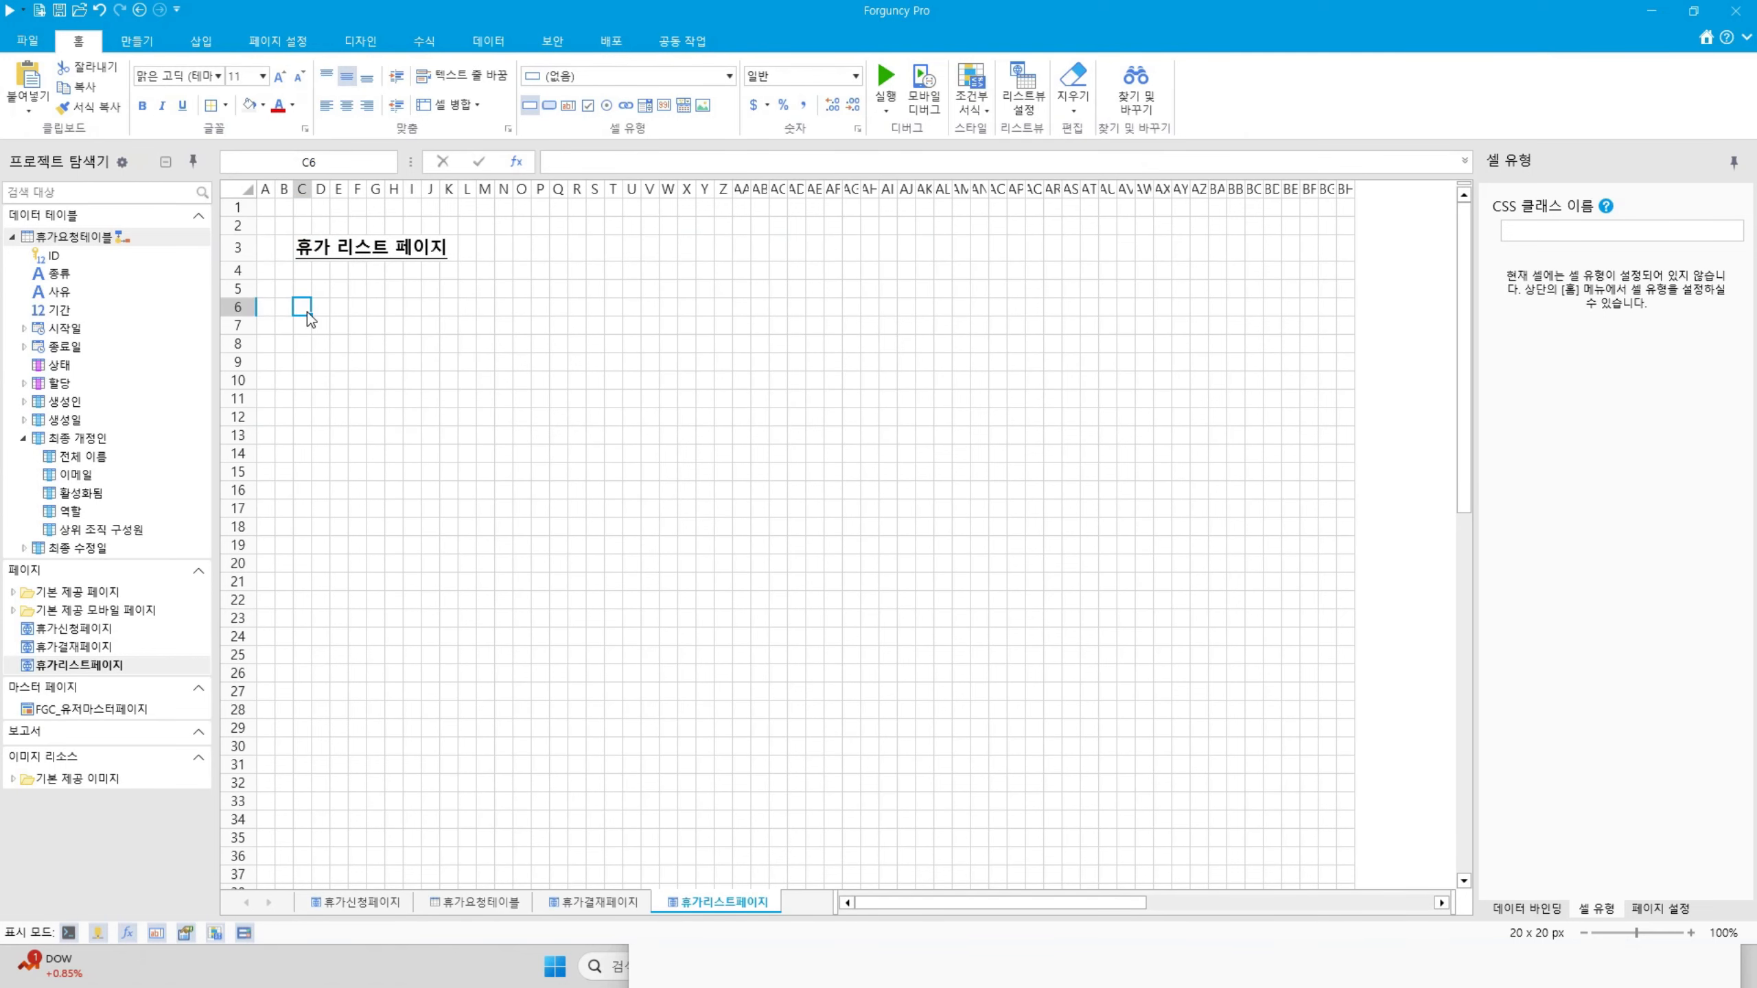
pyautogui.click(353, 260)
pyautogui.click(302, 247)
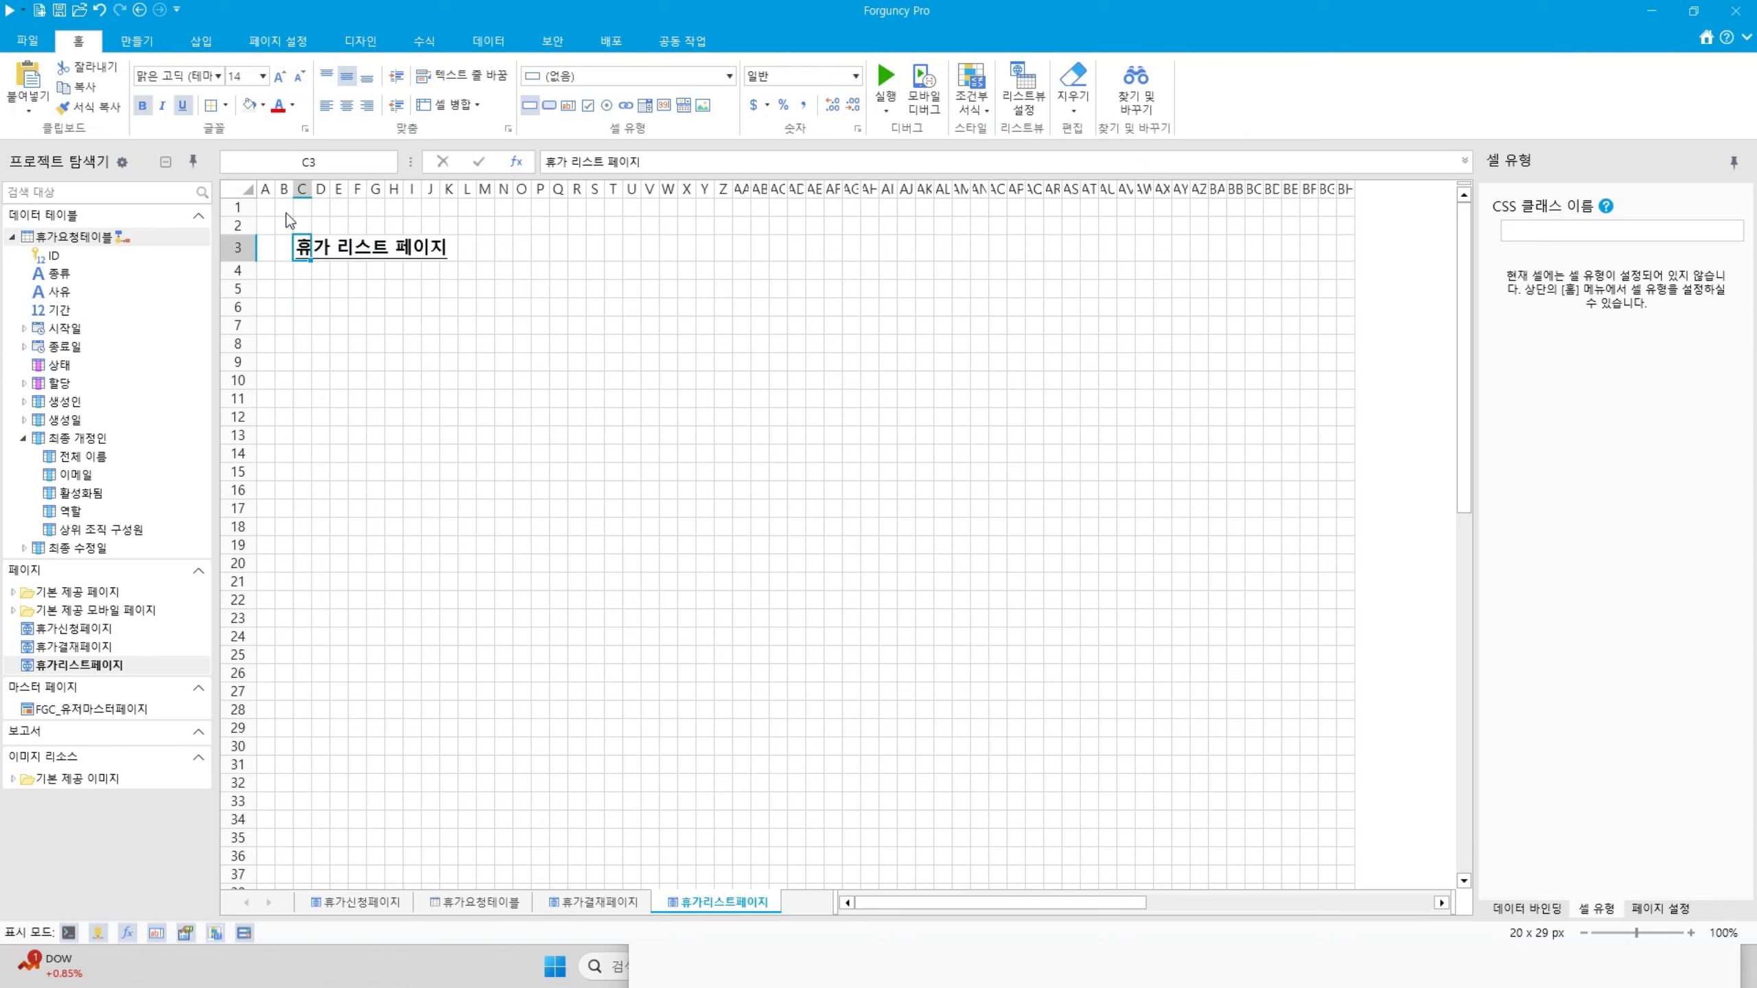
pyautogui.click(182, 105)
# Enter the label 휴가신청 in cell C6
pyautogui.click(309, 308)
pyautogui.write('휴ㄱ')
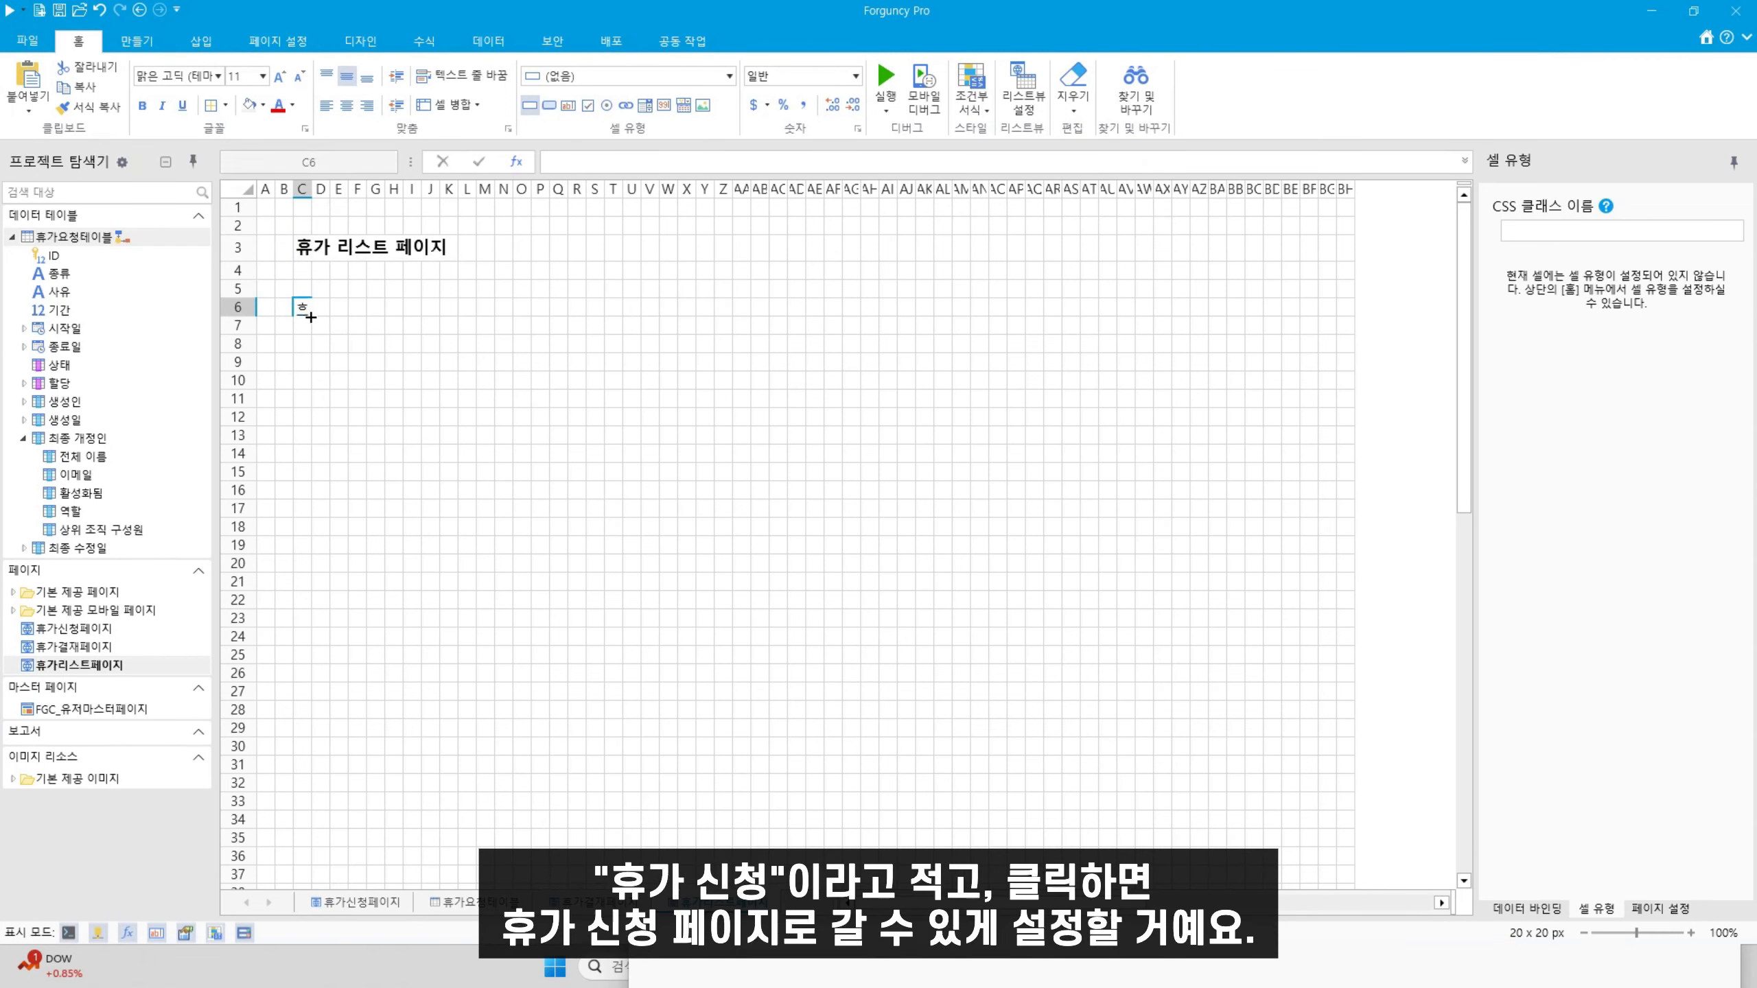
pyautogui.write('ㅏ신청')
pyautogui.click(484, 399)
pyautogui.click(304, 306)
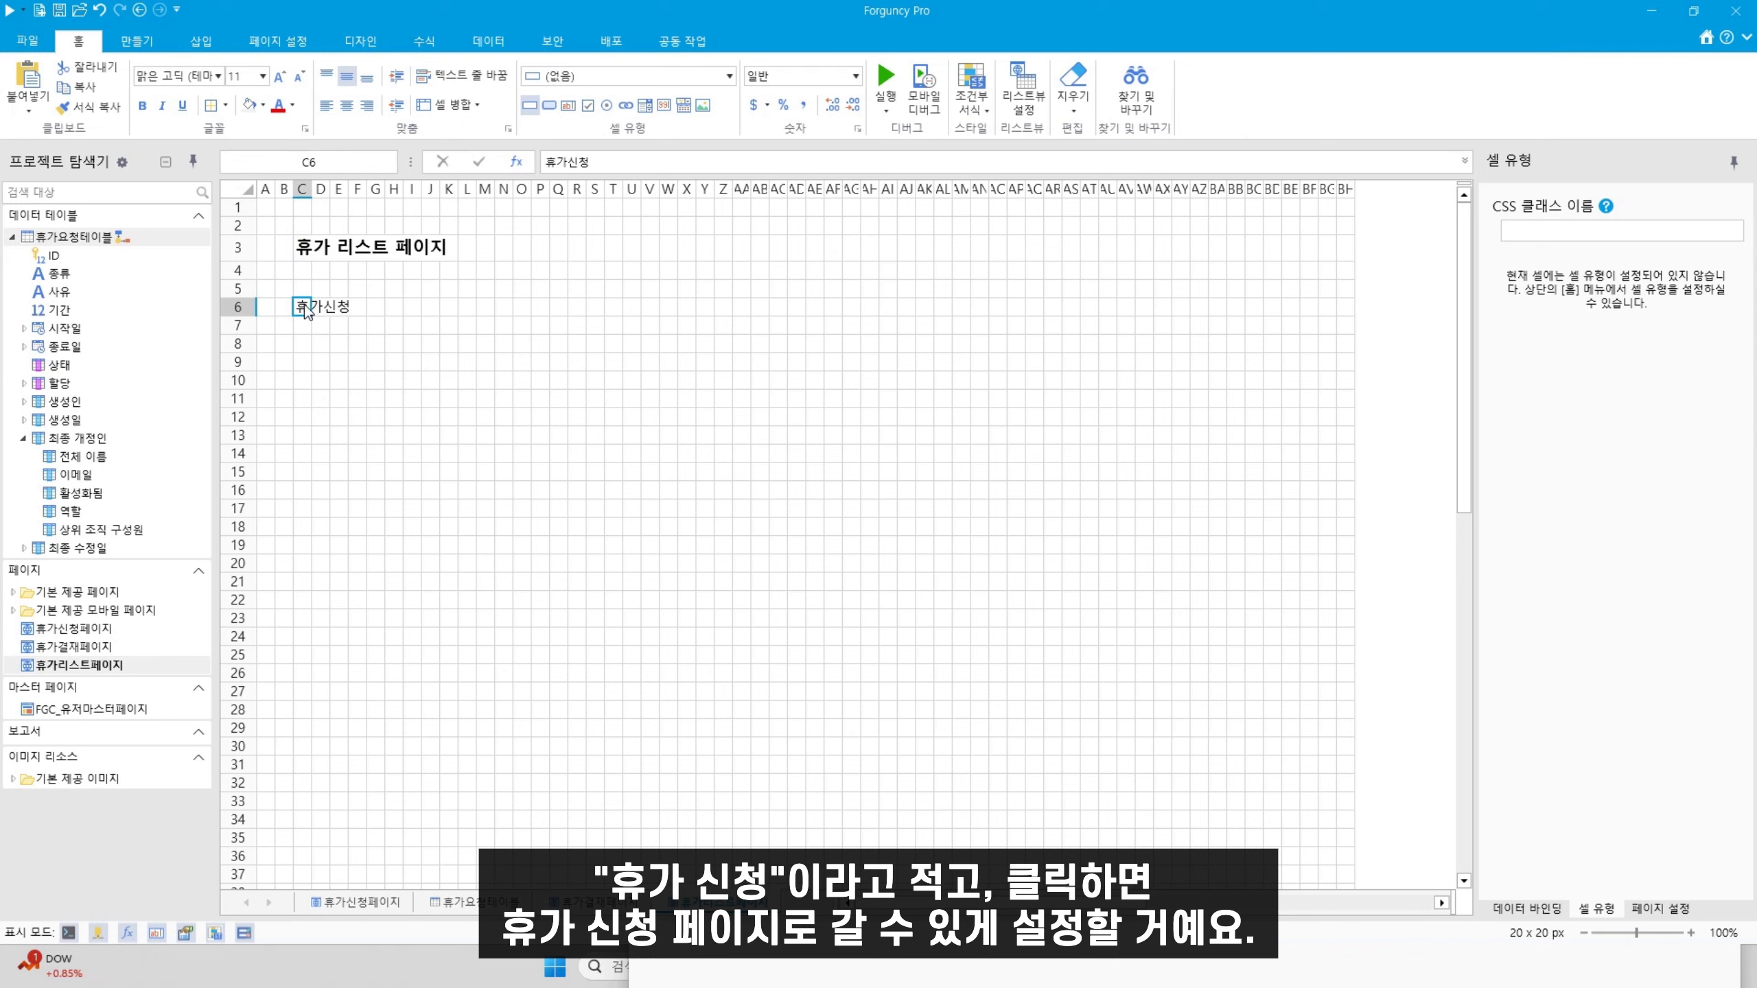
# Make cell C6 a hyperlink and start assigning it a link command
pyautogui.click(626, 105)
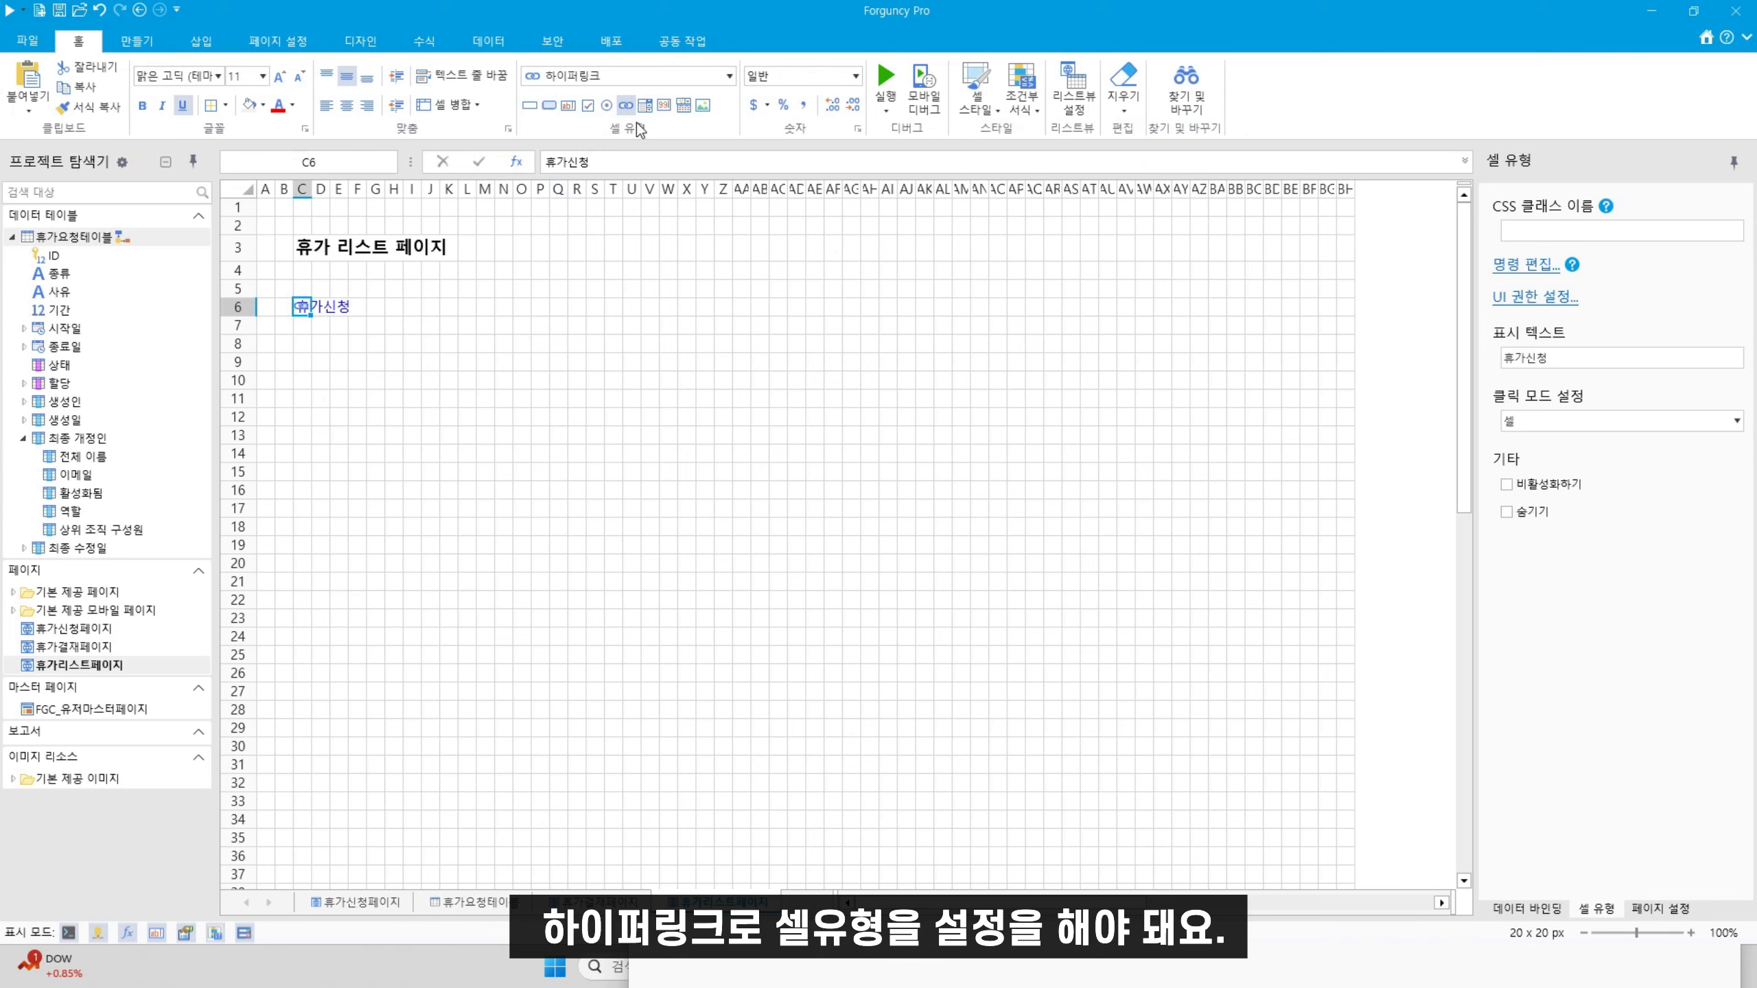
pyautogui.rightClick(301, 307)
pyautogui.click(374, 432)
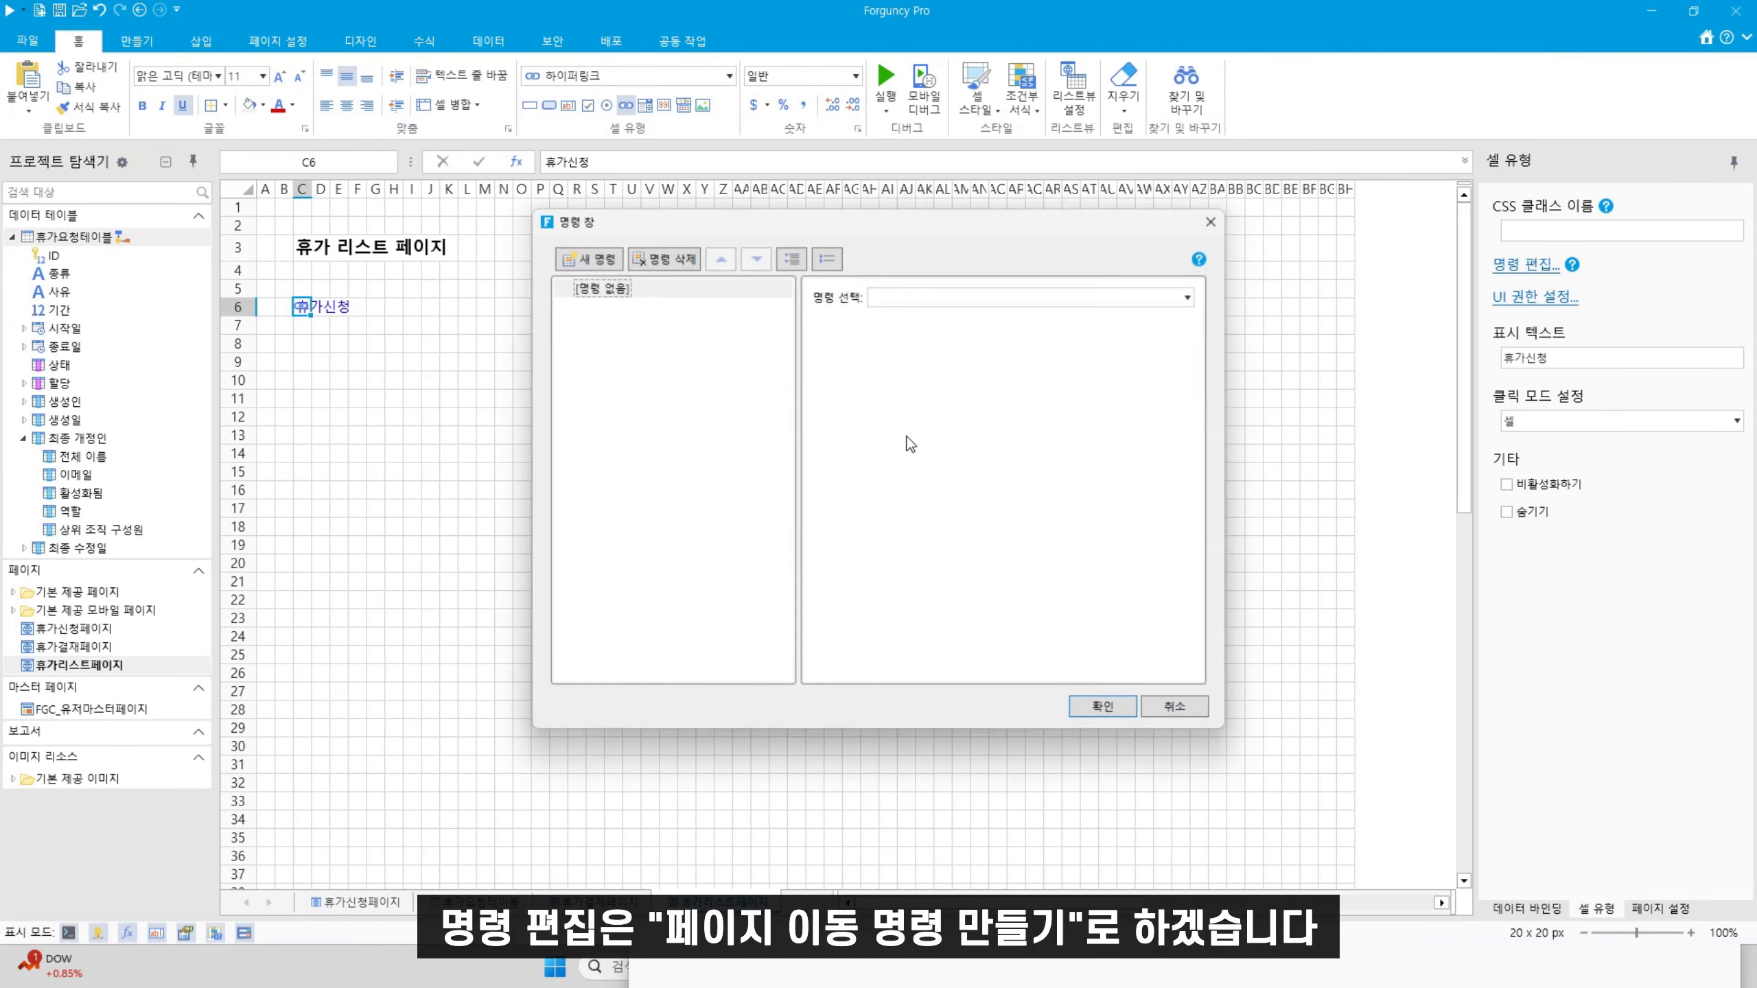
pyautogui.click(991, 297)
pyautogui.click(1048, 404)
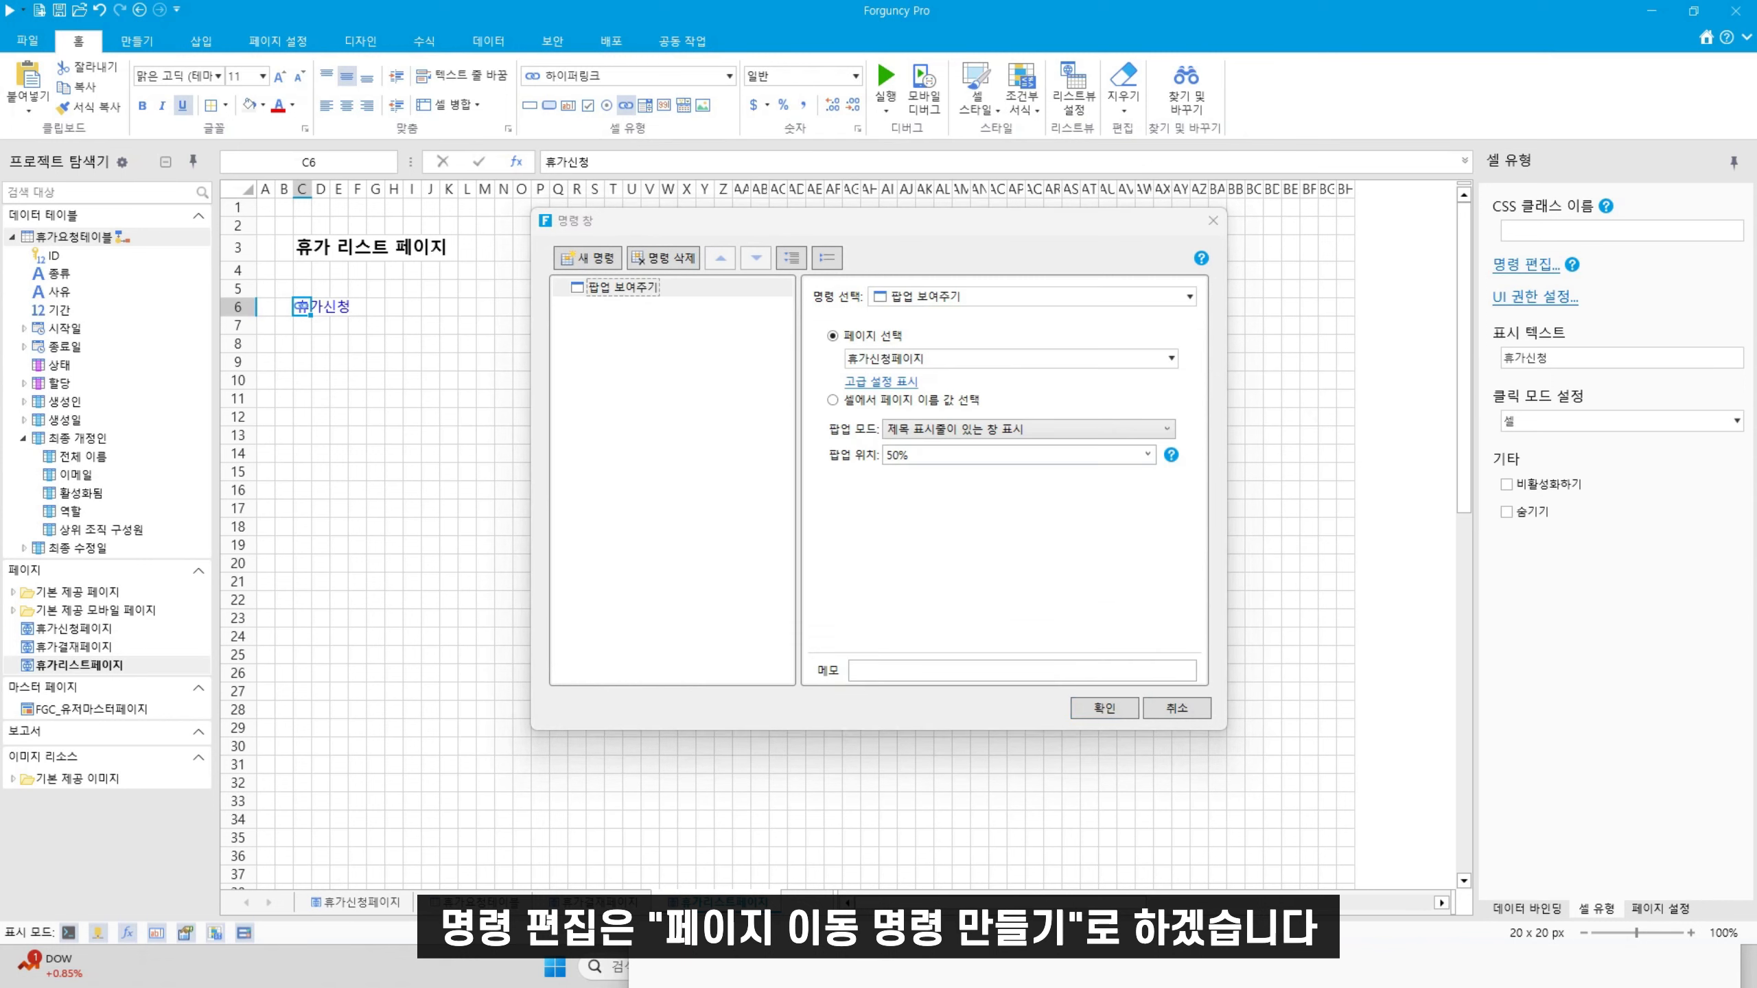
# Link C6 to 휴가신청페이지 and place a 휴가요청테이블 list view over rows 8–26
pyautogui.click(1166, 300)
pyautogui.scroll(1, 1042, 380)
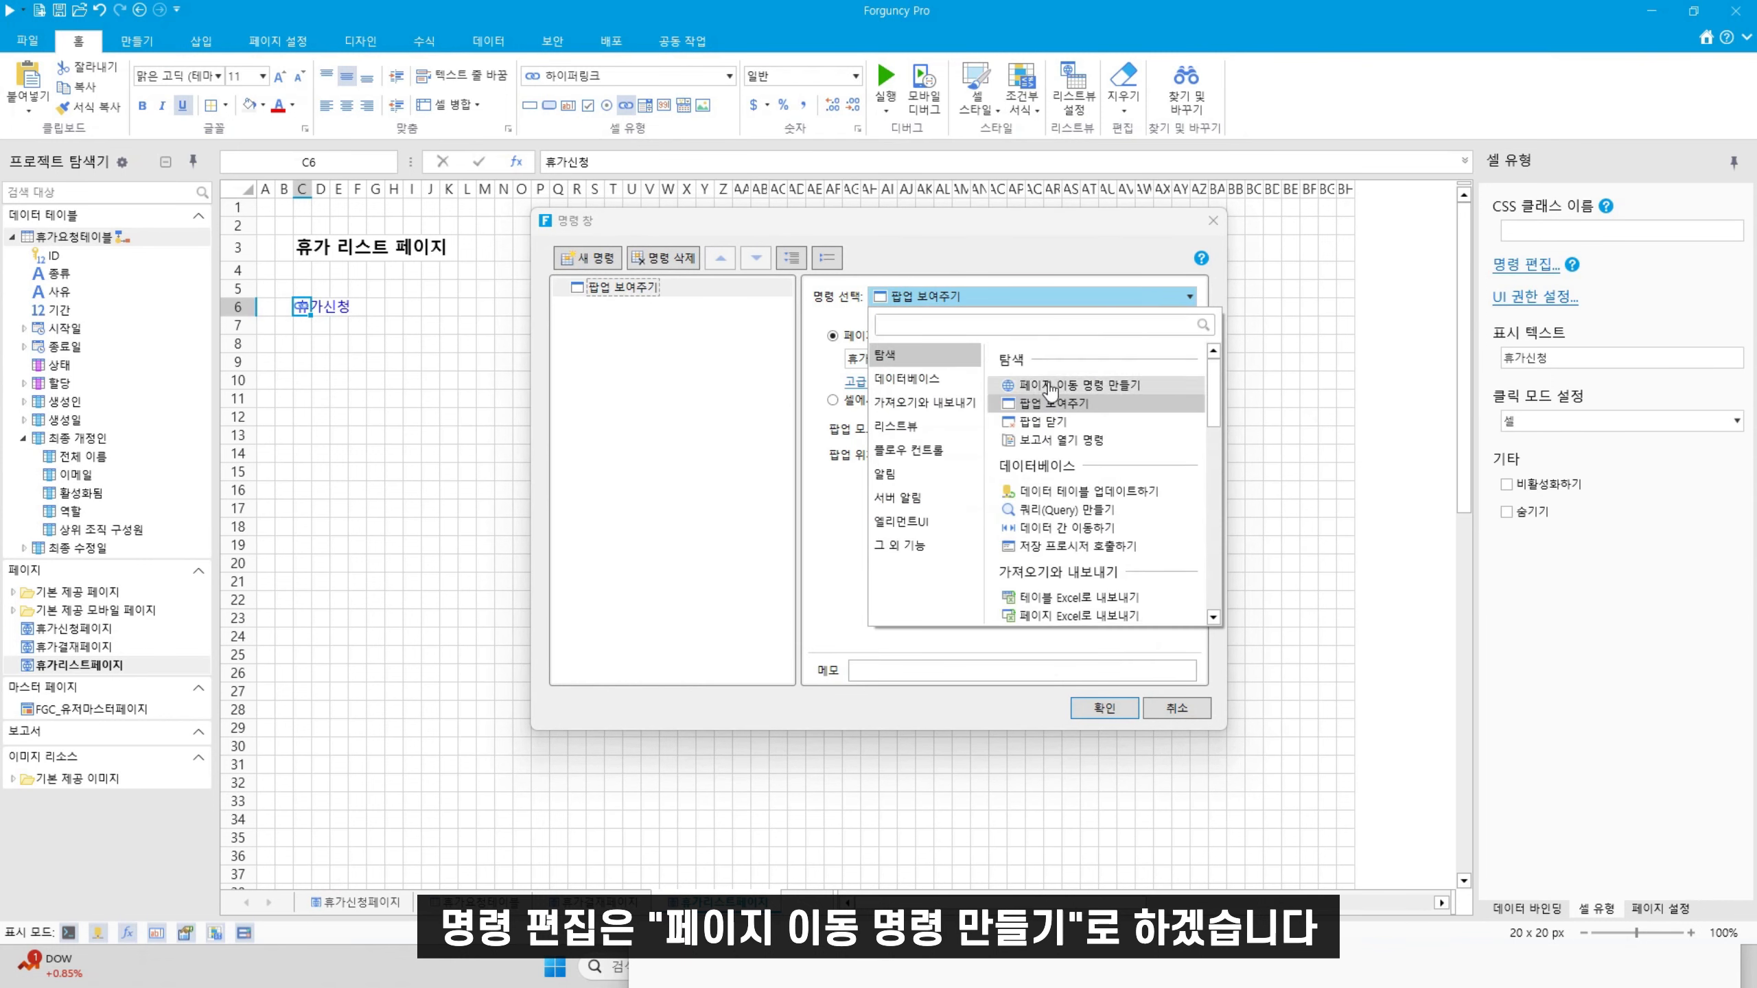
pyautogui.click(1051, 387)
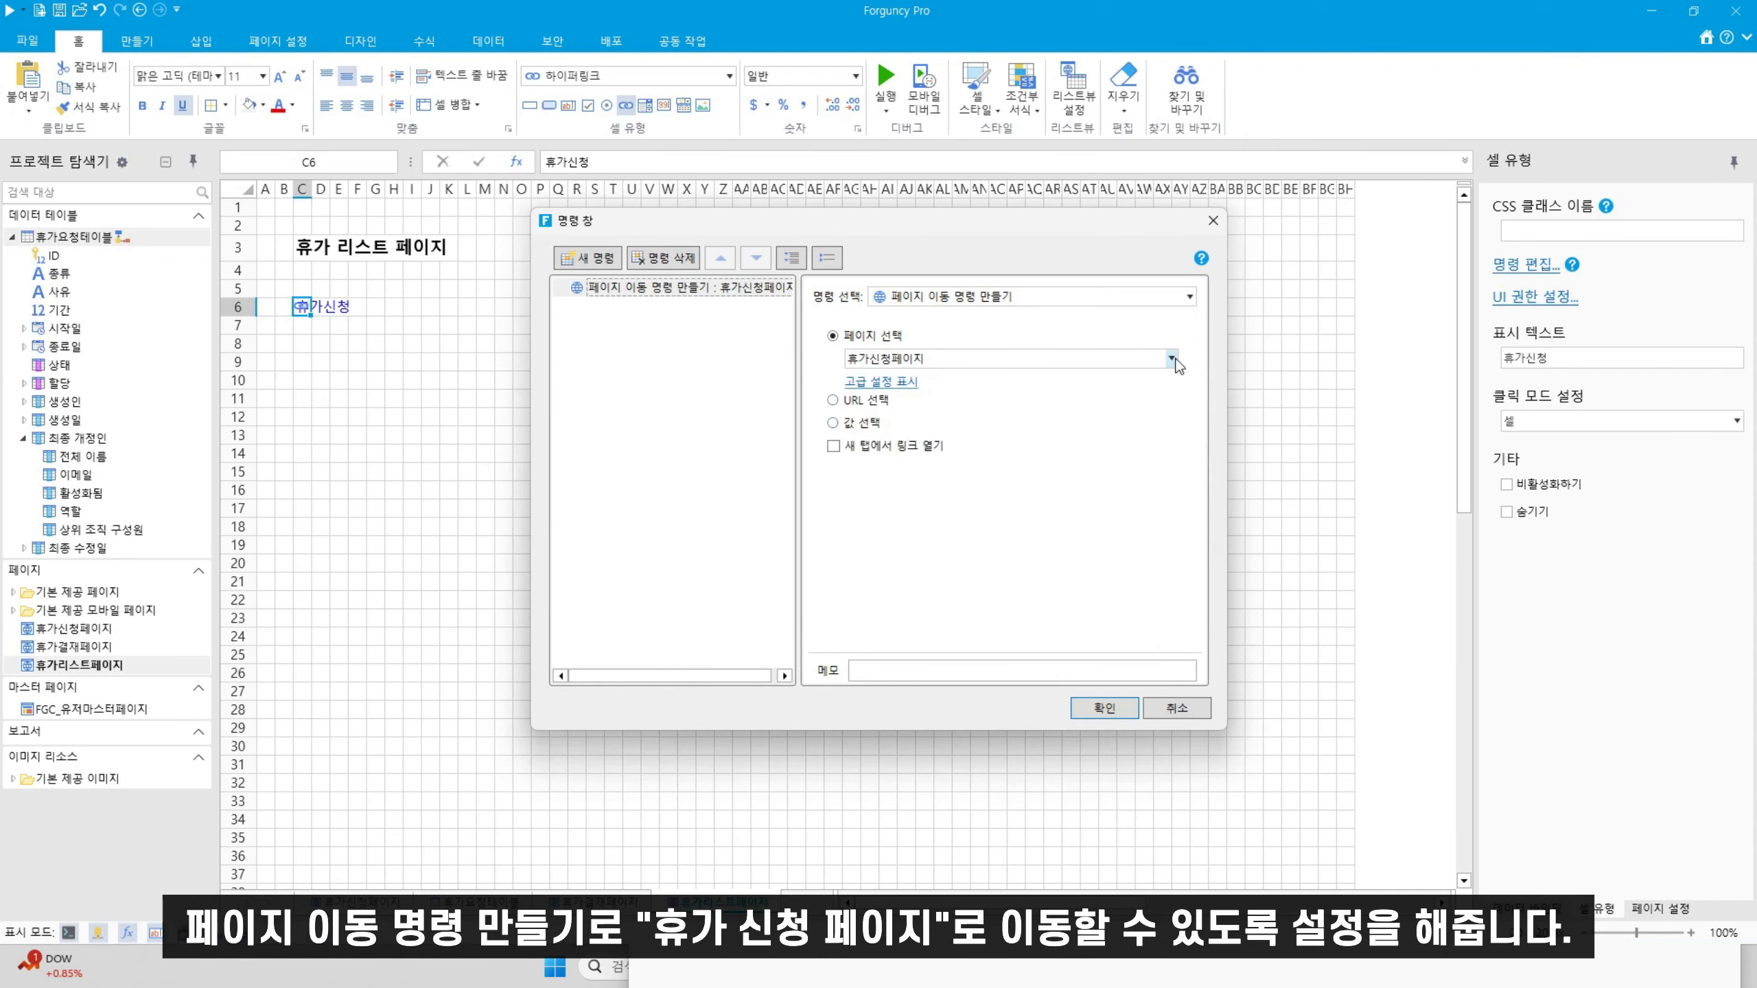
pyautogui.click(1098, 715)
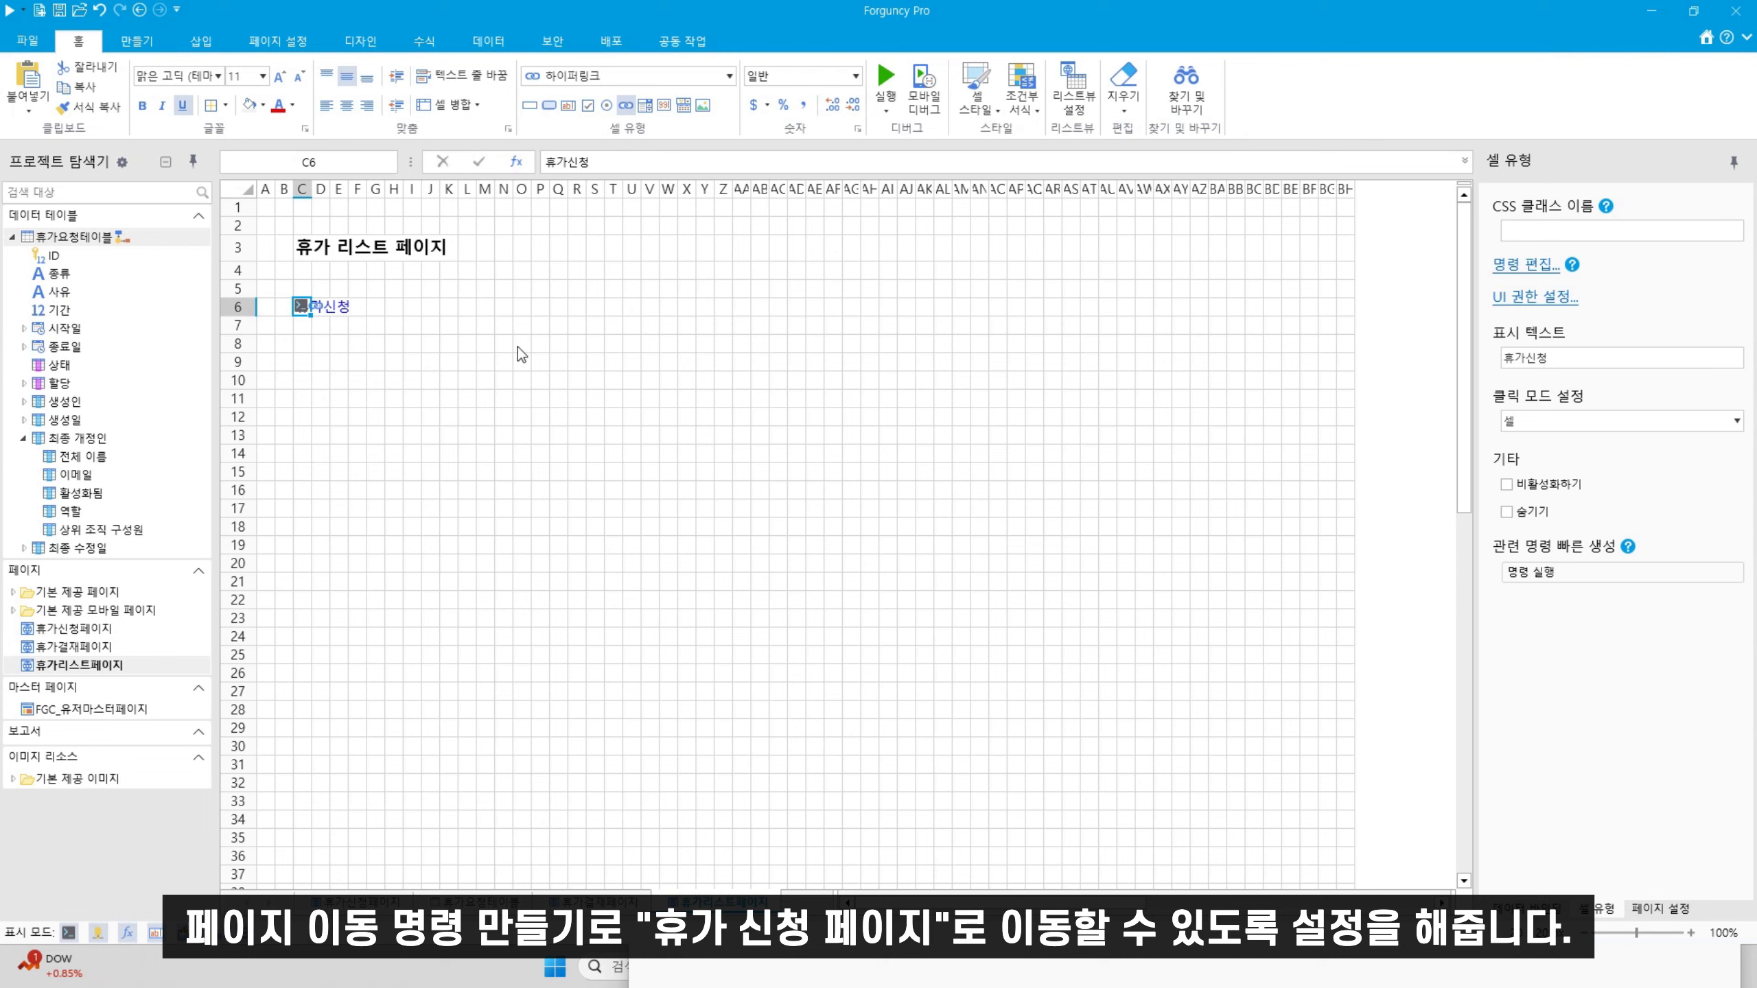
pyautogui.moveTo(299, 345); pyautogui.dragTo(1103, 680)
pyautogui.moveTo(67, 239); pyautogui.dragTo(535, 459)
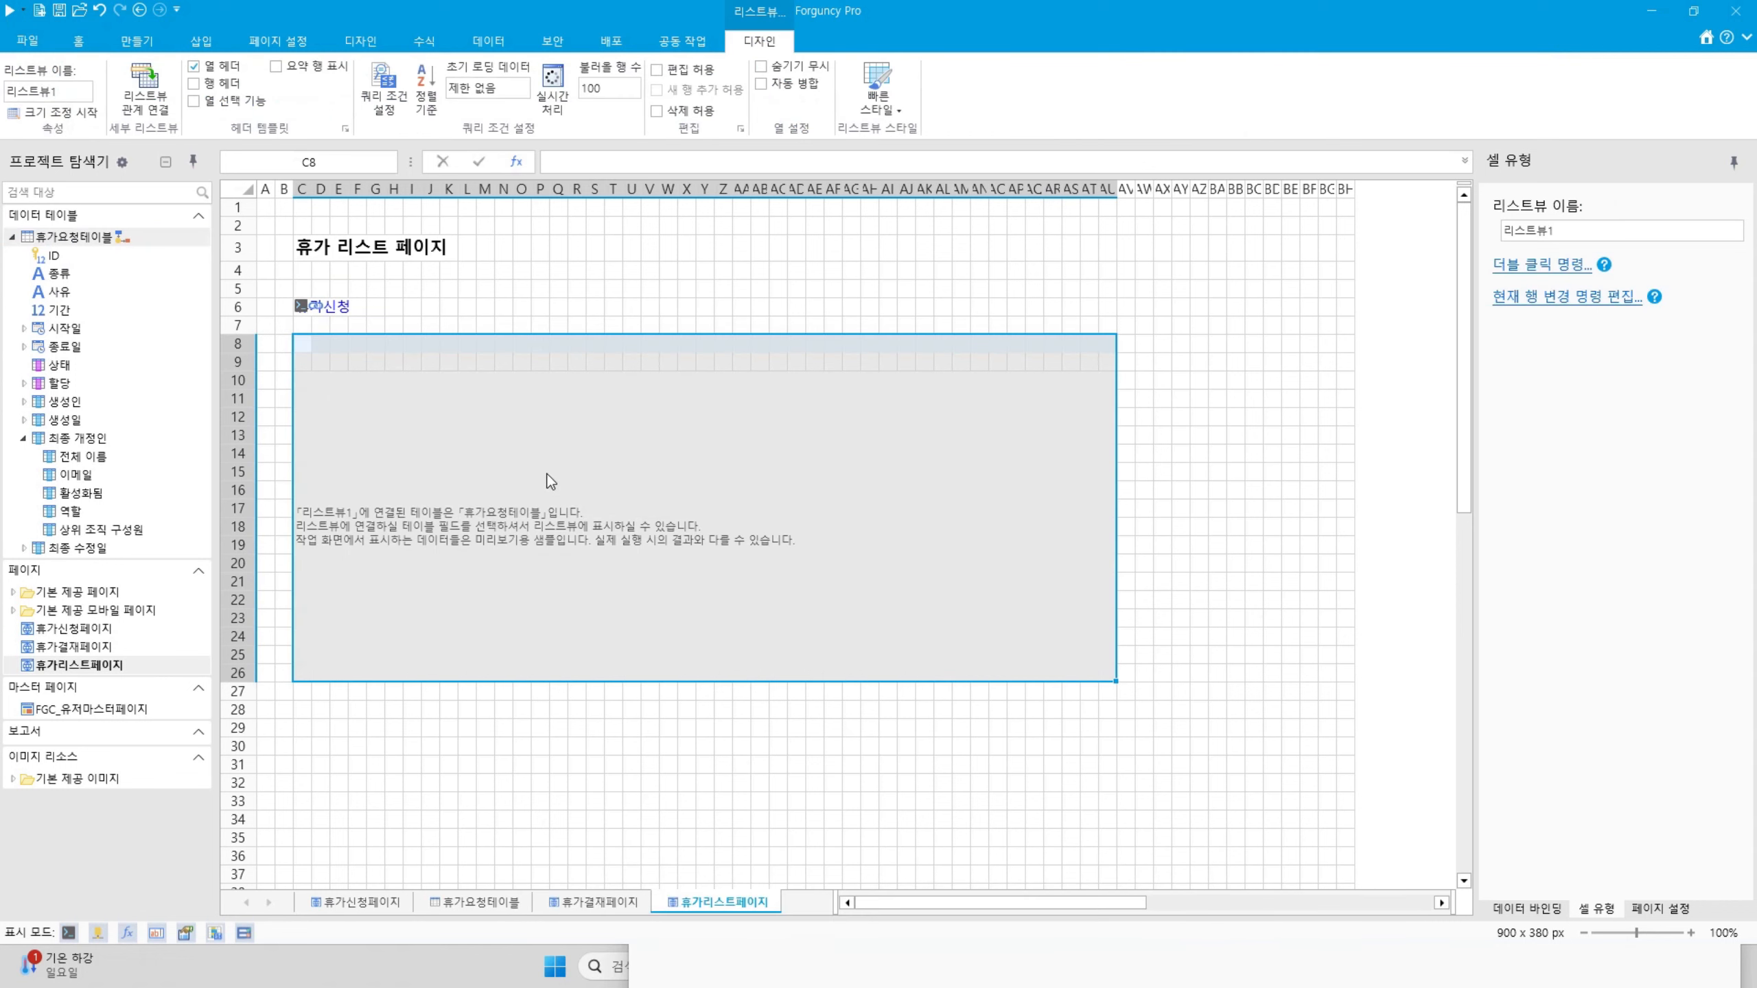
# Turn on row headers and add the ID and 생성인 columns to the list view
pyautogui.click(225, 90)
pyautogui.click(302, 362)
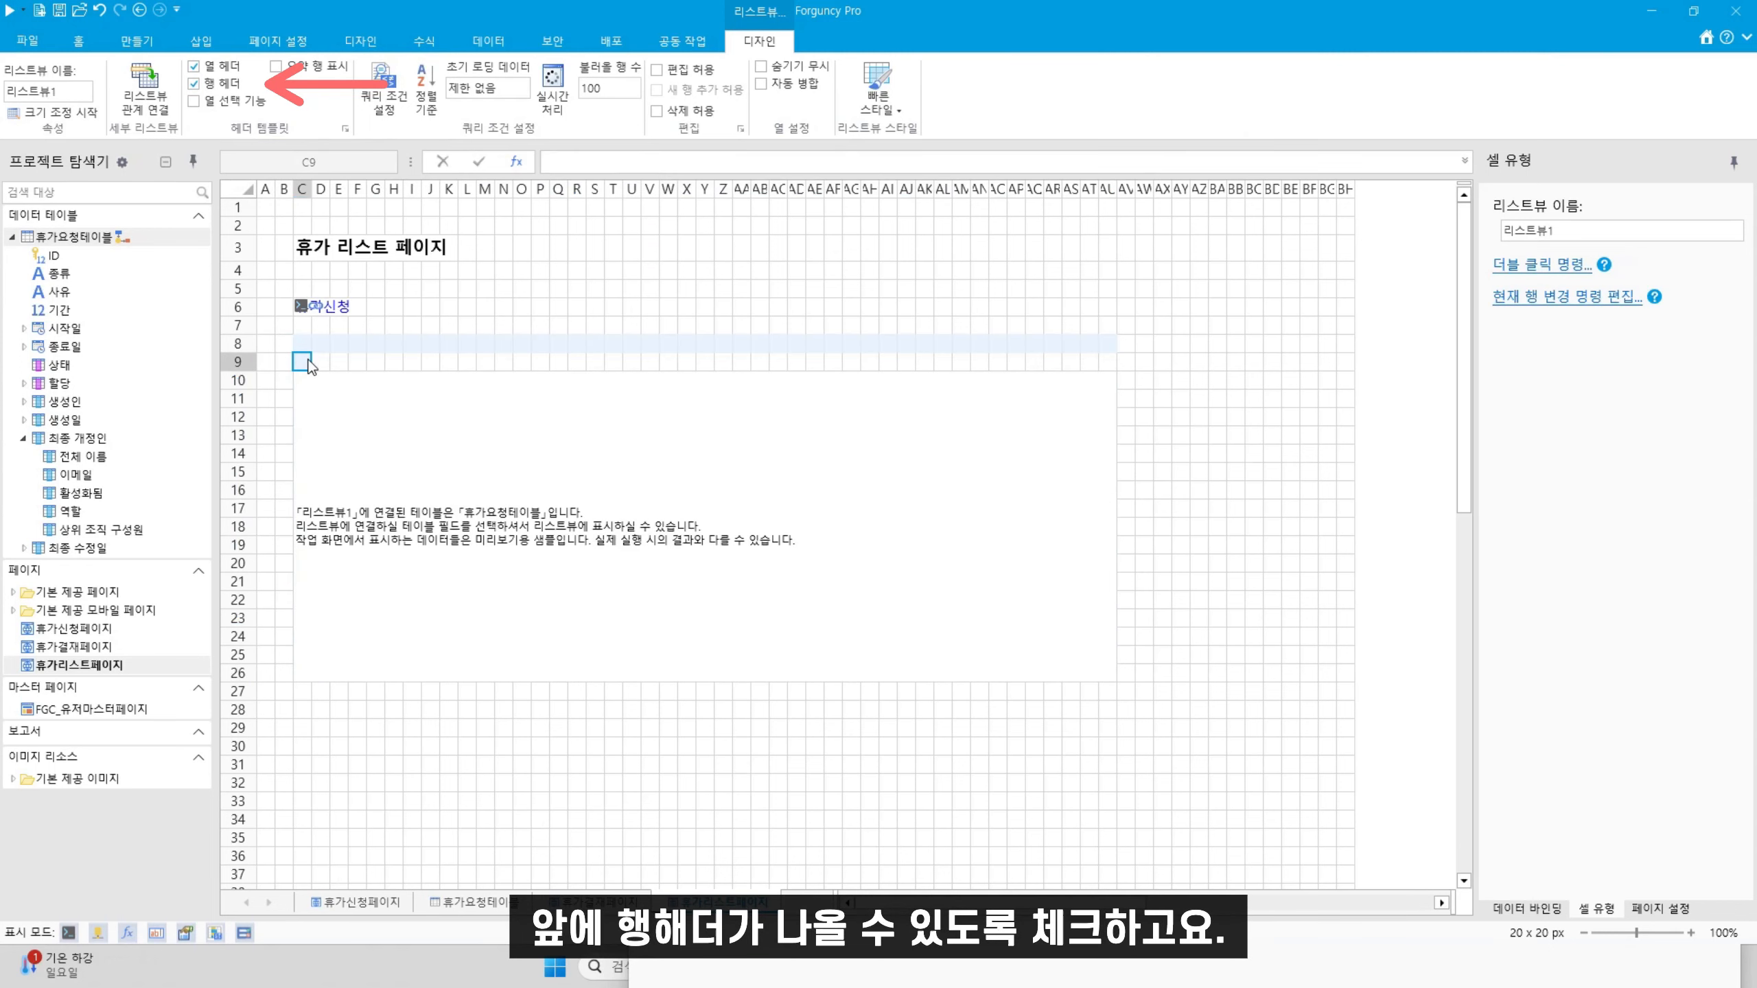
pyautogui.click(383, 429)
pyautogui.moveTo(324, 361); pyautogui.dragTo(382, 365)
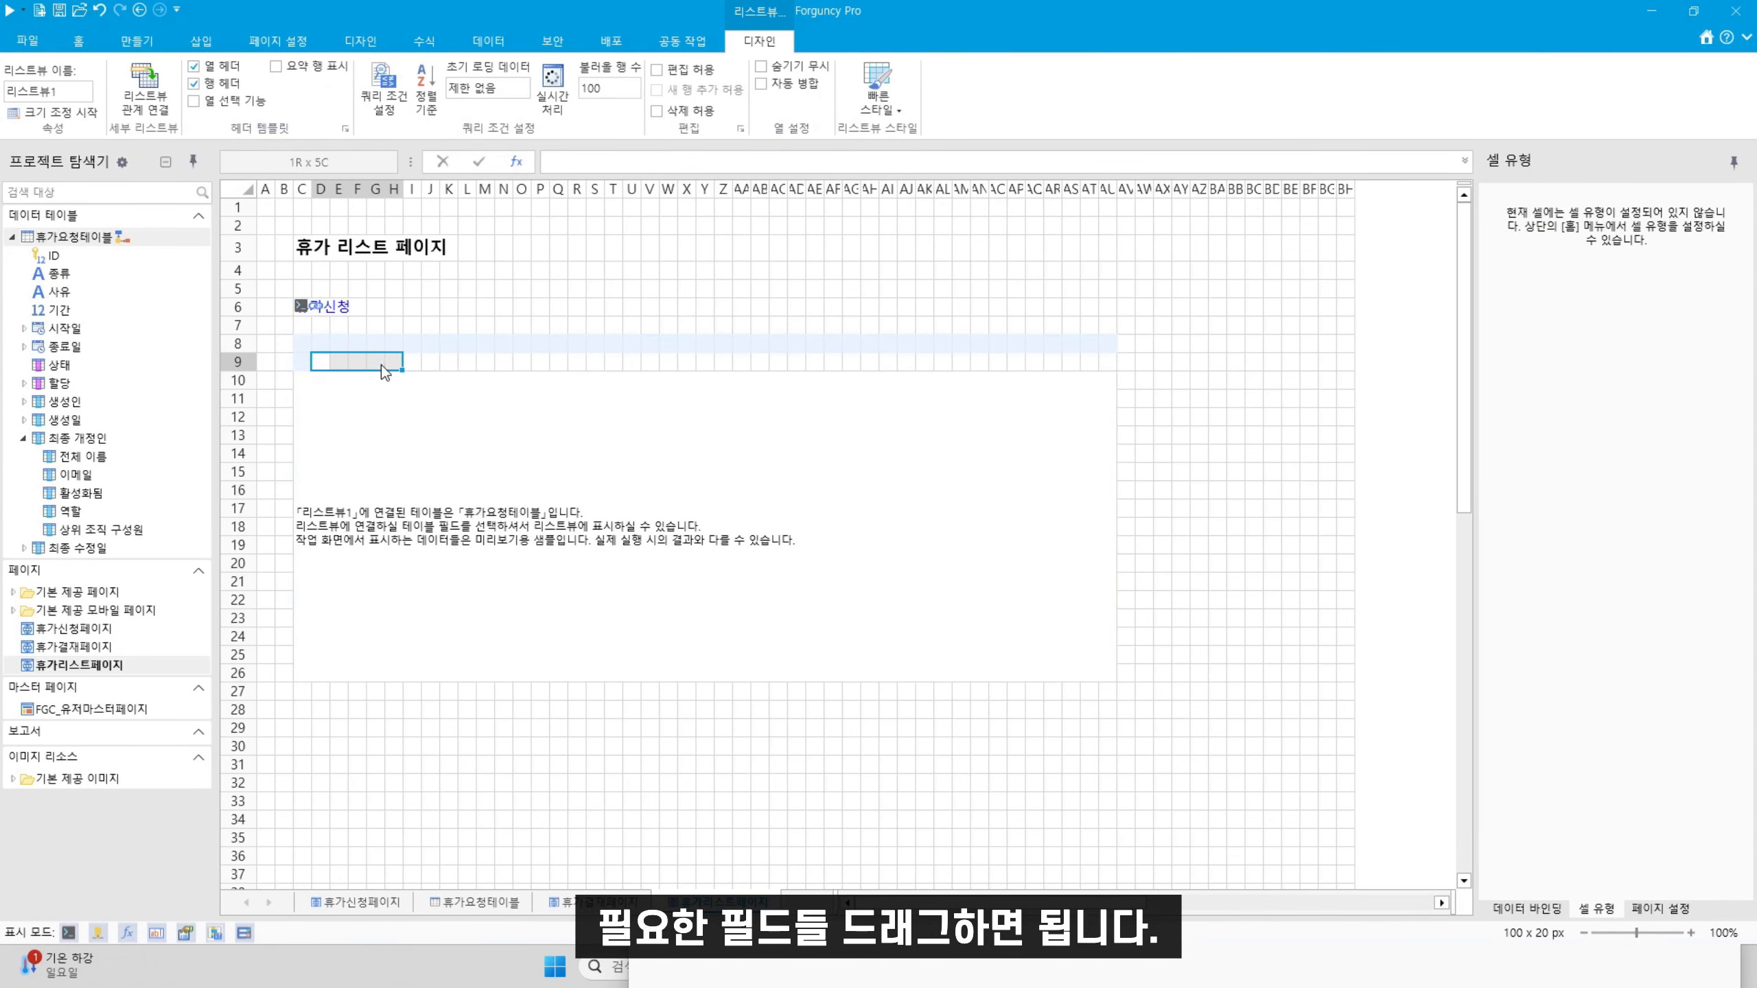
pyautogui.moveTo(54, 255); pyautogui.dragTo(468, 365)
pyautogui.click(467, 361)
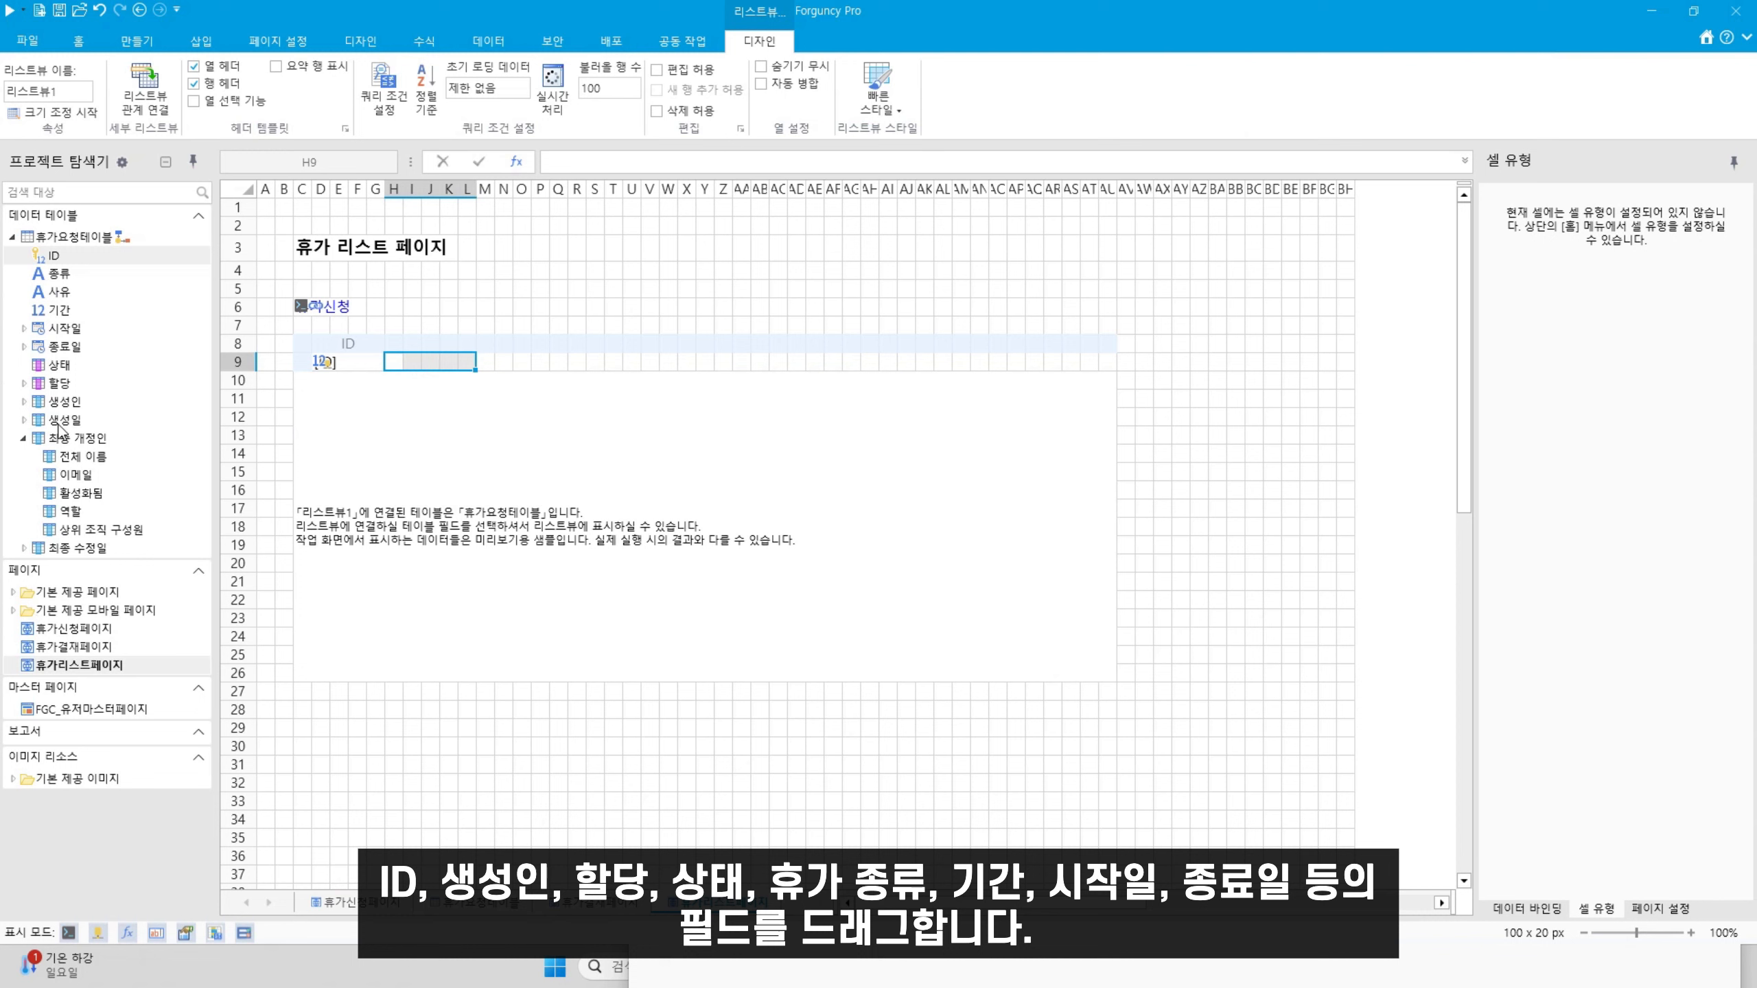
pyautogui.moveTo(62, 402); pyautogui.dragTo(560, 365)
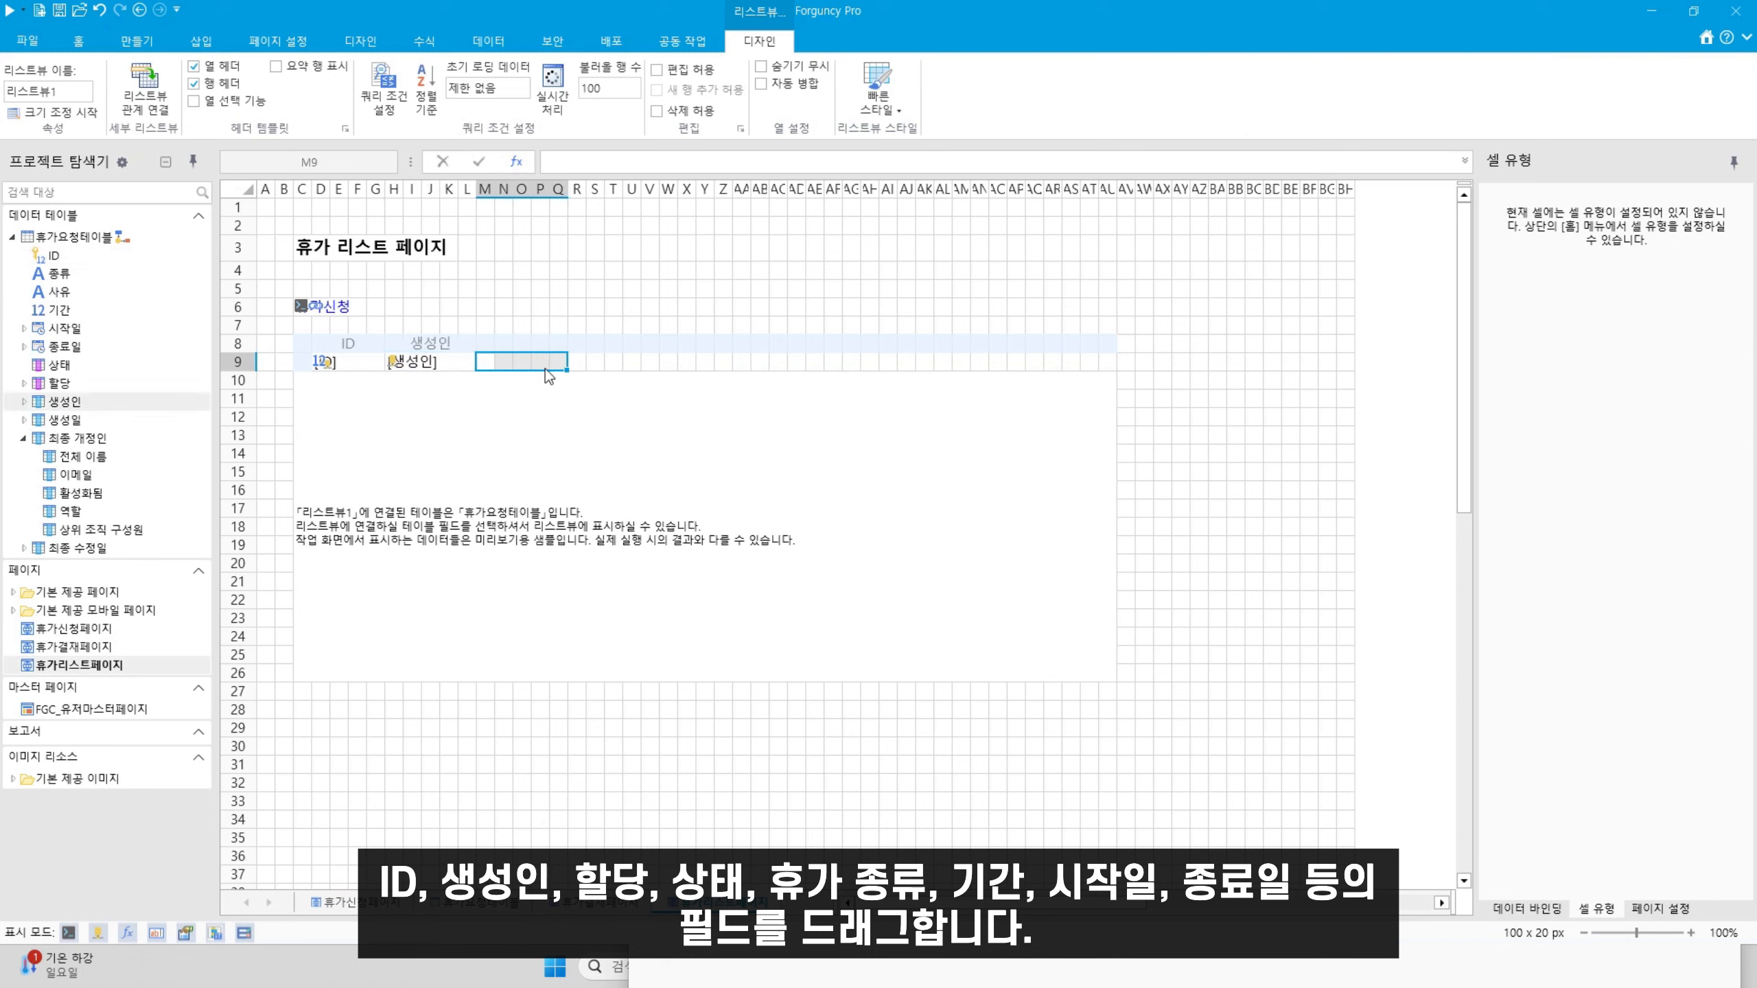
# Add the 할당, 상태, 종류, 기간, 시작일 and 종료일 columns
pyautogui.moveTo(59, 383); pyautogui.dragTo(671, 374)
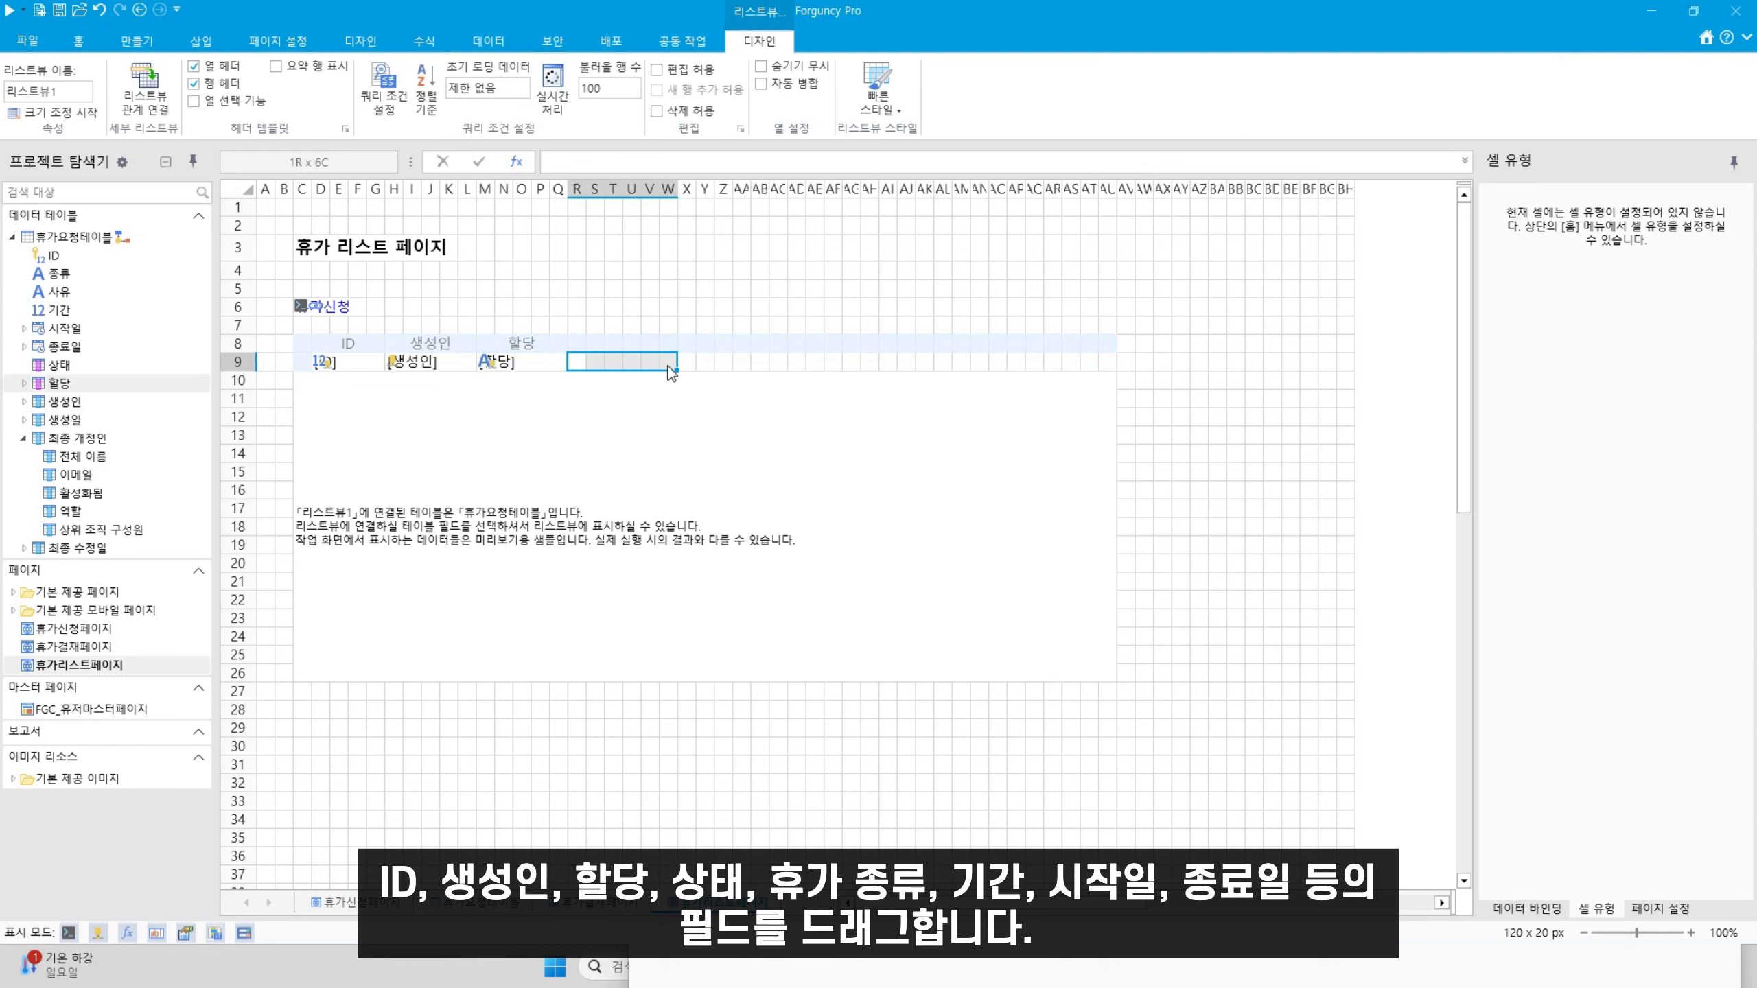
pyautogui.moveTo(59, 364); pyautogui.dragTo(692, 365)
pyautogui.moveTo(686, 363); pyautogui.dragTo(781, 361)
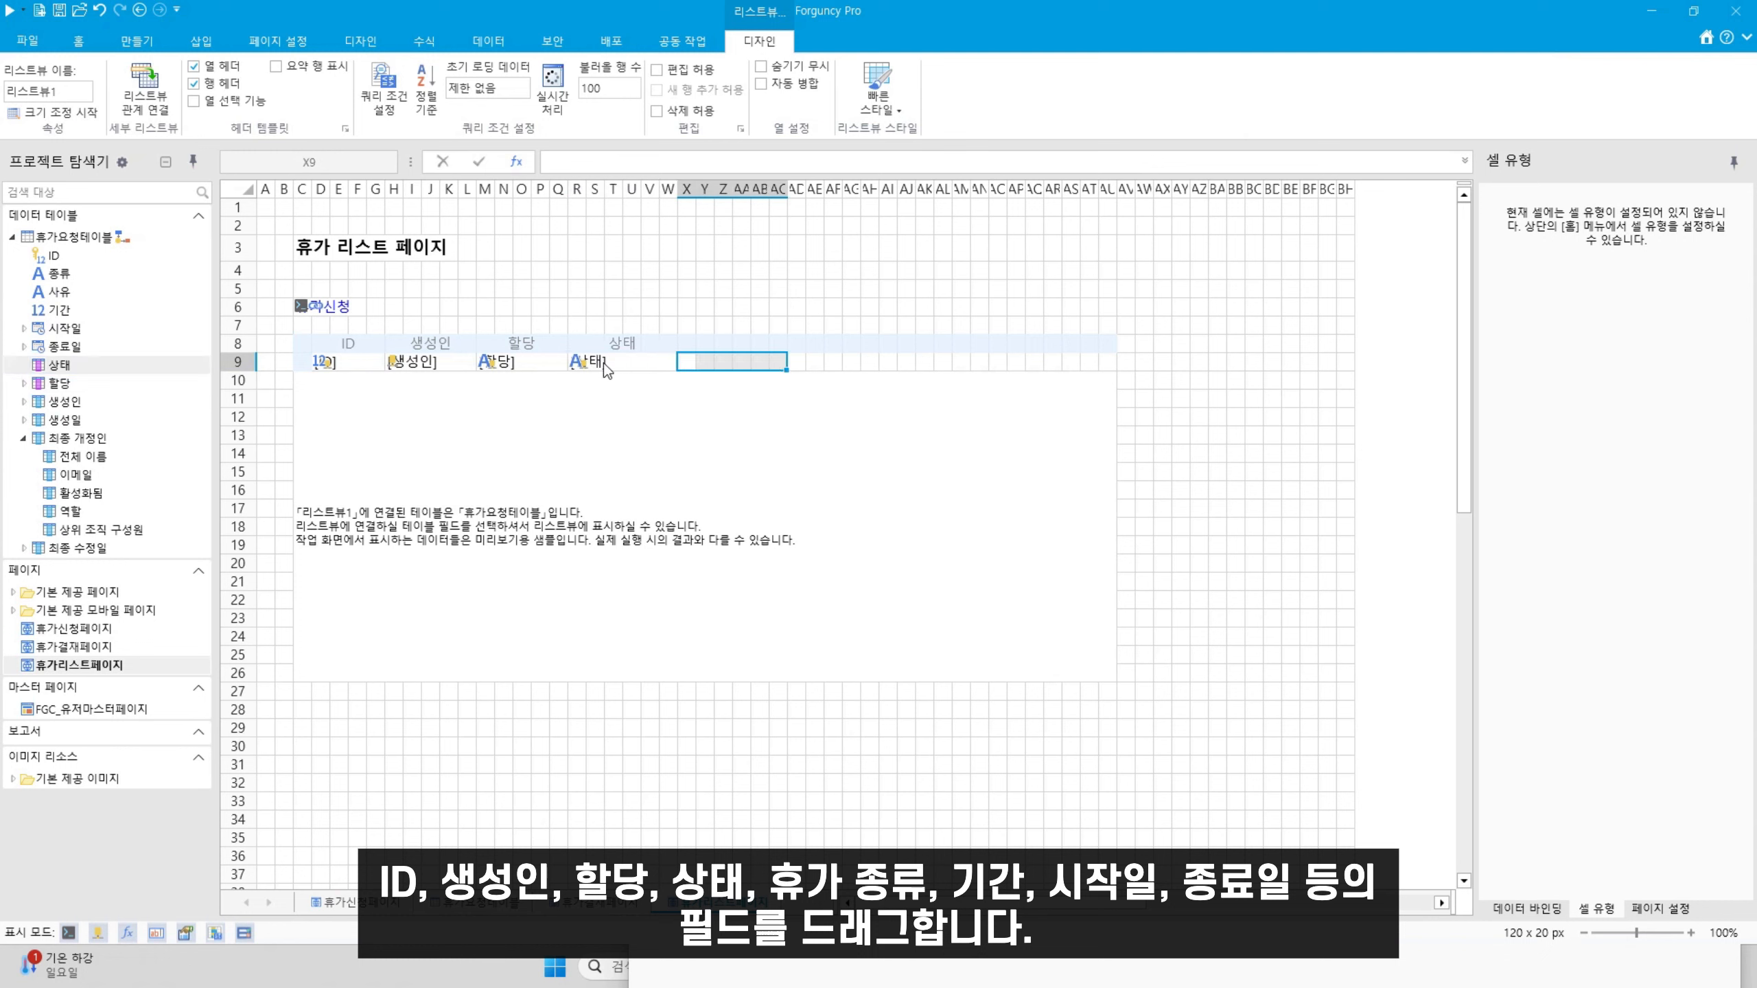
pyautogui.moveTo(59, 274); pyautogui.dragTo(856, 360)
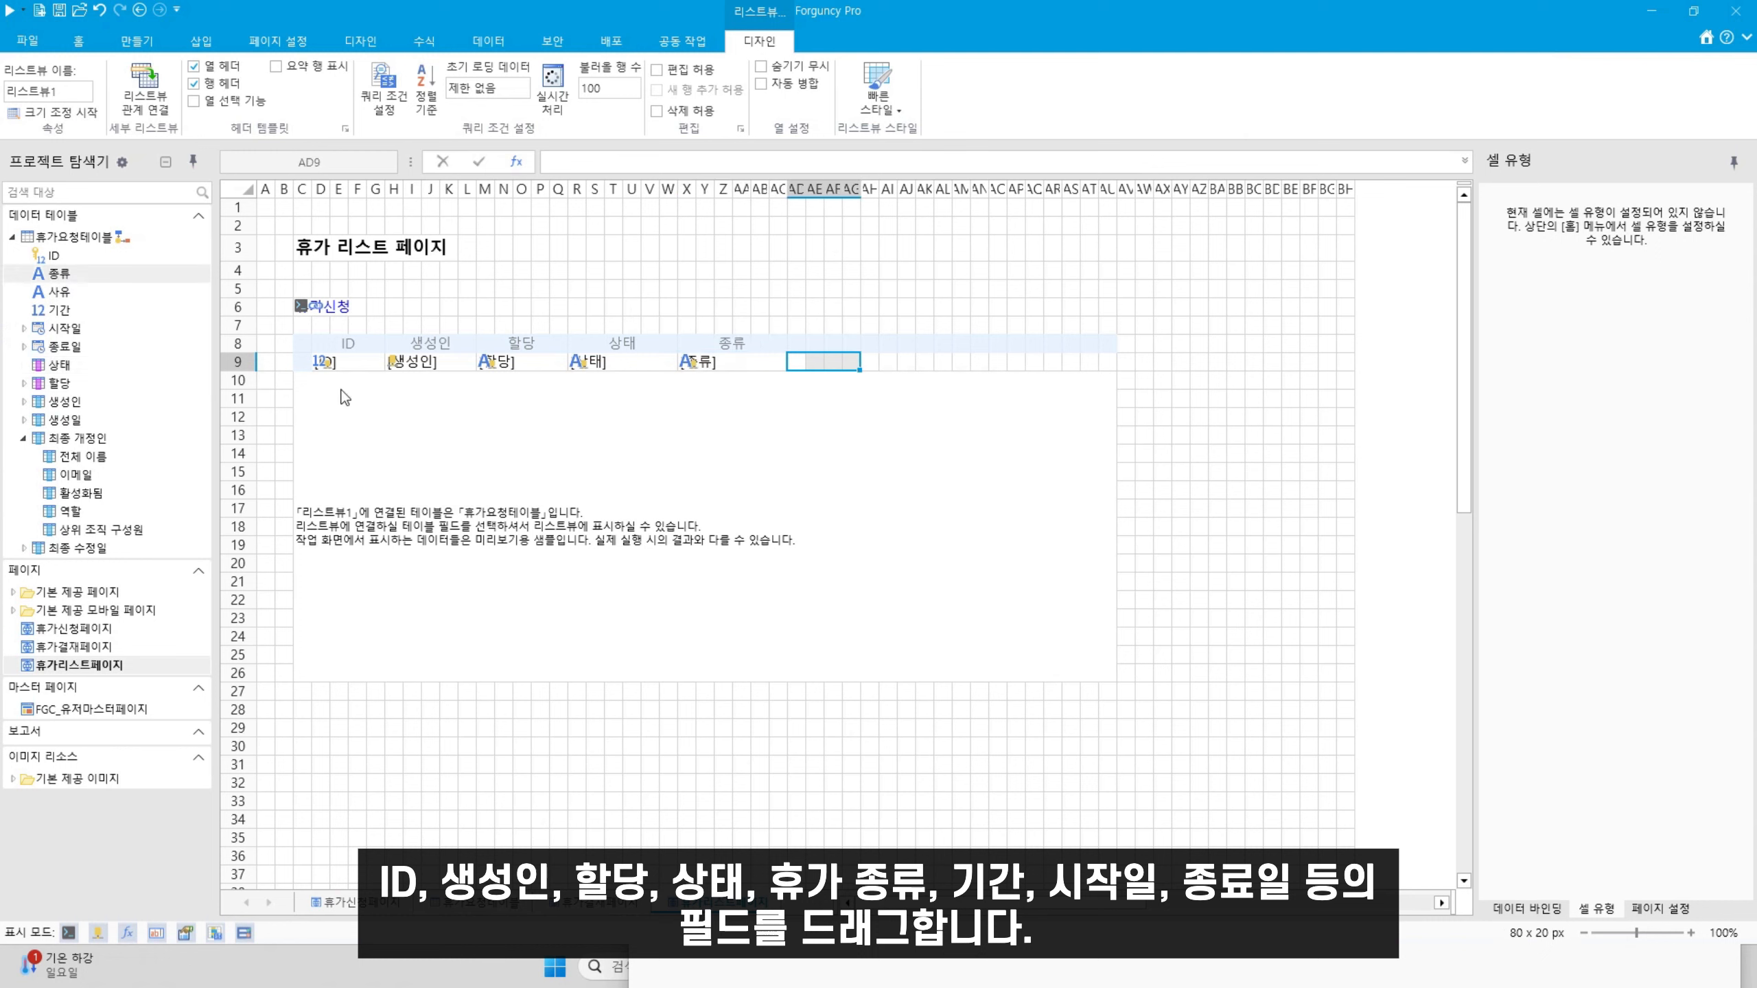
pyautogui.moveTo(56, 308); pyautogui.dragTo(969, 359)
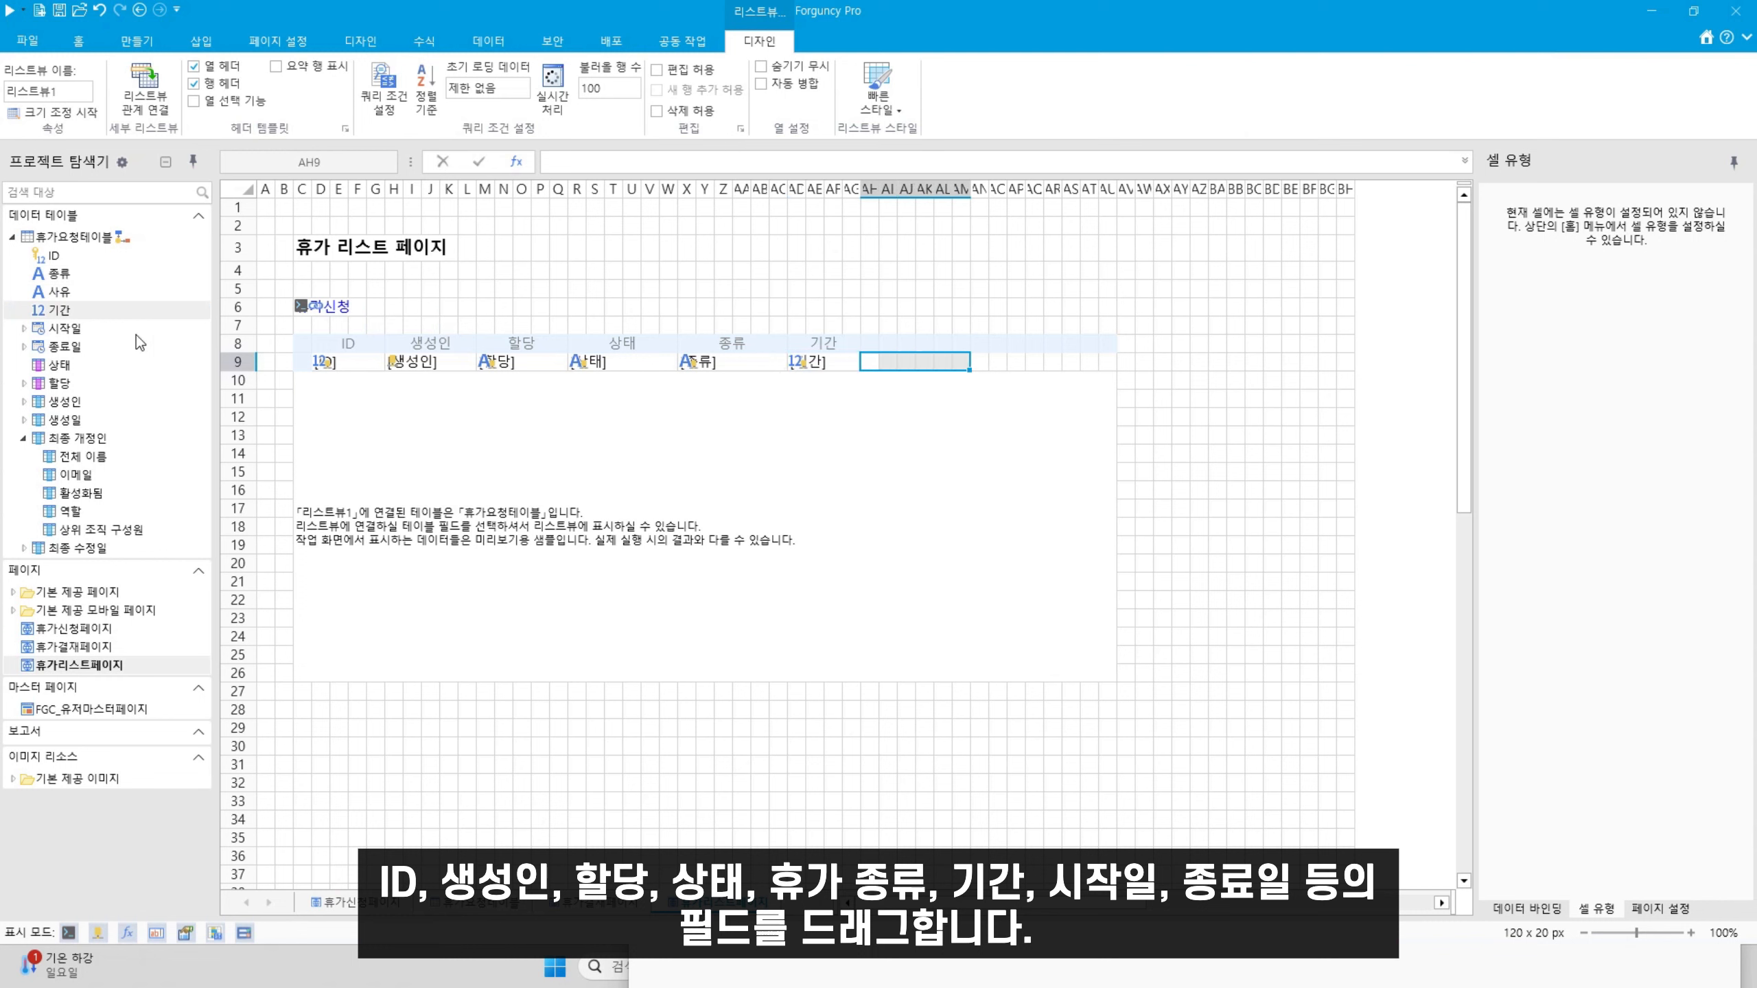
pyautogui.moveTo(74, 338); pyautogui.dragTo(1112, 361)
pyautogui.moveTo(66, 352); pyautogui.dragTo(1012, 374)
# Make the list view's header and data rows taller
pyautogui.moveTo(246, 351); pyautogui.dragTo(245, 392)
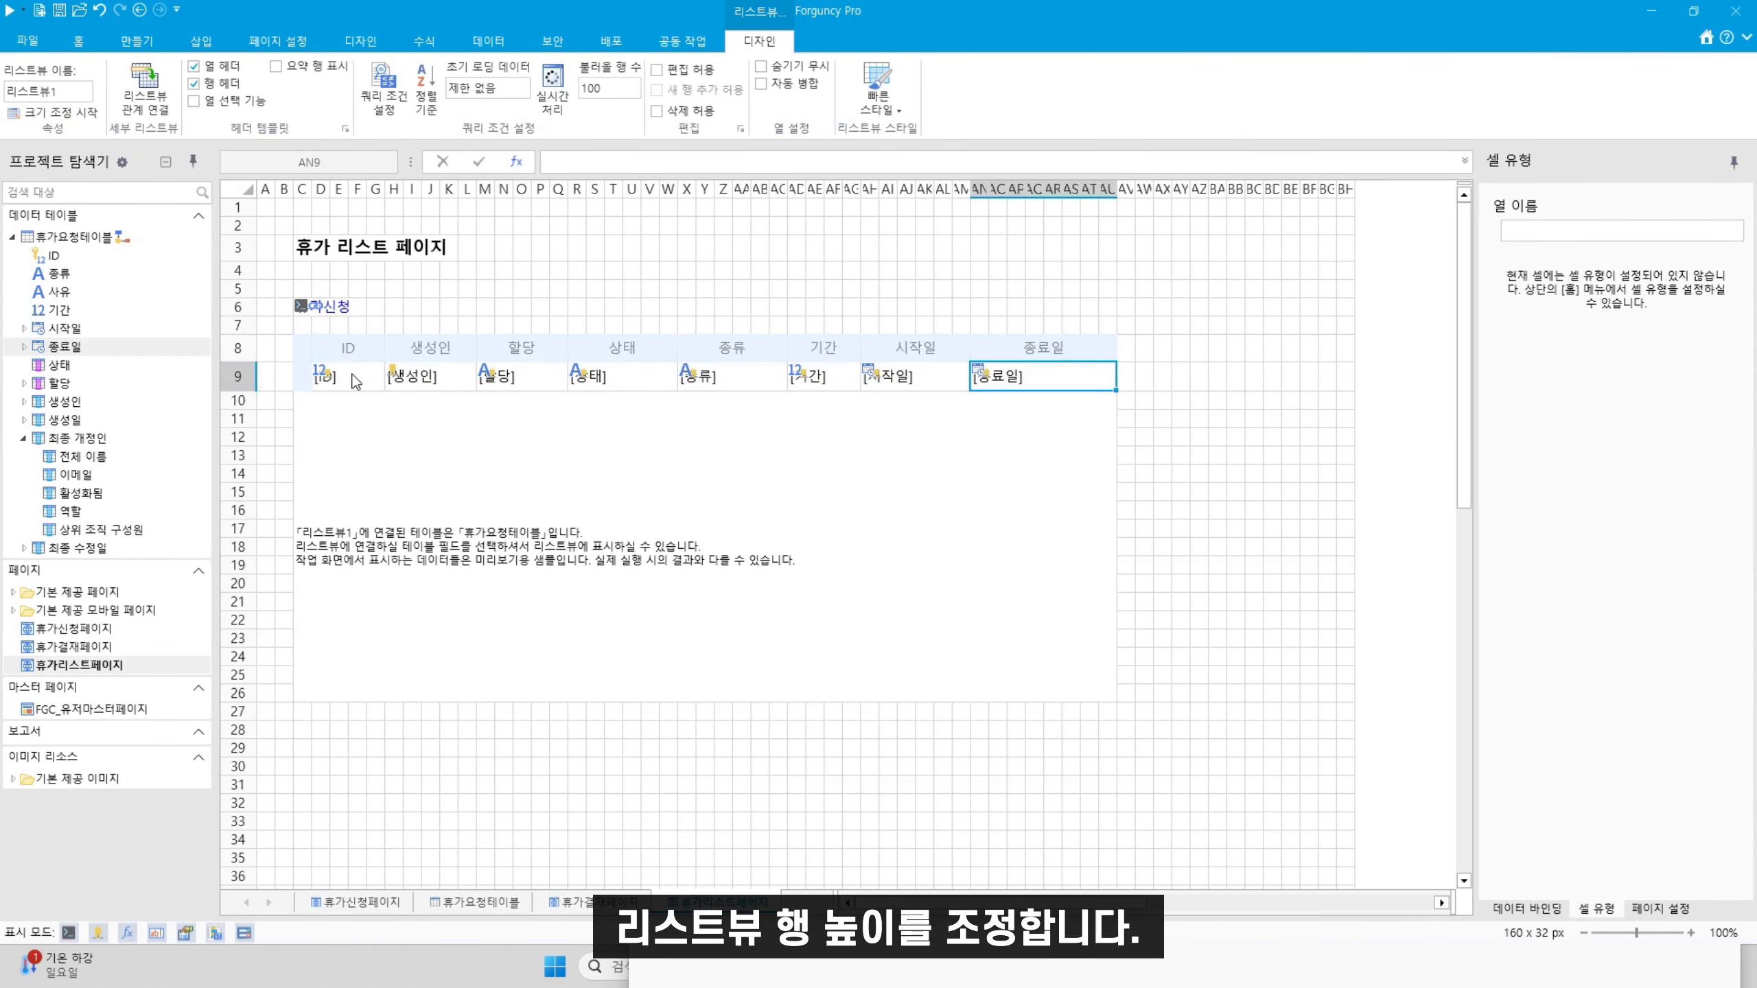
pyautogui.click(493, 495)
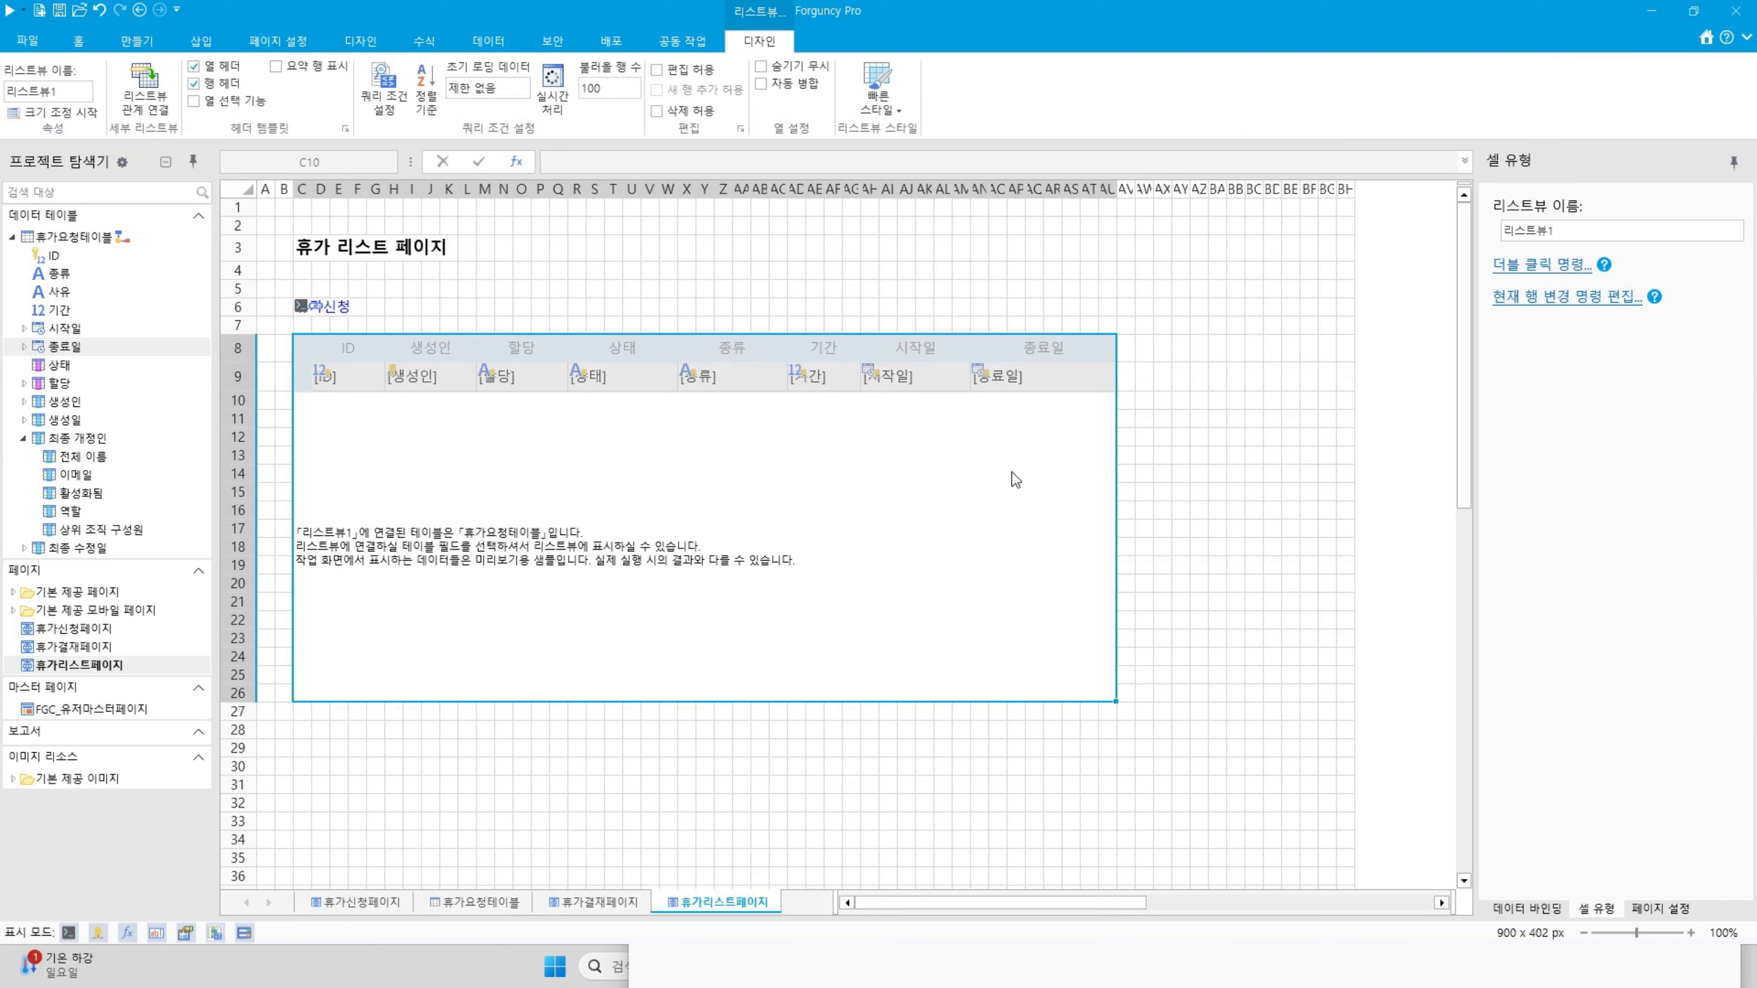
pyautogui.click(357, 388)
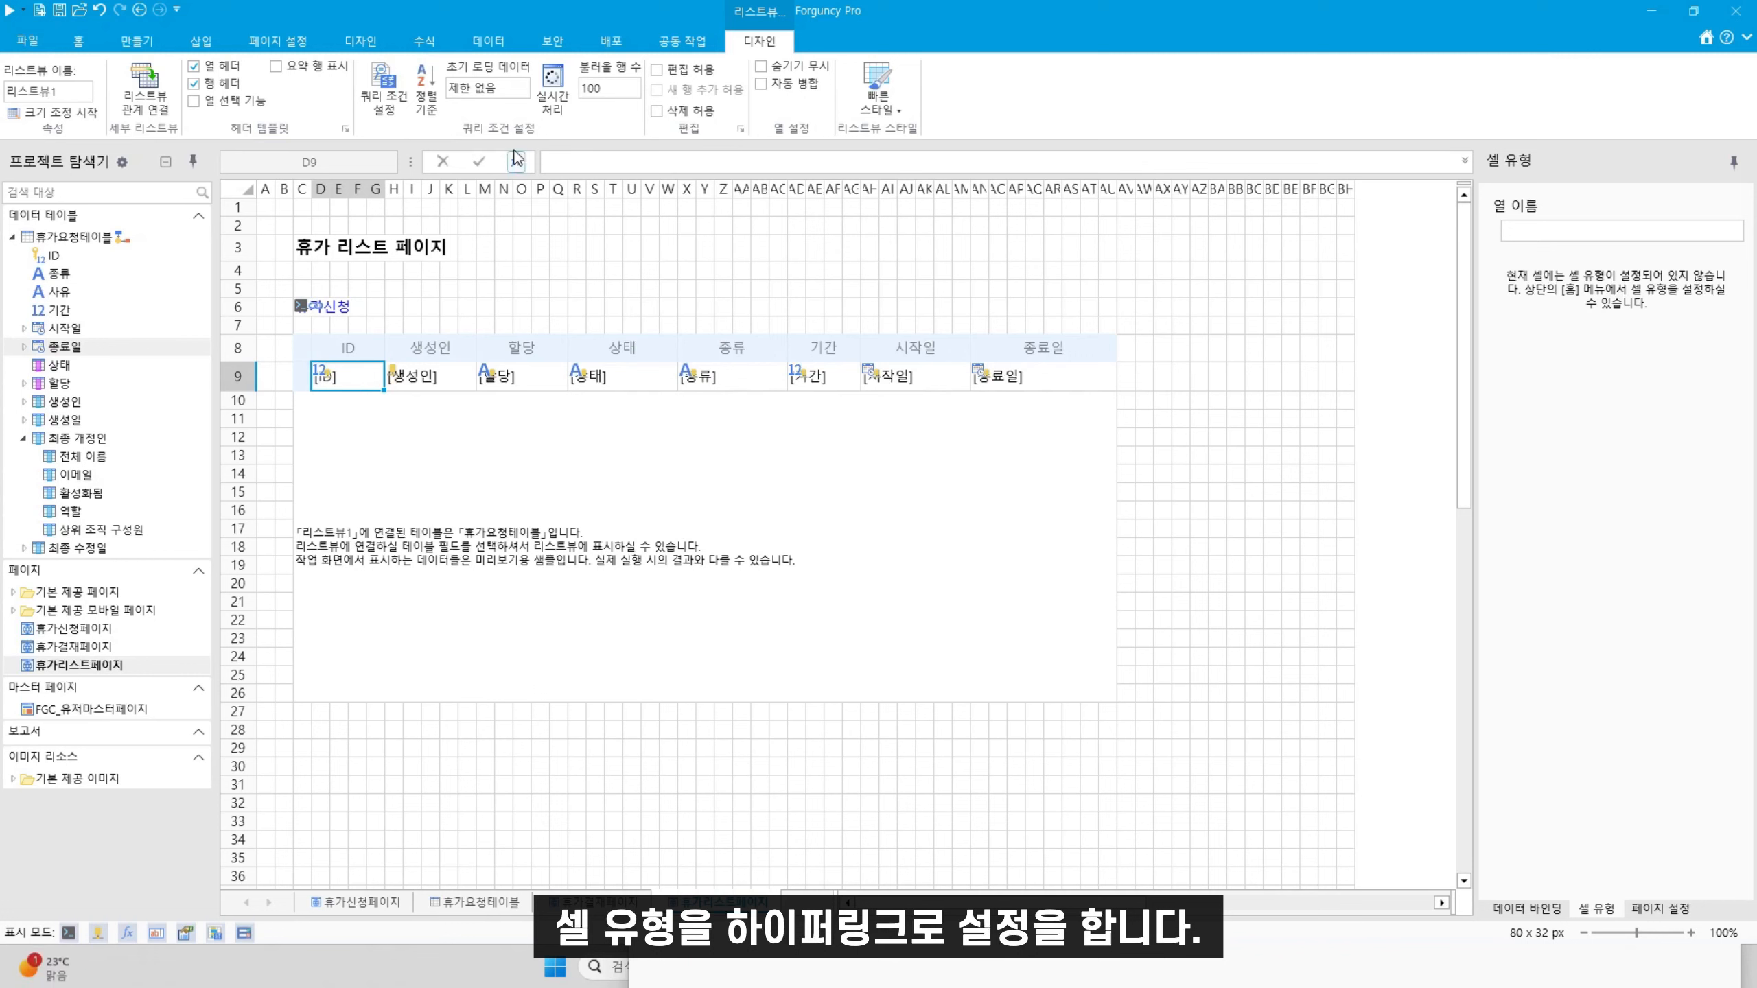
# Make the list view's ID cell a hyperlink that opens 휴가결재페이지 as a popup
pyautogui.click(78, 41)
pyautogui.click(625, 105)
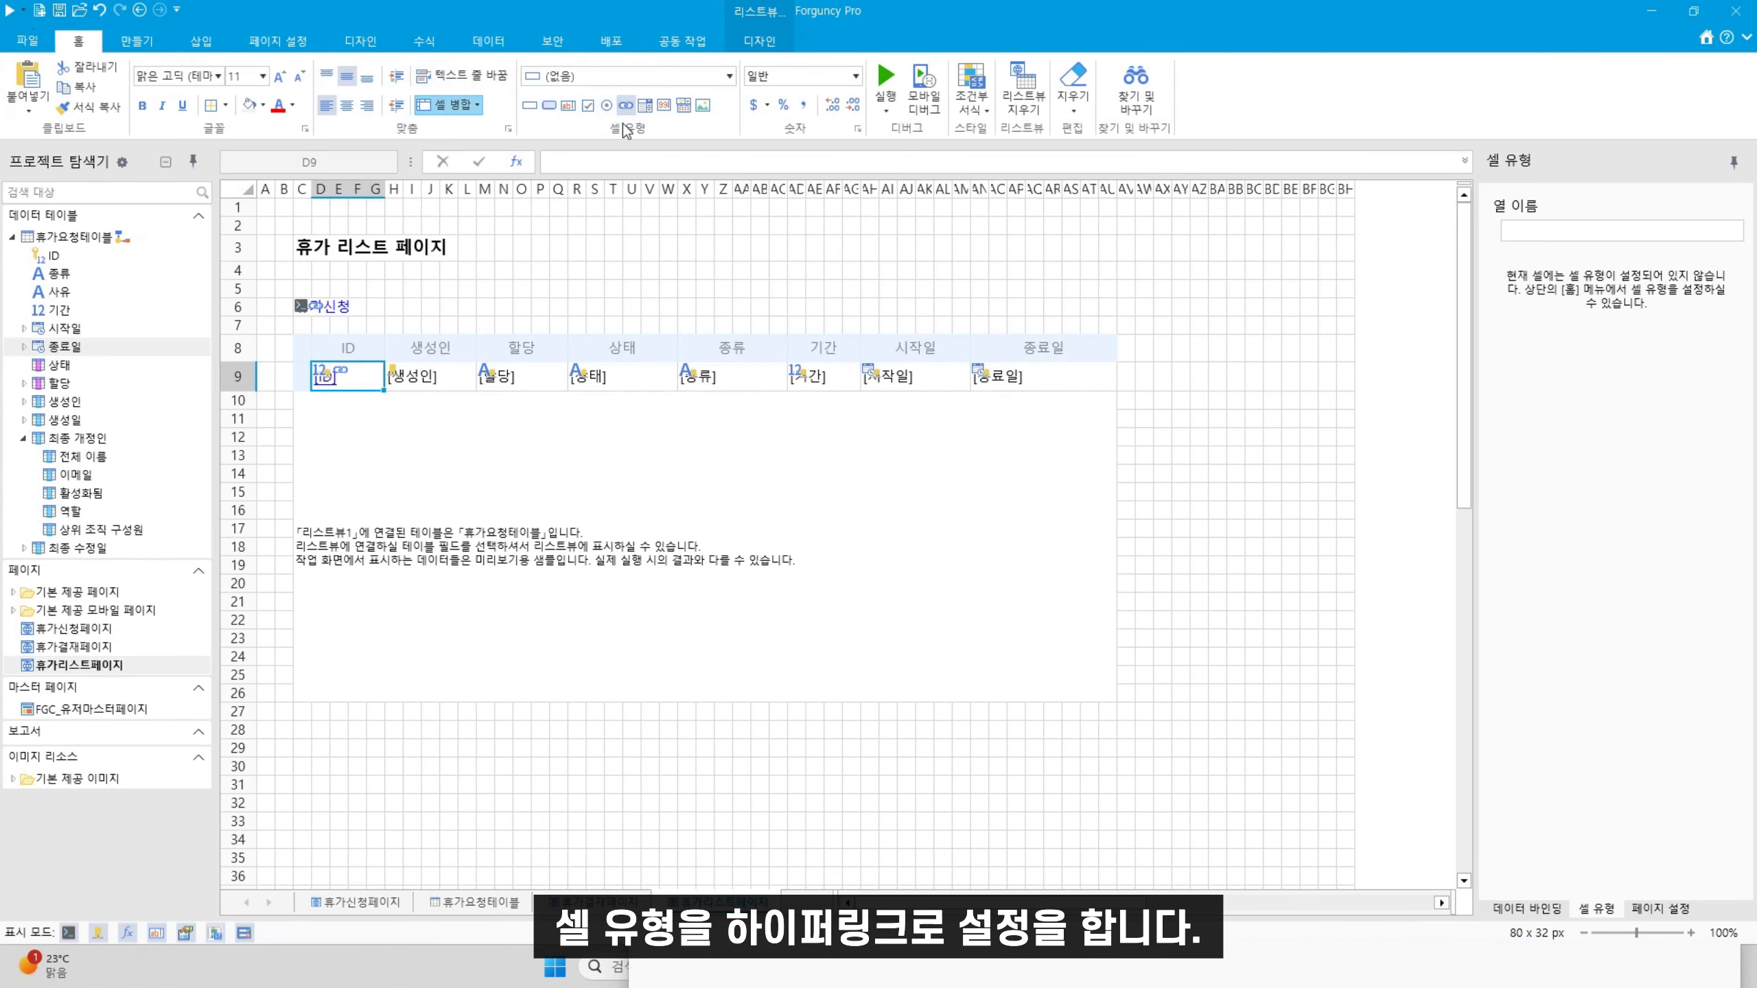
pyautogui.rightClick(346, 379)
pyautogui.click(444, 507)
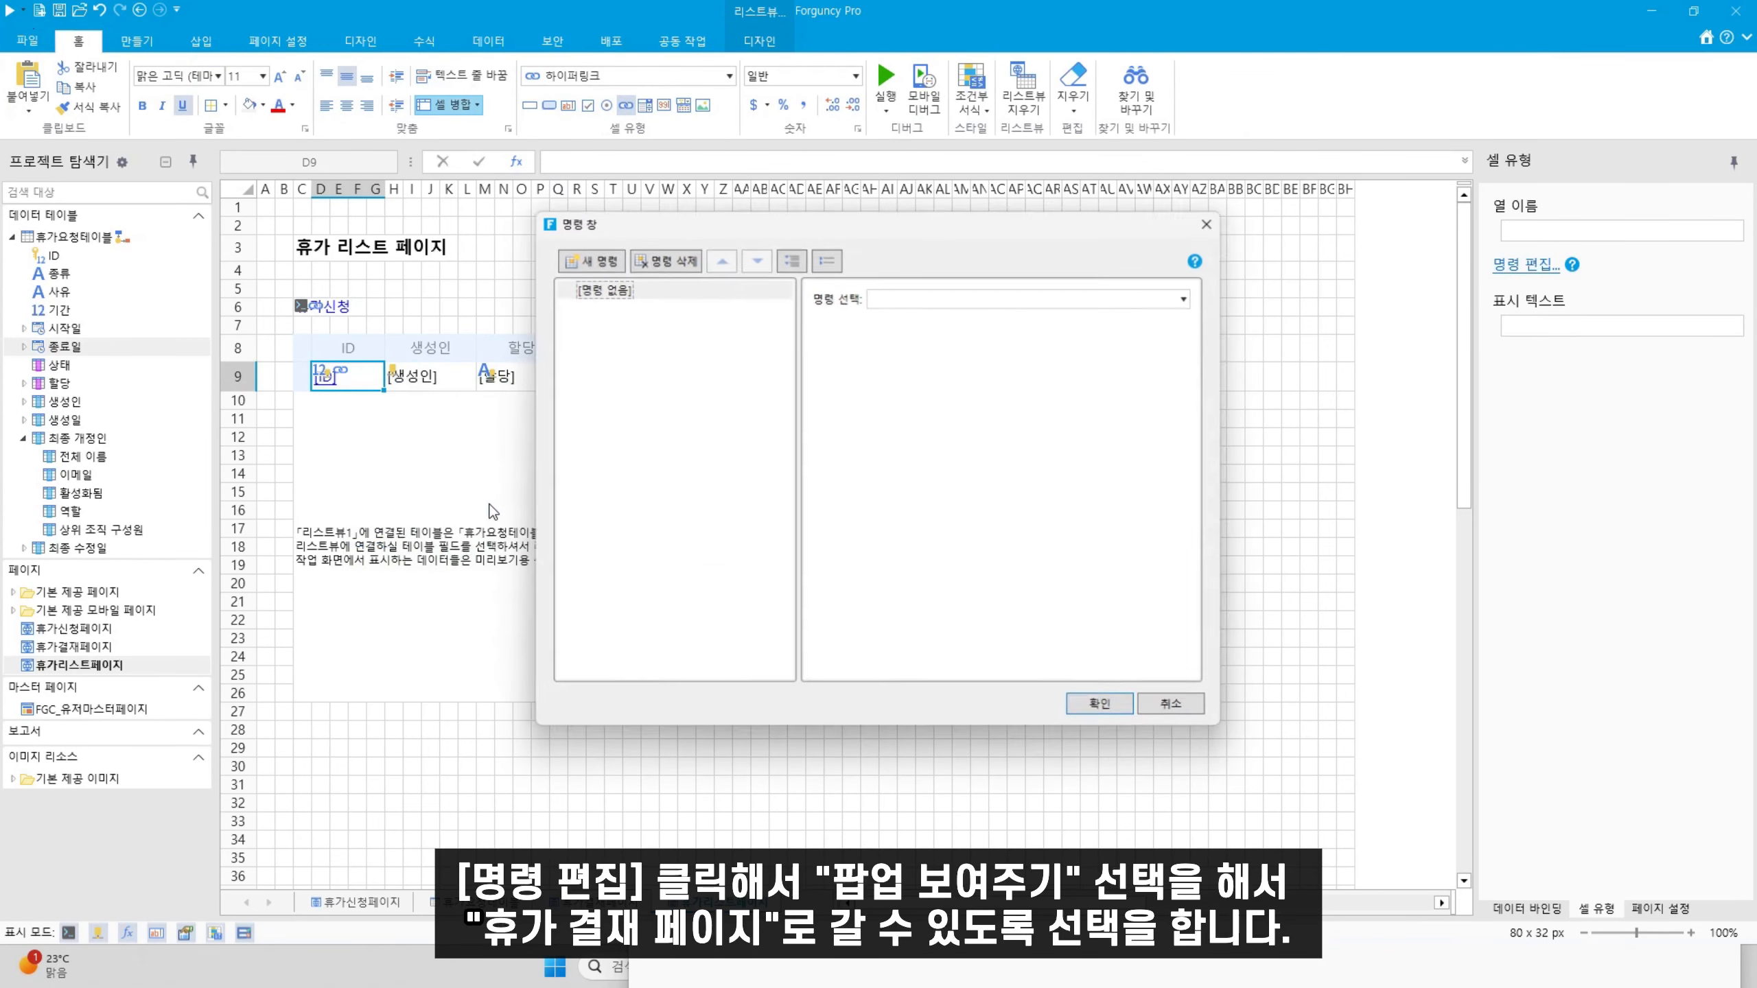
pyautogui.click(1094, 297)
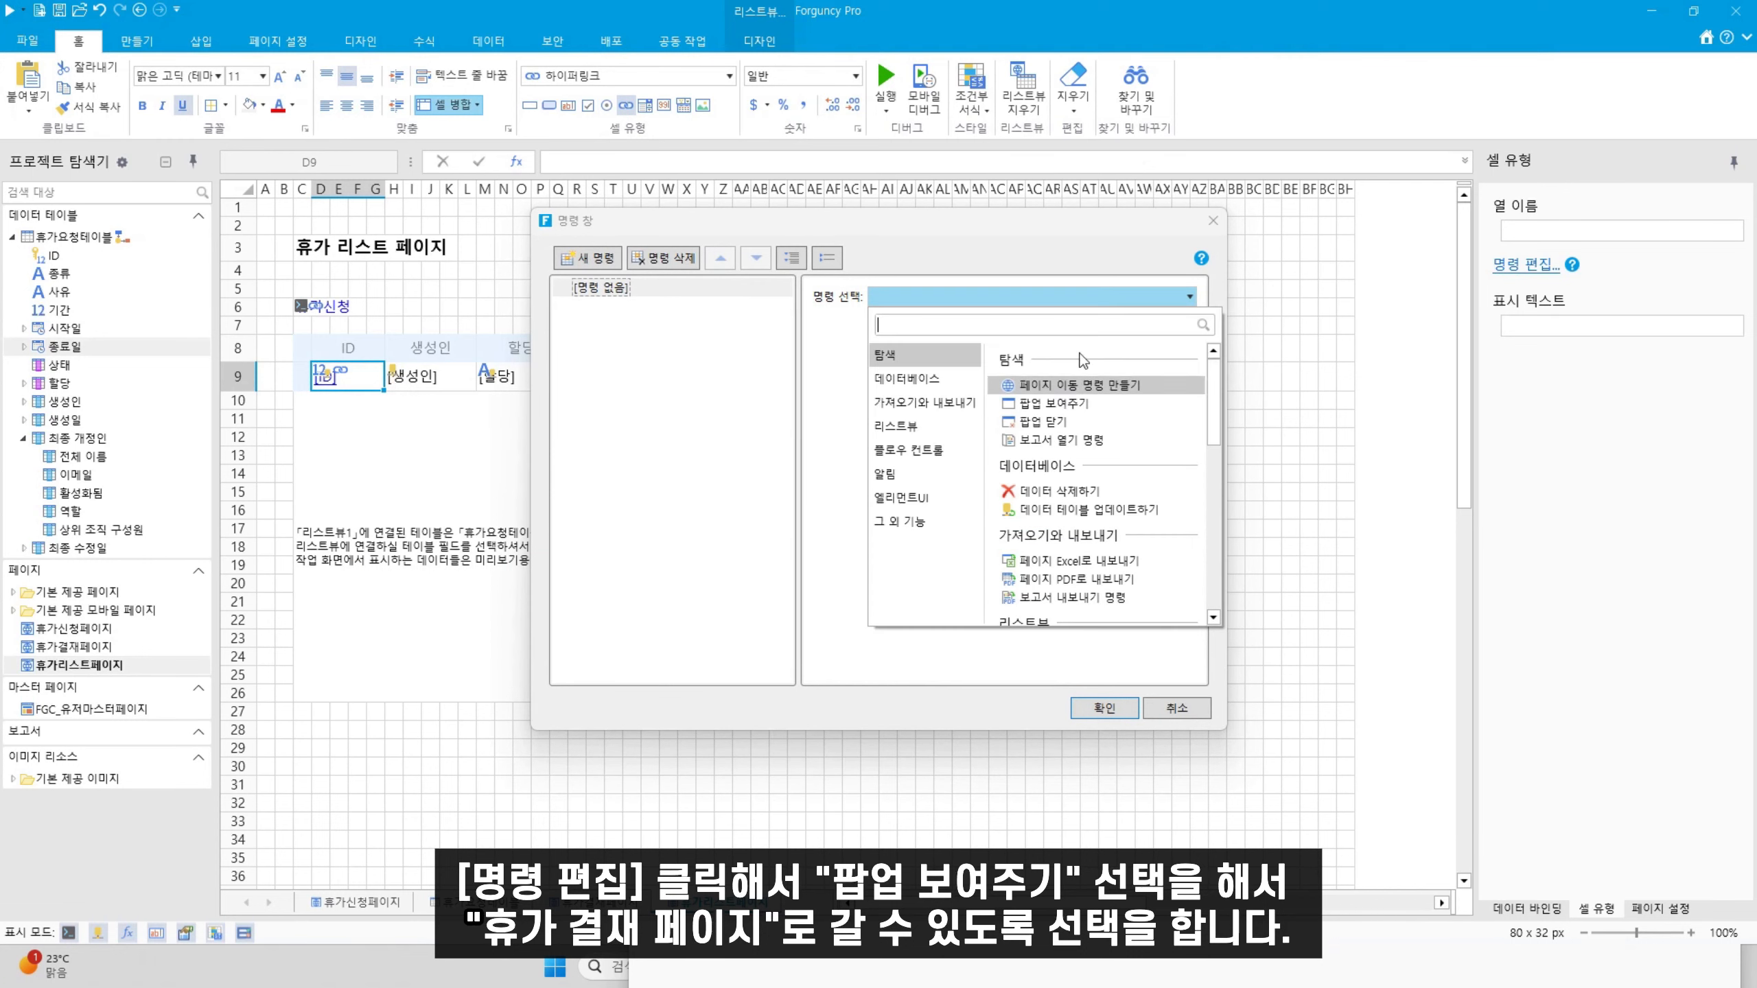
pyautogui.click(1052, 406)
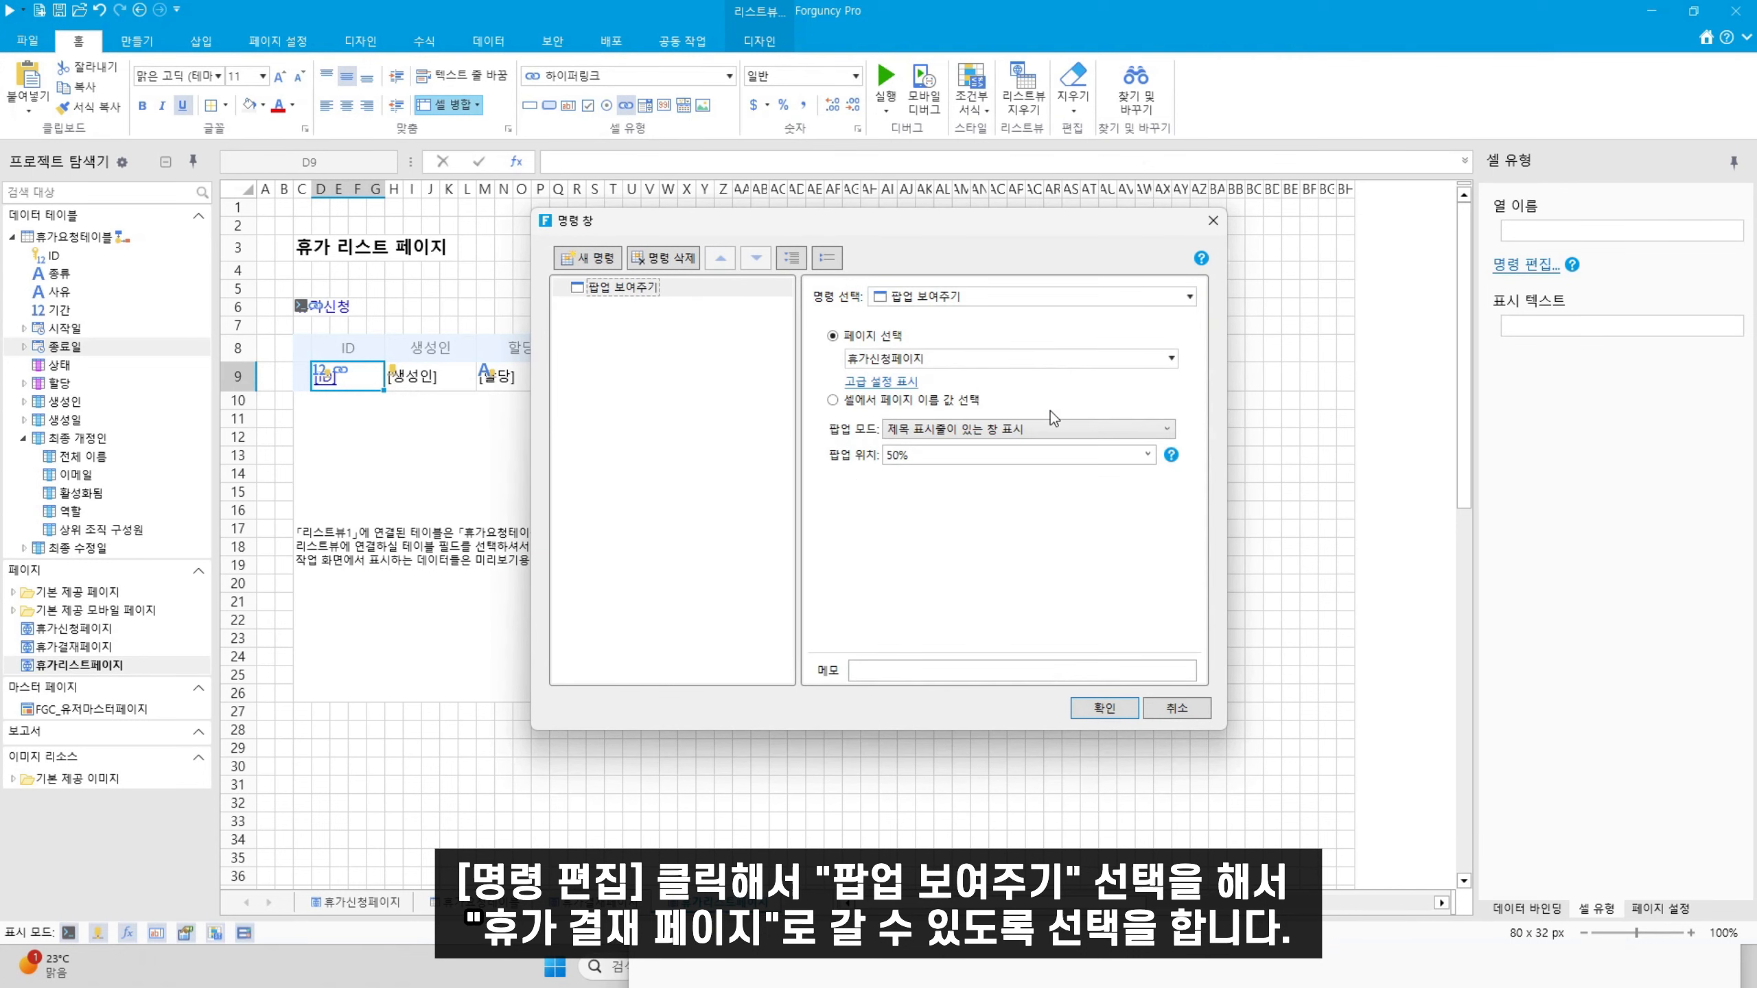
pyautogui.click(1171, 358)
pyautogui.click(916, 470)
pyautogui.click(1107, 713)
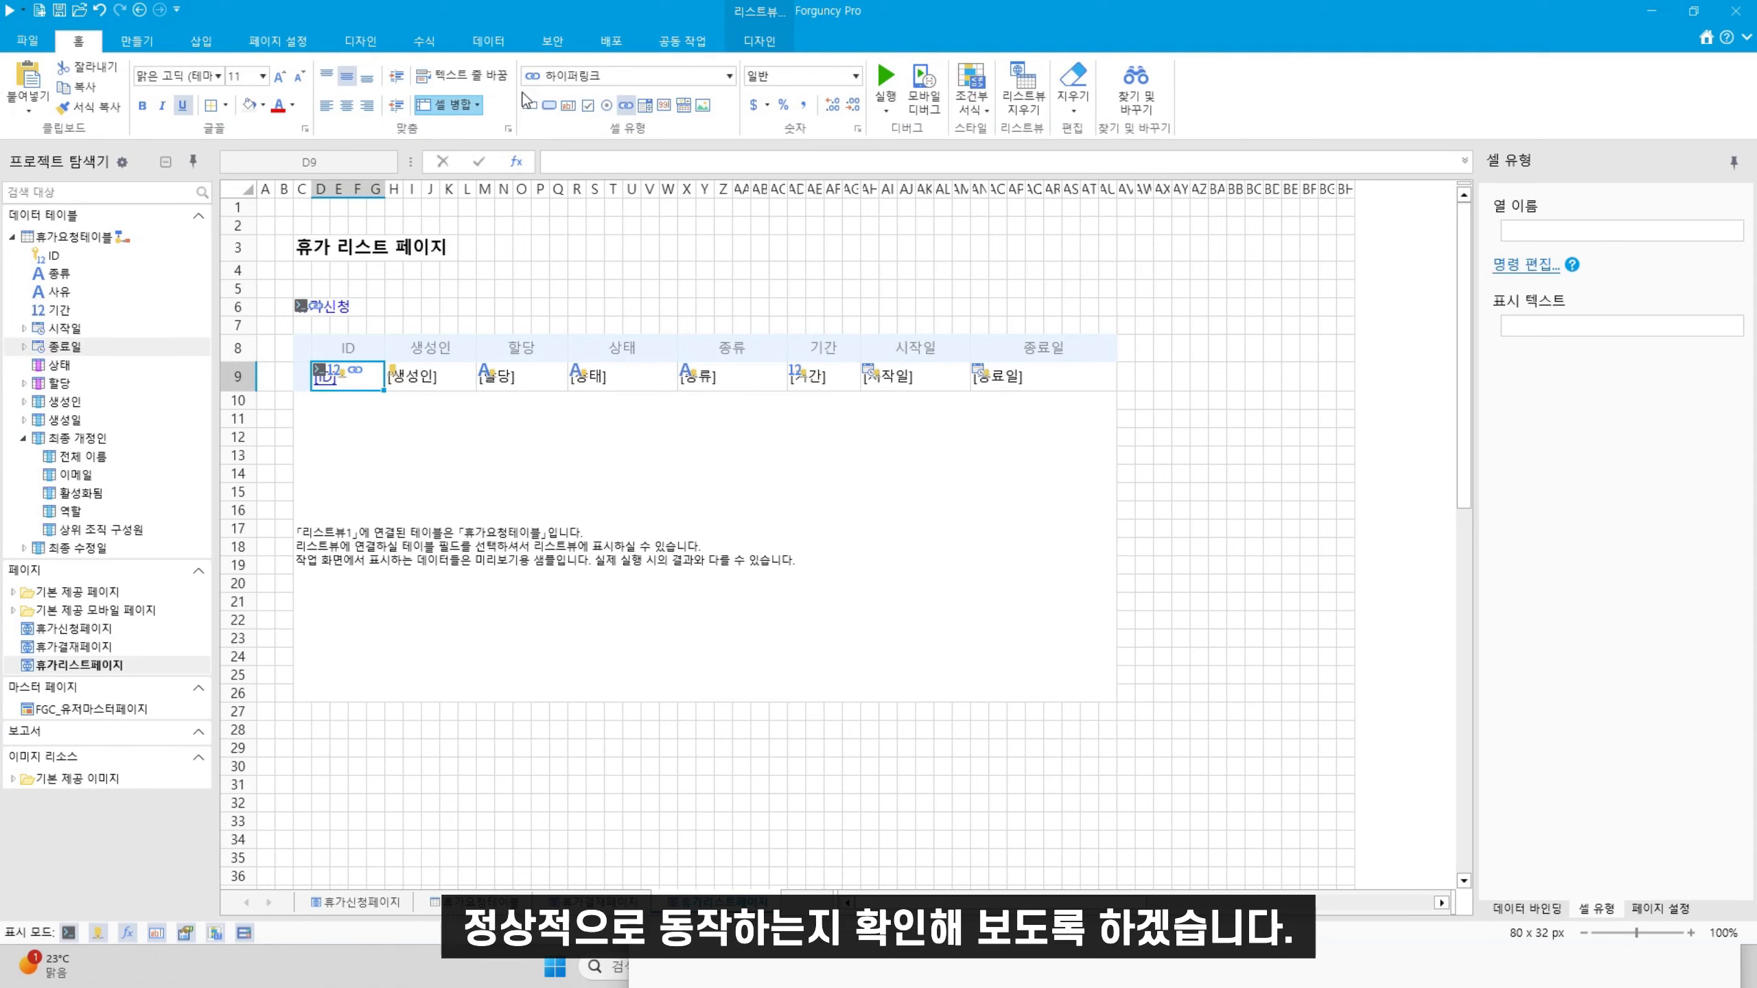
# Run the app in a maximized Chrome window and sign in with the employee's username and password
pyautogui.click(884, 82)
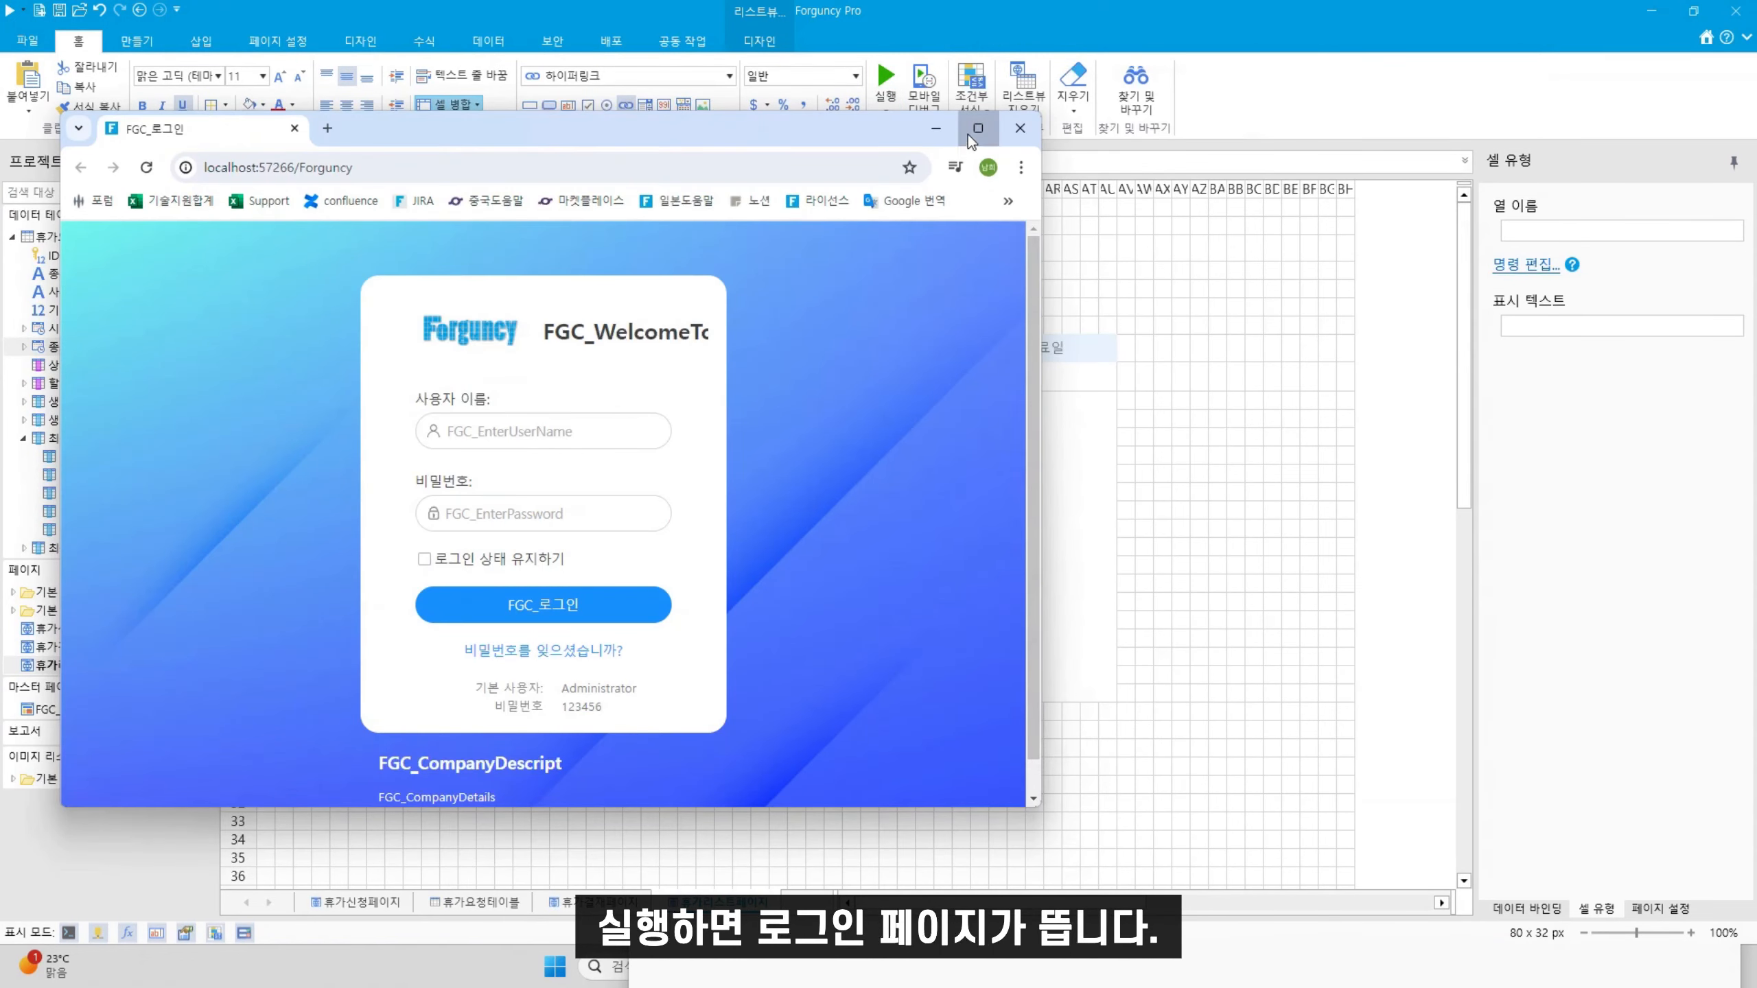
pyautogui.click(978, 128)
pyautogui.click(925, 421)
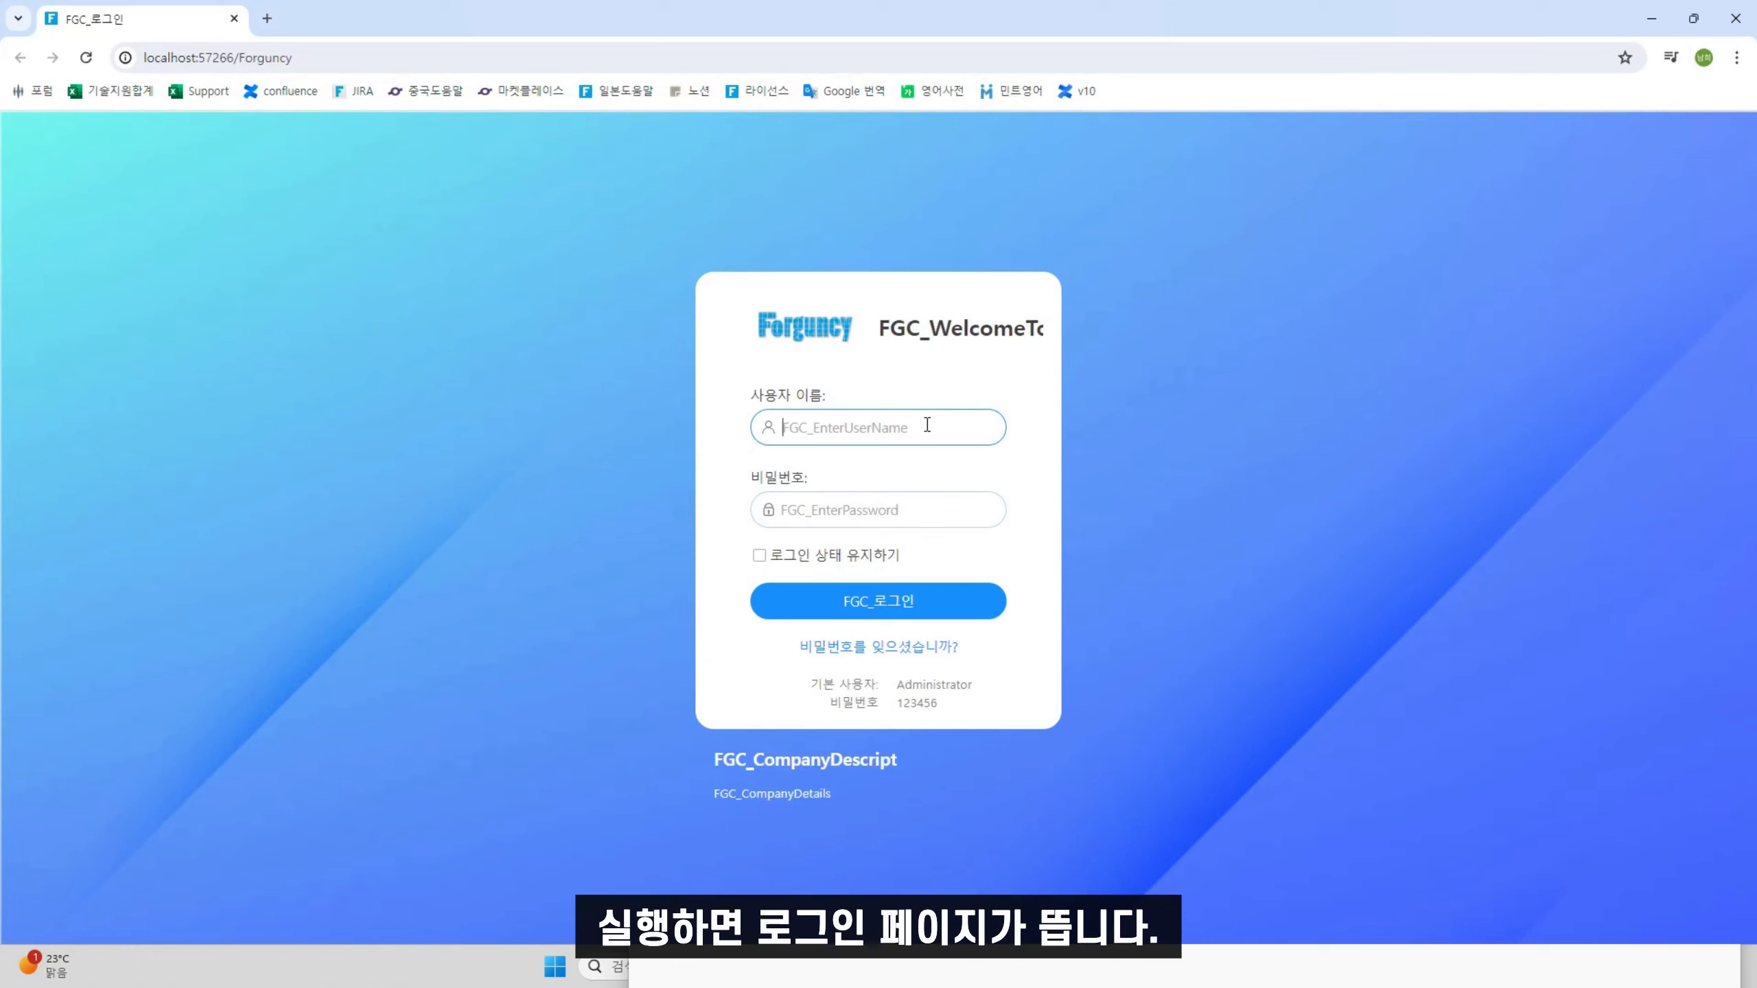
pyautogui.write('ㄱ')
pyautogui.press('BackSpace')
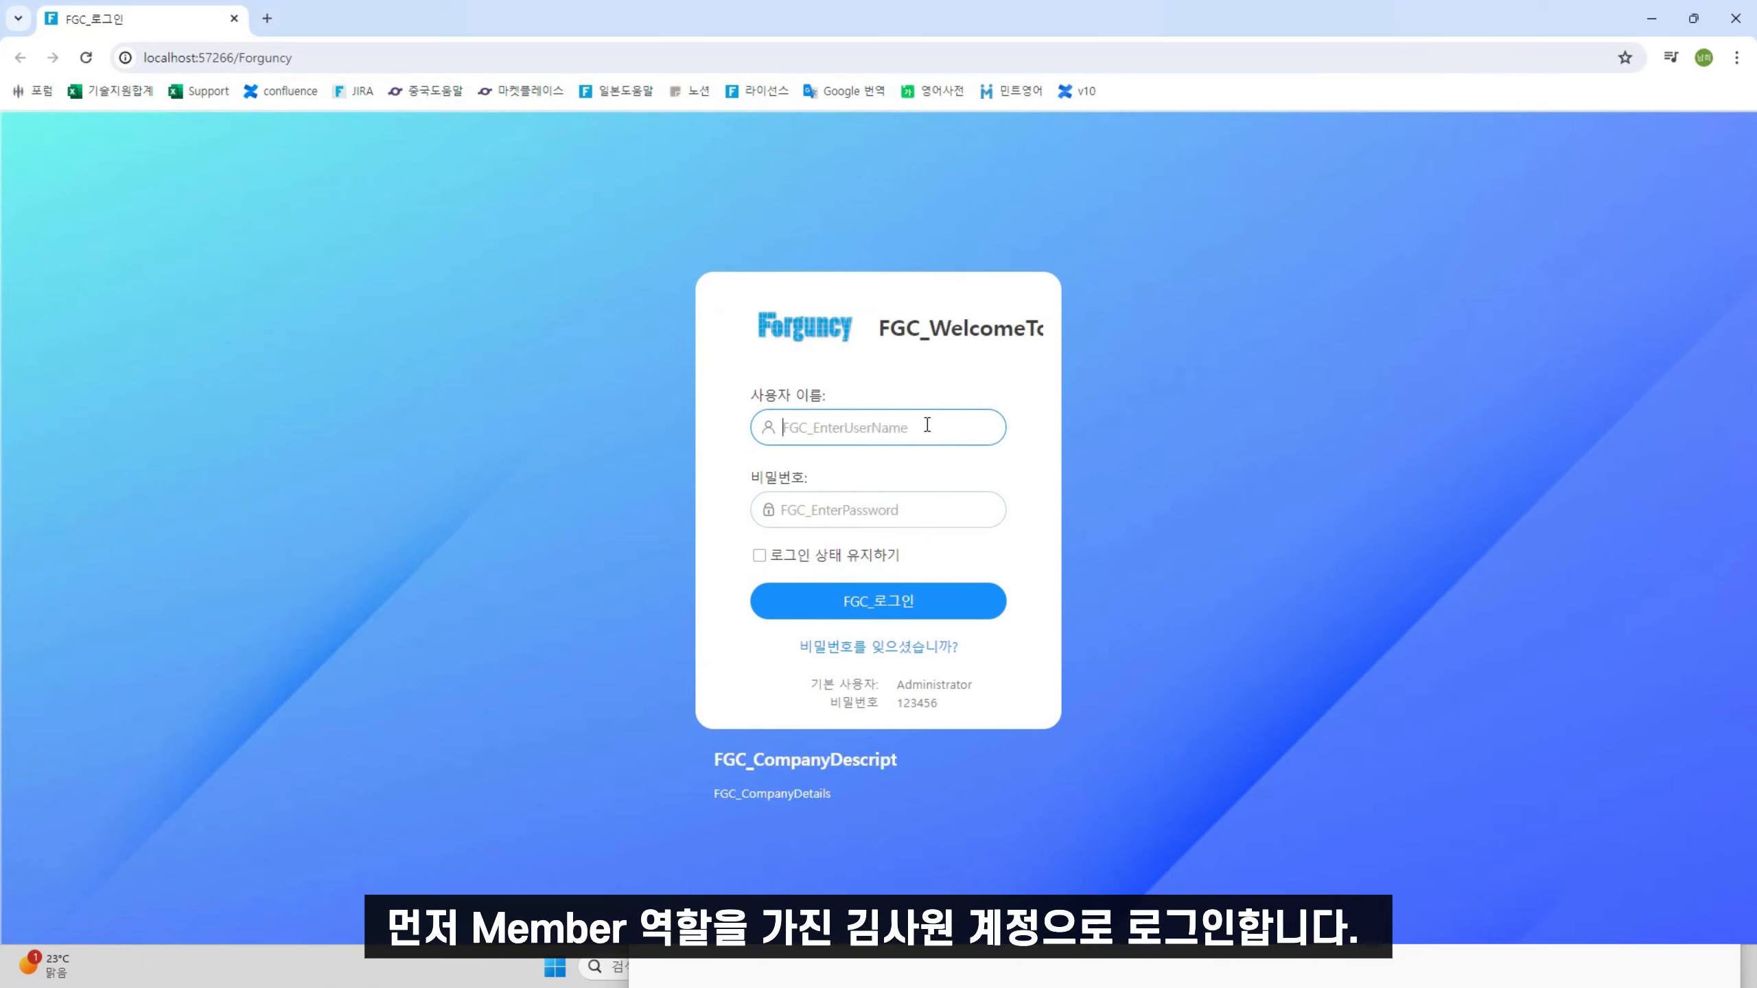
pyautogui.write('ㄱ')
pyautogui.write('김사원')
pyautogui.click(934, 511)
pyautogui.write('••')
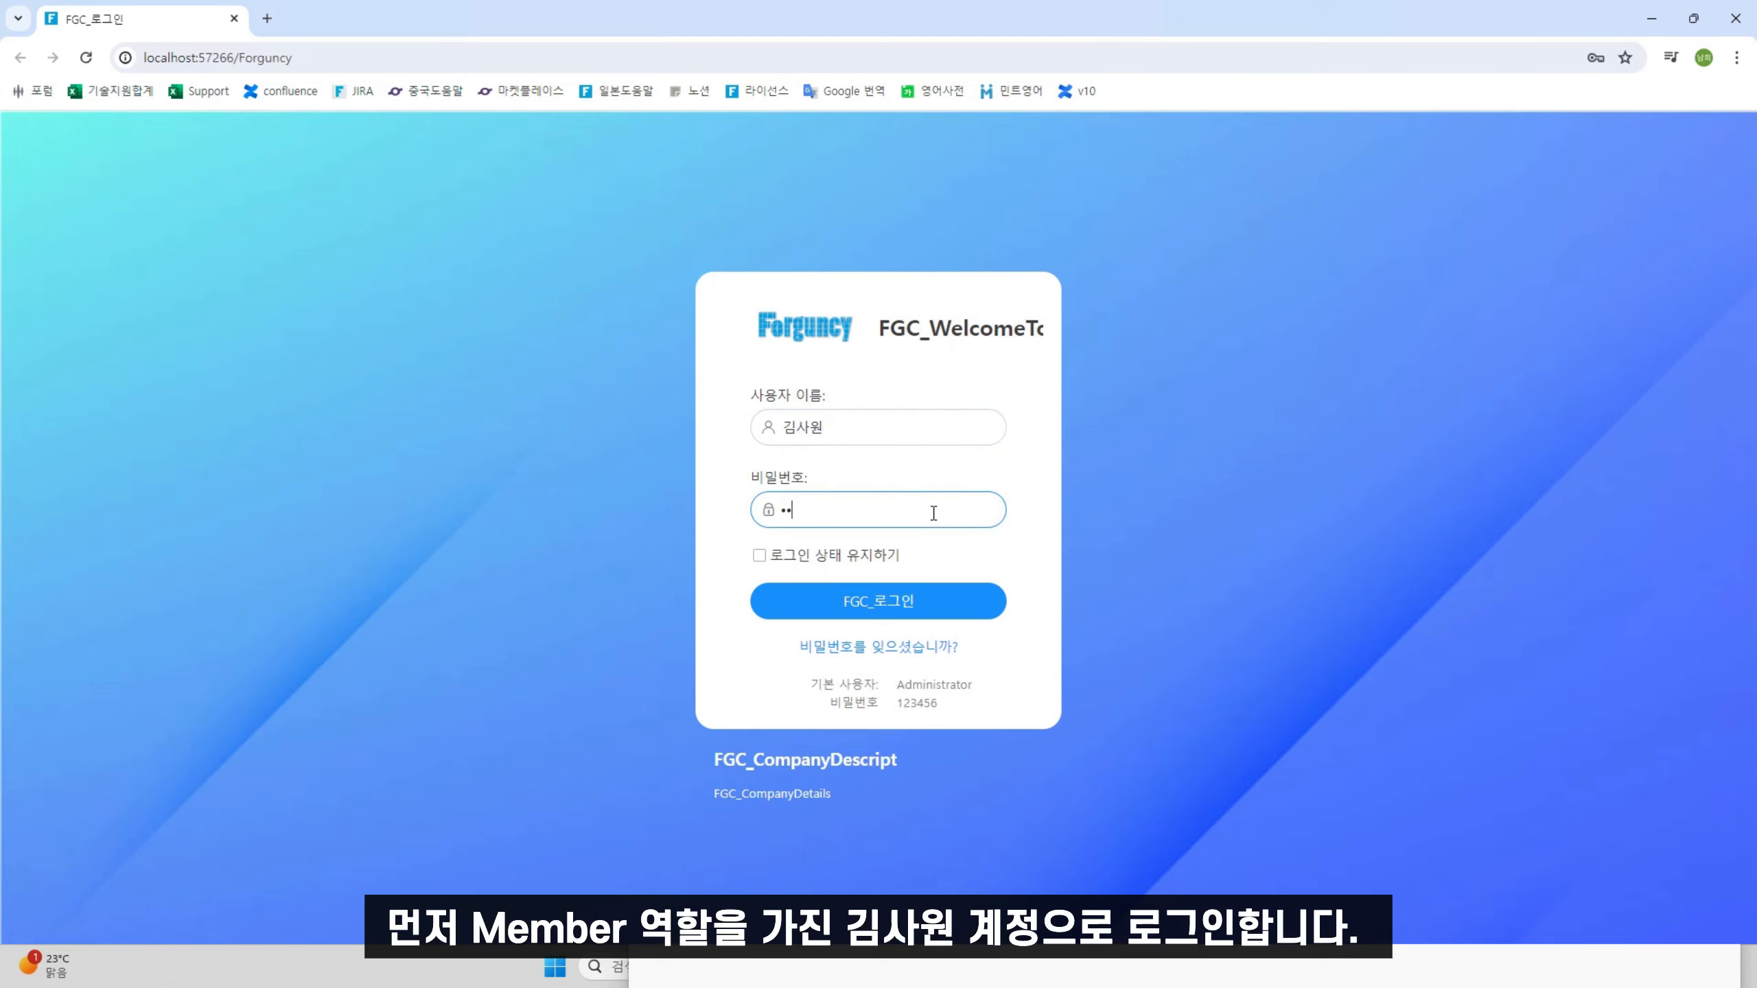
pyautogui.write('••••')
pyautogui.click(871, 588)
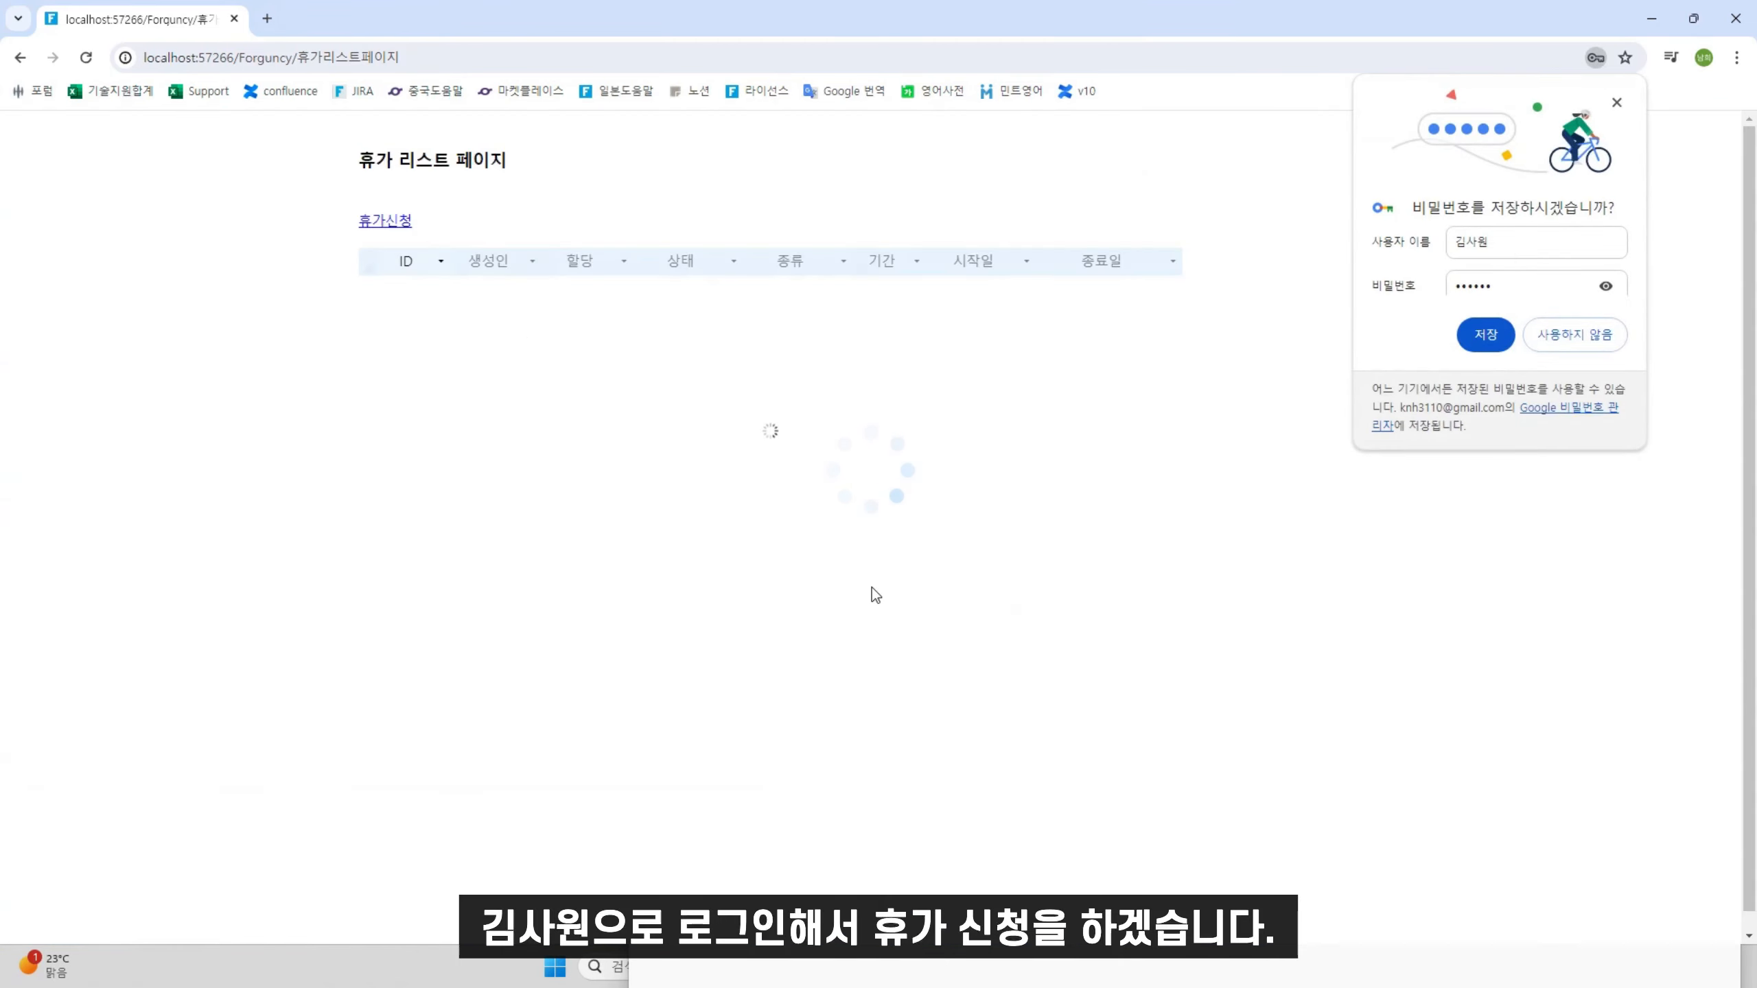
# Start a leave request of type 연차 with the reason 개인사유
pyautogui.click(1486, 335)
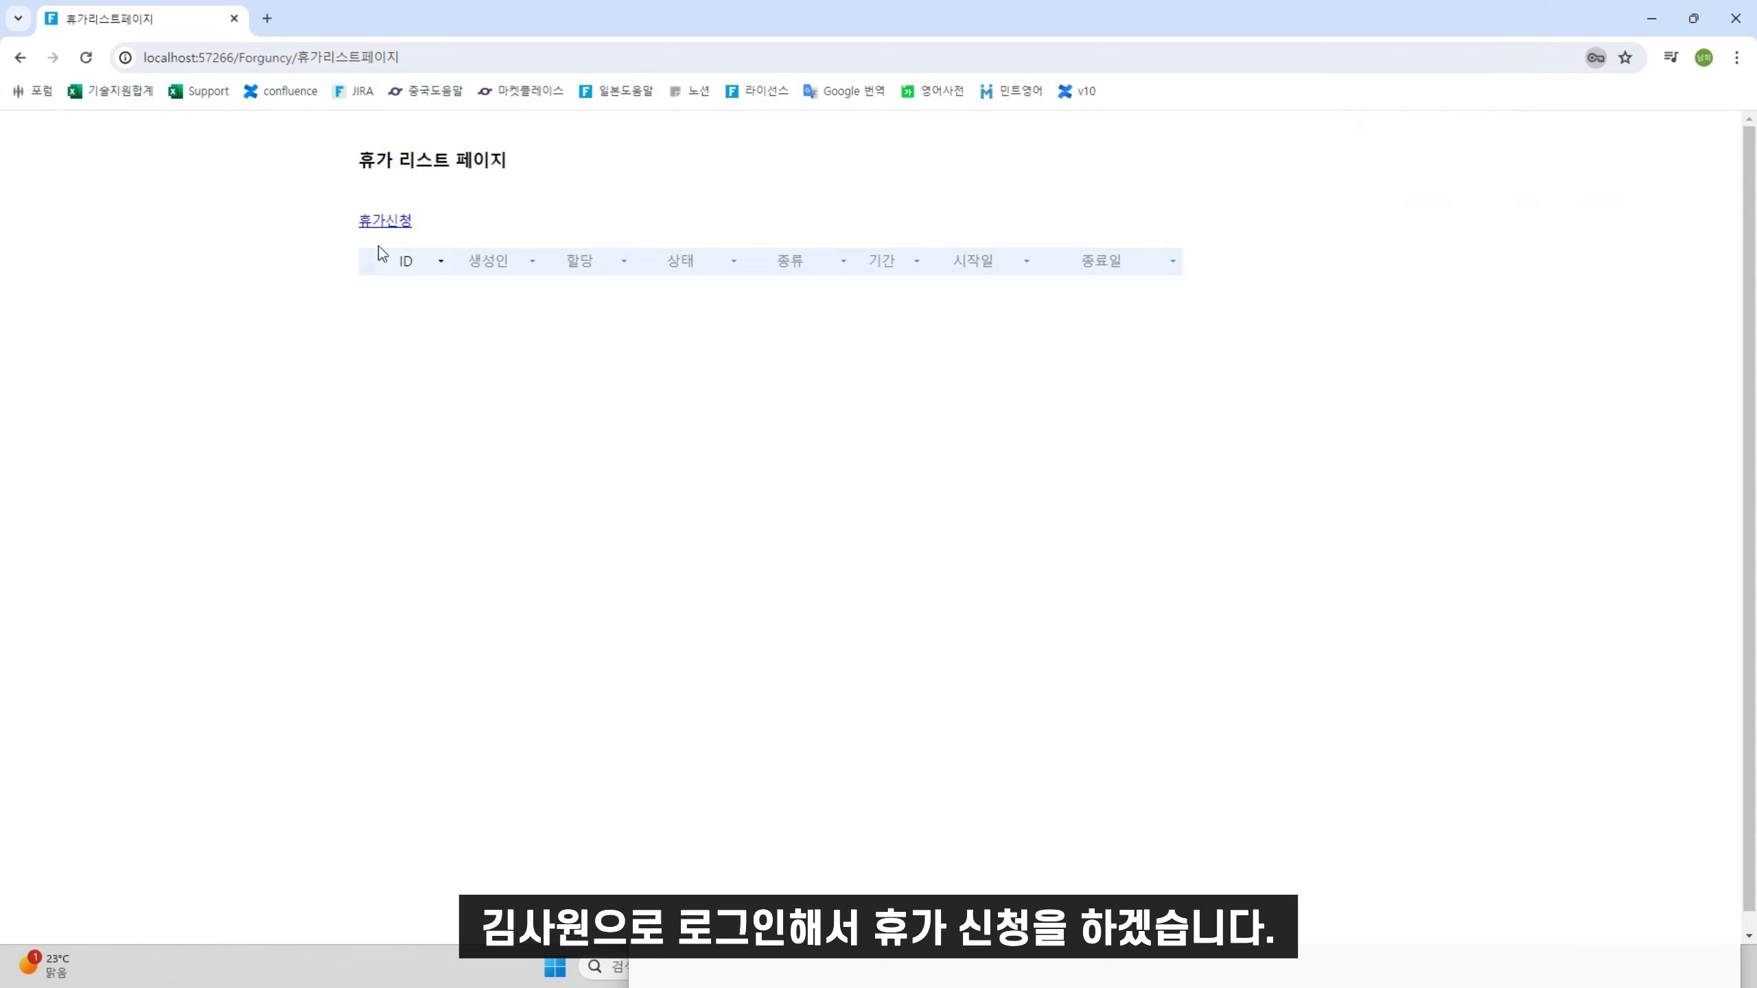
pyautogui.click(388, 220)
pyautogui.click(655, 220)
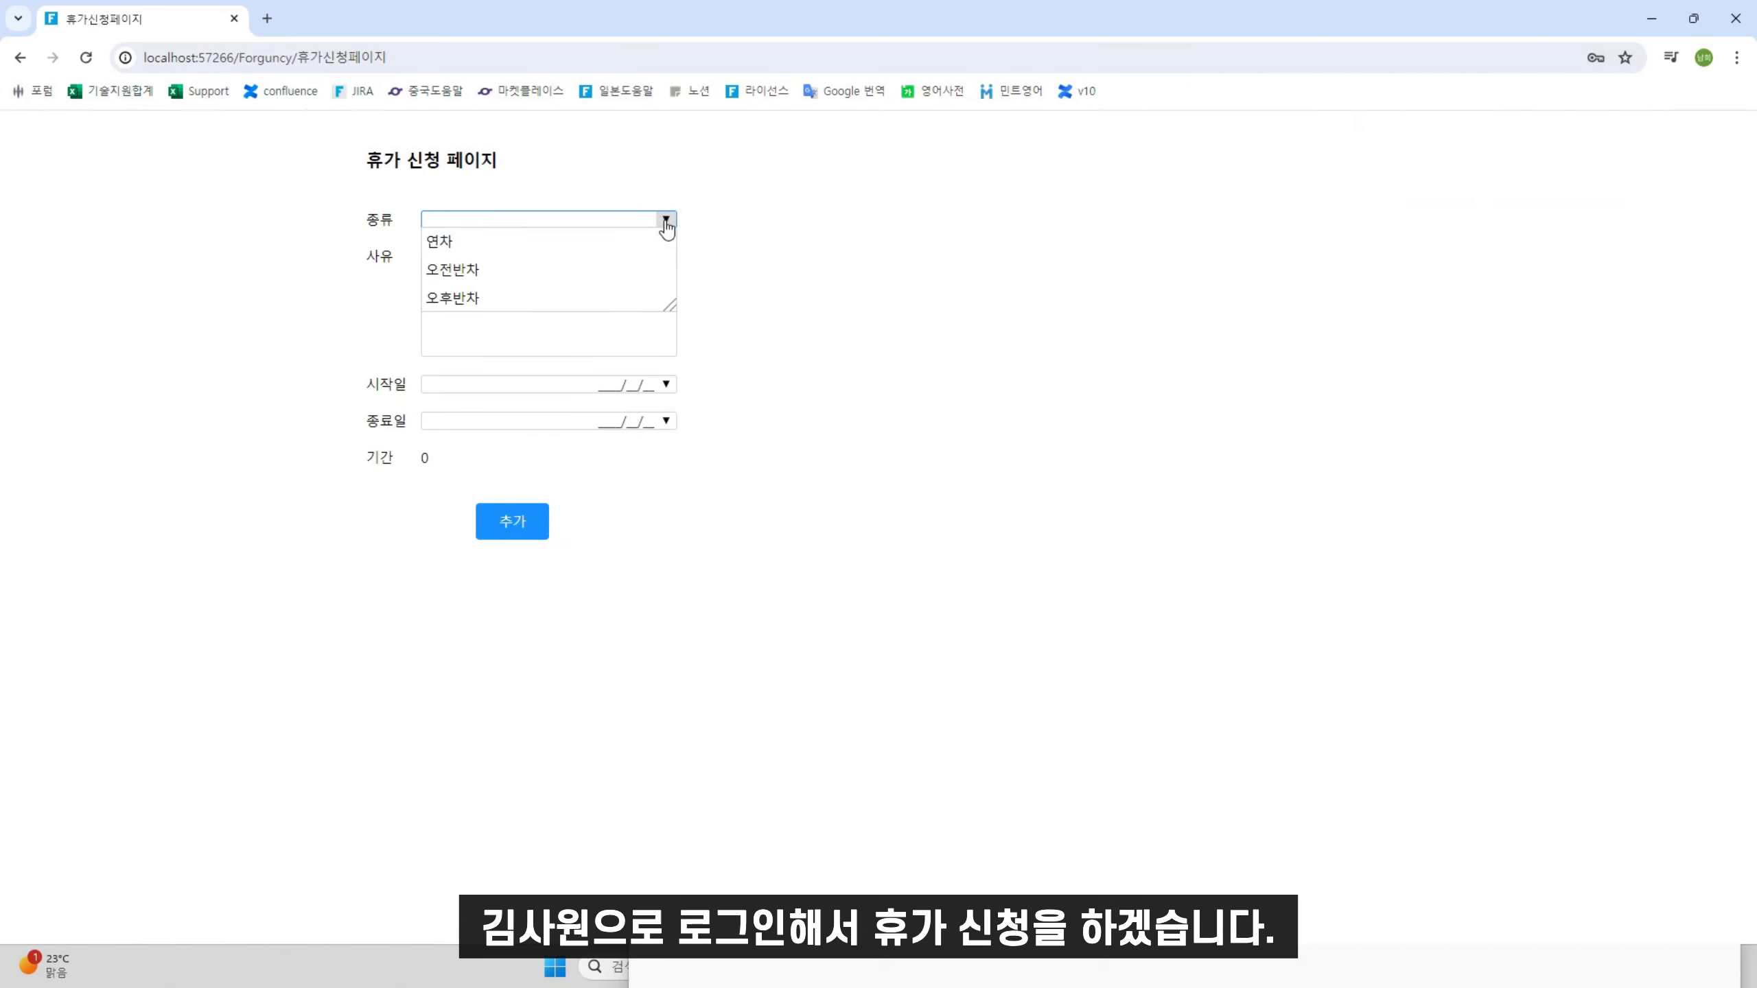
pyautogui.click(547, 239)
pyautogui.click(541, 268)
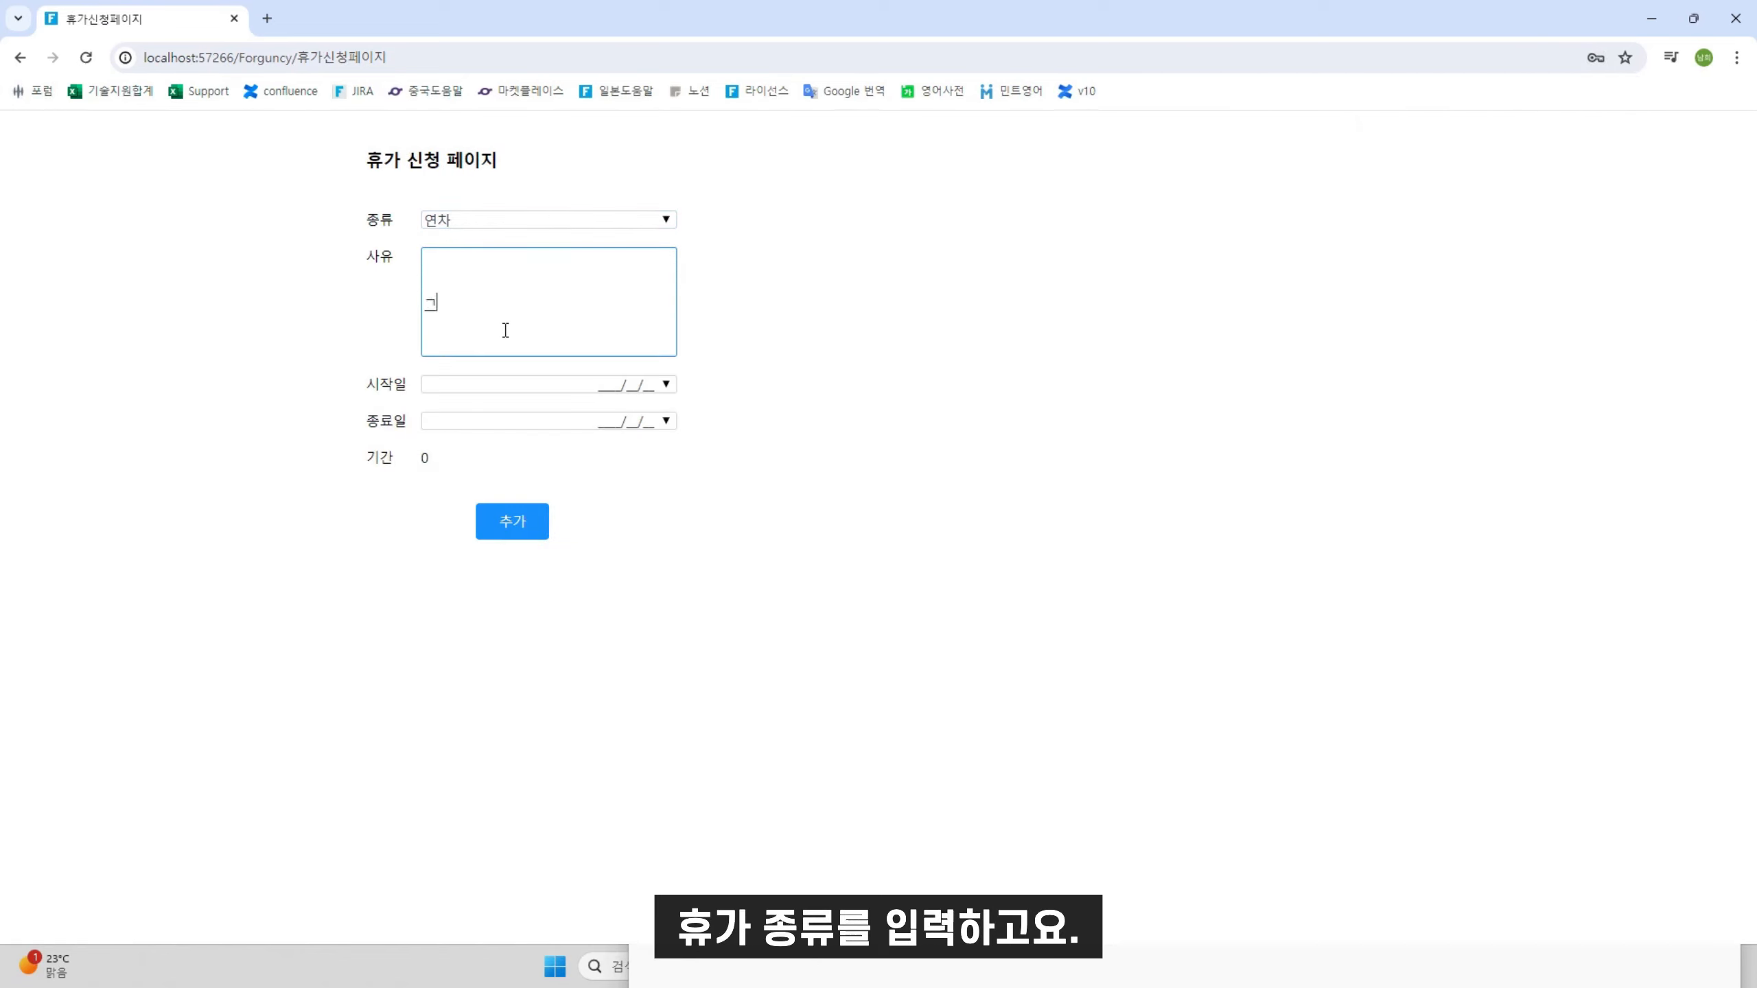
pyautogui.write('개인사유')
# Set the leave dates 2024/05/13 to 2024/05/15 and add the request
pyautogui.click(666, 384)
pyautogui.click(497, 491)
pyautogui.click(664, 422)
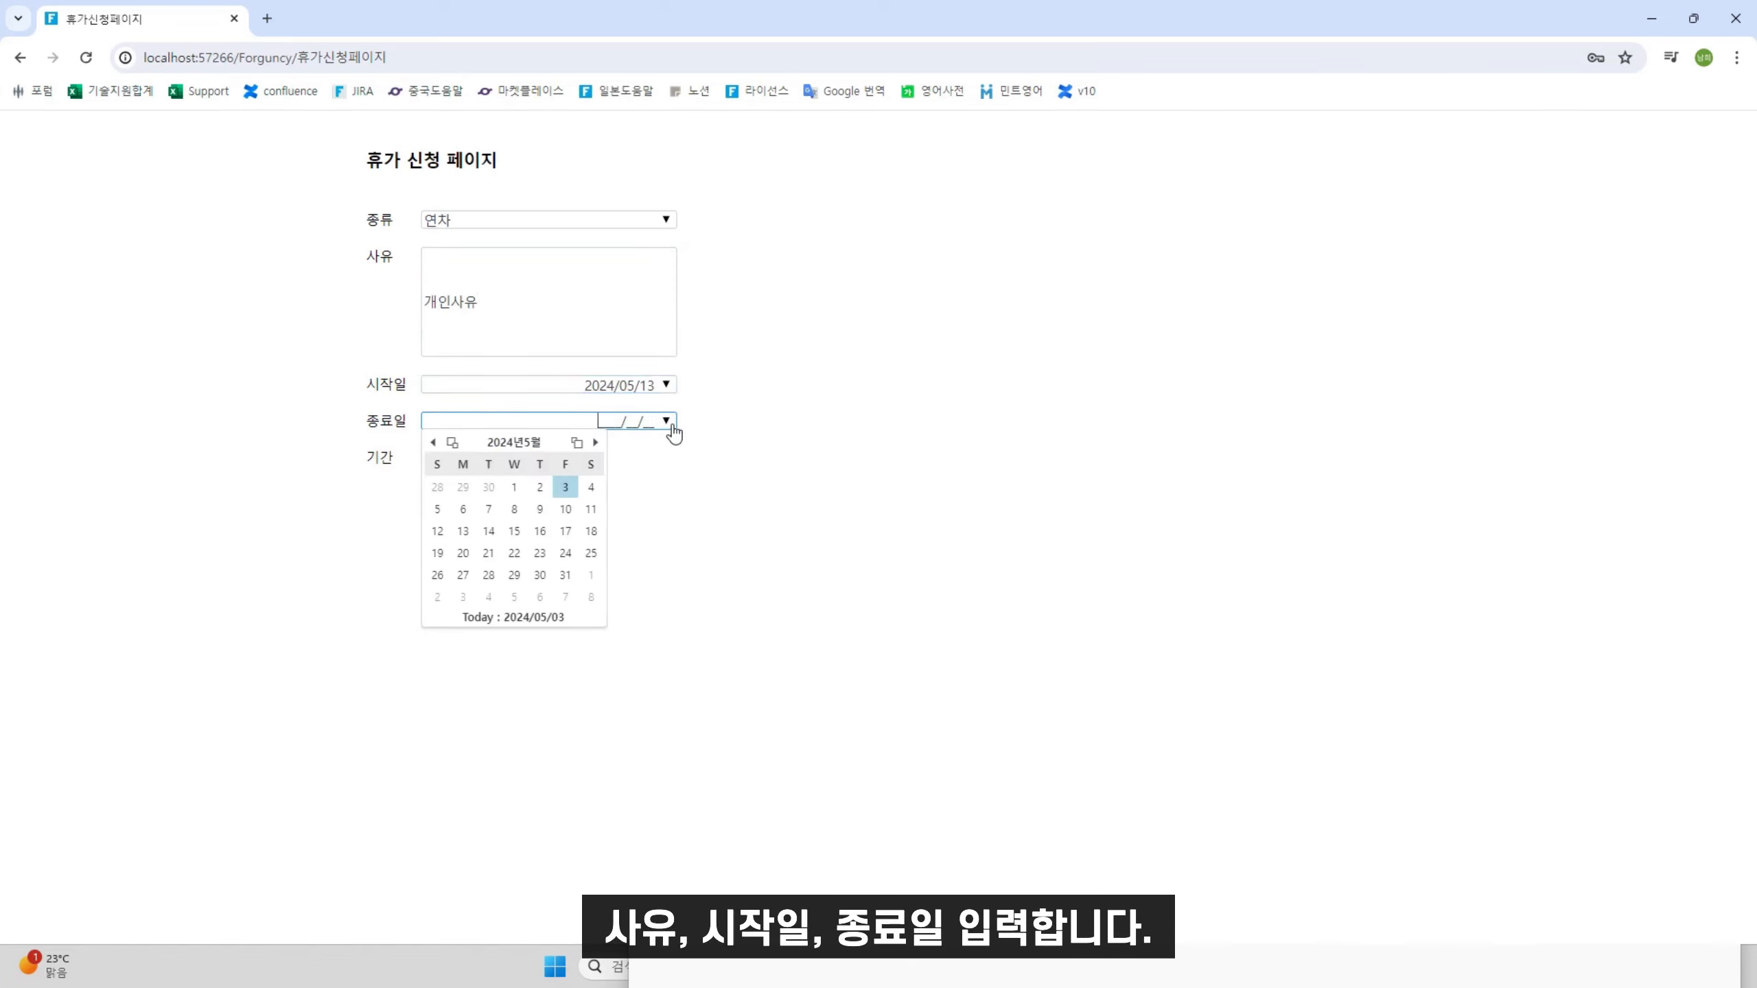
pyautogui.click(513, 527)
pyautogui.click(516, 541)
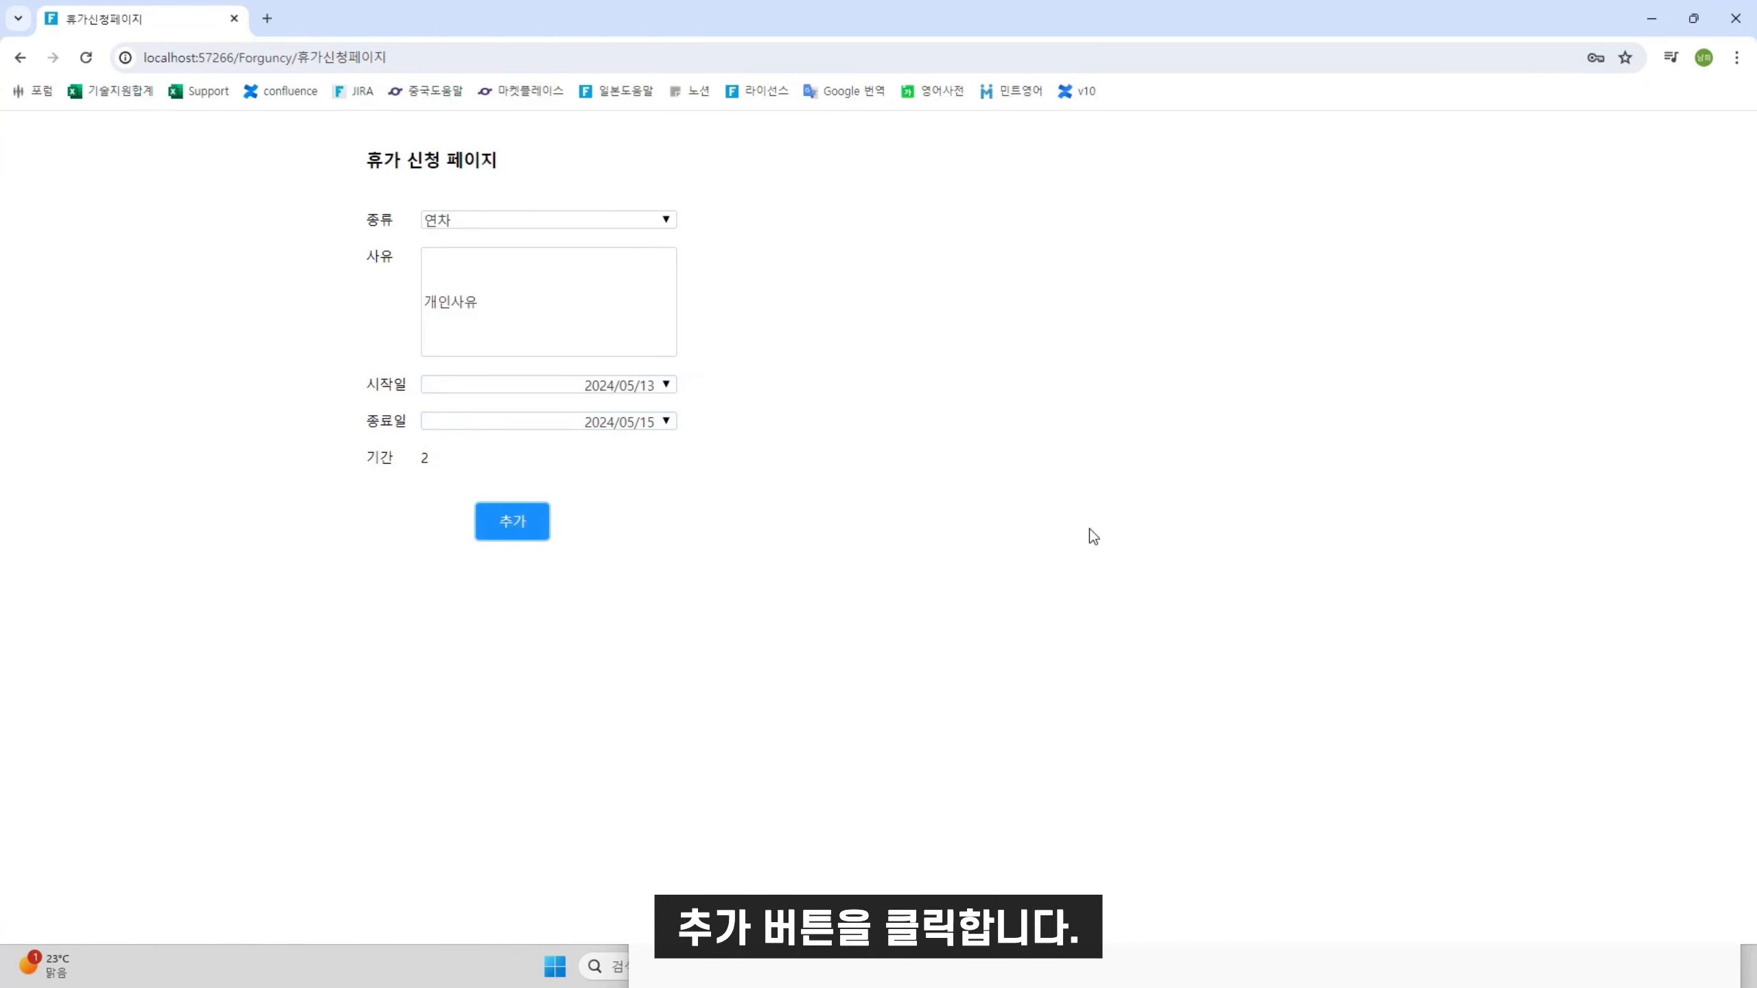
pyautogui.click(1045, 178)
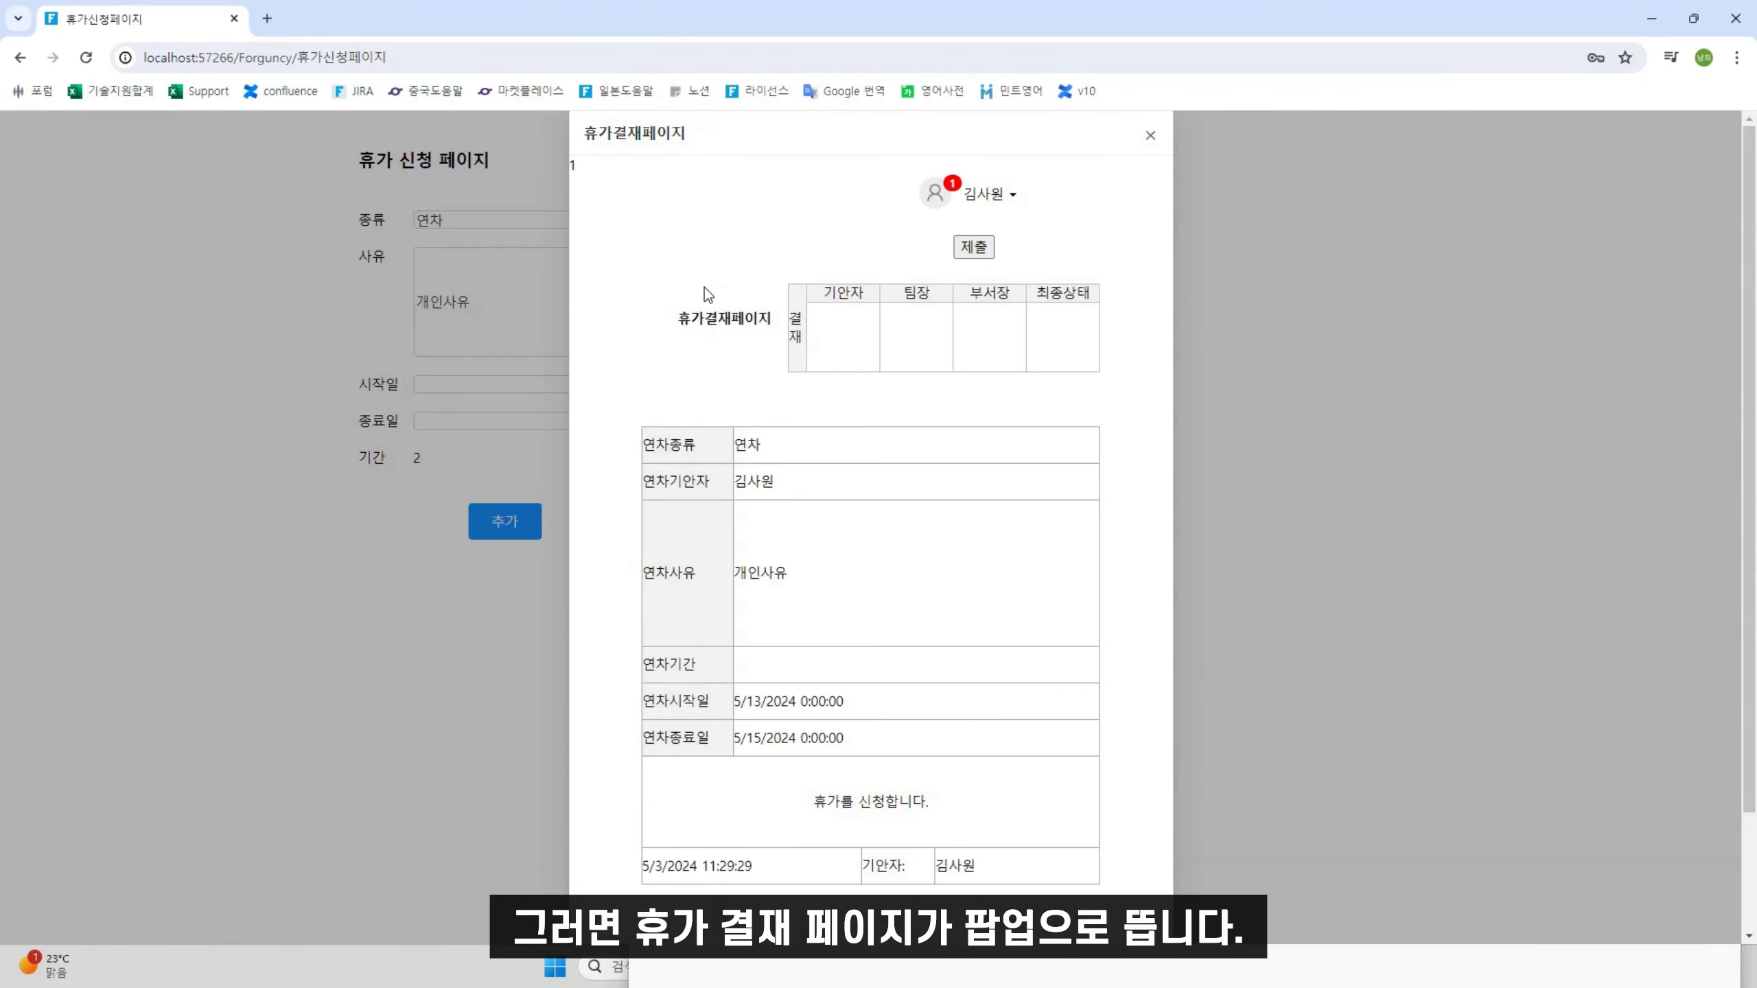
# Submit the request to the team leader and log out
pyautogui.click(975, 248)
pyautogui.click(905, 582)
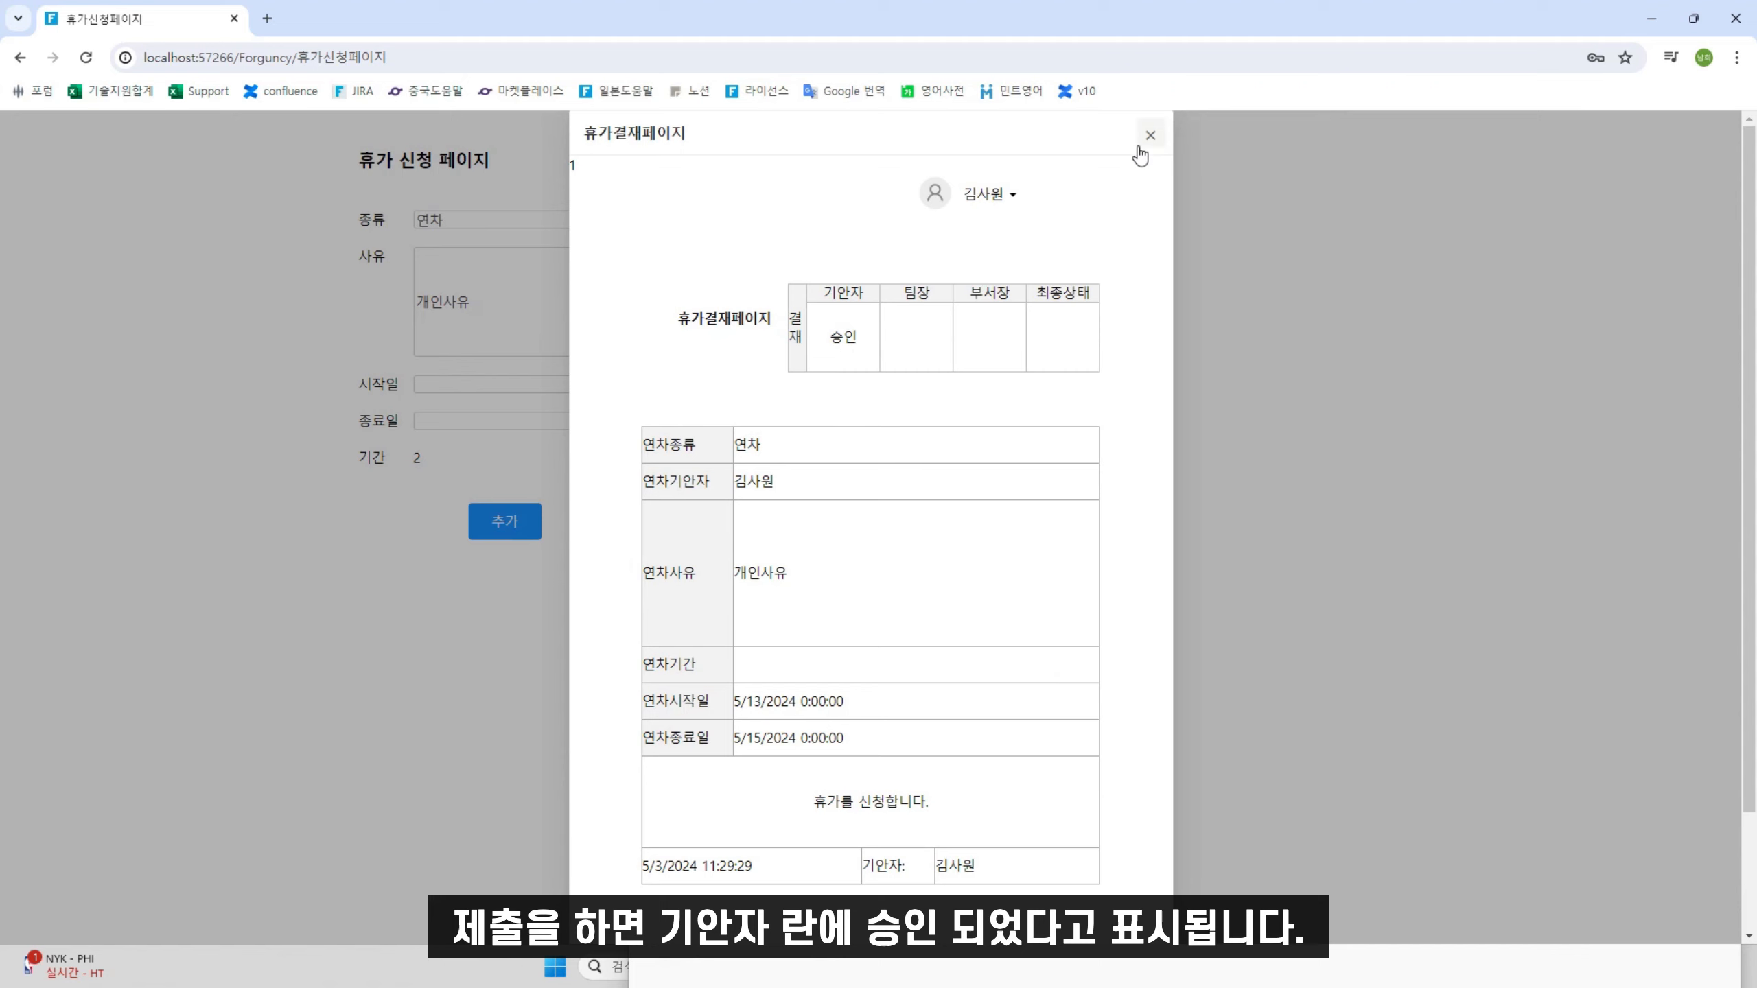
pyautogui.click(1004, 197)
pyautogui.click(977, 280)
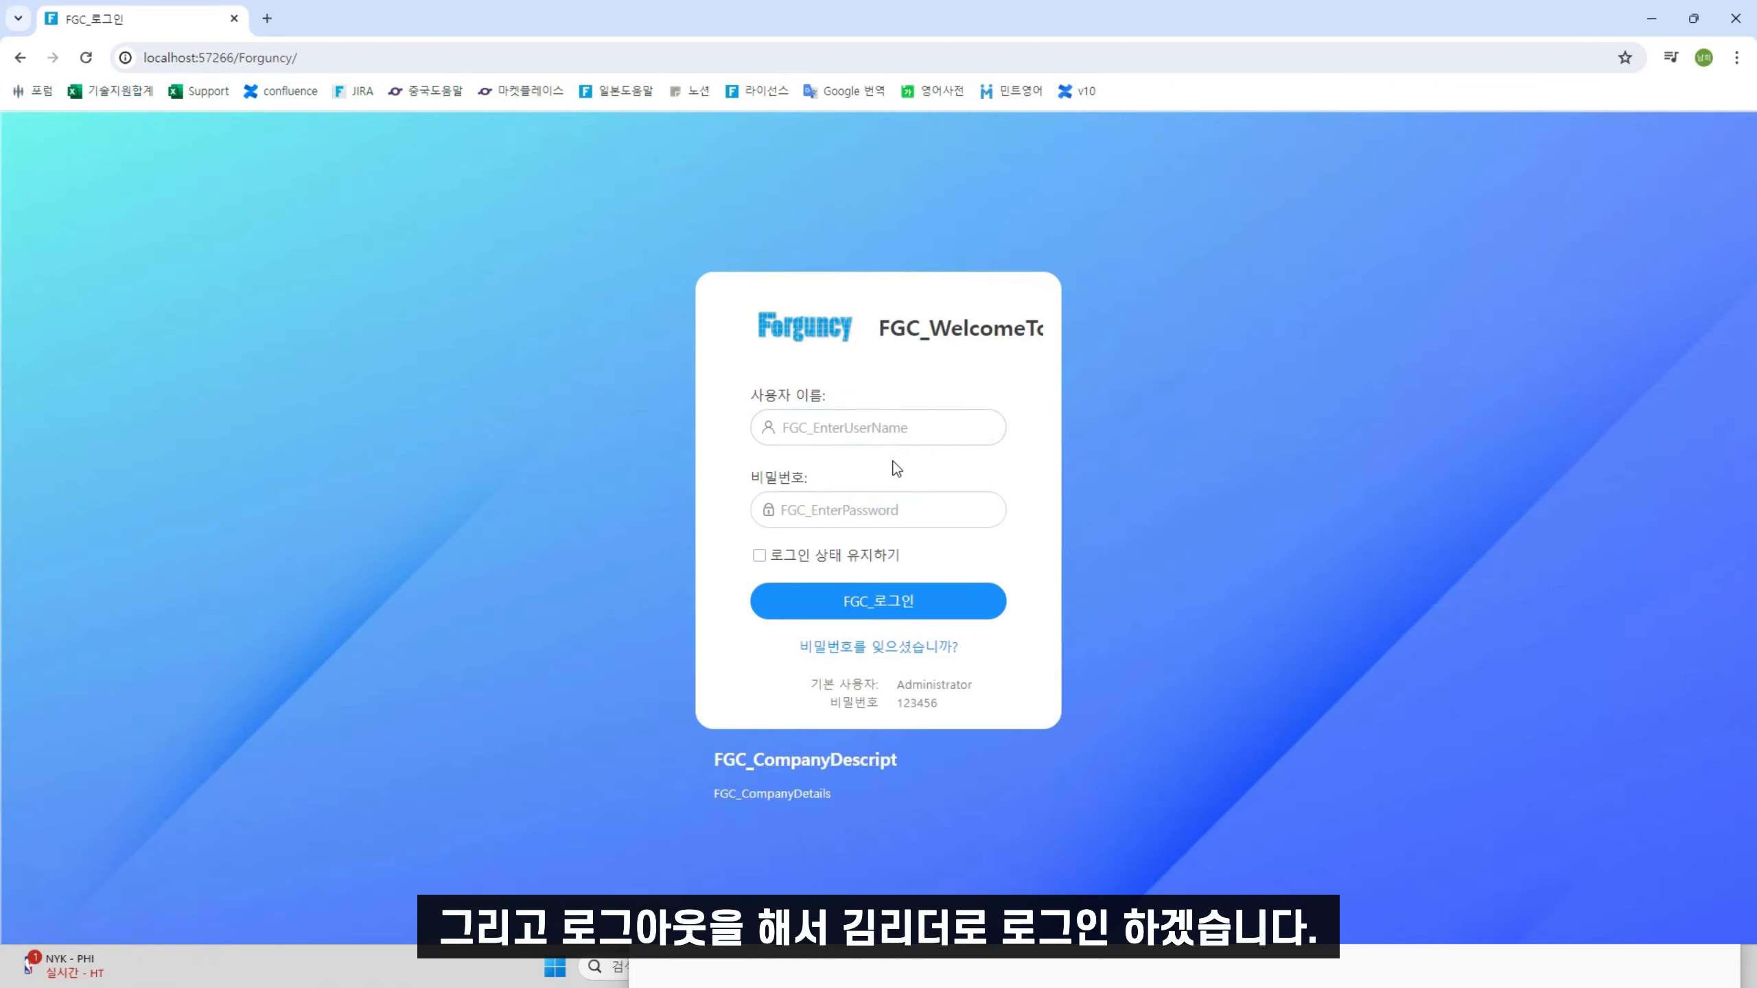
# Sign in with the team leader's username and password
pyautogui.click(920, 423)
pyautogui.write('ㄱ김리더')
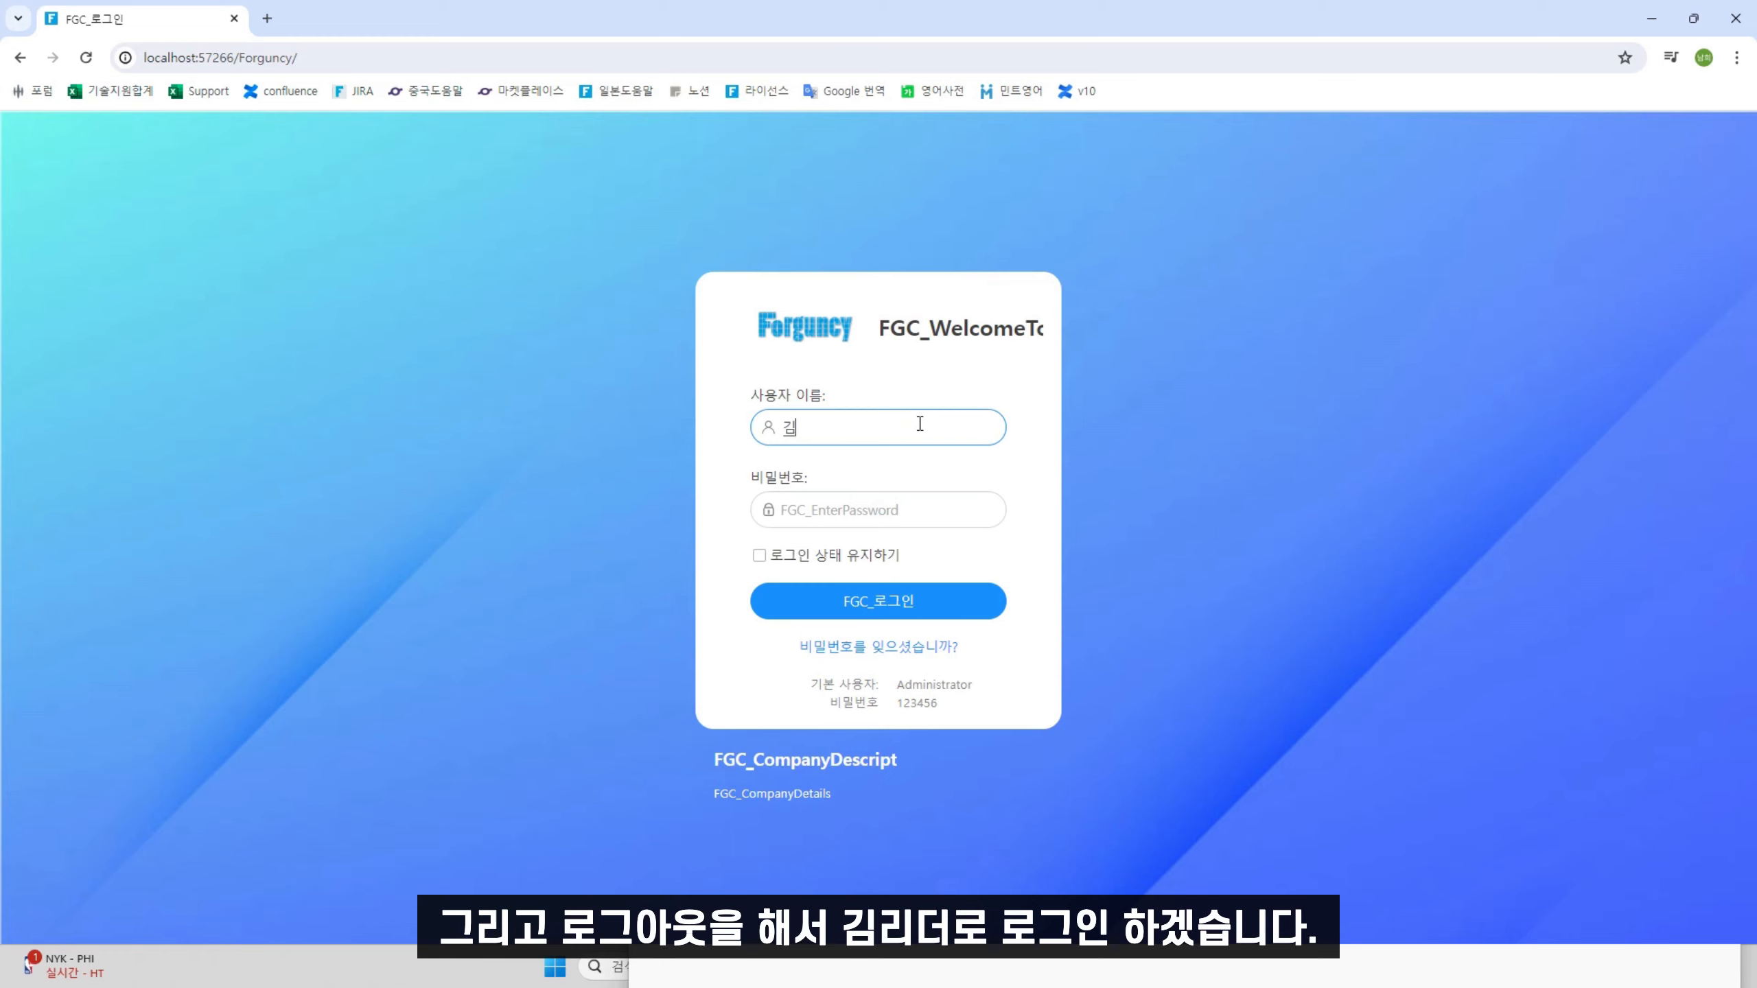
pyautogui.click(923, 518)
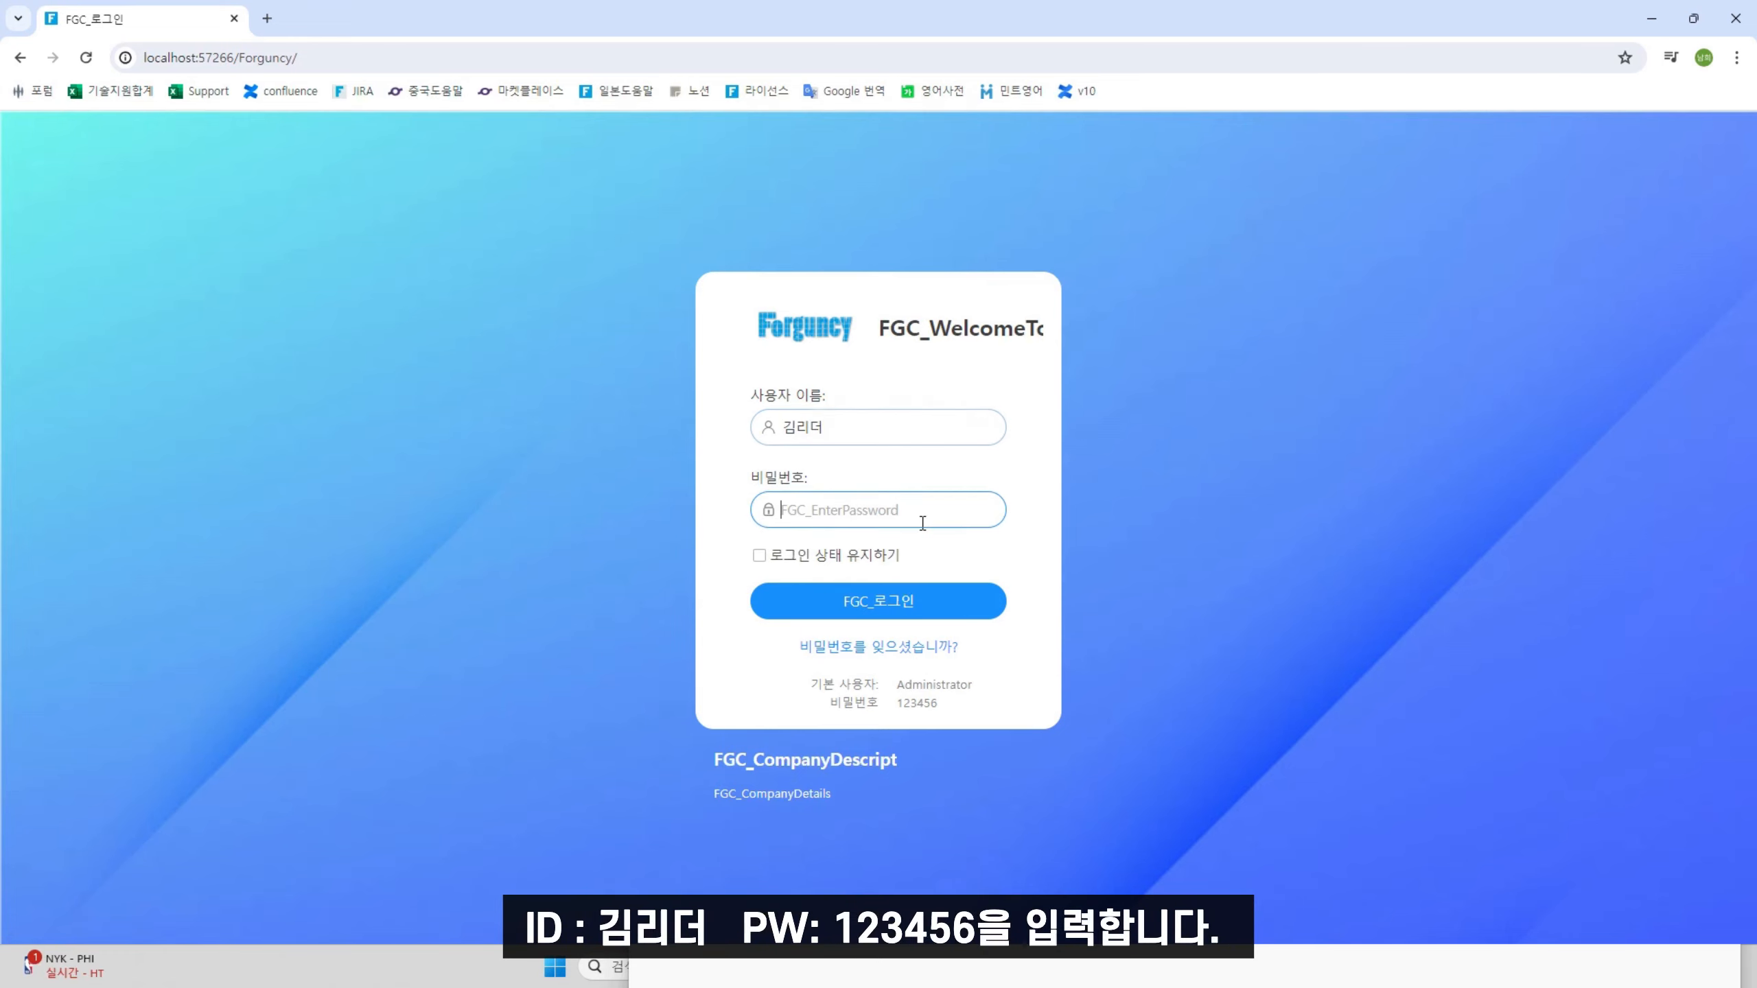
pyautogui.write('123456')
pyautogui.click(892, 602)
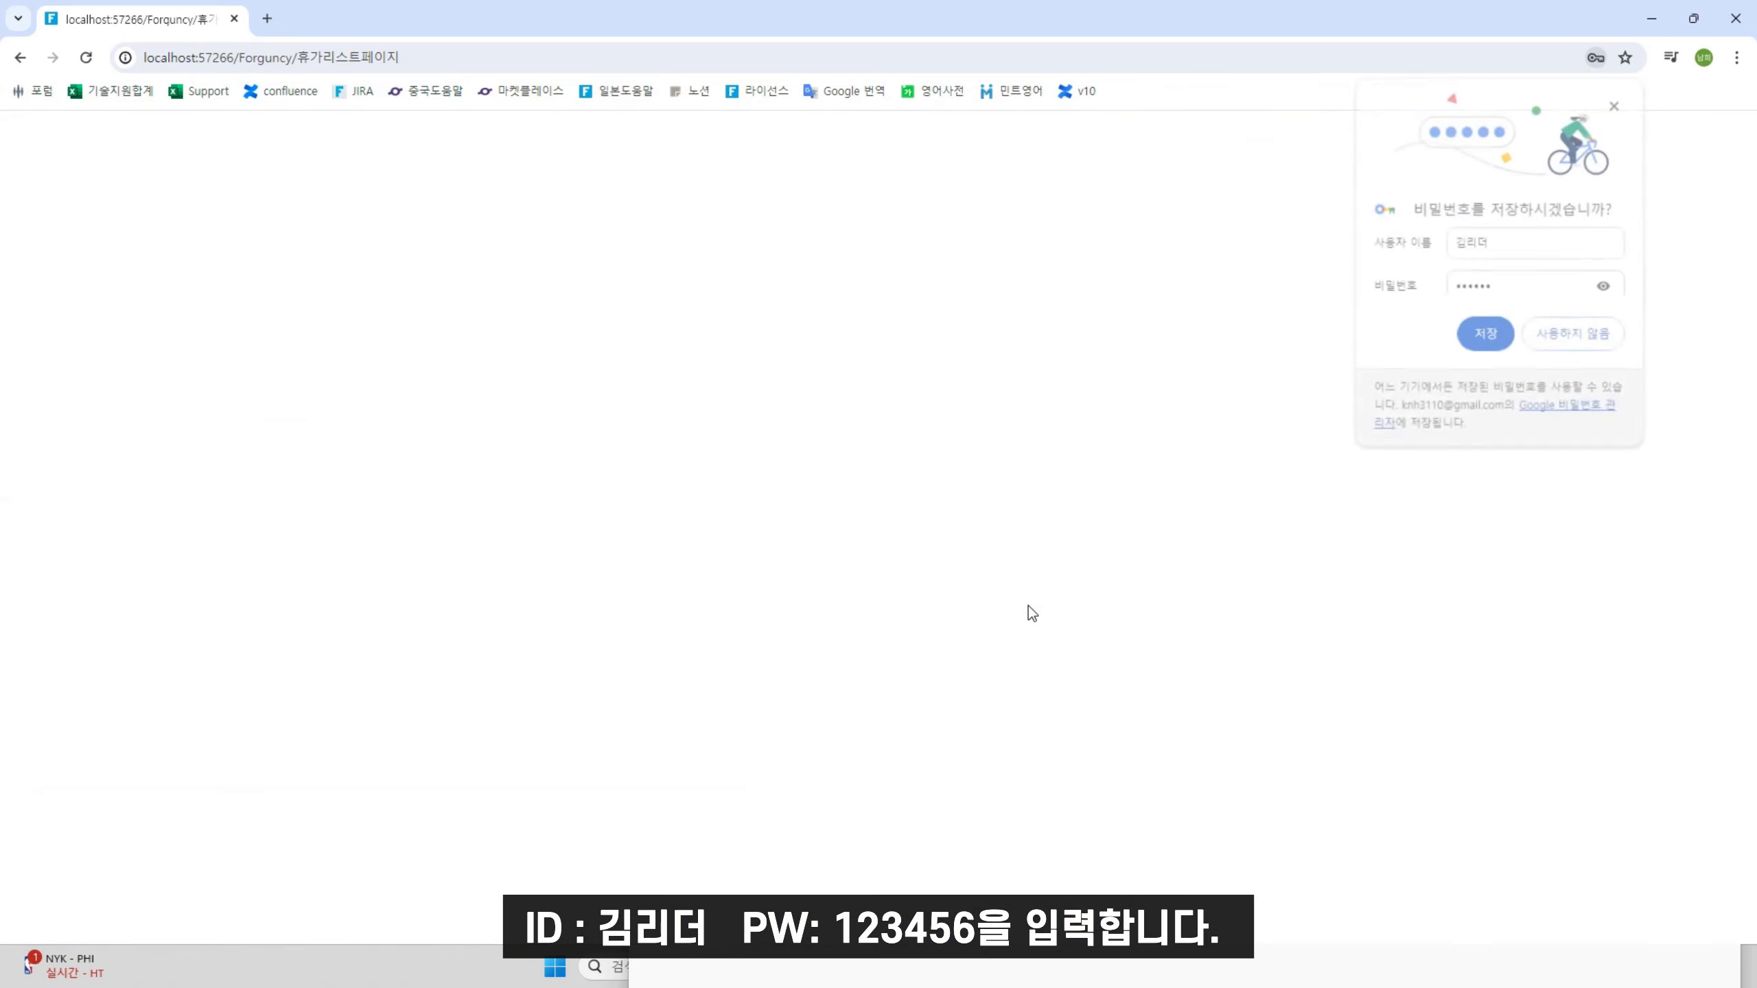
# Approve request 1 as team leader and close the approval popup
pyautogui.click(382, 291)
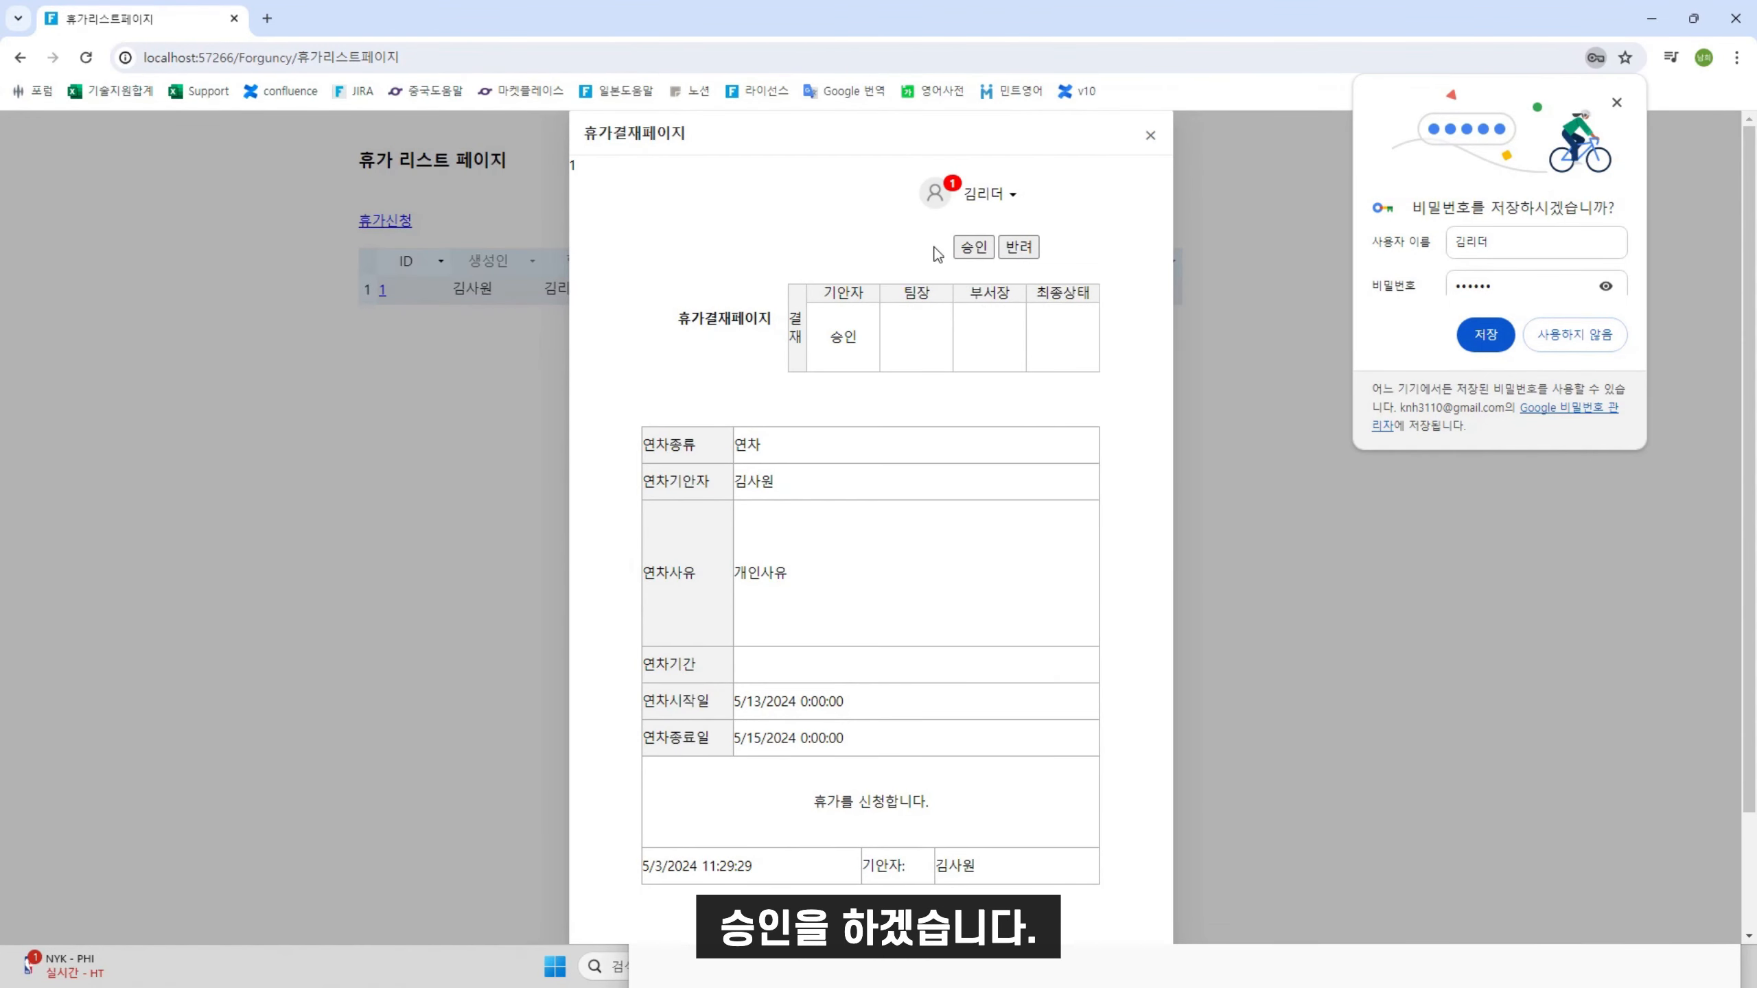
pyautogui.click(971, 248)
pyautogui.click(908, 582)
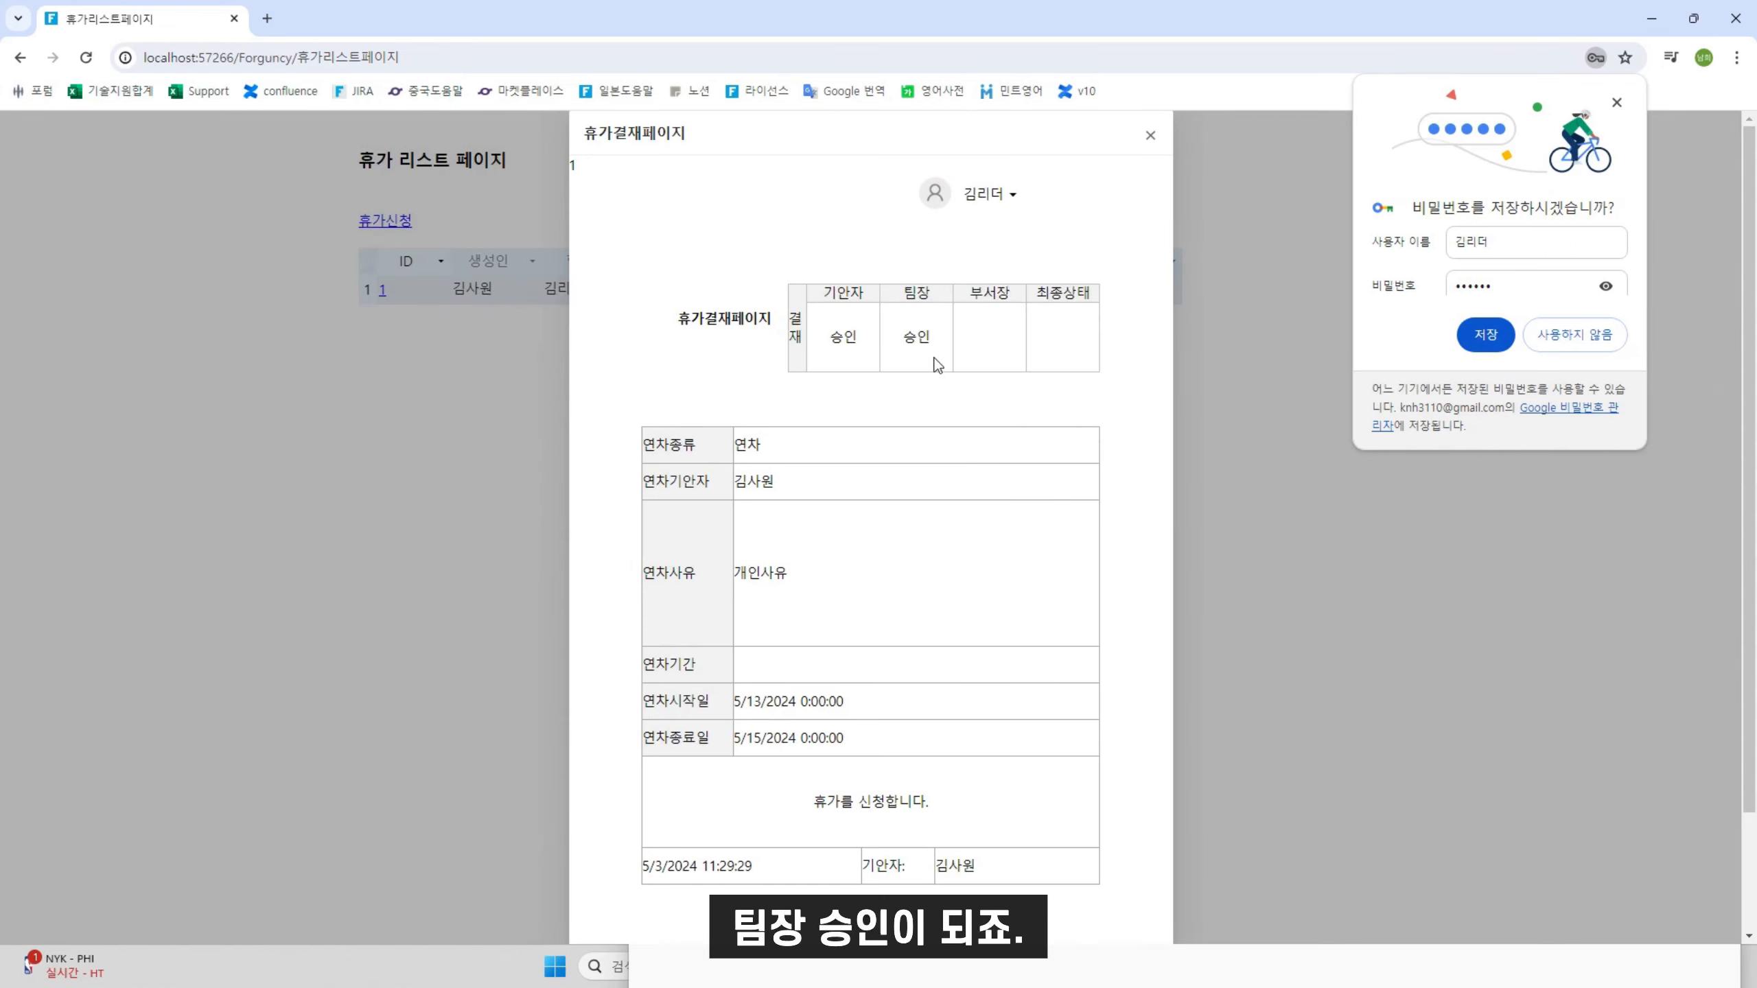
pyautogui.click(1150, 135)
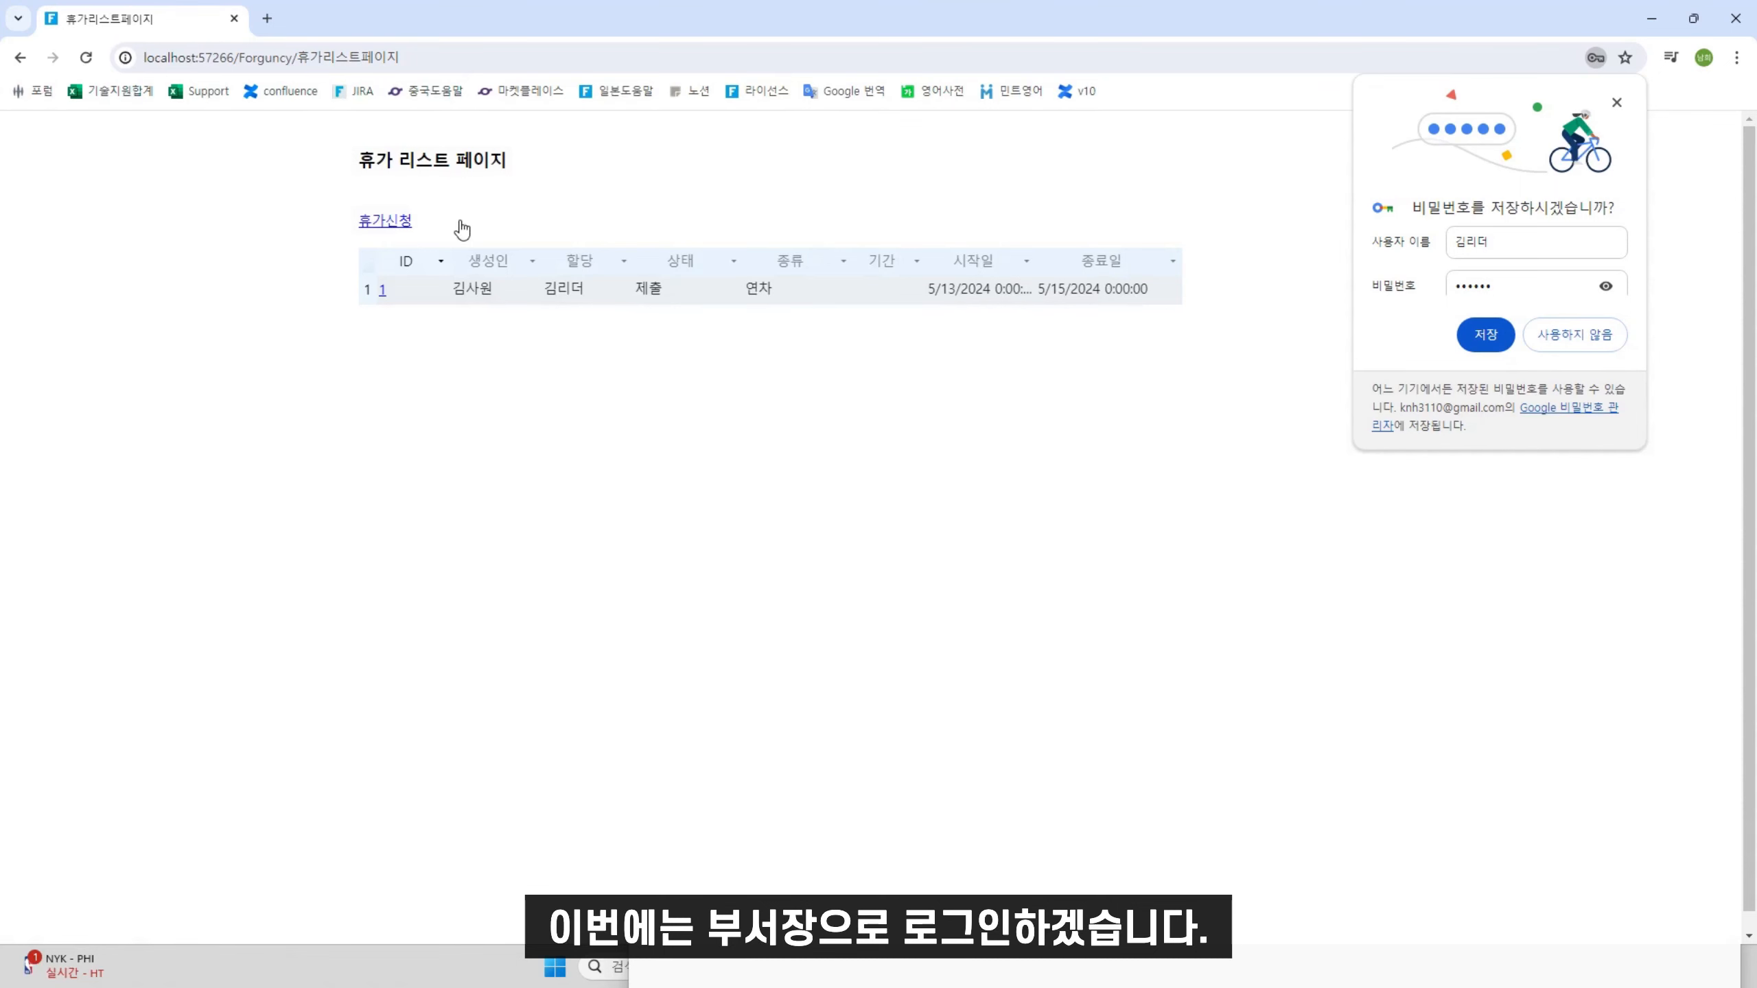
# Log out and sign in with the department head's username and password
pyautogui.click(382, 291)
pyautogui.click(995, 197)
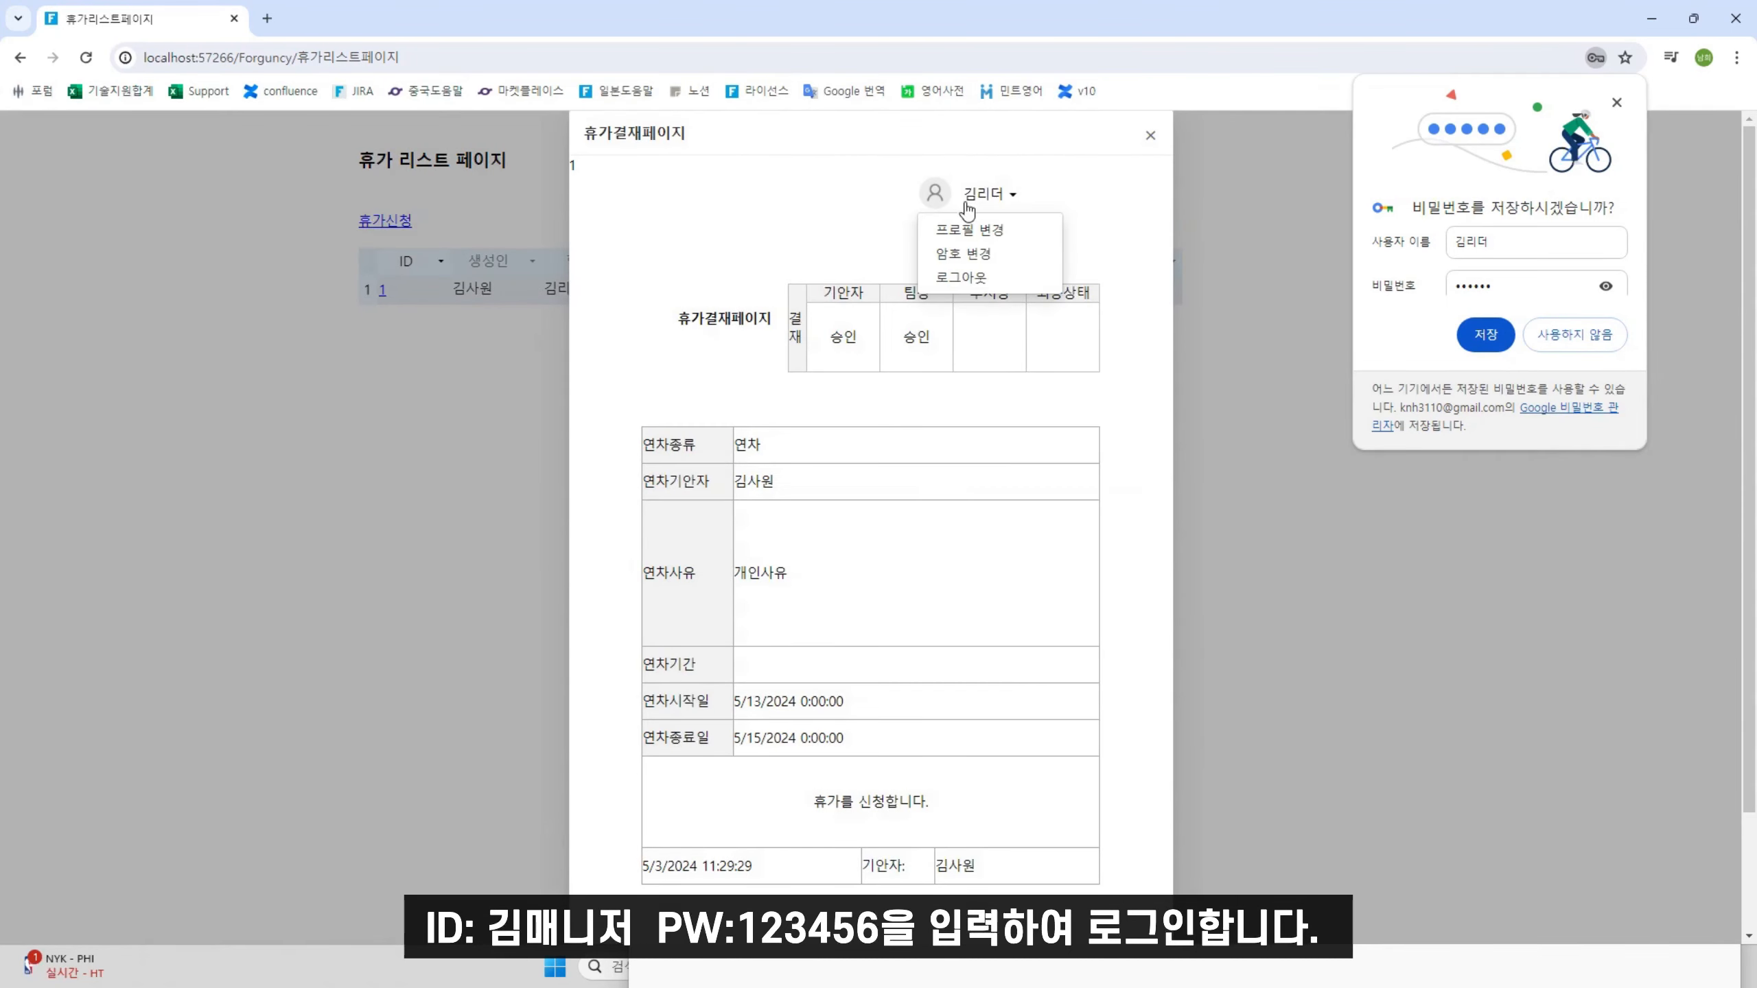
pyautogui.click(996, 295)
pyautogui.click(888, 428)
pyautogui.write('기')
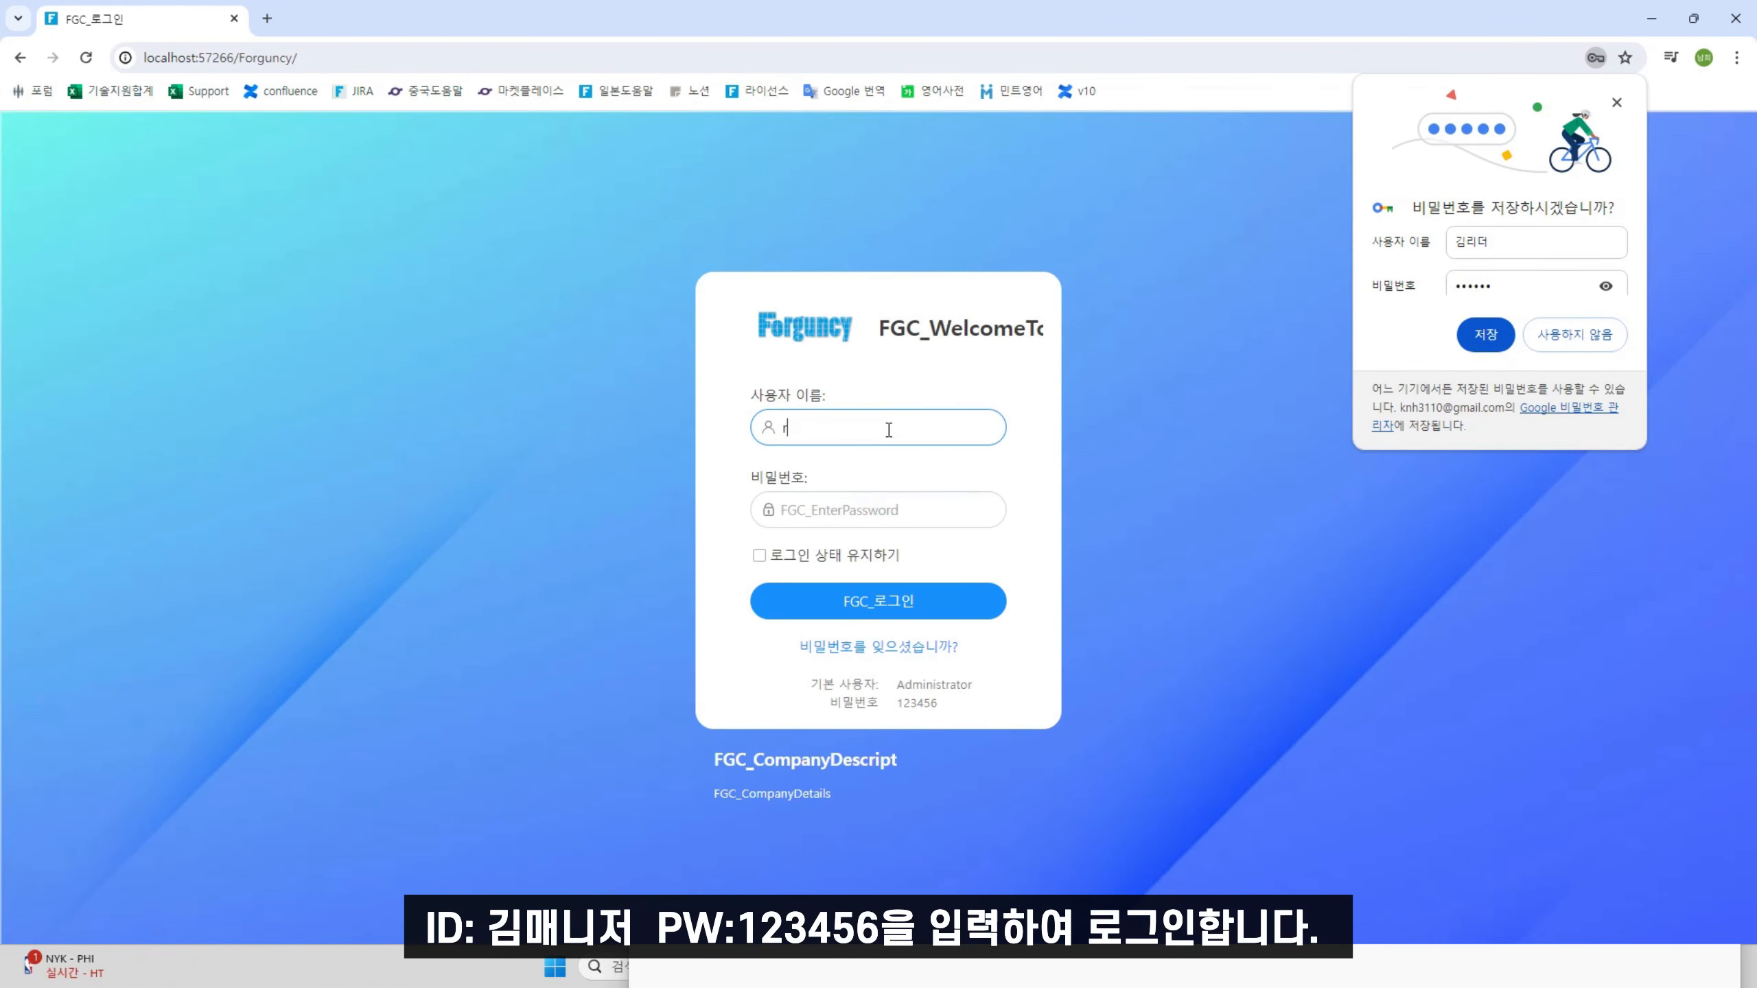
pyautogui.write('매니저')
pyautogui.click(899, 515)
pyautogui.write('1234')
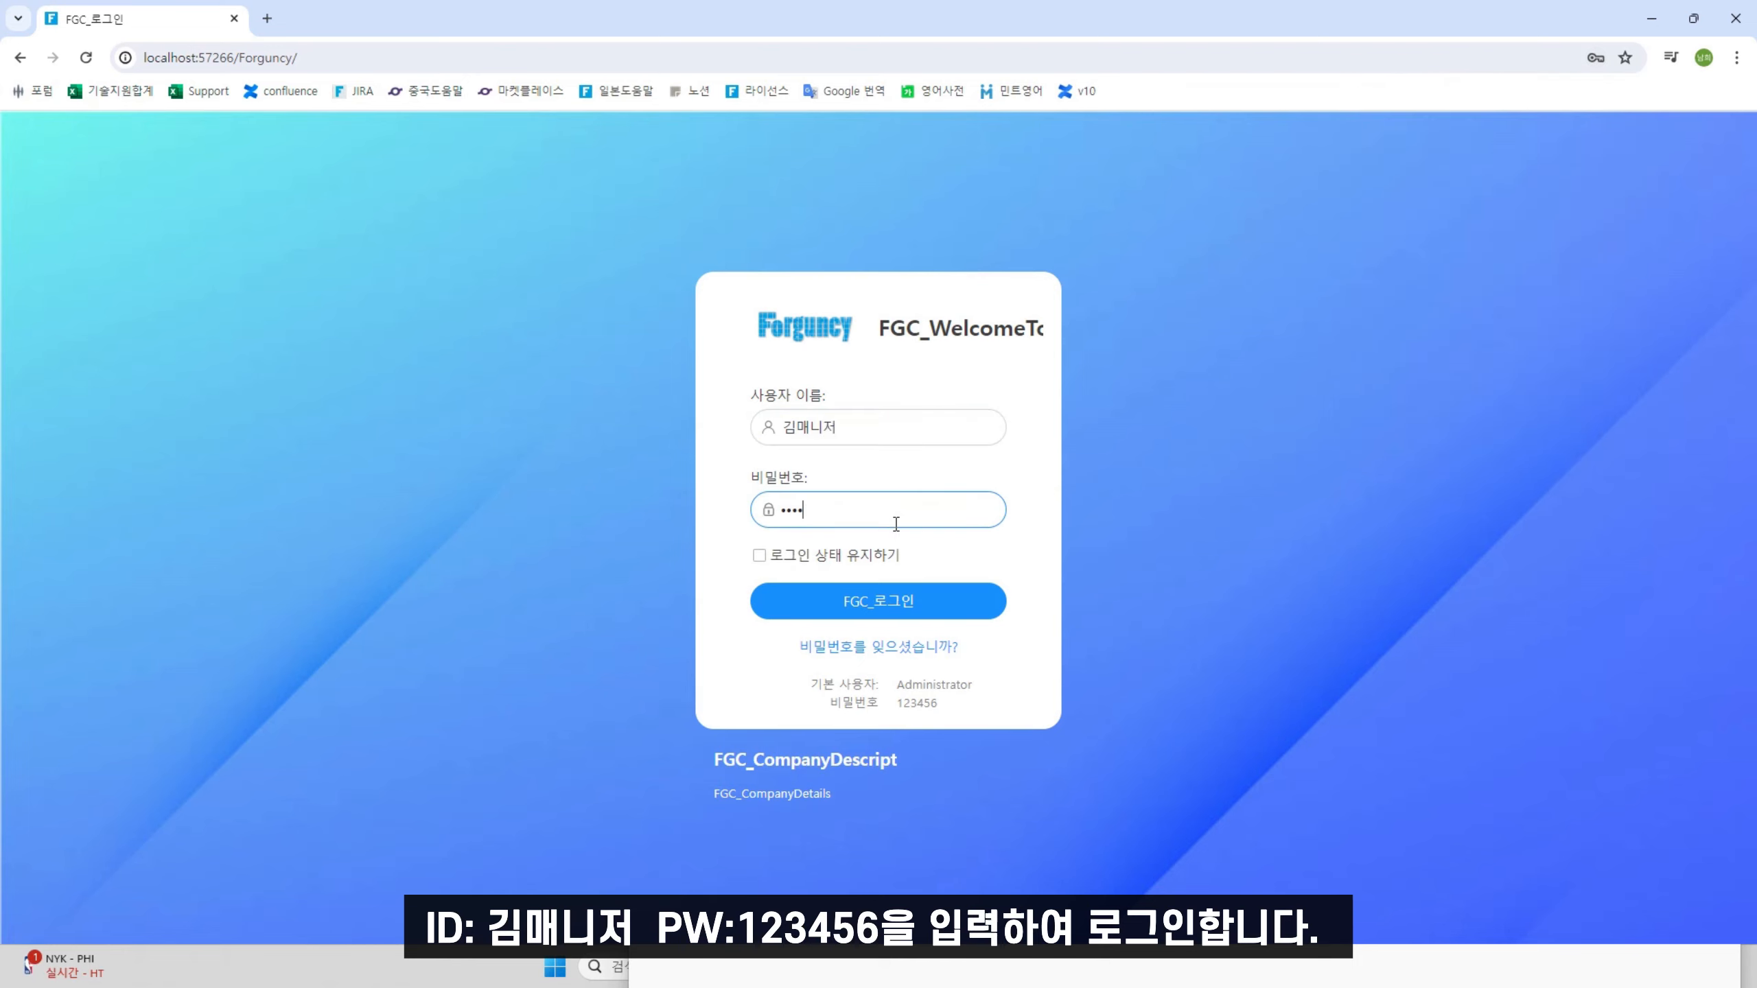
pyautogui.click(863, 600)
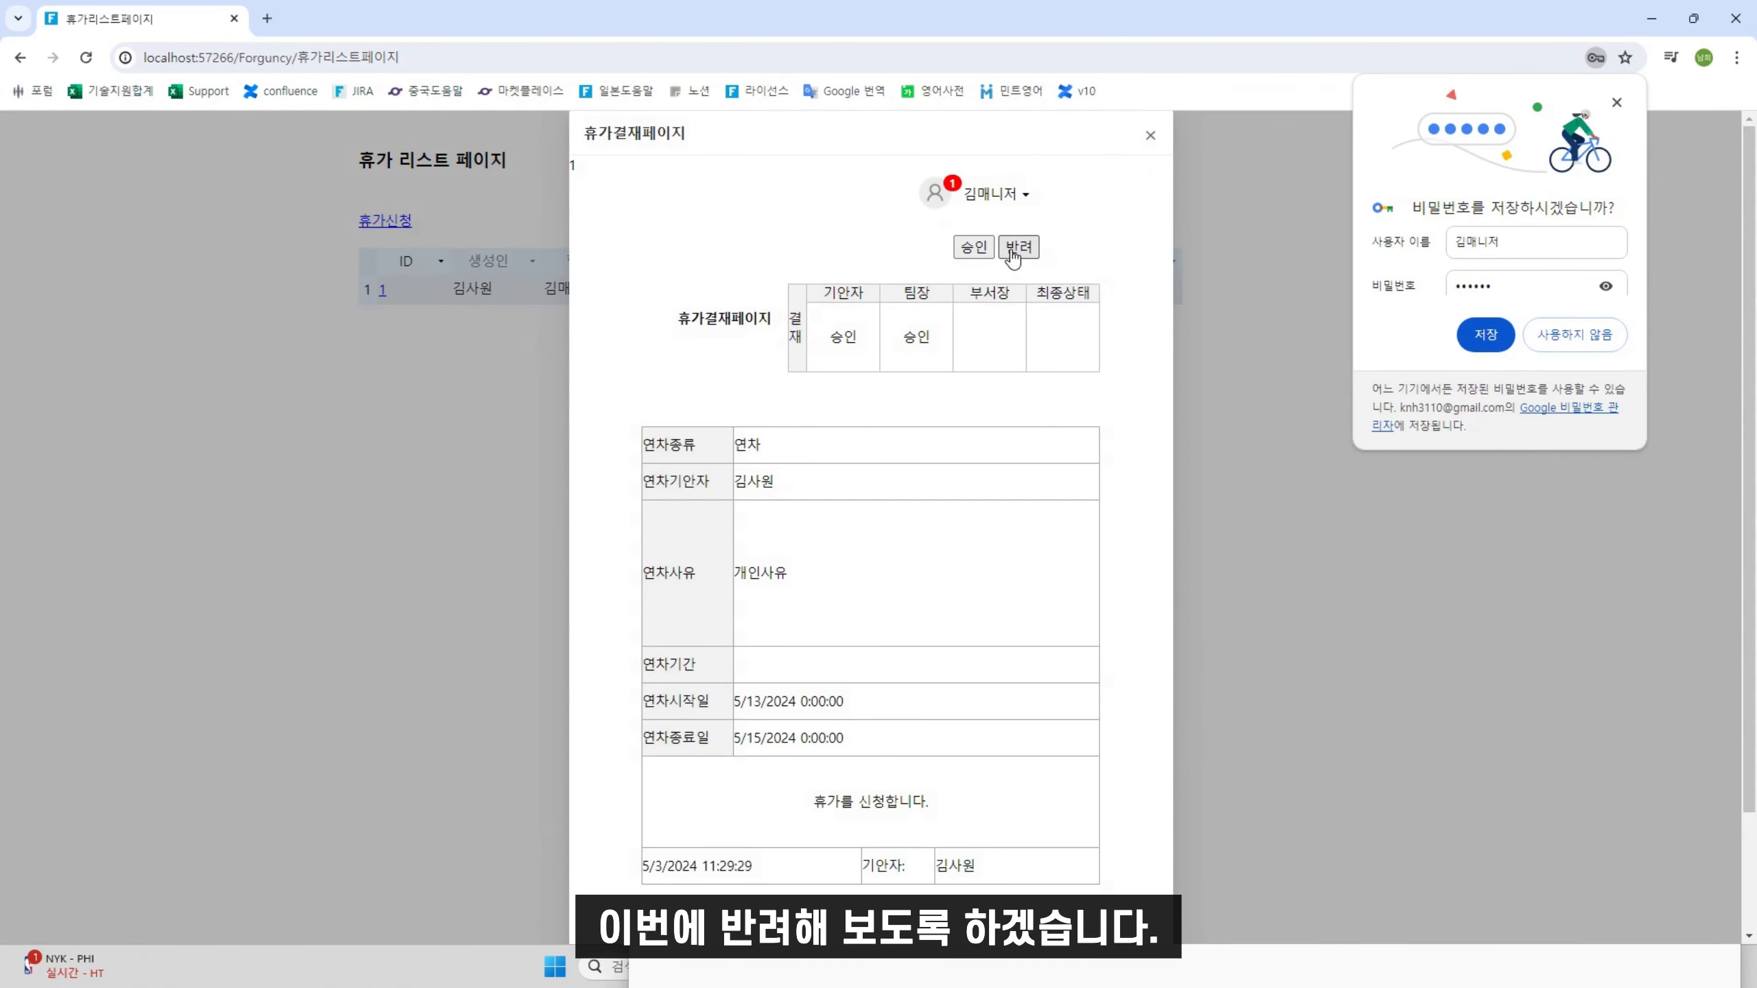
# Reject request 1 as department head and confirm the rejection
pyautogui.click(1014, 257)
pyautogui.click(952, 580)
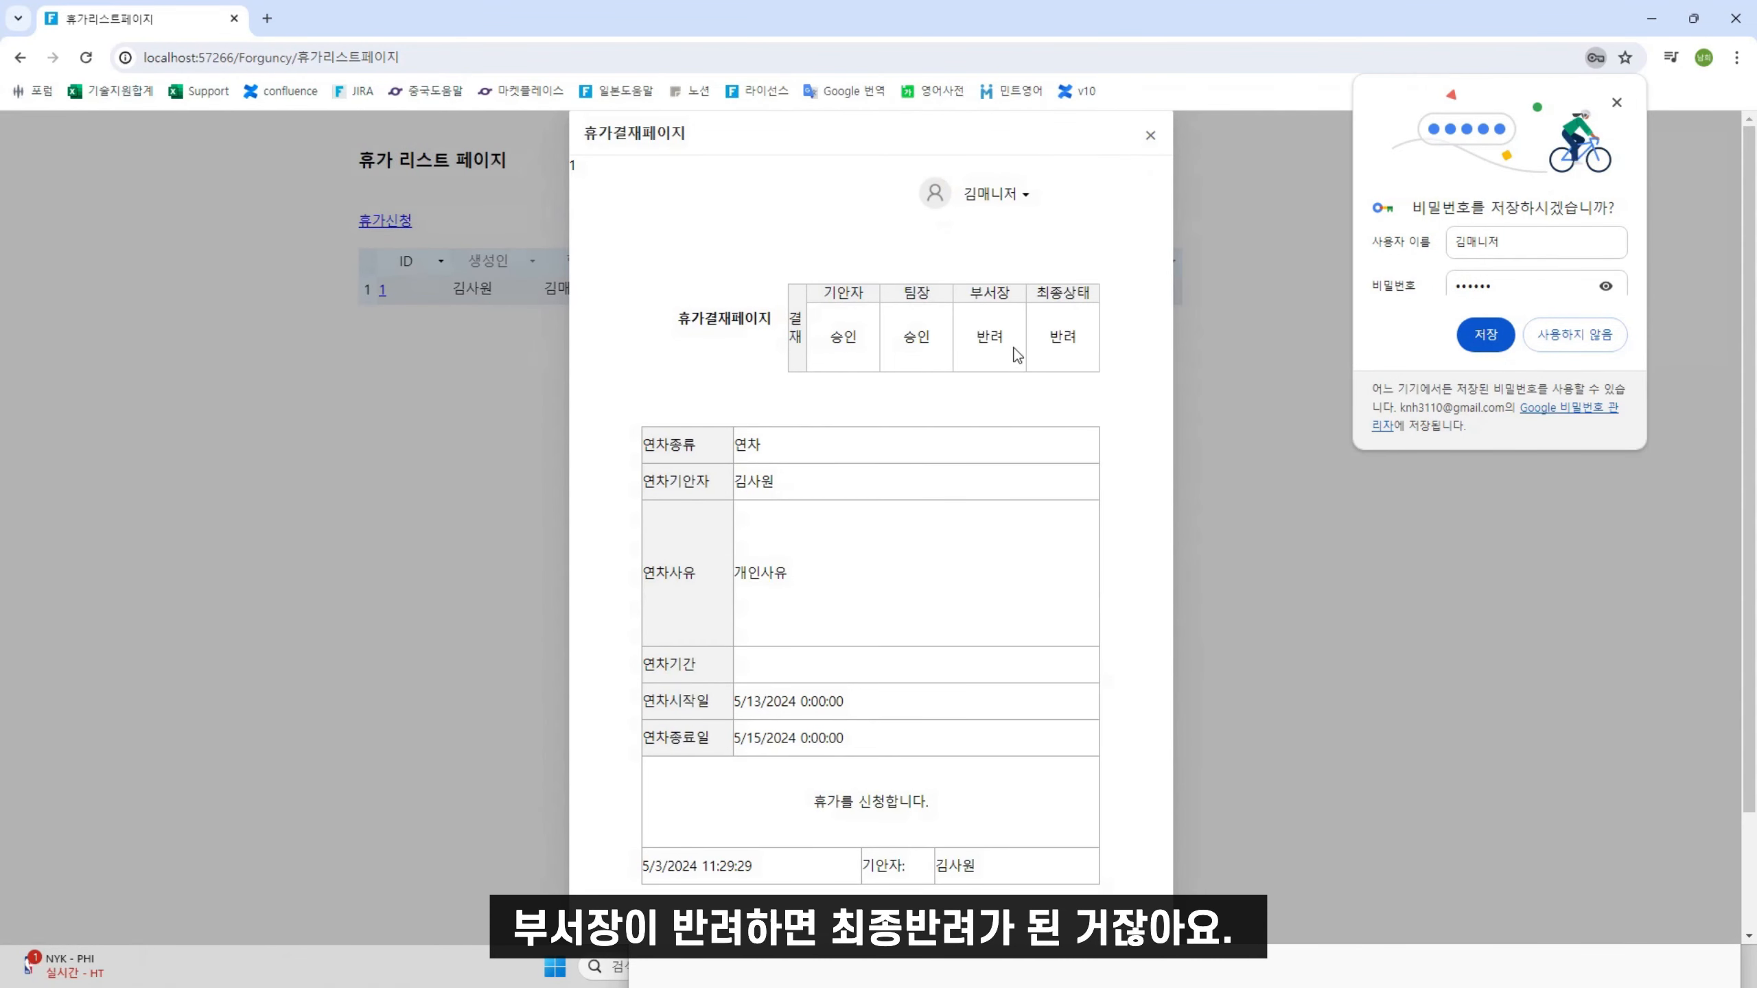
pyautogui.moveTo(976, 333); pyautogui.dragTo(1083, 335)
pyautogui.click(1014, 413)
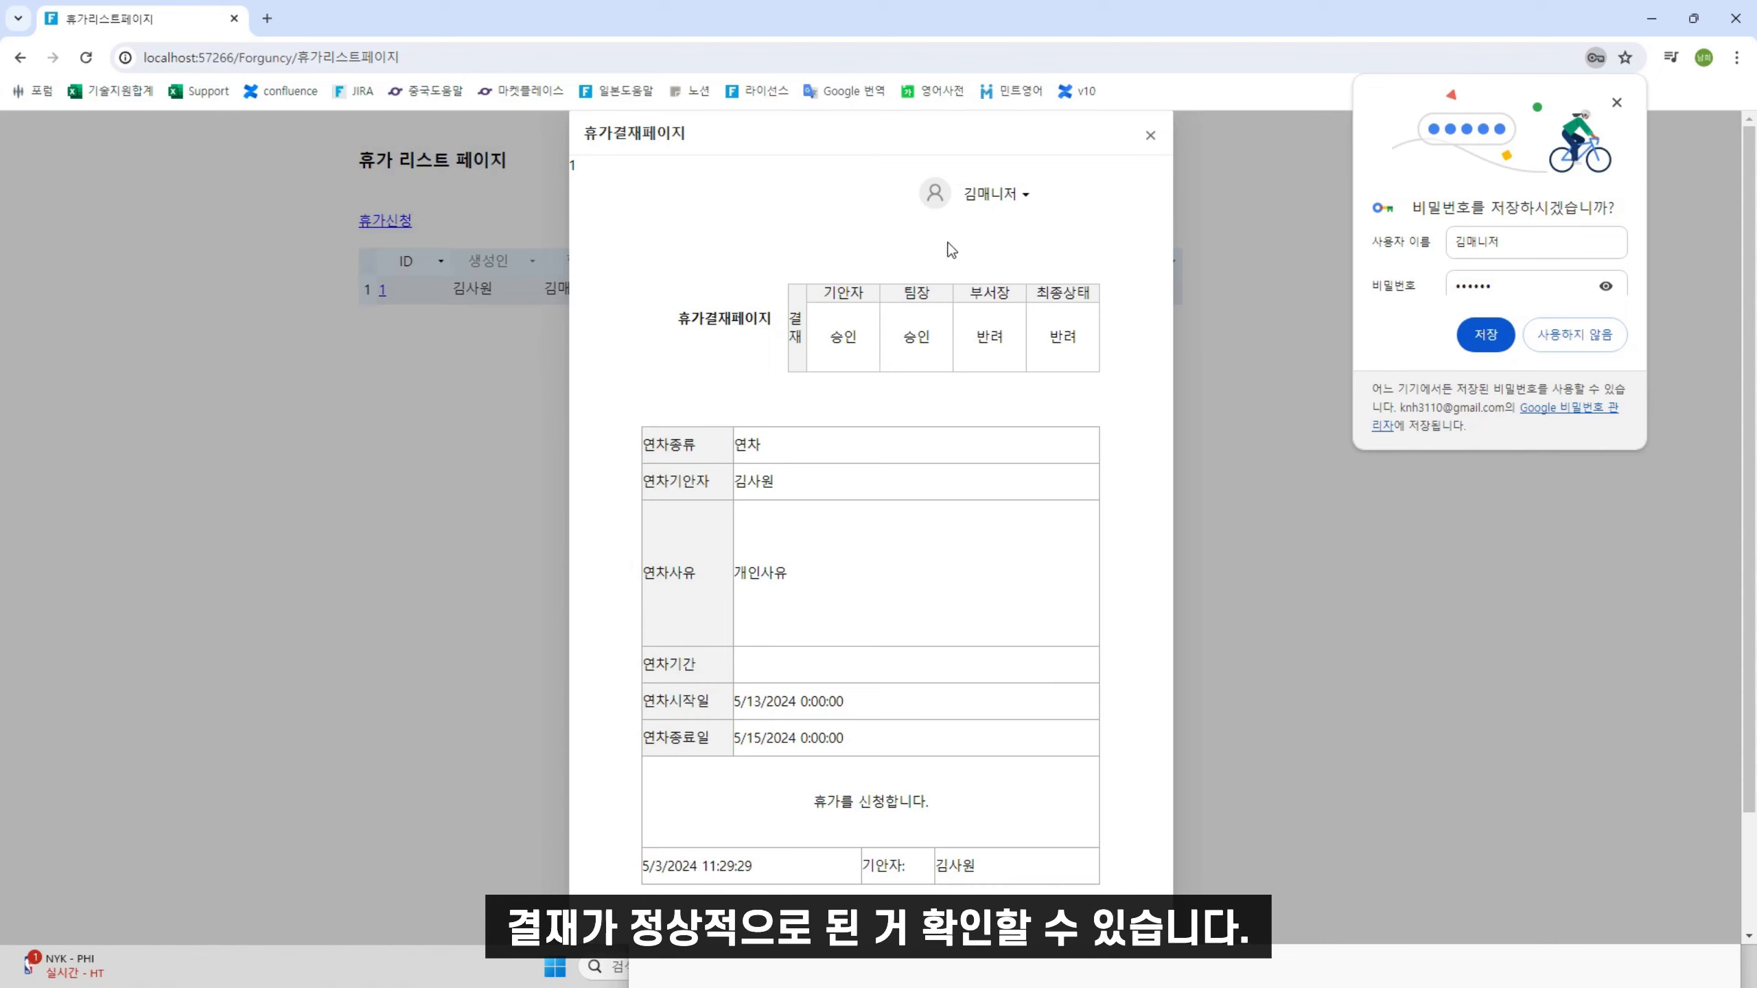
pyautogui.click(1004, 202)
pyautogui.click(958, 388)
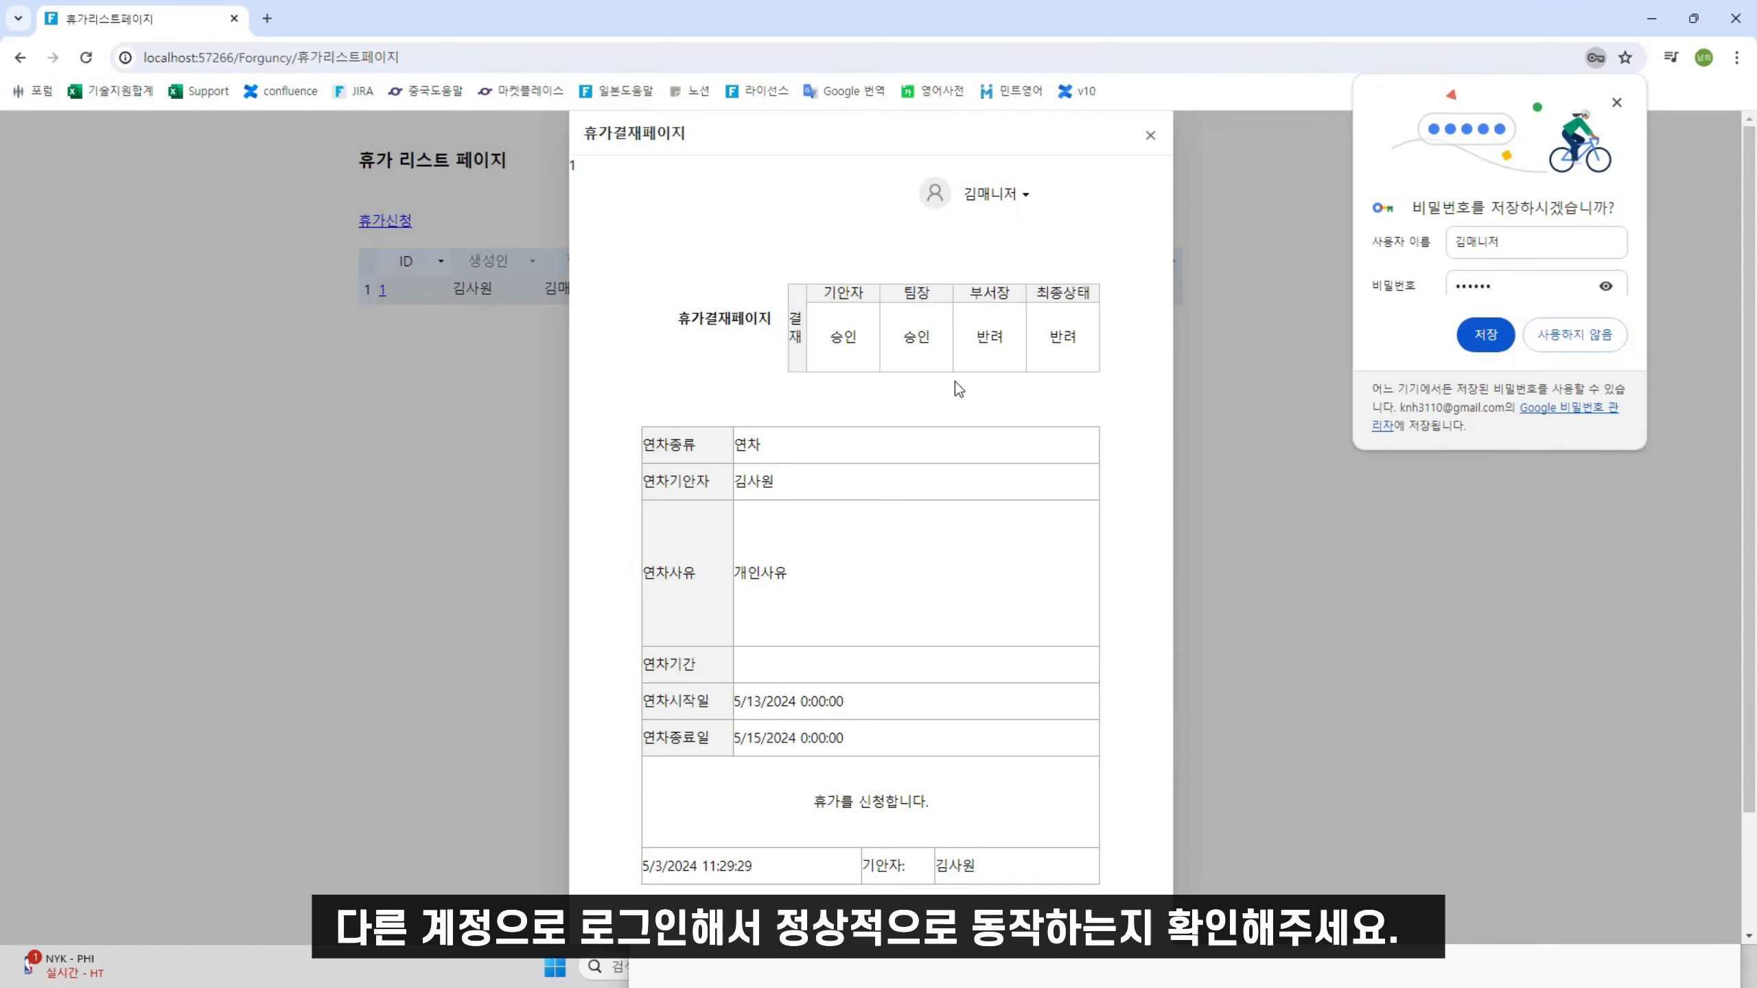